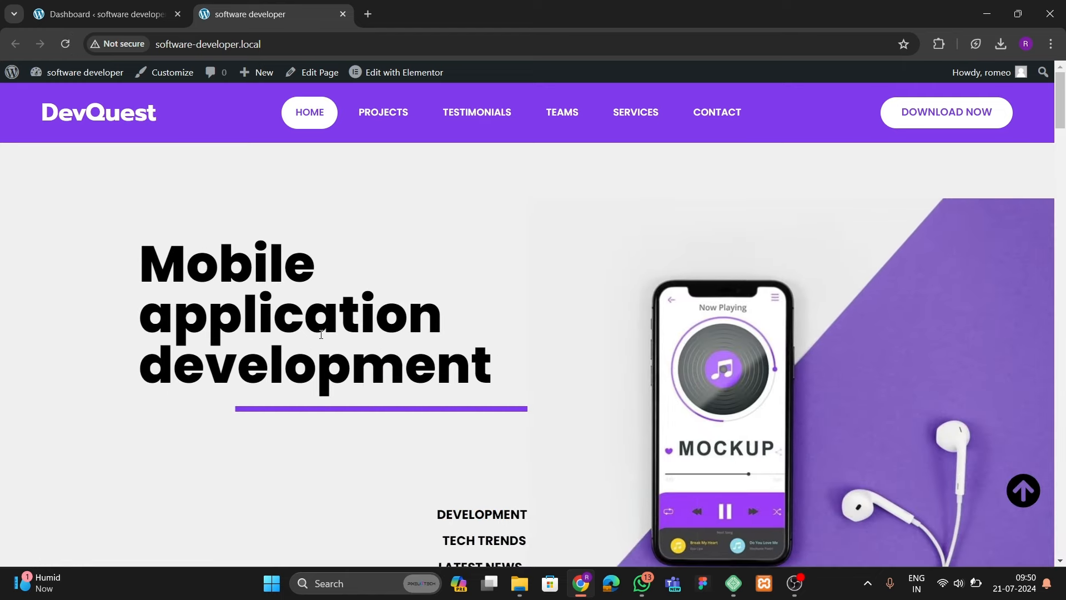
# - Review the DevQuest home page's desktop layout from the hero banner through the download card and intro sections to the project gallery
pyautogui.scroll(-2, 321, 334)
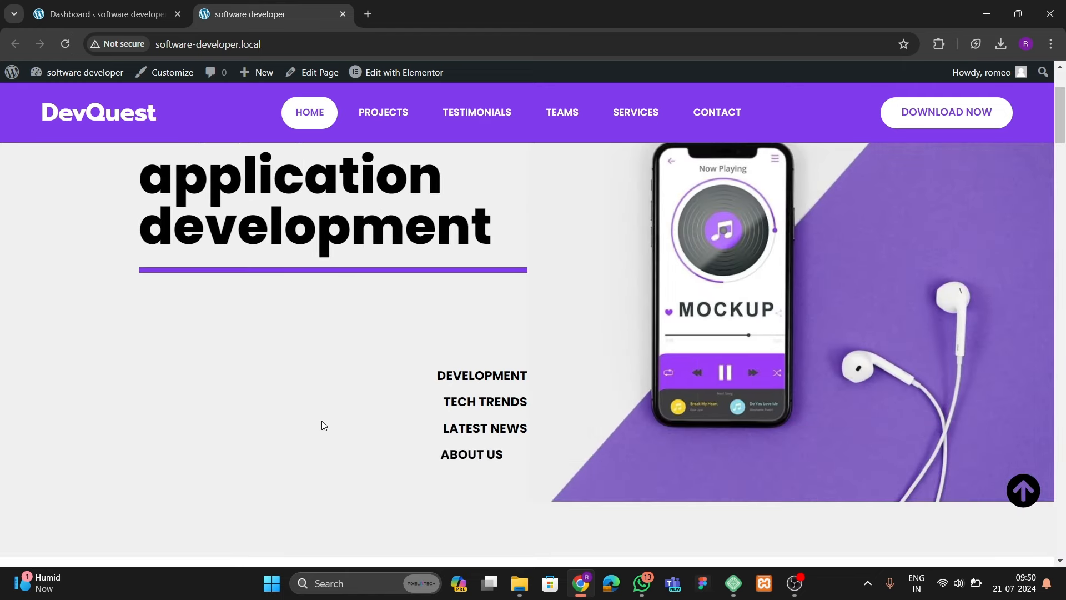
pyautogui.scroll(-5, 321, 421)
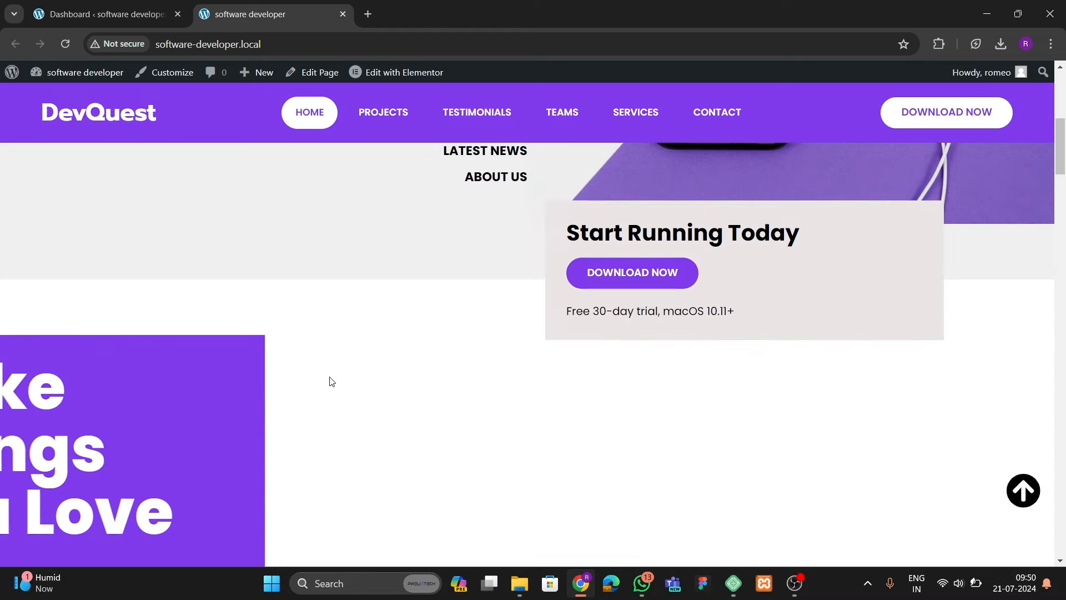
pyautogui.scroll(-3, 328, 381)
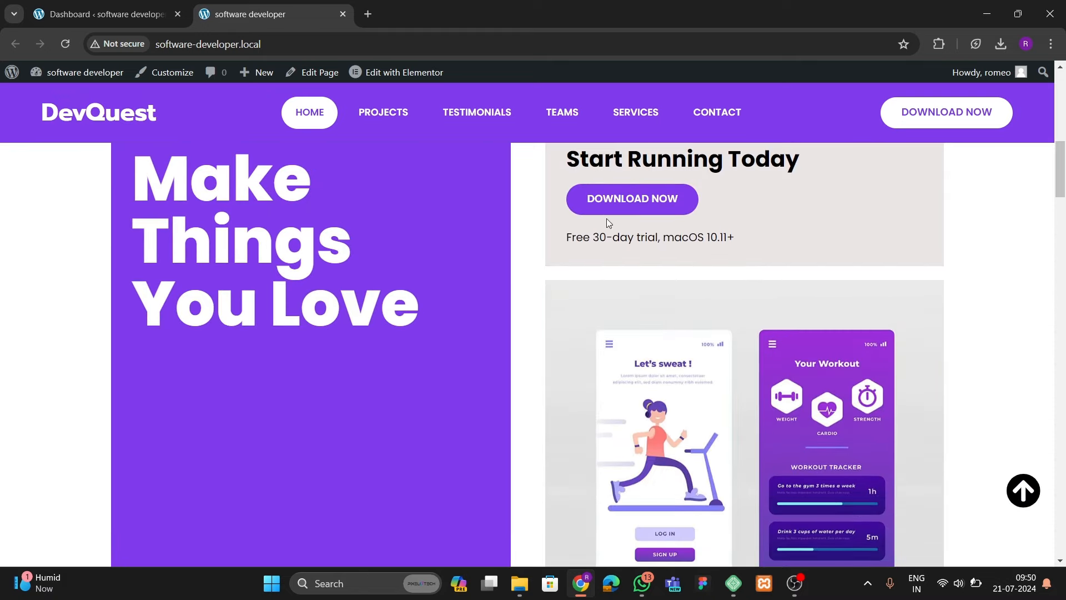
pyautogui.scroll(-2, 387, 302)
pyautogui.scroll(2, 388, 302)
pyautogui.scroll(-8, 533, 343)
pyautogui.scroll(-4, 371, 371)
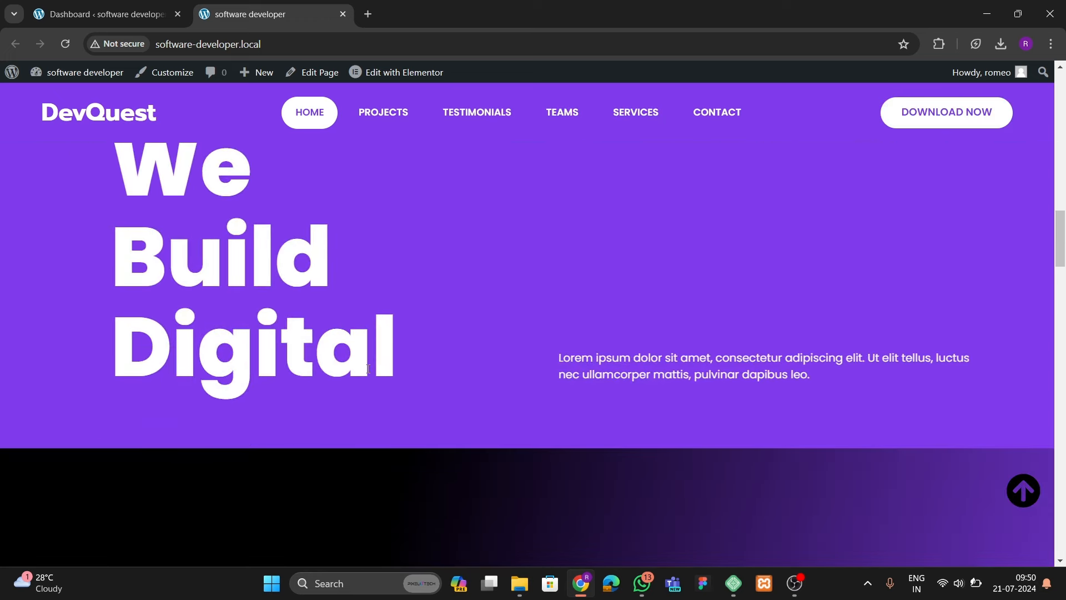
pyautogui.scroll(-5, 372, 377)
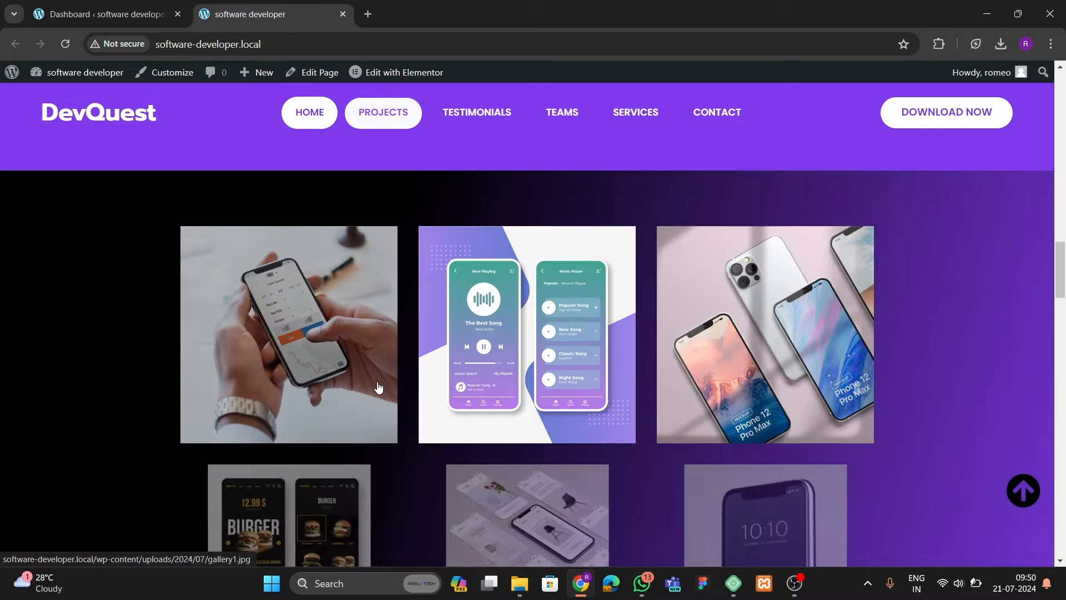
pyautogui.scroll(-4, 377, 387)
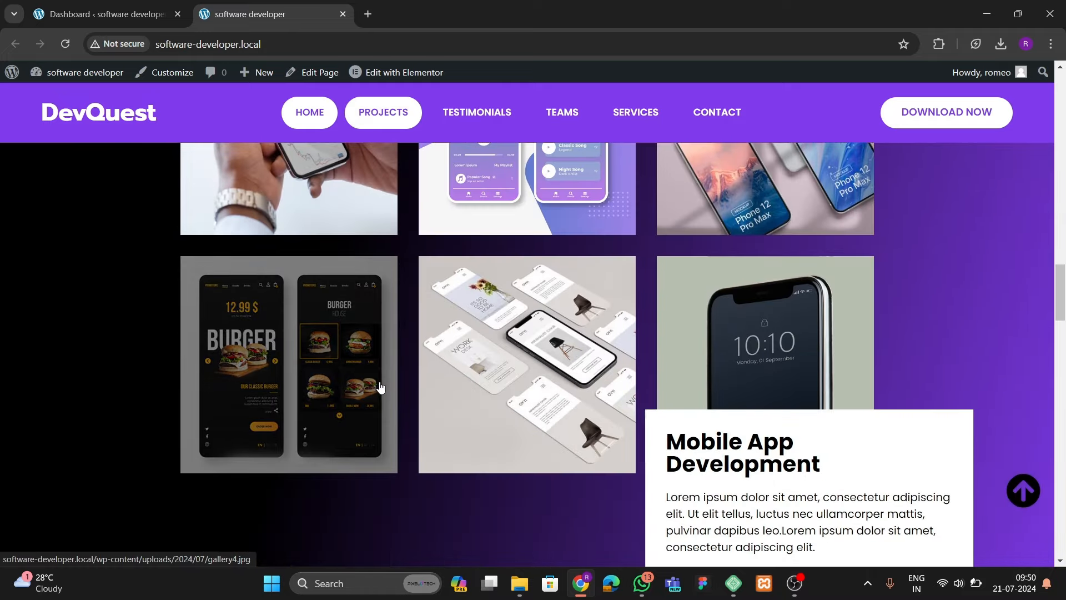
# - View the first project gallery image enlarged, advance through the slideshow to the third image, and close the enlarged view
pyautogui.scroll(3, 378, 387)
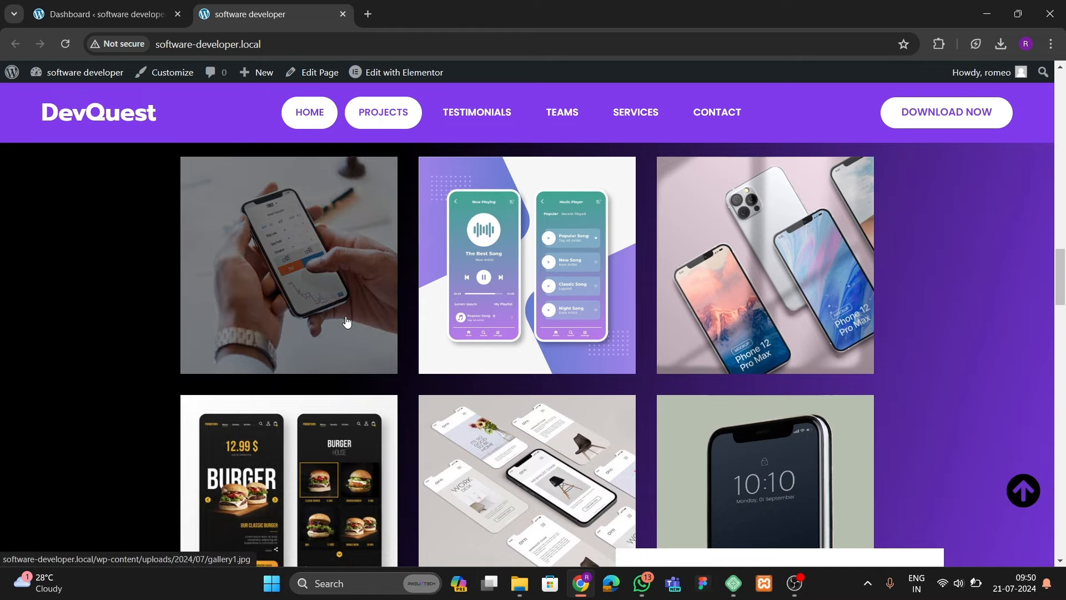
pyautogui.scroll(-3, 346, 321)
pyautogui.scroll(3, 266, 386)
pyautogui.click(304, 328)
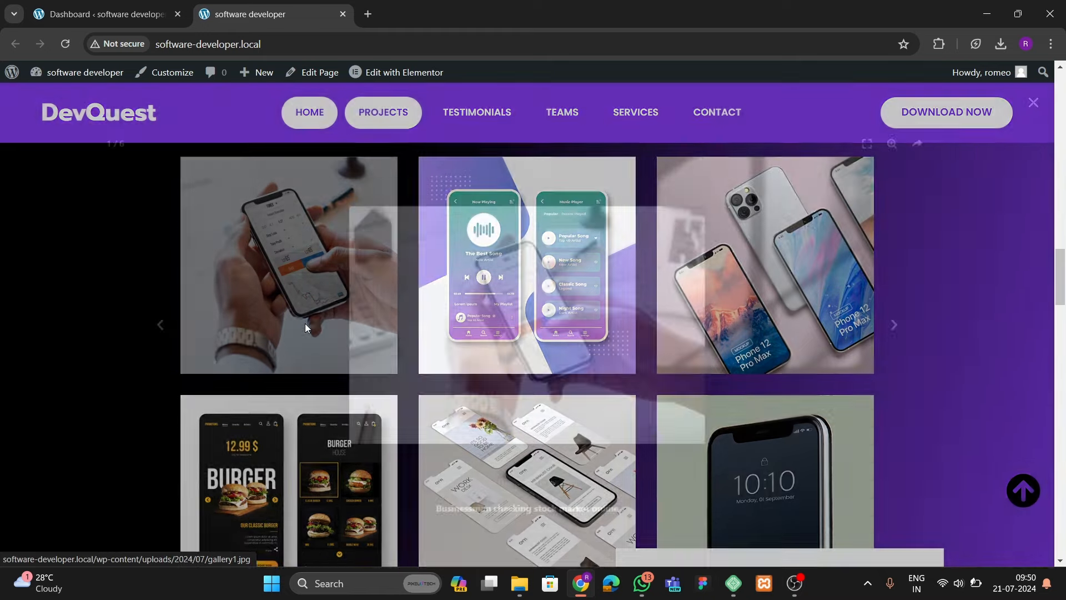
pyautogui.press('Right')
pyautogui.press('Right')
pyautogui.press('Right')
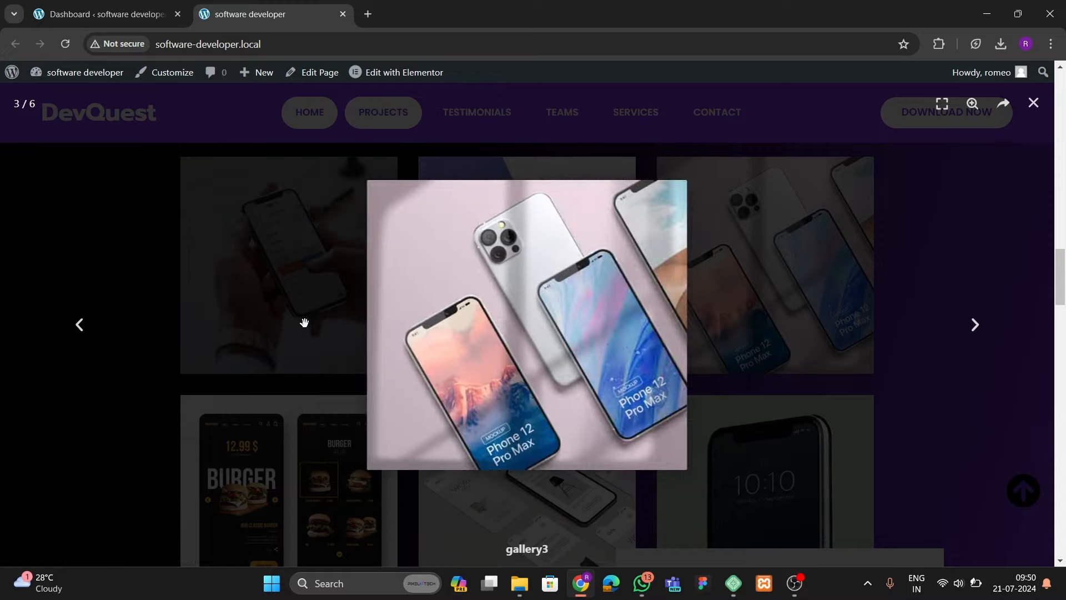
pyautogui.click(796, 216)
# - Examine the testimonials section and cycle its carousel between the Web Developer and UI/UX Designer slides
pyautogui.scroll(-10, 415, 325)
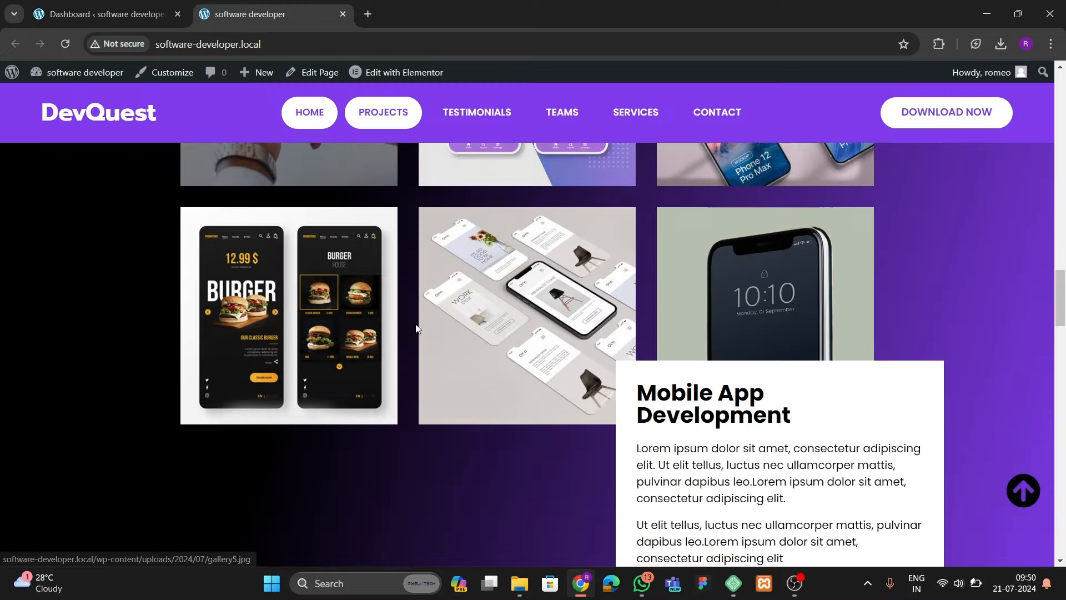
pyautogui.scroll(3, 415, 324)
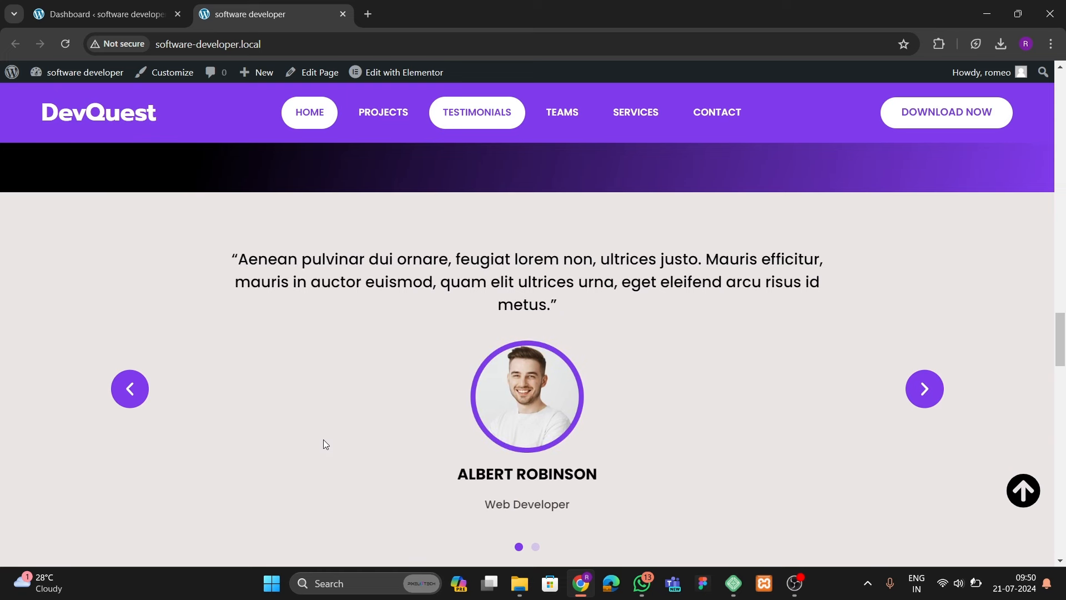
pyautogui.click(924, 389)
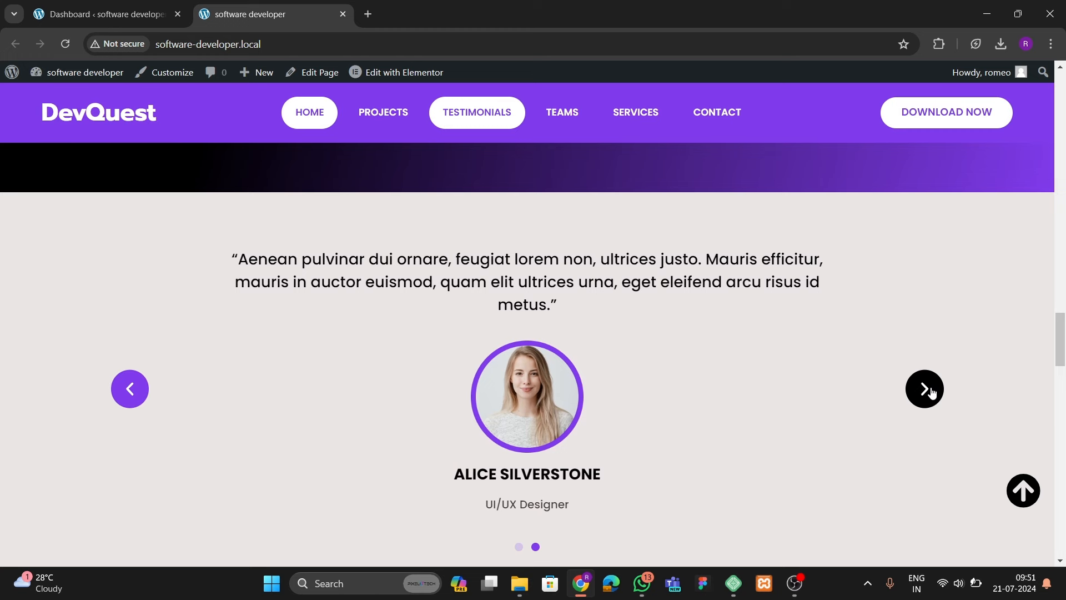
pyautogui.click(925, 390)
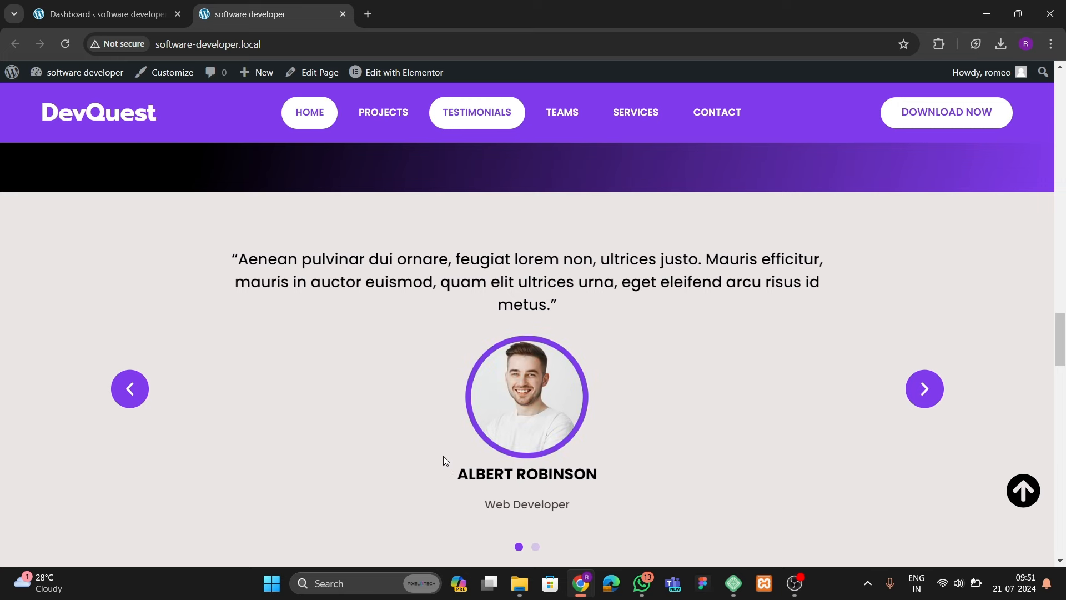
pyautogui.scroll(-5, 378, 410)
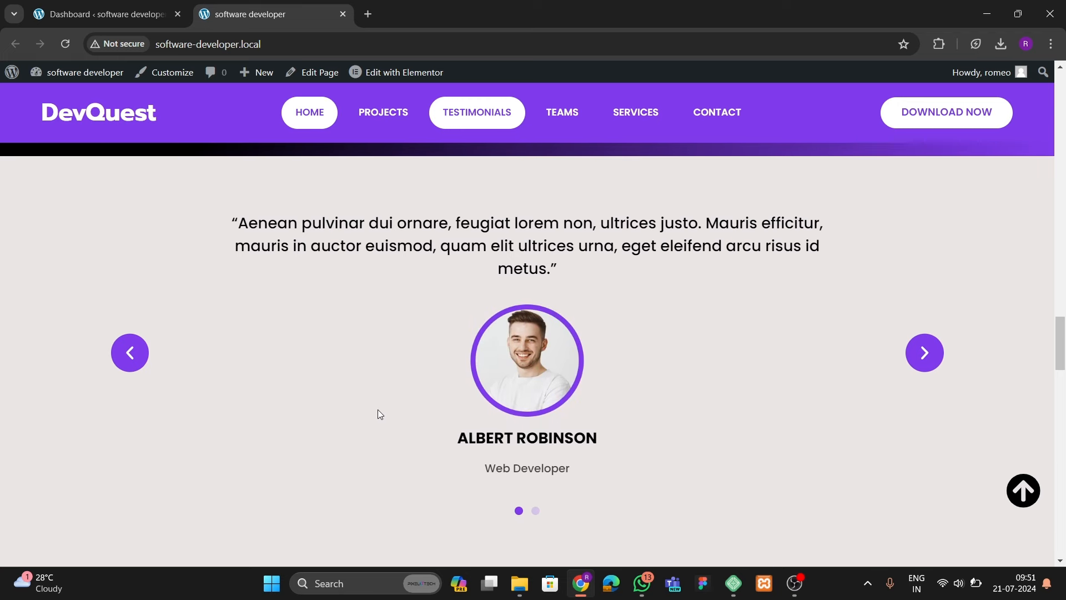
pyautogui.scroll(4, 378, 410)
pyautogui.scroll(2, 343, 355)
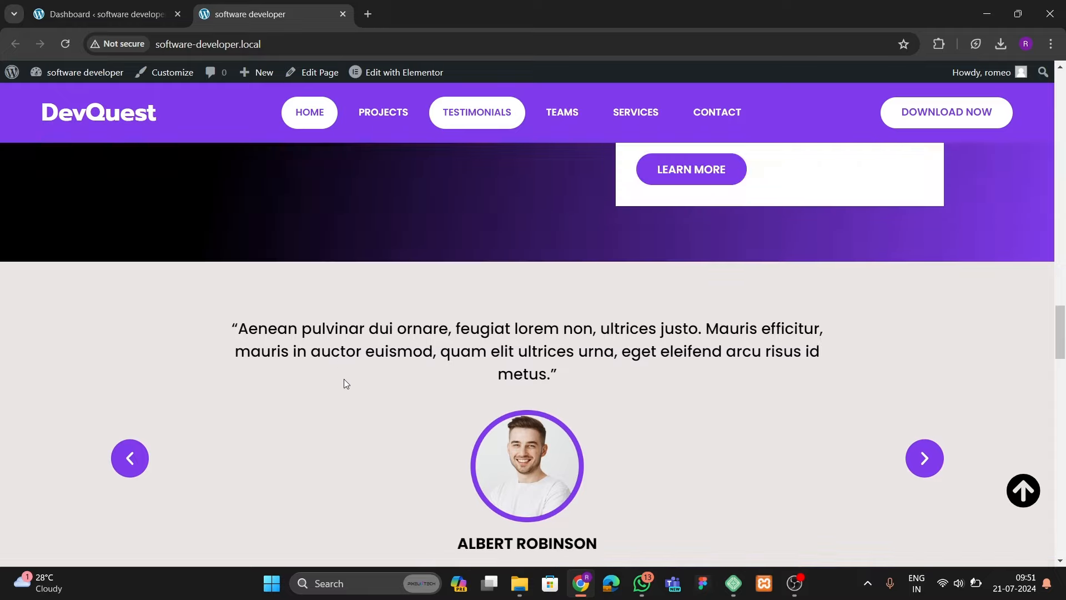
pyautogui.scroll(-2, 348, 389)
pyautogui.click(535, 477)
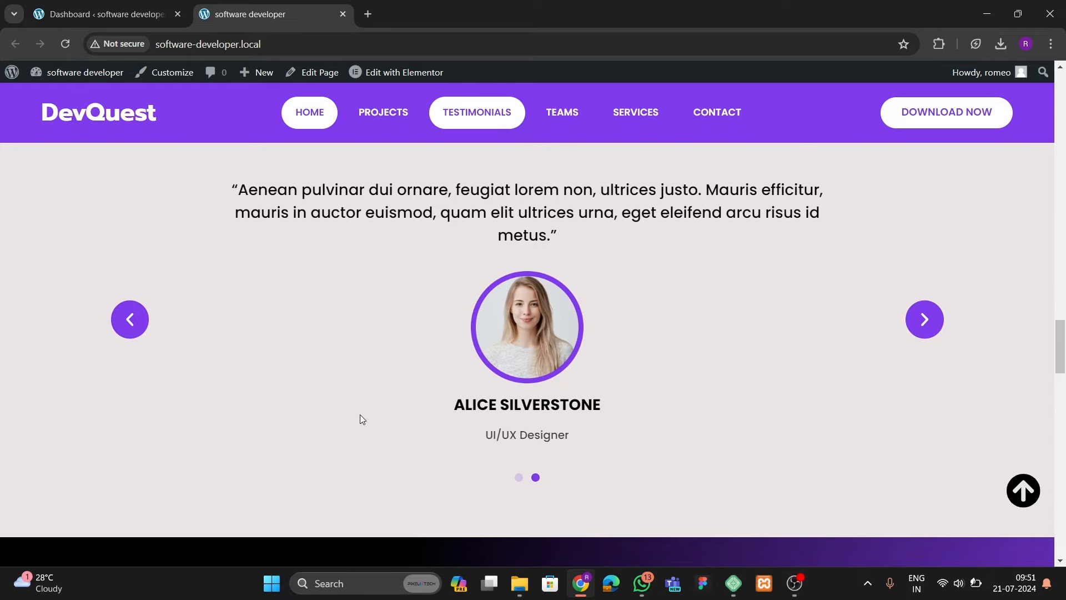
# - Review the Our Team section, the Strategy, Concept and Development feature cards, and the Get In Touch form
pyautogui.scroll(-7, 362, 389)
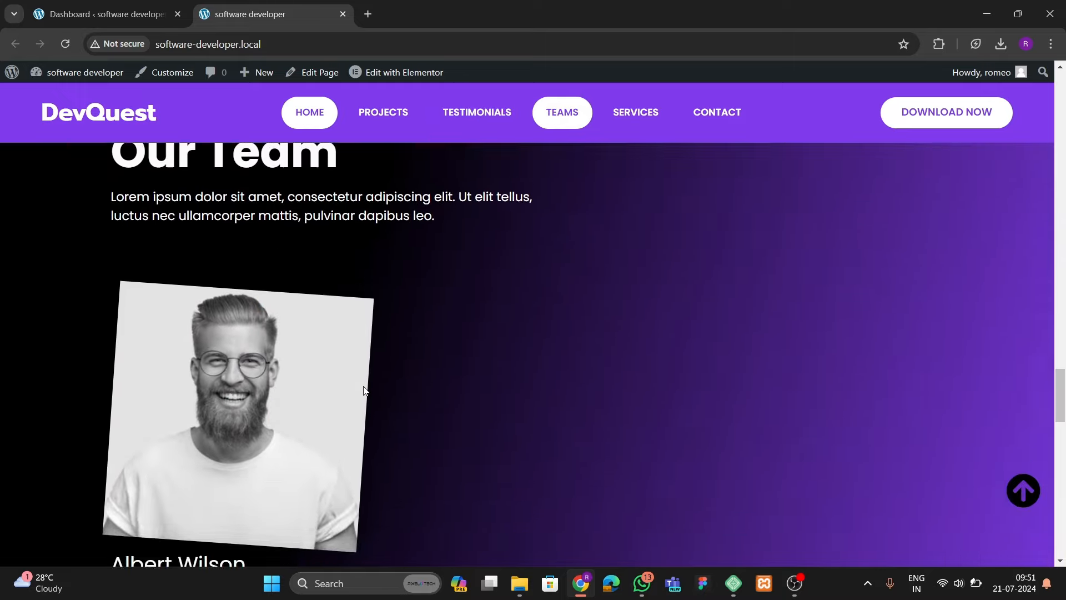
pyautogui.scroll(2, 364, 390)
pyautogui.scroll(-4, 270, 424)
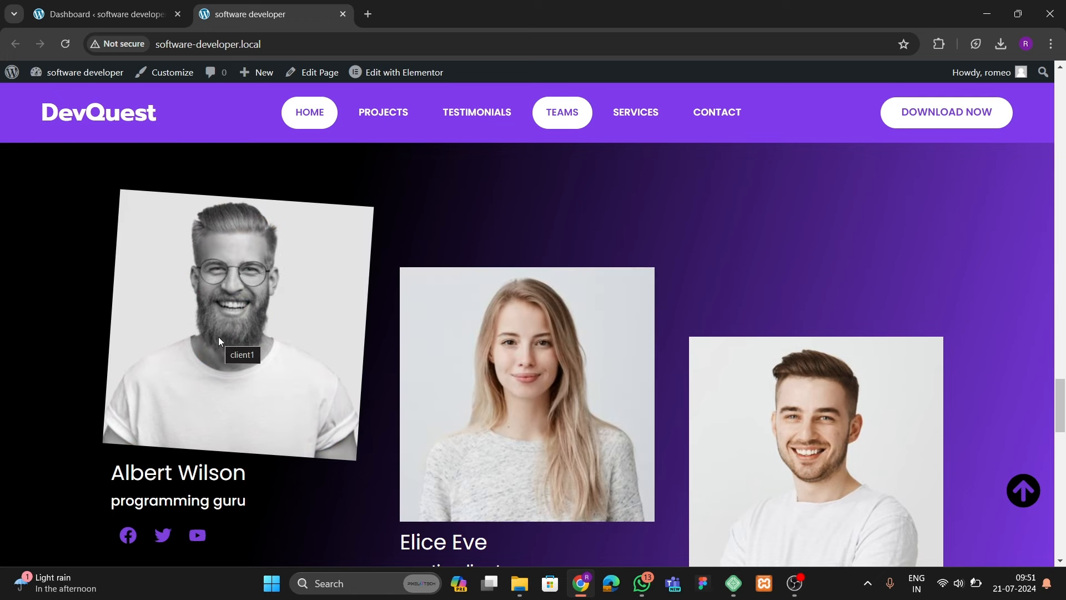
pyautogui.scroll(-2, 218, 341)
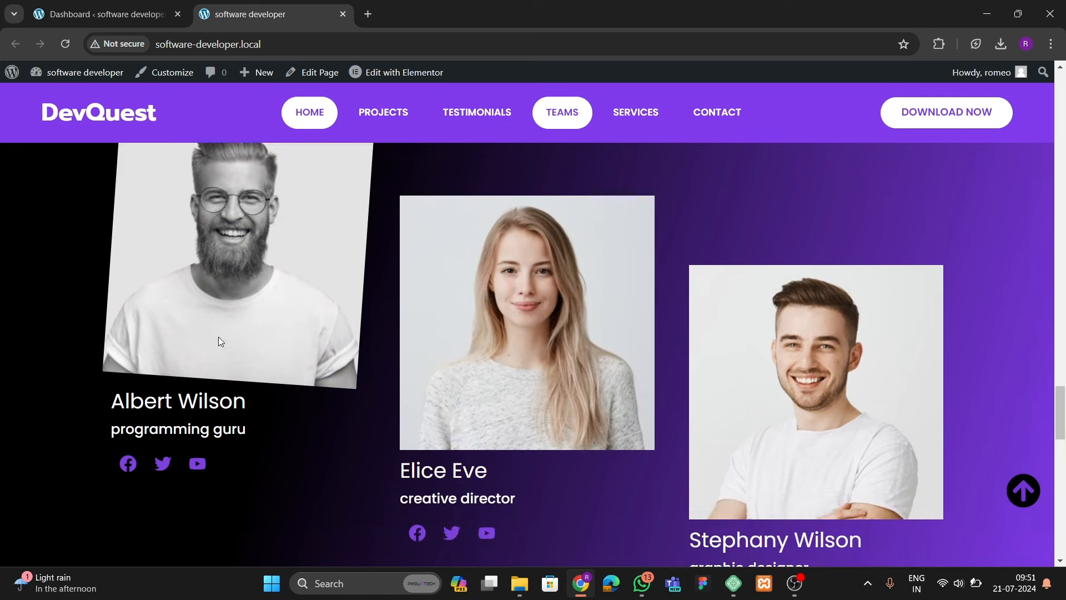
pyautogui.scroll(-10, 464, 432)
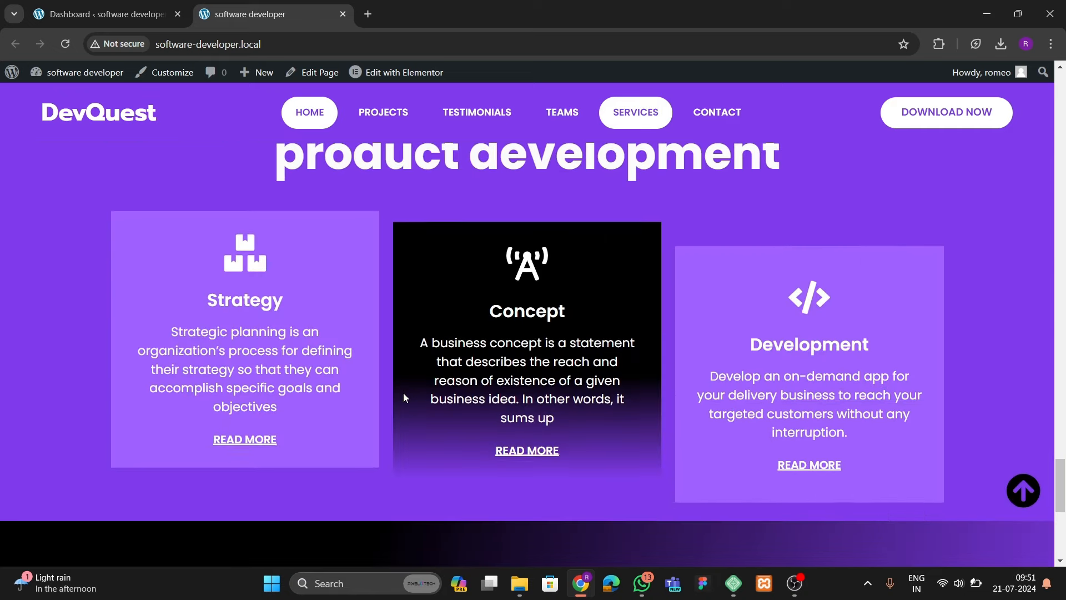
pyautogui.scroll(2, 403, 396)
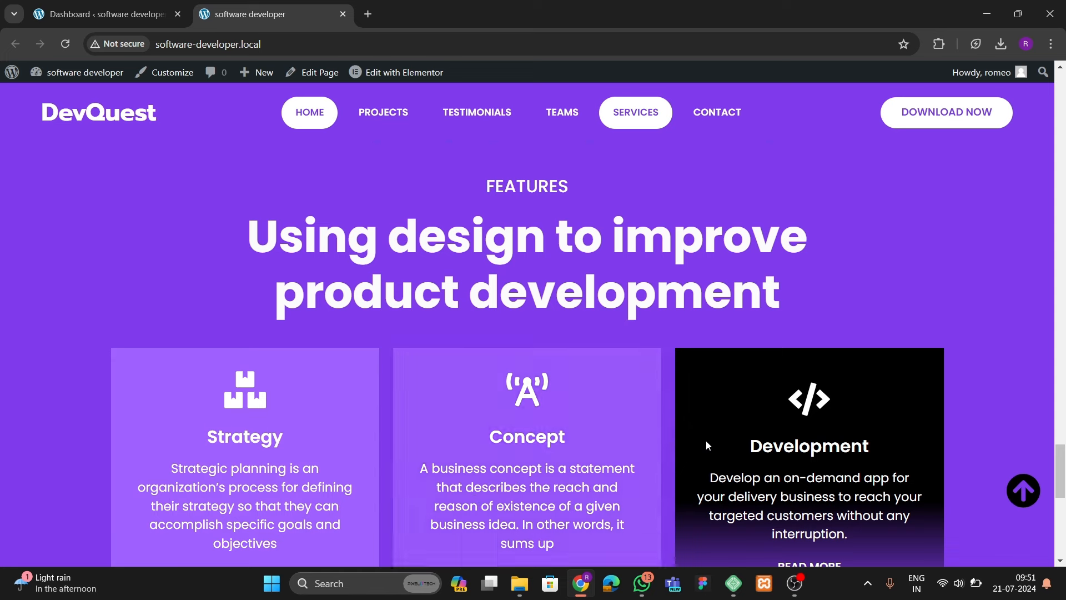
pyautogui.scroll(-2, 707, 442)
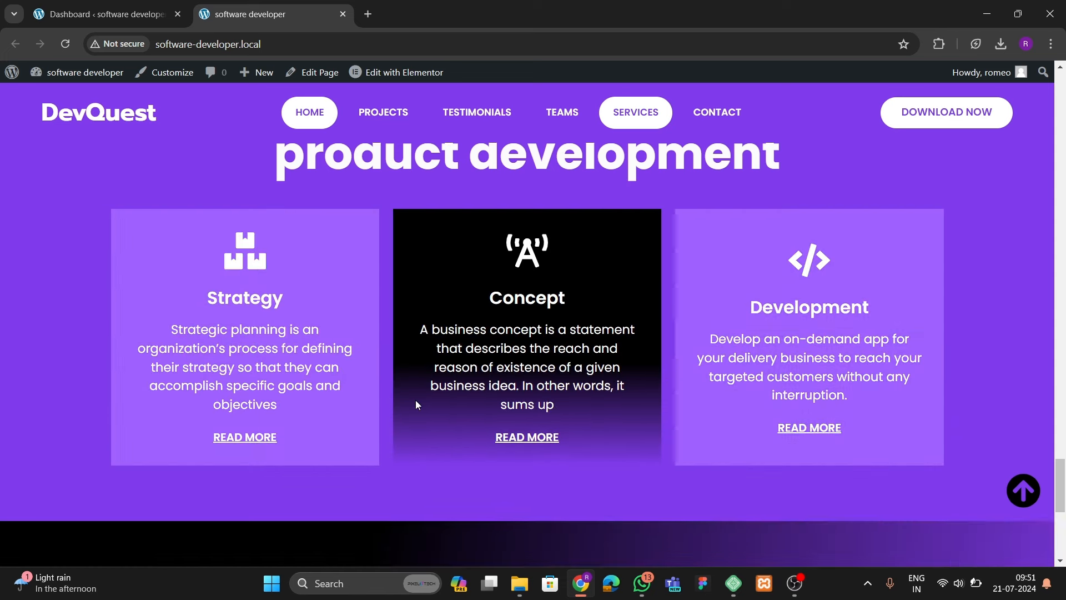
pyautogui.scroll(-7, 274, 380)
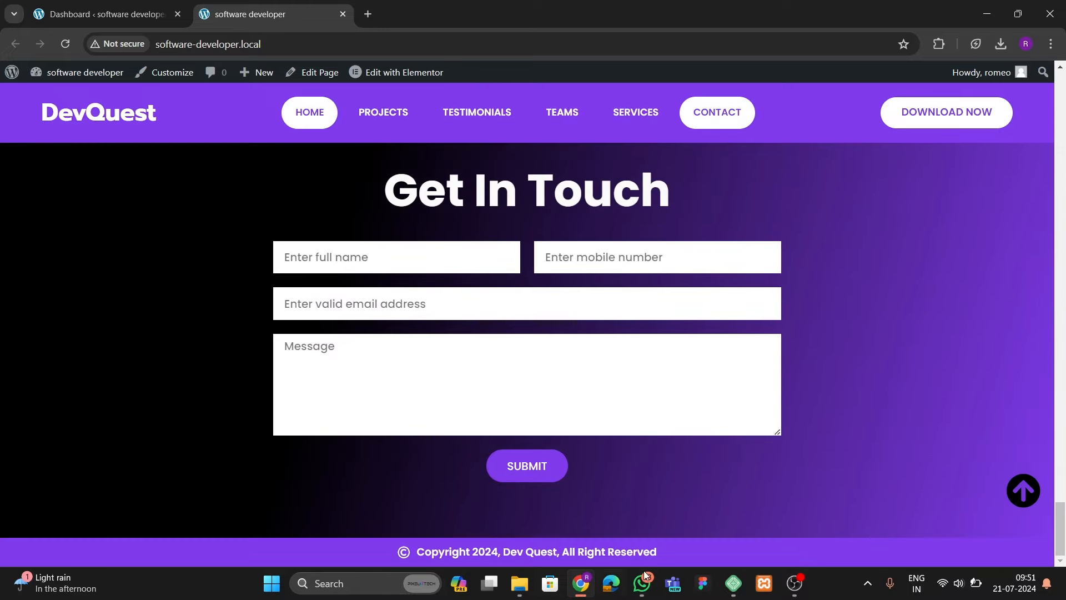
# - Jump from the contact form back to the top of the page and recheck the header and hero section
pyautogui.click(1024, 492)
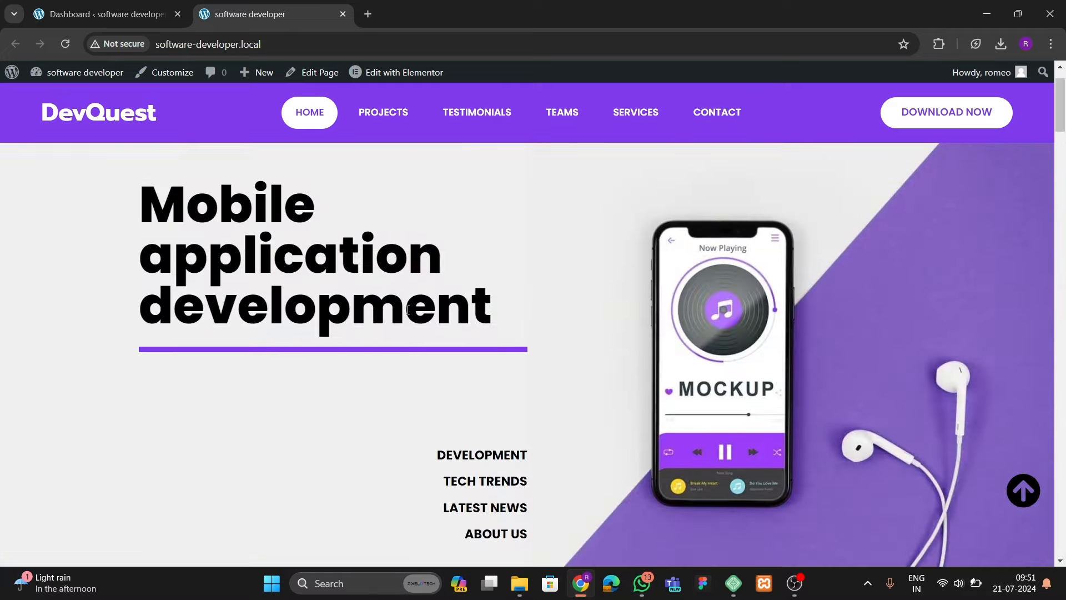
pyautogui.scroll(-3, 244, 352)
pyautogui.scroll(4, 331, 259)
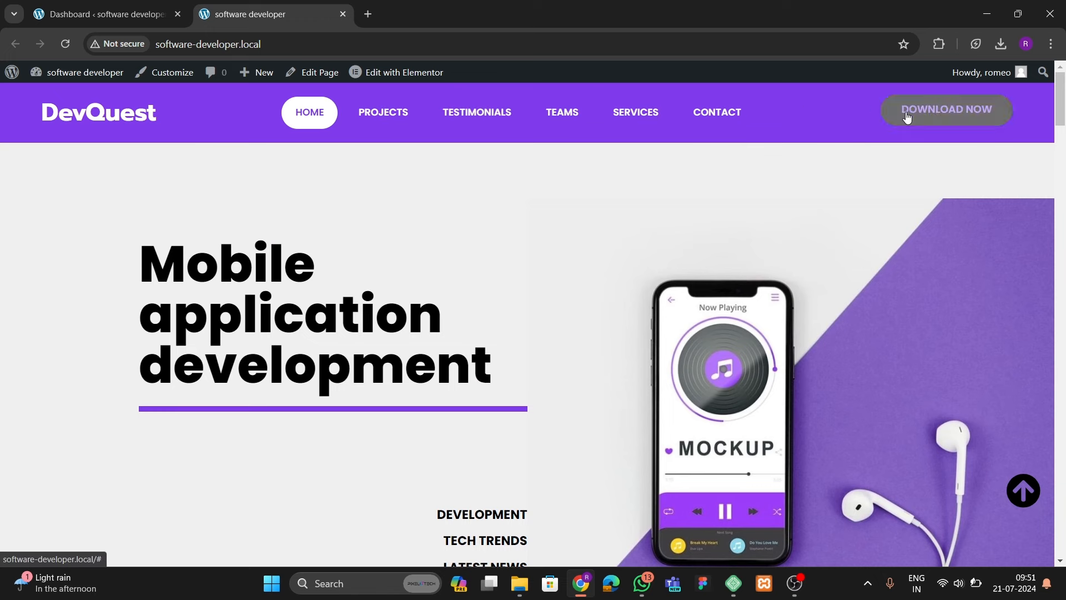
# - Inspect the page with the developer tools, enlarge the preview area, and narrow the responsive viewport to a width of 382
pyautogui.rightClick(156, 289)
pyautogui.scroll(-3, 231, 225)
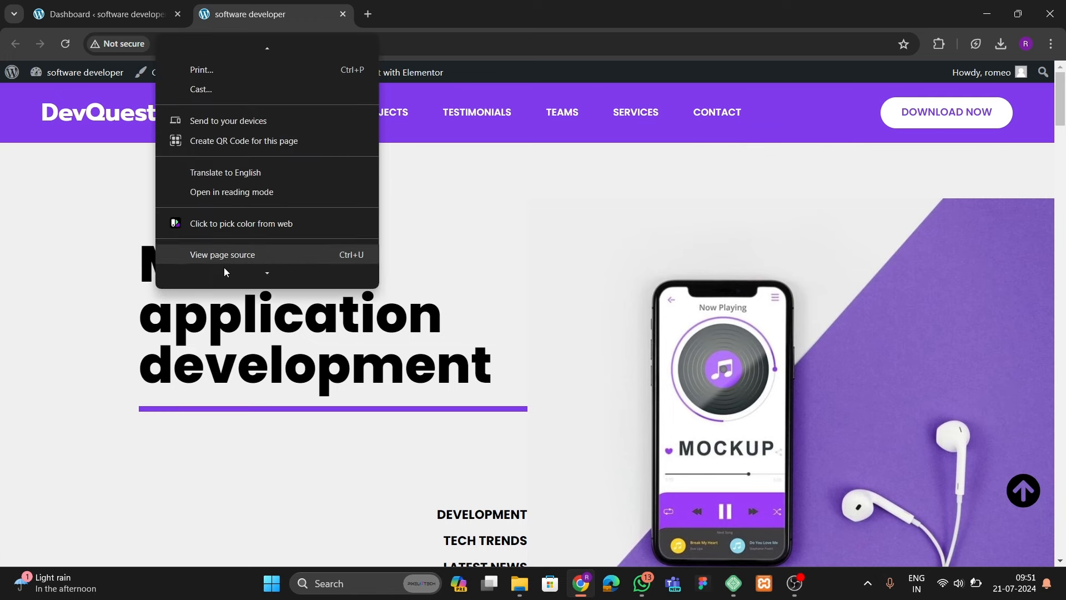
pyautogui.click(224, 273)
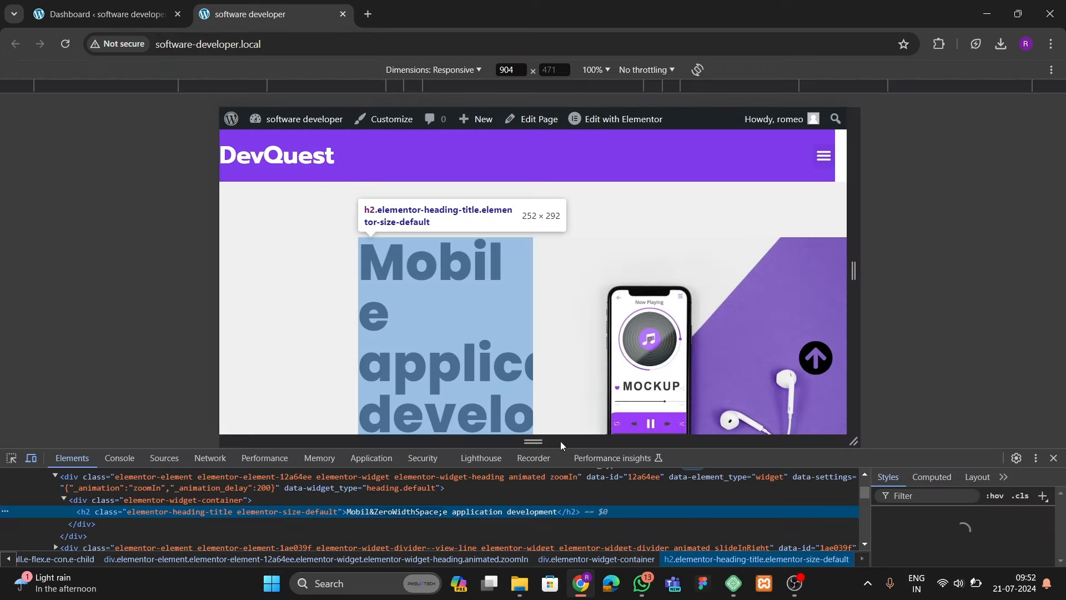
pyautogui.moveTo(909, 483); pyautogui.dragTo(909, 516)
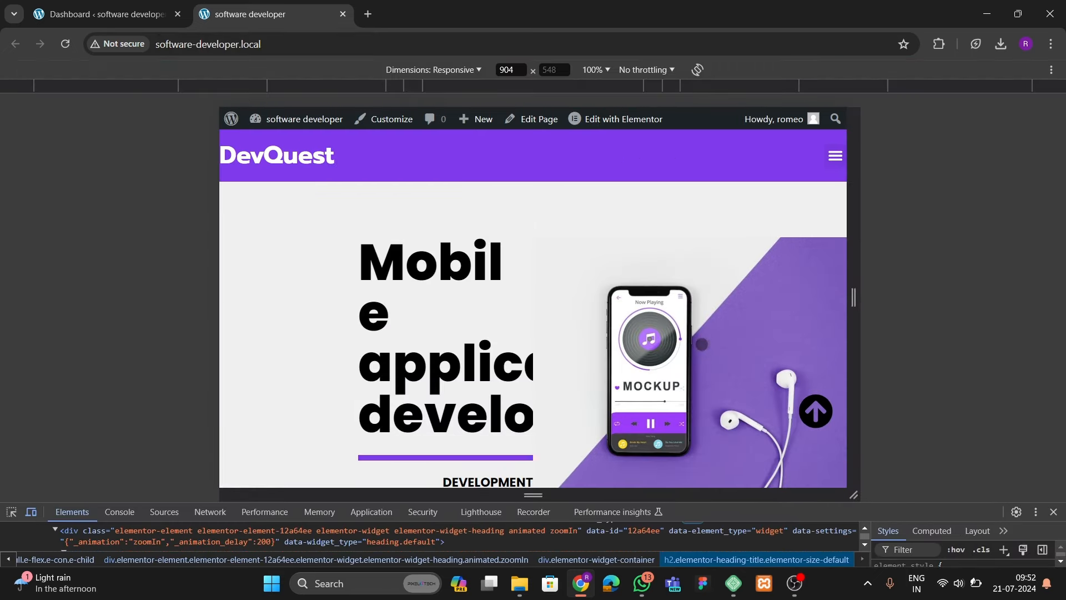
pyautogui.moveTo(854, 303); pyautogui.dragTo(674, 302)
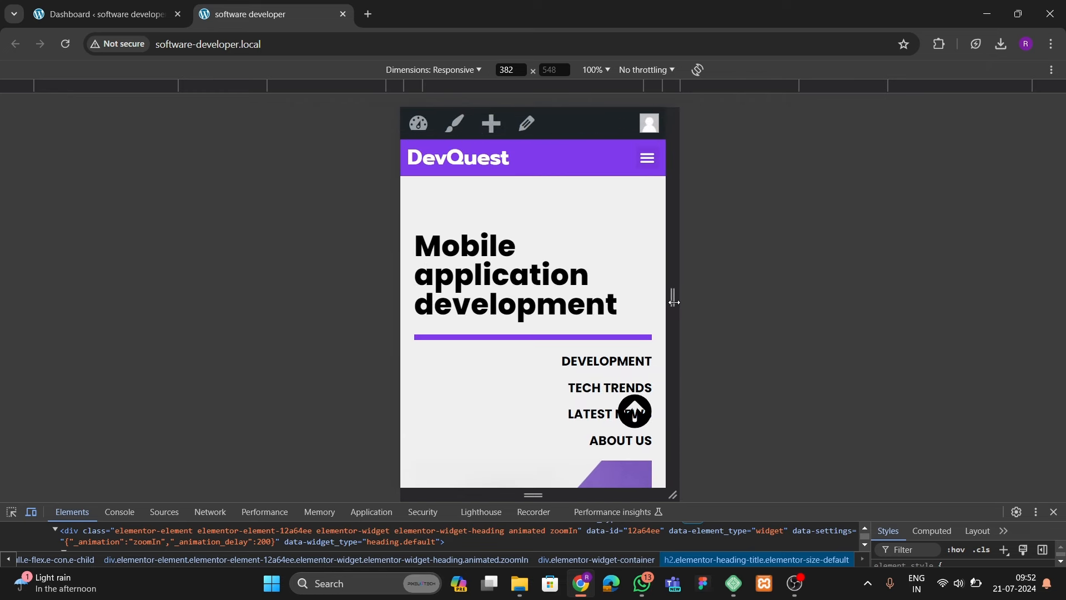
# - Review the mobile layout from the hero section down to the testimonials and advance the testimonial carousel
pyautogui.scroll(-5, 558, 338)
pyautogui.scroll(-5, 560, 340)
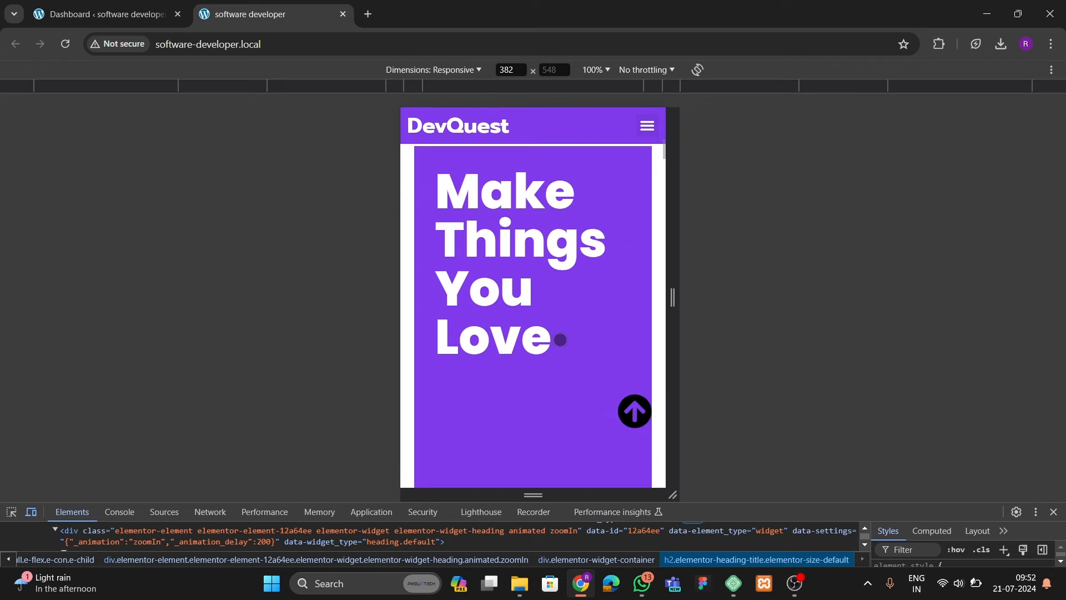
pyautogui.scroll(-10, 560, 340)
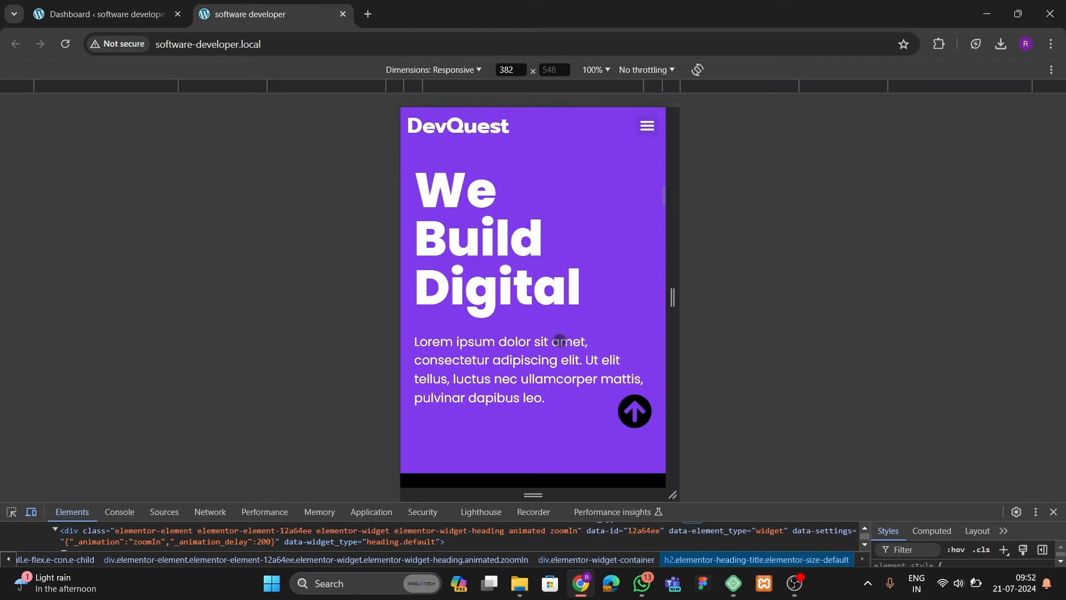
pyautogui.scroll(-10, 558, 344)
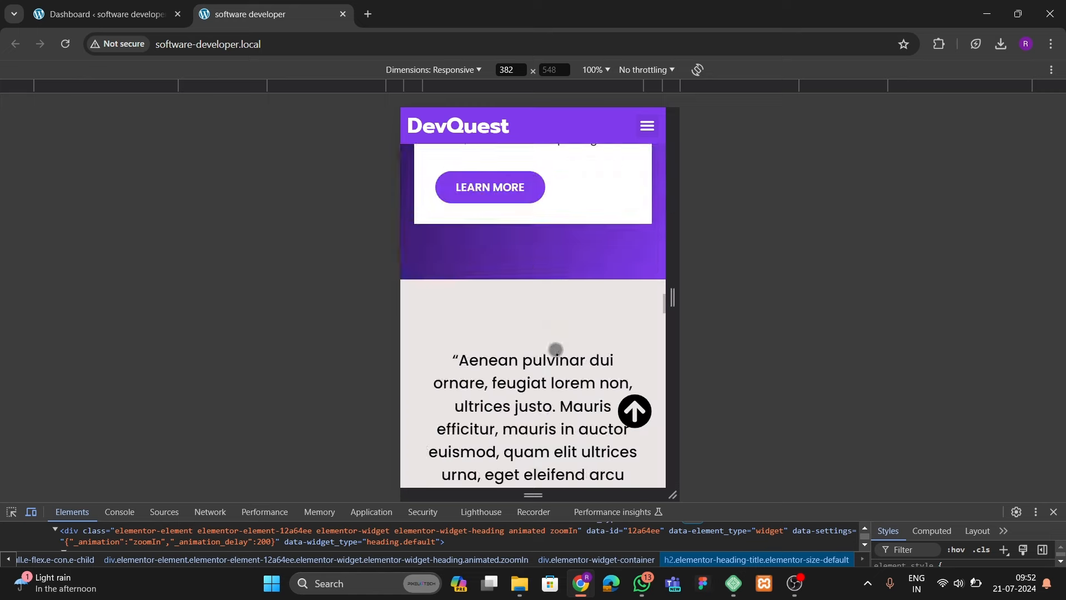
pyautogui.scroll(5, 555, 349)
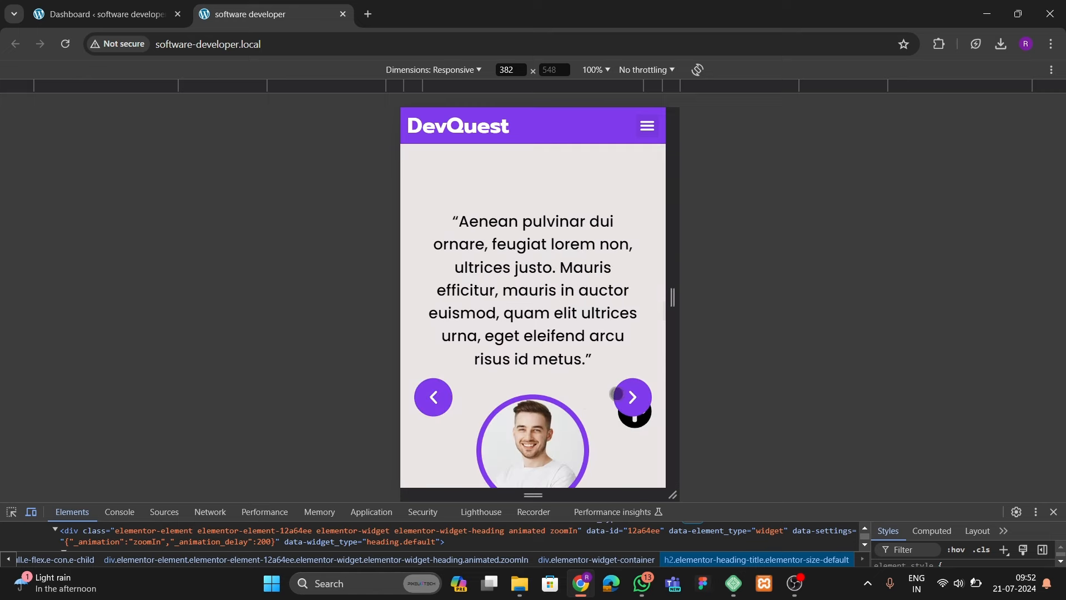
pyautogui.click(632, 398)
pyautogui.click(632, 399)
# - Examine the mobile layout of the Our Team and Features sections, the contact form and the footer
pyautogui.scroll(-6, 536, 367)
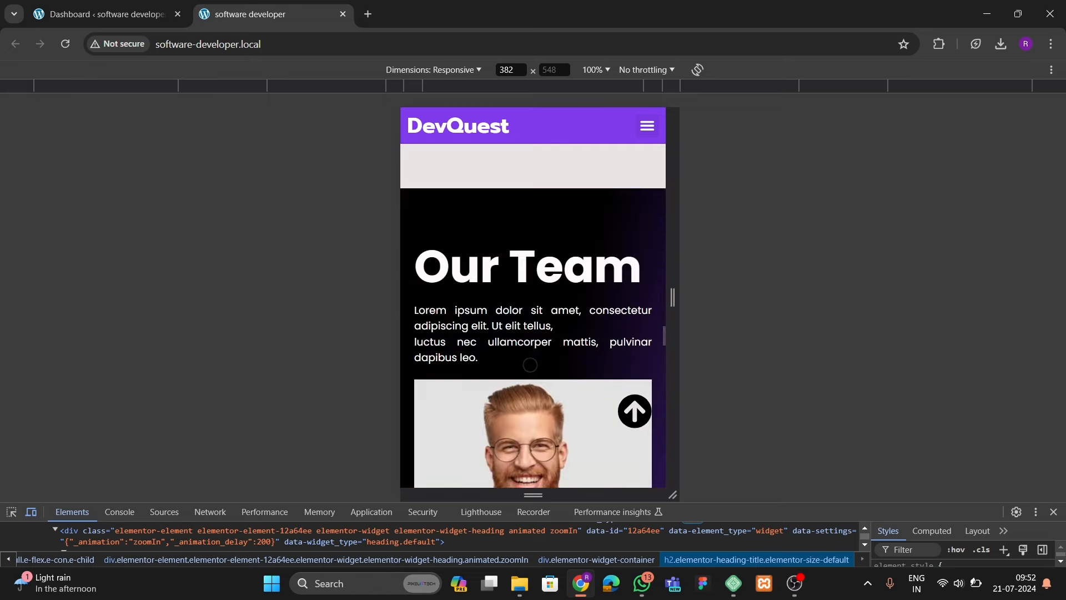
pyautogui.scroll(-15, 530, 364)
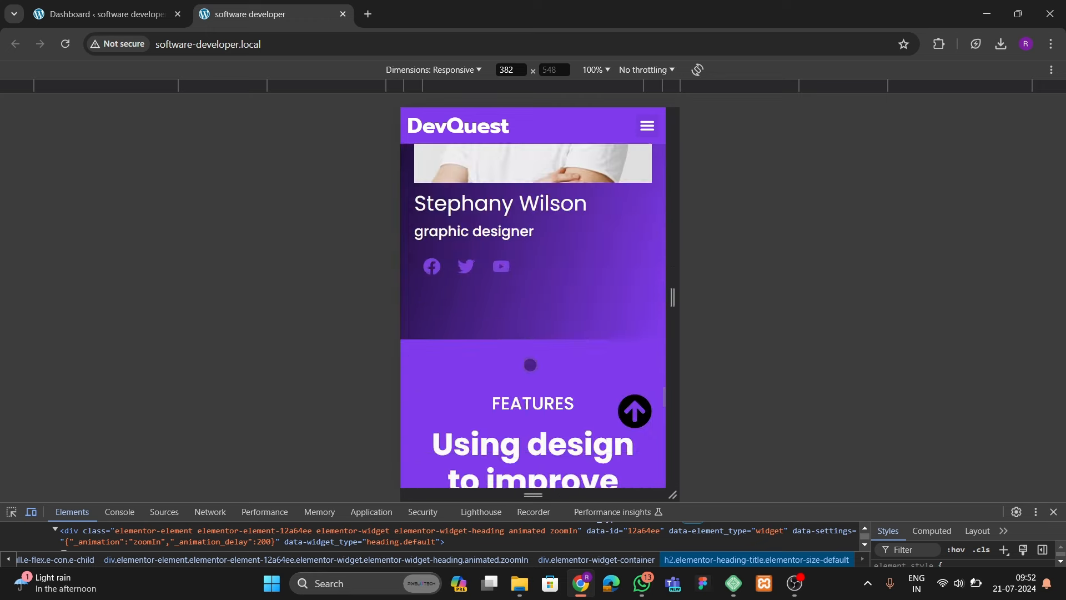
pyautogui.scroll(-20, 530, 364)
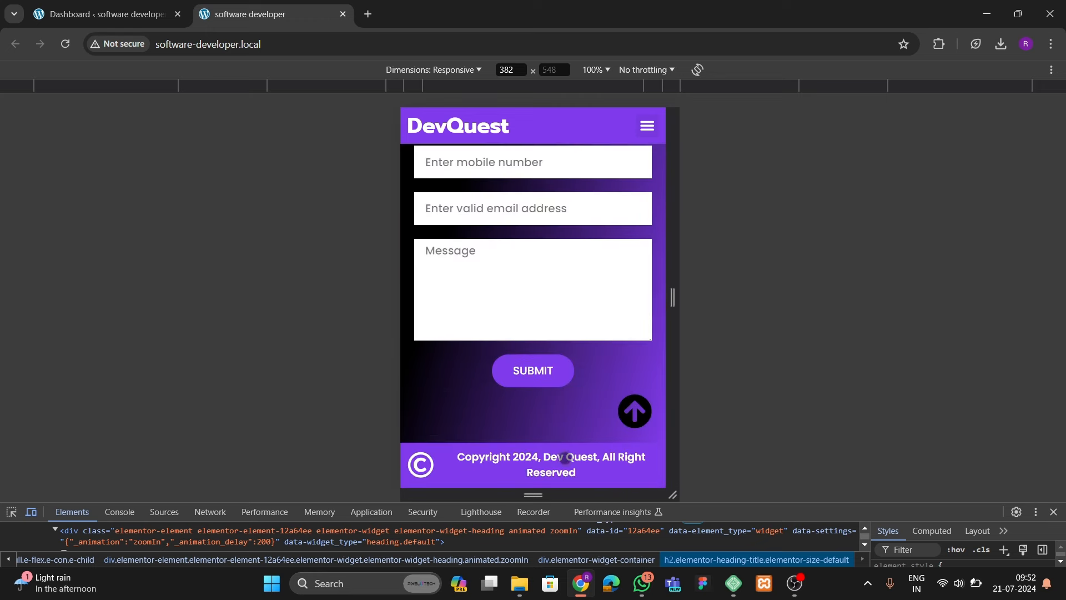
# - Compare the page at viewport widths of 1372 and 462, and close the developer tools to recheck the desktop layout
pyautogui.moveTo(673, 297); pyautogui.dragTo(1014, 291)
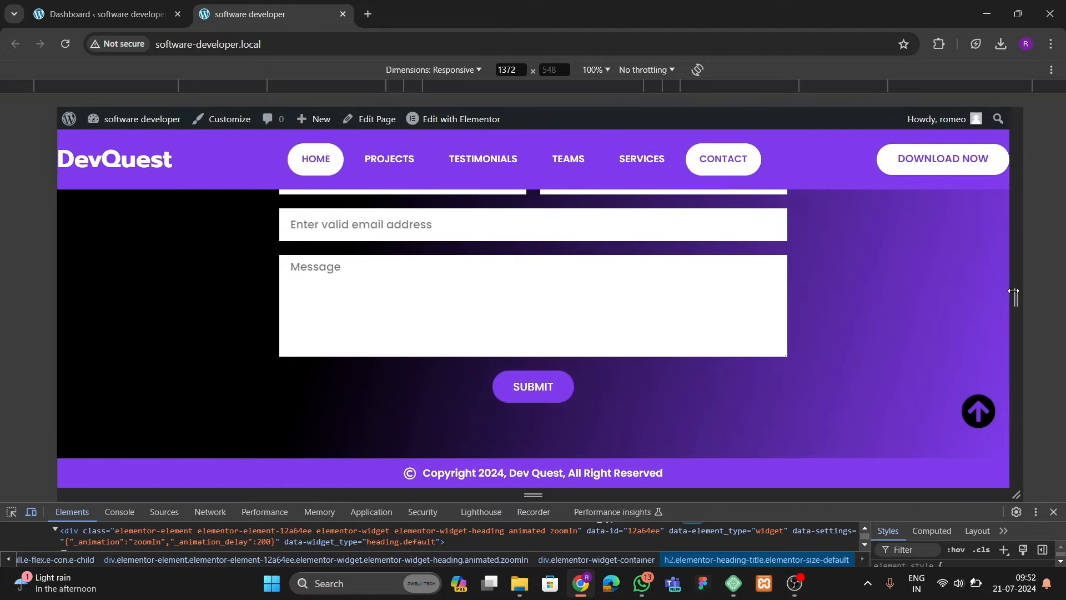
pyautogui.moveTo(929, 286); pyautogui.dragTo(700, 294)
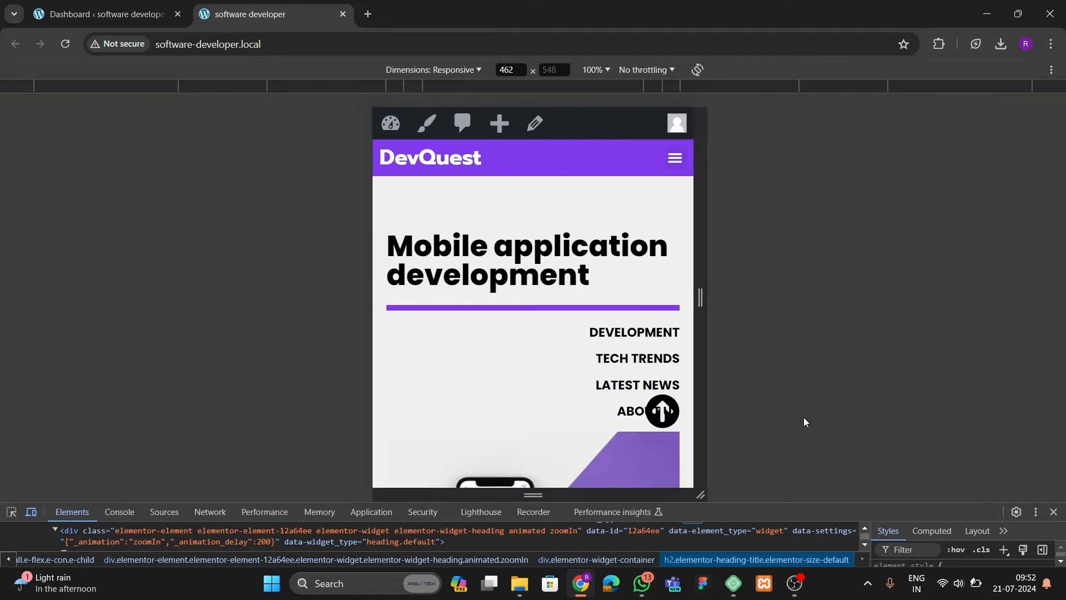
pyautogui.click(1056, 517)
pyautogui.scroll(-10, 311, 355)
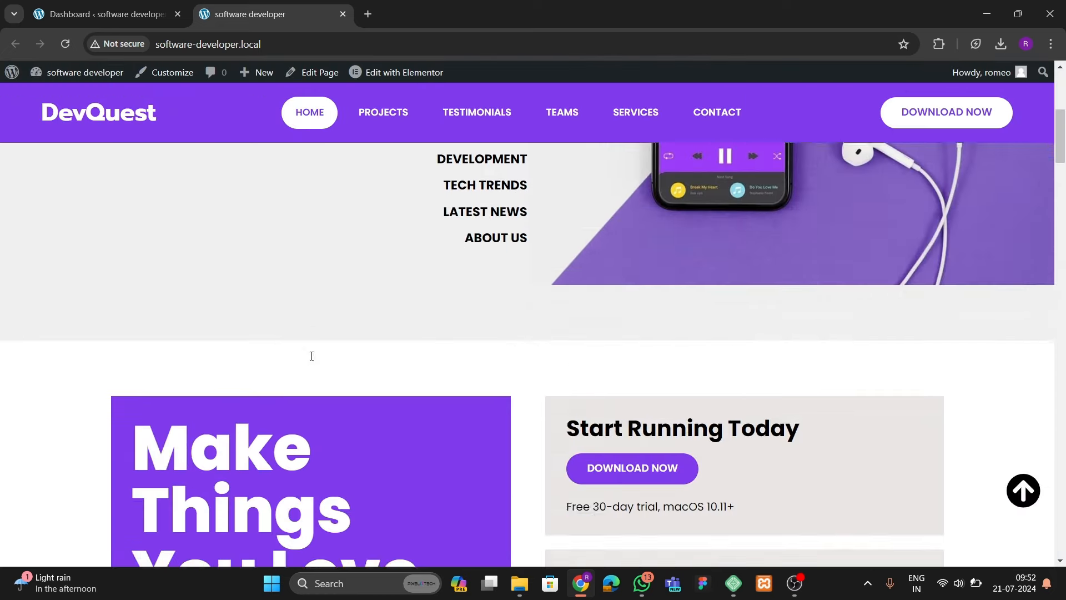
pyautogui.scroll(15, 312, 356)
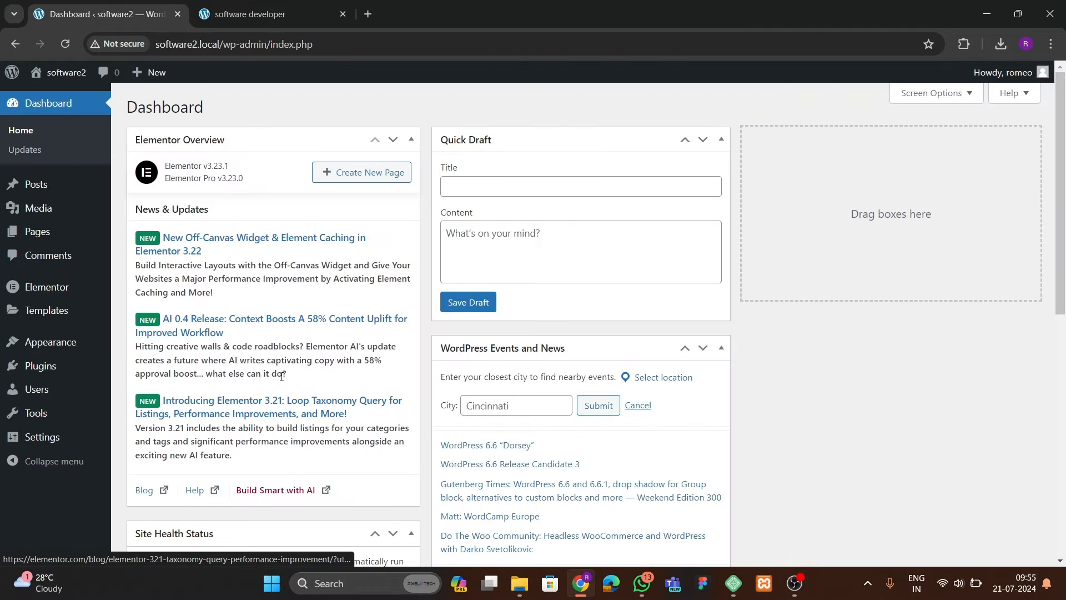
# - Check the installed themes and plugins in the software2 site's dashboard
pyautogui.moveTo(84, 377)
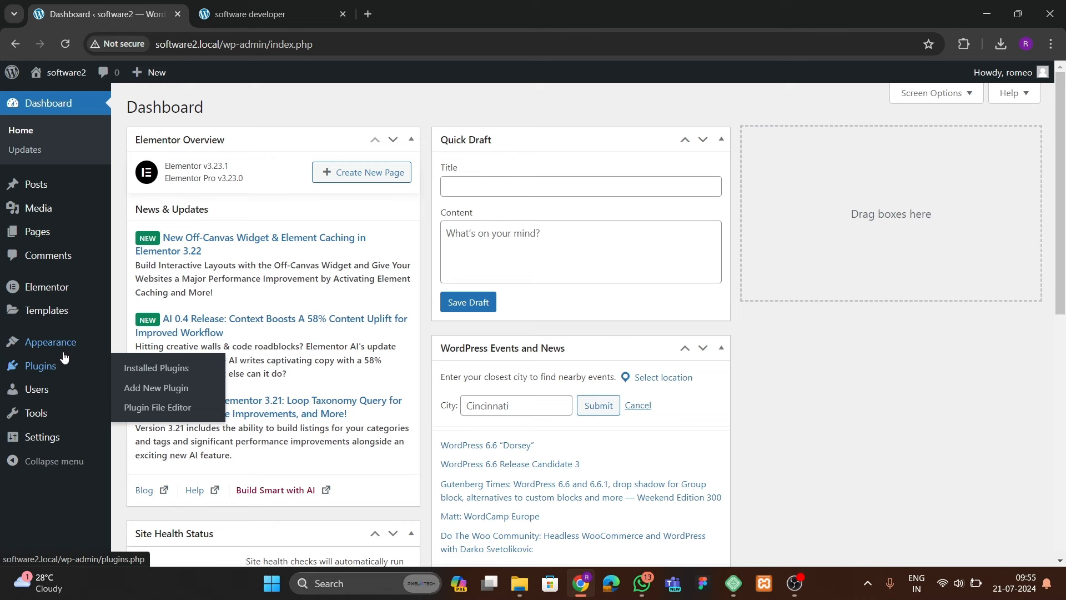
pyautogui.moveTo(63, 350)
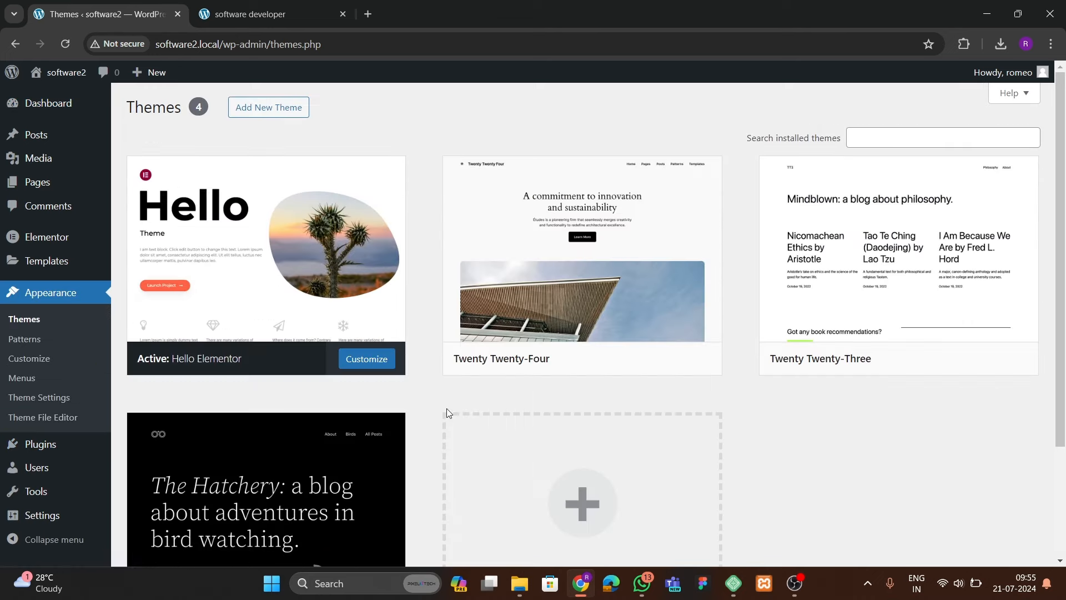
pyautogui.moveTo(286, 338)
pyautogui.moveTo(48, 449)
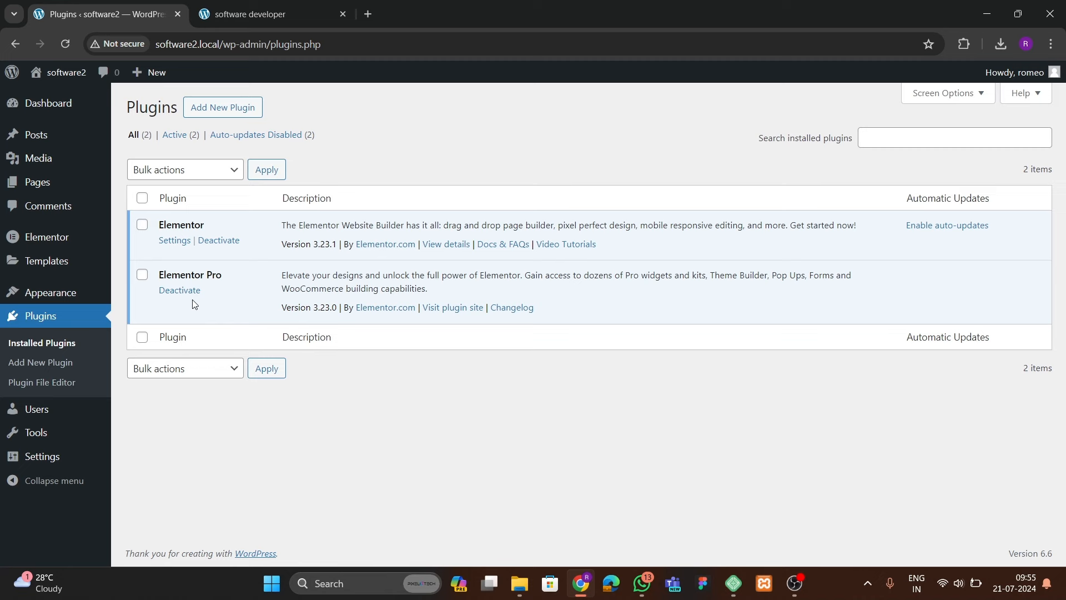
# - Open Elementor's feature settings and set the Nested Elements experiment to Active
pyautogui.moveTo(49, 238)
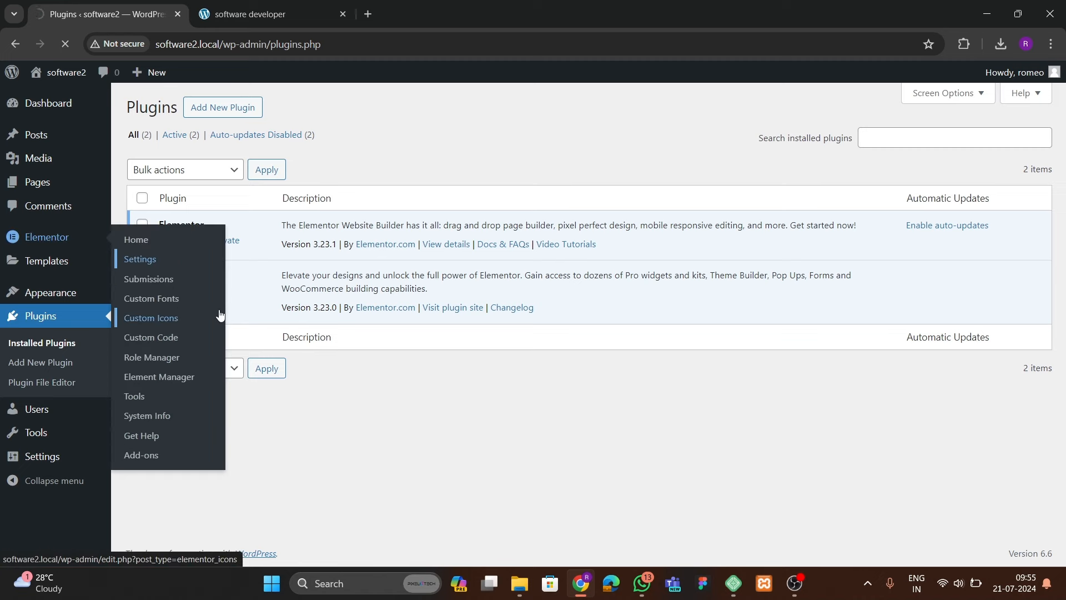
pyautogui.click(412, 155)
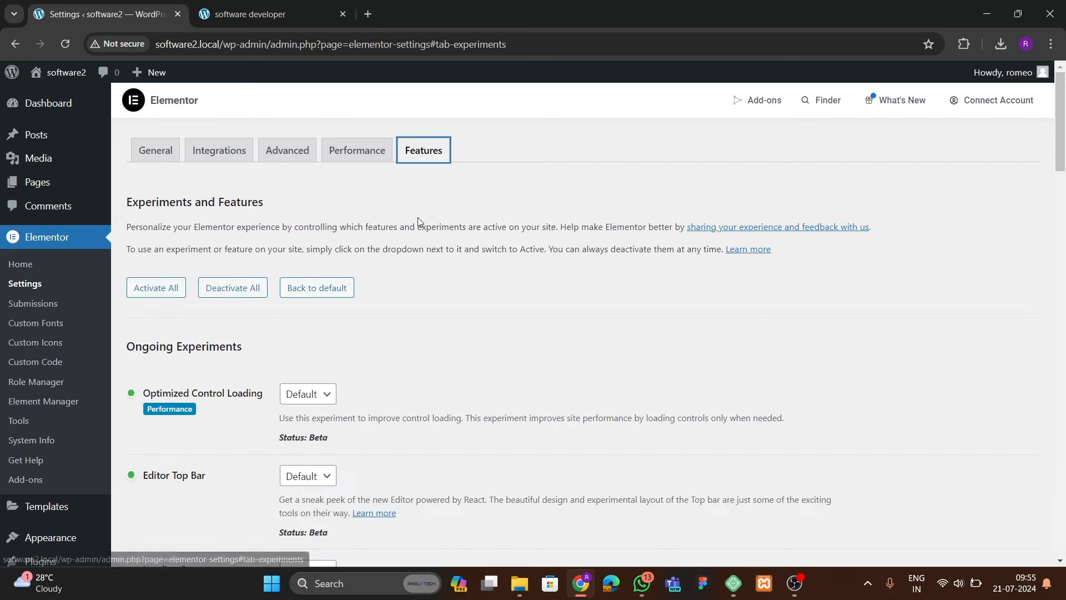
pyautogui.scroll(-5, 158, 333)
pyautogui.scroll(-4, 191, 325)
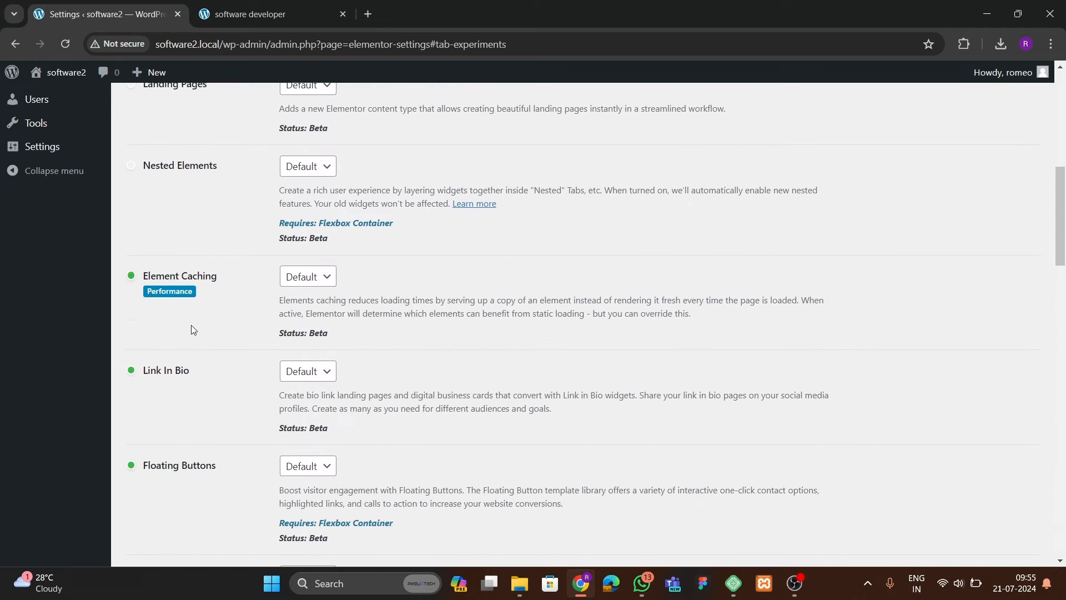
pyautogui.click(308, 167)
pyautogui.click(299, 198)
# - Set the Flexbox Container and Grid Container features to Active
pyautogui.scroll(-10, 216, 258)
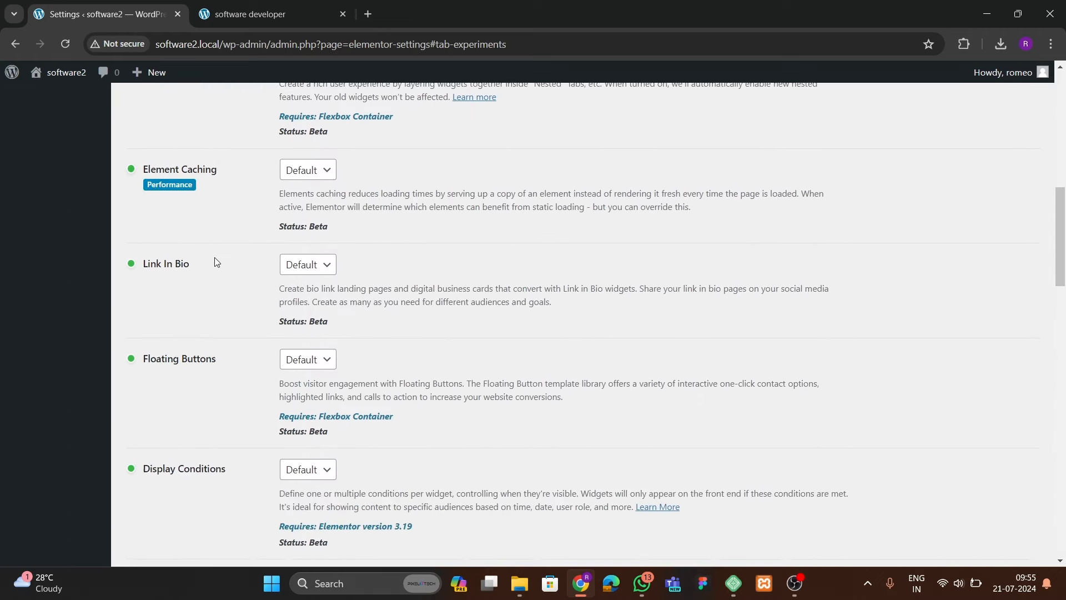
pyautogui.scroll(-6, 139, 303)
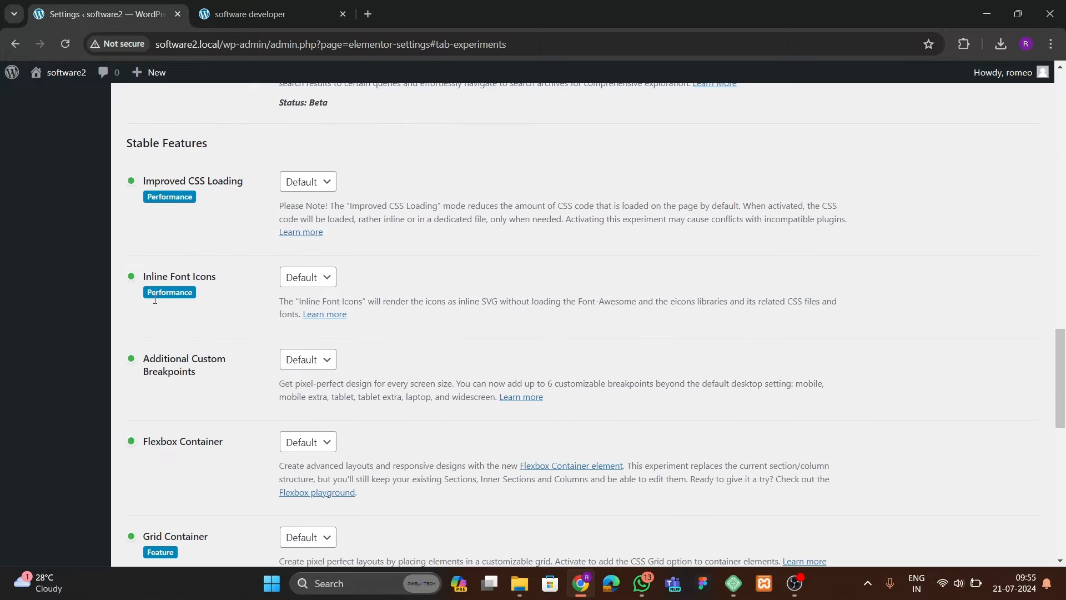
pyautogui.click(308, 303)
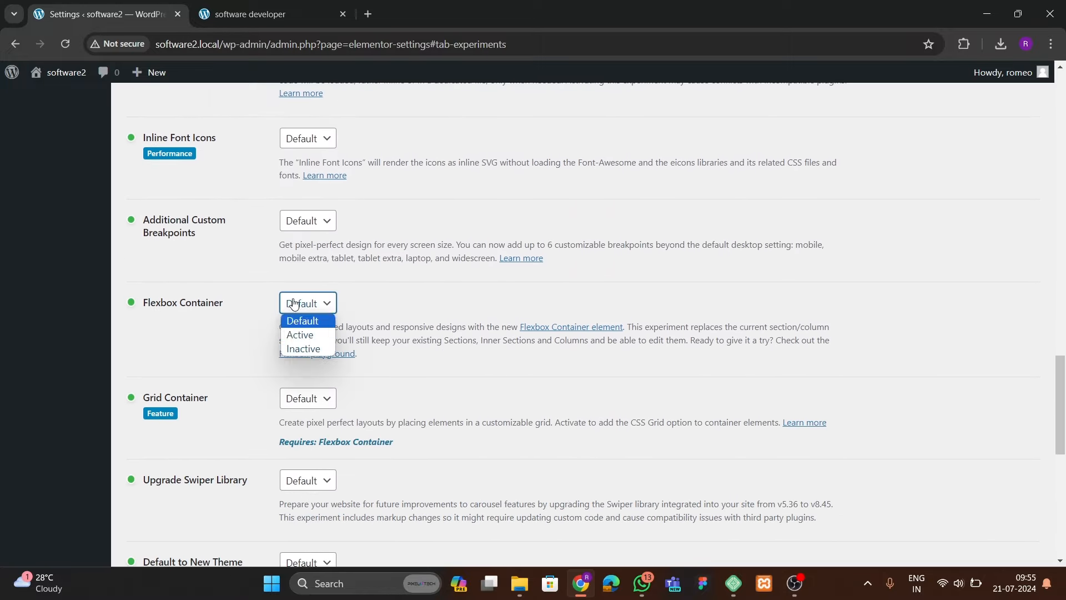
pyautogui.click(301, 333)
pyautogui.scroll(-3, 210, 326)
pyautogui.click(304, 267)
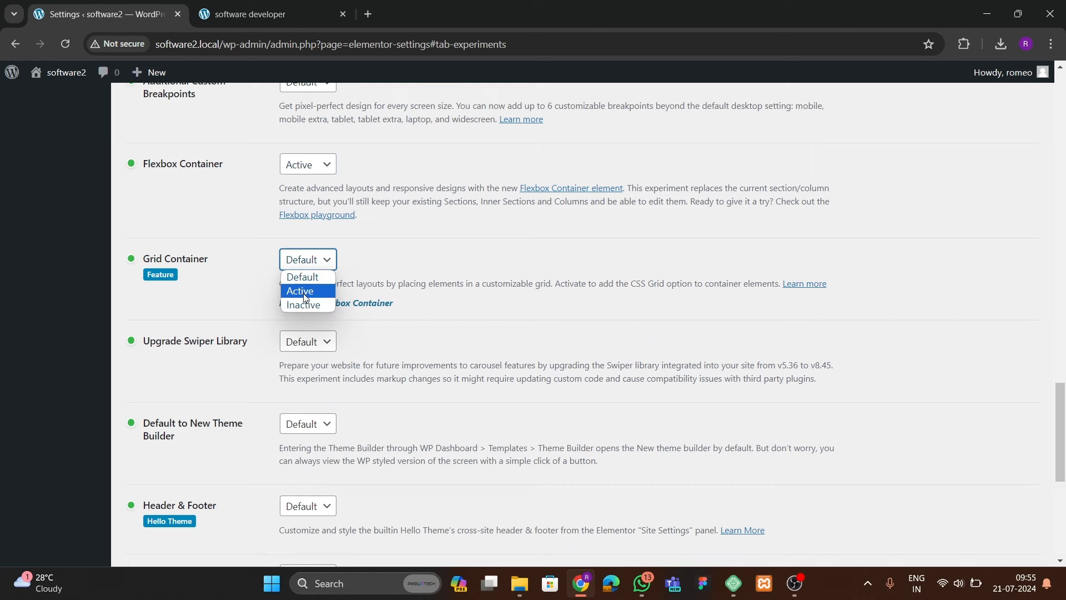
# - Set Upgrade Swiper Library to Active and save the Elementor feature settings
pyautogui.scroll(-2, 239, 262)
pyautogui.click(303, 197)
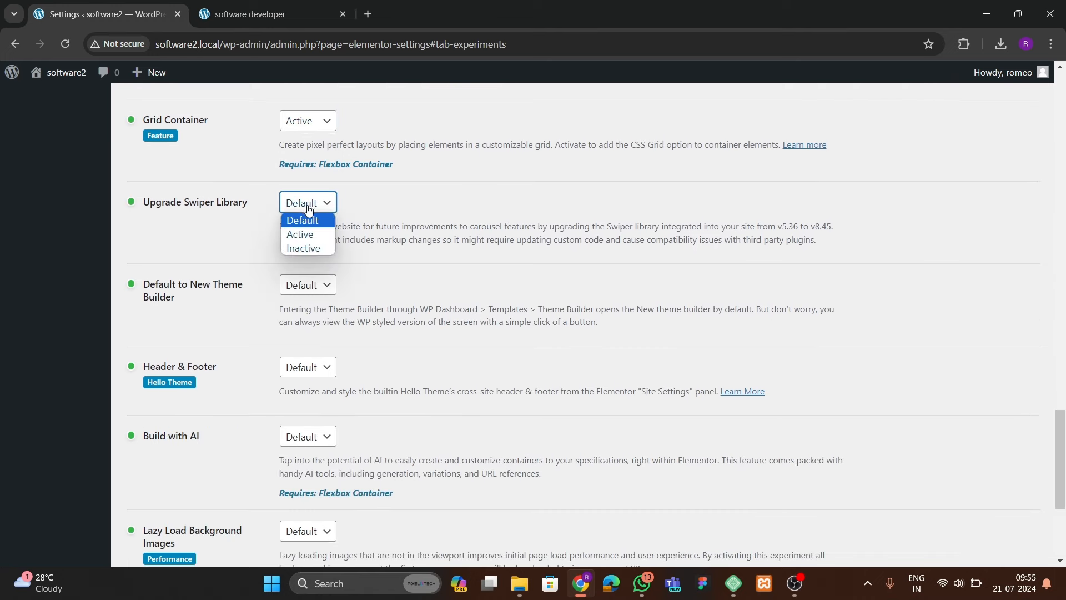
pyautogui.click(304, 248)
pyautogui.click(306, 203)
pyautogui.click(305, 234)
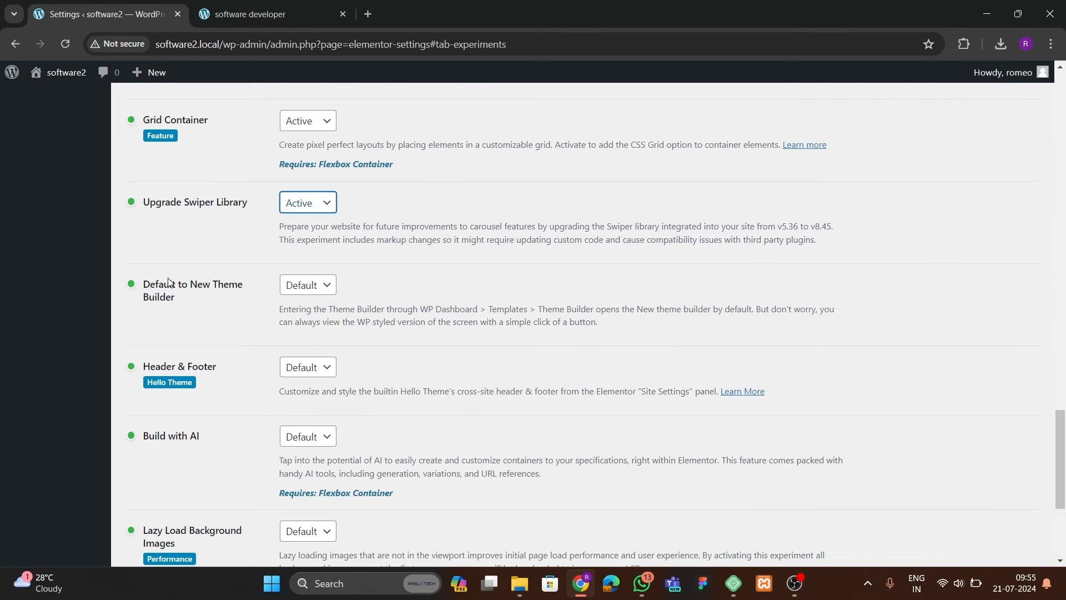
pyautogui.scroll(-4, 177, 316)
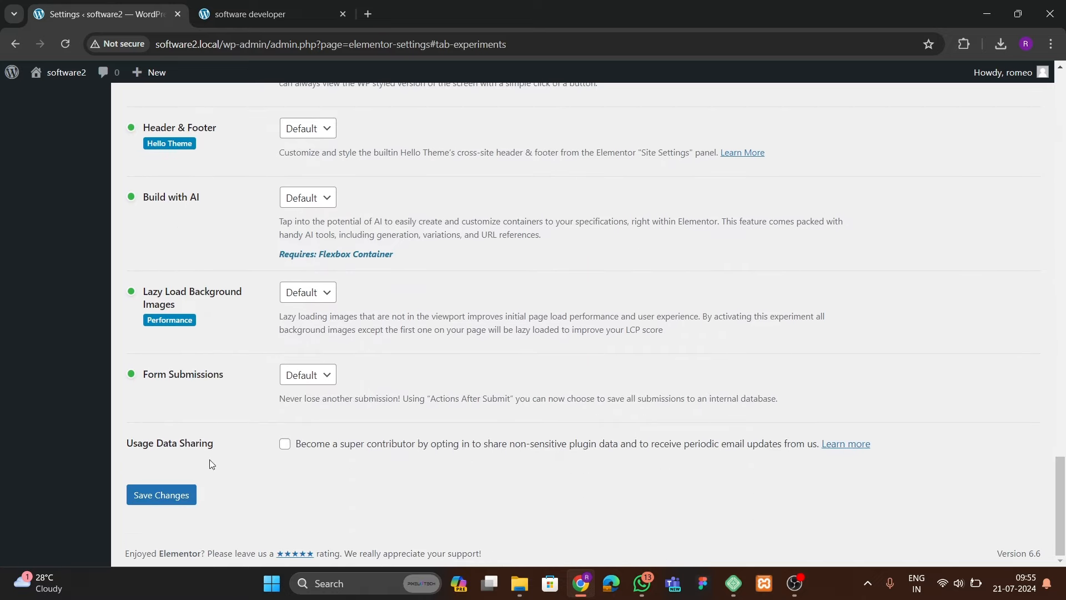
pyautogui.click(161, 499)
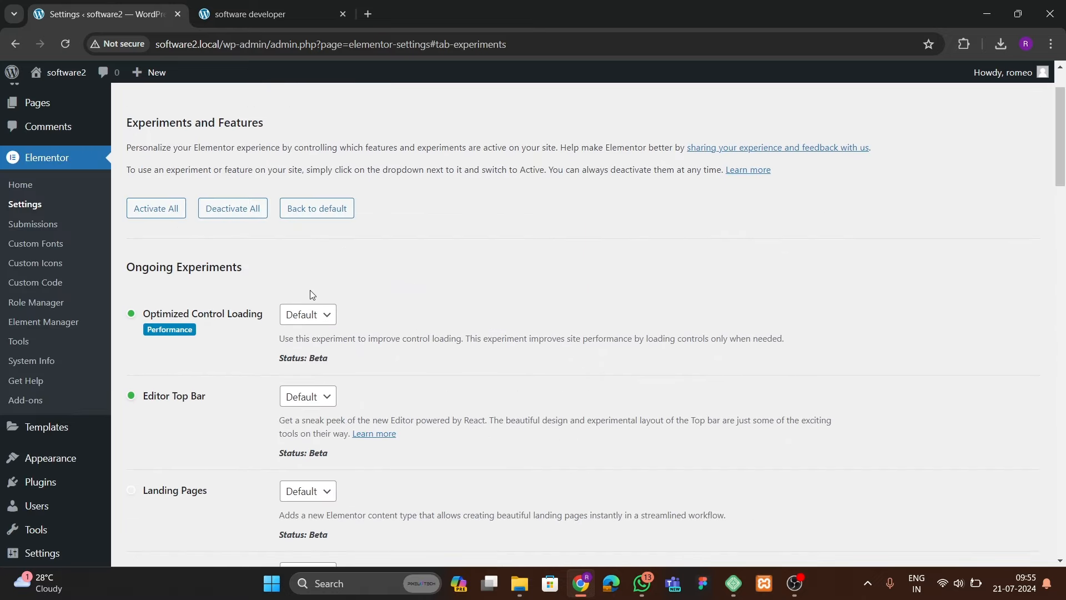
# - Open the Reading settings, switch the homepage display to a static page, and check which pages can serve as homepage
pyautogui.scroll(-5, 8, 283)
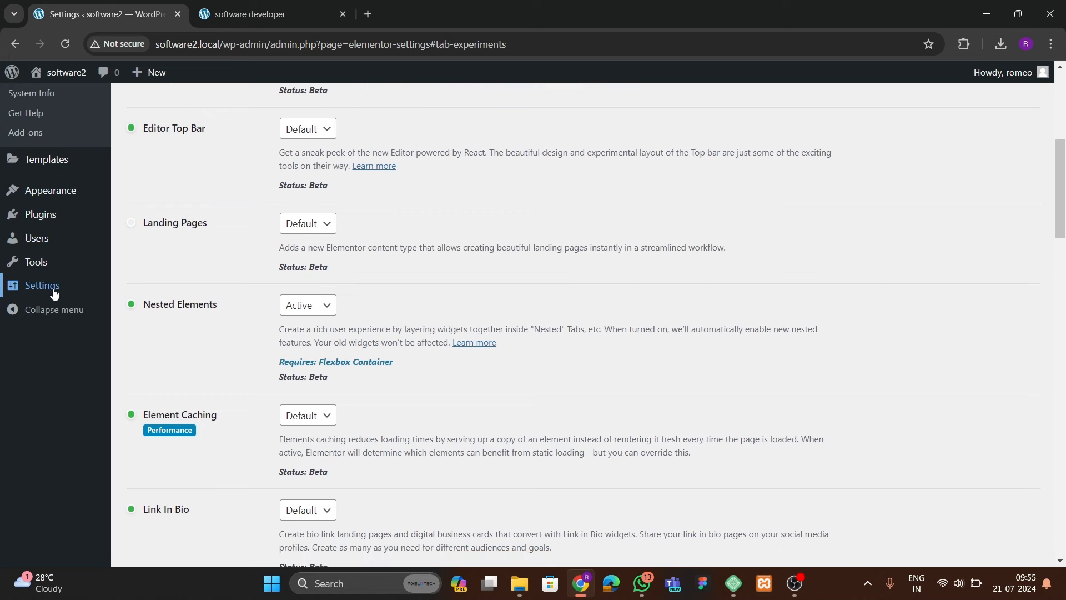
pyautogui.moveTo(54, 293)
pyautogui.click(132, 327)
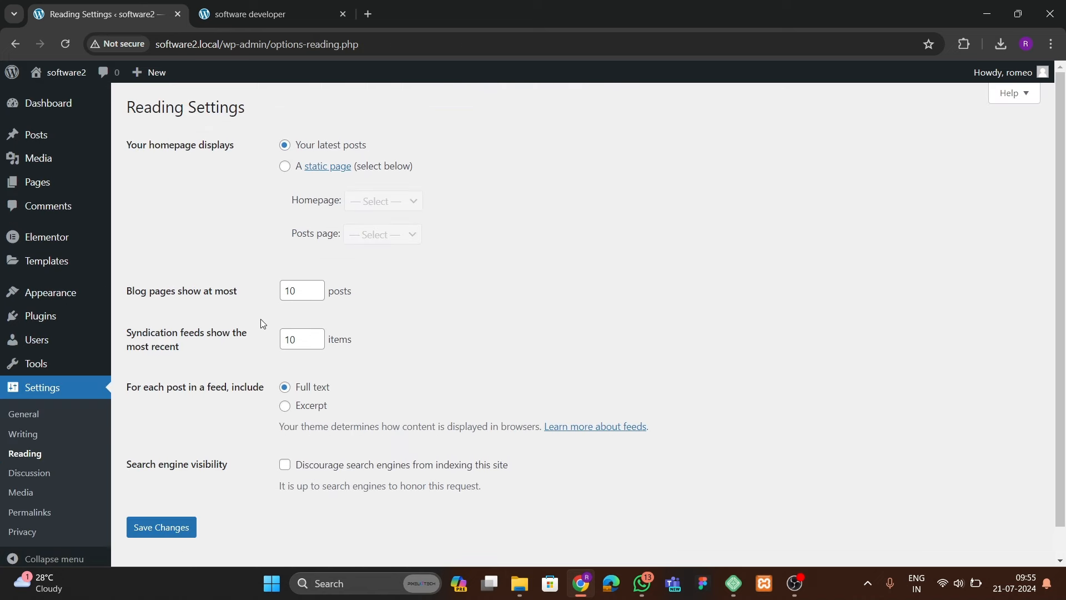
pyautogui.click(286, 167)
pyautogui.click(367, 203)
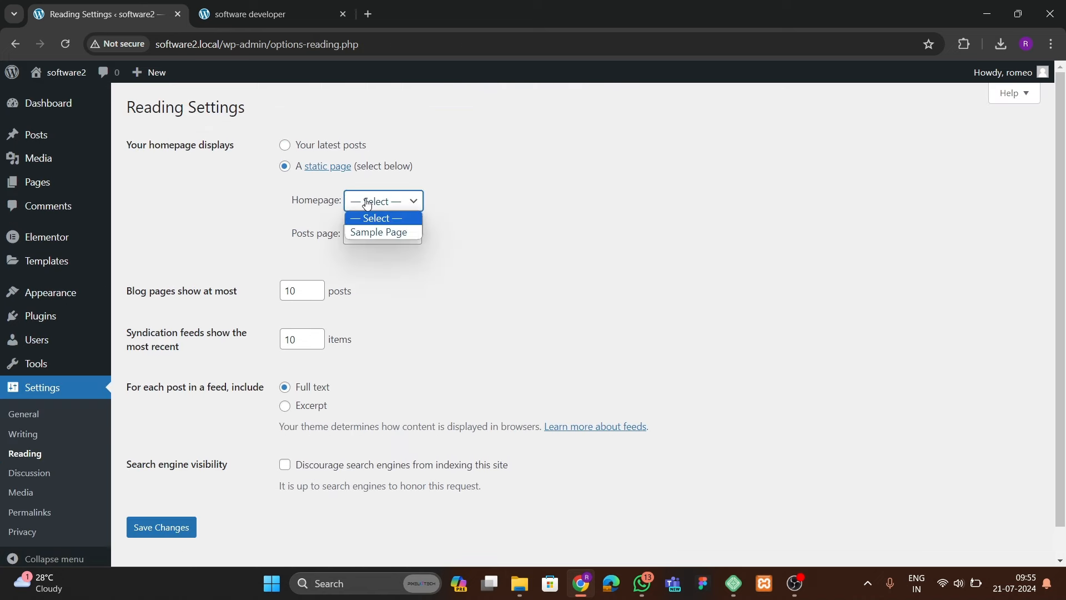
pyautogui.click(247, 223)
# - Move the Privacy Policy and Sample Page pages to the trash with a bulk action
pyautogui.moveTo(33, 183)
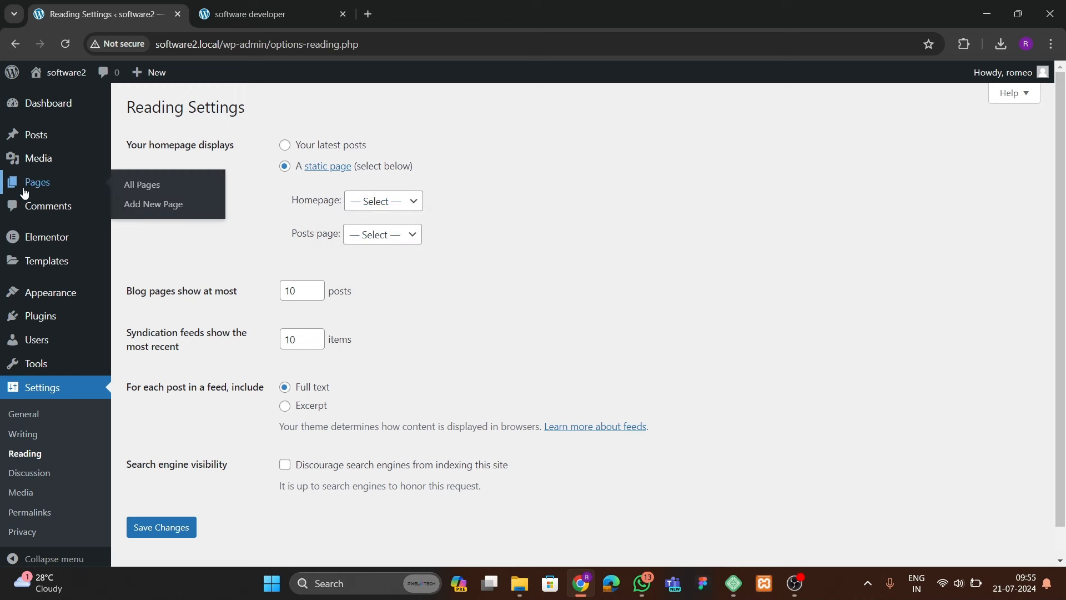
pyautogui.click(137, 186)
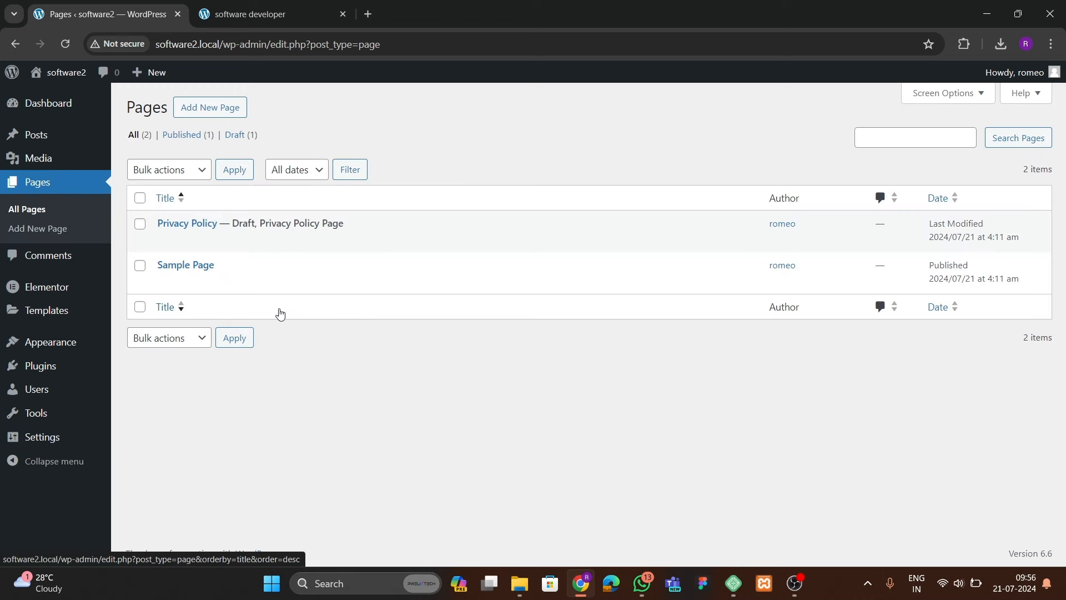
pyautogui.click(167, 170)
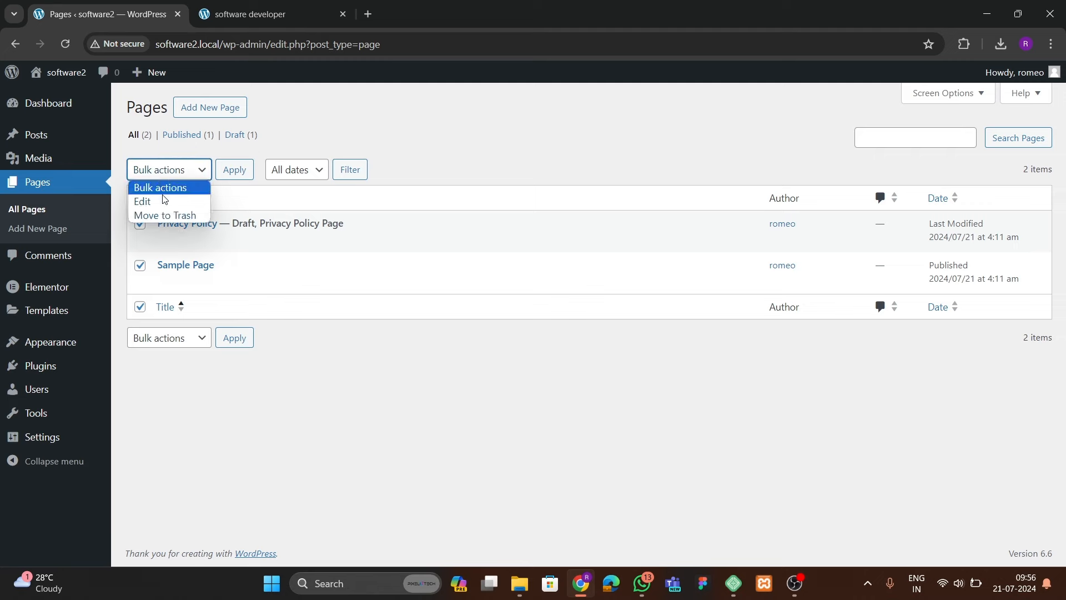
pyautogui.click(161, 215)
pyautogui.click(234, 170)
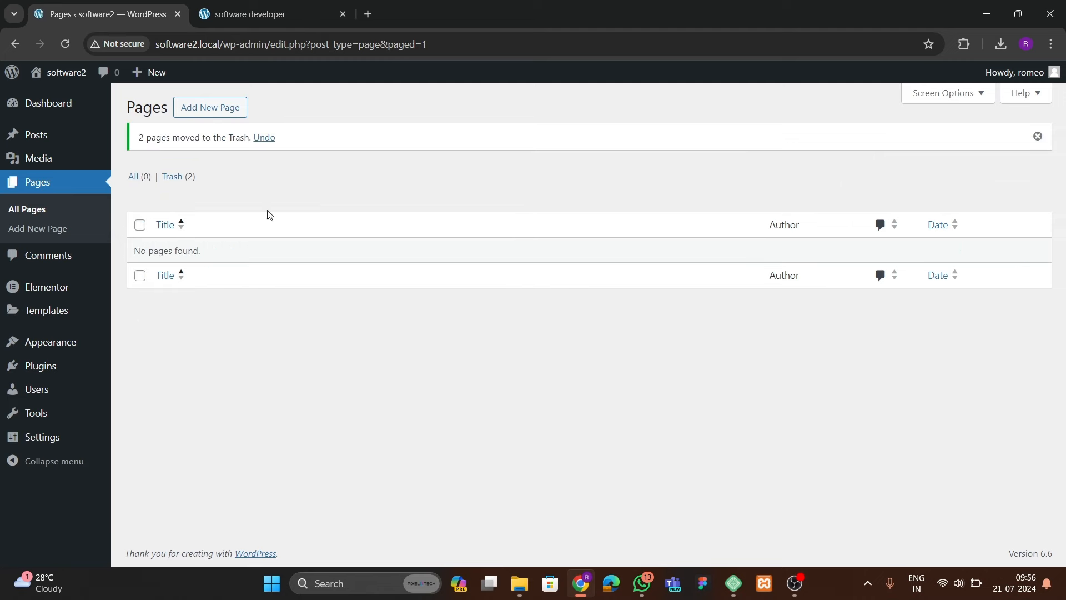
# - Add a new page, dismiss the block editor welcome guide, and title the page "Home"
pyautogui.click(225, 111)
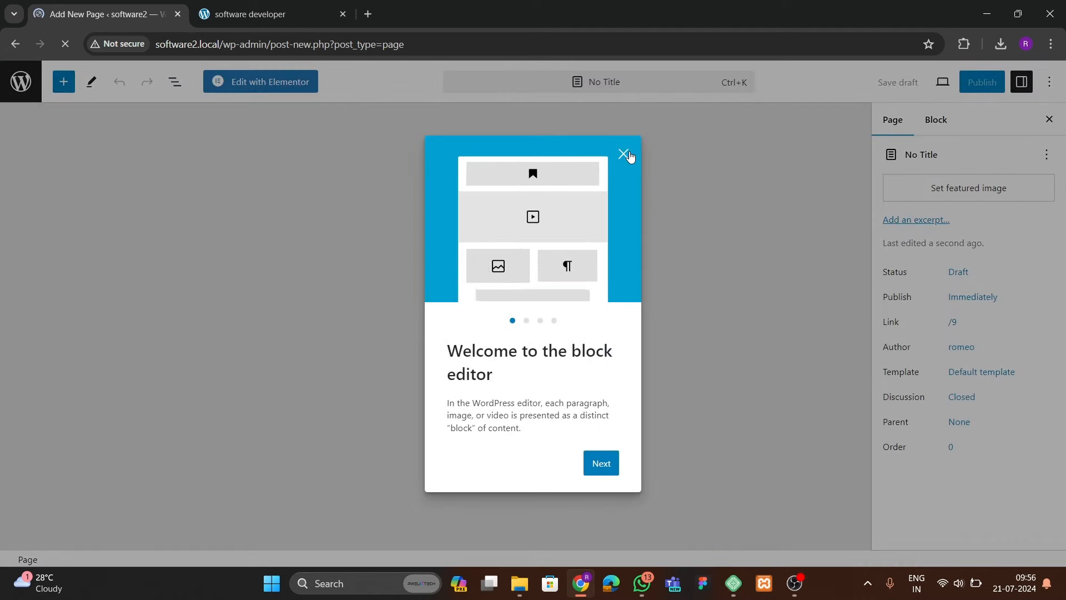
pyautogui.click(625, 155)
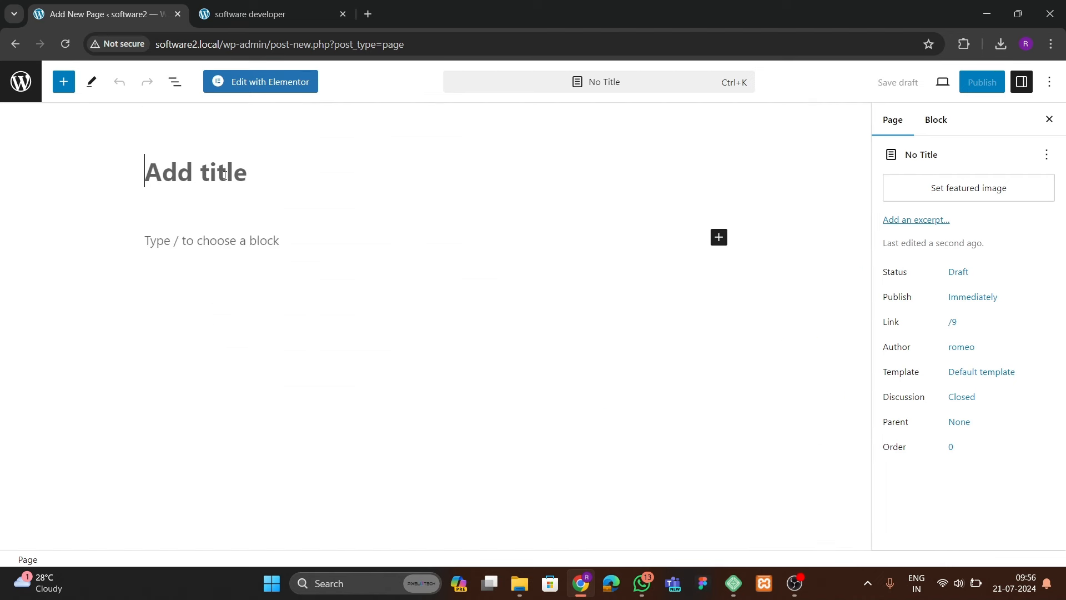
pyautogui.write('Home')
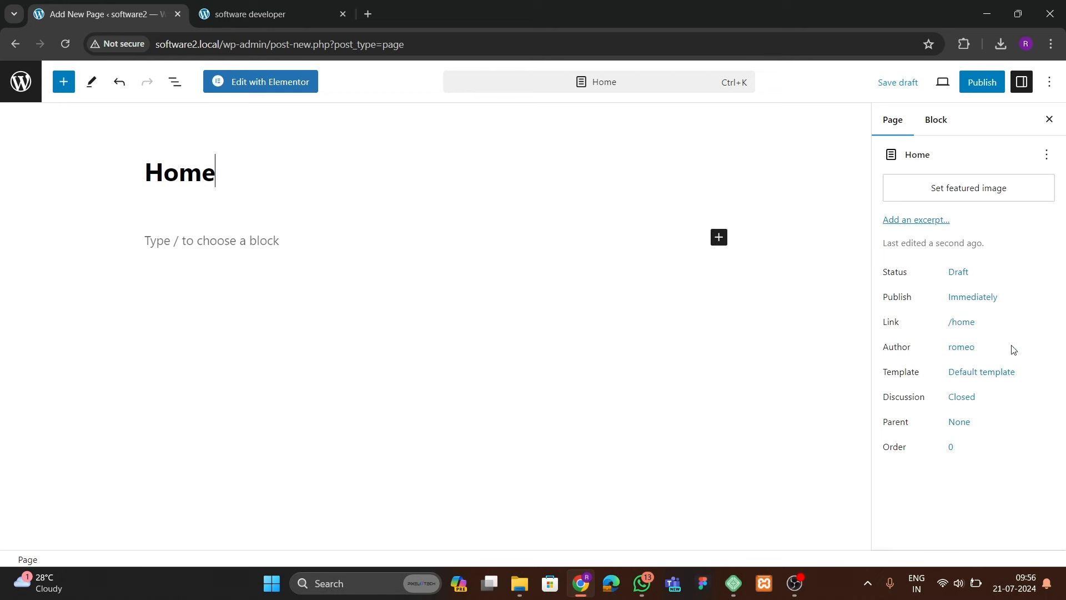
# - Set the Home page's template to Elementor Full Width and publish the page
pyautogui.click(981, 372)
pyautogui.click(951, 482)
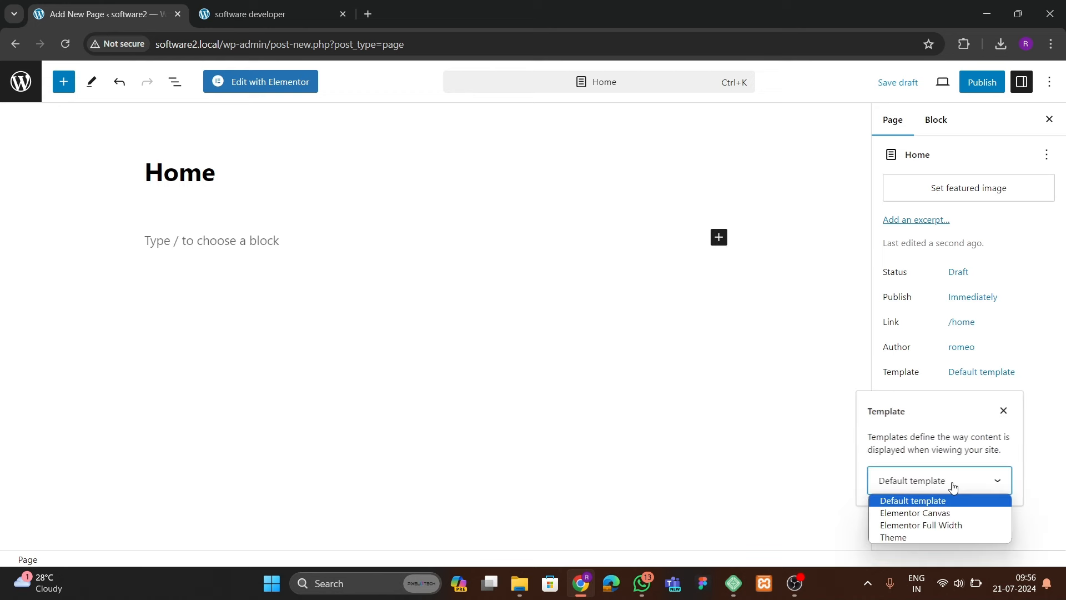
pyautogui.click(920, 525)
pyautogui.click(982, 82)
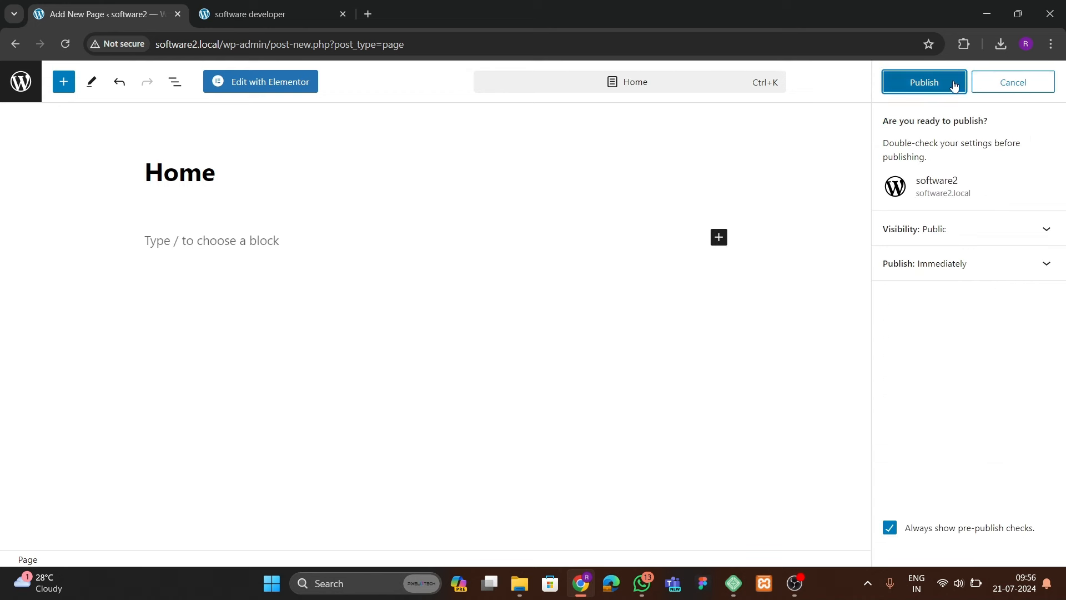
pyautogui.click(924, 82)
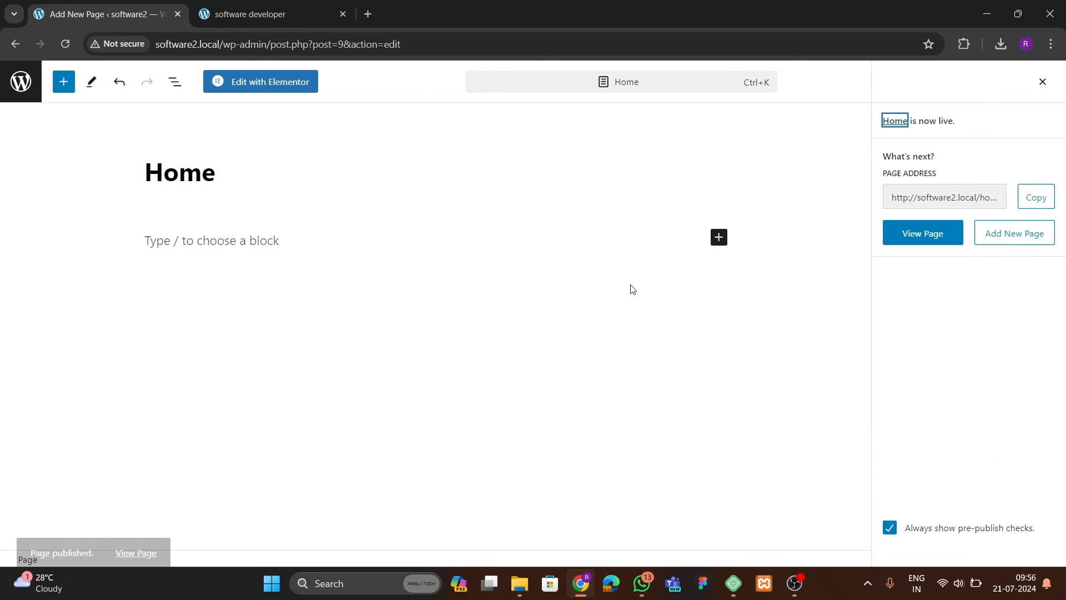
# - In the Reading settings, make the static page Home the site's homepage and save the changes
pyautogui.click(32, 93)
pyautogui.moveTo(42, 436)
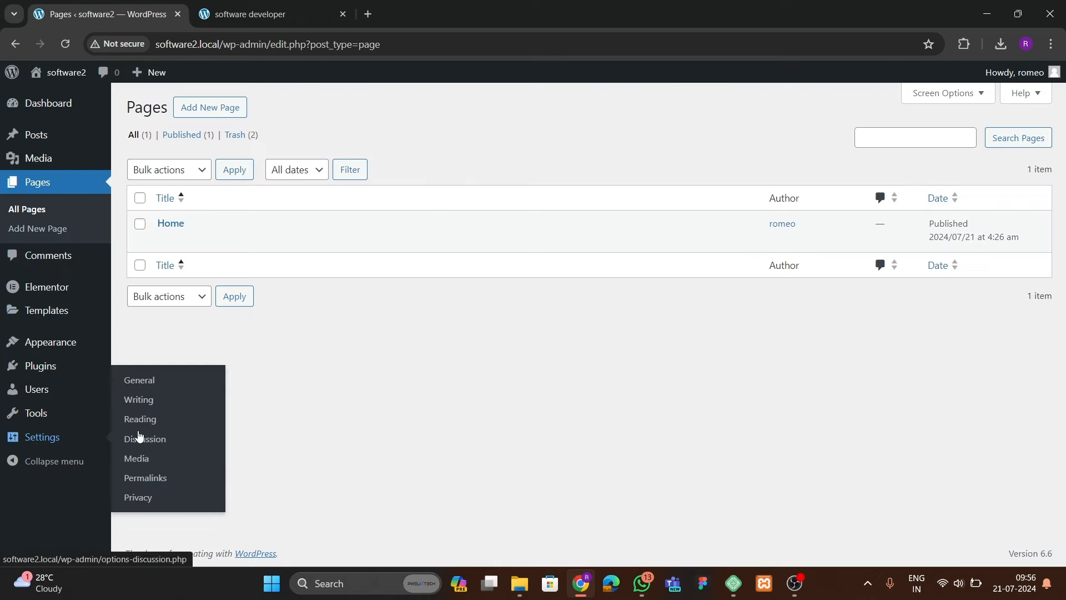
pyautogui.click(140, 420)
pyautogui.click(291, 174)
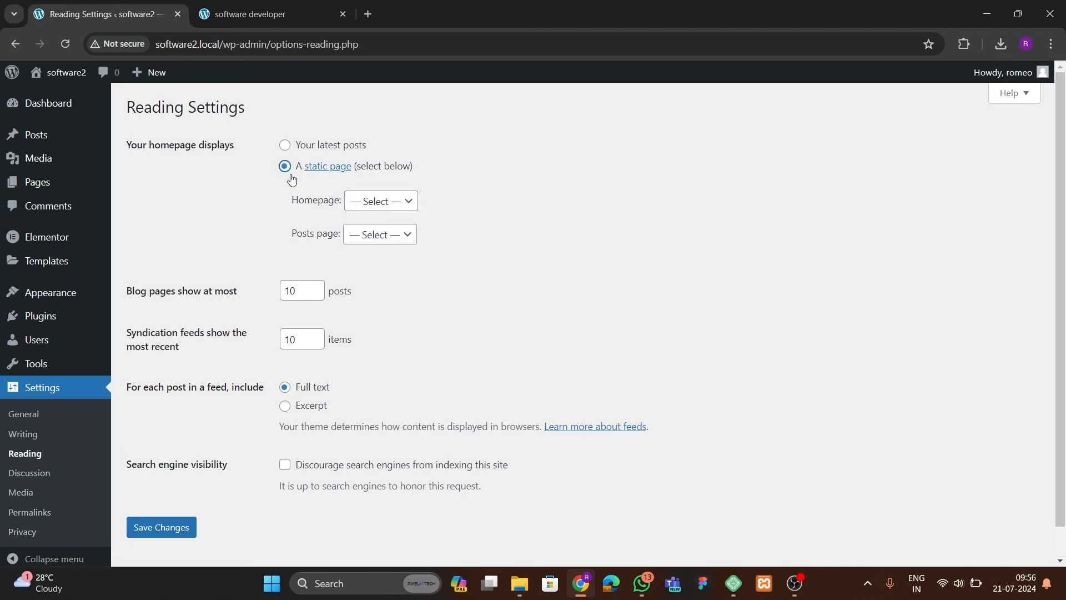
pyautogui.click(381, 201)
pyautogui.click(364, 231)
pyautogui.click(173, 528)
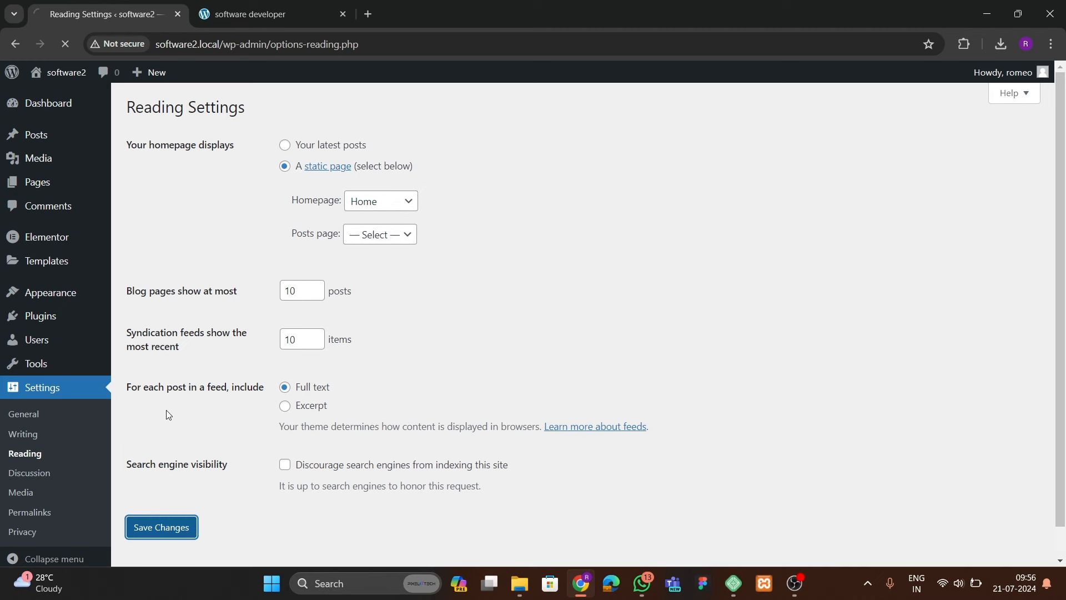
# - Visit the software2 site in a new browser tab to check its front page
pyautogui.moveTo(56, 76)
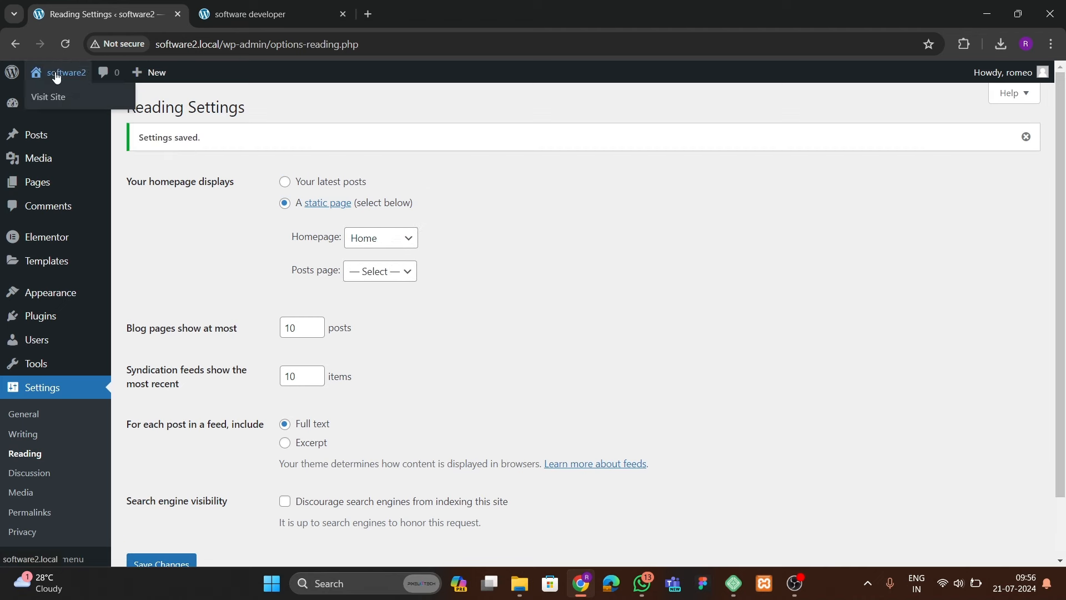
pyautogui.rightClick(54, 96)
pyautogui.click(113, 107)
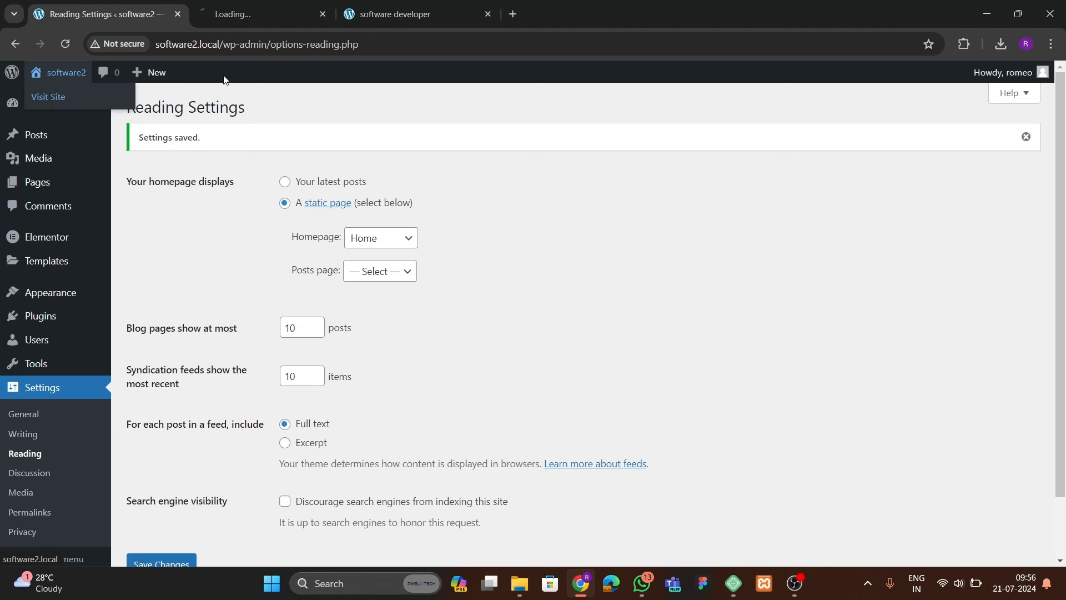
pyautogui.click(257, 22)
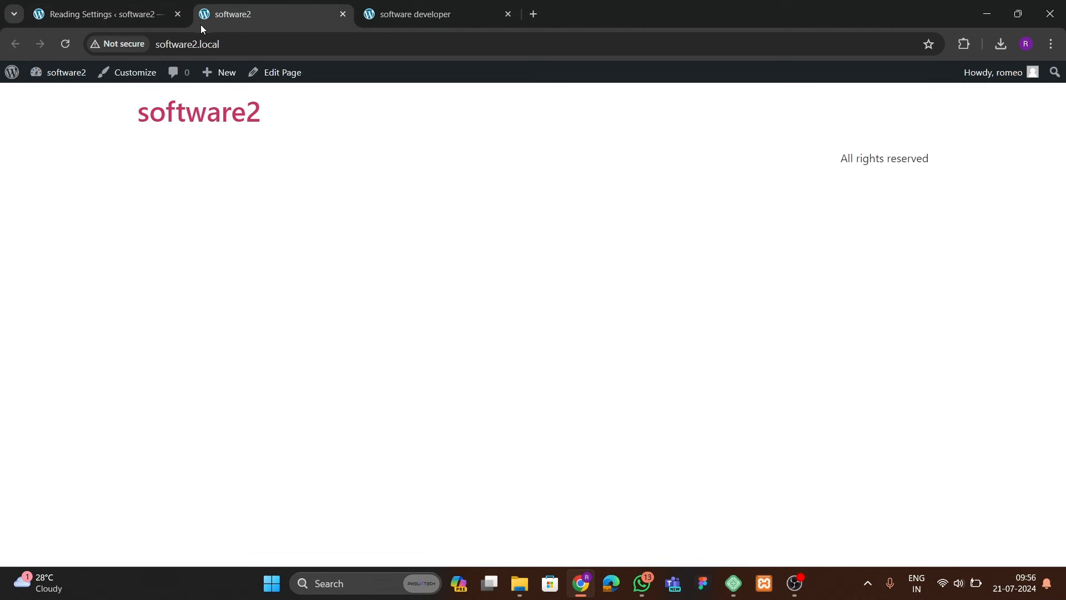
# - Open the Home page for editing with Elementor from the Pages list, close the site preview, and skip the AI notification
pyautogui.click(127, 16)
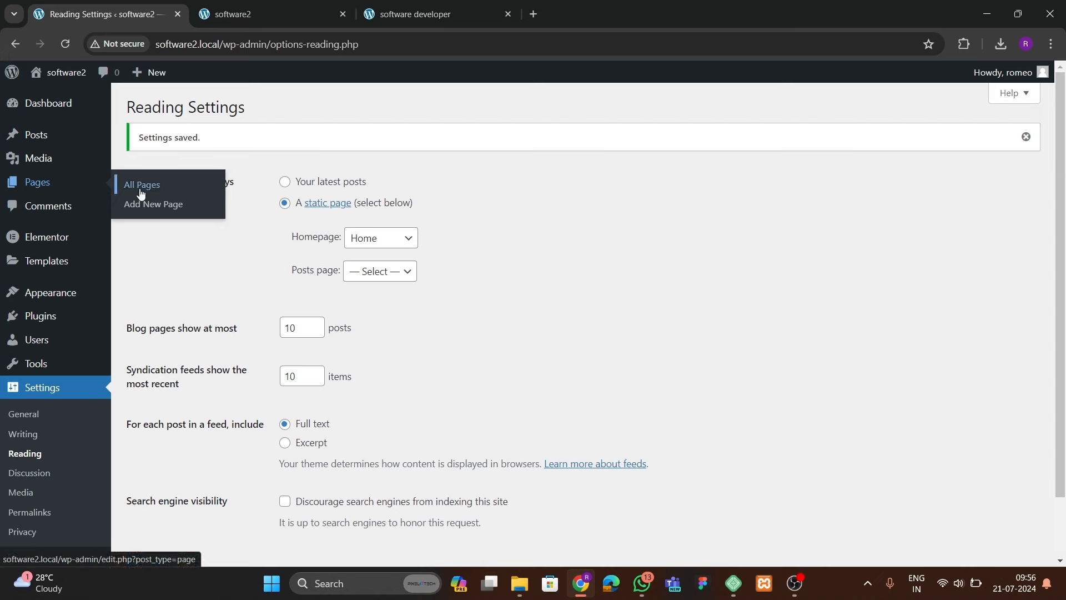
pyautogui.click(46, 194)
pyautogui.rightClick(173, 240)
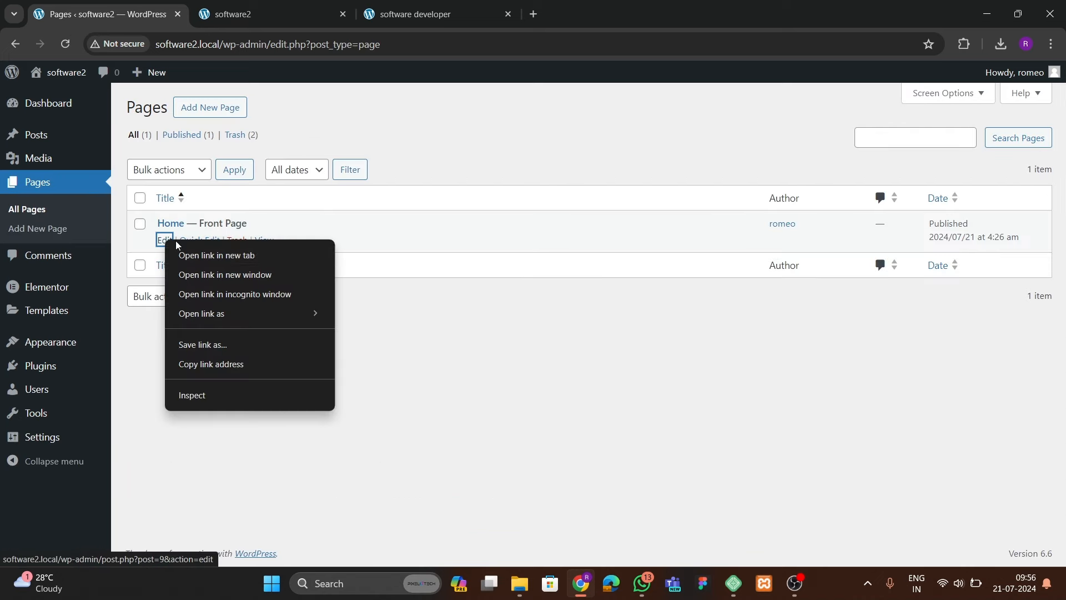
pyautogui.click(194, 252)
pyautogui.click(435, 8)
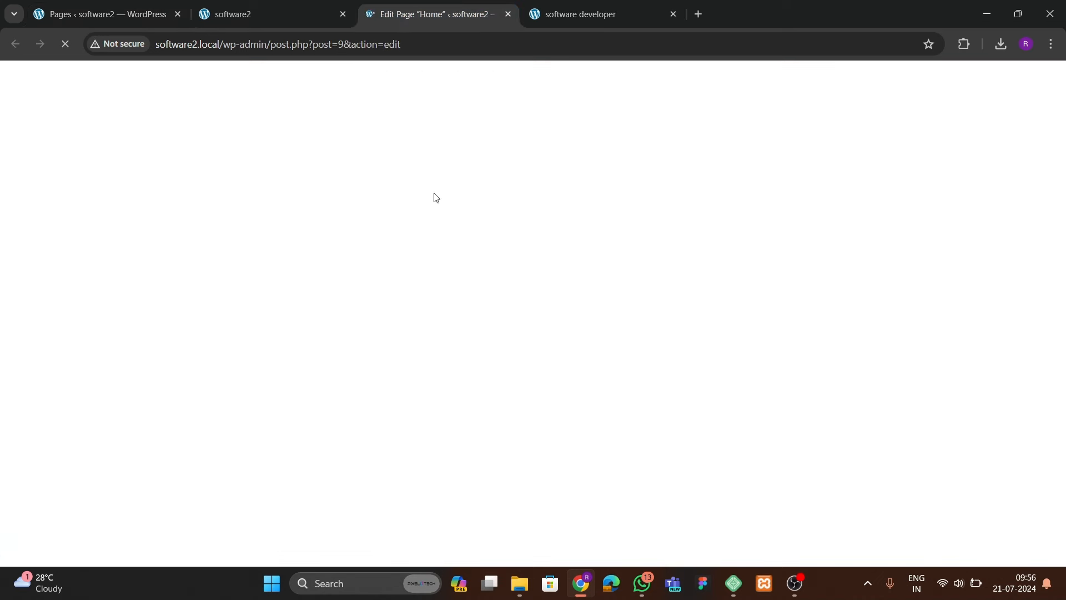
pyautogui.click(327, 13)
pyautogui.click(342, 13)
pyautogui.click(254, 82)
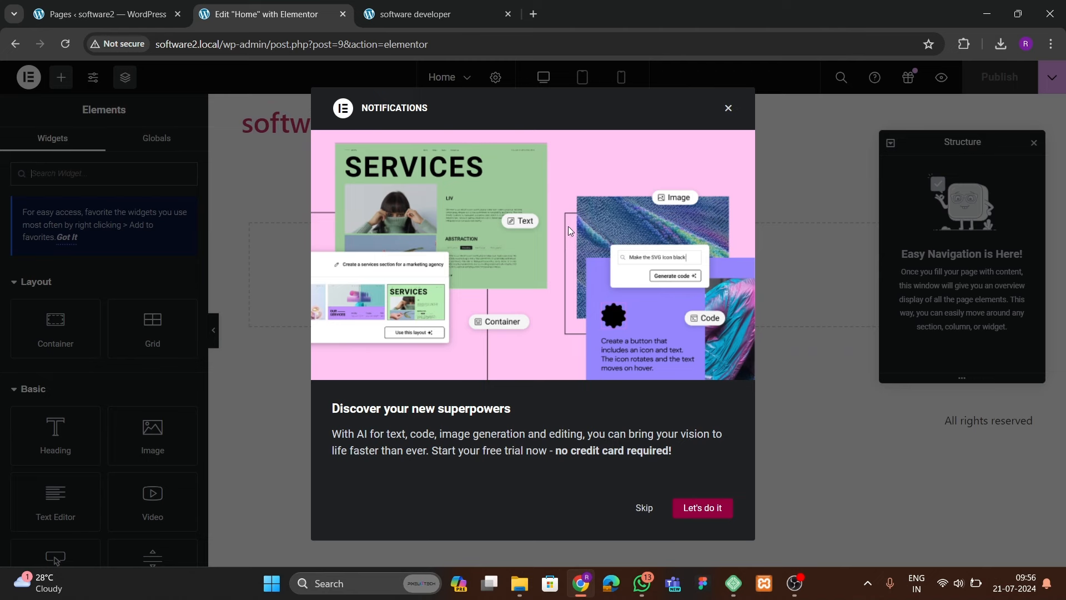
pyautogui.click(642, 508)
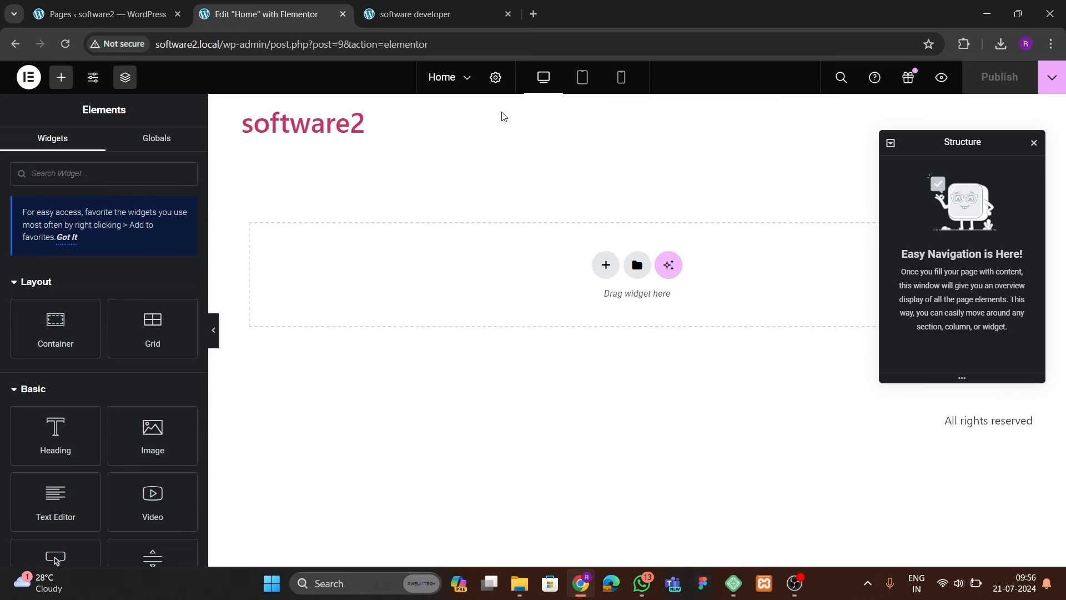
# - Change the Home page's layout to one without the theme's header and footer, and publish the page
pyautogui.click(494, 81)
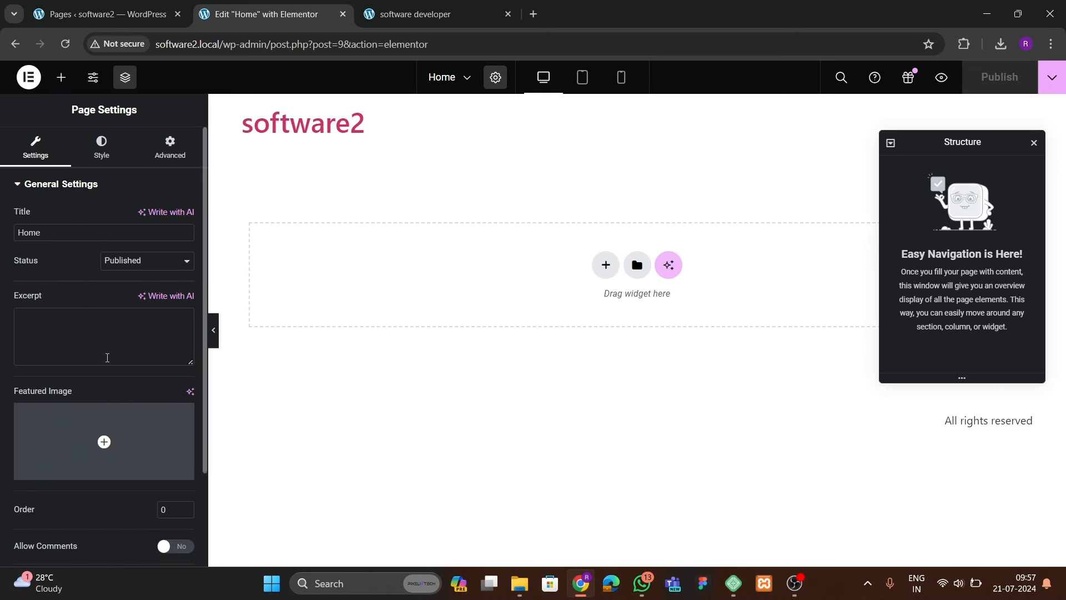
pyautogui.scroll(-2, 51, 451)
pyautogui.click(125, 524)
pyautogui.click(139, 476)
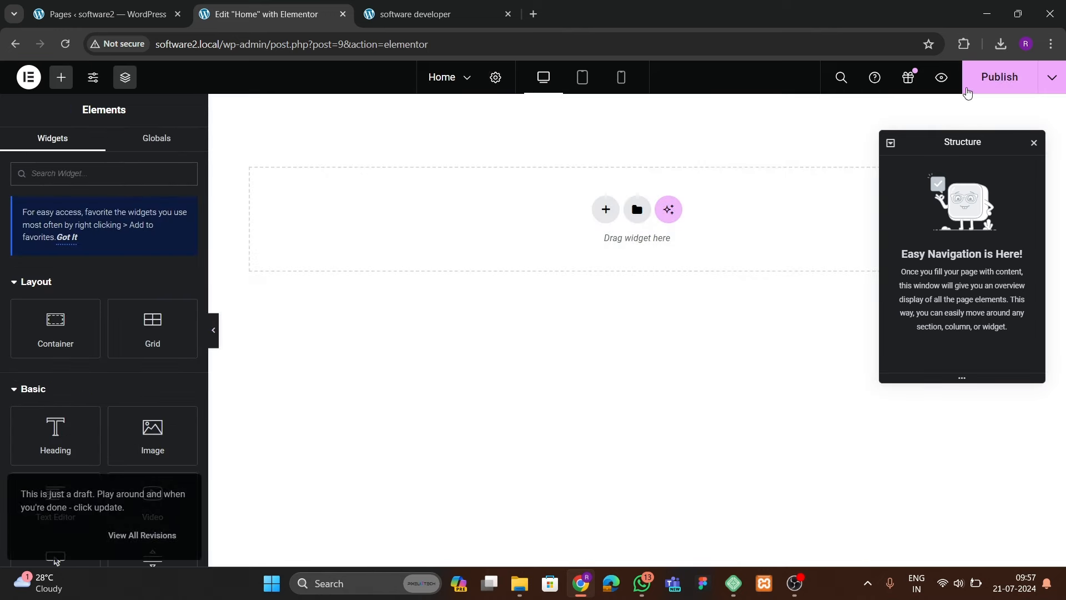
pyautogui.click(968, 89)
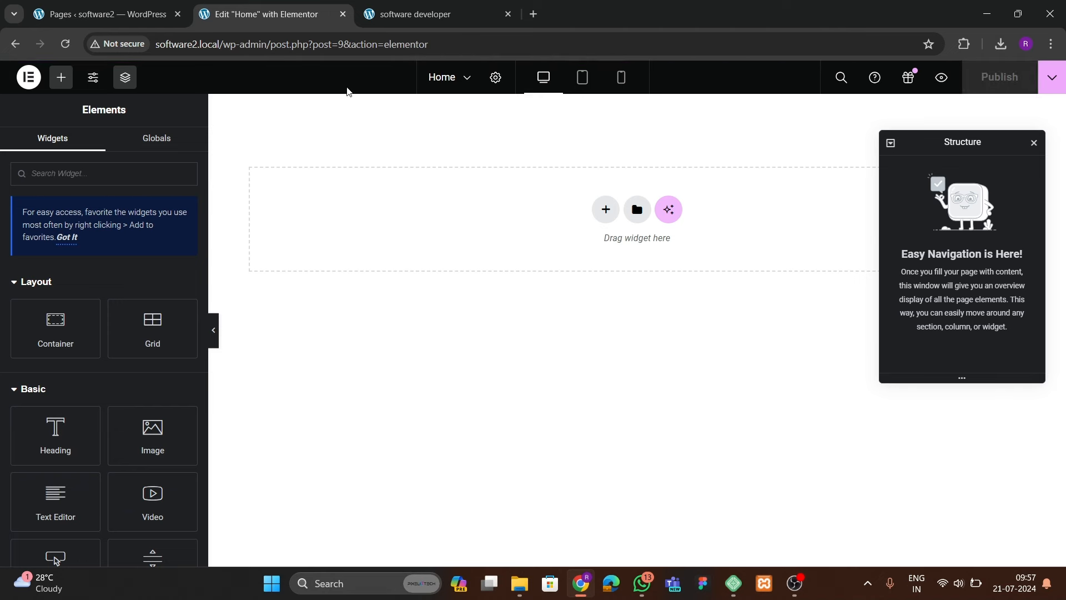
# - Examine the hero section of the finished DevQuest site as a reference for the layout
pyautogui.click(413, 14)
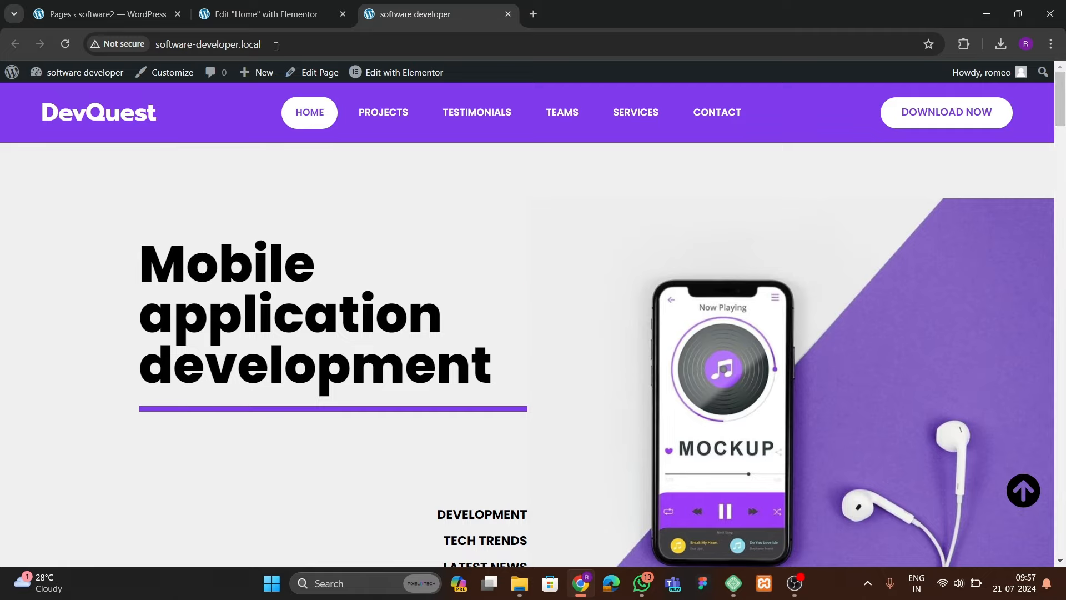
pyautogui.click(266, 14)
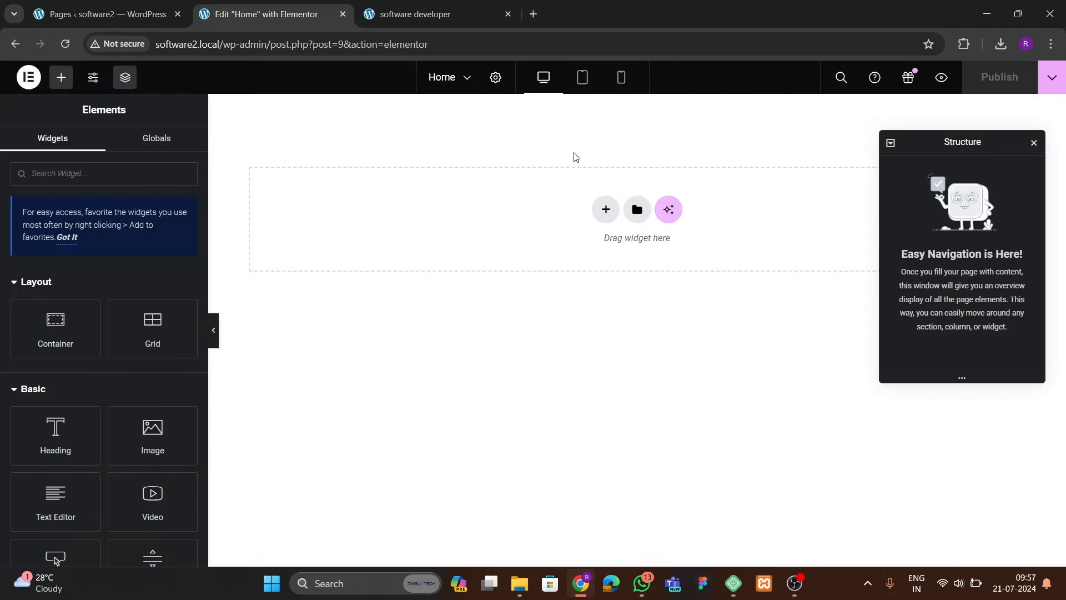
pyautogui.click(427, 14)
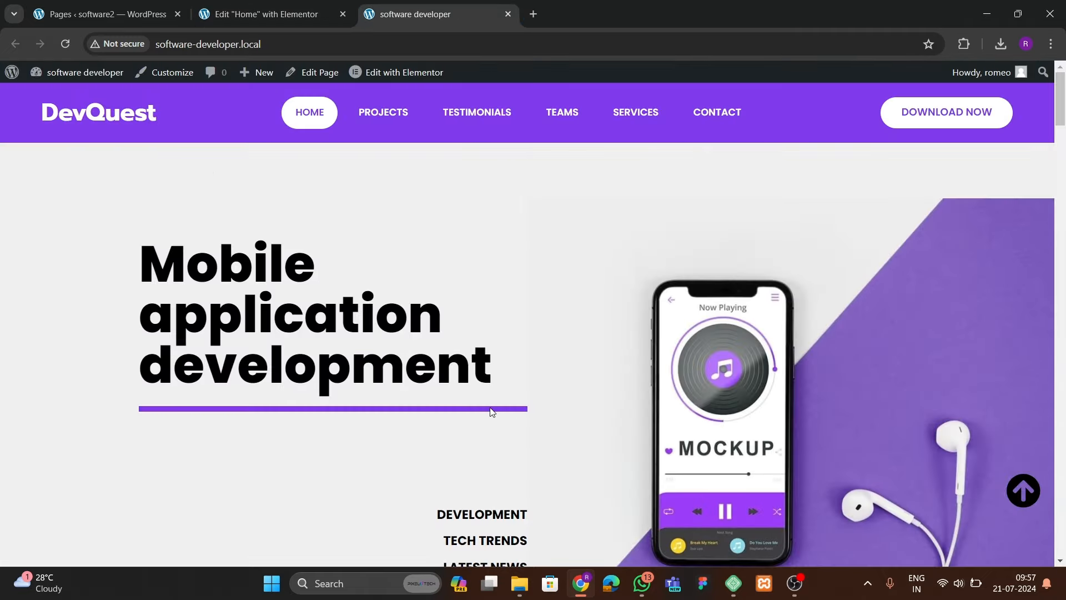
pyautogui.scroll(-3, 397, 337)
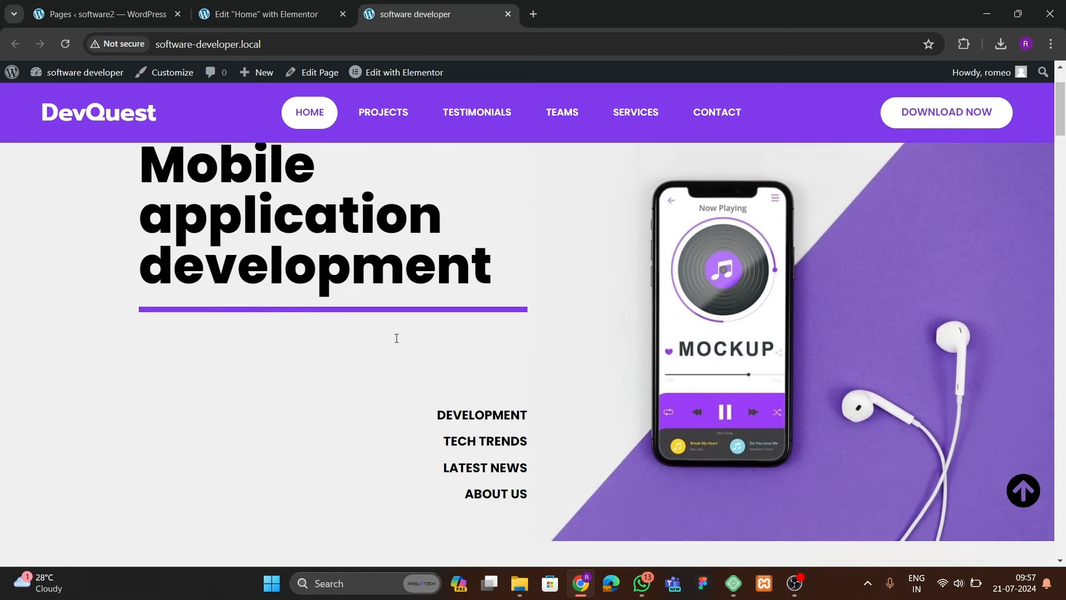
pyautogui.scroll(3, 395, 335)
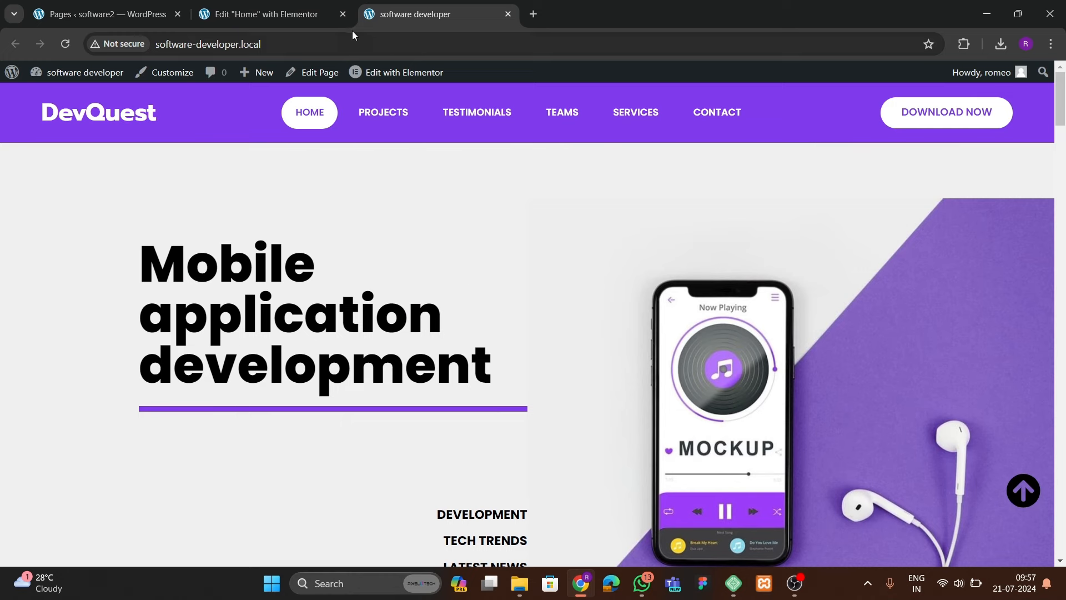
# - Add a container with two equal columns to the Home page and set its content width to Full Width
pyautogui.click(331, 16)
pyautogui.click(606, 210)
pyautogui.click(597, 251)
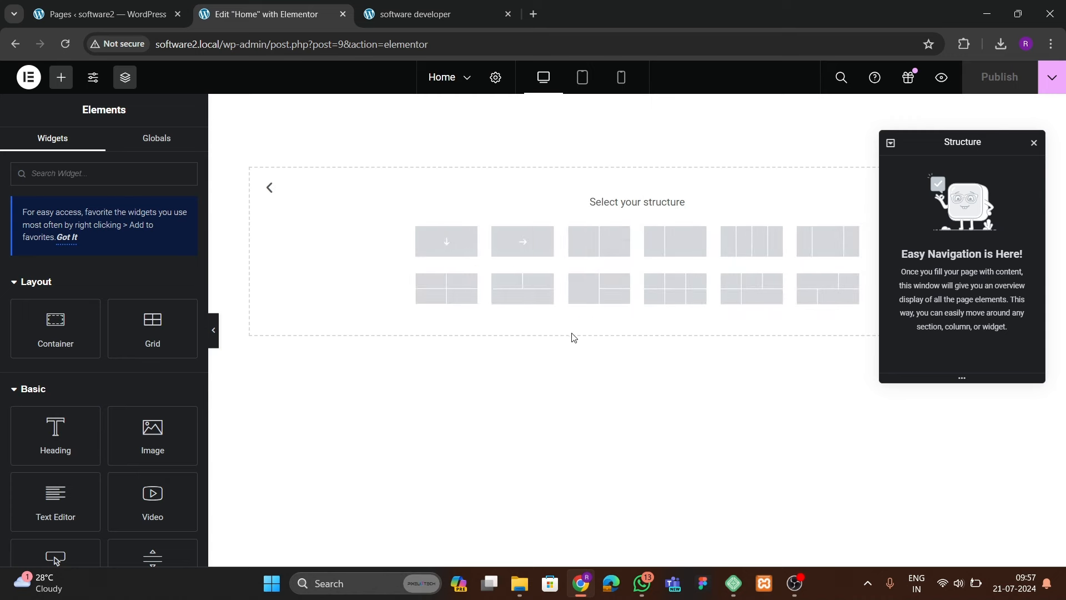
pyautogui.click(599, 243)
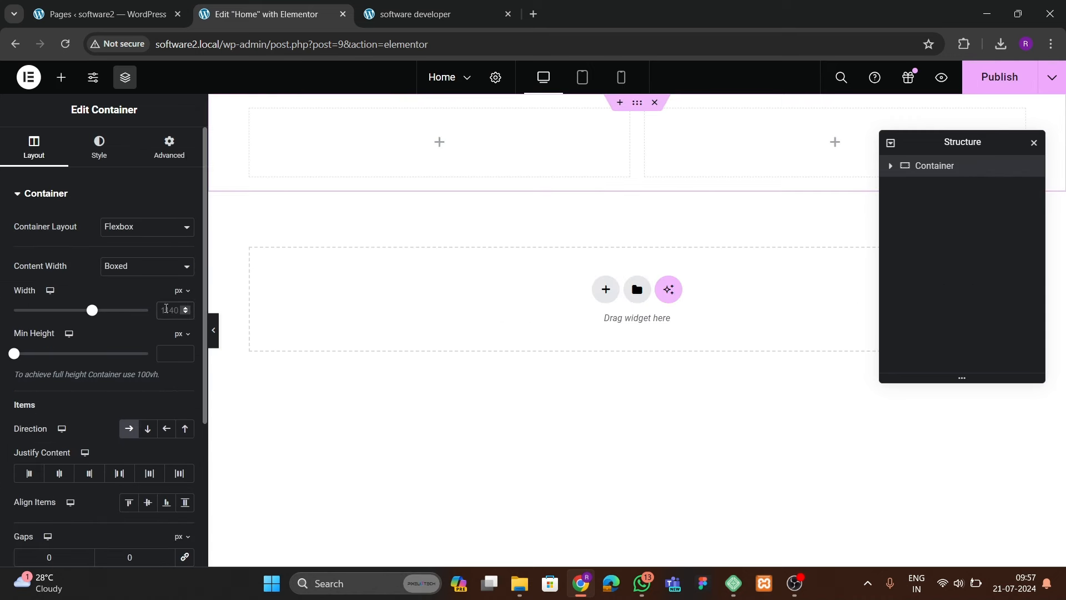
pyautogui.click(147, 266)
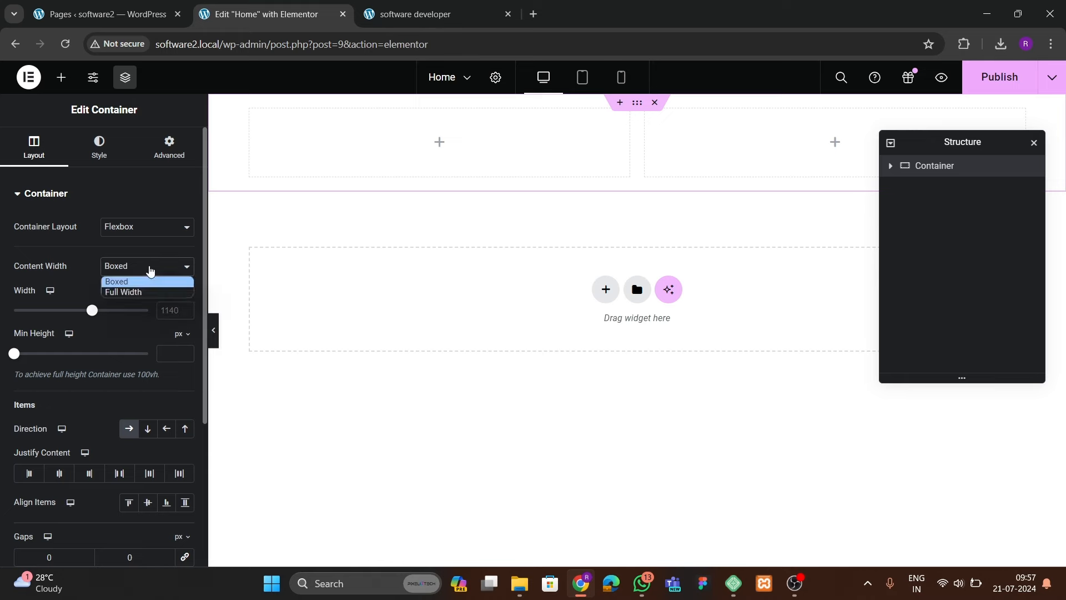
pyautogui.click(146, 290)
# - Set the outer container's padding to 0 on all sides and rename the container "hero"
pyautogui.click(169, 146)
pyautogui.click(402, 16)
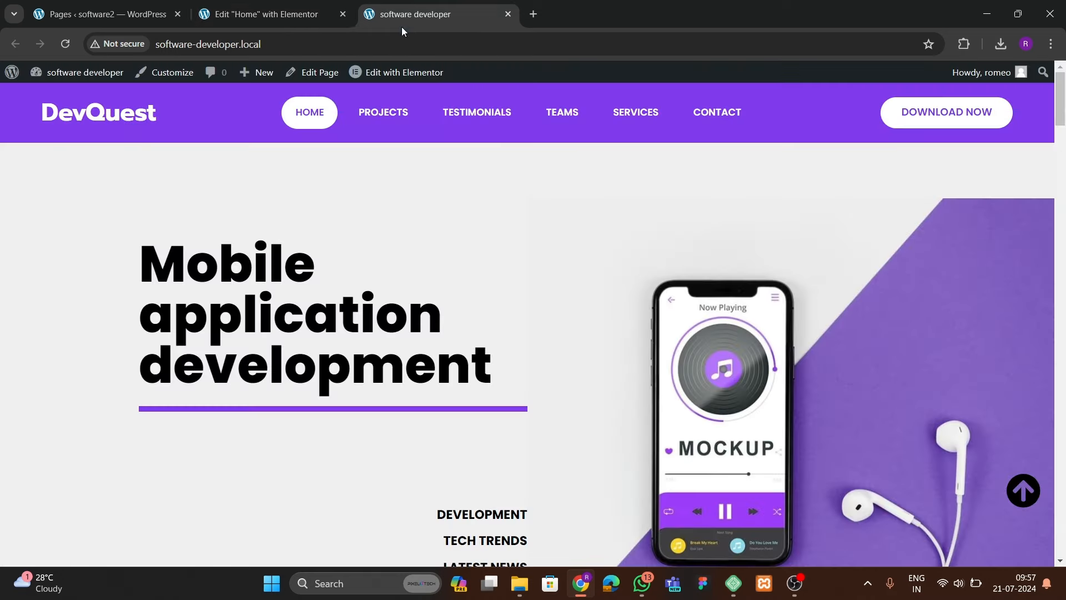
pyautogui.scroll(-5, 1060, 244)
pyautogui.scroll(5, 1060, 244)
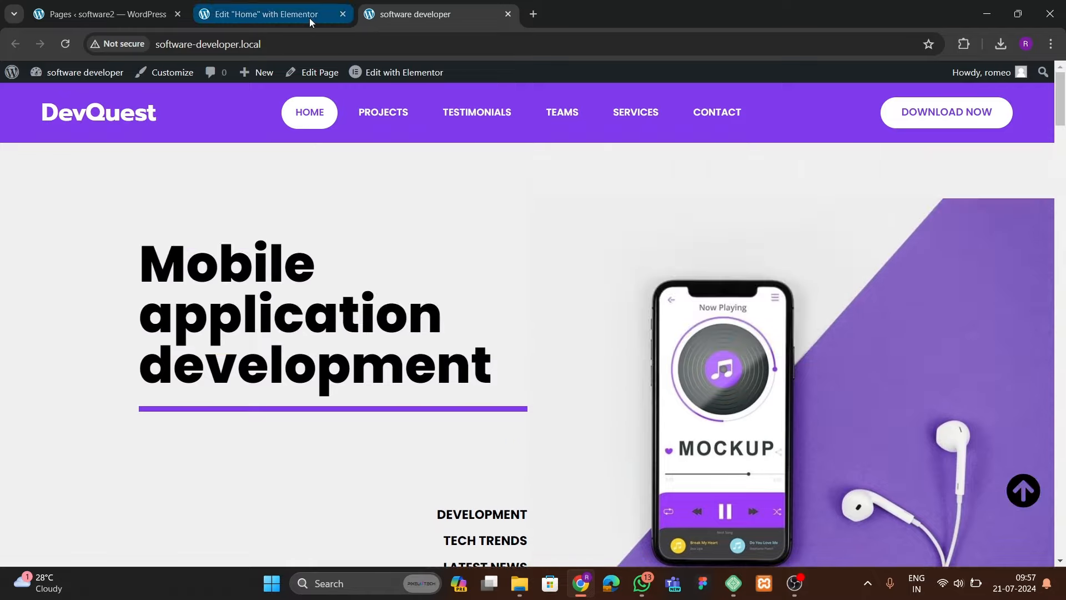
pyautogui.click(308, 17)
pyautogui.click(168, 298)
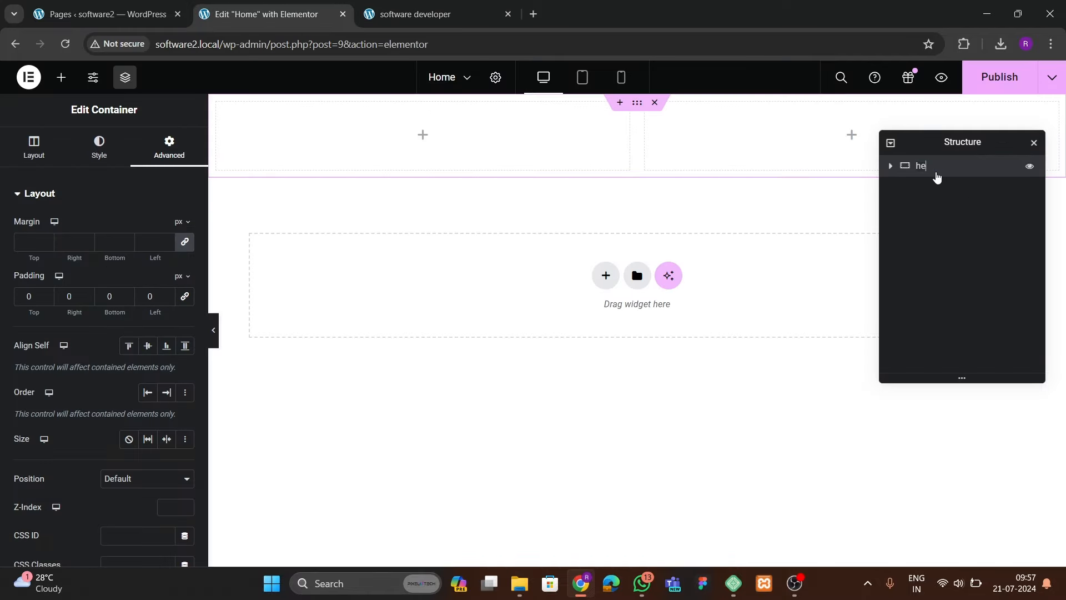
# - Set the padding of both inner containers of the hero container to 0 on all sides
pyautogui.click(891, 167)
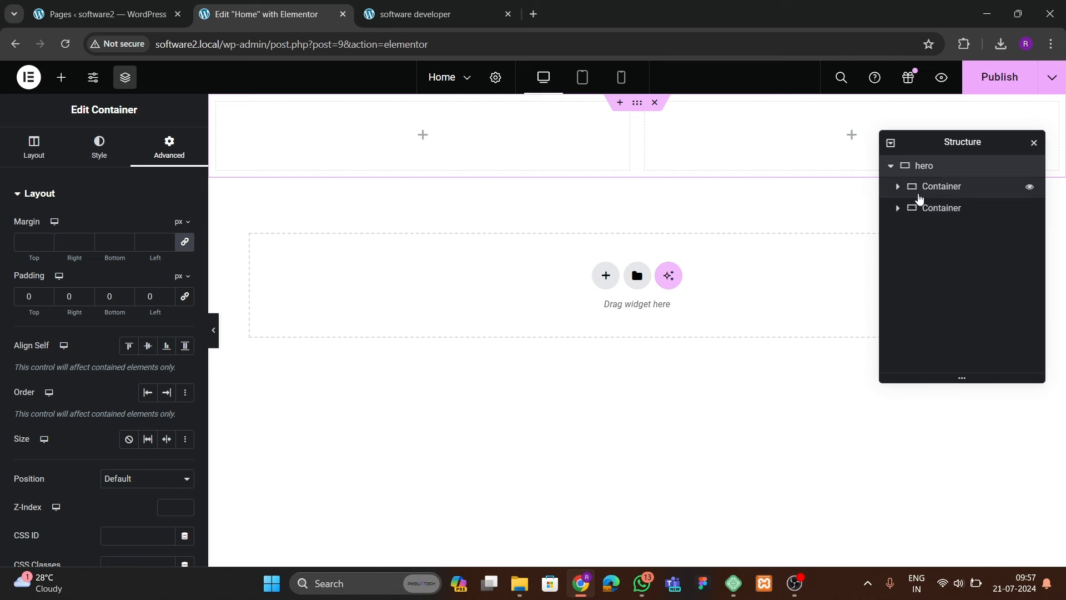
pyautogui.click(928, 192)
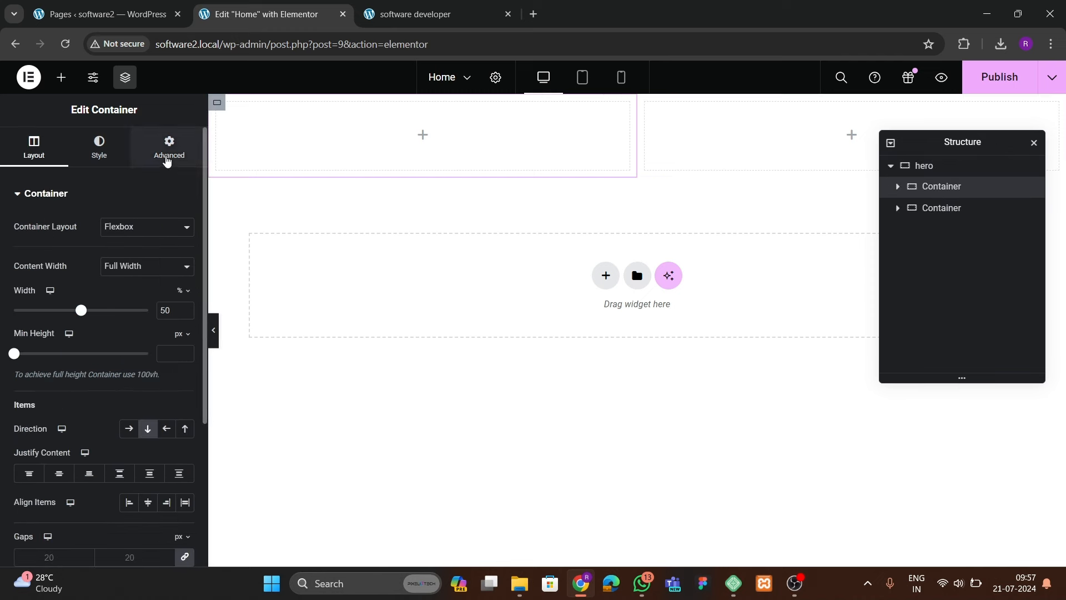
pyautogui.click(168, 160)
pyautogui.click(923, 208)
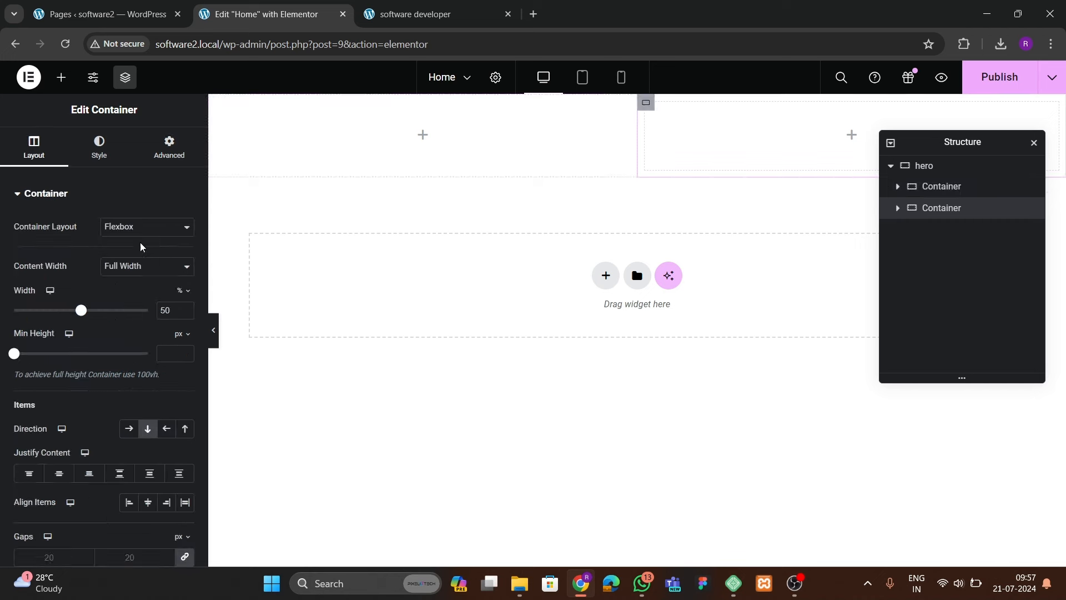
pyautogui.click(168, 149)
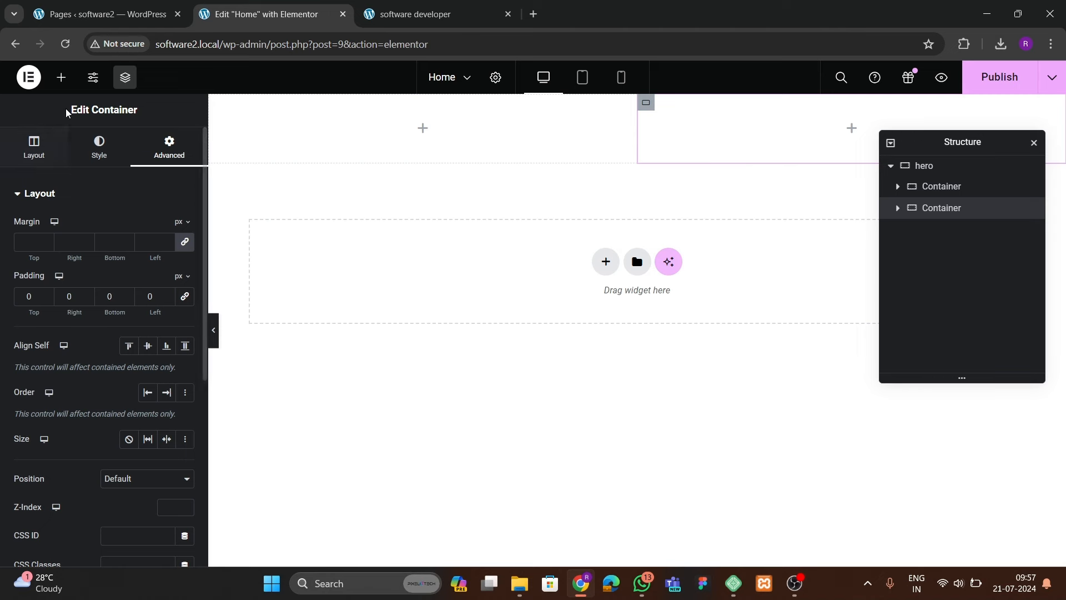
# - Add an Image widget to the second inner container of the hero container and open its image selection
pyautogui.click(62, 83)
pyautogui.scroll(-3, 100, 250)
pyautogui.moveTo(152, 295); pyautogui.dragTo(745, 153)
pyautogui.click(165, 286)
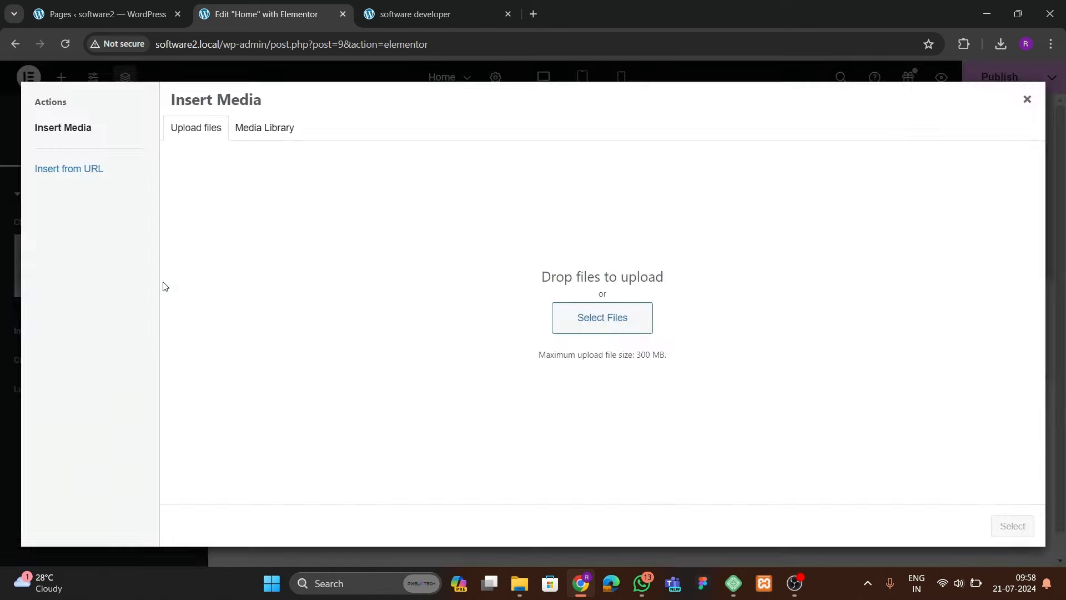
# - Upload all images from the "app development agency" folder in Downloads and insert hero.jpg into the Image widget
pyautogui.click(590, 318)
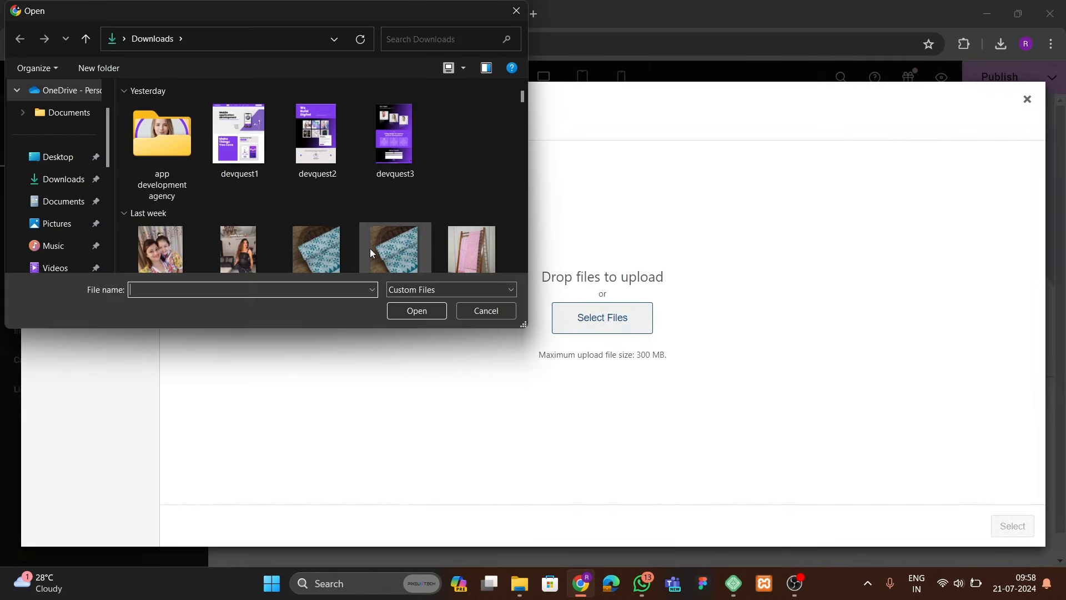
pyautogui.scroll(-2, 271, 223)
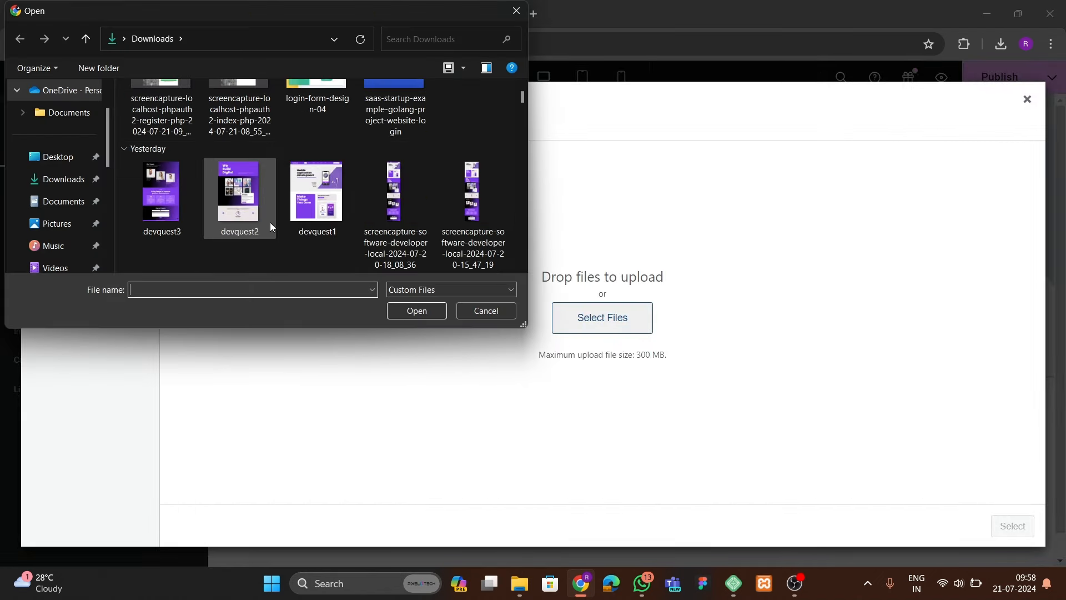
pyautogui.scroll(-2, 270, 223)
pyautogui.doubleClick(169, 216)
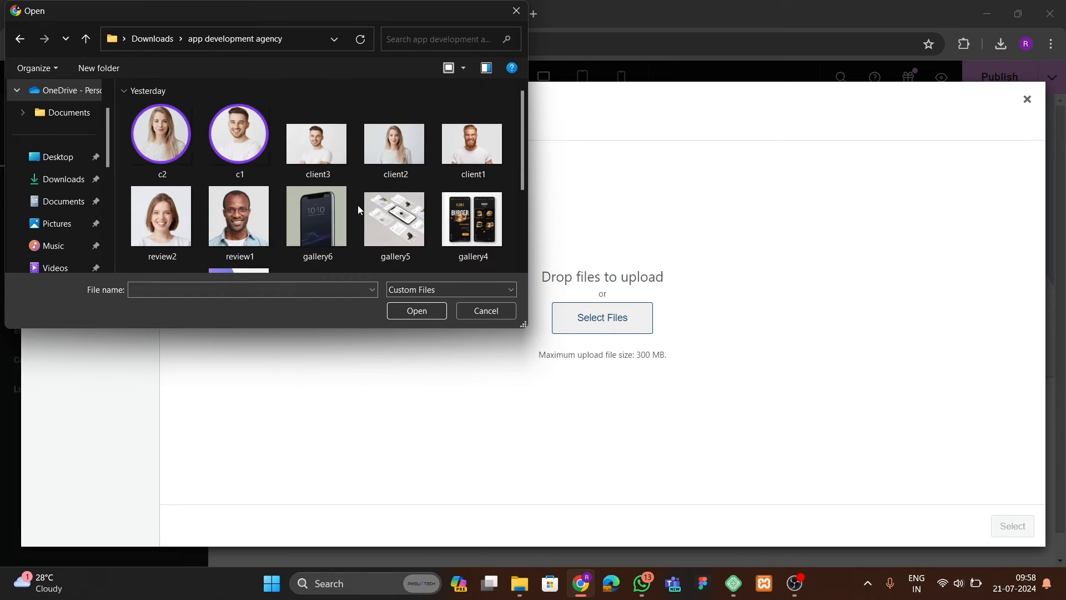
pyautogui.hotkey('ctrl', 'a')
pyautogui.click(412, 309)
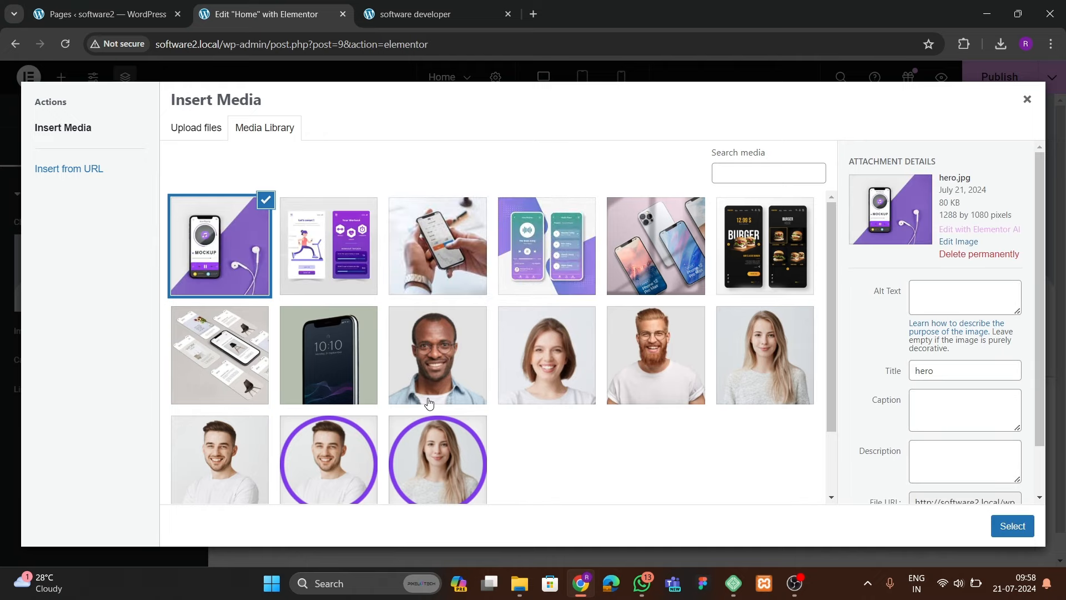
pyautogui.click(1012, 526)
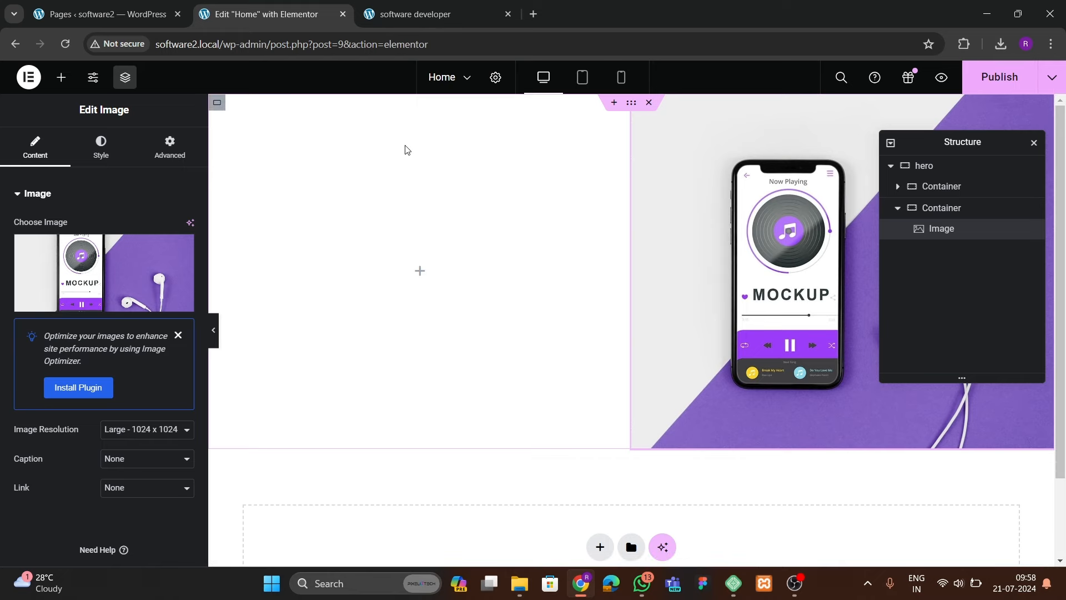
# - Check the reference site's hero section and add a Heading widget to the first inner container
pyautogui.click(385, 16)
pyautogui.scroll(-3, 302, 378)
pyautogui.scroll(3, 369, 376)
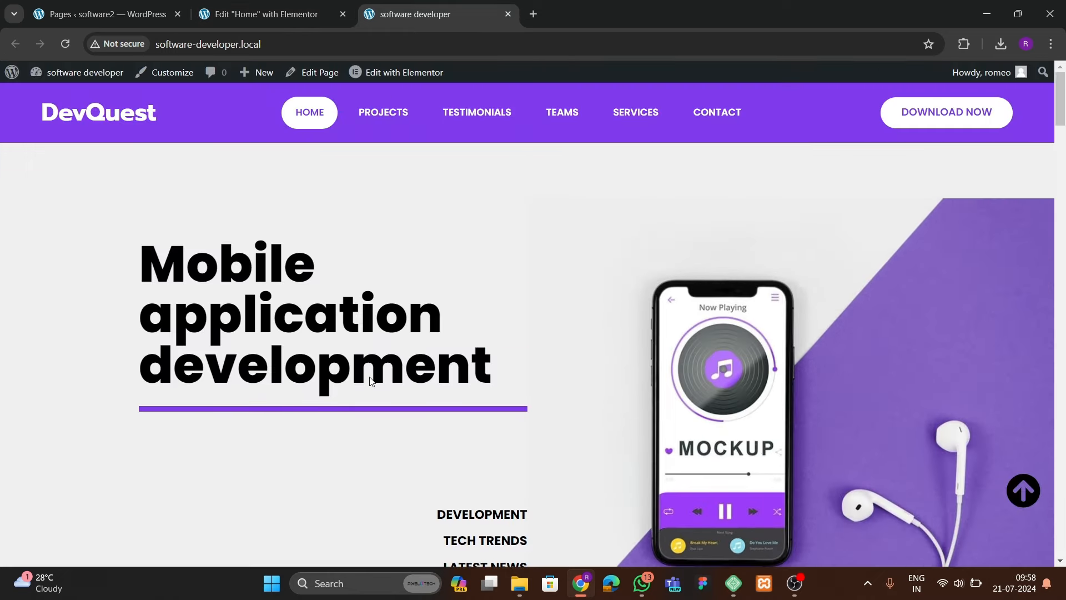
pyautogui.click(293, 21)
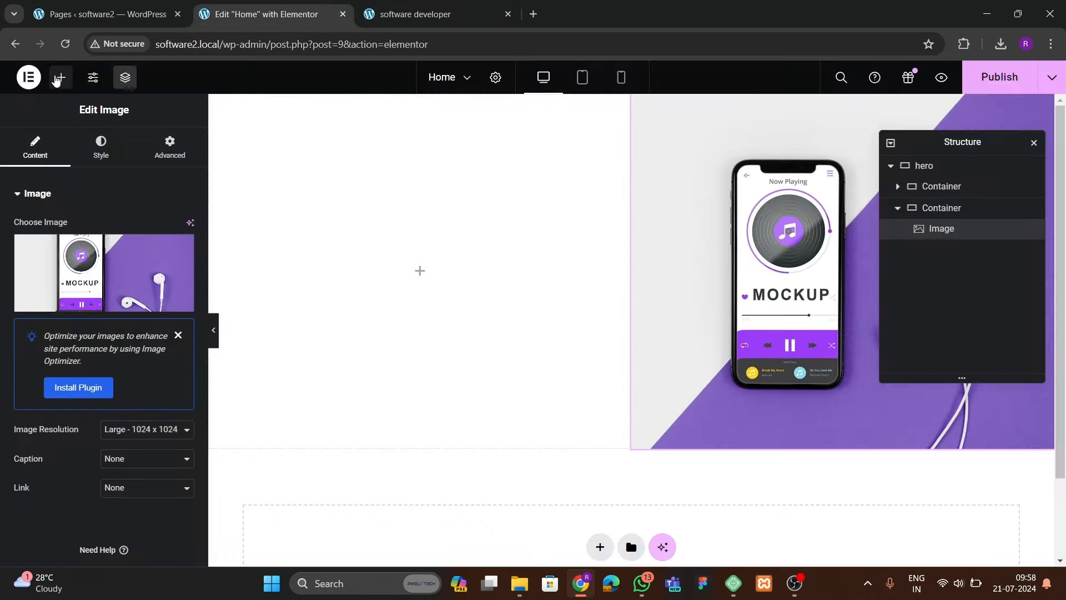
pyautogui.click(61, 78)
pyautogui.moveTo(56, 297); pyautogui.dragTo(419, 268)
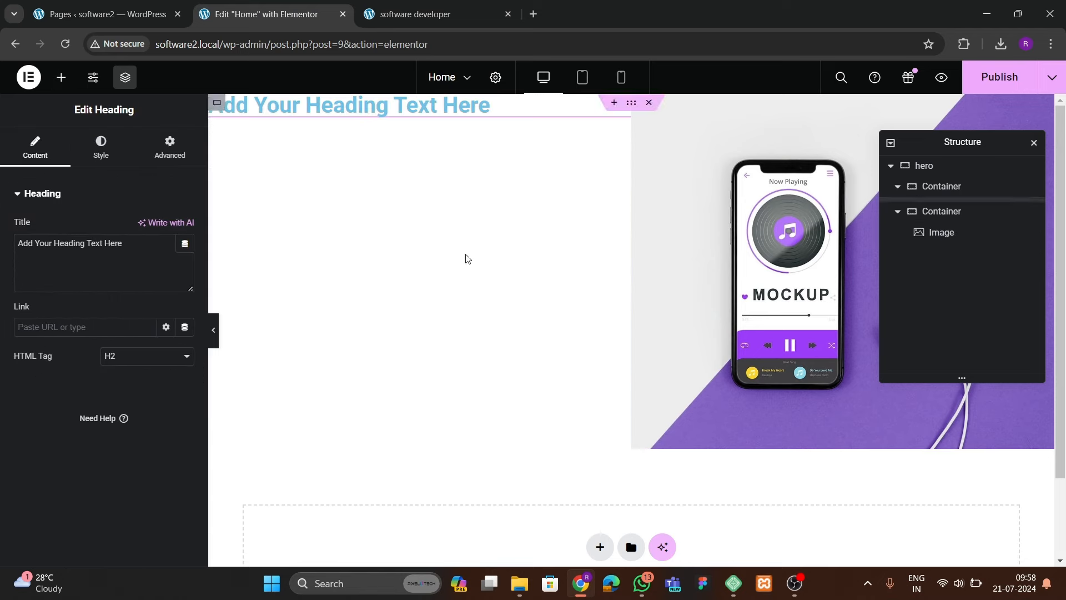
# - Replace the heading's title with "Mobile application development" copied from the reference site
pyautogui.hotkey('ctrl', 'a')
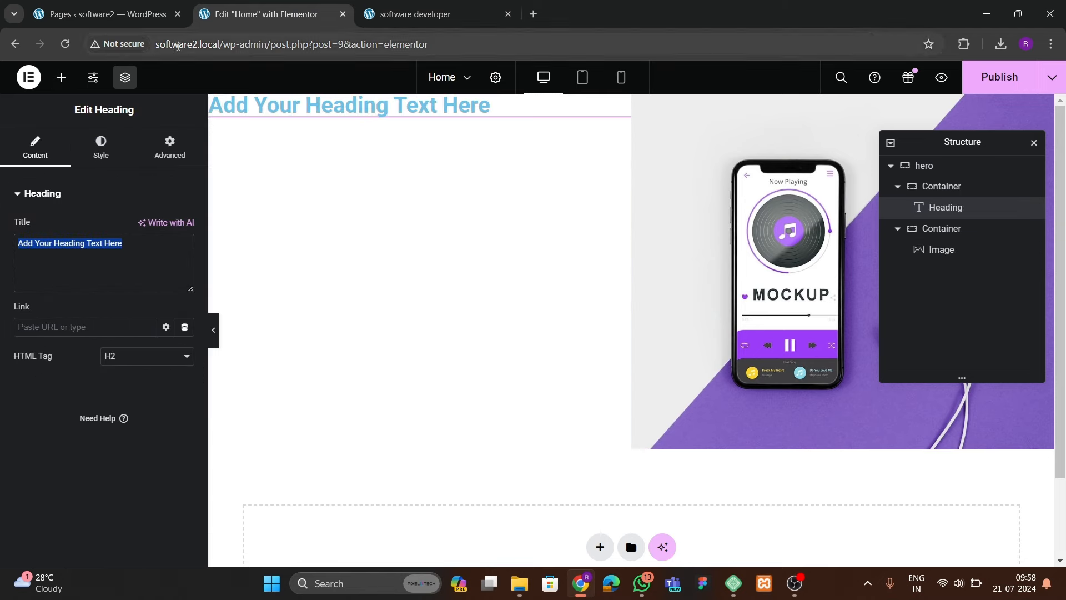
pyautogui.click(415, 14)
pyautogui.moveTo(146, 267); pyautogui.dragTo(527, 358)
pyautogui.hotkey('ctrl', 'c')
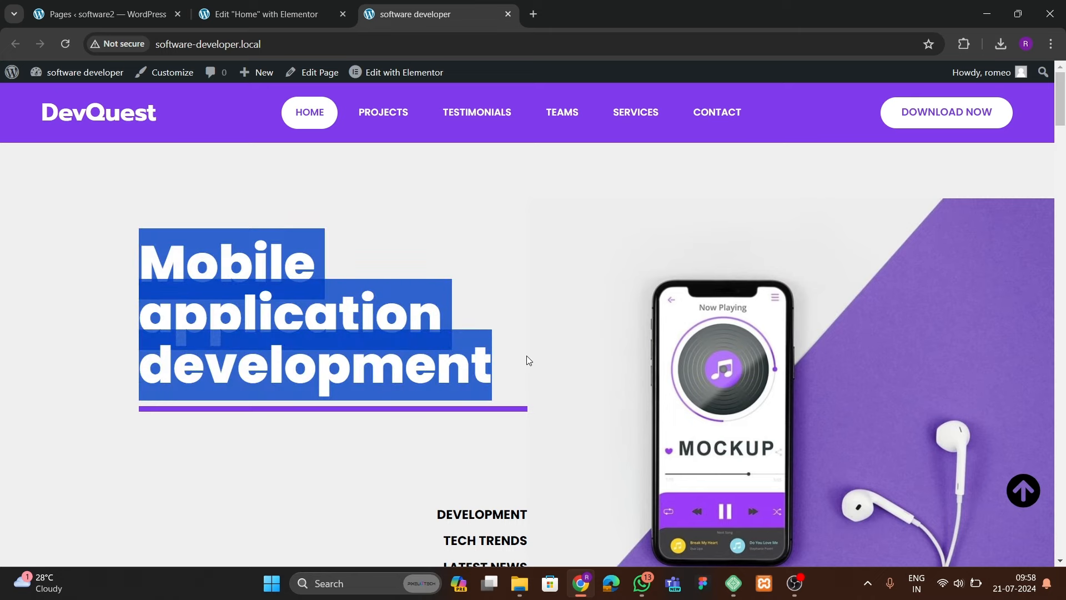
pyautogui.click(272, 15)
pyautogui.click(88, 245)
pyautogui.hotkey('ctrl', 'a')
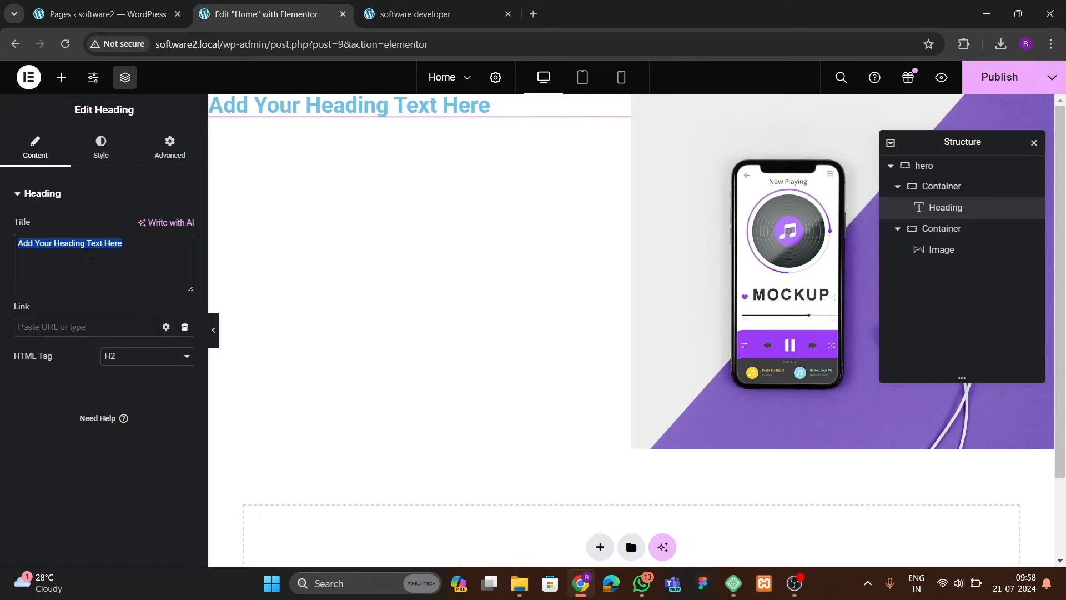
pyautogui.hotkey('ctrl', 'v')
# - Set the heading's text color to black
pyautogui.click(118, 142)
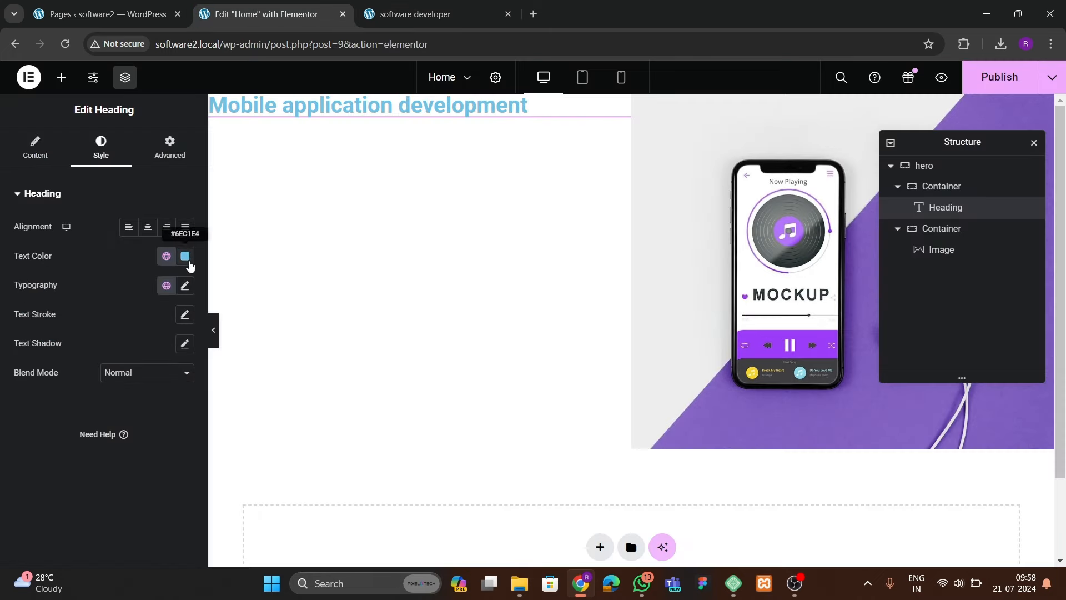
pyautogui.click(185, 256)
pyautogui.moveTo(108, 414); pyautogui.dragTo(52, 447)
# - Set the heading's typography to Poppins, weight 800 (Extra Bold) and size 80 px
pyautogui.click(185, 285)
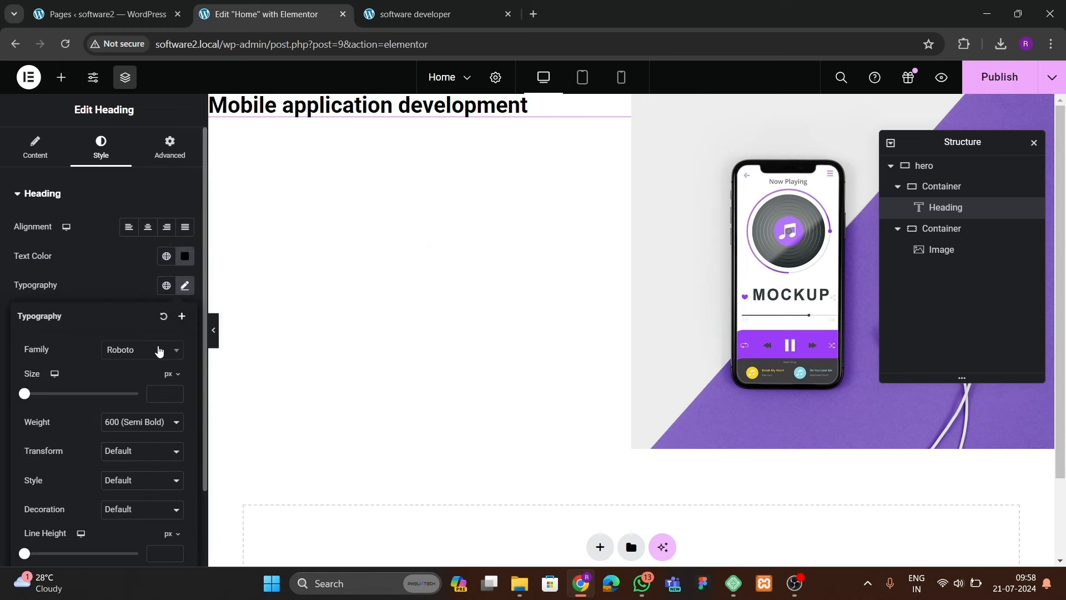
pyautogui.click(143, 349)
pyautogui.write('popp')
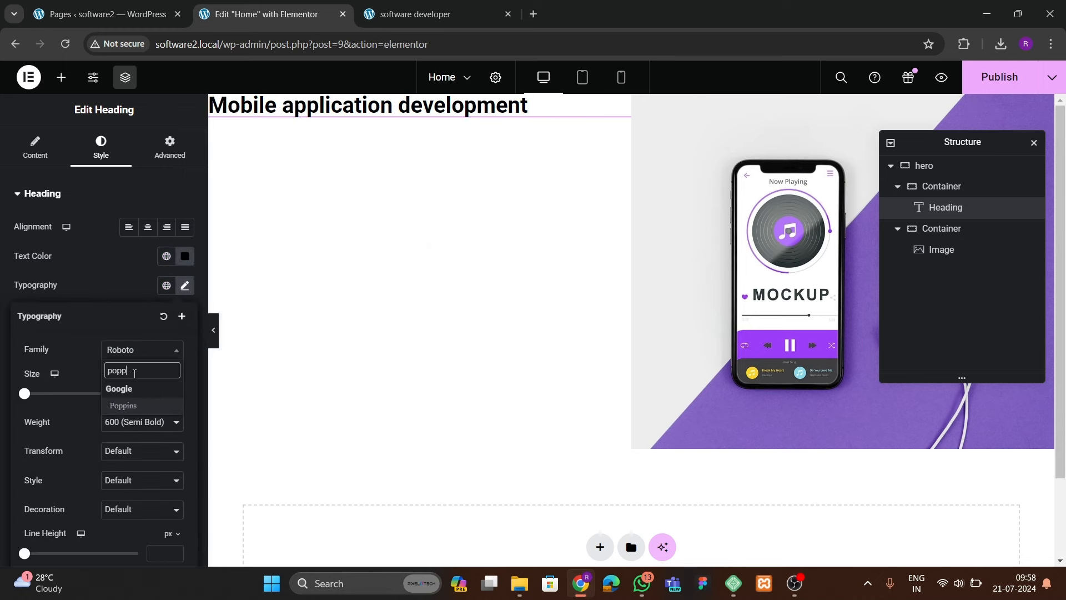
pyautogui.write('ins')
pyautogui.press('Return')
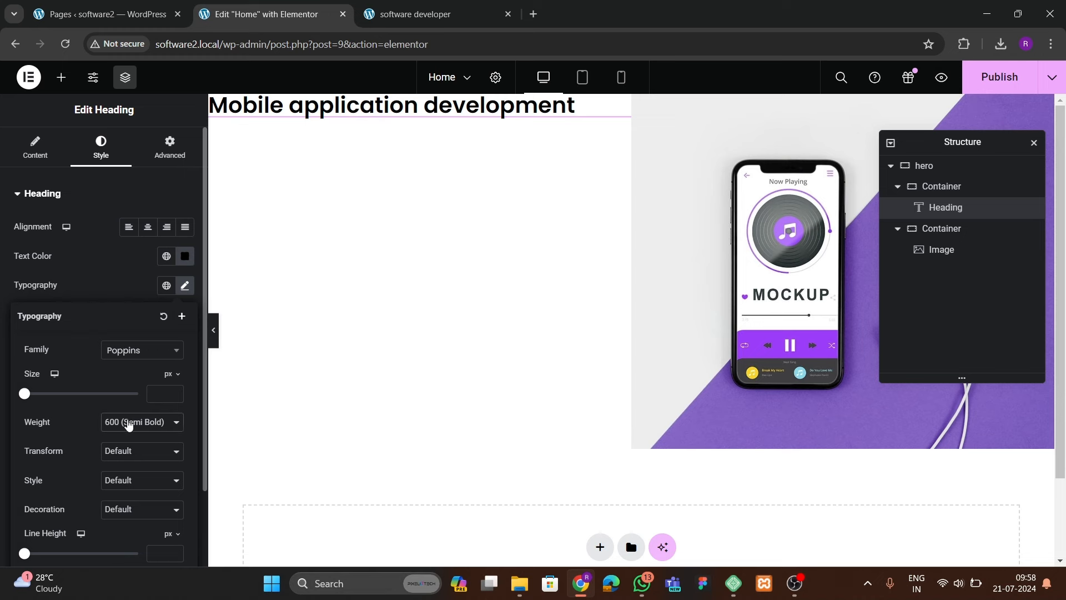
pyautogui.click(129, 423)
pyautogui.click(111, 509)
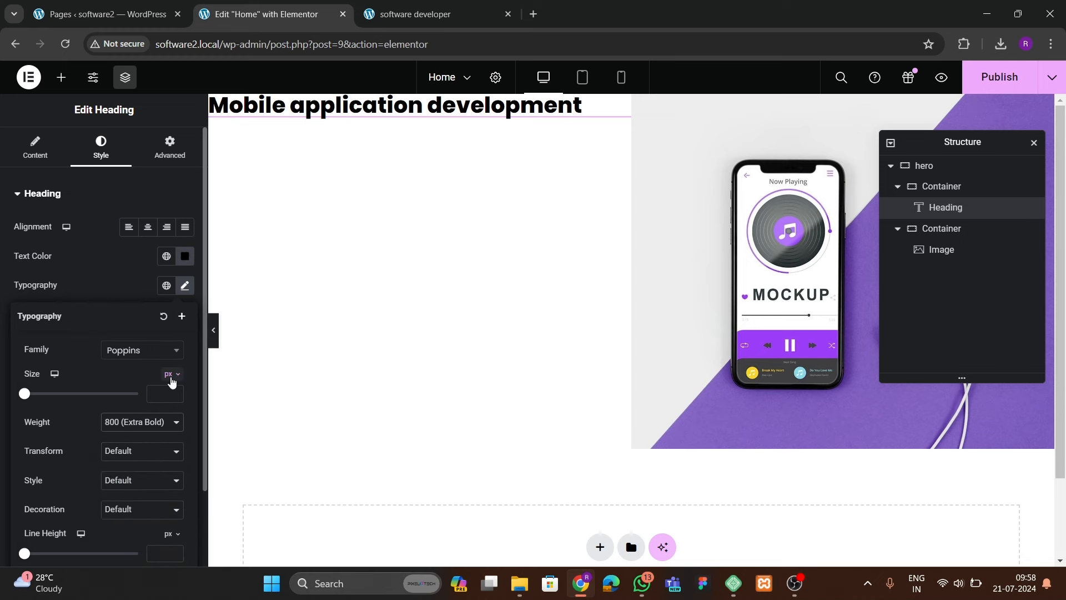
pyautogui.moveTo(175, 392); pyautogui.dragTo(177, 392)
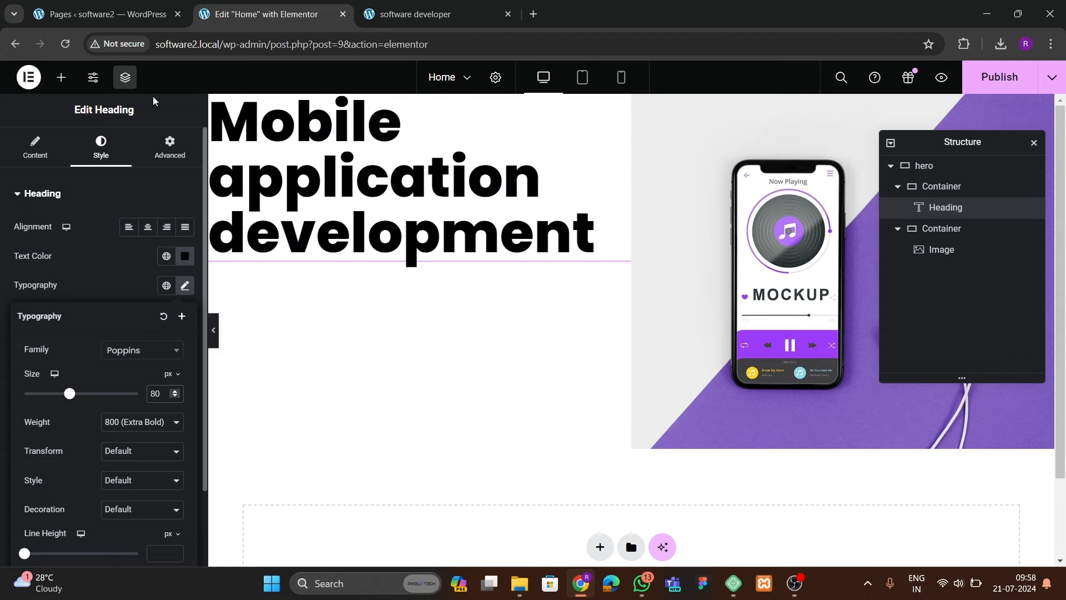
# - Move the reference site's browser tab ahead of the editor tab and review its hero section
pyautogui.click(129, 16)
pyautogui.click(428, 16)
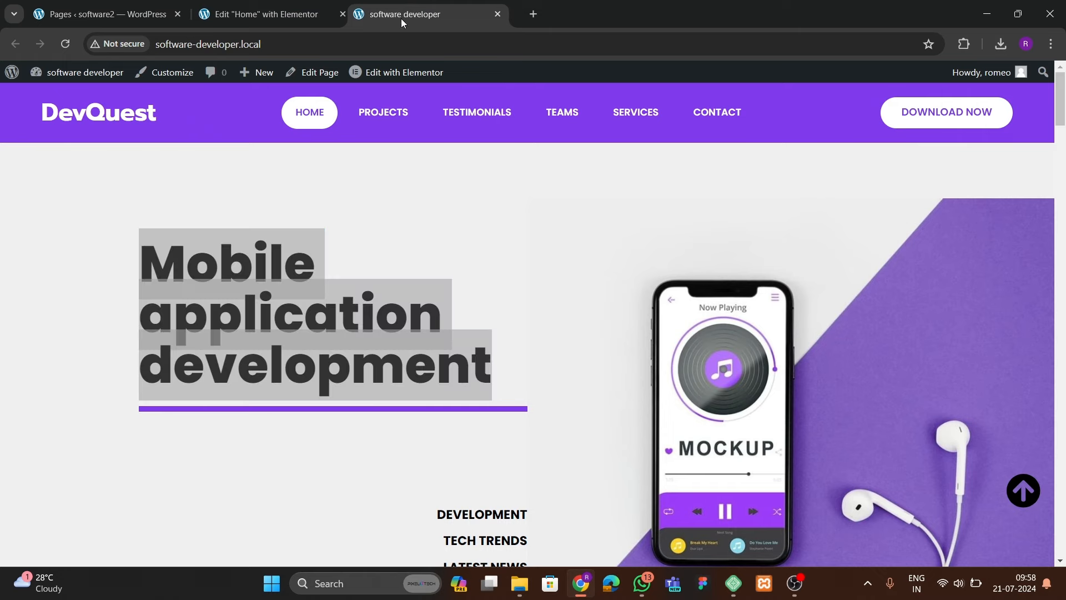
pyautogui.moveTo(404, 22); pyautogui.dragTo(265, 17)
pyautogui.click(407, 385)
pyautogui.scroll(-1, 406, 454)
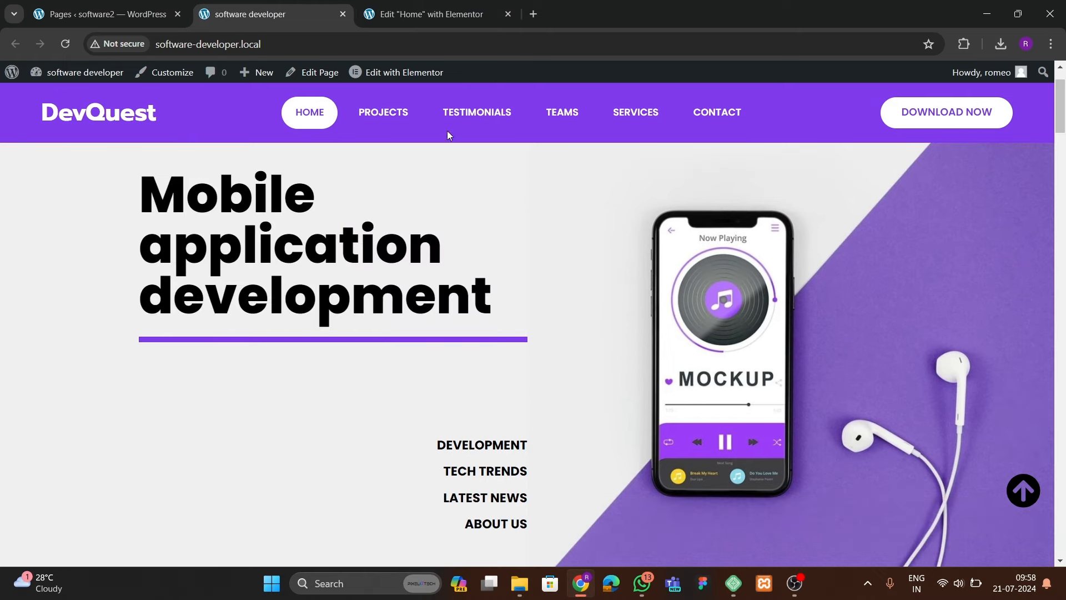
pyautogui.click(431, 14)
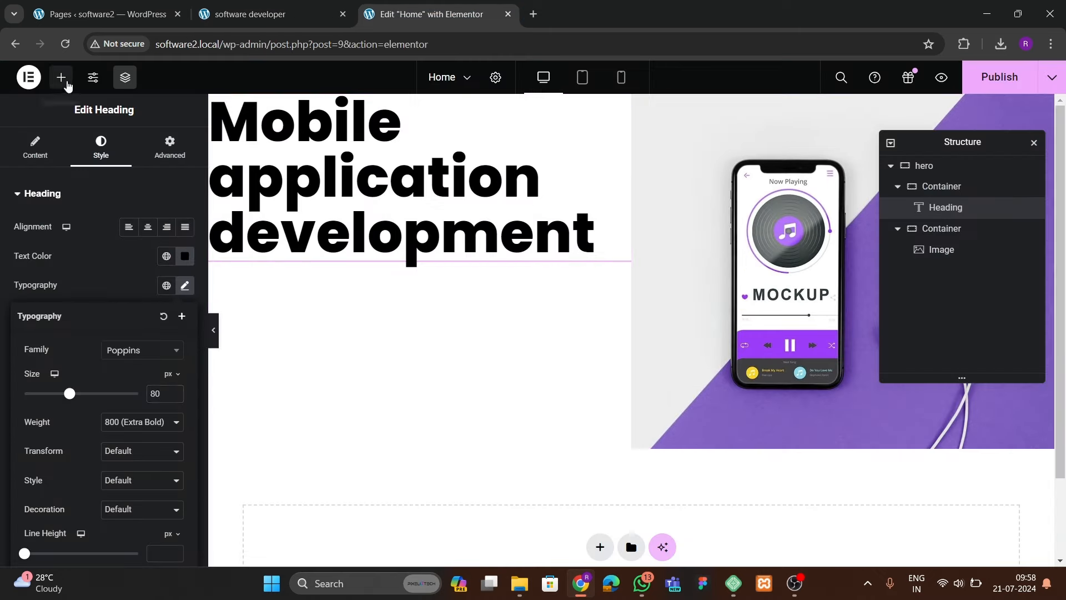
# - Add a Divider widget below the heading in the first inner container and clear its gap value
pyautogui.click(61, 78)
pyautogui.write('divider')
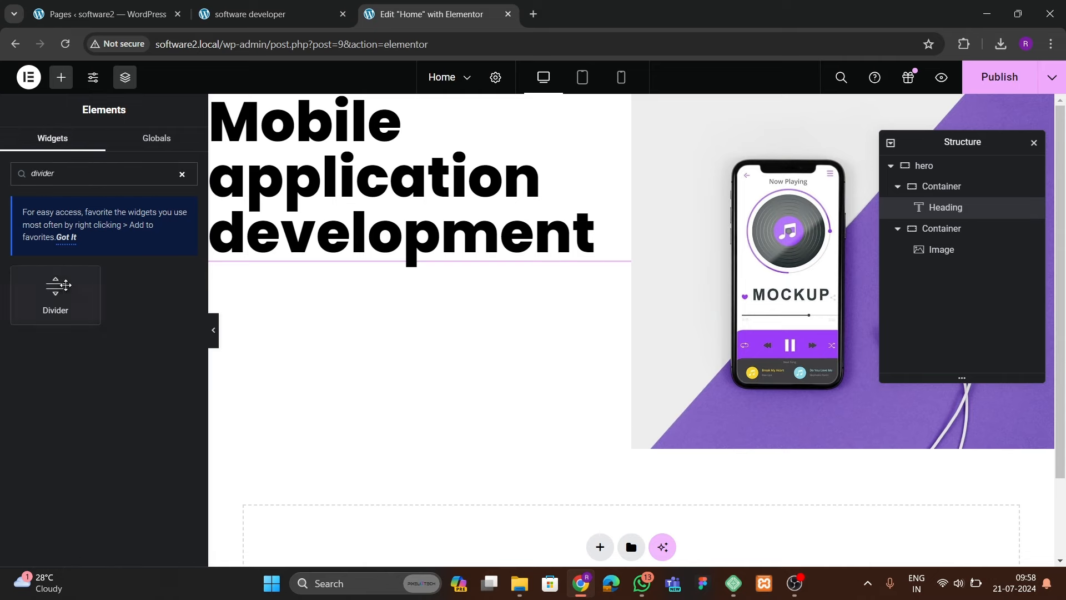
pyautogui.moveTo(56, 292); pyautogui.dragTo(500, 261)
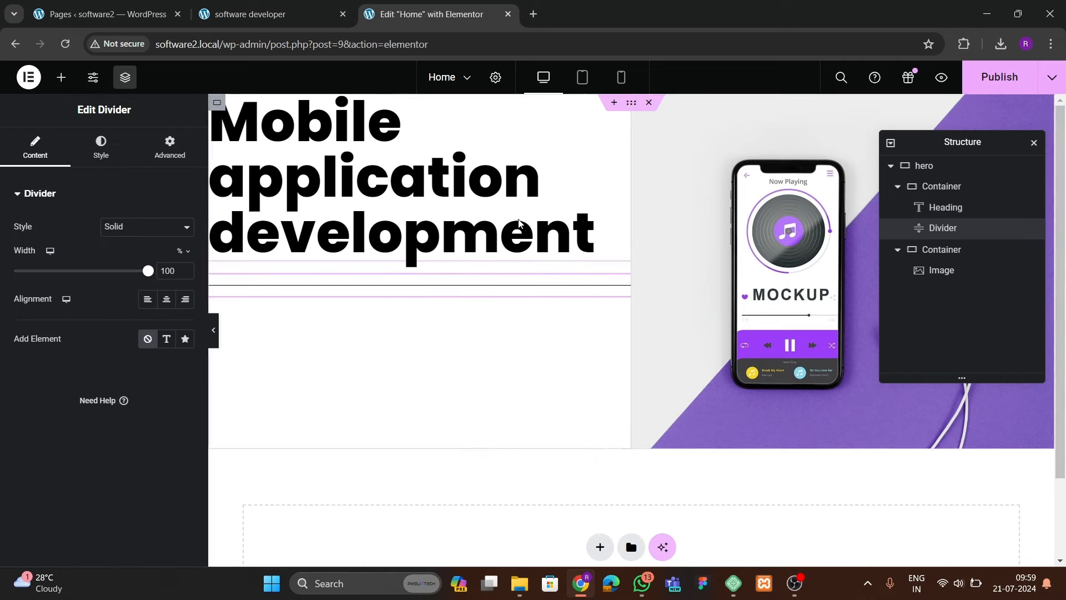
pyautogui.click(112, 144)
pyautogui.click(182, 329)
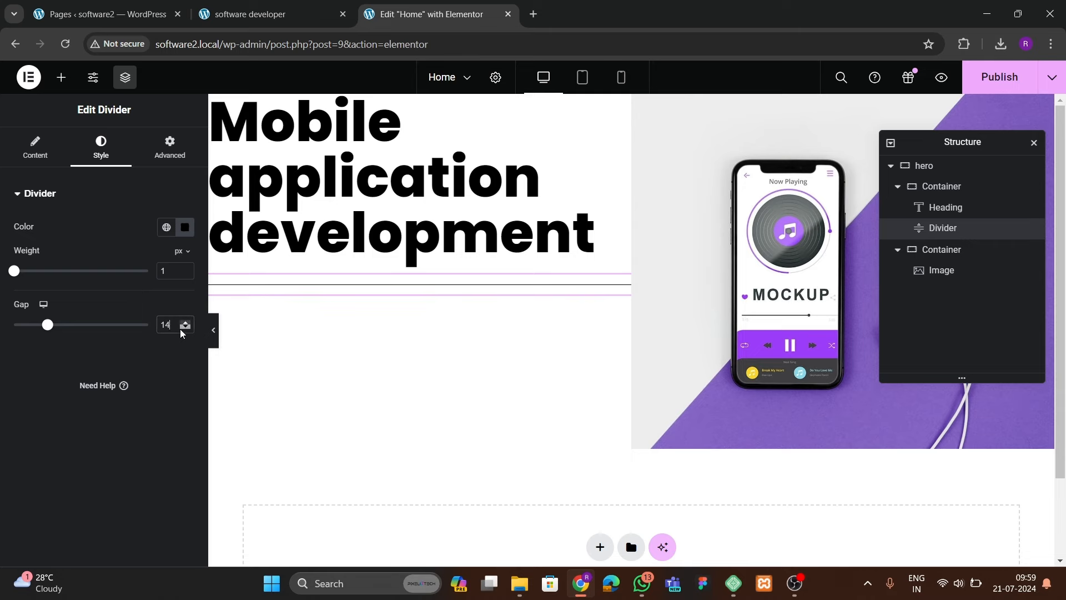
pyautogui.press('BackSpace')
pyautogui.press('BackSpace')
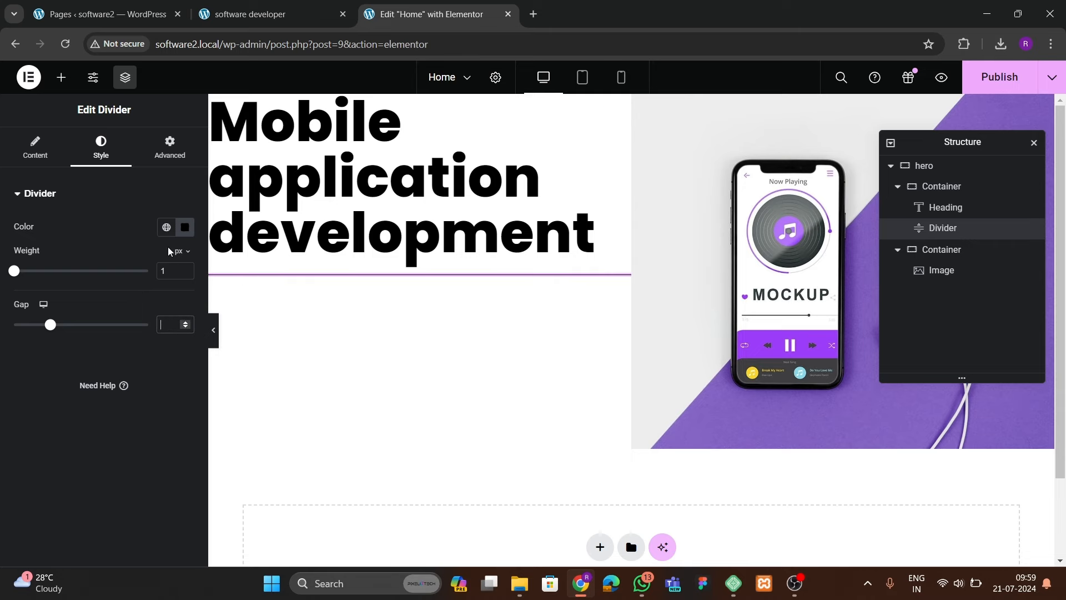
# - Copy the purple #803bec from the reference site with the color picker extension and apply it as the divider's color
pyautogui.click(261, 14)
pyautogui.scroll(-3, 437, 355)
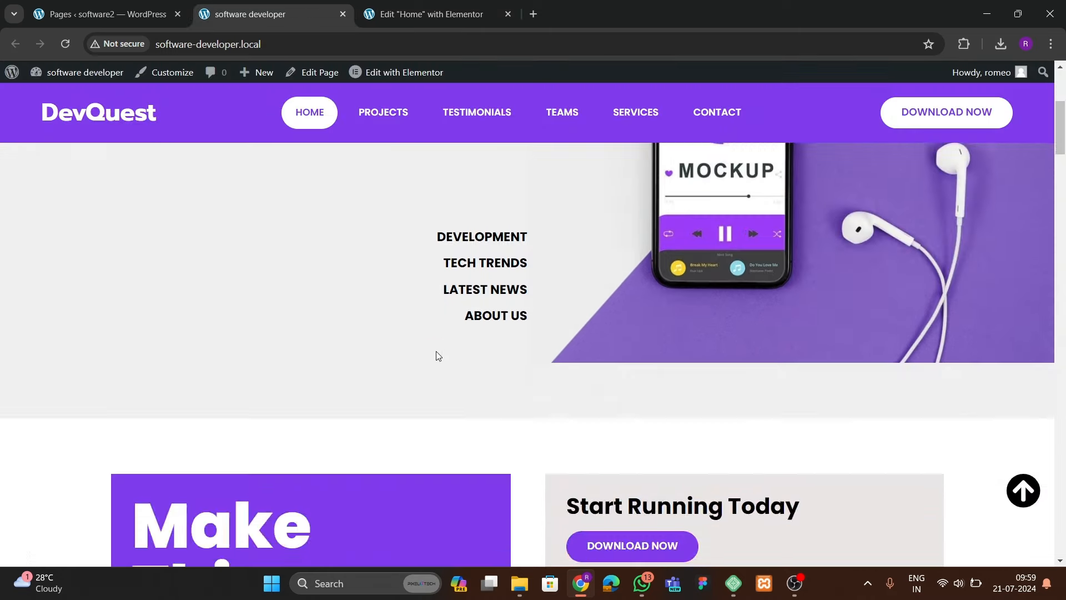
pyautogui.scroll(5, 437, 355)
pyautogui.click(964, 44)
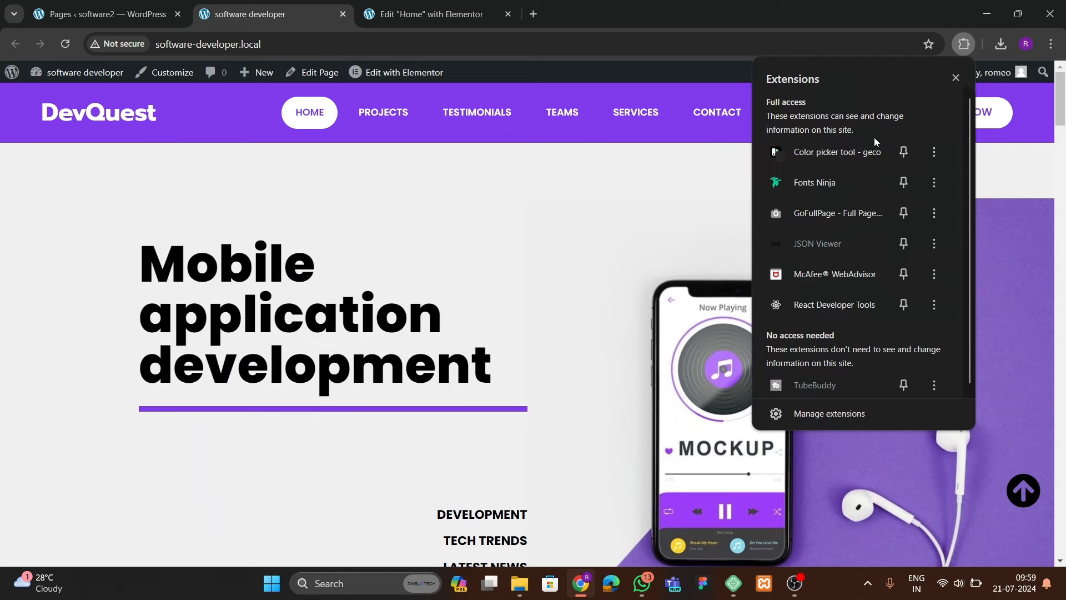
pyautogui.click(816, 148)
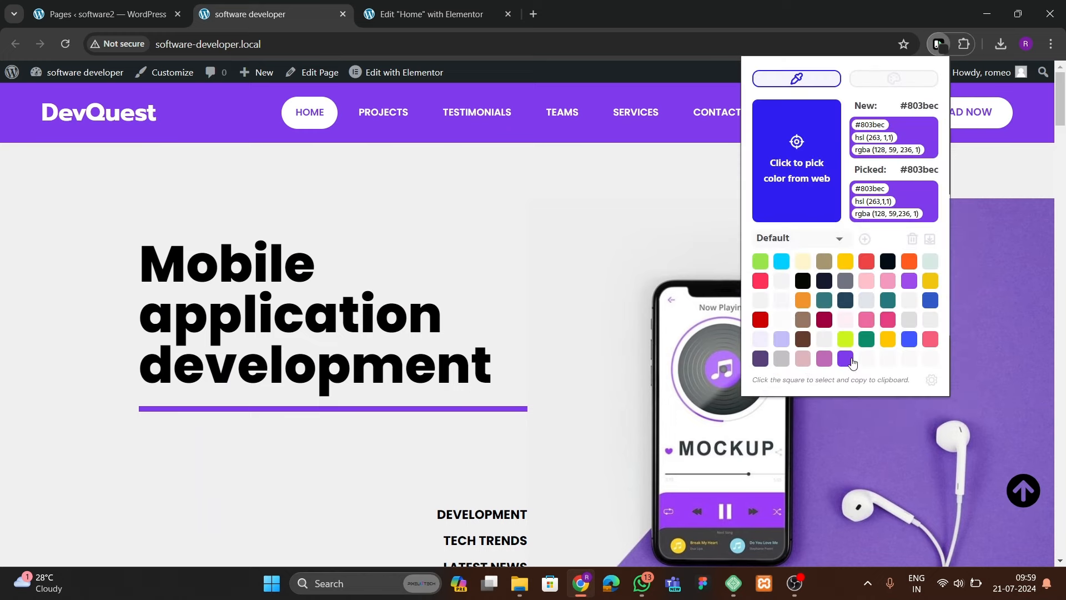
pyautogui.hotkey('ctrl', 'Tab')
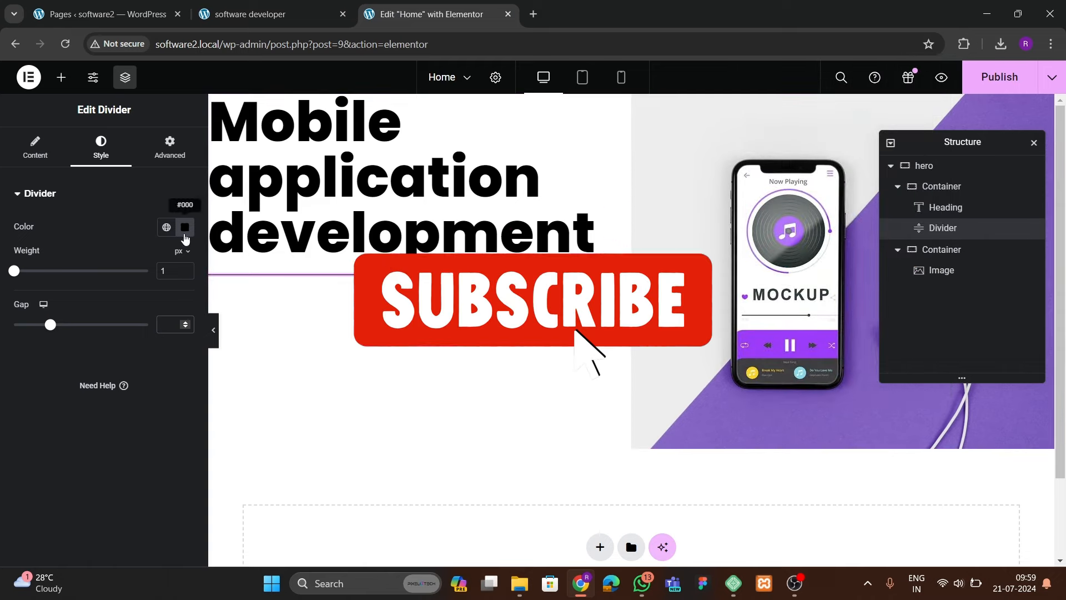
pyautogui.click(185, 226)
pyautogui.write('#803bec')
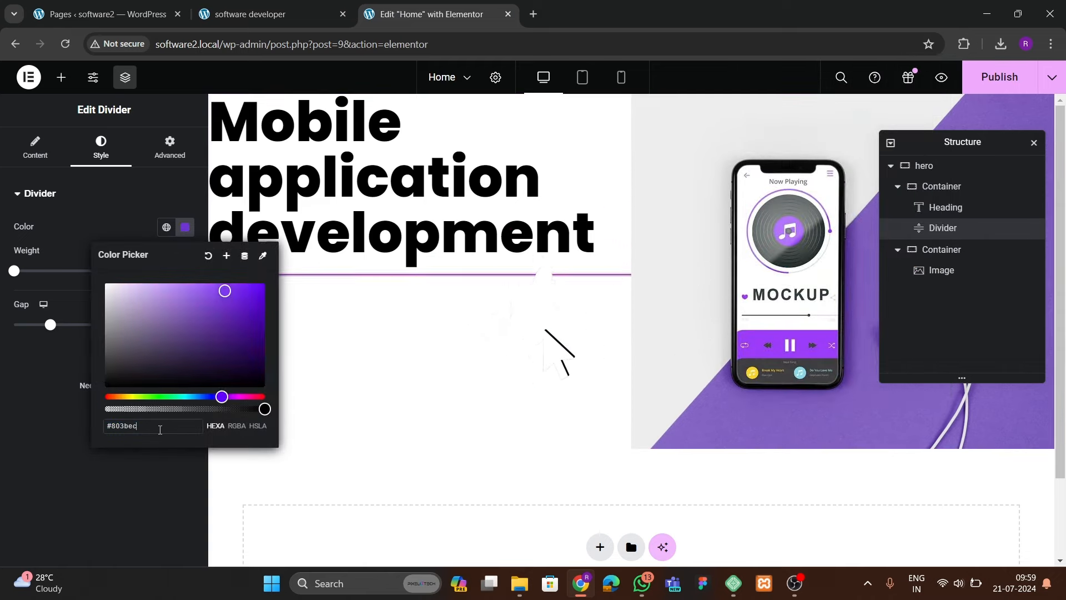
# - Save the divider's purple as a new global color named "theme1"
pyautogui.click(226, 256)
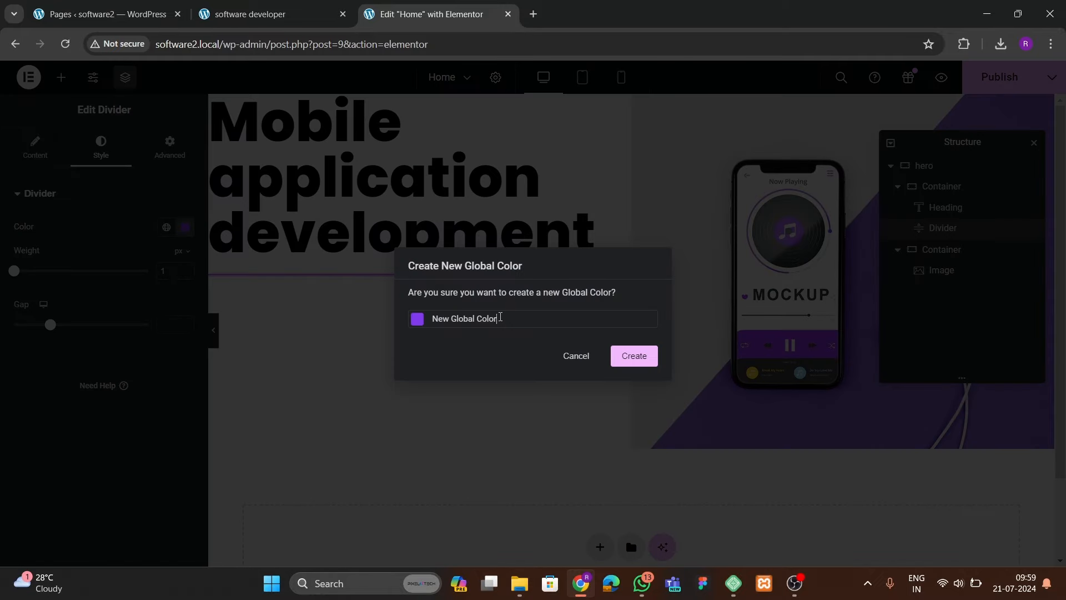
pyautogui.write('Ne')
pyautogui.press('BackSpace')
pyautogui.press('BackSpace')
pyautogui.write('theme1')
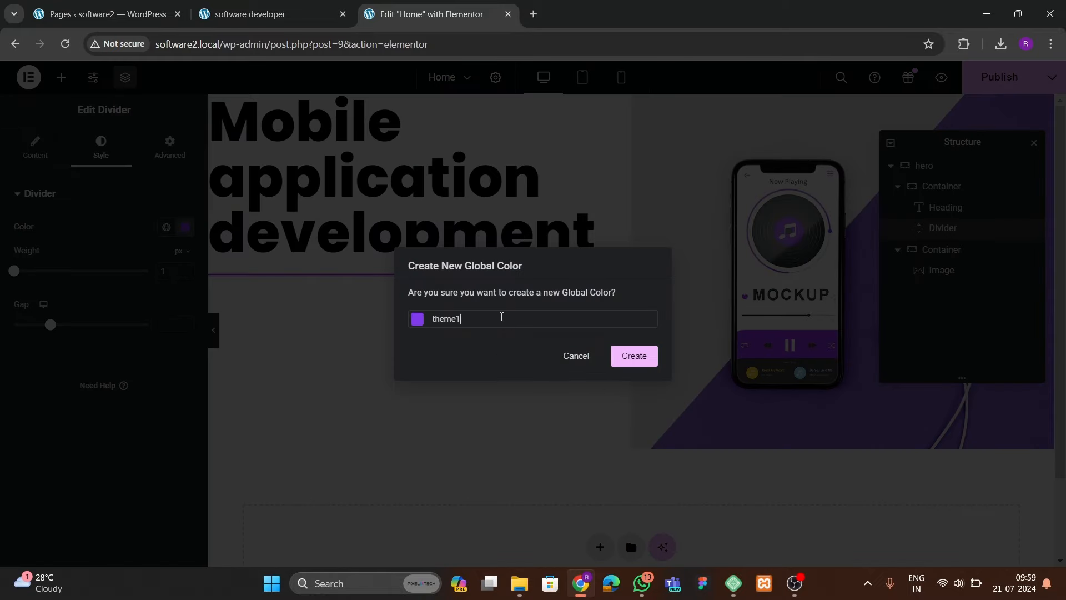
pyautogui.click(634, 358)
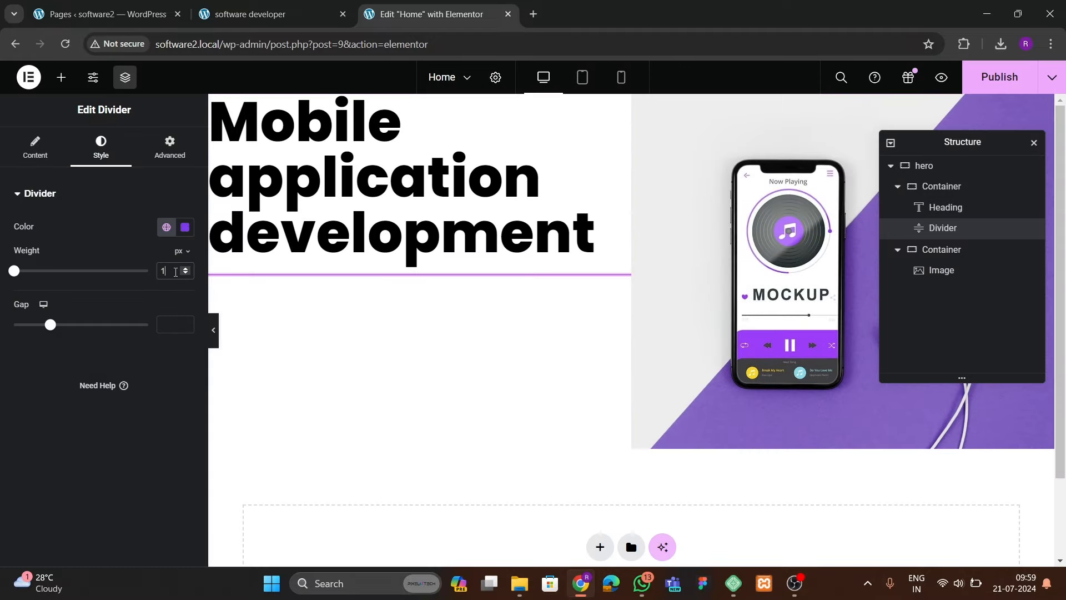
# - Set the divider's weight to 8 px and preview the hero section without the editing panel
pyautogui.press('BackSpace')
pyautogui.write('8')
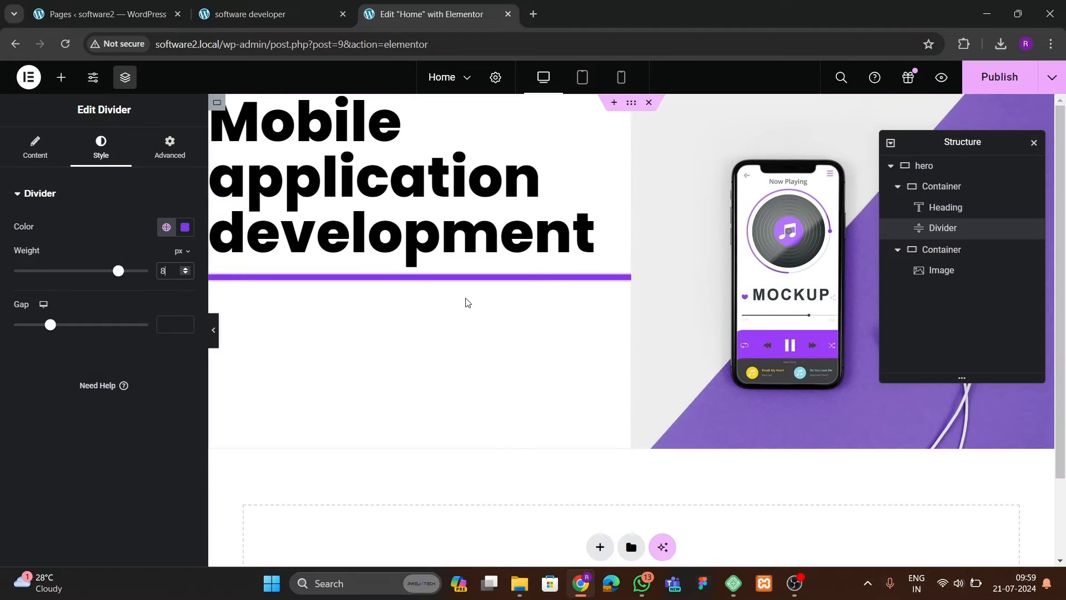
pyautogui.click(214, 330)
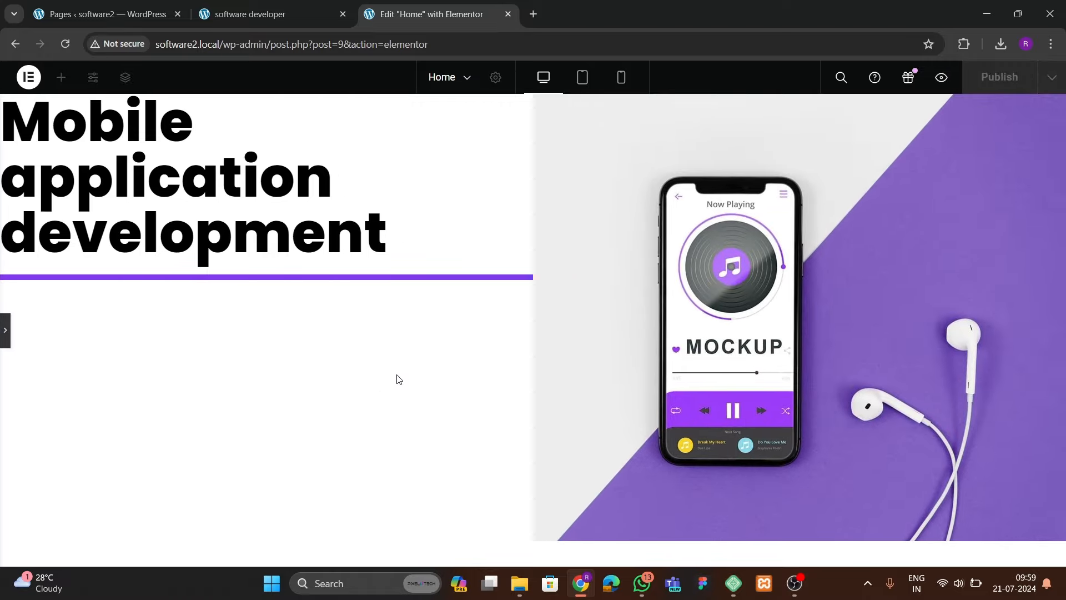
# - Match the reference page's indent by setting the first inner container's left padding to 200 px, and preview it without the editing panel
pyautogui.click(5, 330)
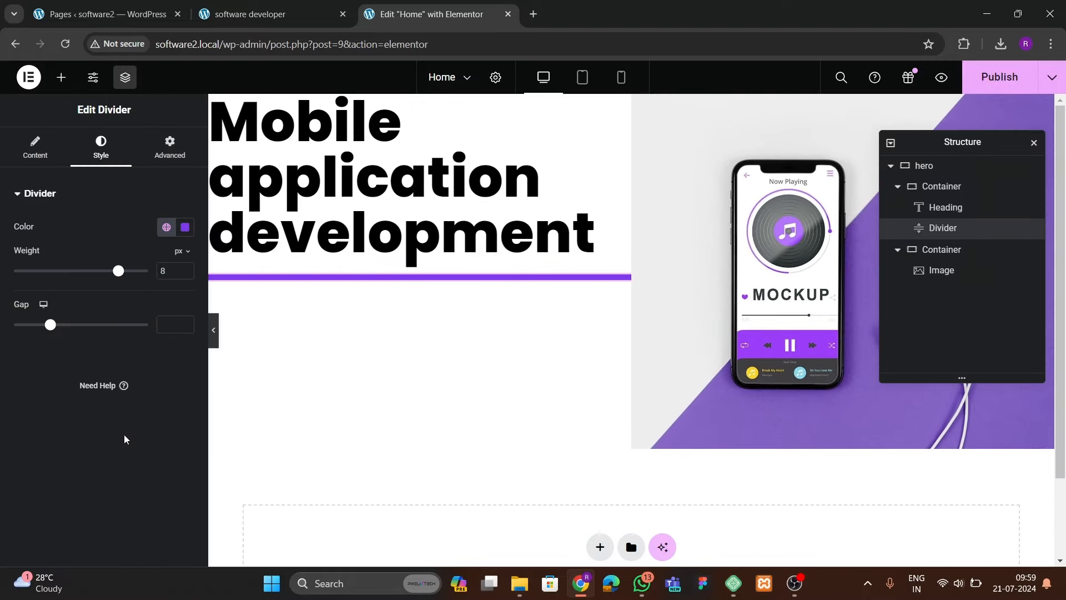
pyautogui.click(245, 15)
pyautogui.scroll(-5, 399, 292)
pyautogui.scroll(5, 511, 361)
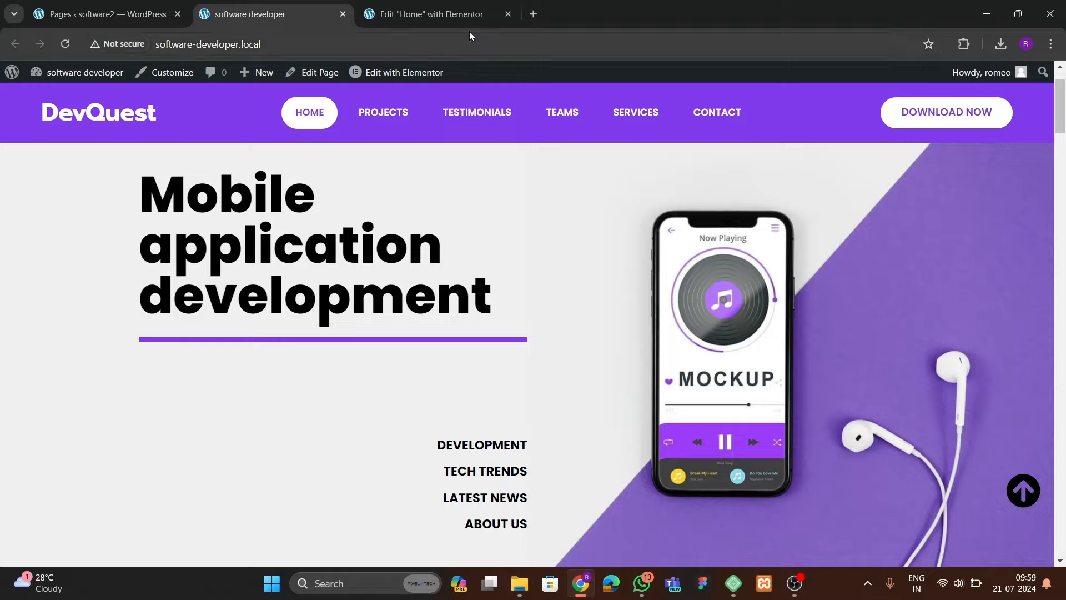
pyautogui.click(432, 15)
pyautogui.click(937, 186)
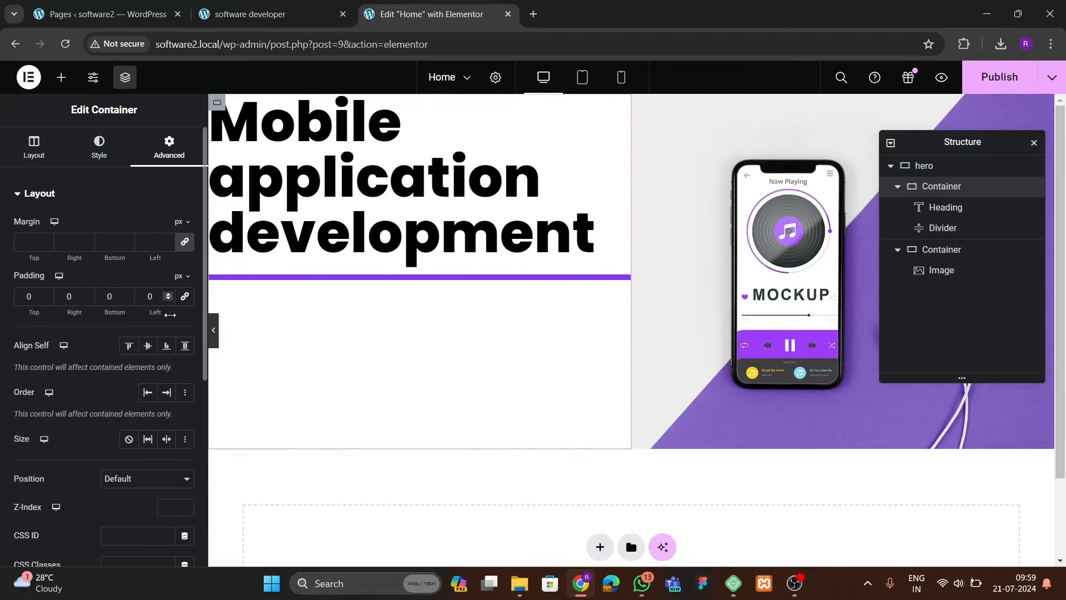
pyautogui.write('200')
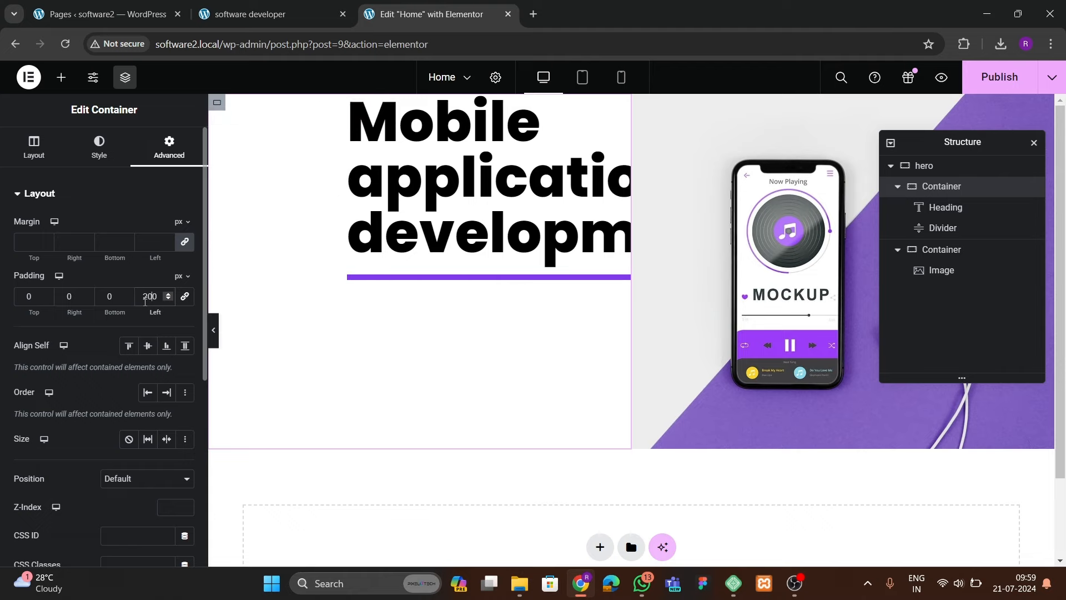
pyautogui.click(213, 331)
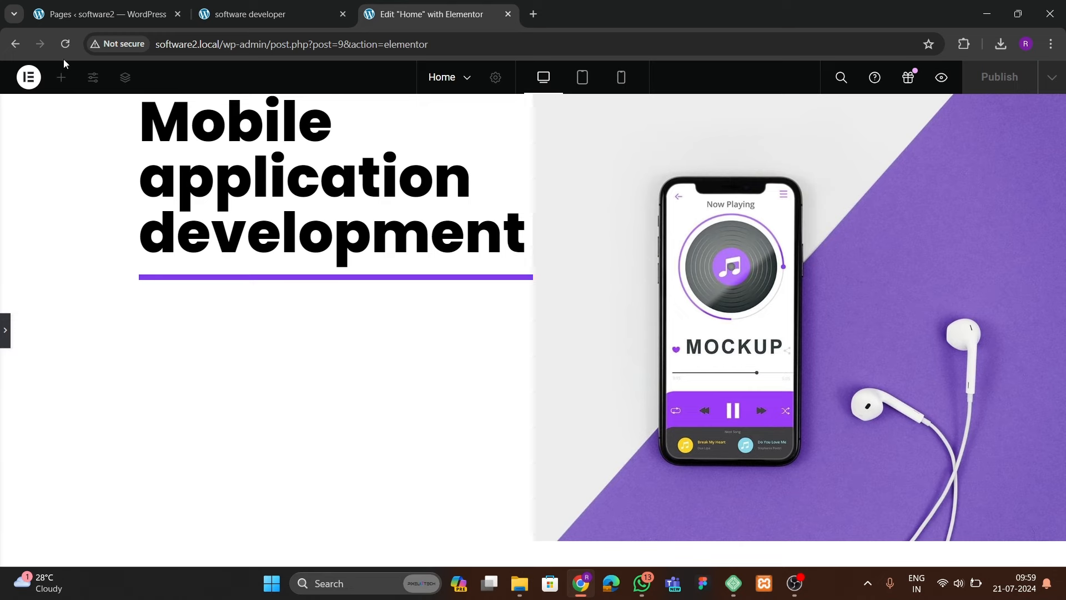
# - Compare the hero section's layout and spacing with the reference DevQuest page
pyautogui.click(250, 14)
pyautogui.scroll(-2, 441, 333)
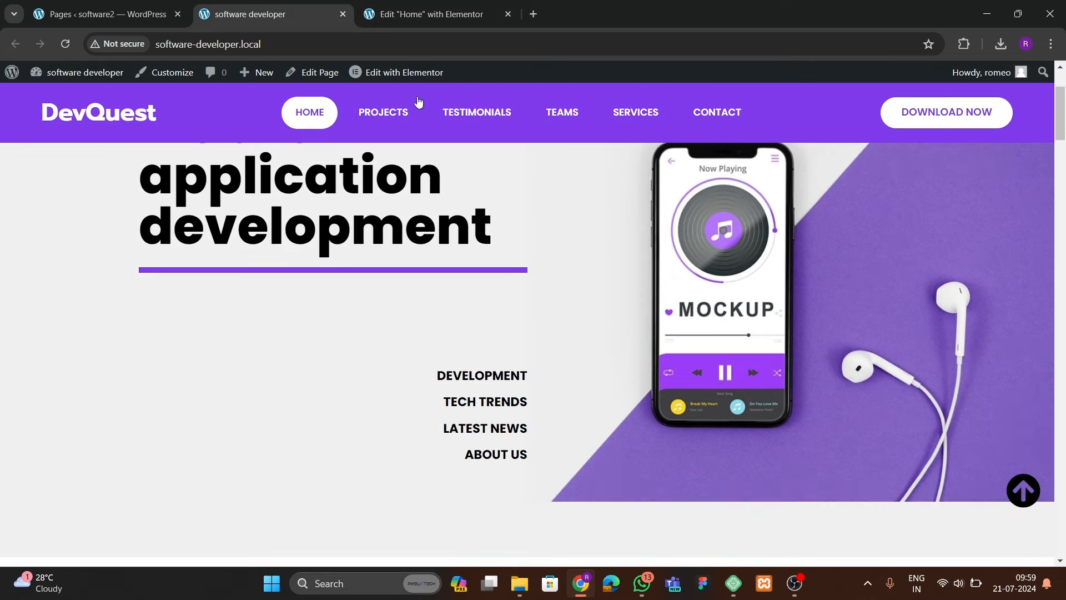
pyautogui.click(435, 14)
pyautogui.click(2, 332)
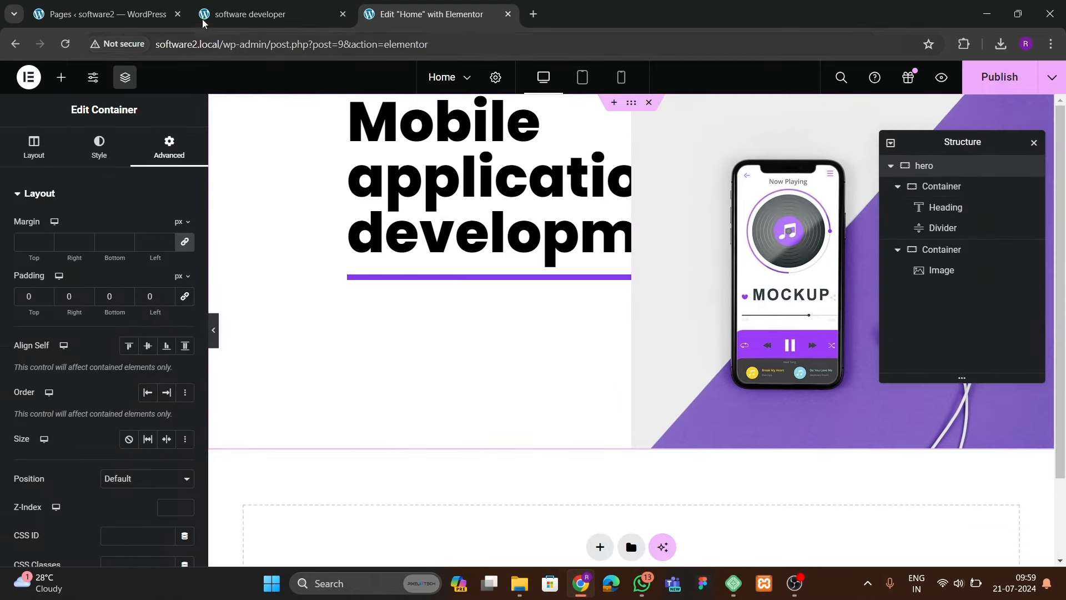
pyautogui.click(269, 15)
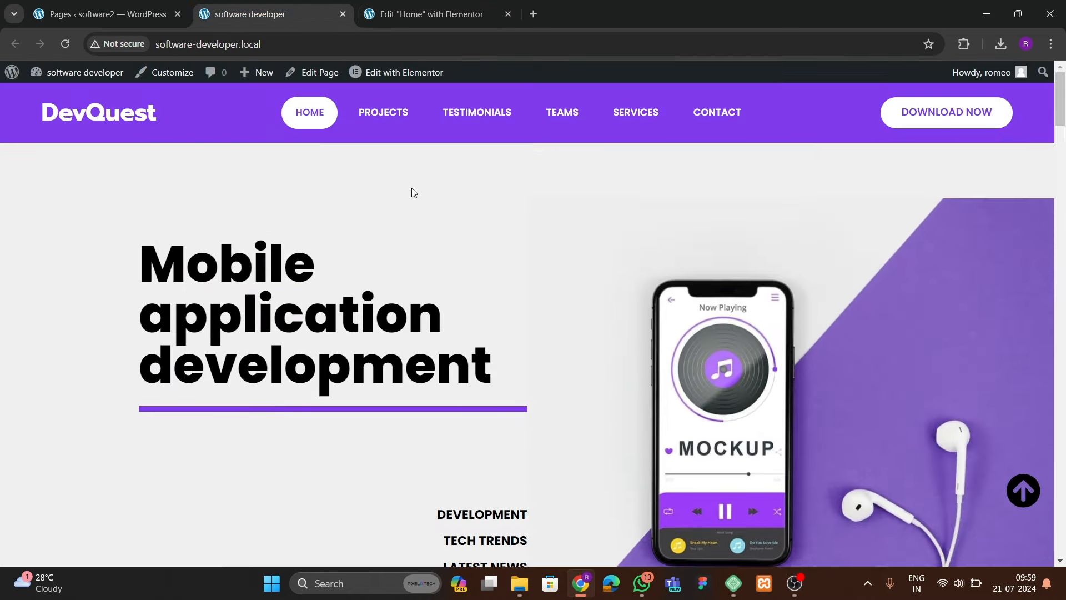
pyautogui.click(458, 15)
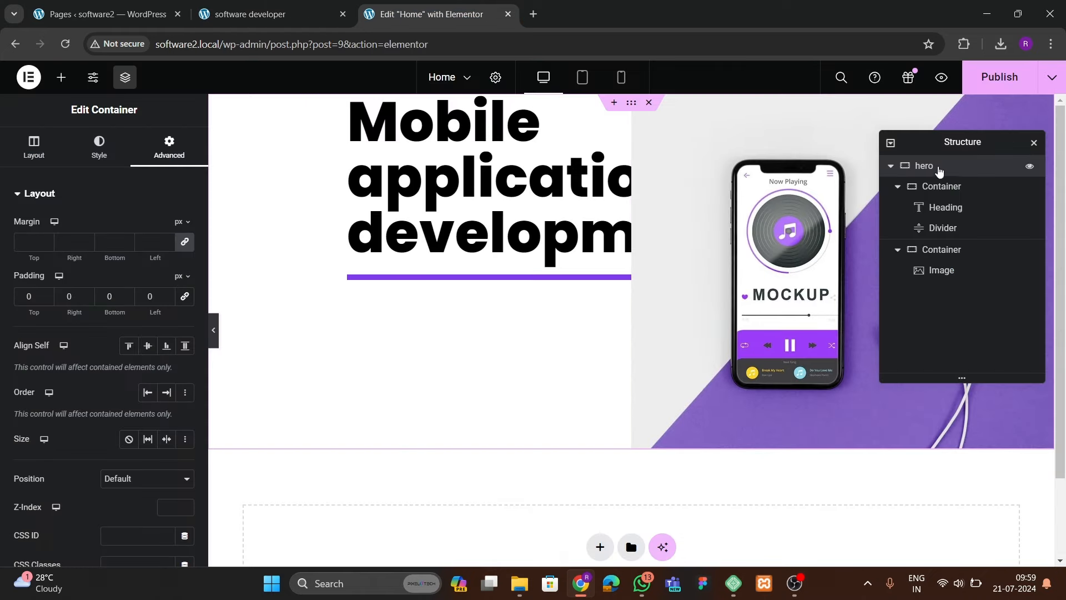
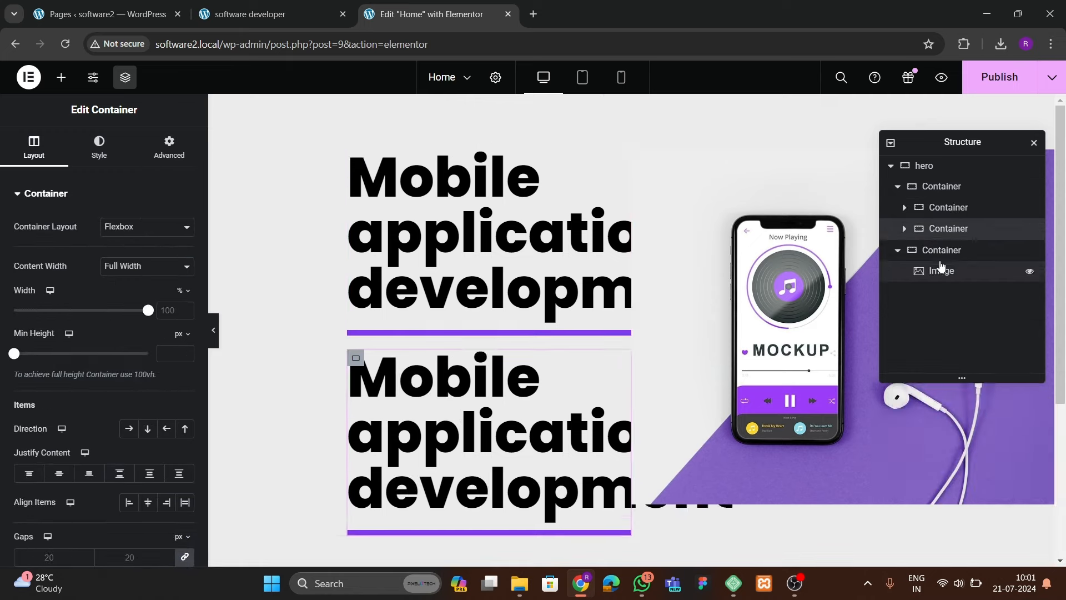
# - Delete the copied heading and divider from the duplicated container below the original heading
pyautogui.scroll(-1, 477, 289)
pyautogui.click(477, 288)
pyautogui.rightClick(471, 286)
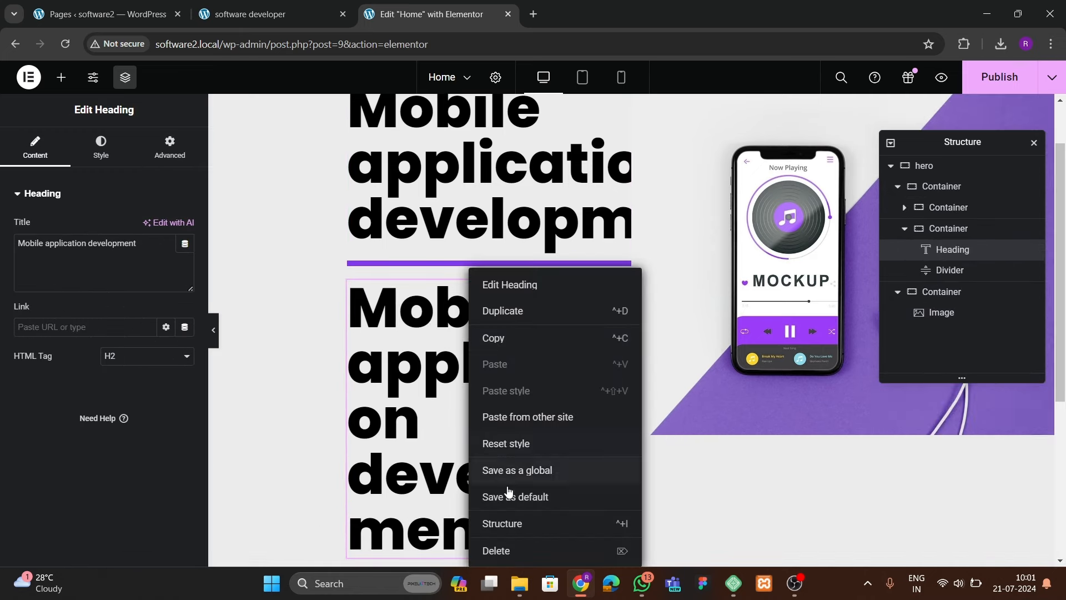
pyautogui.click(506, 551)
pyautogui.click(465, 283)
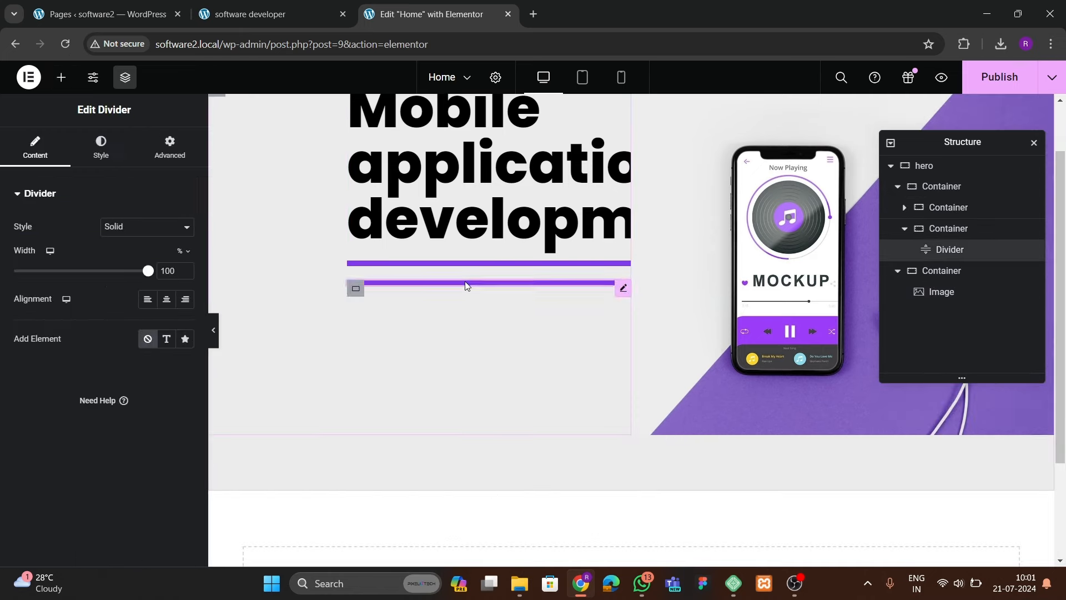
pyautogui.rightClick(466, 283)
pyautogui.click(502, 547)
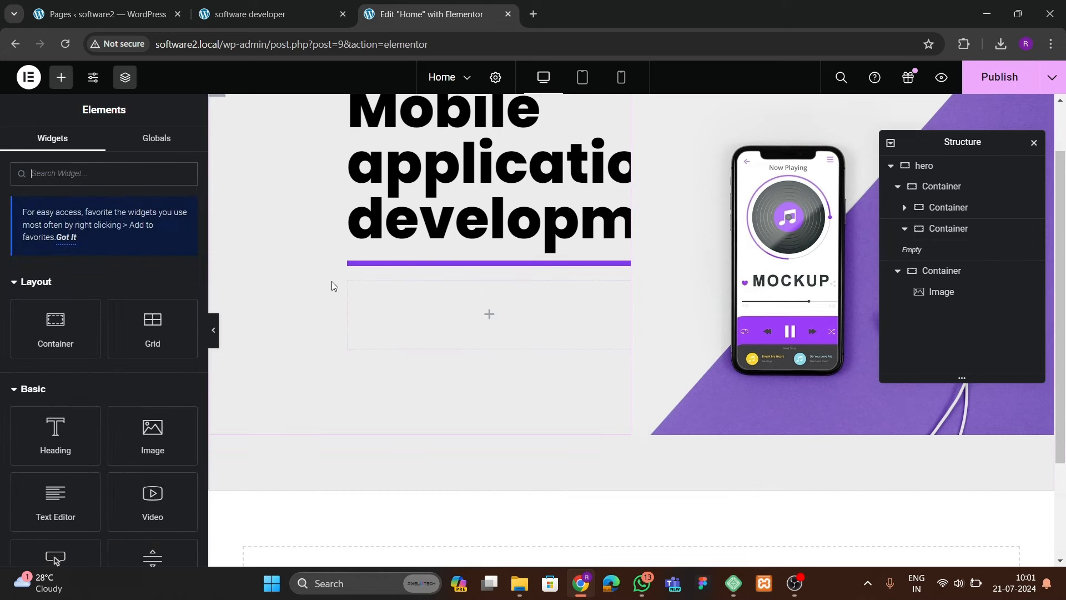
# - Add a Heading widget to the emptied container and title it "DEVELOPMENT", copied from the reference page
pyautogui.click(251, 14)
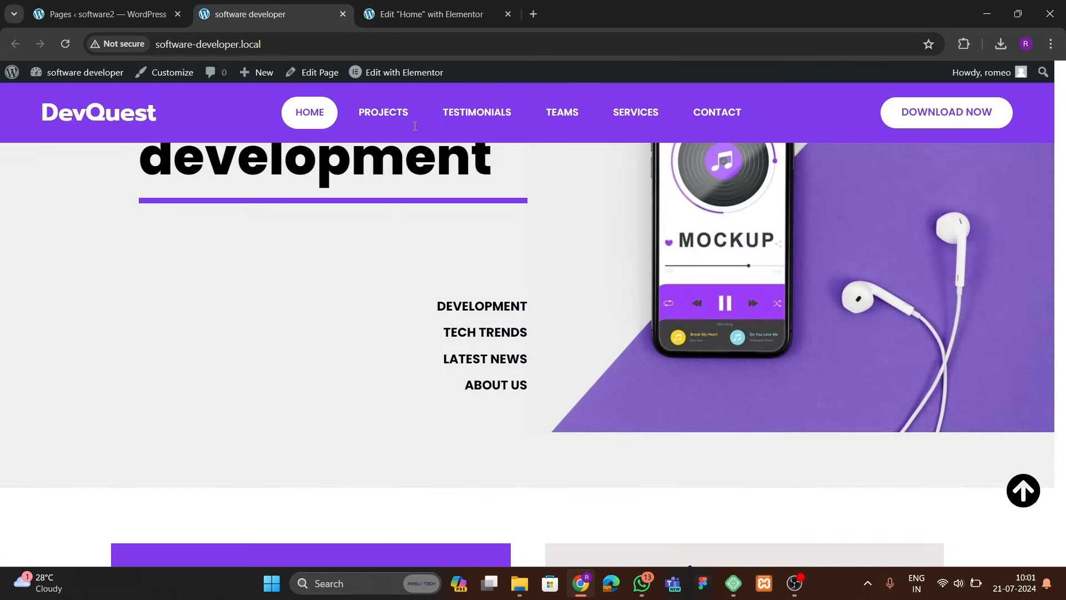
pyautogui.click(411, 14)
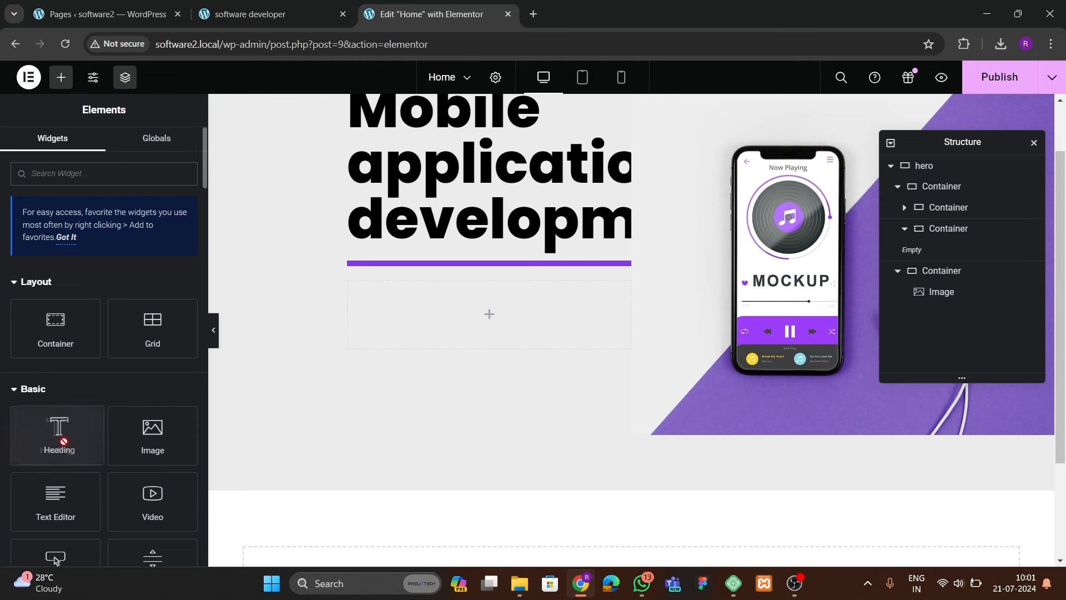
pyautogui.moveTo(55, 436); pyautogui.dragTo(500, 334)
pyautogui.click(228, 7)
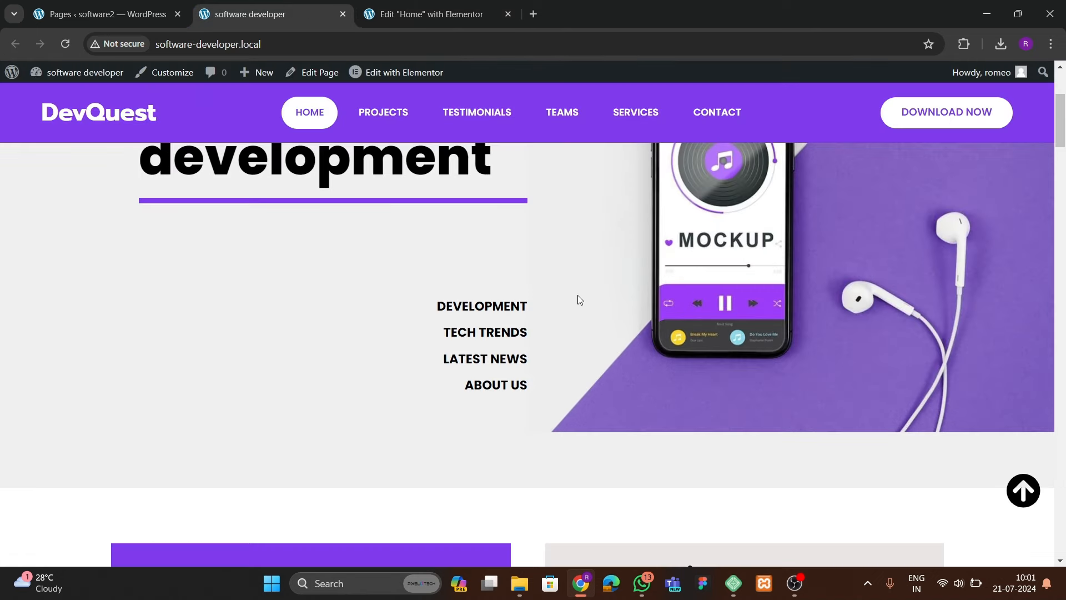
pyautogui.moveTo(435, 309); pyautogui.dragTo(526, 306)
pyautogui.hotkey('ctrl', 'c')
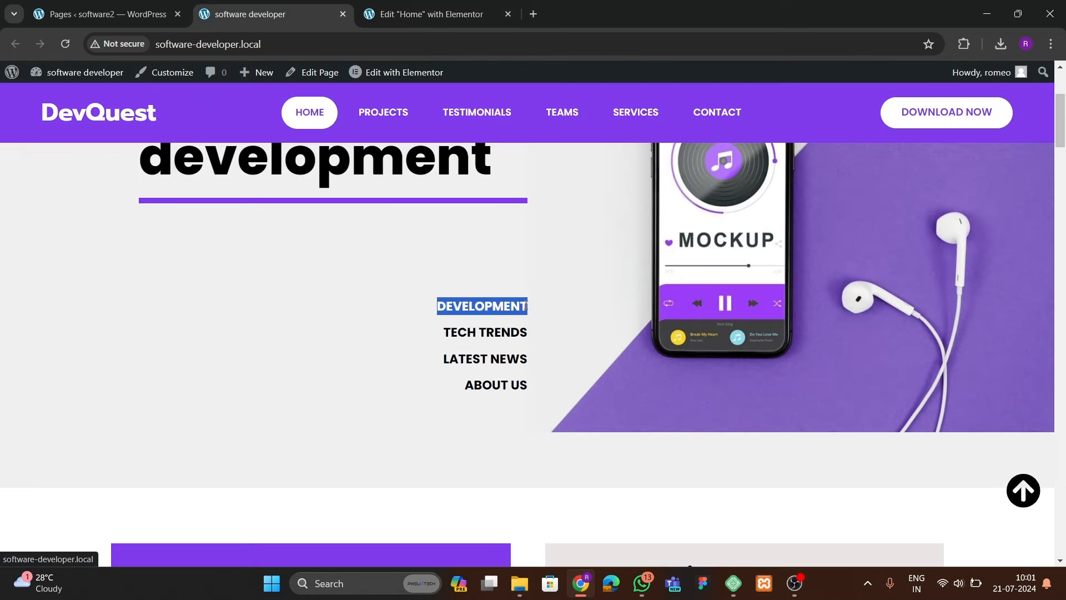
pyautogui.click(438, 14)
pyautogui.click(138, 251)
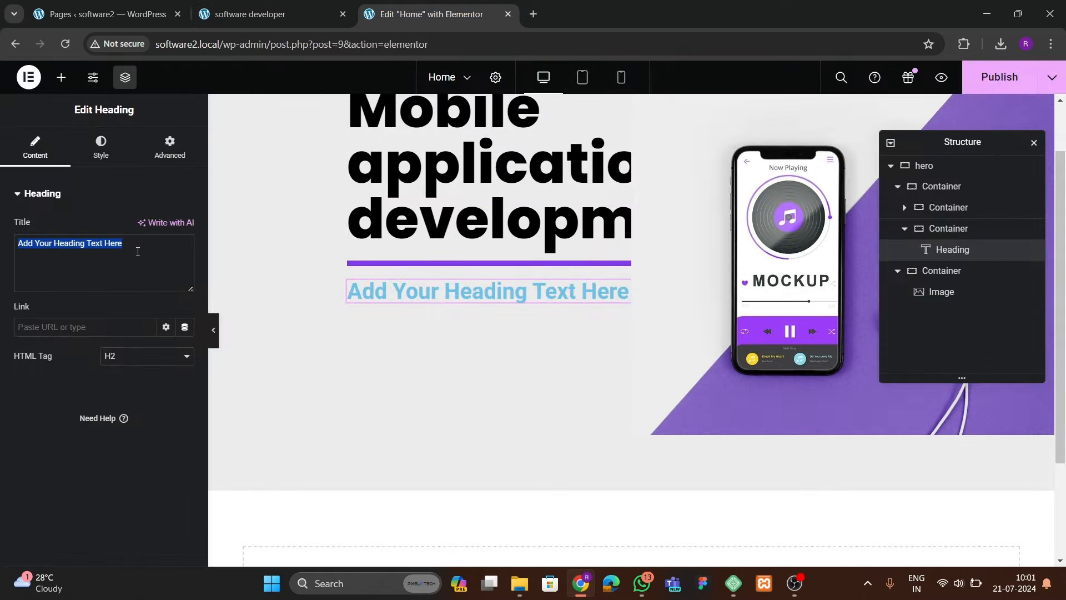
pyautogui.hotkey('ctrl', 'v')
# - Set the DEVELOPMENT heading's text color to black
pyautogui.click(98, 147)
pyautogui.click(185, 258)
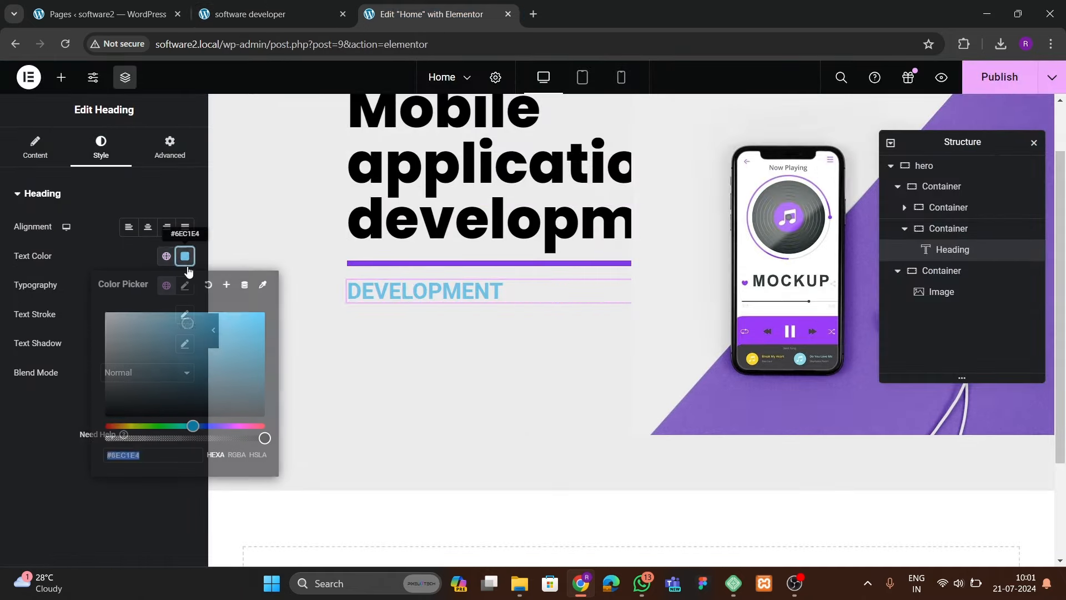
pyautogui.moveTo(138, 364); pyautogui.dragTo(84, 435)
pyautogui.click(34, 451)
# - Set the DEVELOPMENT heading's typography to Poppins, weight 700 (Bold), size 20 px
pyautogui.click(185, 285)
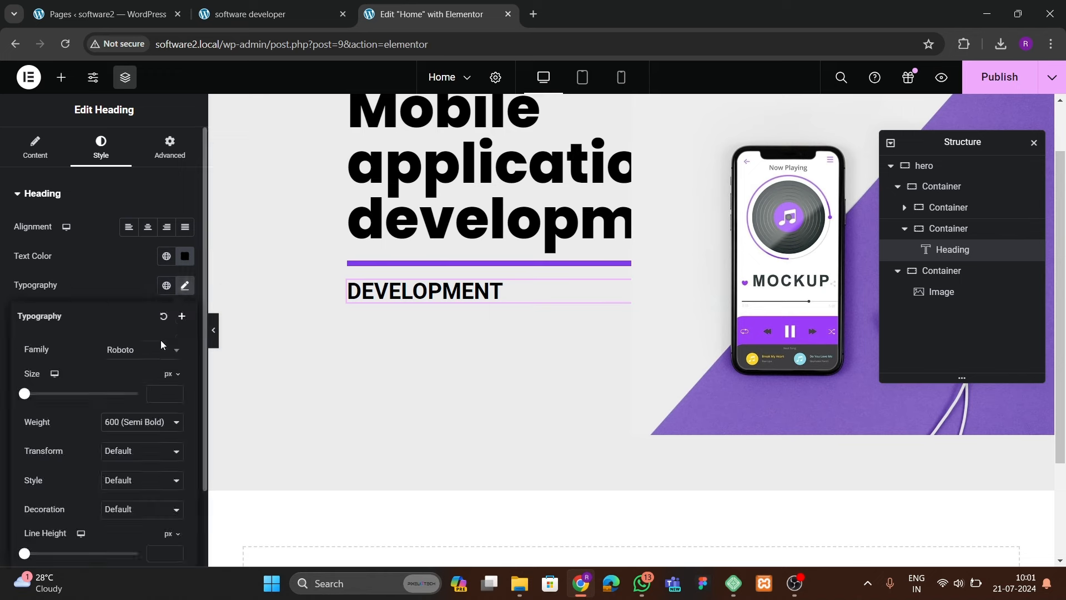
pyautogui.click(142, 350)
pyautogui.write('popp')
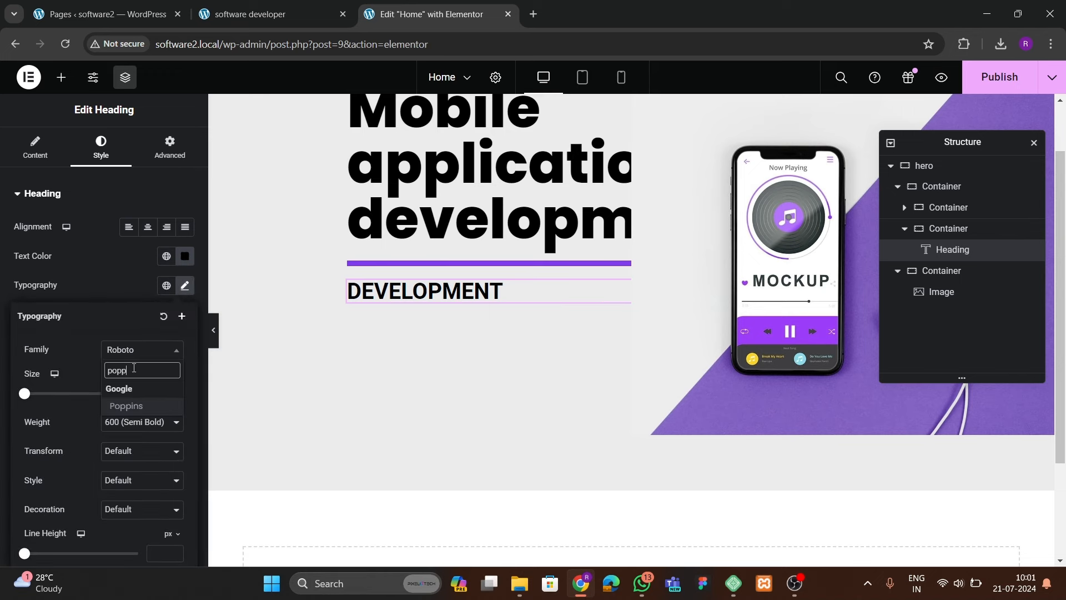
pyautogui.press('Return')
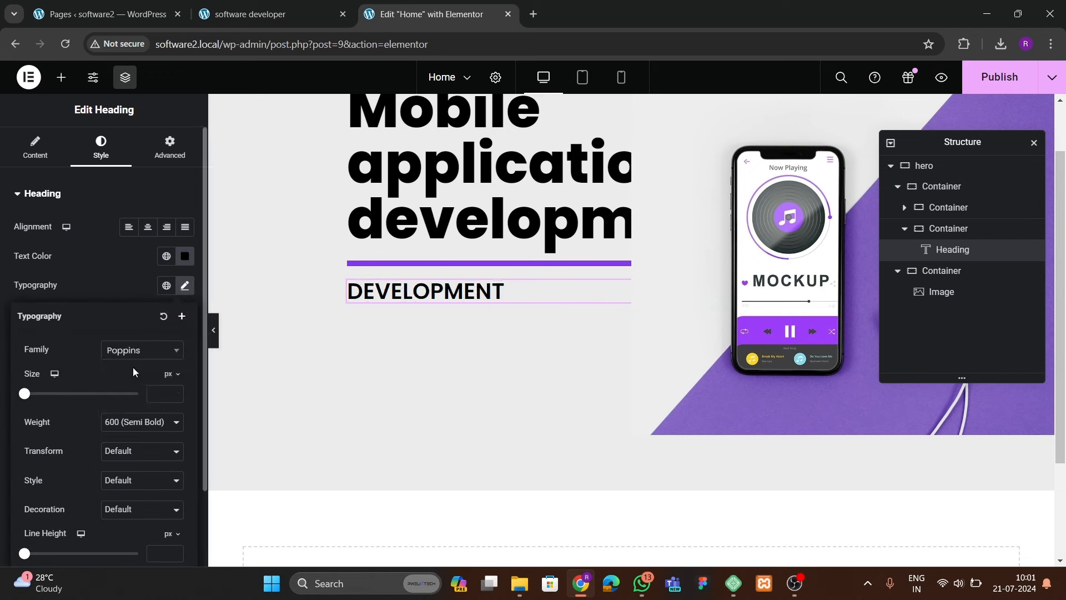
pyautogui.click(148, 415)
pyautogui.click(158, 501)
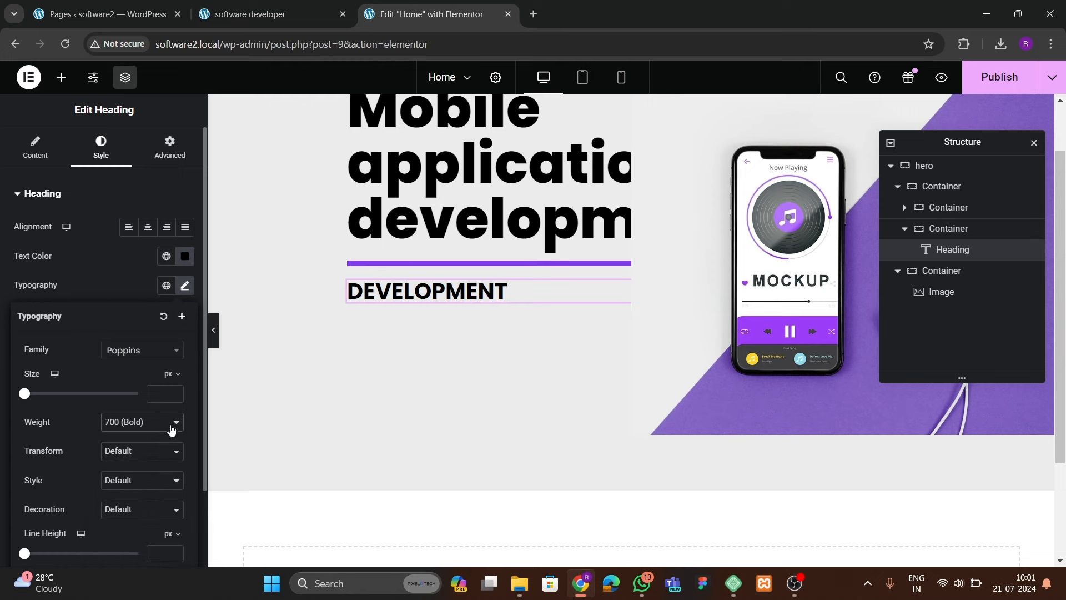
pyautogui.click(176, 391)
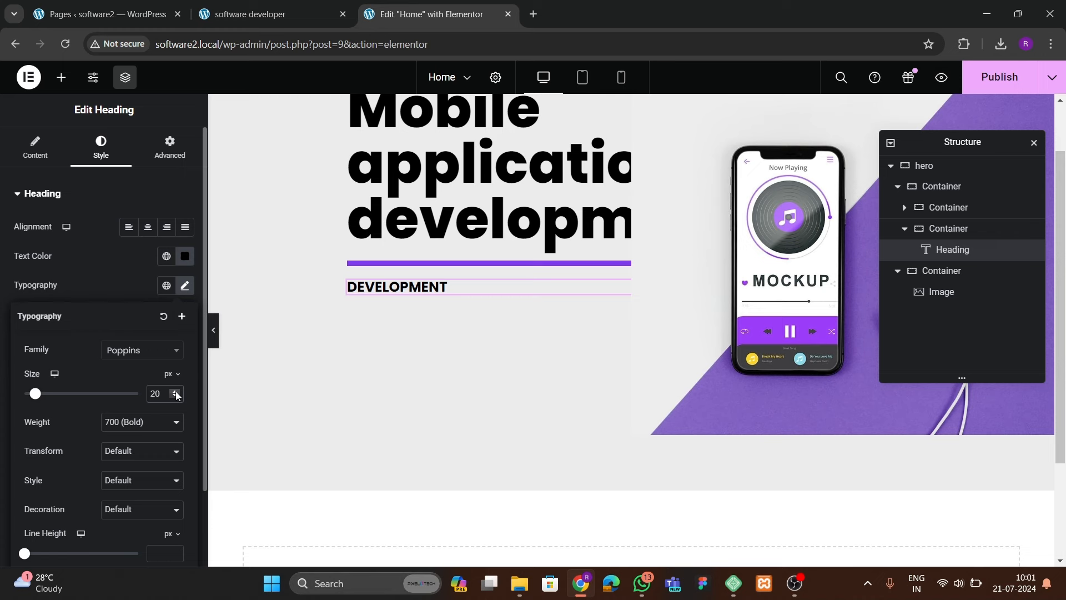
# - Duplicate the DEVELOPMENT heading three times to make a stack of four headings
pyautogui.click(482, 286)
pyautogui.rightClick(498, 282)
pyautogui.click(517, 312)
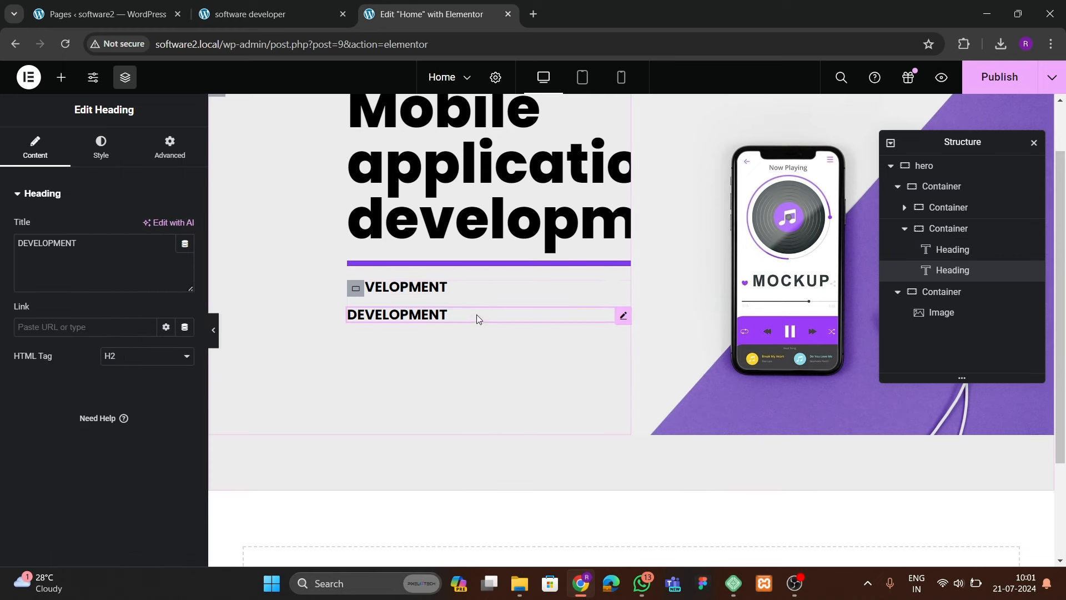
pyautogui.rightClick(476, 315)
pyautogui.click(504, 311)
pyautogui.click(490, 340)
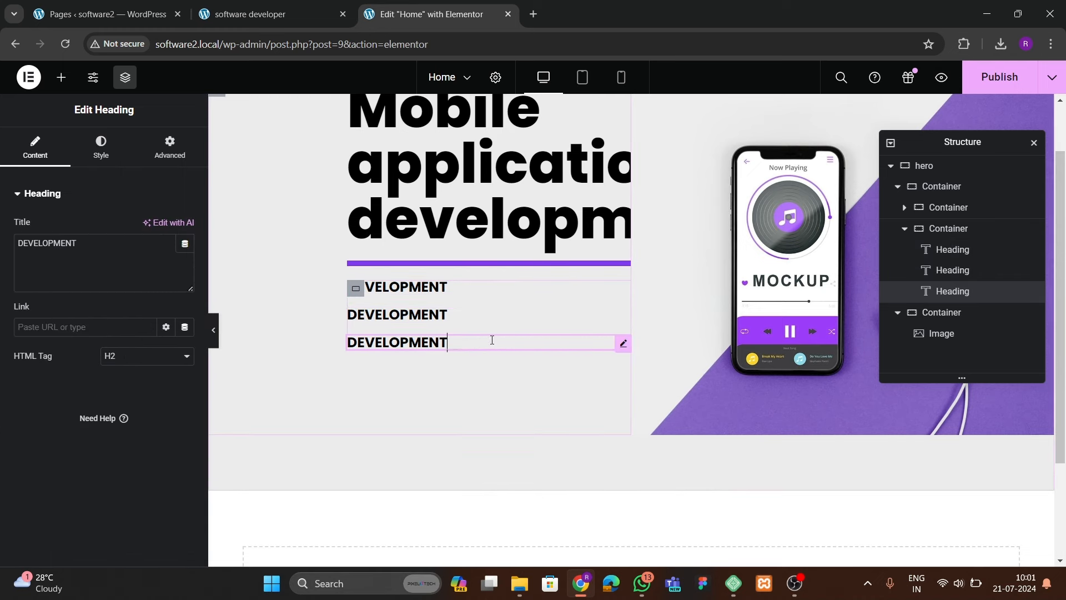
pyautogui.rightClick(491, 339)
pyautogui.click(524, 314)
# - Change the second stacked heading's title to "TECH TRENDS", as on the reference page
pyautogui.click(261, 14)
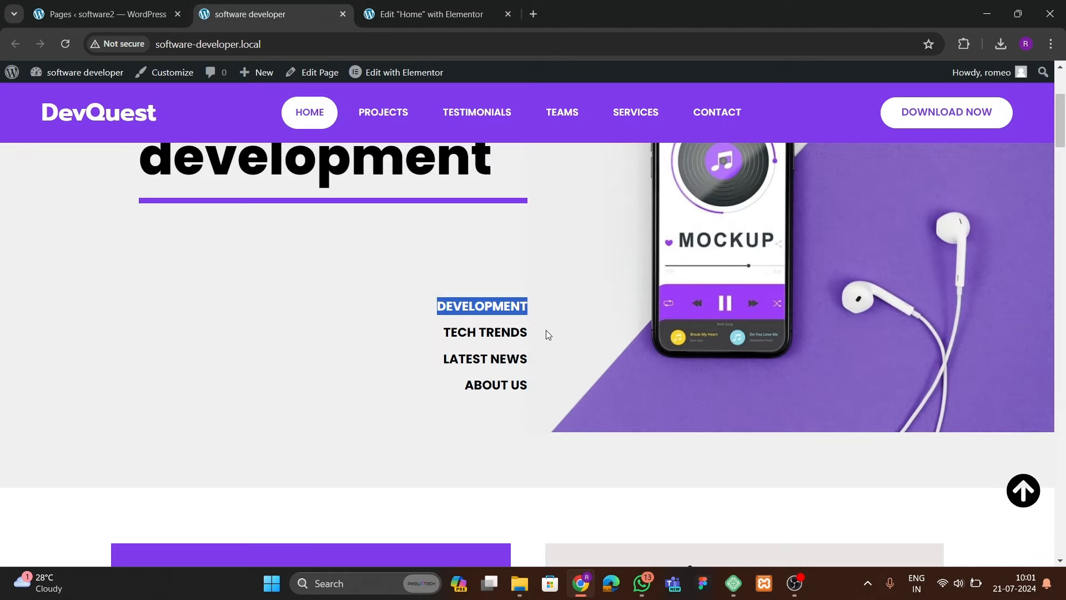
pyautogui.click(545, 330)
pyautogui.moveTo(444, 333); pyautogui.dragTo(542, 328)
pyautogui.click(447, 350)
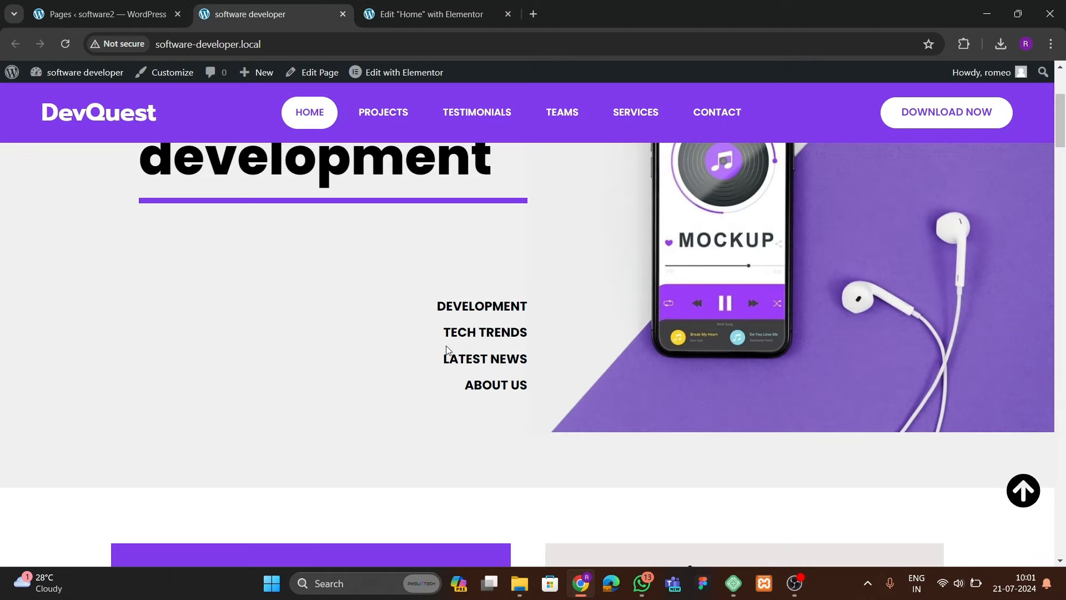
pyautogui.moveTo(444, 335); pyautogui.dragTo(528, 322)
pyautogui.click(422, 340)
pyautogui.click(427, 22)
pyautogui.click(92, 237)
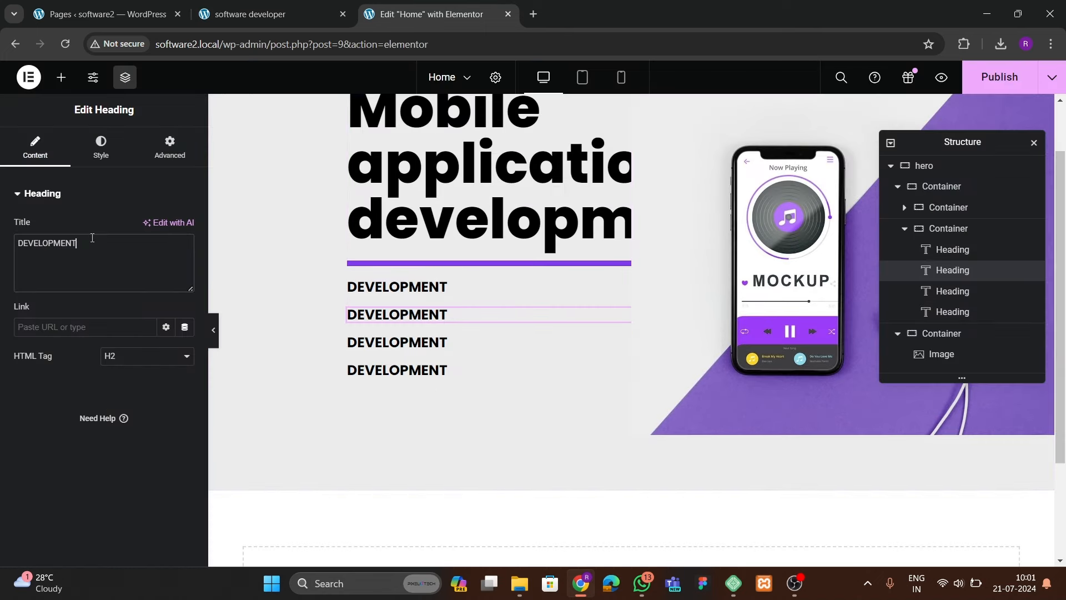
pyautogui.write('TECH TRENDS')
# - Copy "LATEST NEWS" from the reference page and use it as the third stacked heading's title
pyautogui.click(250, 14)
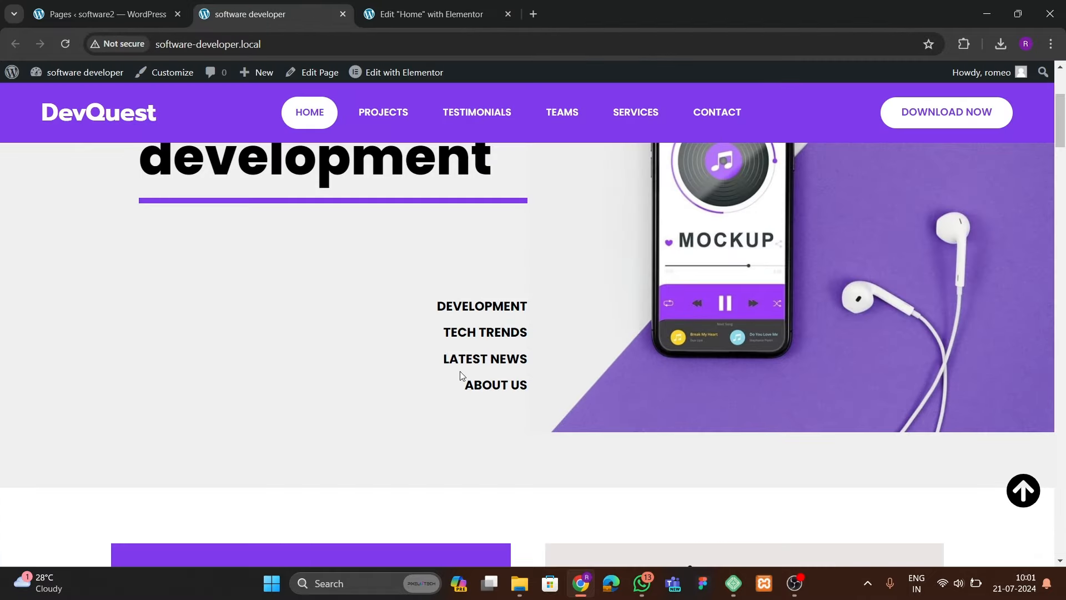
pyautogui.moveTo(450, 361); pyautogui.dragTo(529, 355)
pyautogui.hotkey('ctrl', 'c')
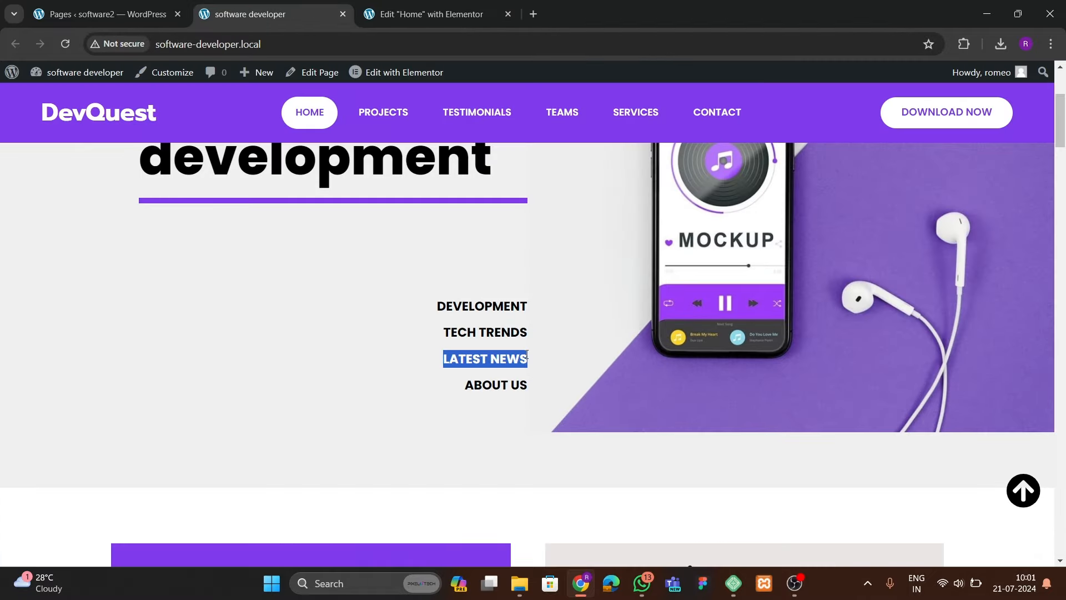
pyautogui.click(433, 14)
pyautogui.click(427, 347)
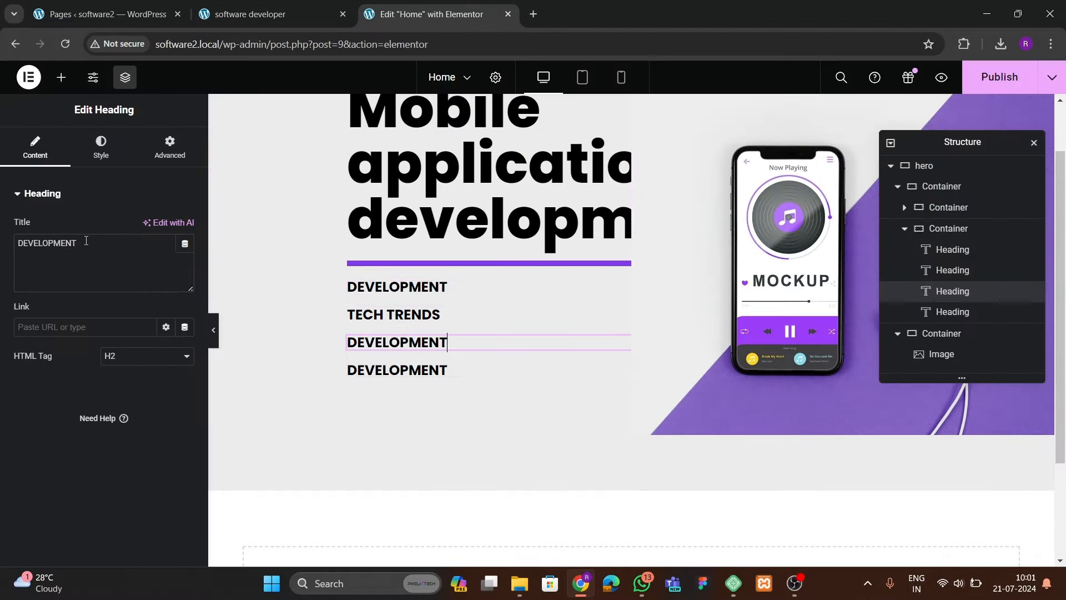
pyautogui.hotkey('ctrl', 'v')
# - Copy "ABOUT US" from the reference page and use it as the fourth stacked heading's title
pyautogui.click(250, 13)
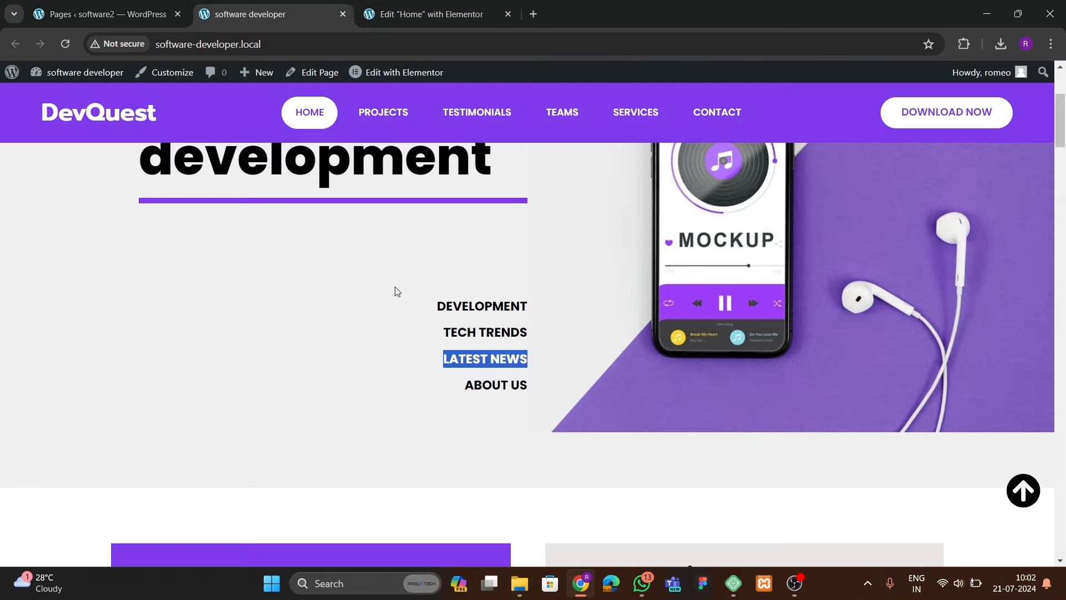
pyautogui.click(395, 287)
pyautogui.moveTo(474, 395); pyautogui.dragTo(470, 387)
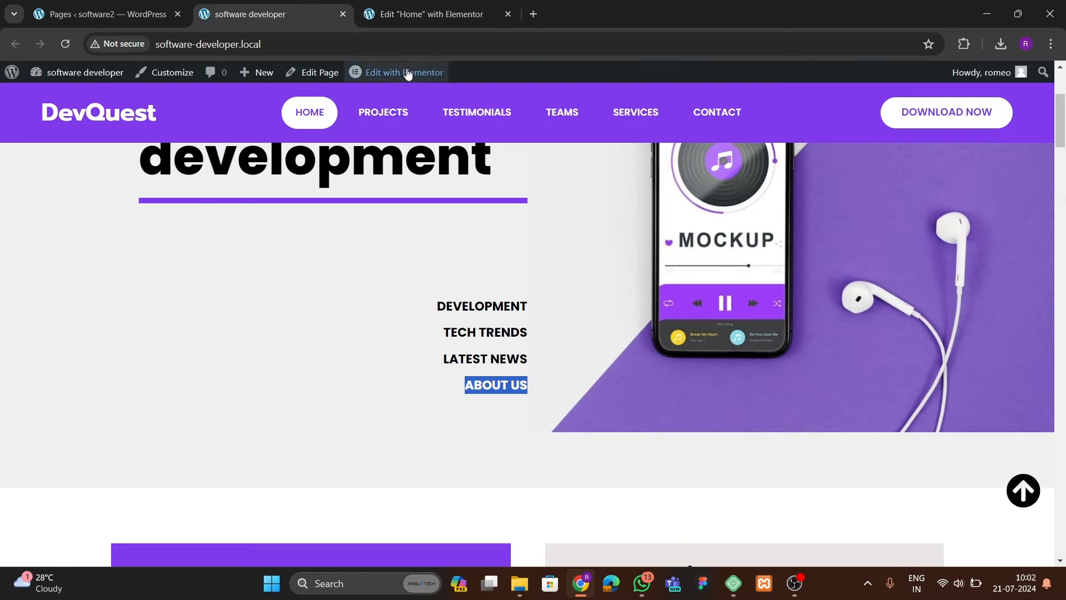
pyautogui.click(423, 14)
pyautogui.click(444, 371)
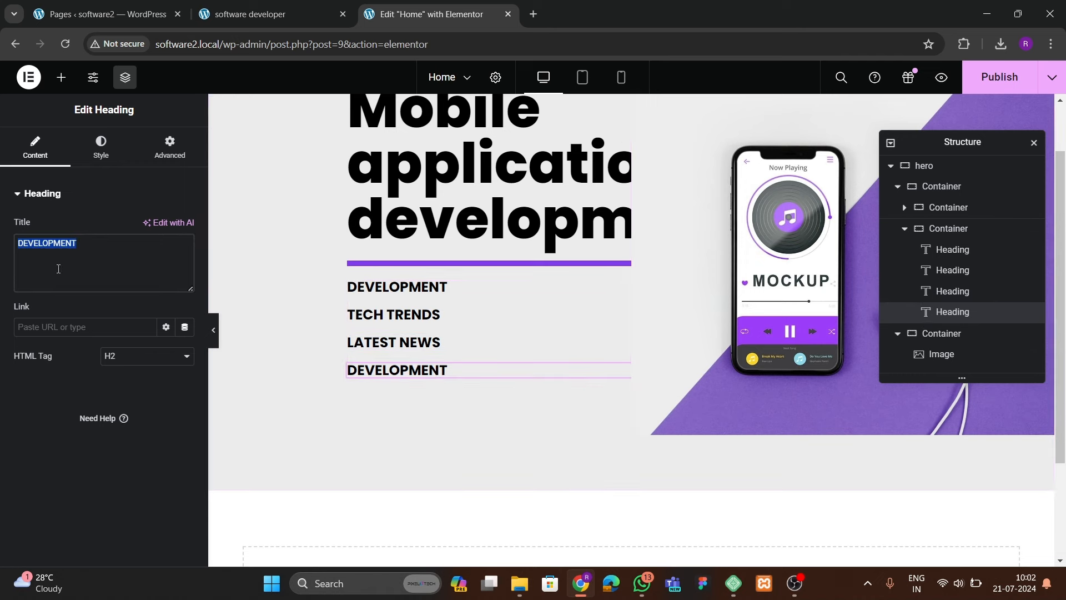
pyautogui.write('ABOUT US')
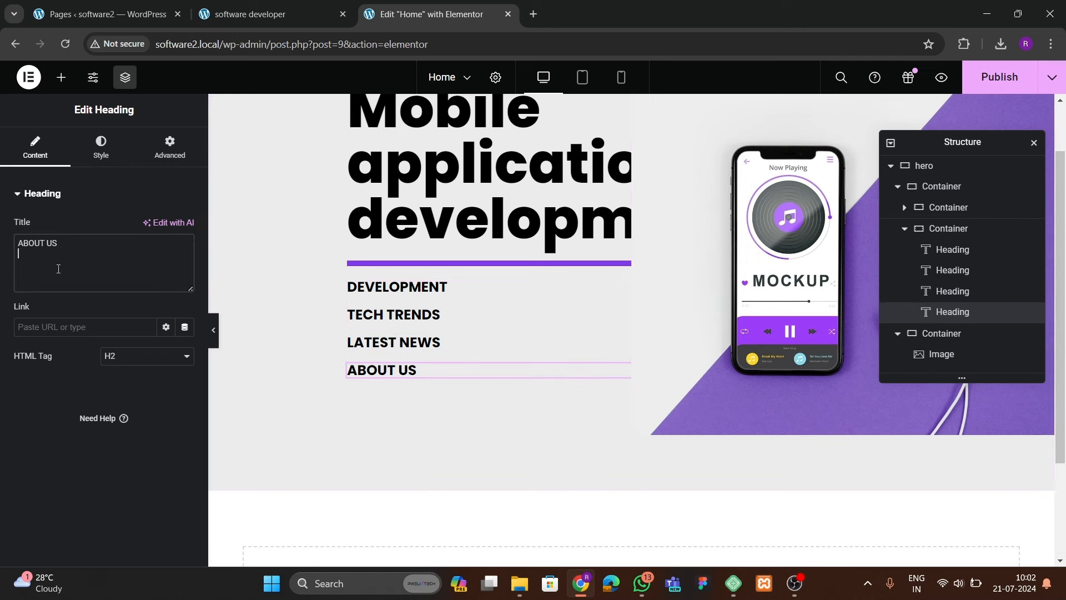
# - Lay out the container of the four stacked headings as a column, with Justify Content and Align Items both set to End
pyautogui.click(944, 230)
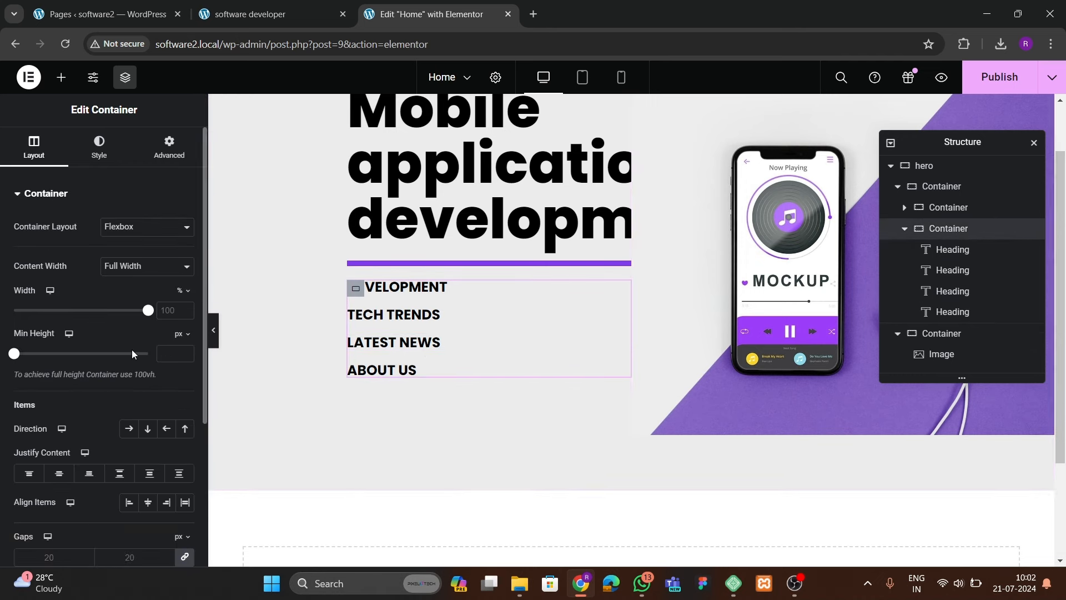
pyautogui.scroll(-3, 118, 261)
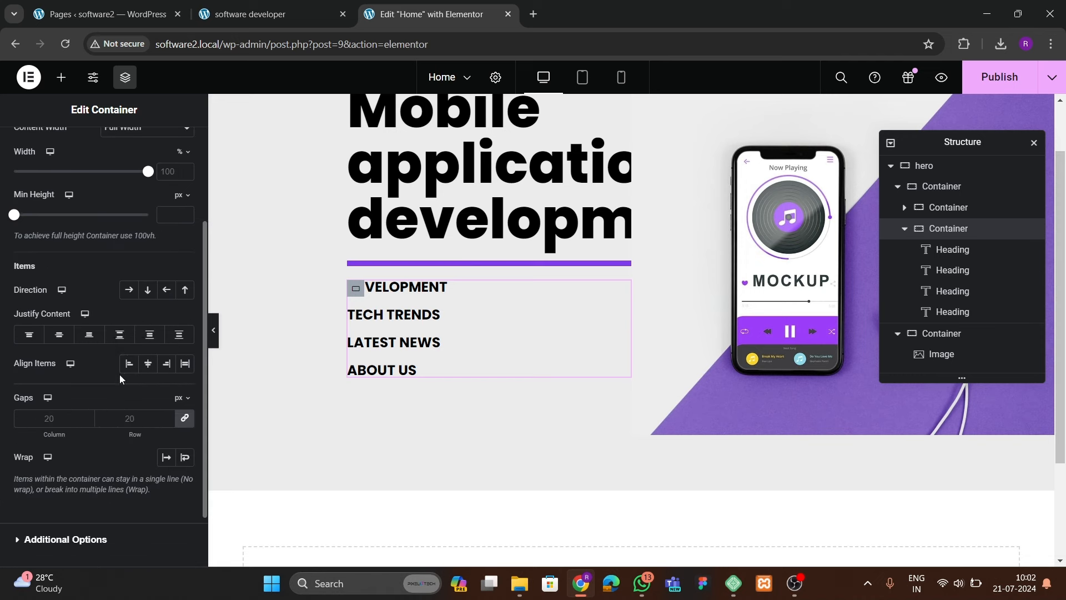
pyautogui.click(129, 291)
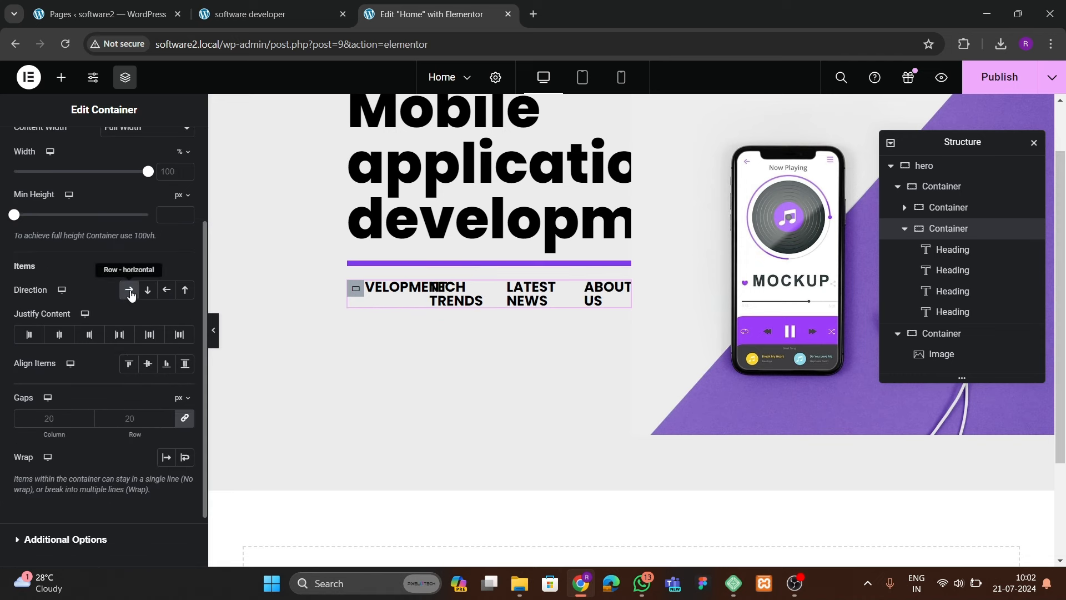
pyautogui.click(166, 290)
pyautogui.click(148, 294)
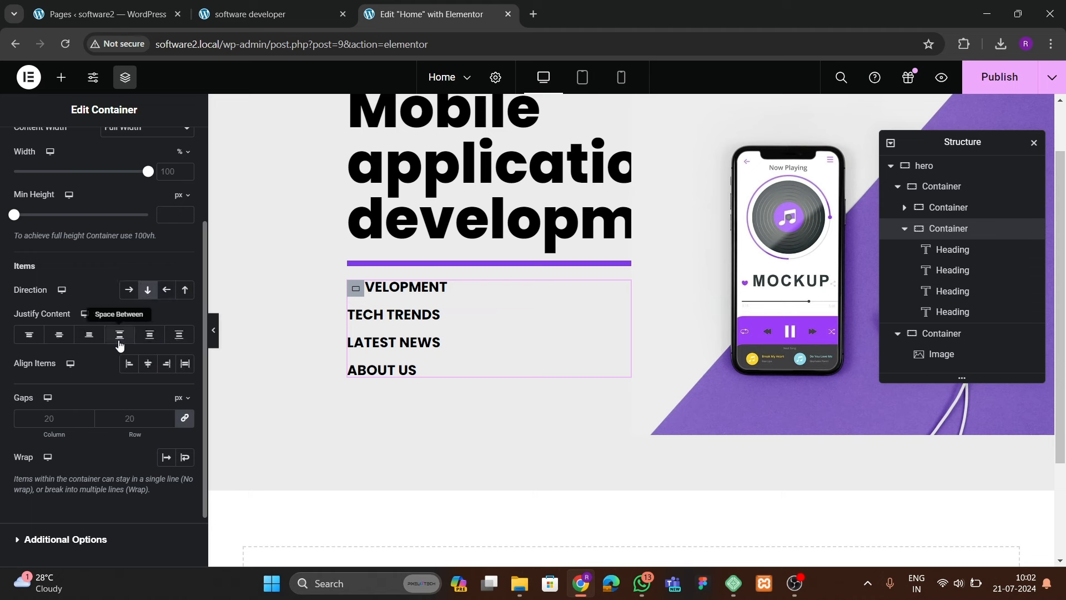
pyautogui.click(149, 366)
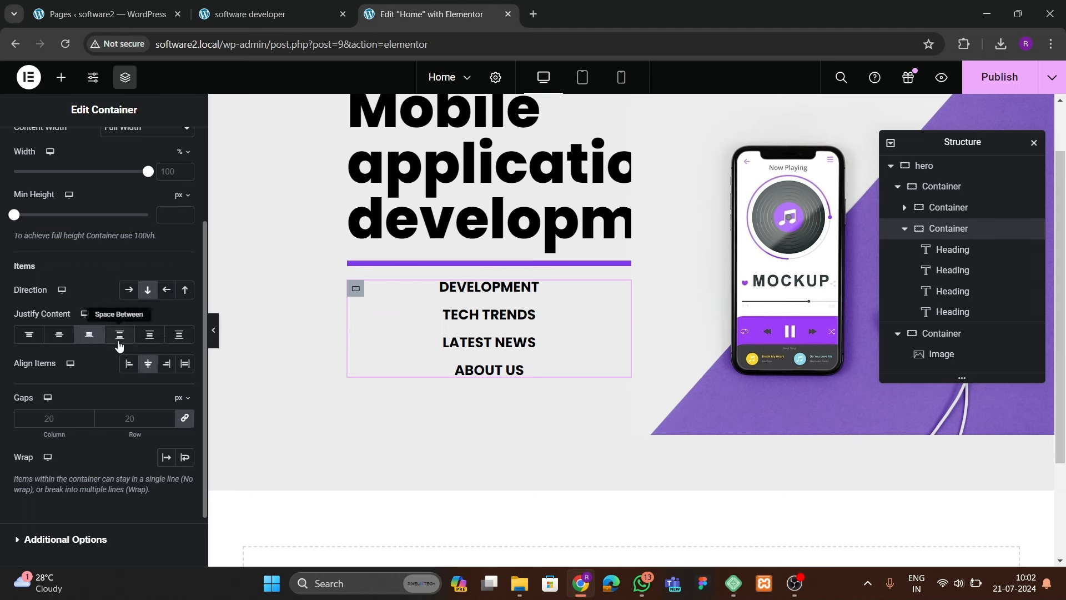
pyautogui.click(163, 364)
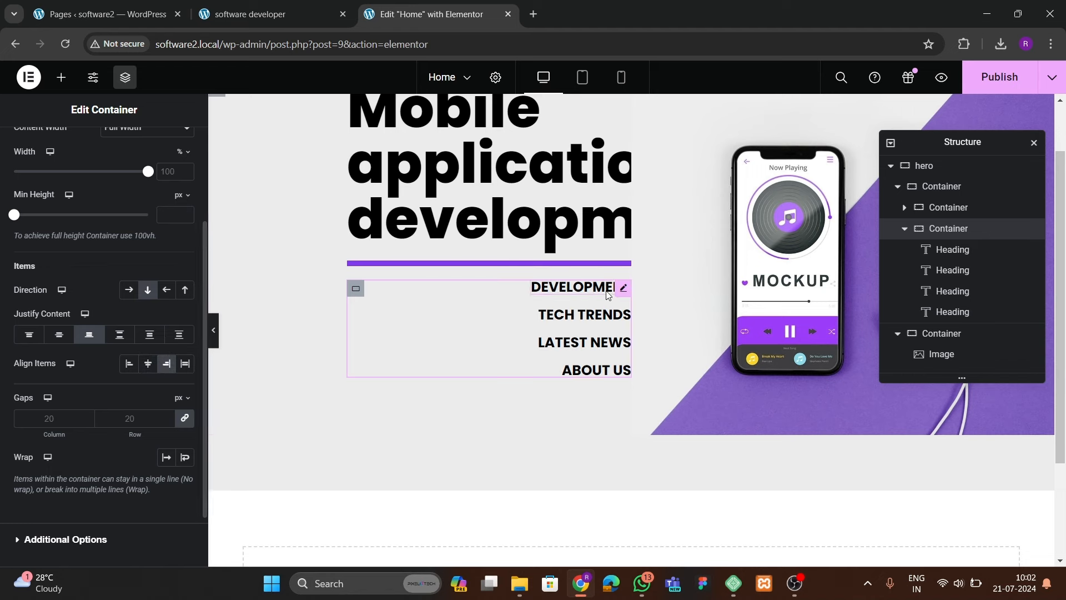
# - Try centering the hero container's contents by setting both Justify Content and Align Items to Center
pyautogui.scroll(2, 616, 320)
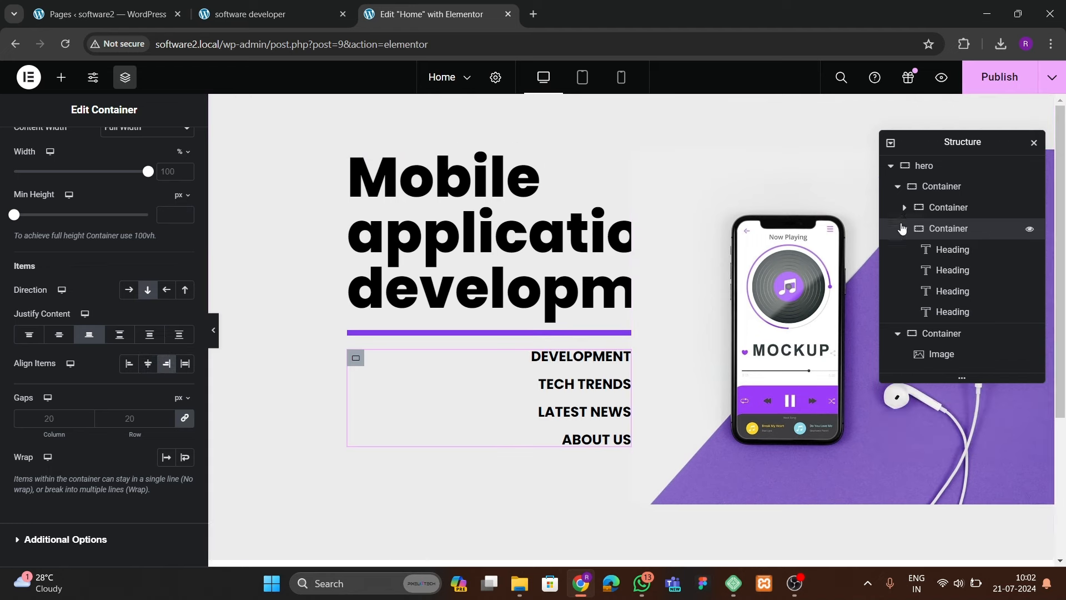
pyautogui.click(904, 229)
pyautogui.click(897, 186)
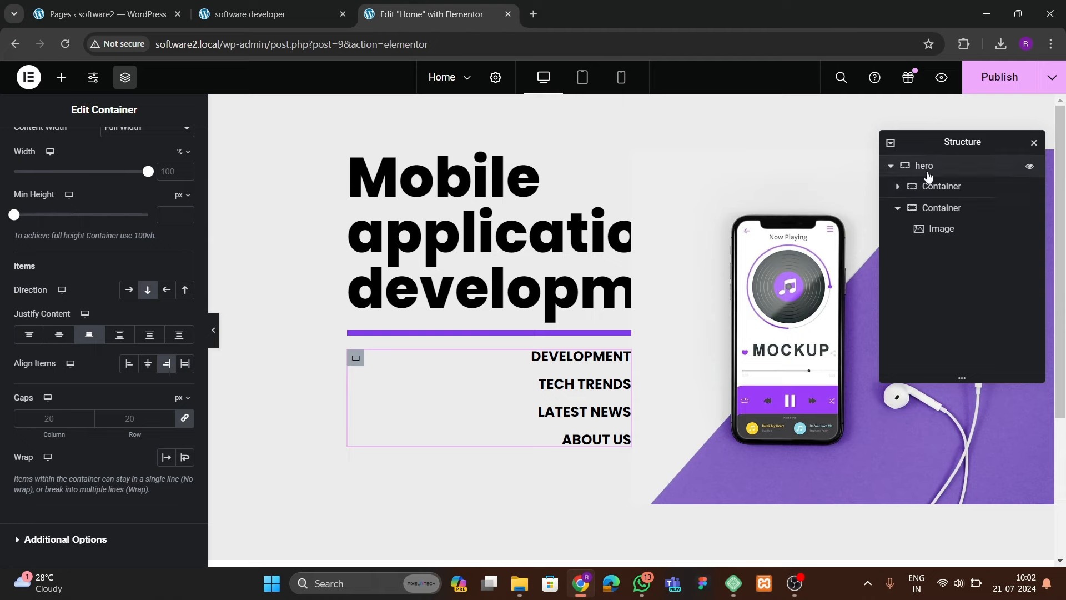
pyautogui.click(951, 166)
pyautogui.click(62, 163)
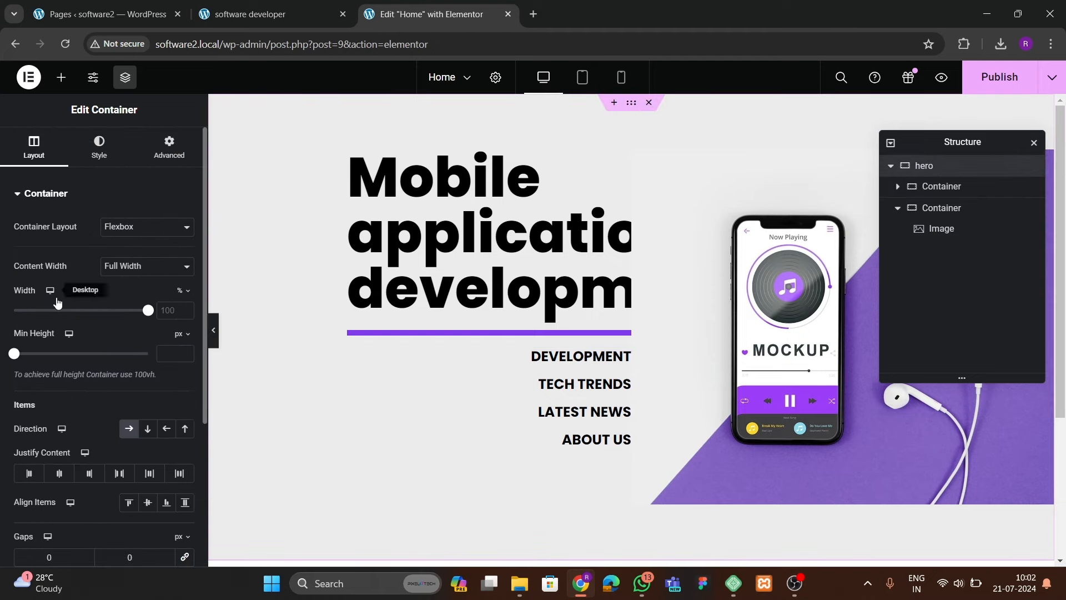
pyautogui.click(59, 404)
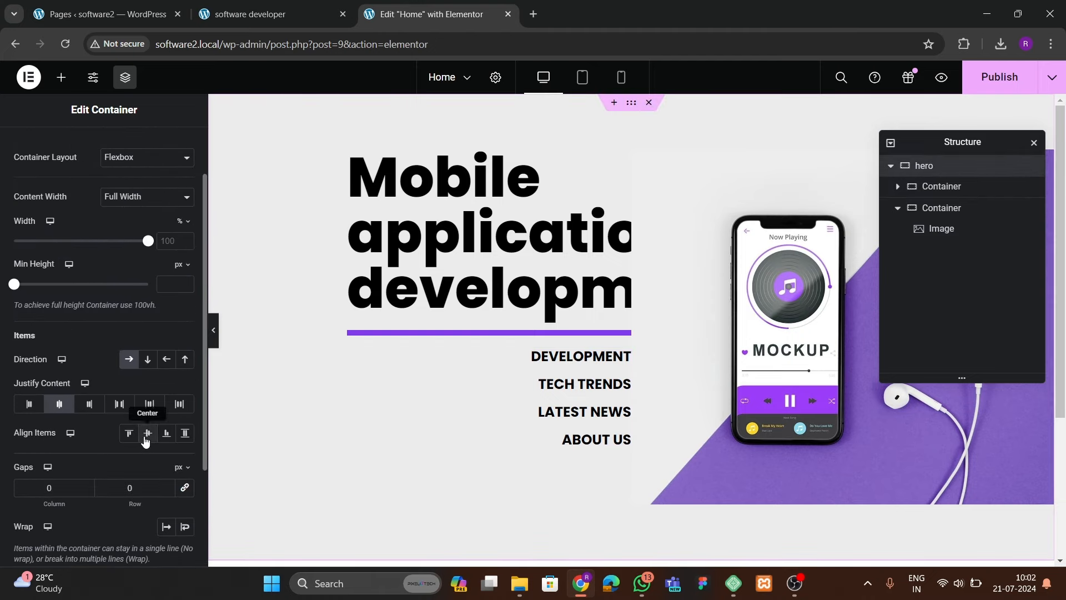
pyautogui.click(147, 432)
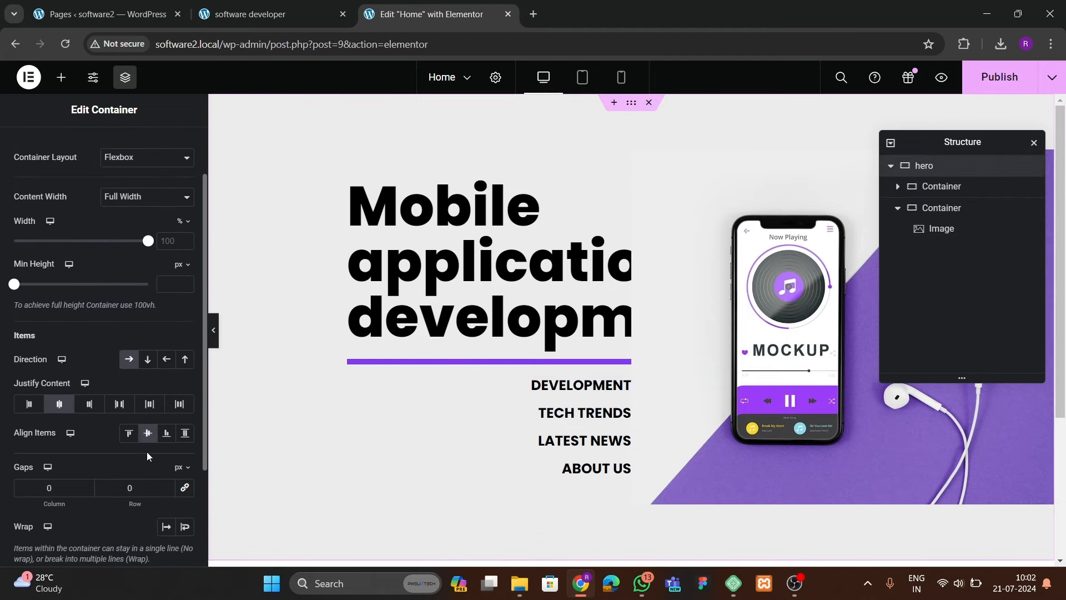
pyautogui.click(214, 341)
pyautogui.scroll(-1, 256, 383)
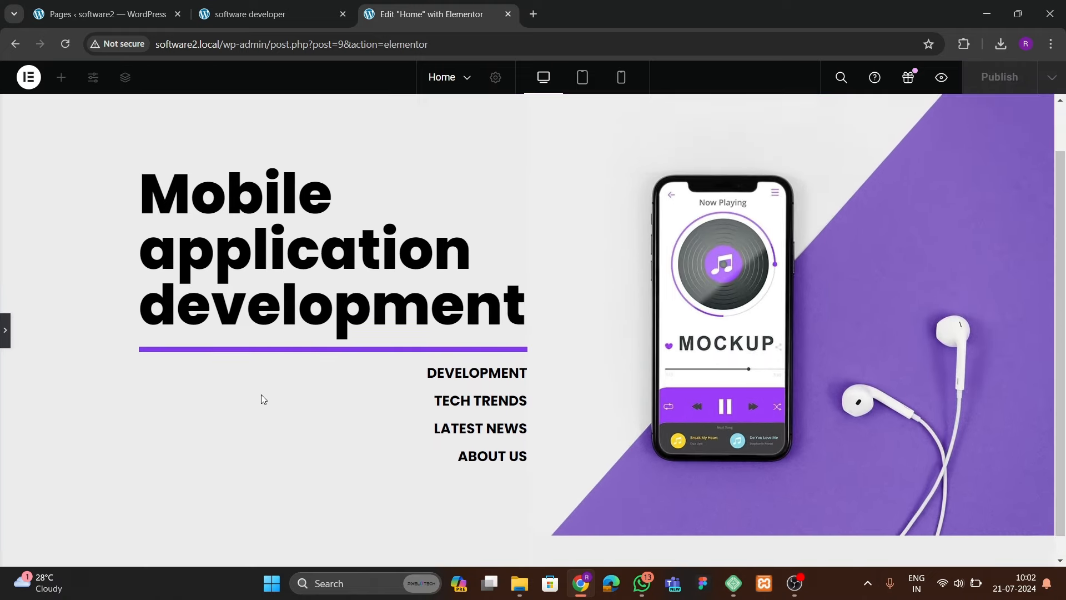
pyautogui.click(5, 344)
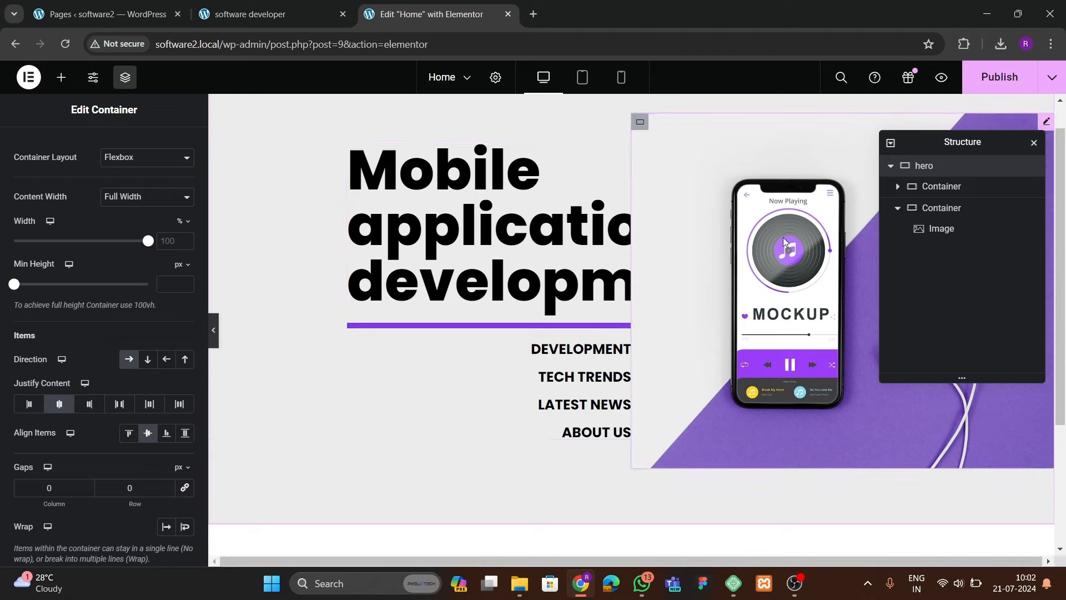
# - Set the hero container's Justify Content to Space Between and check the hero at full canvas width
pyautogui.click(119, 404)
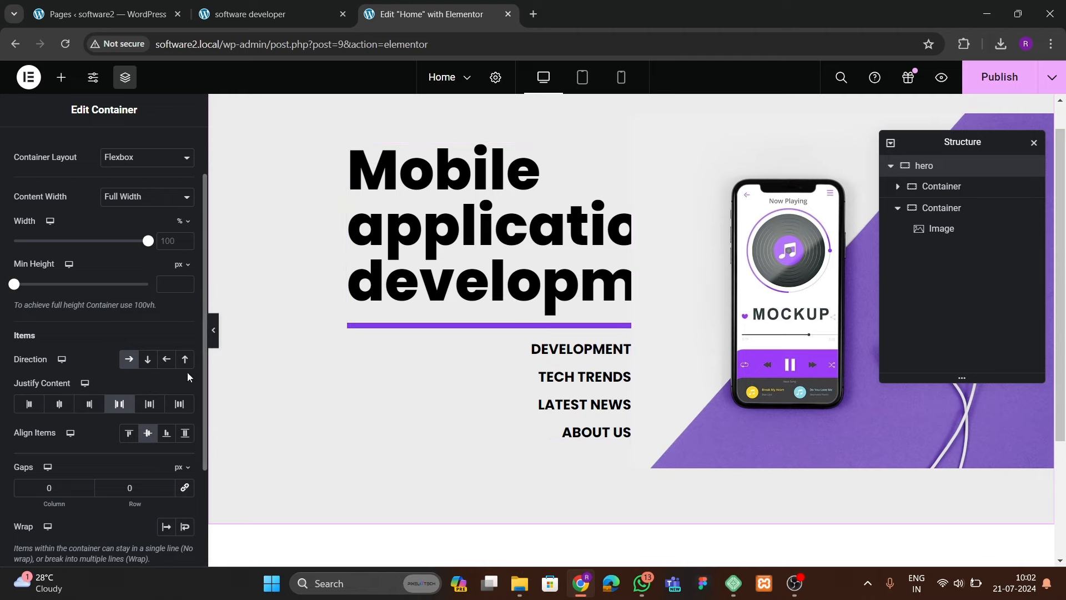
pyautogui.click(214, 342)
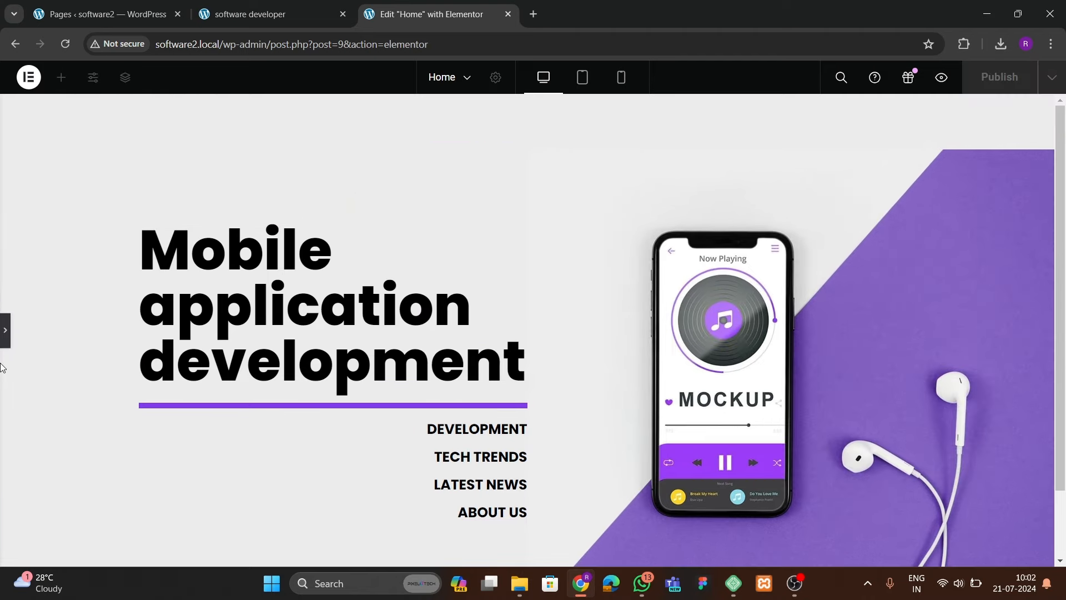
pyautogui.click(5, 343)
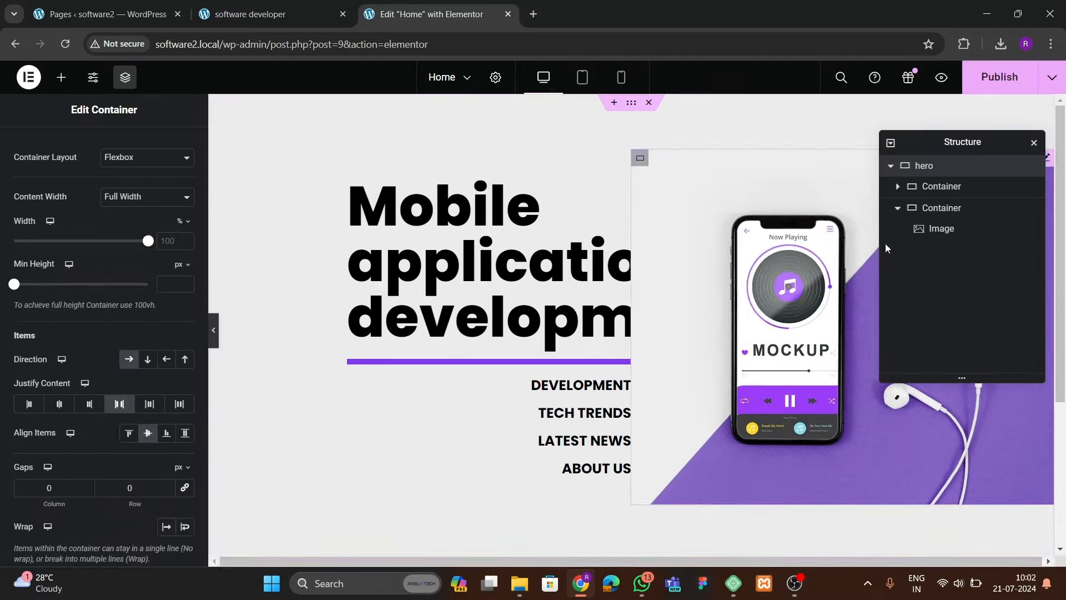
# - Set Justify Content to Space Between on the inner container holding the text blocks, and check the hero at full canvas width
pyautogui.click(896, 197)
pyautogui.click(888, 187)
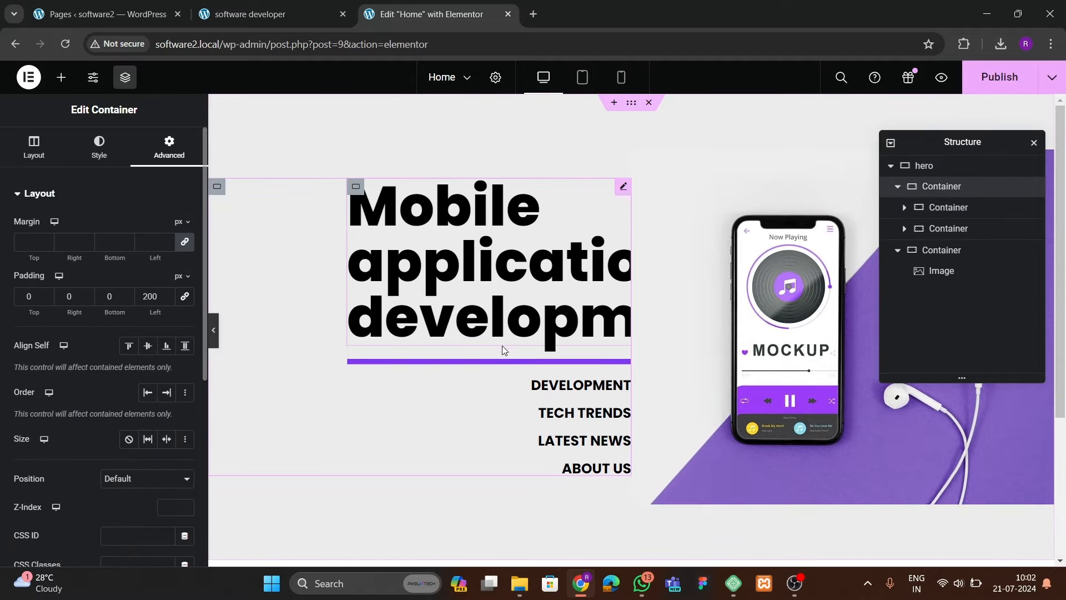
pyautogui.click(33, 149)
pyautogui.scroll(-4, 49, 314)
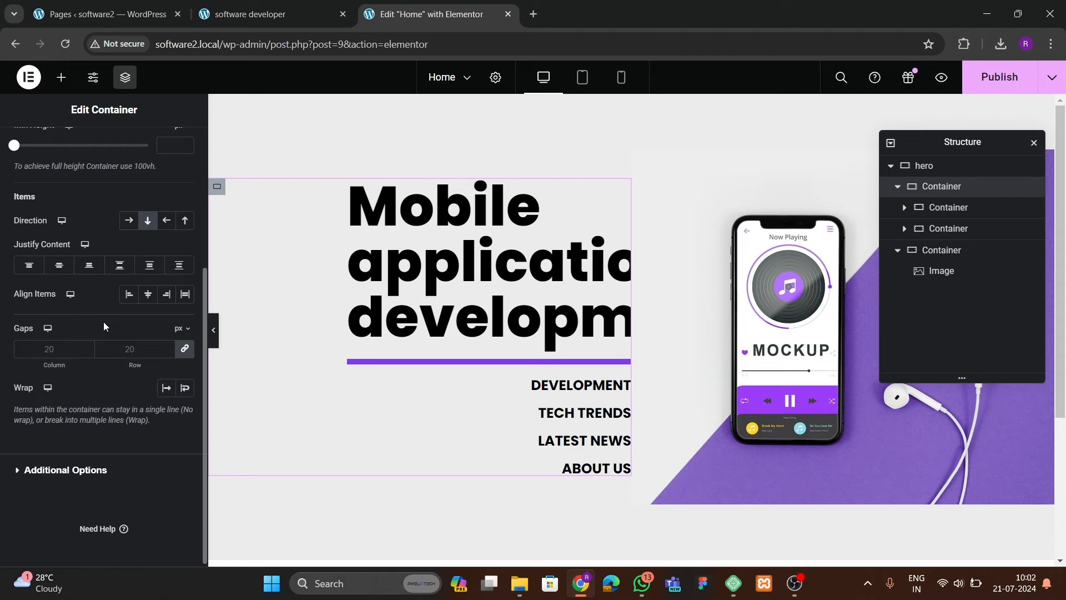
pyautogui.click(120, 265)
pyautogui.click(213, 329)
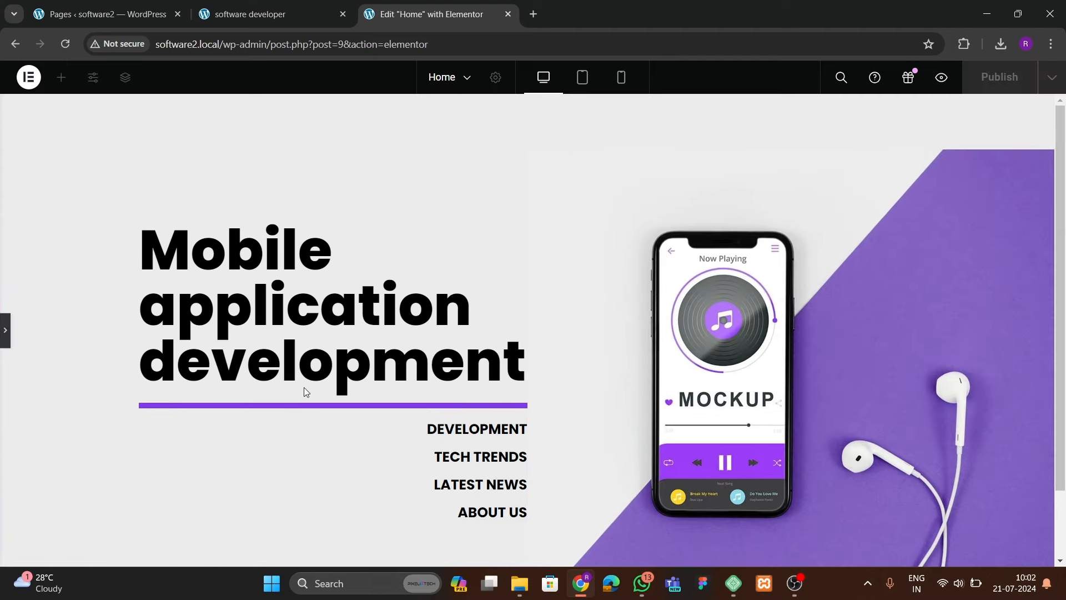
pyautogui.scroll(-2, 347, 416)
pyautogui.scroll(2, 348, 417)
pyautogui.scroll(-2, 348, 417)
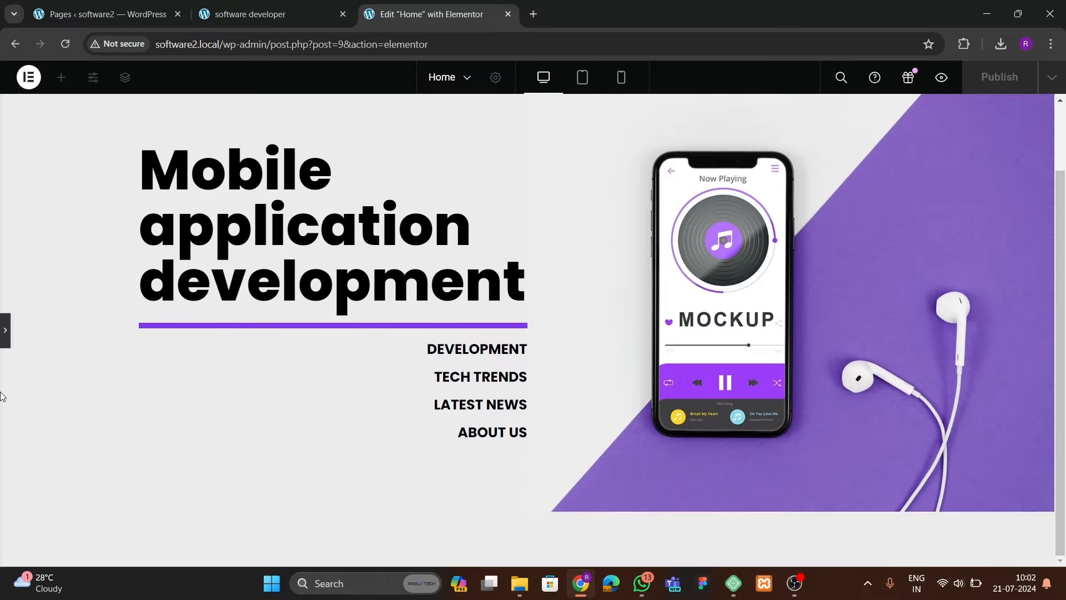
pyautogui.click(5, 330)
# - Set the hero container's Align Items to Start and check the text placement beside the phone image
pyautogui.click(905, 165)
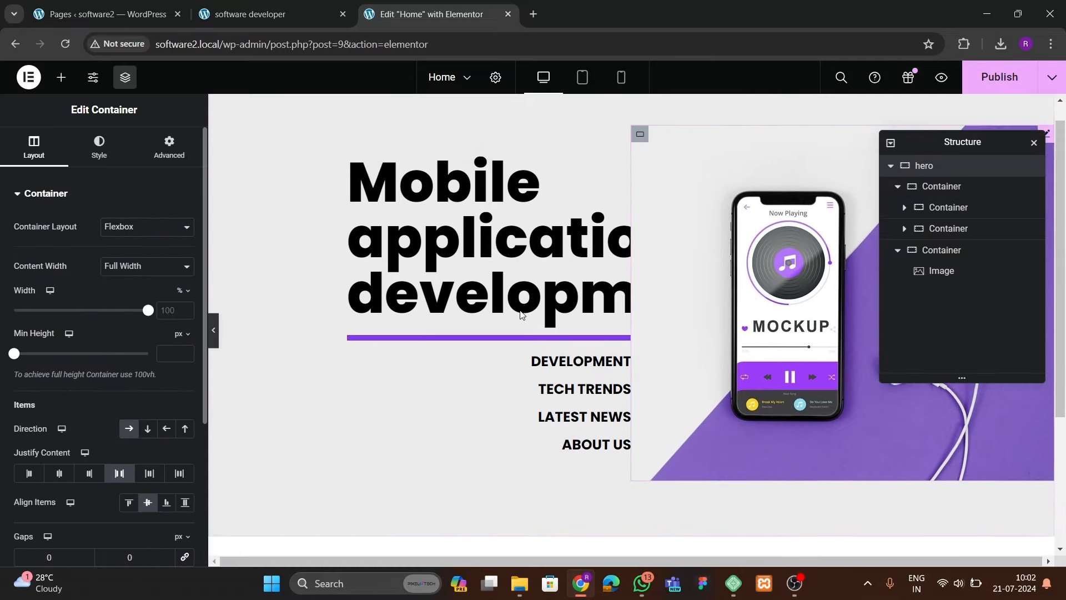
pyautogui.click(128, 502)
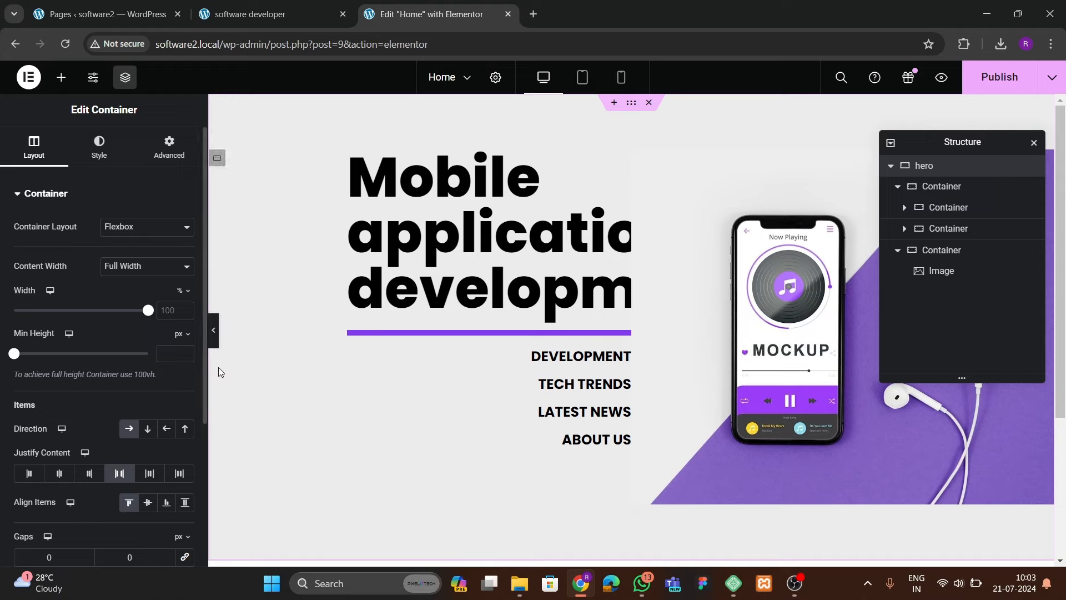
pyautogui.click(213, 330)
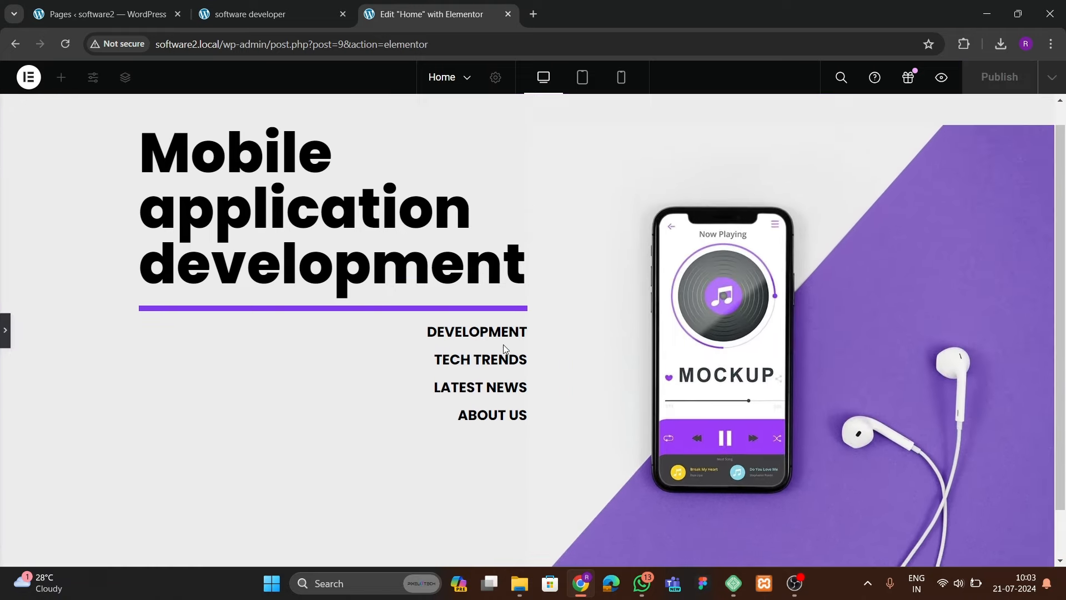
pyautogui.scroll(-2, 54, 382)
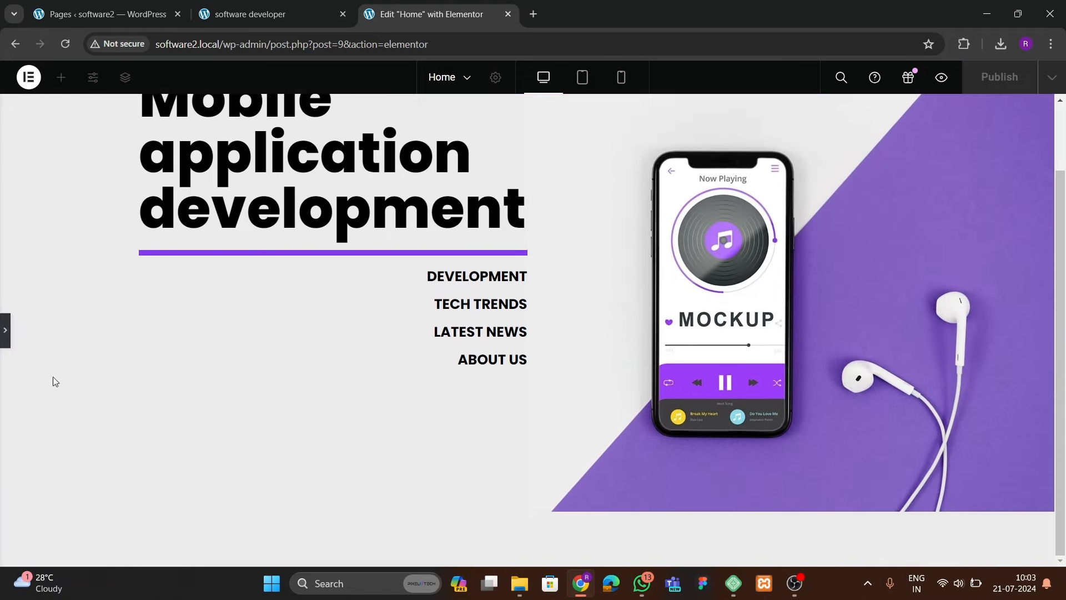
pyautogui.click(5, 341)
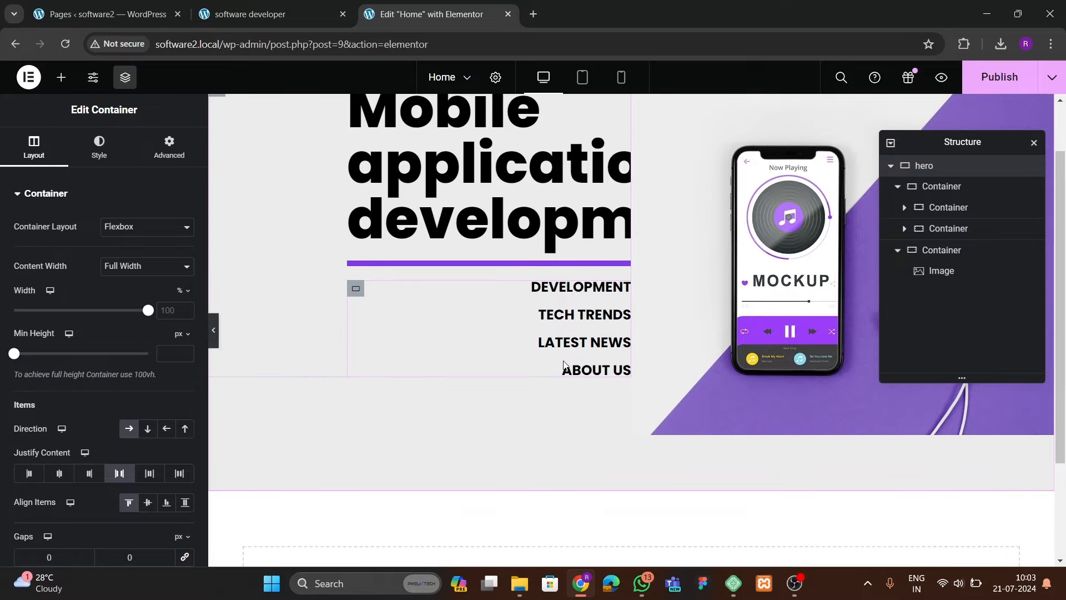
pyautogui.scroll(2, 647, 434)
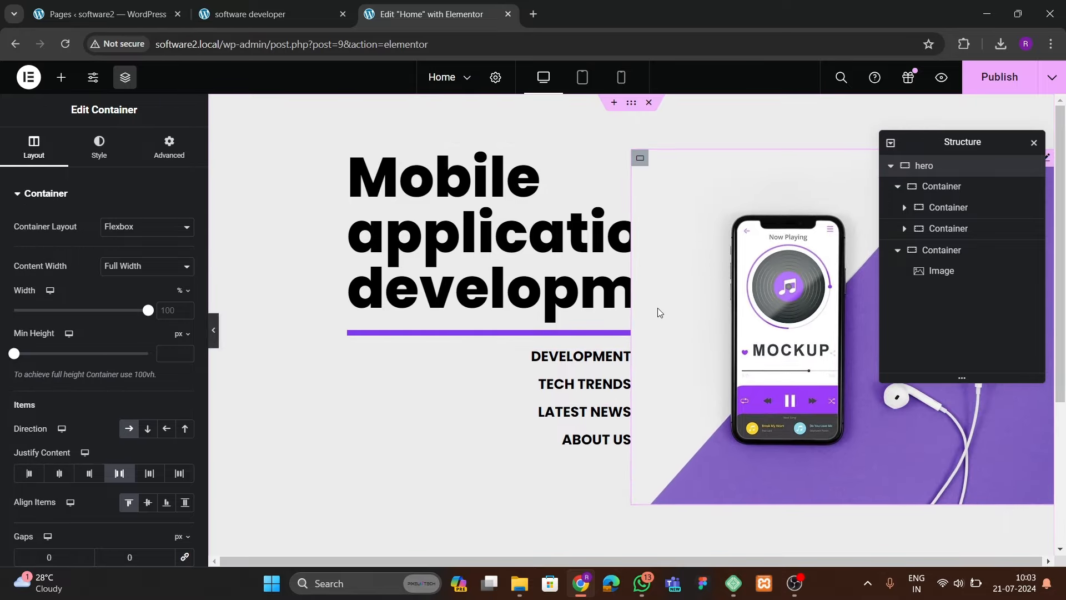
# - Publish the Home page and compare its live hero section with the reference page's hero
pyautogui.click(991, 79)
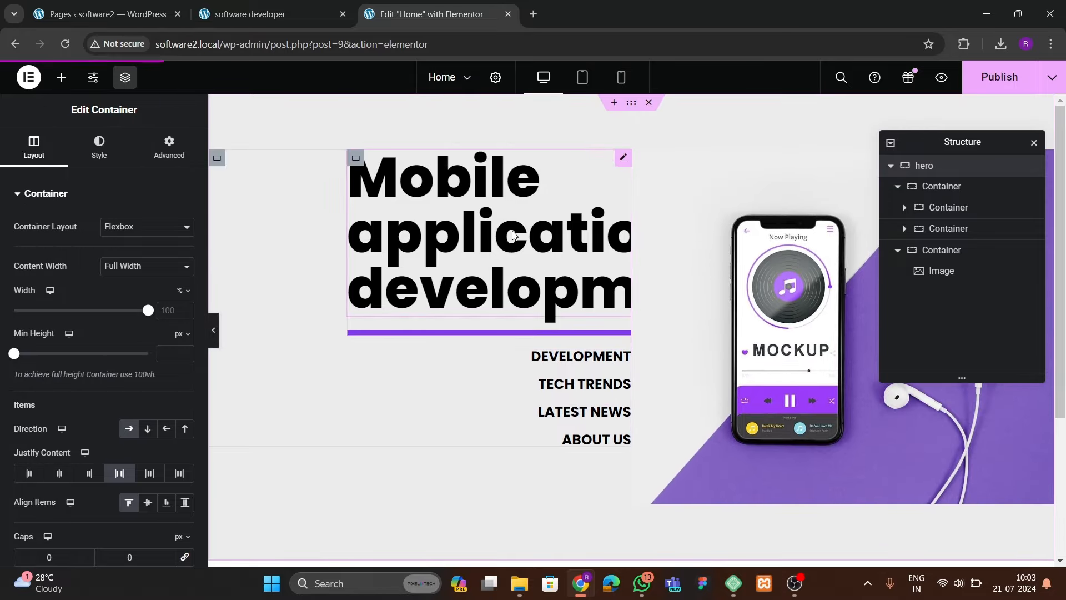
pyautogui.click(1053, 78)
pyautogui.click(981, 183)
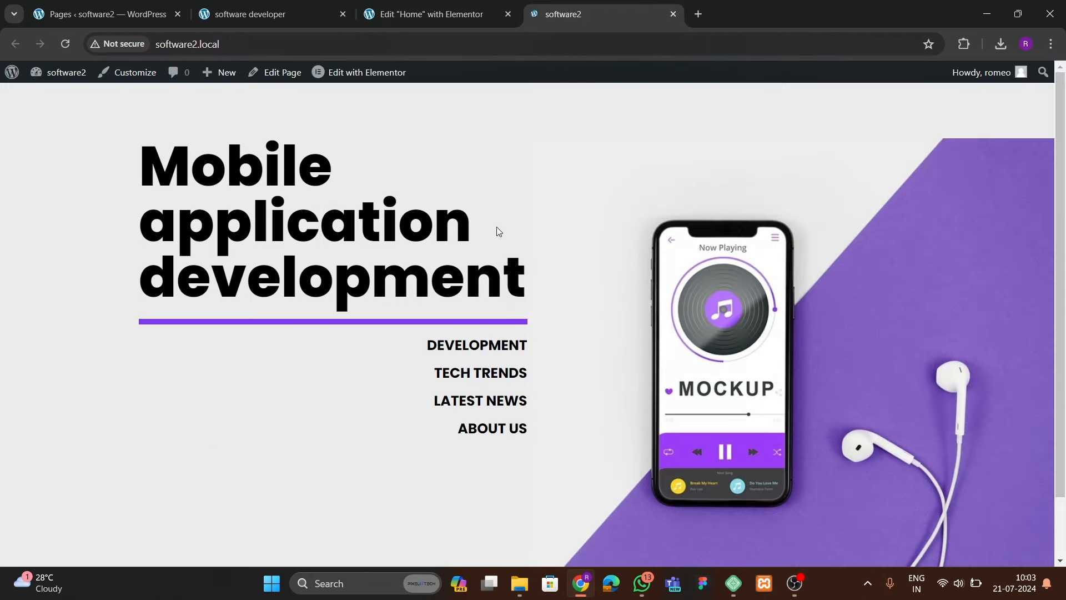
pyautogui.click(250, 16)
pyautogui.scroll(3, 505, 363)
pyautogui.scroll(-3, 521, 355)
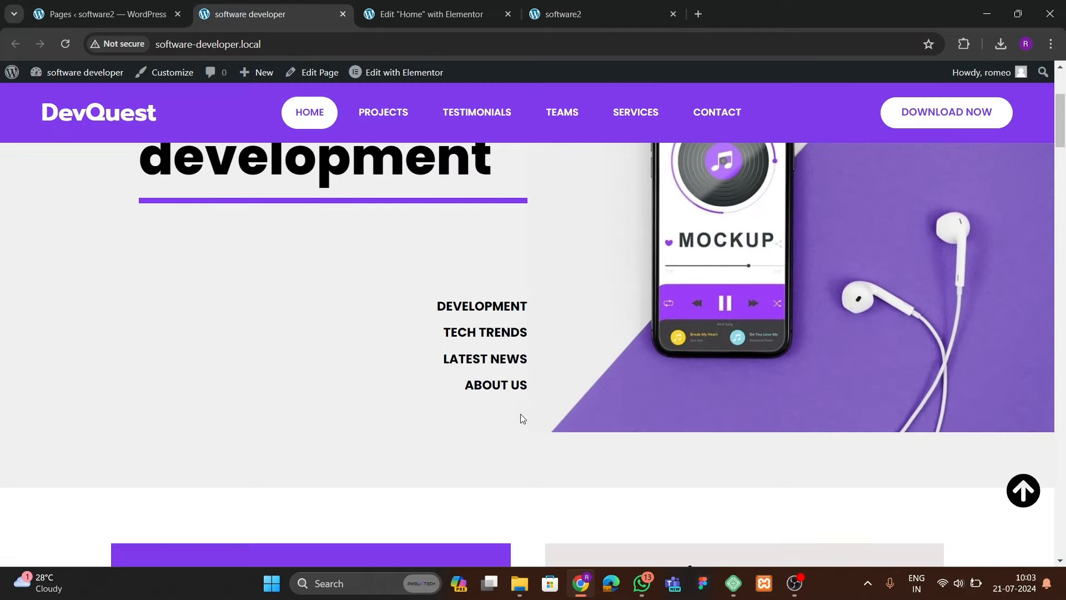
pyautogui.scroll(3, 546, 395)
# - Set the hero container's minimum height to 400 px in the Elementor editor and check the hero at full canvas width
pyautogui.click(434, 11)
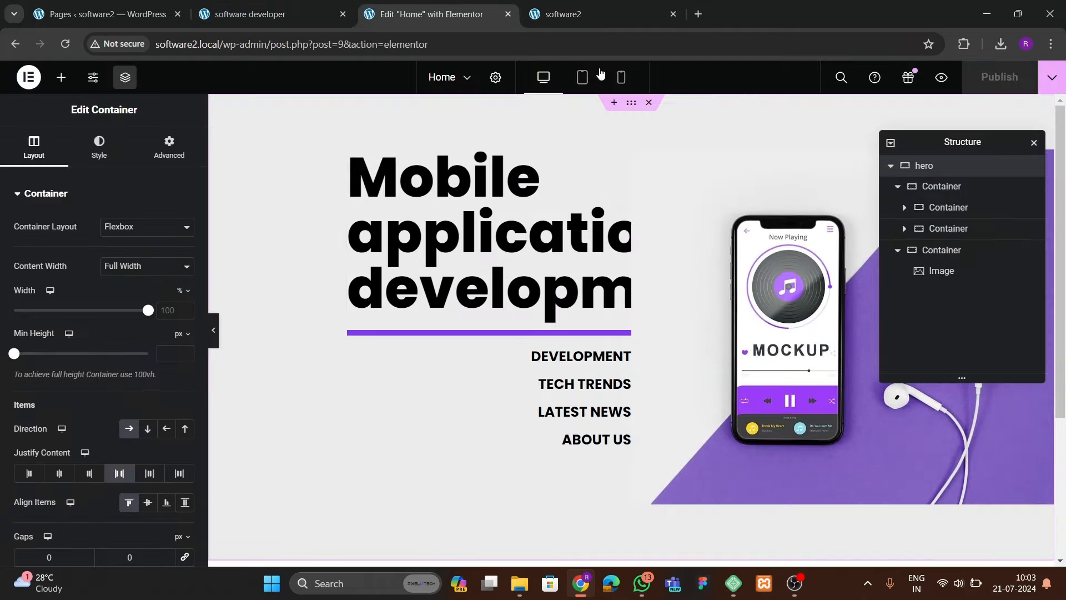
pyautogui.scroll(-1, 61, 332)
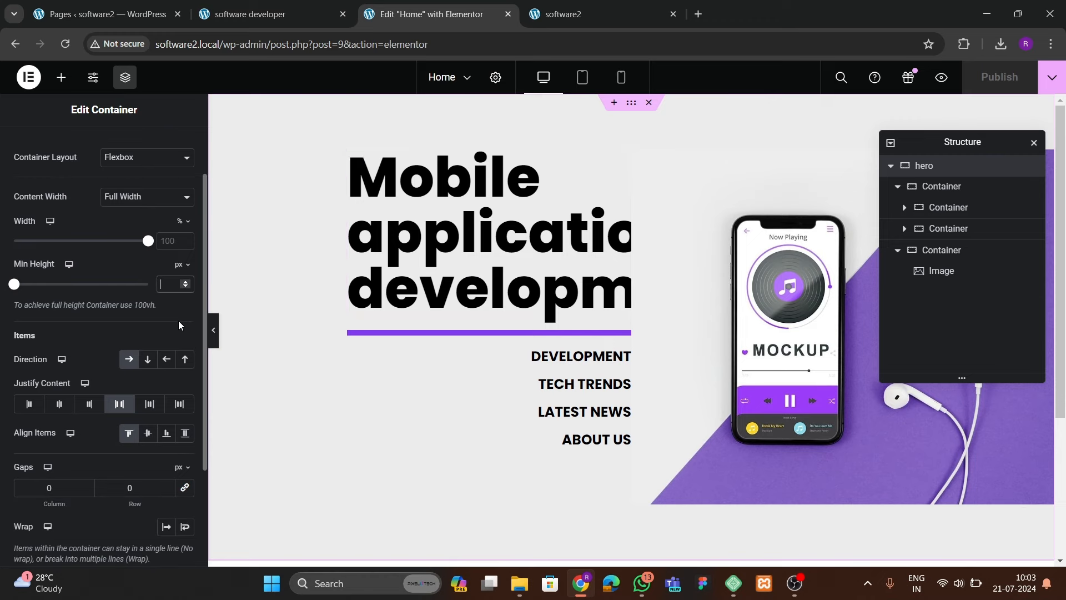
pyautogui.write('400')
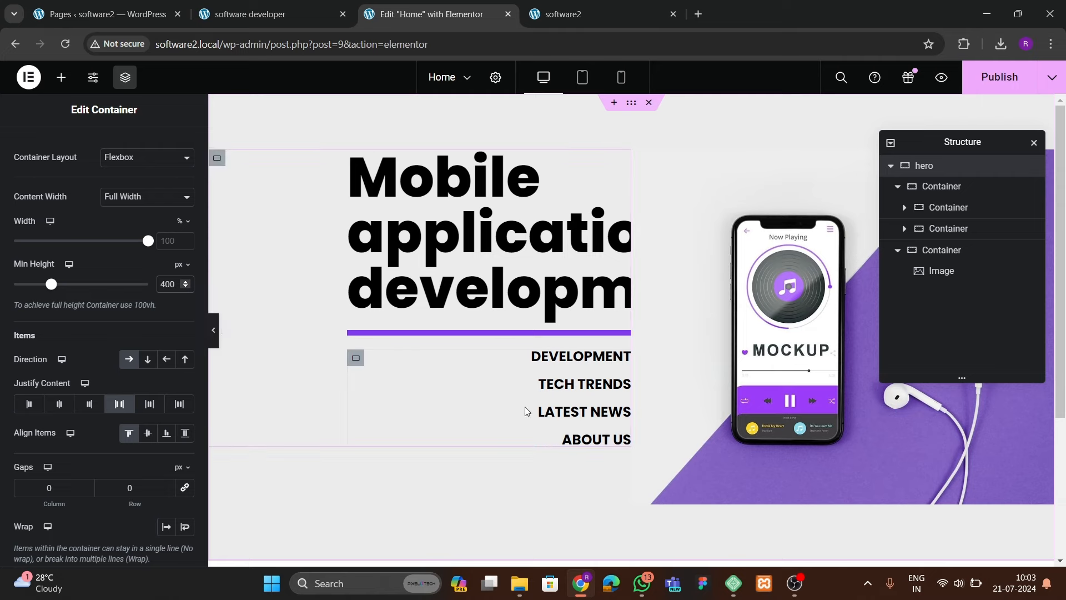
pyautogui.click(902, 186)
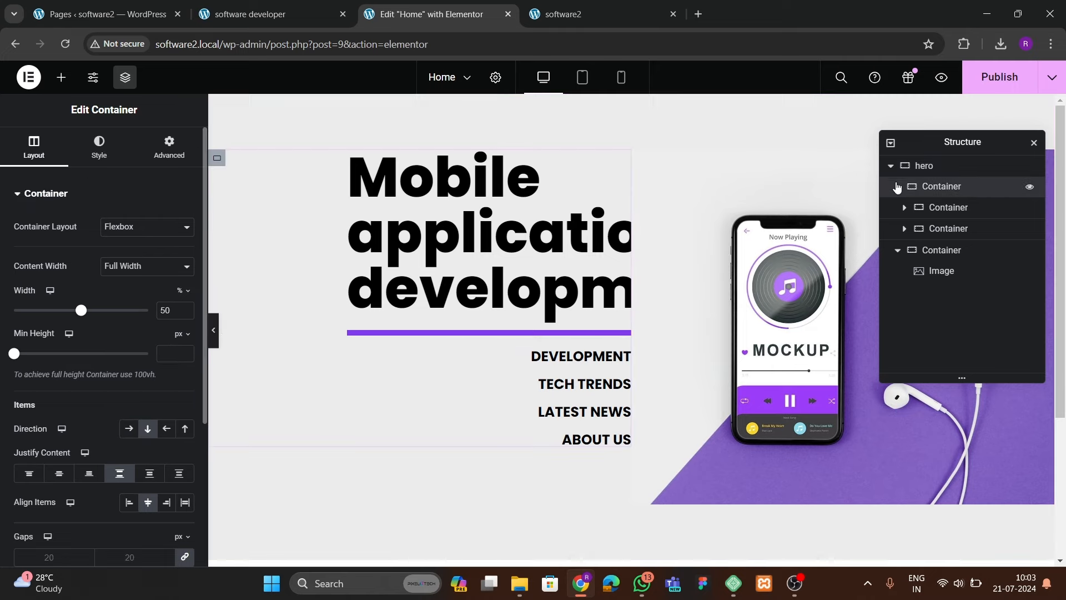
pyautogui.click(898, 173)
pyautogui.click(889, 167)
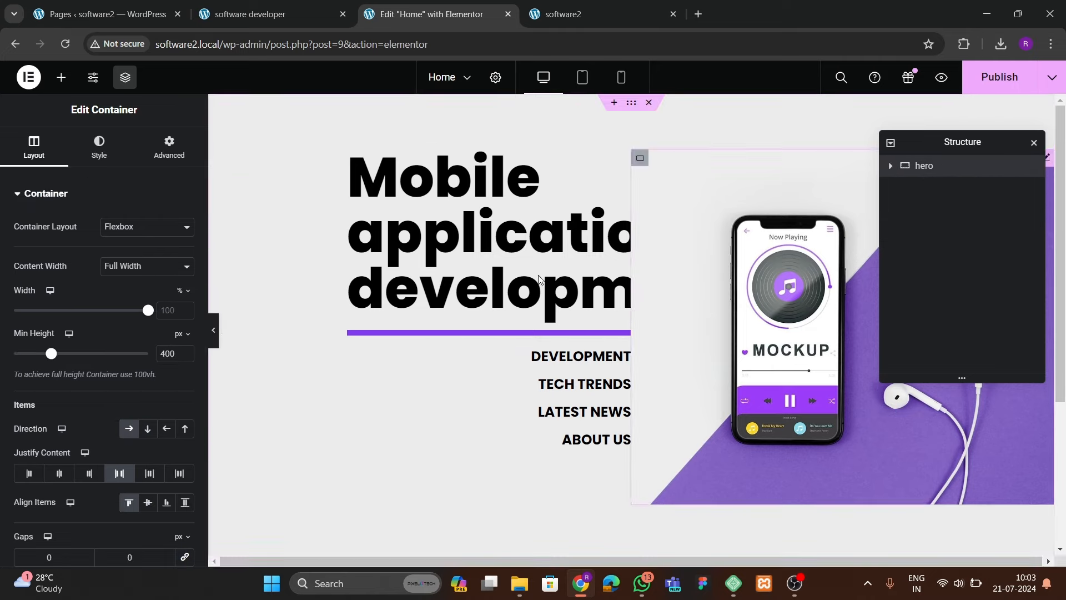
pyautogui.click(217, 333)
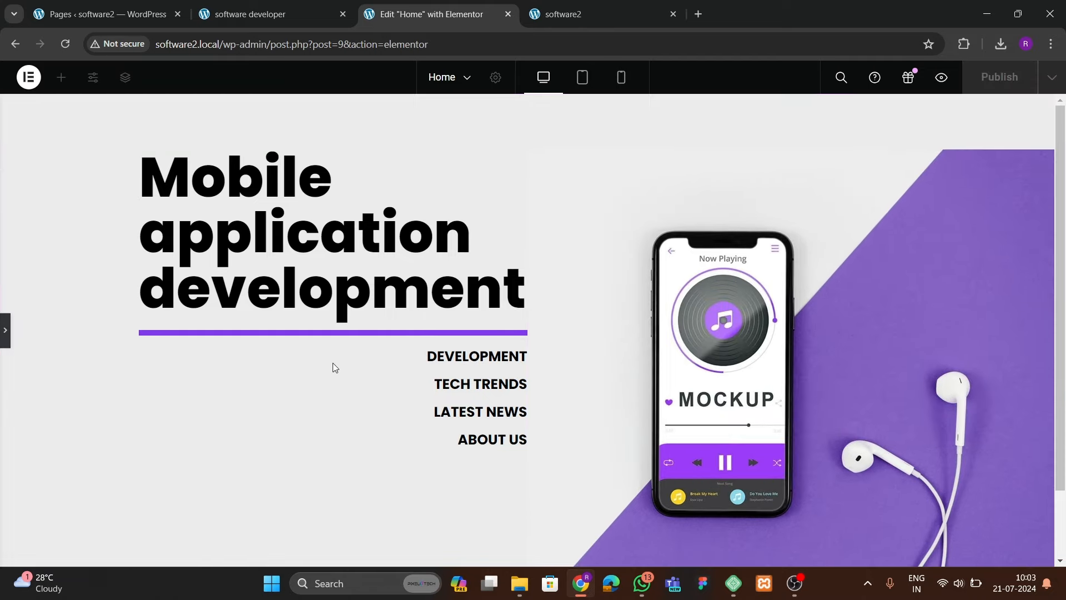
pyautogui.click(5, 333)
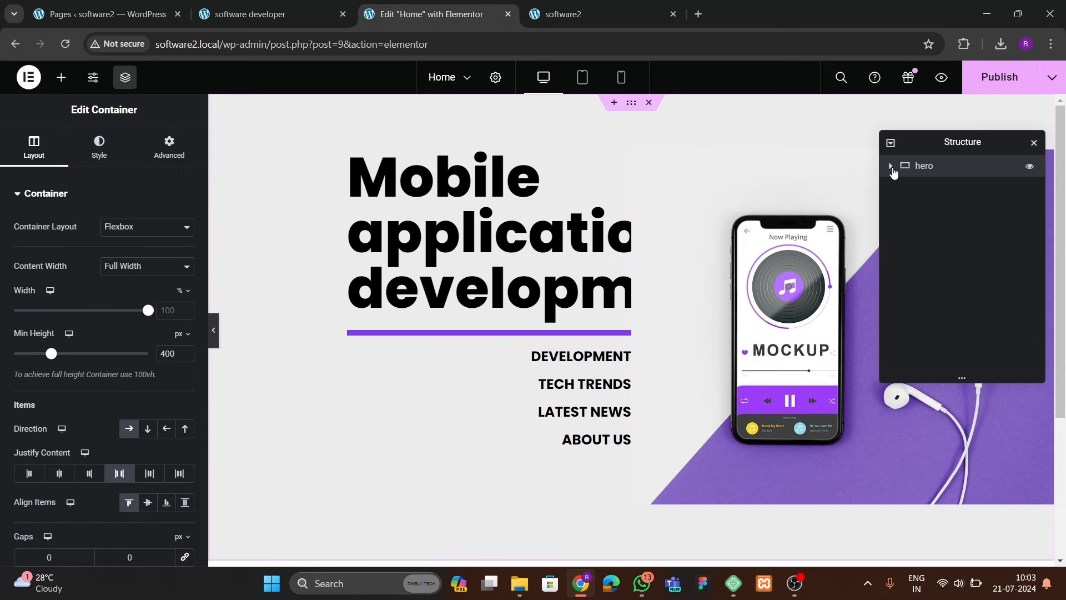
# - Set the column and row gaps of the hero's text column container to 100 px and check the spacing at full canvas width
pyautogui.click(903, 228)
pyautogui.click(897, 186)
pyautogui.click(965, 191)
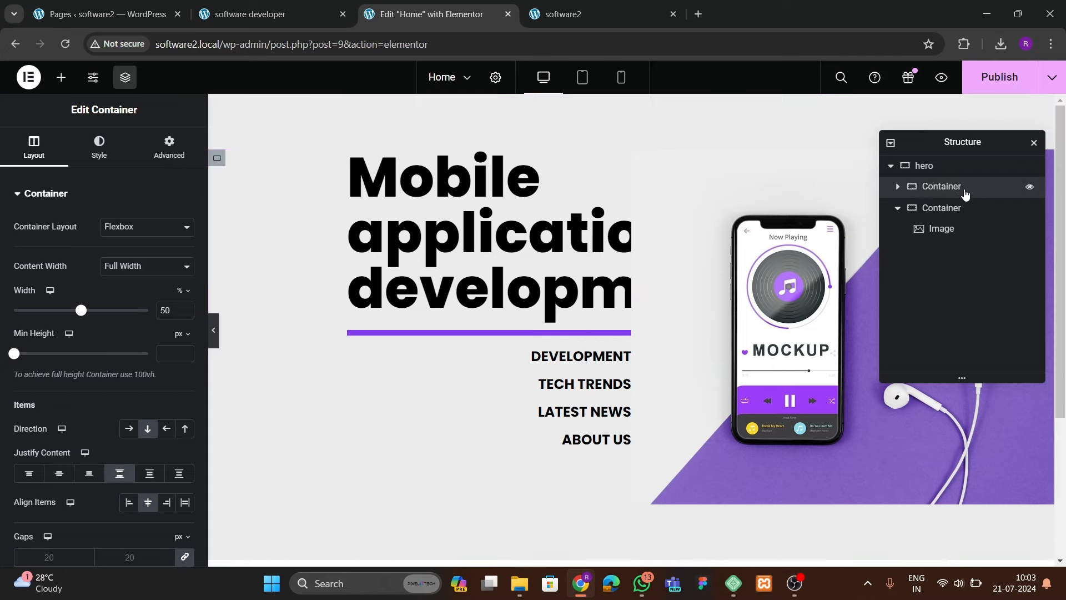
pyautogui.click(898, 187)
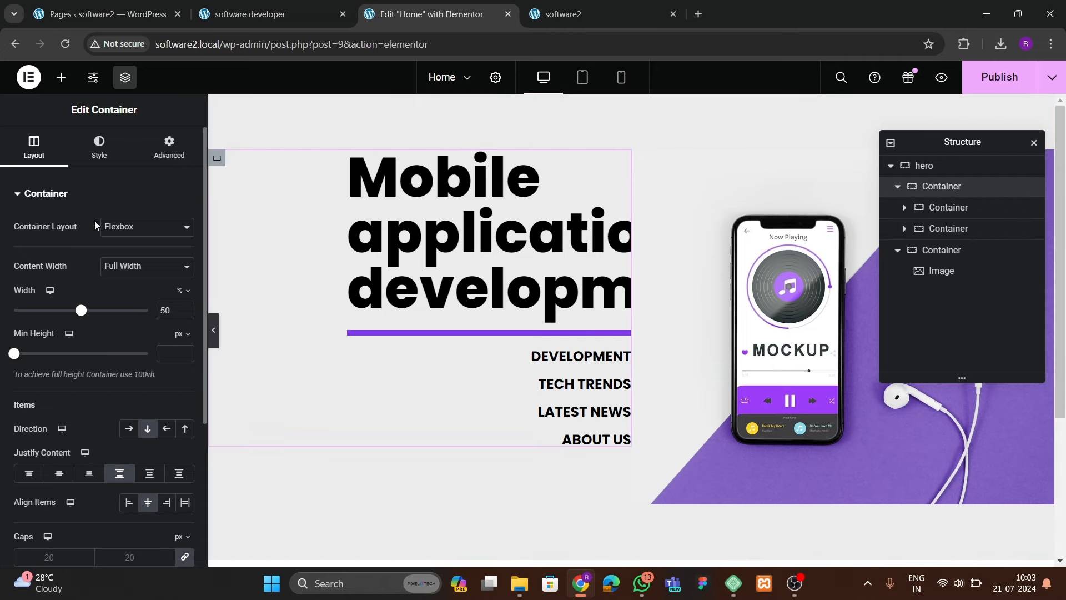
pyautogui.scroll(-1, 89, 367)
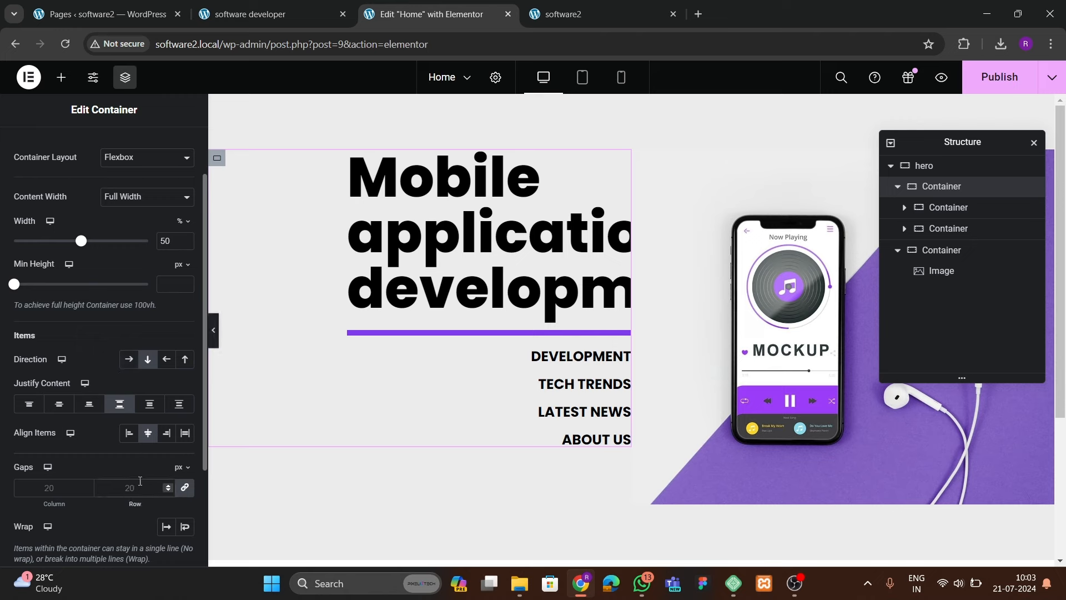
pyautogui.write('100')
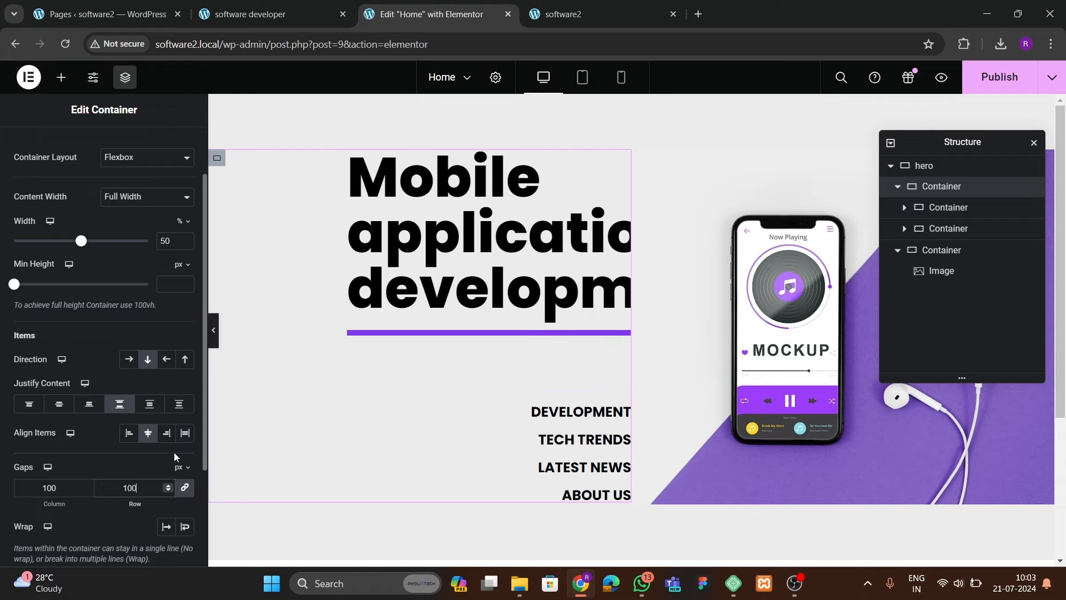
pyautogui.click(213, 337)
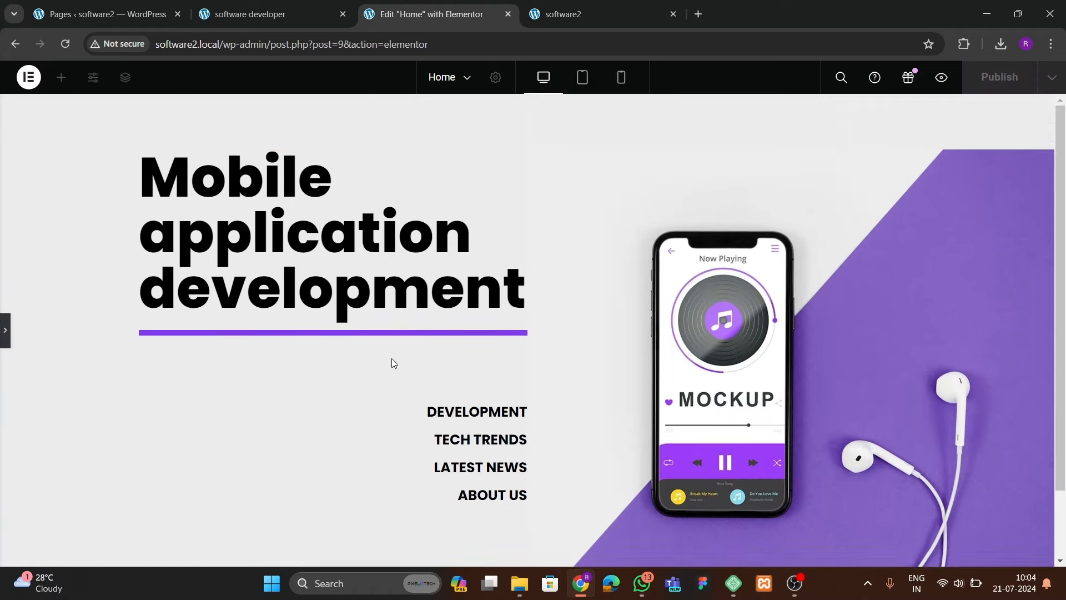
pyautogui.scroll(-1, 393, 362)
pyautogui.click(4, 331)
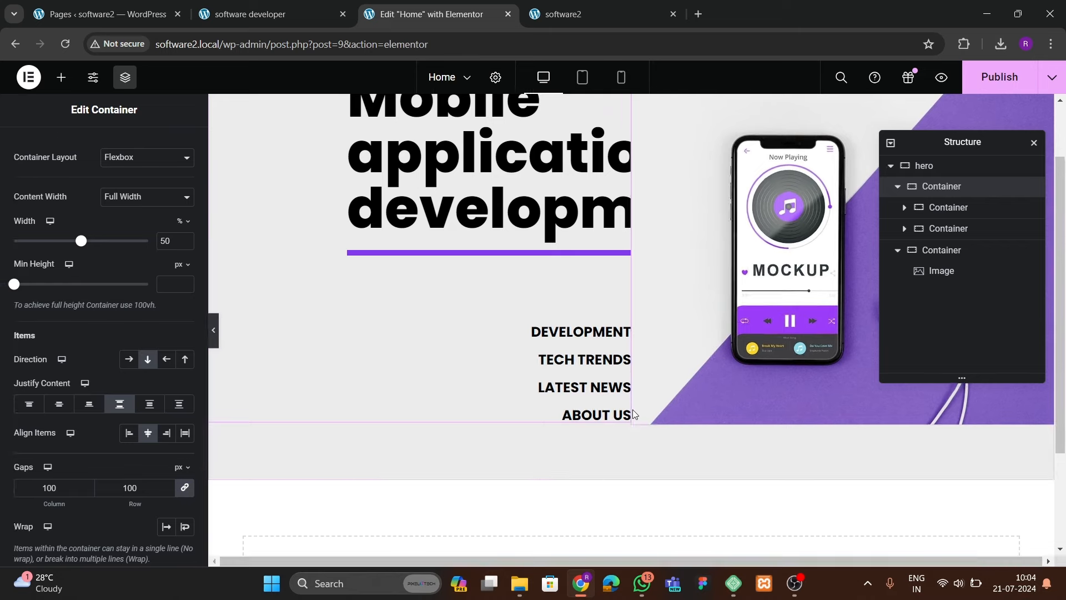
# - Set the column and row gaps of the hero's text column container to 200 px and check the spacing at full canvas width
pyautogui.click(897, 186)
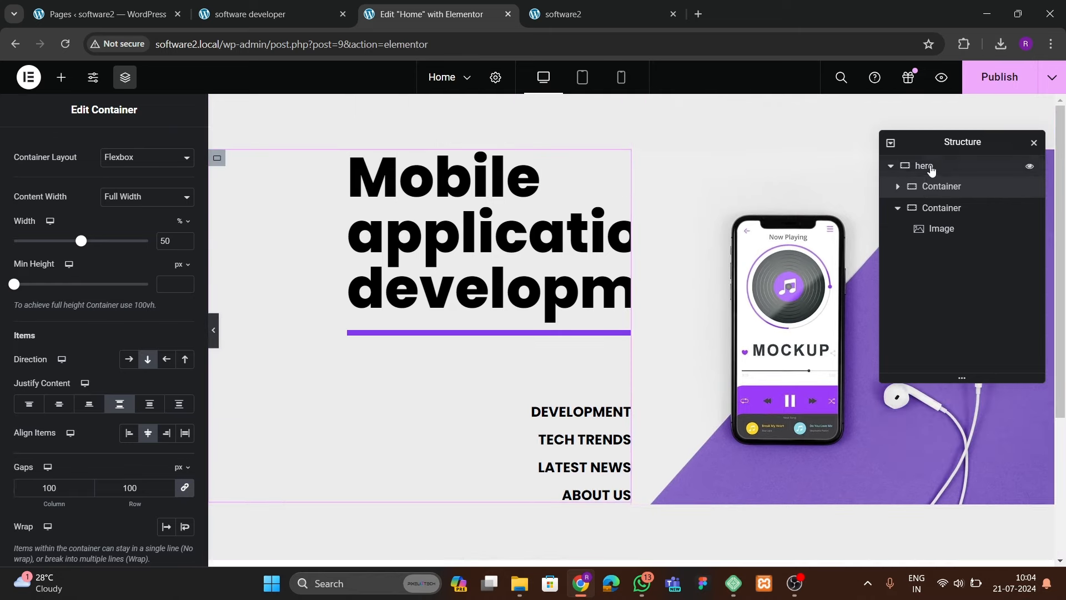
pyautogui.click(922, 166)
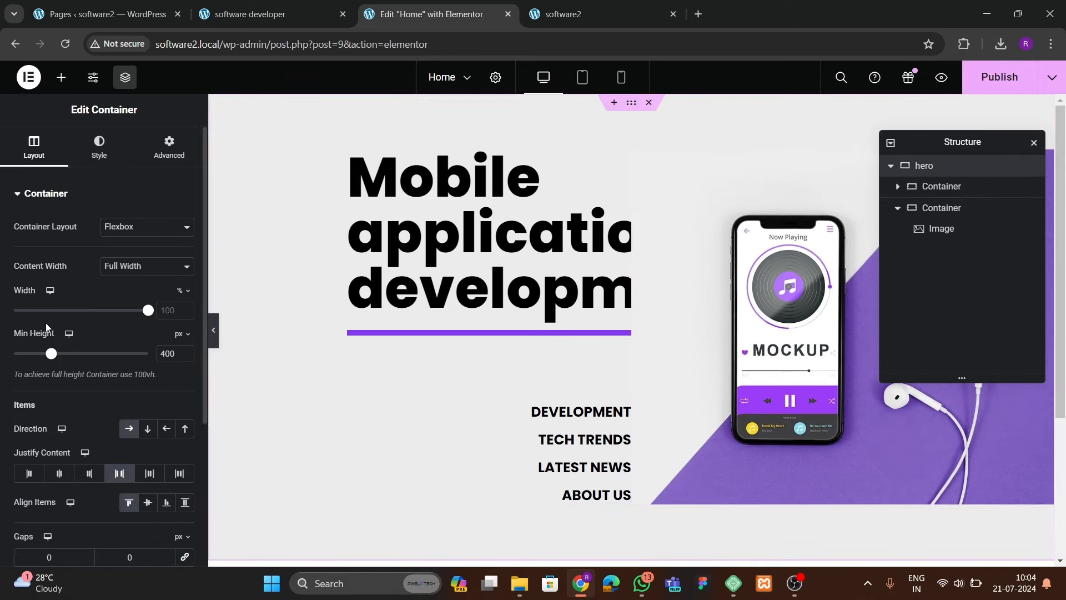
pyautogui.click(897, 209)
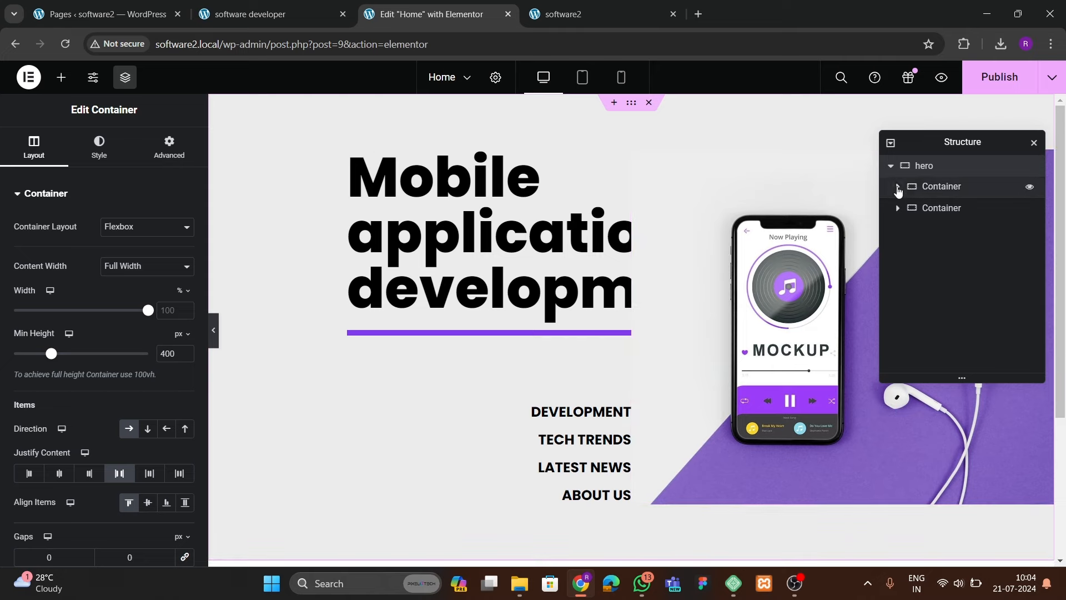
pyautogui.click(940, 208)
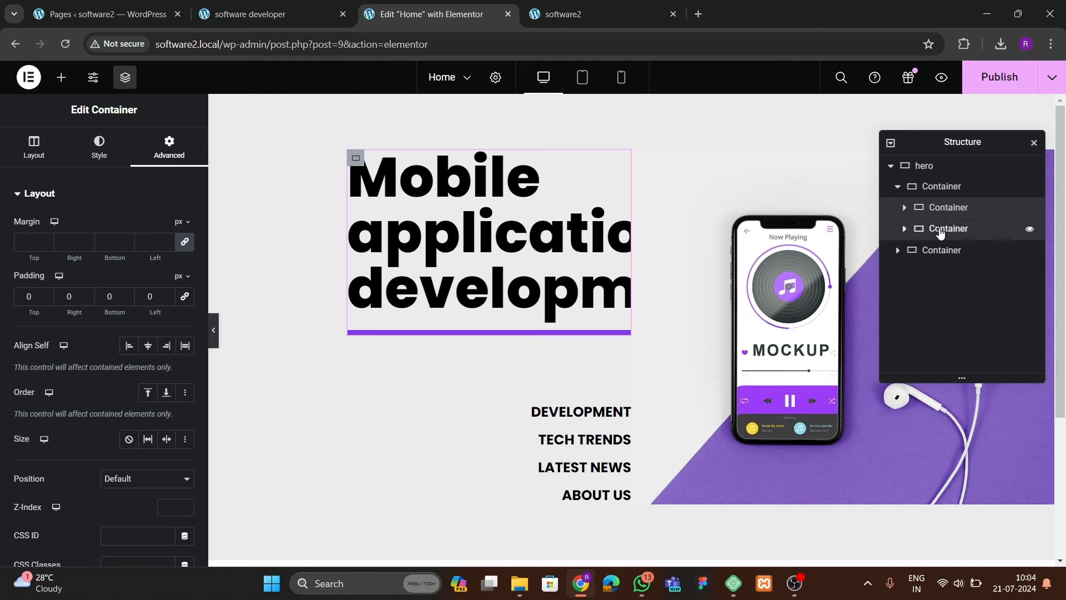
pyautogui.click(940, 231)
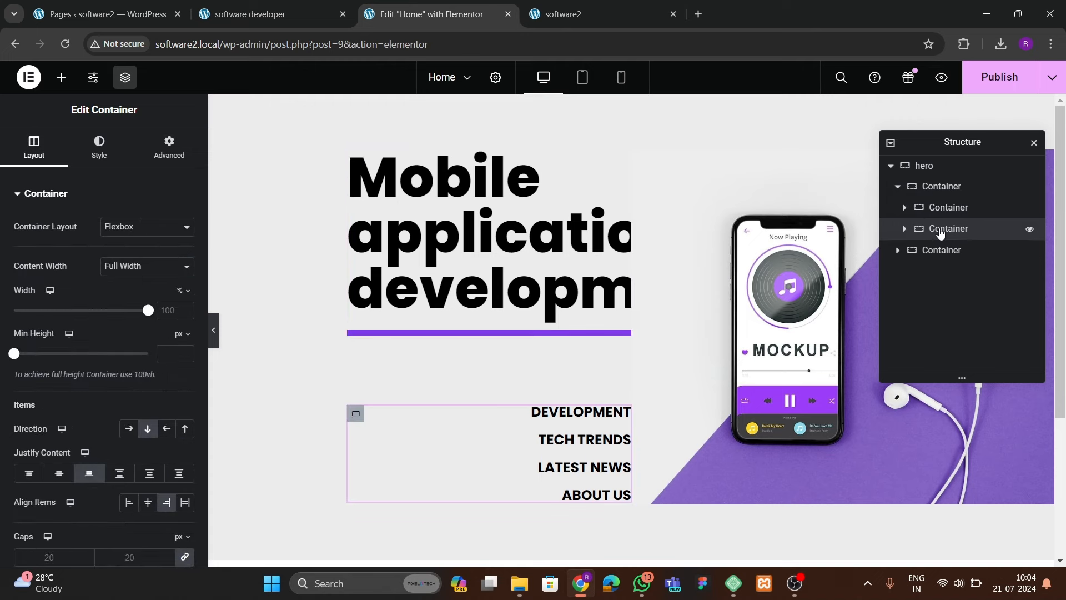
pyautogui.click(942, 187)
pyautogui.scroll(-3, 100, 333)
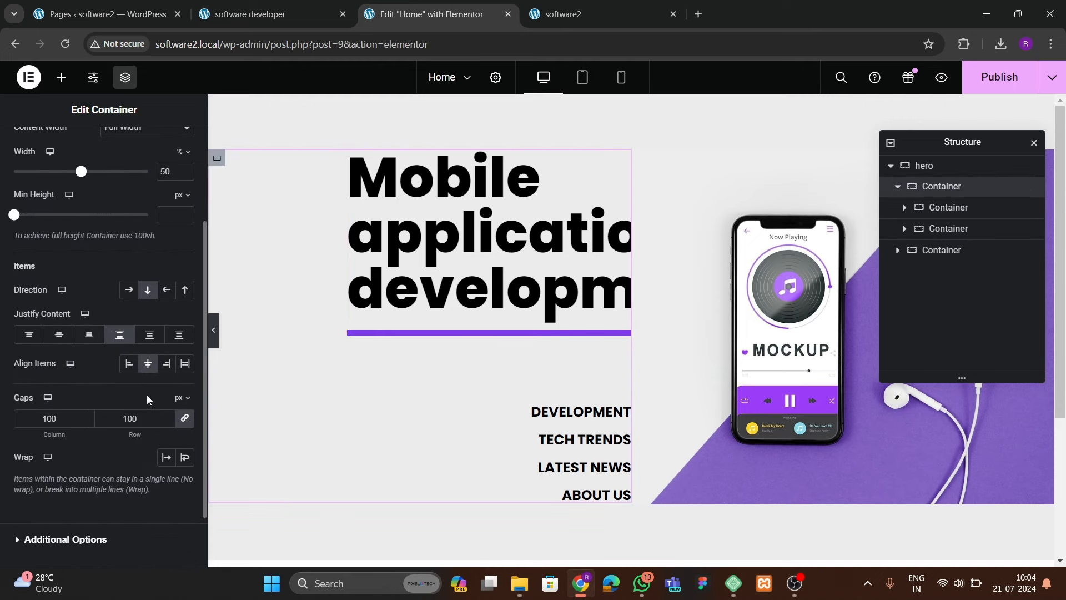
pyautogui.write('200')
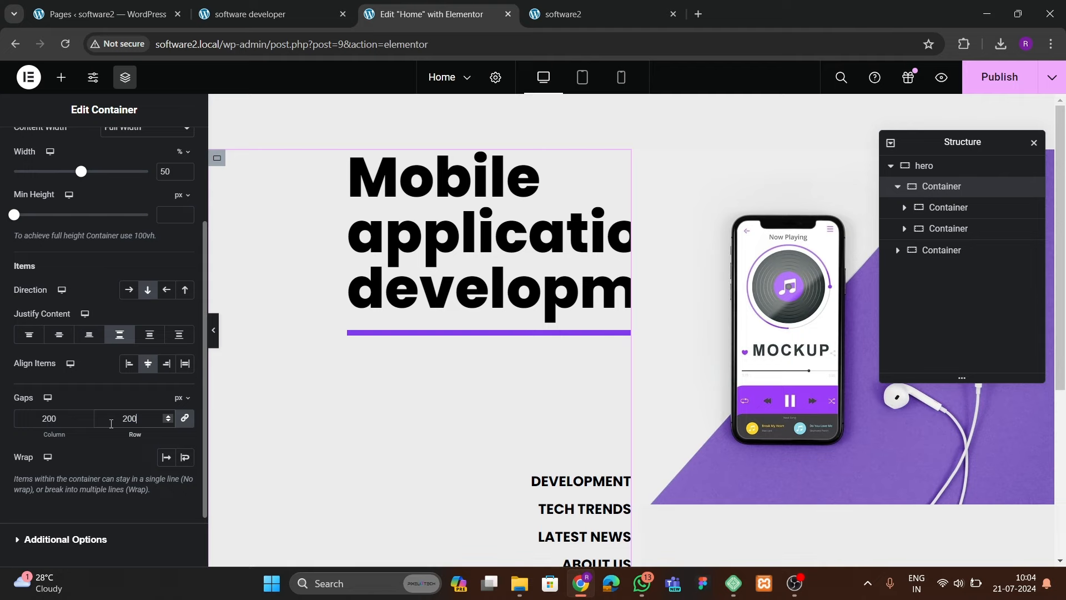
pyautogui.click(216, 340)
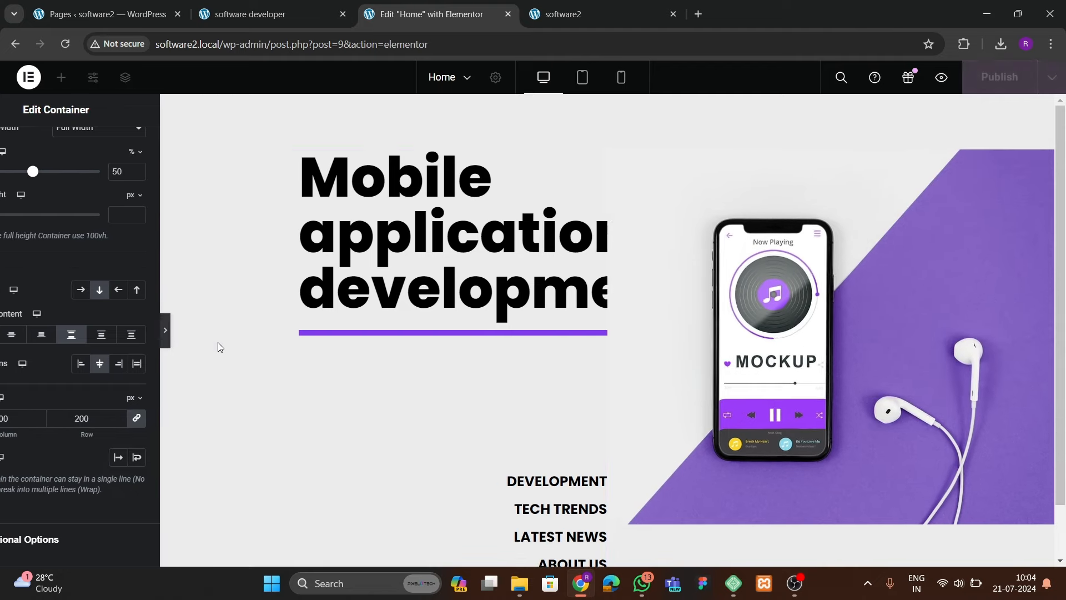
pyautogui.scroll(-2, 391, 318)
pyautogui.scroll(2, 405, 338)
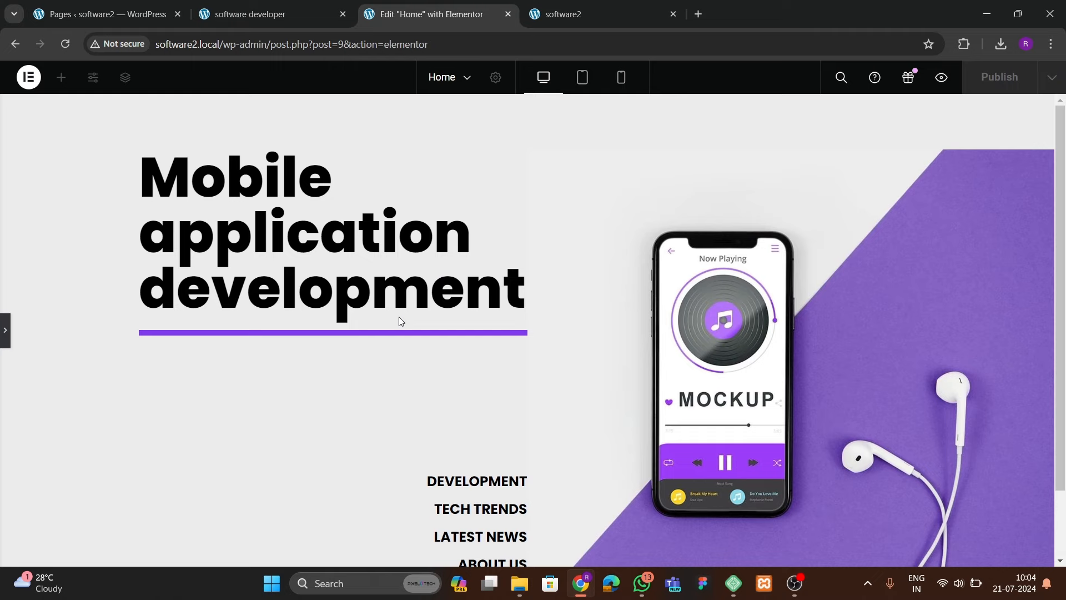
pyautogui.scroll(-1, 399, 317)
pyautogui.scroll(1, 398, 317)
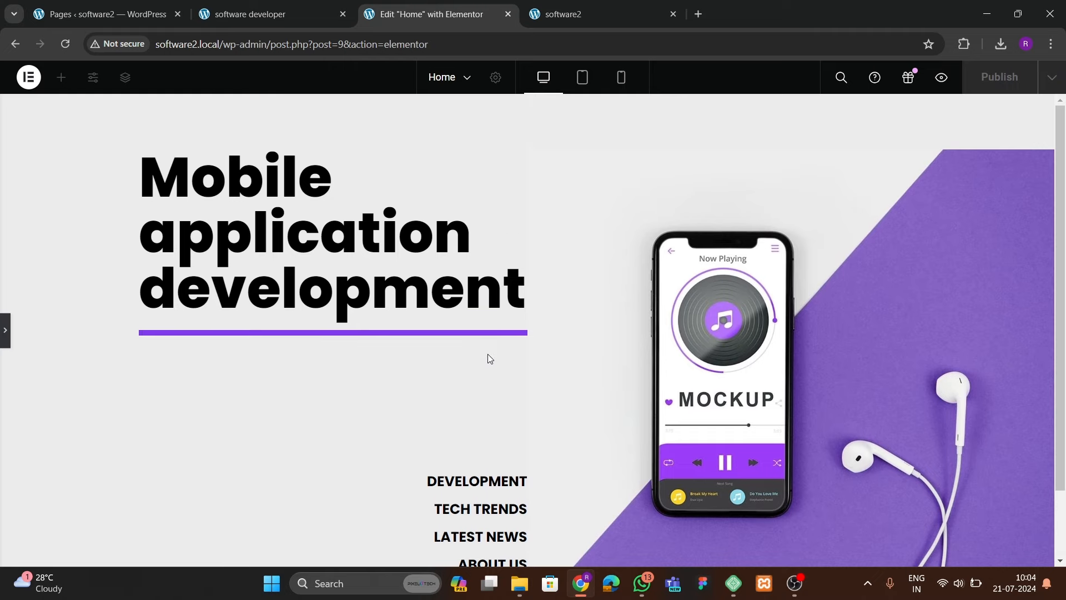
# - Publish the Home page, reload the live software2 page, and compare its hero spacing with the reference page's hero
pyautogui.click(4, 333)
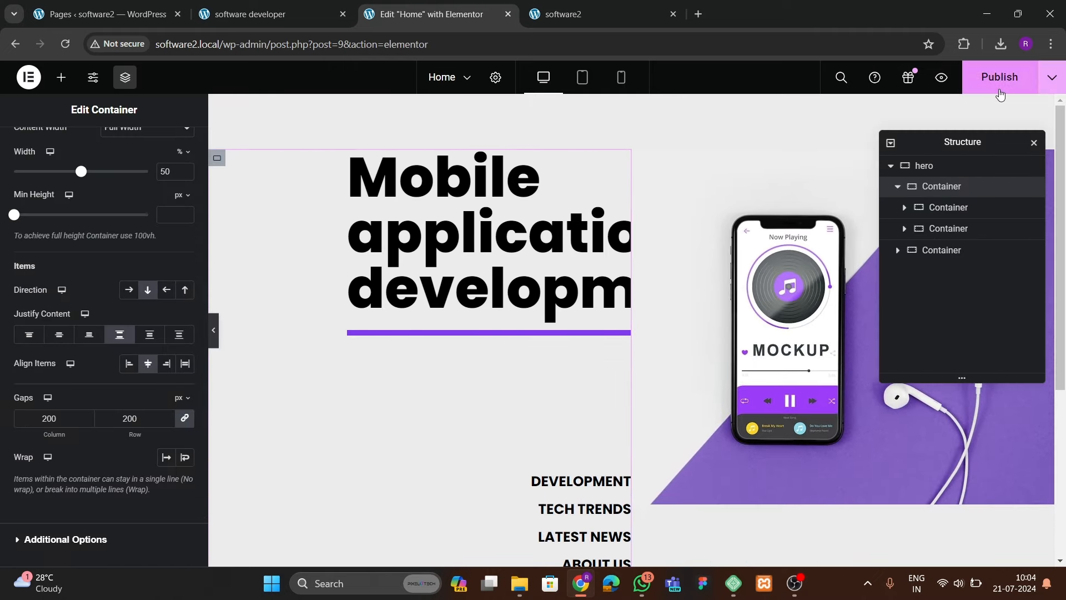
pyautogui.click(1000, 78)
pyautogui.click(544, 15)
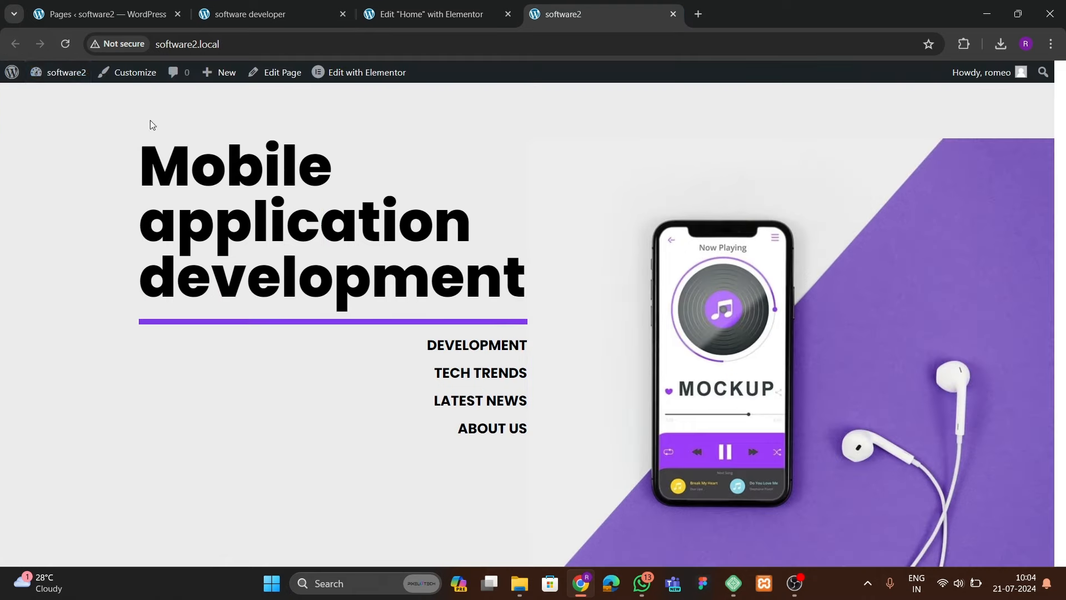
pyautogui.click(64, 44)
pyautogui.scroll(-1, 421, 326)
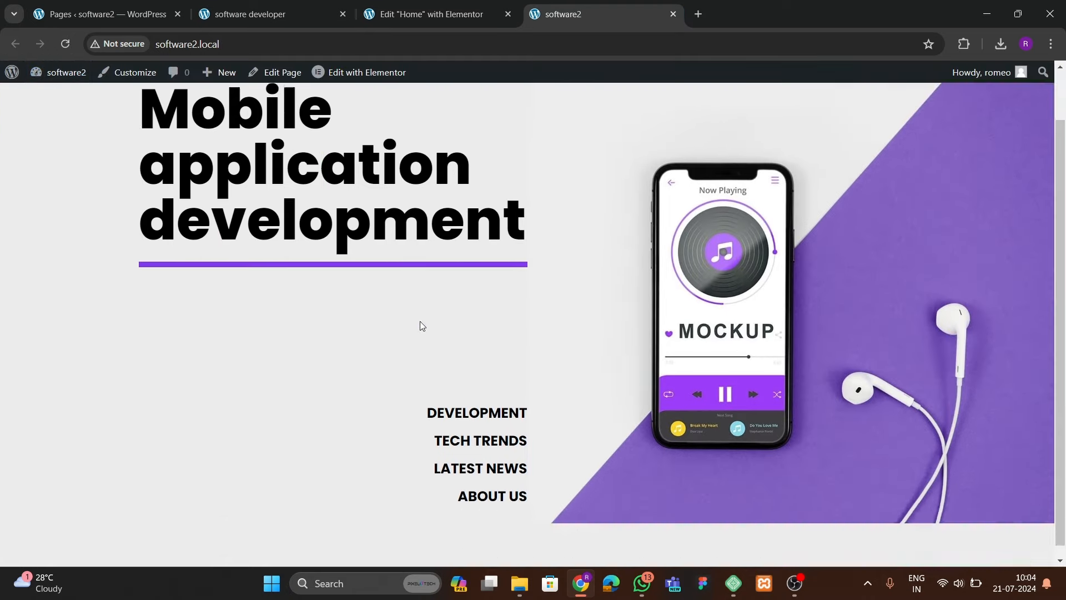
pyautogui.scroll(1, 420, 325)
pyautogui.click(288, 22)
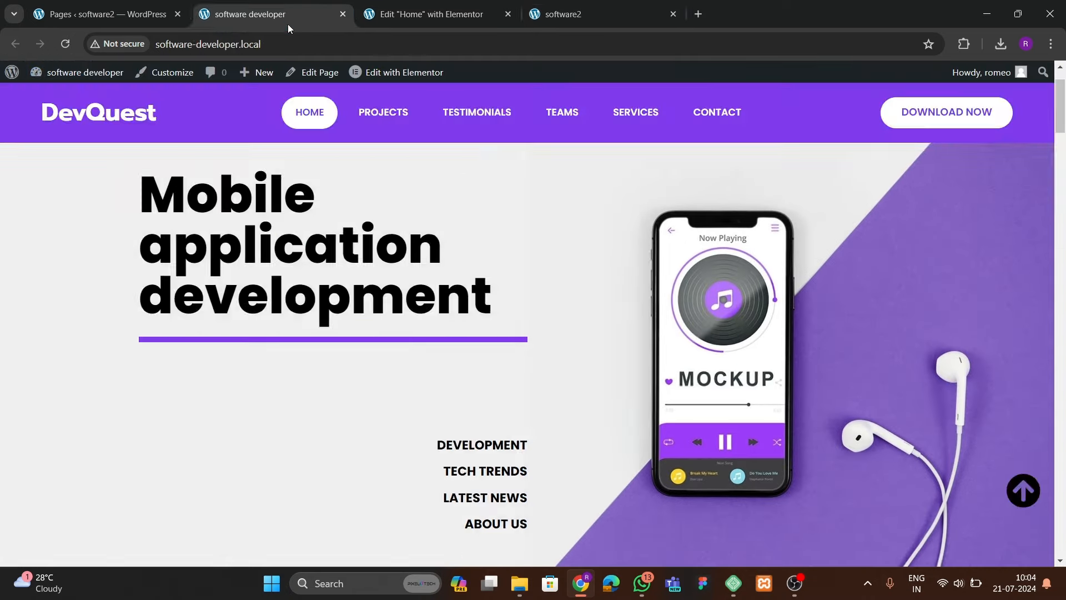
pyautogui.scroll(-5, 443, 333)
pyautogui.scroll(5, 442, 335)
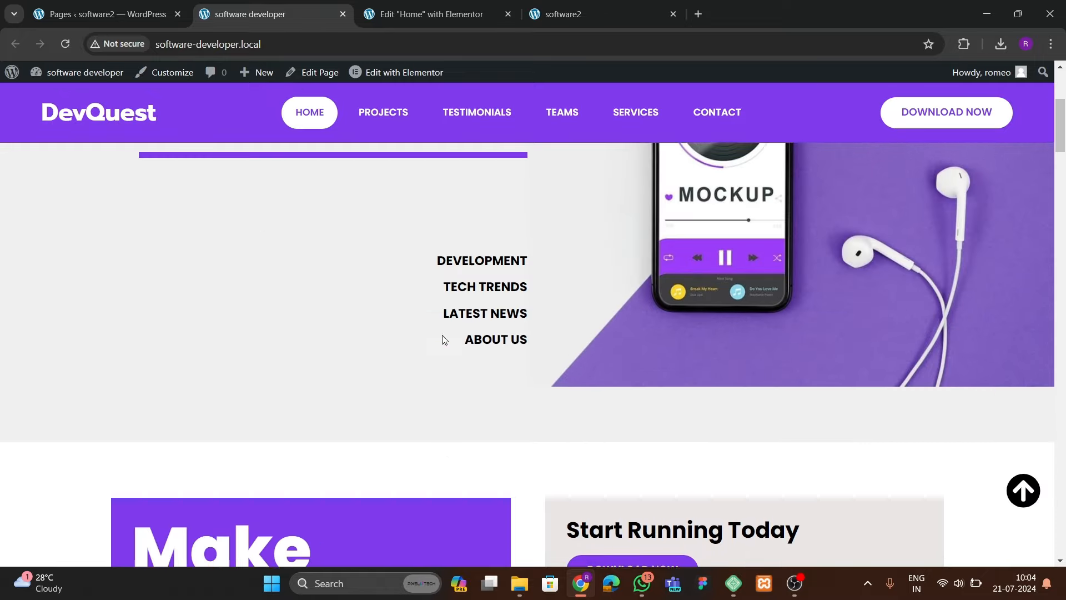
pyautogui.click(599, 14)
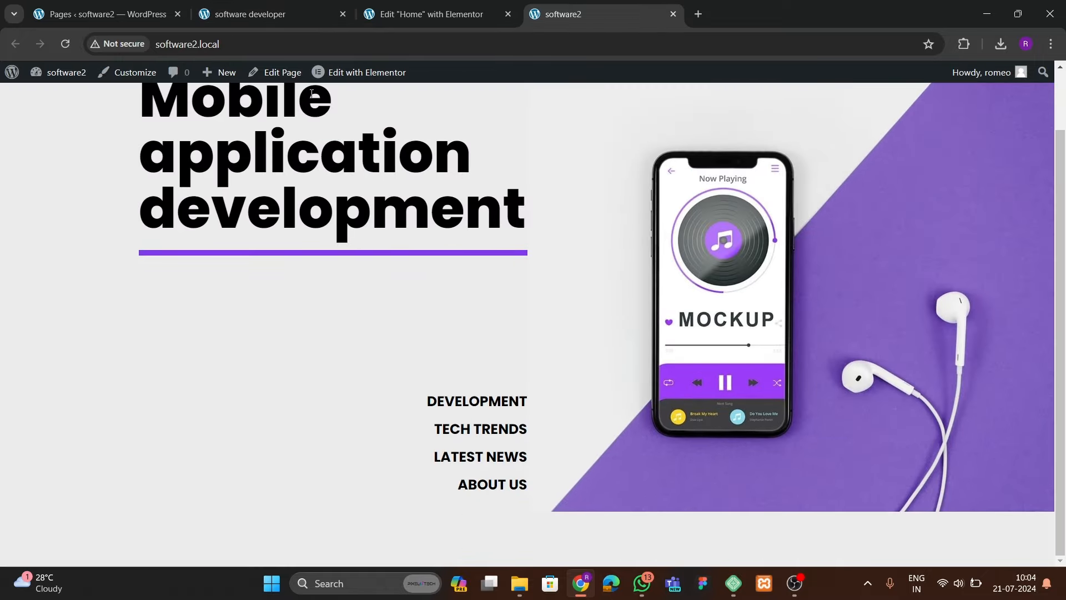
# - Examine the layout of the reference page's "Make Things You Love" section and the empty area below the hero in the editor
pyautogui.click(272, 14)
pyautogui.scroll(-9, 423, 333)
pyautogui.scroll(4, 431, 371)
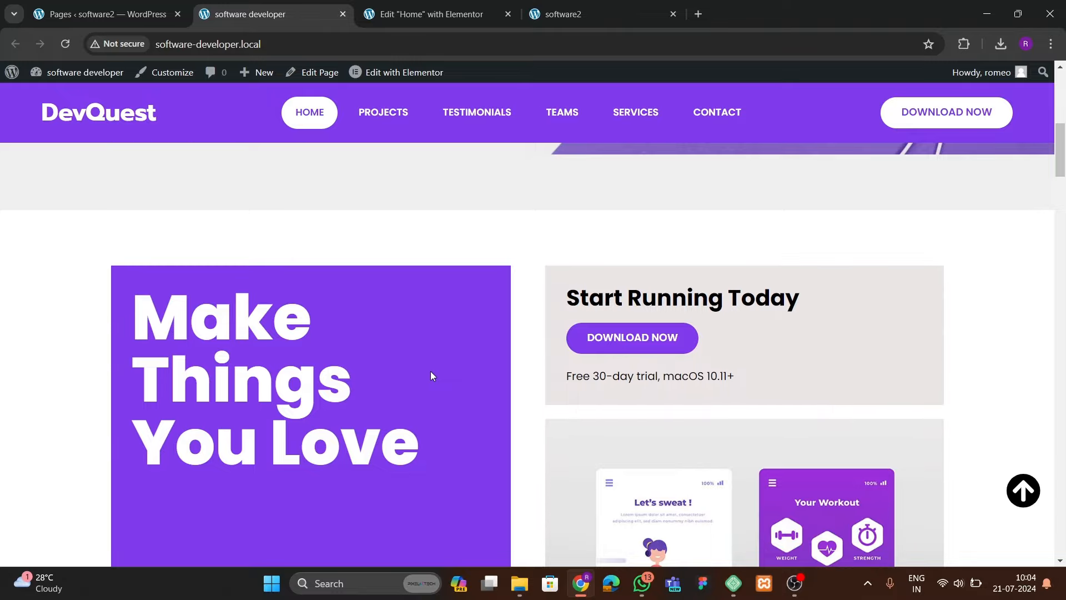
pyautogui.click(434, 7)
pyautogui.scroll(-5, 453, 310)
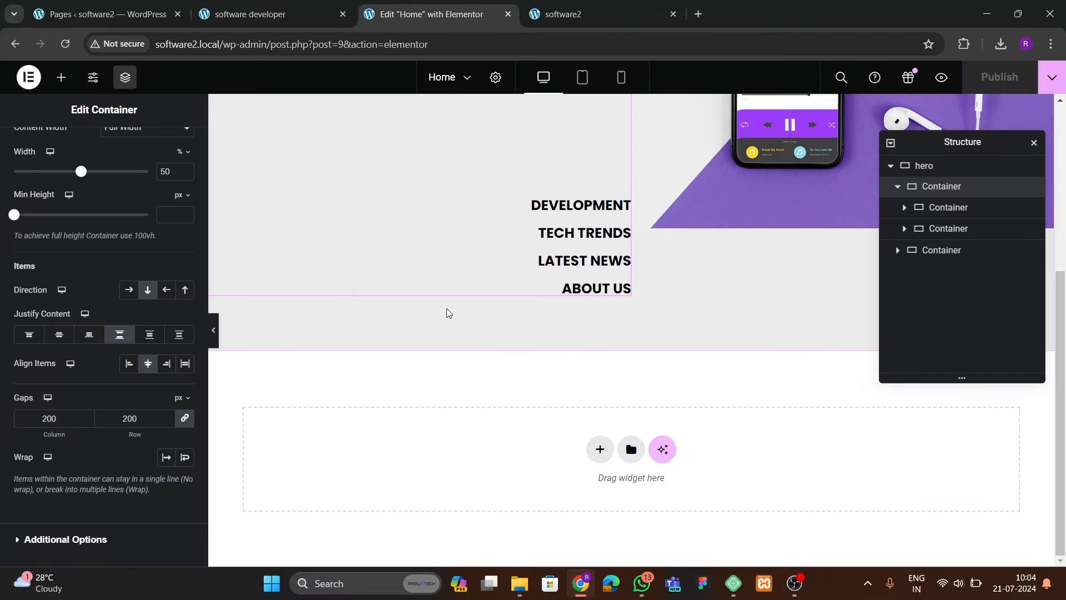
pyautogui.scroll(1, 450, 311)
pyautogui.scroll(-1, 483, 383)
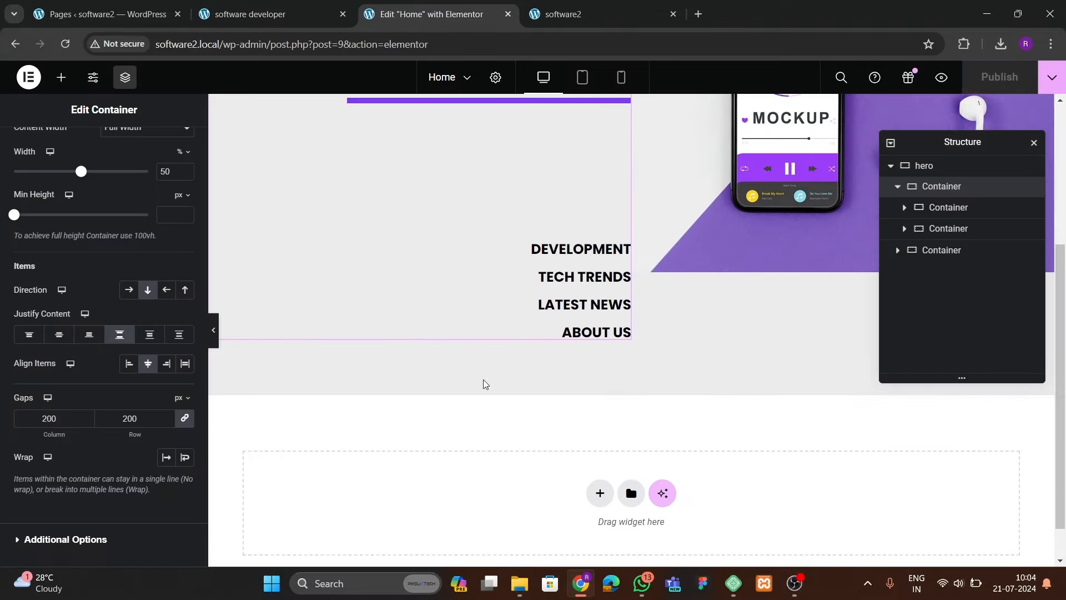
pyautogui.click(309, 22)
pyautogui.scroll(-3, 393, 318)
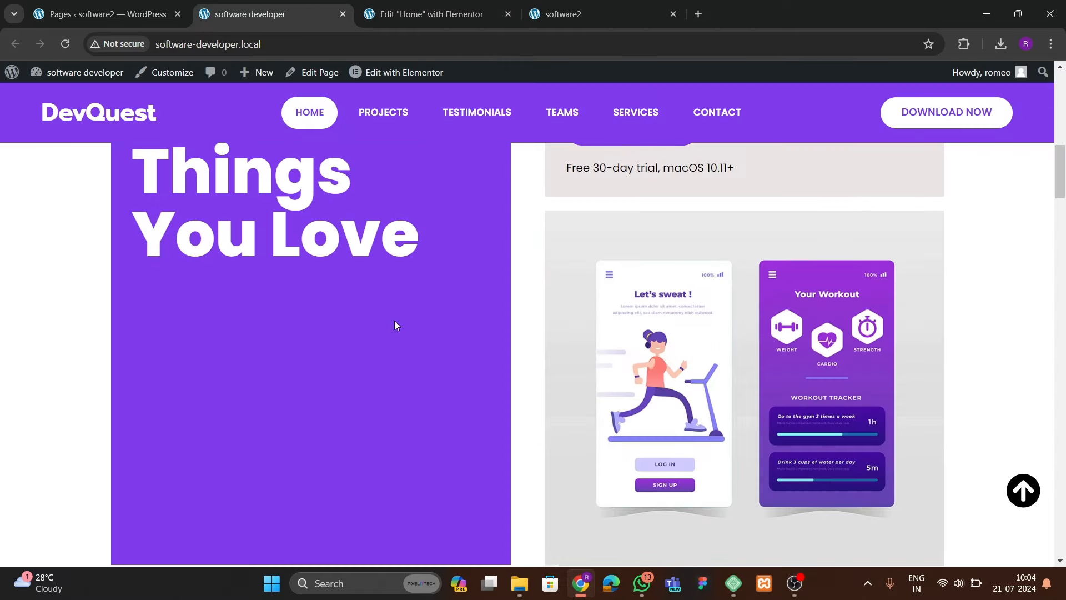
# - Add a flexbox container with two equal columns below the hero section on the Home page
pyautogui.click(458, 15)
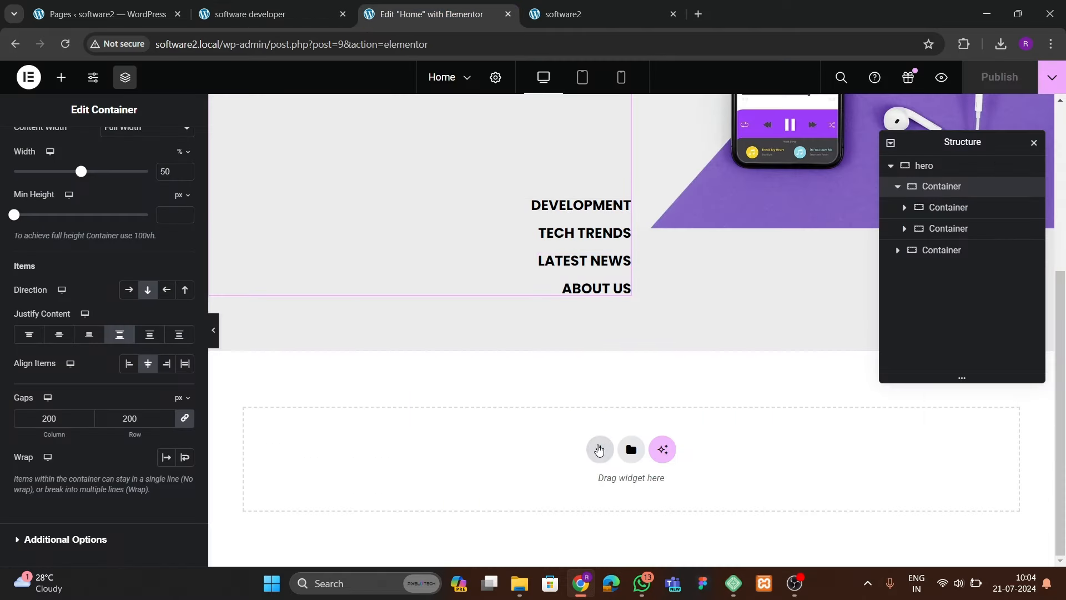
pyautogui.click(599, 450)
pyautogui.click(591, 491)
pyautogui.click(600, 496)
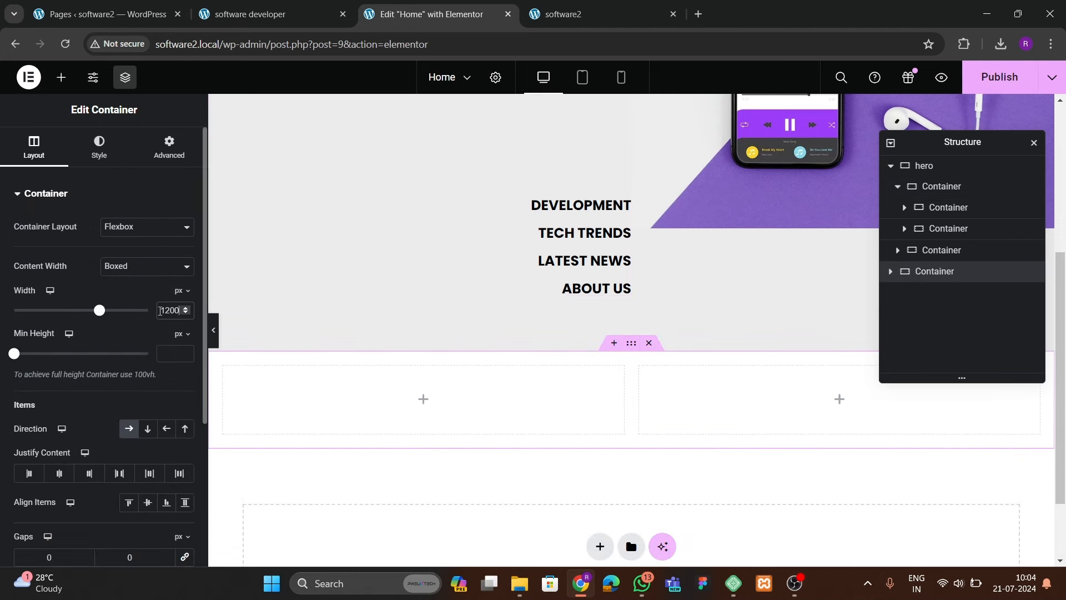
# - Rename the new two-column container to about and set the padding of it and both its columns to 0 px
pyautogui.click(169, 147)
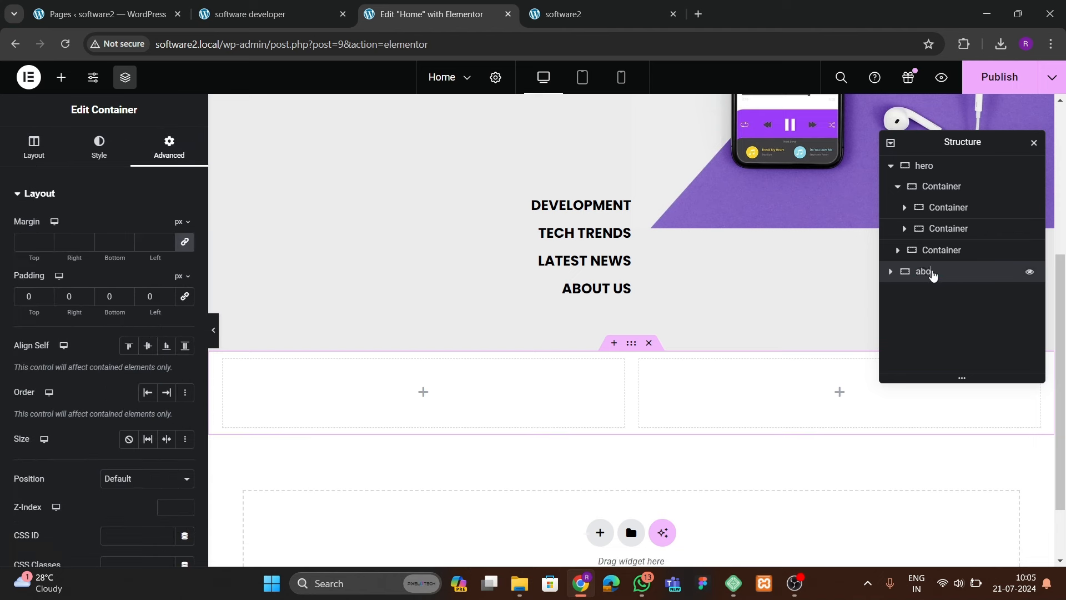
pyautogui.click(890, 271)
pyautogui.click(940, 297)
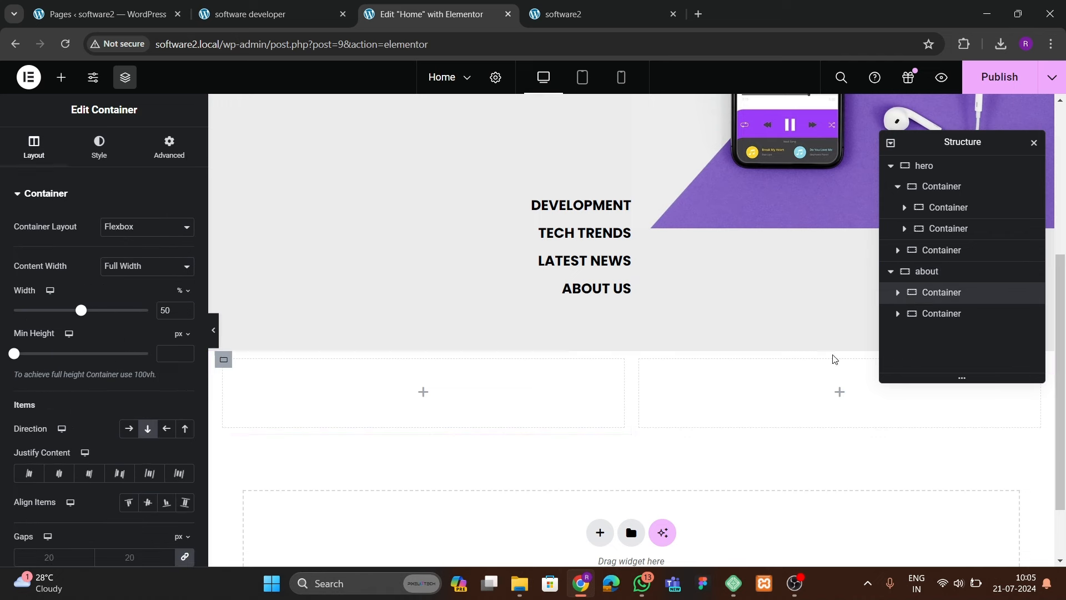
pyautogui.click(146, 157)
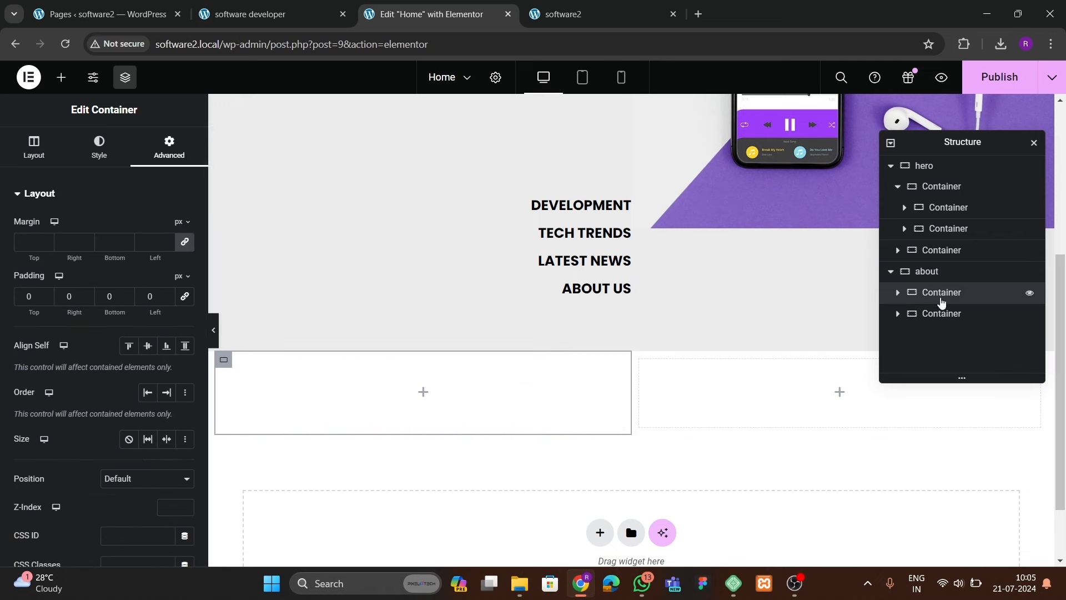
pyautogui.click(941, 313)
pyautogui.click(166, 158)
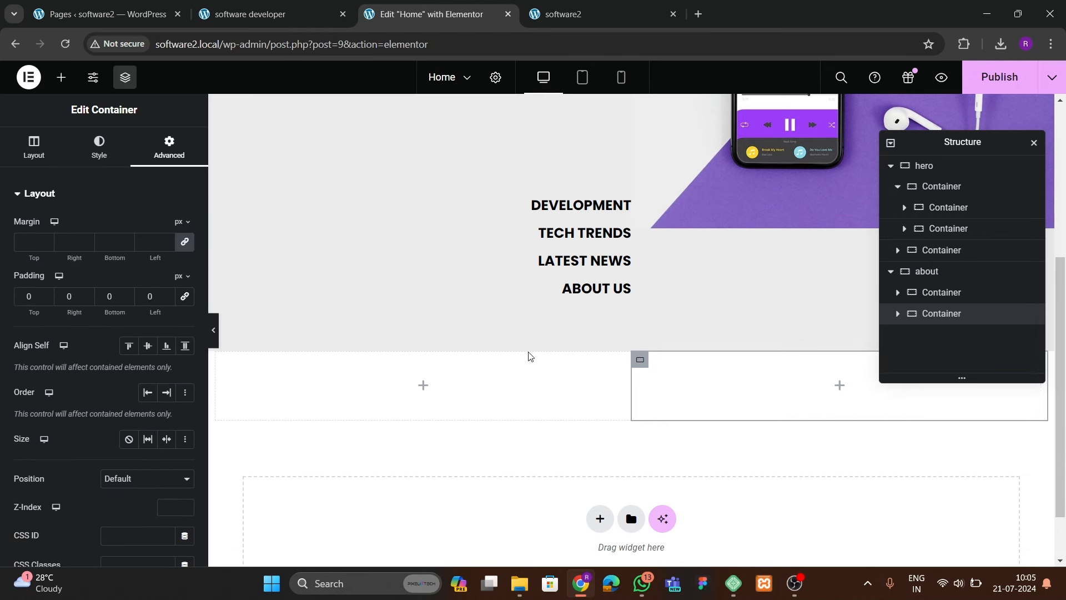
# - Set the about container's top and bottom padding to 80 px and compare the spacing with the reference page's section
pyautogui.scroll(-1, 549, 364)
pyautogui.click(927, 271)
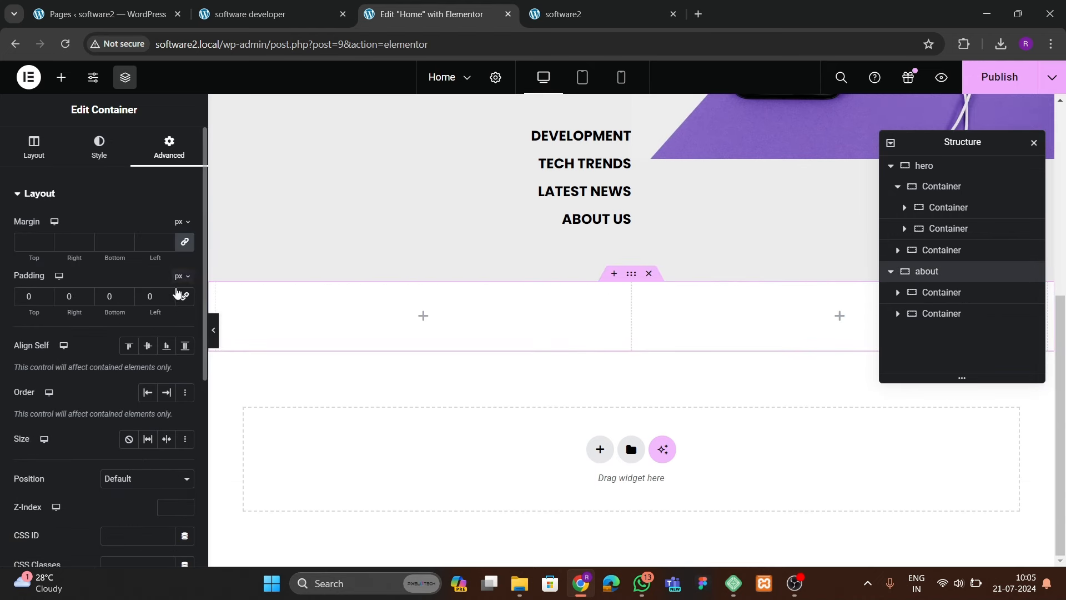
pyautogui.write('80')
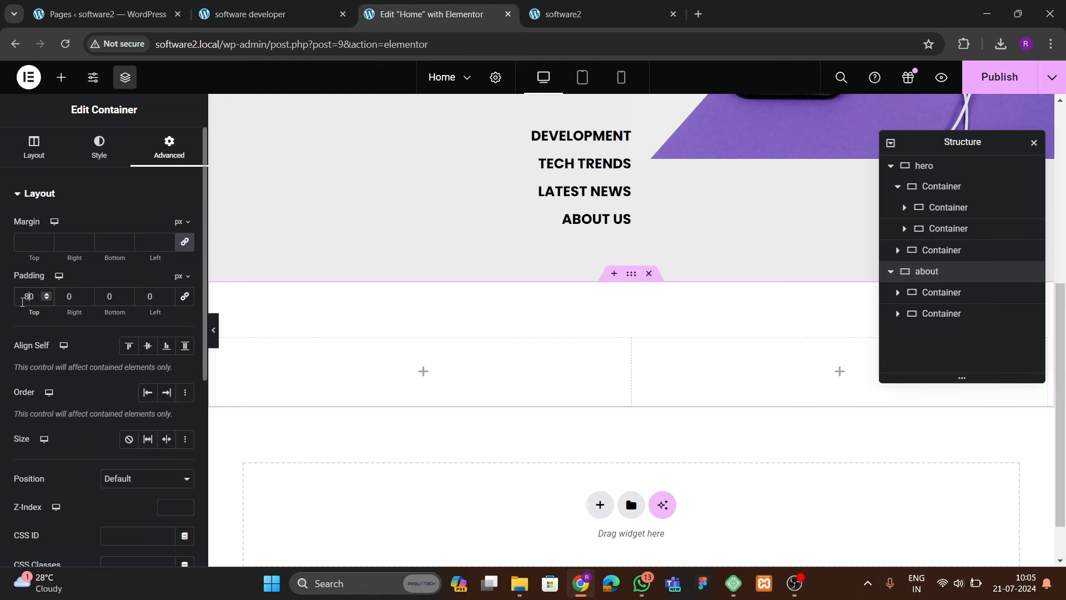
pyautogui.write('80')
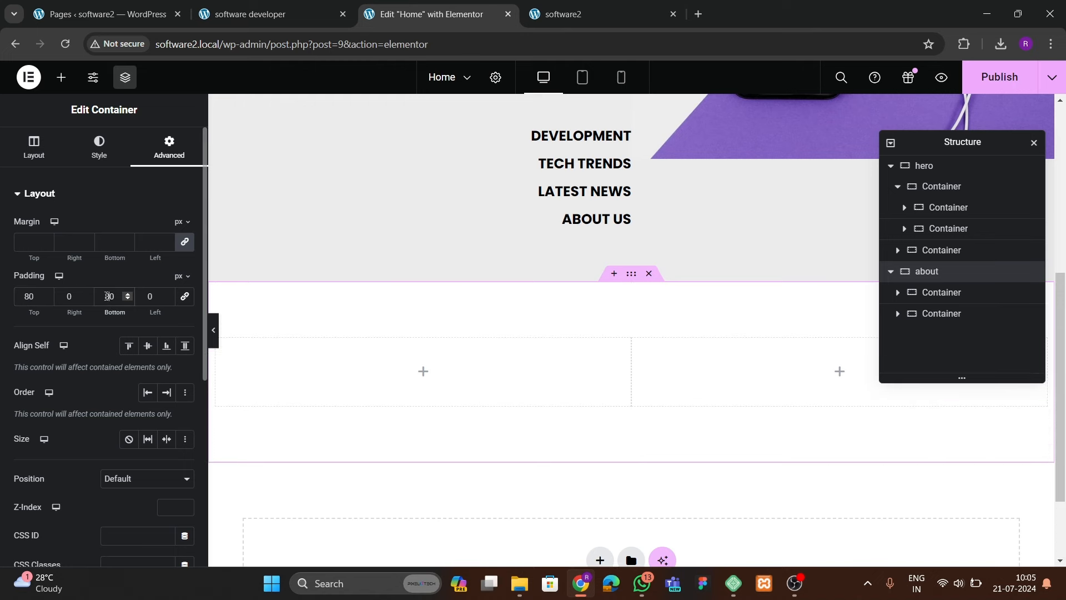
pyautogui.scroll(-2, 536, 305)
pyautogui.click(304, 13)
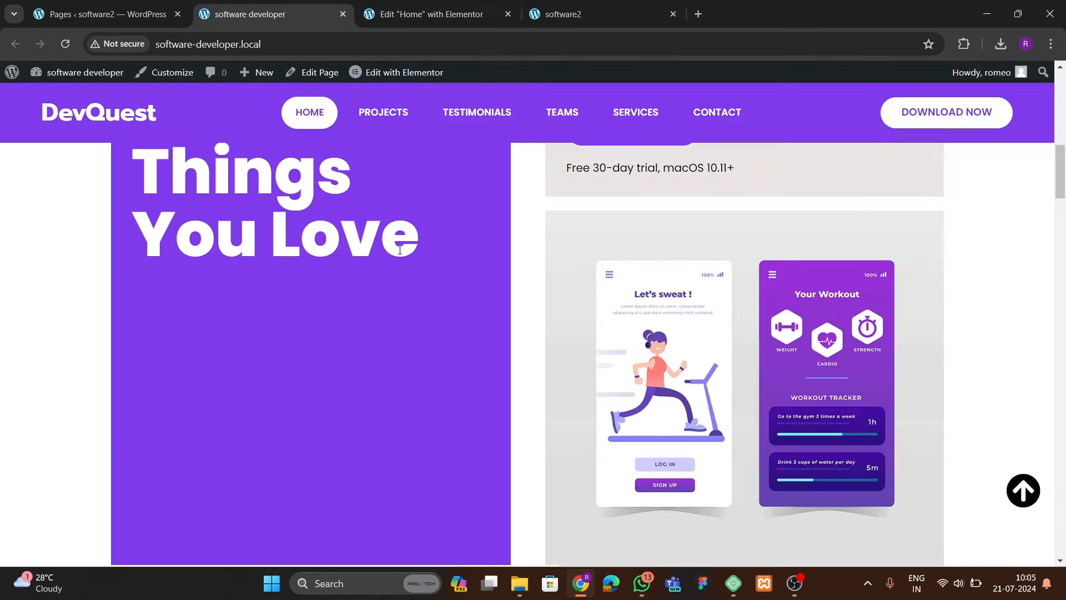
pyautogui.scroll(3, 431, 335)
pyautogui.scroll(-3, 716, 373)
pyautogui.scroll(3, 715, 372)
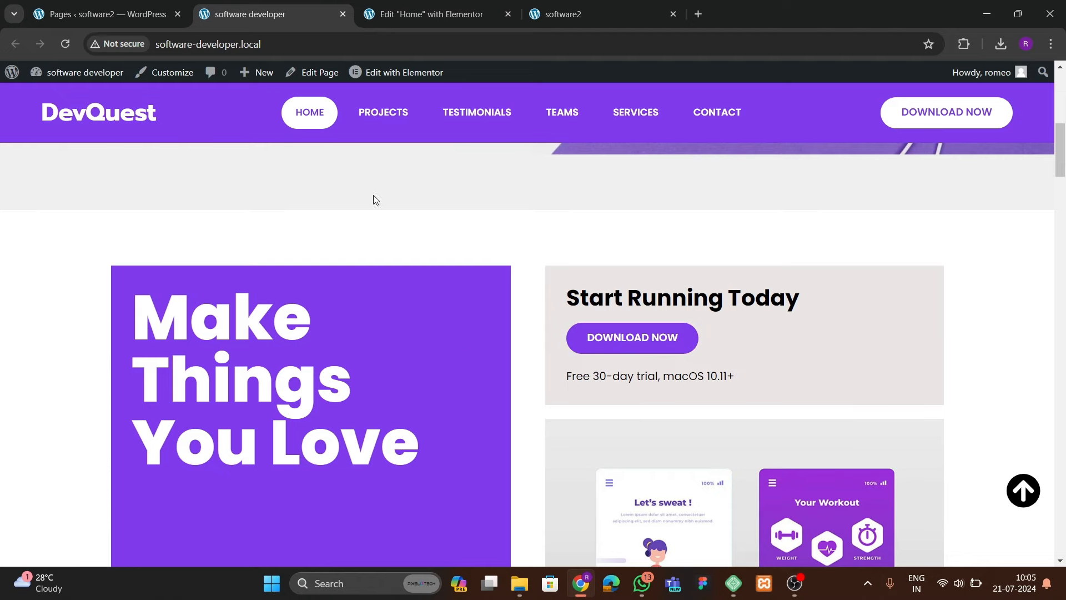
pyautogui.click(540, 22)
pyautogui.click(447, 15)
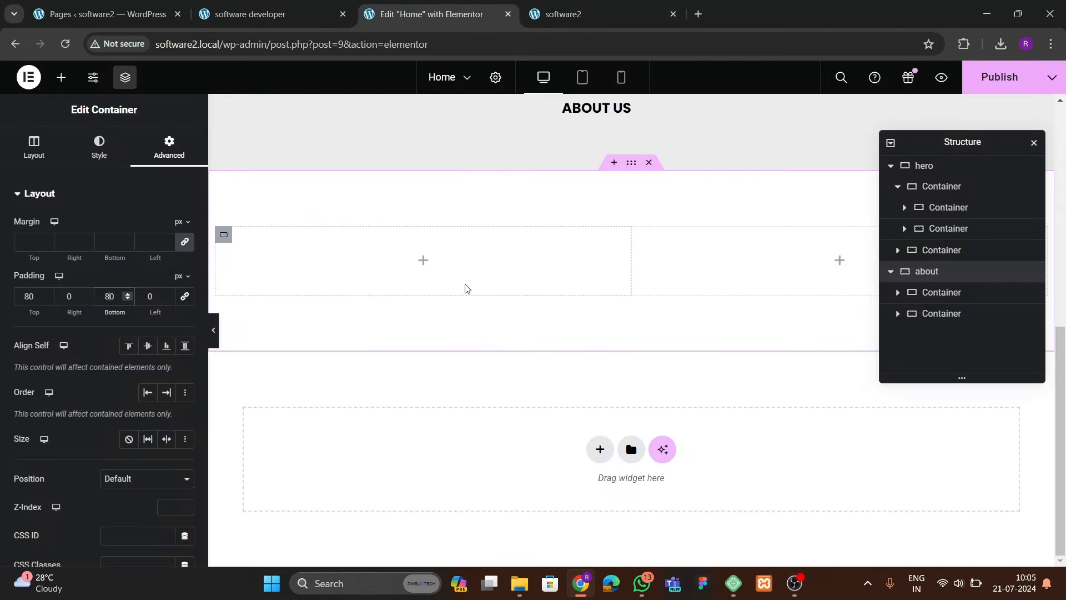
# - Give the first column of the about container a classic background in the purple global colour
pyautogui.click(250, 242)
pyautogui.click(99, 147)
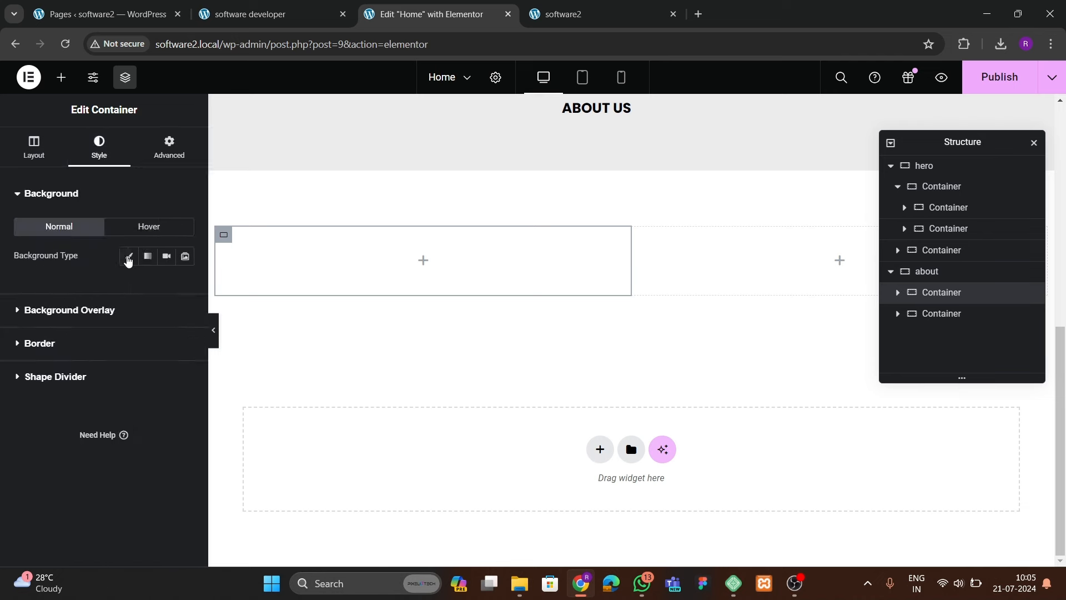
pyautogui.click(128, 255)
pyautogui.click(166, 285)
pyautogui.click(98, 452)
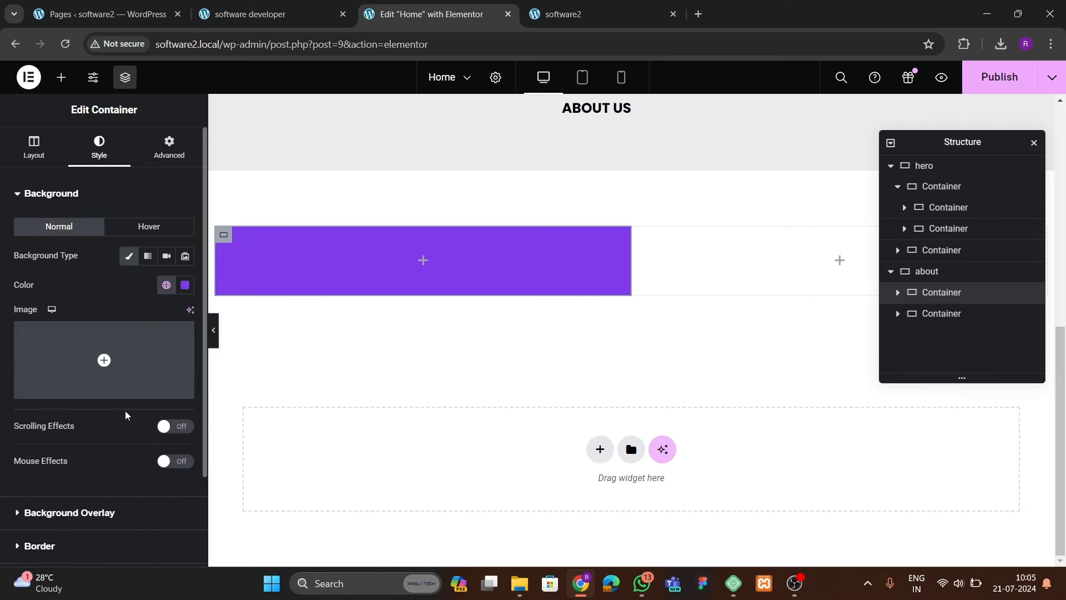
# - Set the purple column's padding to 40 px on all four sides
pyautogui.click(169, 147)
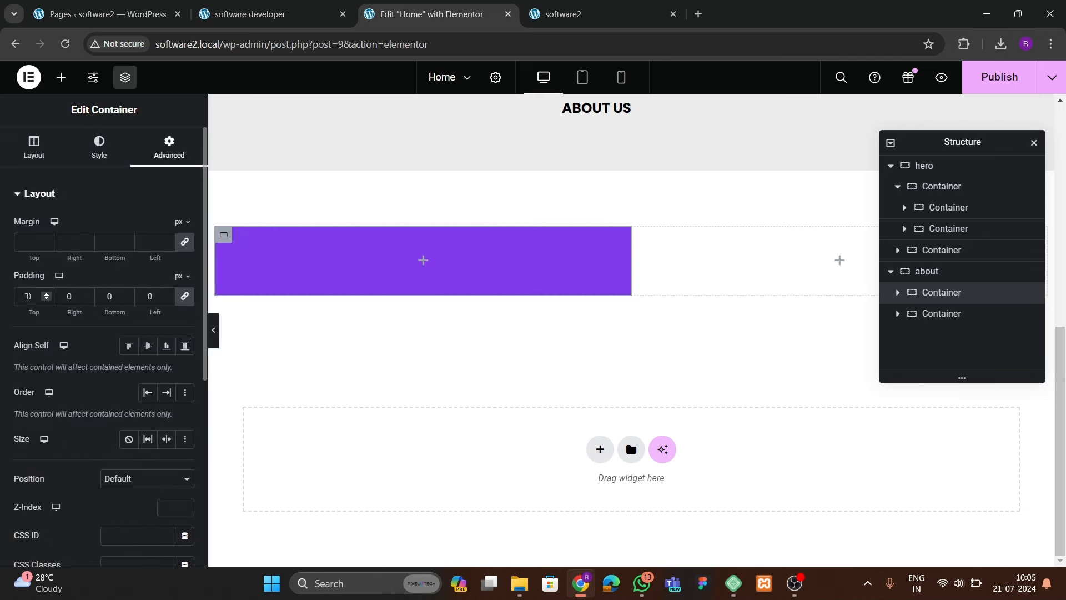
pyautogui.click(26, 297)
pyautogui.write('4')
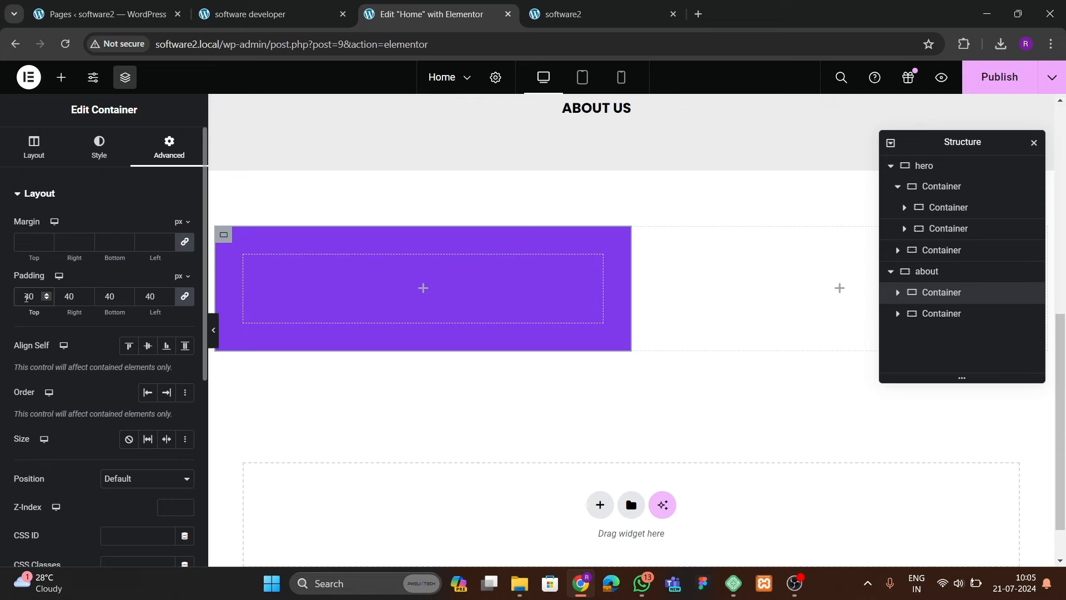
pyautogui.scroll(10, 495, 247)
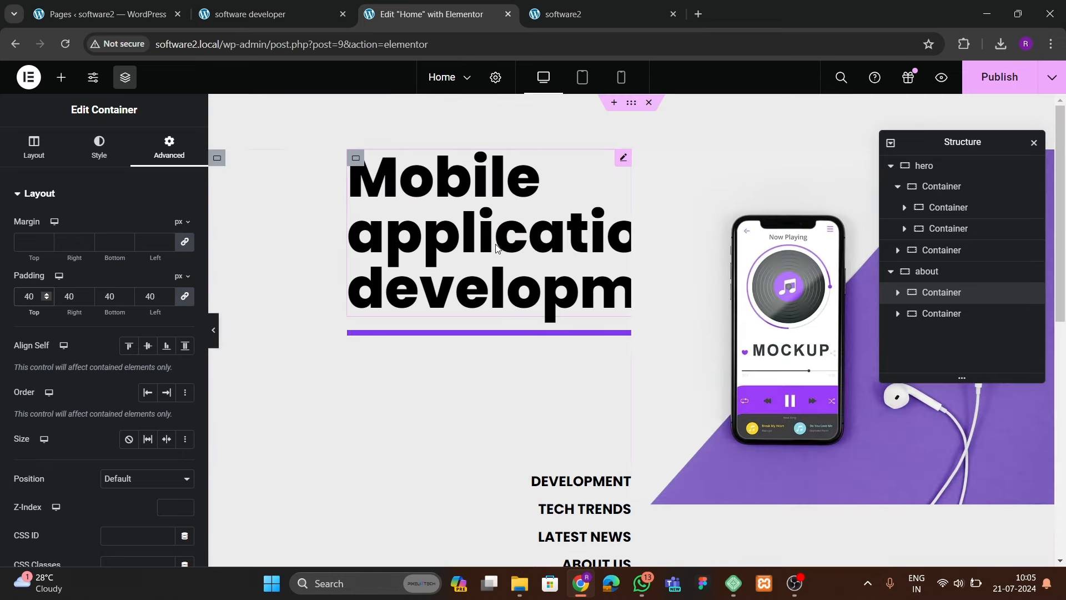
pyautogui.scroll(-10, 496, 247)
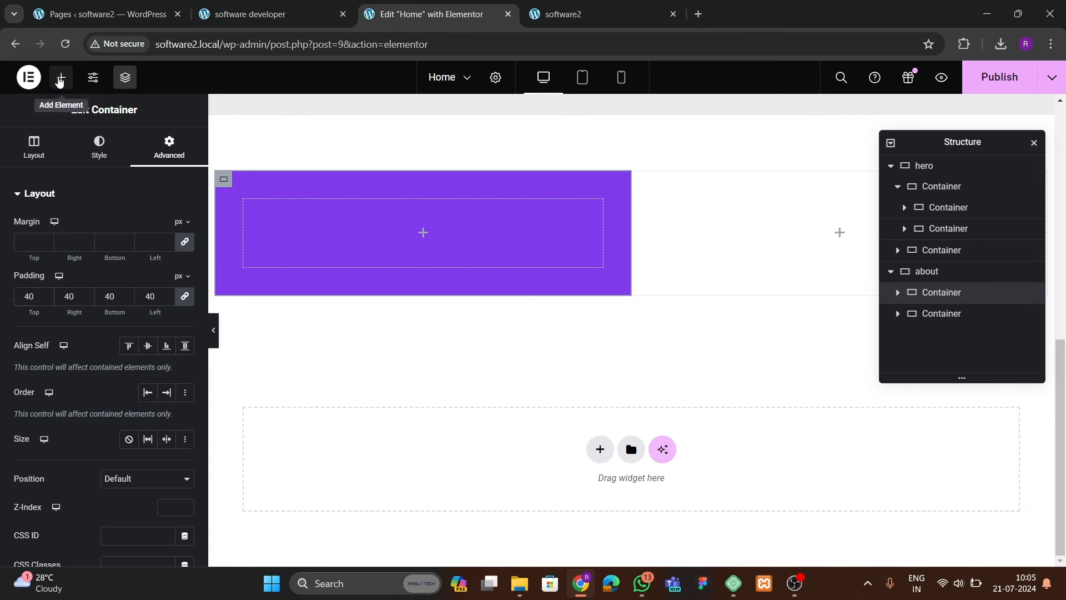
# - Add a Heading widget inside the purple column with the title "Make Things you love", following the reference page
pyautogui.click(60, 79)
pyautogui.moveTo(55, 311); pyautogui.dragTo(423, 234)
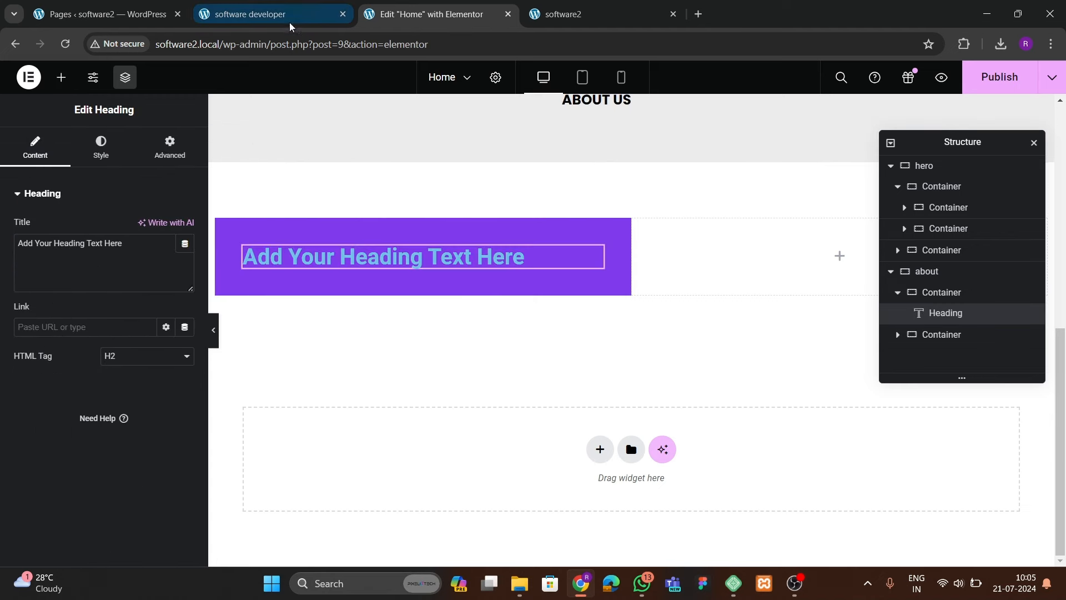
pyautogui.click(250, 14)
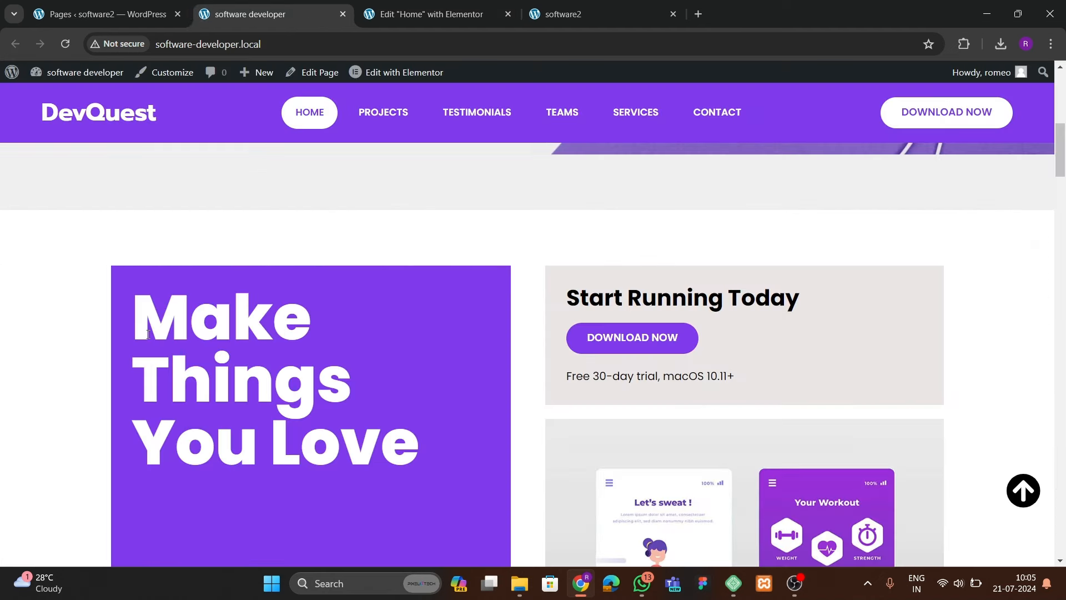
pyautogui.click(427, 14)
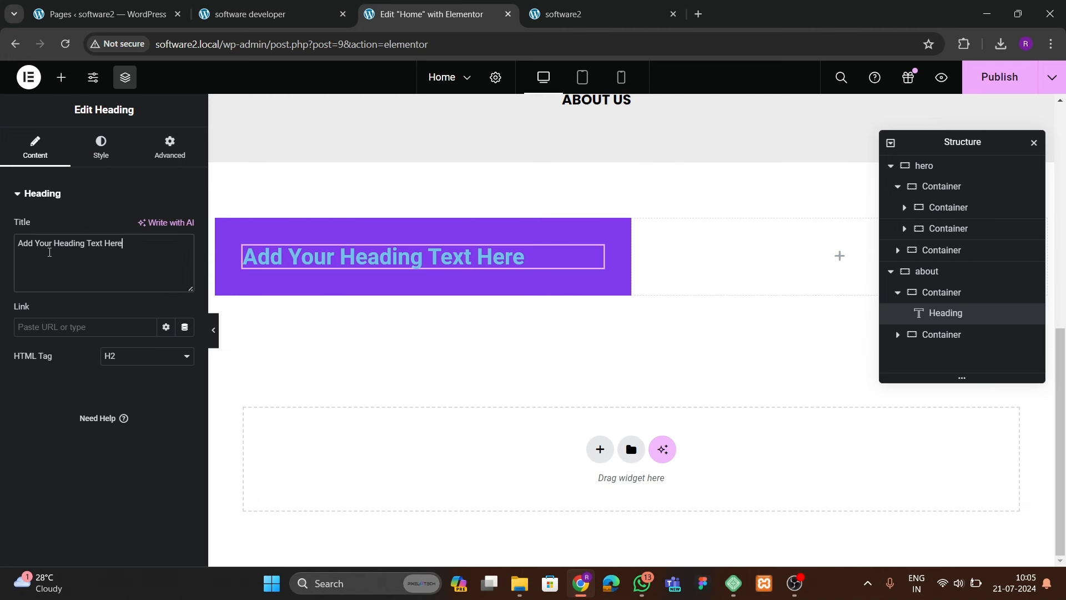
pyautogui.moveTo(49, 252); pyautogui.dragTo(8, 240)
pyautogui.write('Make Things you love')
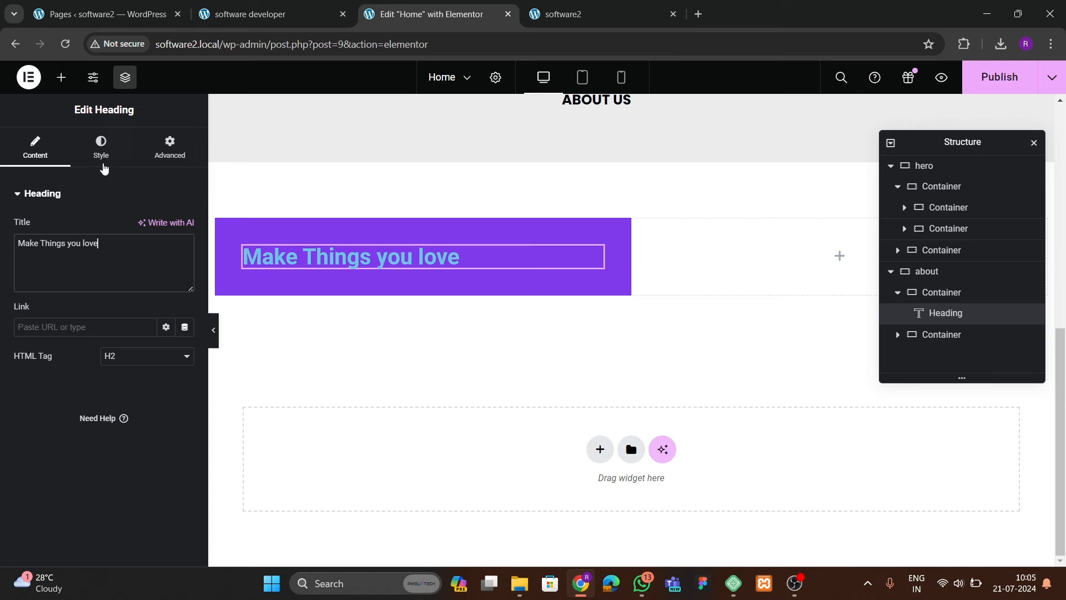
# - Set the text colour of the purple column's heading to white
pyautogui.click(103, 164)
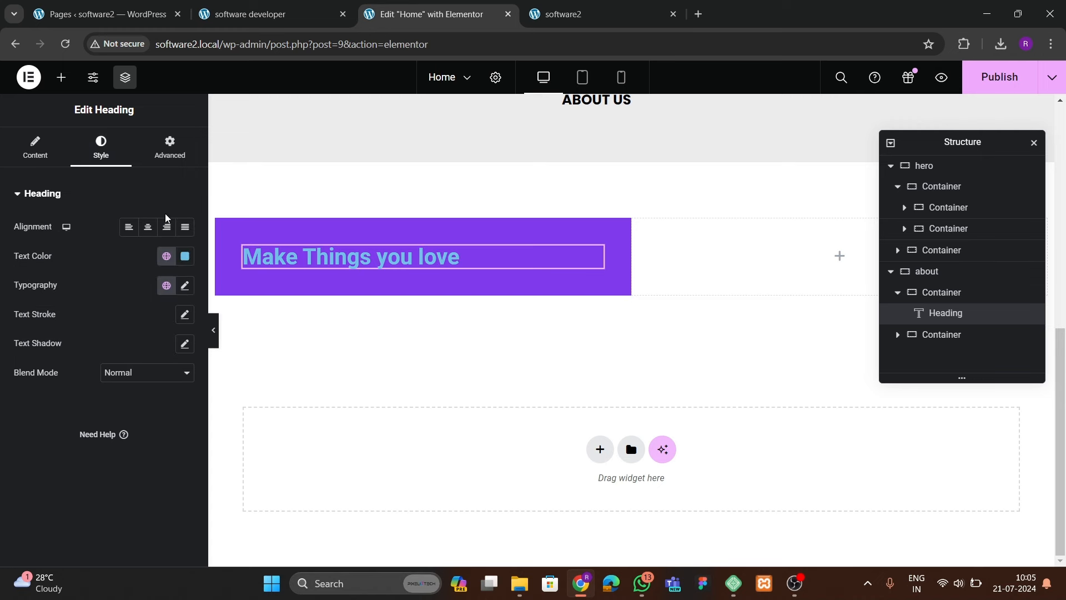
pyautogui.click(185, 256)
pyautogui.click(105, 312)
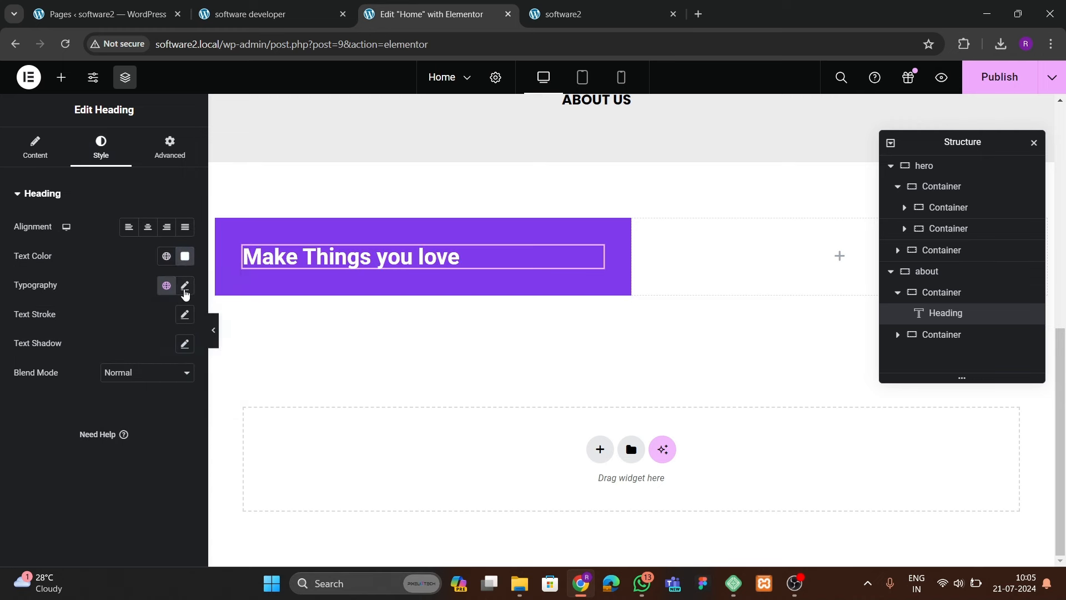
# - Set the heading's typography to Poppins, size 80 px, weight 800 (Extra Bold)
pyautogui.click(185, 285)
pyautogui.click(142, 349)
pyautogui.write('poppins')
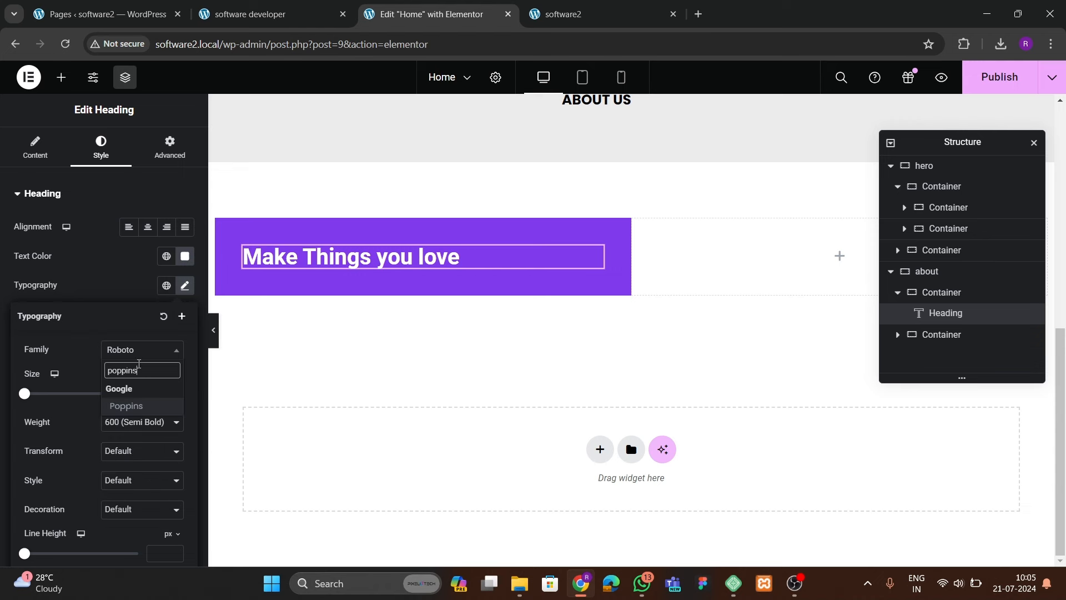
pyautogui.press('Return')
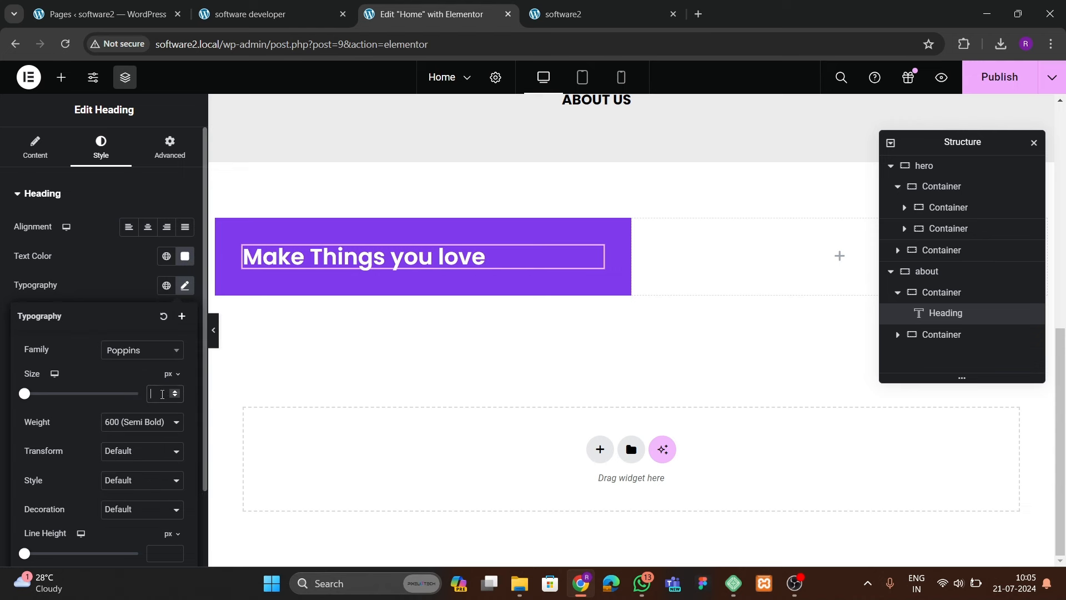
pyautogui.write('80')
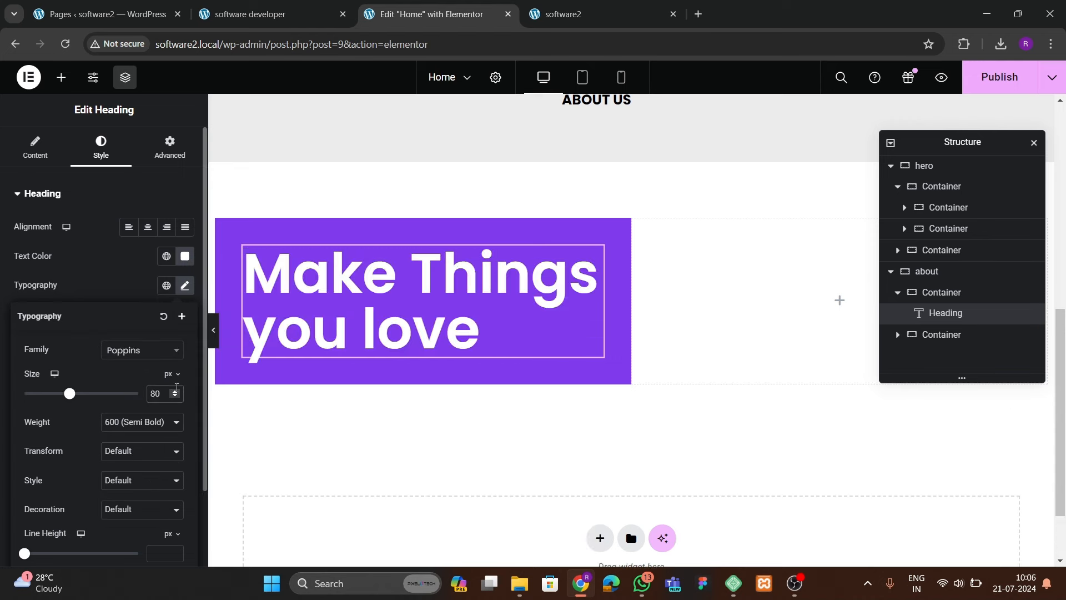
pyautogui.click(169, 422)
pyautogui.click(124, 514)
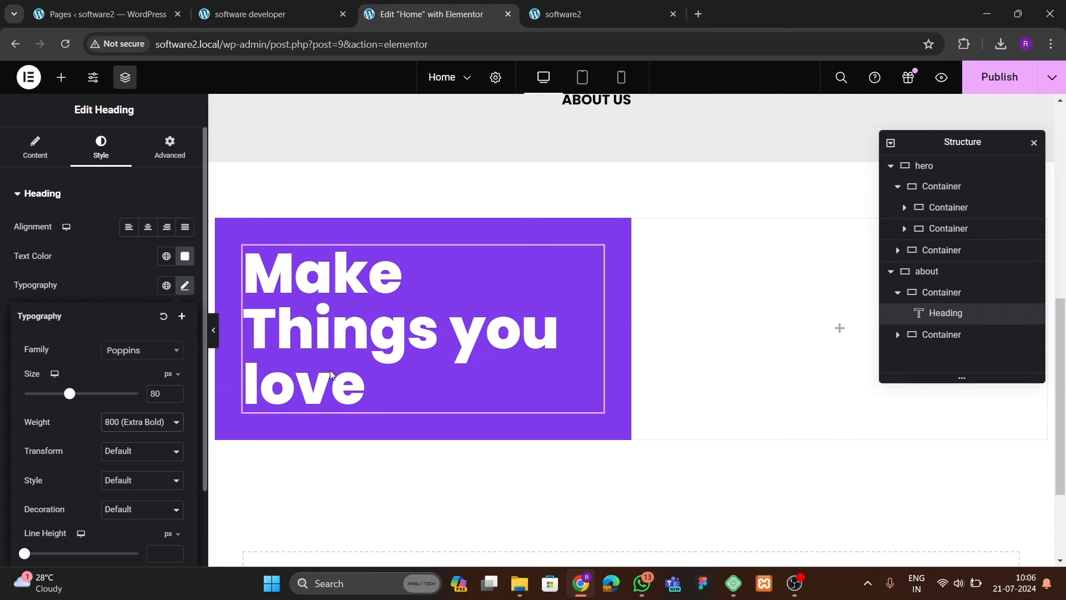
# - Compare the heading with the reference page, dismiss the chat notifications, and set its text transform to Capitalize
pyautogui.click(250, 14)
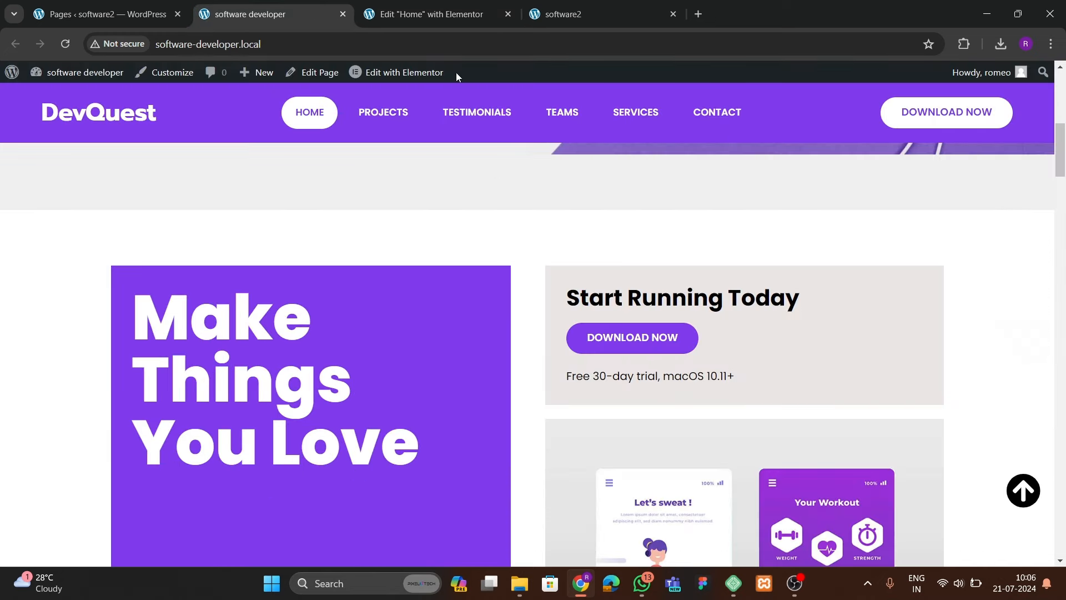
pyautogui.click(465, 20)
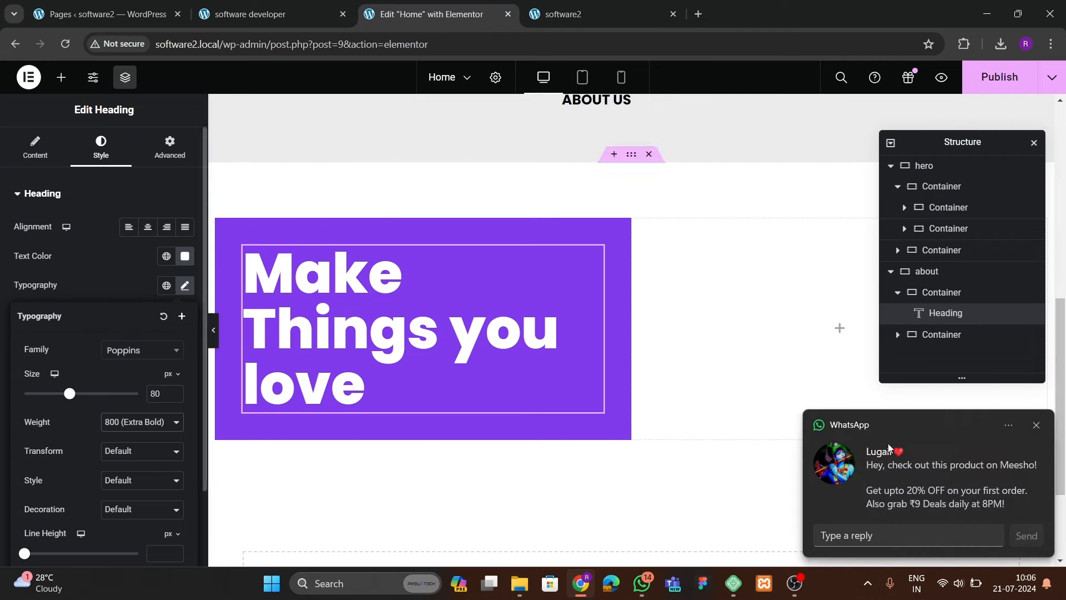
pyautogui.click(1035, 426)
pyautogui.scroll(-1, 125, 428)
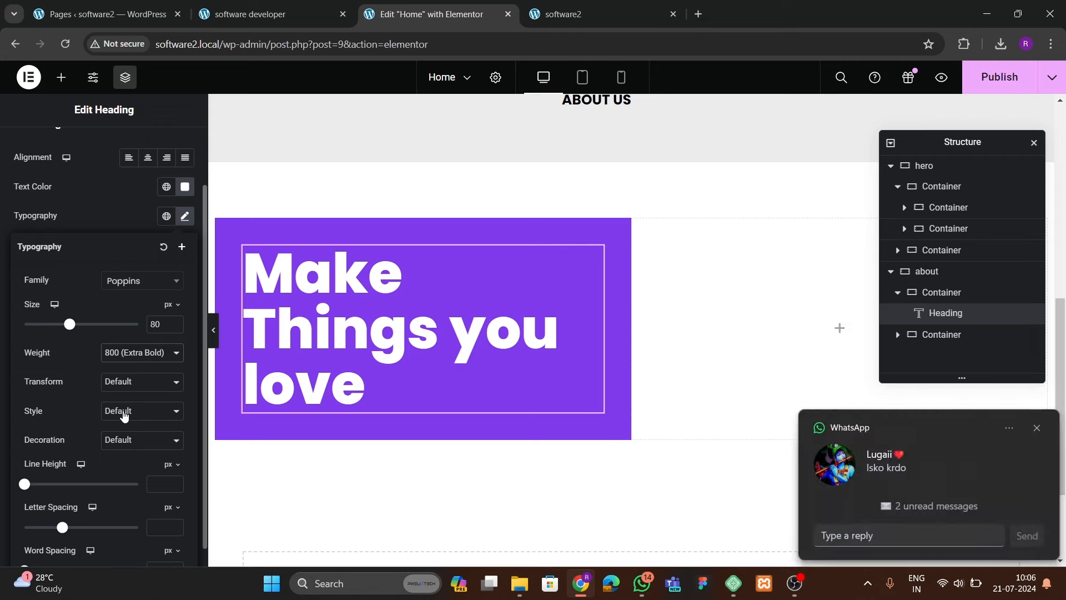
pyautogui.click(124, 412)
pyautogui.click(1036, 428)
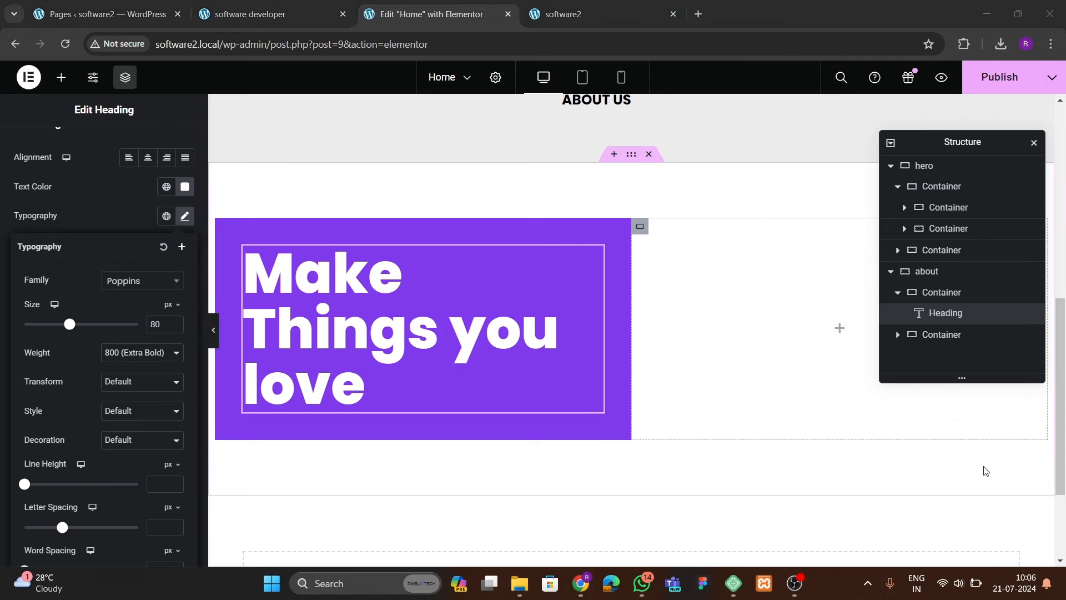
pyautogui.click(176, 382)
pyautogui.click(131, 428)
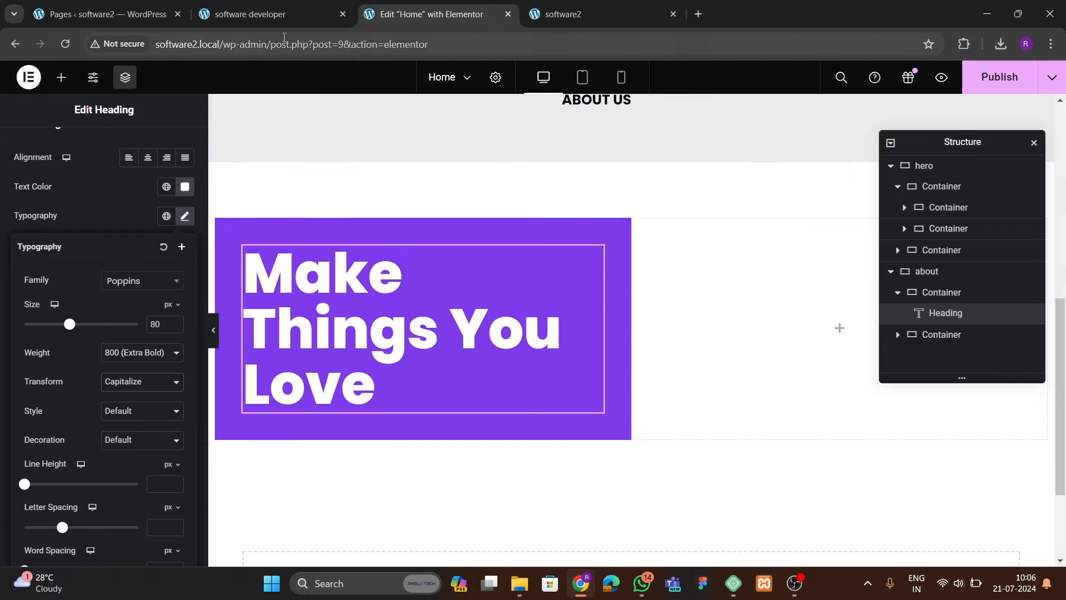
# - Check the reference page's section again and set the heading's font size to 90 px
pyautogui.click(266, 14)
pyautogui.scroll(-4, 343, 250)
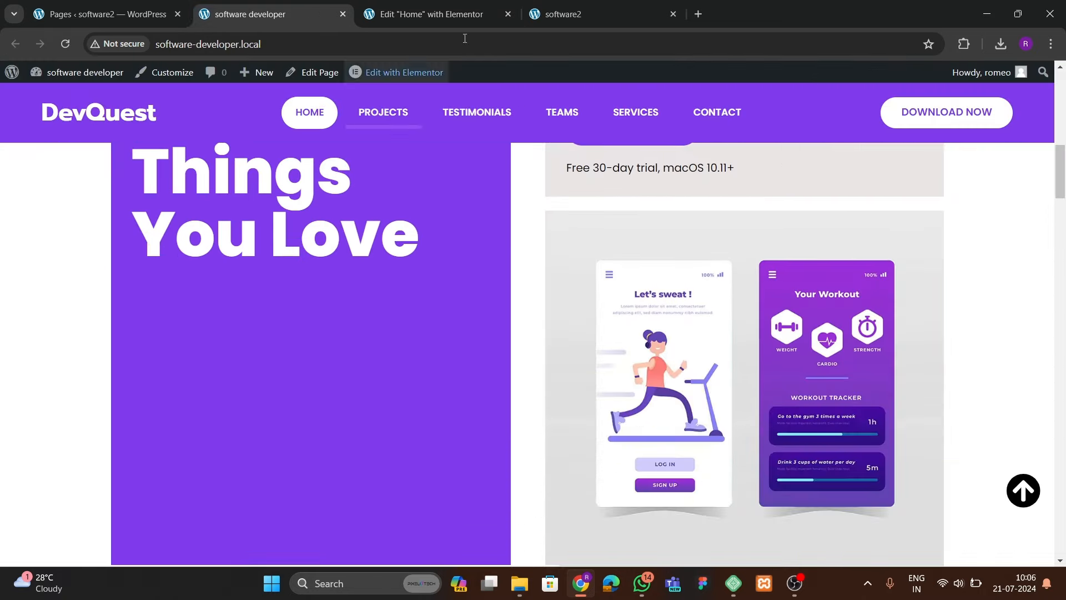
pyautogui.click(430, 14)
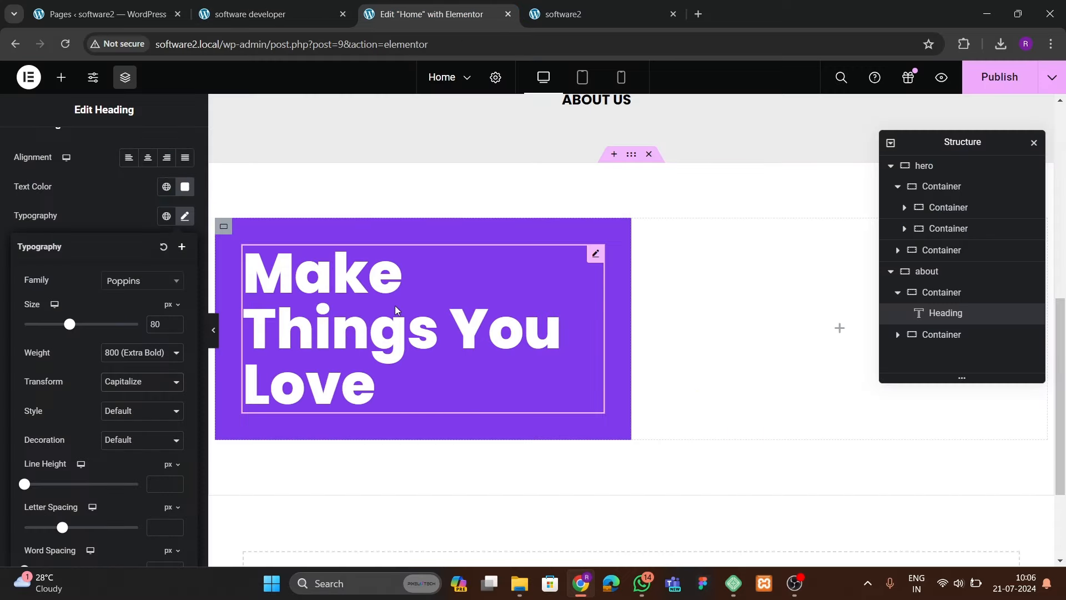
pyautogui.click(185, 216)
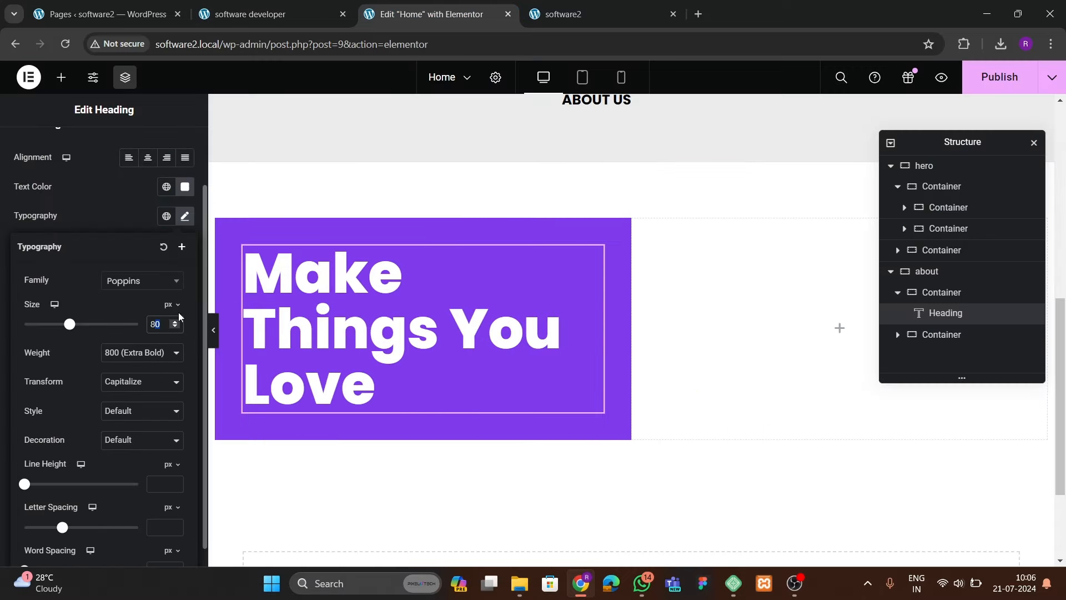
pyautogui.press('BackSpace')
pyautogui.press('BackSpace')
pyautogui.write('90')
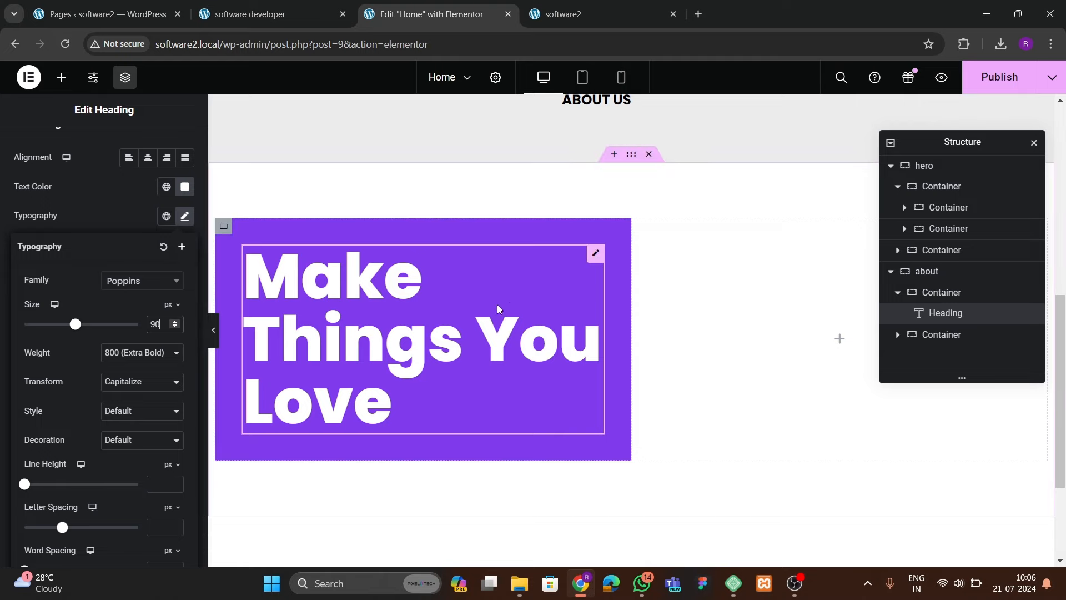
# - Publish the page and check the about section on the reference page
pyautogui.click(1000, 77)
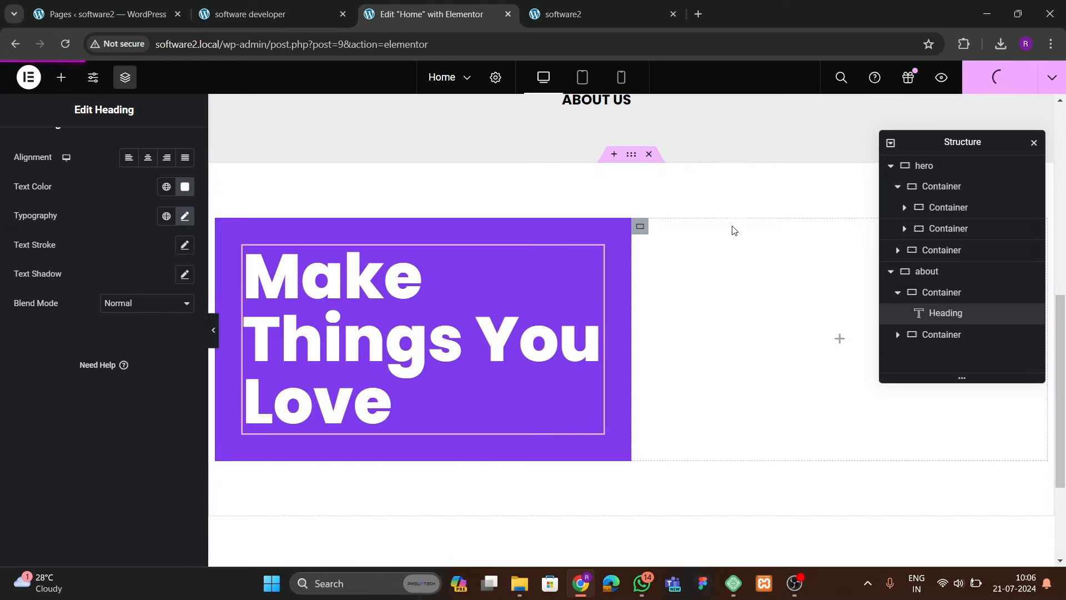
pyautogui.click(261, 14)
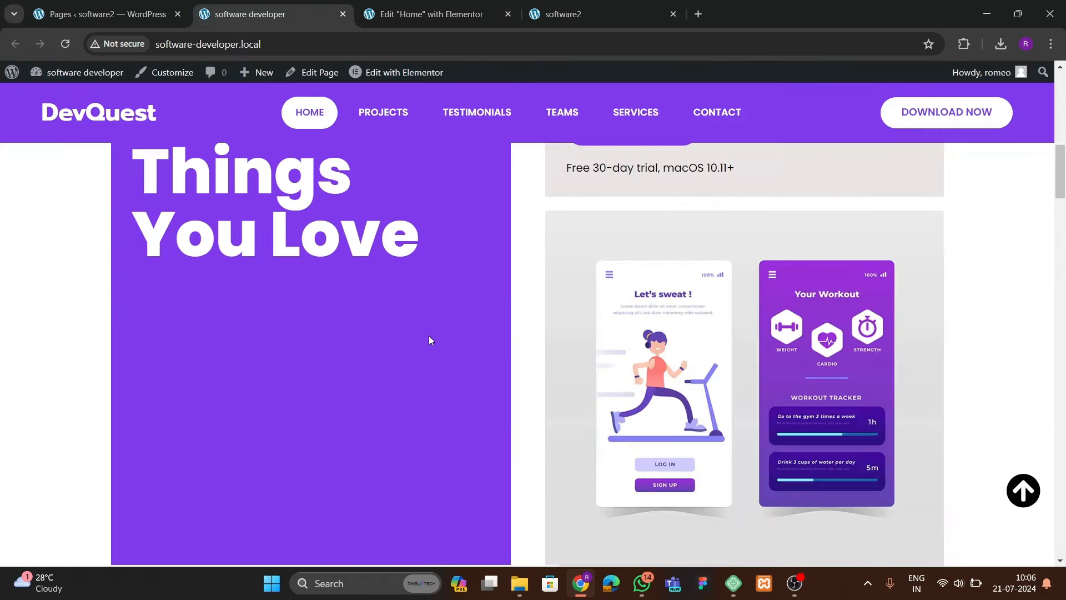
pyautogui.click(468, 19)
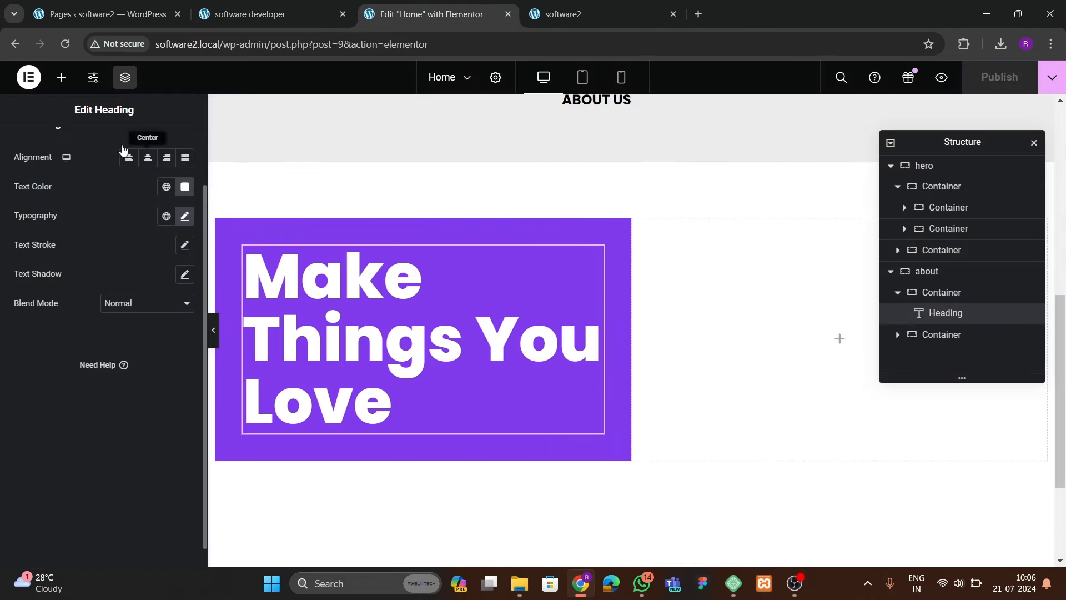
# - Add a container with 0 padding to the empty column beside the purple one and duplicate it
pyautogui.click(60, 77)
pyautogui.moveTo(52, 449); pyautogui.dragTo(694, 311)
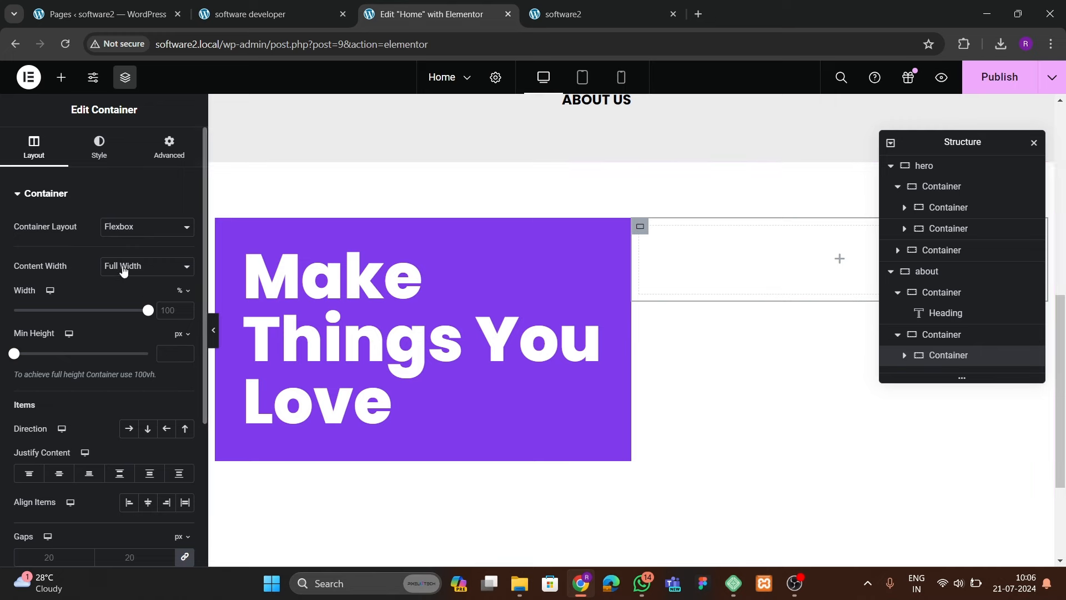
pyautogui.click(169, 146)
pyautogui.click(185, 298)
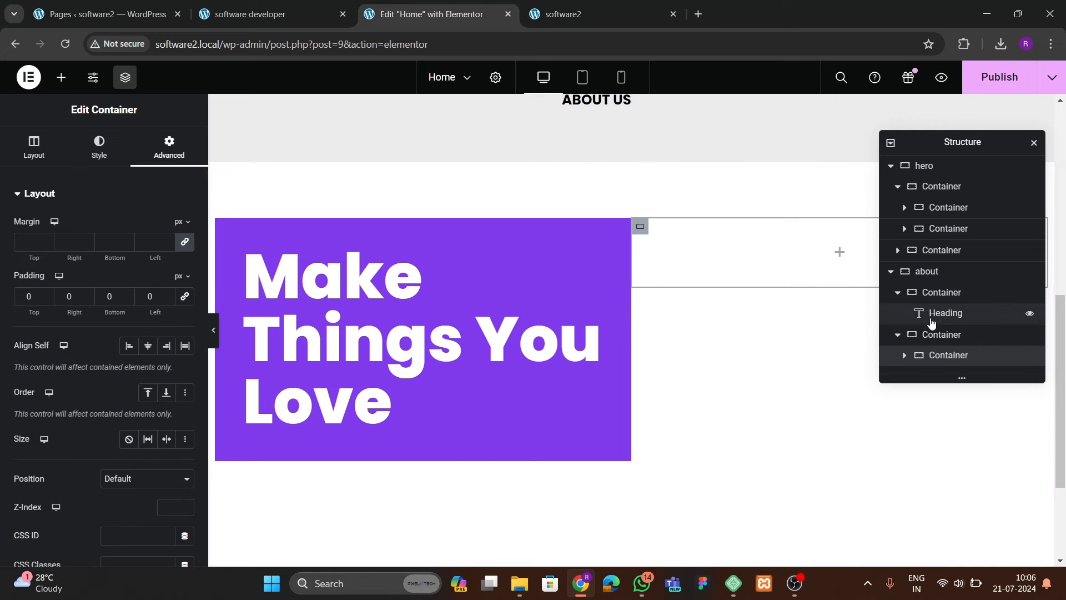
pyautogui.rightClick(947, 356)
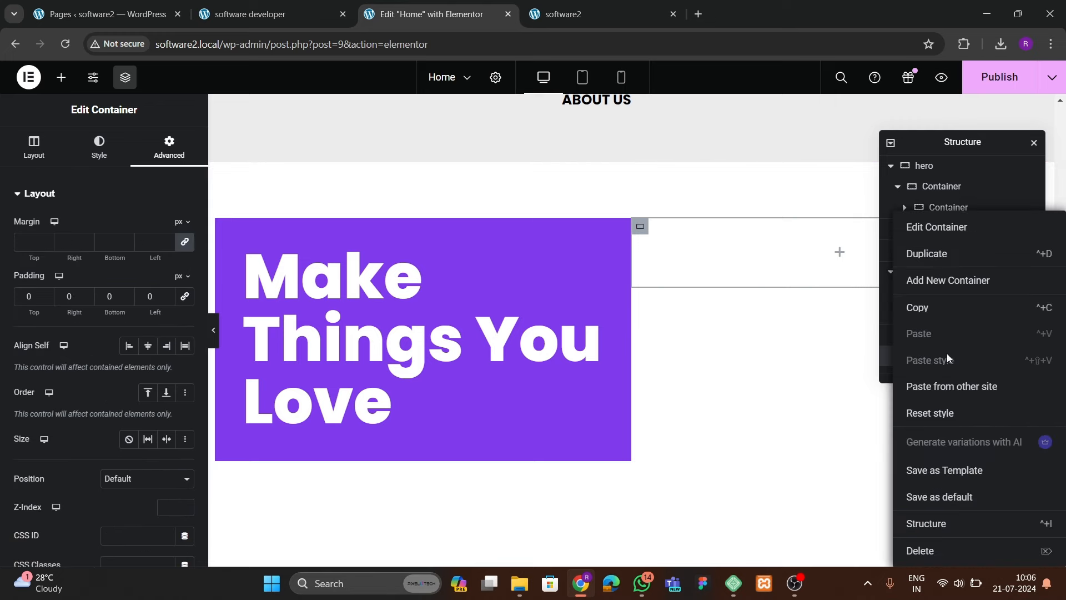
pyautogui.click(946, 258)
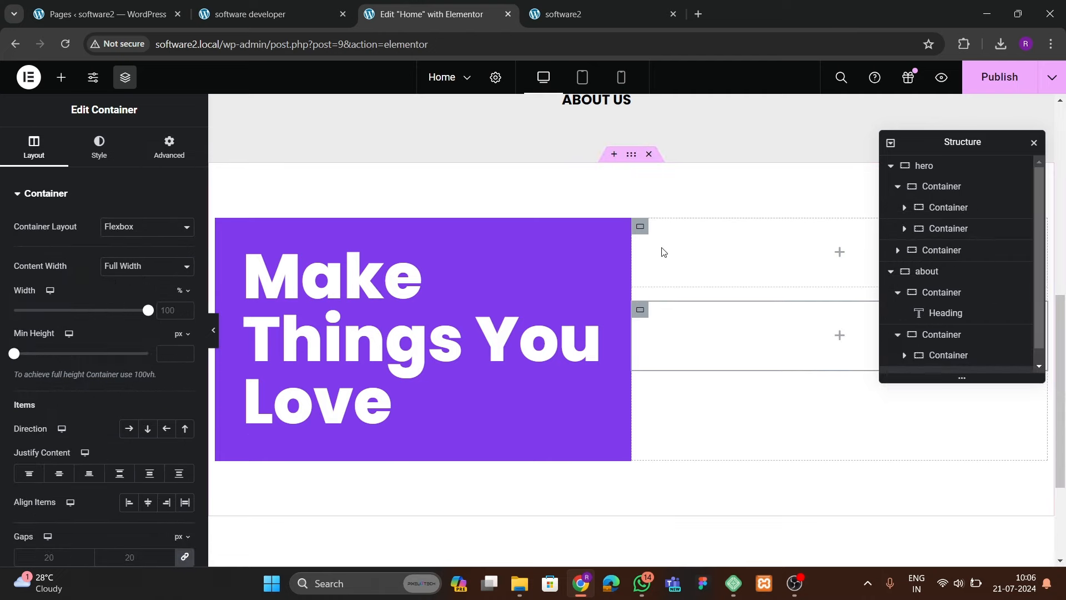
# - Check the reference page's card and give the column's upper inner container a classic background in the theme2 global colour
pyautogui.click(261, 14)
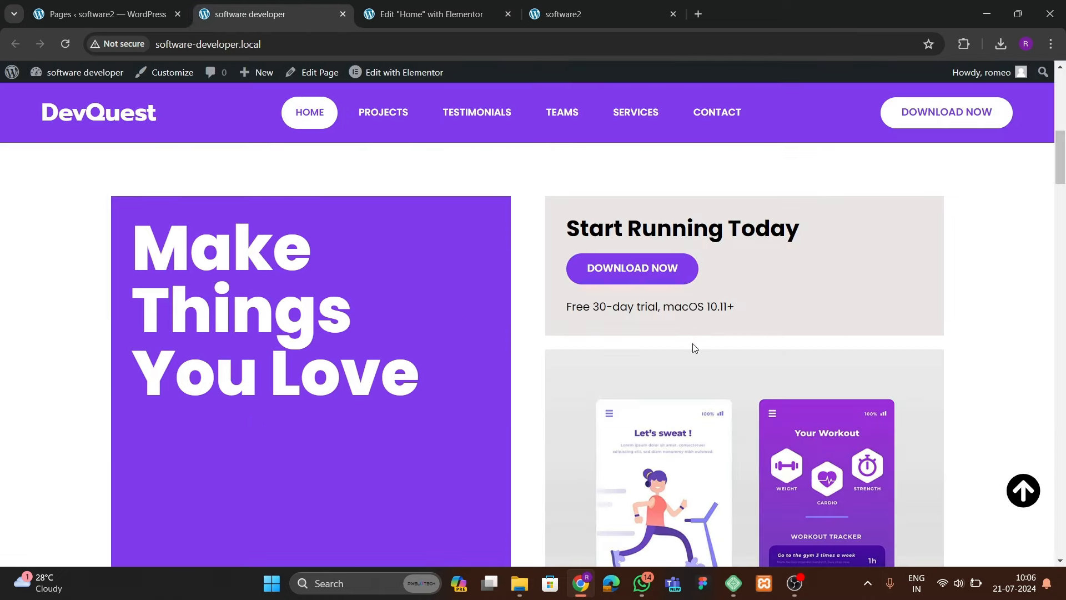
pyautogui.click(435, 17)
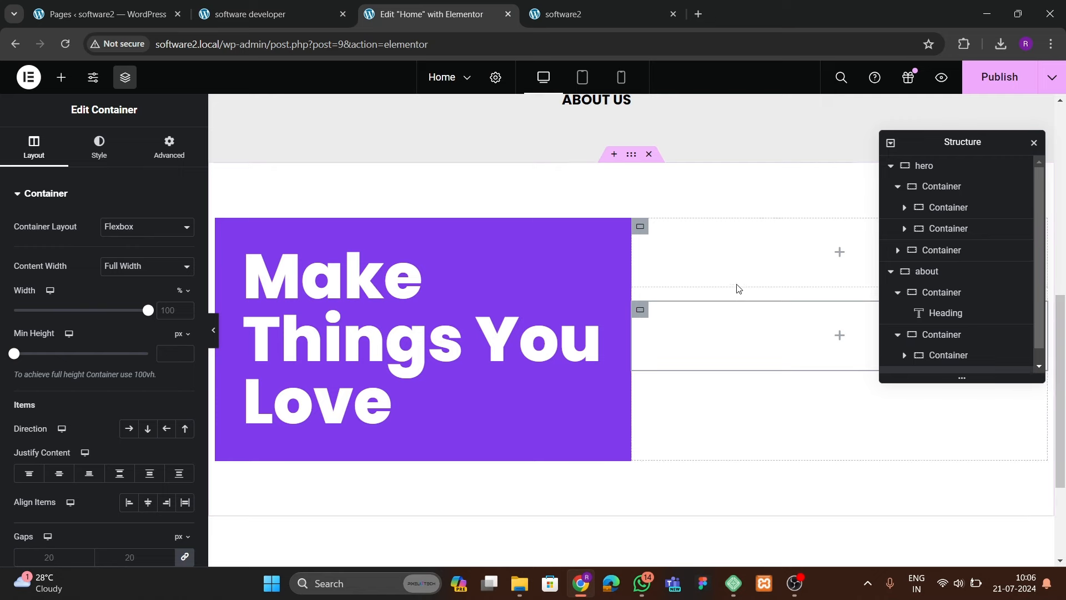
pyautogui.click(638, 226)
pyautogui.click(111, 153)
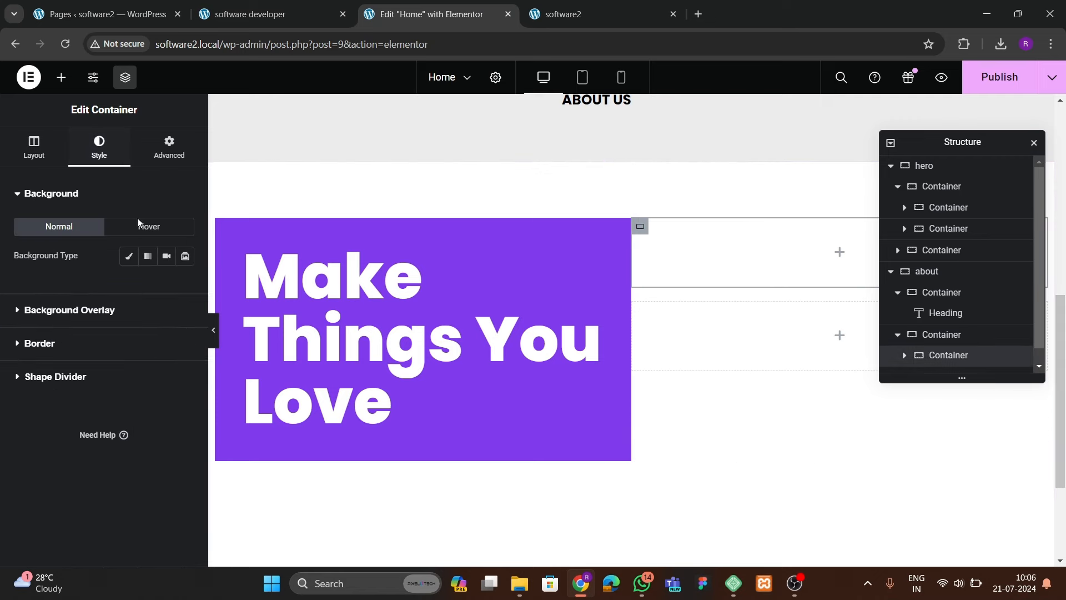
pyautogui.click(128, 257)
pyautogui.click(165, 288)
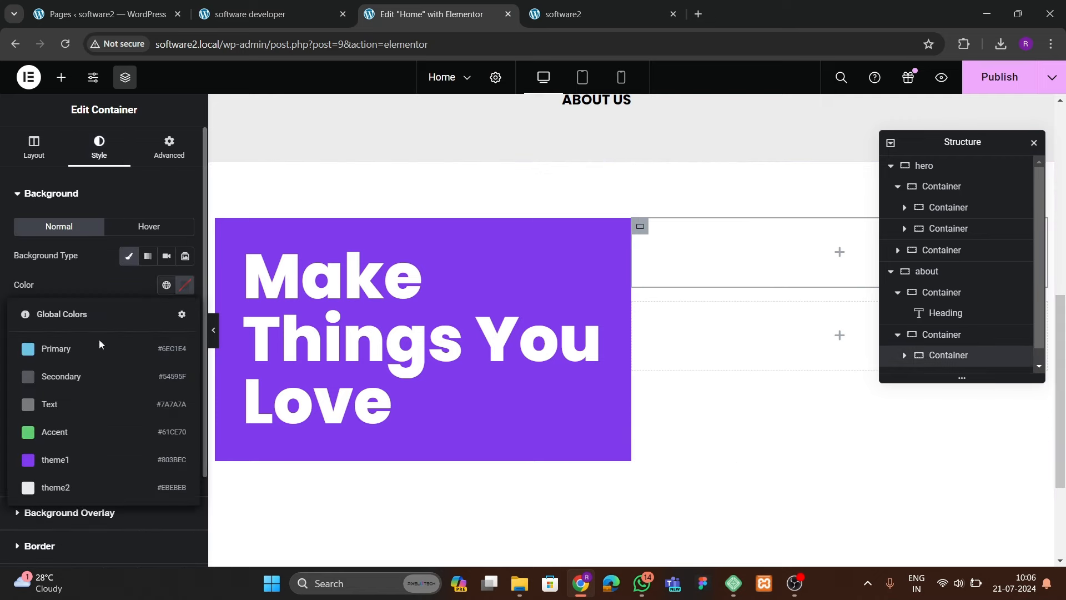
pyautogui.click(65, 488)
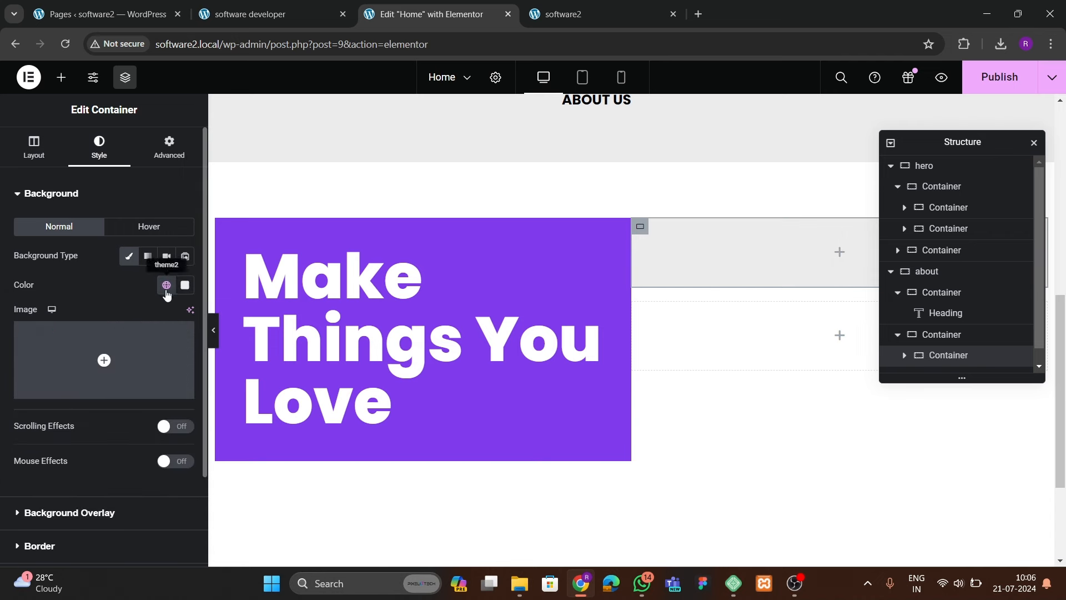
# - Try the global Text colour as the upper container's background and return it to theme2
pyautogui.click(166, 286)
pyautogui.click(73, 404)
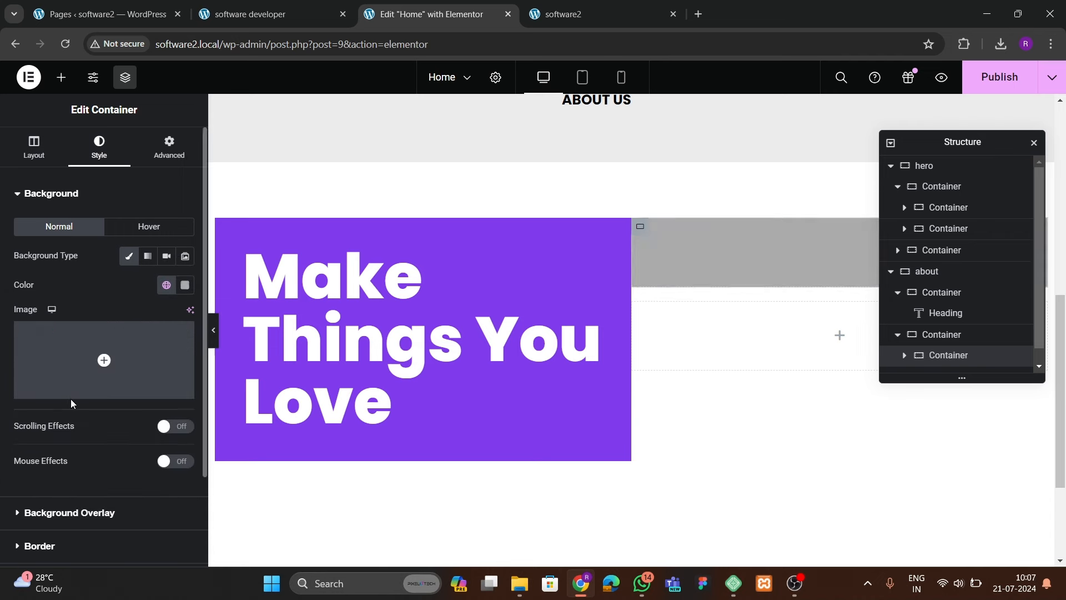
pyautogui.click(164, 285)
pyautogui.click(86, 484)
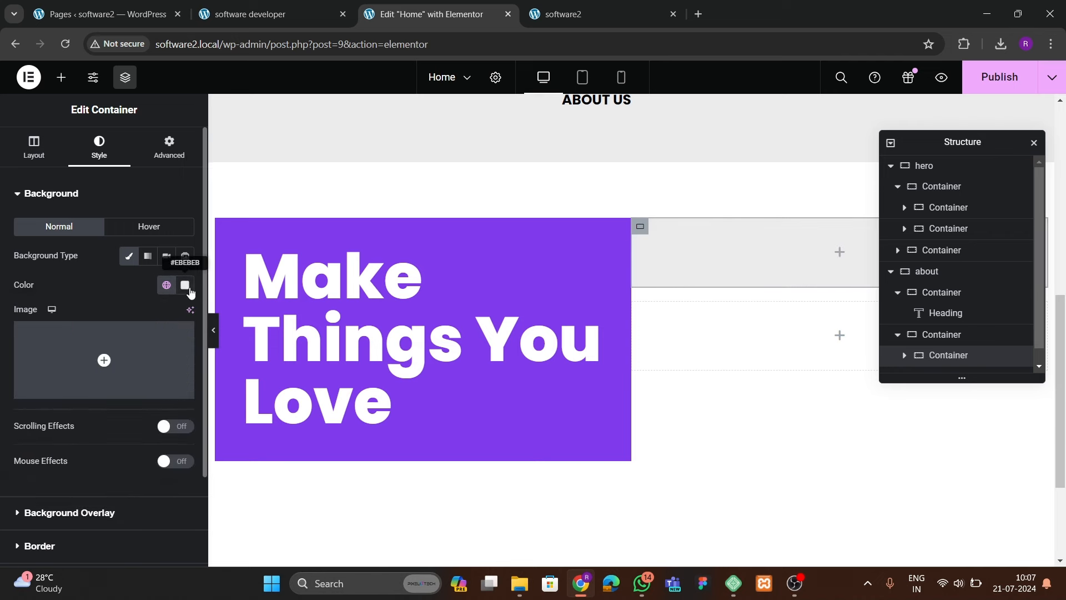
# - Change the upper container's background to a custom light greyish pink, about #E0D8D8
pyautogui.click(185, 285)
pyautogui.moveTo(191, 424); pyautogui.dragTo(109, 357)
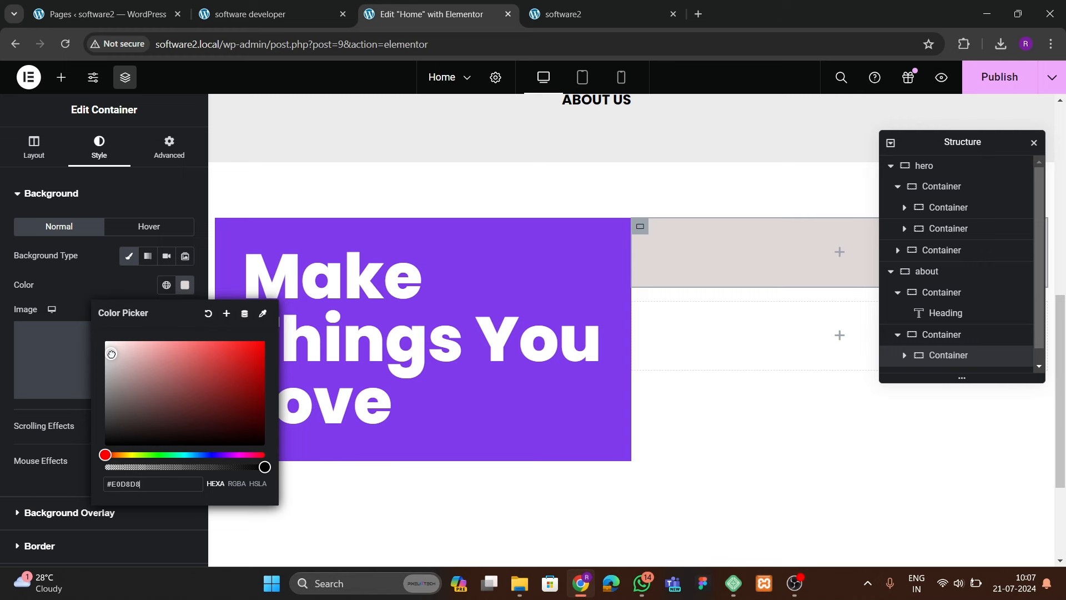
pyautogui.click(108, 288)
# - Set the upper container's padding to 40 px on all sides and compare it with the reference page's card
pyautogui.click(168, 147)
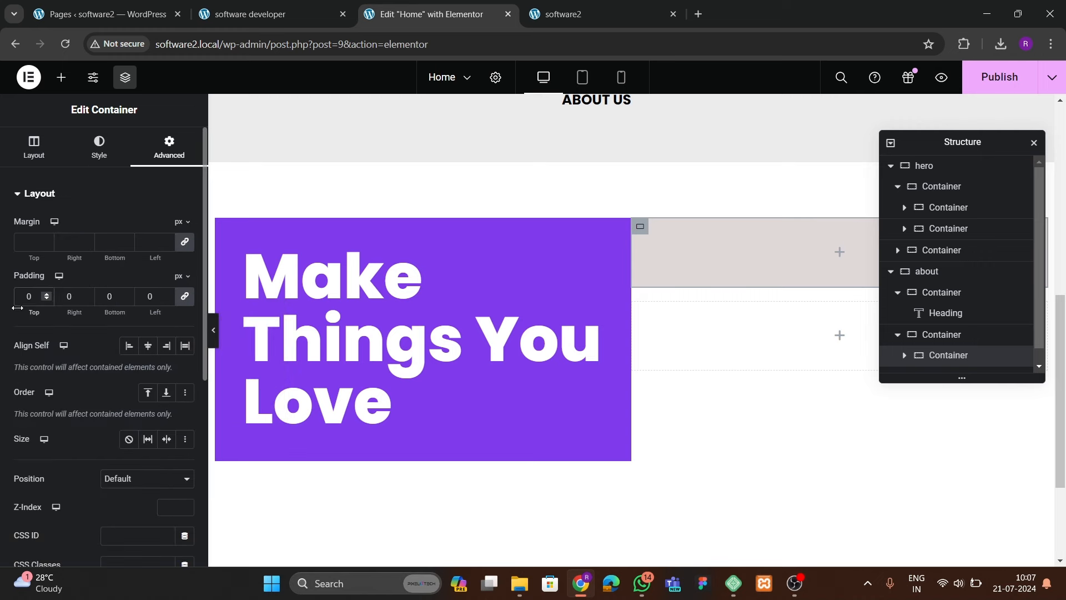
pyautogui.write('40')
pyautogui.click(249, 14)
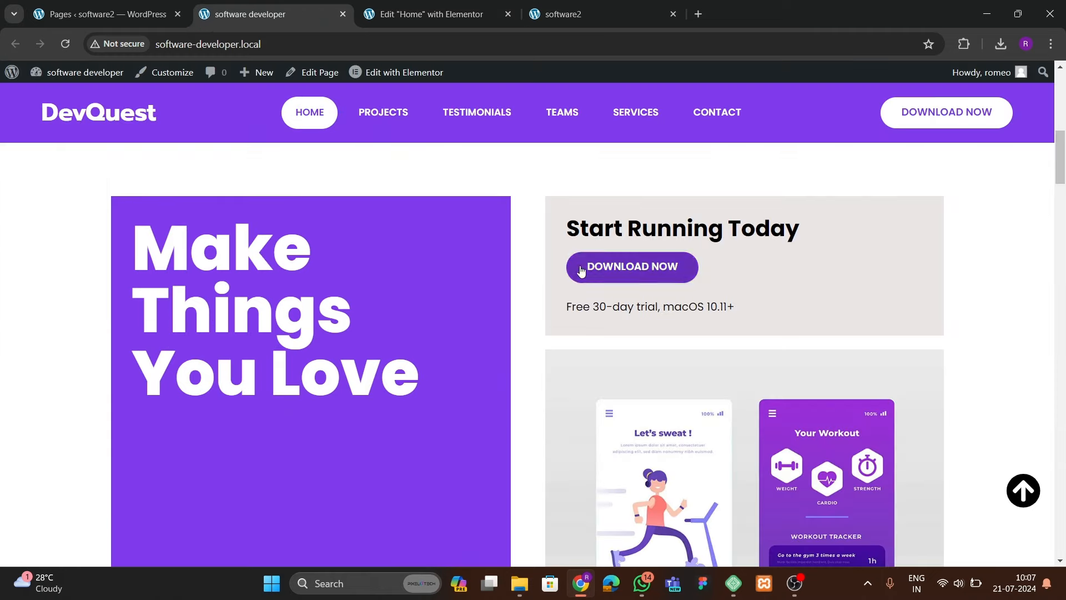
pyautogui.click(475, 17)
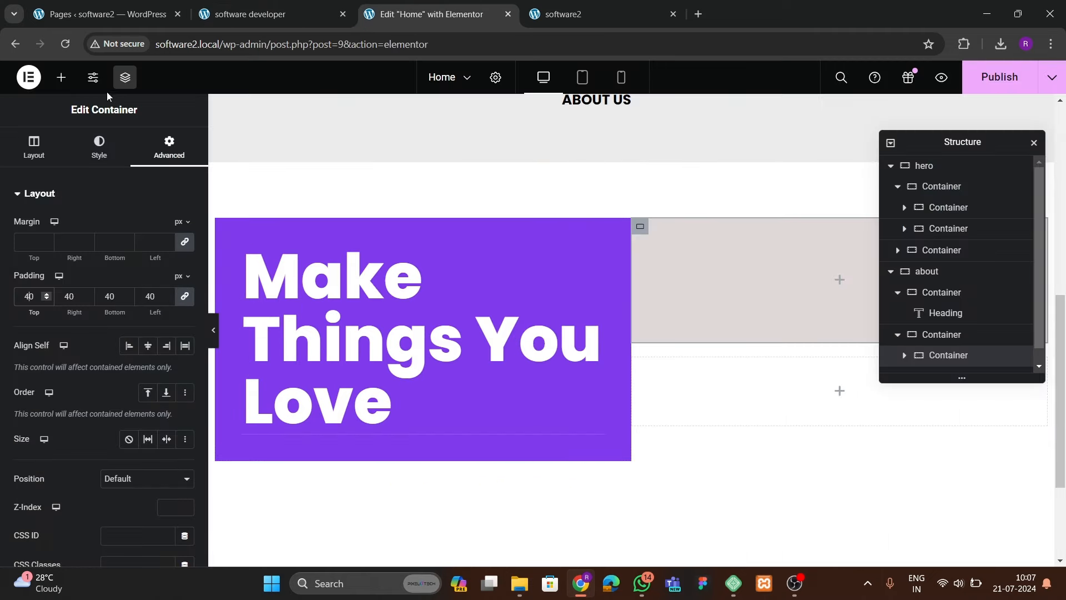
# - Add a Heading widget inside the shaded upper container
pyautogui.click(57, 81)
pyautogui.scroll(-2, 104, 244)
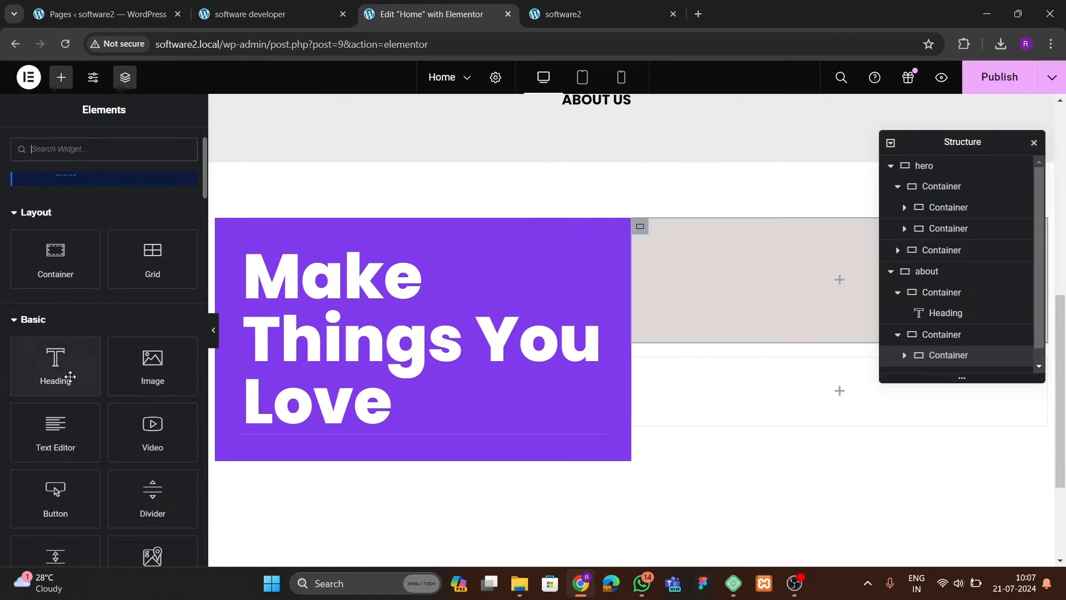
pyautogui.moveTo(71, 376); pyautogui.dragTo(770, 312)
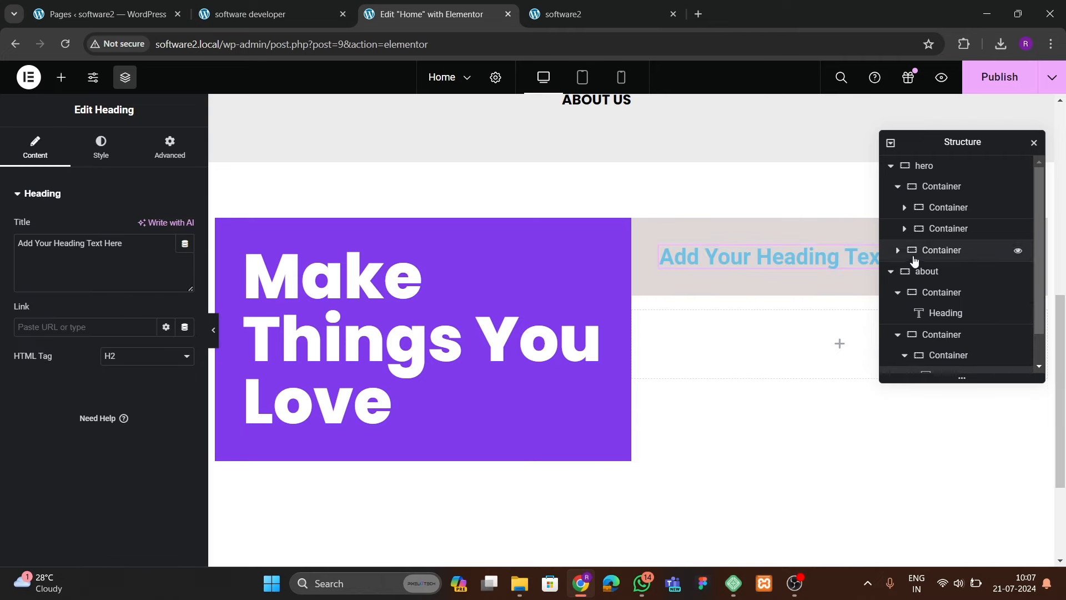
# - Reset the upper container's background to theme2 and adjust it to a custom light greyish pink
pyautogui.scroll(-1, 951, 348)
pyautogui.click(944, 319)
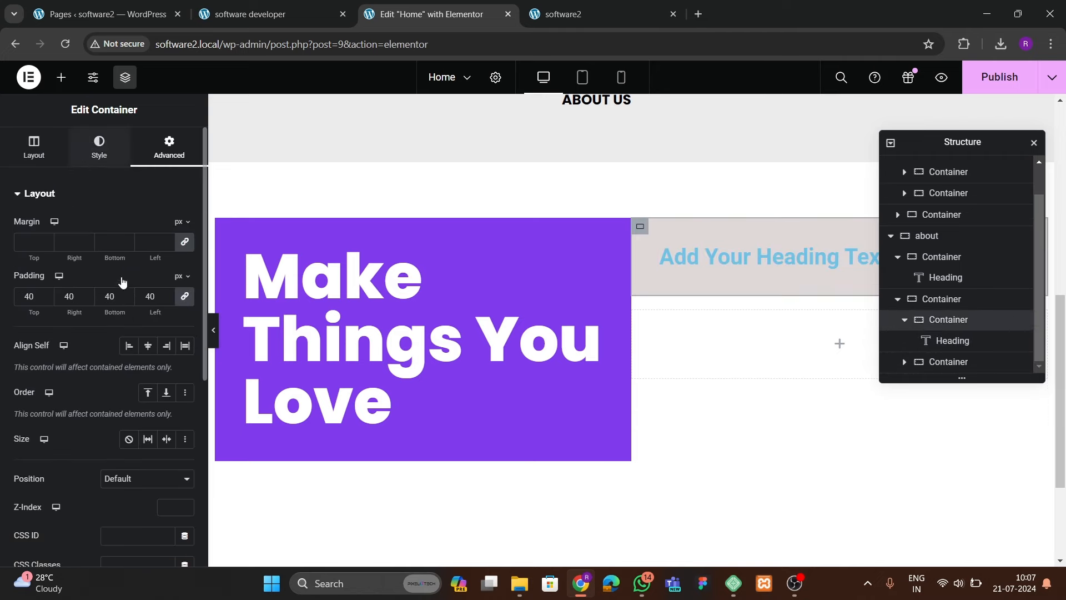
pyautogui.click(99, 147)
pyautogui.click(160, 284)
pyautogui.click(74, 459)
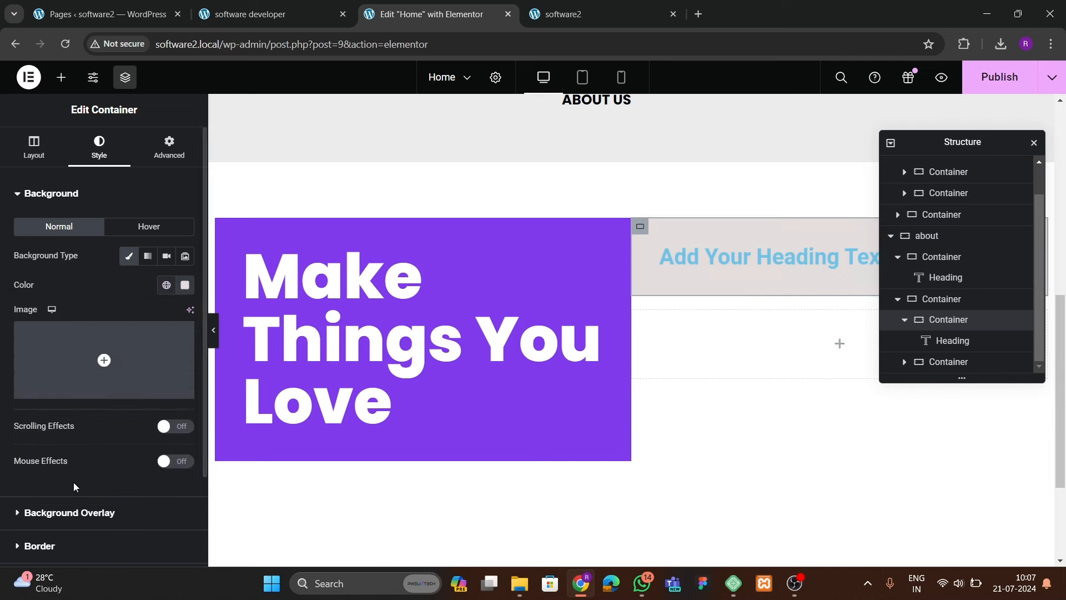
pyautogui.click(185, 284)
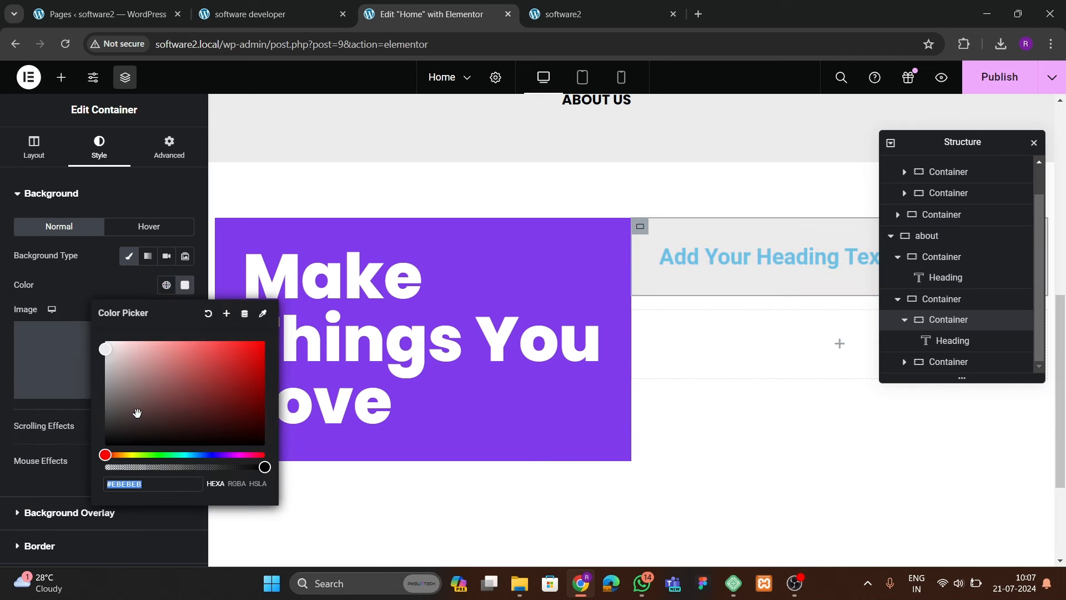
pyautogui.click(121, 365)
pyautogui.moveTo(121, 365); pyautogui.dragTo(117, 356)
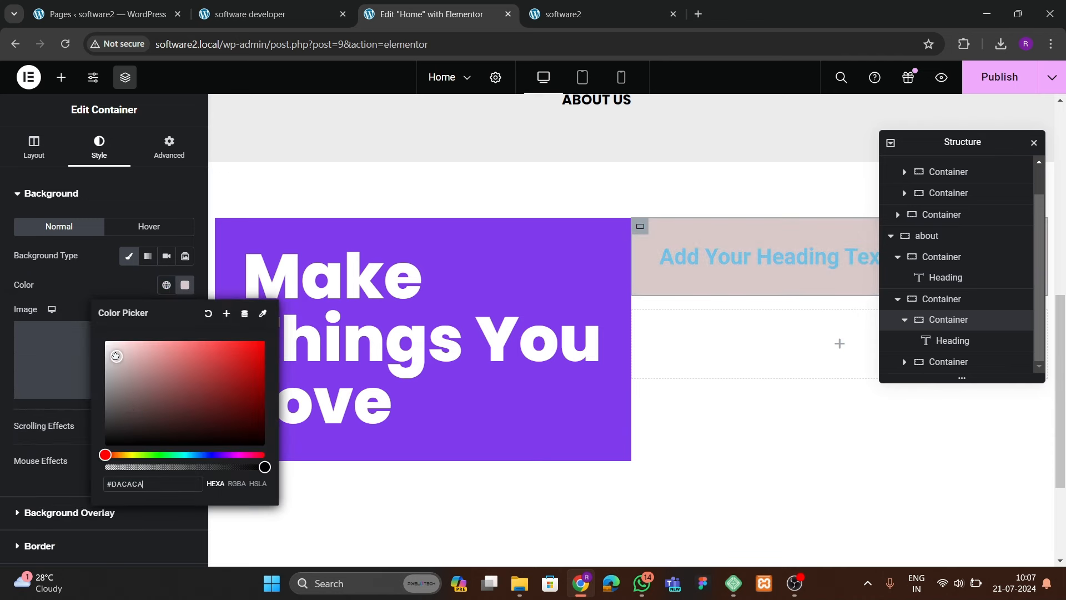
# - Replace the new heading's placeholder text with "Start Running Today", copied from the reference page
pyautogui.click(737, 273)
pyautogui.click(741, 259)
pyautogui.click(233, 10)
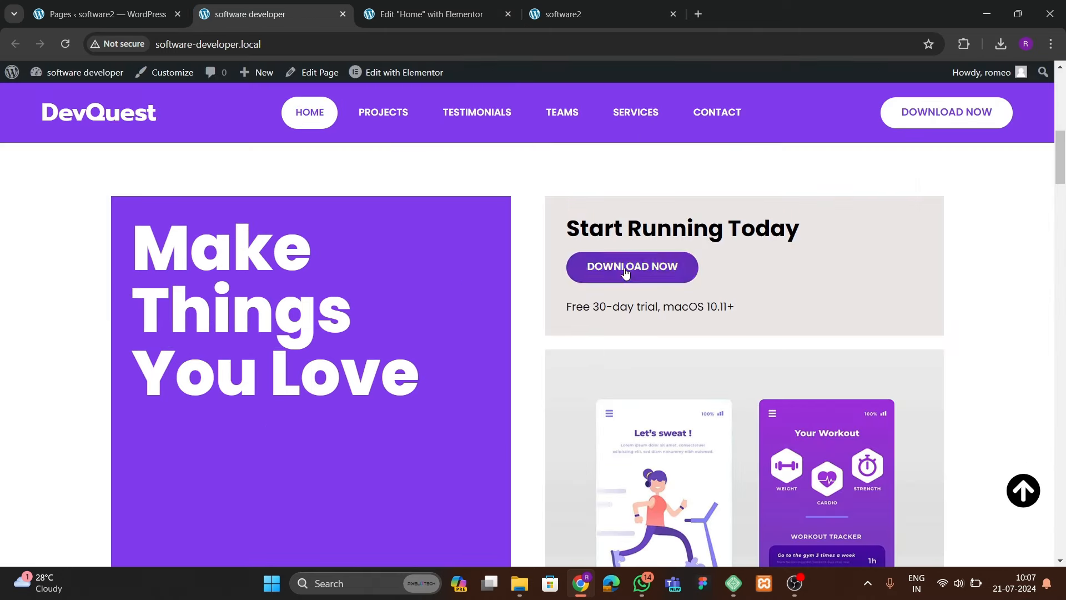
pyautogui.moveTo(563, 233); pyautogui.dragTo(809, 221)
pyautogui.hotkey('ctrl', 'c')
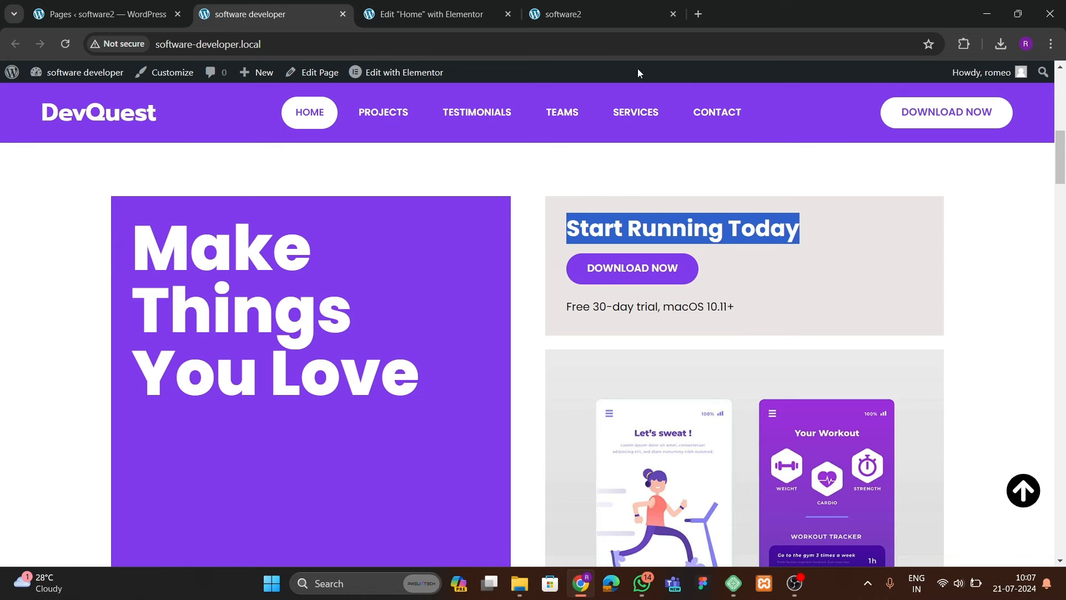
pyautogui.click(489, 15)
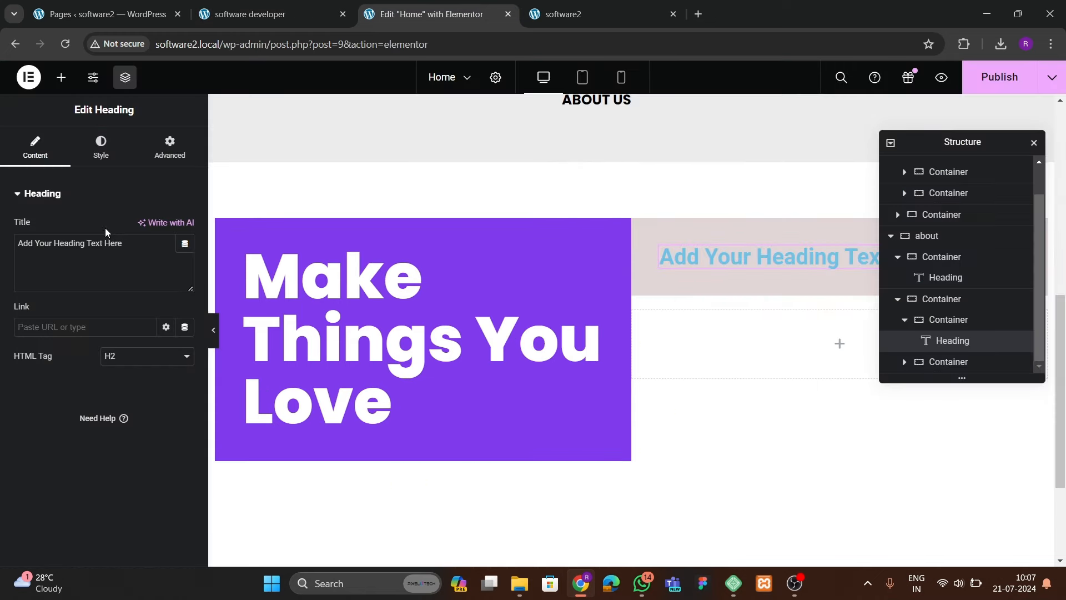
pyautogui.moveTo(123, 243); pyautogui.dragTo(2, 247)
pyautogui.hotkey('ctrl', 'v')
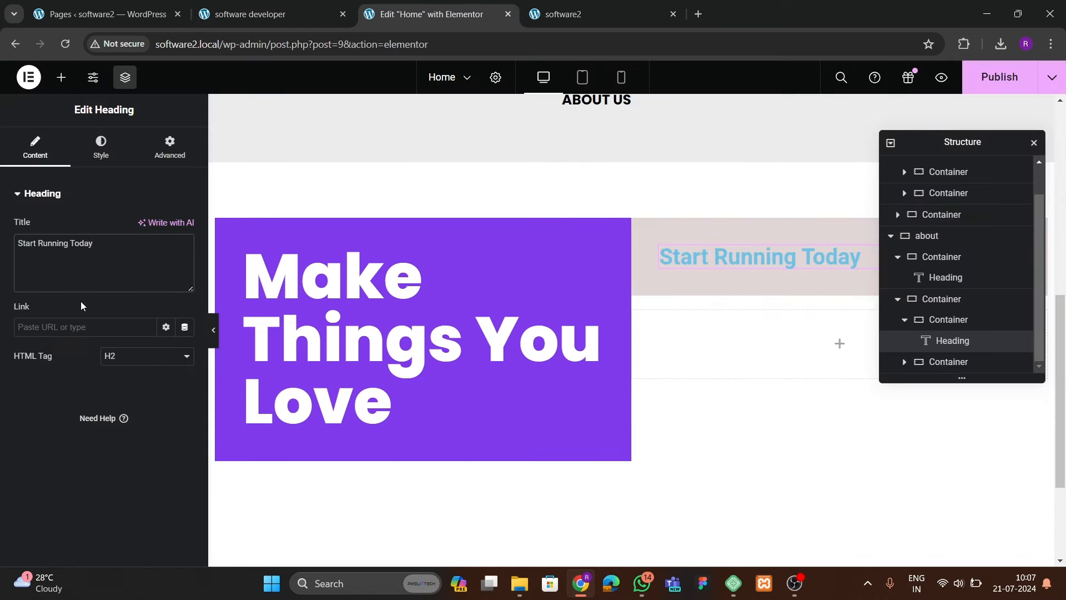
# - Set the text colour of the "Start Running Today" heading to black
pyautogui.click(101, 147)
pyautogui.click(185, 256)
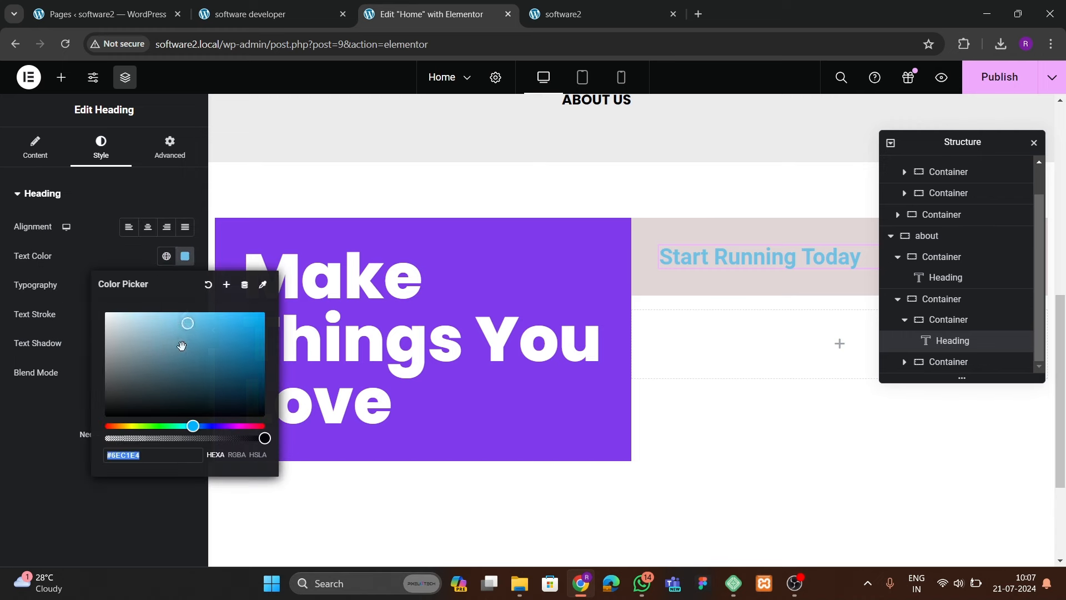
pyautogui.moveTo(182, 345); pyautogui.dragTo(68, 450)
pyautogui.click(68, 451)
# - Set the "Start Running Today" heading's typography to Poppins with weight 700 (Bold)
pyautogui.click(184, 285)
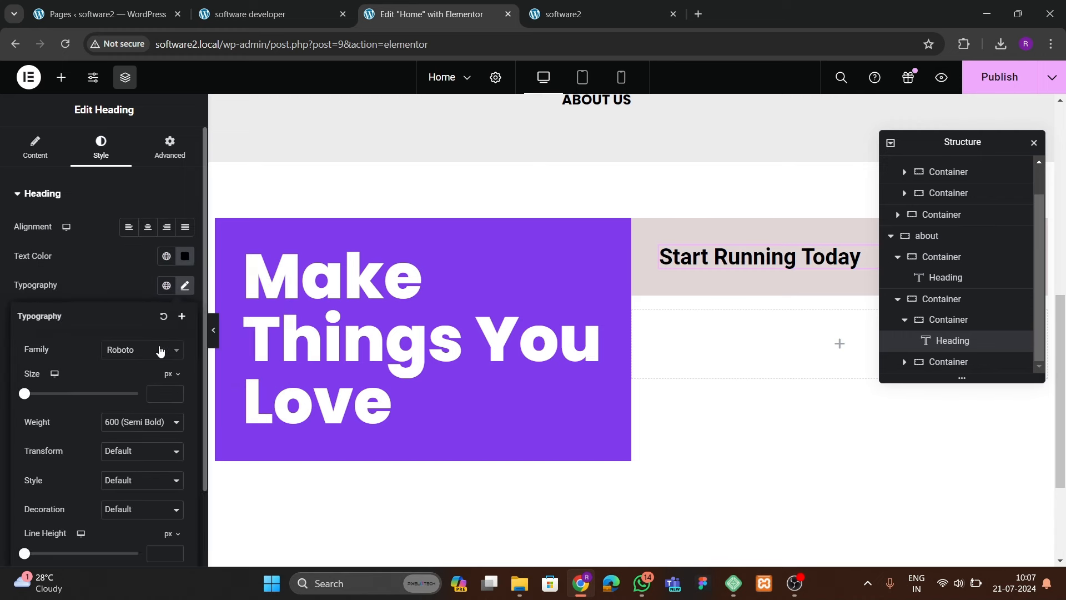
pyautogui.click(159, 350)
pyautogui.write('poppin')
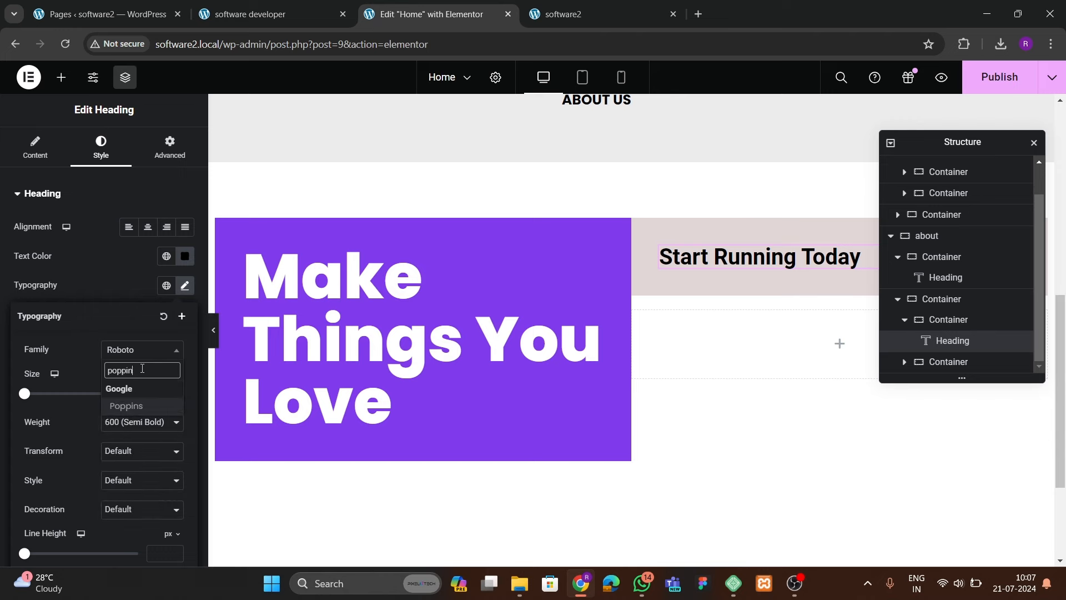
pyautogui.press('Return')
pyautogui.click(129, 423)
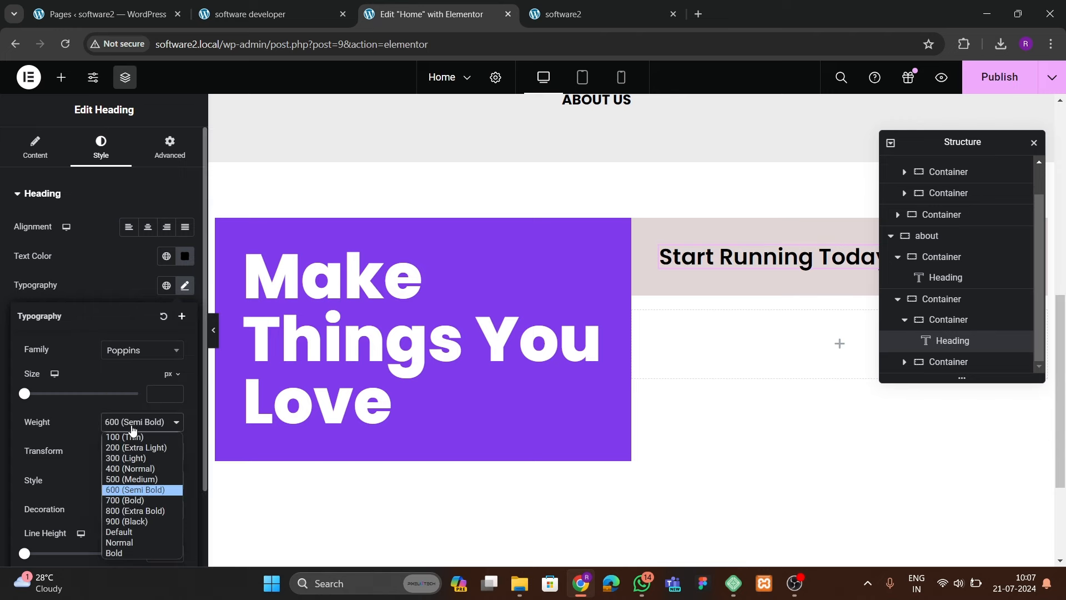
pyautogui.click(125, 499)
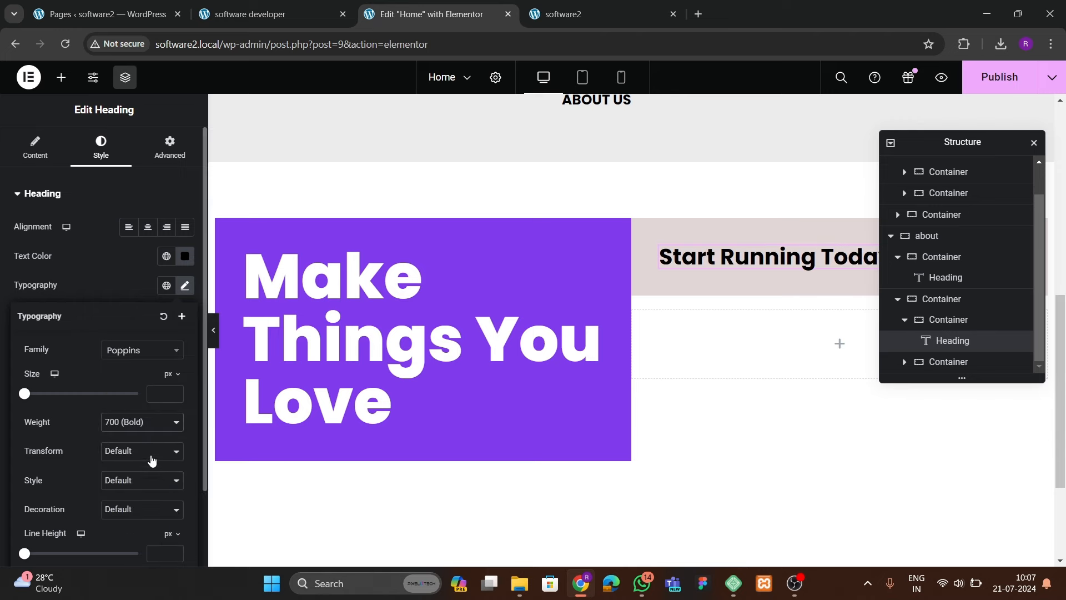
# - Add a Button widget directly under the "Start Running Today" heading, following the reference page
pyautogui.click(266, 14)
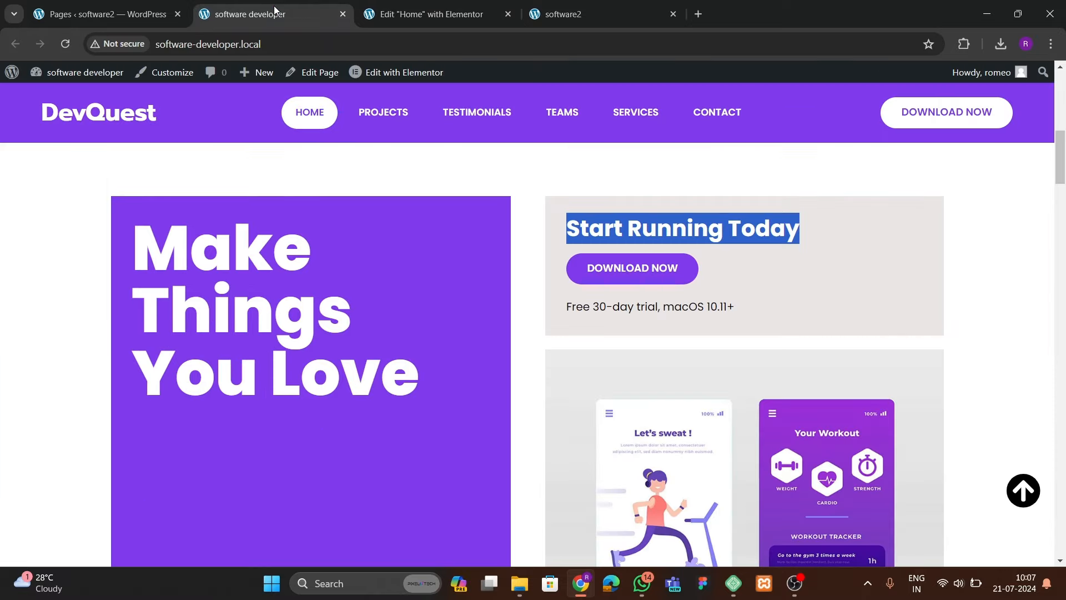
pyautogui.click(433, 18)
pyautogui.click(61, 84)
pyautogui.scroll(-3, 60, 333)
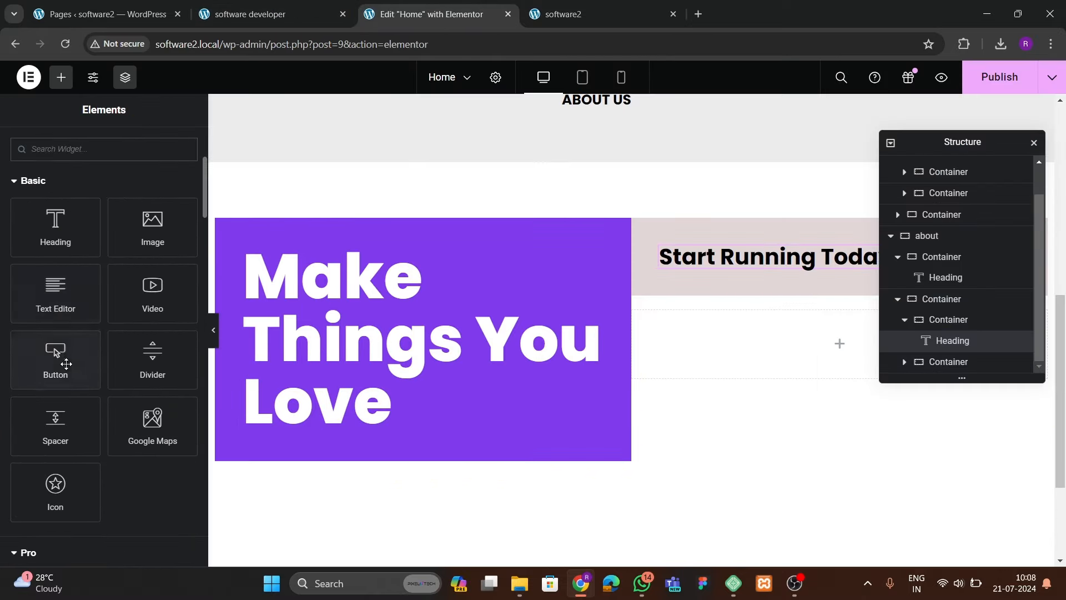
pyautogui.moveTo(60, 357); pyautogui.dragTo(694, 260)
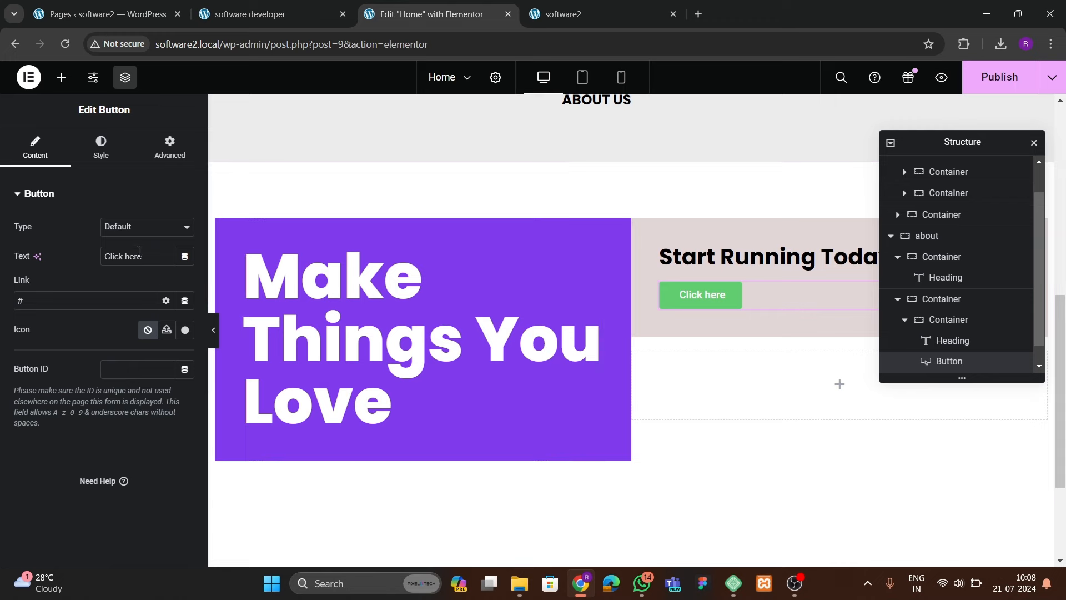
# - Replace the new button's placeholder label with "DOWNLOAD NOW"
pyautogui.write('DOWNLOD')
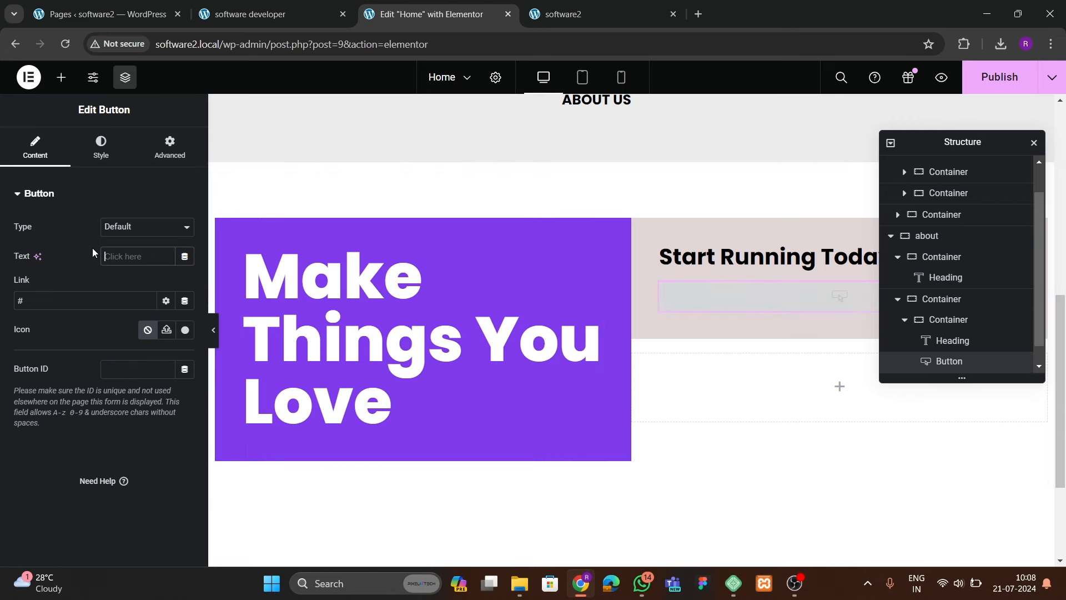
pyautogui.press('BackSpace')
pyautogui.press('BackSpace')
pyautogui.press('BackSpace')
pyautogui.write('LOAD NOW')
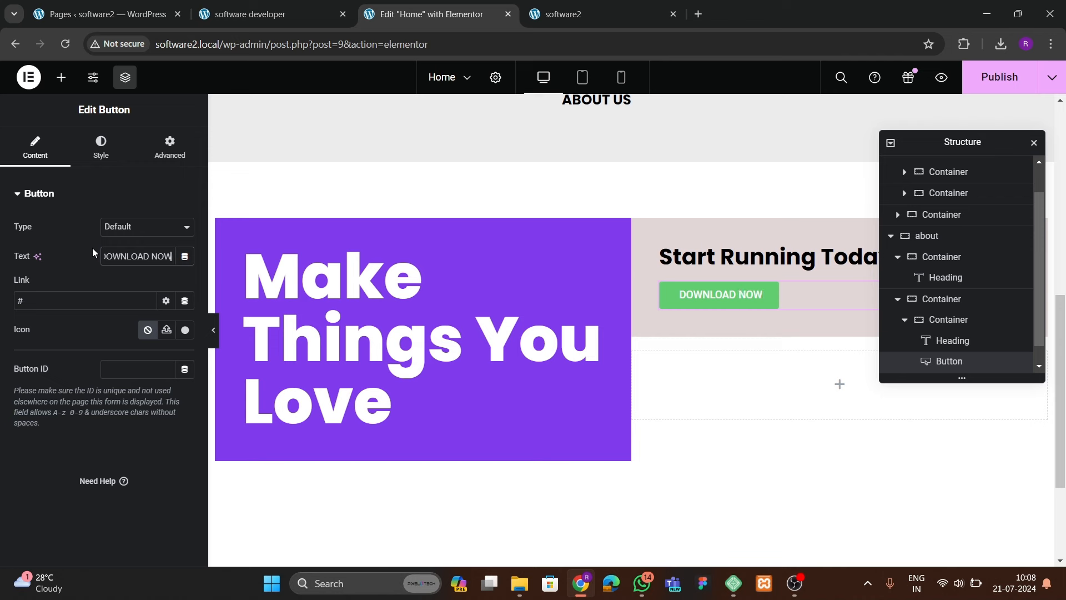
# - Give the "DOWNLOAD NOW" button a classic background in the global purple colour
pyautogui.click(101, 147)
pyautogui.scroll(-2, 120, 322)
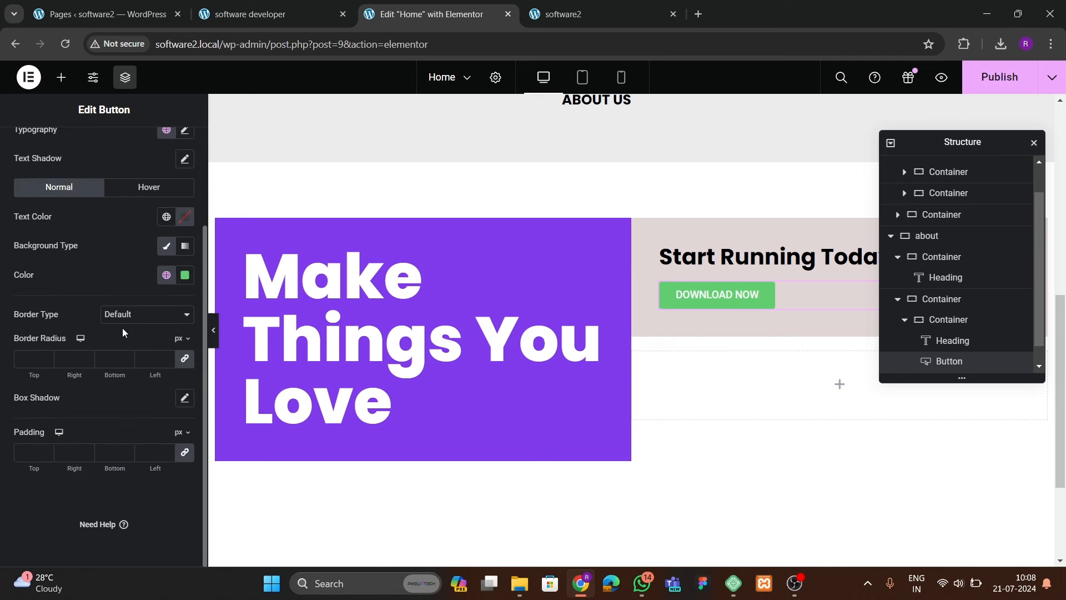
pyautogui.scroll(1, 168, 247)
pyautogui.click(166, 246)
pyautogui.click(167, 249)
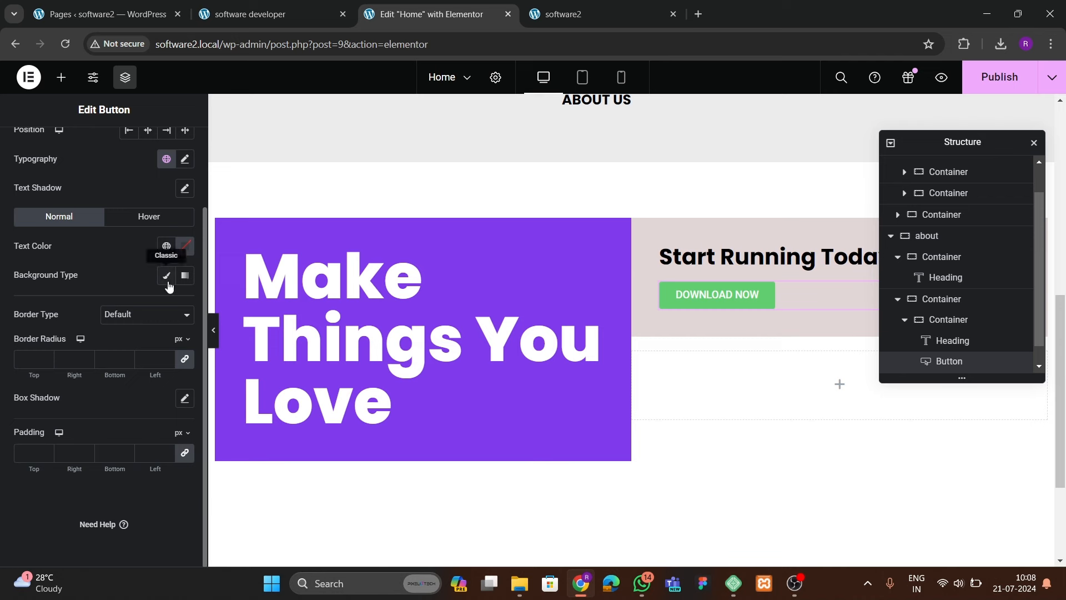
pyautogui.click(165, 275)
pyautogui.click(166, 304)
pyautogui.click(62, 475)
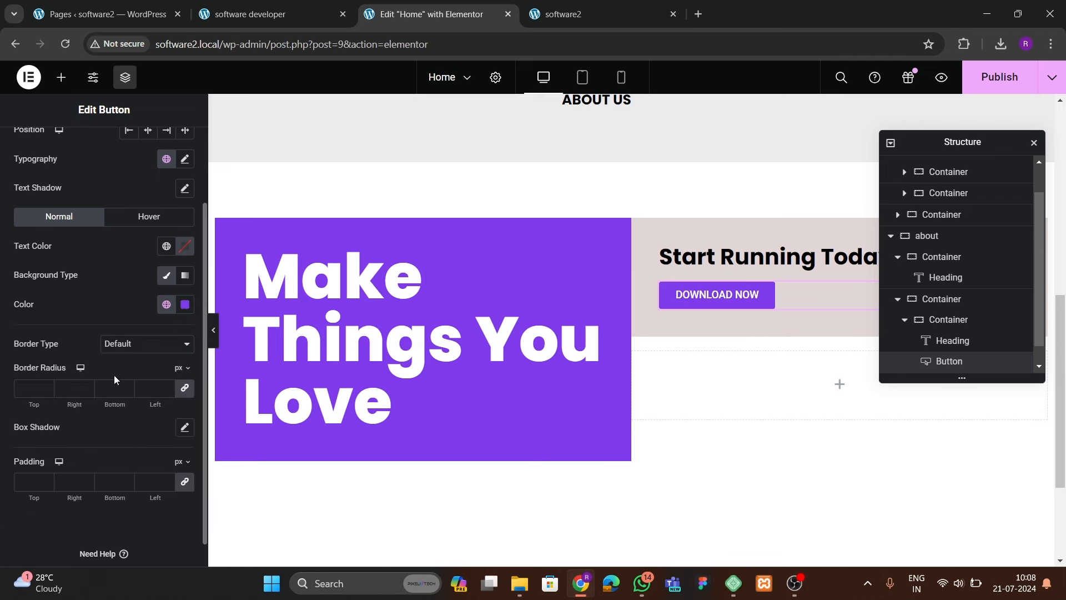
# - Set the button's padding to 15 px top and bottom and 30 px right and left, and its border radius to 1900 px on all corners
pyautogui.click(30, 482)
pyautogui.write('20')
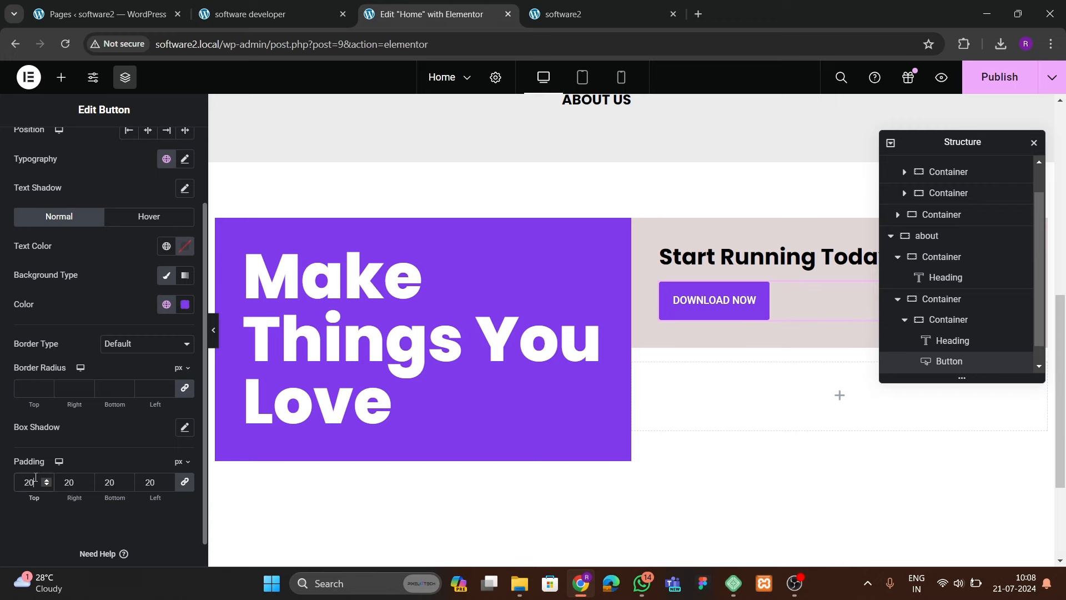
pyautogui.click(185, 482)
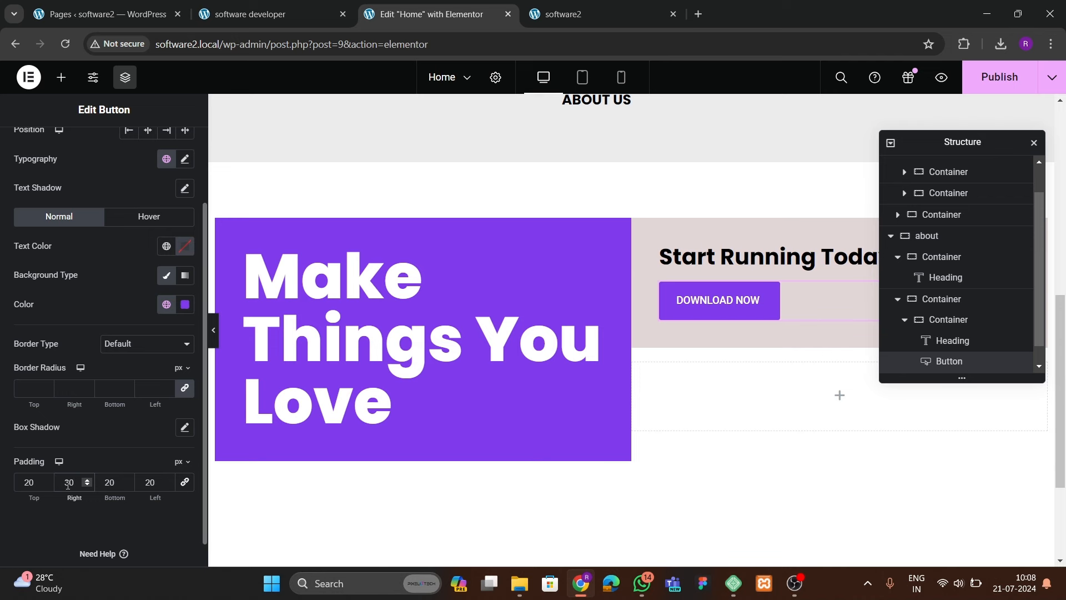
pyautogui.press('BackSpace')
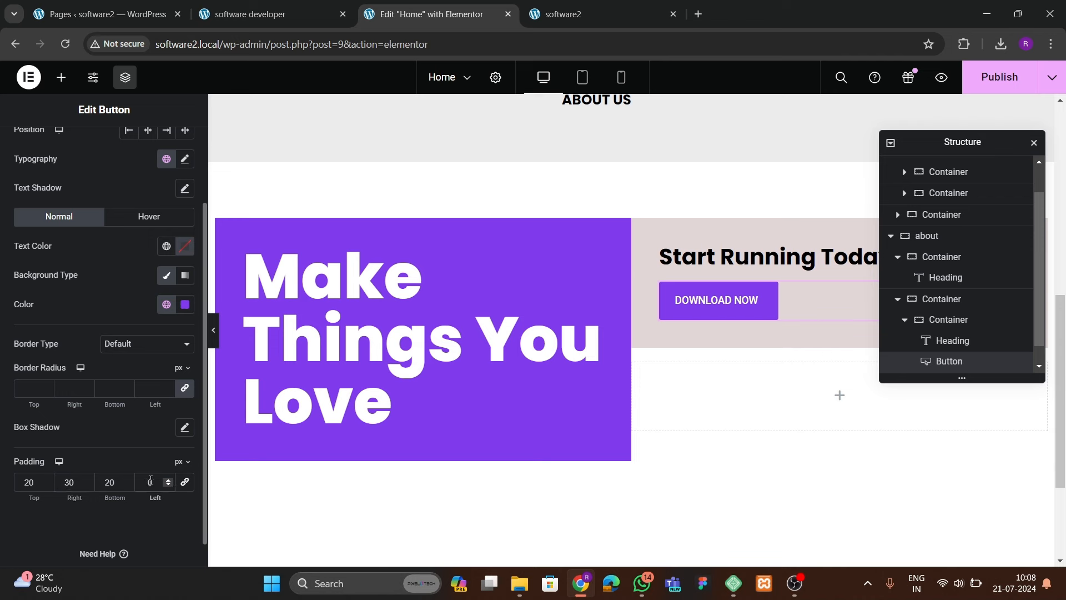
pyautogui.write('3')
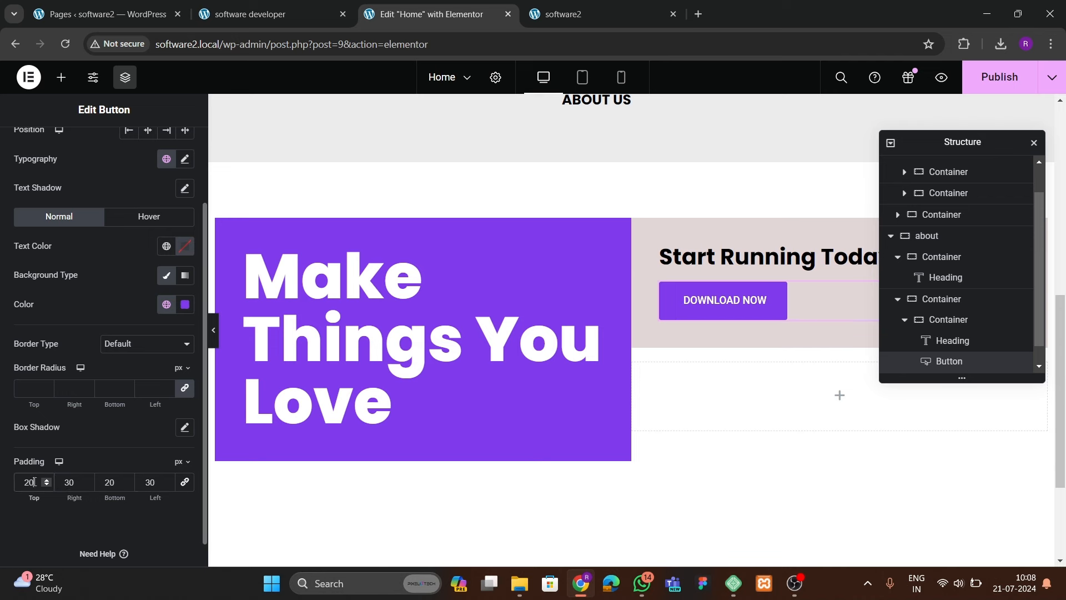
pyautogui.press('BackSpace')
pyautogui.press('BackSpace')
pyautogui.write('15')
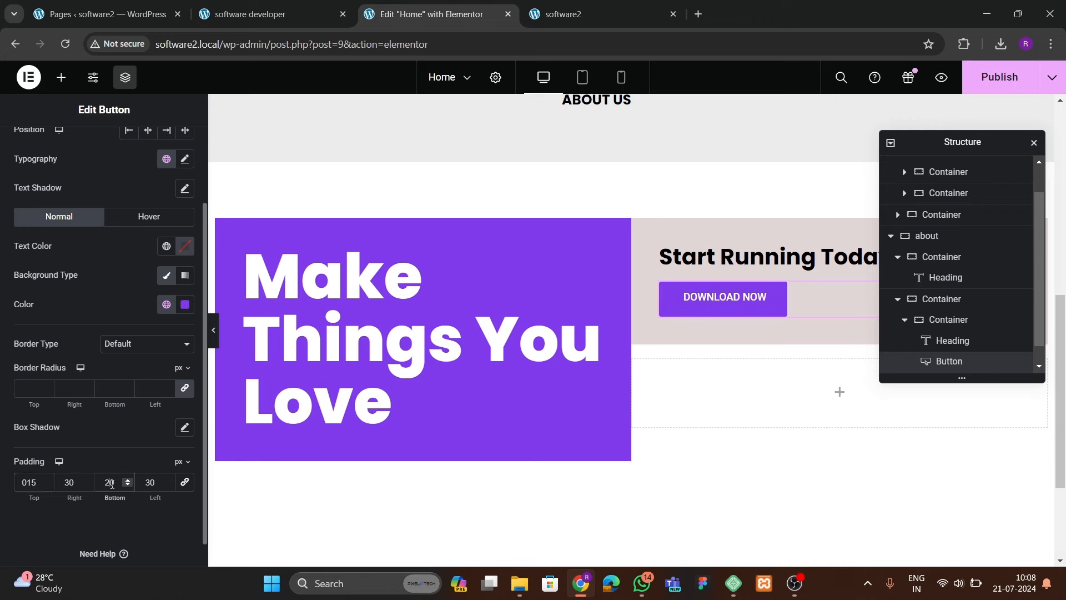
pyautogui.press('BackSpace')
pyautogui.press('BackSpace')
pyautogui.write('15')
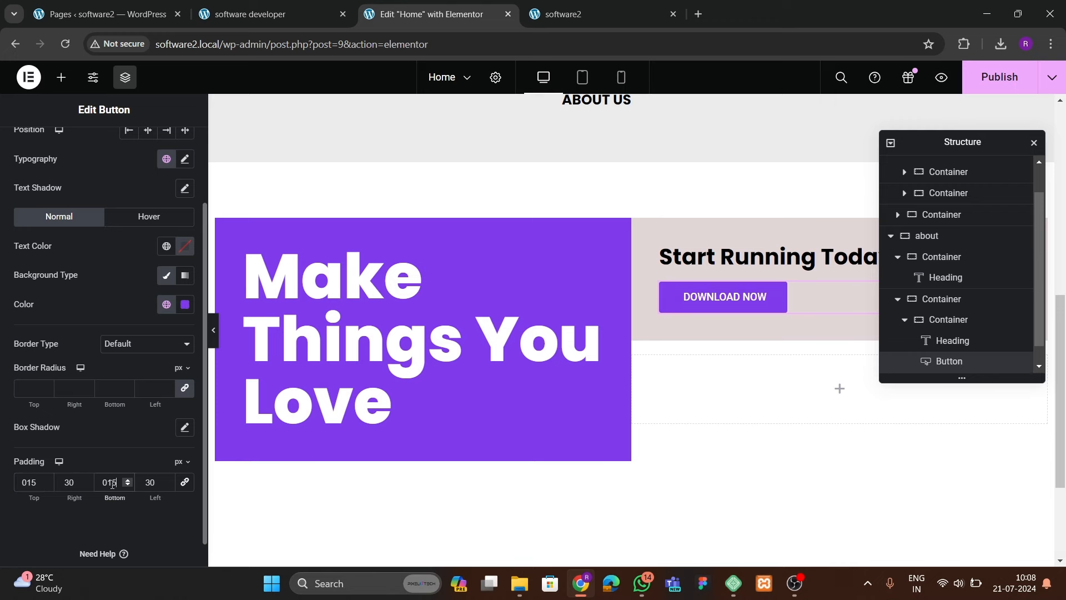
pyautogui.write('1900')
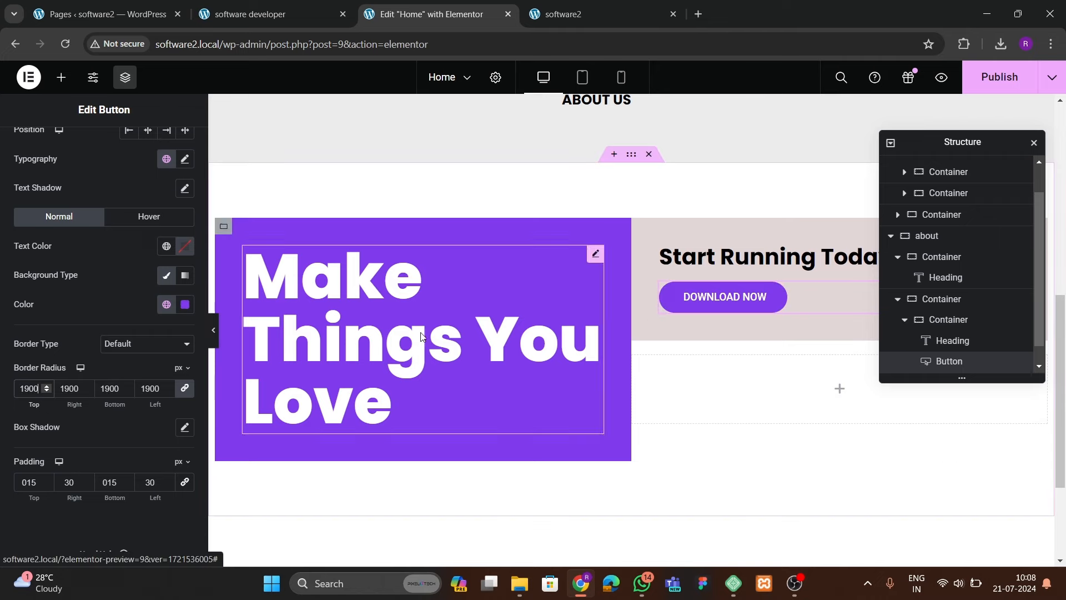
# - Set the "DOWNLOAD NOW" button's font family to Poppins
pyautogui.click(186, 160)
pyautogui.click(143, 224)
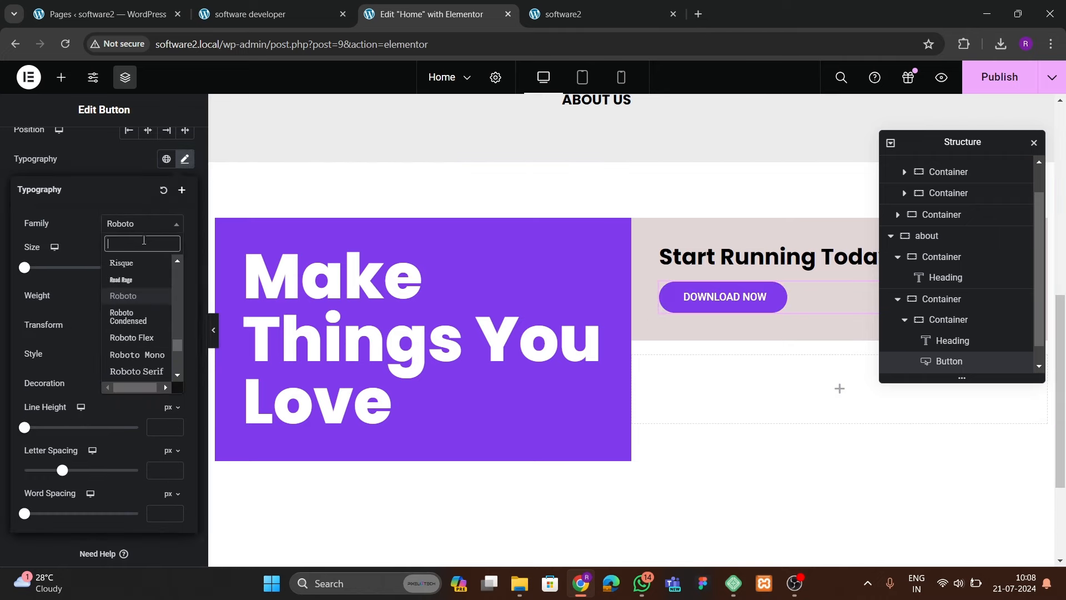
pyautogui.write('poppins')
pyautogui.press('Return')
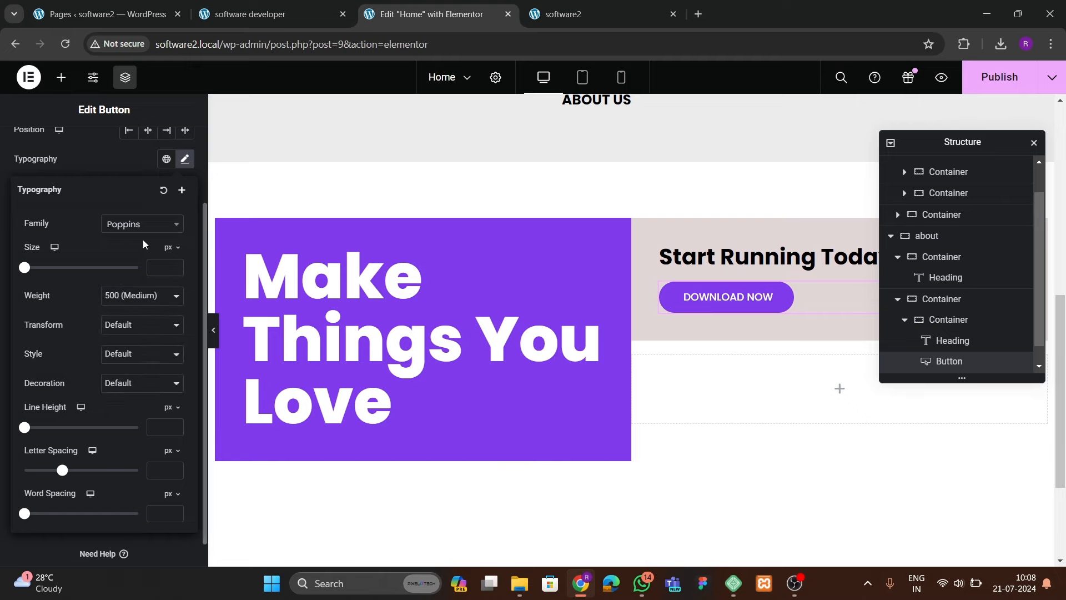
# - Add a Text Editor widget below the "DOWNLOAD NOW" button, following the reference page
pyautogui.click(256, 17)
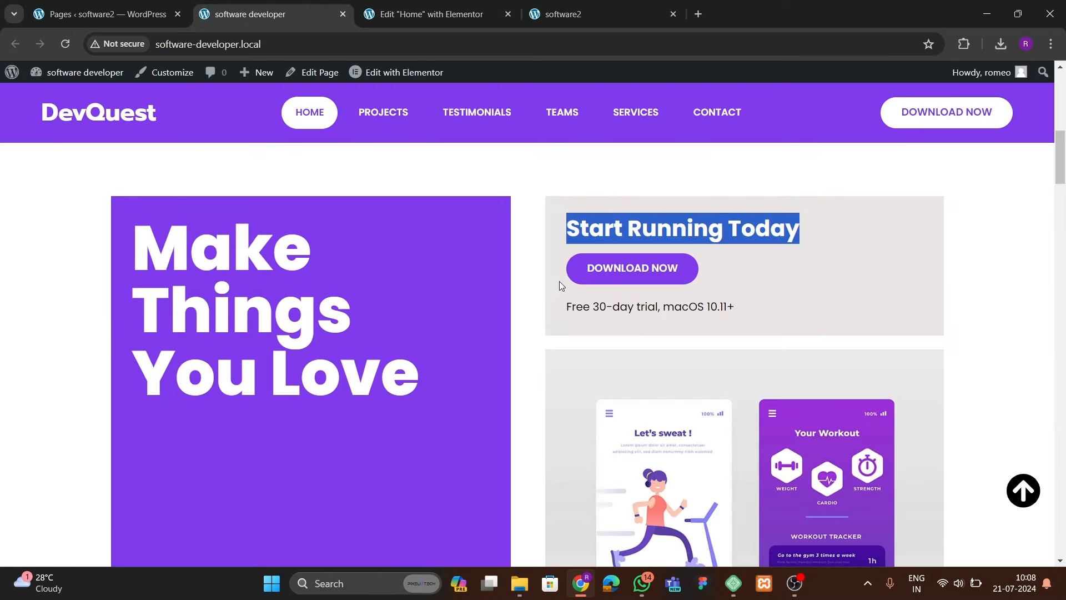
pyautogui.click(472, 15)
pyautogui.click(61, 77)
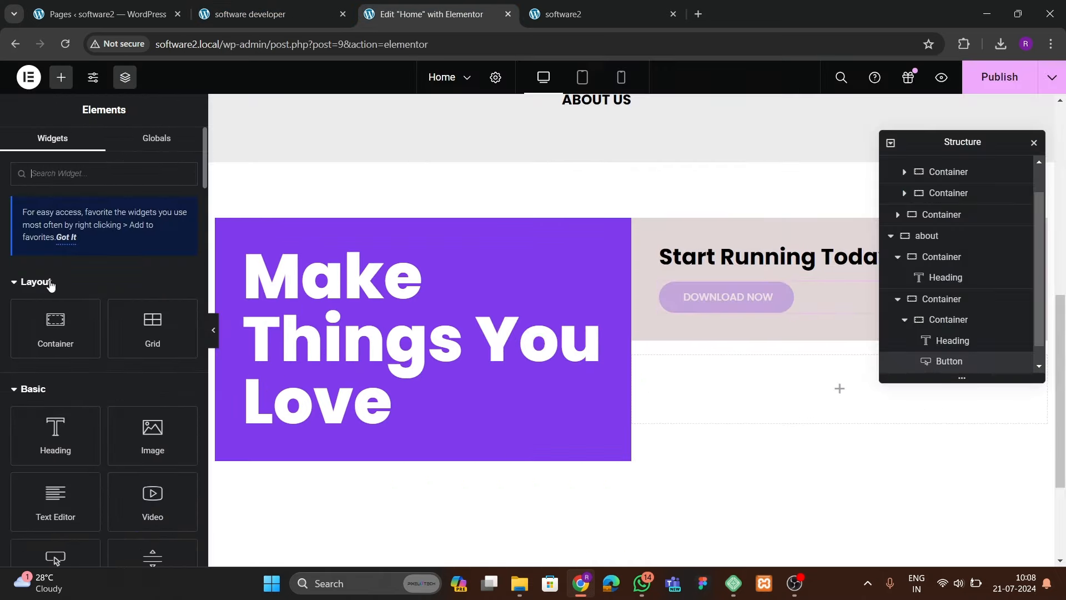
pyautogui.scroll(-3, 50, 289)
pyautogui.moveTo(56, 358); pyautogui.dragTo(761, 302)
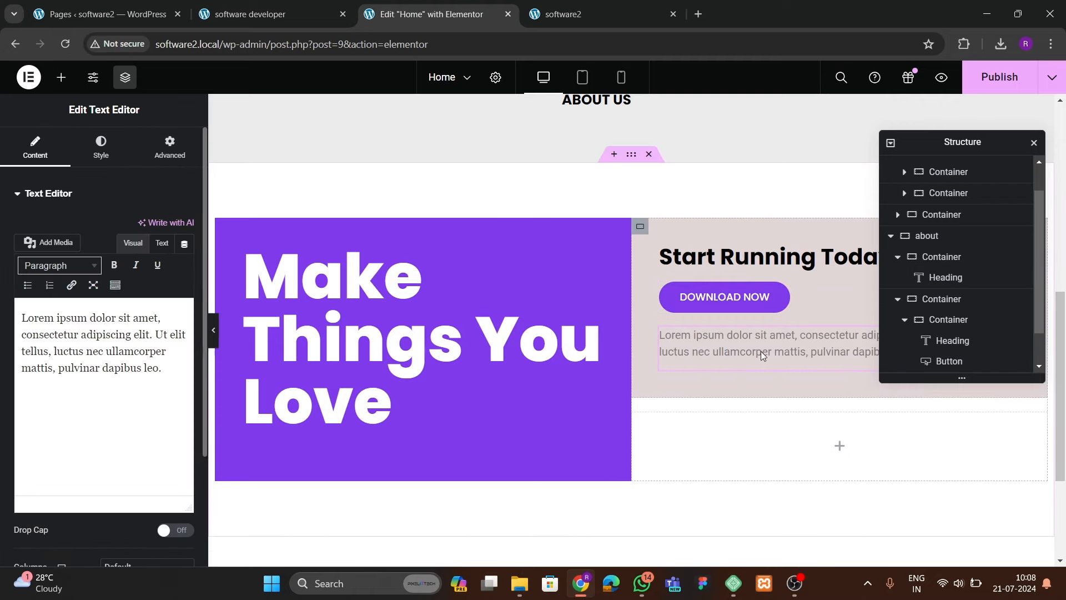
# - Replace the text widget's placeholder with "Free 30-day trial, macOS 10.11+", copied from the reference page
pyautogui.click(288, 14)
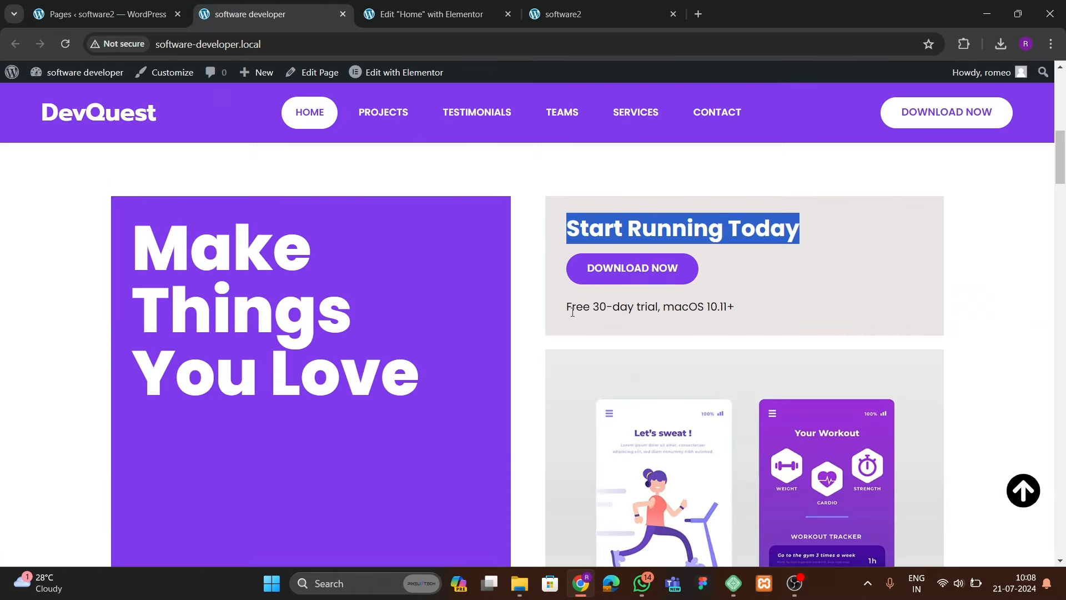
pyautogui.moveTo(569, 307); pyautogui.dragTo(735, 308)
pyautogui.click(574, 340)
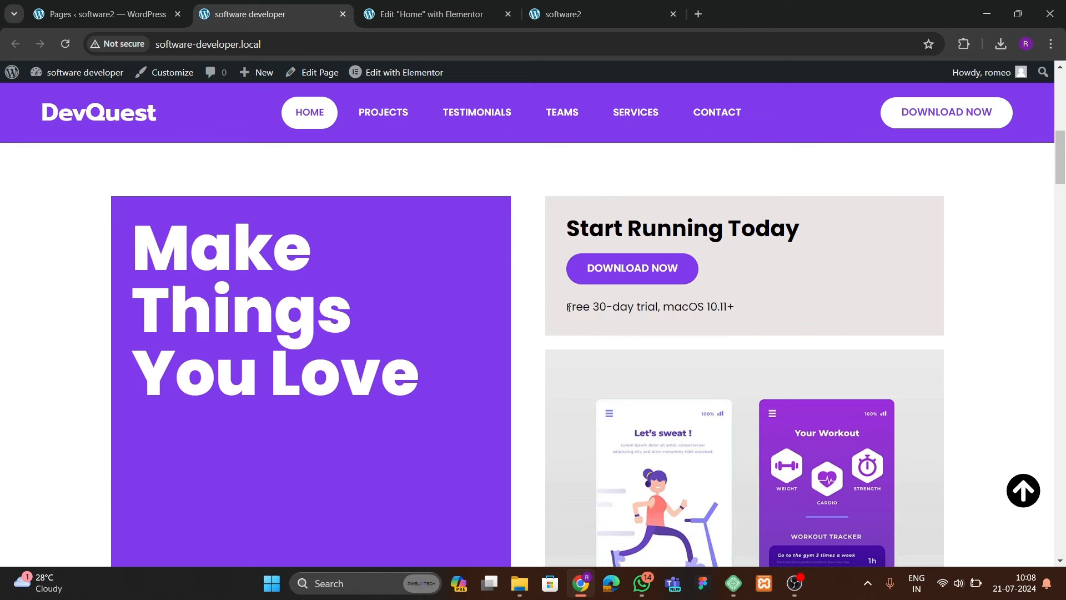
pyautogui.moveTo(569, 307); pyautogui.dragTo(767, 307)
pyautogui.hotkey('ctrl', 'c')
pyautogui.click(427, 14)
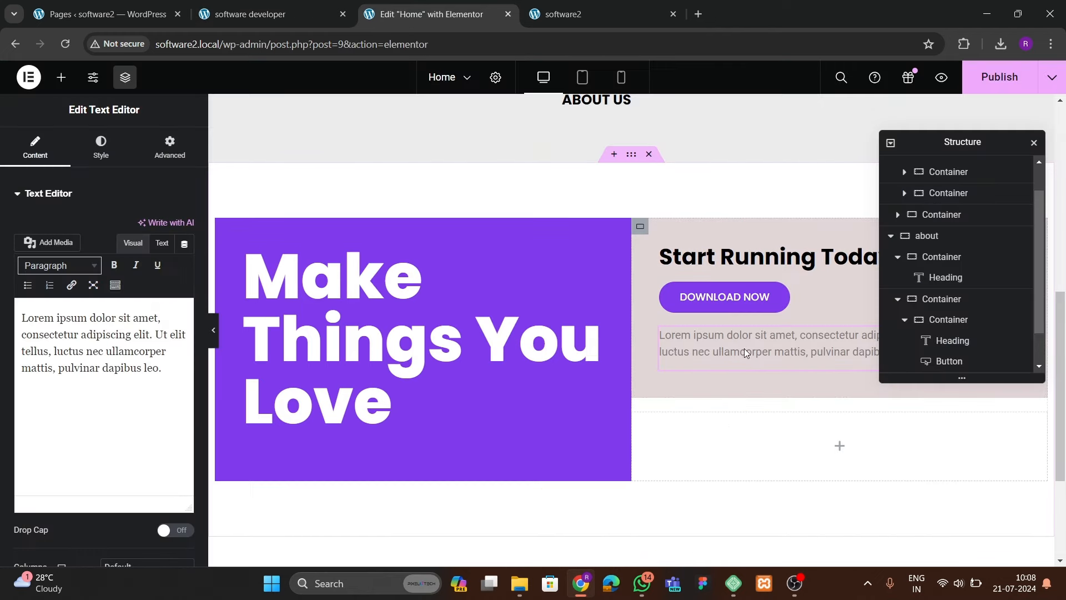
pyautogui.click(161, 243)
pyautogui.hotkey('ctrl', 'a')
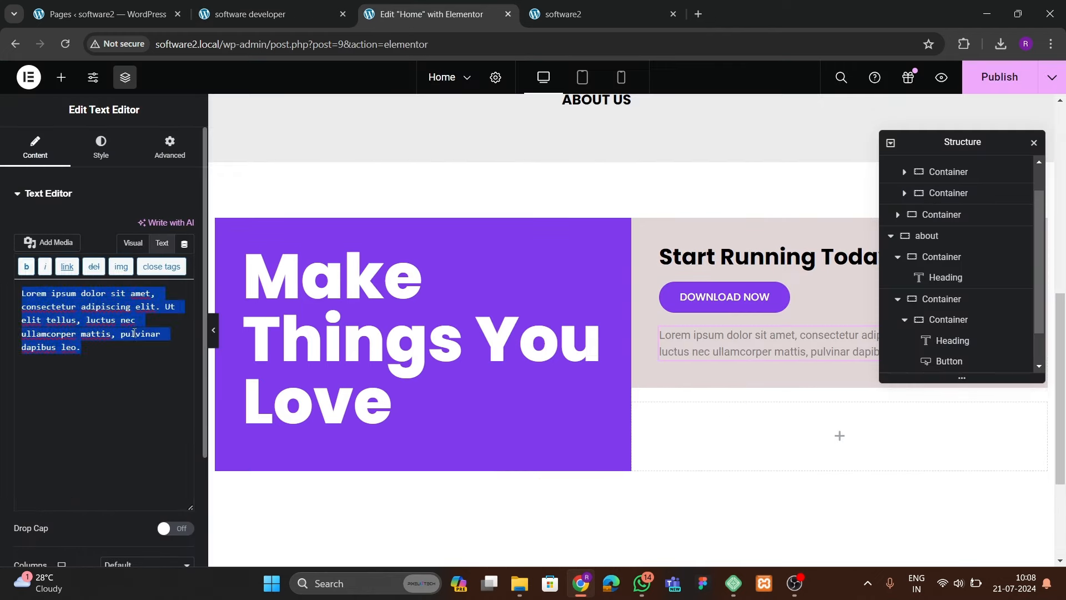
pyautogui.hotkey('ctrl', 'v')
# - Set the text colour of the "Free 30-day trial, macOS 10.11+" line to black (#000000)
pyautogui.click(101, 147)
pyautogui.click(185, 256)
pyautogui.moveTo(120, 386); pyautogui.dragTo(83, 433)
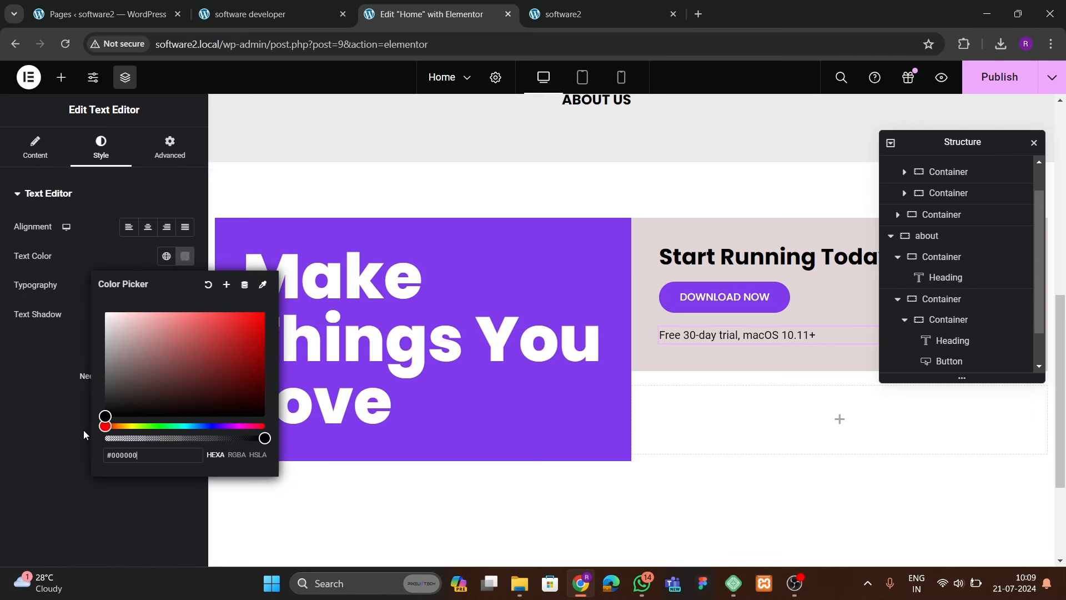
pyautogui.click(17, 423)
# - Set the font family of the "Free 30-day trial, macOS 10.11+" line to Poppins
pyautogui.click(184, 285)
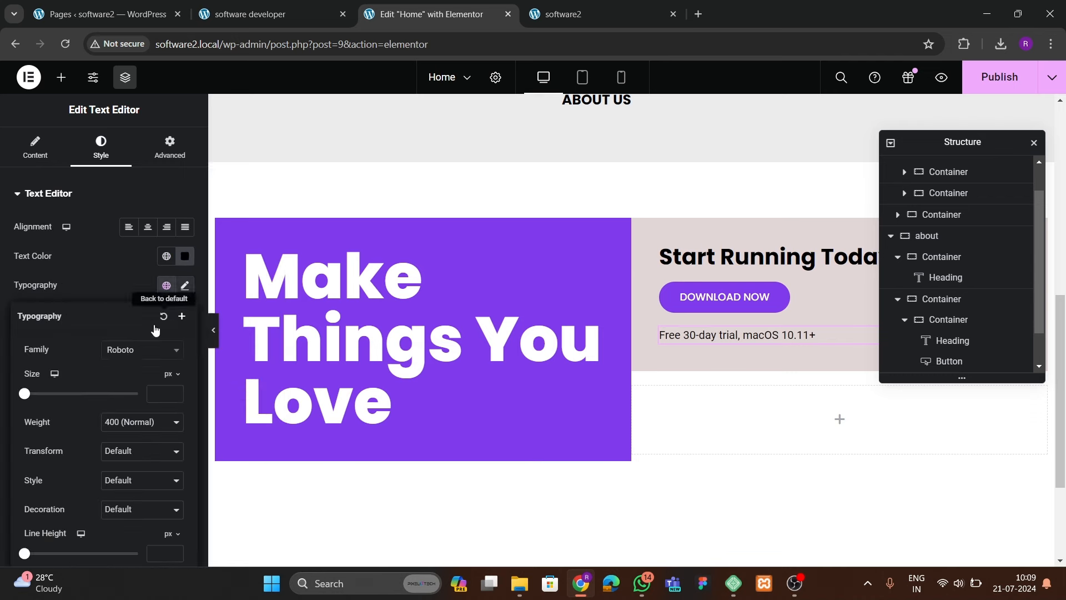
pyautogui.click(126, 350)
pyautogui.write('poppi')
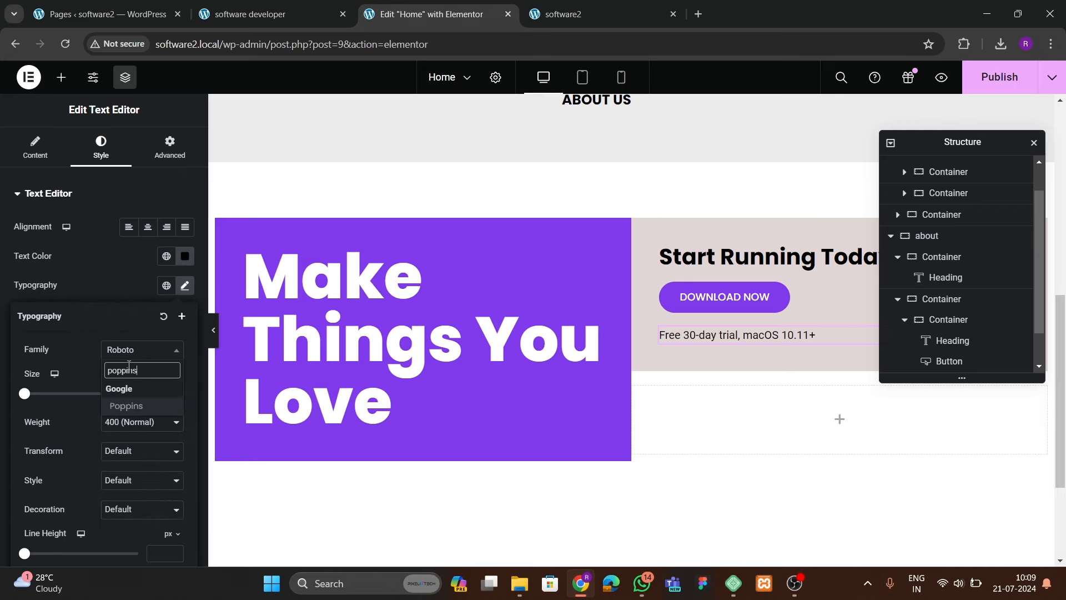
pyautogui.write('ns')
pyautogui.press('Return')
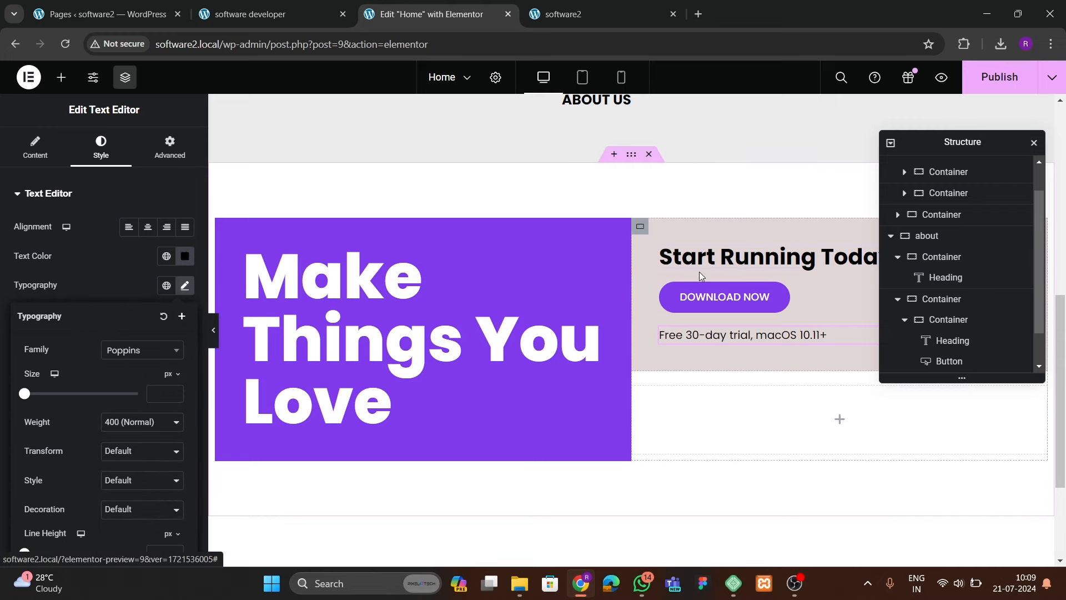
# - Set the about container's content justification to Space Between and centre-align its items
pyautogui.click(891, 235)
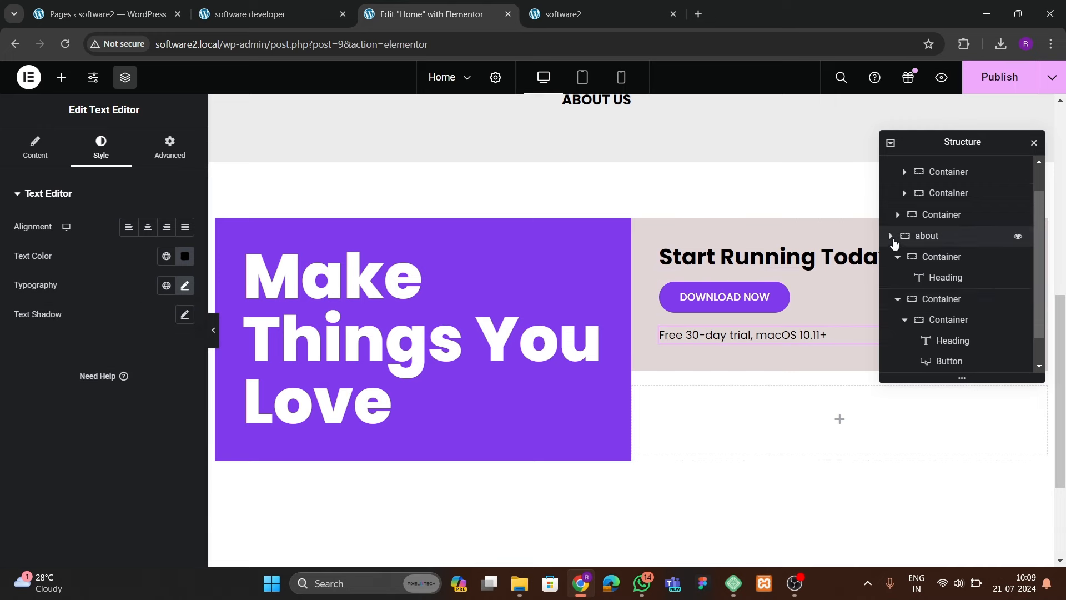
pyautogui.click(936, 272)
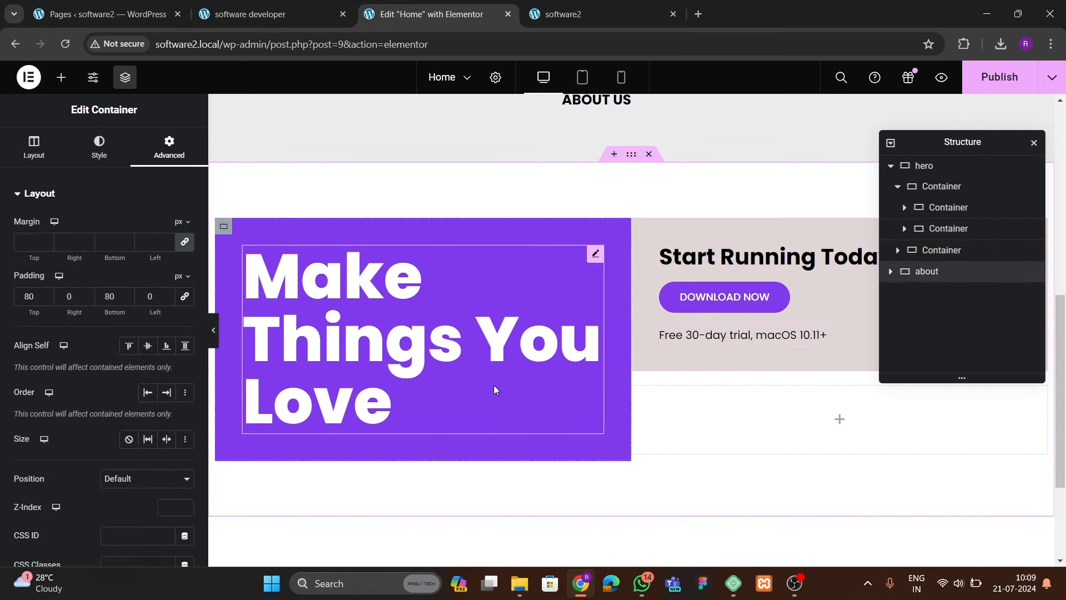
pyautogui.click(42, 157)
pyautogui.scroll(-3, 85, 349)
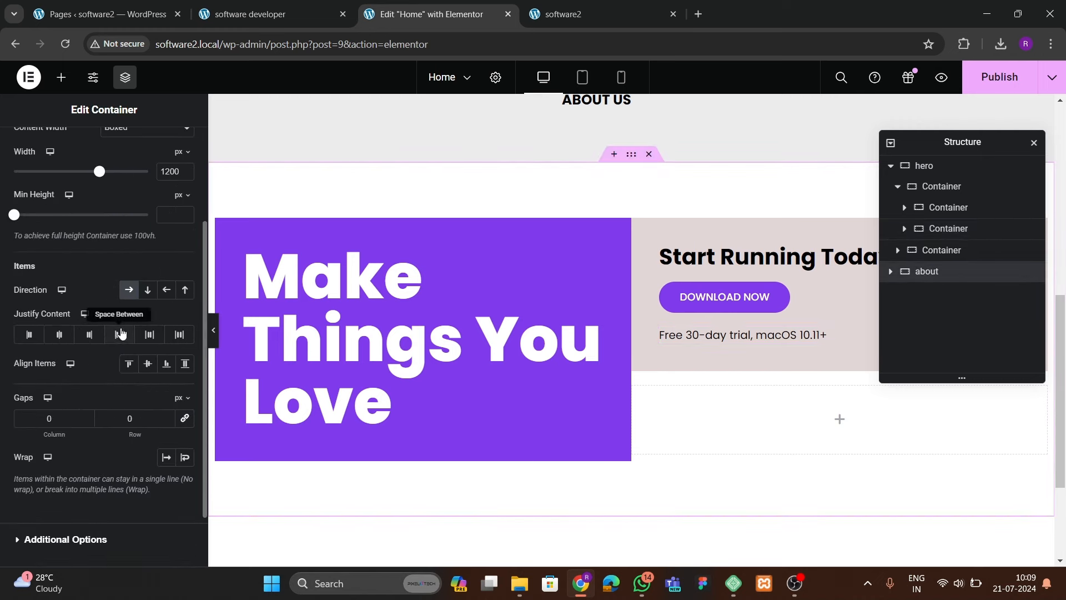
pyautogui.click(120, 335)
pyautogui.click(148, 364)
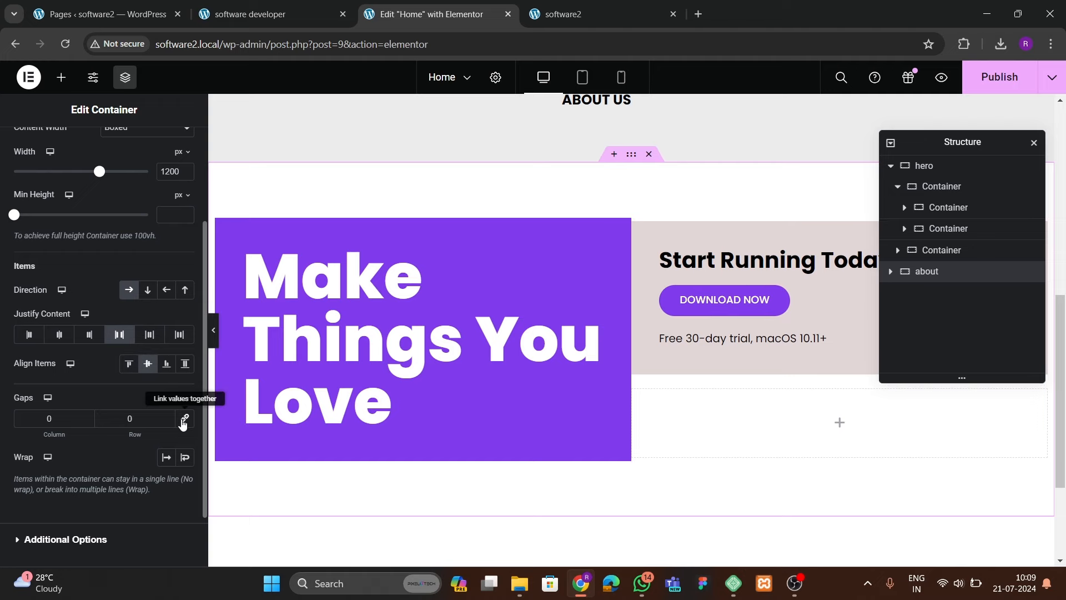
# - Set the about container's linked column and row gaps to 50 px and preview the section at full width
pyautogui.click(184, 421)
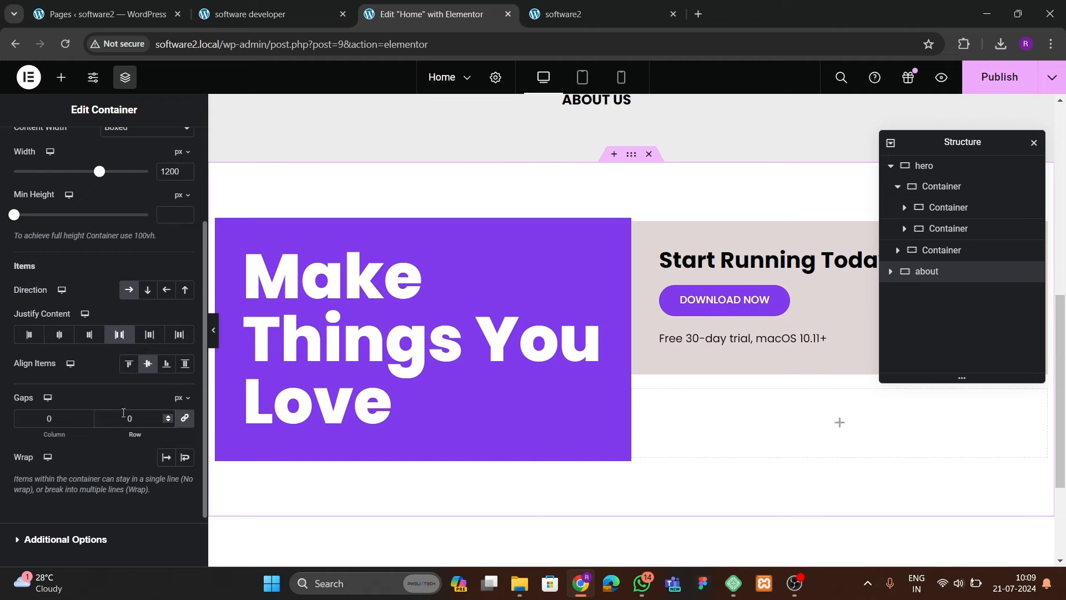
pyautogui.write('5')
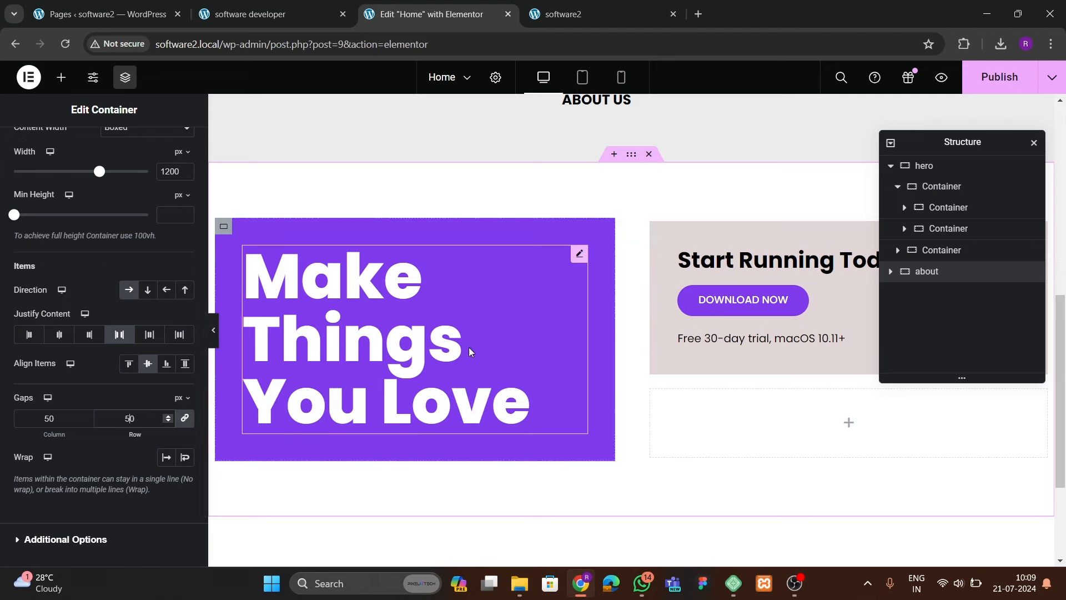
pyautogui.click(214, 332)
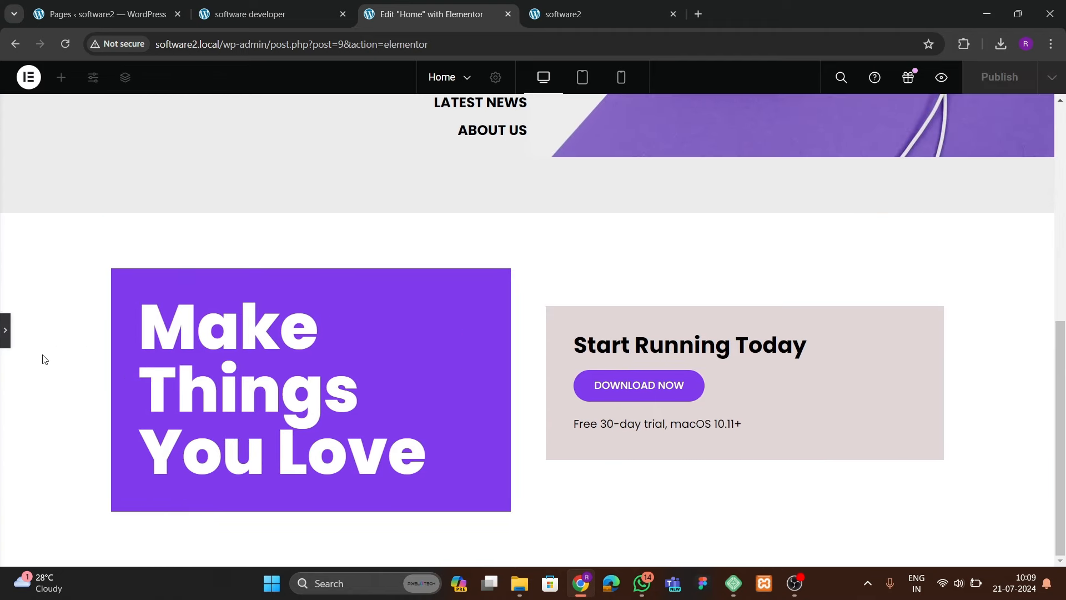
# - Set the about container's item alignment to Start and preview the section at full width
pyautogui.click(6, 331)
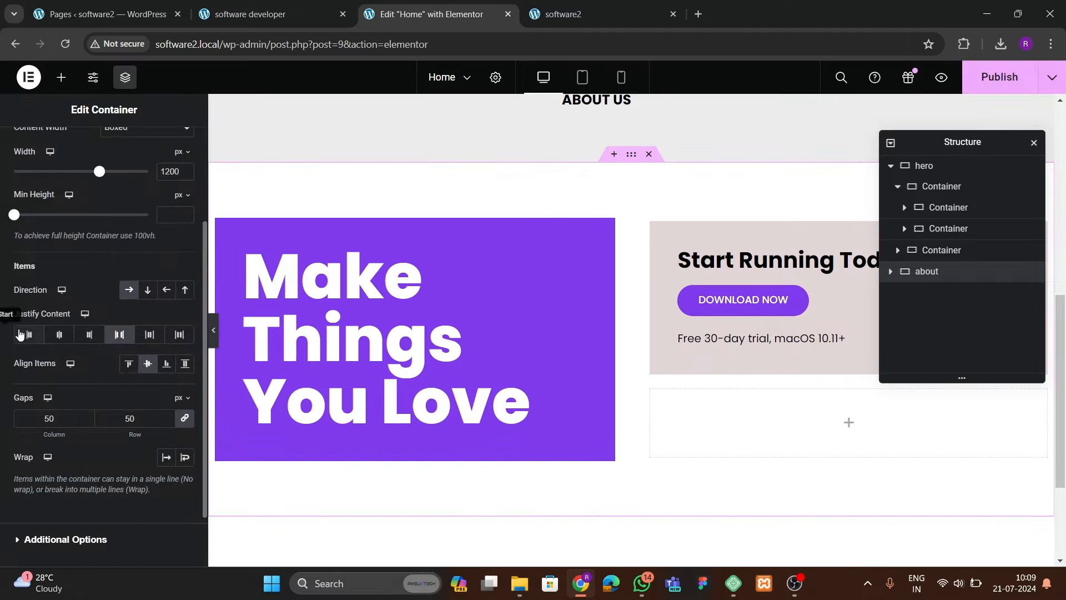
pyautogui.click(214, 344)
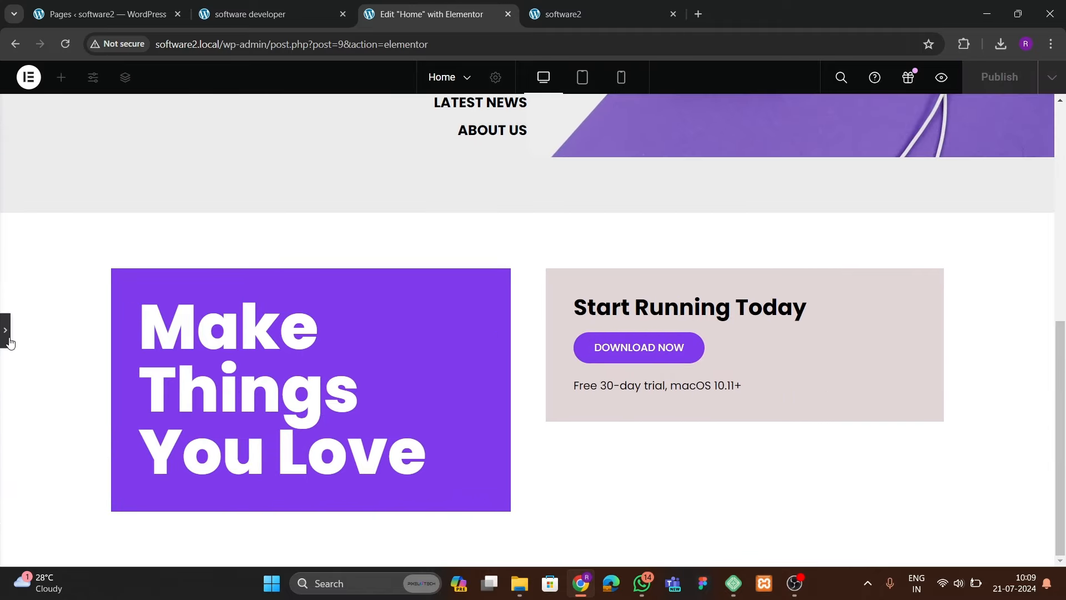
pyautogui.click(8, 340)
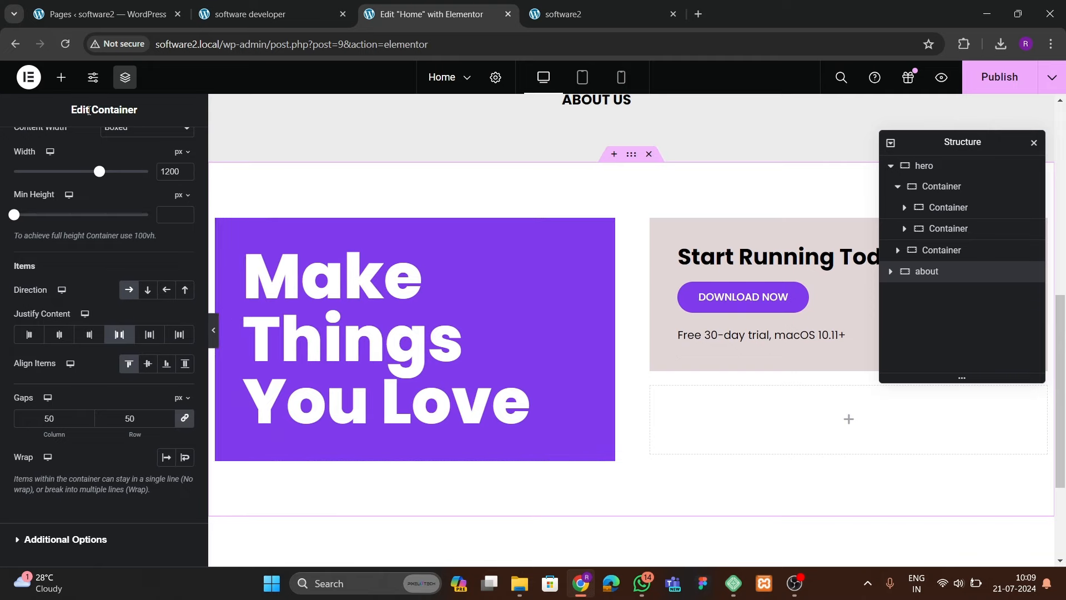
# - Add an image widget with the purple workout app mockup to the empty container below the "Start Running Today" card and preview the section
pyautogui.click(61, 77)
pyautogui.scroll(-3, 91, 327)
pyautogui.moveTo(152, 297); pyautogui.dragTo(749, 424)
pyautogui.click(104, 272)
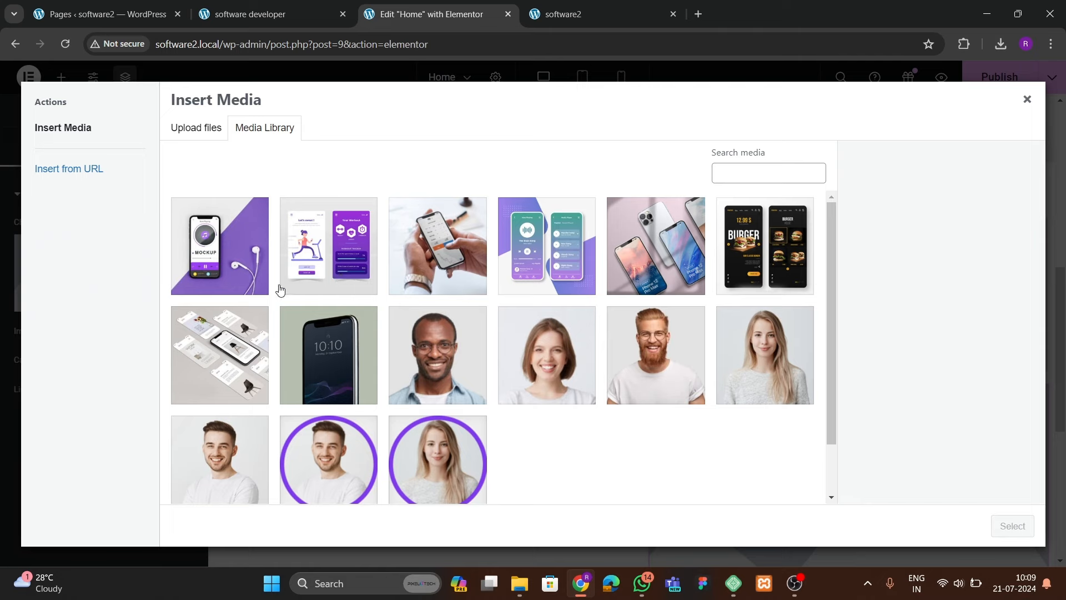
pyautogui.click(337, 276)
pyautogui.click(1000, 517)
pyautogui.scroll(-3, 697, 358)
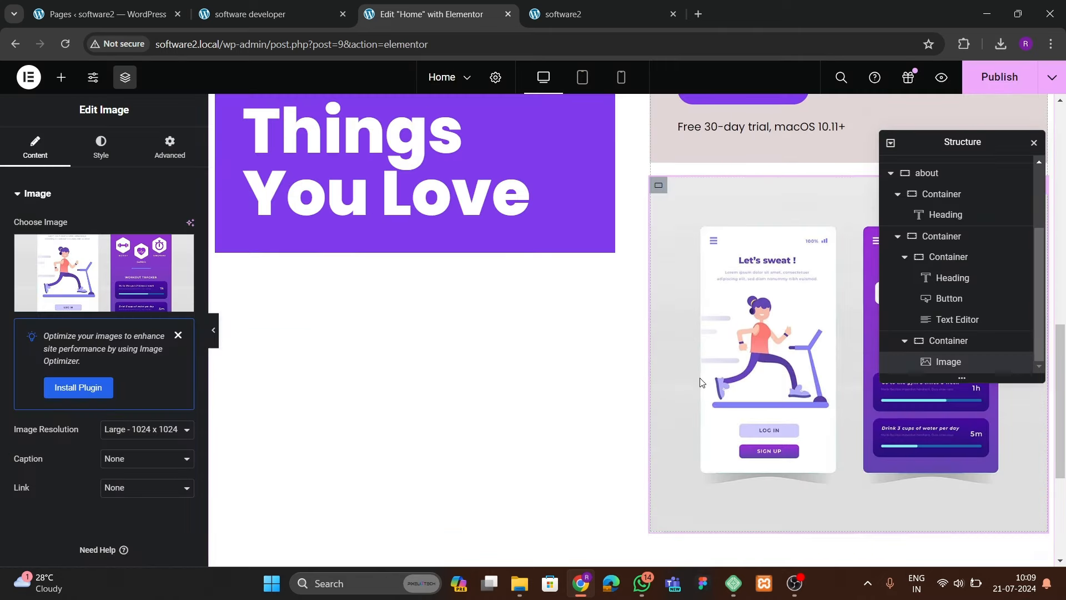
pyautogui.scroll(3, 698, 357)
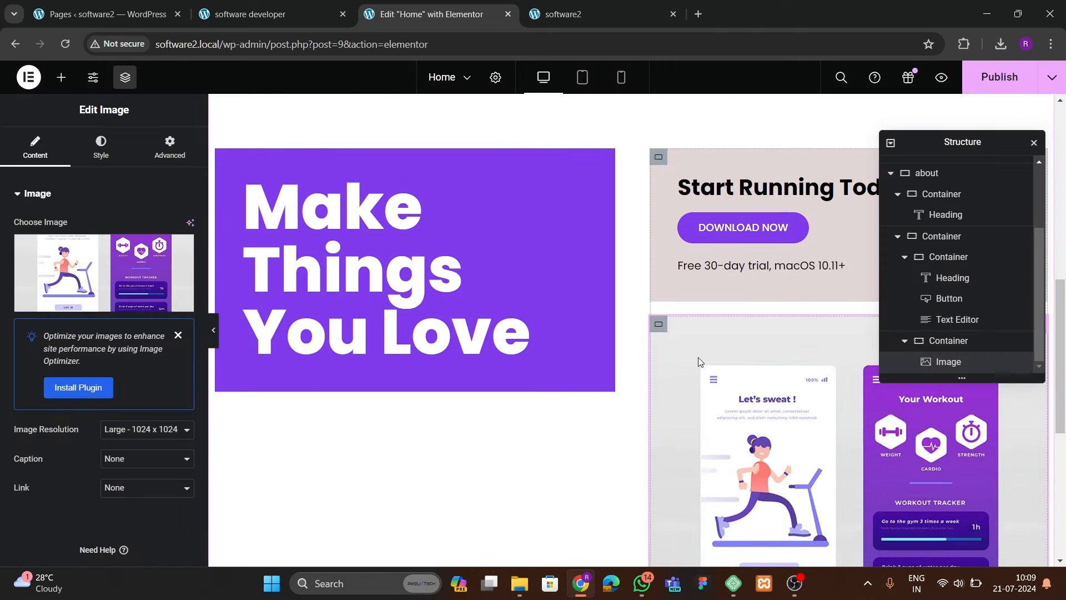
pyautogui.click(214, 343)
pyautogui.scroll(-2, 497, 376)
pyautogui.scroll(2, 263, 416)
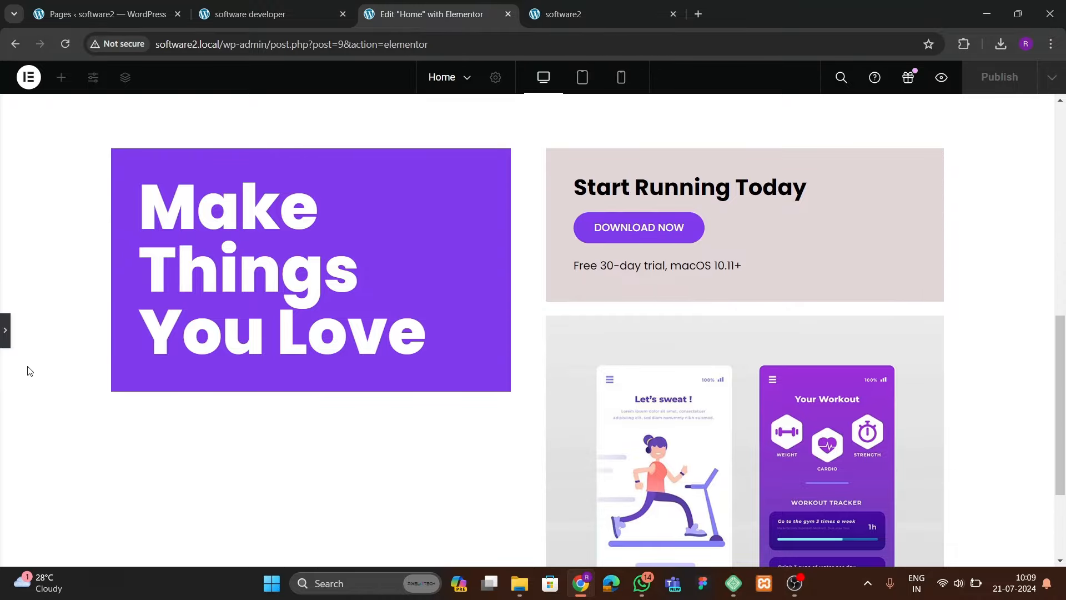
pyautogui.click(9, 343)
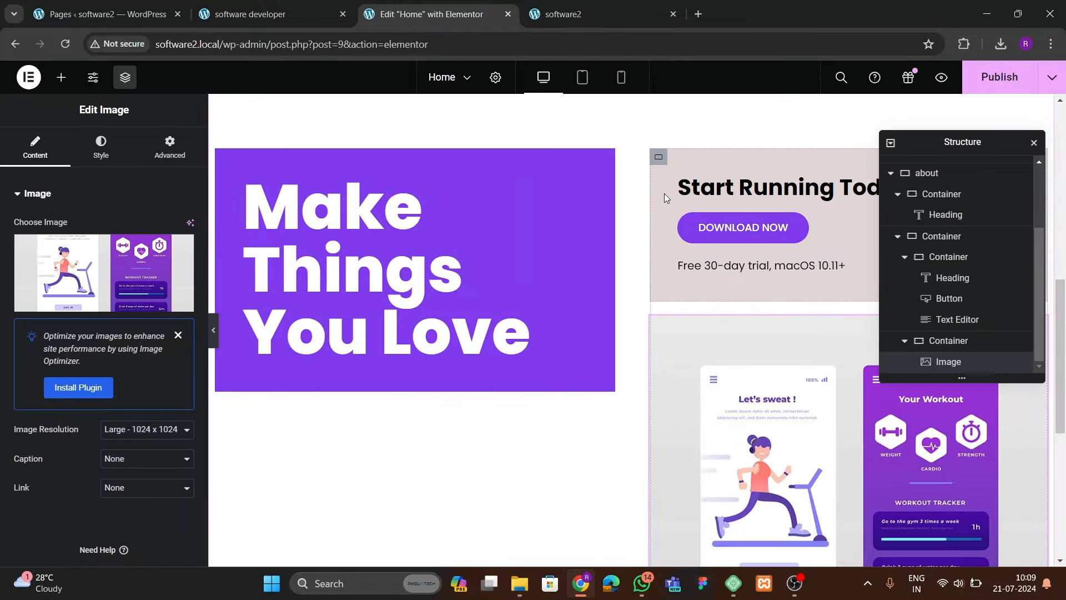
# - Set the "Start Running Today" card's background colour to light grey #E7E3E3
pyautogui.click(659, 158)
pyautogui.click(185, 285)
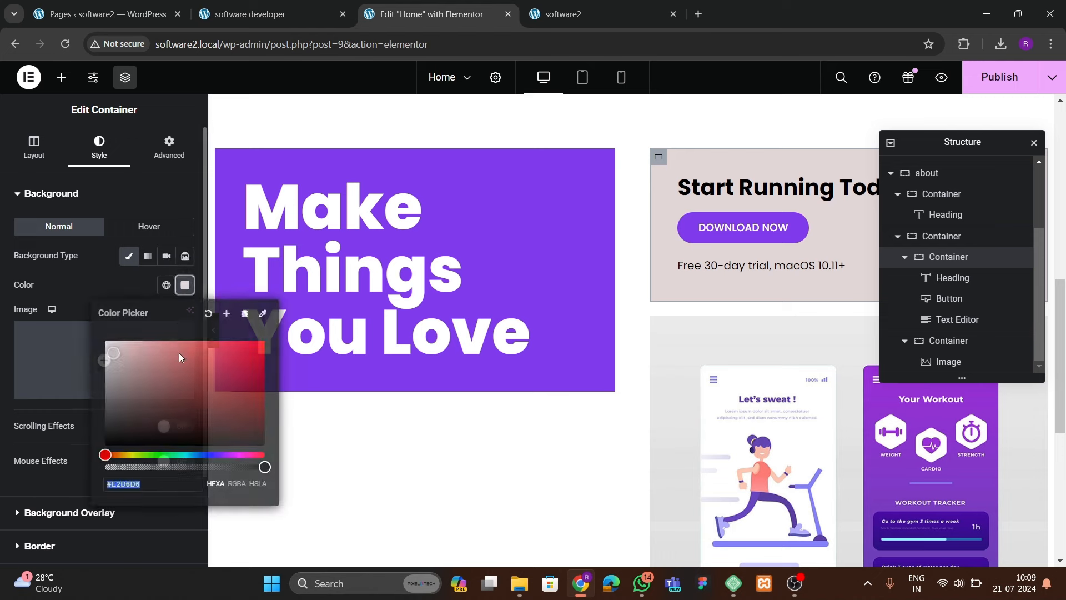
pyautogui.moveTo(190, 423); pyautogui.dragTo(103, 353)
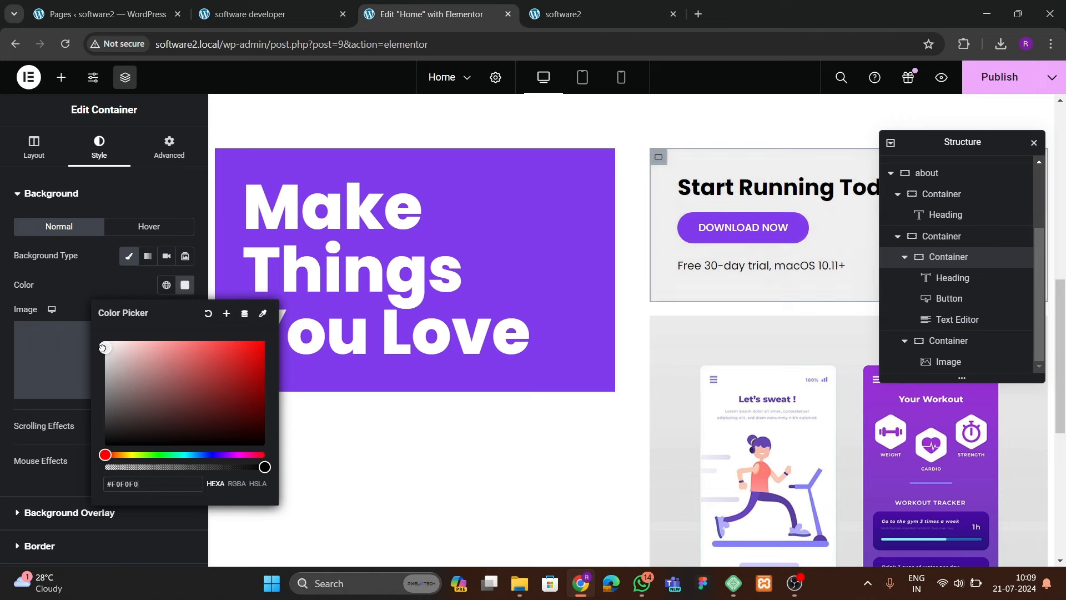
pyautogui.moveTo(101, 349)
pyautogui.mouseDown()
pyautogui.moveTo(112, 382)
pyautogui.moveTo(109, 354)
pyautogui.mouseUp()
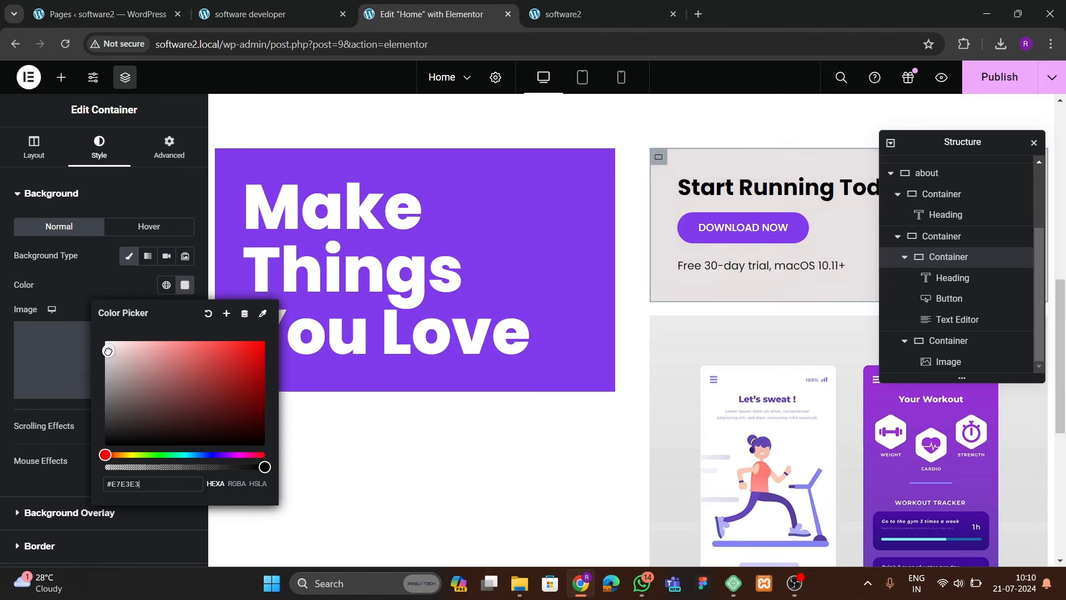
pyautogui.click(121, 291)
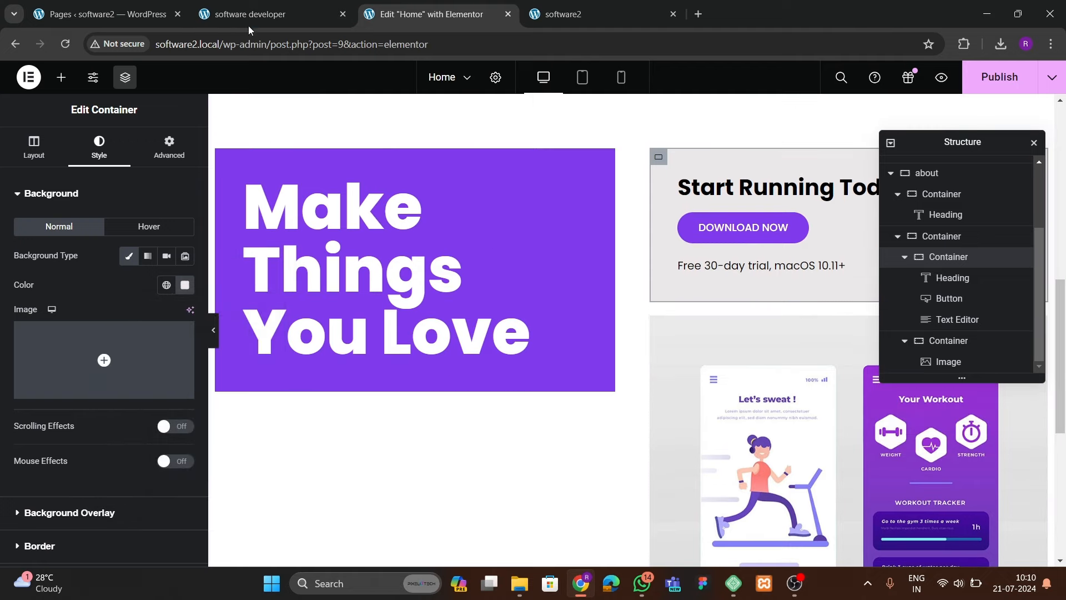
# - Publish the page and review the about section with its workout image on the reloaded live site
pyautogui.click(987, 76)
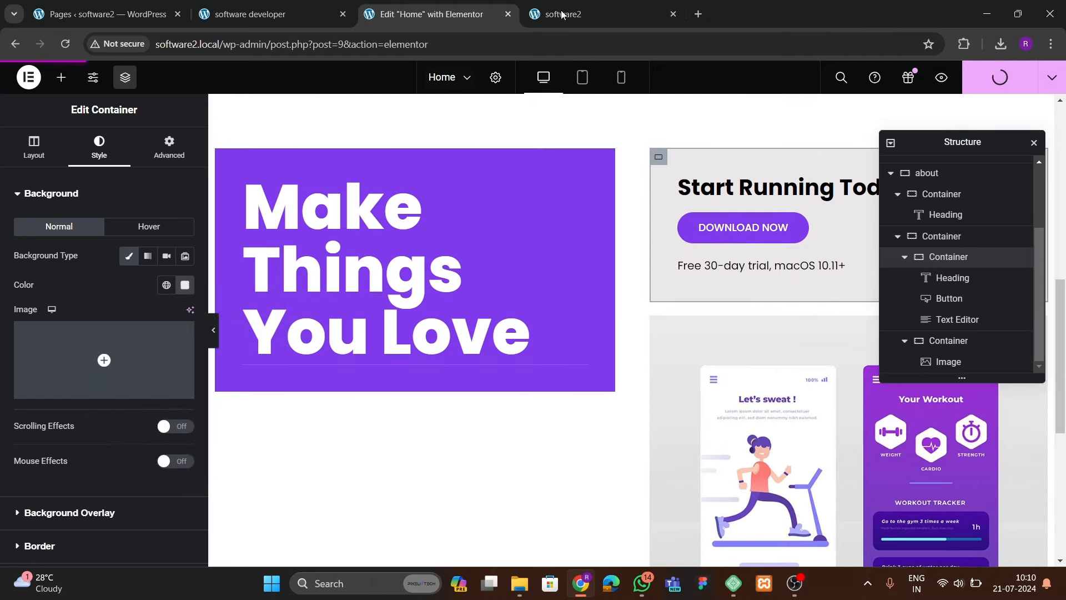
pyautogui.click(583, 14)
pyautogui.click(65, 48)
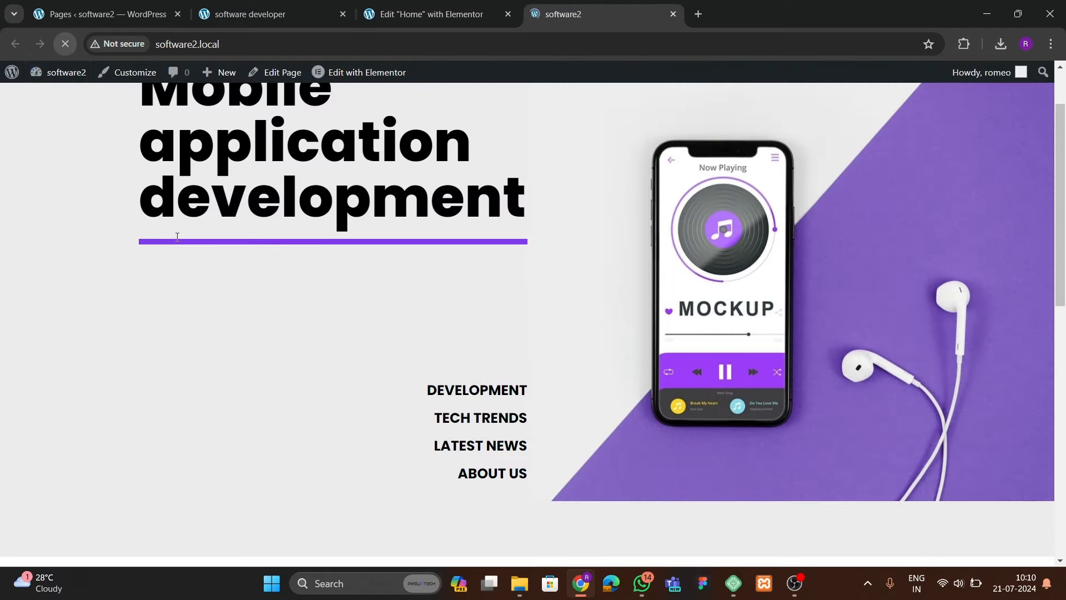
pyautogui.scroll(-10, 502, 361)
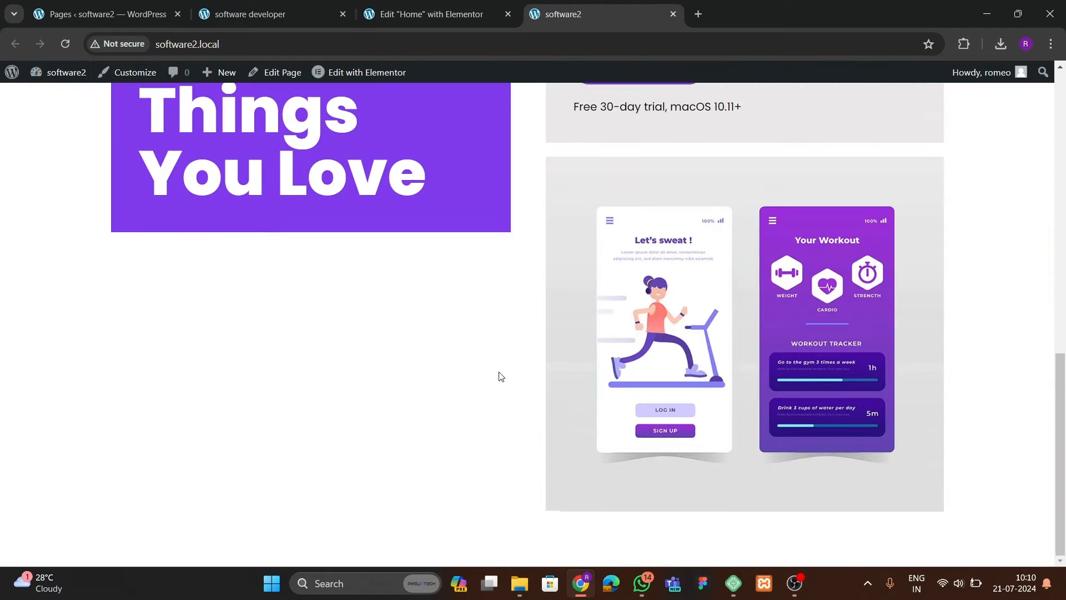
pyautogui.scroll(2, 500, 374)
pyautogui.scroll(-3, 399, 464)
pyautogui.click(431, 13)
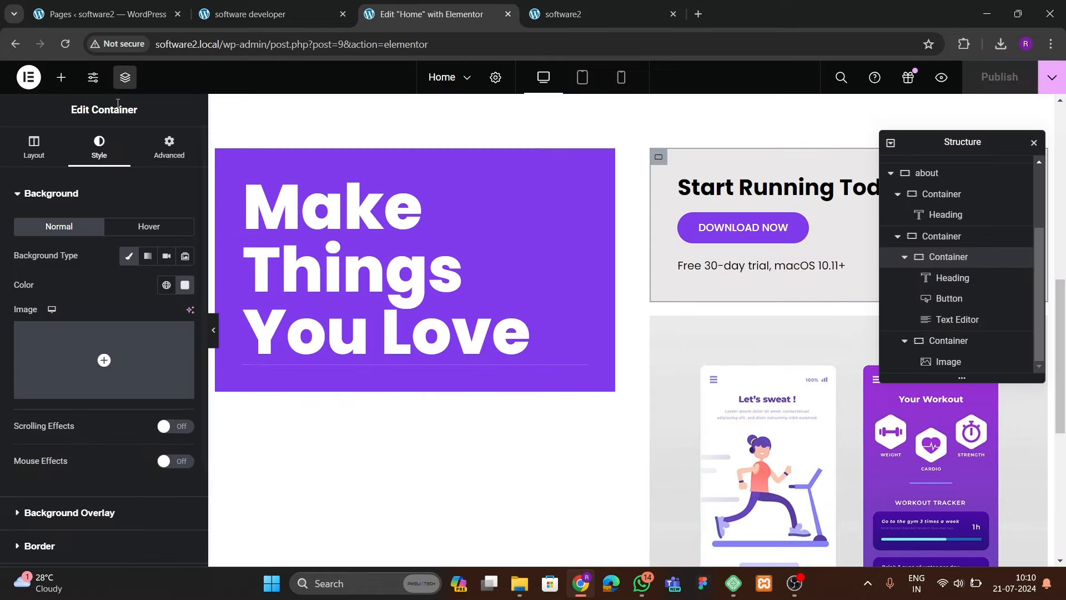
# - Add a Spacer widget below the "Make Things You Love" heading in the purple container
pyautogui.click(61, 78)
pyautogui.scroll(-3, 103, 311)
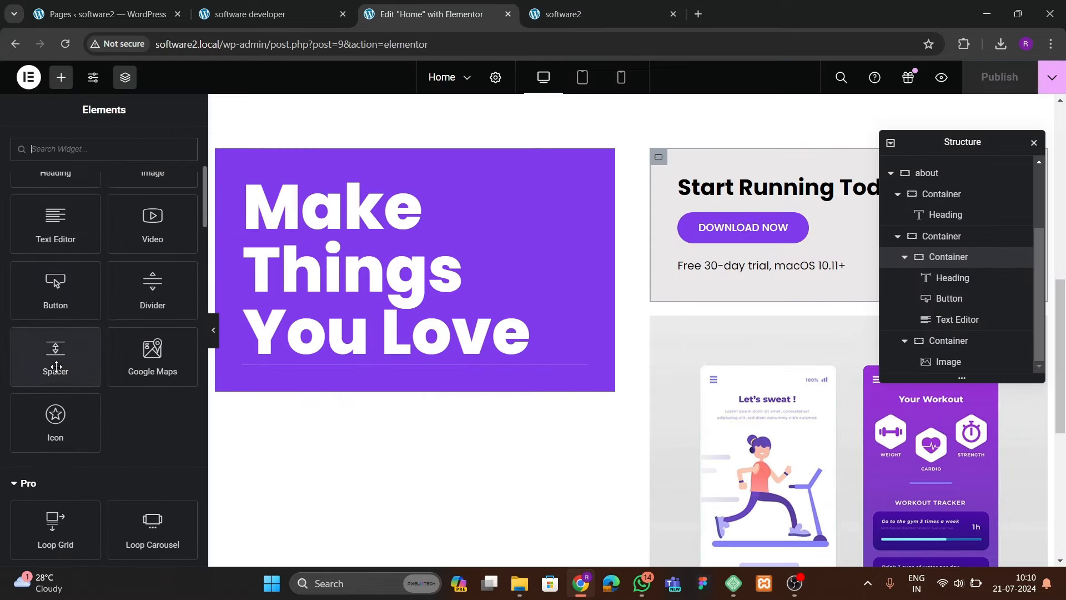
pyautogui.moveTo(55, 355); pyautogui.dragTo(471, 405)
# - Set the spacer's height to 380 px so the purple box ends level with the workout image
pyautogui.scroll(-4, 471, 405)
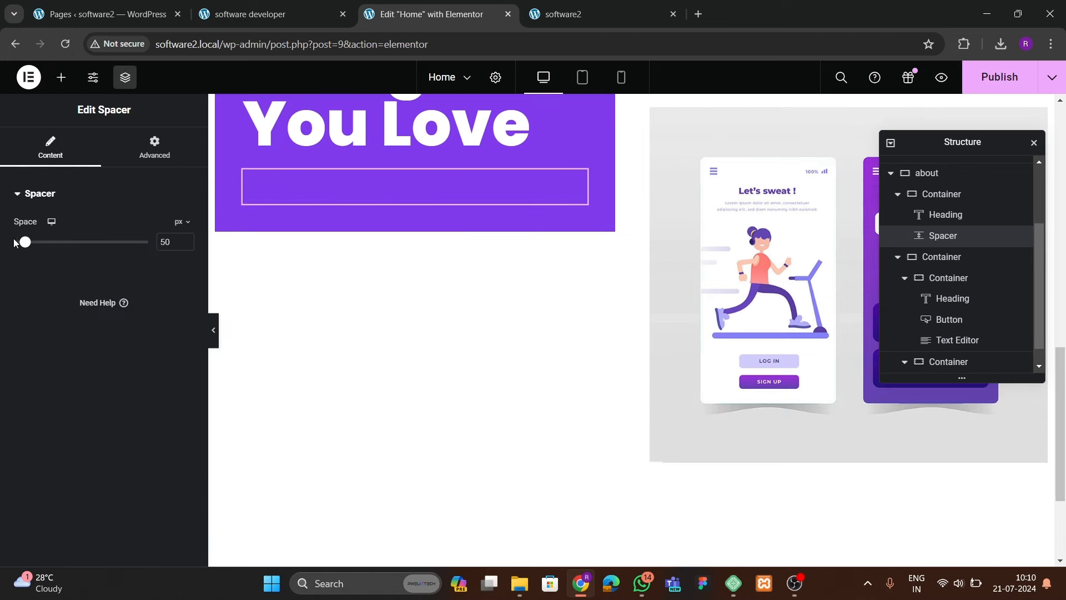
pyautogui.moveTo(25, 242); pyautogui.dragTo(85, 254)
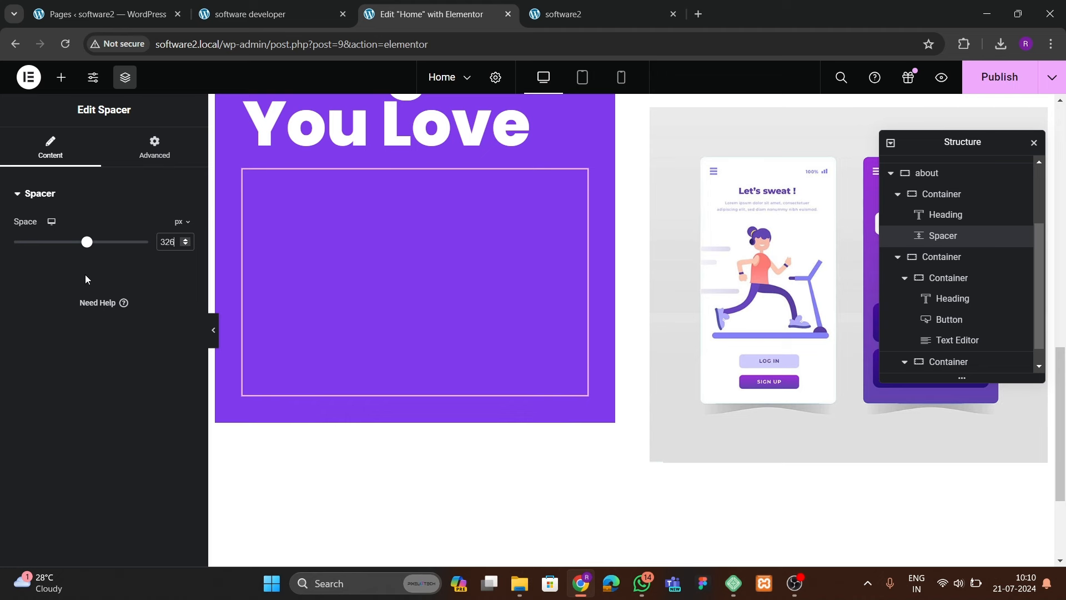
pyautogui.moveTo(86, 242); pyautogui.dragTo(100, 247)
pyautogui.write('350')
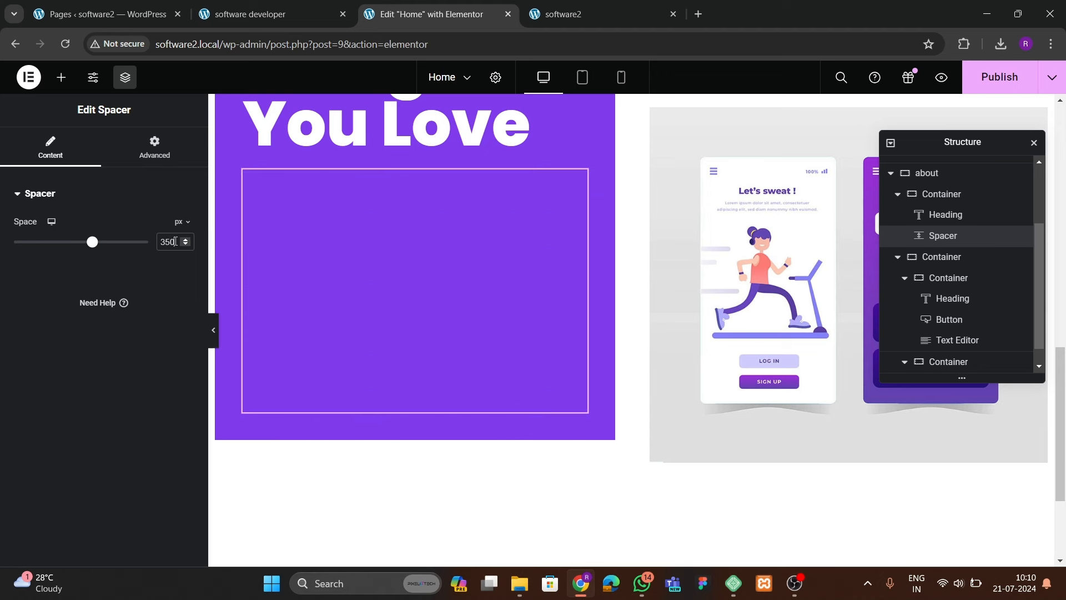
pyautogui.click(185, 239)
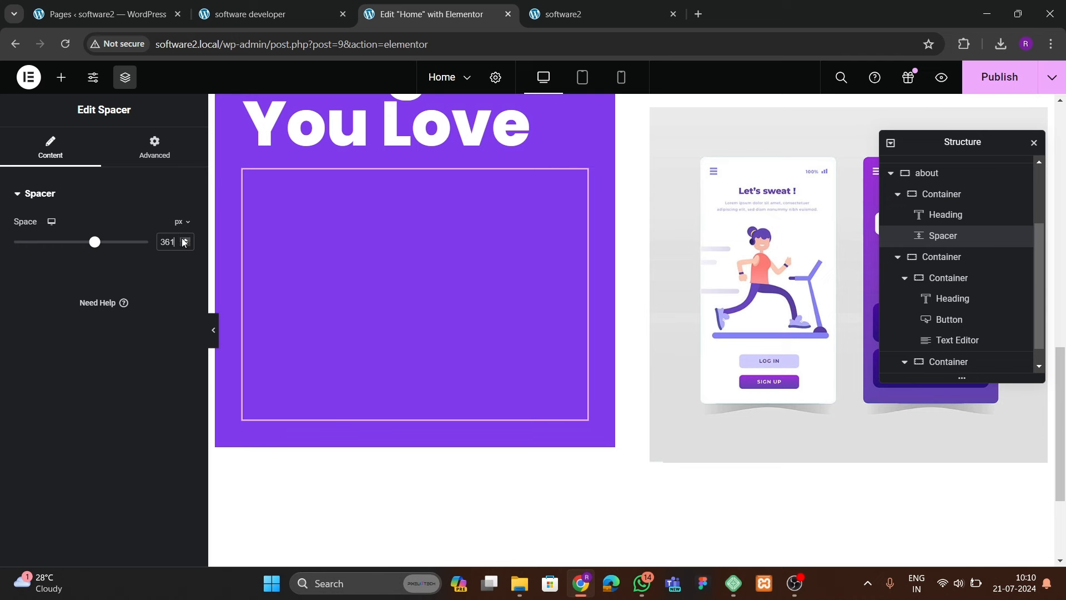
pyautogui.click(185, 239)
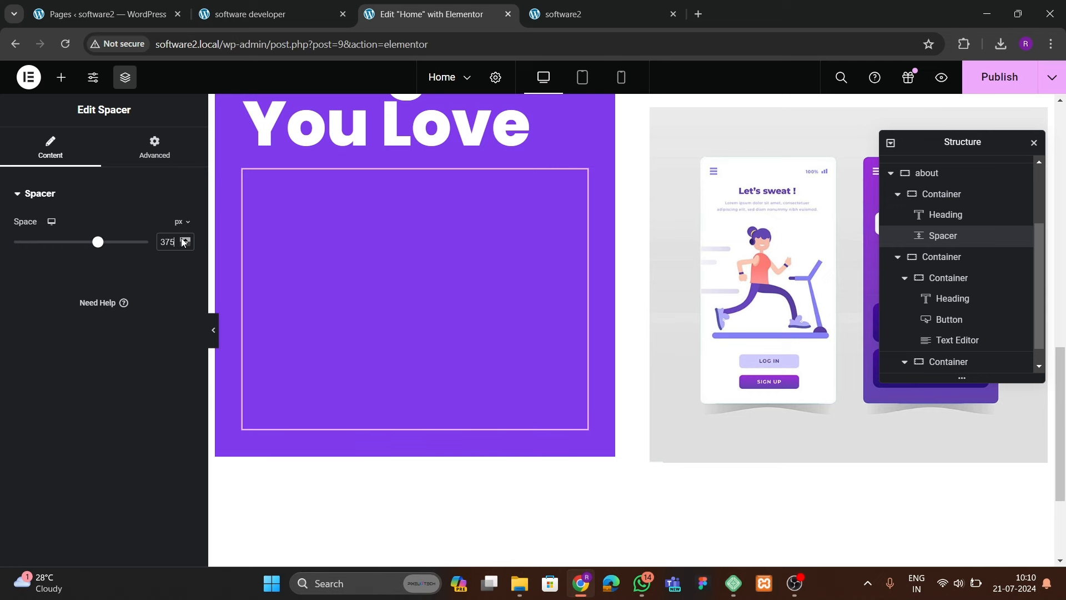
pyautogui.click(183, 240)
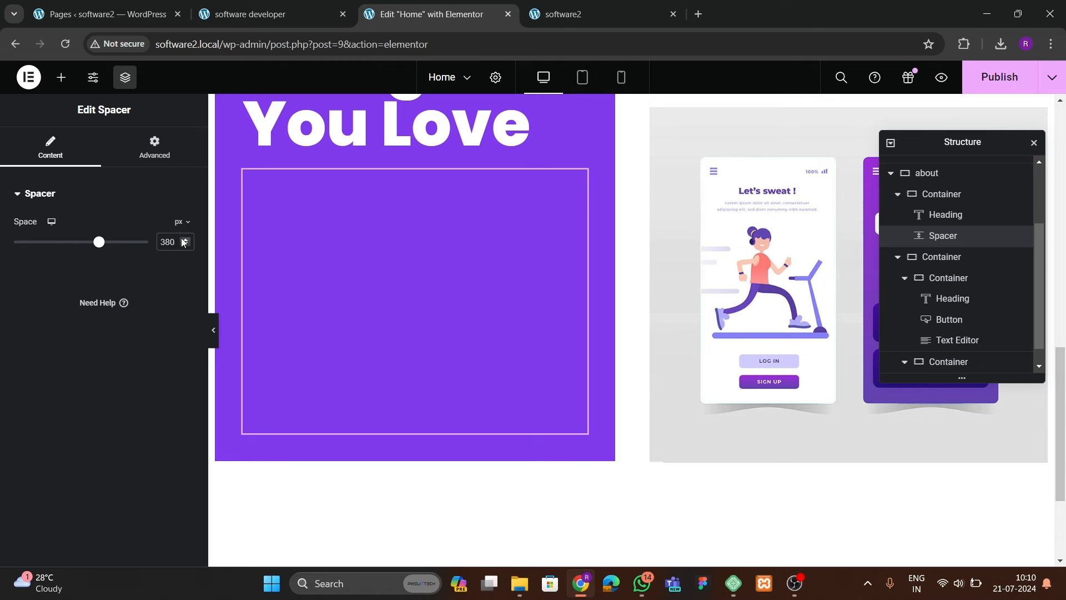
# - Publish the spacer change and review the reloaded live page from the about section up to the hero
pyautogui.click(1000, 76)
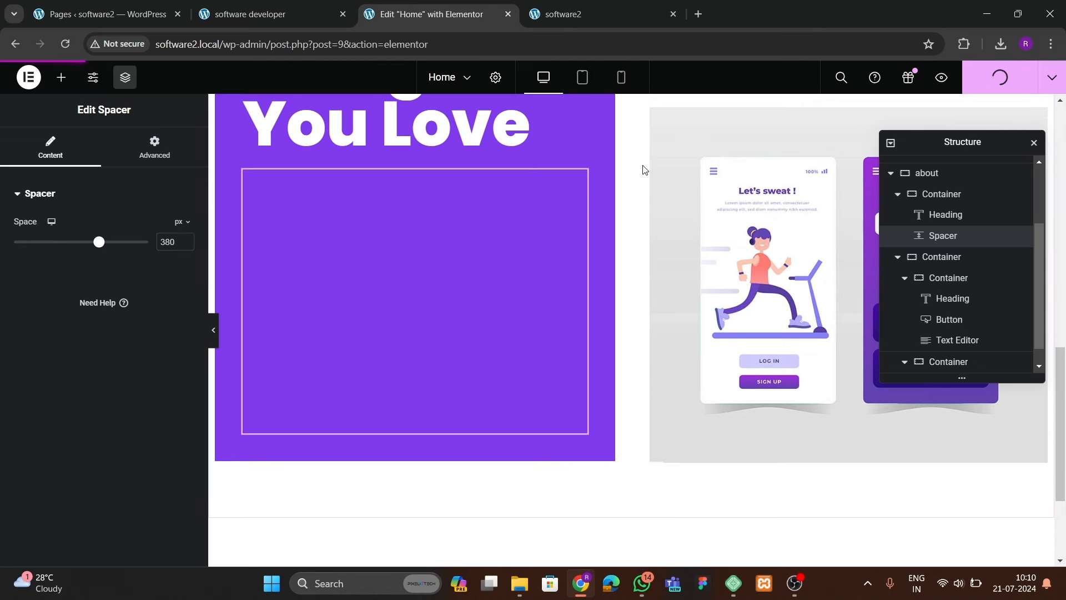
pyautogui.hotkey('ctrl', 'Tab')
pyautogui.click(65, 44)
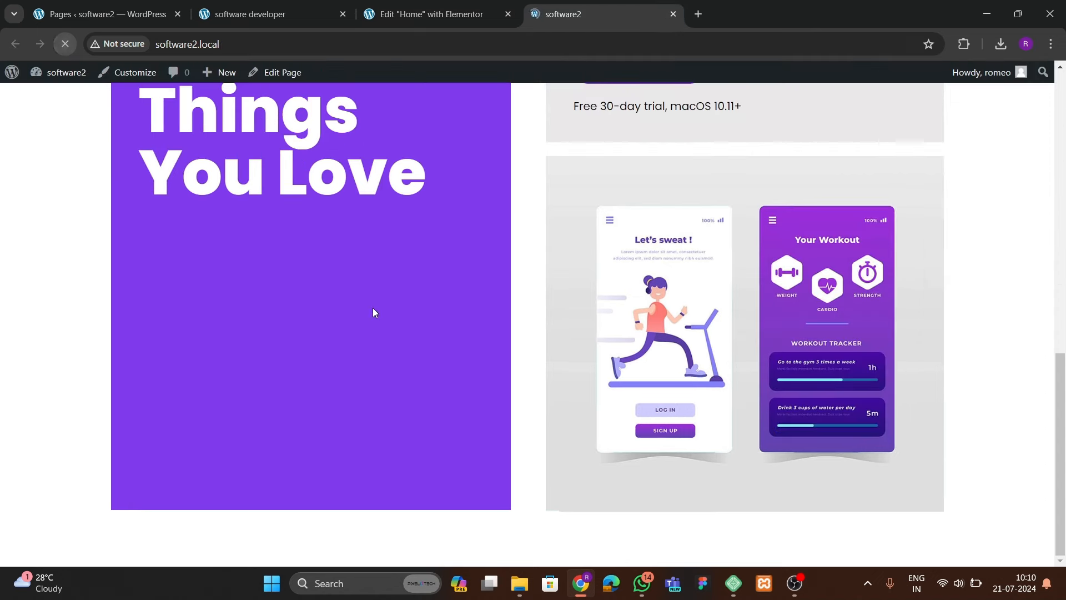
pyautogui.scroll(6, 475, 361)
pyautogui.scroll(5, 499, 365)
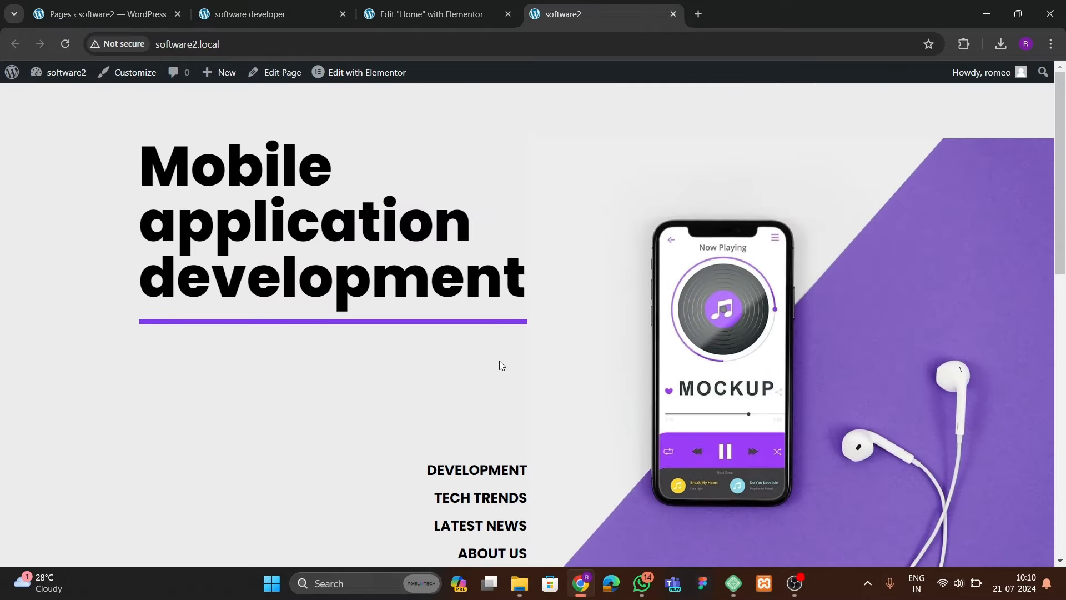
# - Review the software2 page and the reference site's "We Build Digital" section, and return to the Home page editor's empty end area
pyautogui.scroll(-7, 500, 365)
pyautogui.scroll(-5, 499, 365)
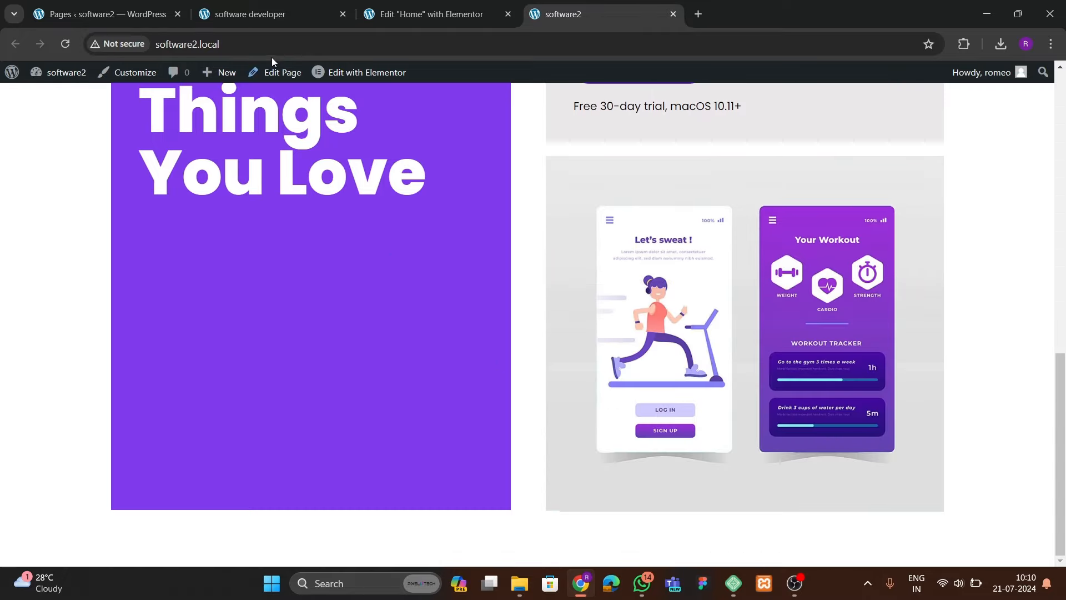
pyautogui.click(292, 17)
pyautogui.scroll(-9, 500, 333)
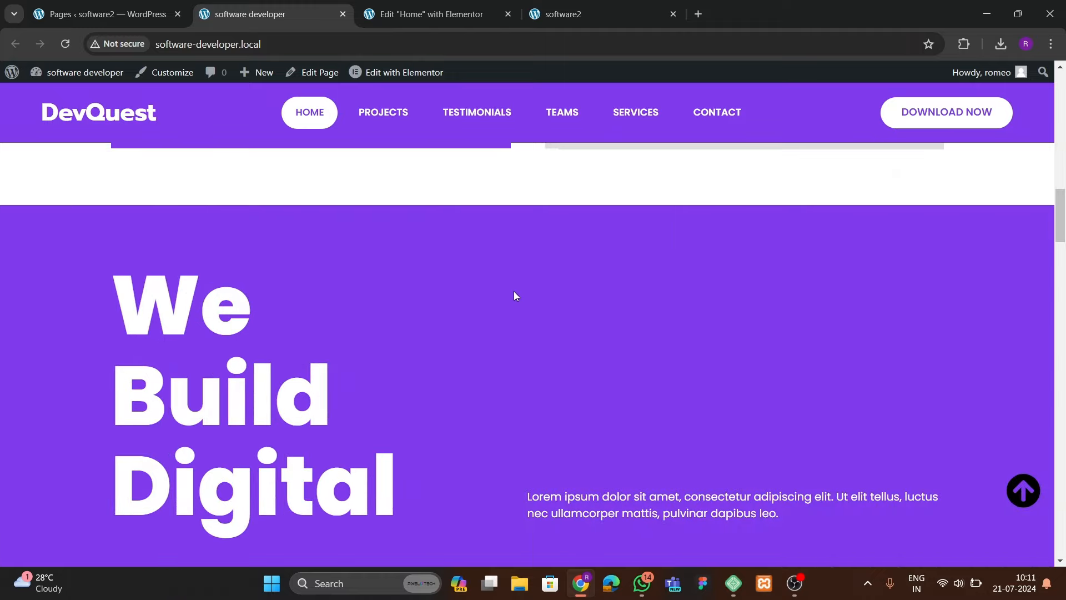
pyautogui.scroll(-8, 412, 356)
pyautogui.scroll(5, 411, 357)
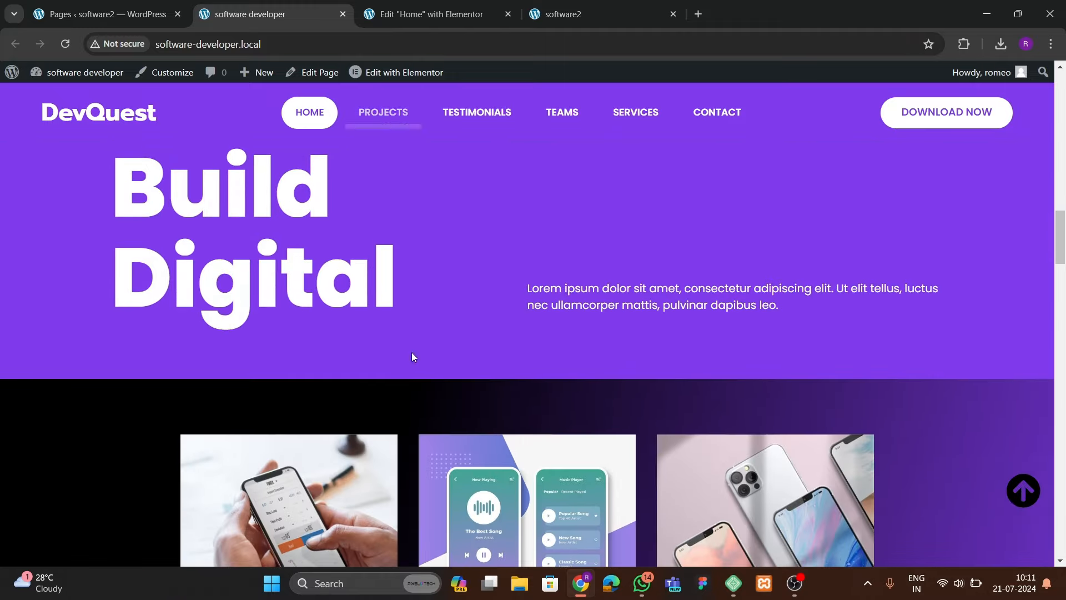
pyautogui.click(430, 14)
pyautogui.scroll(-3, 489, 285)
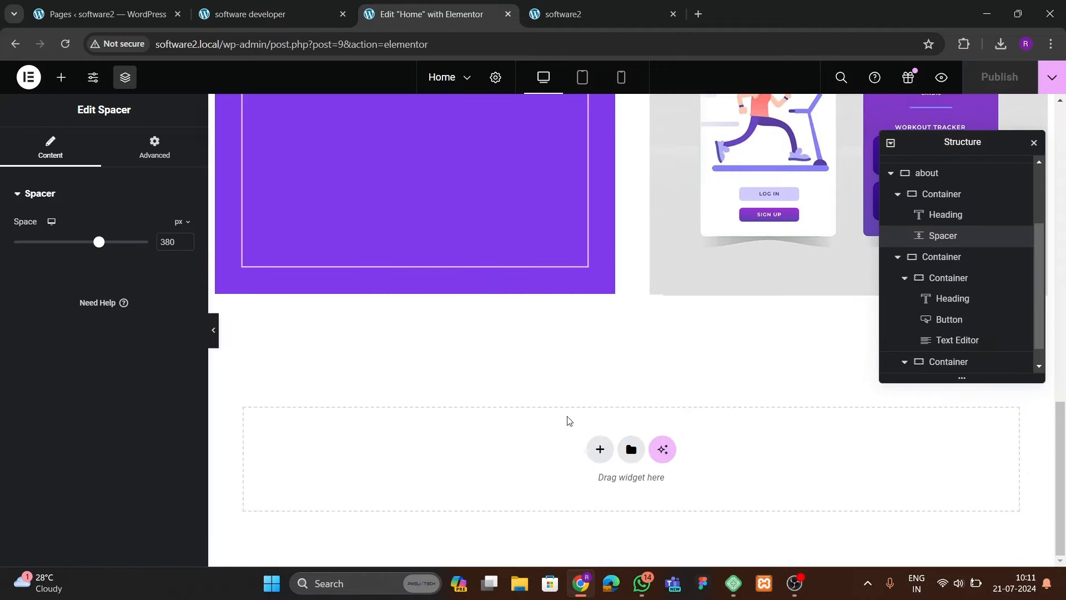
pyautogui.click(600, 448)
pyautogui.click(572, 490)
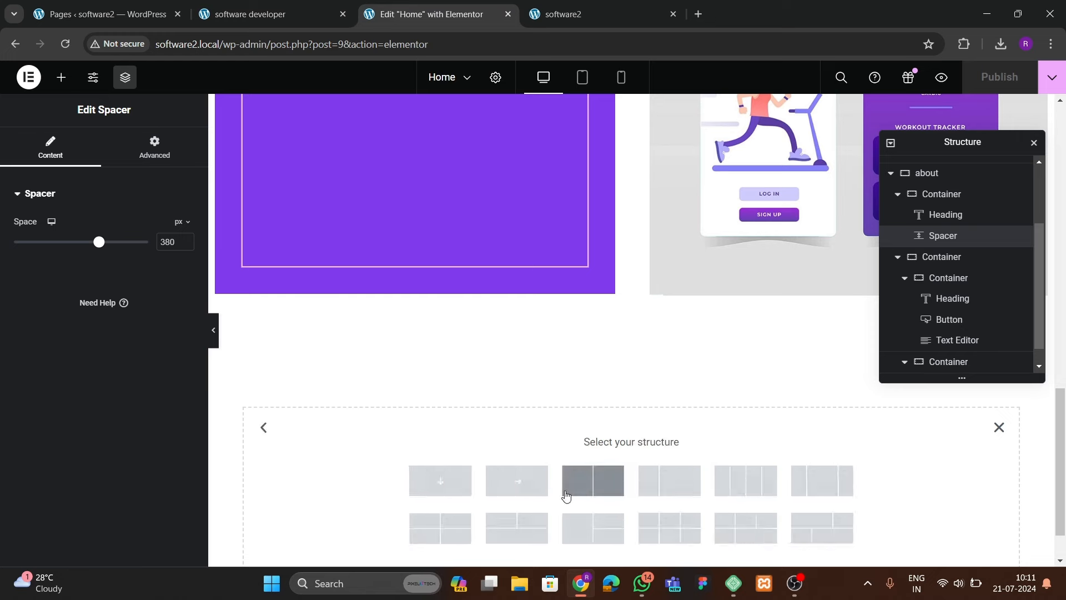
pyautogui.click(454, 491)
pyautogui.scroll(-2, 516, 394)
pyautogui.click(228, 12)
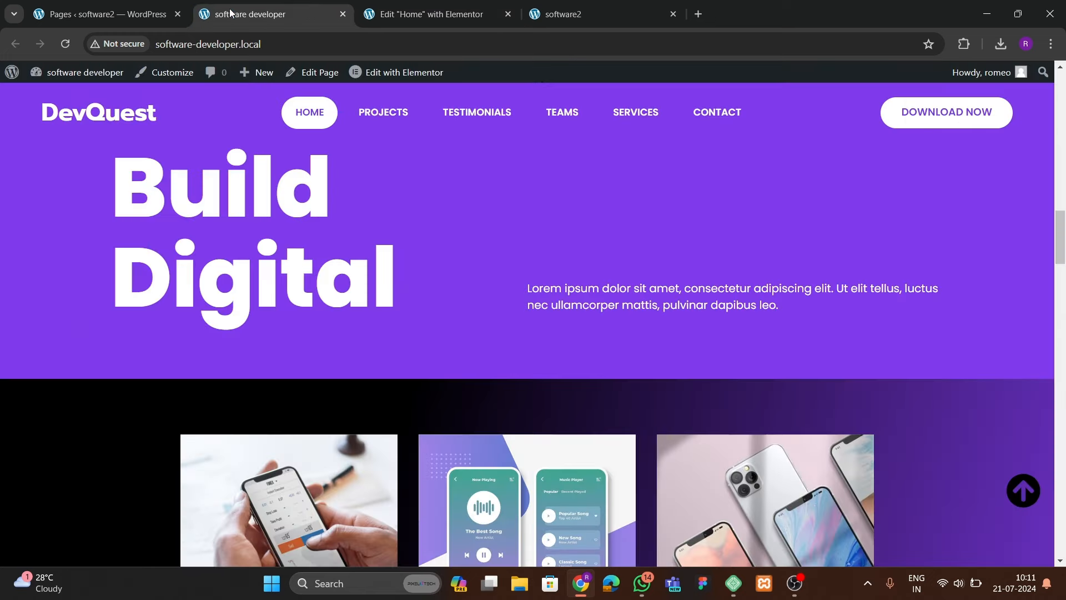
pyautogui.scroll(3, 460, 310)
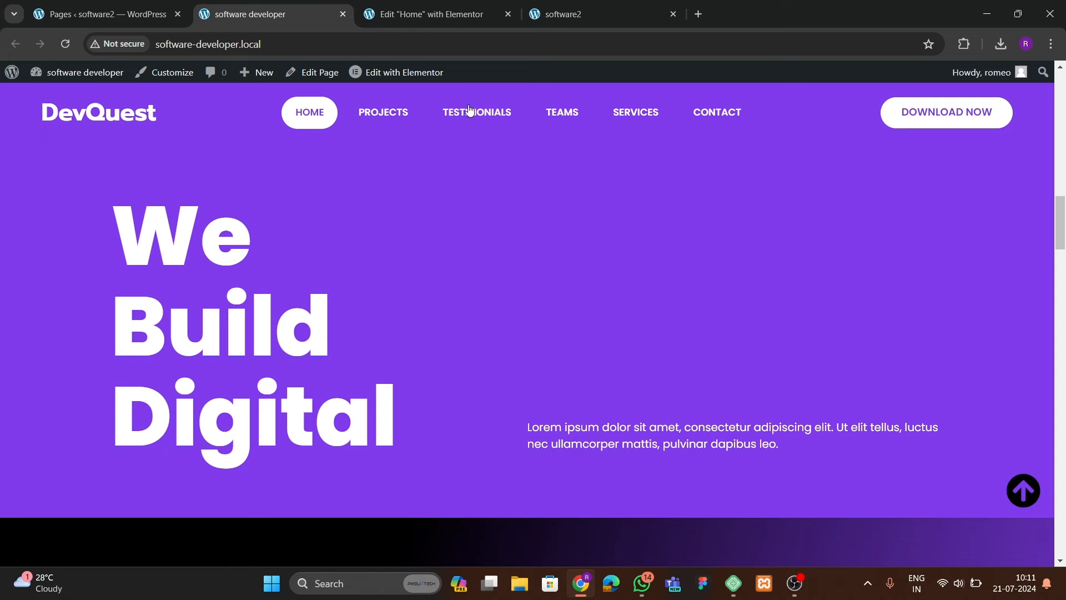
pyautogui.click(445, 14)
pyautogui.click(648, 260)
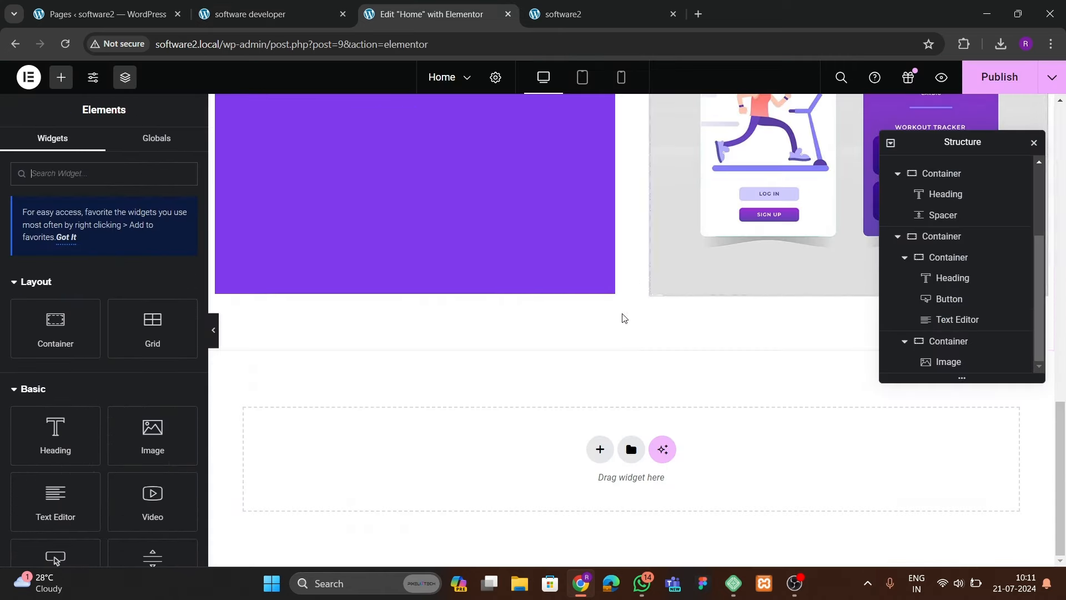
# - Add a container with two equal columns at the end of the page and set its boxed content width to 1200 px
pyautogui.click(599, 449)
pyautogui.click(605, 441)
pyautogui.click(603, 425)
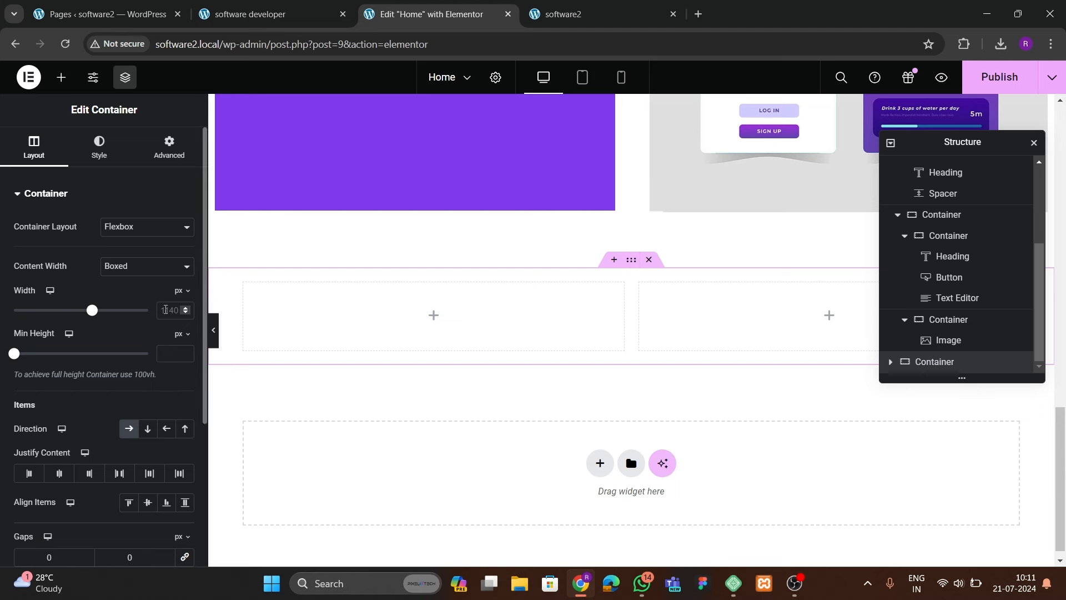
pyautogui.click(165, 309)
pyautogui.write('12')
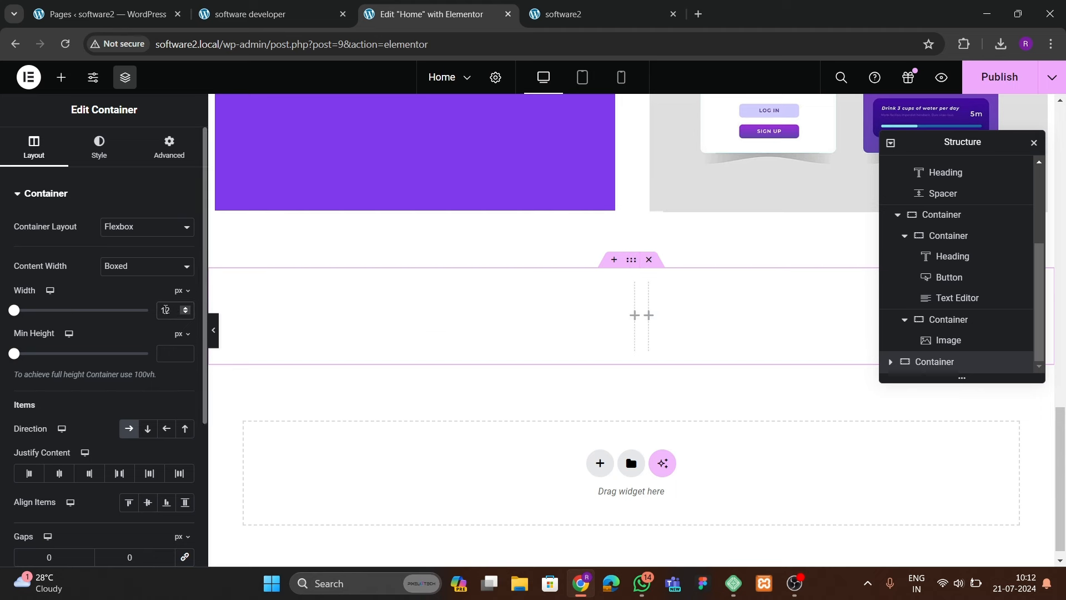
pyautogui.write('00')
# - Set the new two-column container's padding to 0 on all sides and rename the container "CTA projects"
pyautogui.click(174, 157)
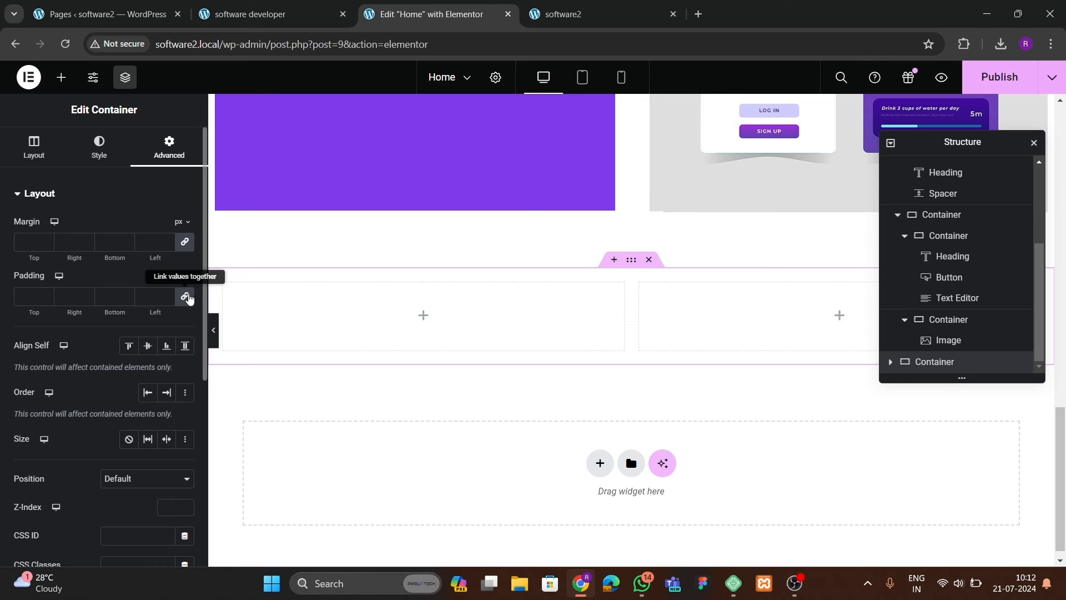
pyautogui.click(186, 297)
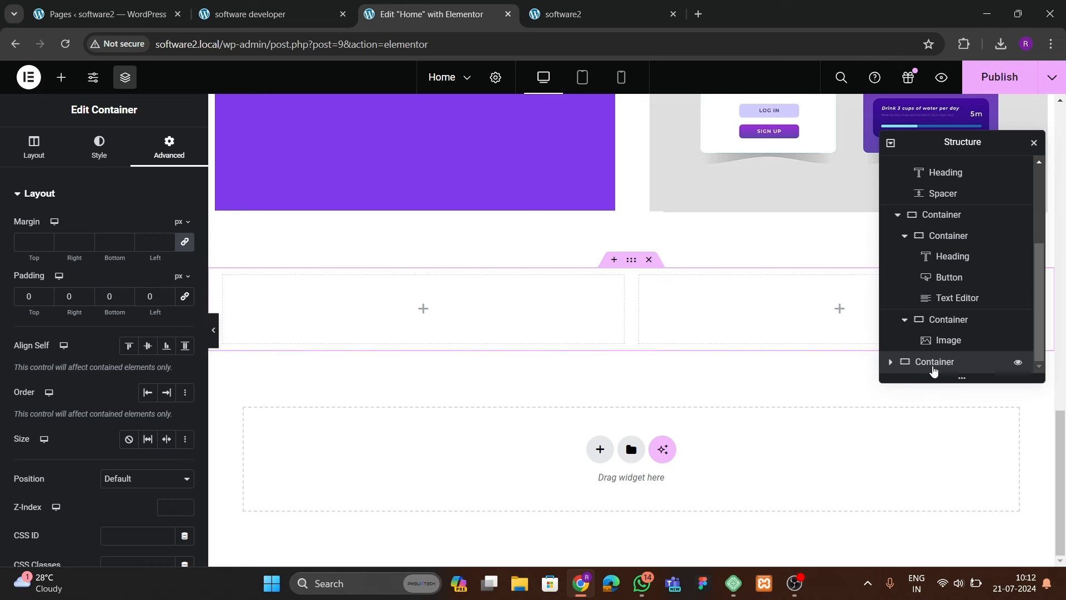
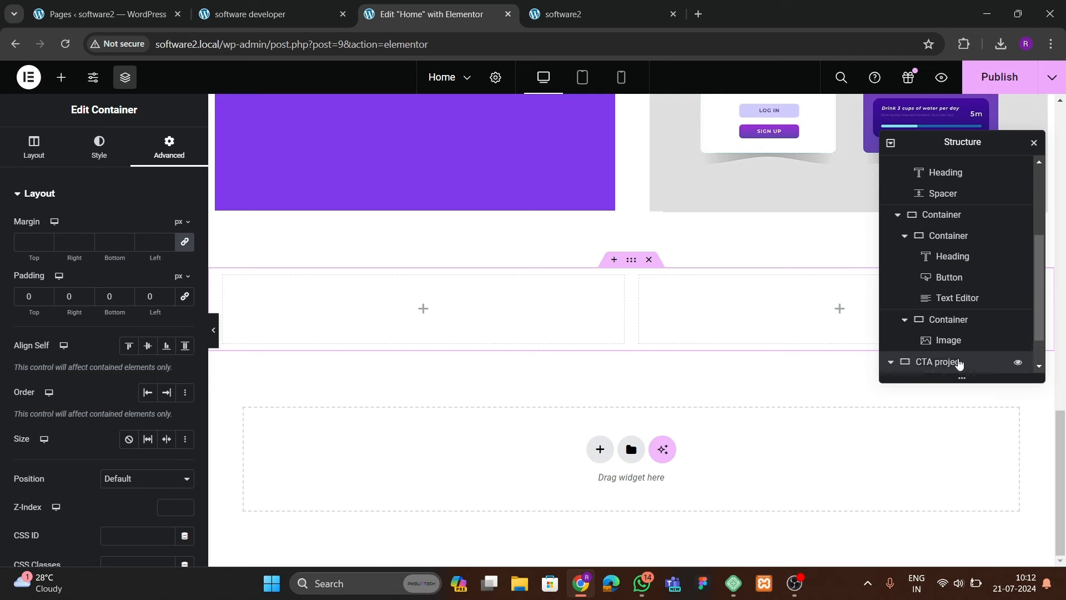
# - Set the padding to 0 on all sides for both inner column containers of CTA projects
pyautogui.scroll(5, 966, 283)
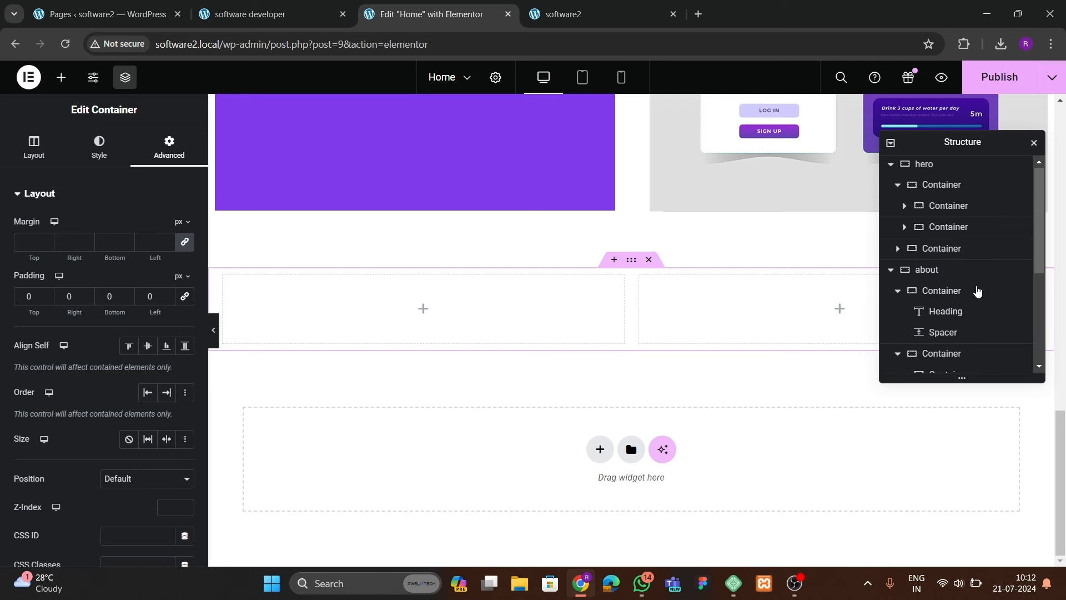
pyautogui.scroll(-5, 1016, 310)
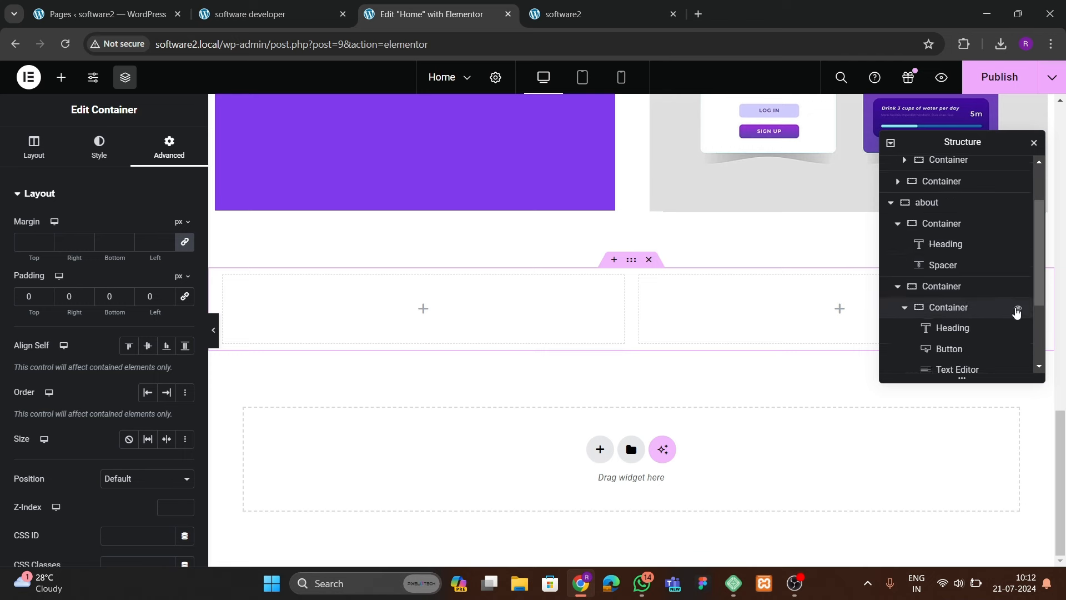
pyautogui.click(942, 340)
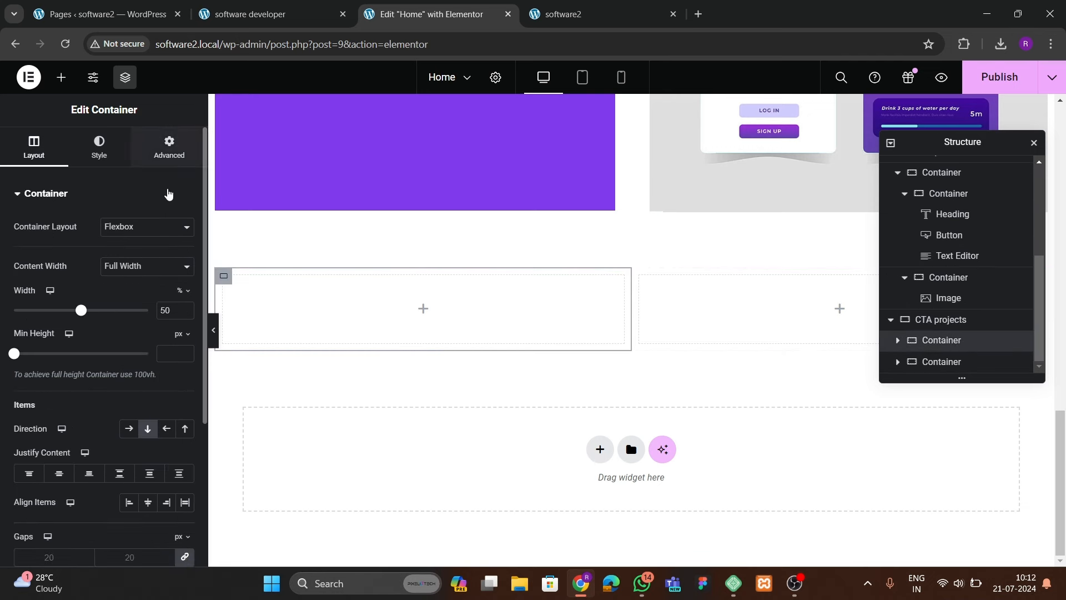
pyautogui.click(169, 147)
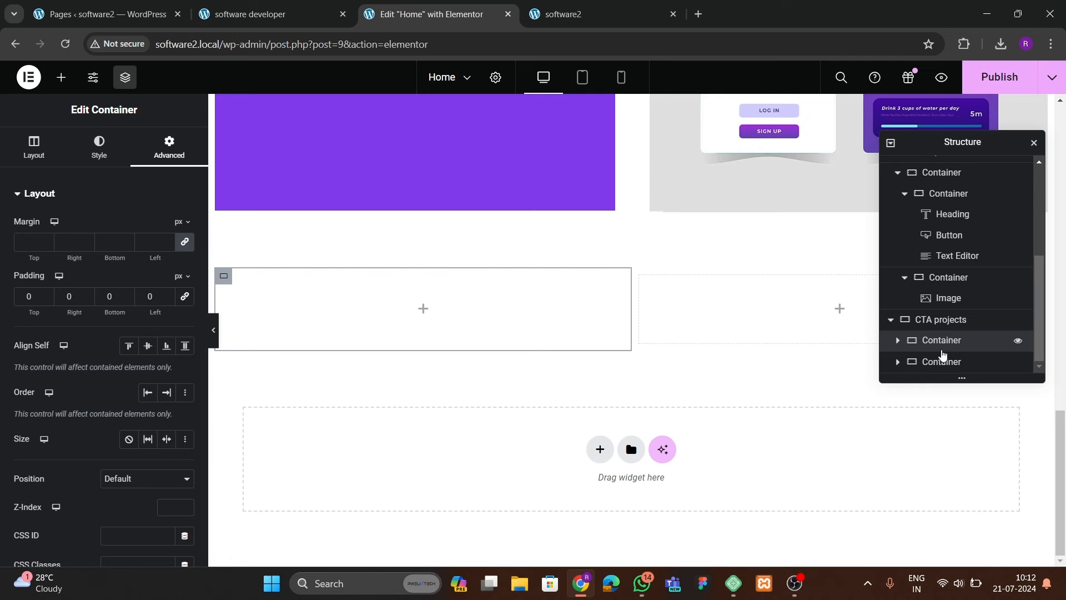
pyautogui.click(942, 362)
pyautogui.click(186, 157)
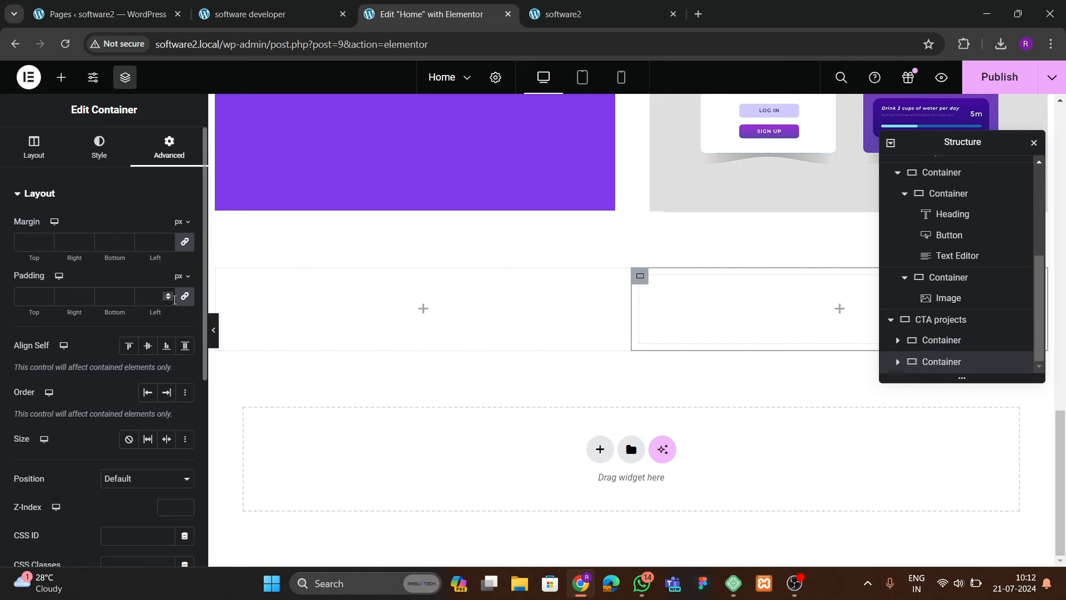
pyautogui.click(185, 296)
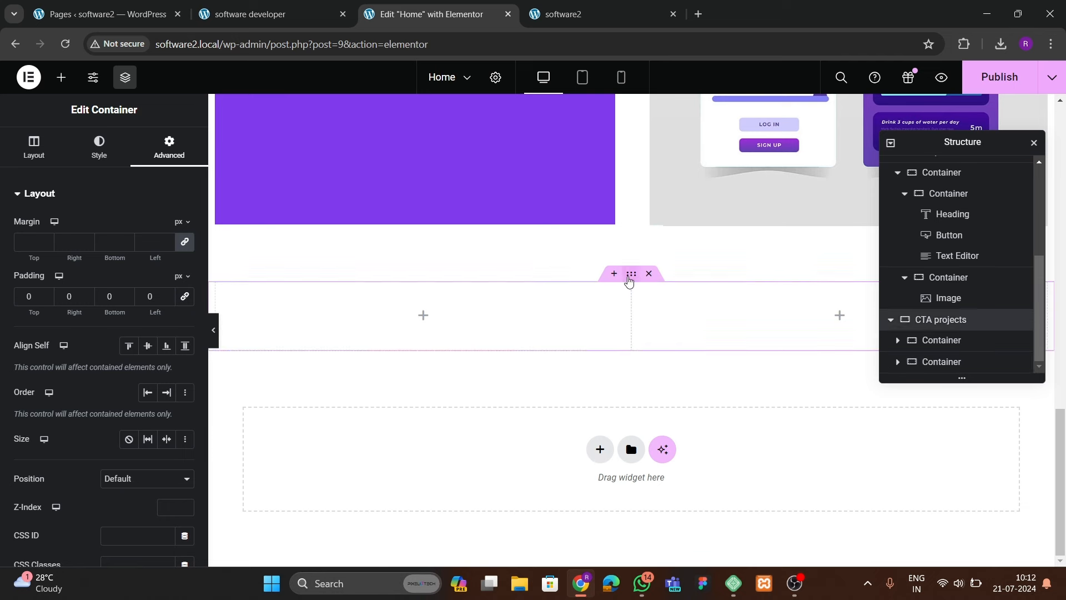
# - Give the CTA projects container a classic background in the global purple color
pyautogui.click(98, 147)
pyautogui.click(129, 255)
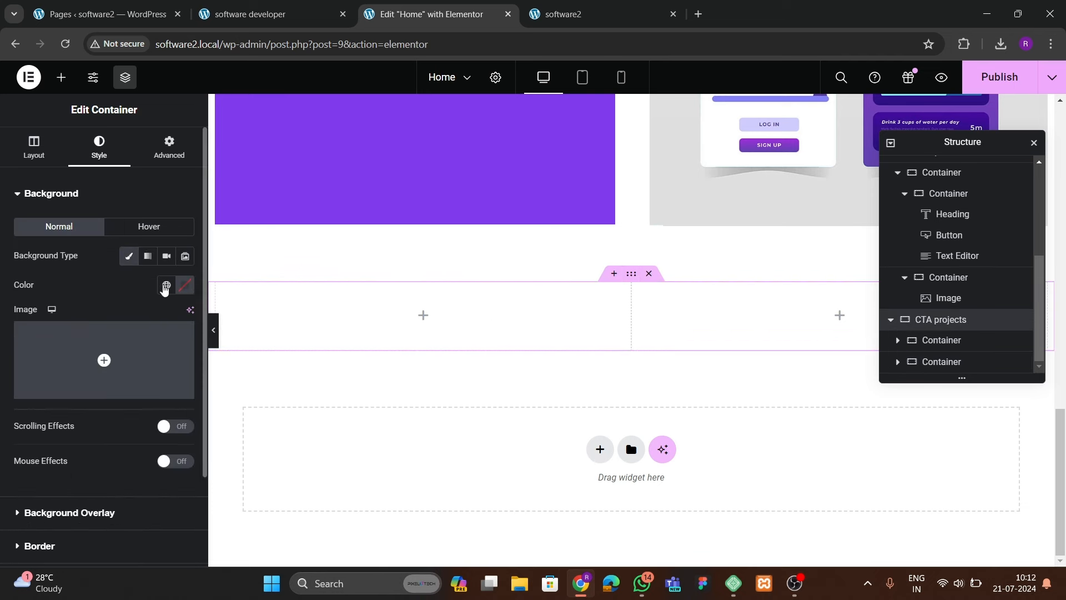
pyautogui.click(166, 285)
pyautogui.click(88, 457)
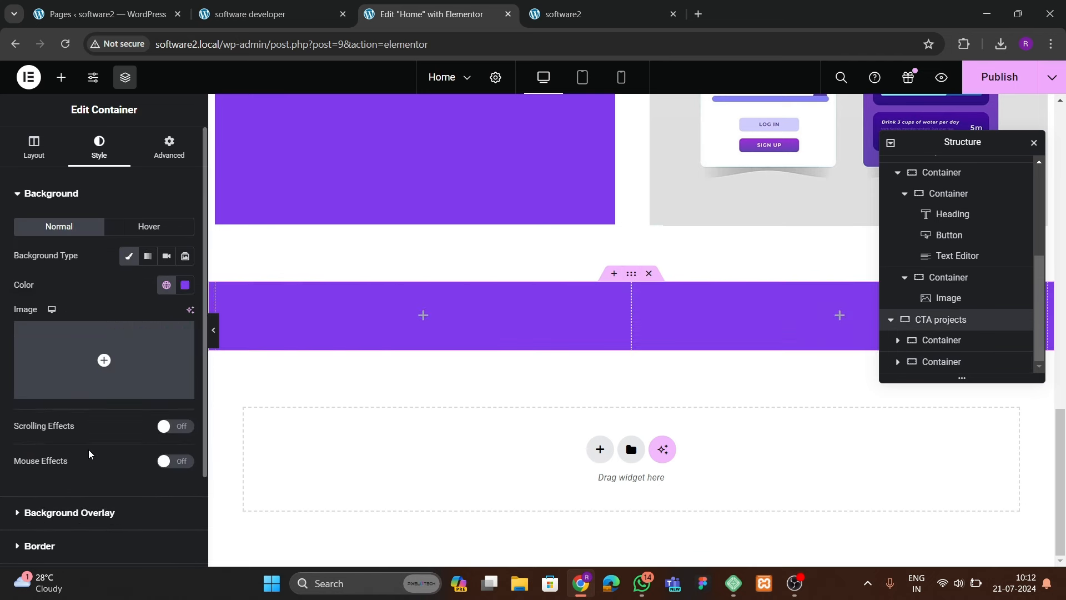
# - Set the CTA projects container's top and bottom padding to 80 px
pyautogui.click(169, 147)
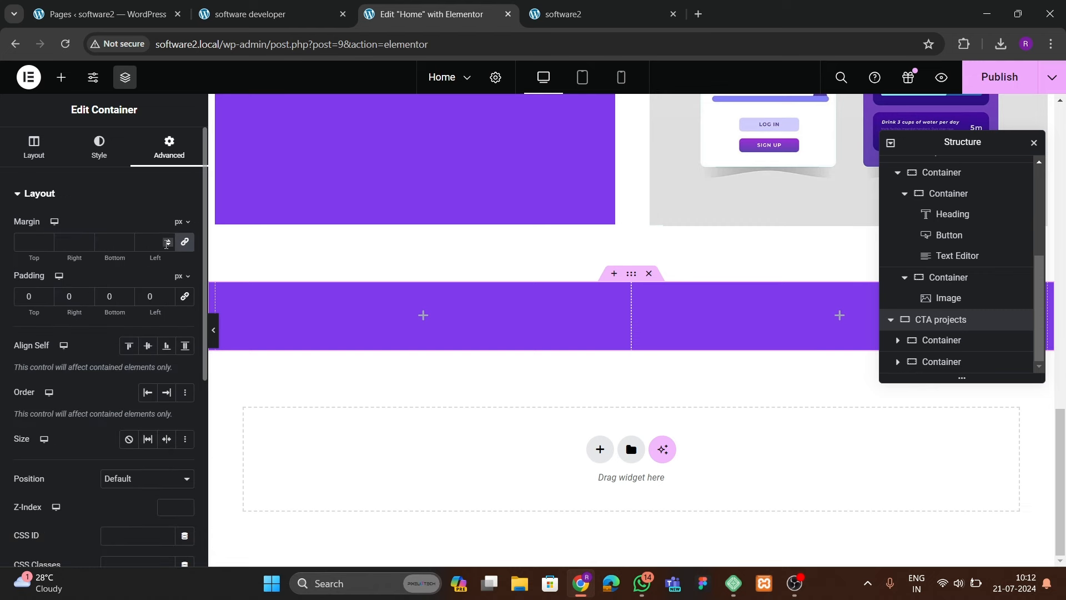
pyautogui.click(21, 301)
pyautogui.write('8')
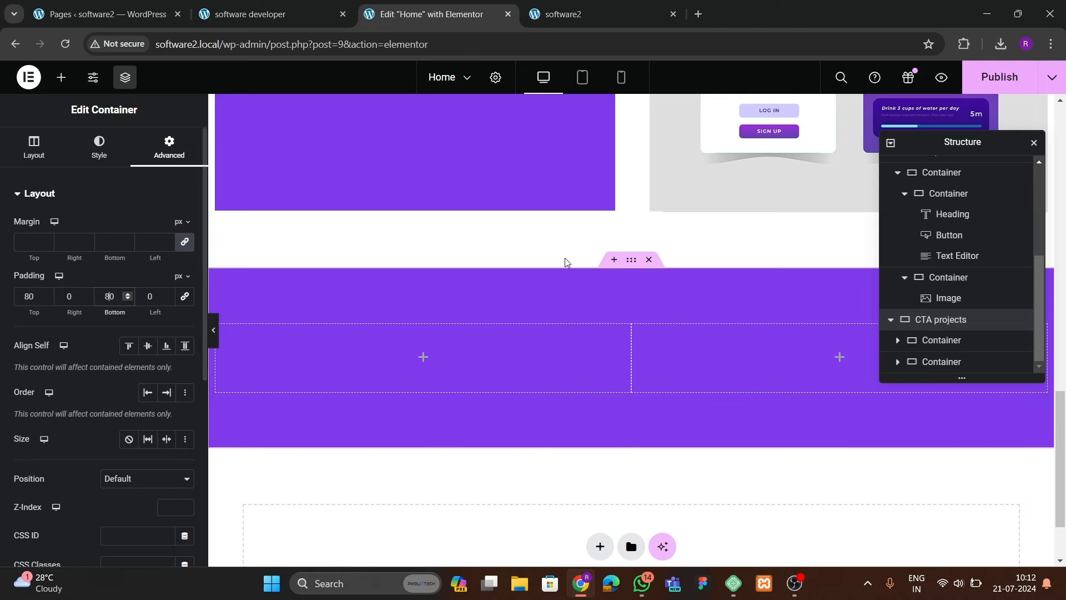
# - Copy the "Make Things You Love" heading from the about section into the first column of CTA projects
pyautogui.click(296, 21)
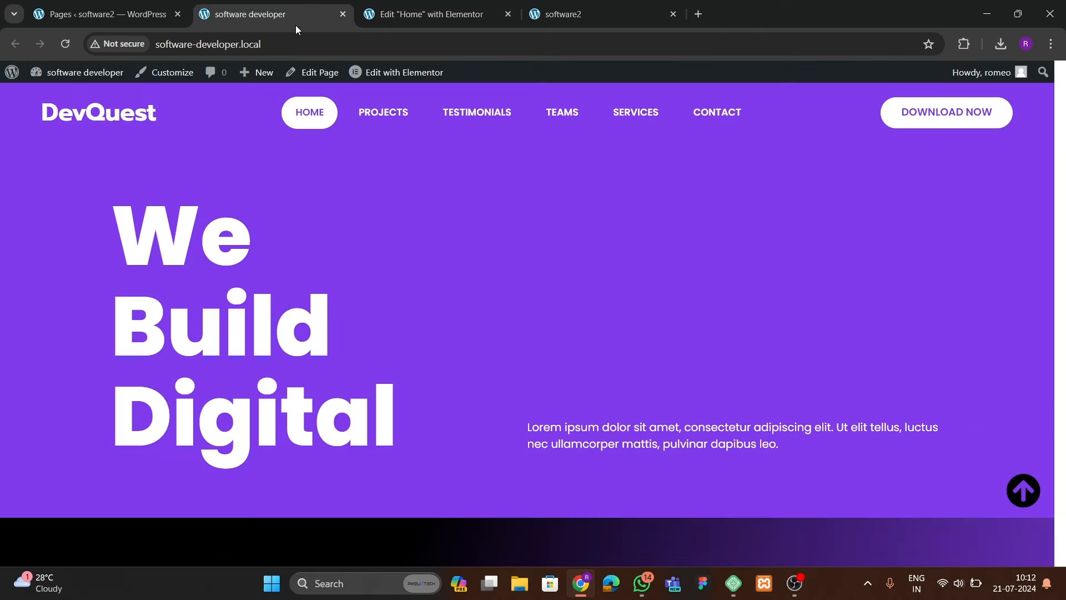
pyautogui.click(480, 9)
pyautogui.scroll(2, 477, 362)
pyautogui.rightClick(418, 216)
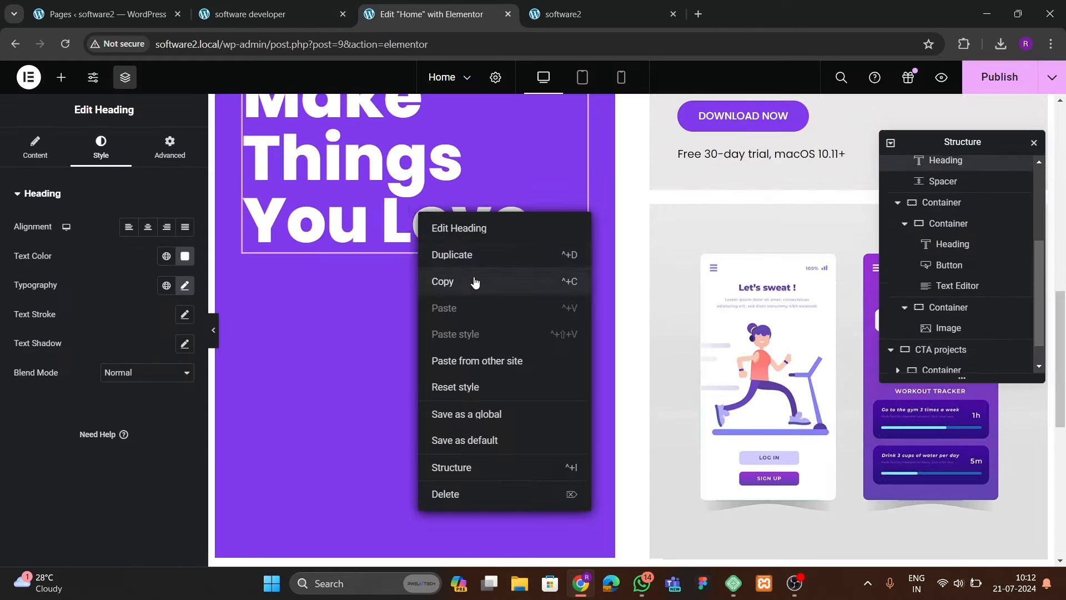
pyautogui.scroll(-5, 449, 335)
pyautogui.rightClick(343, 414)
pyautogui.click(393, 385)
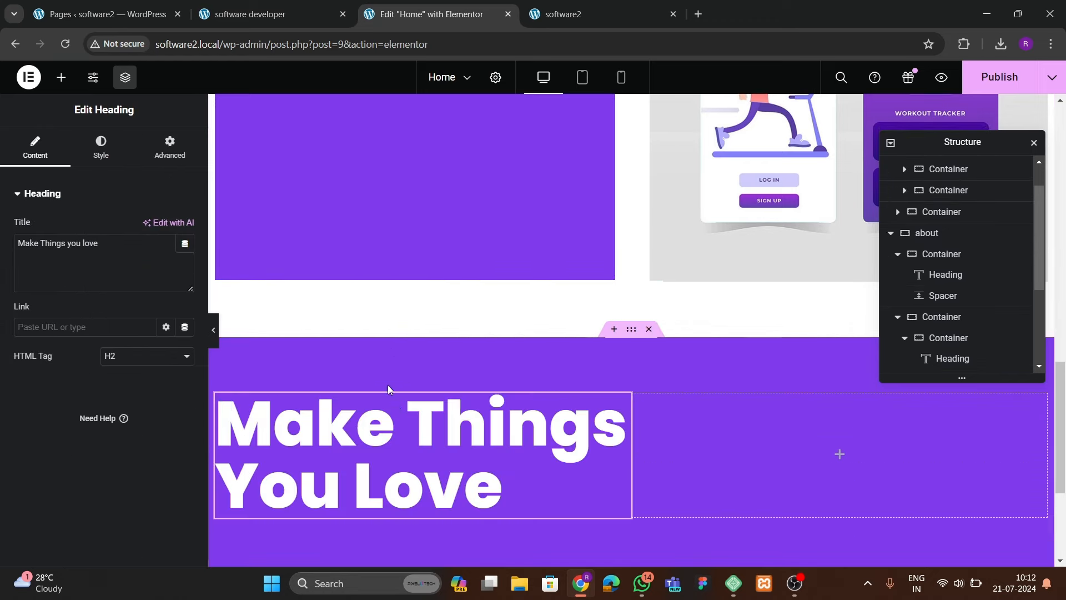
# - Replace the pasted heading's title with the "We Build Digital" text copied from the reference site
pyautogui.click(238, 15)
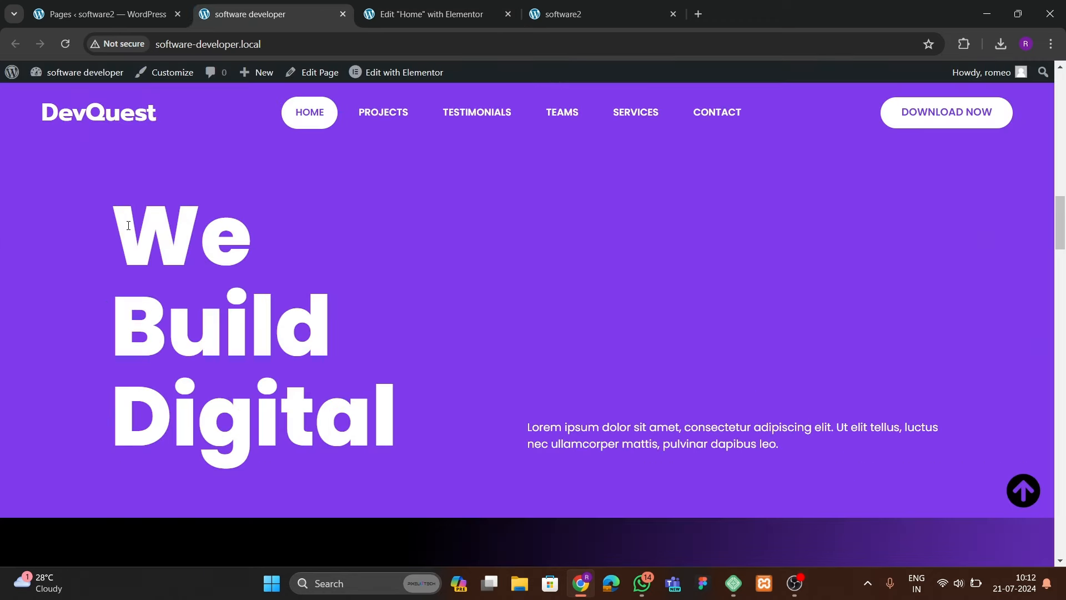
pyautogui.moveTo(128, 225); pyautogui.dragTo(421, 411)
pyautogui.hotkey('ctrl', 'c')
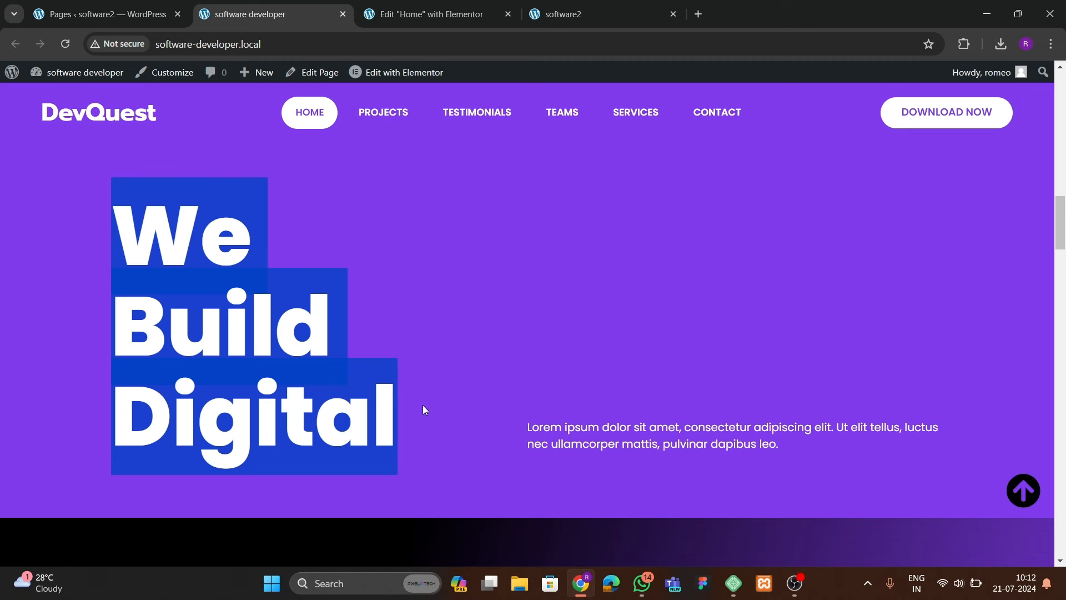
pyautogui.click(438, 14)
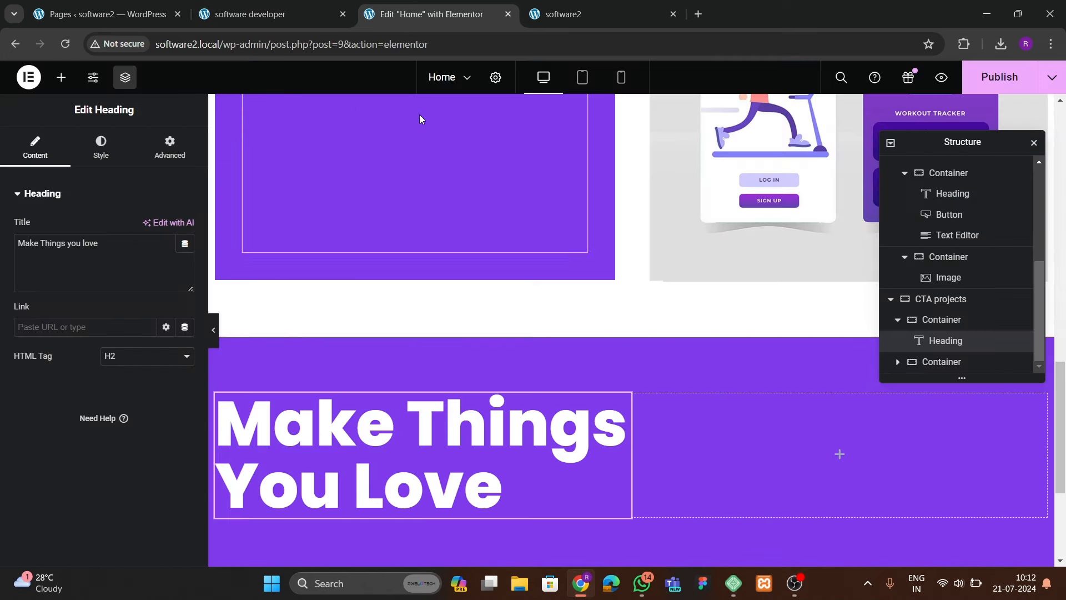
pyautogui.hotkey('ctrl', 'v')
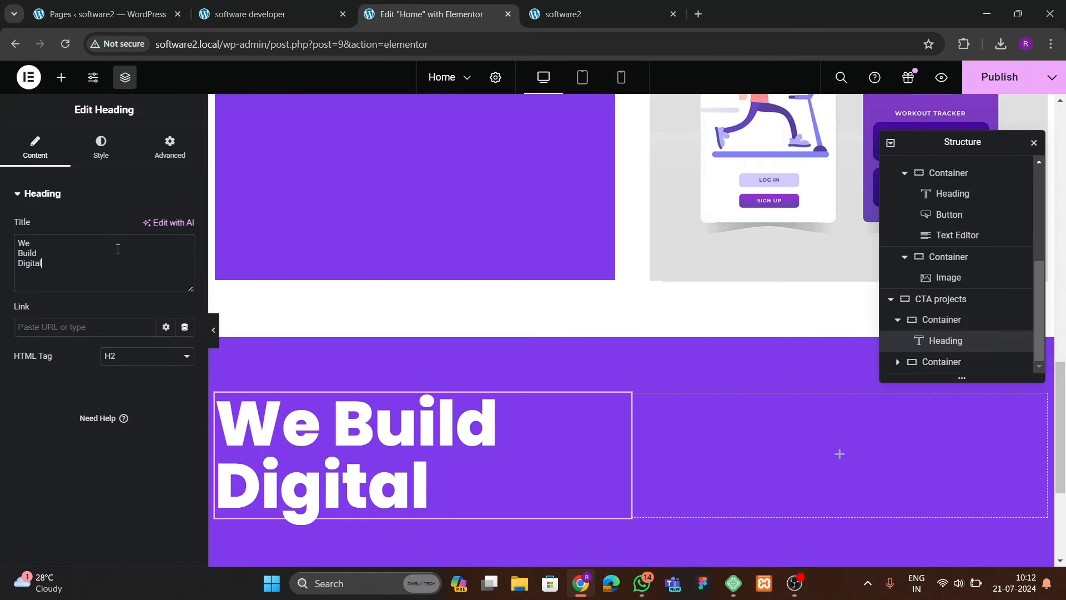
# - Insert <br> tags before "Build" and "Digital" in the heading title to put each word on its own line, matching the reference
pyautogui.click(269, 18)
pyautogui.click(408, 24)
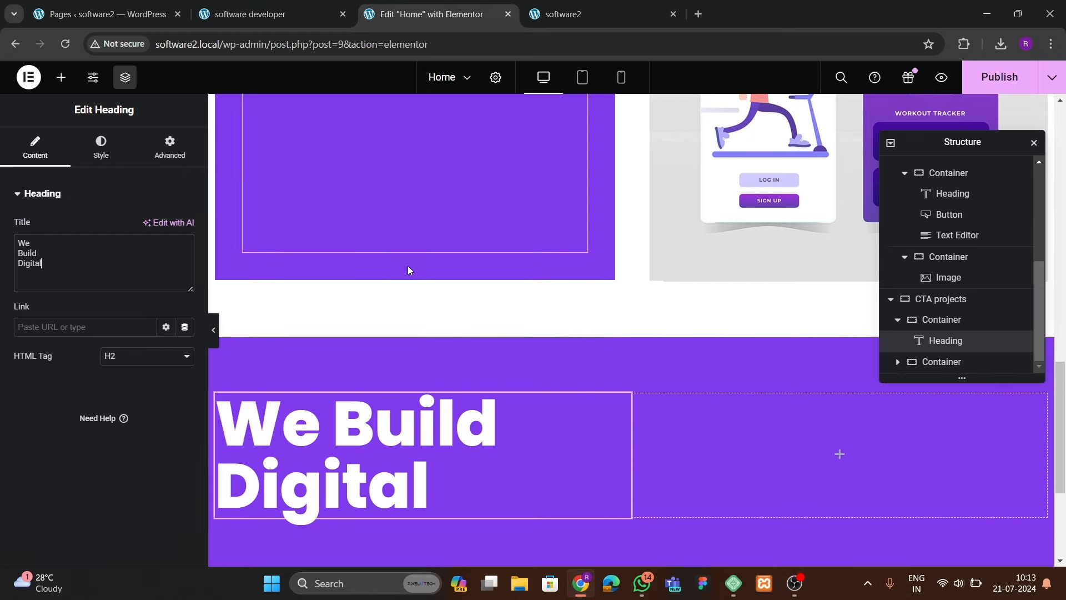
pyautogui.scroll(-3, 408, 265)
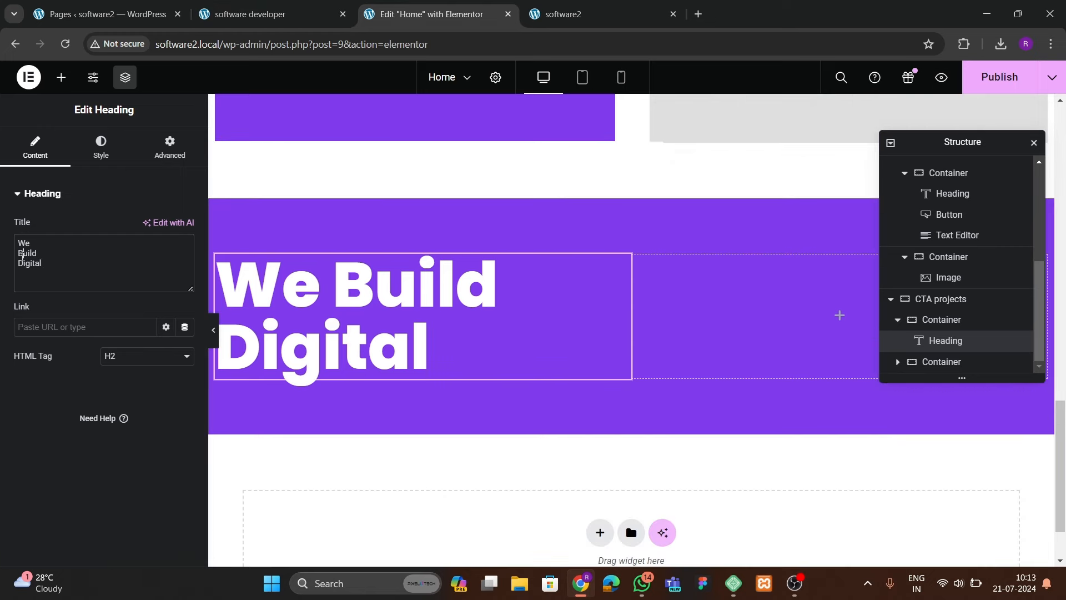
pyautogui.write('<br>Build ')
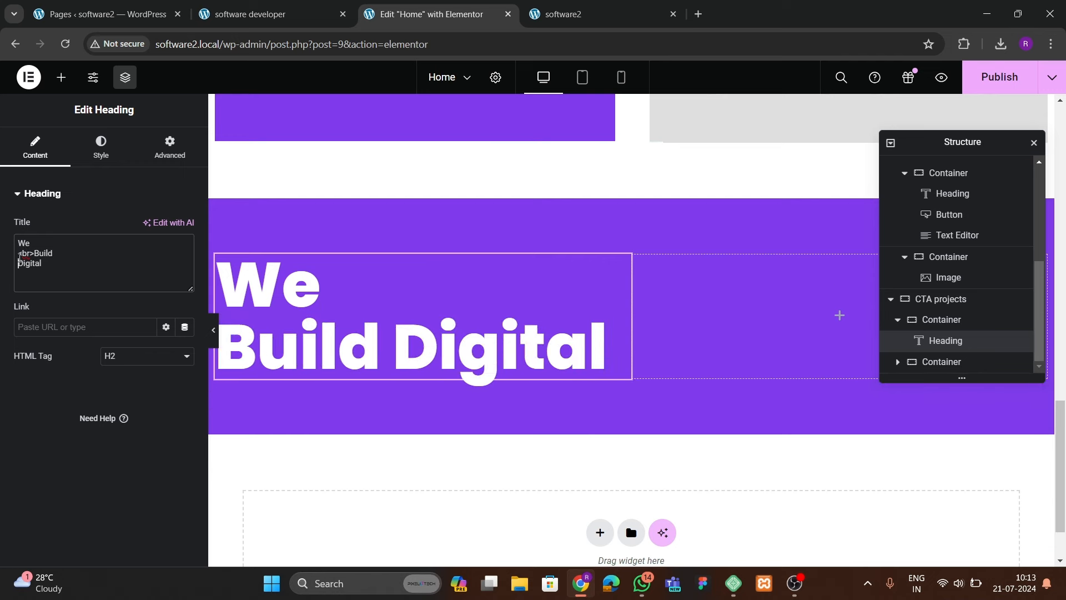
pyautogui.write('<br>')
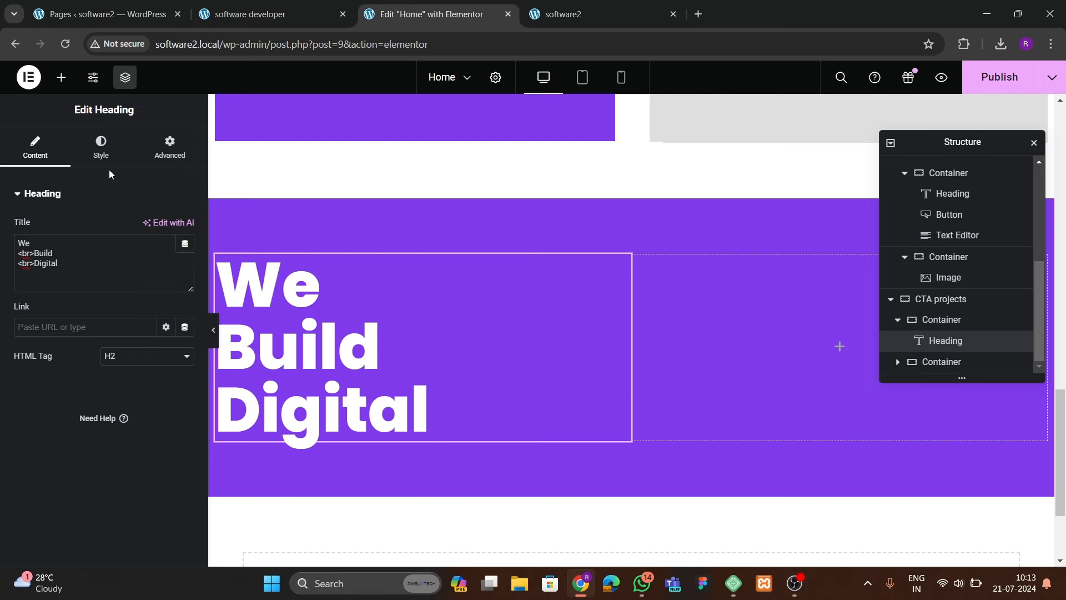
# - Set the line height of the "We Build Digital" heading to 93 px in its typography settings
pyautogui.click(105, 156)
pyautogui.click(184, 285)
pyautogui.scroll(-2, 124, 387)
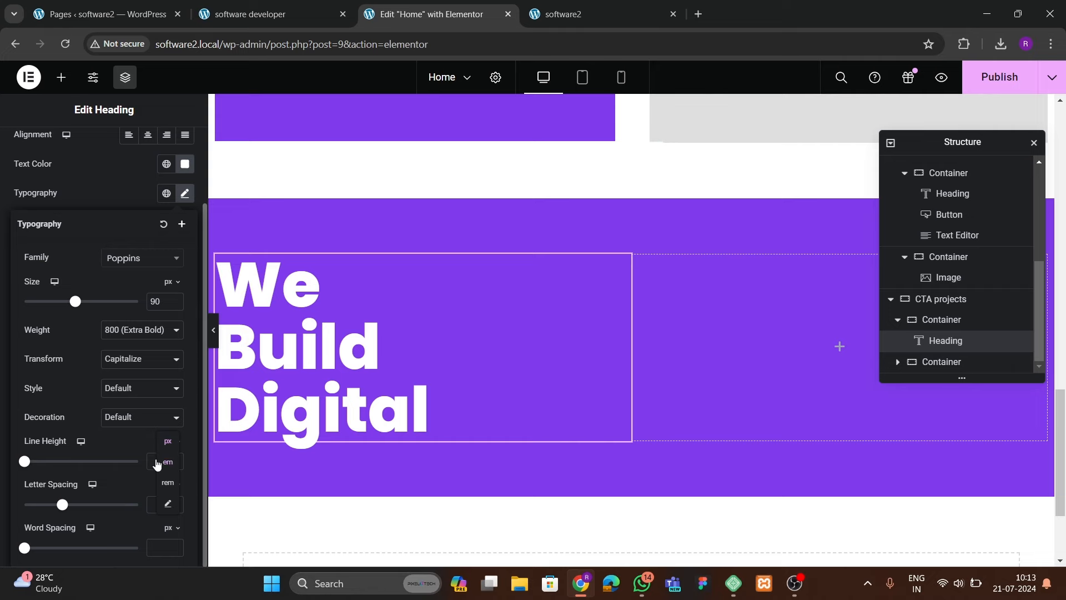
pyautogui.click(174, 459)
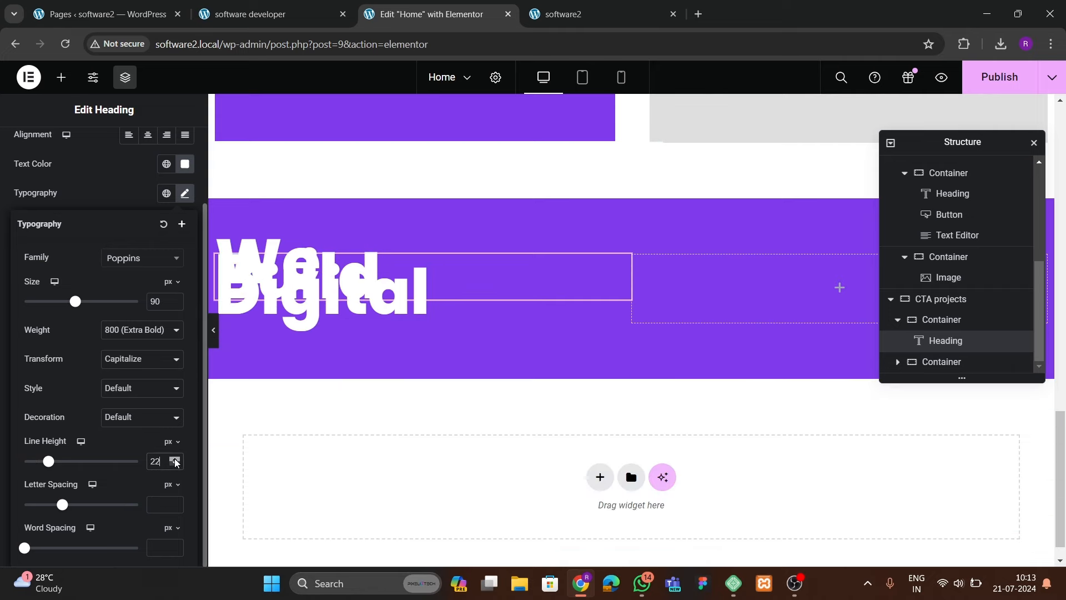
pyautogui.moveTo(175, 461); pyautogui.dragTo(175, 462)
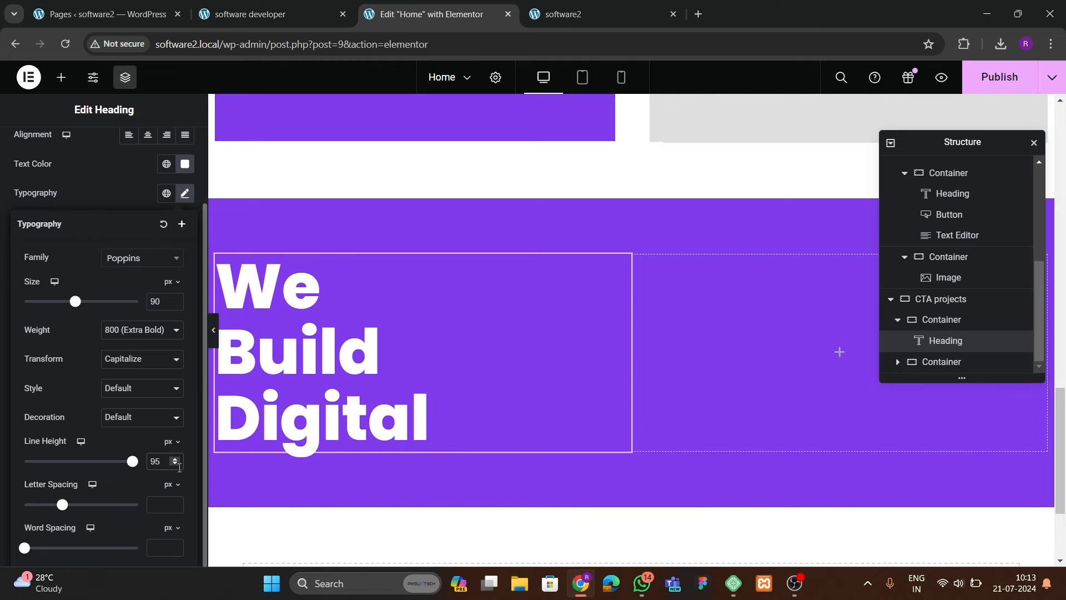
pyautogui.doubleClick(177, 465)
pyautogui.scroll(-3, 356, 372)
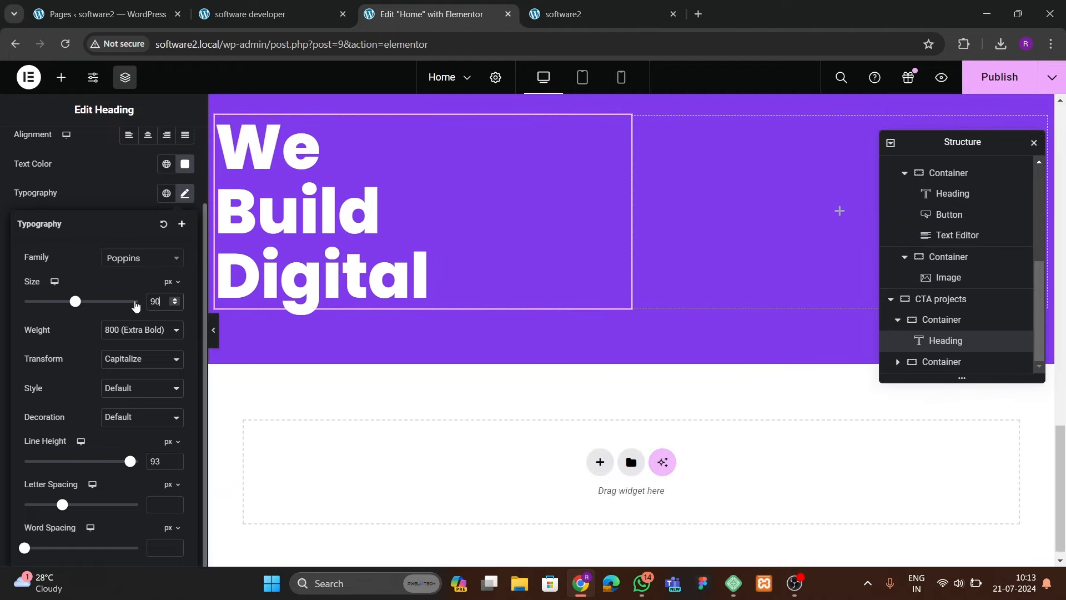
# - Set both the font size and the line height of the "We Build Digital" heading to 100 px
pyautogui.press('BackSpace')
pyautogui.press('BackSpace')
pyautogui.write('100')
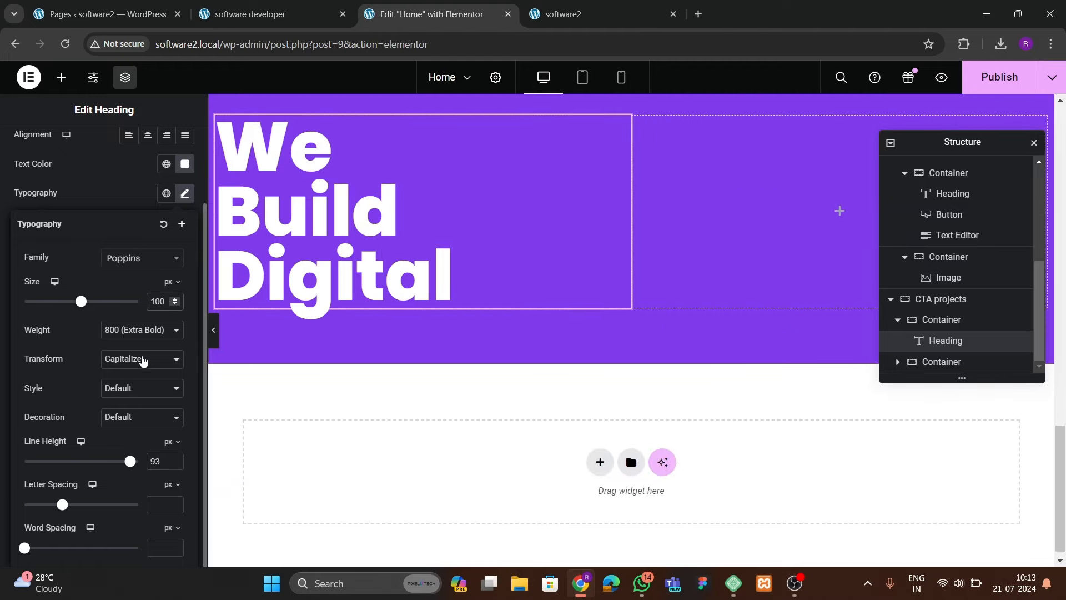
pyautogui.press('BackSpace')
pyautogui.press('BackSpace')
pyautogui.write('100')
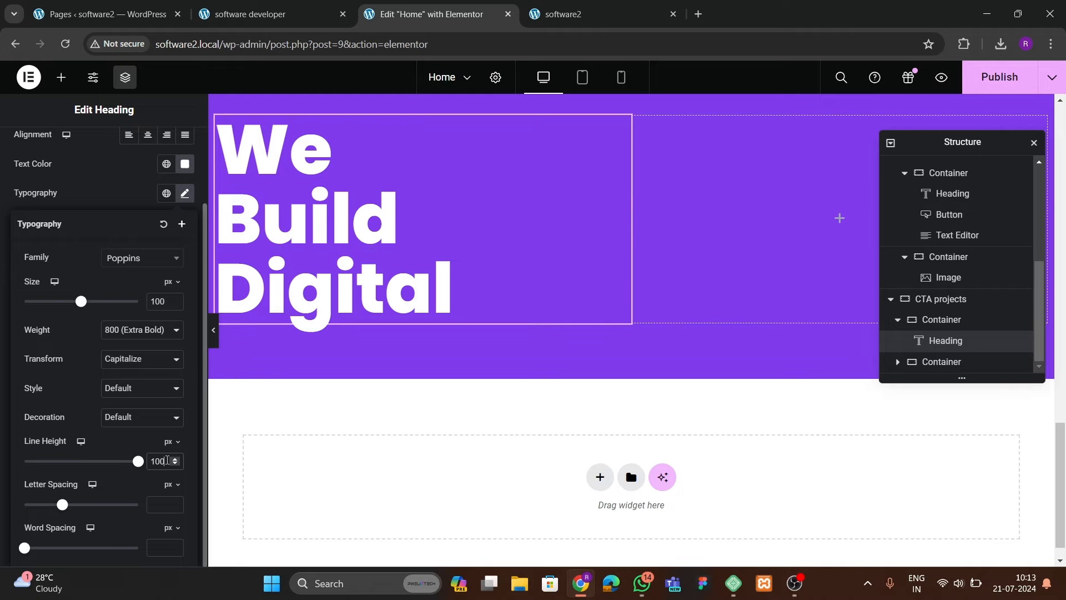
pyautogui.scroll(2, 587, 348)
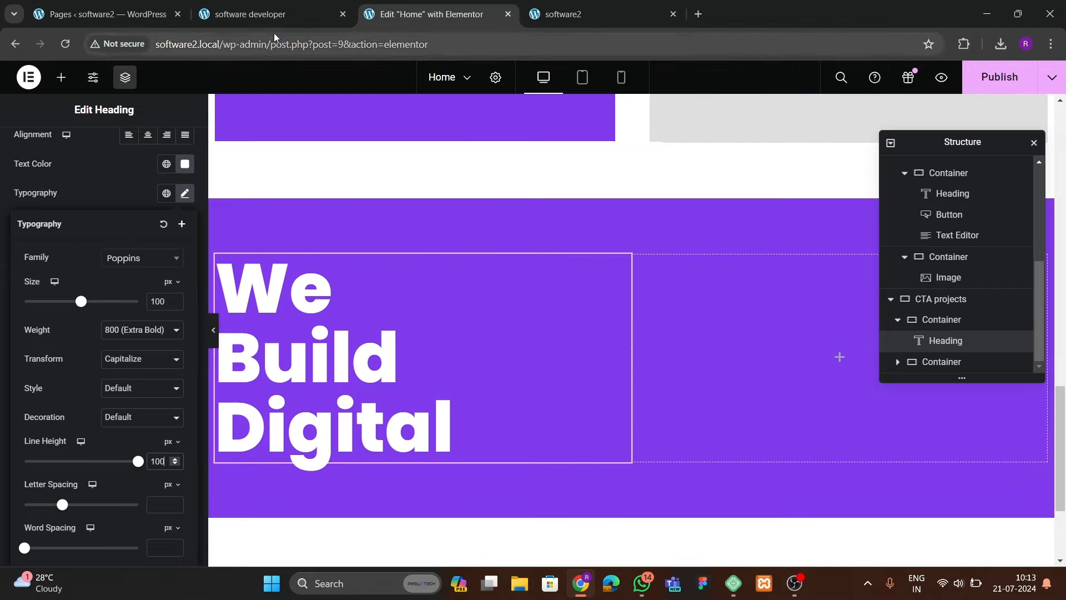
# - Check the heading against the reference site and try line heights of 130 px and 120 px
pyautogui.click(279, 17)
pyautogui.click(445, 15)
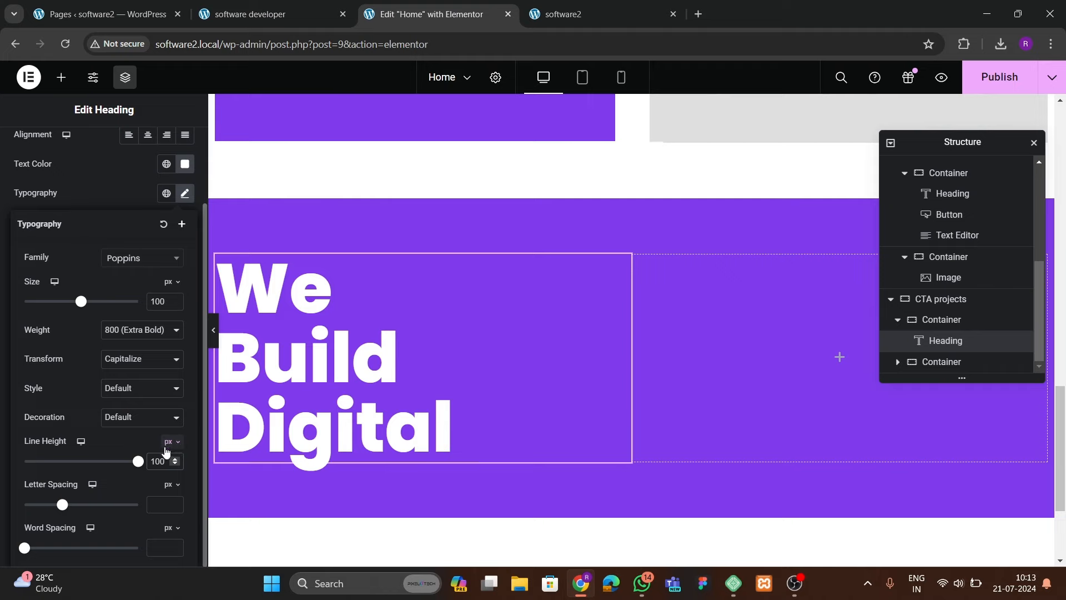
pyautogui.press('BackSpace')
pyautogui.press('BackSpace')
pyautogui.press('BackSpace')
pyautogui.write('130')
pyautogui.scroll(-3, 339, 366)
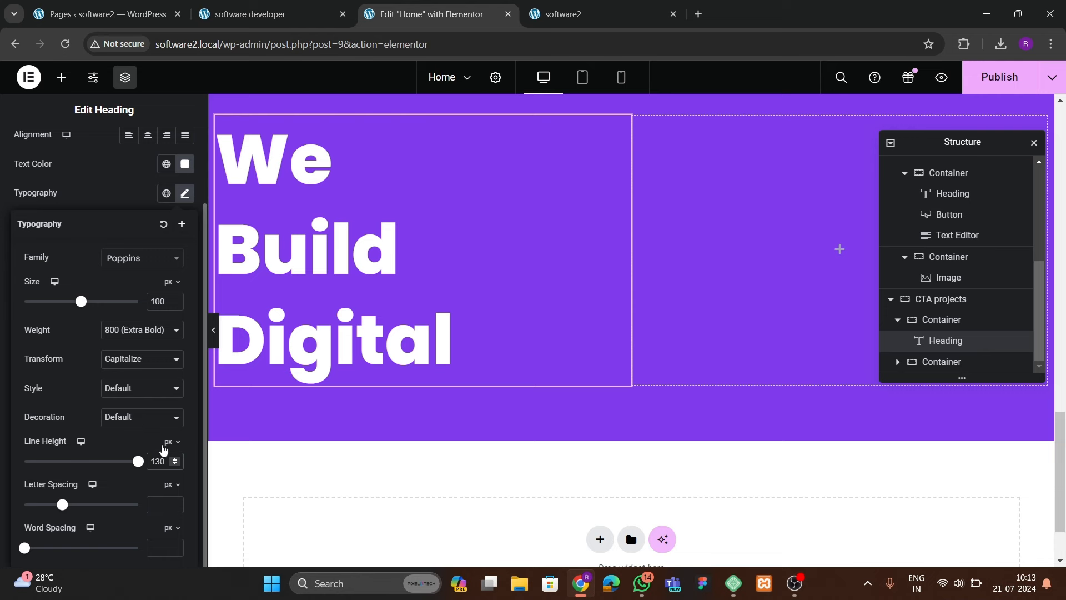
pyautogui.press('BackSpace')
pyautogui.press('BackSpace')
pyautogui.press('BackSpace')
pyautogui.write('120')
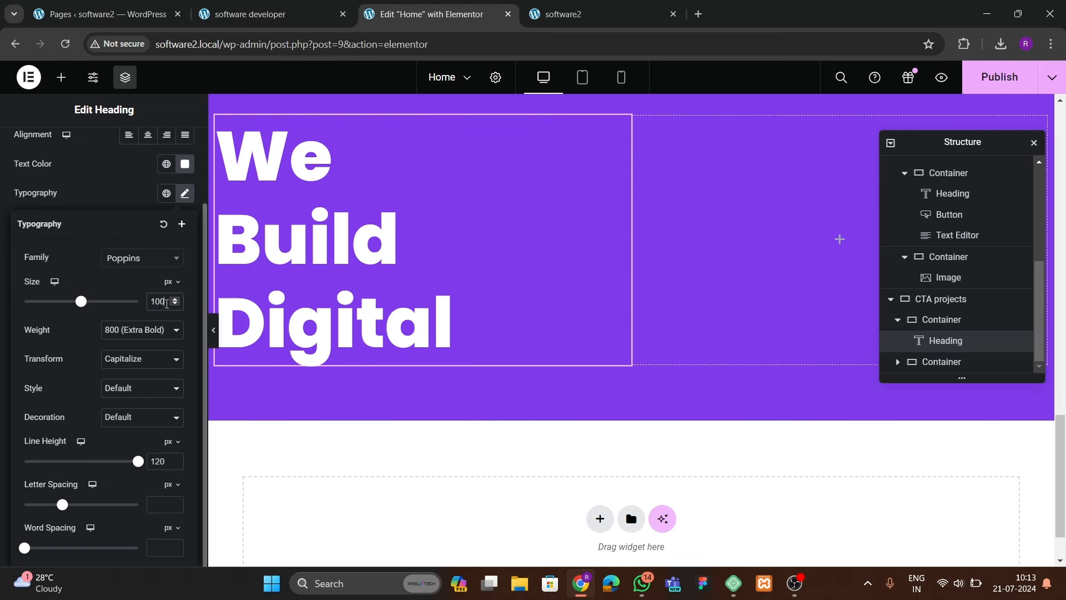
# - Set the heading's font size to 120 px and line height to 140 px, and compare it with the reference site
pyautogui.press('BackSpace')
pyautogui.press('BackSpace')
pyautogui.write('30')
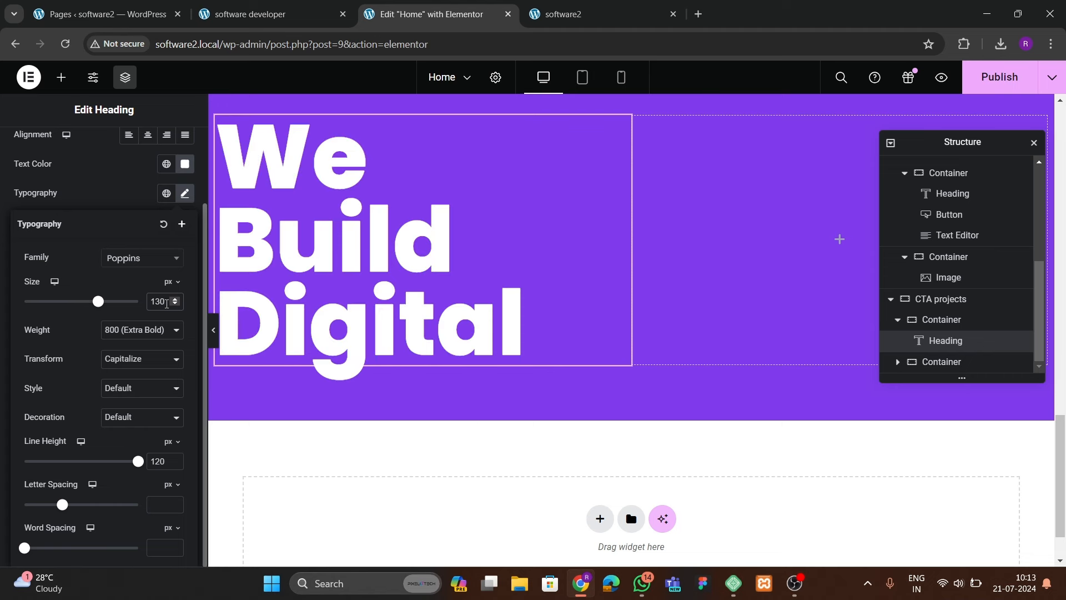
pyautogui.press('BackSpace')
pyautogui.press('BackSpace')
pyautogui.write('20')
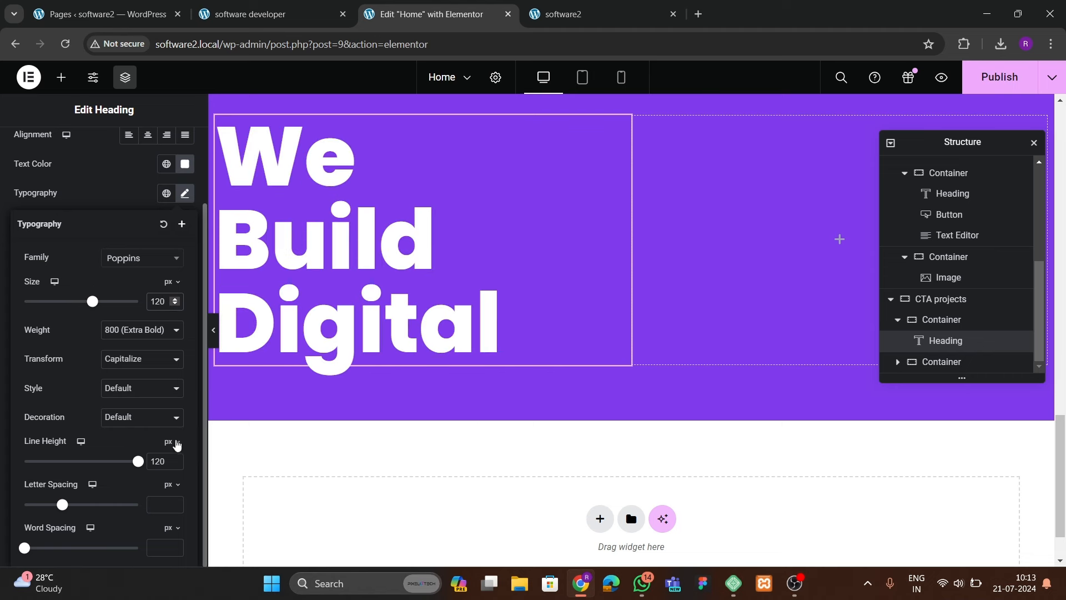
pyautogui.write('140')
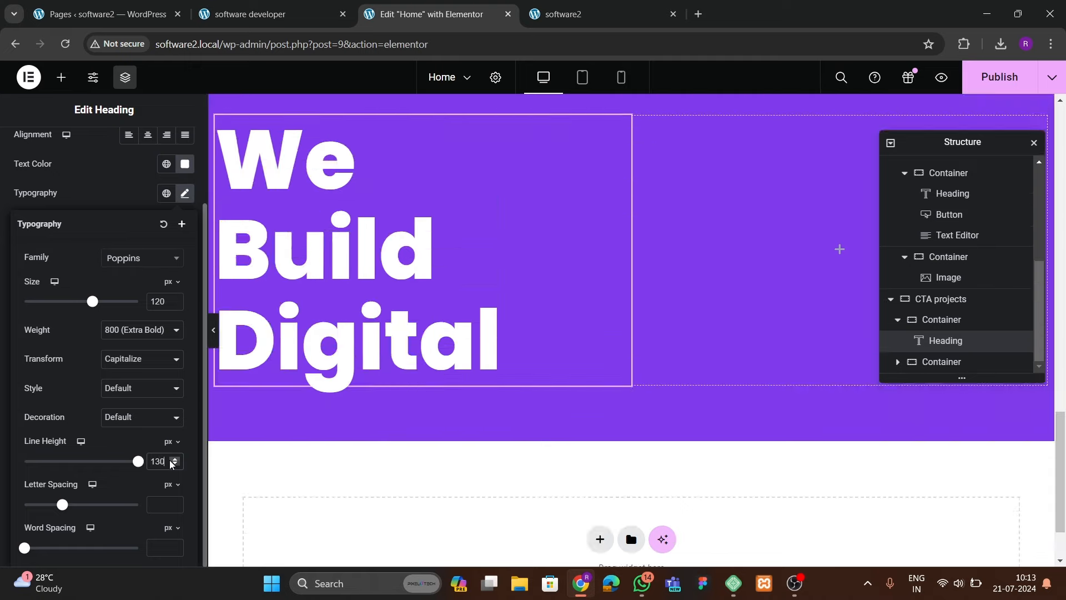
pyautogui.scroll(3, 472, 369)
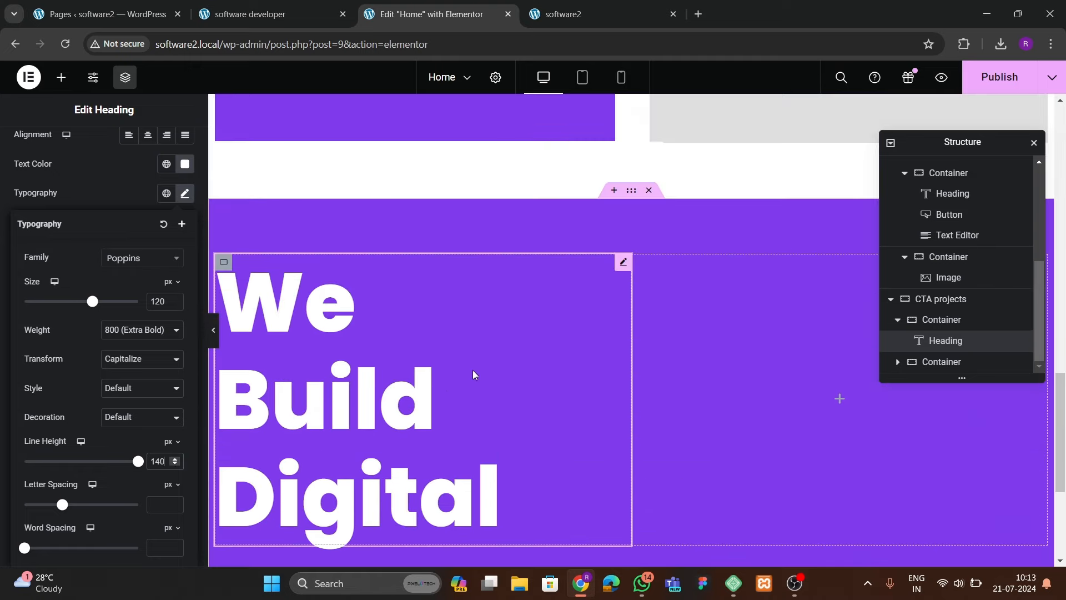
pyautogui.click(310, 14)
pyautogui.scroll(-3, 618, 358)
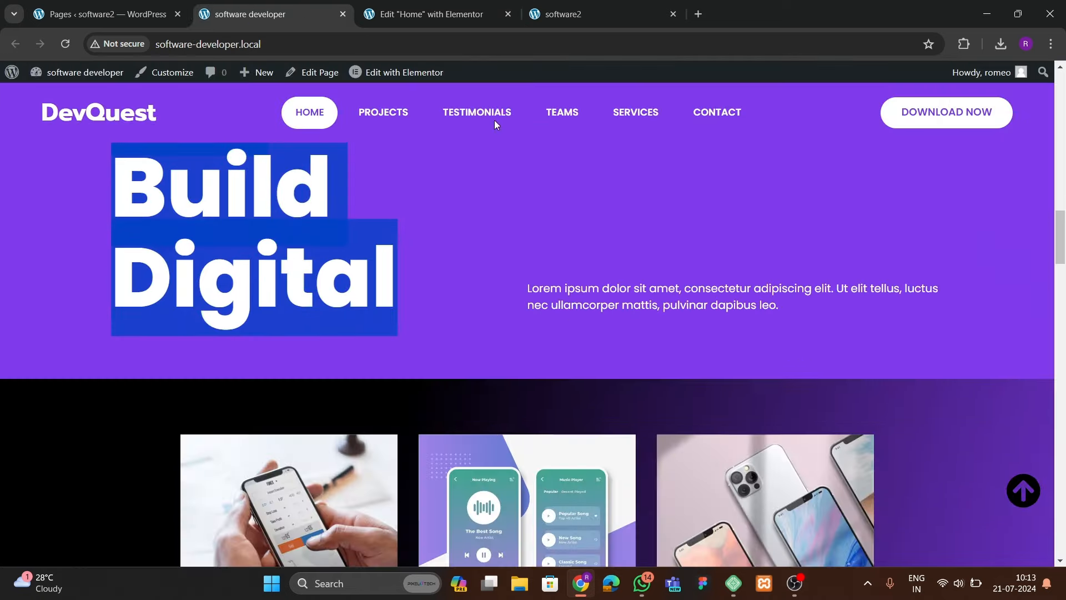
pyautogui.click(431, 14)
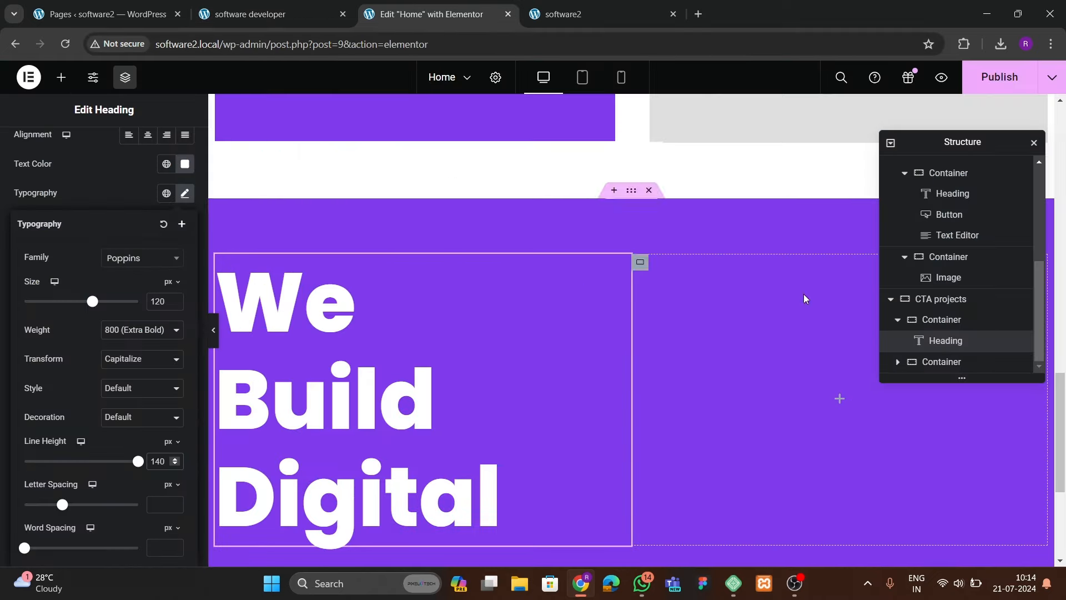
# - Add a Text Editor widget to the empty second column of CTA projects
pyautogui.scroll(10, 753, 277)
pyautogui.scroll(-3, 752, 277)
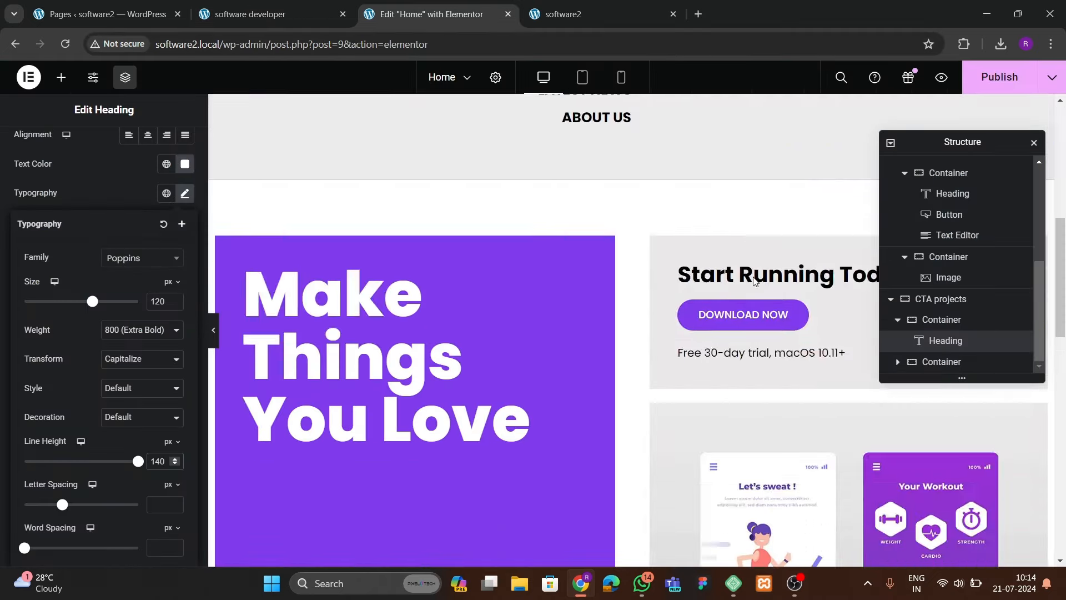
pyautogui.scroll(-4, 753, 277)
pyautogui.click(61, 77)
pyautogui.scroll(-9, 555, 322)
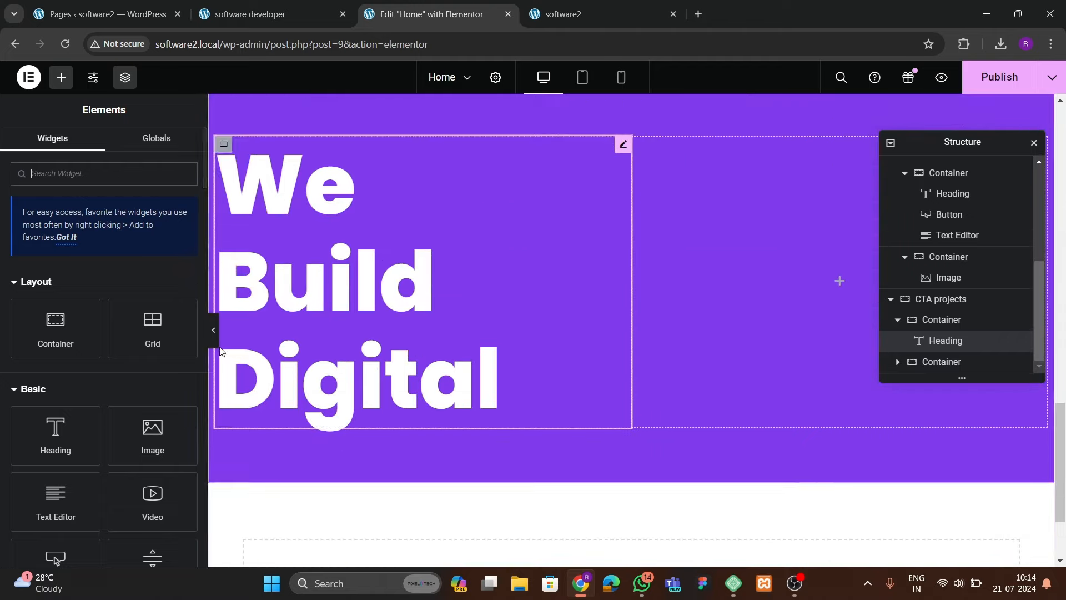
pyautogui.moveTo(55, 500); pyautogui.dragTo(661, 320)
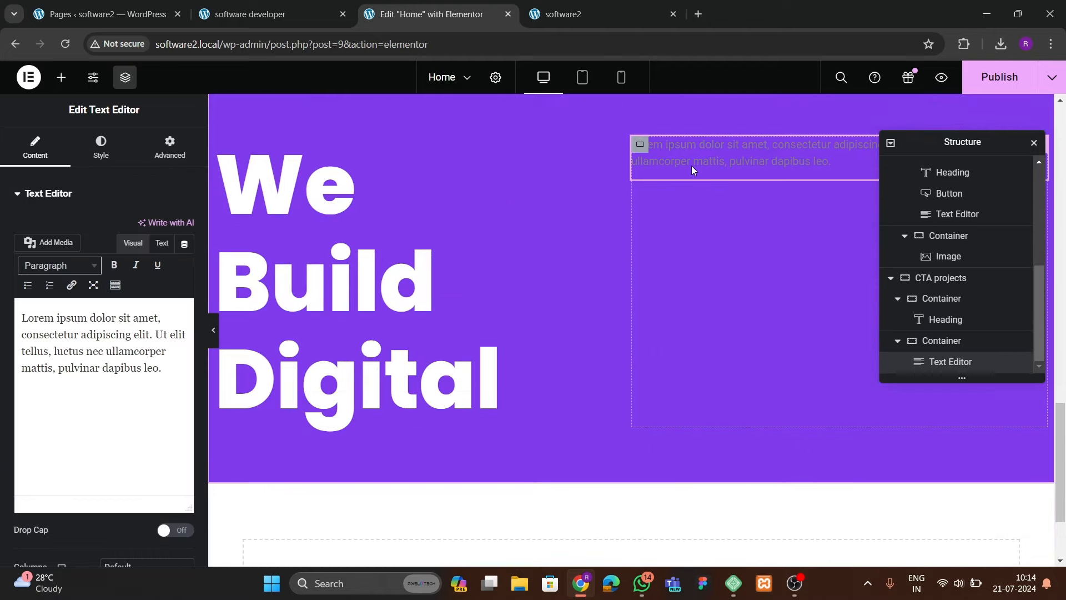
# - Set the text color of the new lorem ipsum paragraph to white
pyautogui.click(101, 147)
pyautogui.click(185, 256)
pyautogui.click(121, 328)
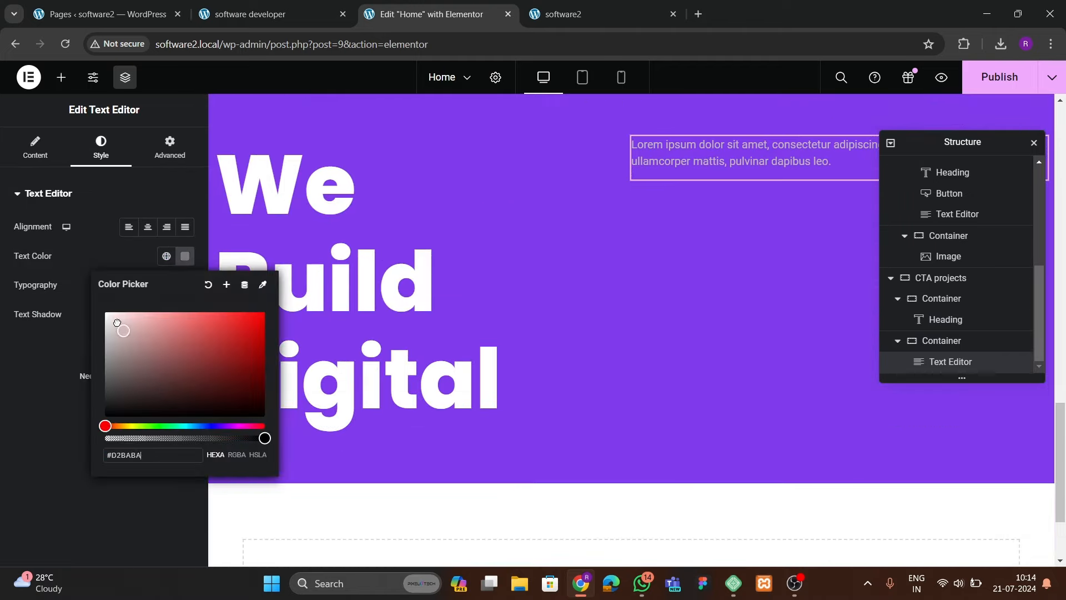
pyautogui.moveTo(117, 323); pyautogui.dragTo(106, 312)
pyautogui.click(88, 337)
# - Set the paragraph's font family to Poppins and its size to 18 px
pyautogui.click(184, 286)
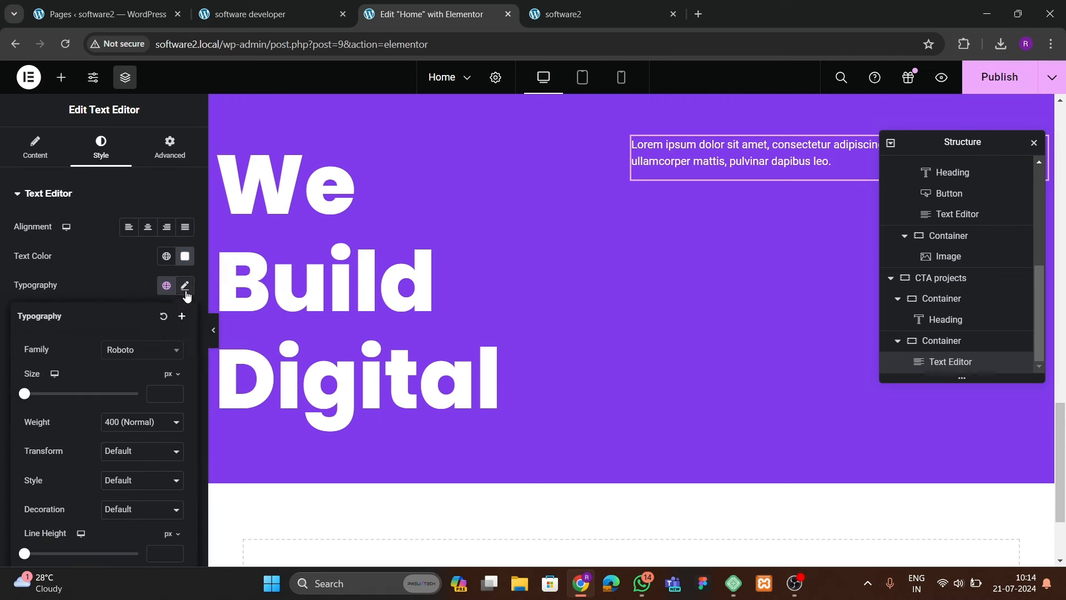
pyautogui.click(155, 349)
pyautogui.write('poppins')
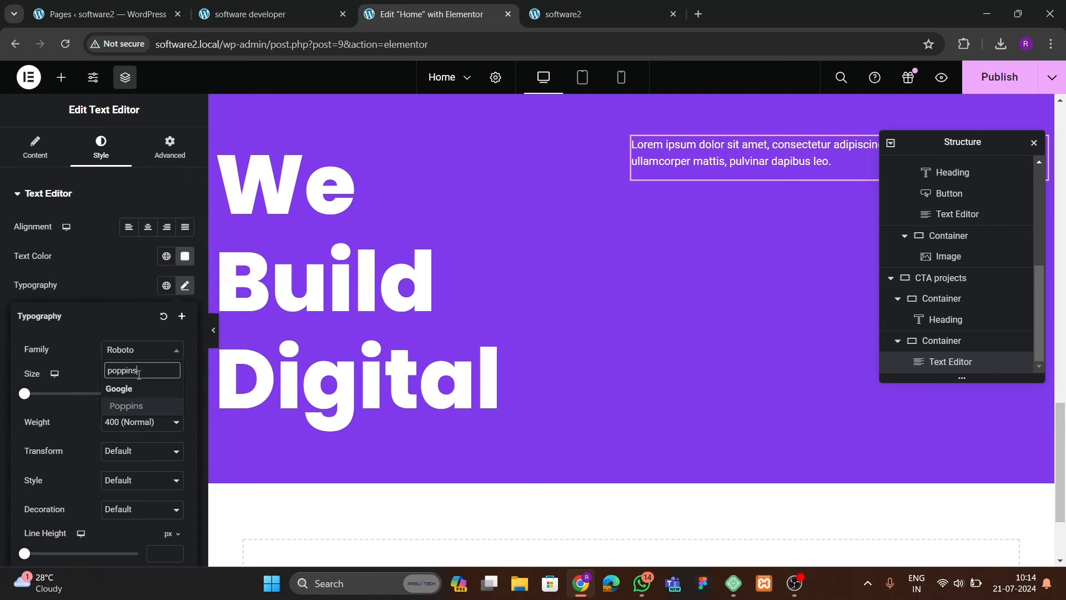
pyautogui.press('Return')
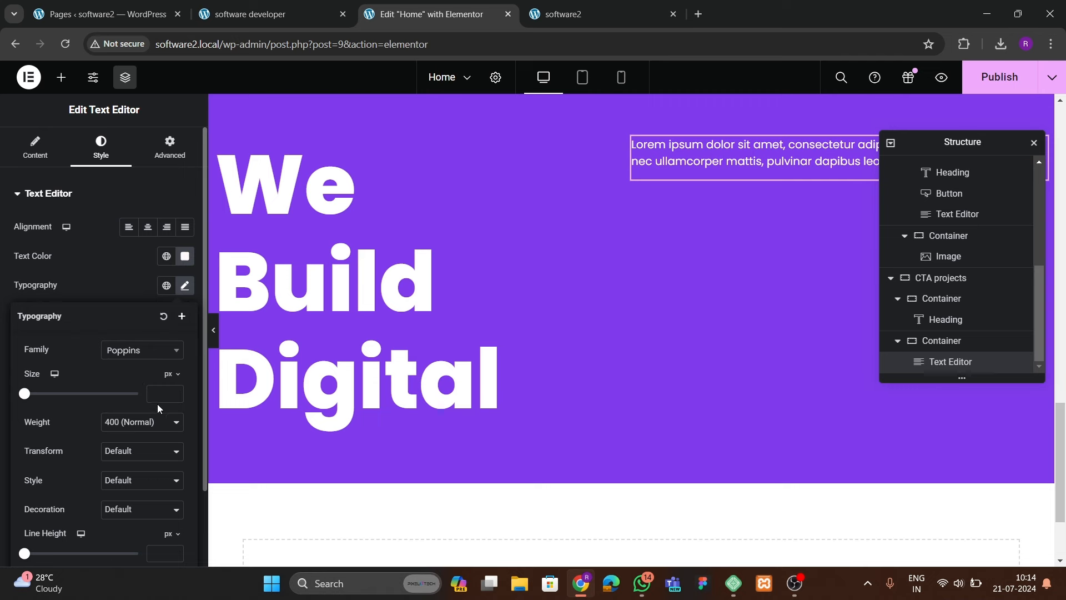
pyautogui.write('30')
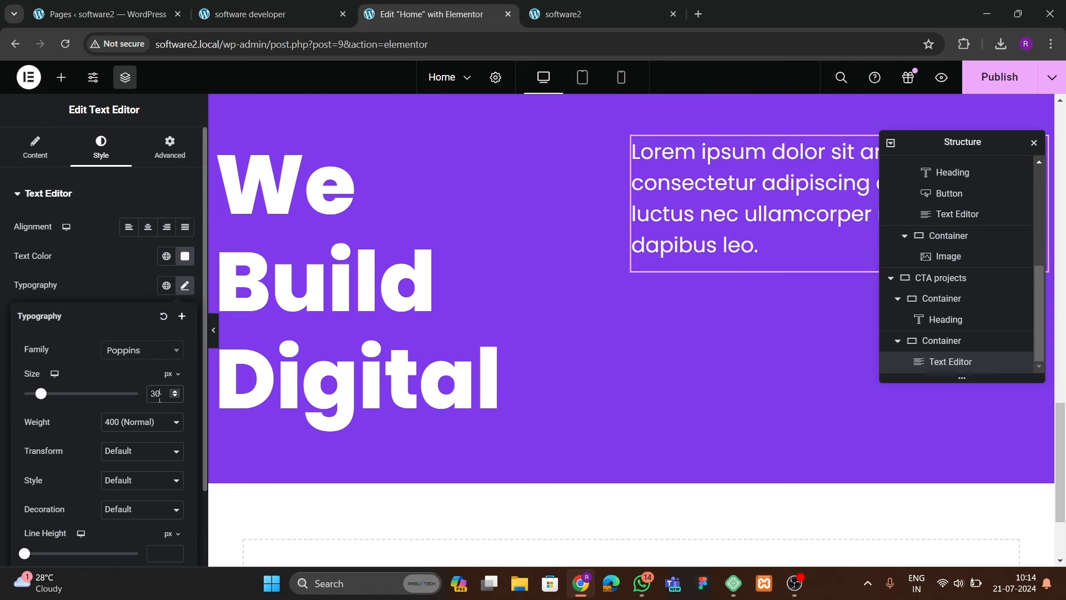
pyautogui.press('BackSpace')
pyautogui.press('BackSpace')
pyautogui.write('20')
pyautogui.press('BackSpace')
pyautogui.press('BackSpace')
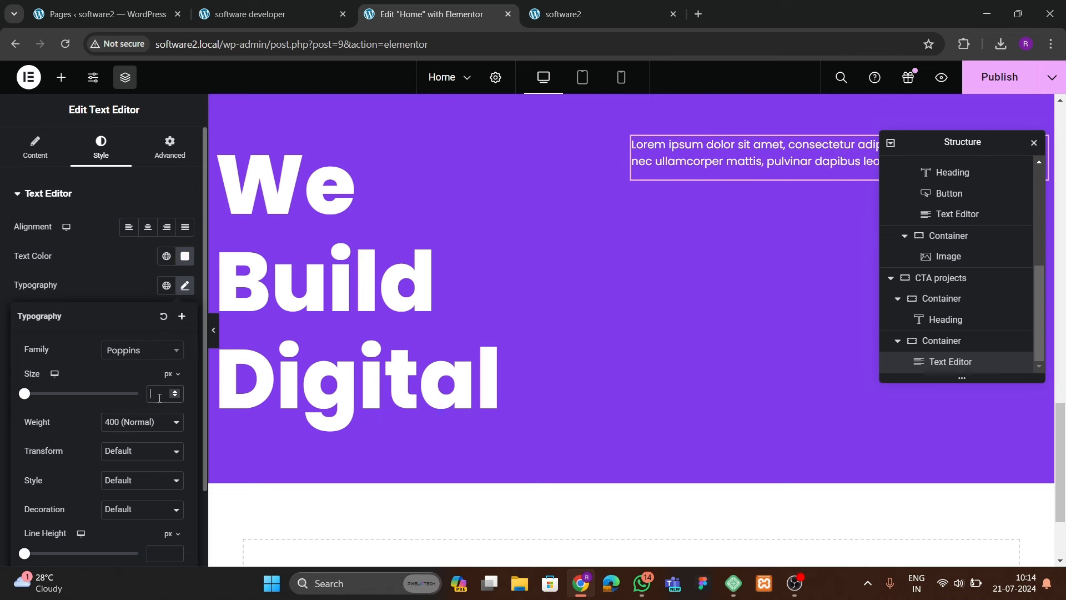
pyautogui.write('18')
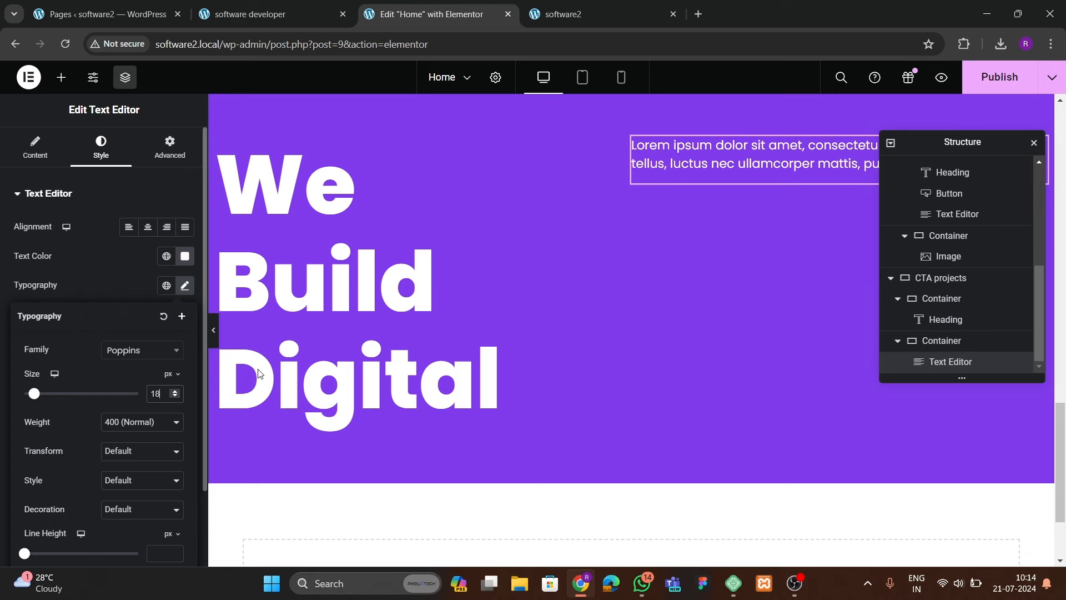
# - Set Justify Content and Align Items of the second CTA projects column to End, and preview the section at full width
pyautogui.click(926, 278)
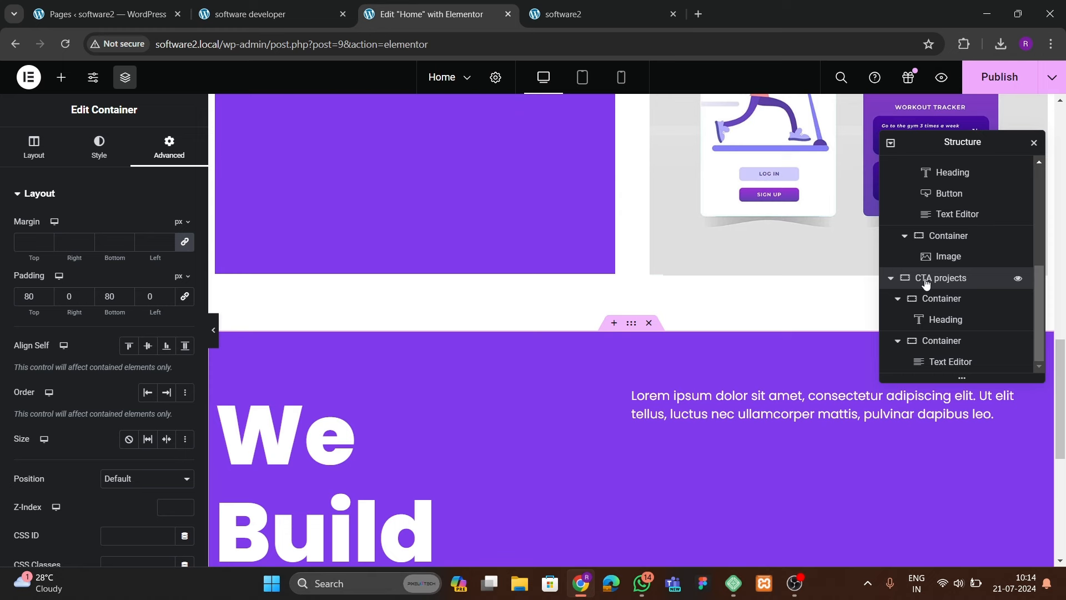
pyautogui.click(943, 340)
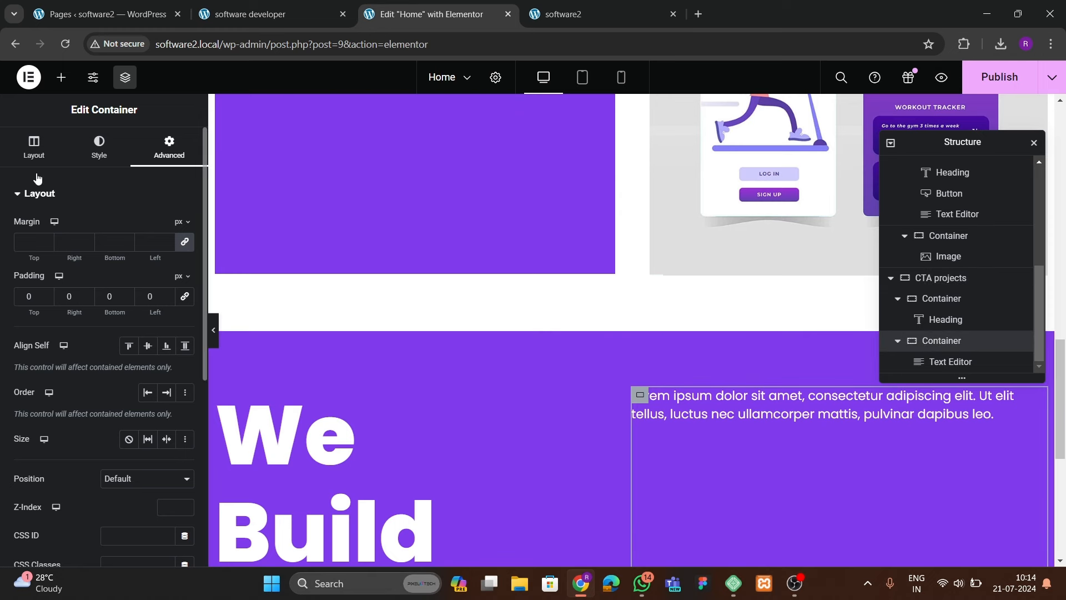
pyautogui.click(34, 147)
pyautogui.scroll(-3, 65, 297)
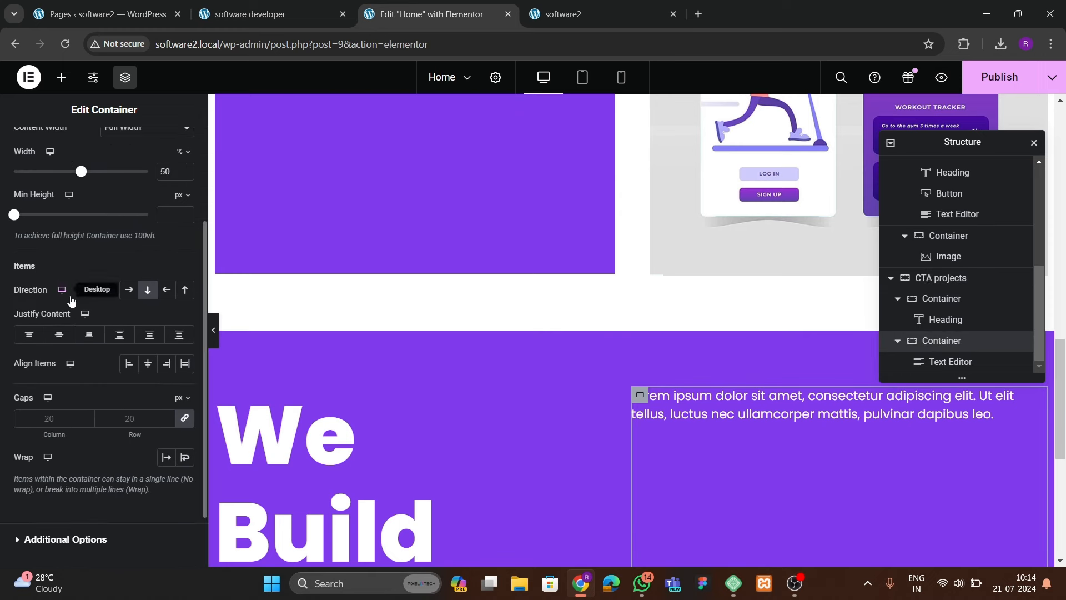
pyautogui.click(82, 337)
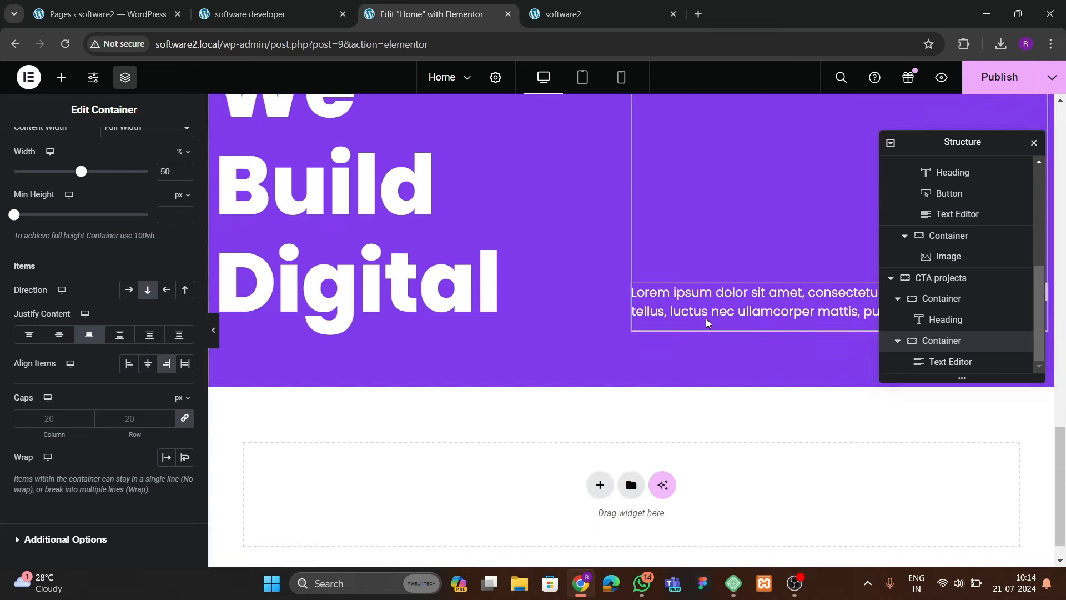
pyautogui.scroll(2, 705, 321)
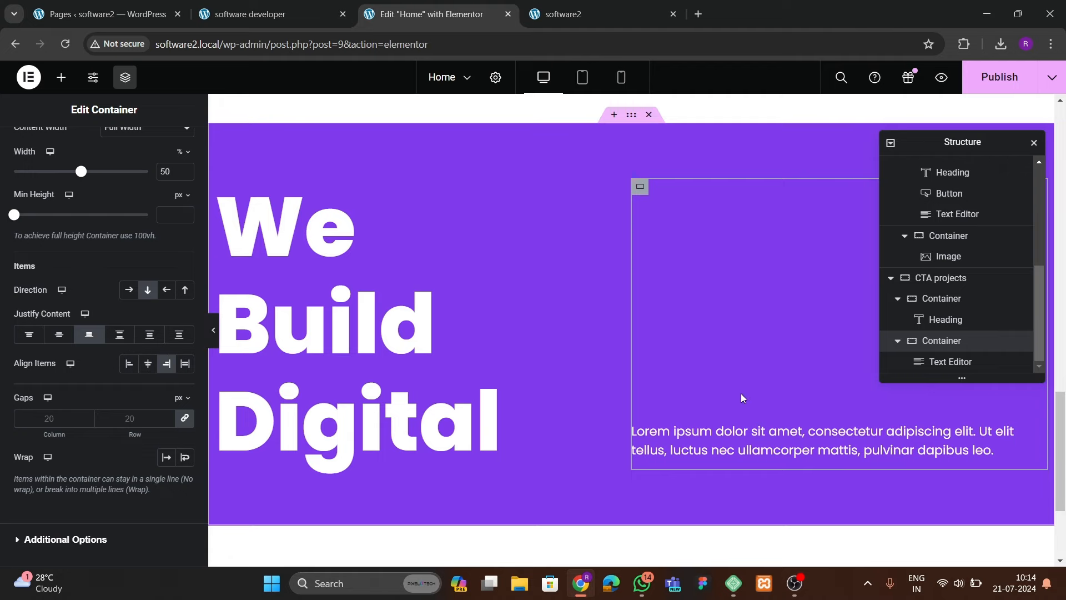
pyautogui.click(217, 340)
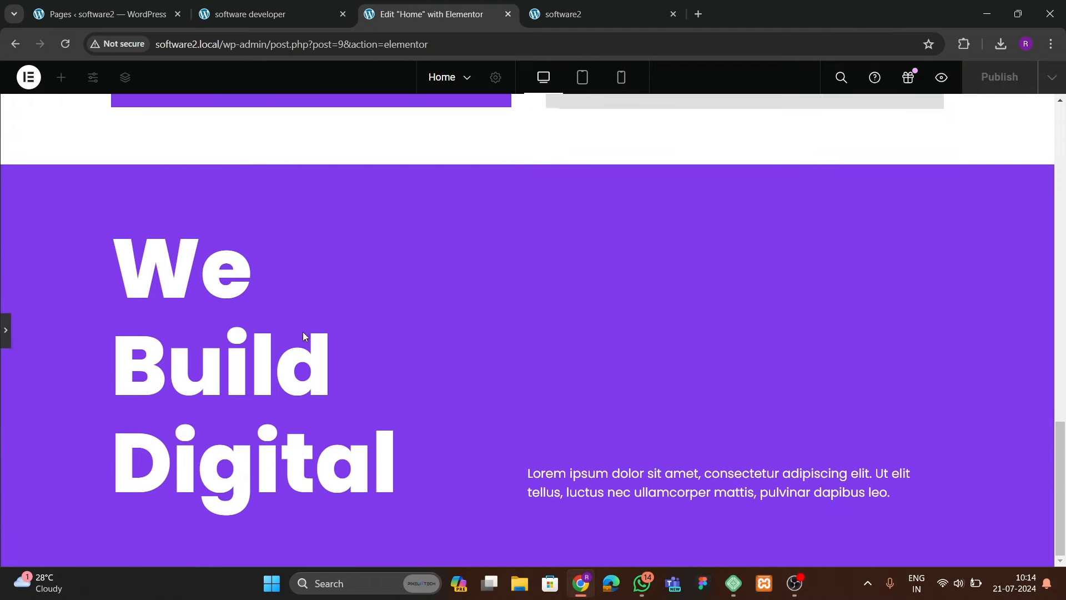
pyautogui.click(10, 343)
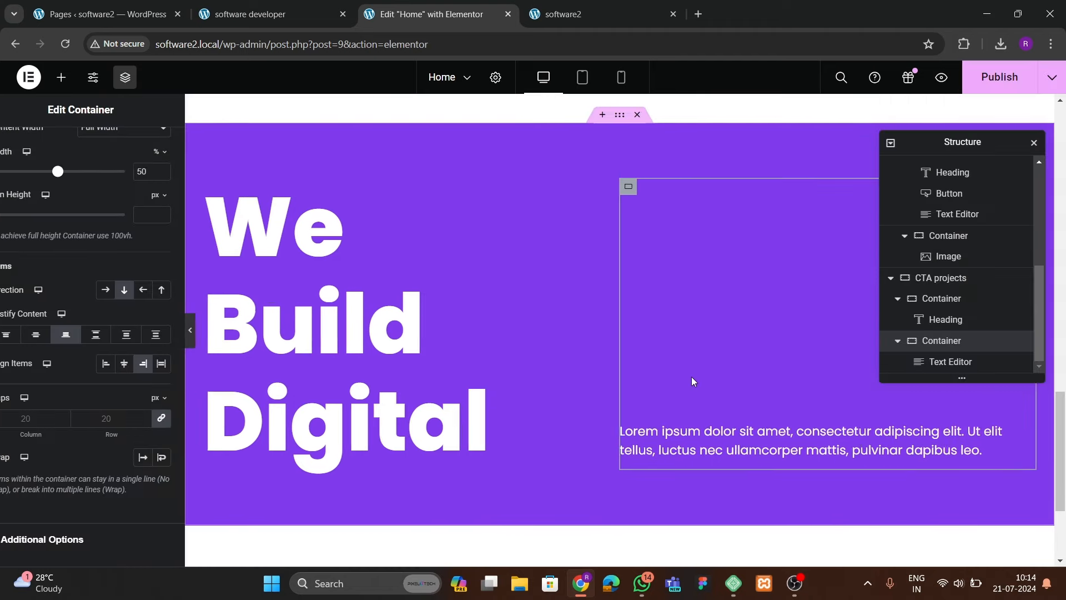
# - Align the lorem ipsum paragraph's text to the right and preview the section at full width
pyautogui.click(752, 442)
pyautogui.click(168, 230)
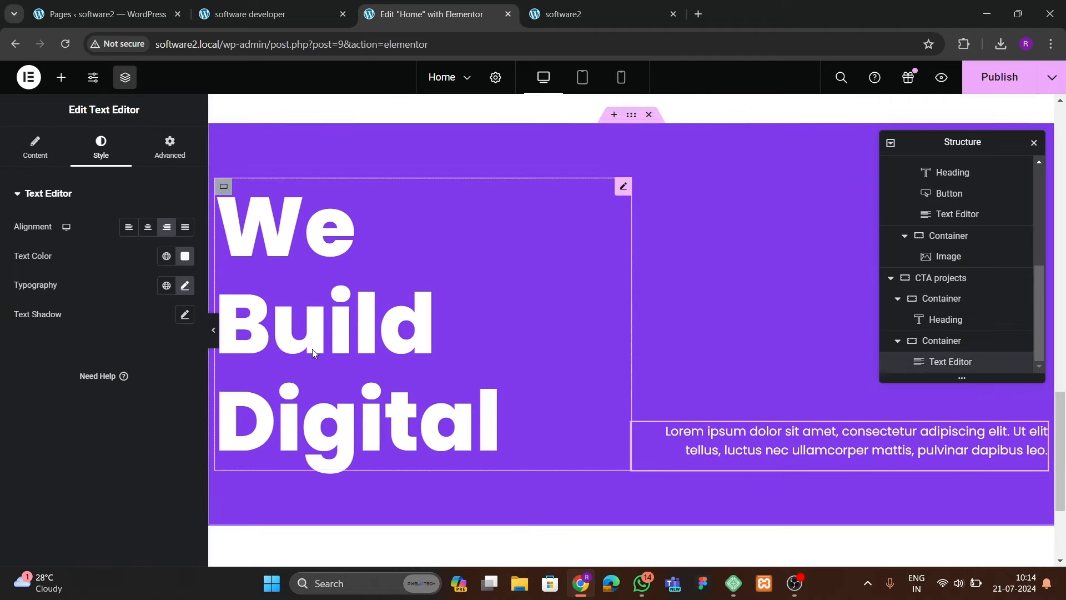
pyautogui.click(214, 330)
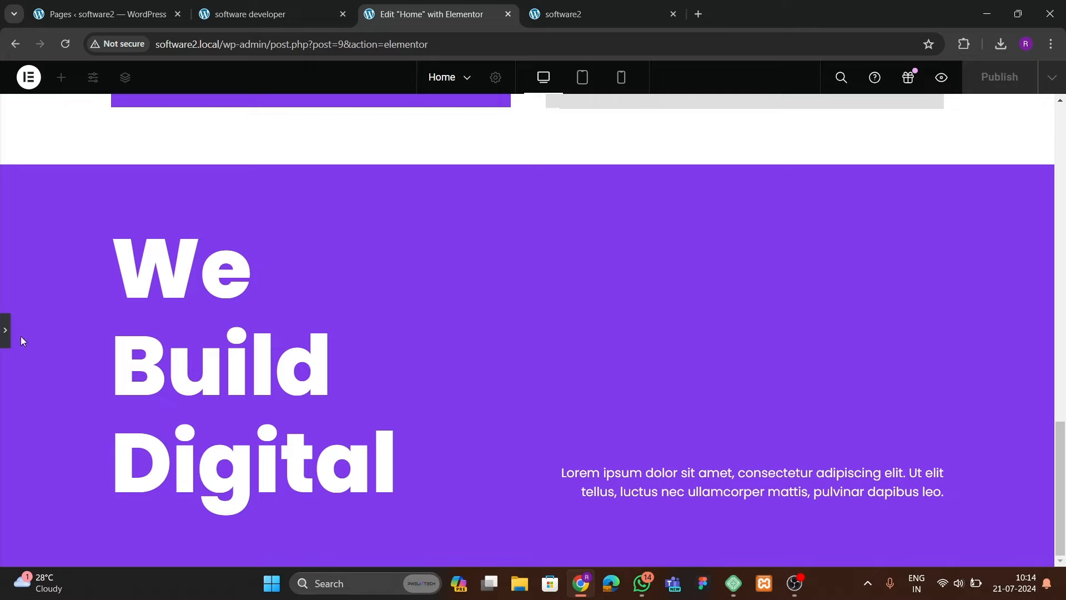
# - Save the Home page and check which section follows the CTA on the reference software developer site
pyautogui.click(3, 333)
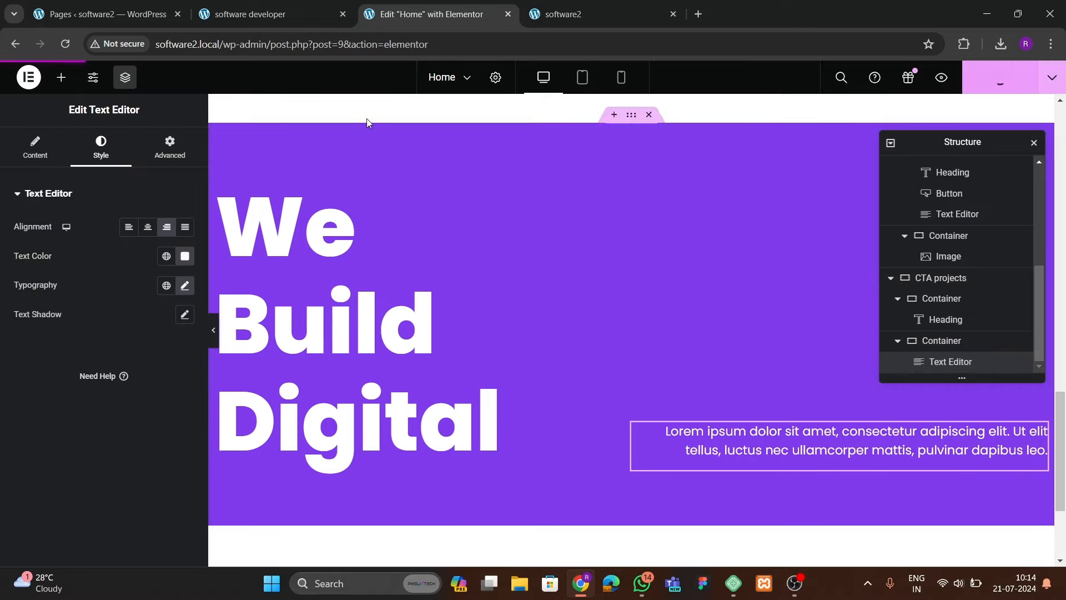
pyautogui.click(301, 23)
pyautogui.scroll(-8, 407, 308)
pyautogui.scroll(2, 408, 308)
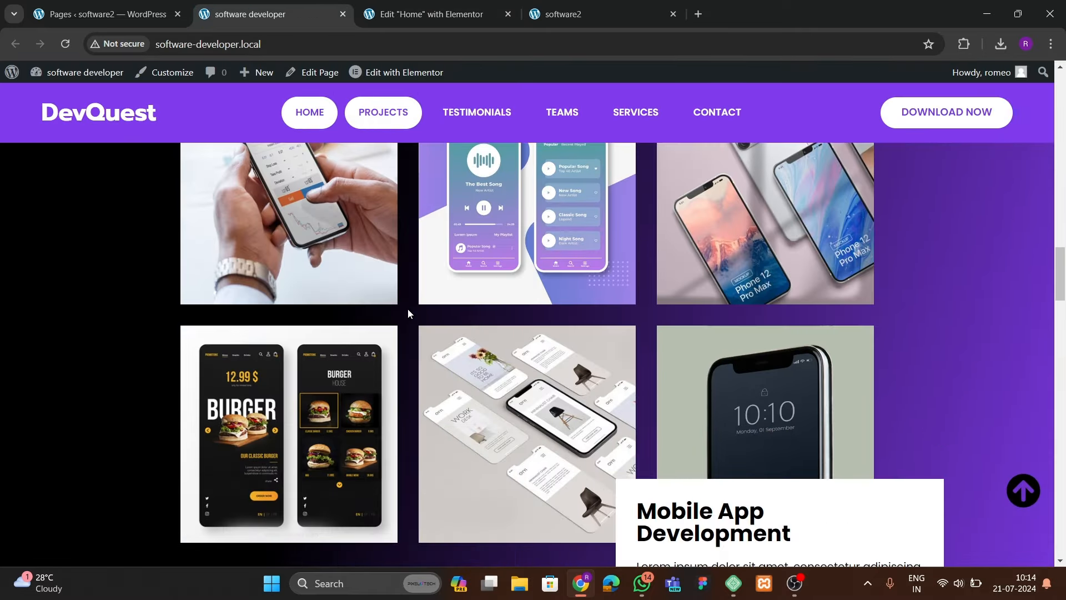
pyautogui.scroll(-2, 408, 308)
# - Add a single-column, downward-direction Flexbox container below the CTA projects section of the Home page
pyautogui.click(430, 14)
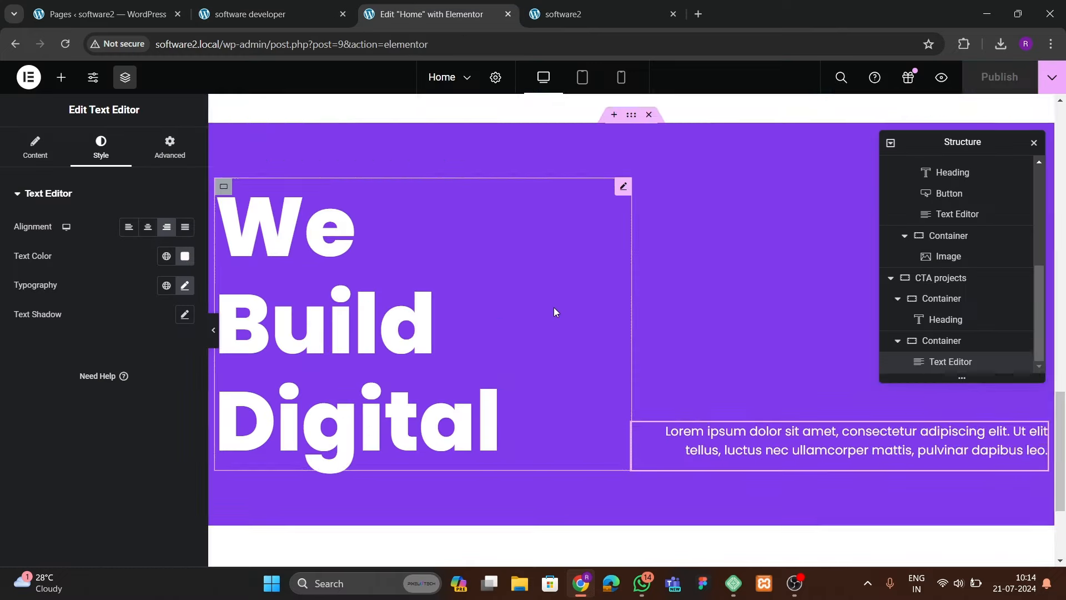
pyautogui.scroll(-3, 554, 312)
pyautogui.click(600, 448)
pyautogui.click(584, 487)
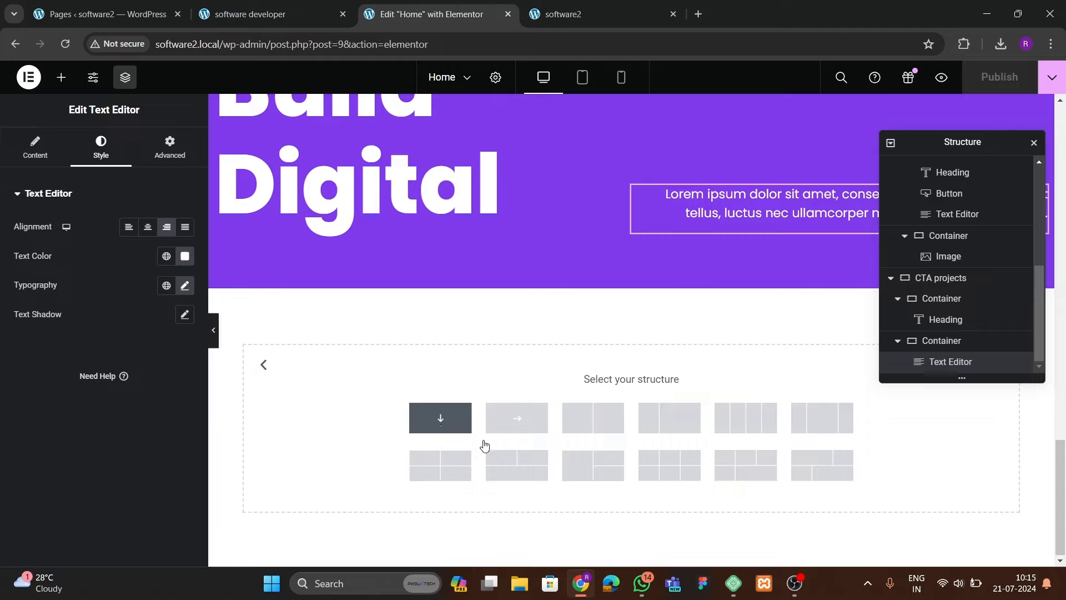
pyautogui.click(440, 417)
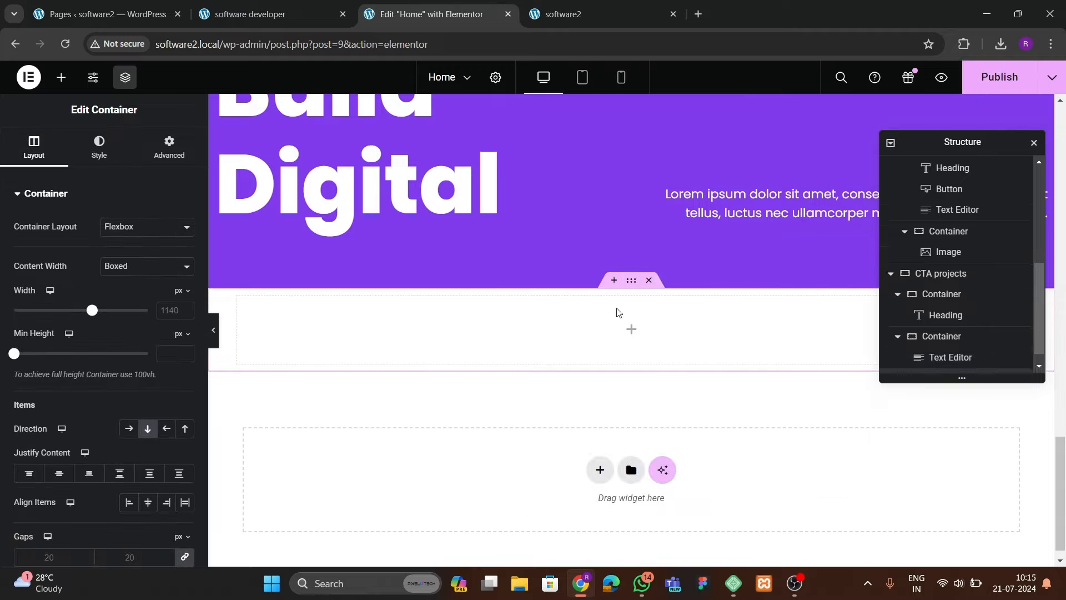
# - Examine the layout of the projects image gallery and its overlapping text card on the reference site
pyautogui.click(291, 14)
pyautogui.scroll(7, 459, 374)
pyautogui.scroll(-5, 459, 374)
pyautogui.scroll(1, 460, 373)
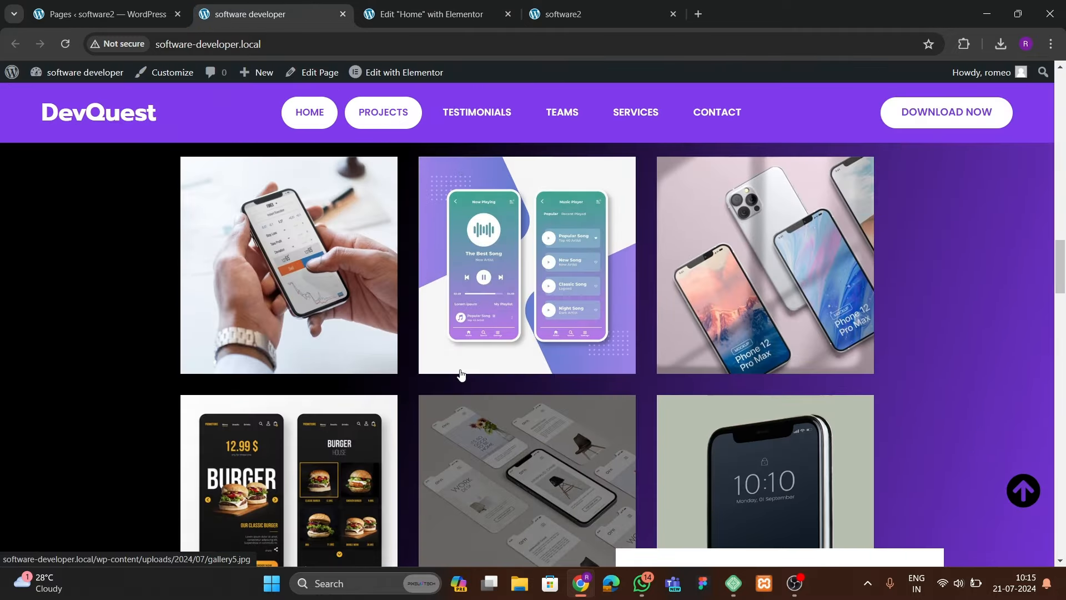
pyautogui.scroll(-4, 459, 374)
pyautogui.scroll(3, 459, 373)
pyautogui.hotkey('ctrl', 'Tab')
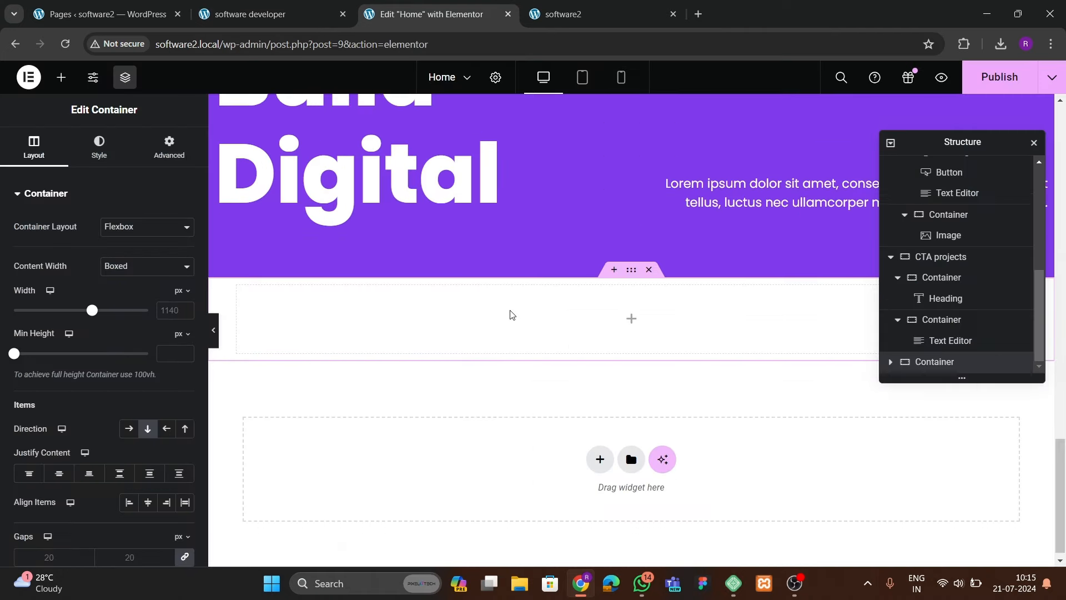
# - Rename the new container "projects main" and set its boxed content width to 1200 px
pyautogui.scroll(-1, 512, 314)
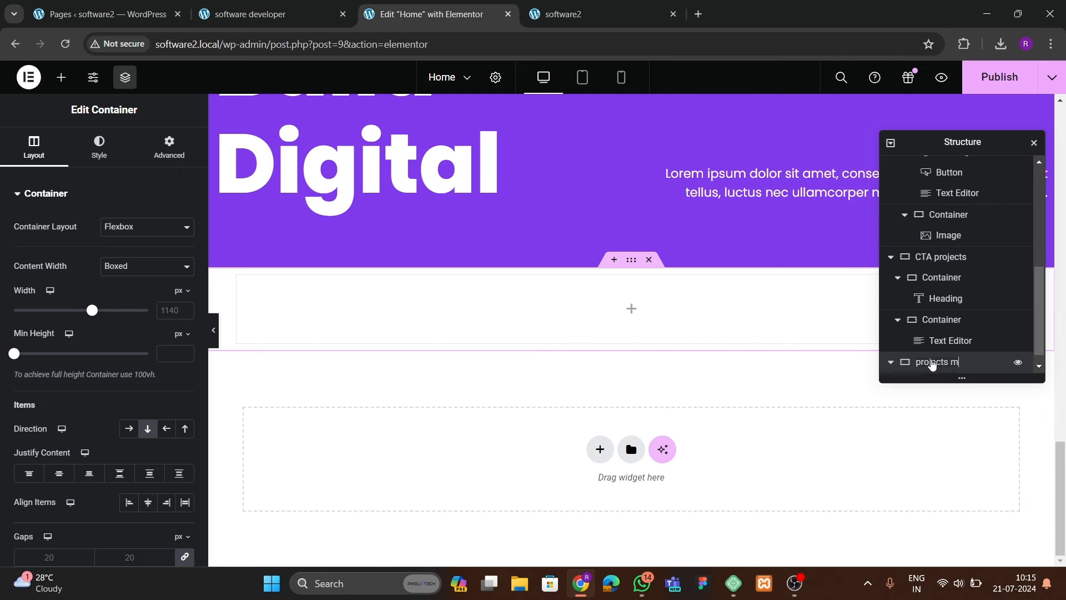
pyautogui.scroll(-1, 940, 341)
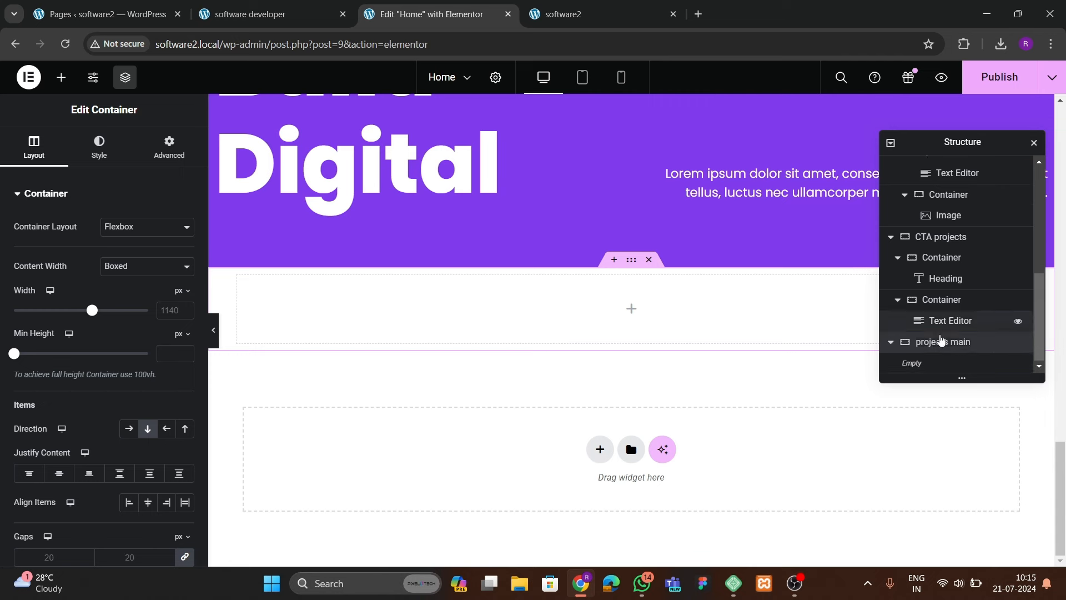
pyautogui.click(891, 345)
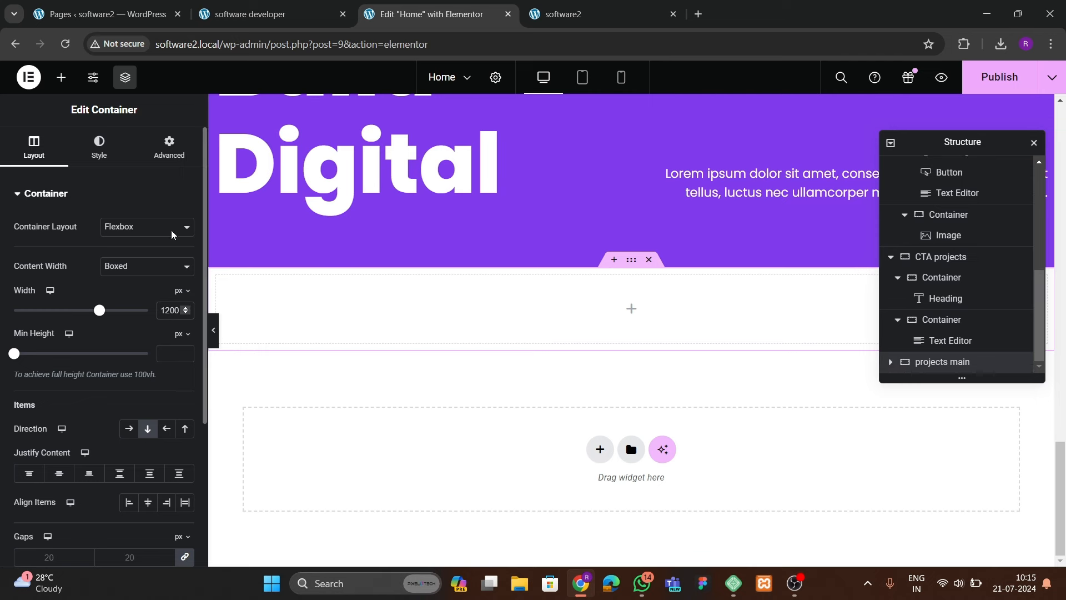
# - Set the projects main container's padding to 80 px top and bottom and 0 on the sides
pyautogui.click(170, 147)
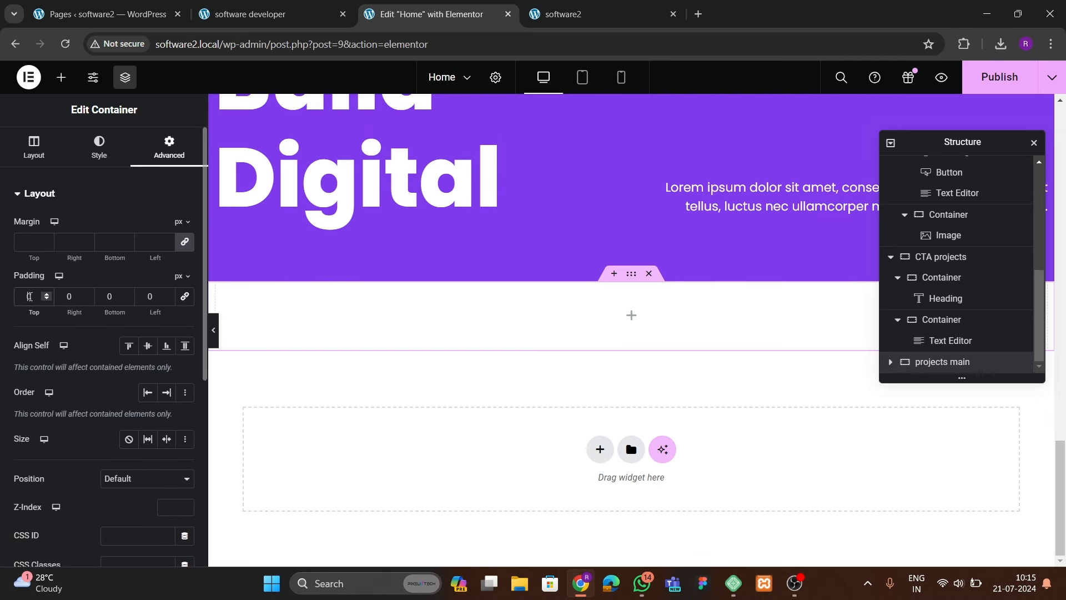
pyautogui.write('80')
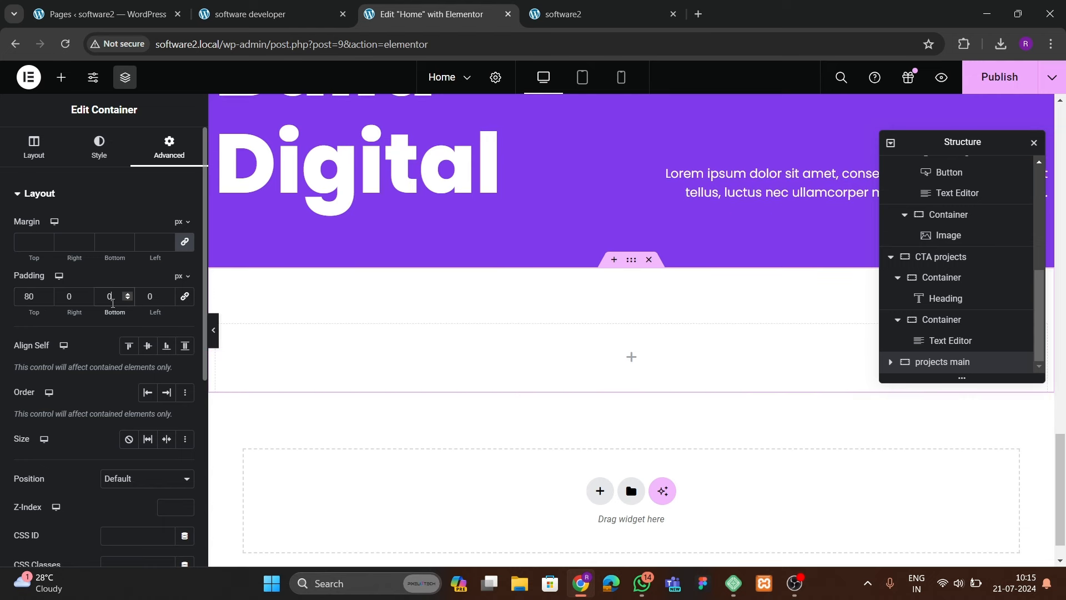
pyautogui.write('8')
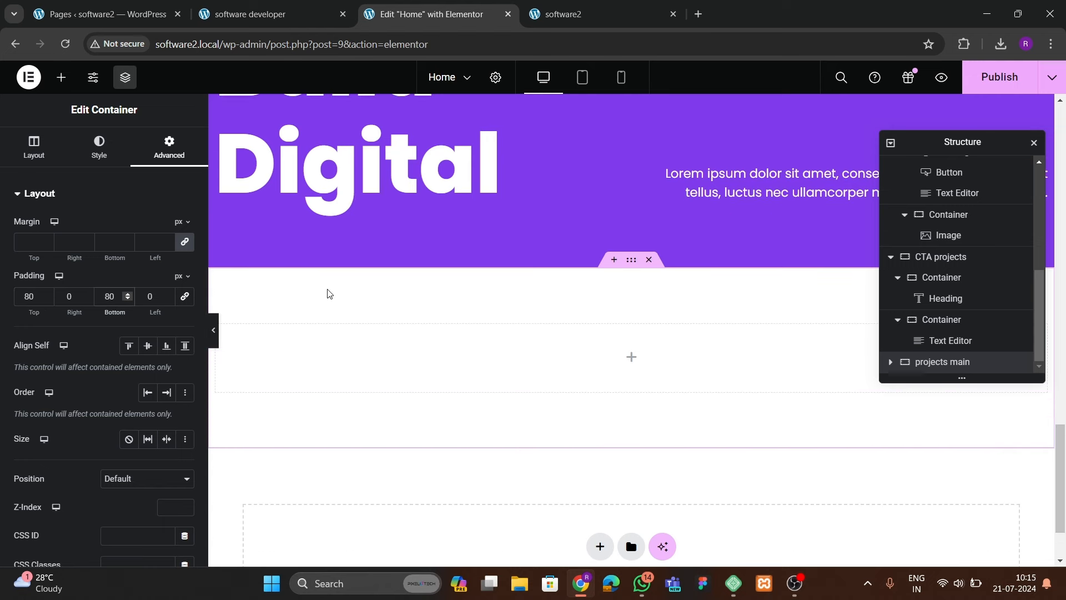
# - Insert an inner container with zero padding into projects main and duplicate it
pyautogui.click(61, 77)
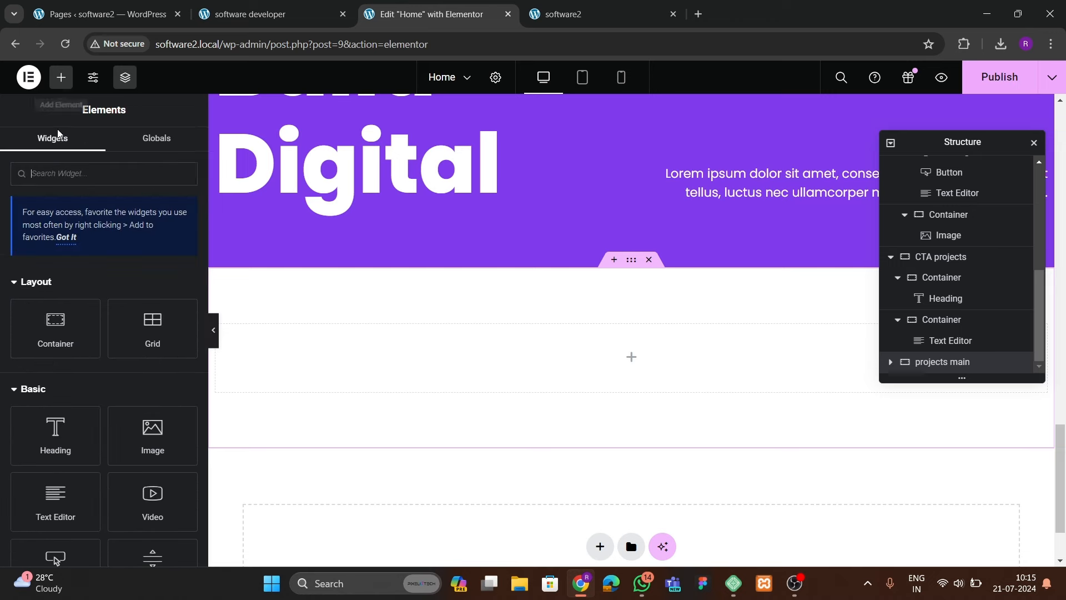
pyautogui.moveTo(67, 327); pyautogui.dragTo(451, 366)
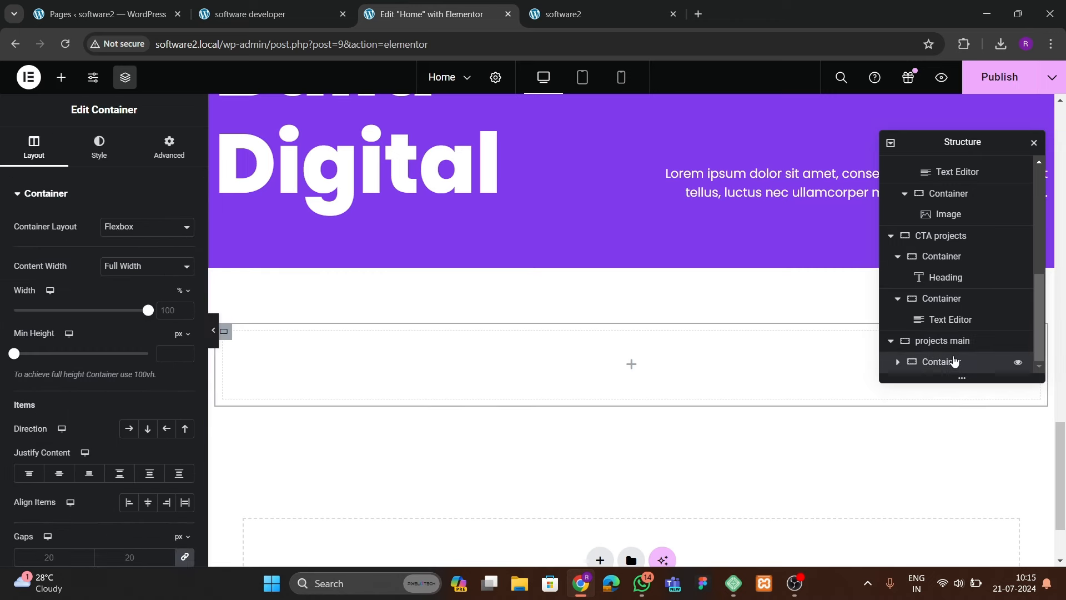
pyautogui.click(170, 147)
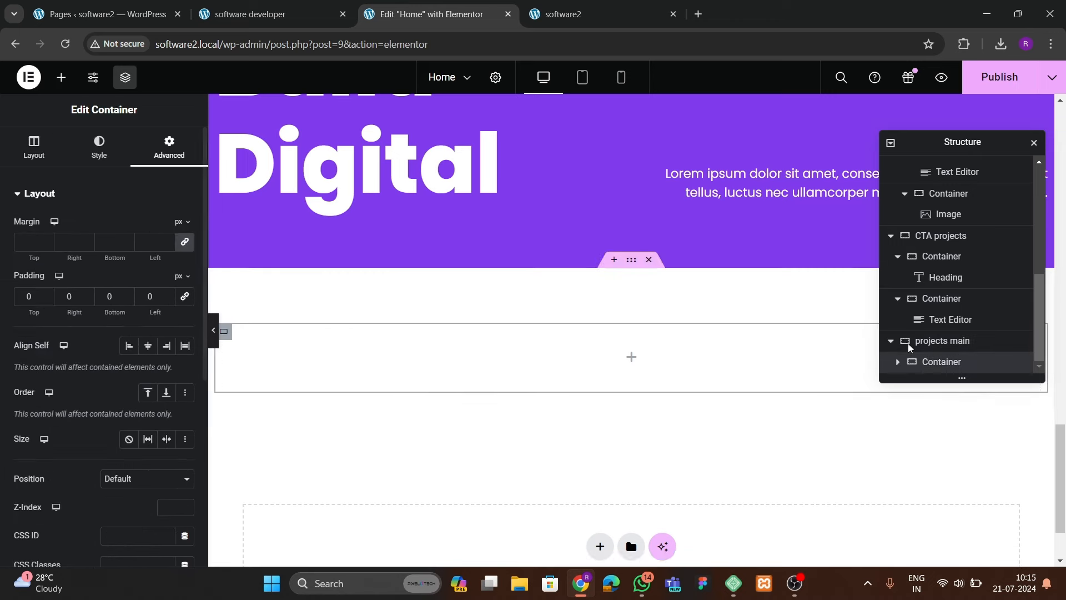
pyautogui.rightClick(968, 363)
pyautogui.click(942, 256)
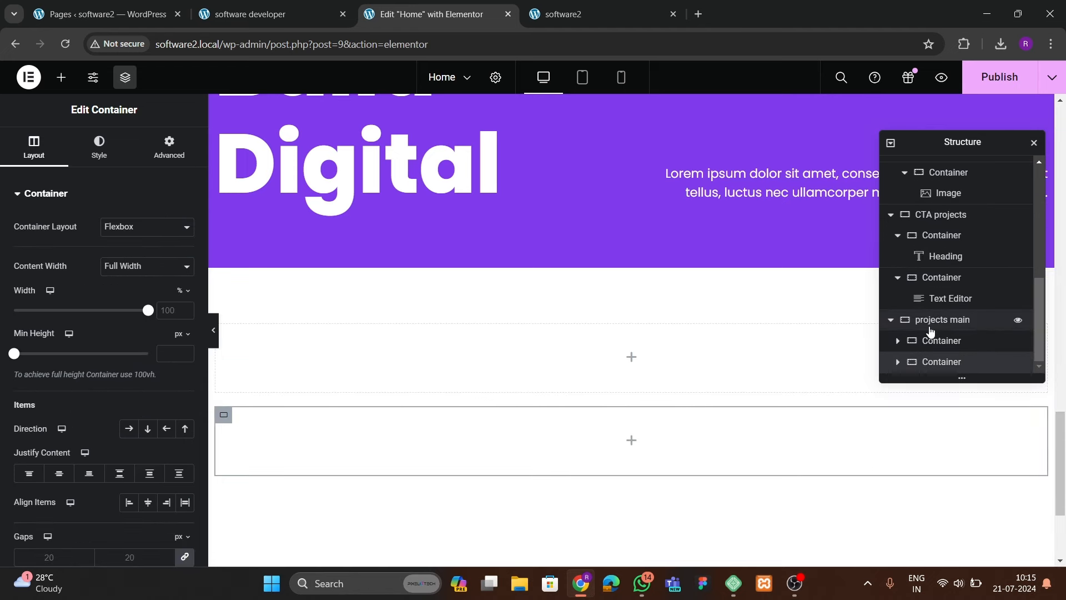
# - Find the Gallery widget and place it in the first inner container of projects main
pyautogui.click(930, 341)
pyautogui.click(61, 77)
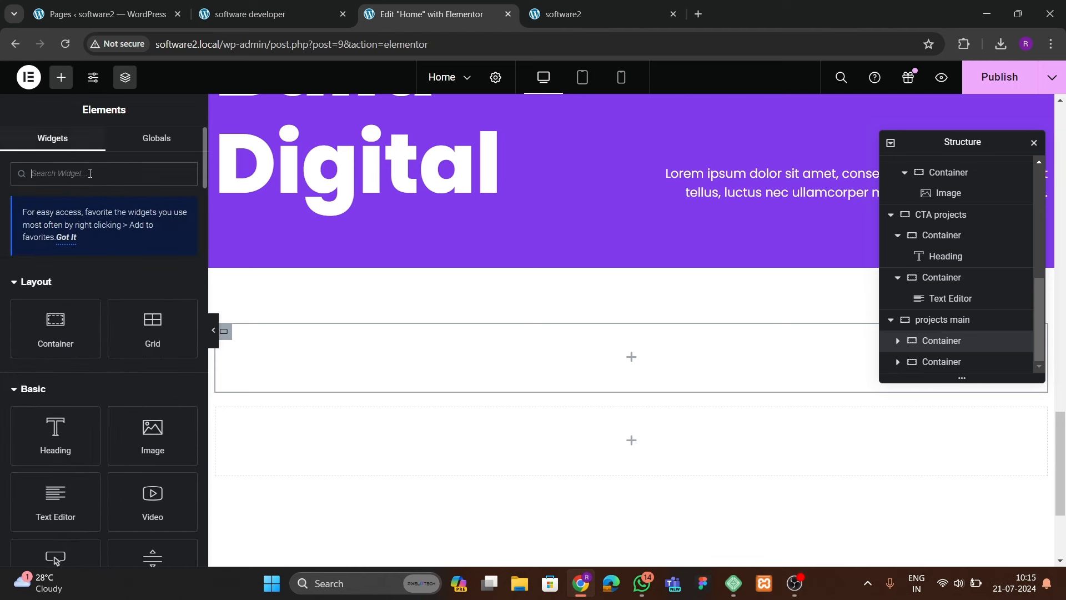
pyautogui.click(90, 174)
pyautogui.write('proje')
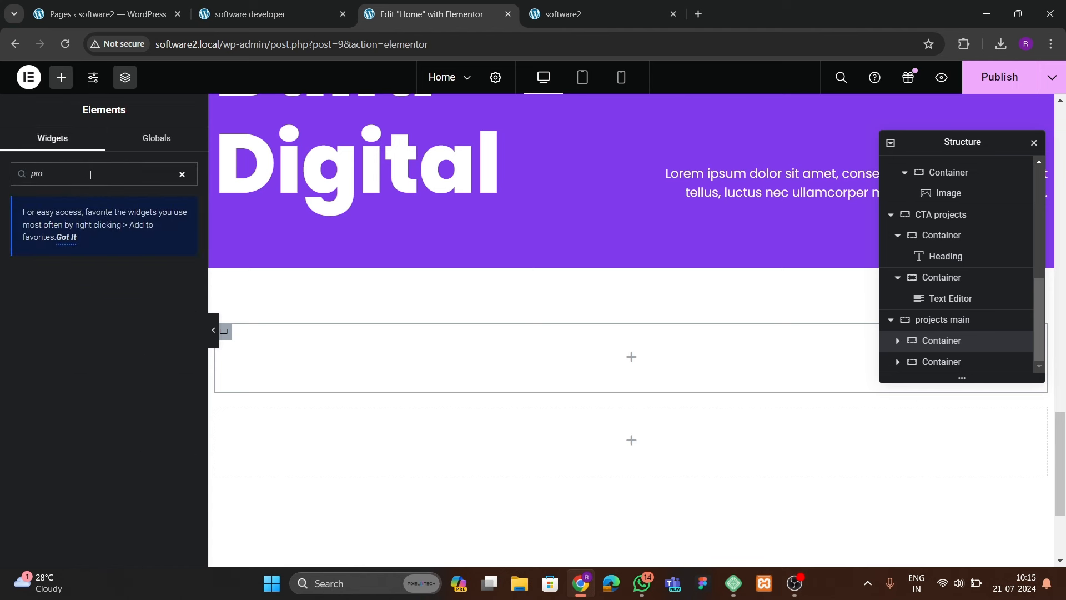
pyautogui.press('BackSpace')
pyautogui.press('BackSpace')
pyautogui.press('BackSpace')
pyautogui.write('galle')
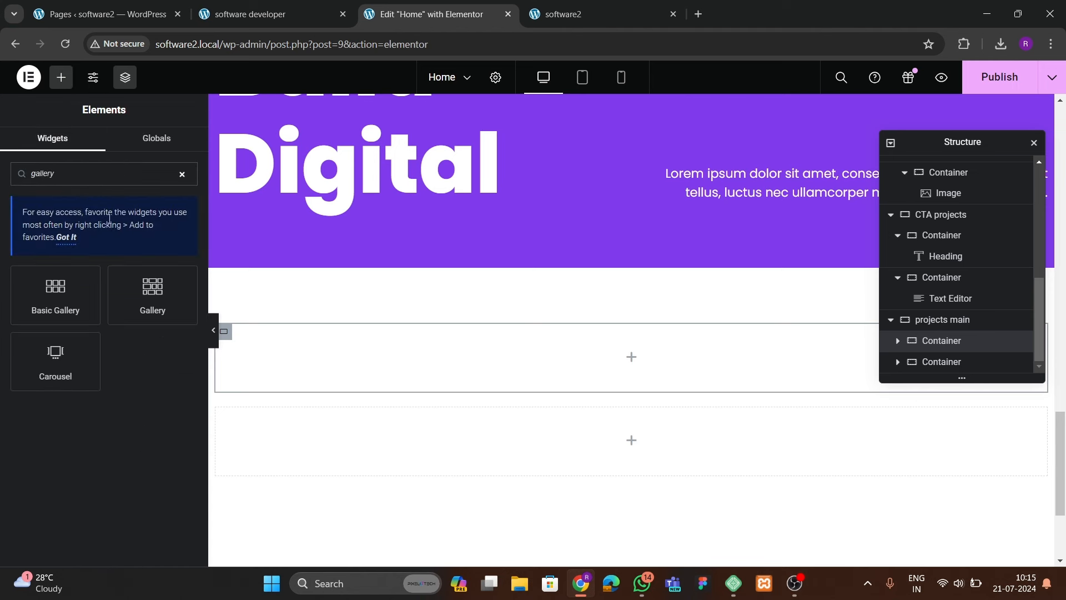
pyautogui.write('ry')
pyautogui.moveTo(152, 289); pyautogui.dragTo(566, 371)
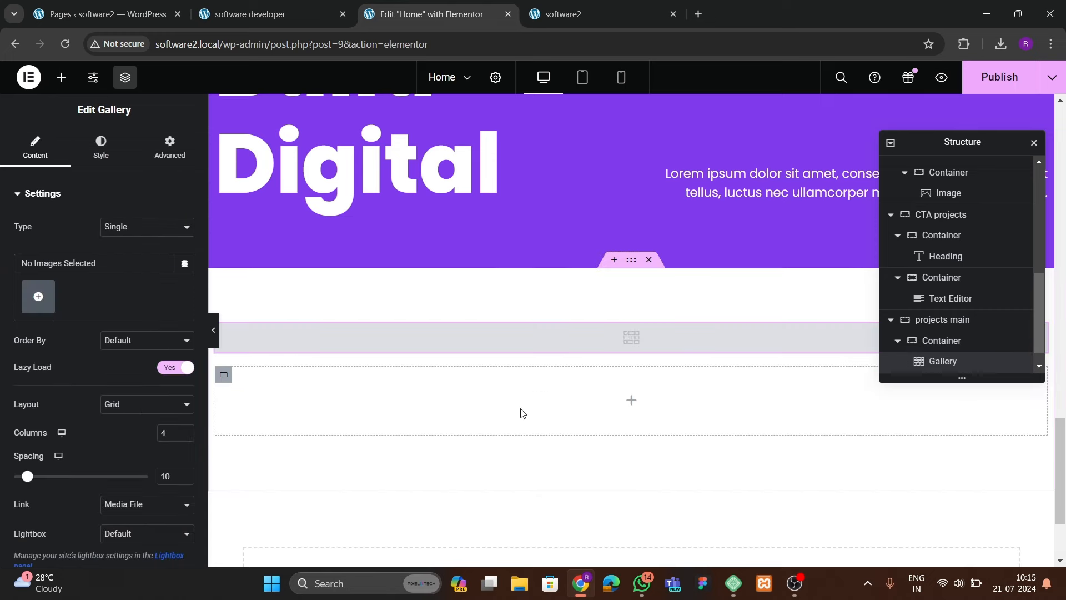
# - Fill the gallery with the six app and phone mockup images from the media library, from the hand-held phone to the desk mockup
pyautogui.click(38, 297)
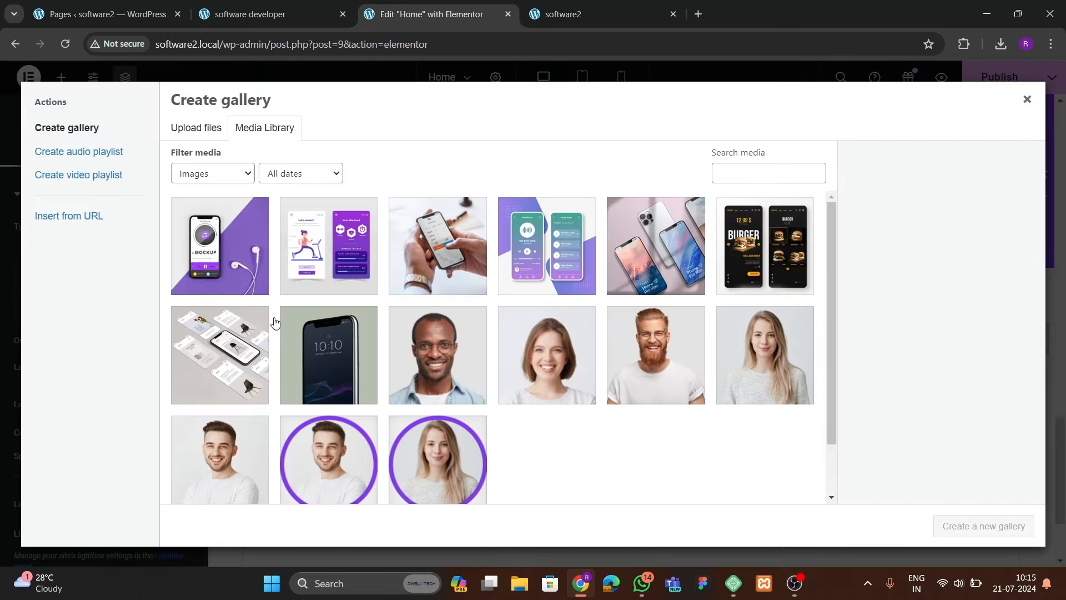
pyautogui.click(453, 279)
pyautogui.click(547, 247)
pyautogui.click(655, 247)
pyautogui.click(765, 247)
pyautogui.click(328, 355)
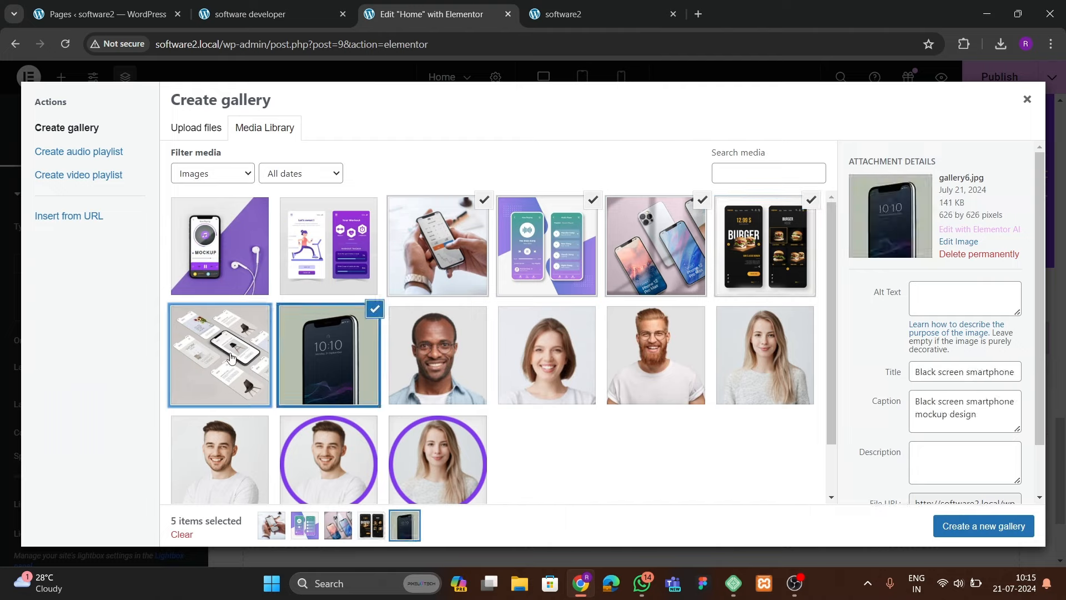
pyautogui.click(231, 357)
pyautogui.click(983, 526)
pyautogui.click(968, 525)
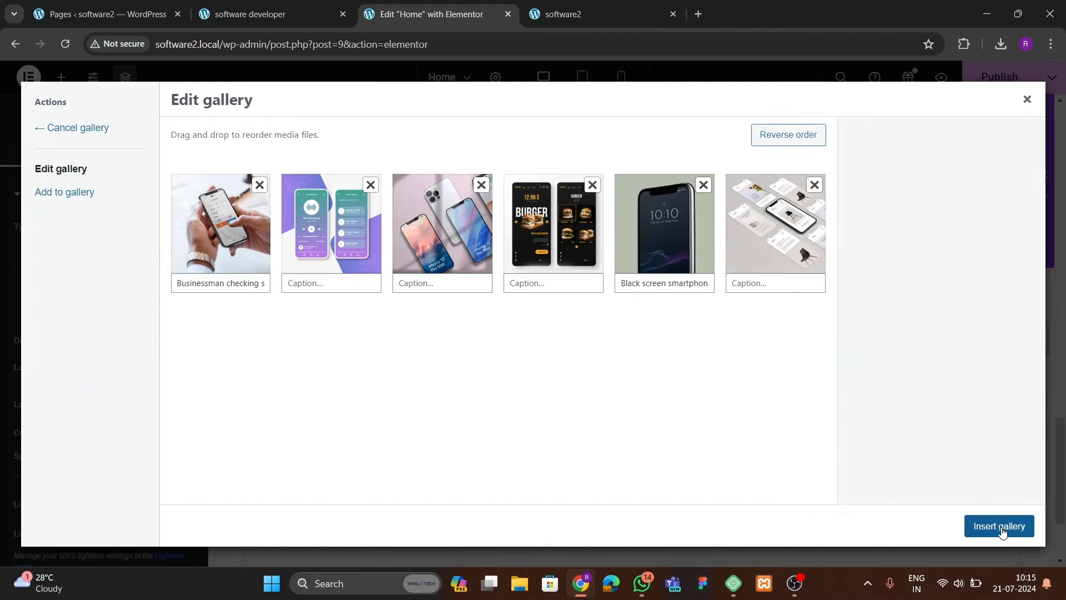
# - Arrange the gallery grid in 3 columns with a spacing of 30
pyautogui.scroll(-2, 501, 382)
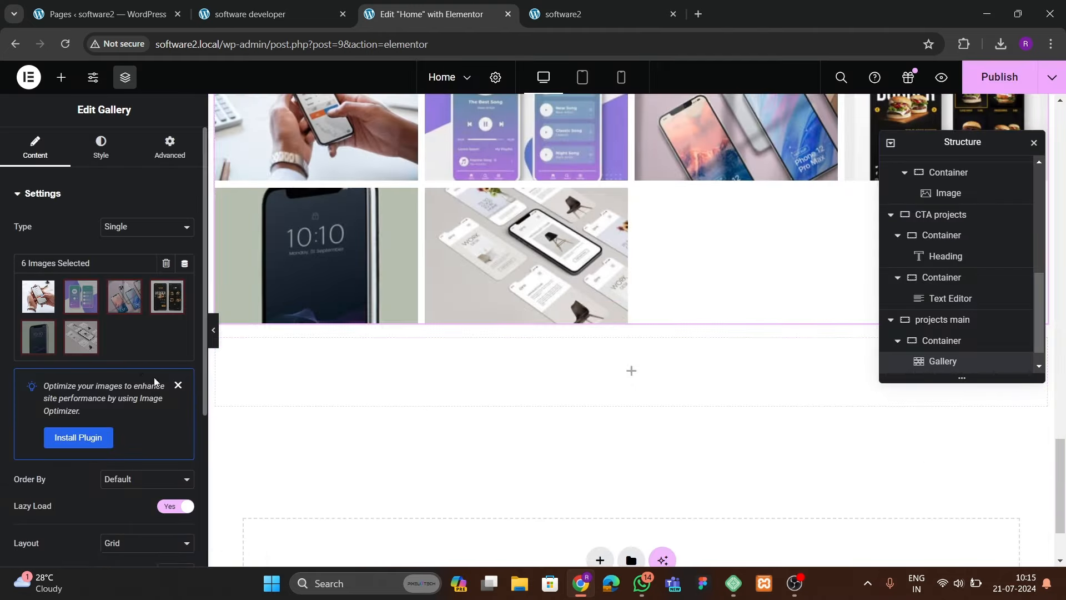
pyautogui.click(178, 385)
pyautogui.scroll(-1, 152, 376)
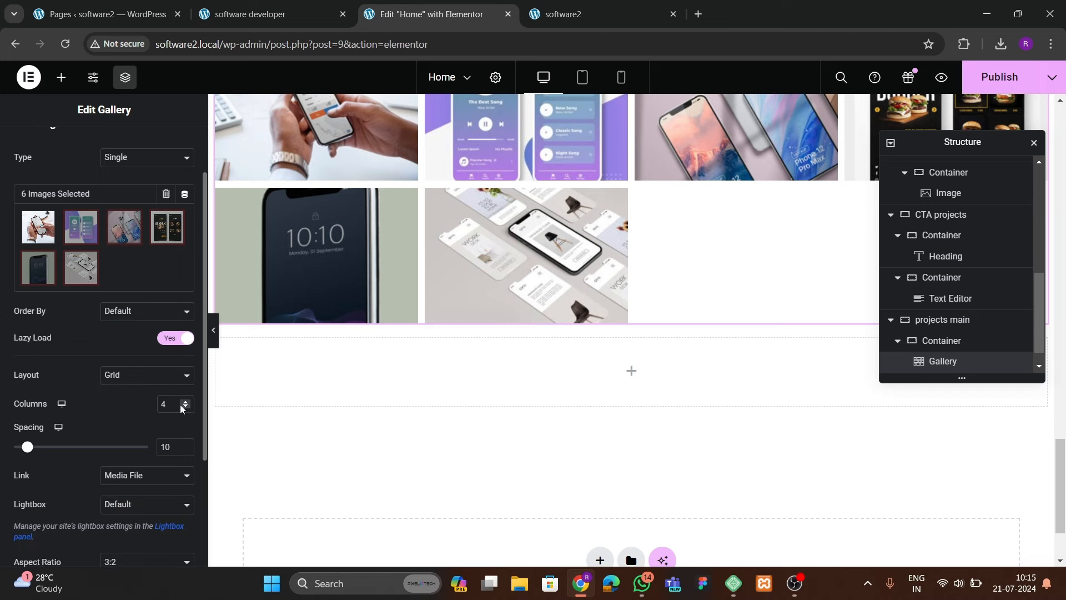
pyautogui.scroll(-3, 85, 380)
pyautogui.click(174, 314)
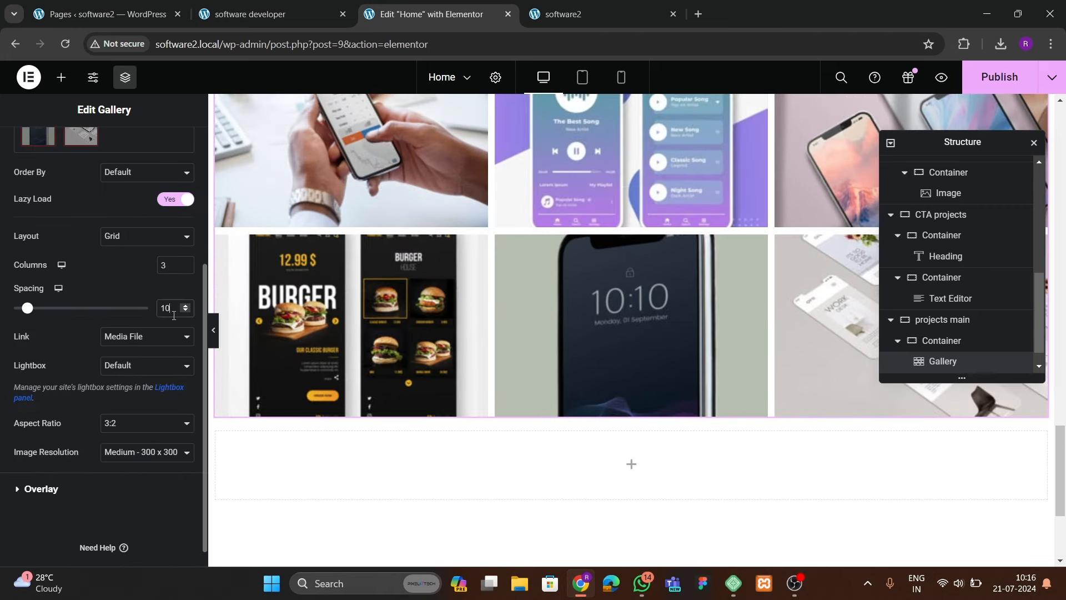
pyautogui.press('BackSpace')
pyautogui.press('BackSpace')
pyautogui.write('30')
pyautogui.press('BackSpace')
pyautogui.press('BackSpace')
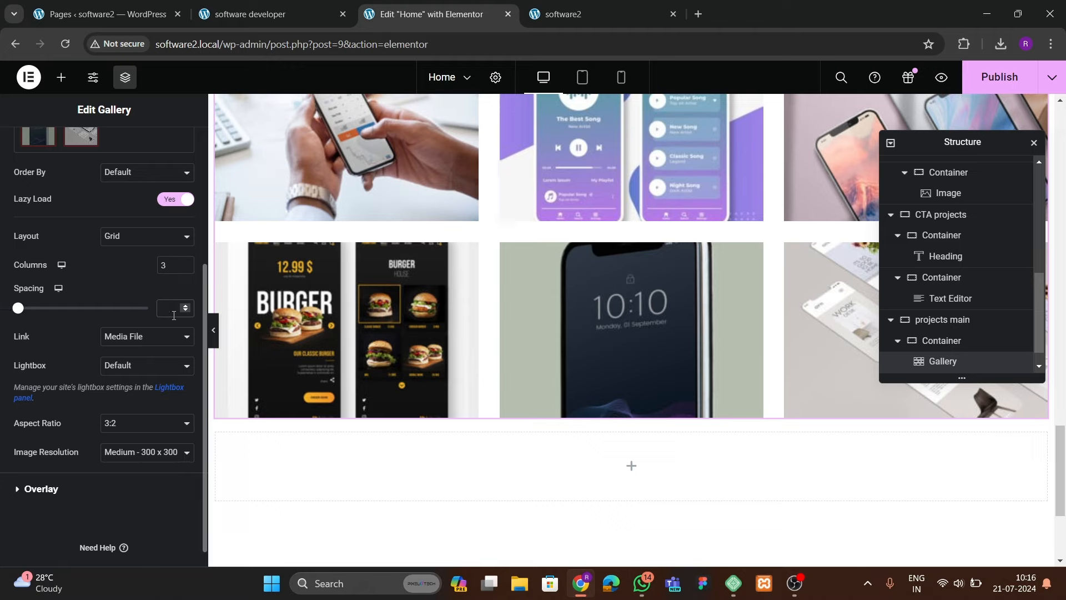
pyautogui.write('30')
# - Set the gallery's image resolution to Full and its aspect ratio to 1:1
pyautogui.click(125, 452)
pyautogui.click(126, 528)
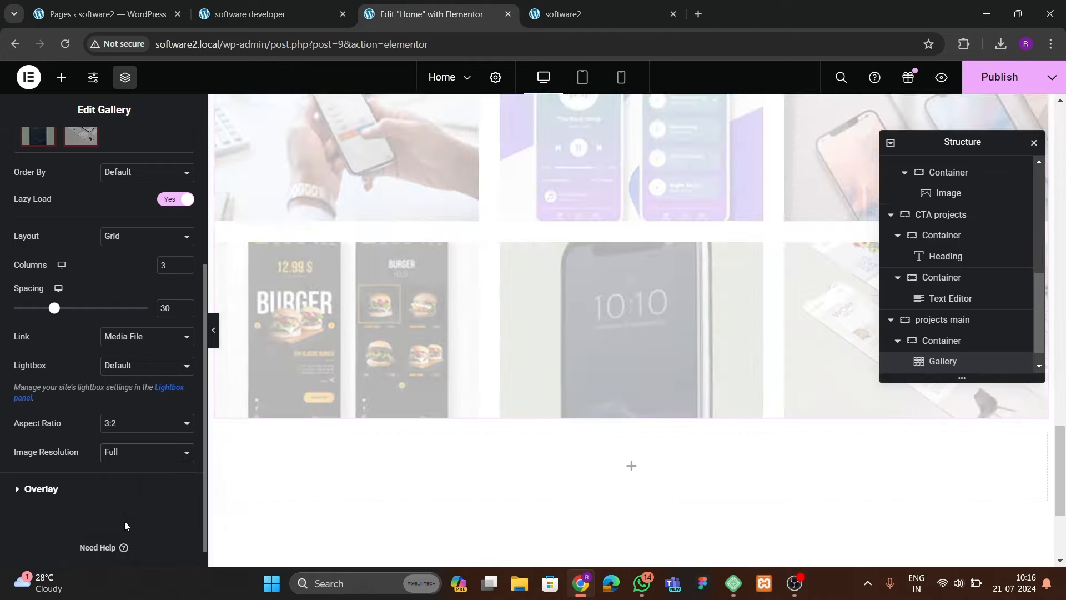
pyautogui.click(119, 423)
pyautogui.click(118, 448)
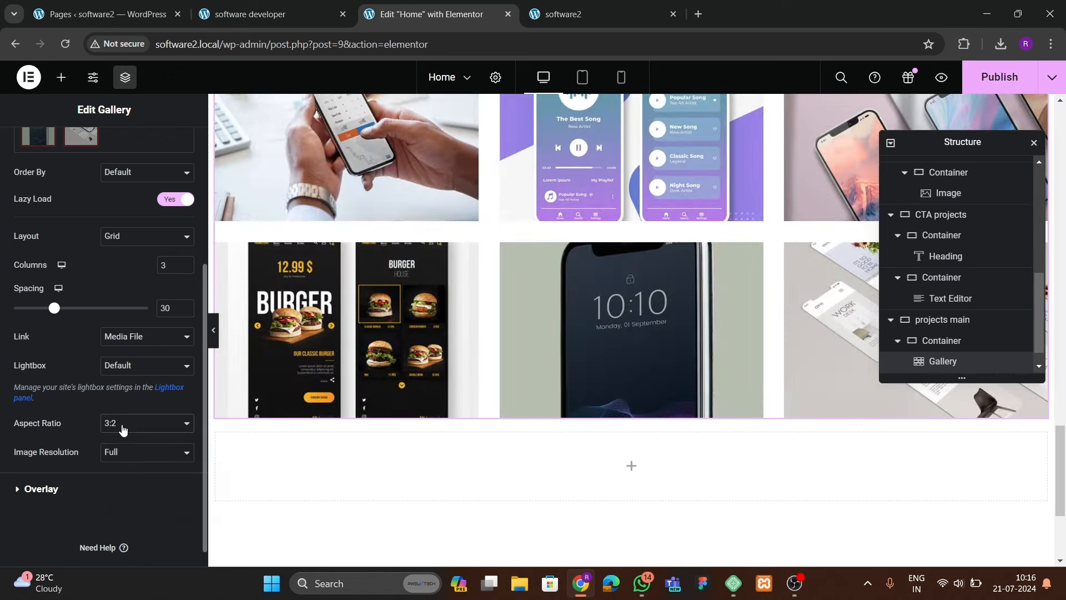
pyautogui.click(123, 427)
pyautogui.click(114, 438)
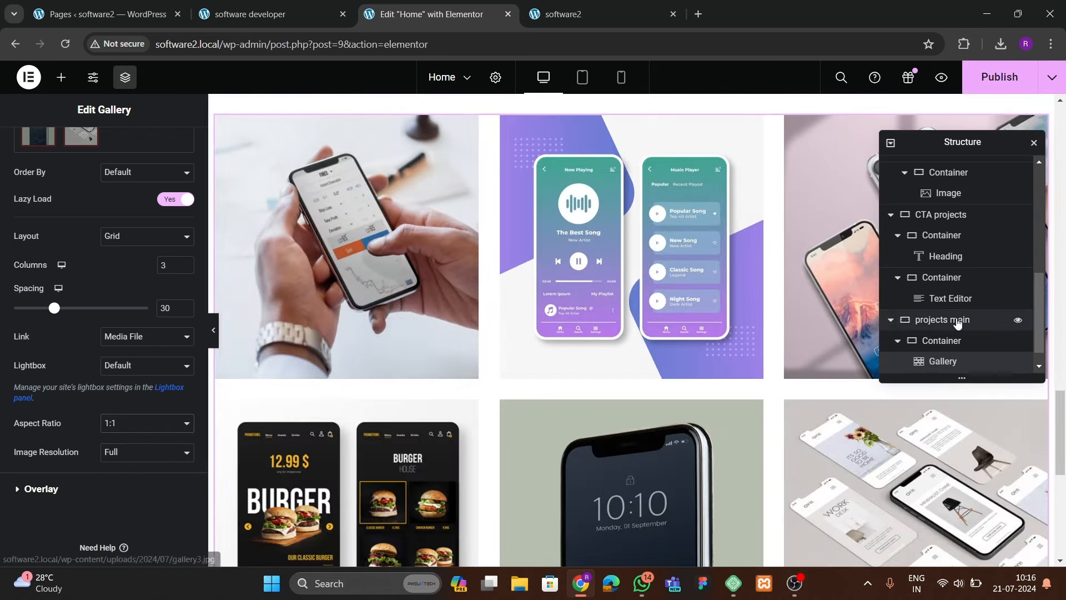
# - Set the gallery container's padding to 100 px right and 200 px left, keeping top and bottom at 0
pyautogui.scroll(-1, 944, 319)
pyautogui.click(957, 321)
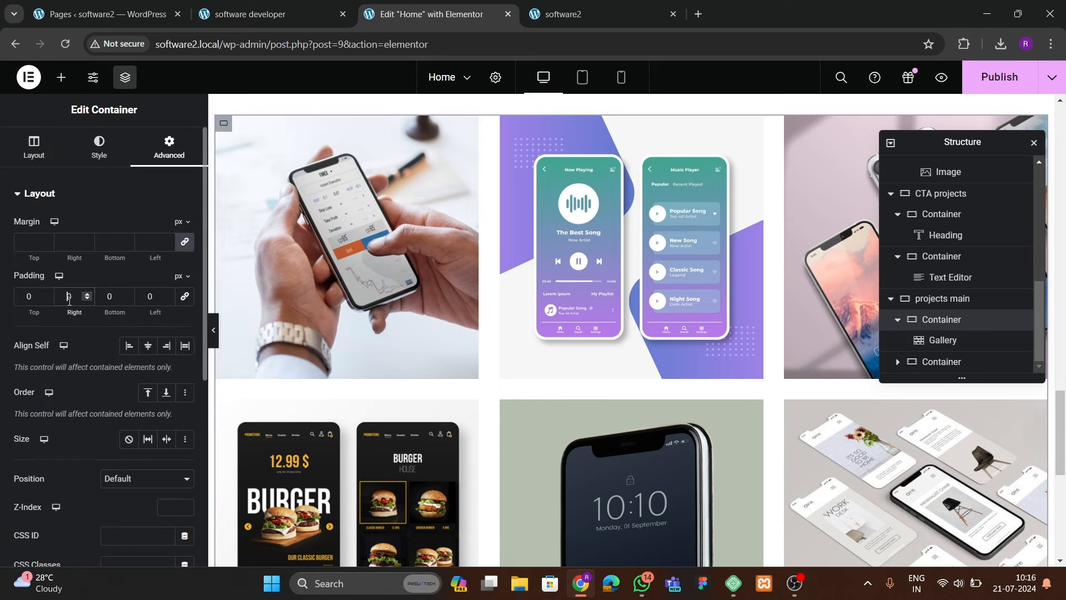
pyautogui.write('200')
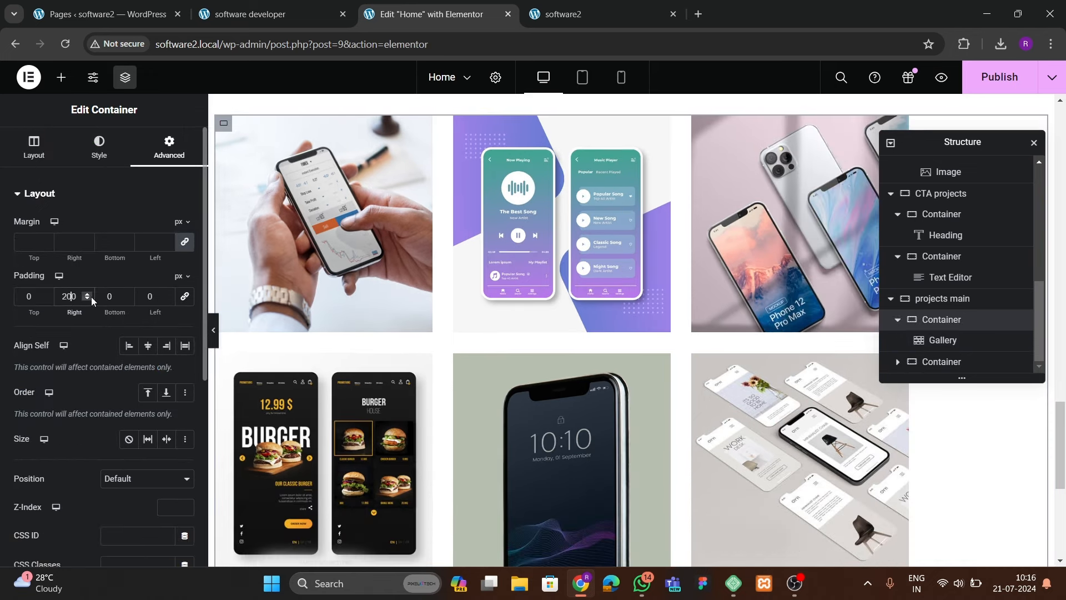
pyautogui.write('200')
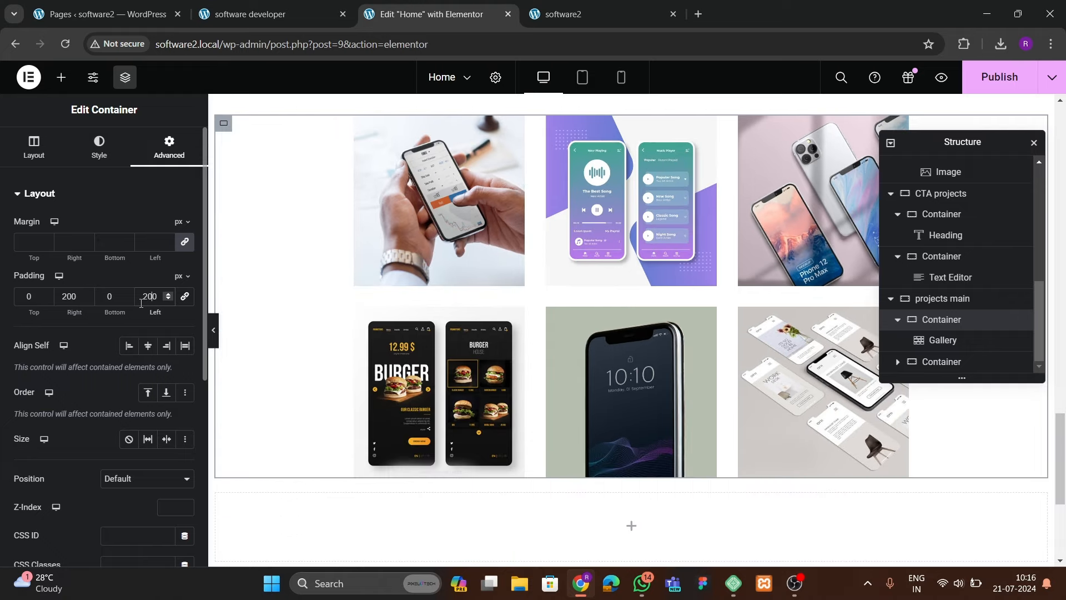
pyautogui.press('BackSpace')
pyautogui.write('1')
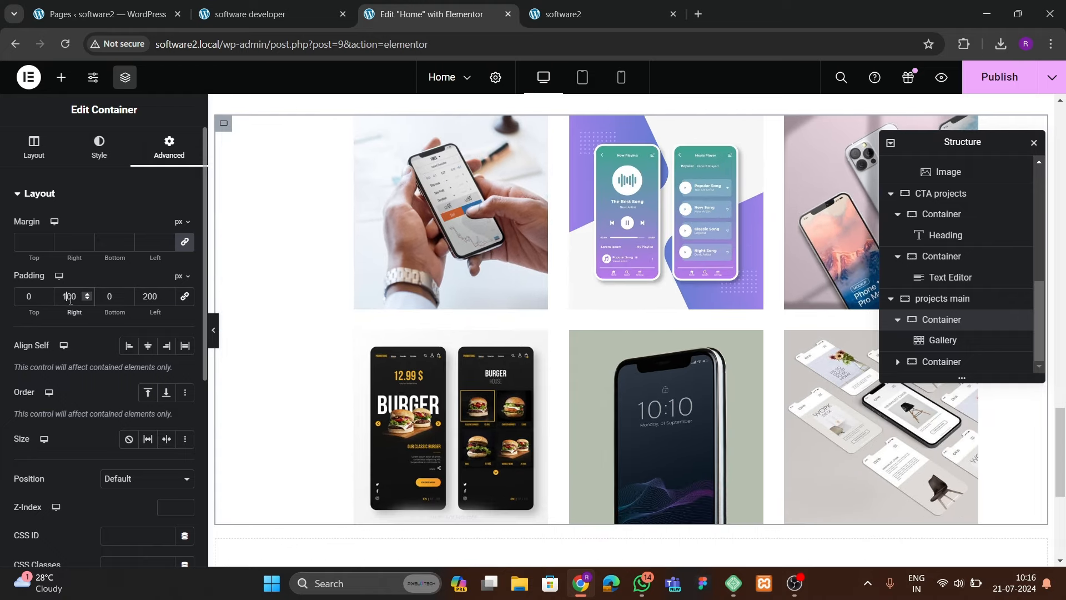
# - Set the gallery container's left padding to 100 px, matching the right side, and publish the page
pyautogui.press('BackSpace')
pyautogui.write('1')
pyautogui.scroll(-2, 450, 272)
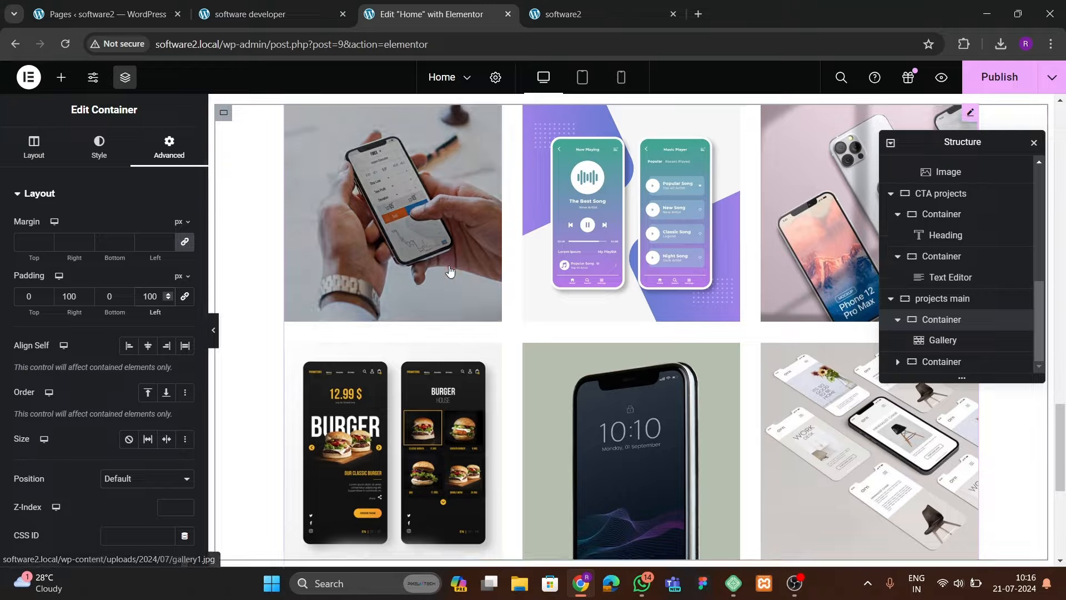
pyautogui.scroll(5, 451, 272)
pyautogui.scroll(-2, 452, 286)
pyautogui.click(970, 83)
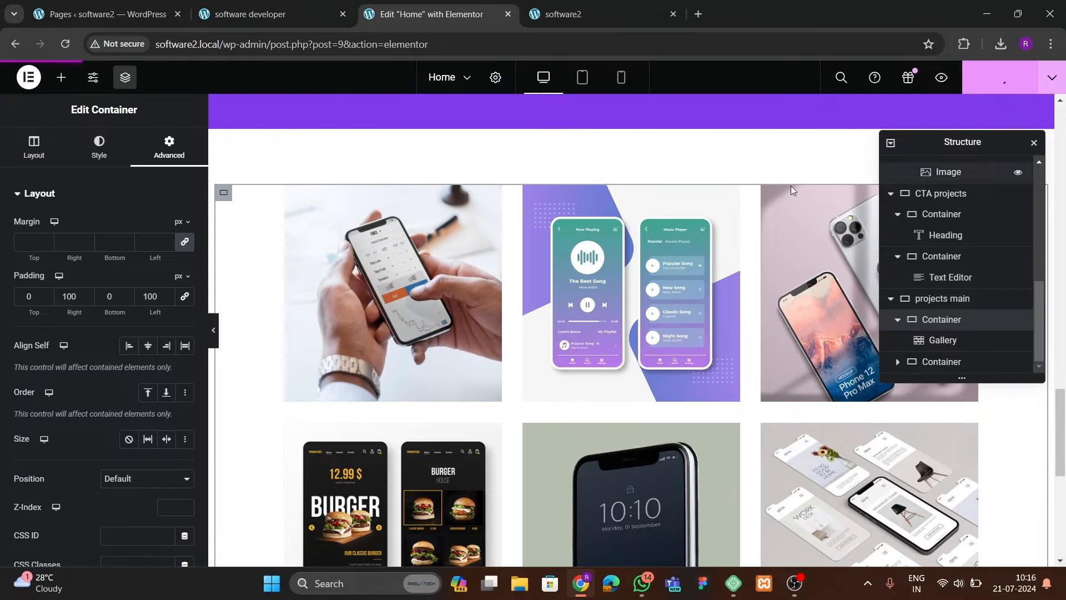
# - Check the gallery section on the reference site and give the projects main container a gradient background type
pyautogui.click(261, 14)
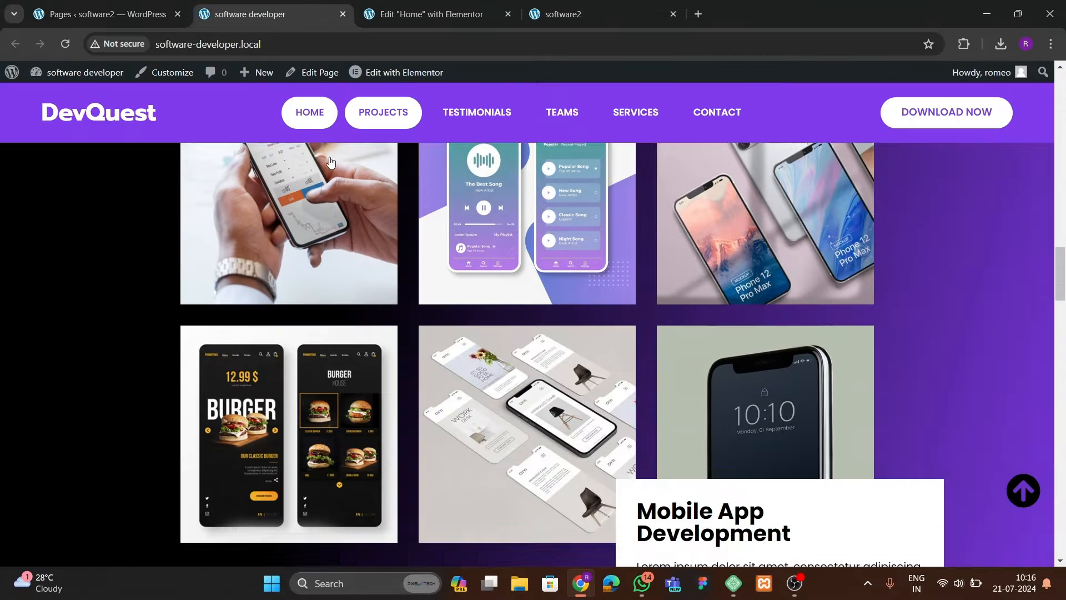
pyautogui.scroll(4, 465, 318)
pyautogui.scroll(-4, 465, 319)
pyautogui.scroll(1, 752, 340)
pyautogui.scroll(-3, 751, 340)
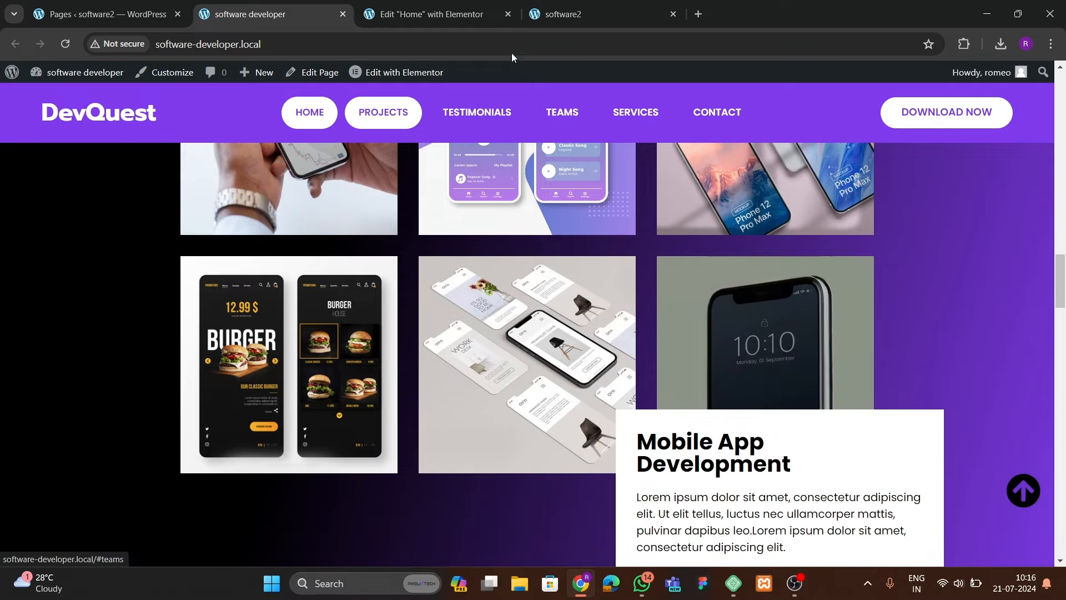
pyautogui.click(430, 14)
pyautogui.scroll(1, 649, 259)
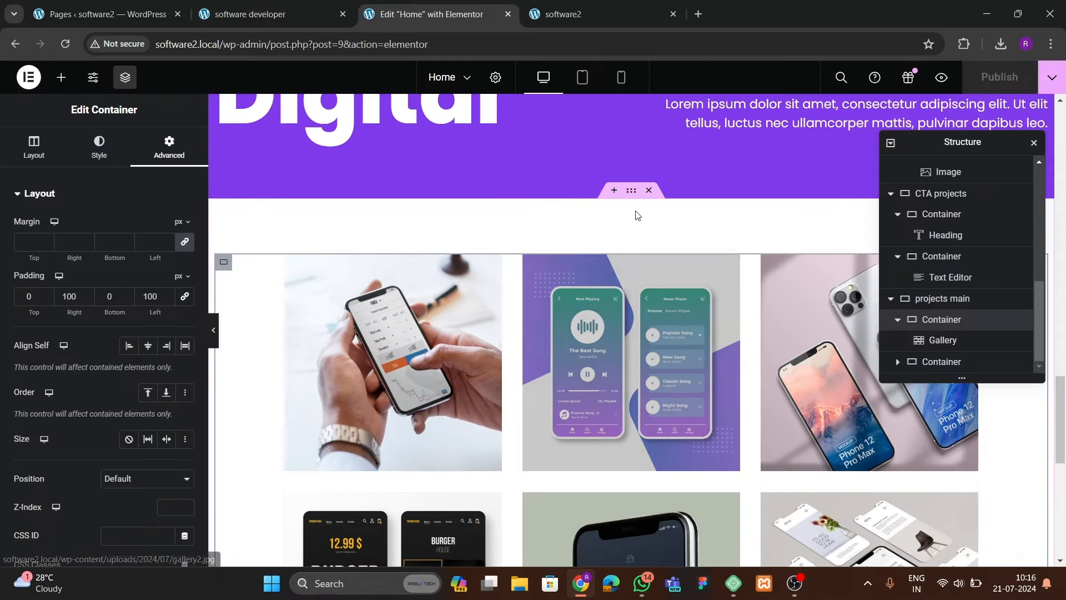
pyautogui.click(578, 231)
pyautogui.click(99, 145)
pyautogui.click(147, 257)
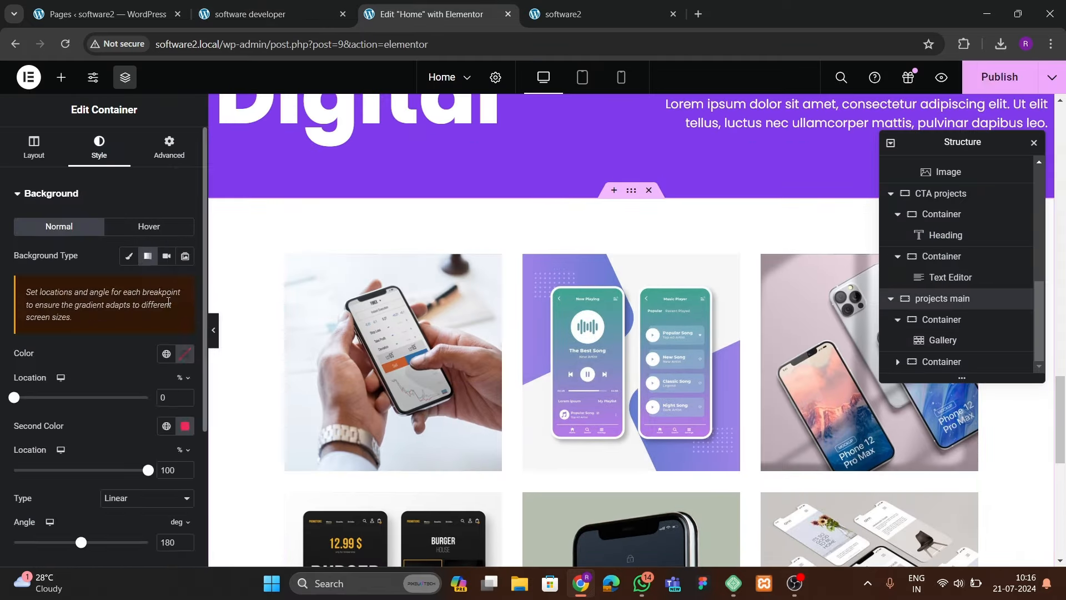
# - Set the gradient's first color to black (#000000) and its second color to the global purple
pyautogui.scroll(-3, 105, 369)
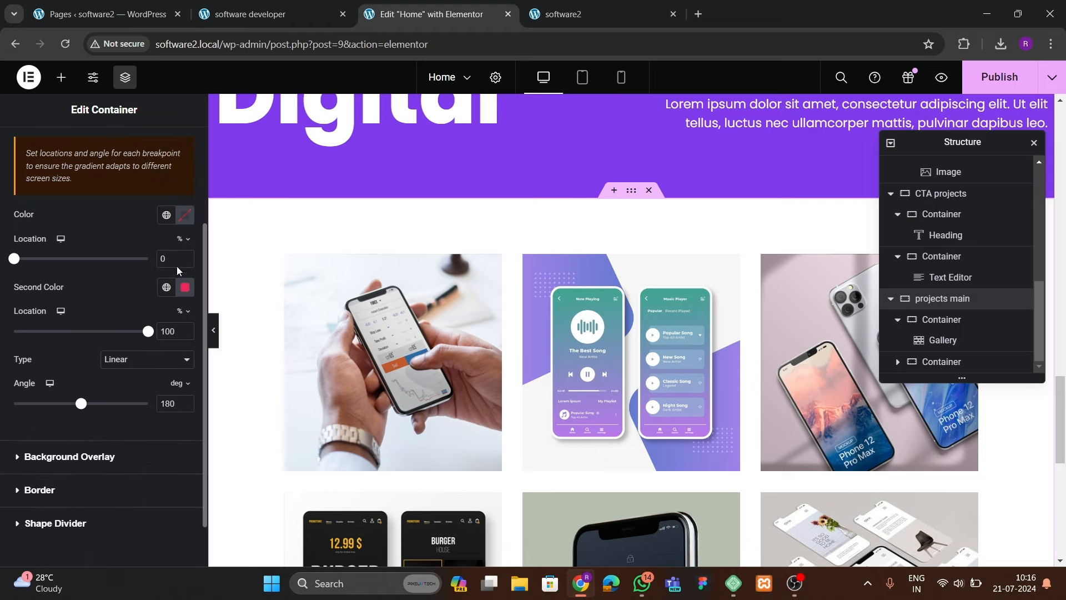
pyautogui.click(185, 216)
pyautogui.click(71, 381)
pyautogui.click(104, 231)
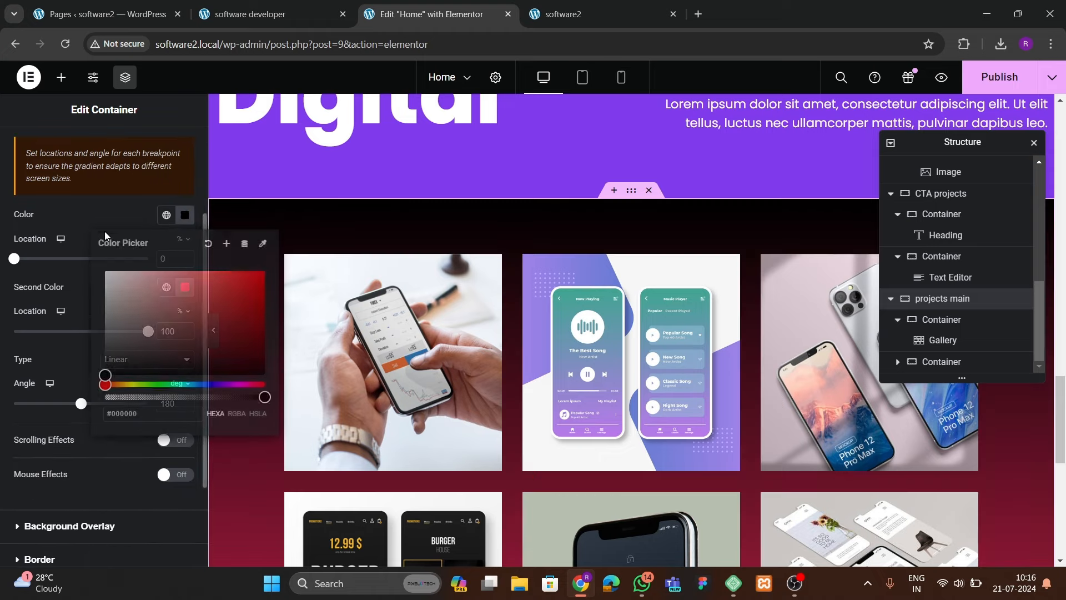
pyautogui.click(166, 287)
pyautogui.click(71, 463)
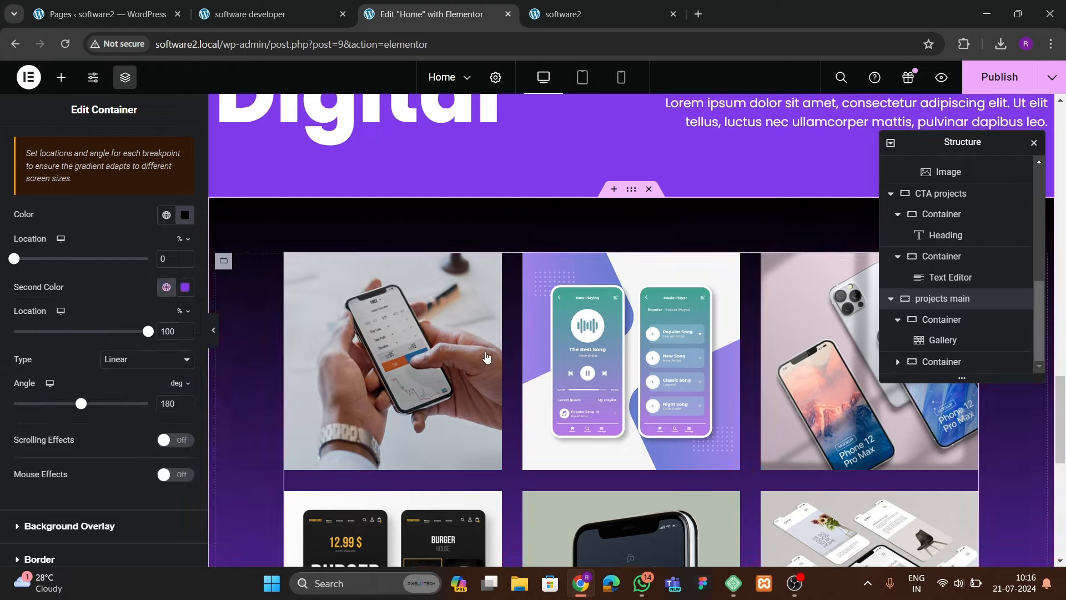
# - Set the black gradient color's location to 40% and the gradient angle to 204 degrees, preview the section full width, and publish the page
pyautogui.scroll(-3, 303, 366)
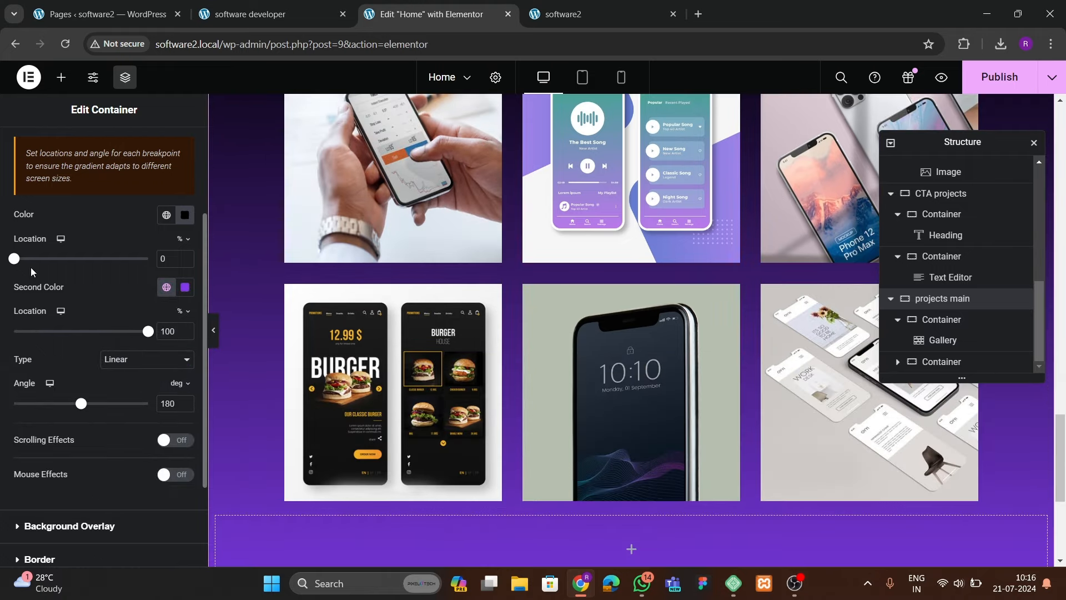
pyautogui.moveTo(16, 261); pyautogui.dragTo(67, 280)
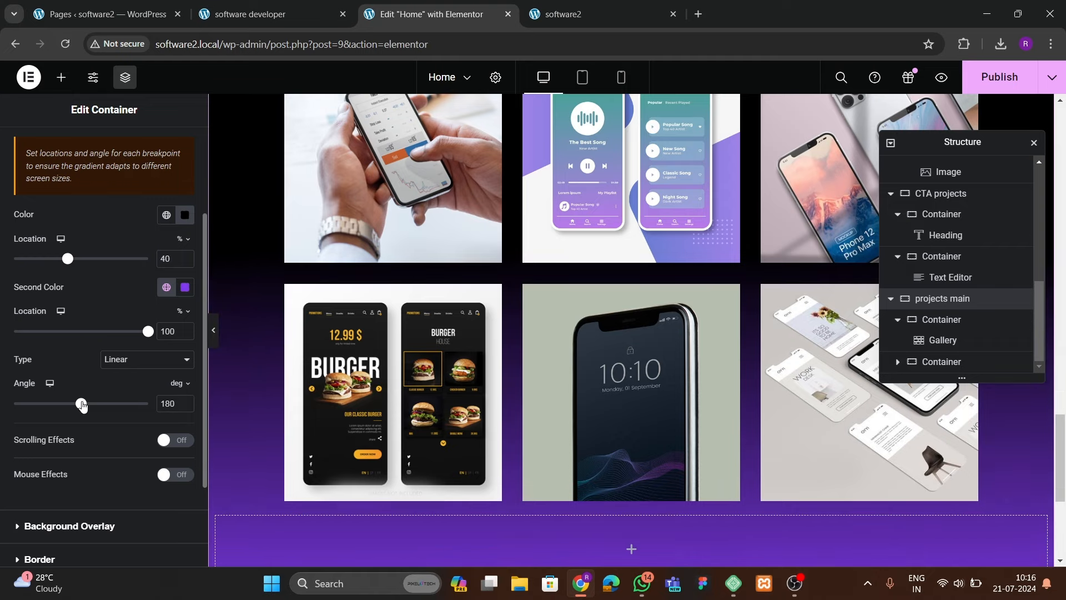
pyautogui.moveTo(82, 406)
pyautogui.mouseDown()
pyautogui.moveTo(59, 409)
pyautogui.moveTo(93, 407)
pyautogui.mouseUp()
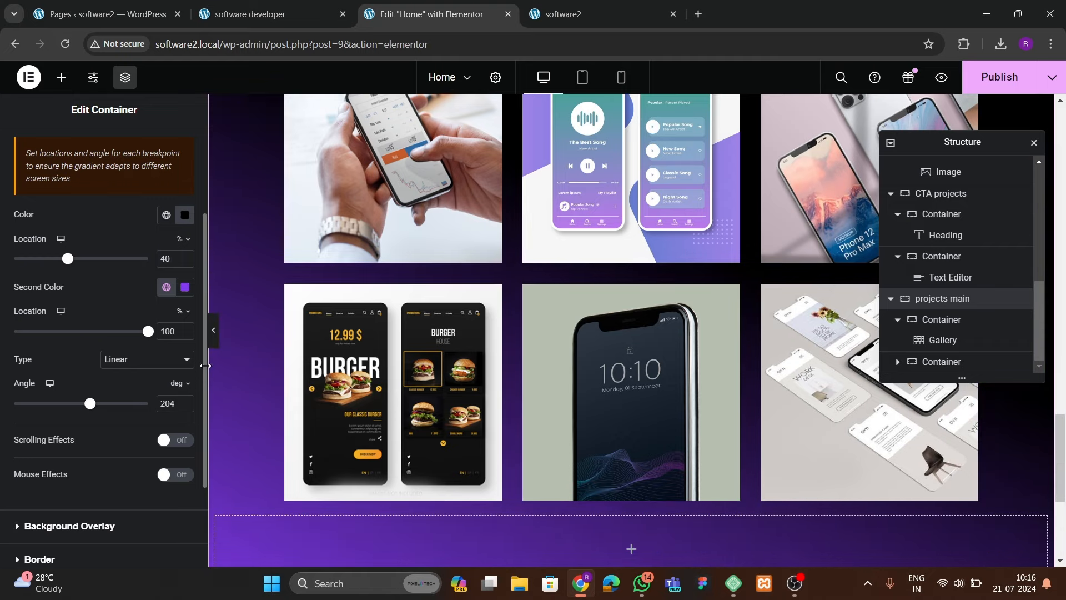
pyautogui.click(214, 340)
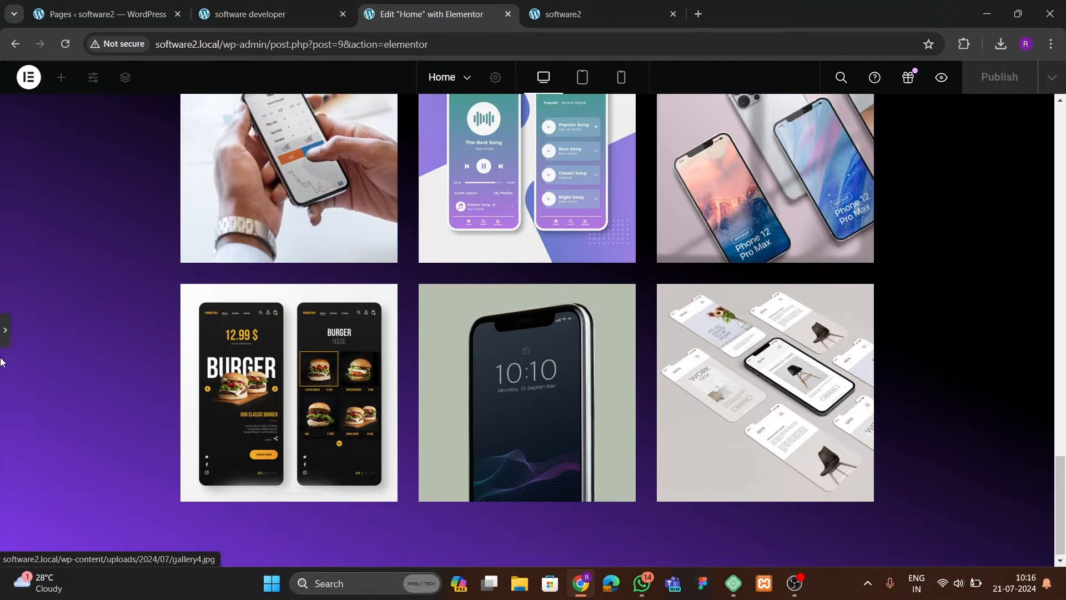
pyautogui.click(5, 330)
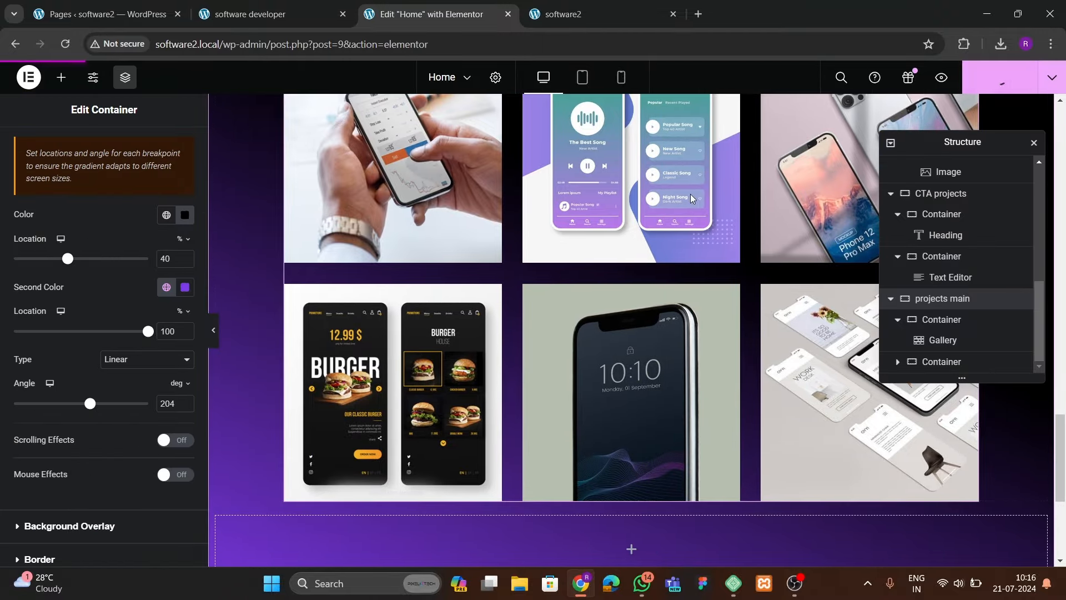
# - Compare the published gallery section on the software2 site with the reference site's gallery and its overlapping "Mobile App Development" card
pyautogui.click(578, 15)
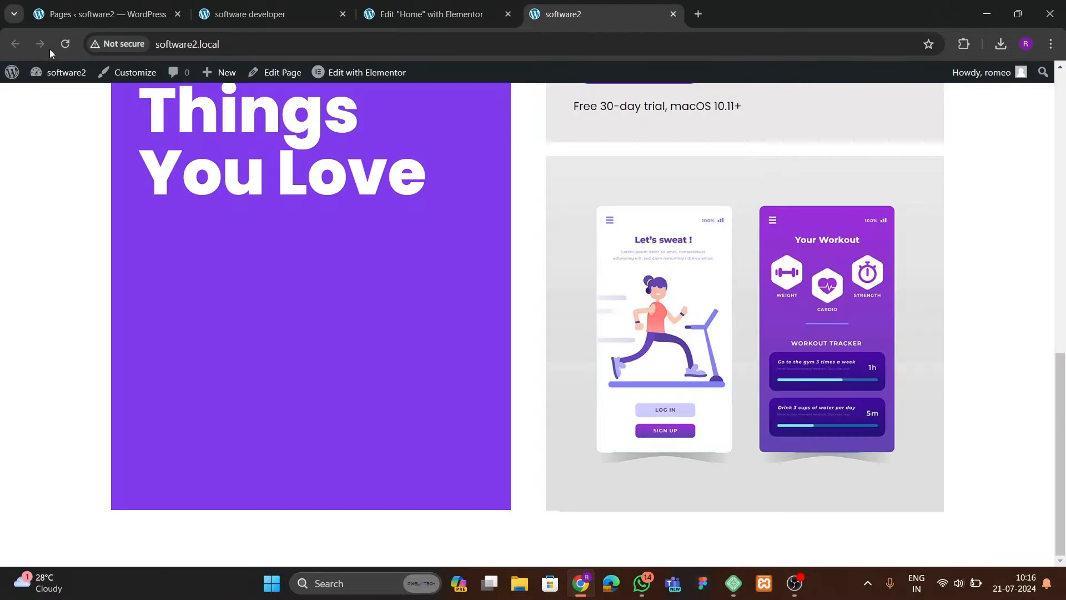
pyautogui.scroll(-15, 448, 332)
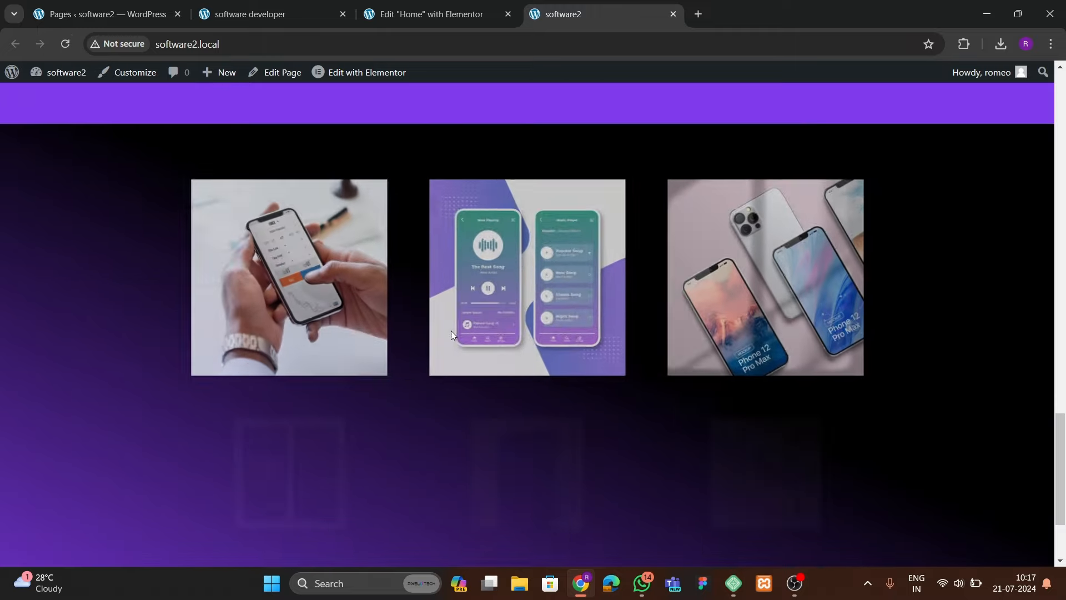
pyautogui.scroll(-2, 442, 321)
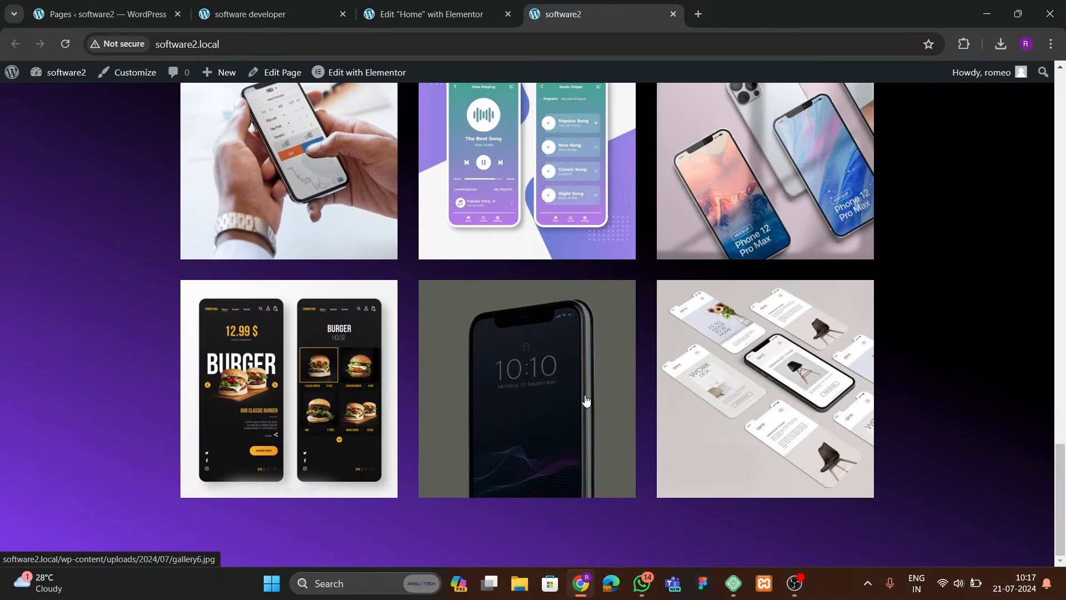
pyautogui.scroll(3, 585, 399)
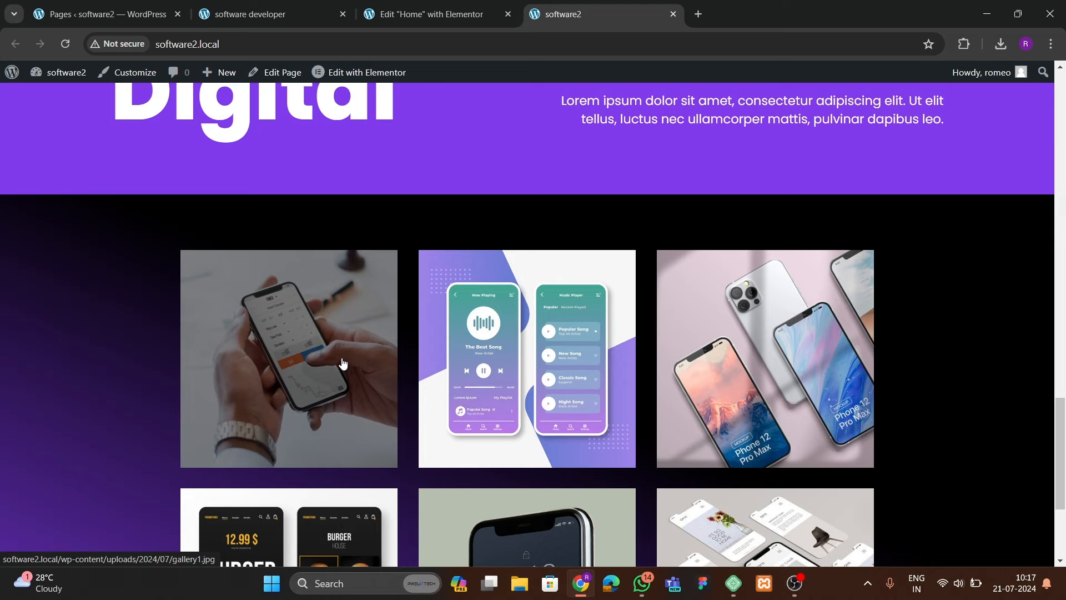
pyautogui.click(278, 15)
pyautogui.scroll(-4, 574, 371)
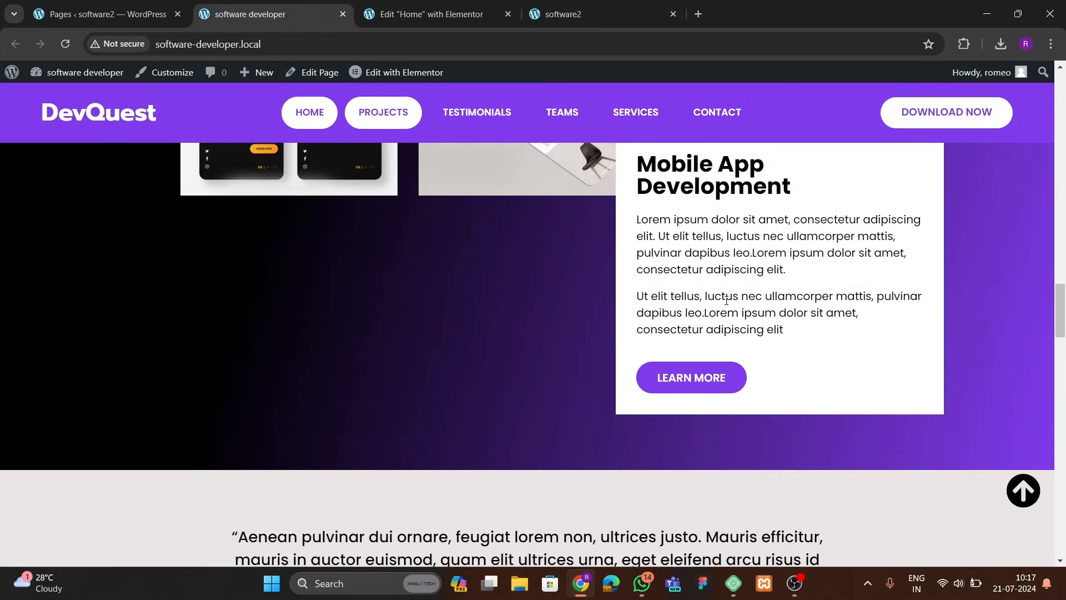
pyautogui.scroll(2, 694, 423)
pyautogui.scroll(-2, 694, 426)
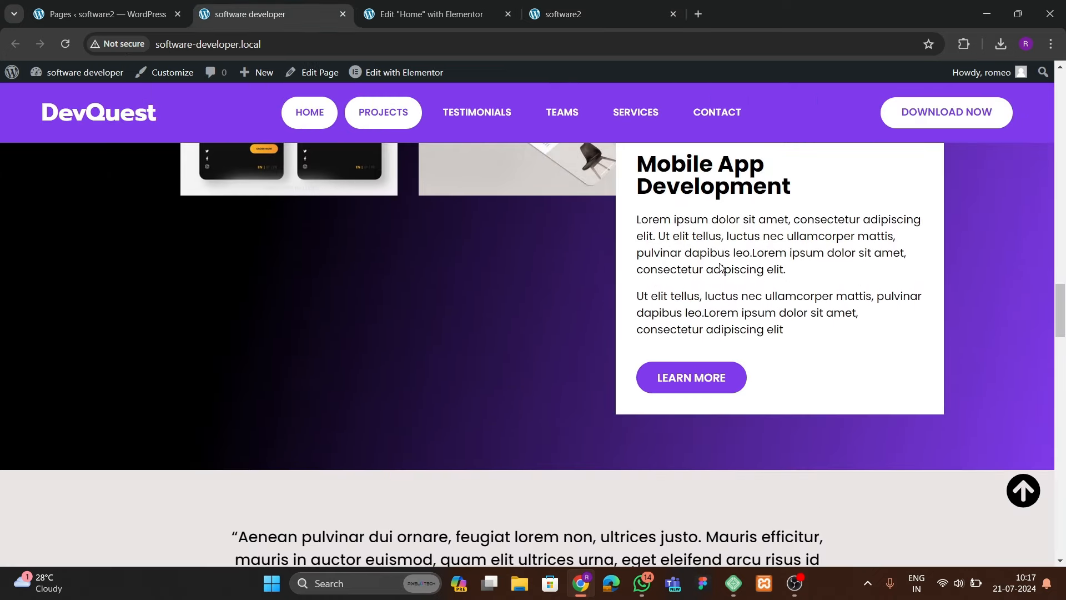
# - Add a nested container inside the empty container below the gallery and duplicate it
pyautogui.click(437, 16)
pyautogui.scroll(-4, 535, 395)
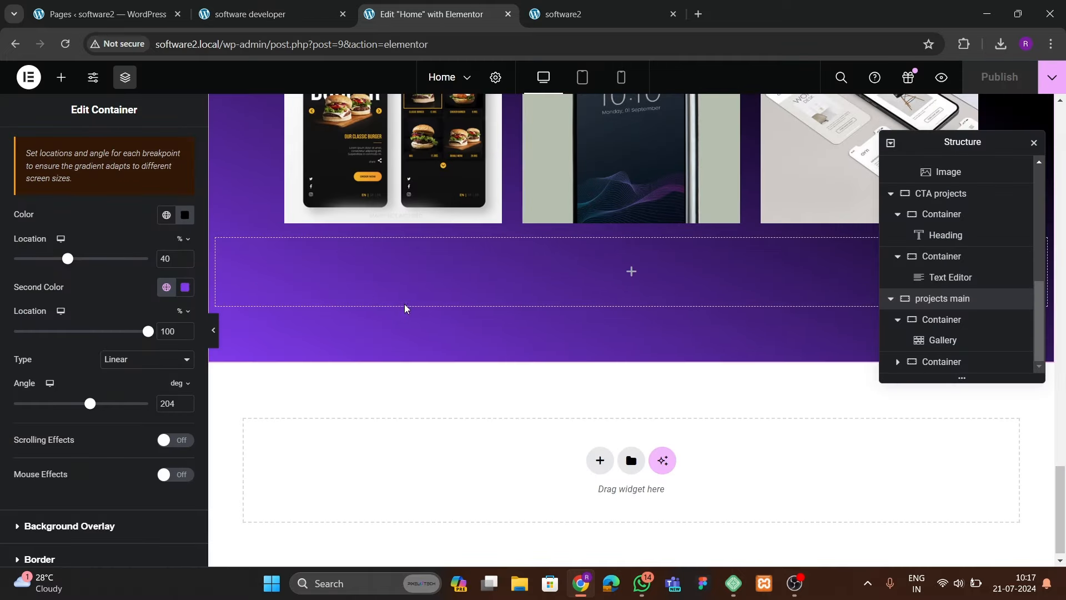
pyautogui.scroll(5, 100, 256)
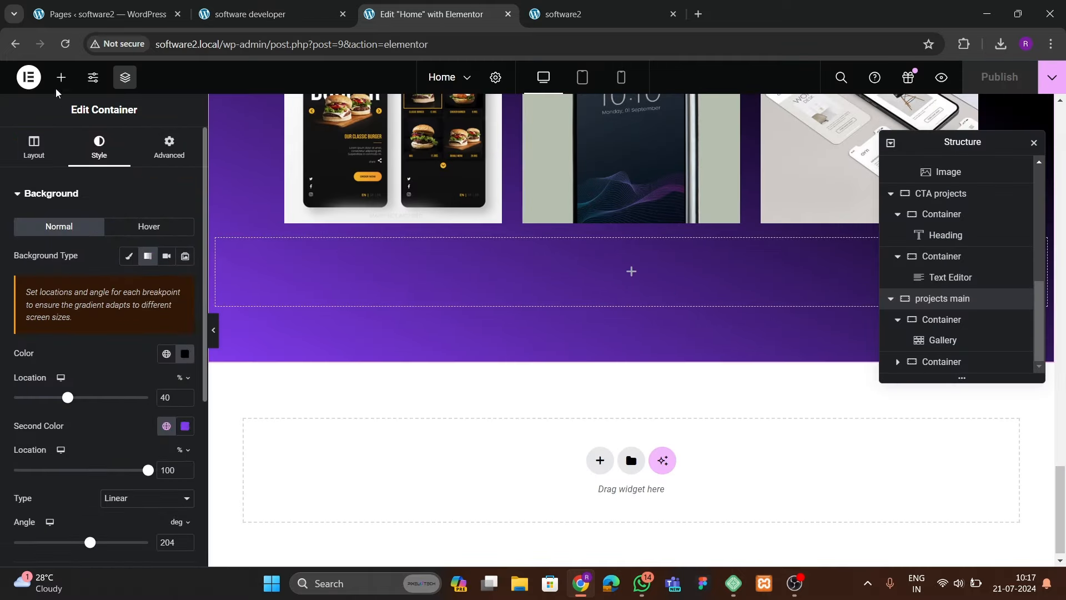
pyautogui.click(61, 77)
pyautogui.moveTo(71, 268); pyautogui.dragTo(471, 277)
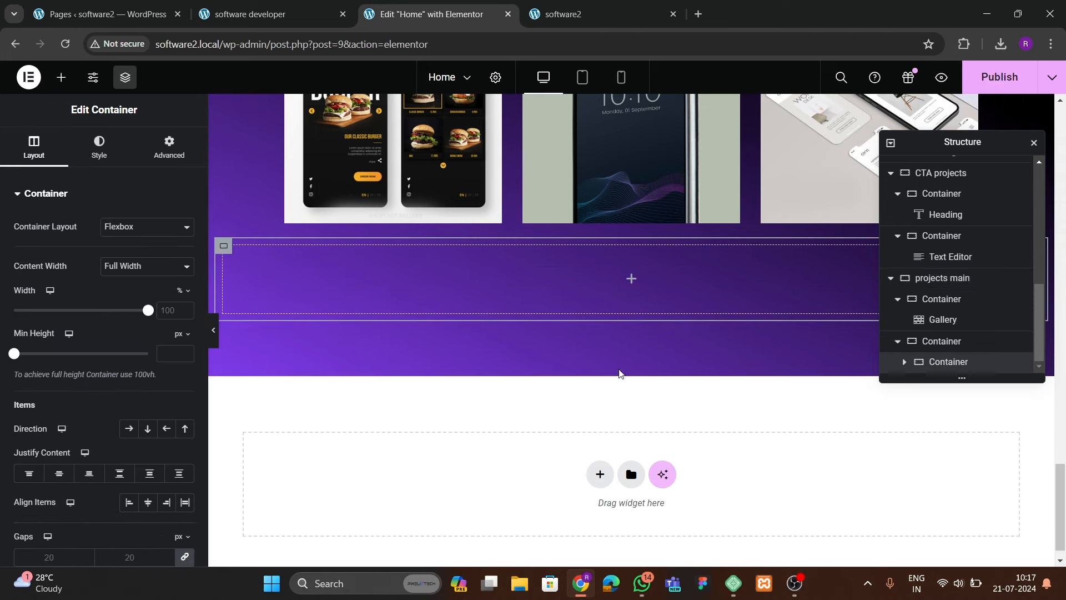
pyautogui.click(167, 151)
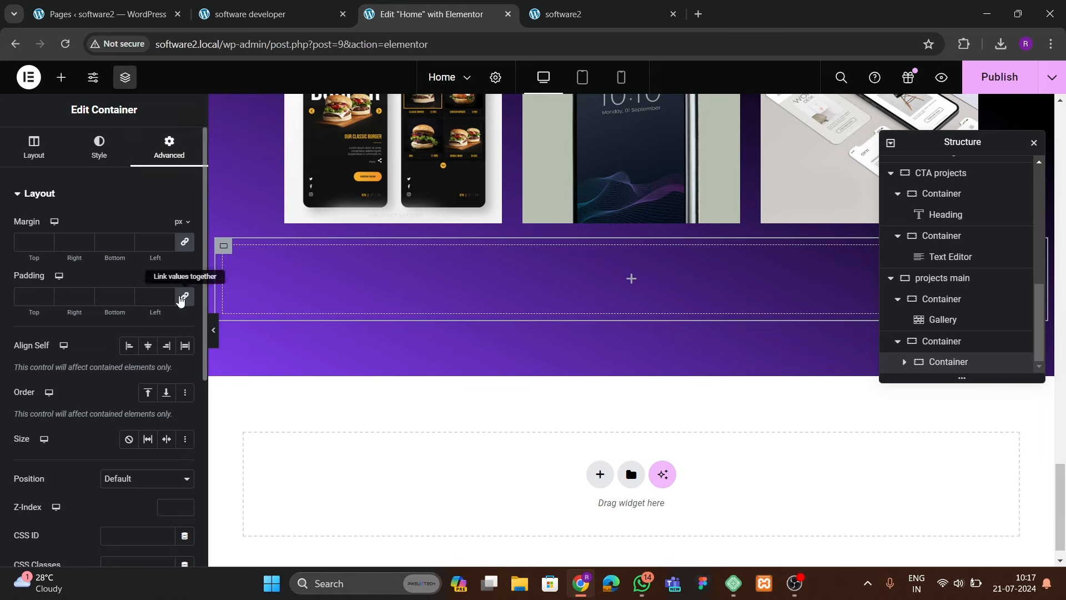
pyautogui.rightClick(951, 361)
pyautogui.click(959, 278)
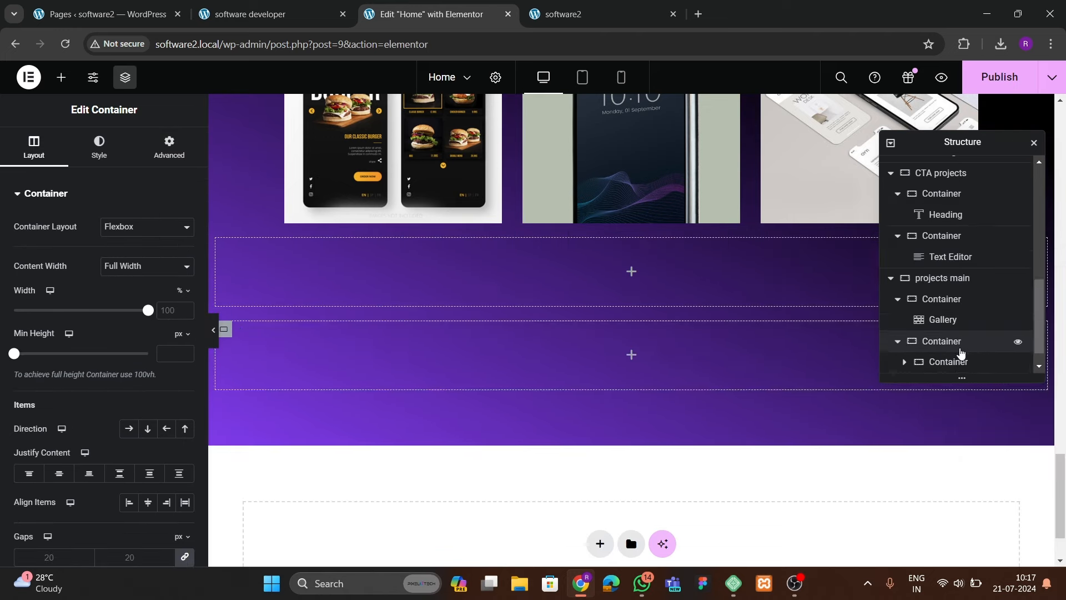
# - Lay out the parent container's two nested containers in a horizontal row with space between and centered item alignment
pyautogui.click(959, 349)
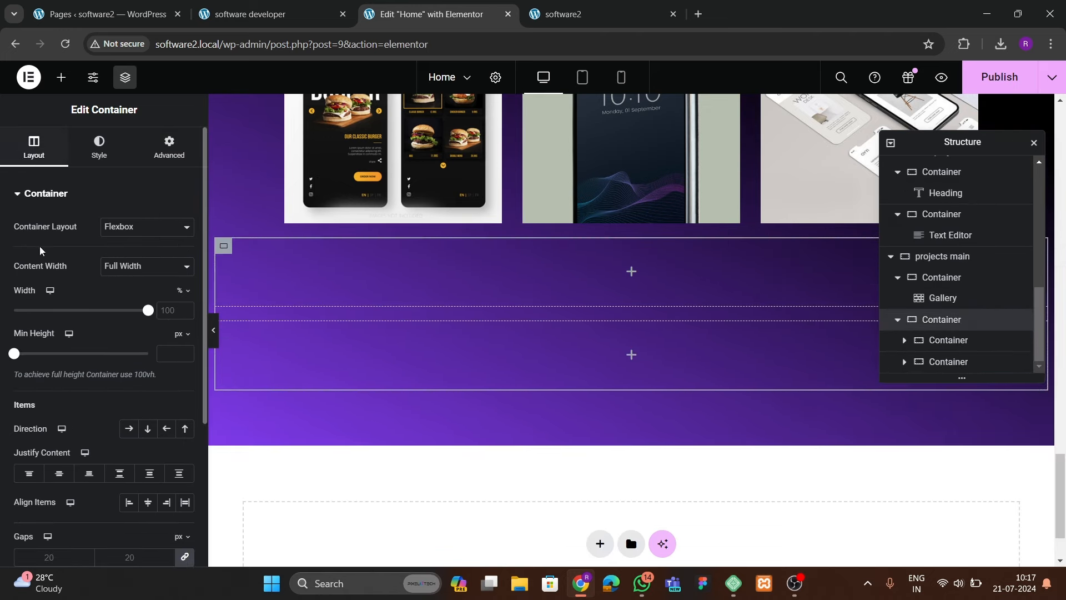
pyautogui.scroll(-3, 40, 251)
pyautogui.click(129, 289)
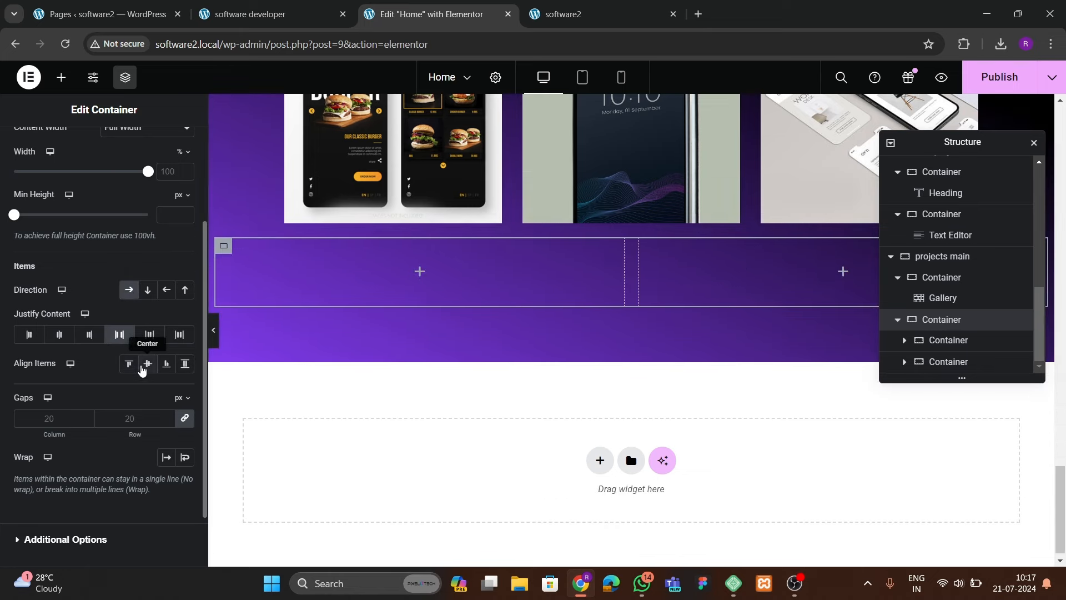
pyautogui.click(141, 367)
# - Give the second nested container below the gallery a classic white background
pyautogui.click(639, 264)
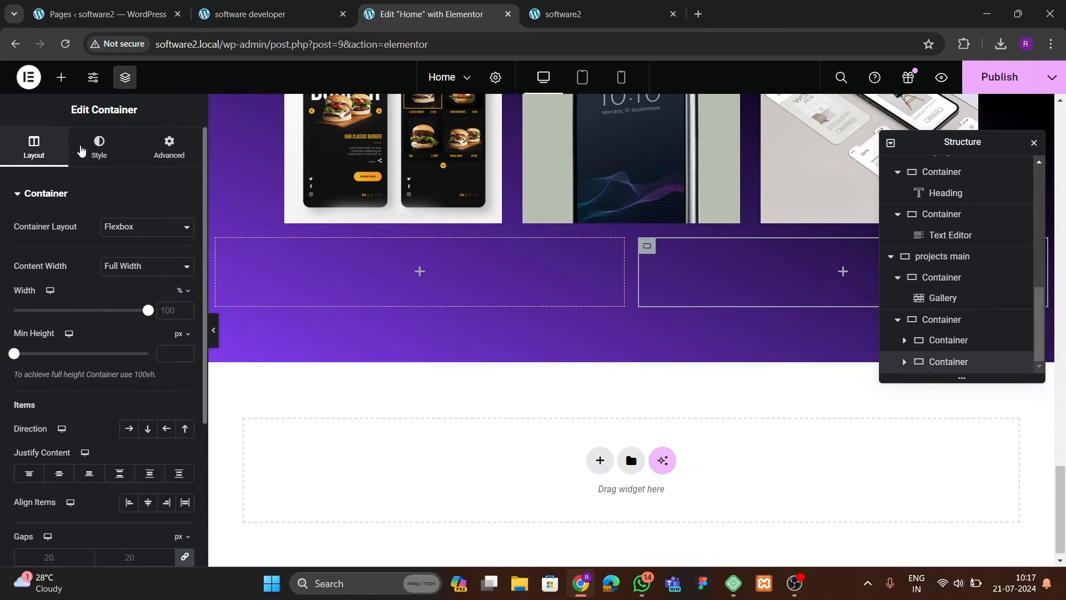
pyautogui.click(99, 148)
pyautogui.click(129, 256)
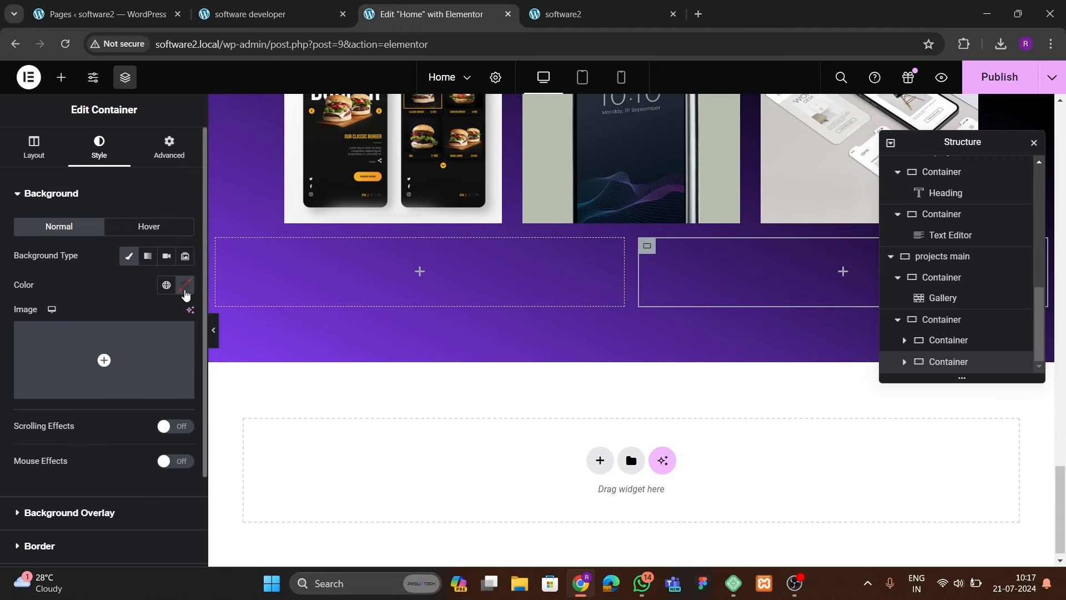
pyautogui.click(185, 285)
pyautogui.click(105, 341)
pyautogui.click(148, 167)
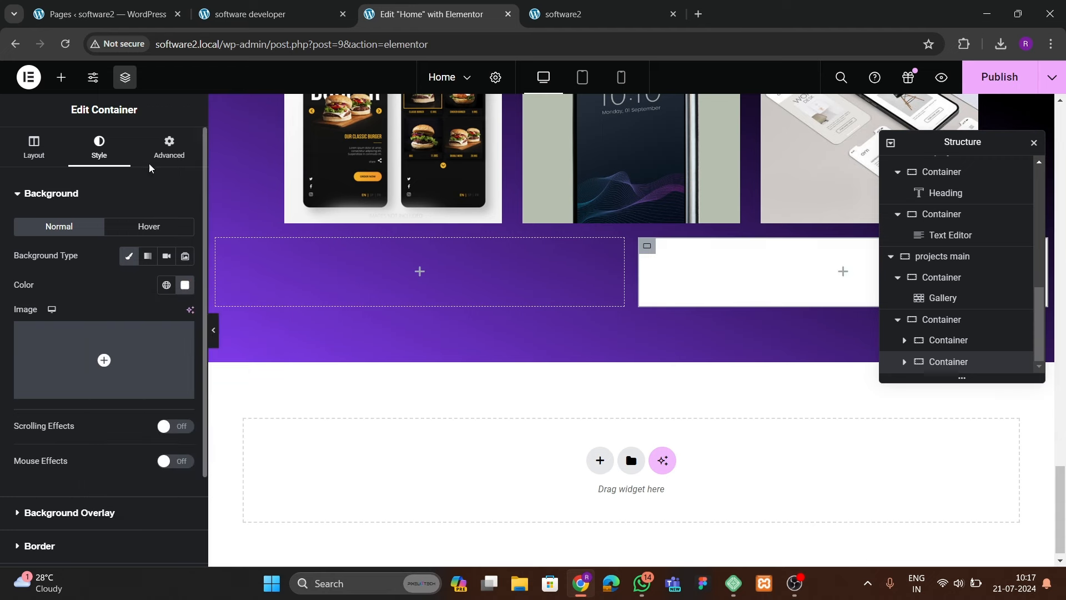
# - Set the white container's padding to 40 px on all sides
pyautogui.click(164, 148)
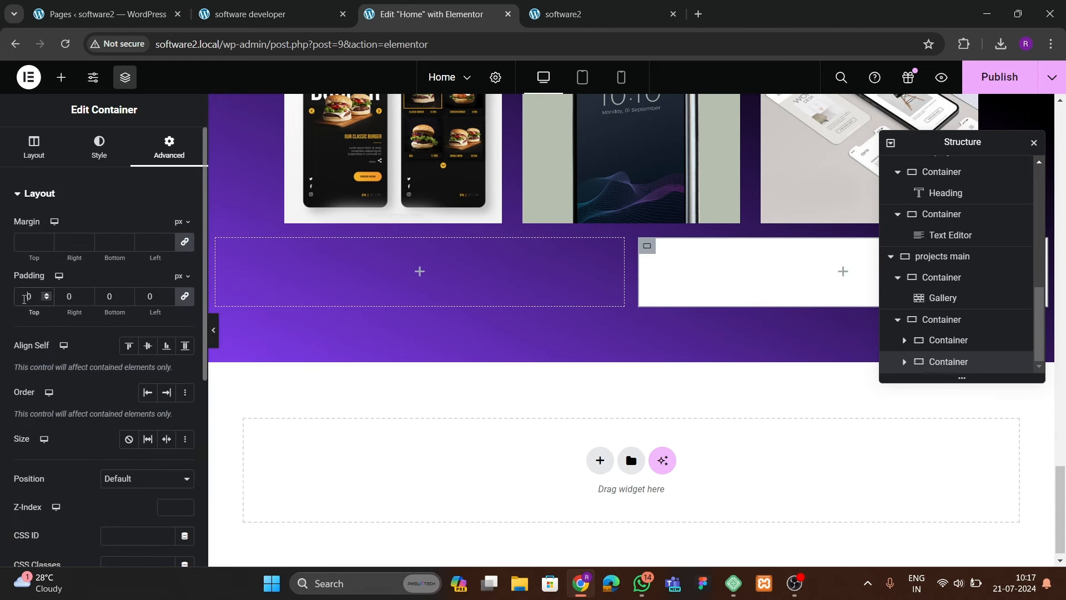
pyautogui.click(23, 299)
pyautogui.write('30')
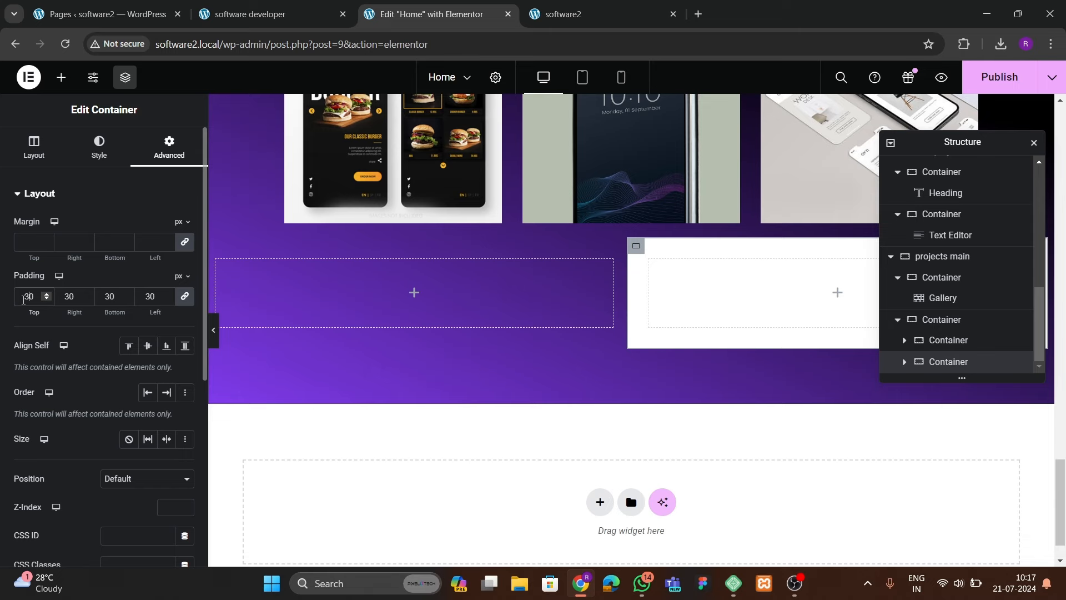
pyautogui.press('BackSpace')
pyautogui.write('4')
# - Copy the "Start Running Today" heading from the section above and paste it into the white container below the gallery
pyautogui.click(272, 22)
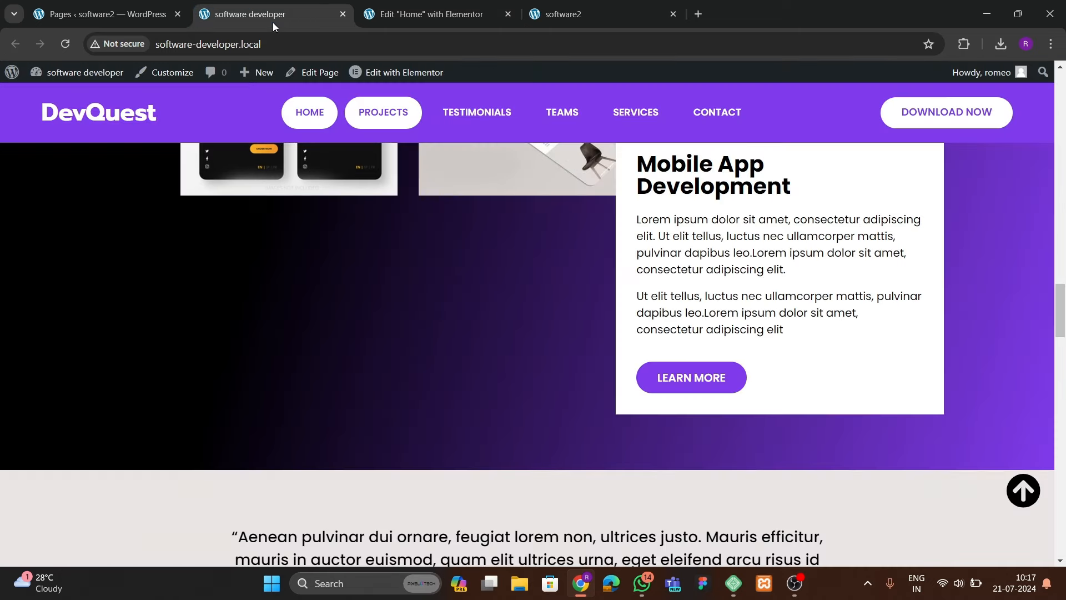
pyautogui.scroll(3, 590, 287)
pyautogui.click(449, 25)
pyautogui.scroll(15, 674, 315)
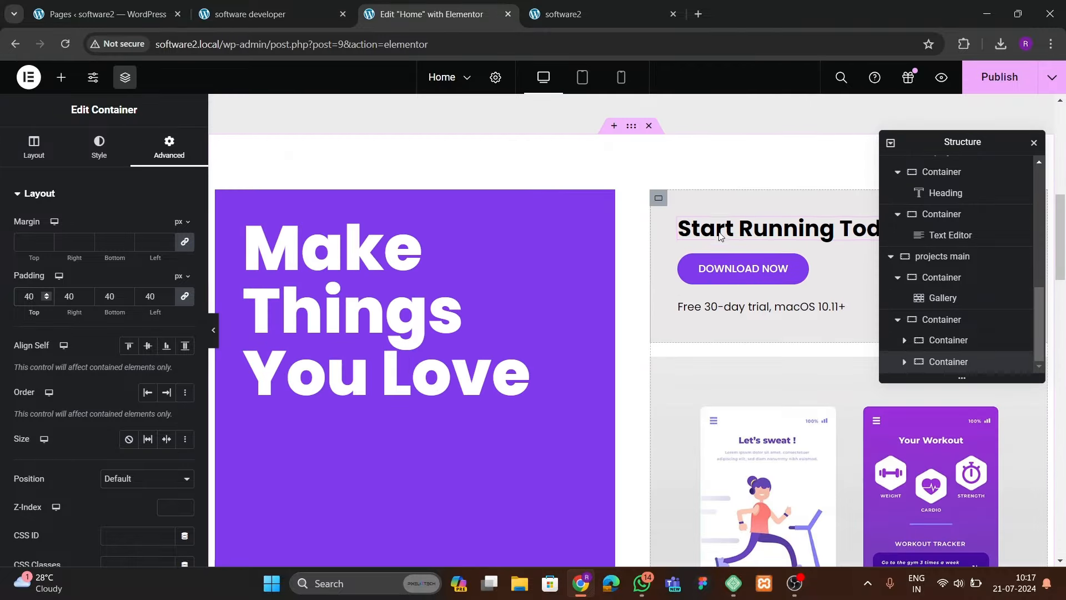
pyautogui.rightClick(717, 232)
pyautogui.click(728, 253)
pyautogui.scroll(-8, 664, 353)
pyautogui.scroll(-10, 664, 353)
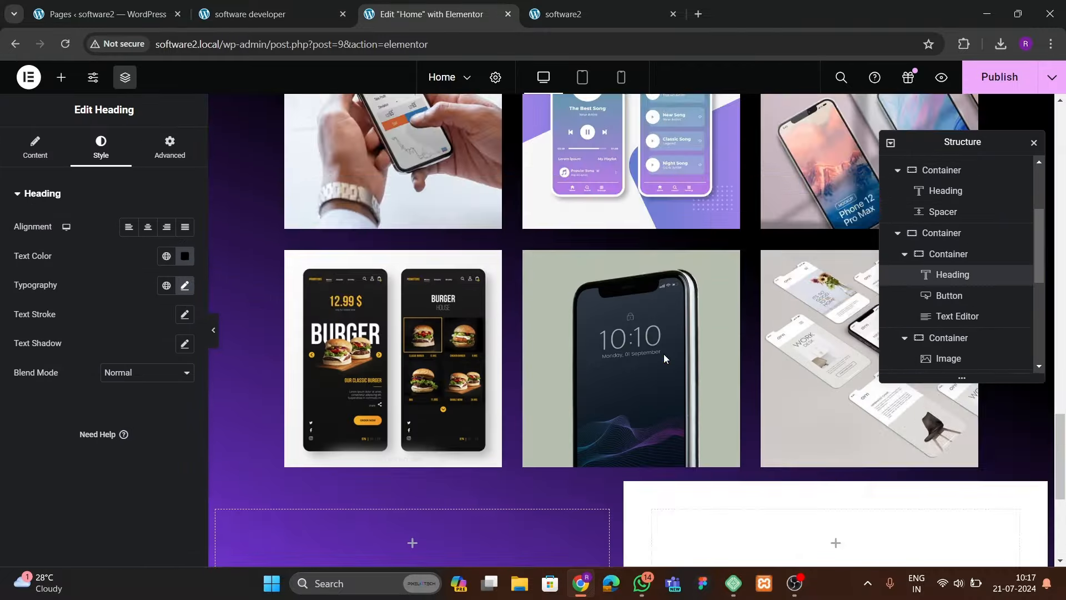
pyautogui.rightClick(704, 250)
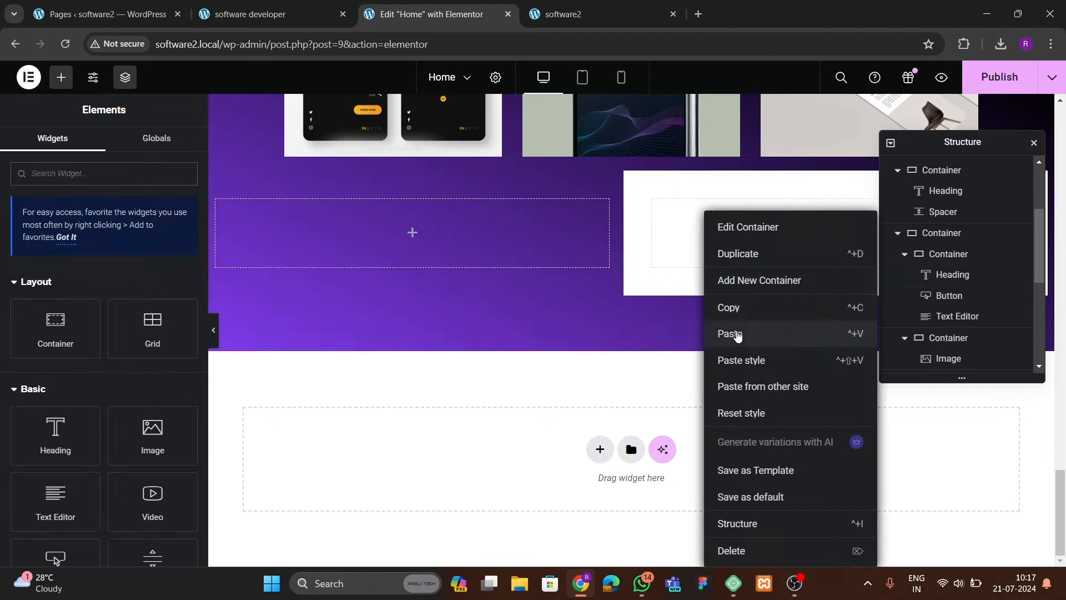
pyautogui.click(736, 334)
# - Add a Text Editor widget below the heading in the white container
pyautogui.scroll(20, 543, 336)
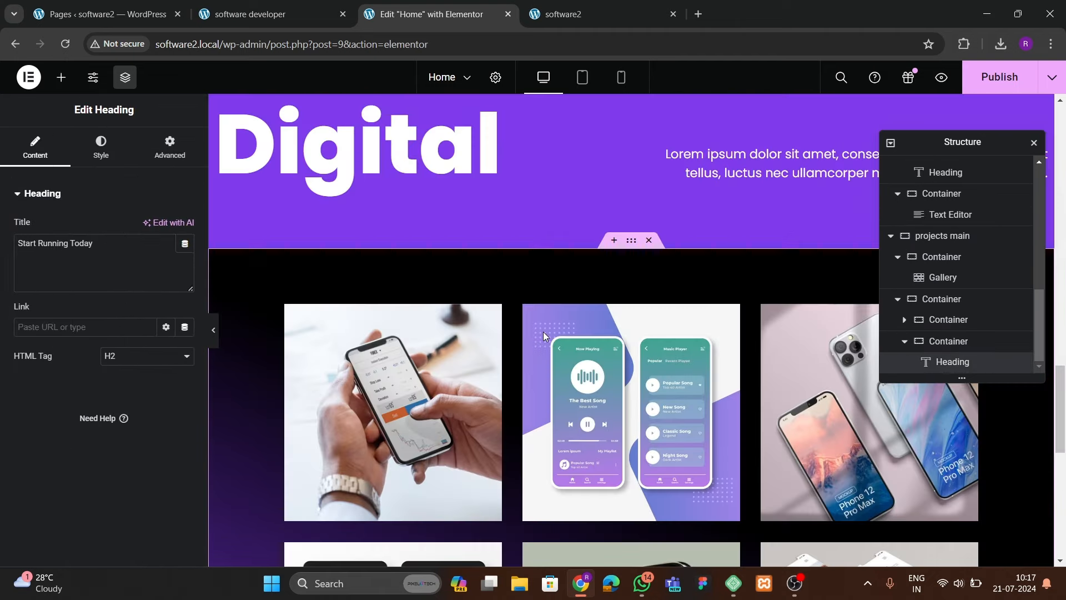
pyautogui.scroll(3, 543, 331)
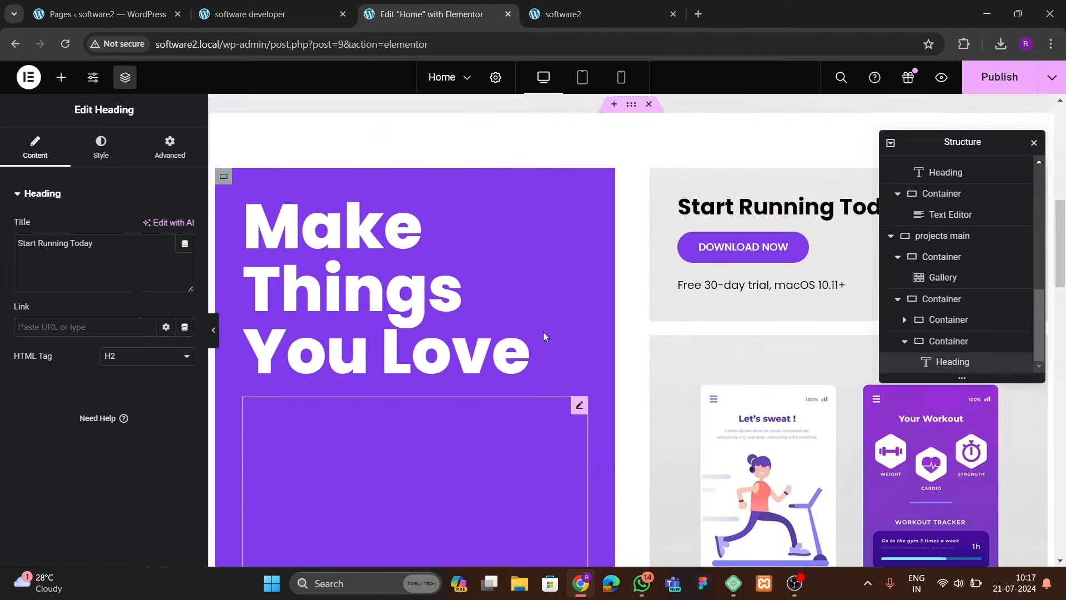
pyautogui.scroll(-20, 672, 344)
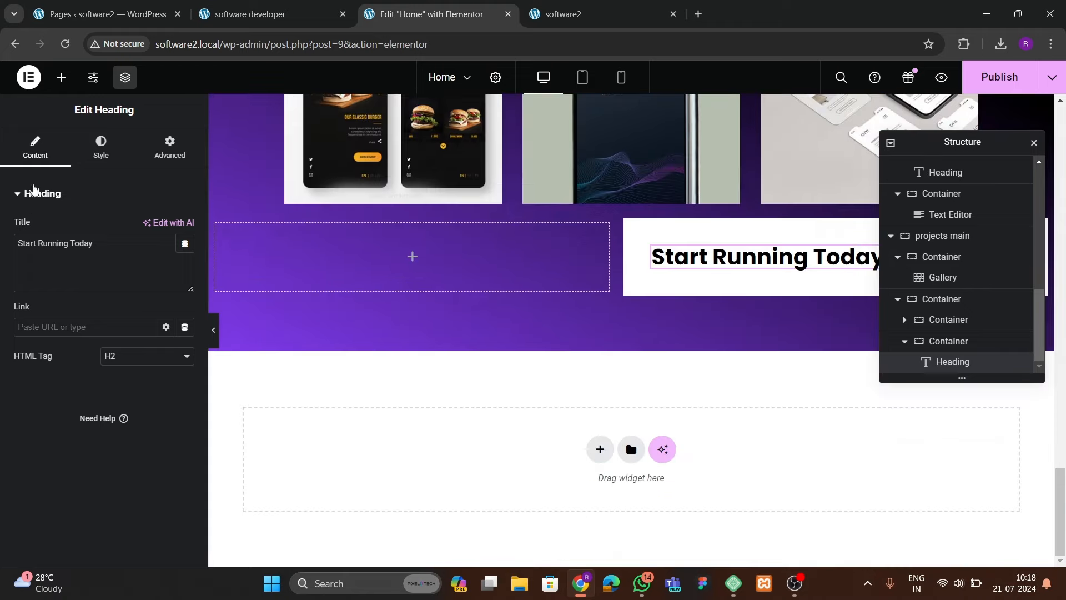
pyautogui.click(61, 77)
pyautogui.scroll(-3, 83, 250)
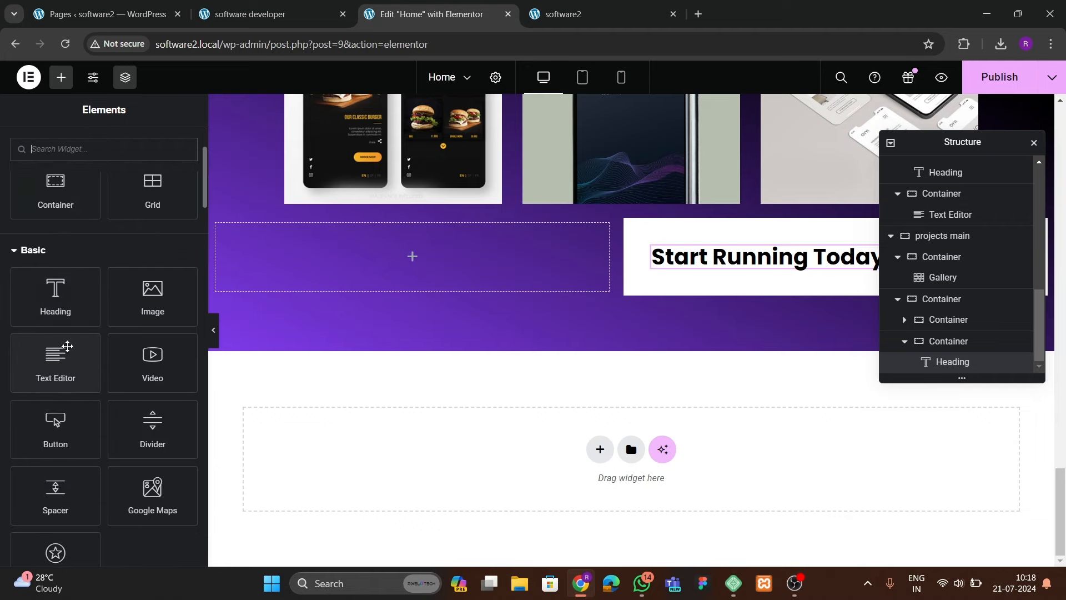
pyautogui.moveTo(54, 364); pyautogui.dragTo(701, 278)
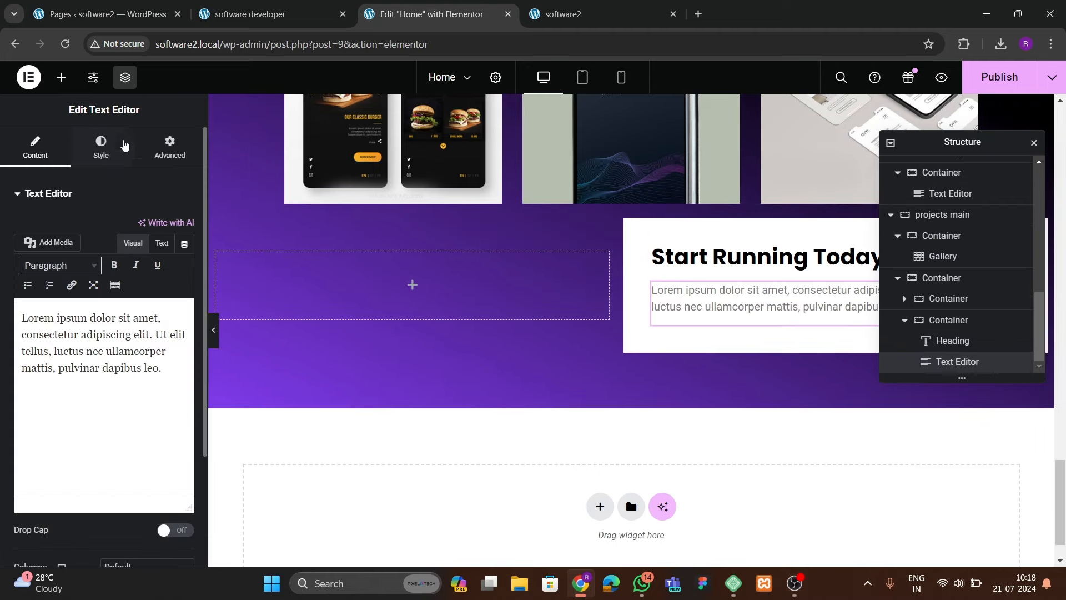
# - Set the white card's paragraph text to black and its font family to Poppins
pyautogui.click(100, 147)
pyautogui.click(185, 257)
pyautogui.moveTo(147, 378); pyautogui.dragTo(76, 452)
pyautogui.click(59, 451)
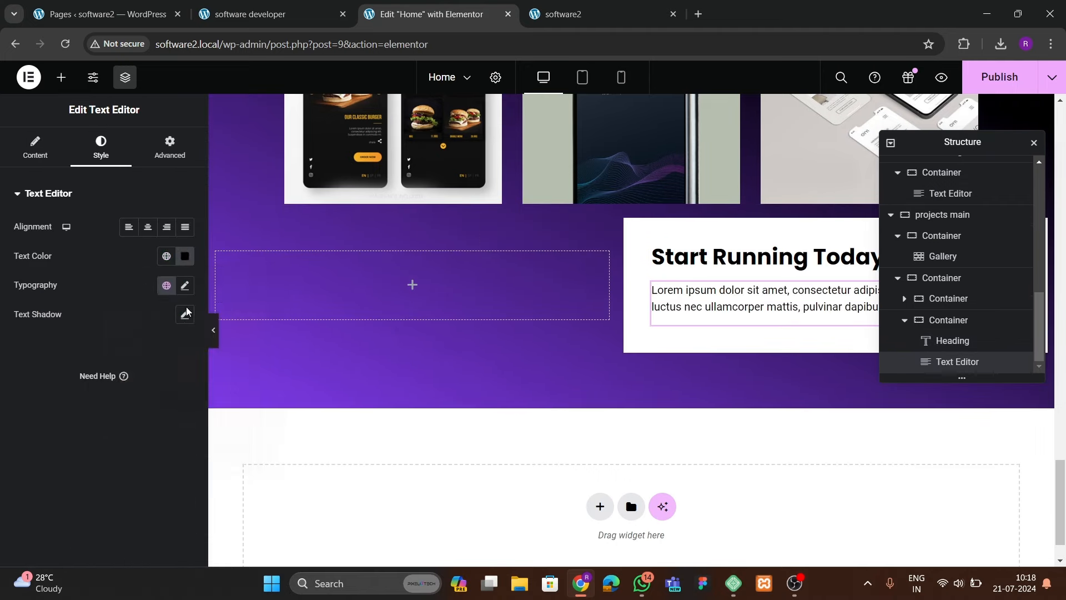
pyautogui.click(185, 286)
pyautogui.click(136, 350)
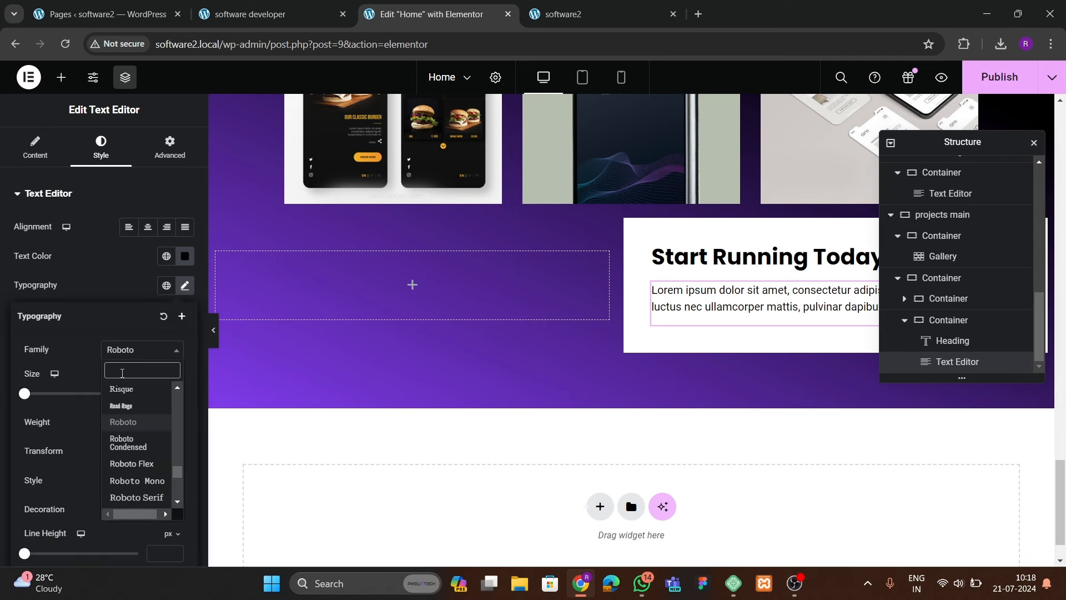
pyautogui.write('poppins')
pyautogui.press('Return')
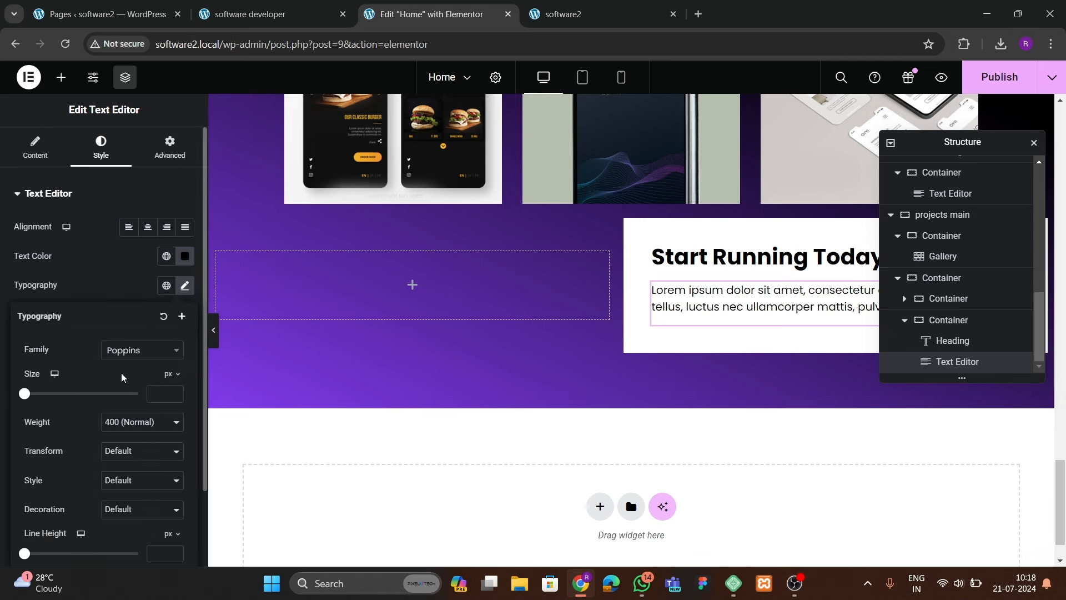
# - Copy the card's whole lorem ipsum paragraph and paste it again at the end of the same text
pyautogui.click(50, 157)
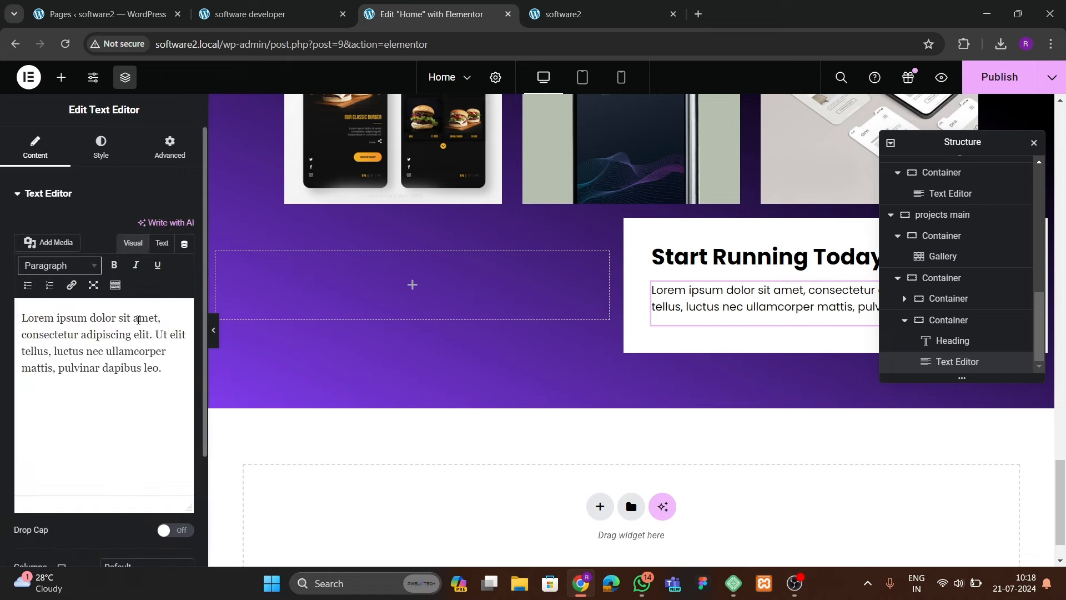
pyautogui.moveTo(167, 372); pyautogui.dragTo(16, 320)
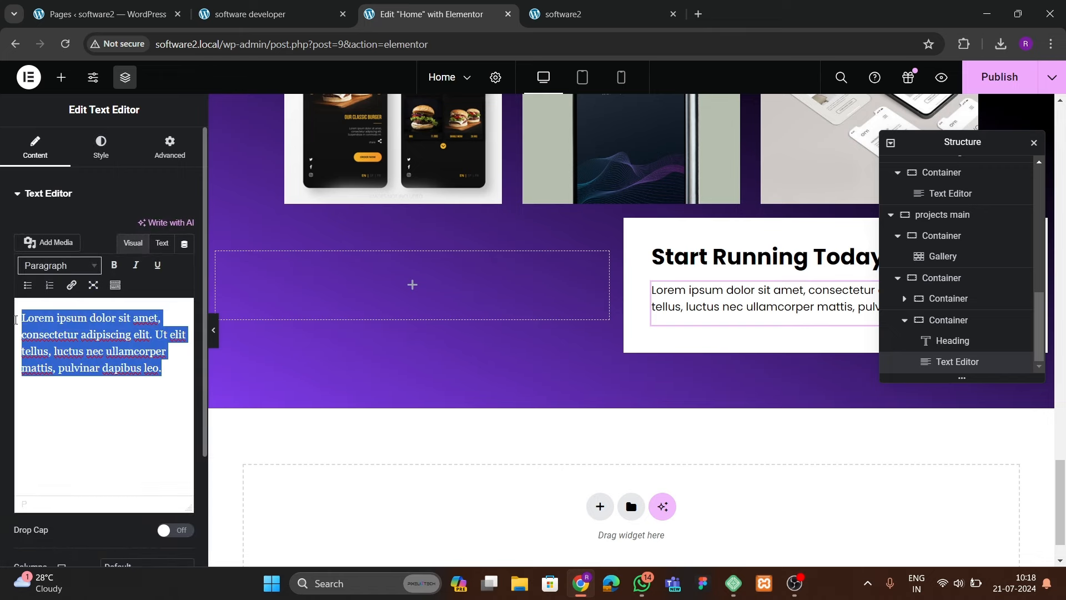
pyautogui.hotkey('ctrl', 'c')
pyautogui.click(164, 371)
pyautogui.hotkey('ctrl', 'v')
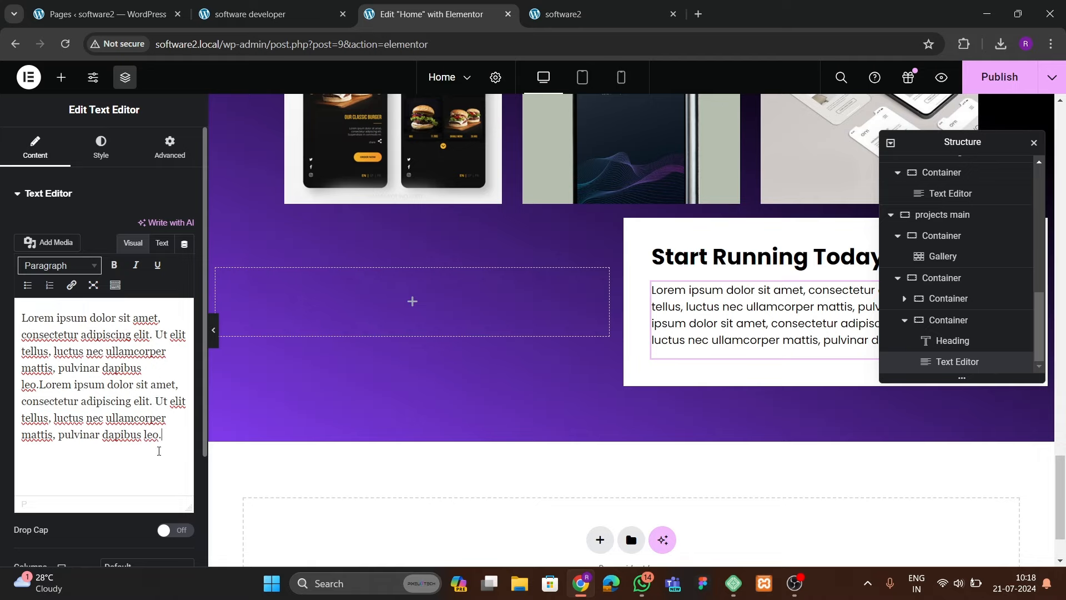
# - Copy the purple "DOWNLOAD NOW" button from the "Start Running Today" section and paste it below the white card's paragraph
pyautogui.scroll(10, 641, 282)
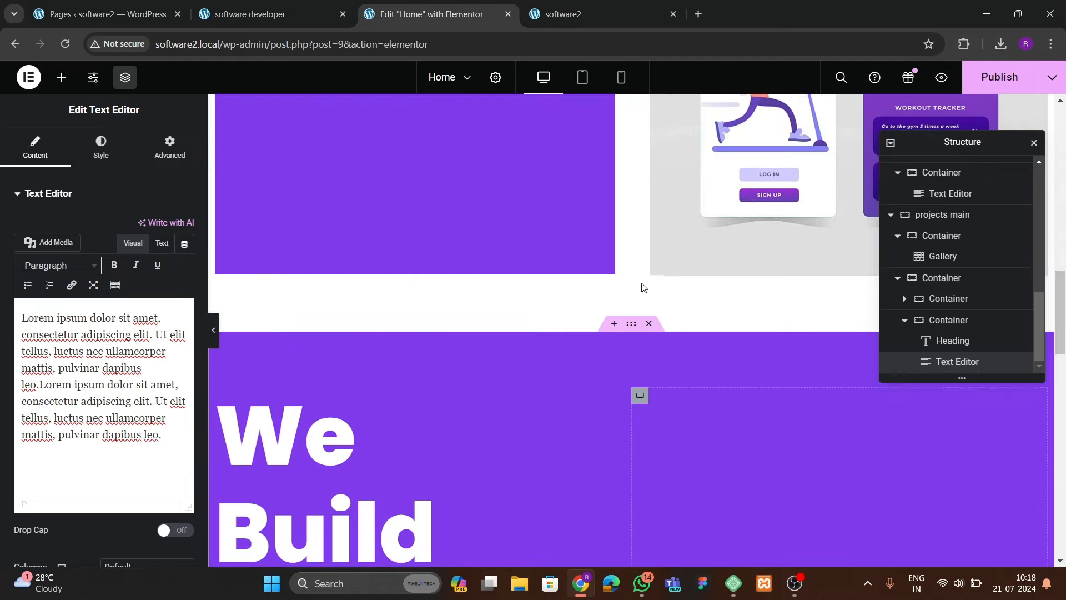
pyautogui.scroll(5, 641, 282)
pyautogui.click(749, 249)
pyautogui.rightClick(752, 251)
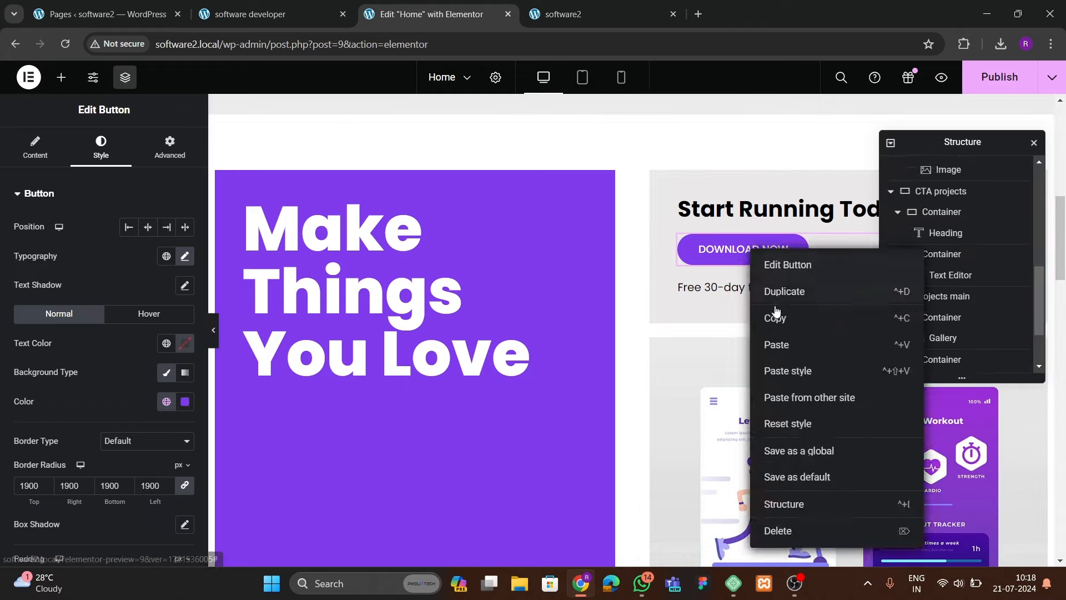
pyautogui.click(775, 312)
pyautogui.scroll(-15, 684, 310)
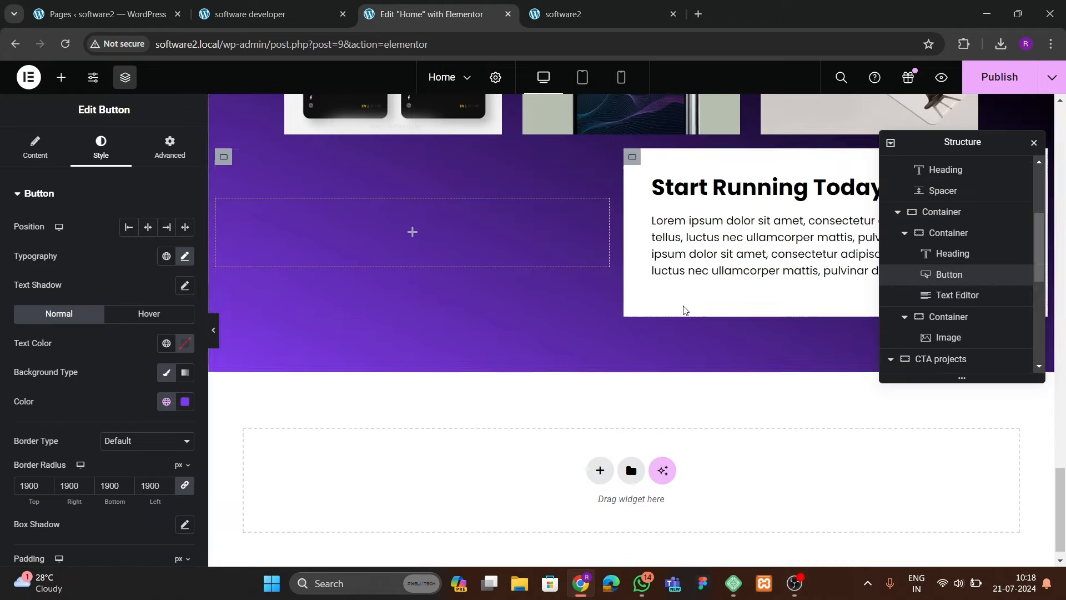
pyautogui.rightClick(684, 309)
pyautogui.click(732, 354)
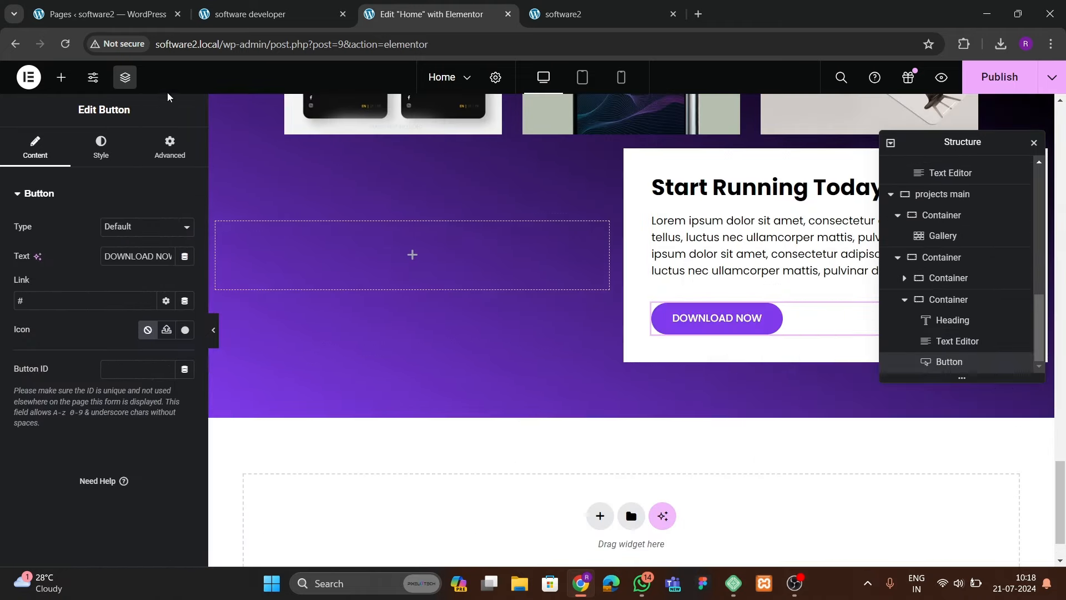
# - Compare the card with the reference site and set the empty container beside it to 60% width
pyautogui.click(255, 14)
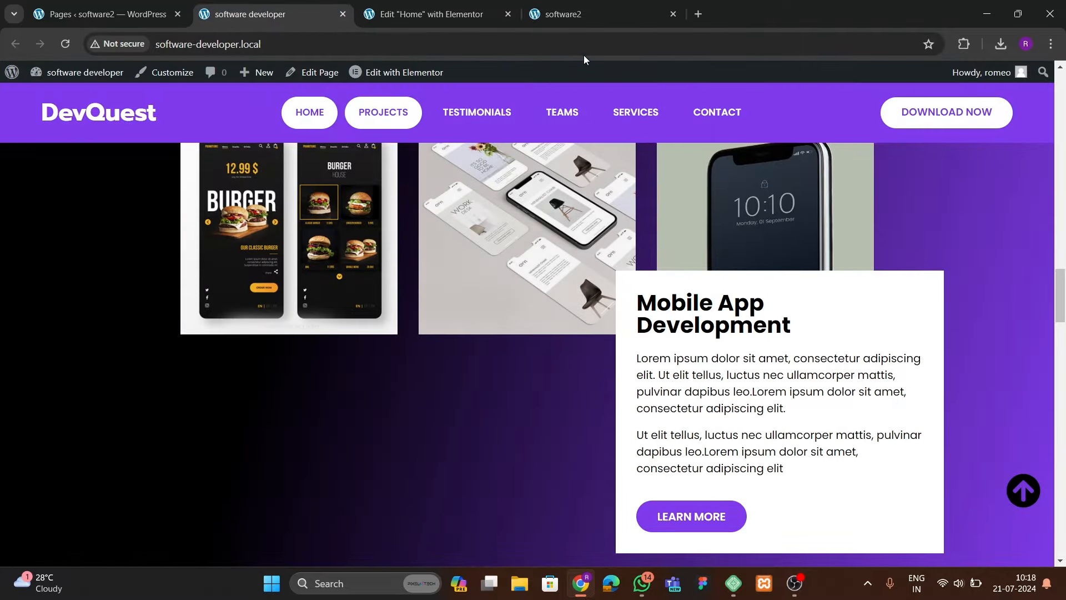
pyautogui.click(466, 12)
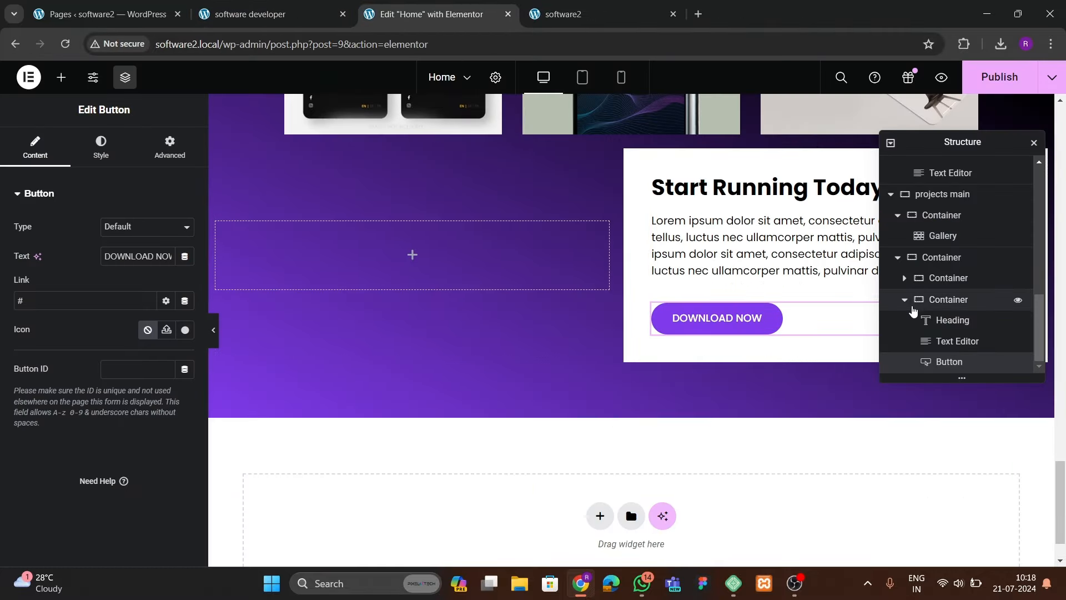
pyautogui.scroll(3, 913, 311)
pyautogui.scroll(-3, 913, 306)
pyautogui.scroll(4, 905, 311)
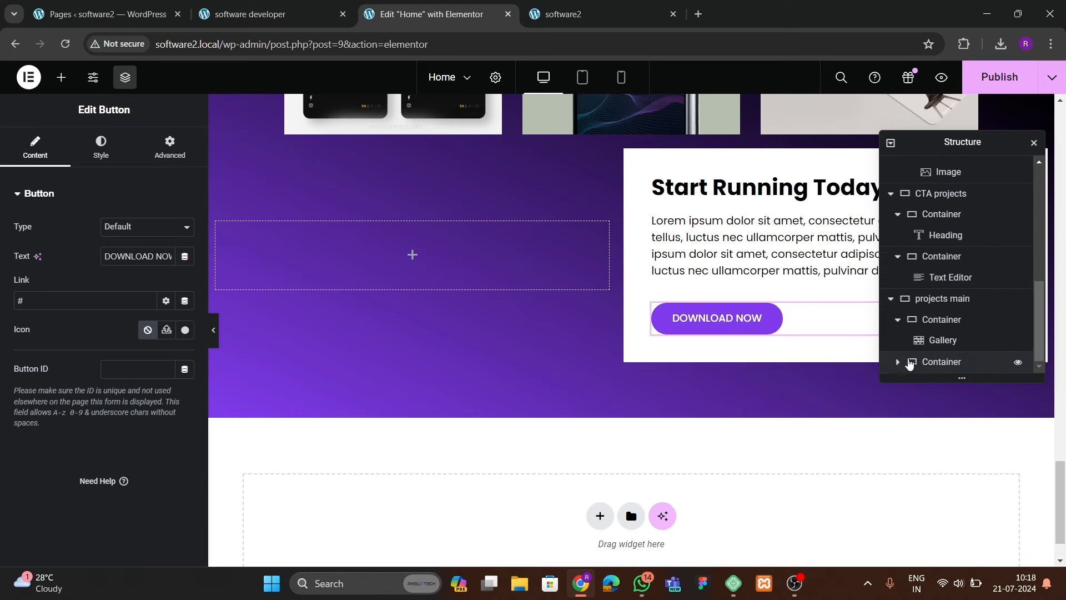
pyautogui.click(898, 363)
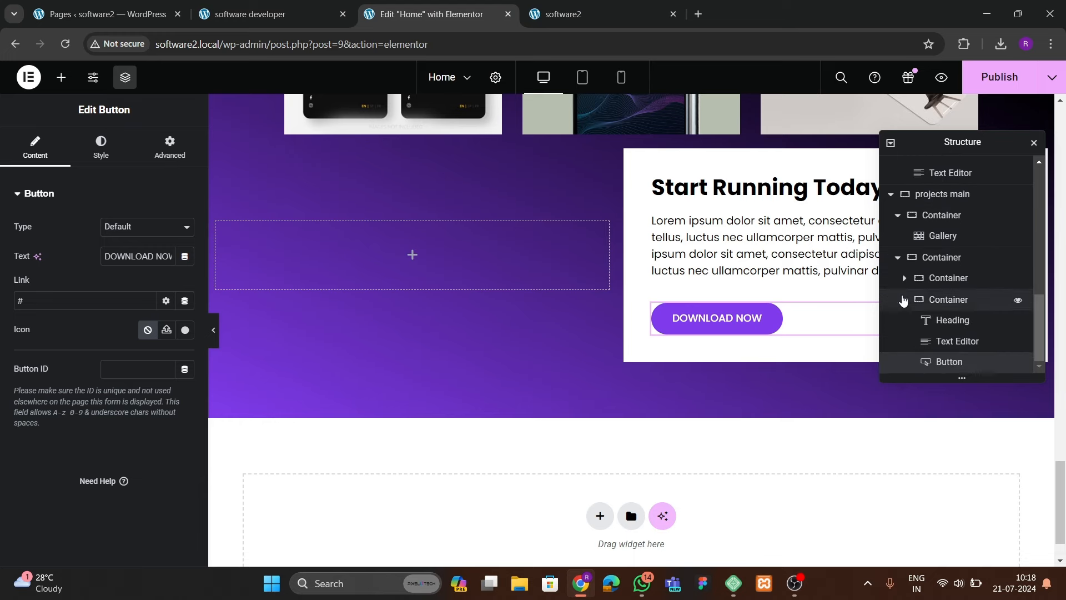
pyautogui.click(902, 300)
pyautogui.click(938, 340)
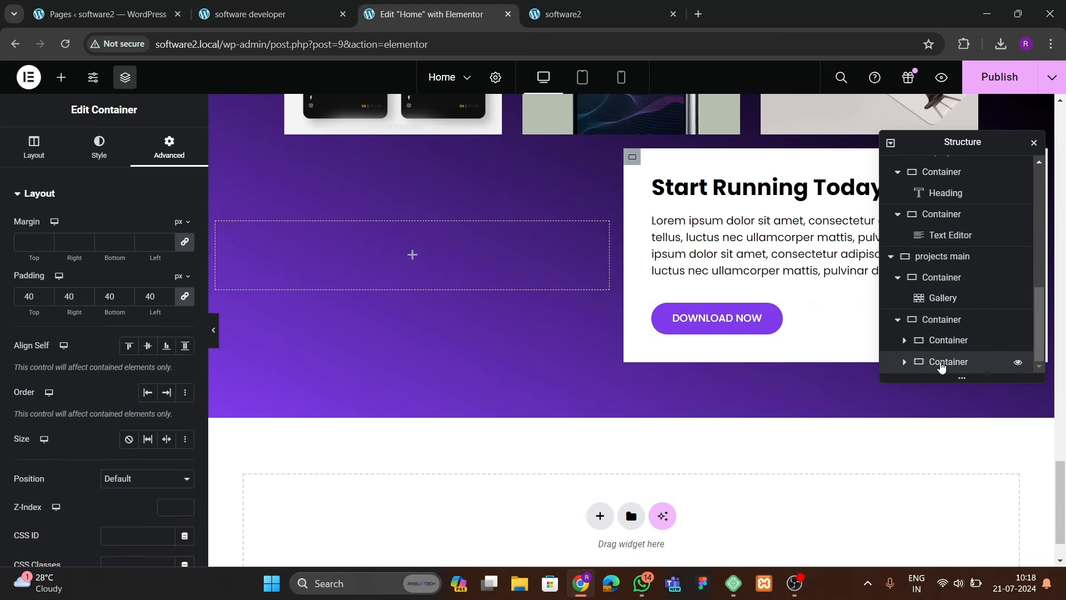
pyautogui.click(53, 161)
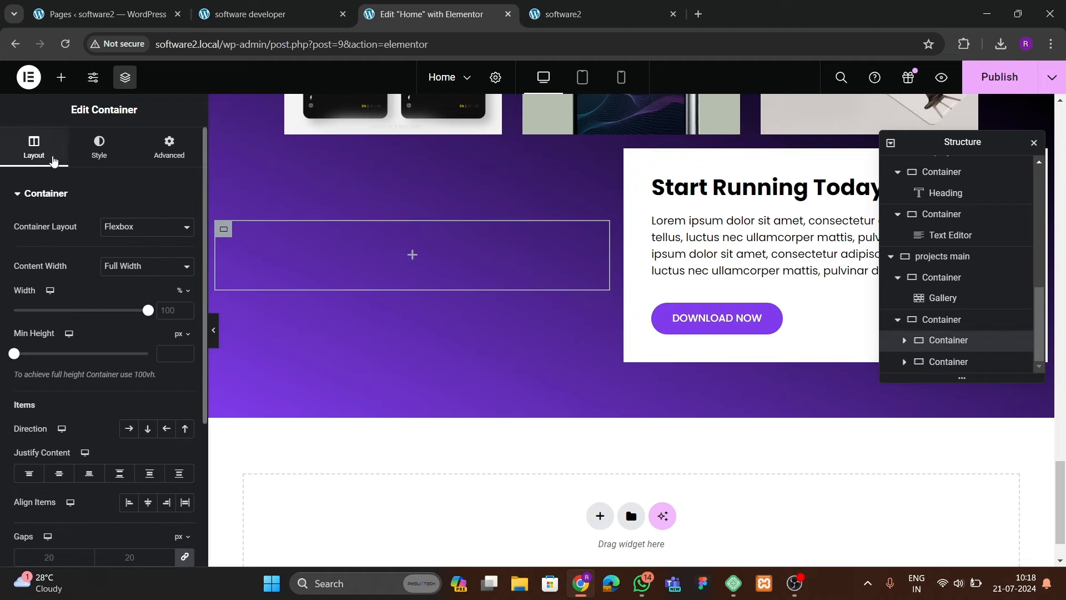
pyautogui.write('60')
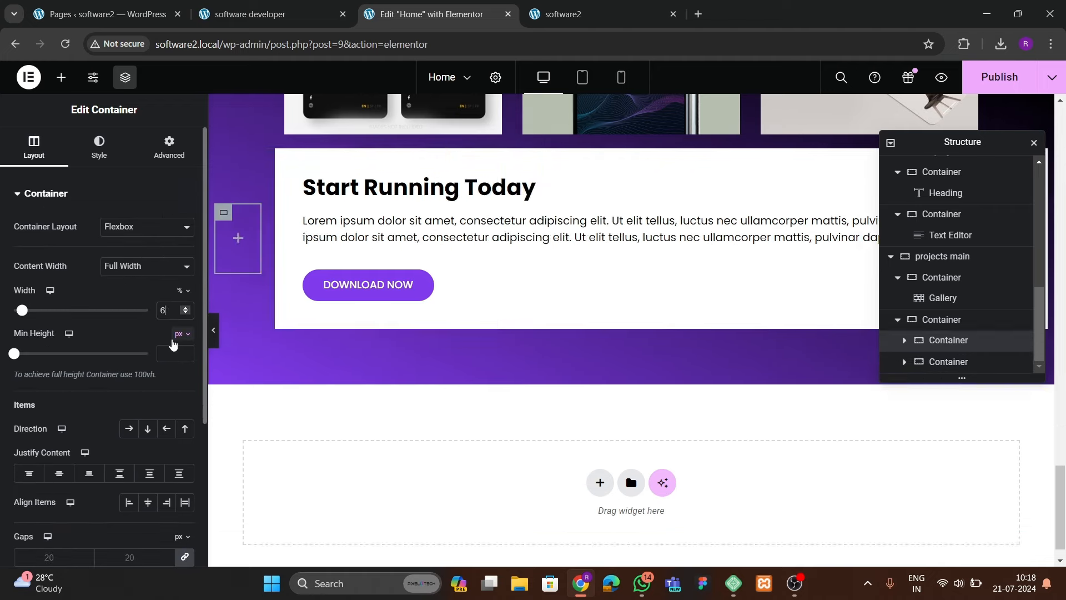
# - Set the white card container's width to 40% and preview the layout without the editing panel
pyautogui.click(939, 364)
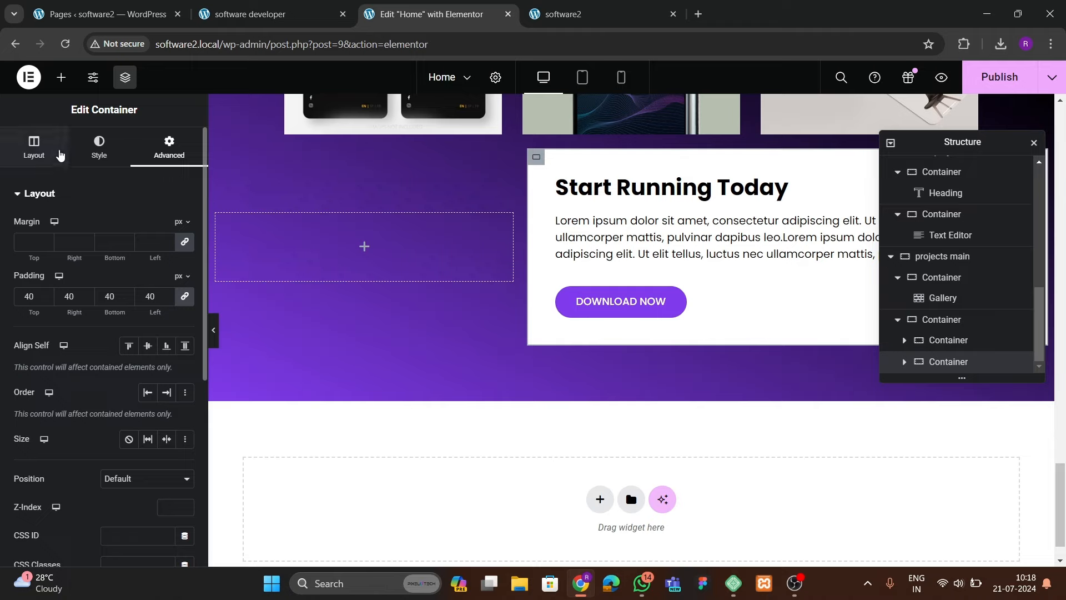
pyautogui.click(56, 153)
pyautogui.click(173, 310)
pyautogui.write('40')
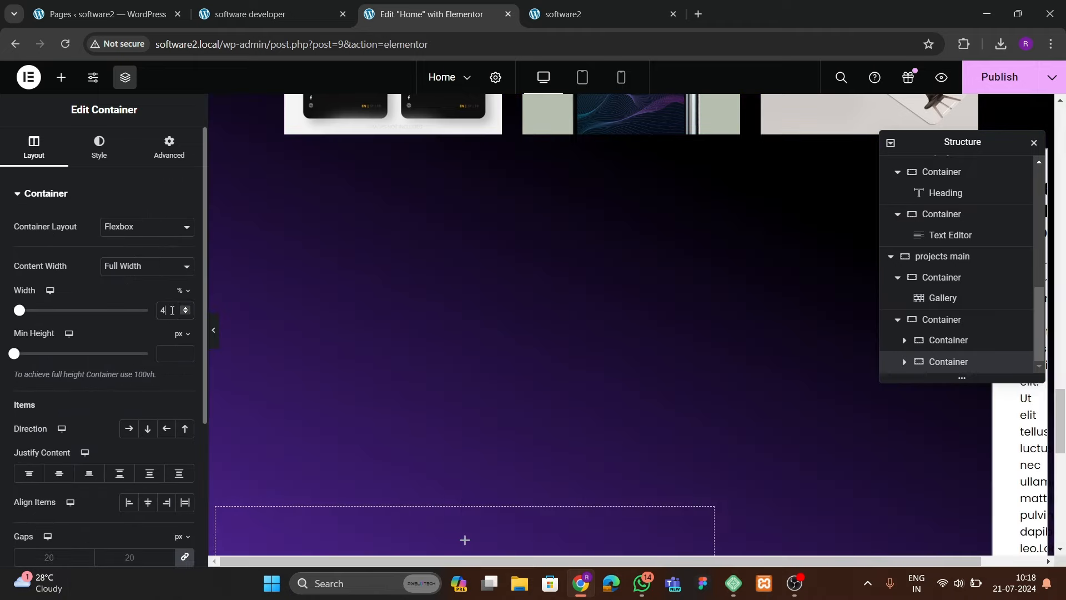
pyautogui.click(213, 329)
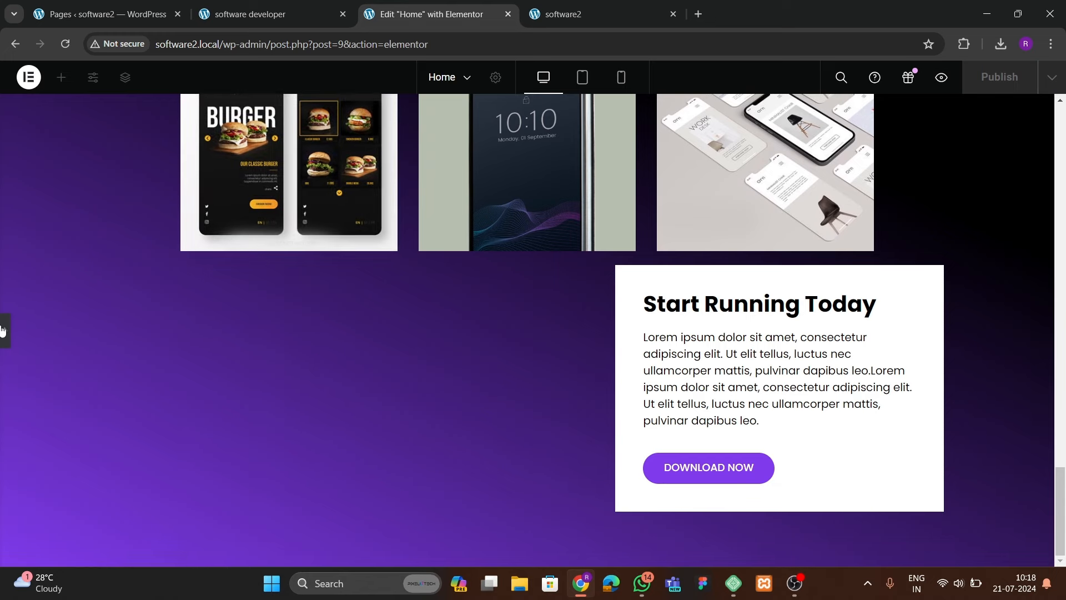
pyautogui.click(3, 330)
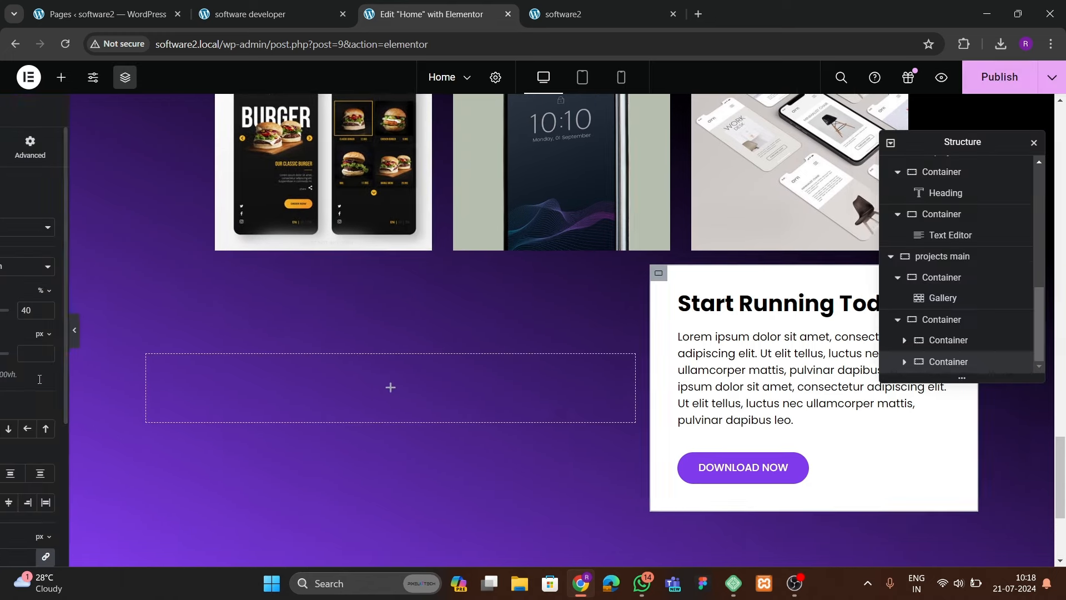
# - Check the card's overlap on the reference site and give the white container a top margin of -6 em only
pyautogui.click(277, 13)
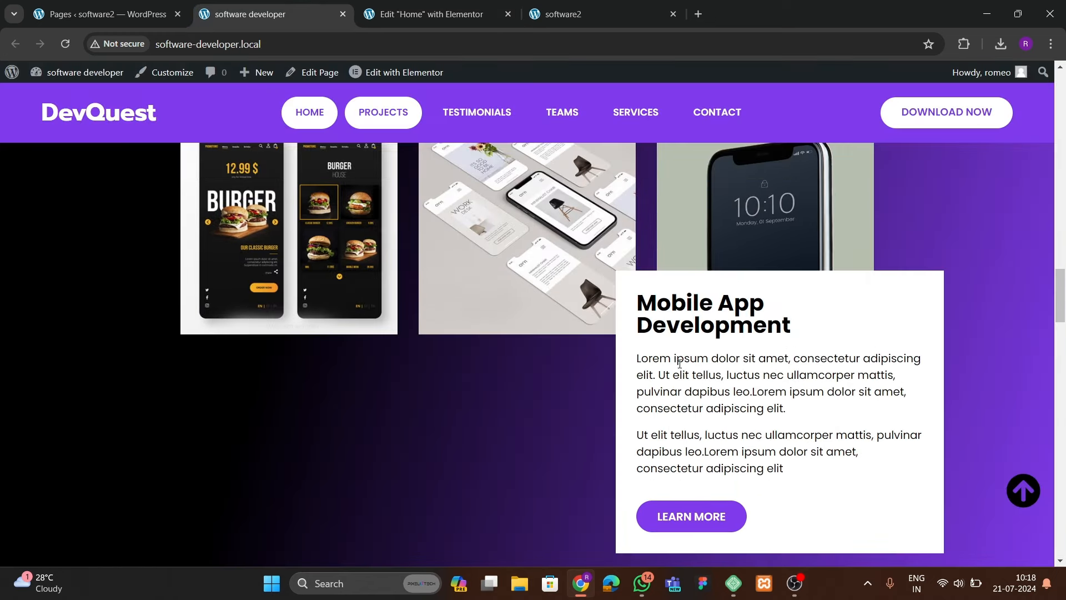
pyautogui.click(457, 14)
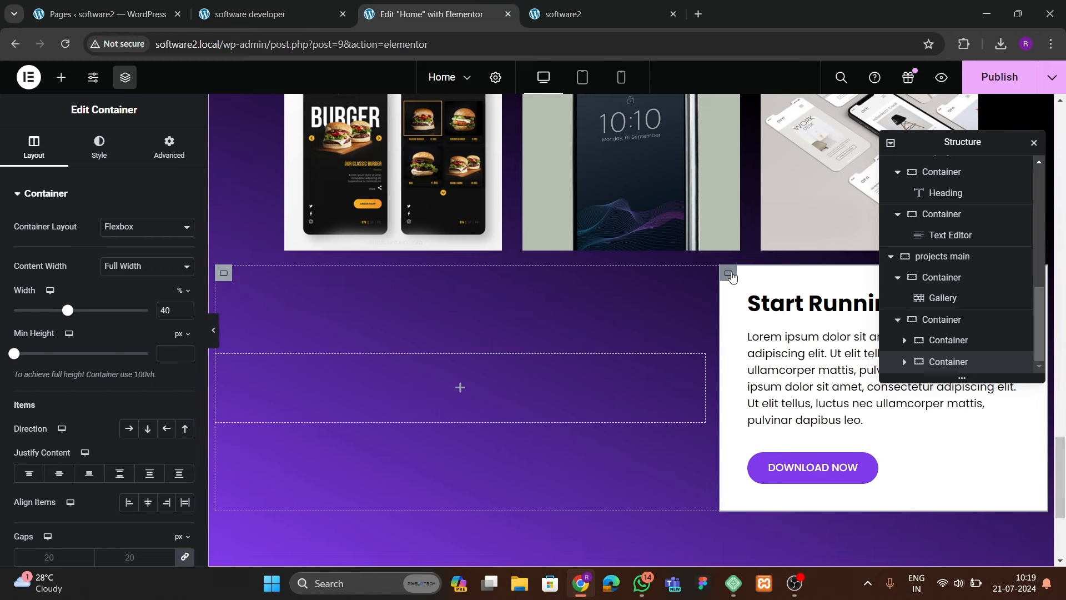
pyautogui.click(163, 150)
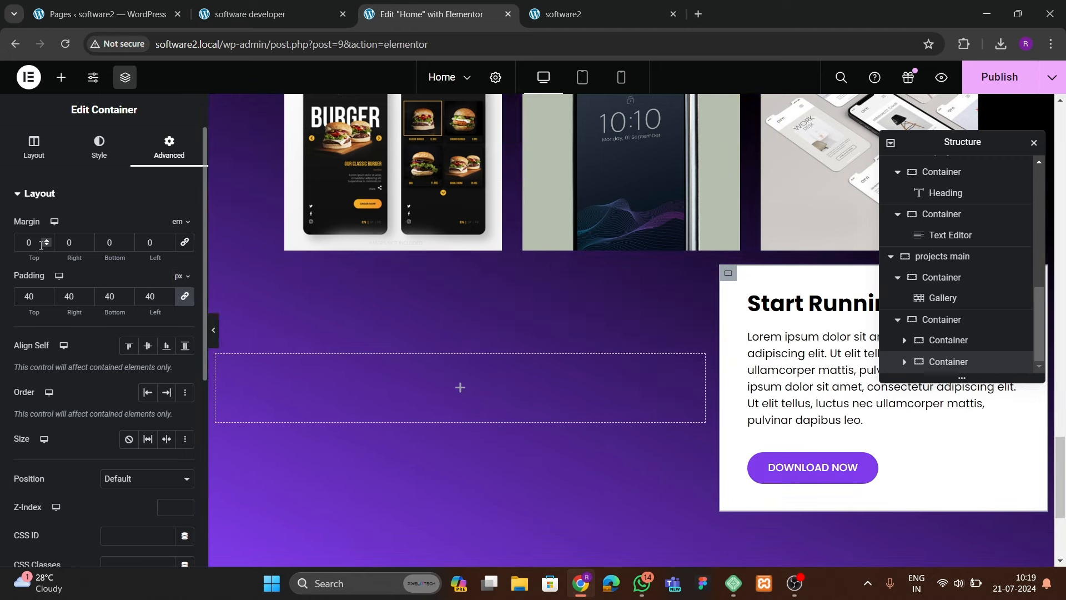
pyautogui.click(45, 245)
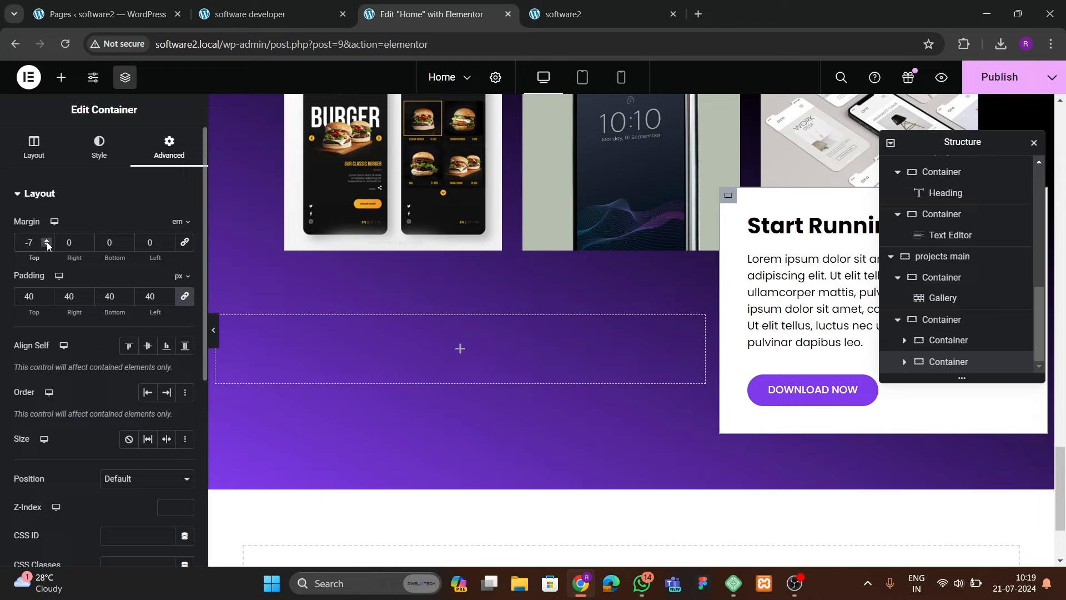
pyautogui.click(47, 241)
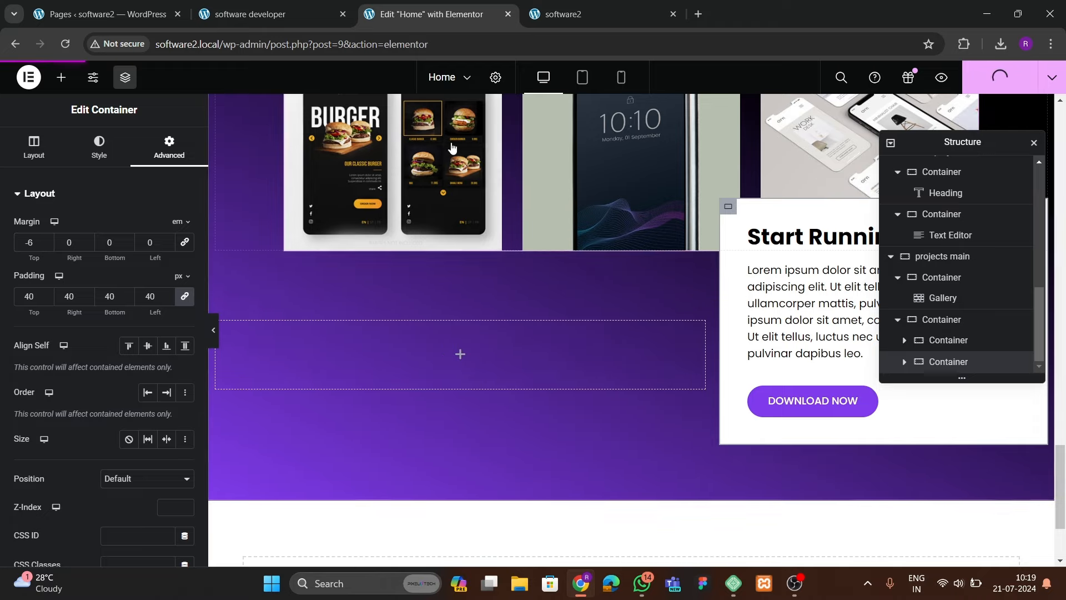
# - Reload the live Home page and test the projects gallery by paging through its images in the lightbox
pyautogui.click(571, 15)
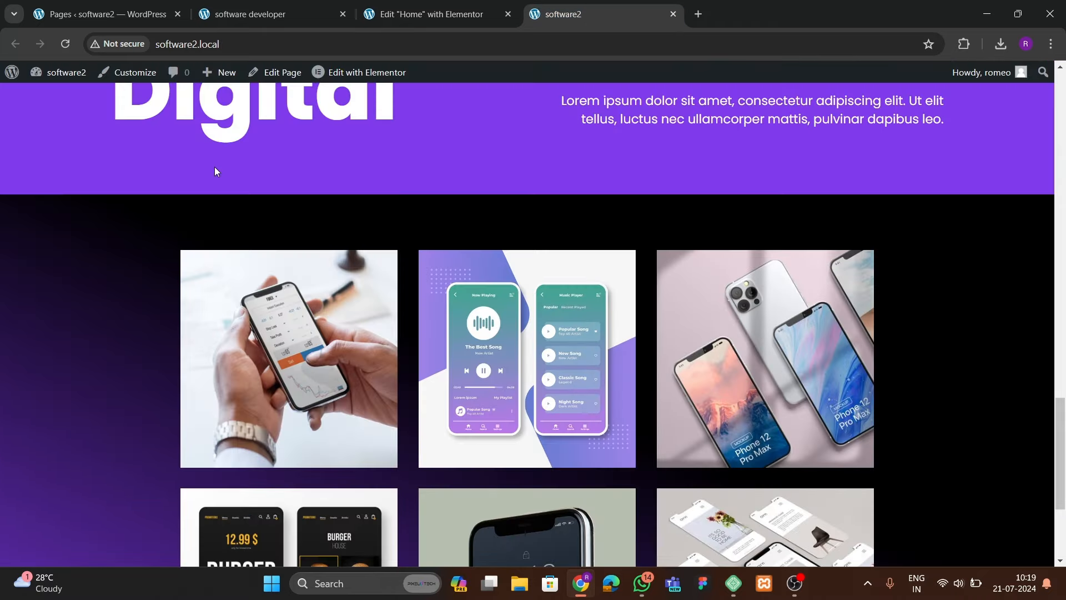
pyautogui.click(68, 46)
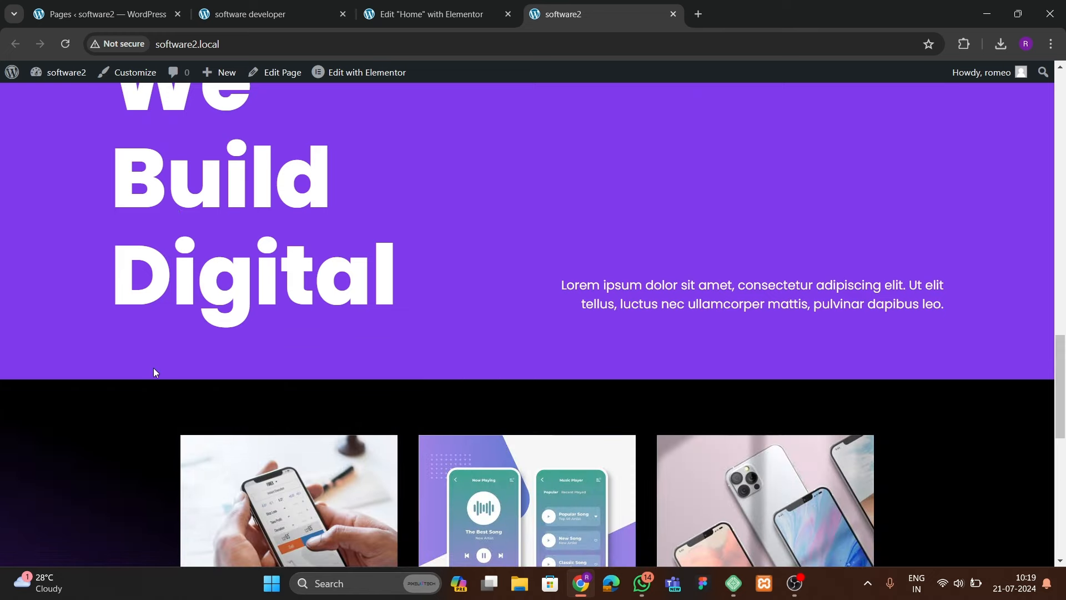
pyautogui.scroll(-10, 152, 369)
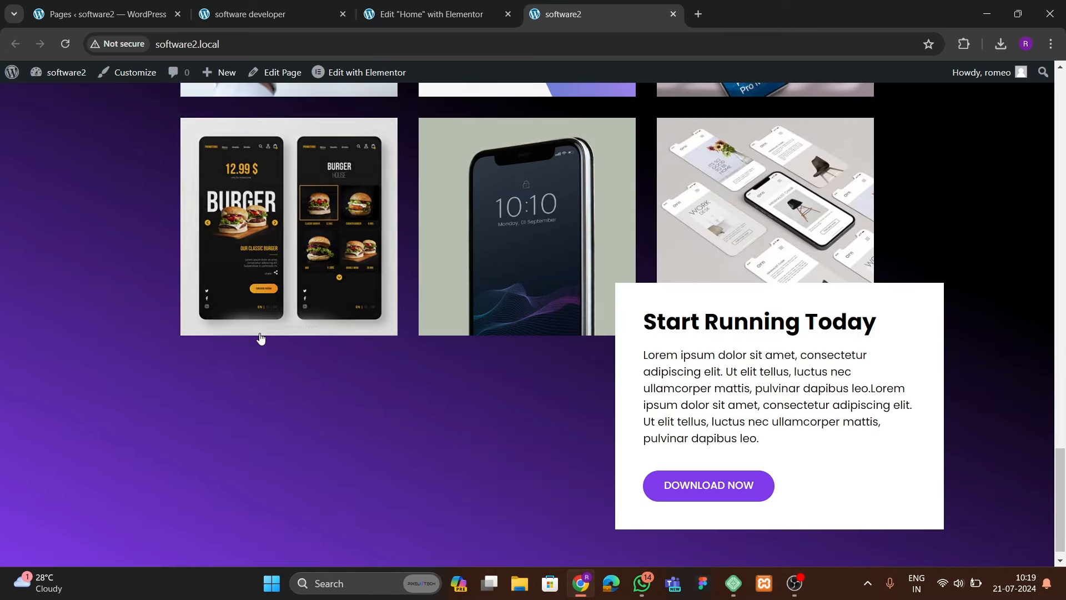
pyautogui.scroll(8, 260, 338)
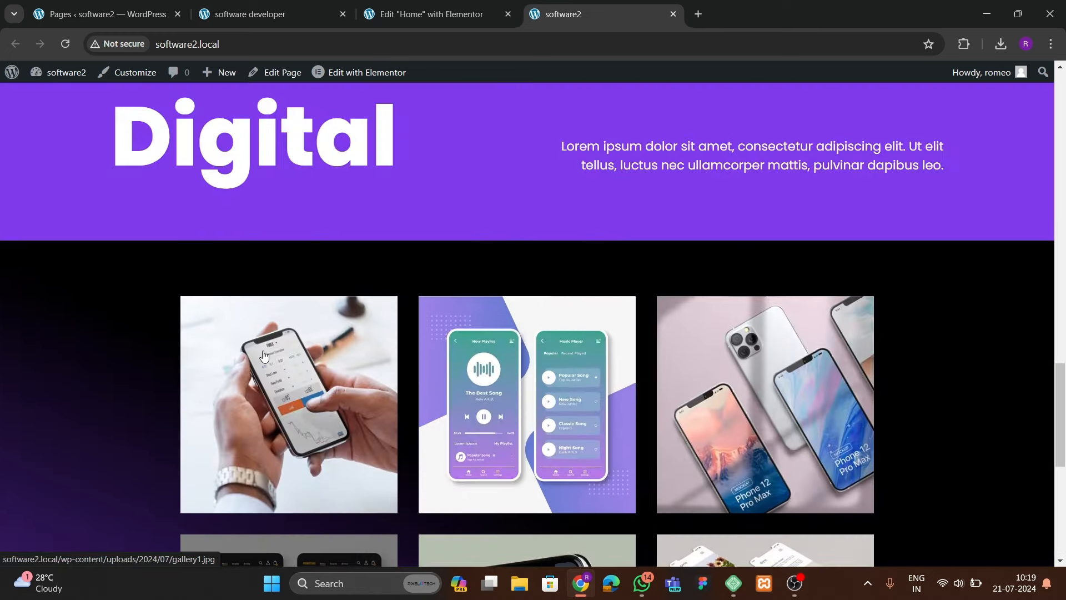
pyautogui.click(308, 408)
pyautogui.click(978, 329)
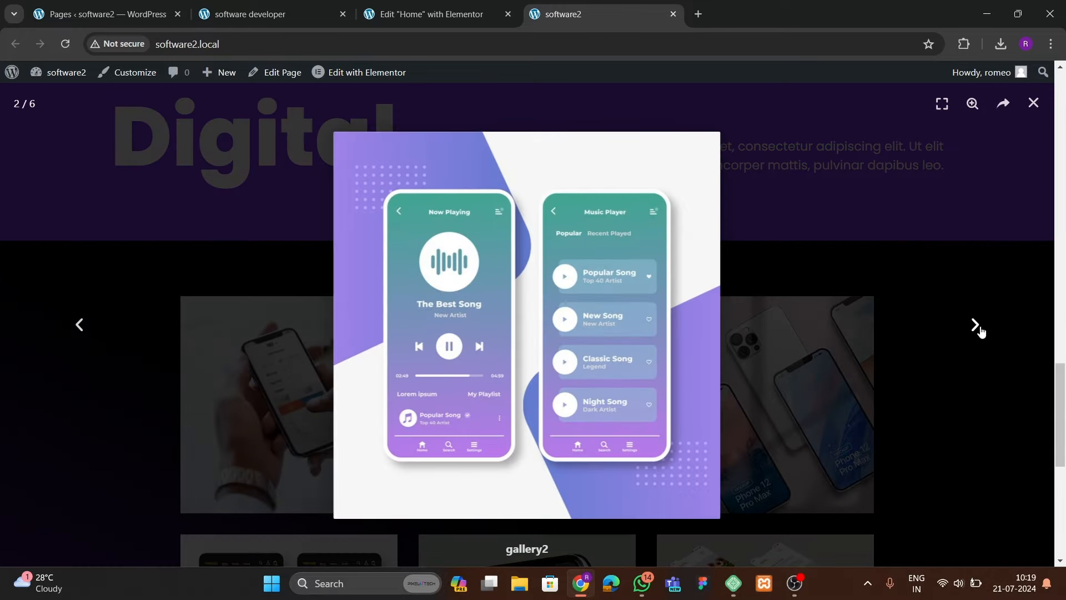
pyautogui.click(977, 327)
pyautogui.click(978, 327)
pyautogui.click(1033, 103)
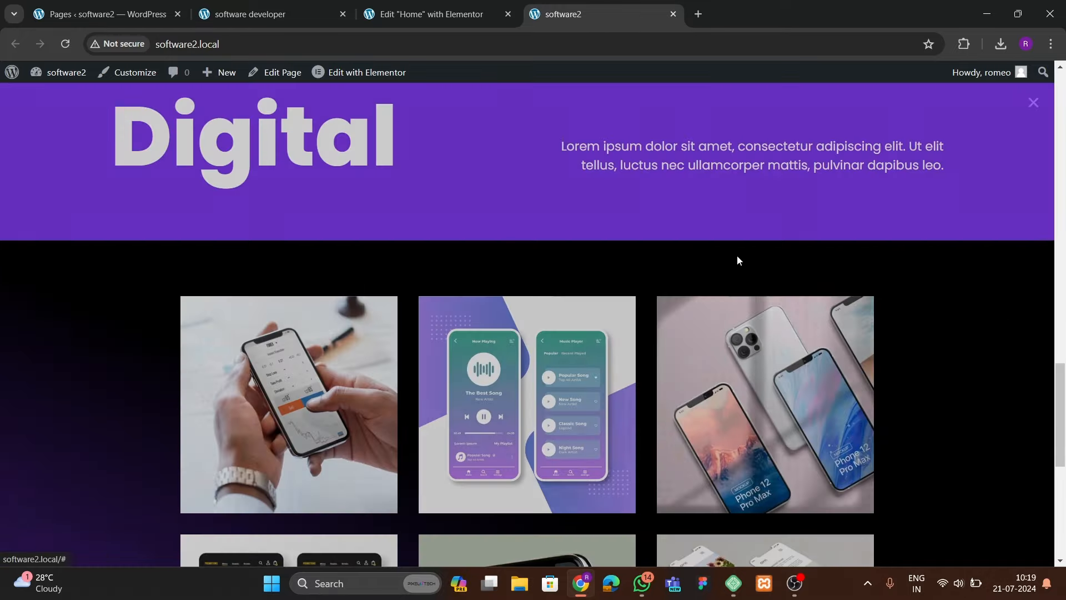
# - Review the live Home page from the hero section down to the white card overlapping the gallery
pyautogui.scroll(-5, 737, 255)
pyautogui.scroll(-3, 329, 298)
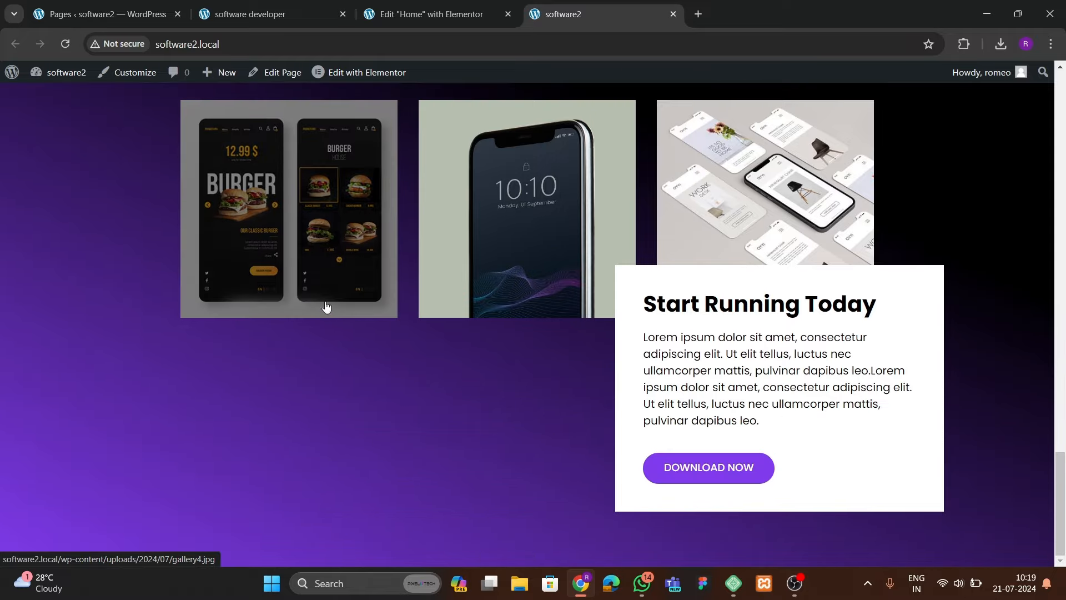
pyautogui.scroll(10, 322, 351)
pyautogui.scroll(10, 322, 351)
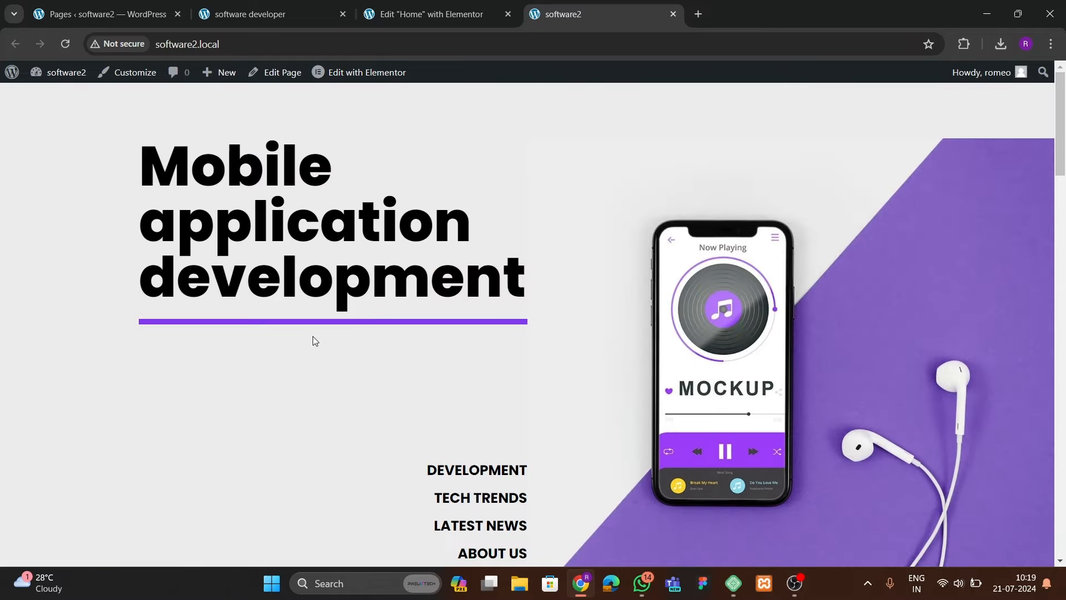
pyautogui.scroll(-14, 312, 335)
pyautogui.scroll(-8, 311, 321)
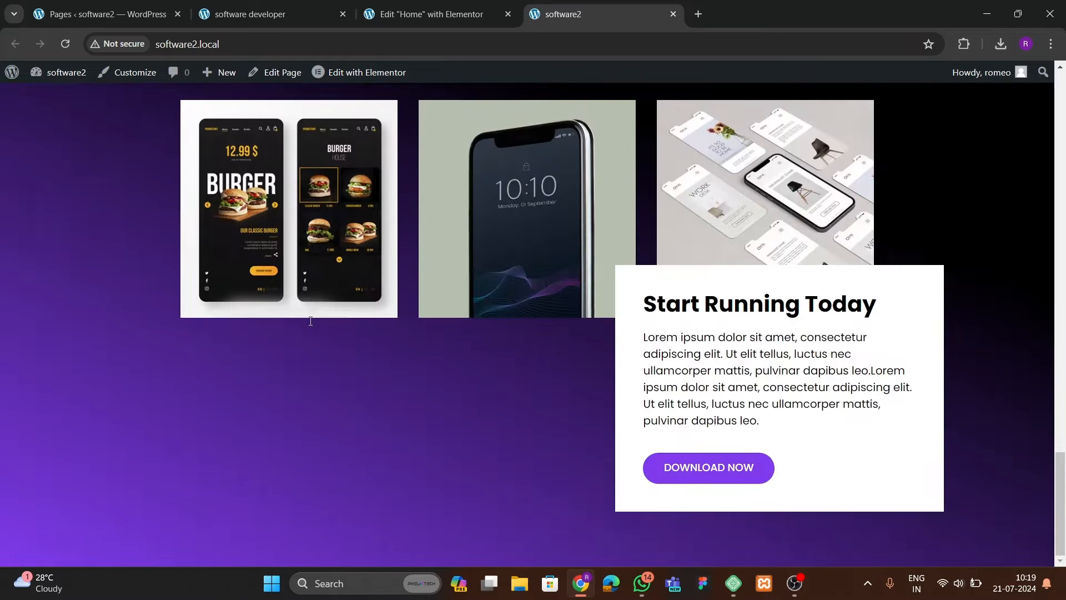
# - Examine the testimonials section on the reference software developer site and compare it with the end of the Home page
pyautogui.click(250, 14)
pyautogui.scroll(-6, 447, 364)
pyautogui.scroll(-4, 447, 366)
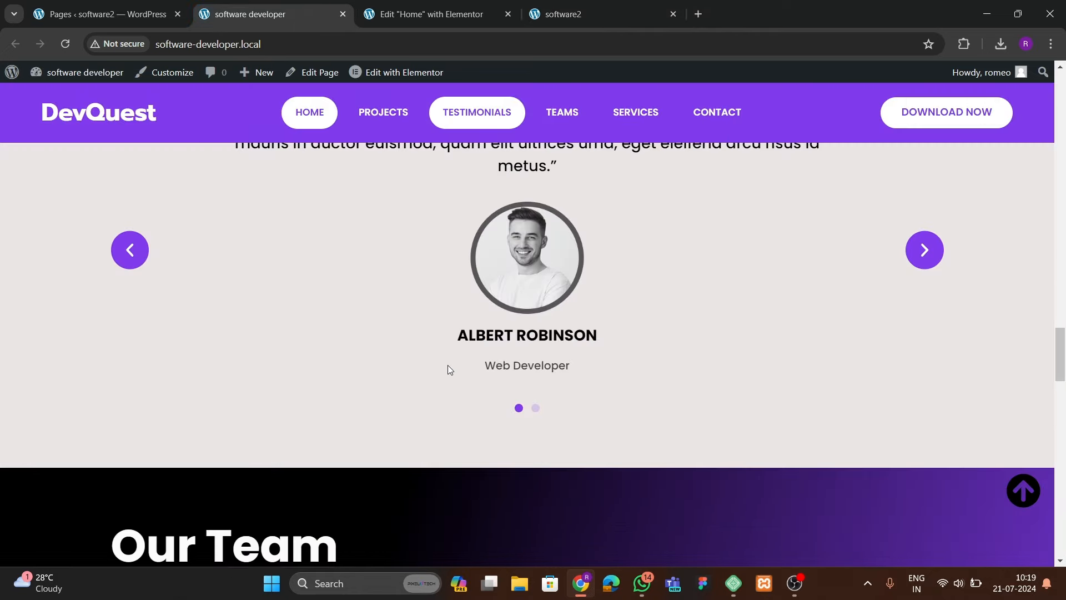
pyautogui.scroll(3, 354, 409)
pyautogui.click(427, 14)
pyautogui.scroll(-2, 611, 308)
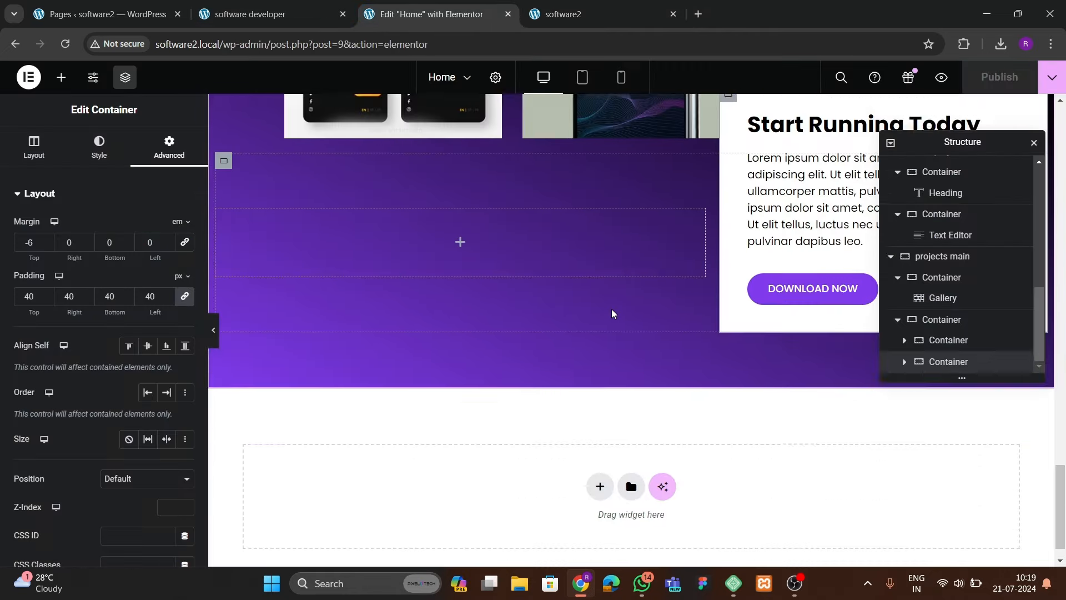
pyautogui.scroll(3, 611, 308)
pyautogui.scroll(-4, 611, 309)
pyautogui.click(256, 14)
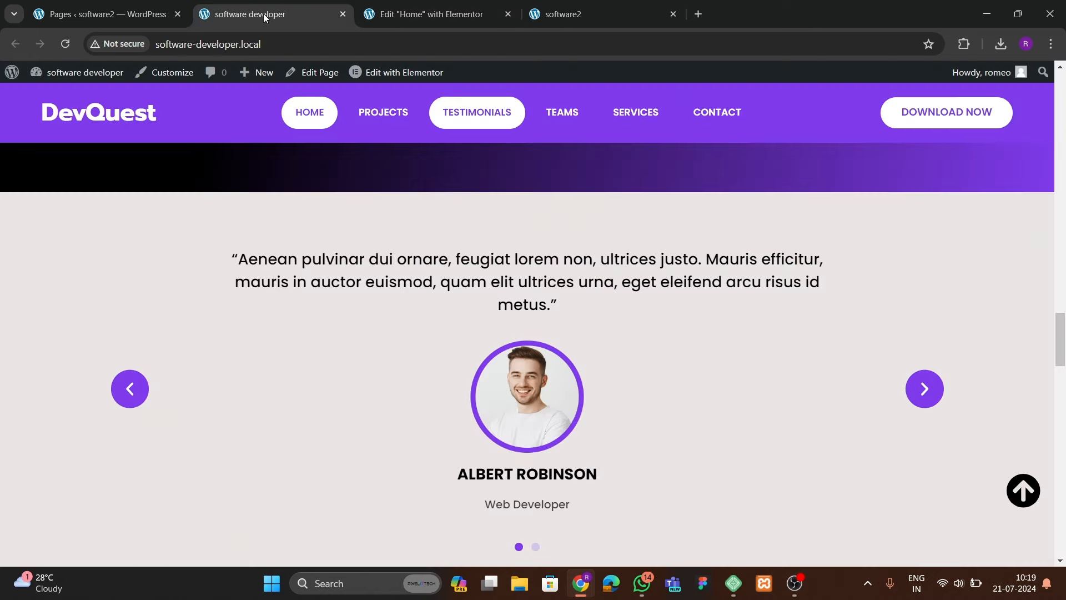
pyautogui.scroll(-3, 519, 321)
# - Add a single vertical container below the projects section, name it "clients" and set its boxed width to 1200 px
pyautogui.click(424, 15)
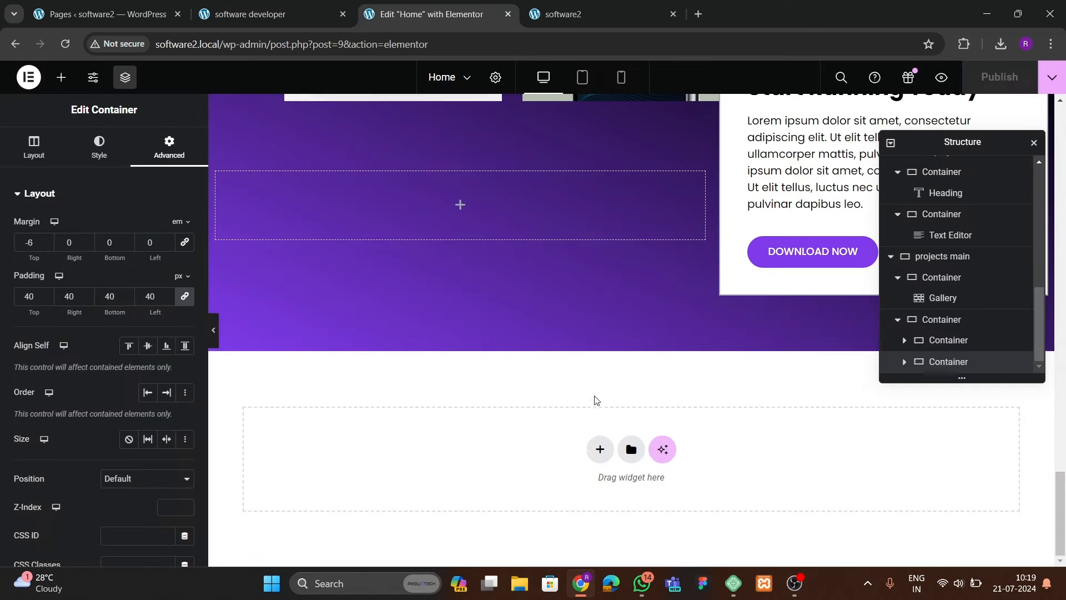
pyautogui.click(599, 443)
pyautogui.click(575, 479)
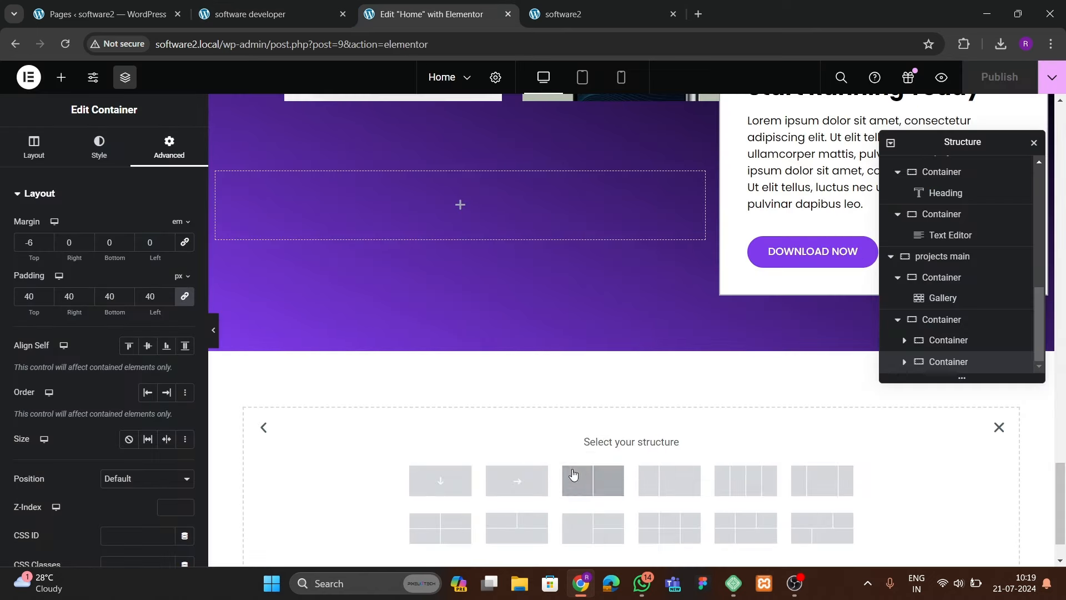
pyautogui.click(440, 481)
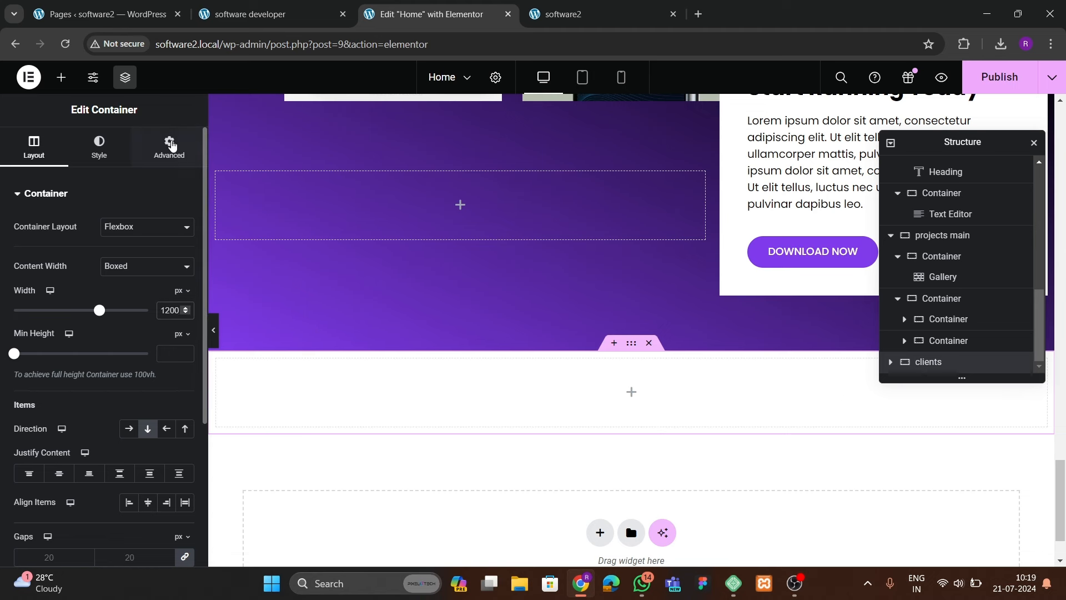
# - Set the clients container's padding to 80 px at the top and bottom and 0 on the right and left
pyautogui.click(170, 145)
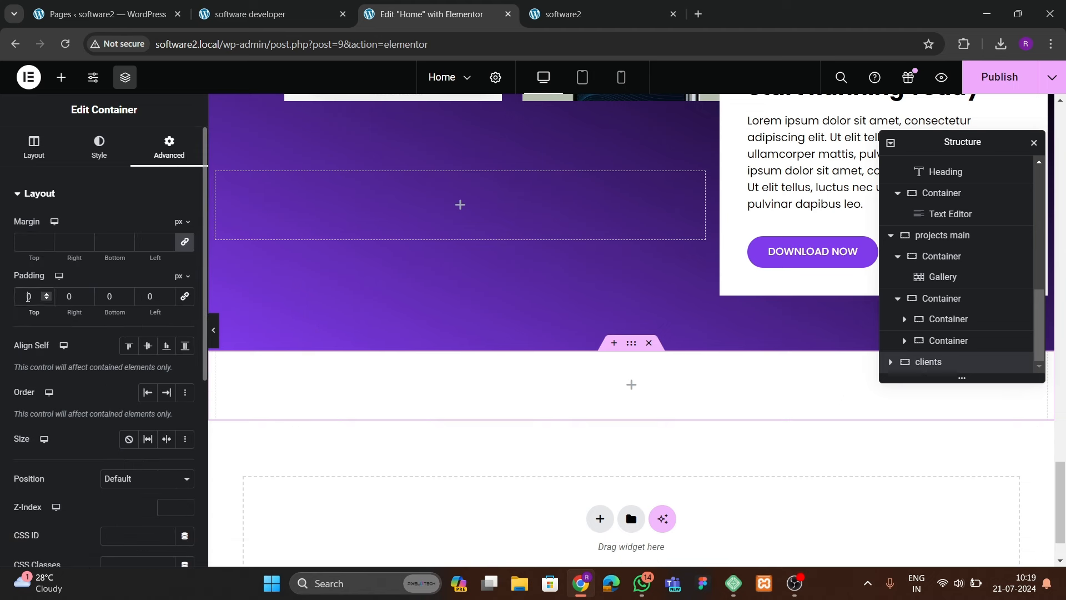
pyautogui.write('00')
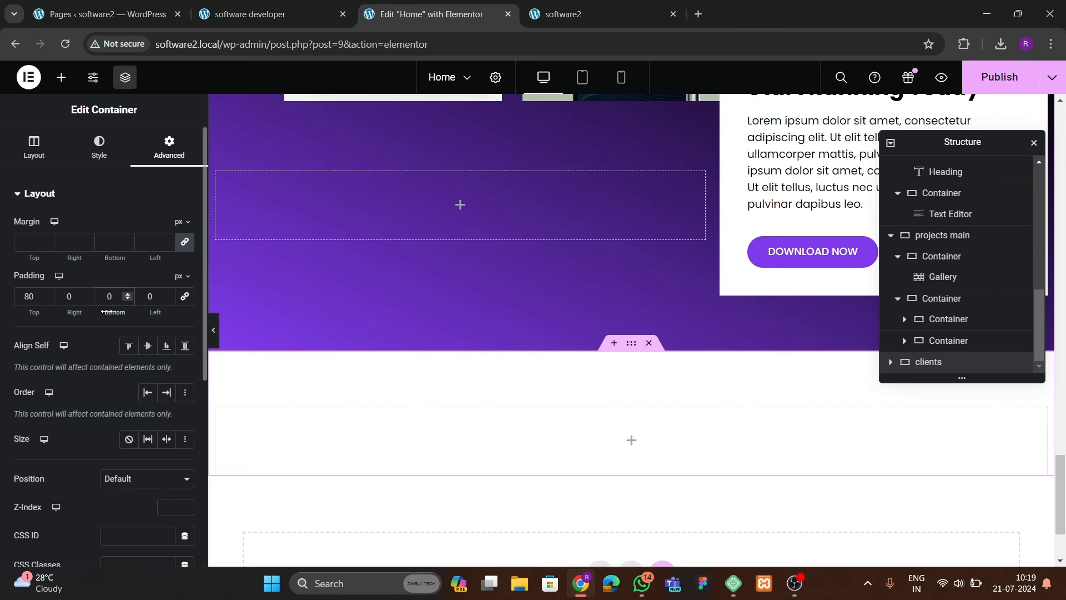
pyautogui.write('8')
pyautogui.scroll(-2, 599, 317)
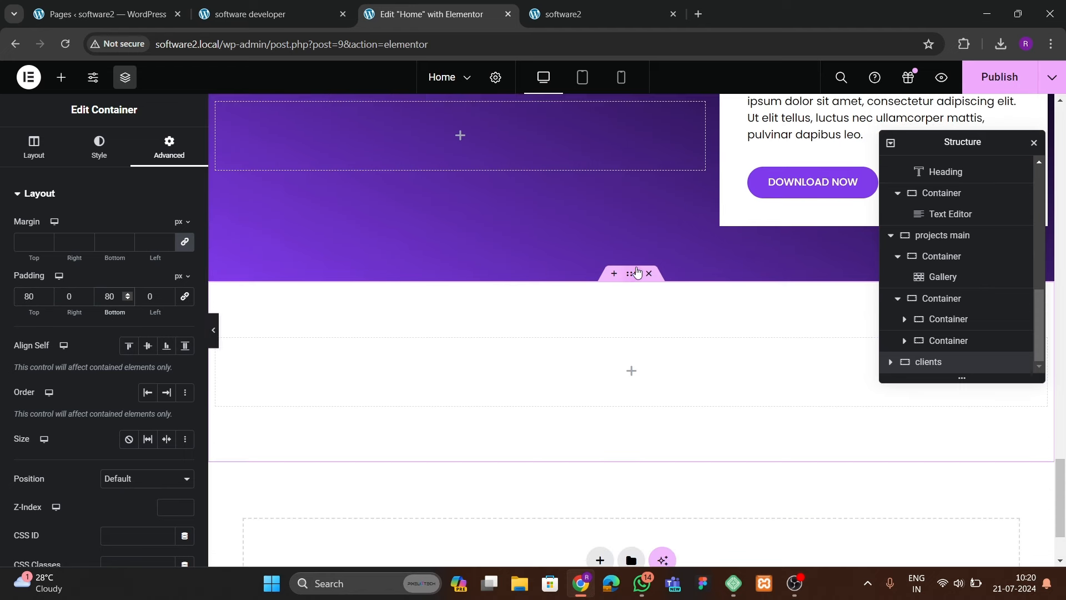
# - Give the clients container a solid background in the global color theme2 and compare it with the reference testimonials section
pyautogui.click(94, 159)
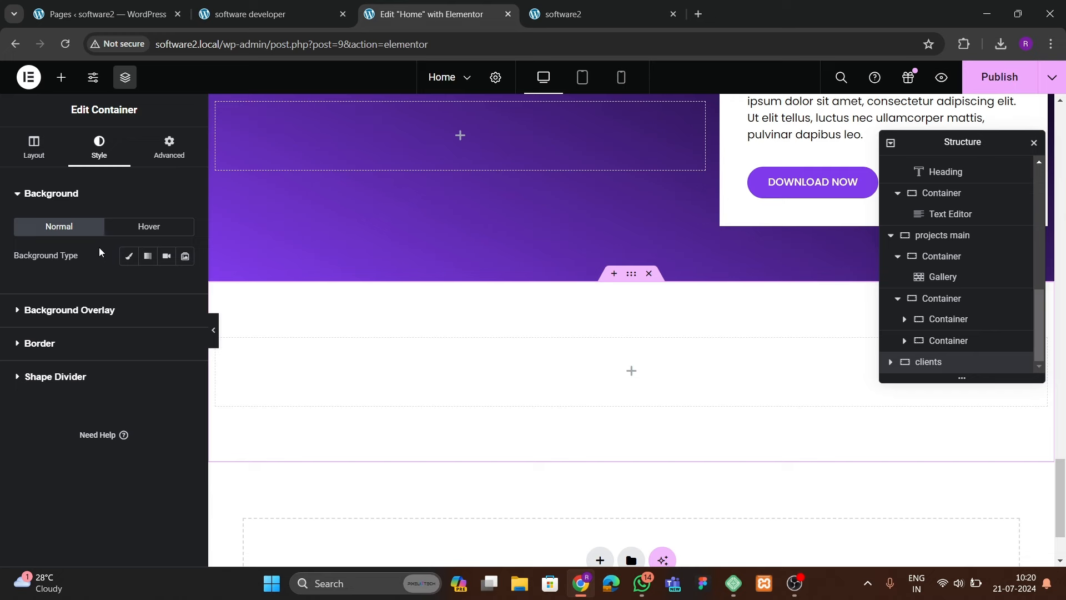
pyautogui.click(129, 256)
pyautogui.click(166, 285)
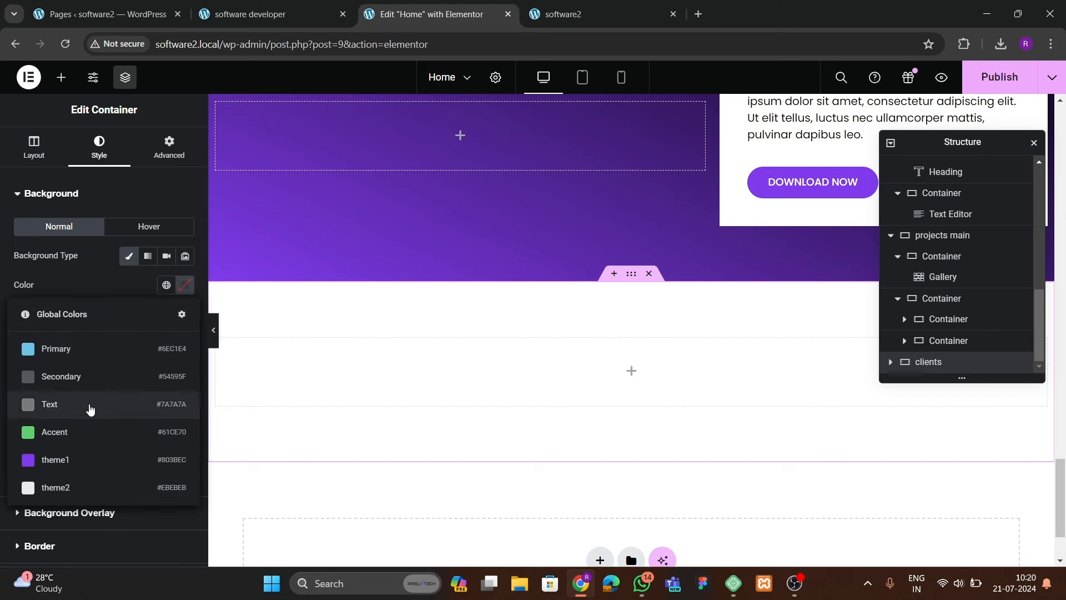
pyautogui.click(76, 490)
pyautogui.scroll(-3, 554, 380)
pyautogui.click(250, 13)
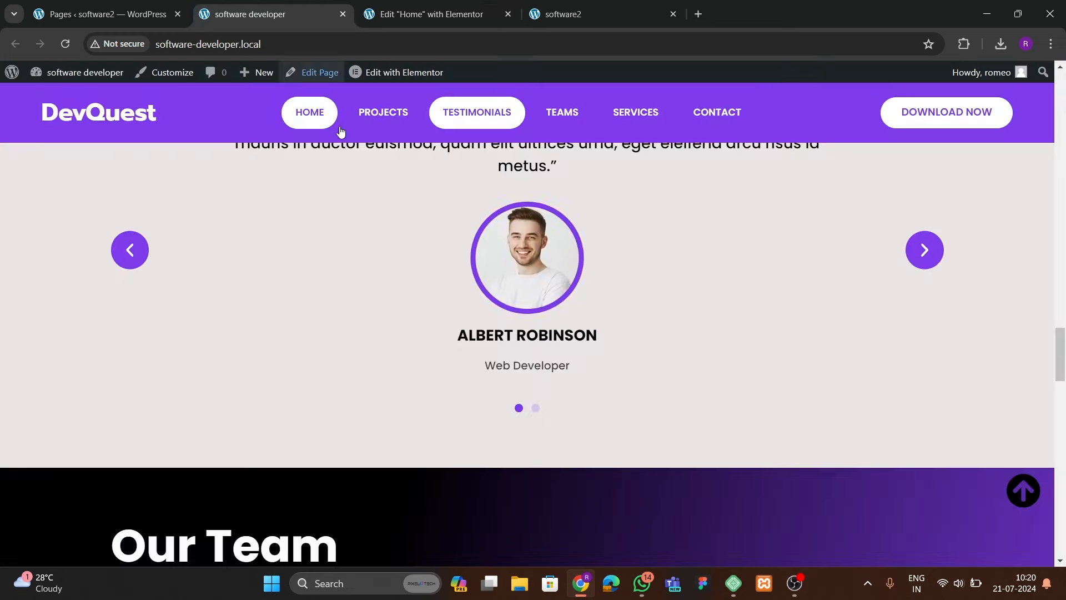
pyautogui.click(469, 16)
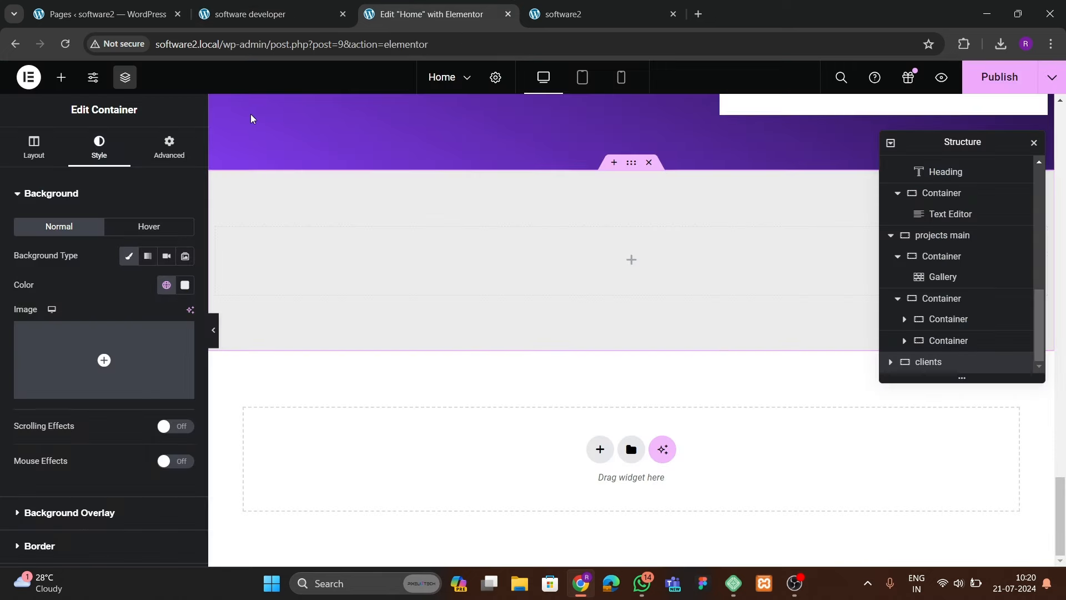
# - Find the Carousel widget with the search "carousel" and place it inside the clients container
pyautogui.click(61, 78)
pyautogui.write('carousel')
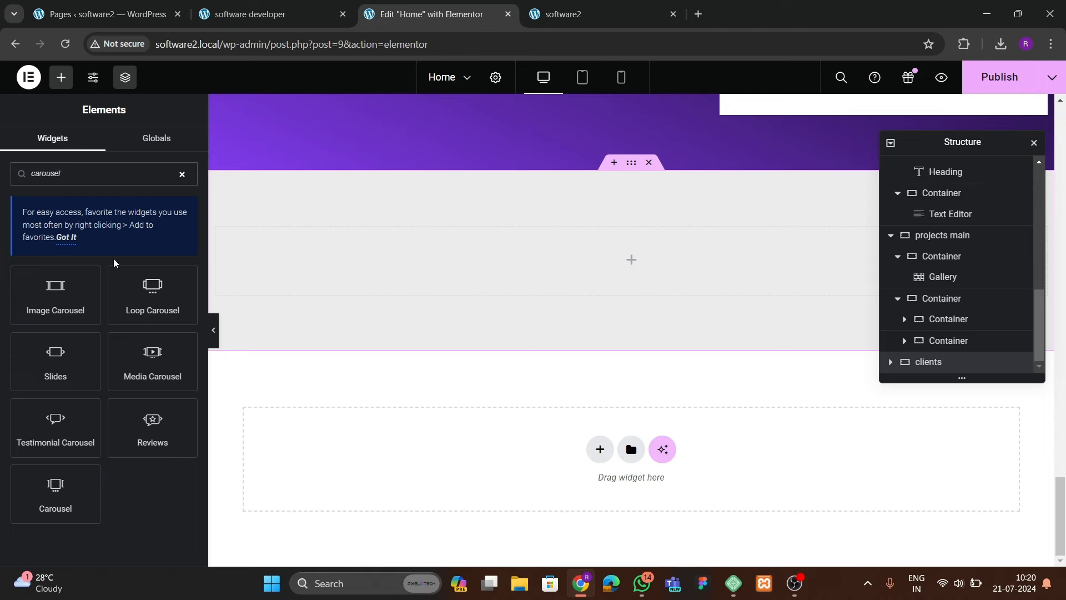
pyautogui.moveTo(61, 489); pyautogui.dragTo(521, 300)
pyautogui.moveTo(529, 293); pyautogui.dragTo(532, 296)
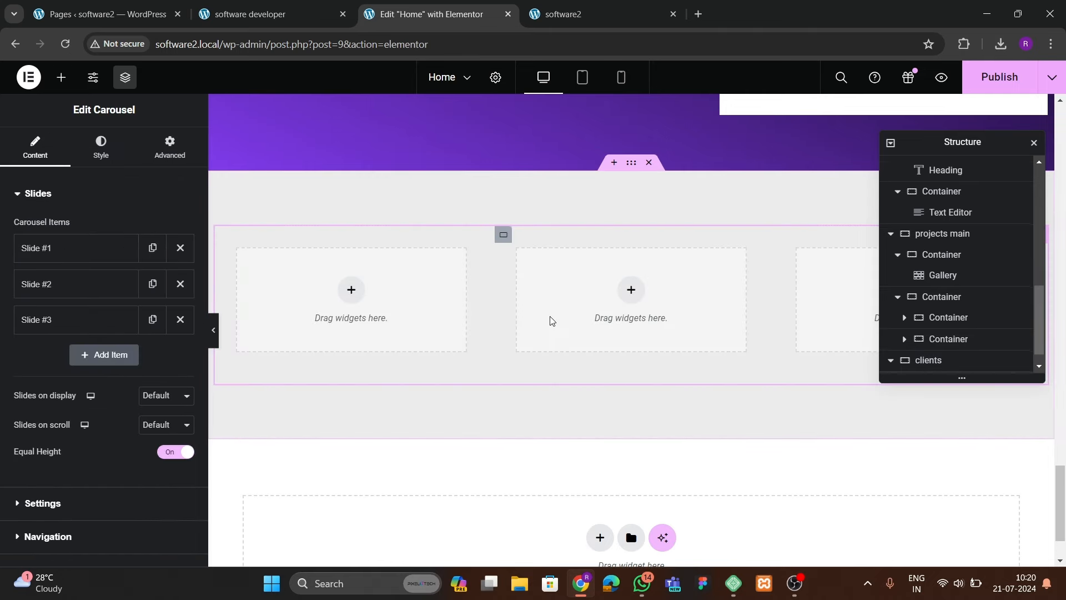
# - Check the reference testimonial slider, remove the carousel's third slide, and set both slides on display and slides on scroll to 1
pyautogui.click(261, 15)
pyautogui.scroll(-1, 607, 425)
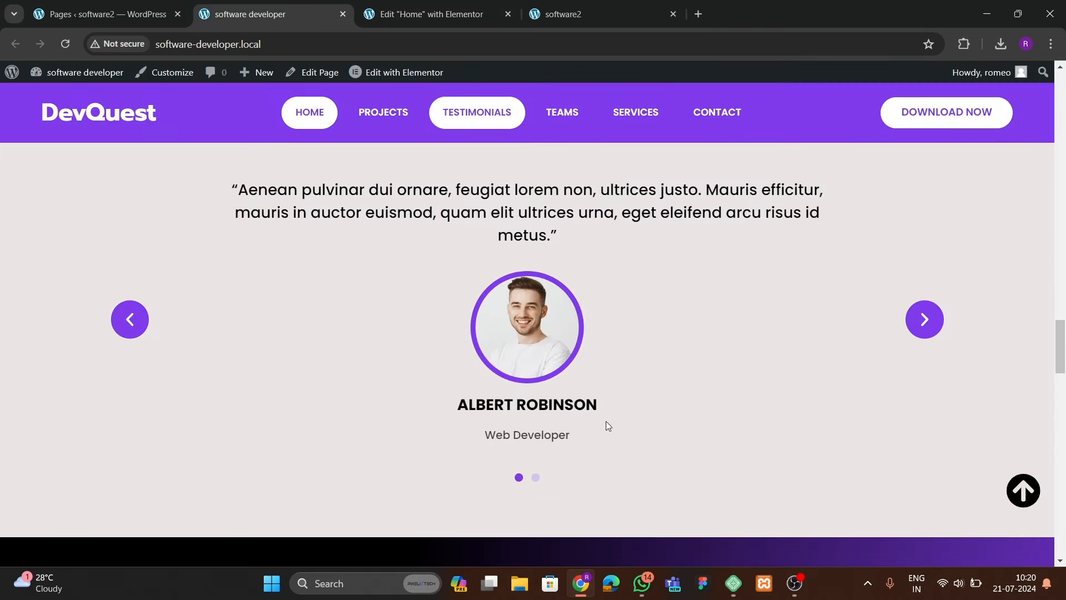
pyautogui.click(438, 15)
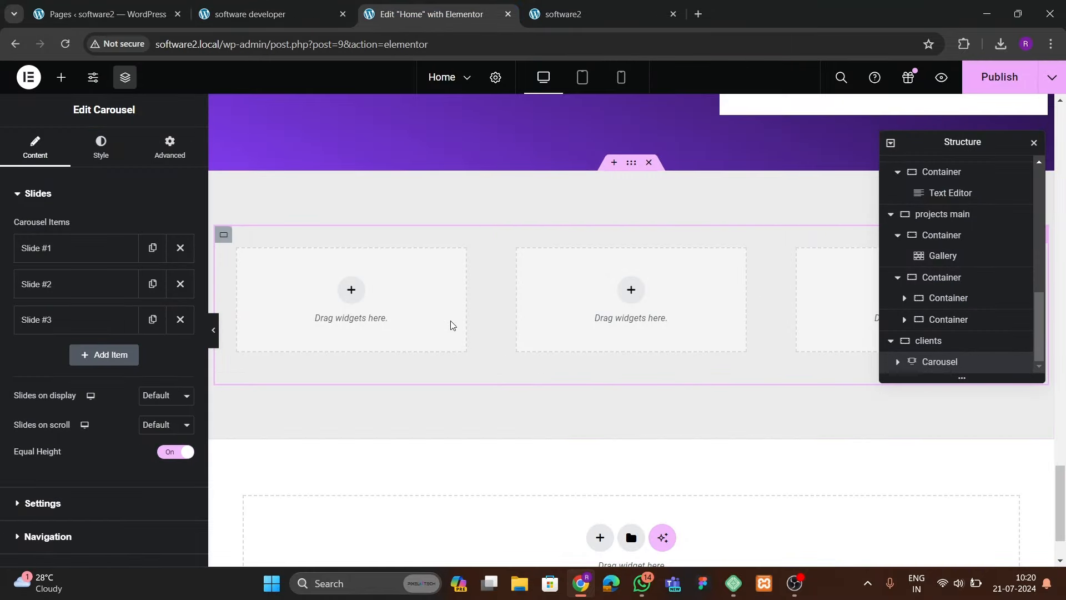
pyautogui.click(180, 319)
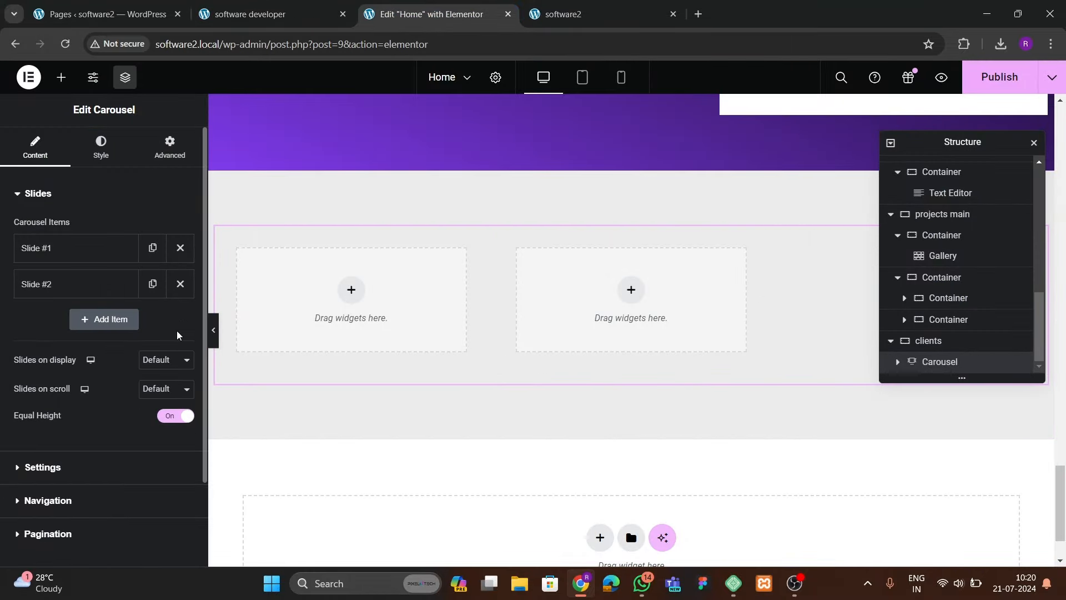
pyautogui.click(169, 360)
pyautogui.click(157, 380)
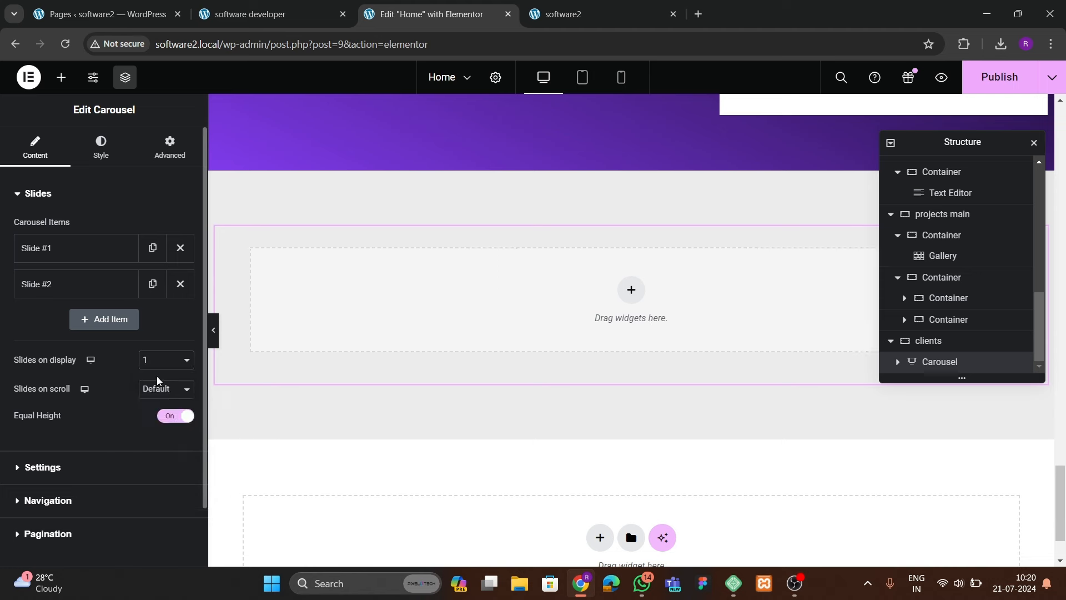
pyautogui.click(163, 406)
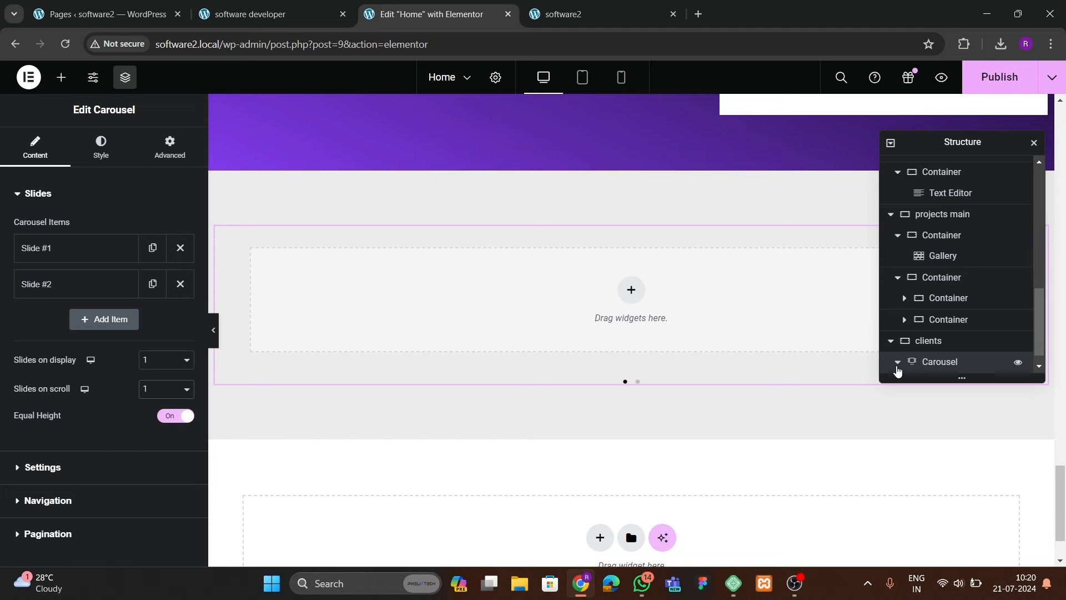
# - Expand the carousel in the page structure and remove Slide #2 from its items
pyautogui.click(897, 364)
pyautogui.click(937, 343)
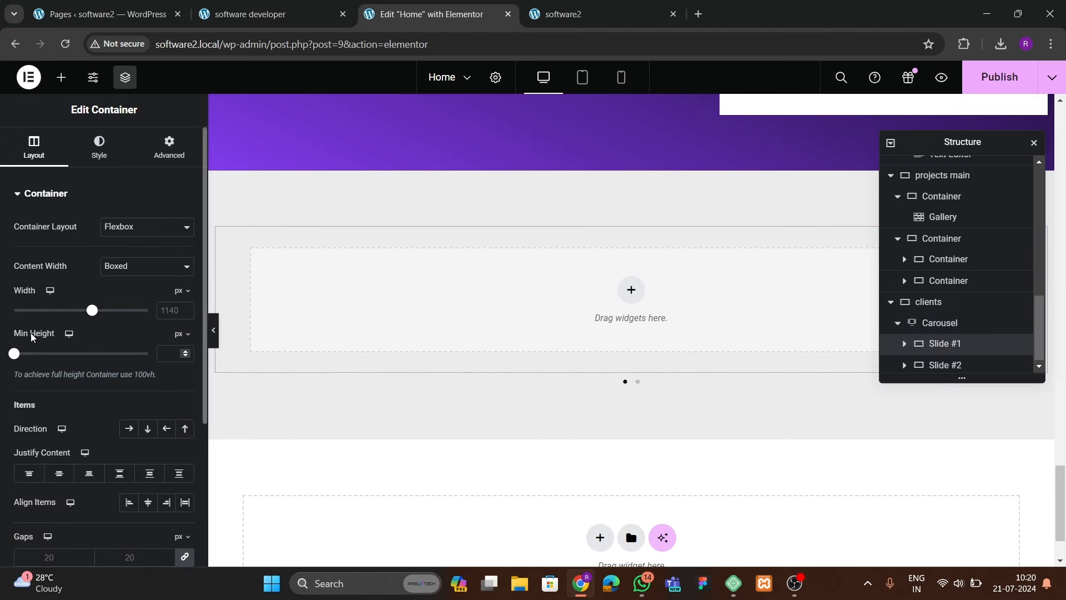
pyautogui.click(921, 322)
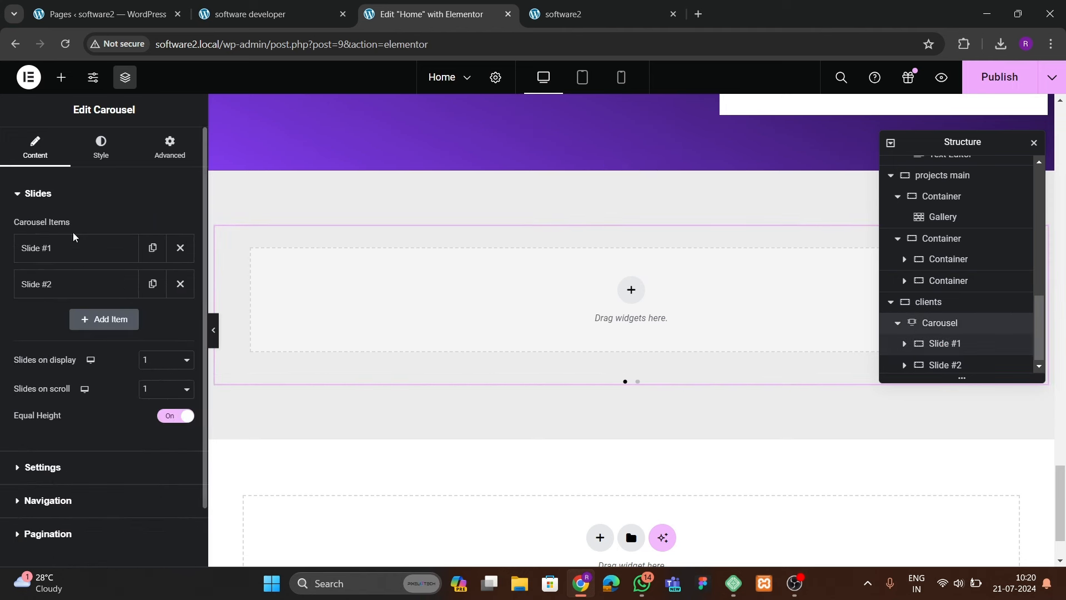
pyautogui.click(179, 283)
# - Set the Slide #1 container's content width to Full Width and its padding to 0 px on all sides
pyautogui.click(949, 362)
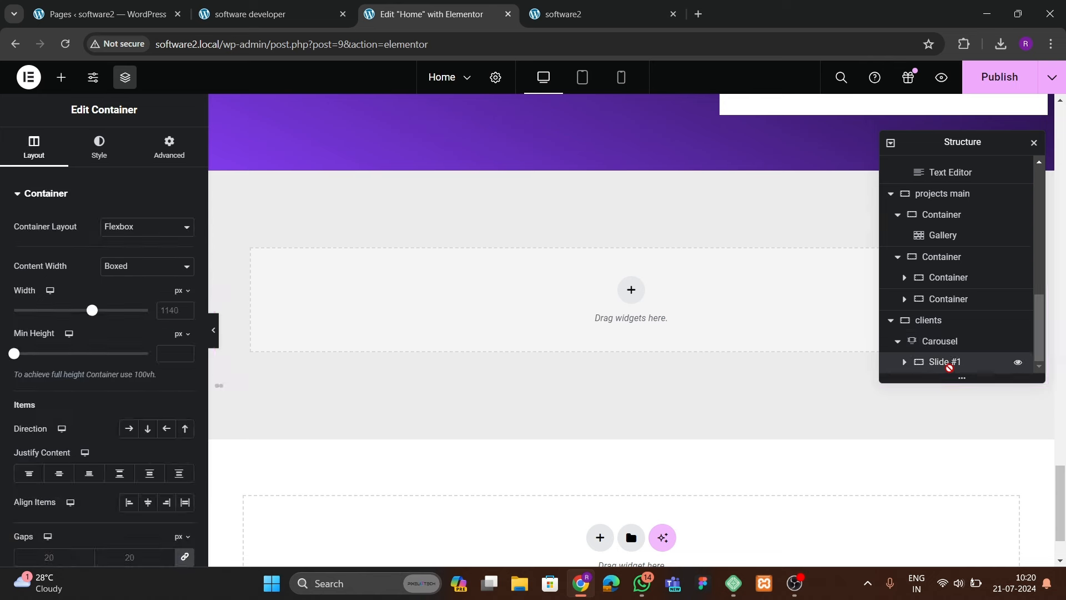
pyautogui.click(139, 267)
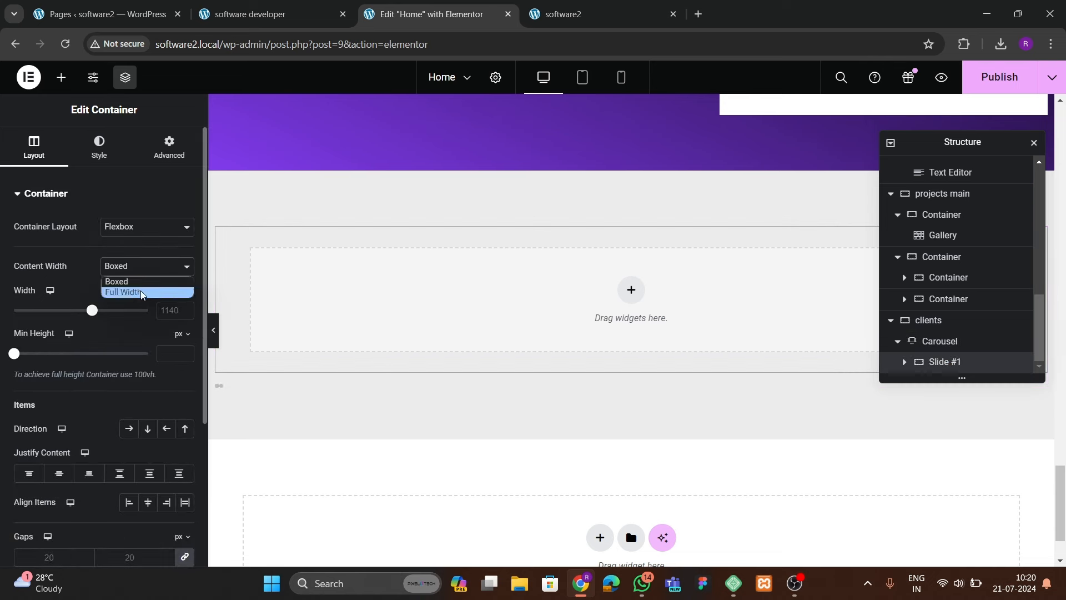
pyautogui.click(119, 290)
pyautogui.click(170, 147)
pyautogui.click(187, 299)
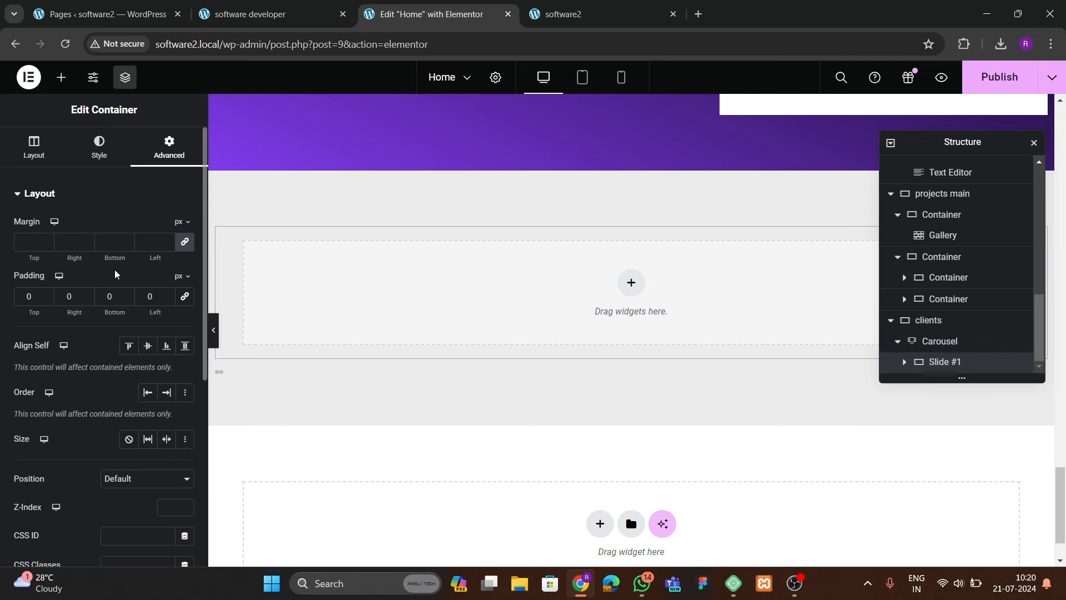
pyautogui.click(34, 147)
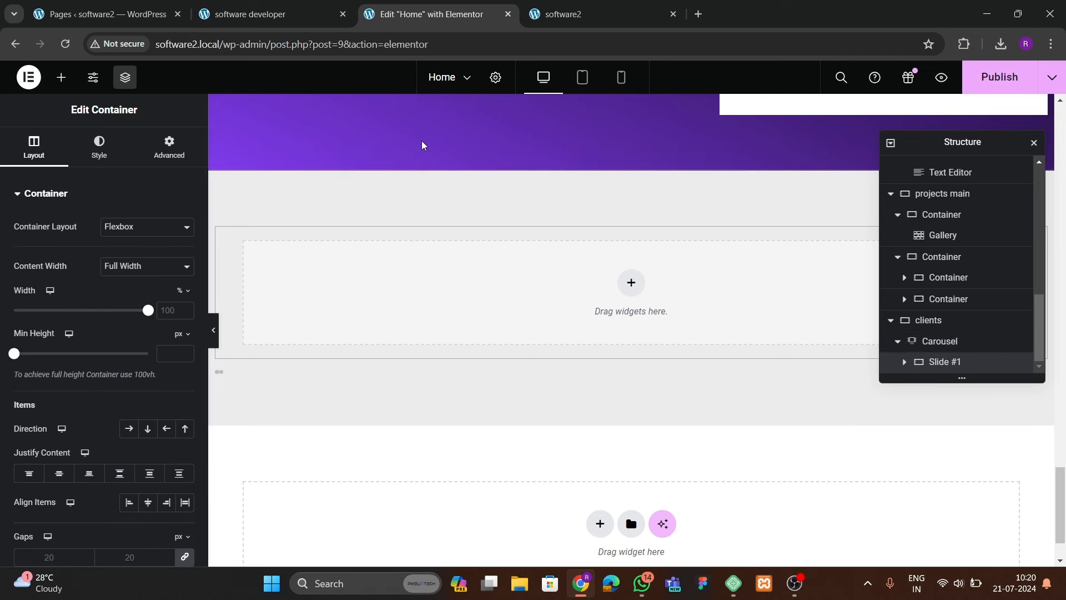
# - Check the reference testimonial slider and add a Text Editor widget inside the Slide #1 container
pyautogui.click(277, 15)
pyautogui.click(455, 14)
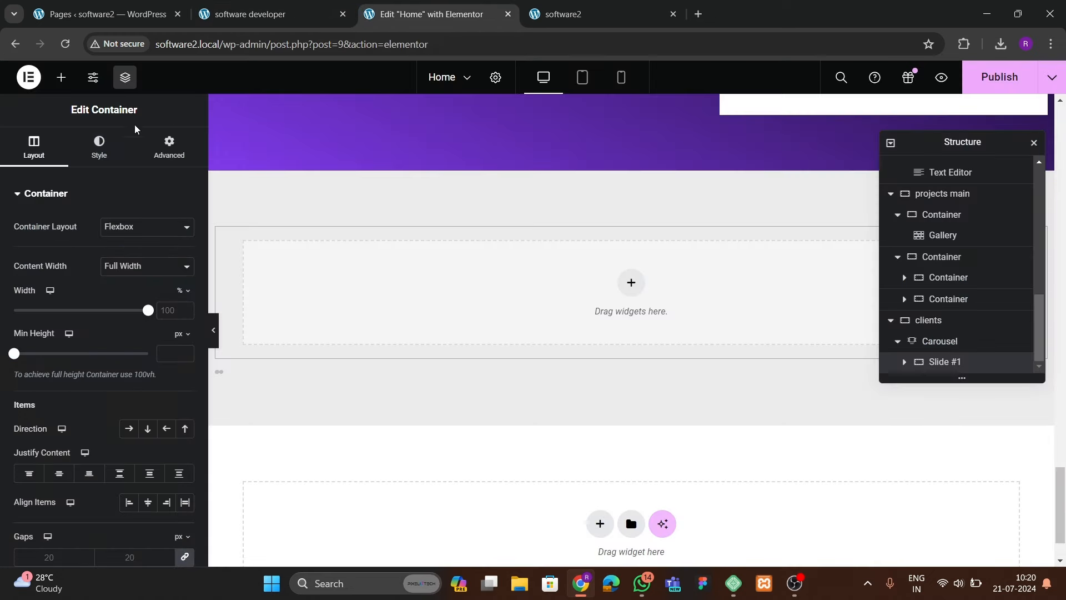
pyautogui.click(61, 77)
pyautogui.scroll(-3, 97, 333)
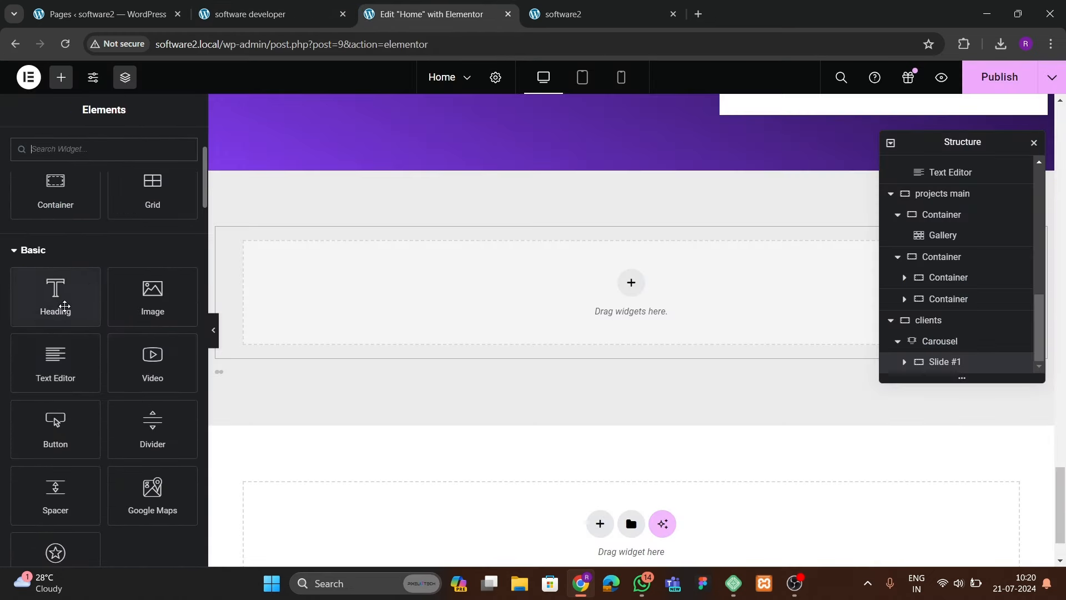
pyautogui.moveTo(56, 358); pyautogui.dragTo(544, 272)
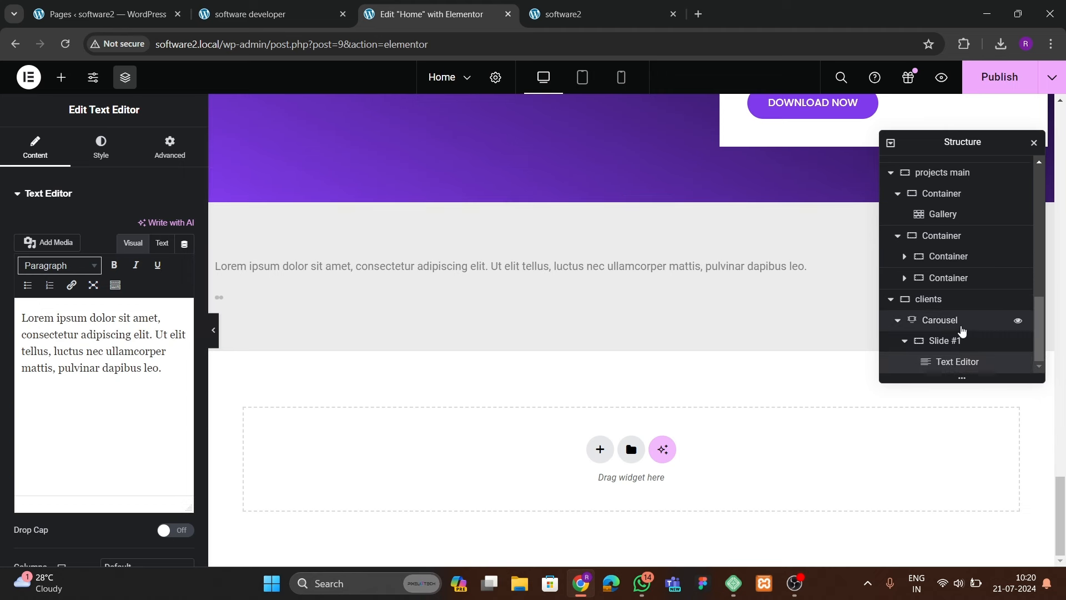
# - Set the Slide #1 container's direction to column and center both its justify content and align items
pyautogui.click(963, 340)
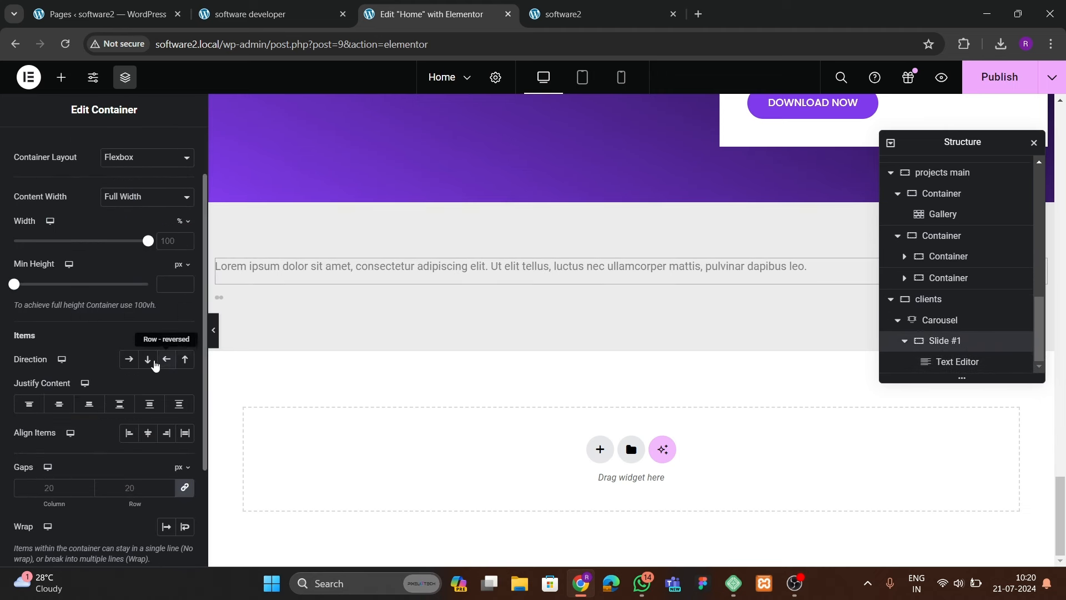
pyautogui.click(148, 359)
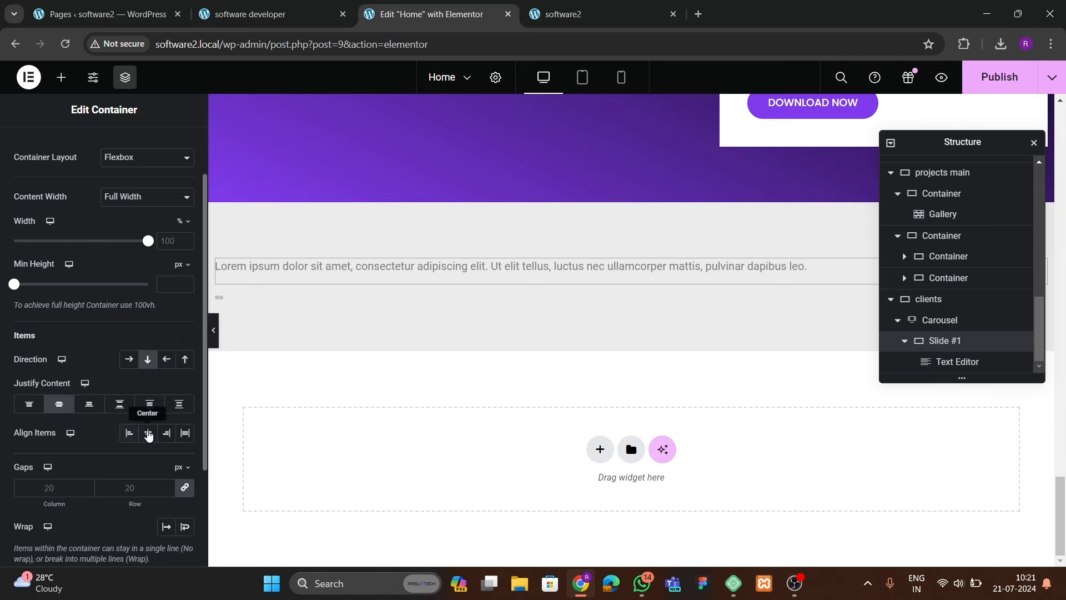
pyautogui.click(148, 434)
# - Compare the testimonial text with the reference slider and set its text color to #000000
pyautogui.click(250, 275)
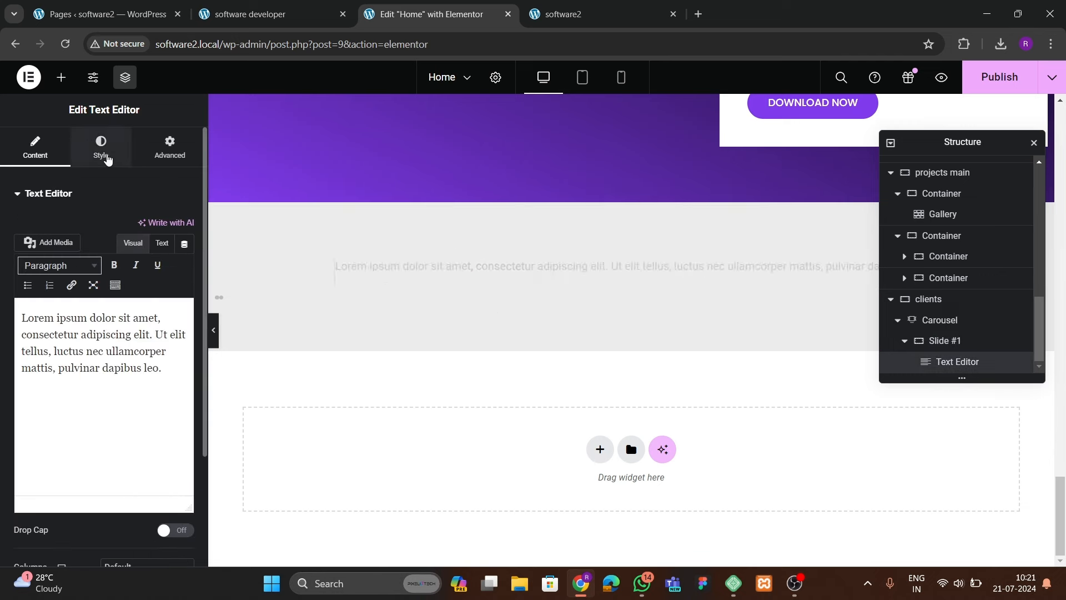
pyautogui.click(107, 159)
pyautogui.click(261, 14)
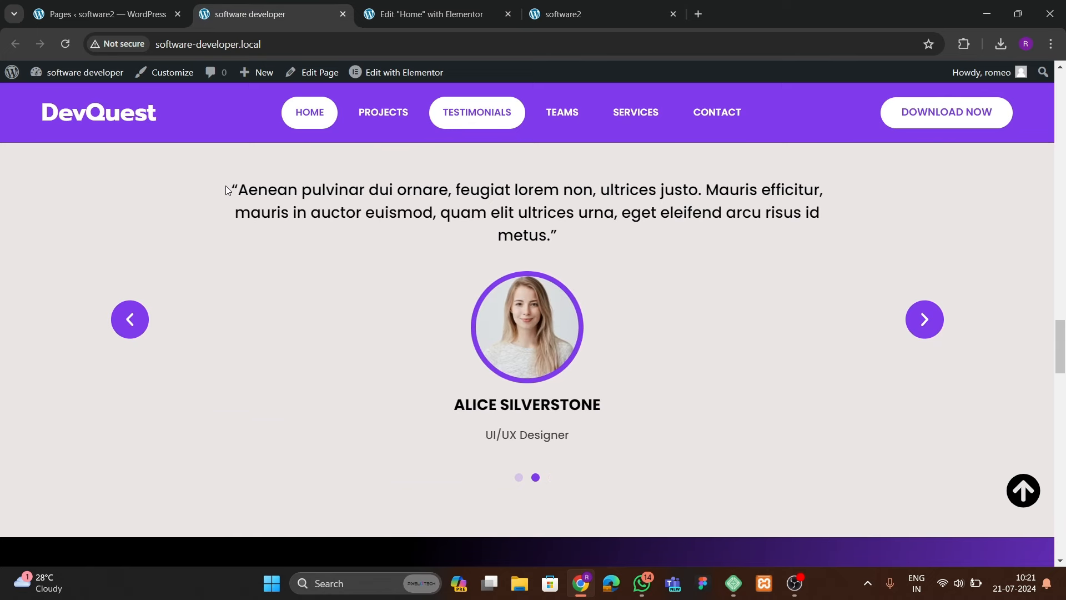
pyautogui.click(431, 14)
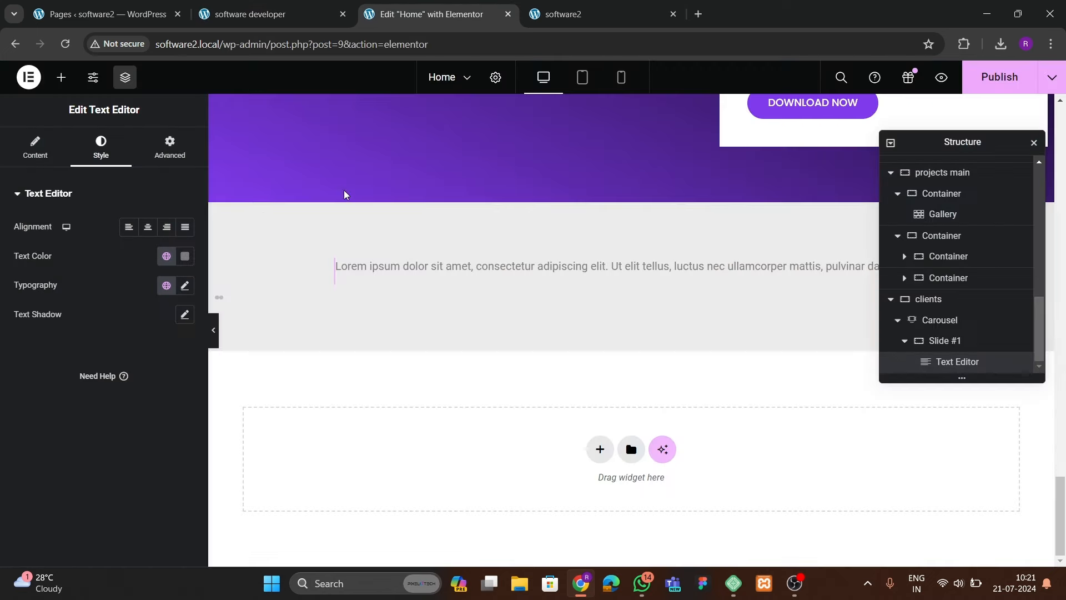
pyautogui.click(185, 256)
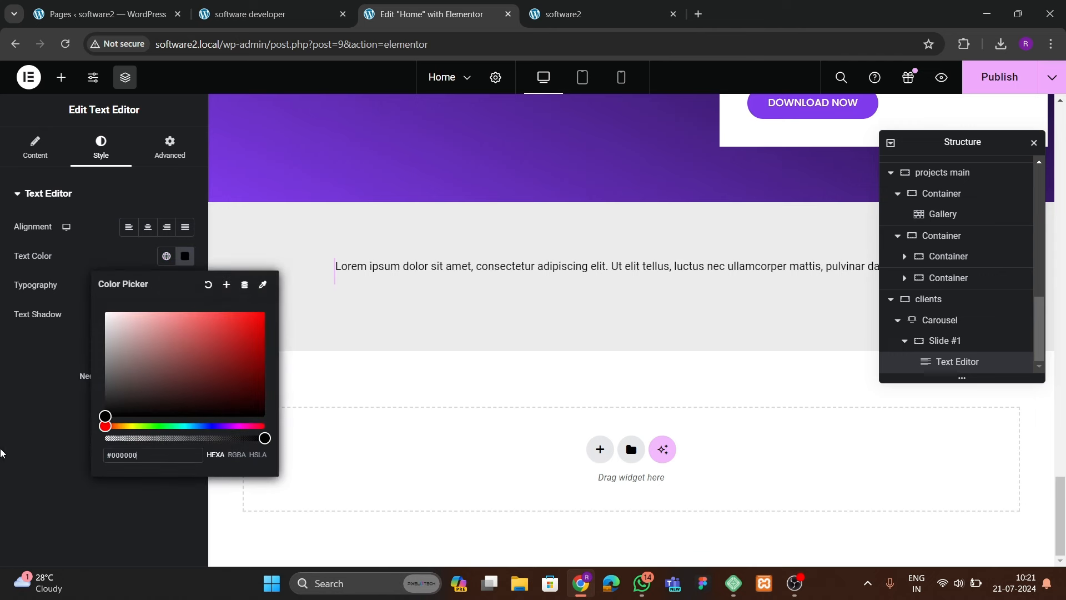
pyautogui.click(1, 453)
# - Set the testimonial text's typography to Poppins, weight 600 (Semi Bold), size 27 px
pyautogui.click(185, 284)
pyautogui.click(148, 350)
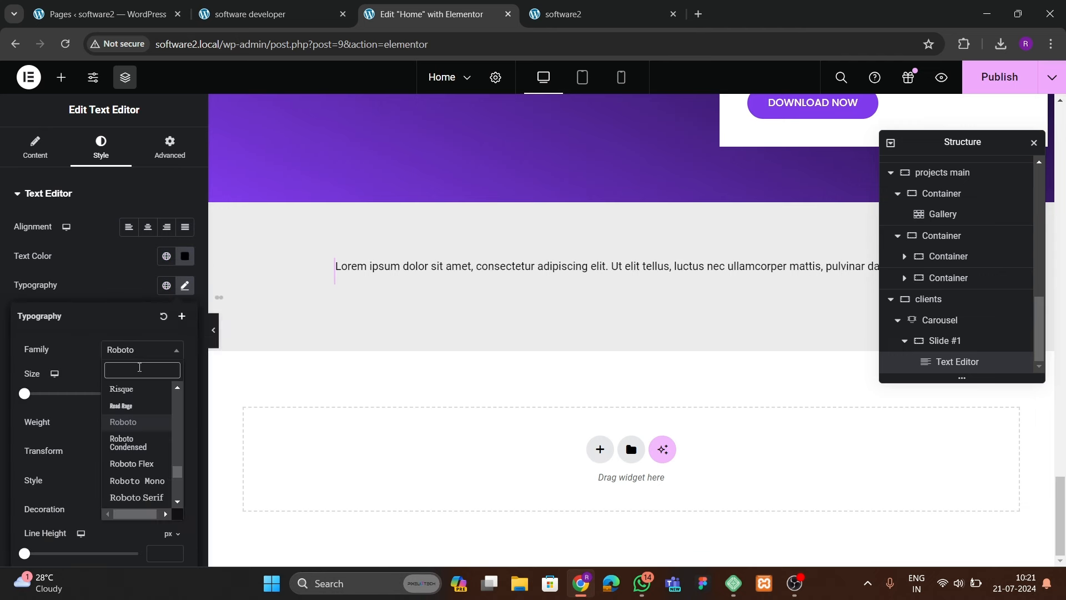
pyautogui.write('poppins')
pyautogui.press('Return')
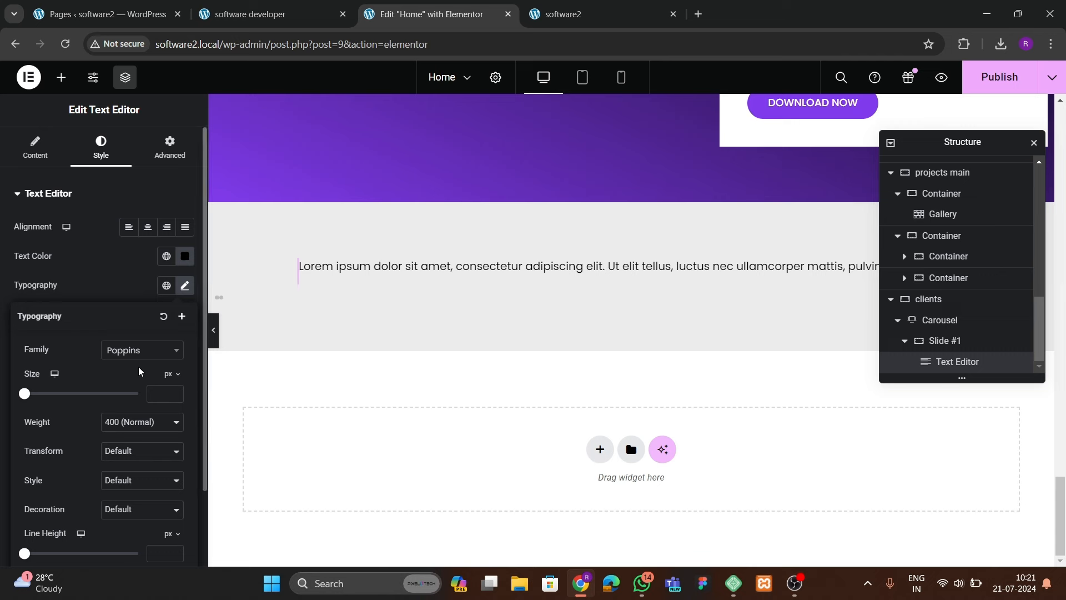
pyautogui.click(143, 422)
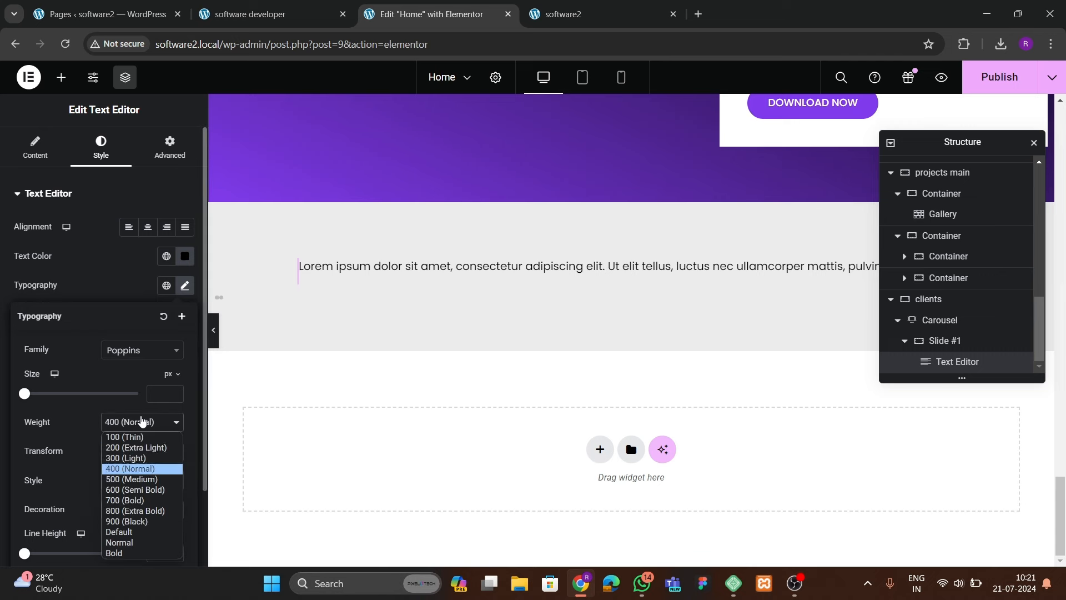
pyautogui.click(123, 489)
pyautogui.click(174, 393)
pyautogui.write('27')
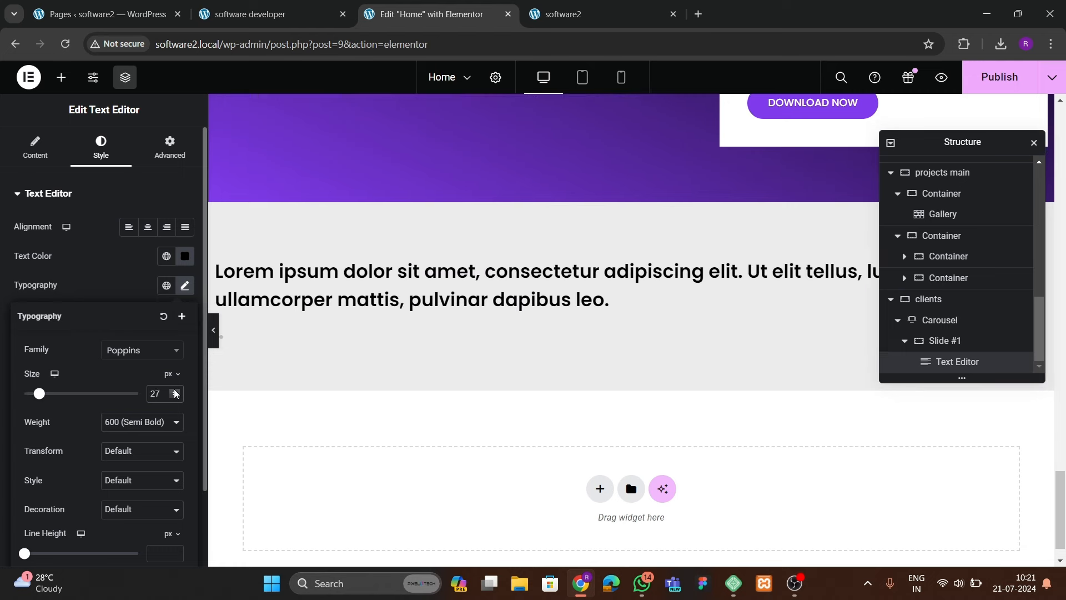
# - Reduce the testimonial text's size to 24 px and change its weight to 500 (Medium)
pyautogui.click(174, 390)
pyautogui.click(174, 389)
pyautogui.click(175, 396)
pyautogui.click(175, 397)
pyautogui.click(174, 397)
pyautogui.click(175, 397)
pyautogui.click(142, 422)
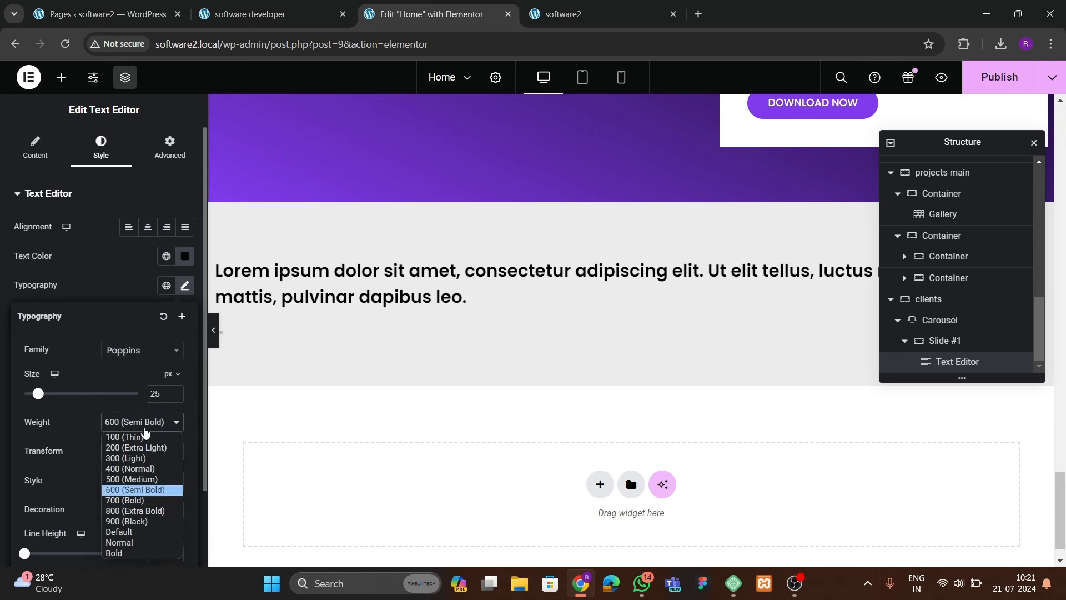
pyautogui.click(131, 469)
pyautogui.click(132, 429)
pyautogui.click(132, 479)
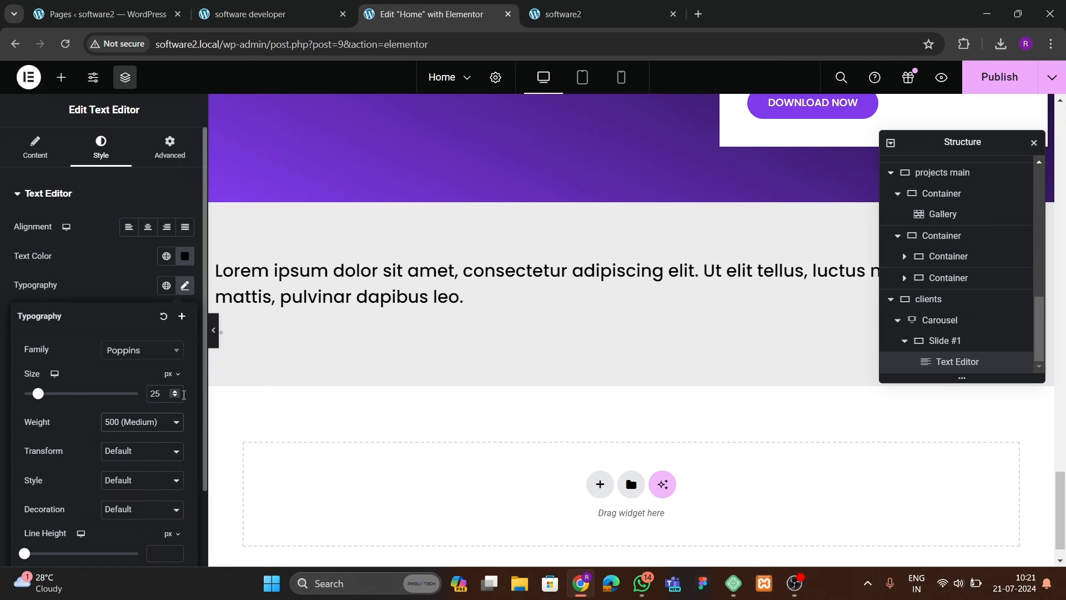
pyautogui.click(175, 397)
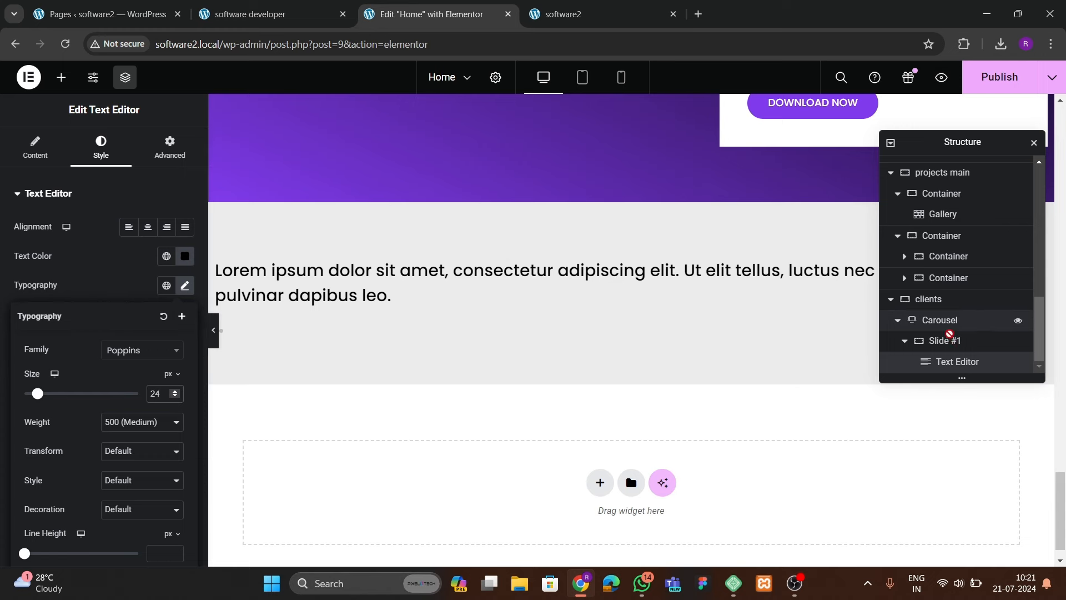
# - Center-align the testimonial text and compare its line width with the reference slider in a full-width preview
pyautogui.click(945, 340)
pyautogui.click(219, 271)
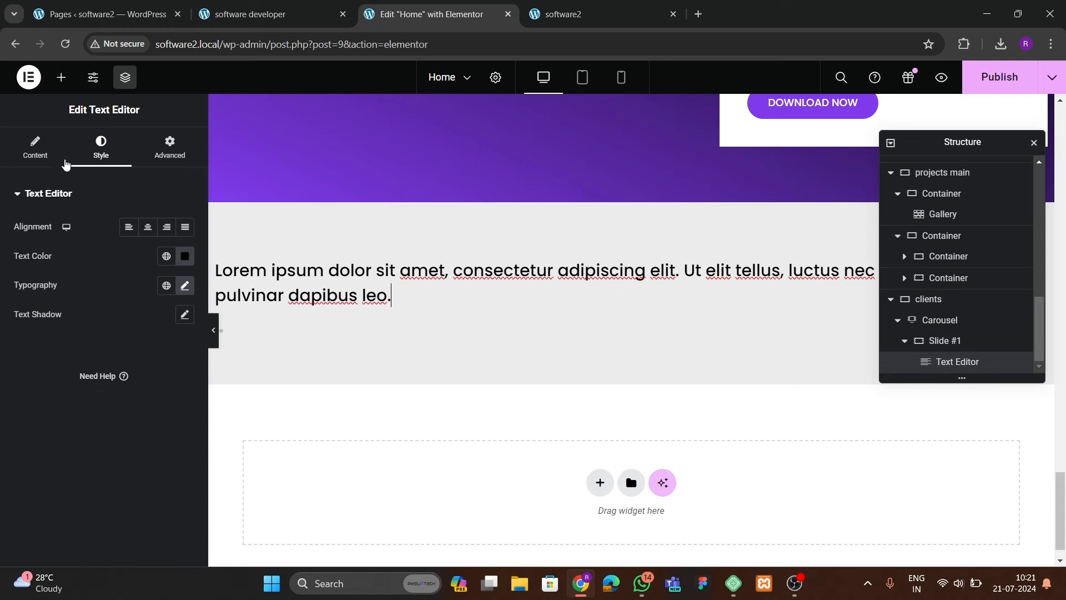
pyautogui.click(153, 229)
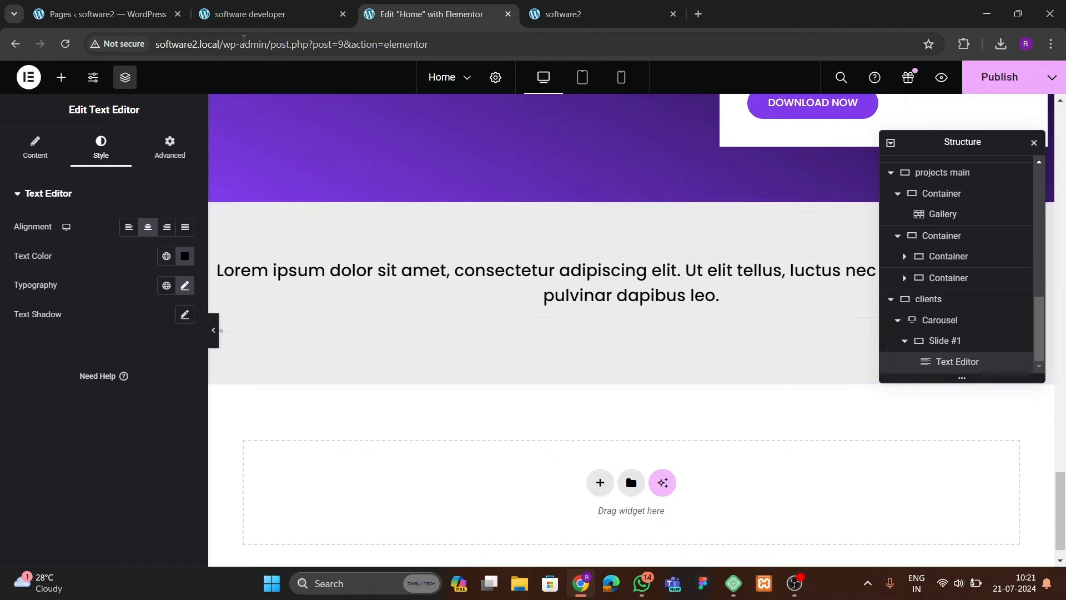
pyautogui.click(251, 17)
pyautogui.scroll(1, 395, 351)
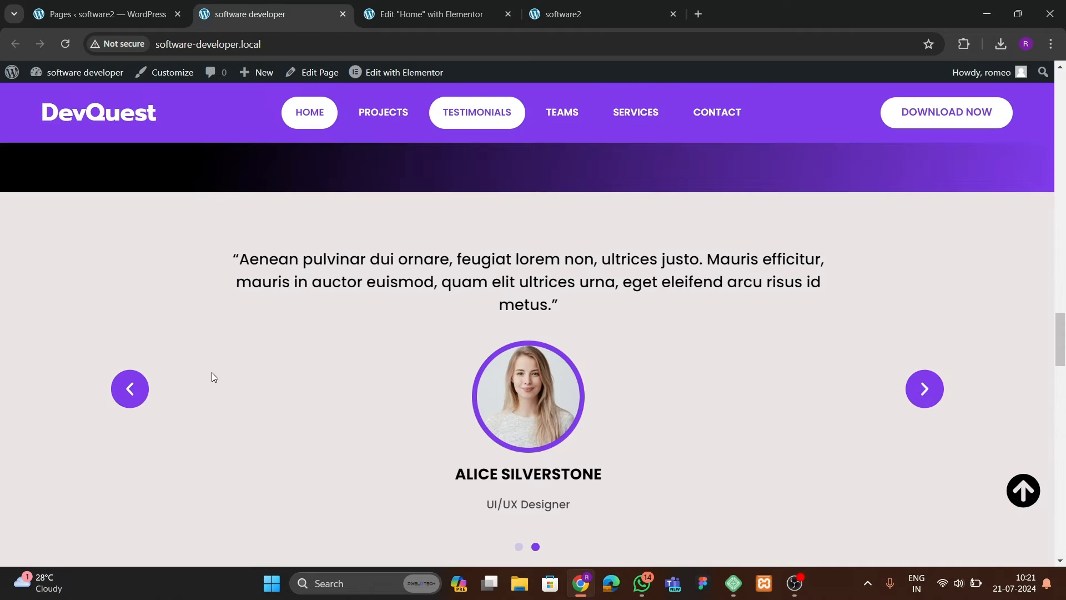
pyautogui.click(389, 15)
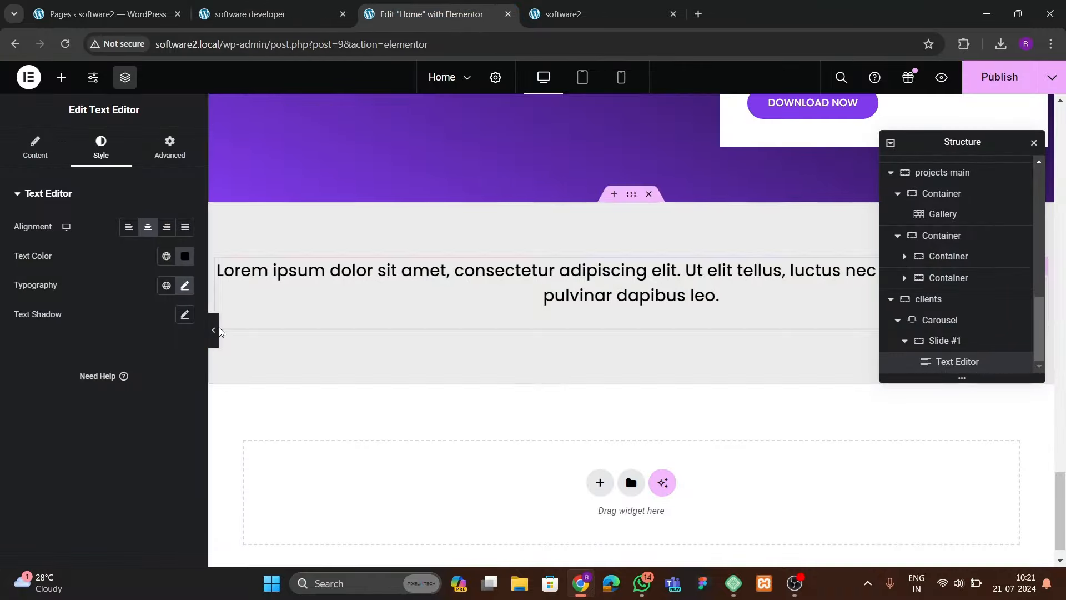
pyautogui.click(213, 330)
pyautogui.click(7, 340)
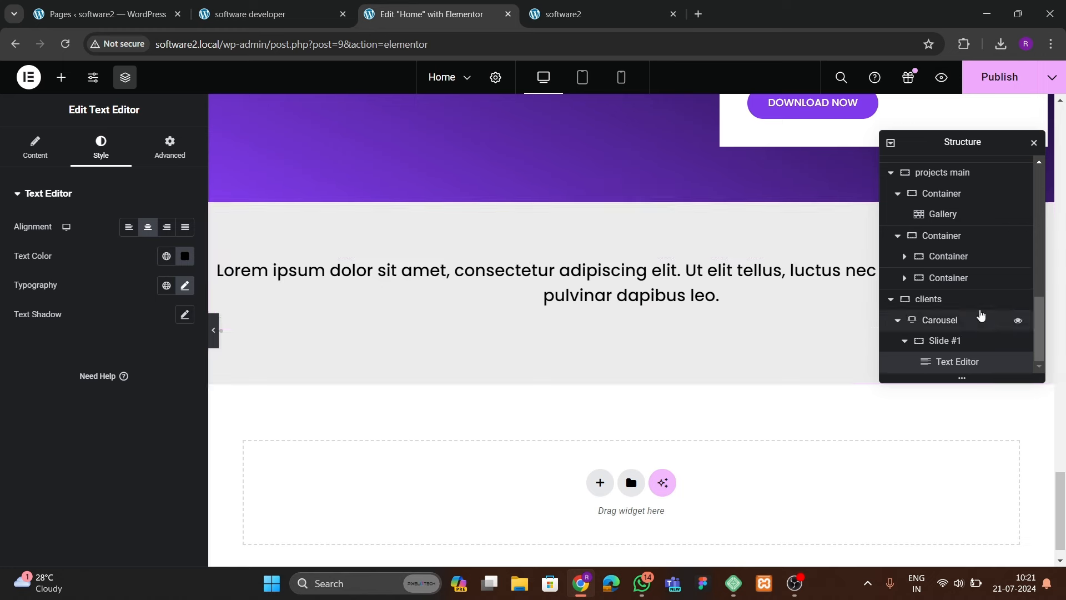
# - Set the Slide #1 container's right and left padding to 50 px and preview the page at full width
pyautogui.click(938, 341)
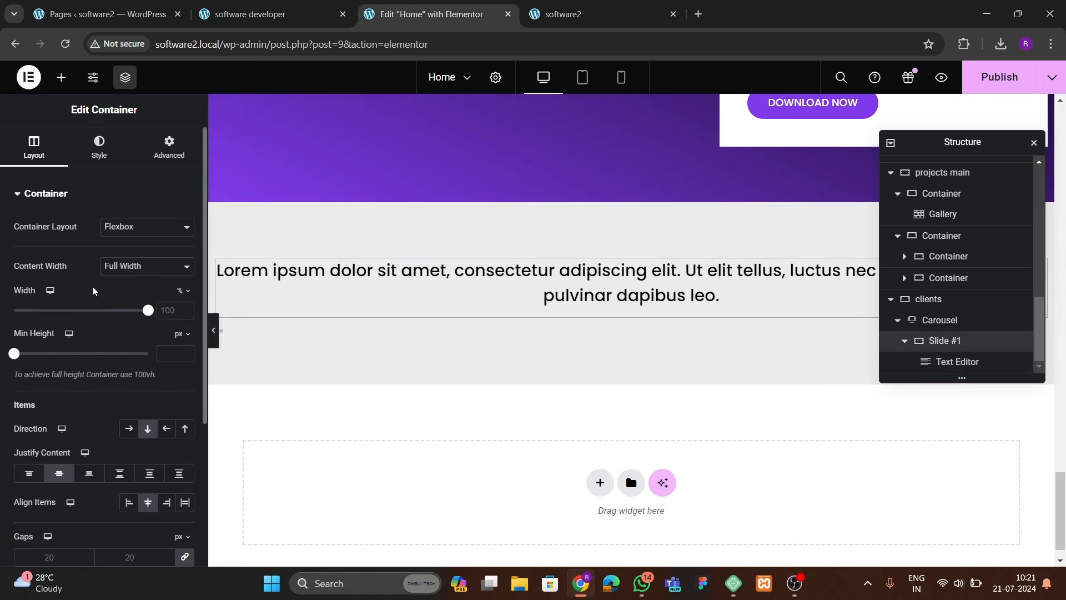
pyautogui.click(151, 159)
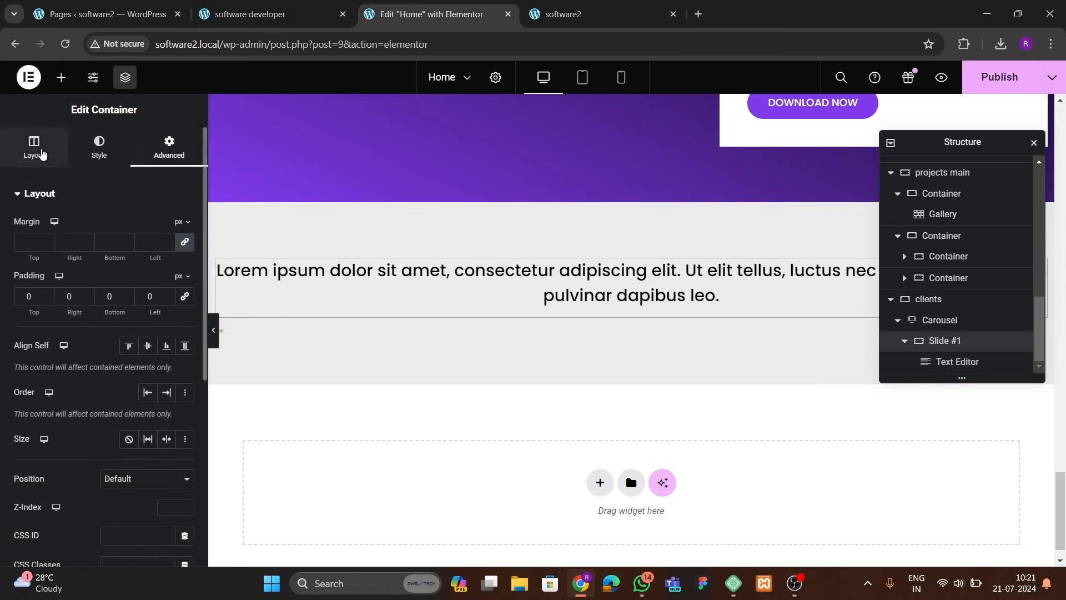
pyautogui.click(35, 149)
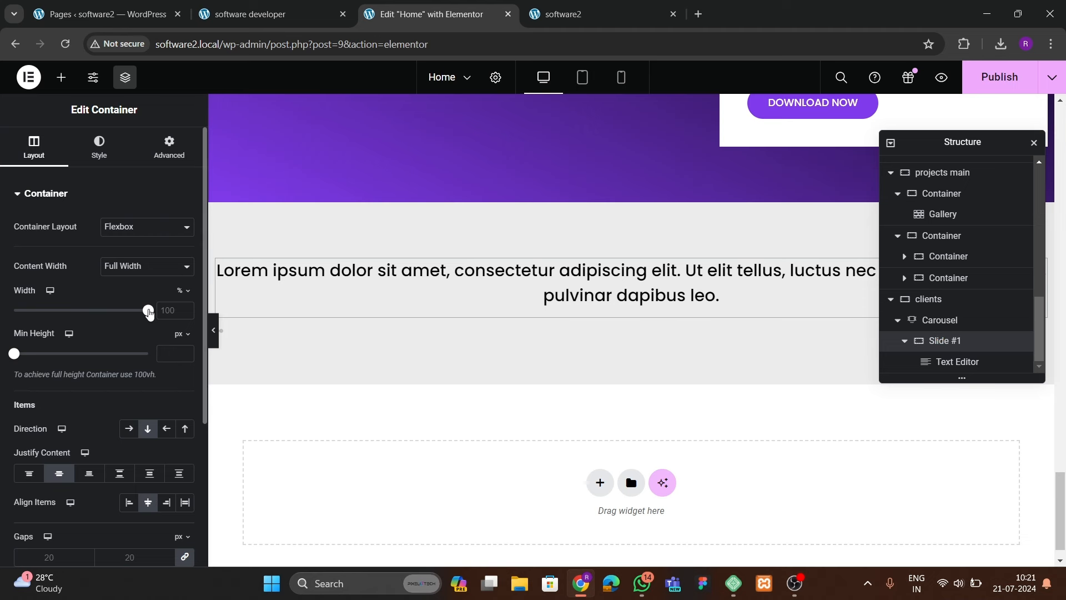
pyautogui.click(162, 145)
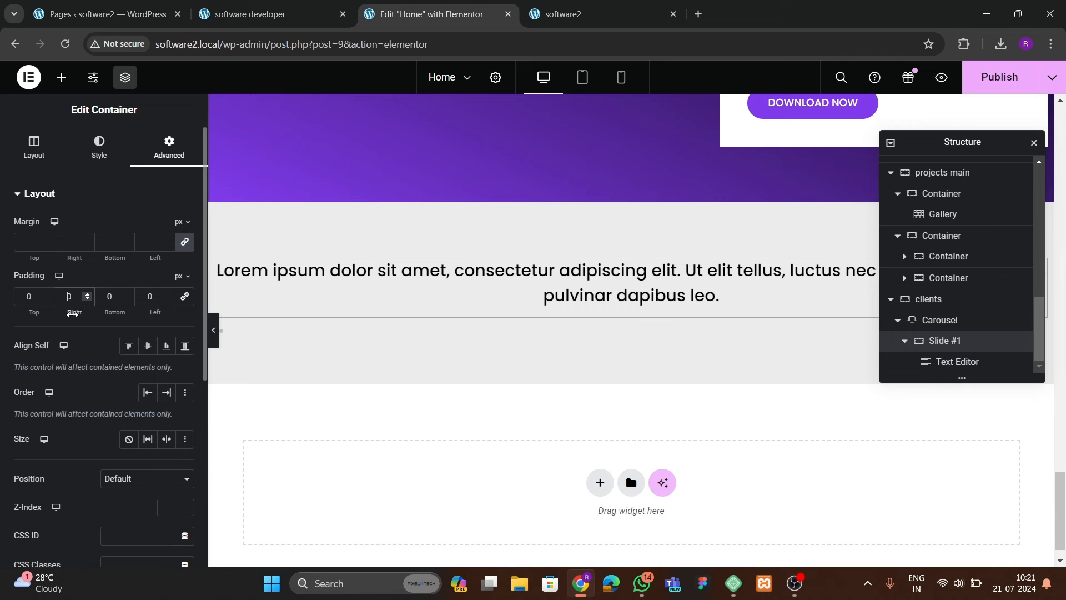
pyautogui.write('6')
pyautogui.press('BackSpace')
pyautogui.write('5')
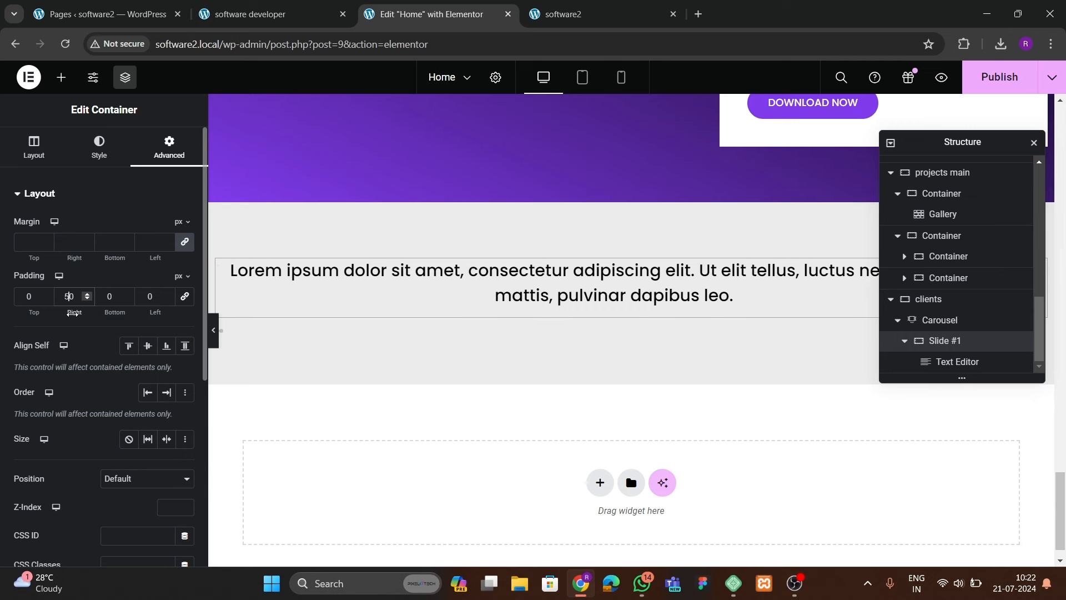
pyautogui.write('5')
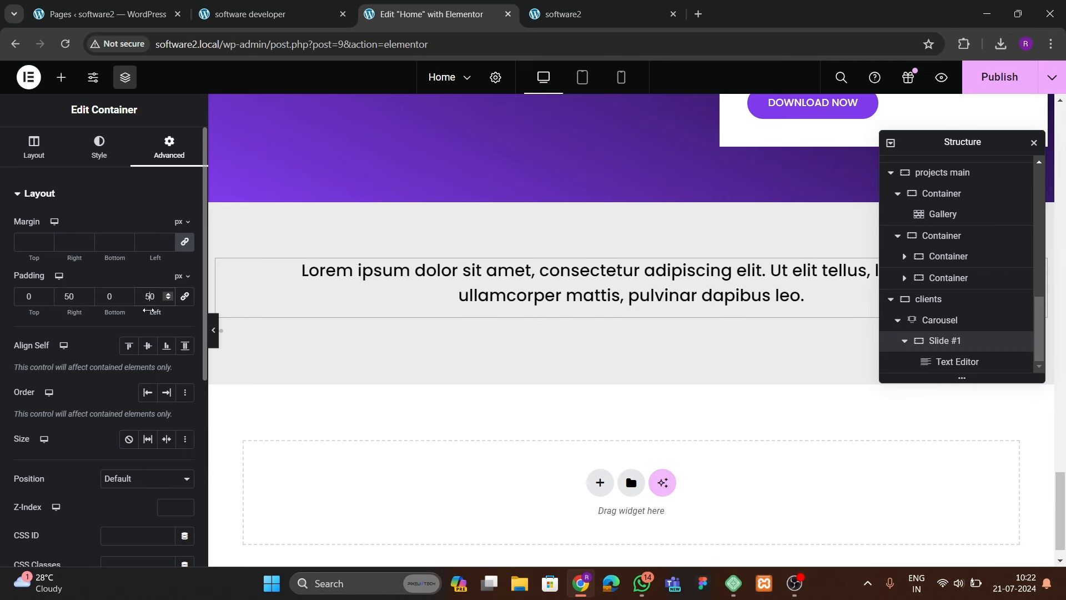
pyautogui.click(215, 342)
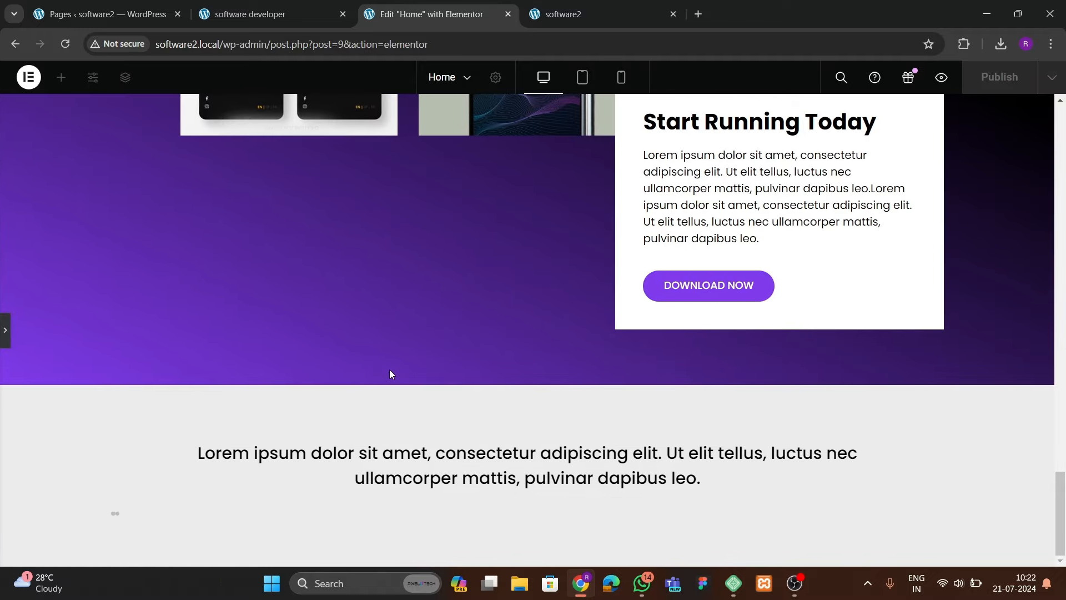
pyautogui.click(6, 333)
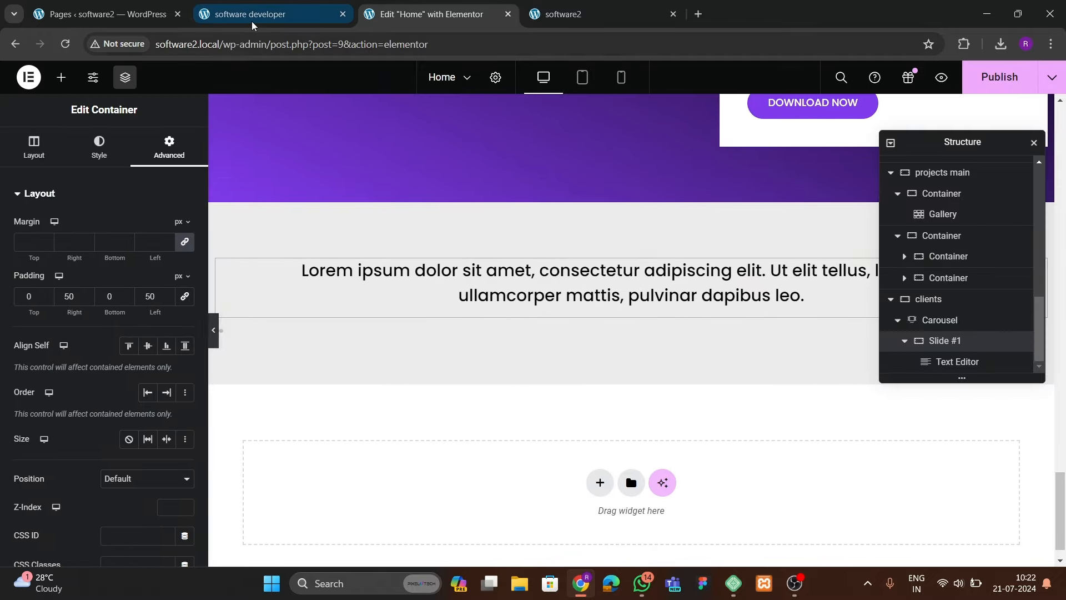
# - Check the reference slider, add a container below the testimonial text inside Slide #1, and remove its padding
pyautogui.click(250, 14)
pyautogui.scroll(-3, 417, 301)
pyautogui.click(435, 18)
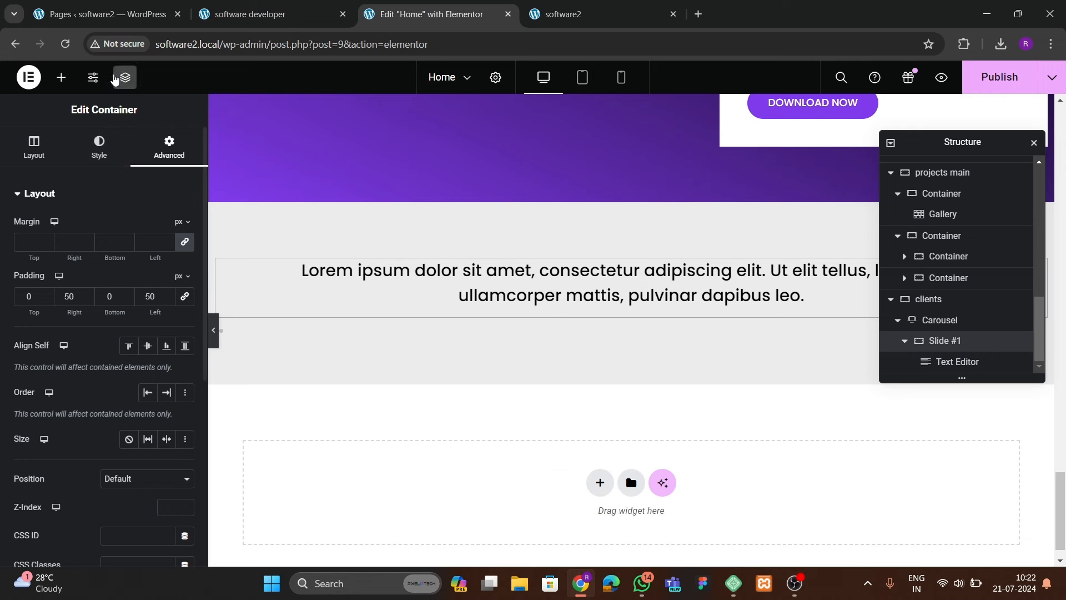
pyautogui.click(61, 78)
pyautogui.moveTo(63, 351); pyautogui.dragTo(682, 378)
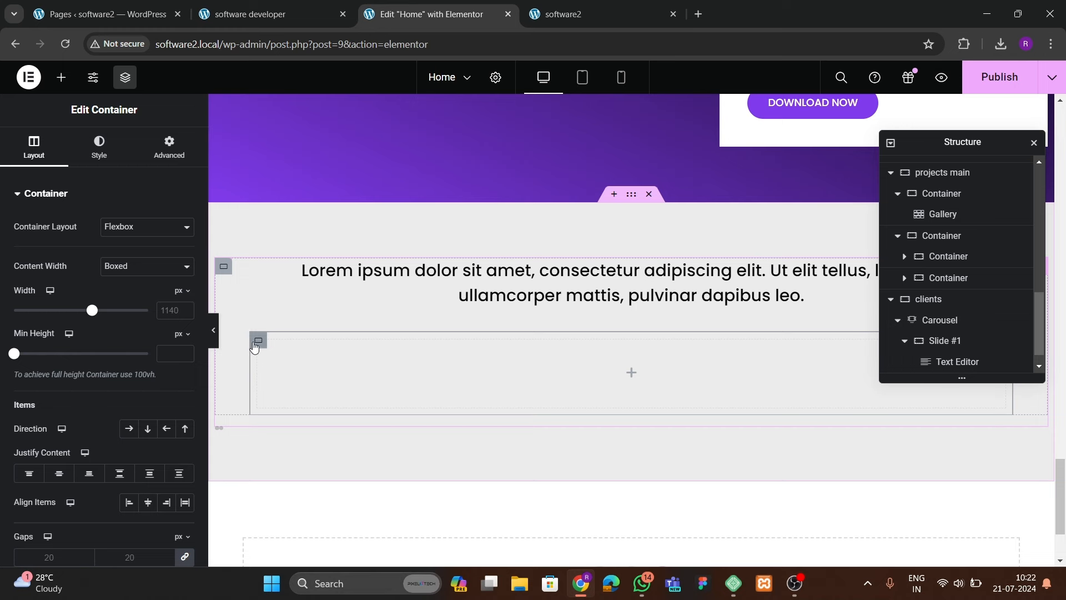
pyautogui.click(133, 292)
pyautogui.click(169, 147)
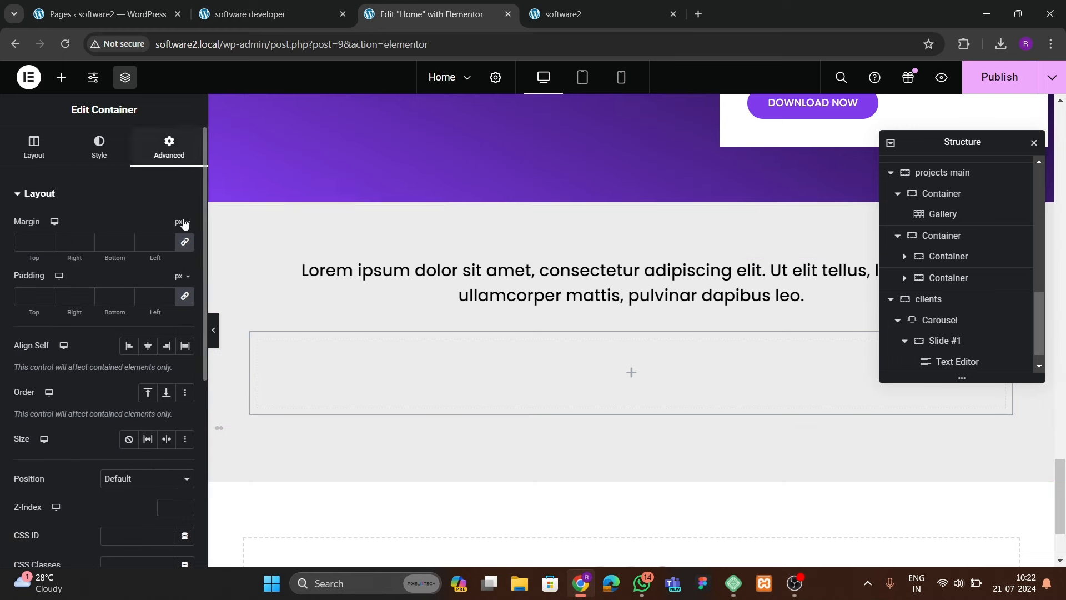
# - Add an Image widget to the new container and choose the purple-ringed portrait of the blonde woman from the Media Library
pyautogui.click(61, 76)
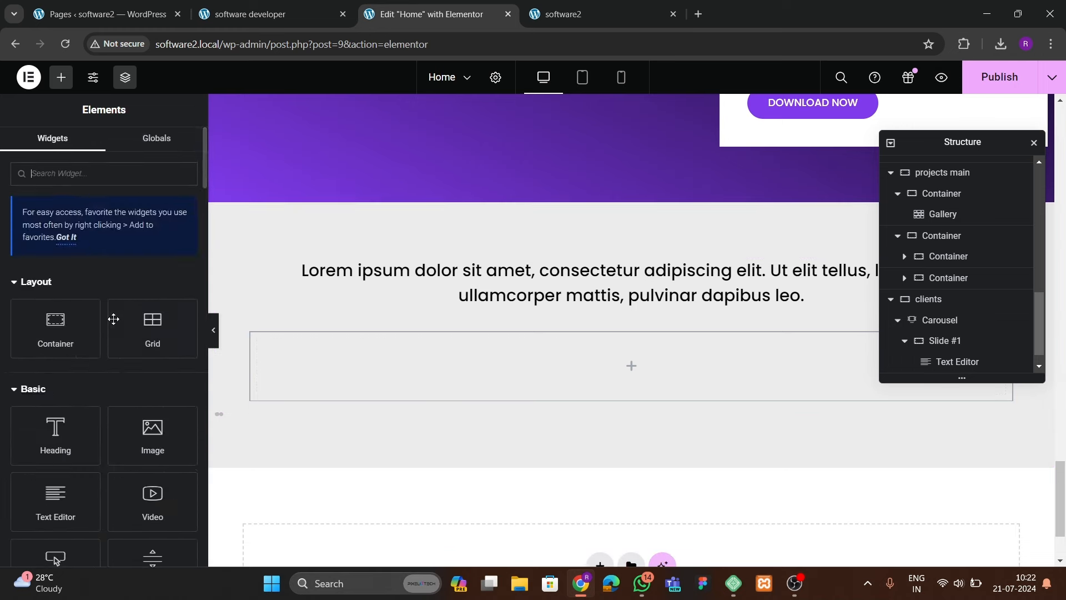
pyautogui.scroll(-3, 106, 333)
pyautogui.moveTo(153, 299); pyautogui.dragTo(487, 396)
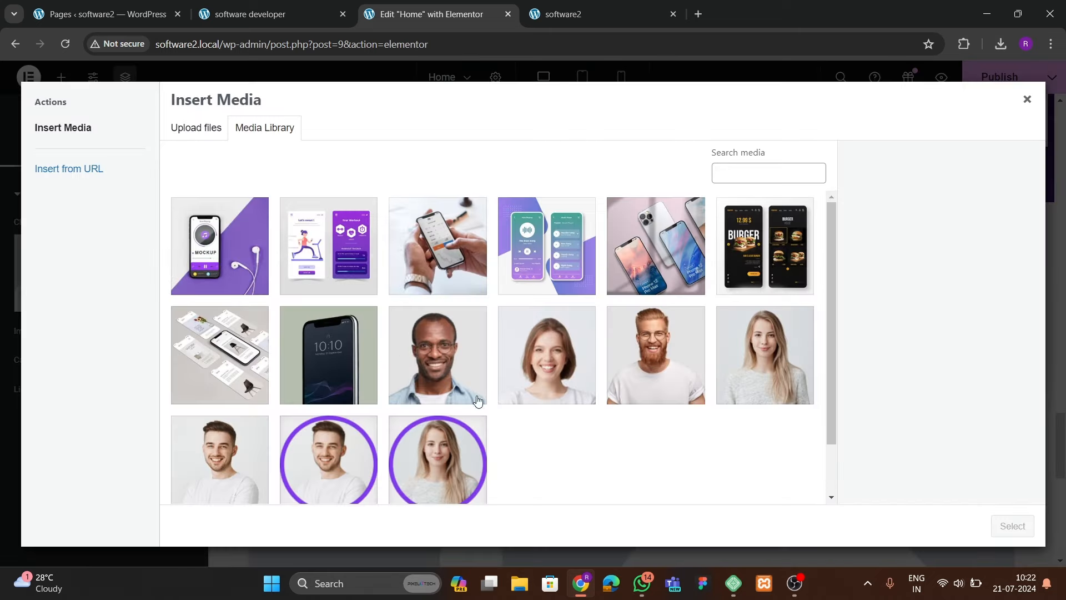
pyautogui.click(452, 438)
pyautogui.click(1012, 526)
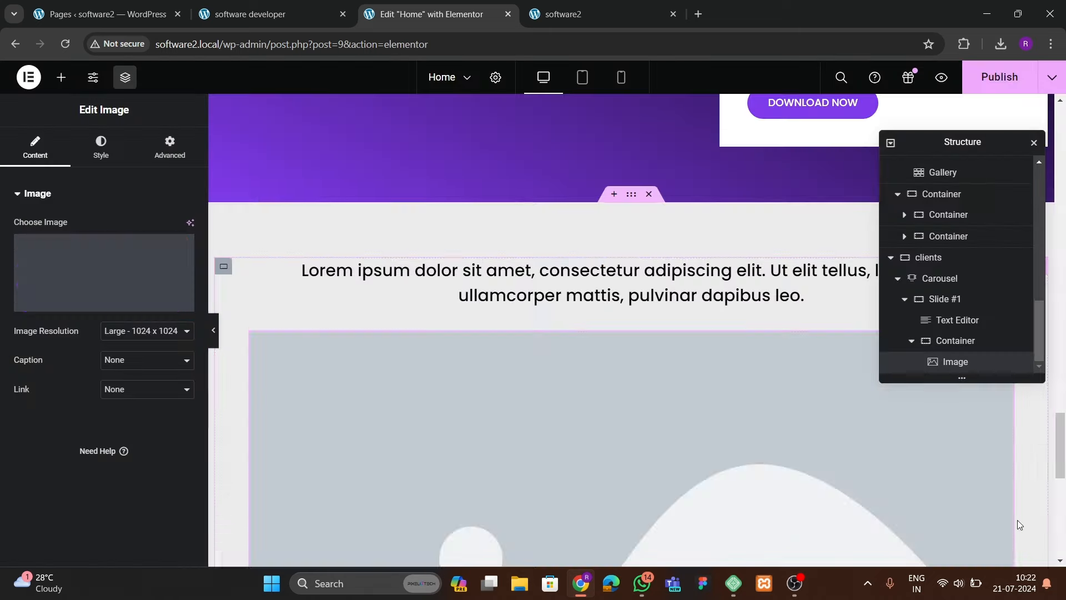
# - Set the portrait image's width to 15% in Slide #1
pyautogui.click(101, 145)
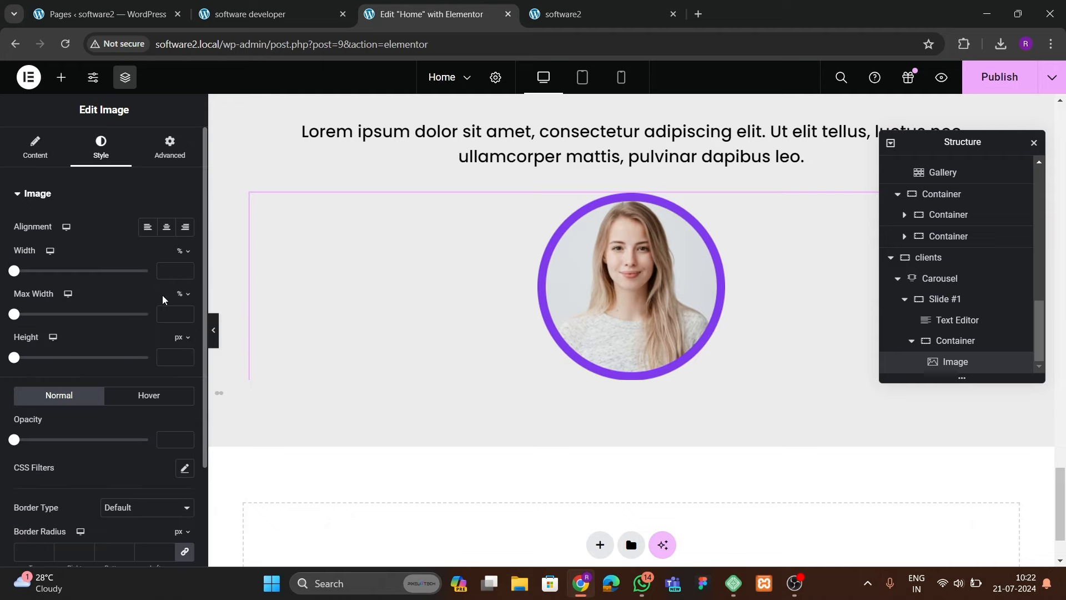
pyautogui.click(185, 269)
pyautogui.write('5')
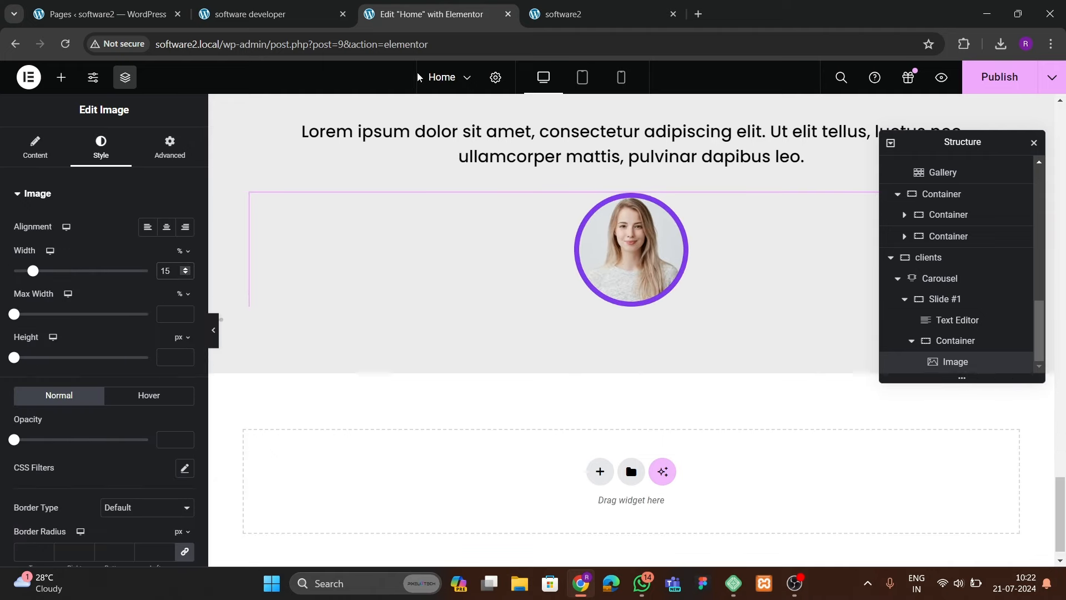
# - Check both testimonial slides on the reference site, including how their portraits look and react under the pointer
pyautogui.click(250, 14)
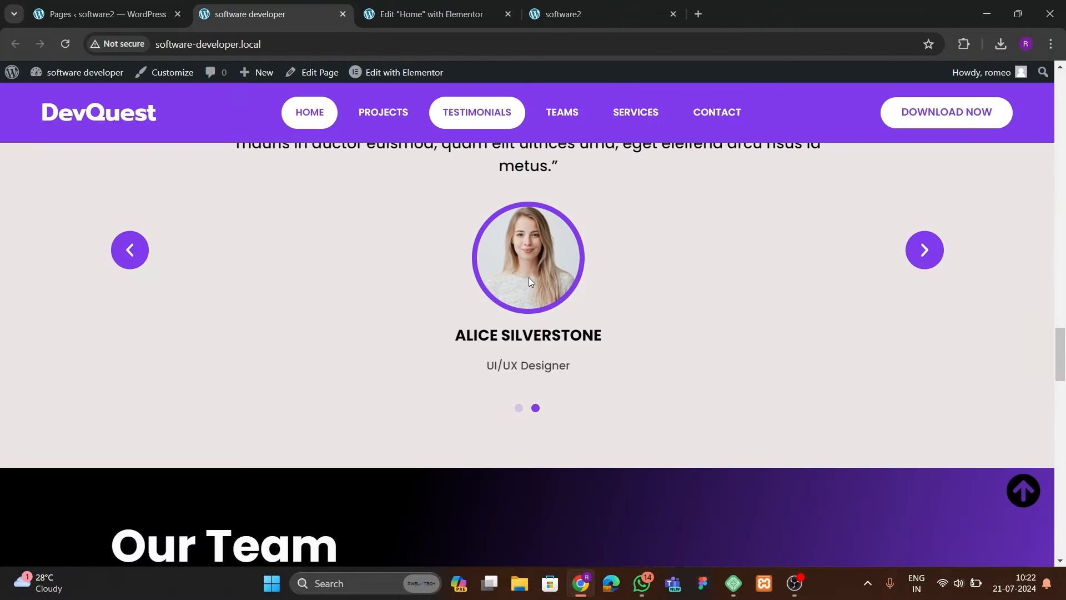
pyautogui.scroll(4, 528, 278)
pyautogui.scroll(-1, 523, 390)
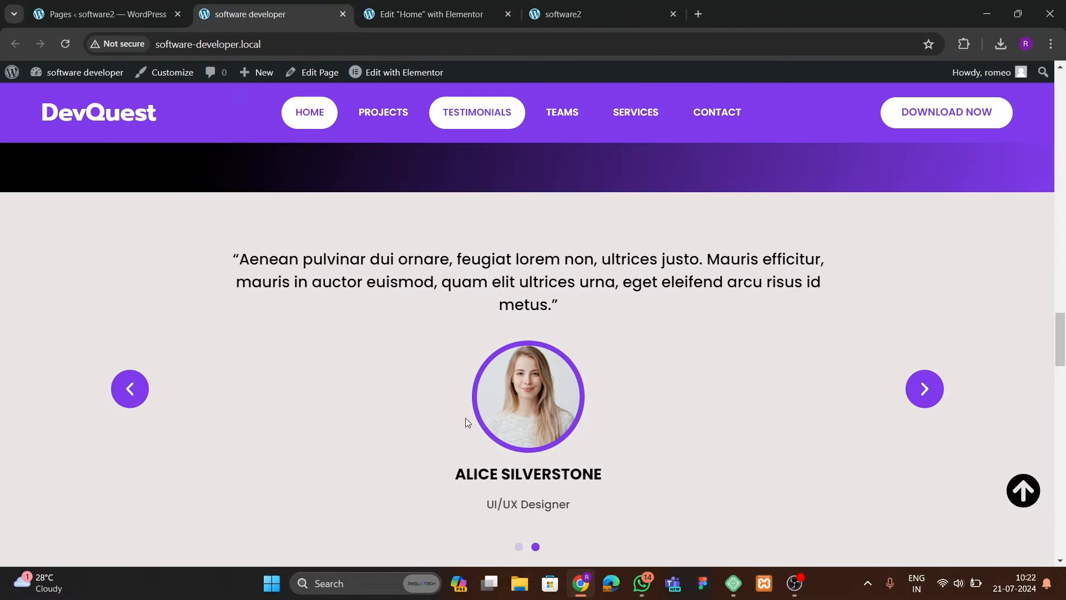
pyautogui.click(933, 399)
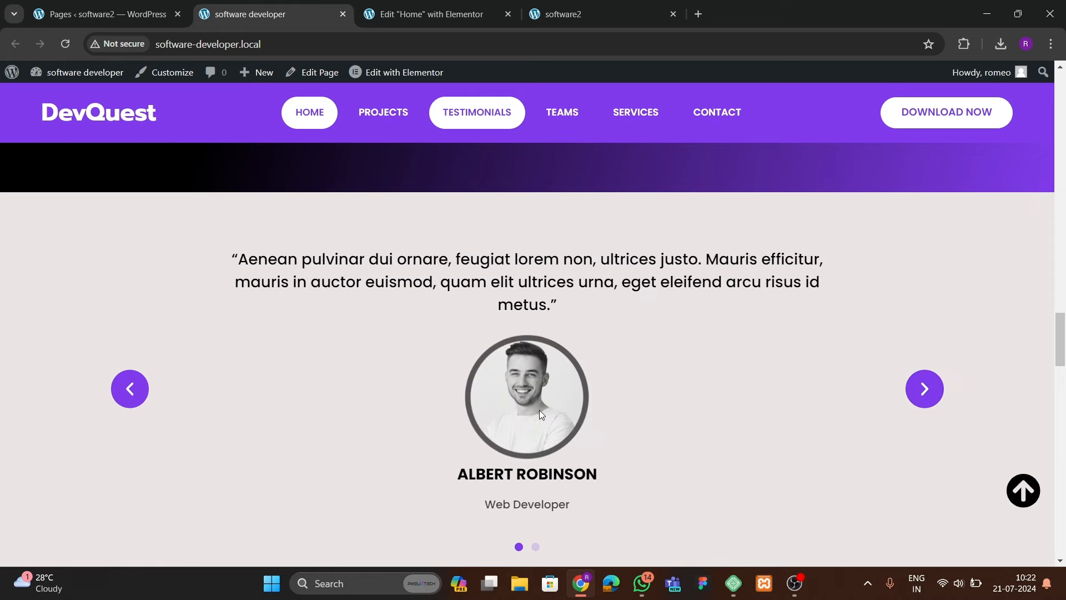
pyautogui.click(919, 403)
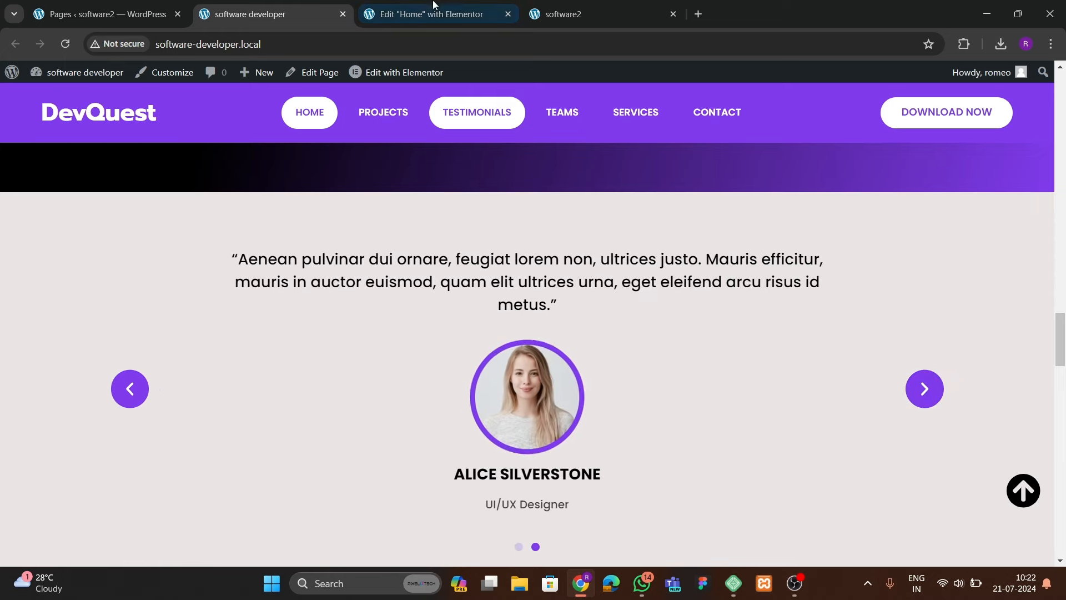
pyautogui.click(436, 14)
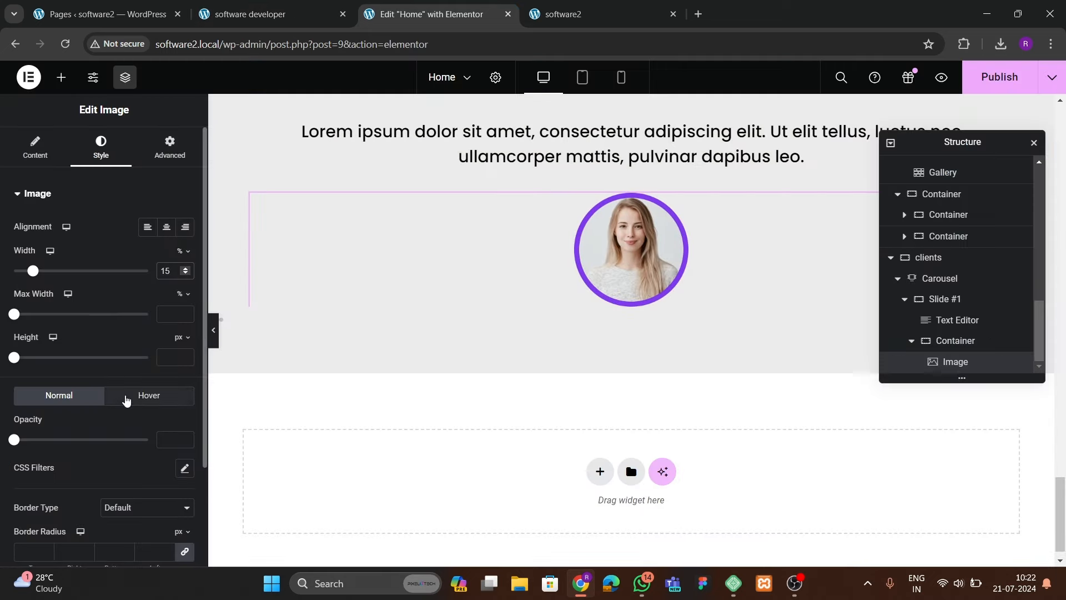
# - Set the portrait's hover-state CSS filter saturation to 0
pyautogui.click(126, 399)
pyautogui.scroll(-2, 161, 344)
pyautogui.click(184, 329)
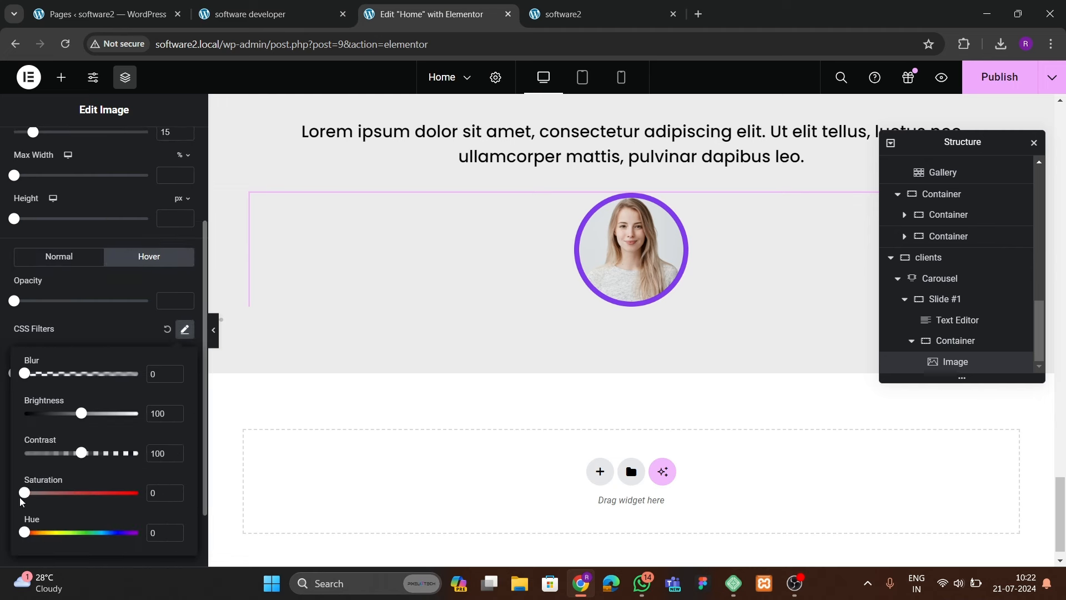
pyautogui.click(113, 336)
pyautogui.scroll(-2, 75, 361)
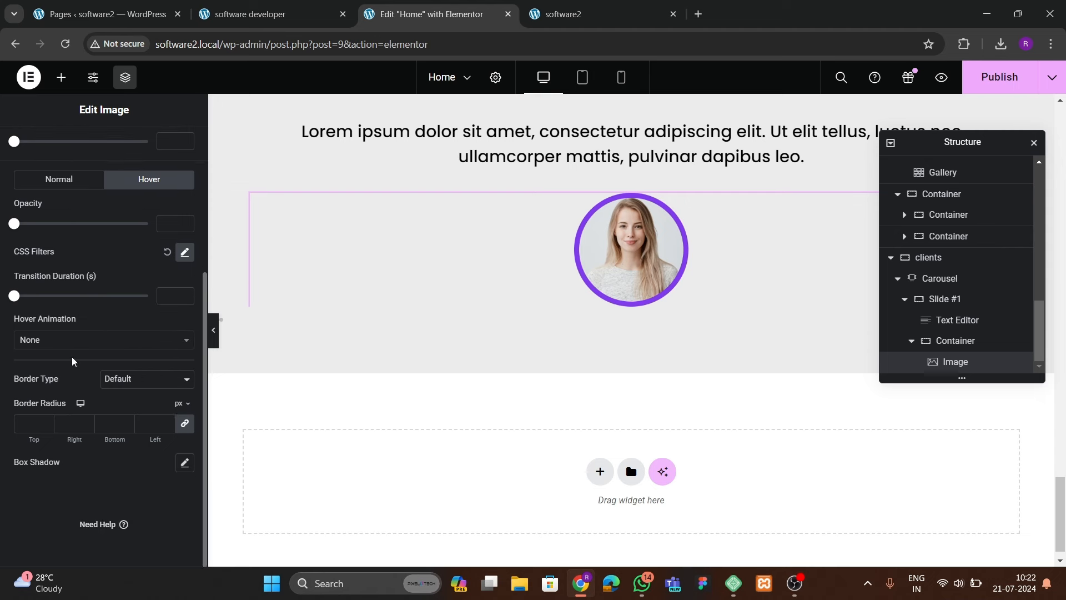
# - Set the portrait's hover animation to Grow Rotate and compare it with the reference slider's portrait
pyautogui.click(58, 347)
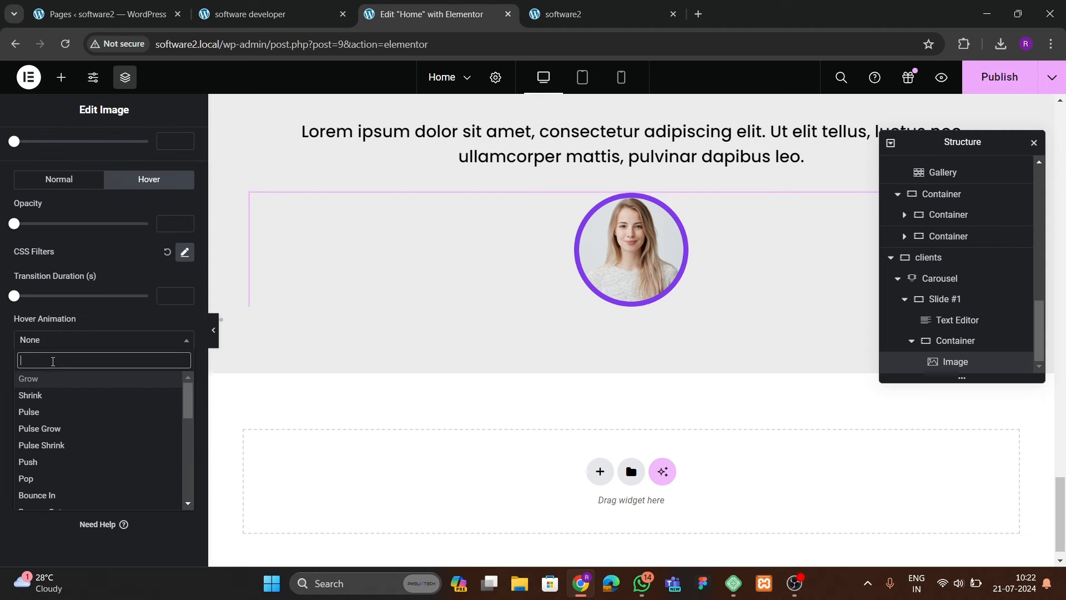
pyautogui.write('rot')
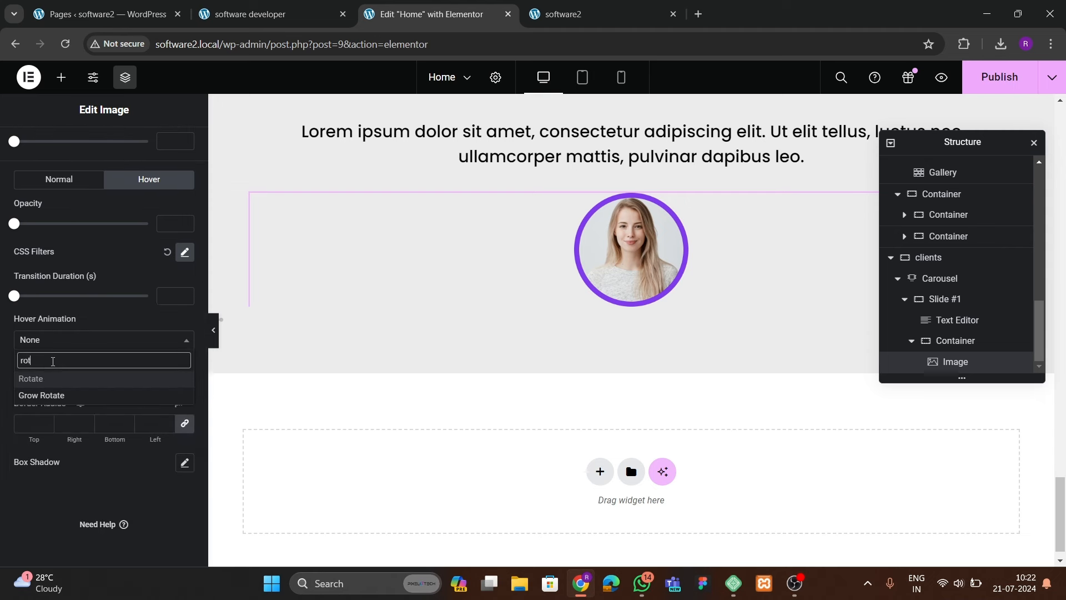
pyautogui.press('Return')
pyautogui.click(57, 347)
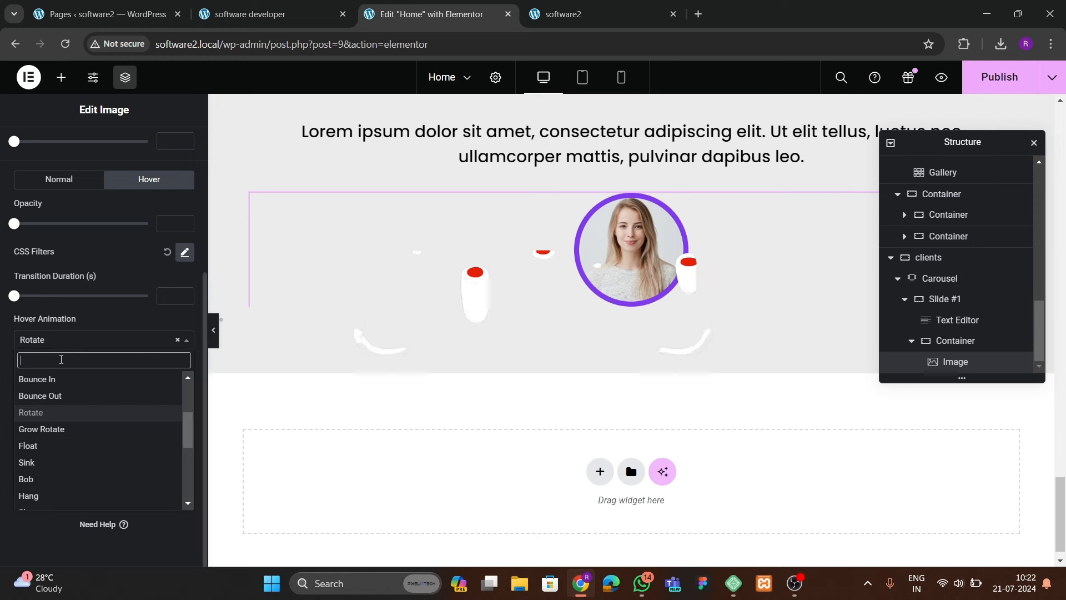
pyautogui.write('grow r')
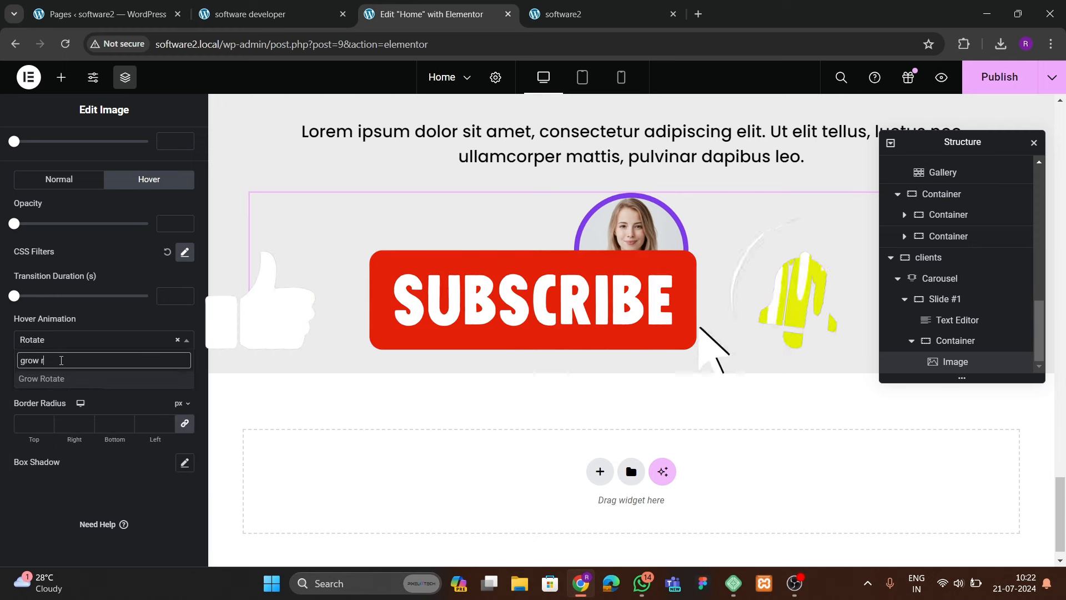
pyautogui.press('Return')
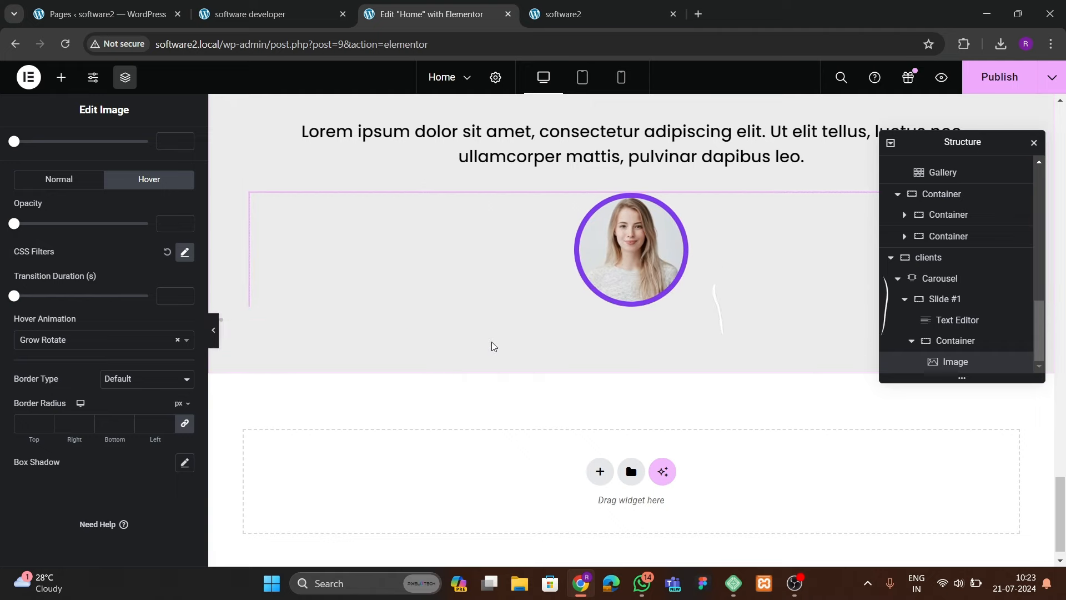
pyautogui.click(289, 14)
pyautogui.scroll(-2, 519, 296)
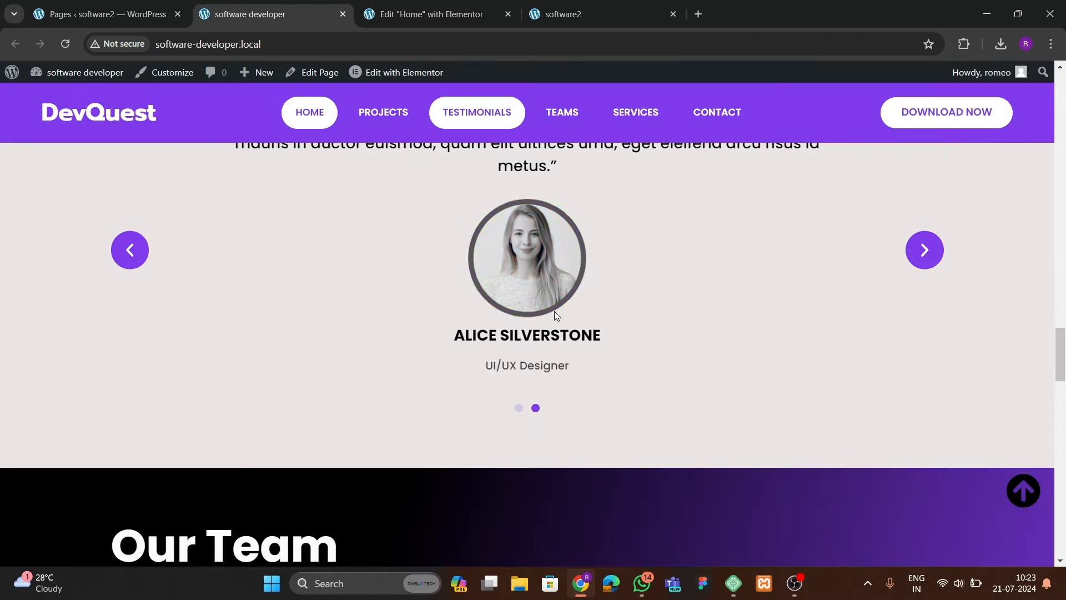
pyautogui.click(431, 15)
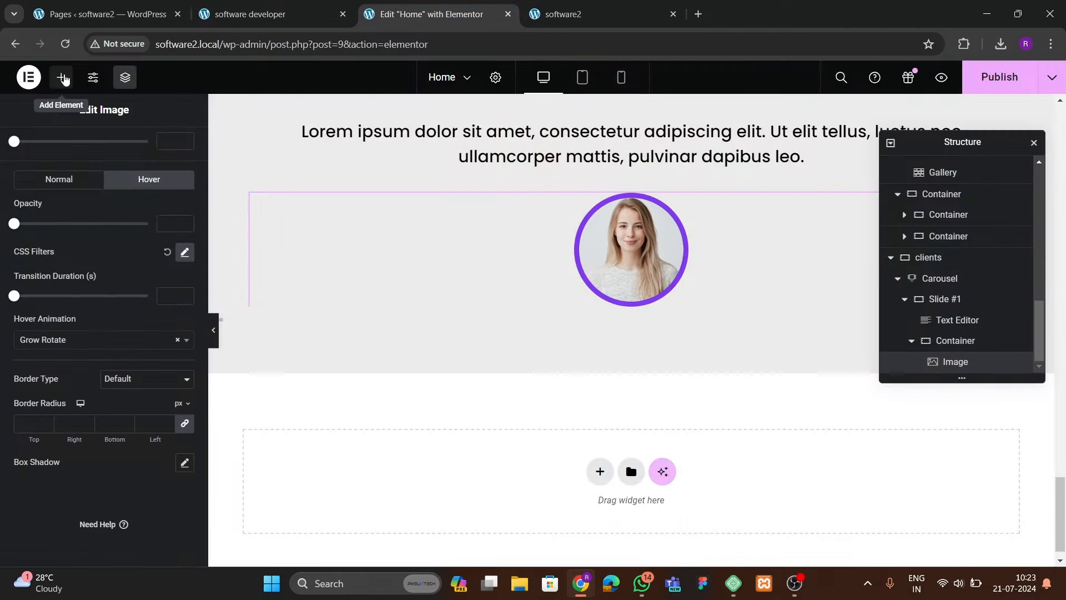
# - Add a Heading widget below the portrait and center the container's content with Justify Content and Align Items
pyautogui.click(63, 78)
pyautogui.moveTo(55, 238); pyautogui.dragTo(628, 302)
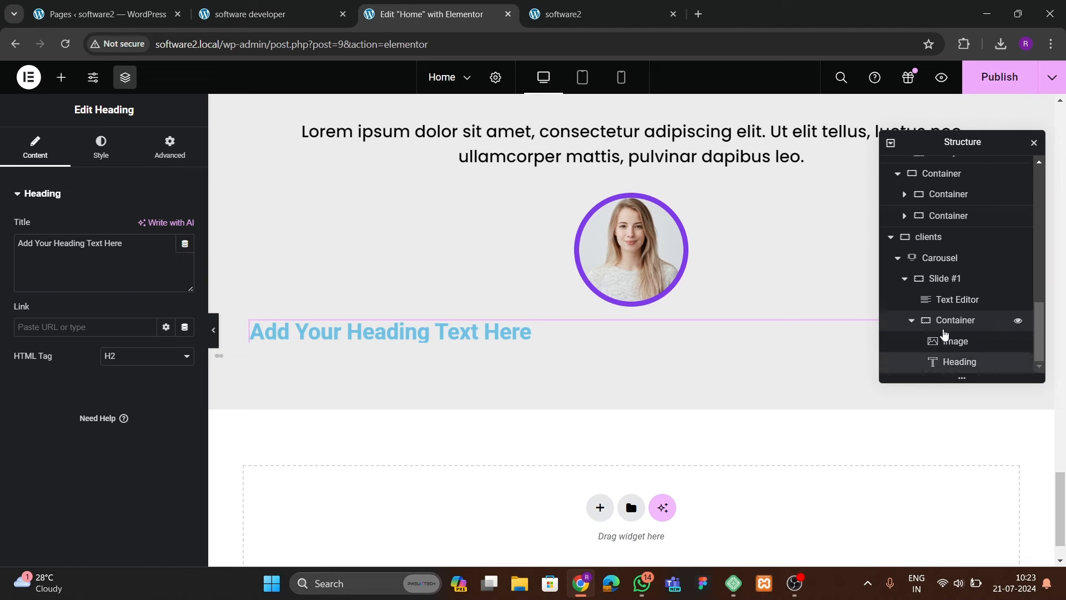
pyautogui.click(944, 322)
pyautogui.click(34, 147)
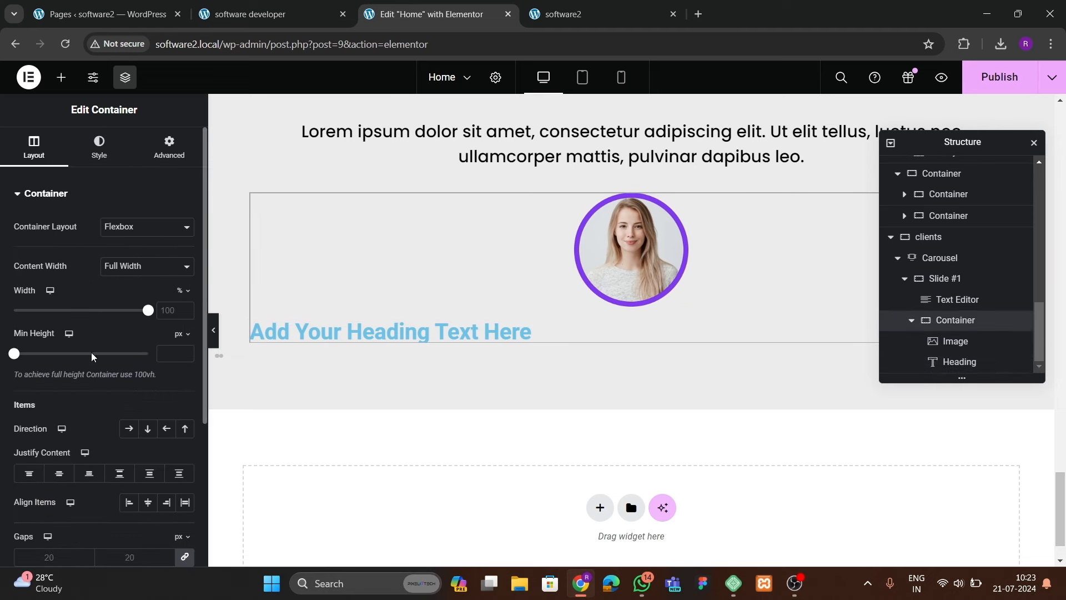
pyautogui.click(59, 473)
pyautogui.click(148, 502)
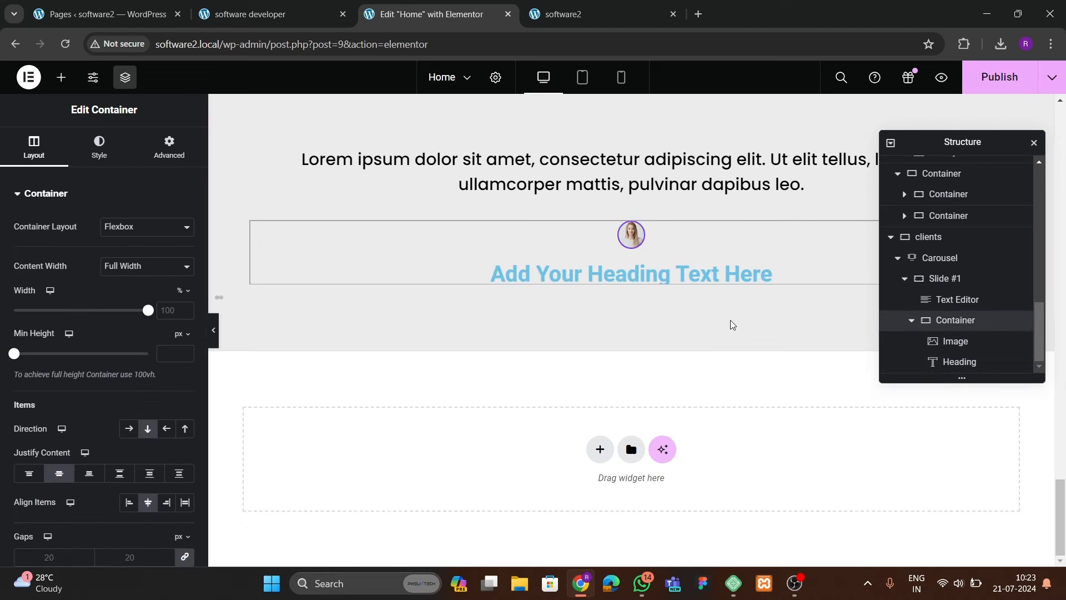
# - Enlarge the portrait image to a width of 58%
pyautogui.click(630, 233)
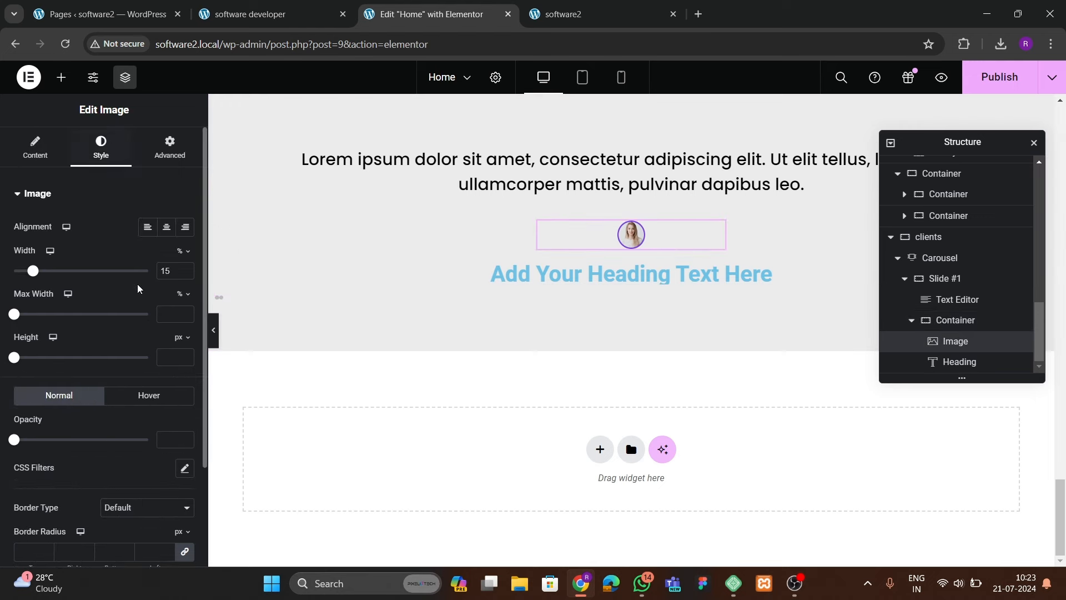
pyautogui.click(185, 274)
pyautogui.click(186, 269)
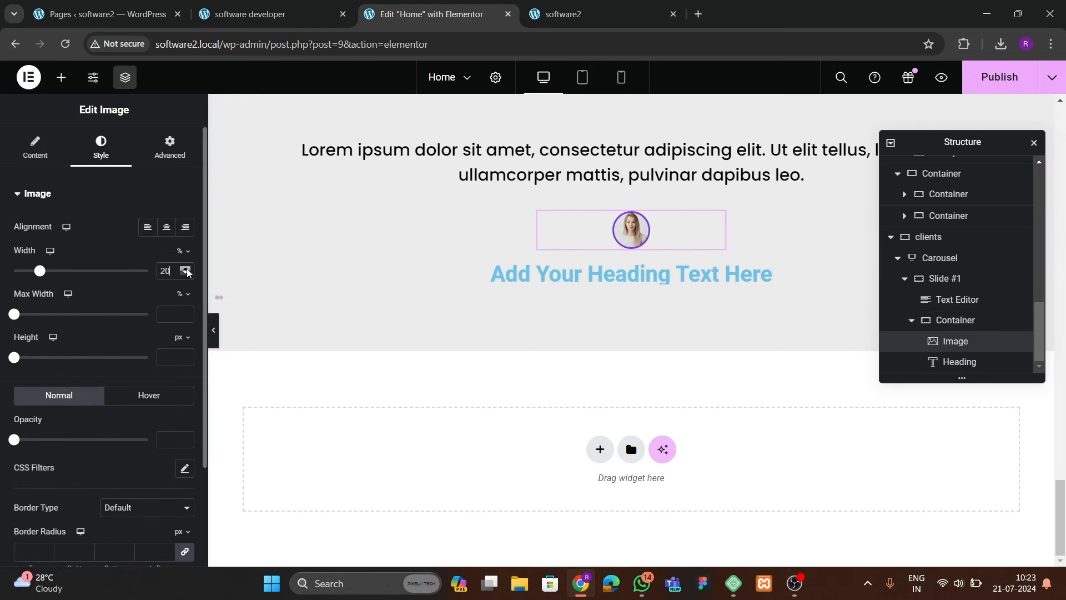
pyautogui.click(187, 268)
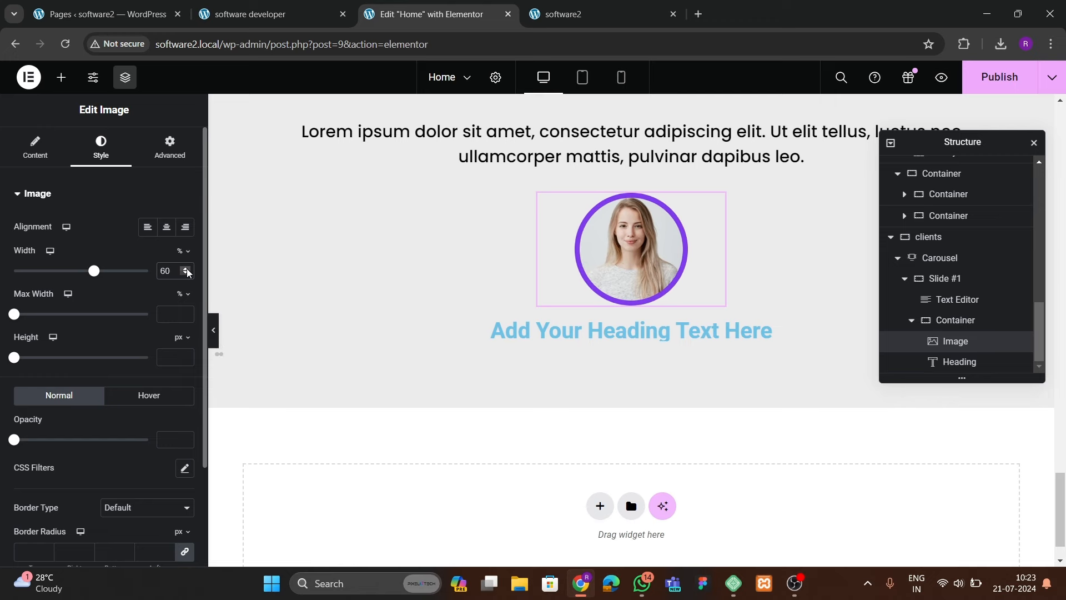
pyautogui.click(185, 270)
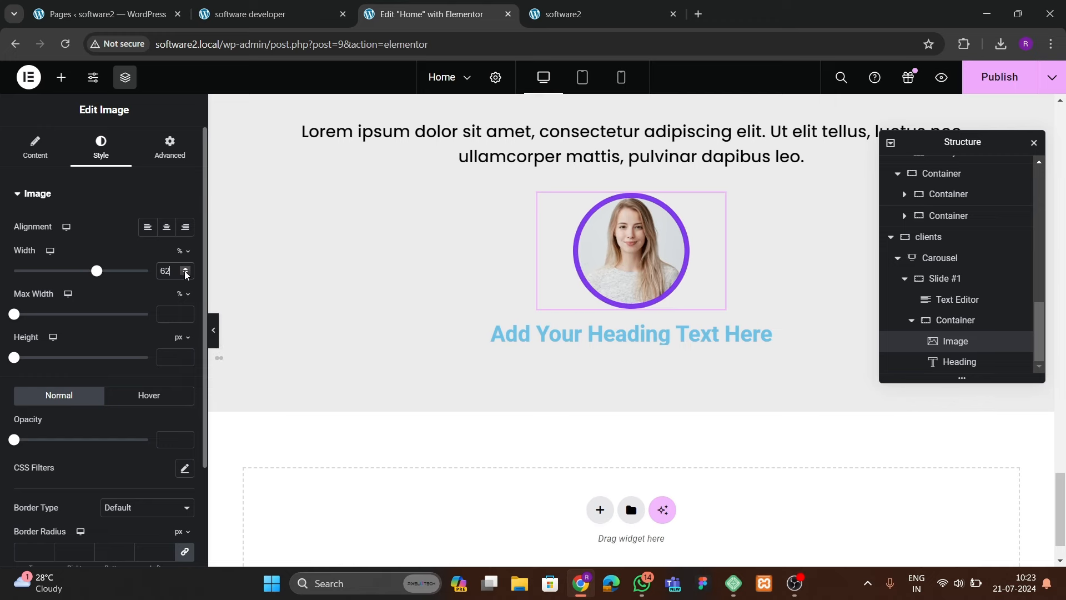
pyautogui.click(187, 274)
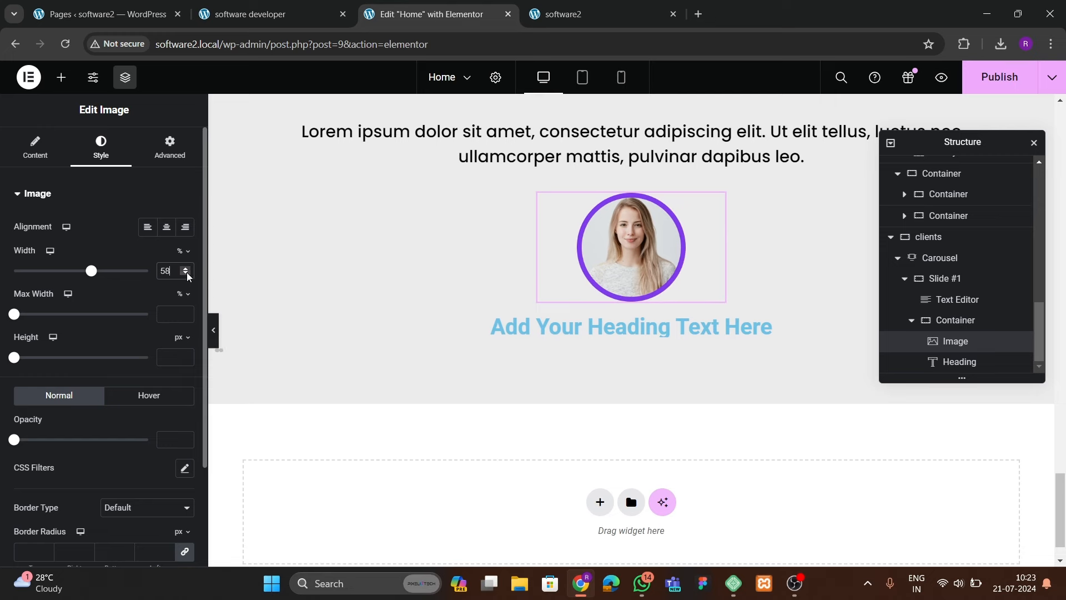
# - Check the reference slide's caption and replace the heading's placeholder text with the client's full name in capitals
pyautogui.click(744, 328)
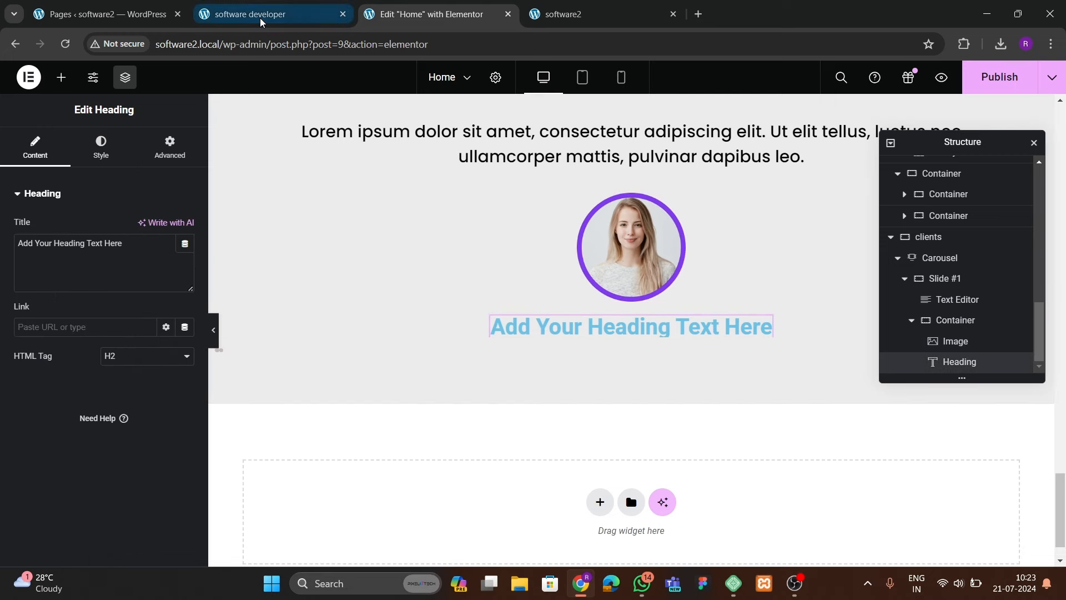
pyautogui.click(250, 14)
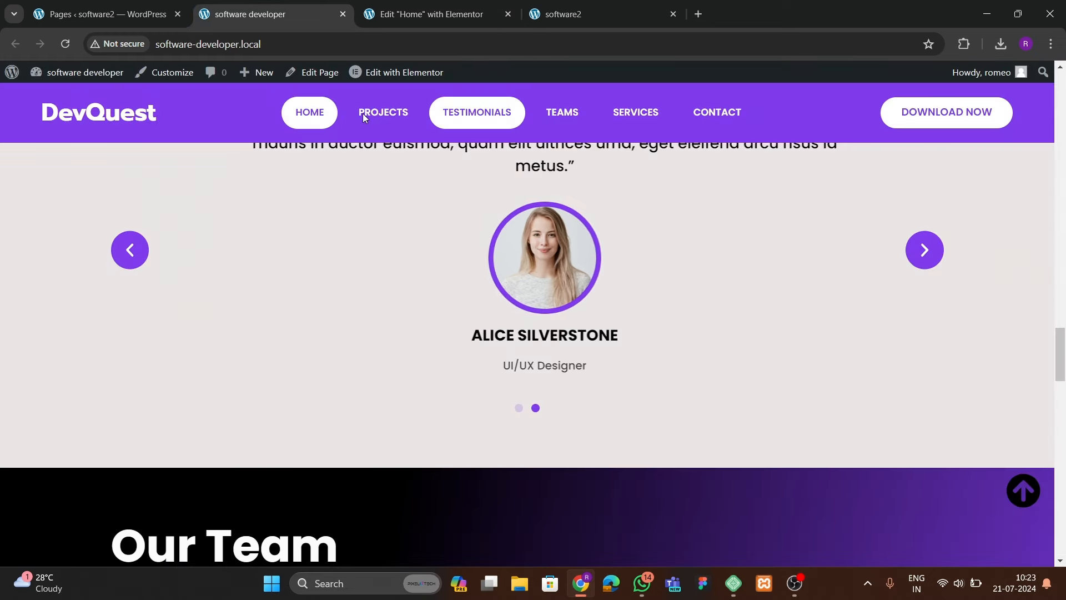
pyautogui.click(433, 14)
pyautogui.click(122, 266)
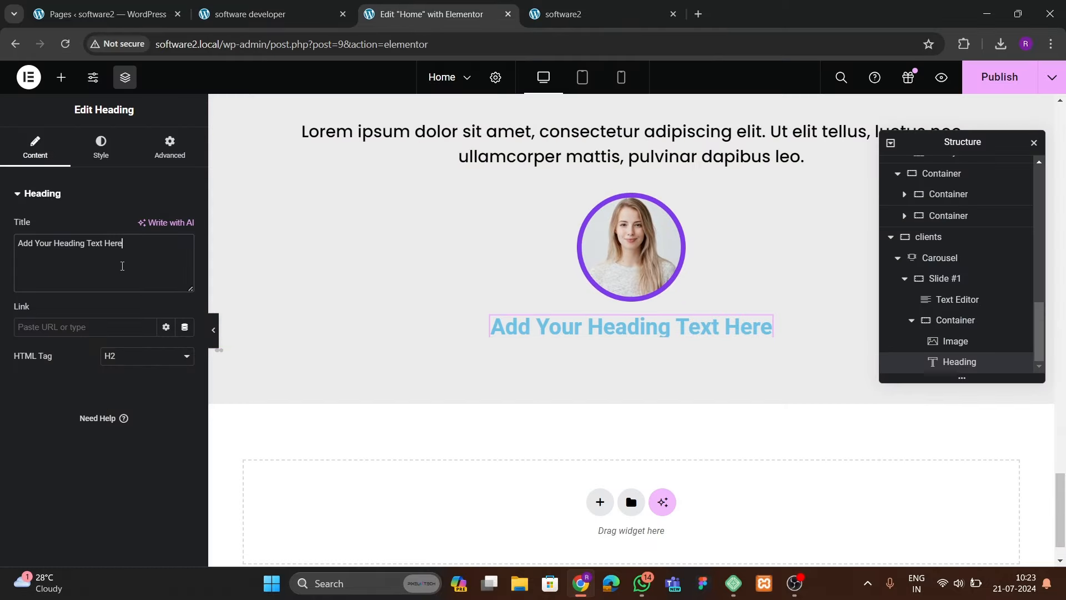
pyautogui.press('BackSpace')
pyautogui.write('ALIC')
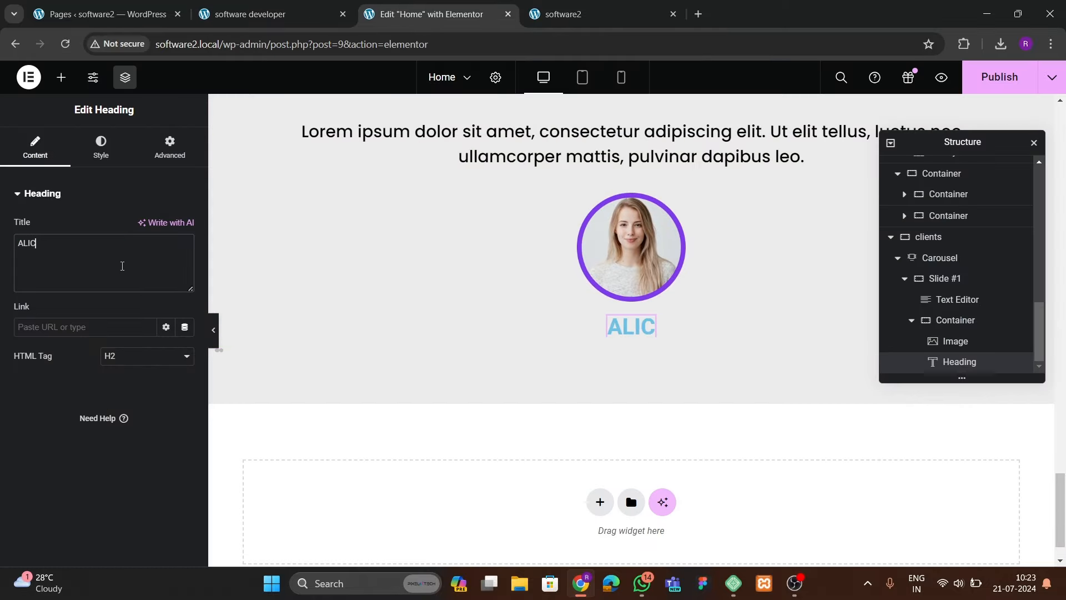
pyautogui.write('E STANSEL')
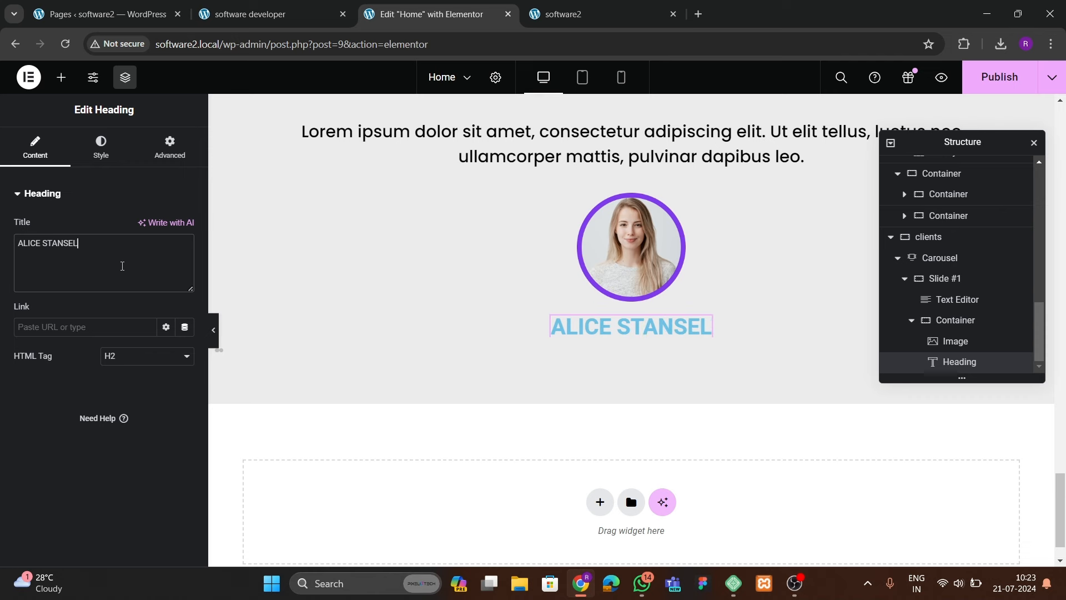
# - Set the client name heading's text color to black, #000000
pyautogui.click(106, 149)
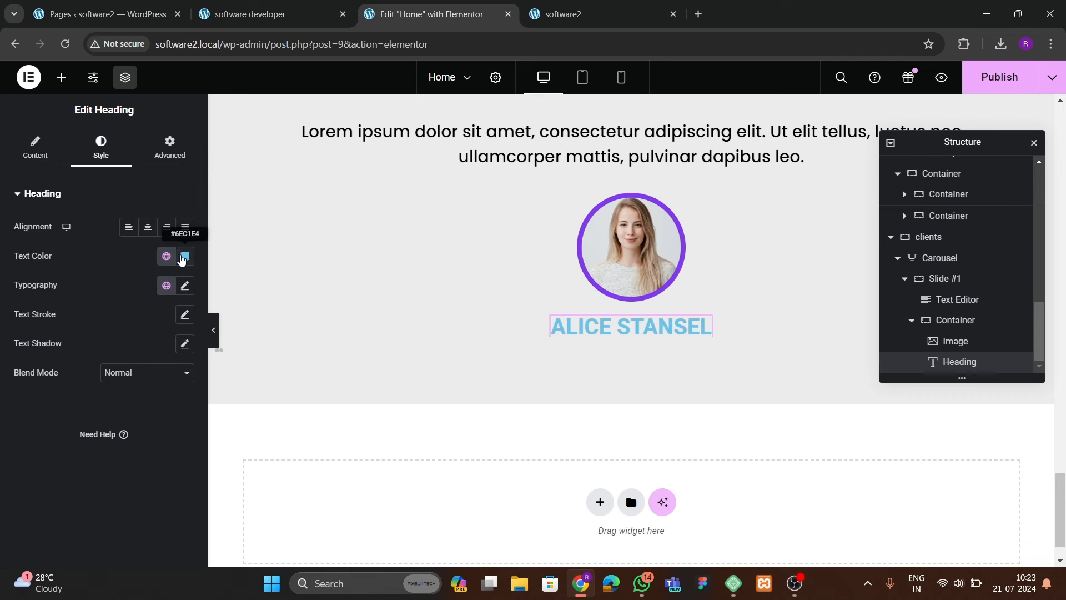
pyautogui.click(184, 257)
pyautogui.write('#000000')
pyautogui.click(49, 450)
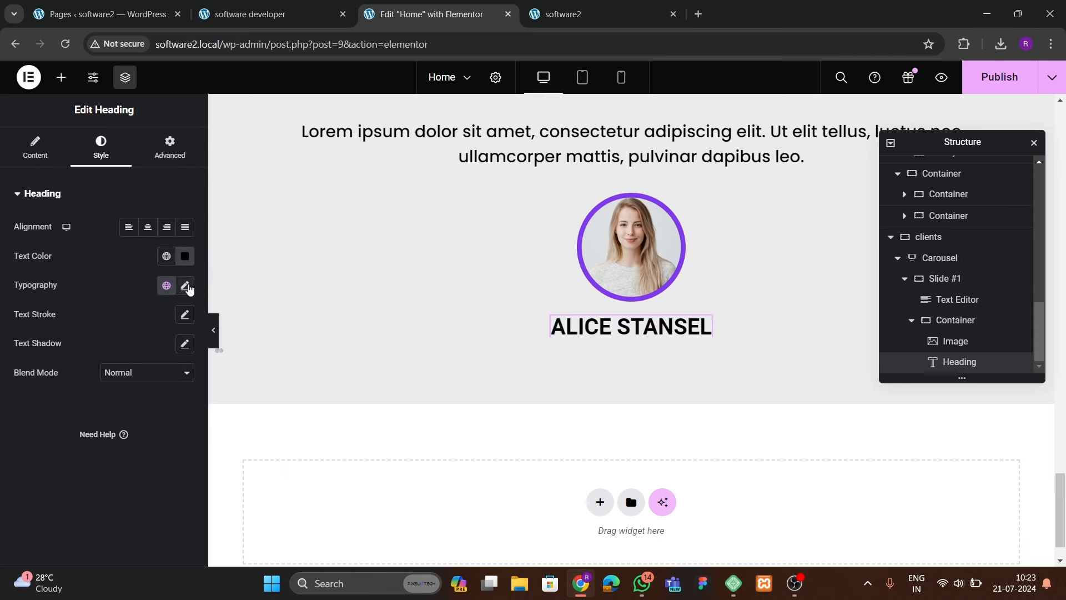
# - Change the client name heading's typography to the Poppins font family at a size of 22 px
pyautogui.click(185, 285)
pyautogui.click(136, 350)
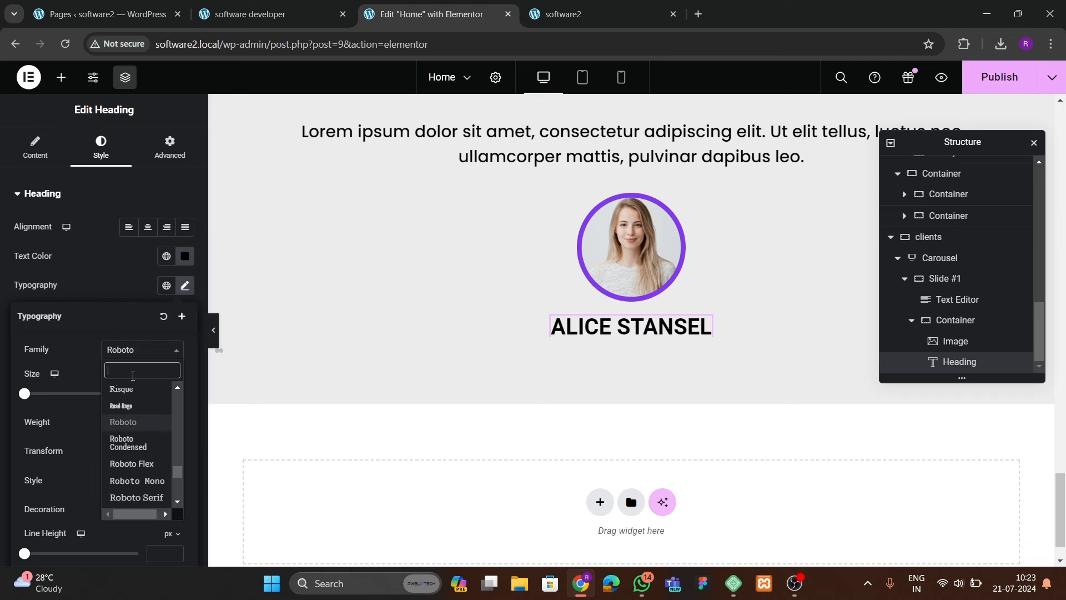
pyautogui.write('poppins')
pyautogui.press('Return')
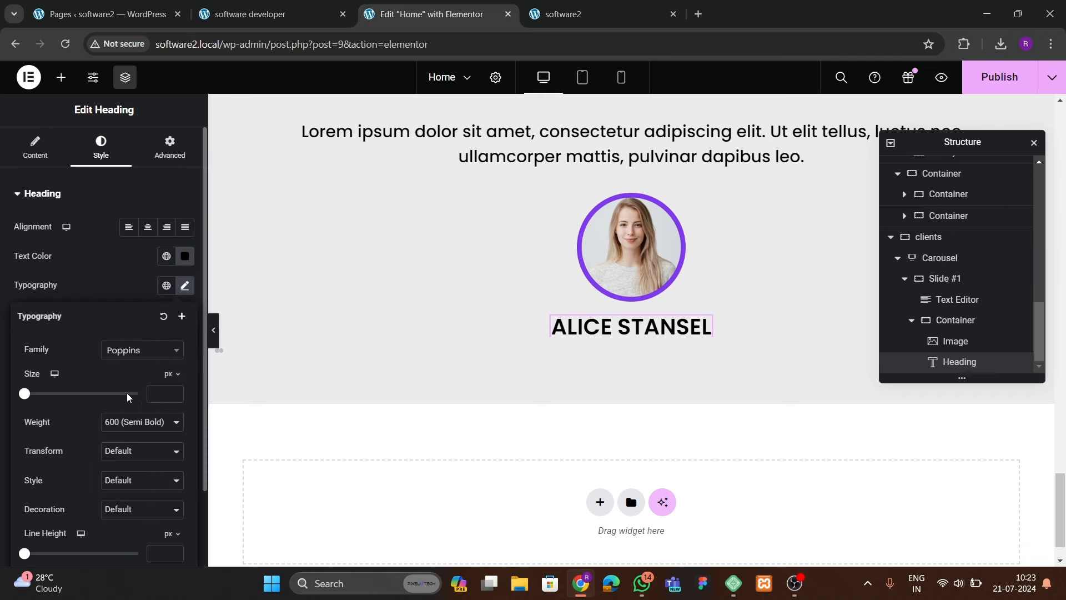
pyautogui.click(174, 394)
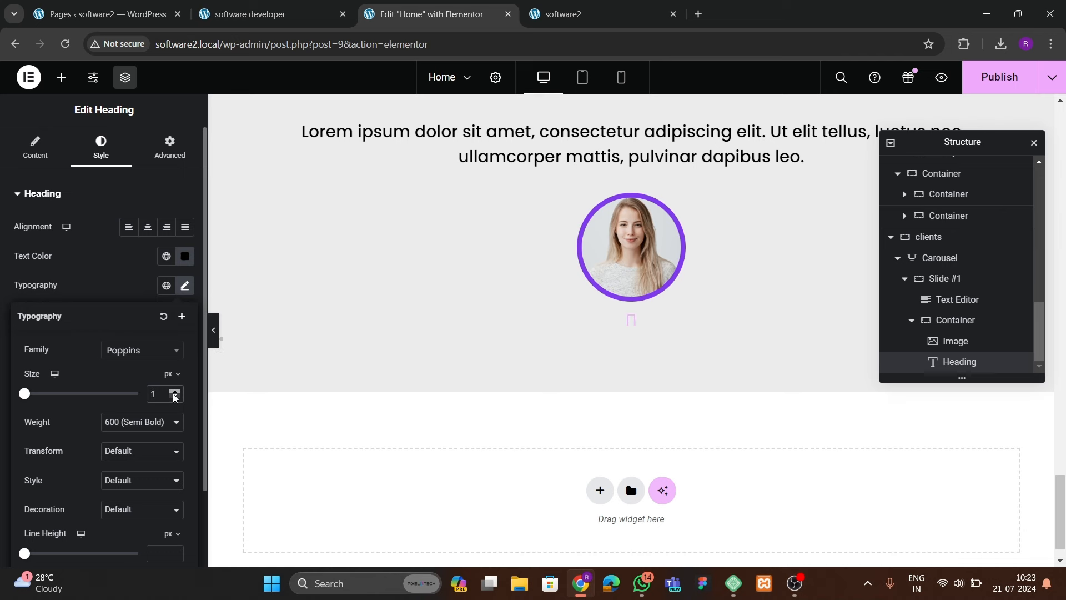
pyautogui.moveTo(174, 395); pyautogui.dragTo(173, 395)
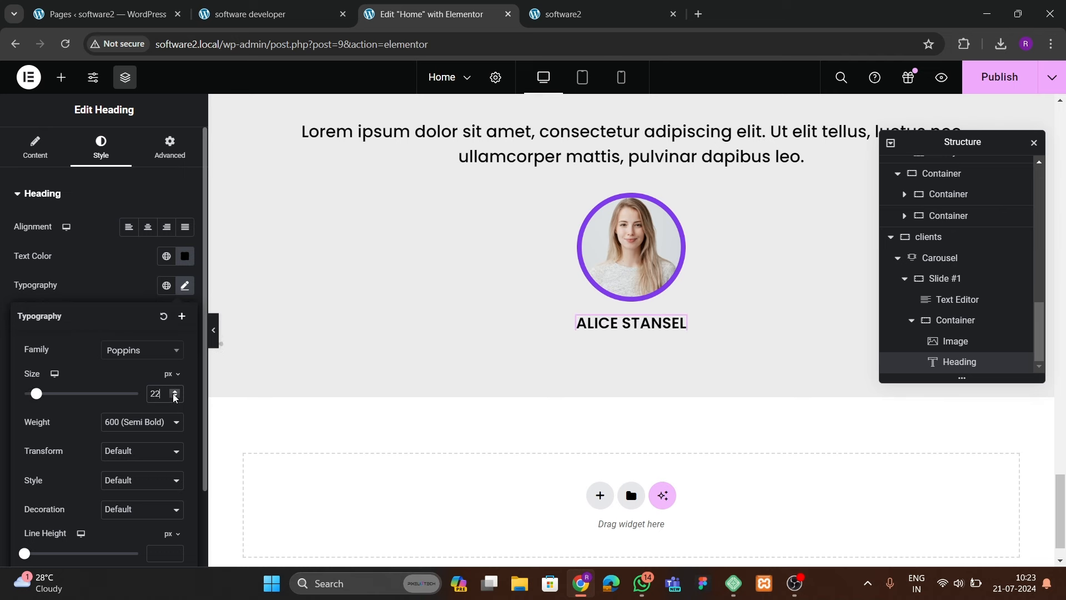
# - Increase the client name heading's font size to 25 px
pyautogui.click(174, 394)
pyautogui.click(174, 391)
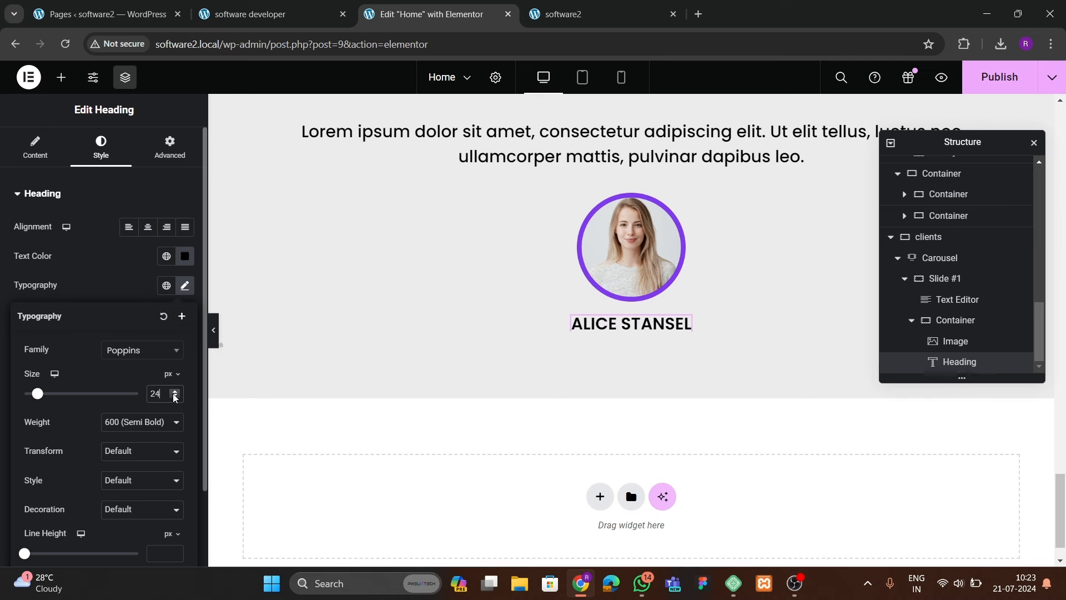
pyautogui.click(174, 391)
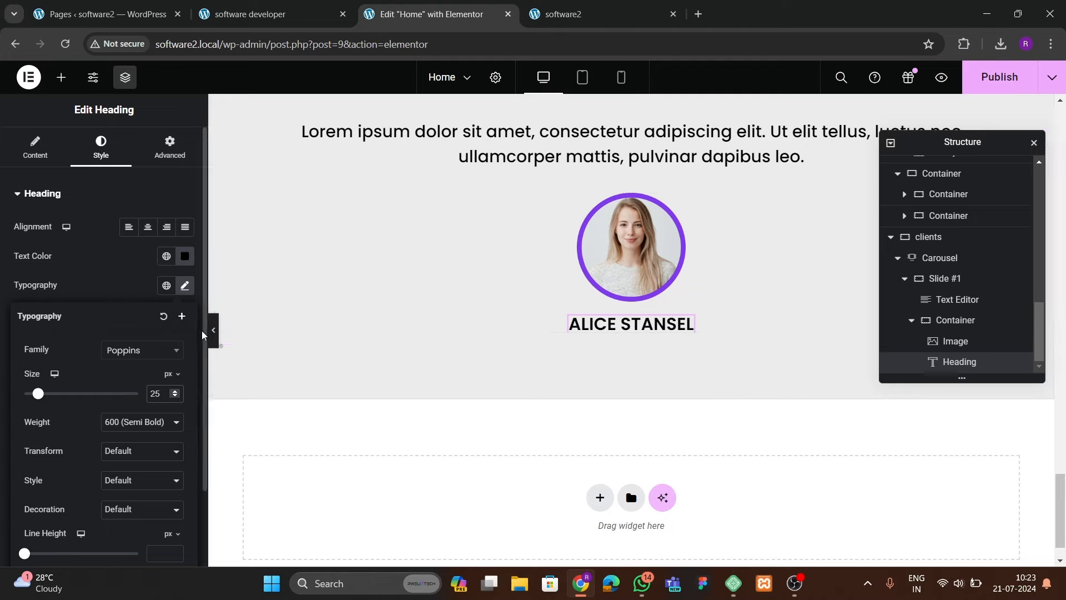
# - Check the reference slide and set the testimonial quote text's typography to a size of 22 px and weight 400 (Normal)
pyautogui.click(590, 131)
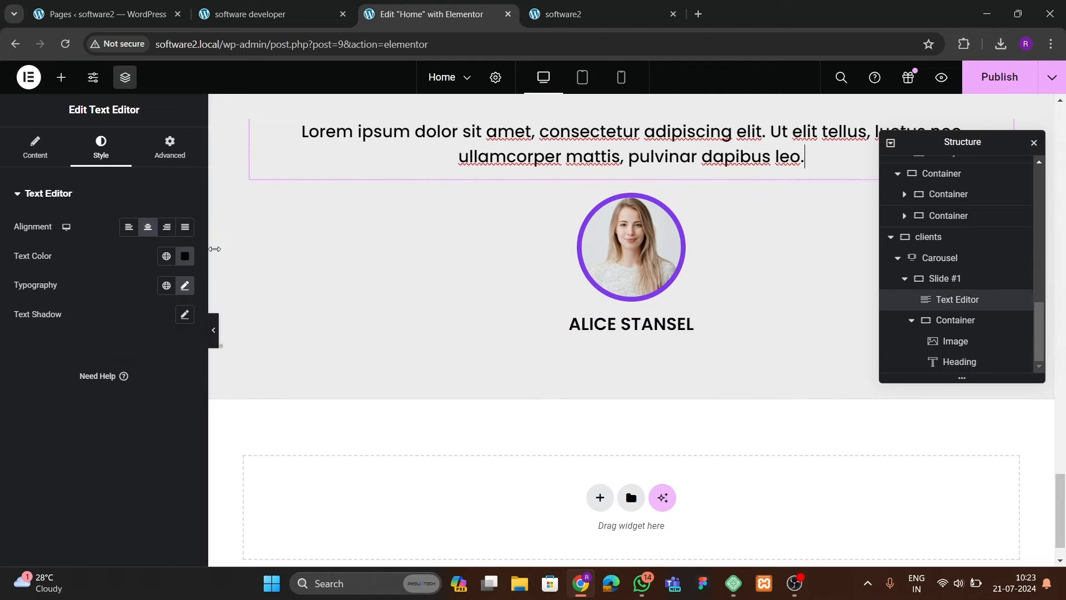
pyautogui.click(272, 14)
pyautogui.scroll(3, 442, 284)
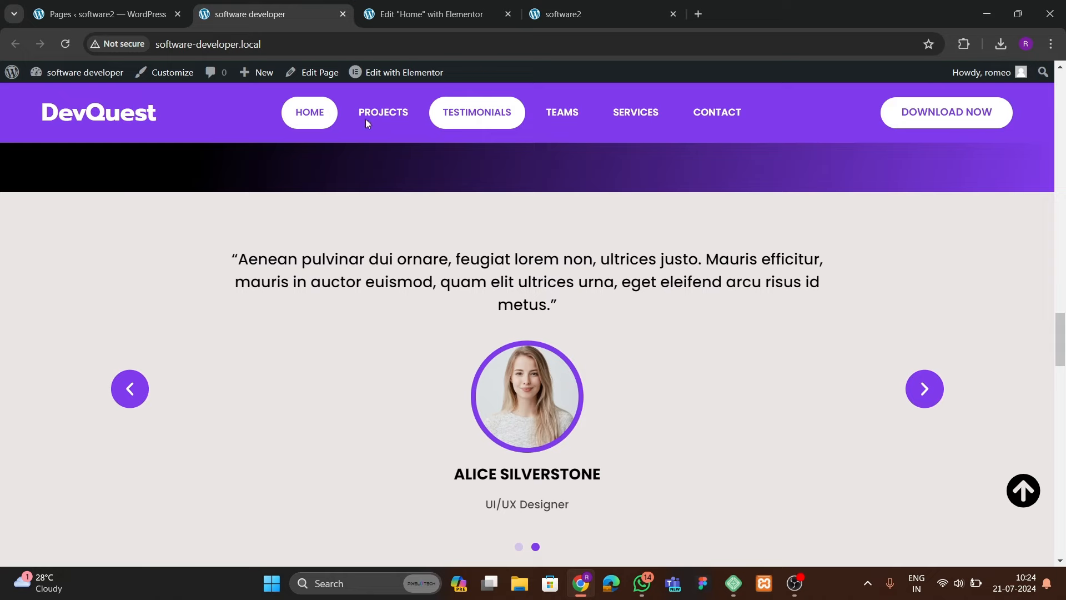
pyautogui.click(443, 14)
pyautogui.click(185, 284)
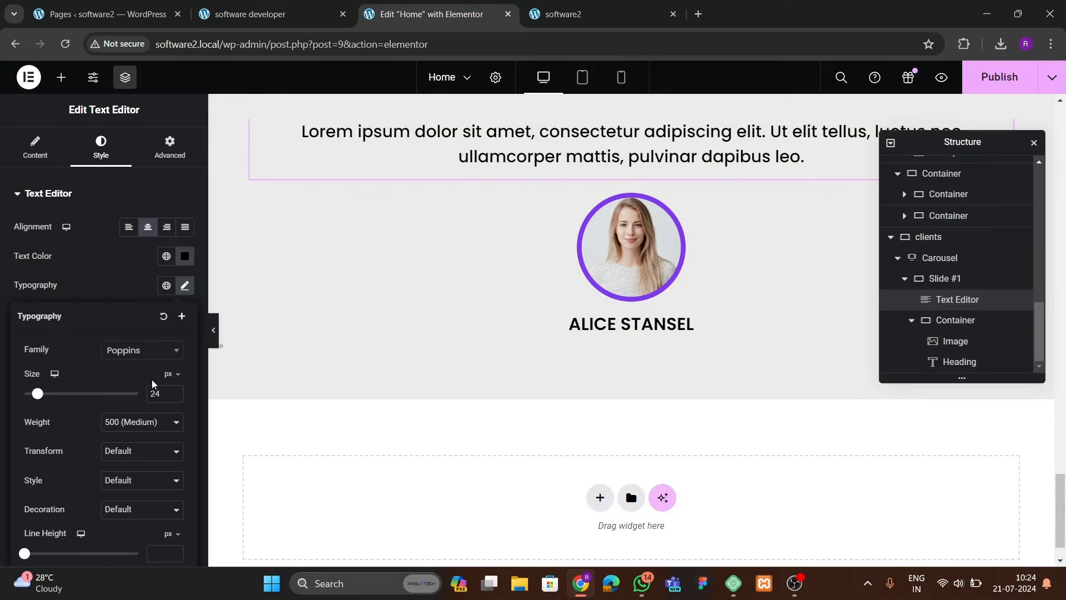
pyautogui.click(175, 398)
pyautogui.click(175, 398)
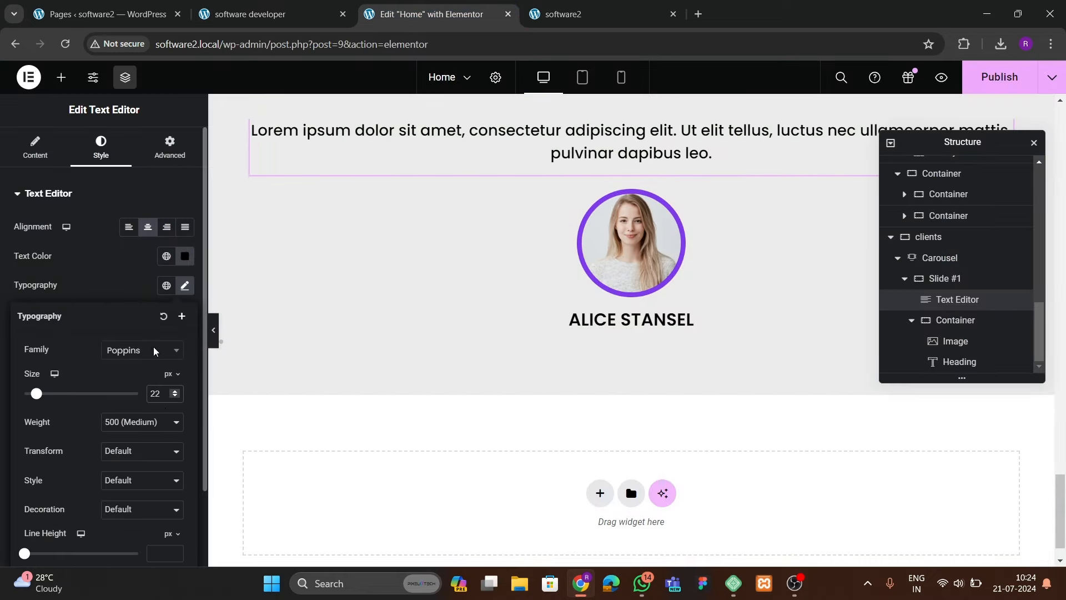
pyautogui.click(137, 422)
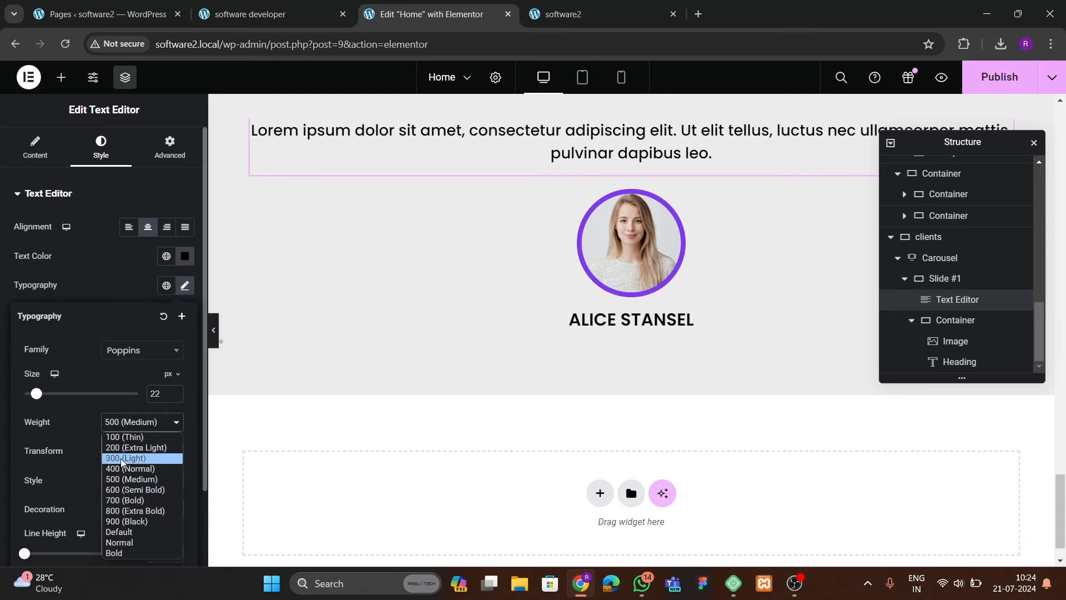
pyautogui.click(120, 476)
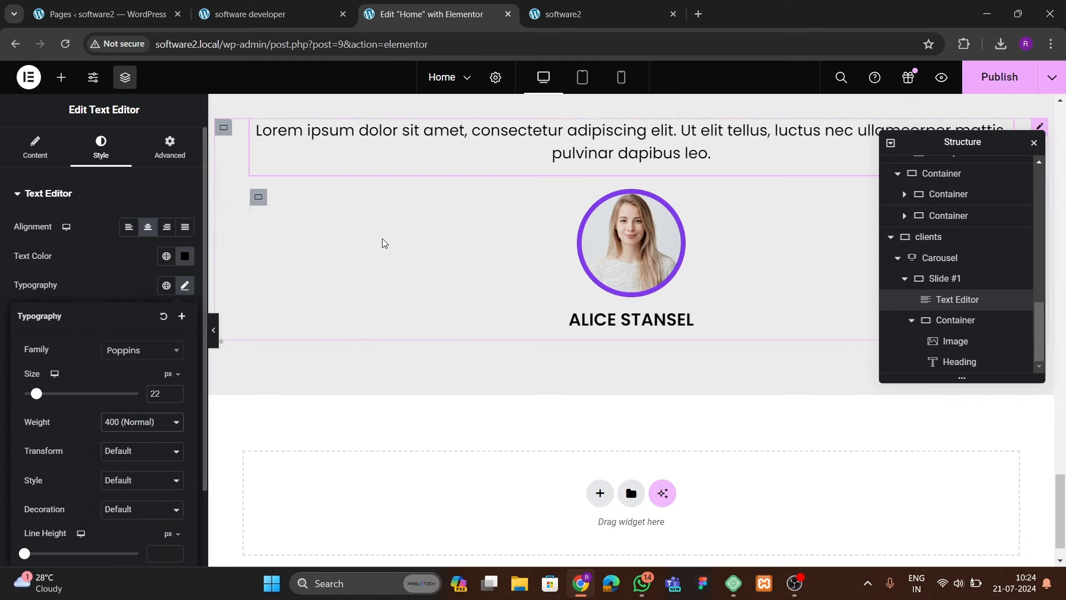
# - Check the reference slide's job title line and paste a copy of the "Free 30-day trial, macOS 10.11+" text below the client name heading
pyautogui.click(278, 16)
pyautogui.scroll(-1, 395, 294)
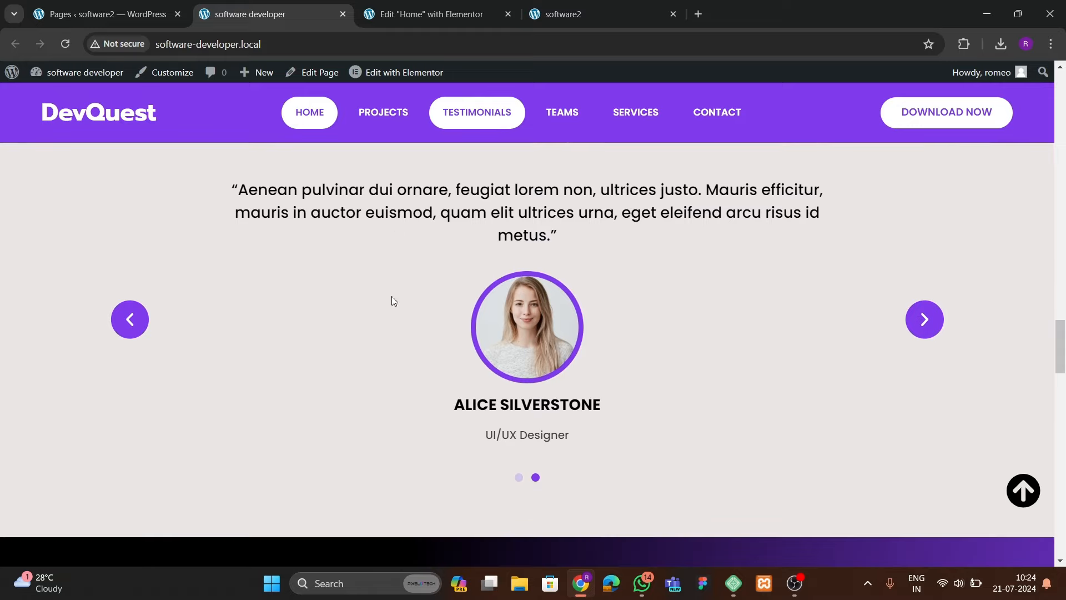
pyautogui.hotkey('ctrl', 'Tab')
pyautogui.scroll(15, 757, 322)
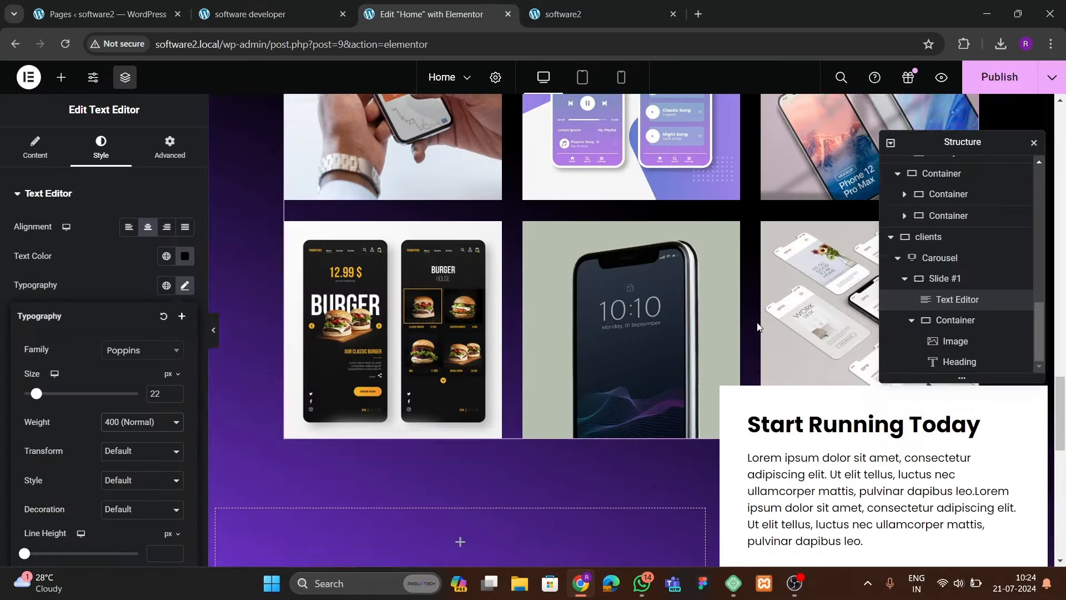
pyautogui.scroll(10, 757, 322)
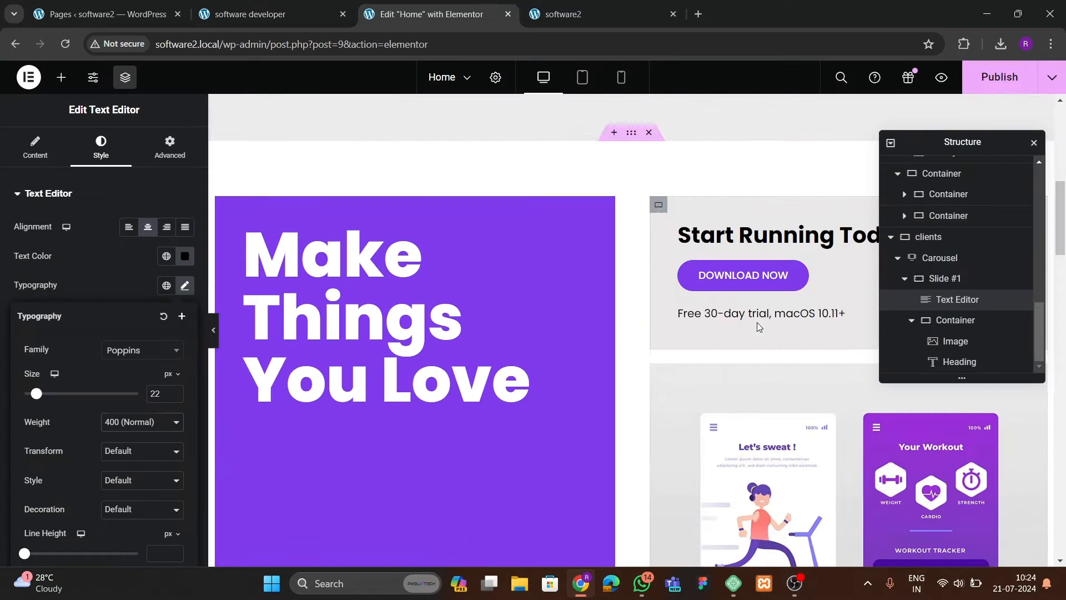
pyautogui.rightClick(757, 316)
pyautogui.click(782, 338)
pyautogui.scroll(-10, 507, 351)
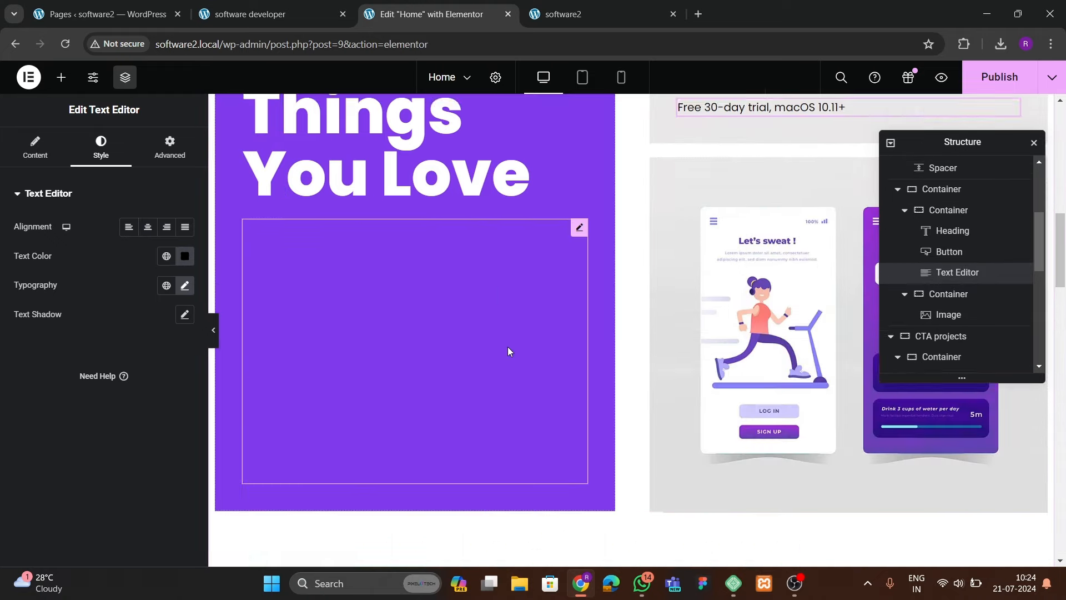
pyautogui.scroll(-10, 508, 350)
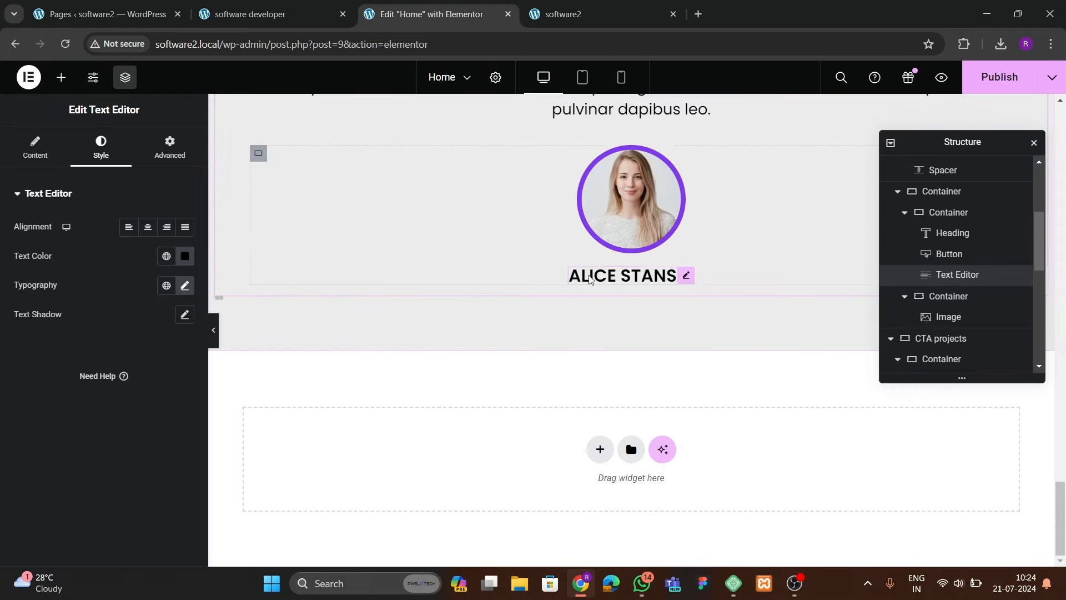
pyautogui.rightClick(590, 272)
pyautogui.click(615, 364)
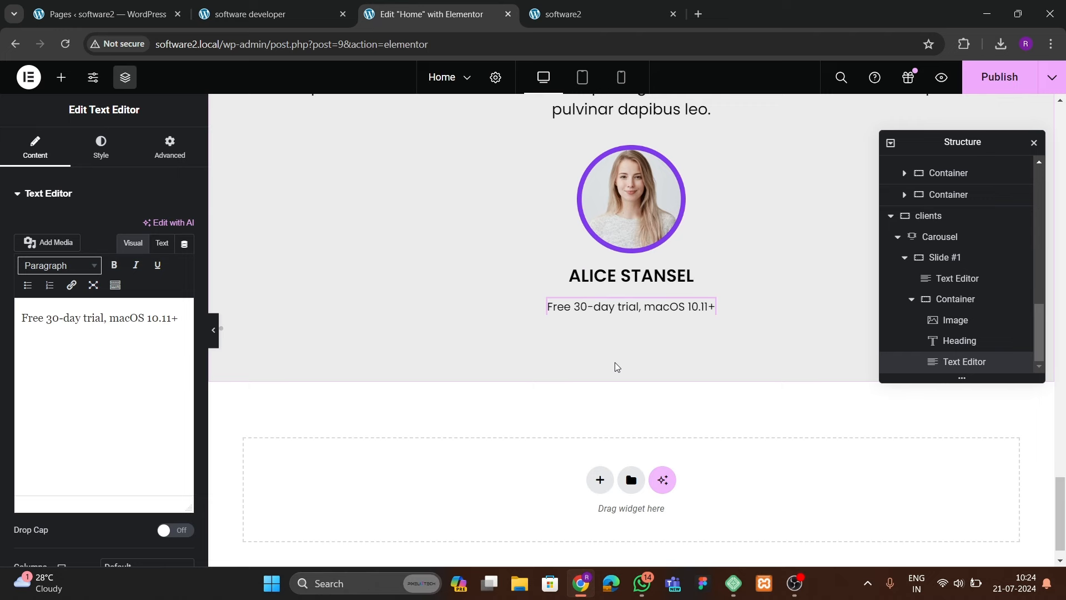
# - Publish the Home page changes and look at the live software2 page
pyautogui.scroll(2, 604, 347)
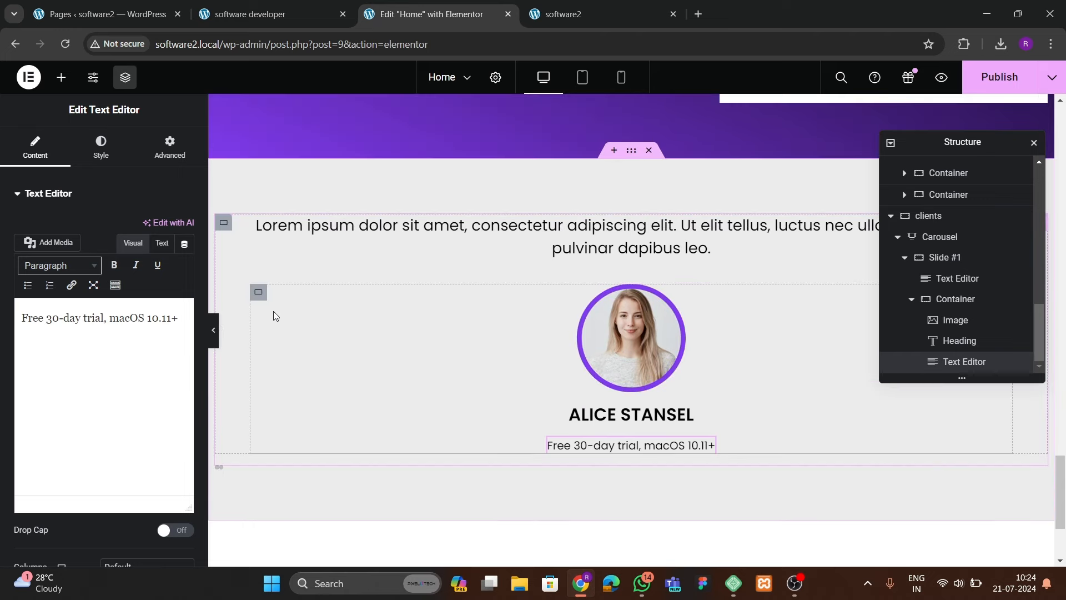
pyautogui.click(999, 76)
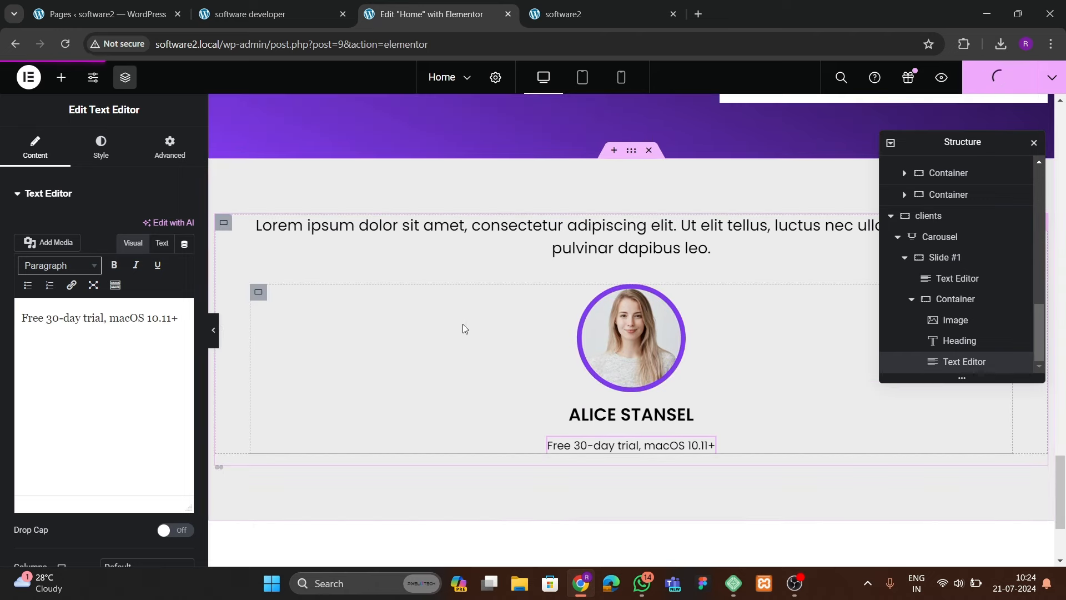
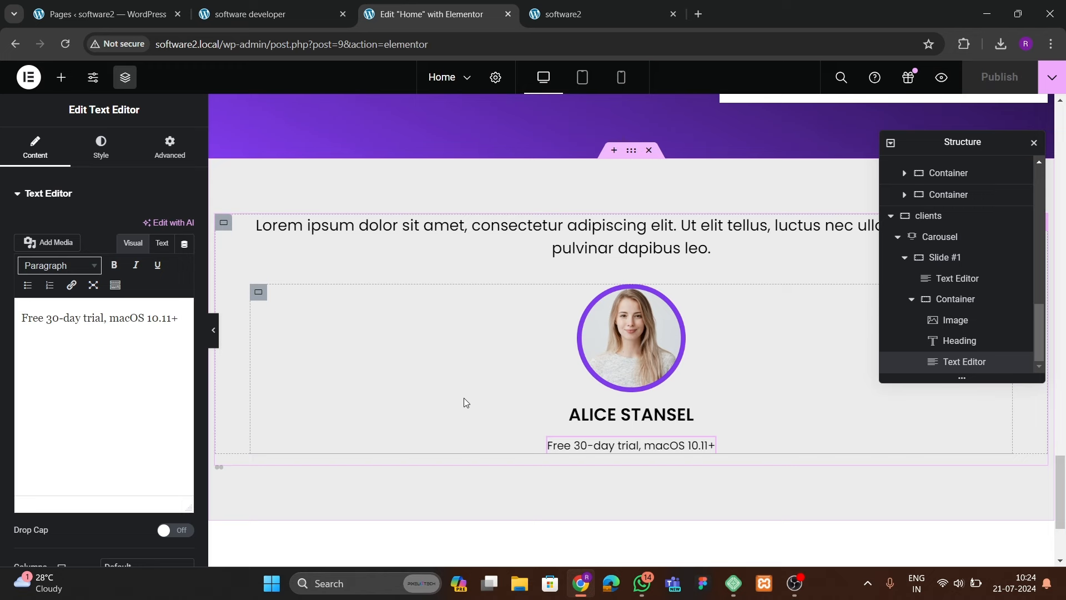
pyautogui.scroll(-3, 464, 399)
pyautogui.scroll(3, 475, 380)
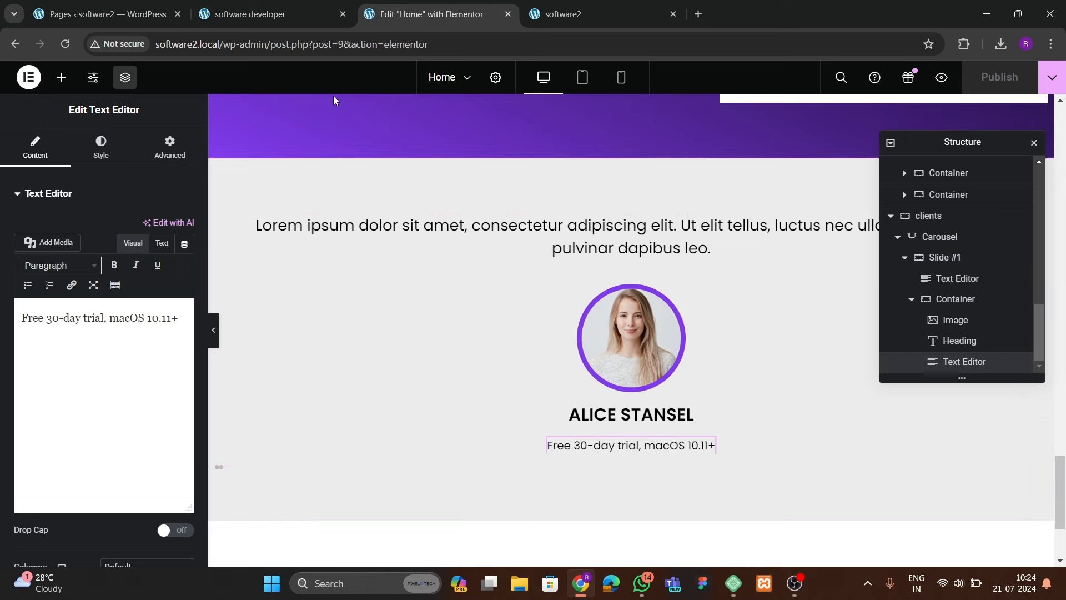
pyautogui.click(550, 15)
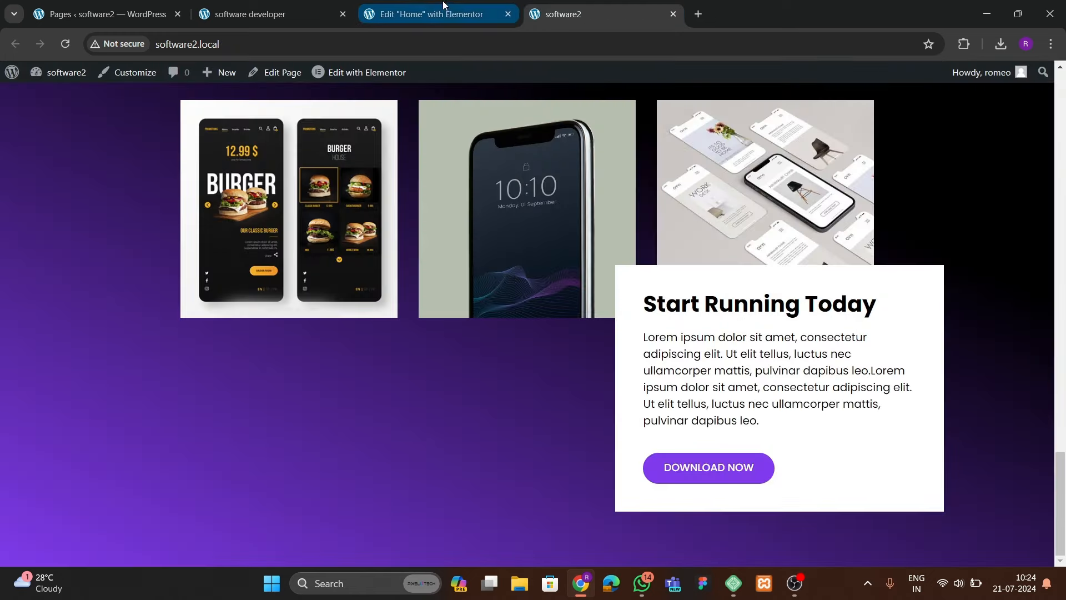
pyautogui.click(433, 14)
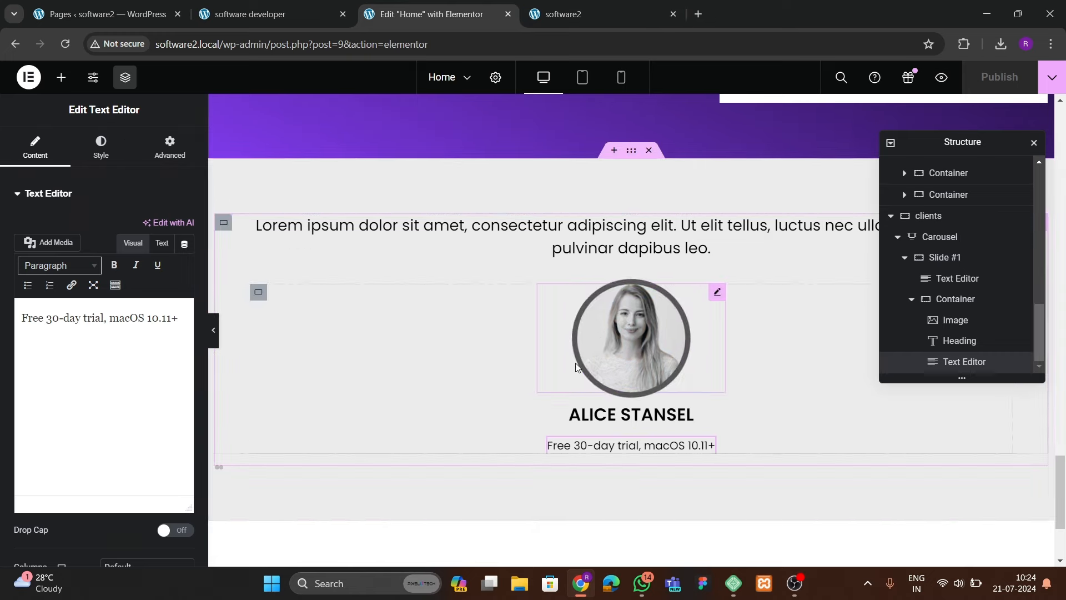
# - Duplicate the clients carousel's first slide and replace the copy's portrait with the purple-ringed image of the smiling man
pyautogui.click(938, 237)
pyautogui.click(178, 249)
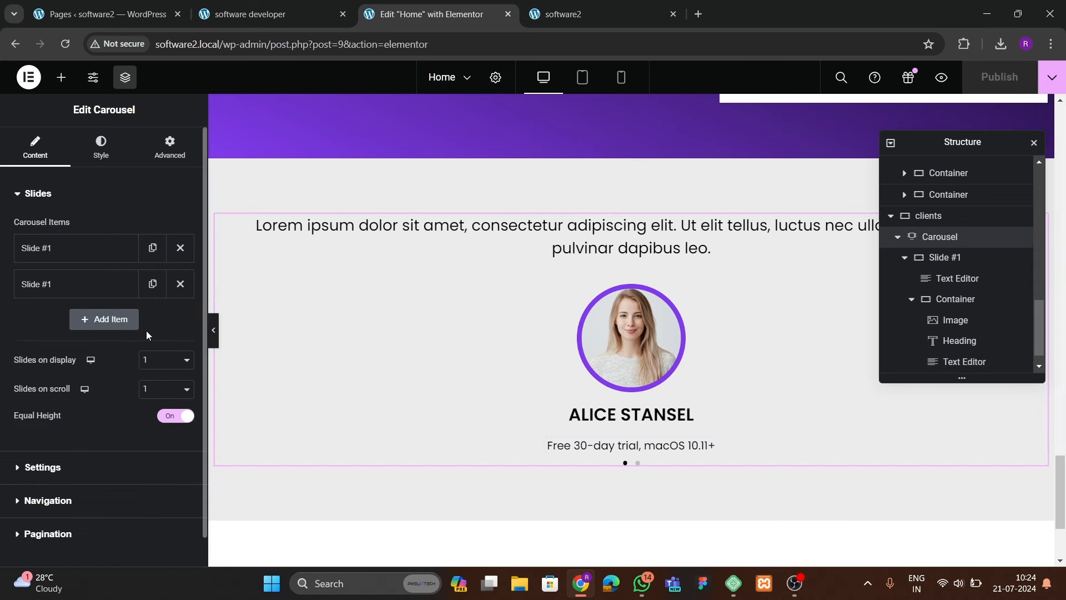
pyautogui.click(638, 462)
pyautogui.click(719, 290)
pyautogui.click(76, 299)
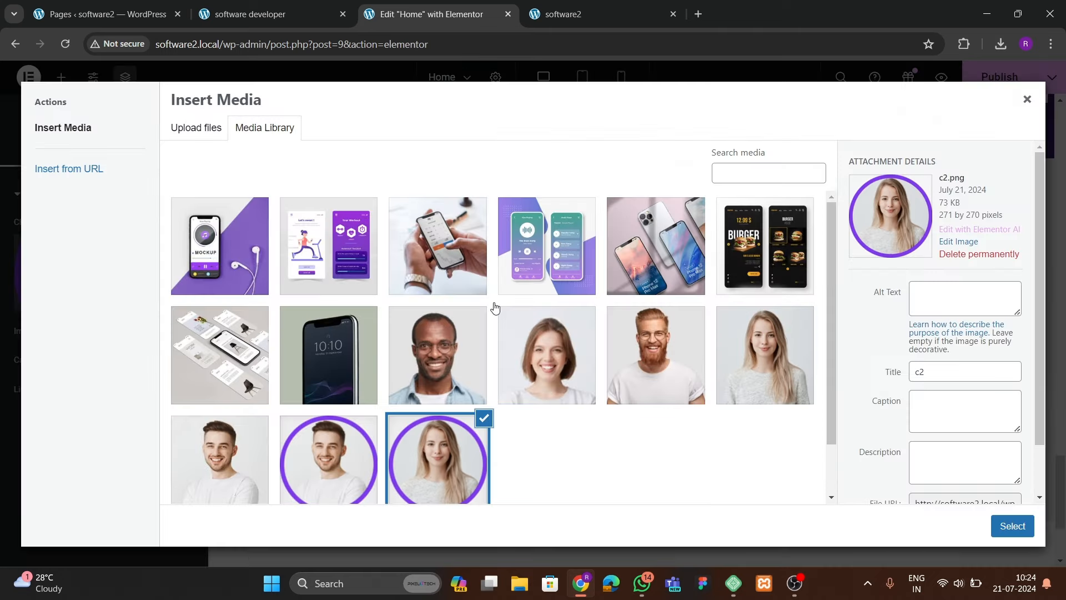
pyautogui.click(329, 458)
pyautogui.click(1000, 523)
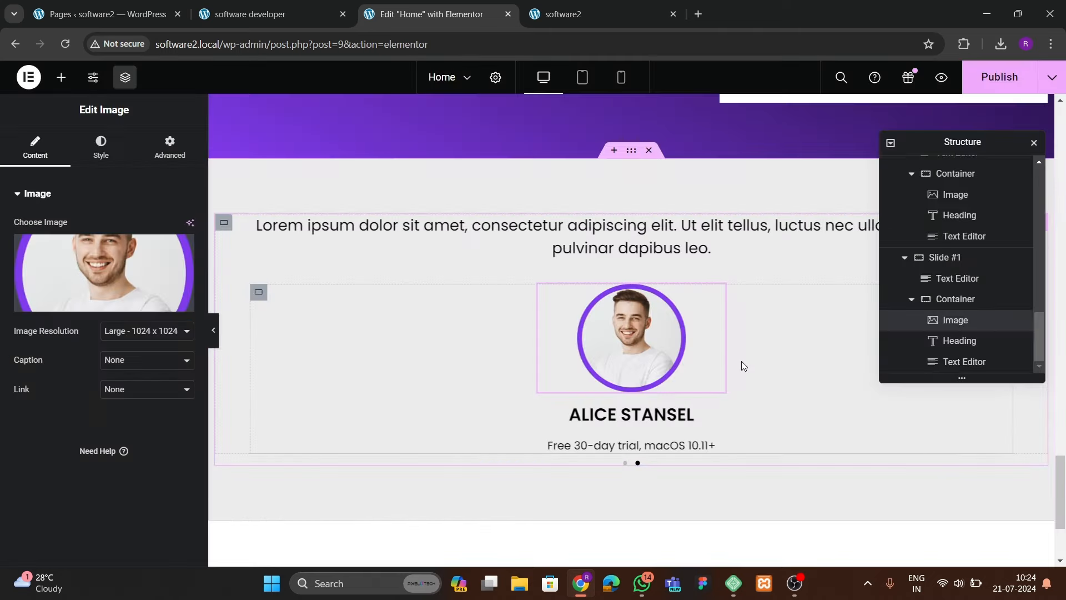
# - Look at the live and reference pages and review the clients carousel's autoplay, arrow navigation and pagination options
pyautogui.scroll(-2, 447, 302)
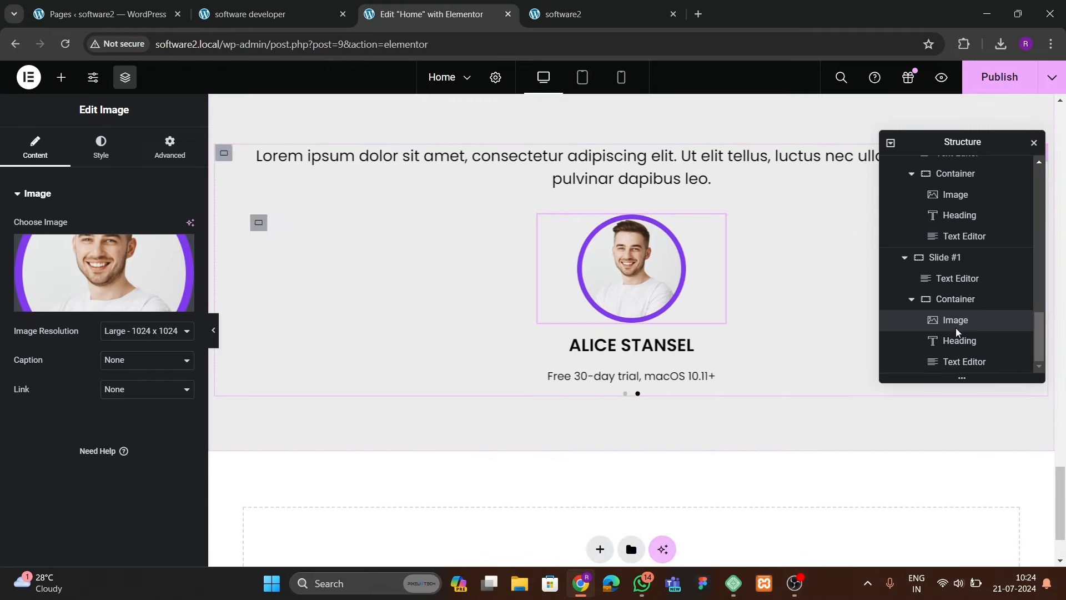
pyautogui.click(593, 17)
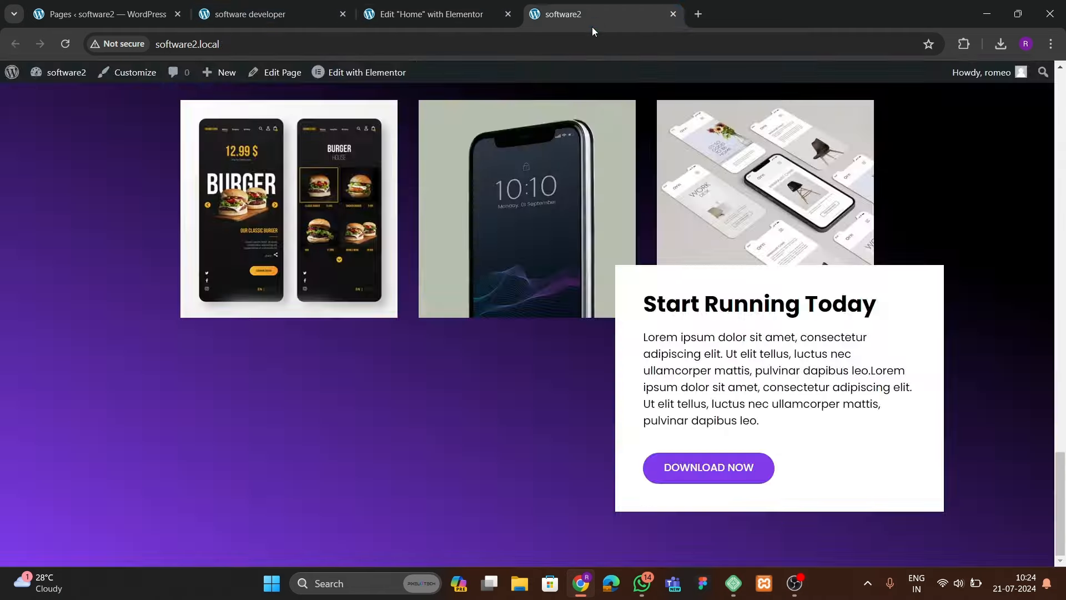
pyautogui.click(265, 18)
pyautogui.click(469, 15)
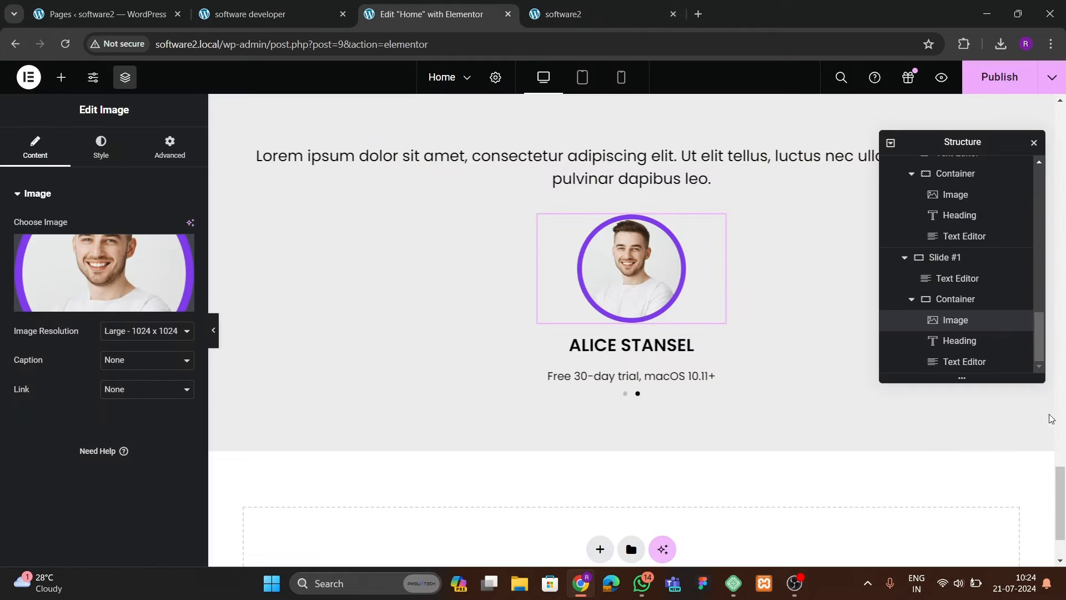
pyautogui.scroll(5, 946, 258)
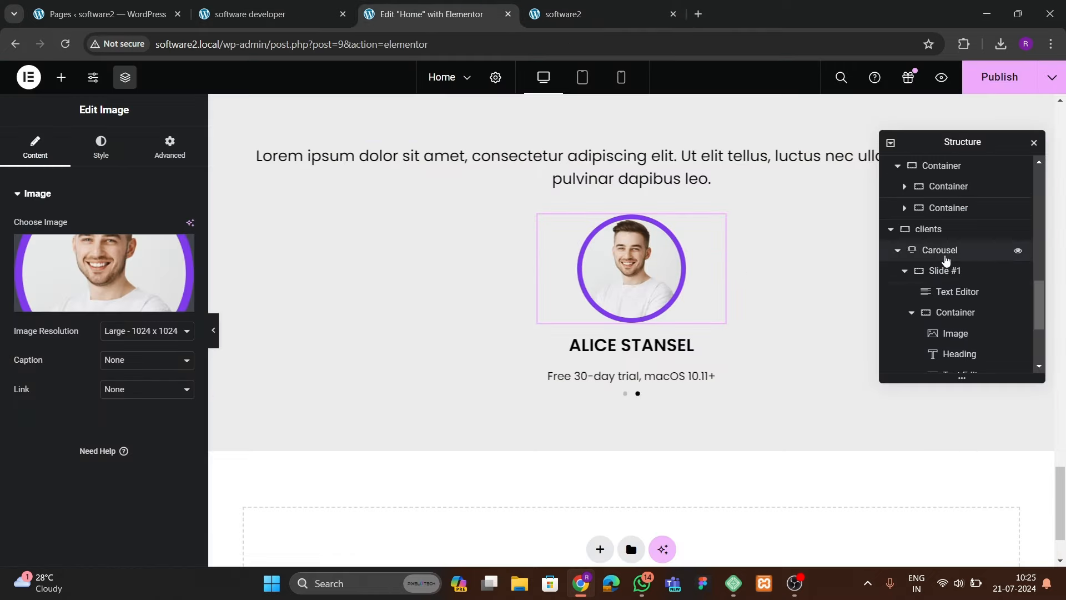
pyautogui.click(943, 251)
pyautogui.scroll(-1, 72, 331)
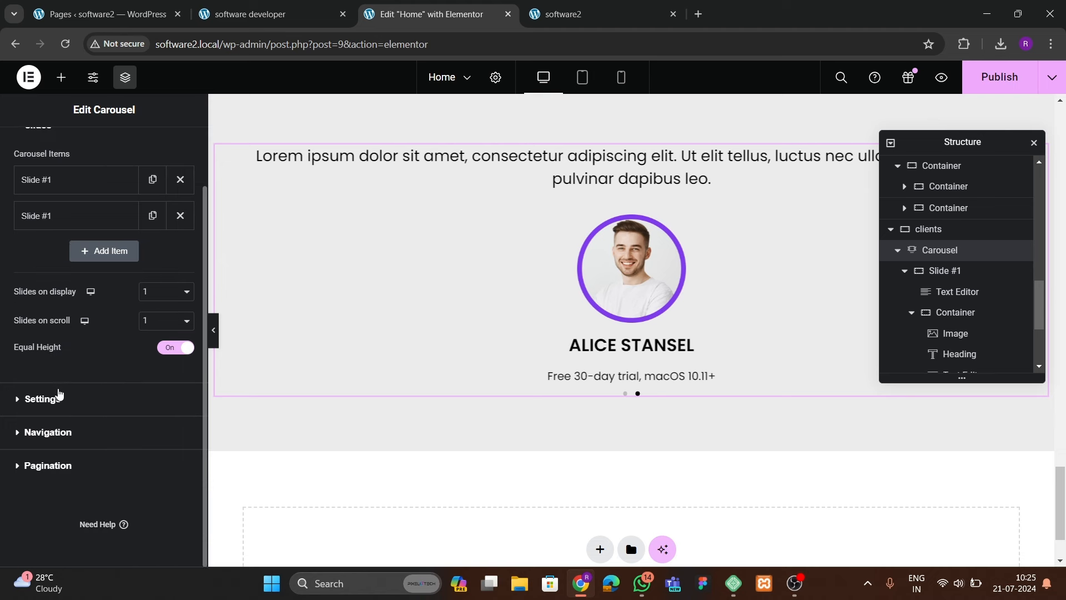
pyautogui.click(59, 398)
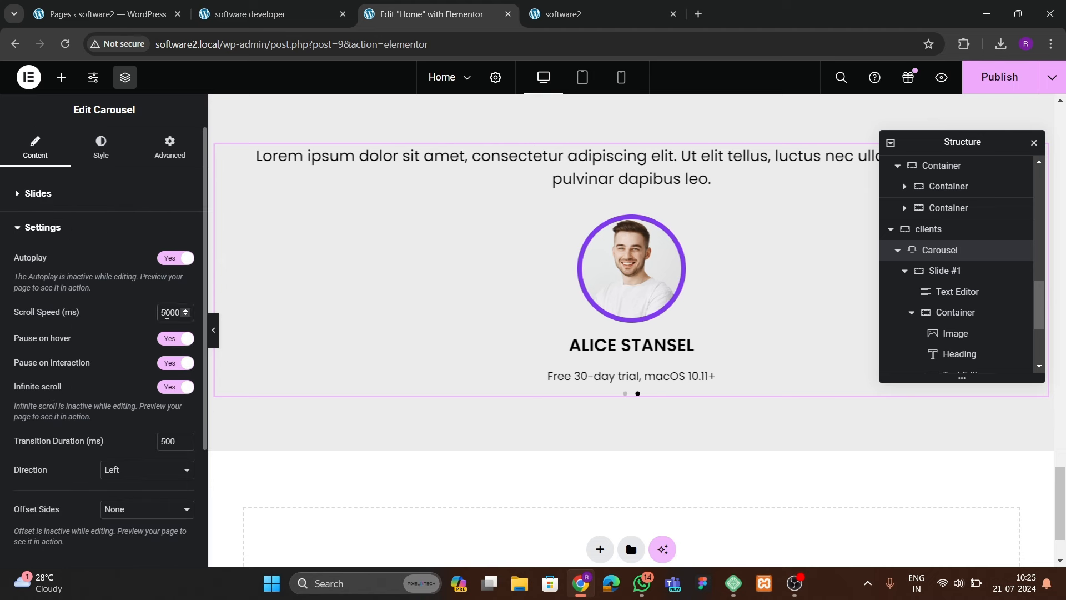
pyautogui.scroll(-3, 125, 327)
pyautogui.click(66, 432)
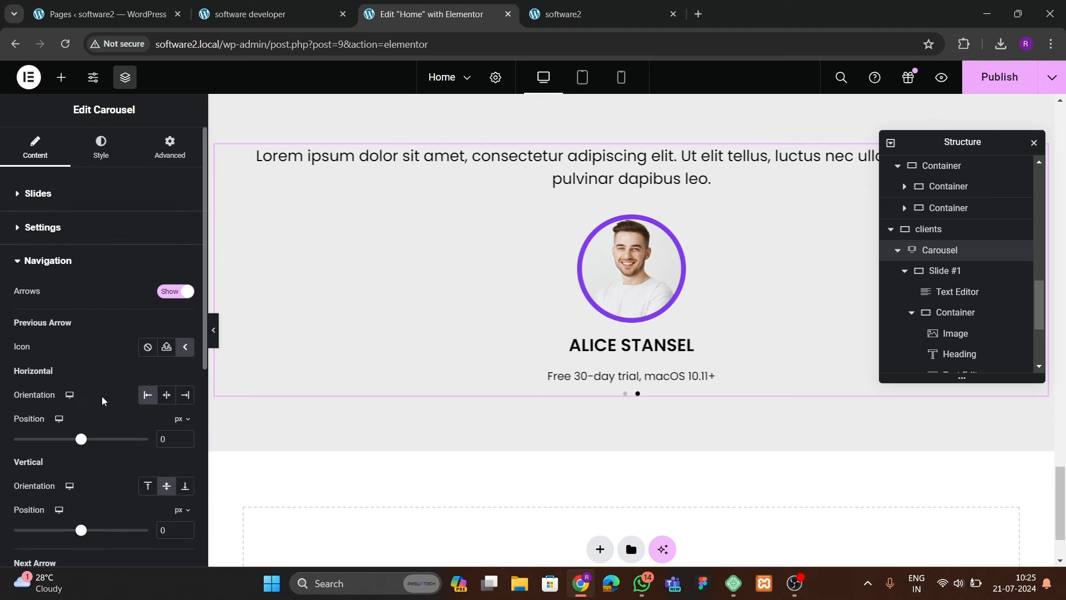
pyautogui.scroll(-5, 138, 412)
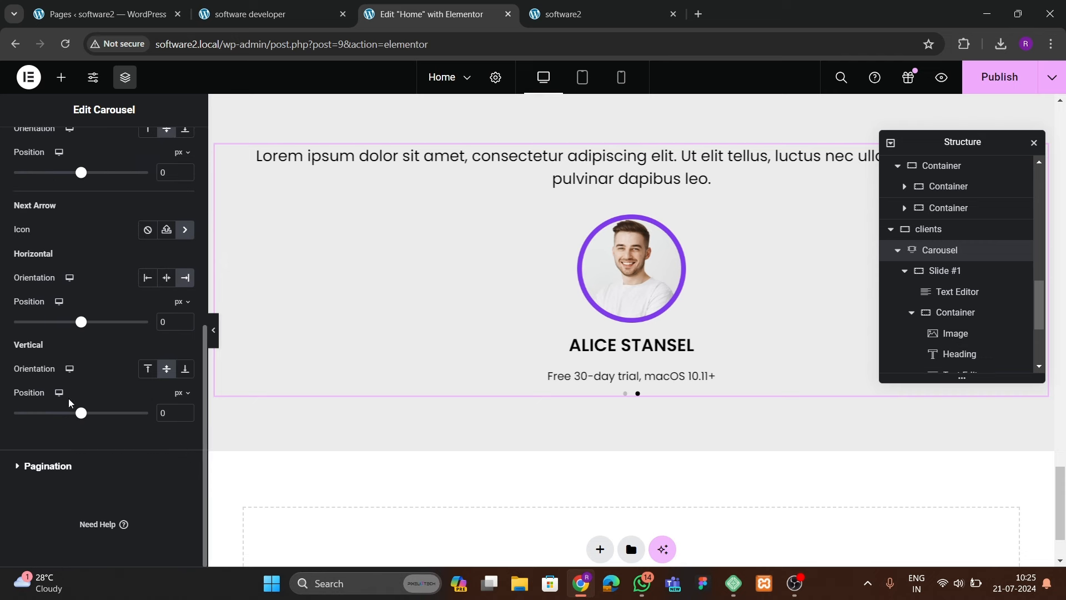
pyautogui.click(41, 459)
# - Style the carousel's pagination dots with the purple global color and a size of 13 px
pyautogui.click(101, 150)
pyautogui.scroll(-1, 72, 382)
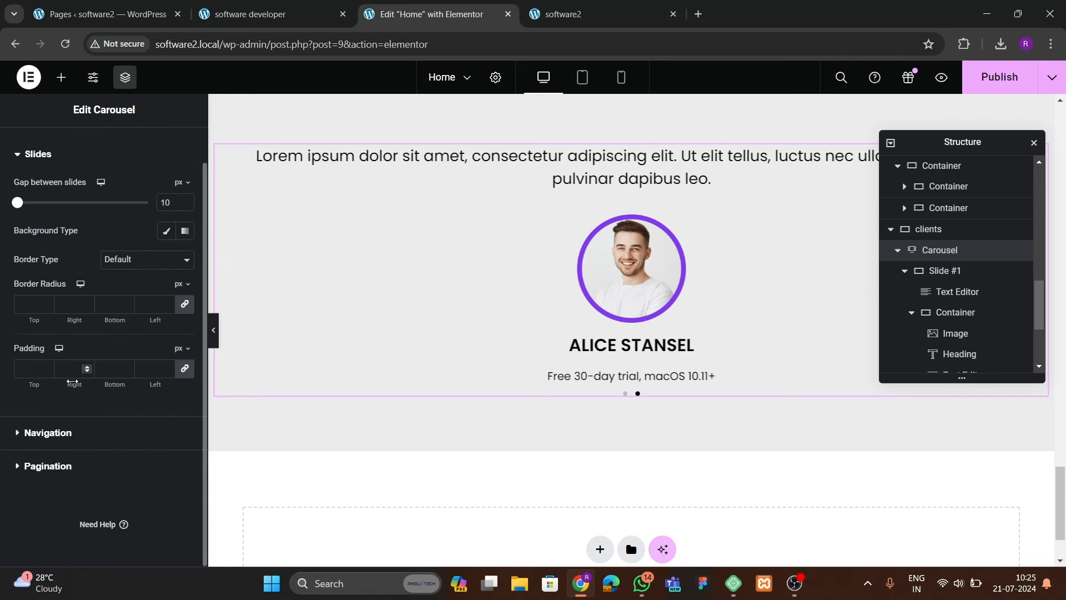
pyautogui.click(32, 467)
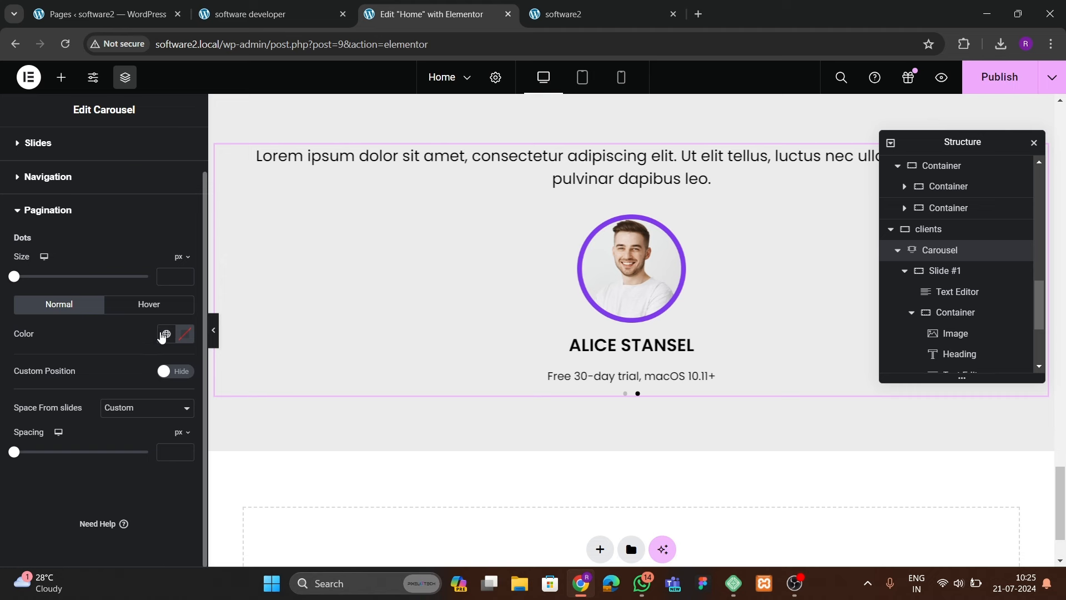
pyautogui.click(165, 334)
pyautogui.click(77, 510)
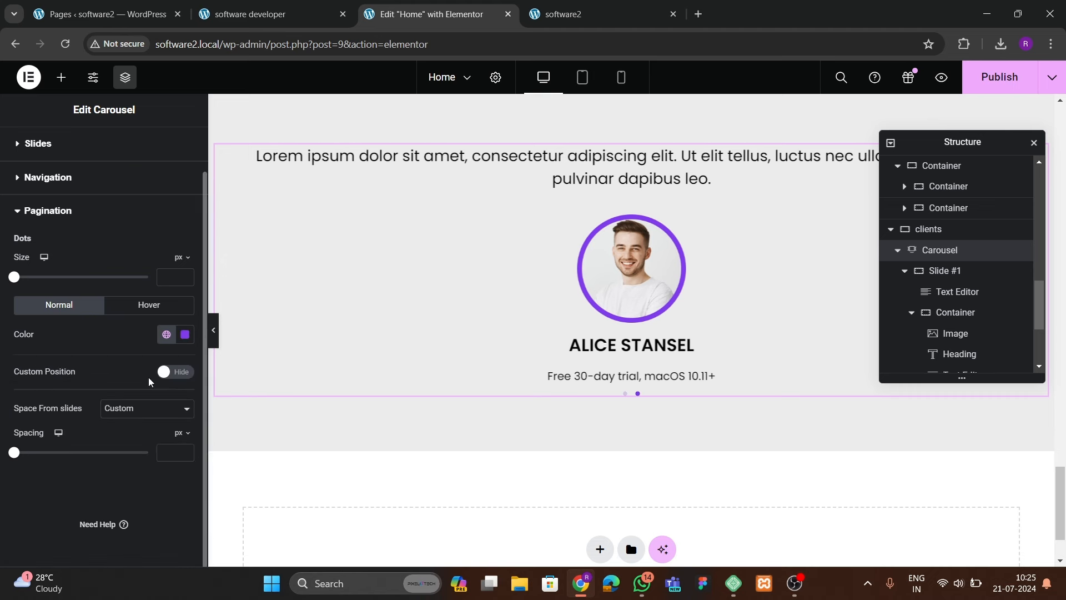
pyautogui.click(186, 274)
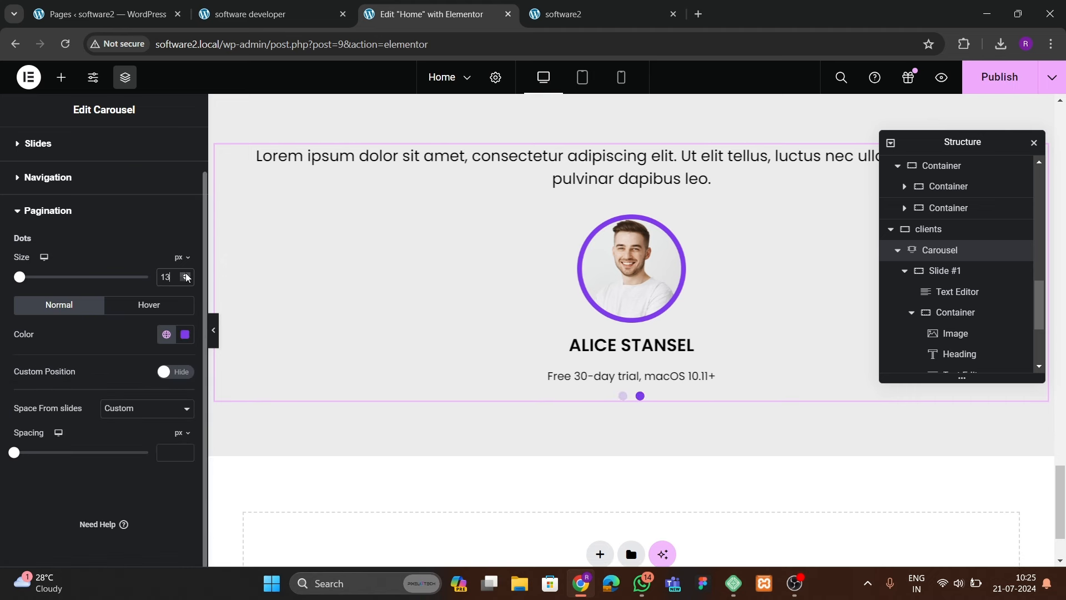
# - Enable custom positioning for the carousel's pagination dots and set their spacing from the slides to 50 px
pyautogui.click(176, 372)
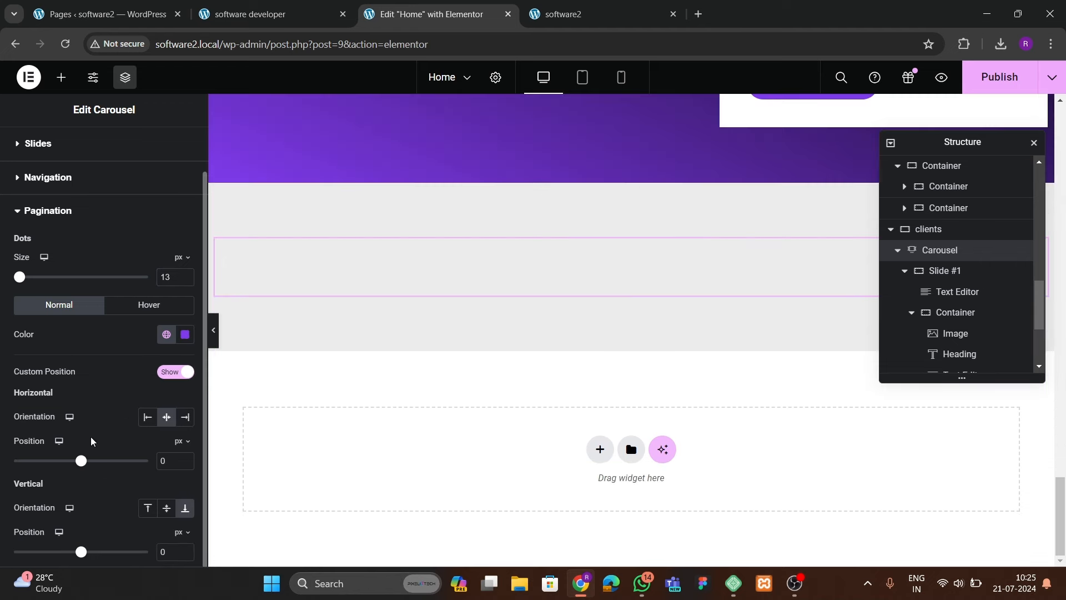
pyautogui.scroll(-3, 152, 484)
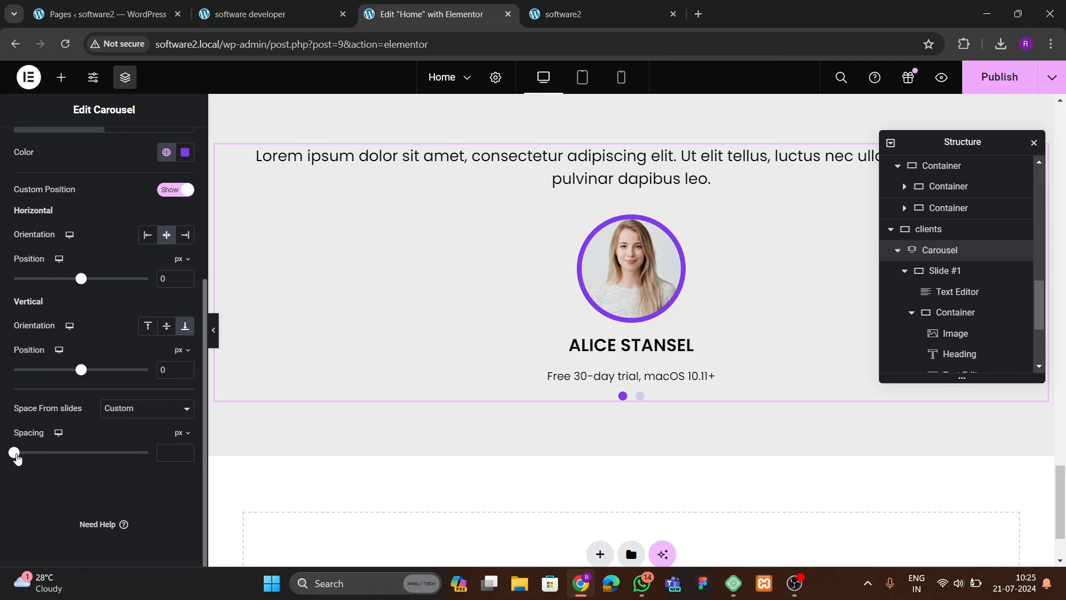
pyautogui.click(185, 453)
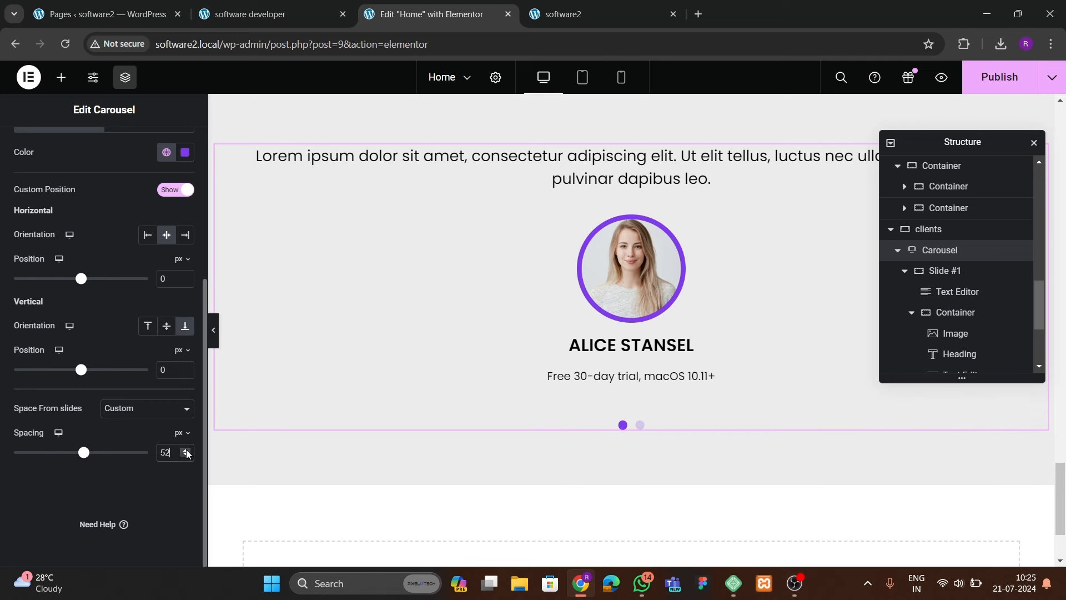
pyautogui.press('BackSpace')
pyautogui.press('BackSpace')
pyautogui.write('50')
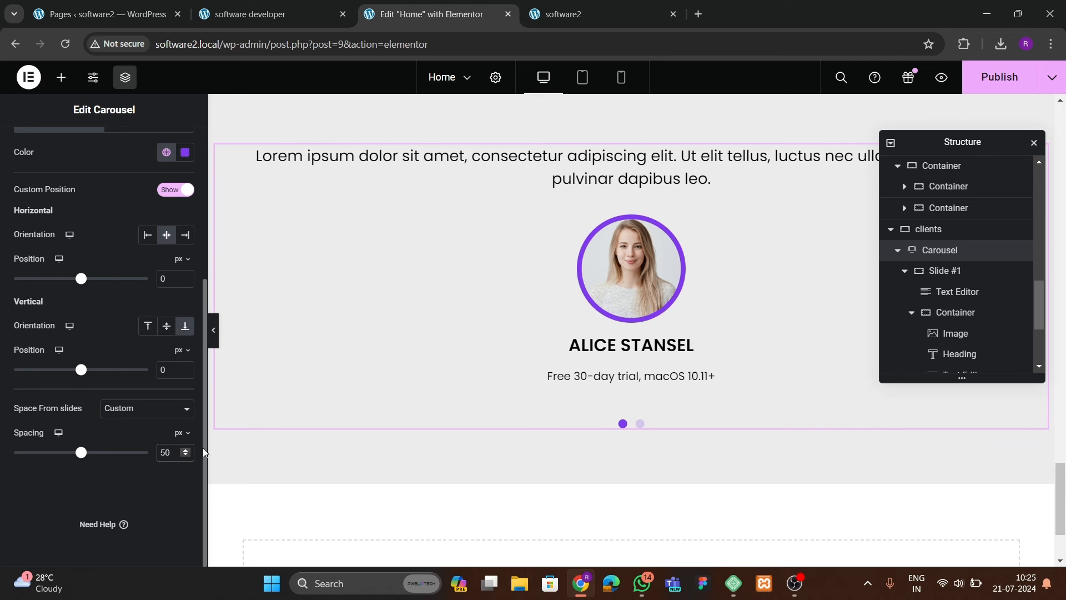
# - Set the pagination dots' size to 12 px and publish the page
pyautogui.scroll(3, 165, 185)
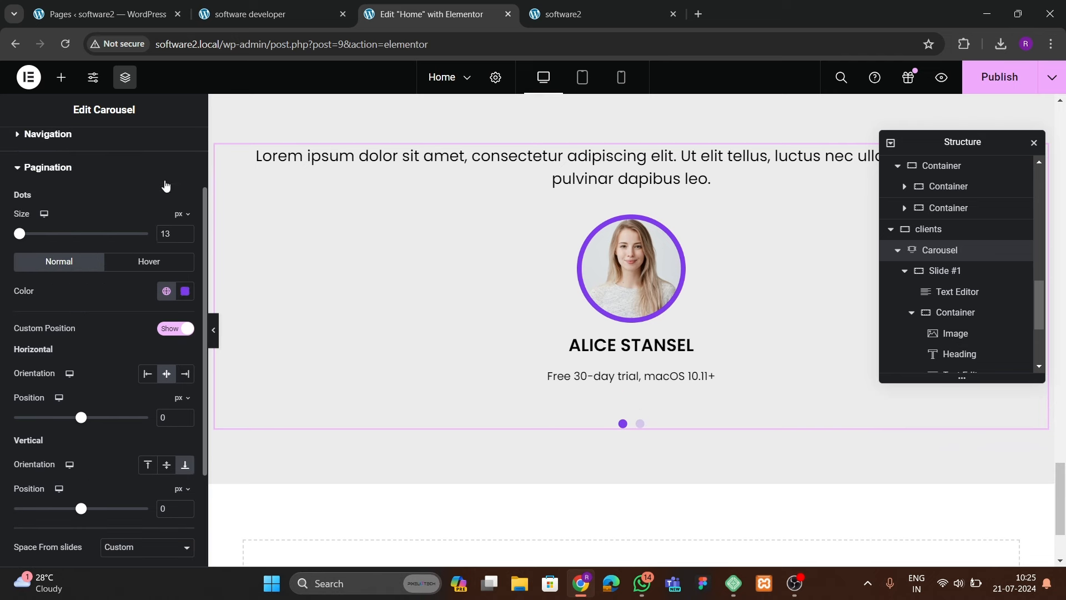
pyautogui.click(187, 236)
pyautogui.click(188, 236)
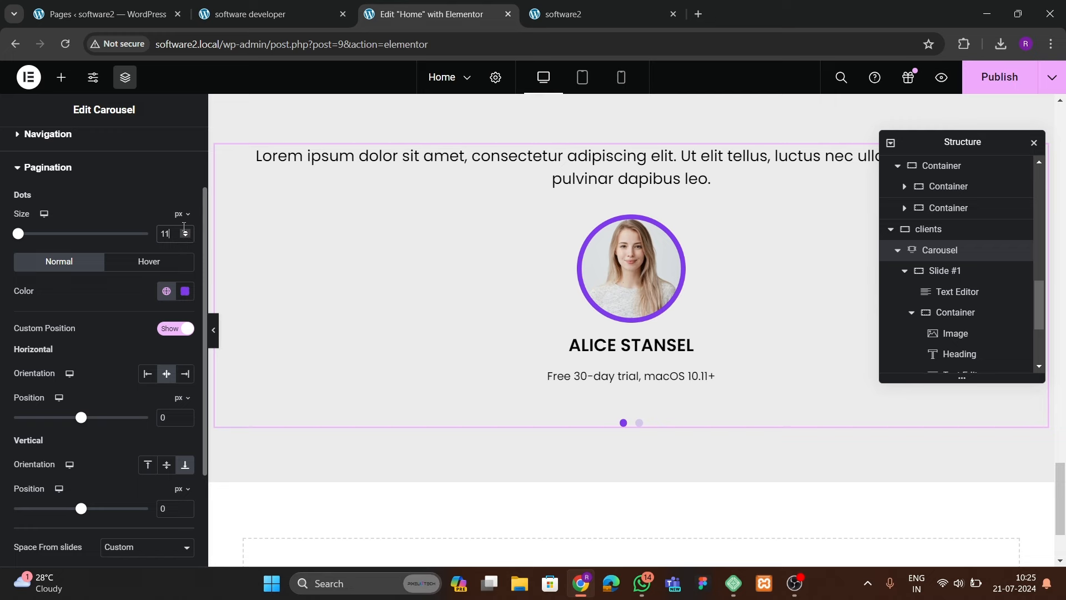
pyautogui.click(185, 230)
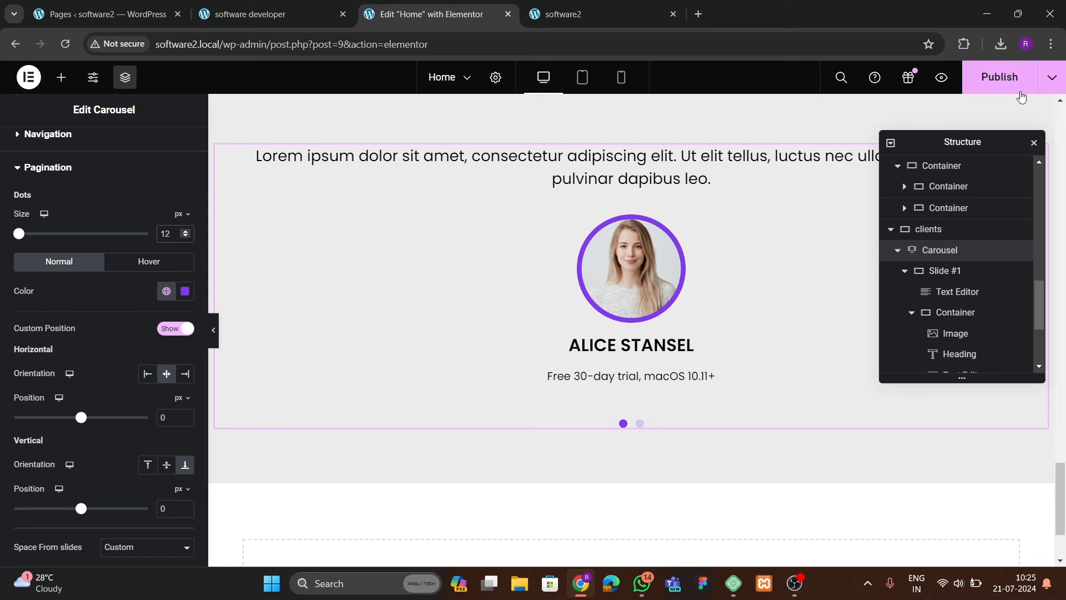
pyautogui.click(999, 77)
# - Check the reference site's testimonial arrows and give the carousel's navigation arrows a purple global background color and white icons
pyautogui.click(282, 15)
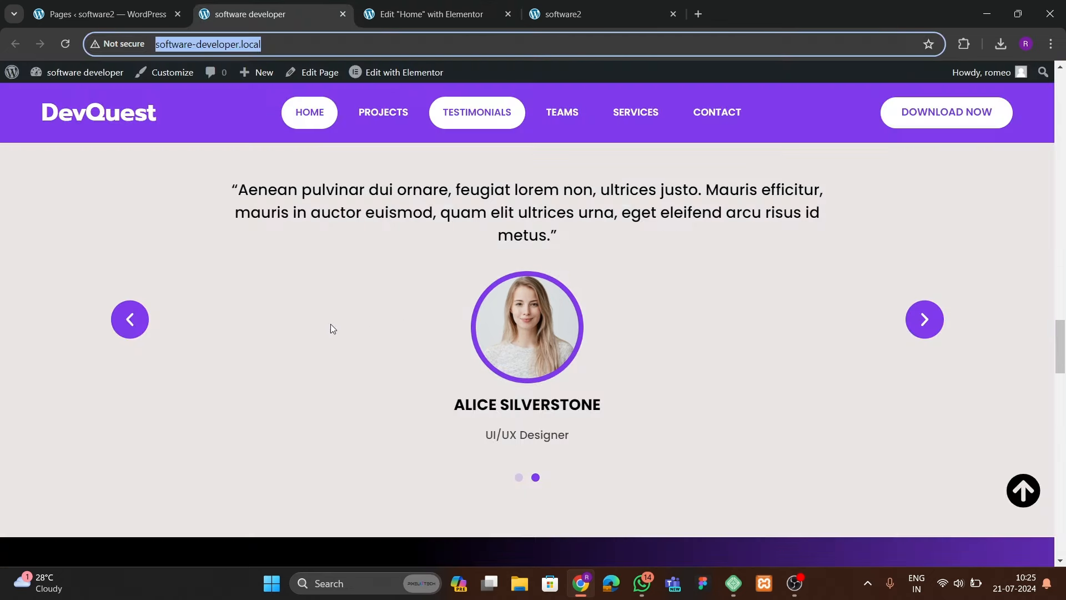
pyautogui.click(411, 15)
pyautogui.scroll(2, 140, 306)
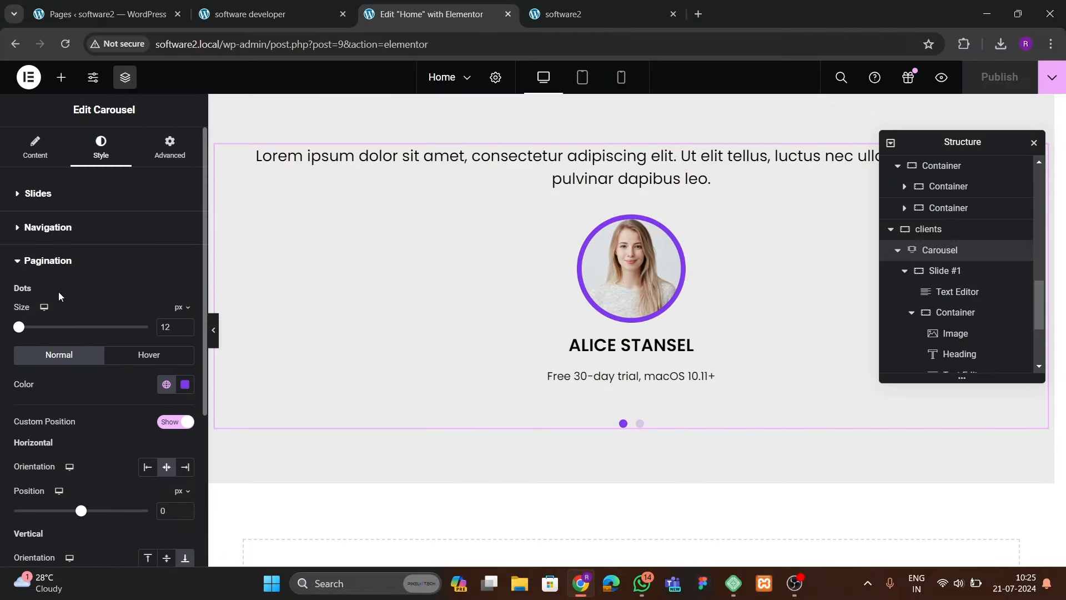
pyautogui.click(34, 229)
pyautogui.scroll(-1, 133, 341)
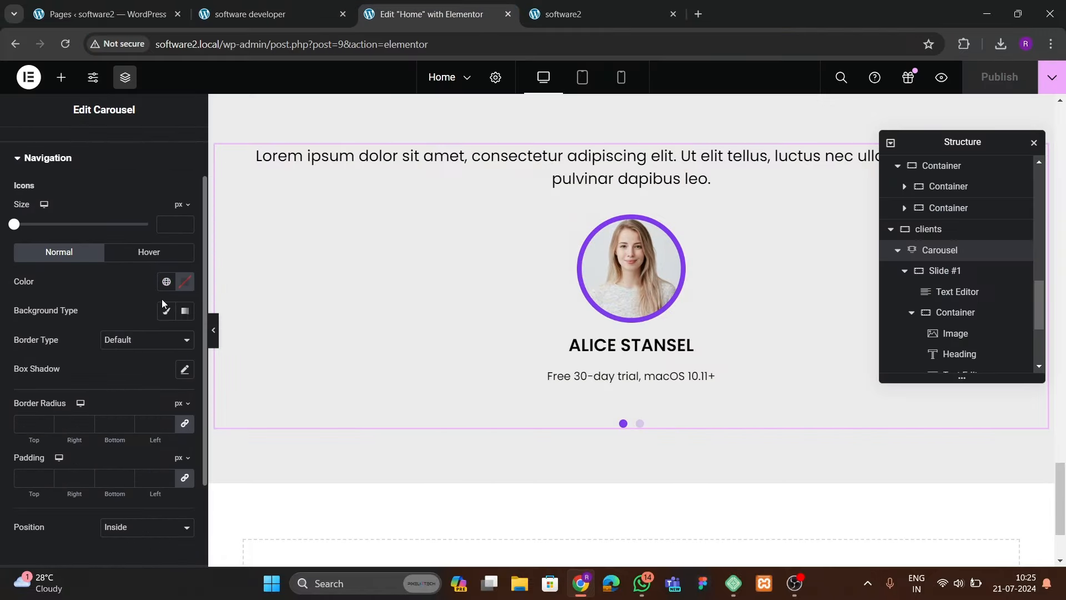
pyautogui.click(168, 311)
pyautogui.click(167, 340)
pyautogui.click(71, 483)
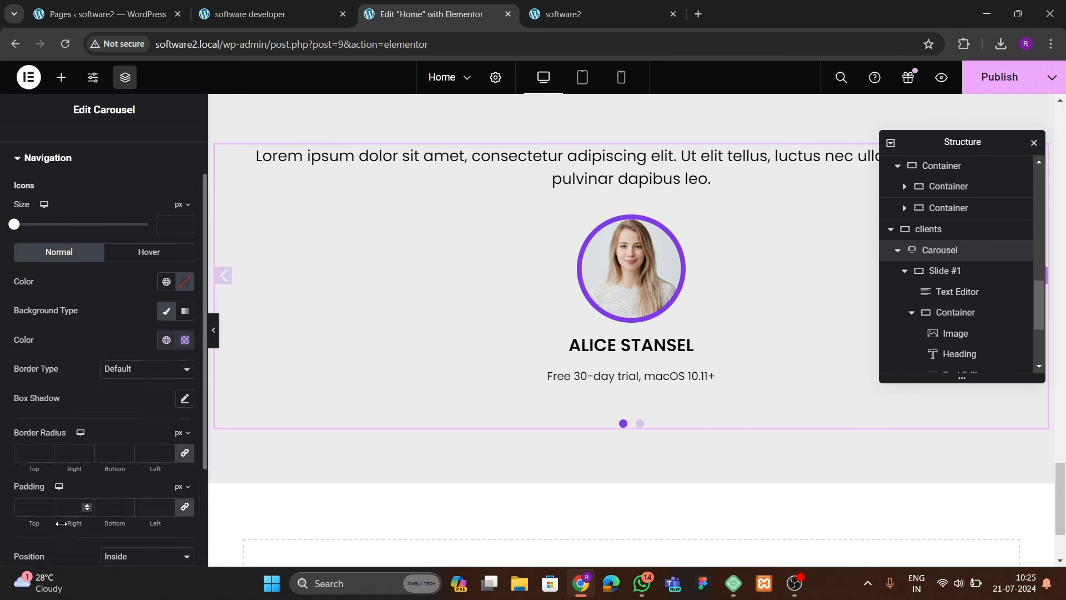
pyautogui.click(188, 286)
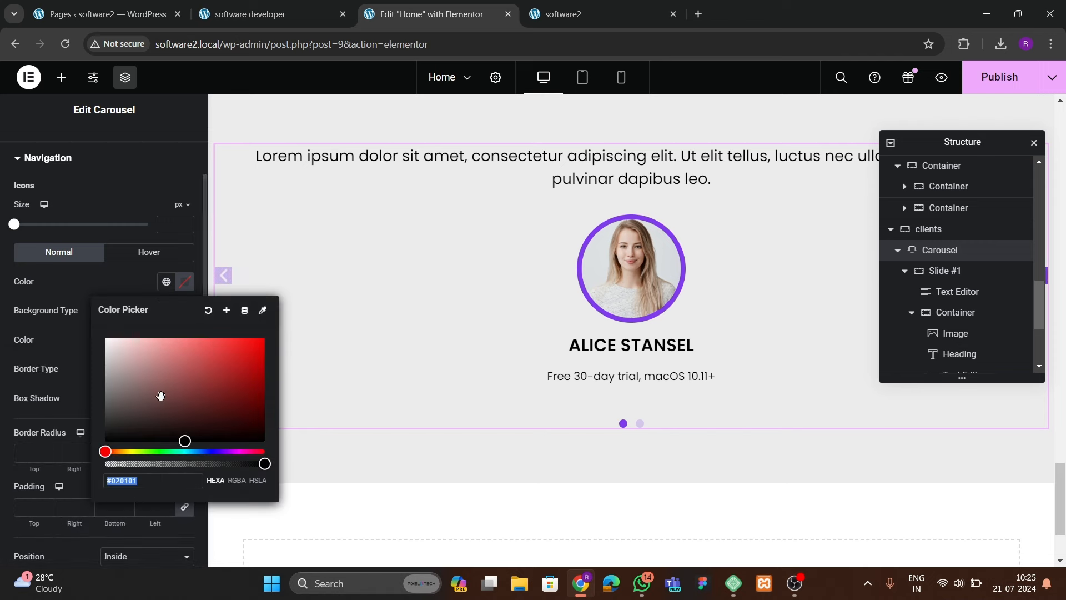
pyautogui.moveTo(160, 397); pyautogui.dragTo(87, 308)
pyautogui.click(87, 283)
pyautogui.scroll(-2, 74, 342)
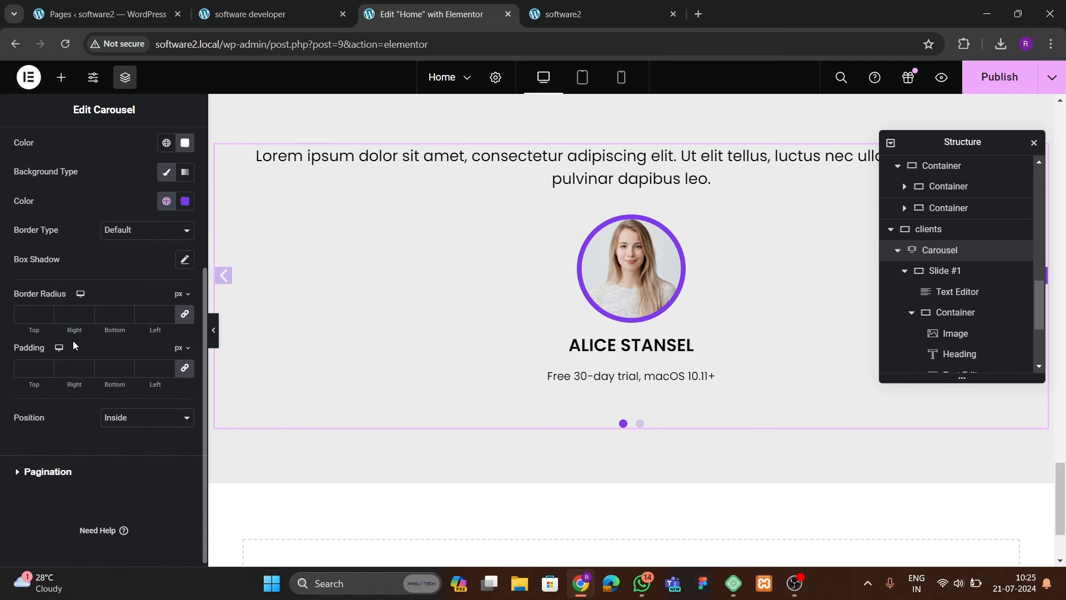
# - Set the navigation arrows' size to 27 px, their border radius to 100 px and their padding to 16 px on all sides
pyautogui.scroll(2, 73, 346)
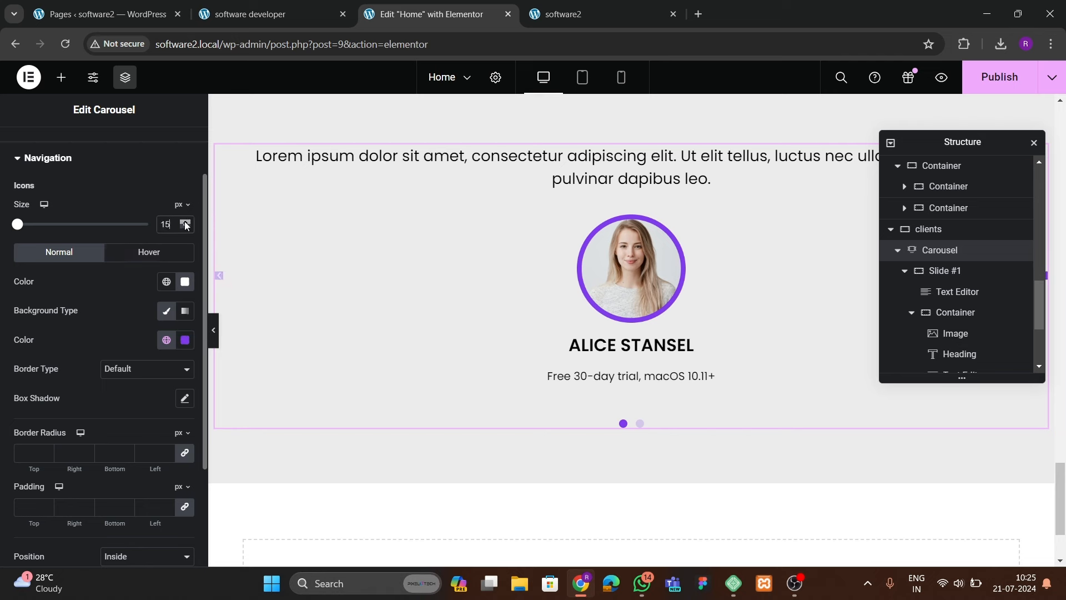
pyautogui.scroll(-2, 186, 224)
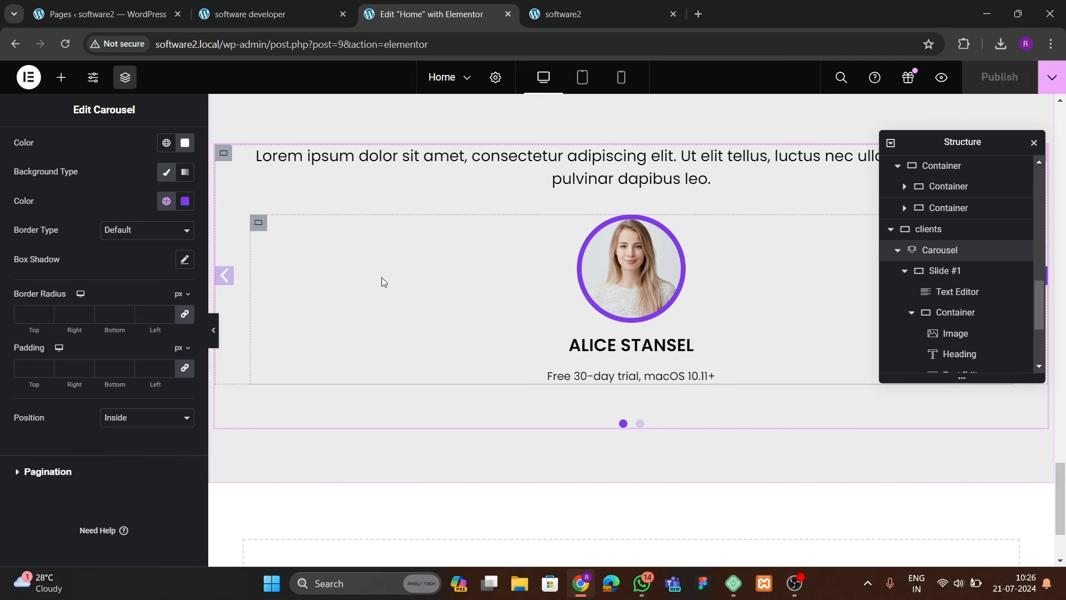
pyautogui.click(25, 314)
pyautogui.write('100')
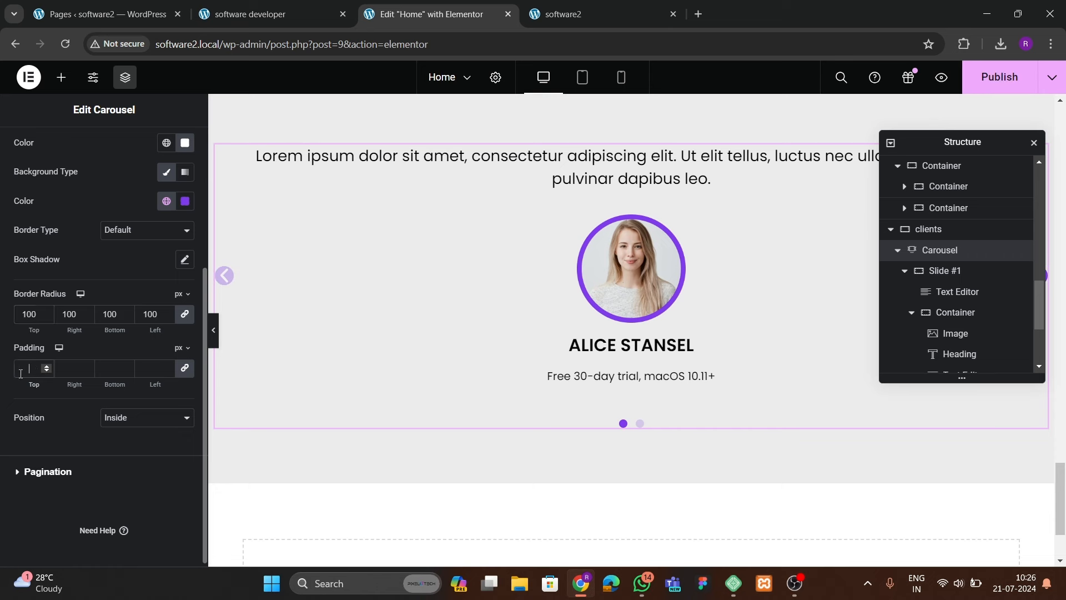
pyautogui.click(21, 373)
pyautogui.write('20')
pyautogui.press('BackSpace')
pyautogui.press('BackSpace')
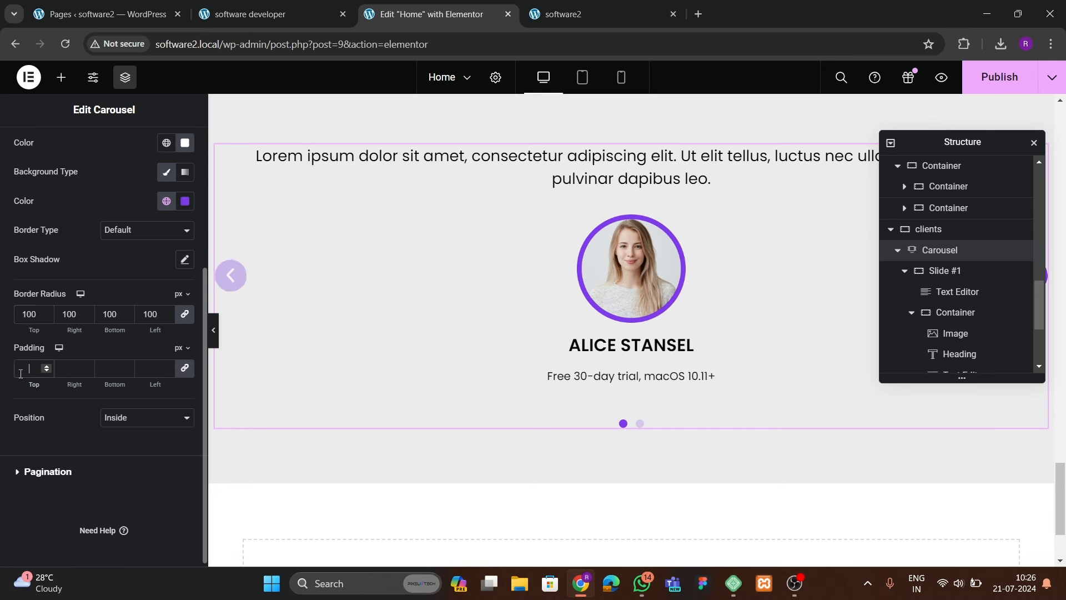
pyautogui.write('16')
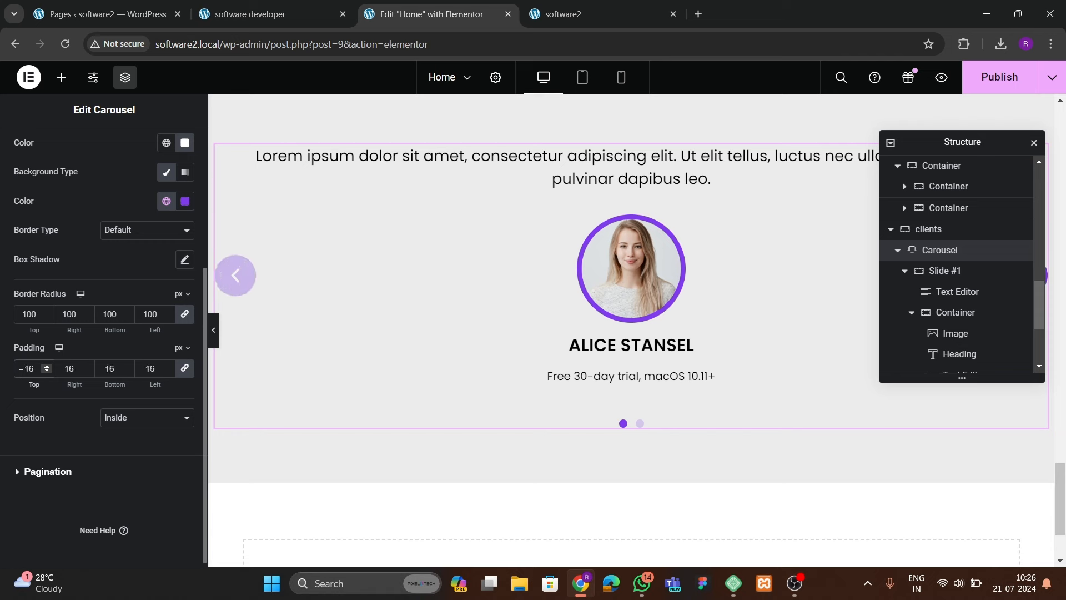
# - Give the navigation arrows a black background and white icons for the hover state
pyautogui.scroll(2, 116, 271)
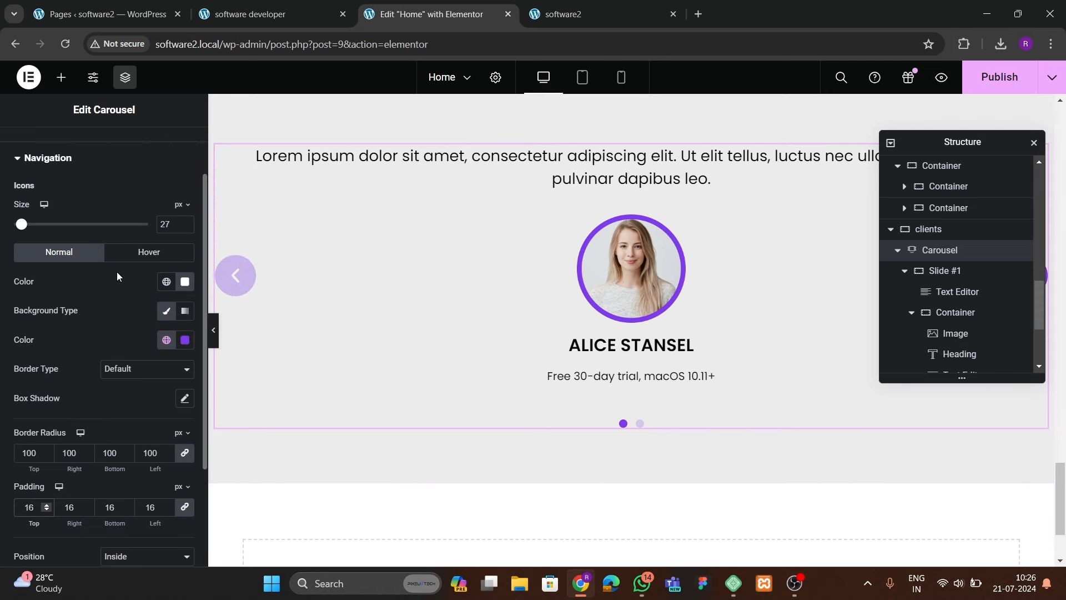
pyautogui.click(140, 256)
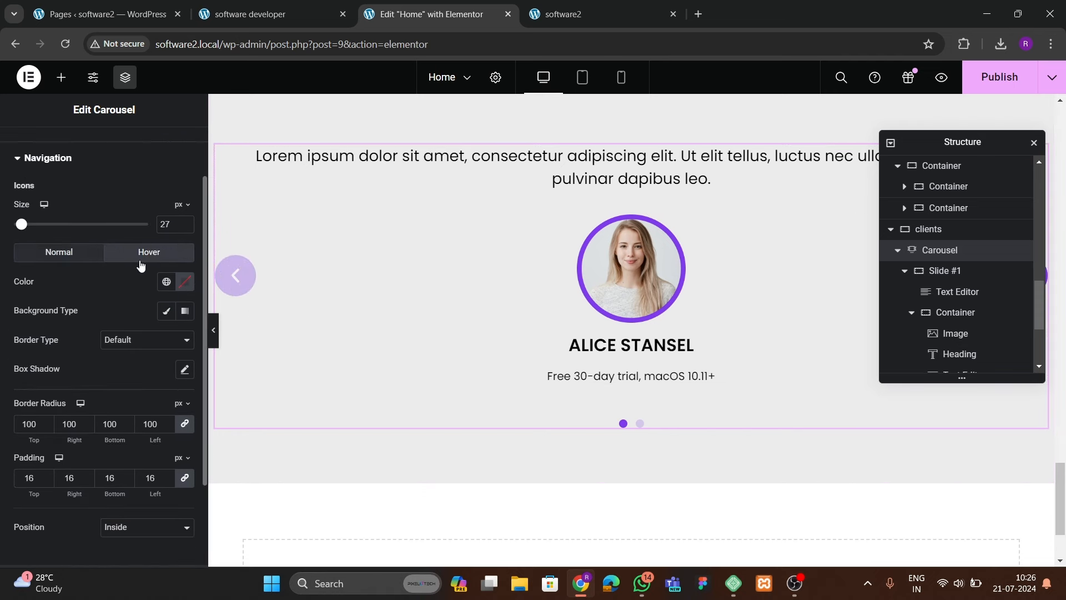
pyautogui.click(166, 312)
pyautogui.click(185, 340)
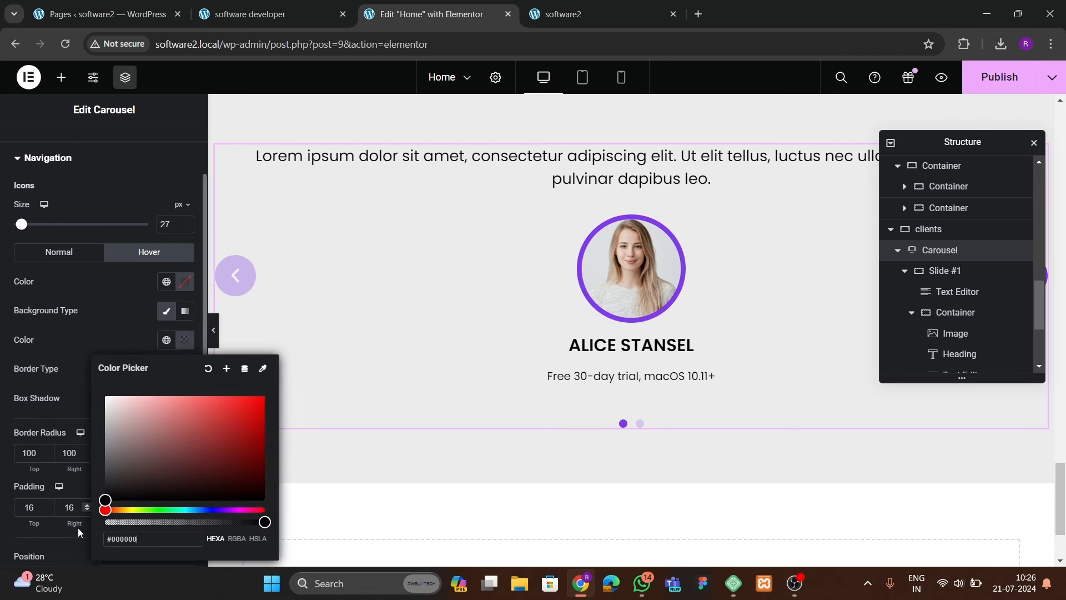
pyautogui.click(126, 352)
pyautogui.click(186, 283)
pyautogui.moveTo(174, 381); pyautogui.dragTo(81, 292)
pyautogui.click(81, 292)
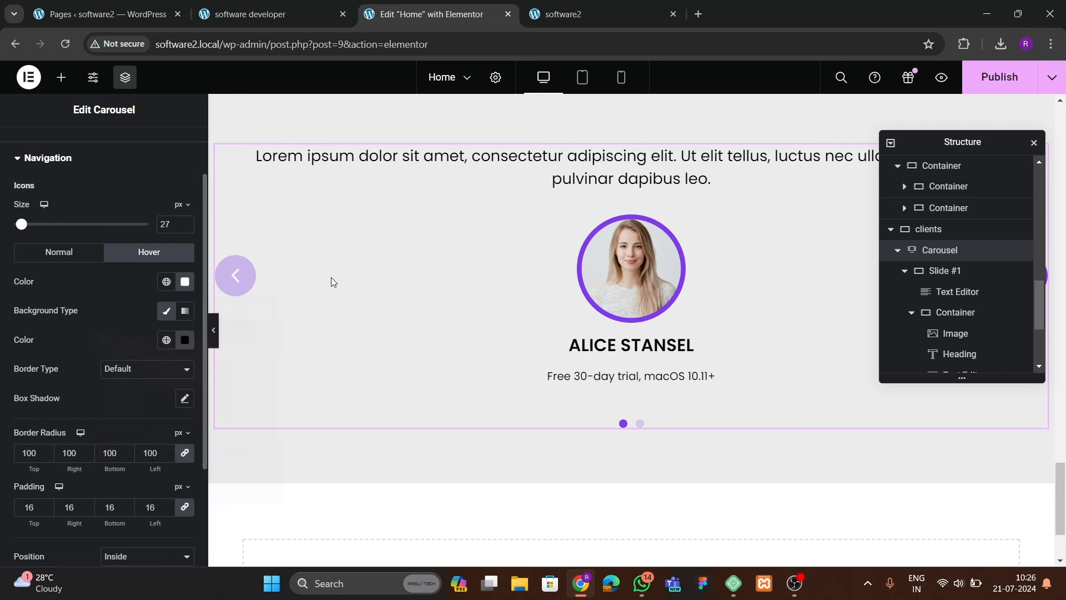
# - Publish the page, reload the live software2 page and test the carousel's arrows and pagination dots
pyautogui.click(999, 77)
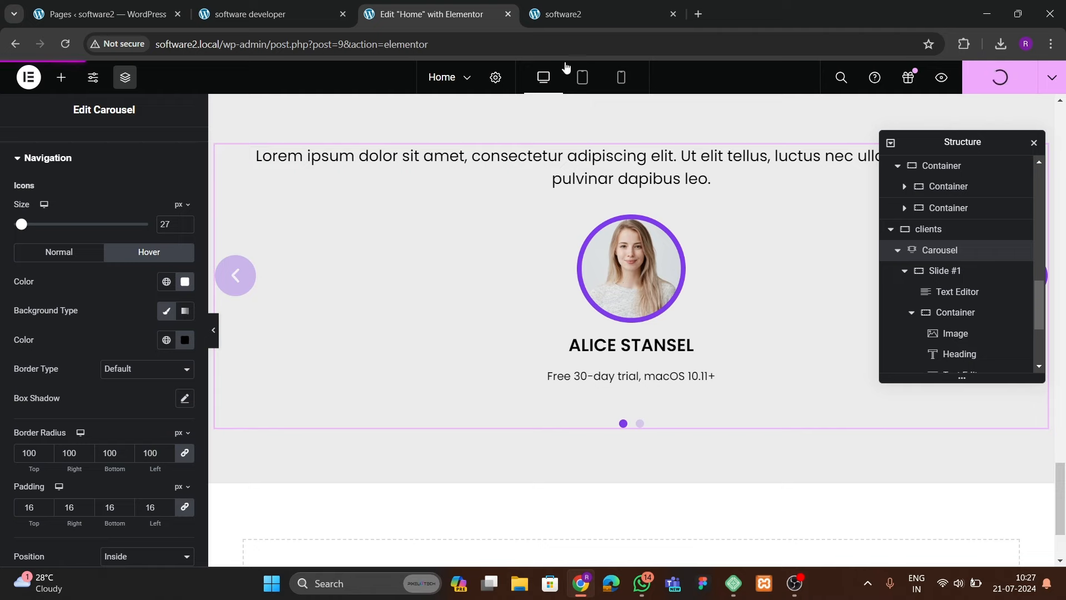
pyautogui.click(572, 15)
pyautogui.click(65, 44)
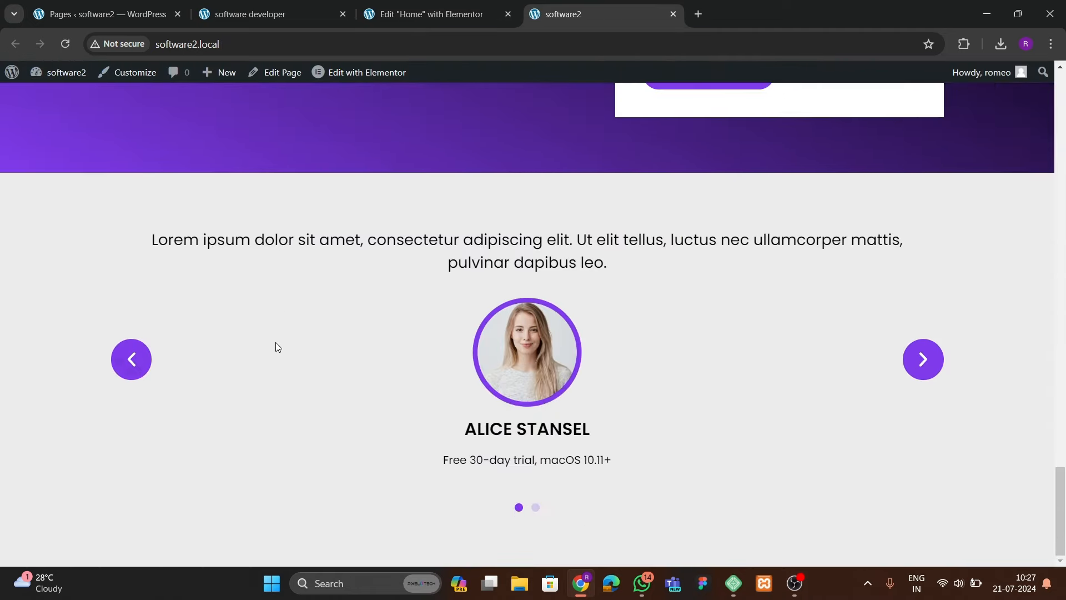
pyautogui.click(141, 373)
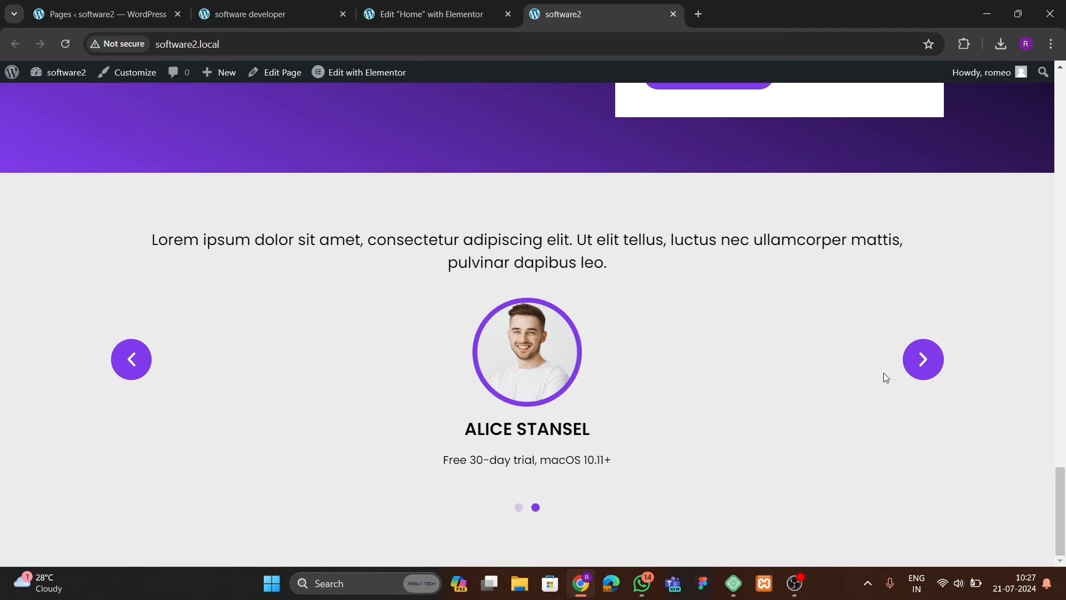
pyautogui.click(923, 359)
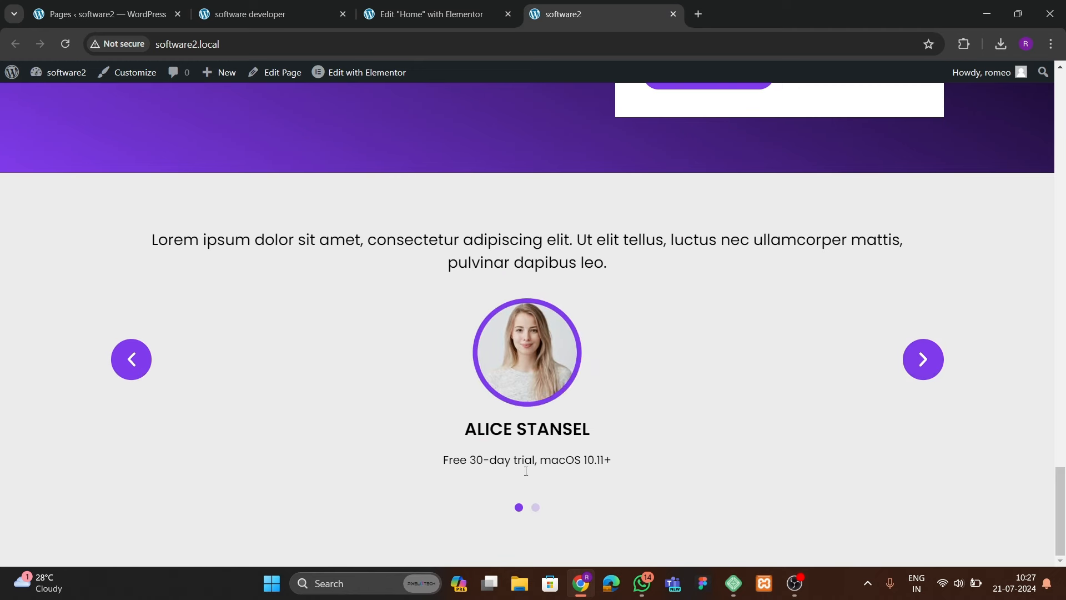
pyautogui.click(536, 506)
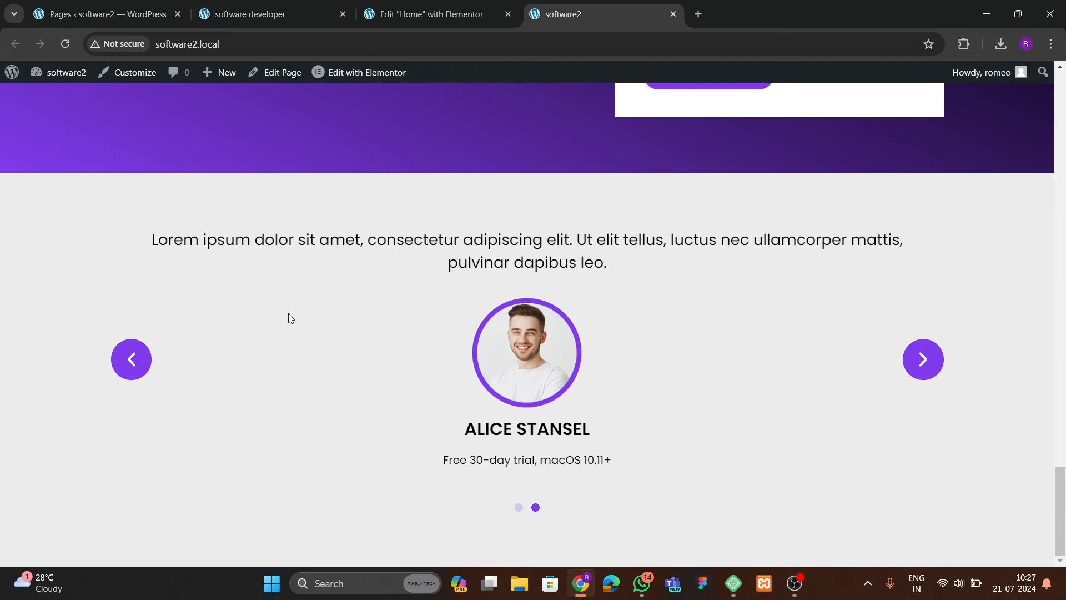
pyautogui.click(922, 359)
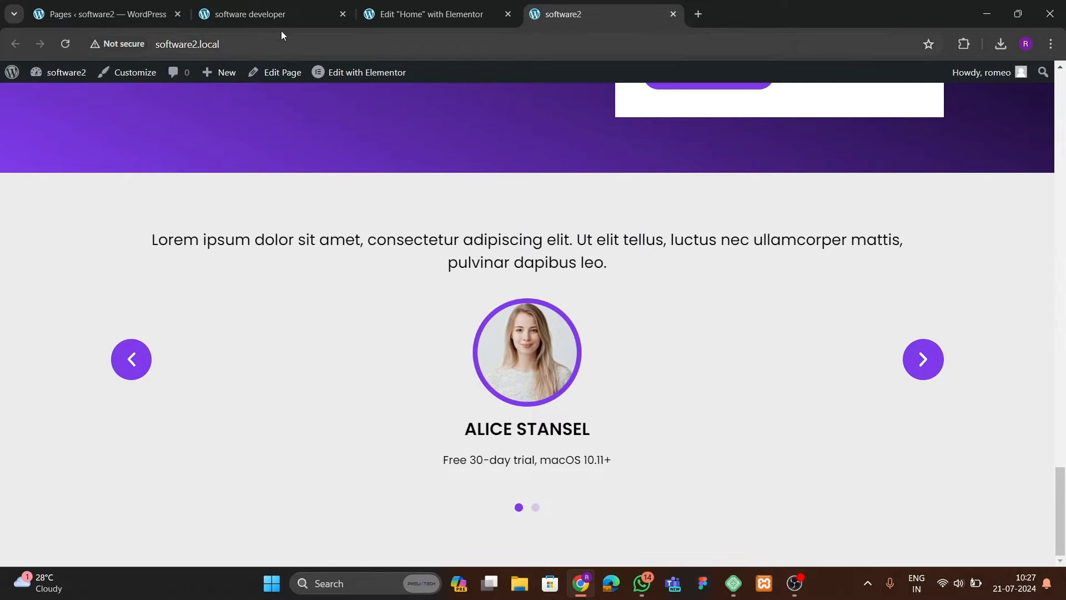
# - Check the reference page's Our Team section and add a single-column Flexbox container below the clients section
pyautogui.click(267, 15)
pyautogui.scroll(-8, 411, 289)
pyautogui.scroll(-8, 421, 304)
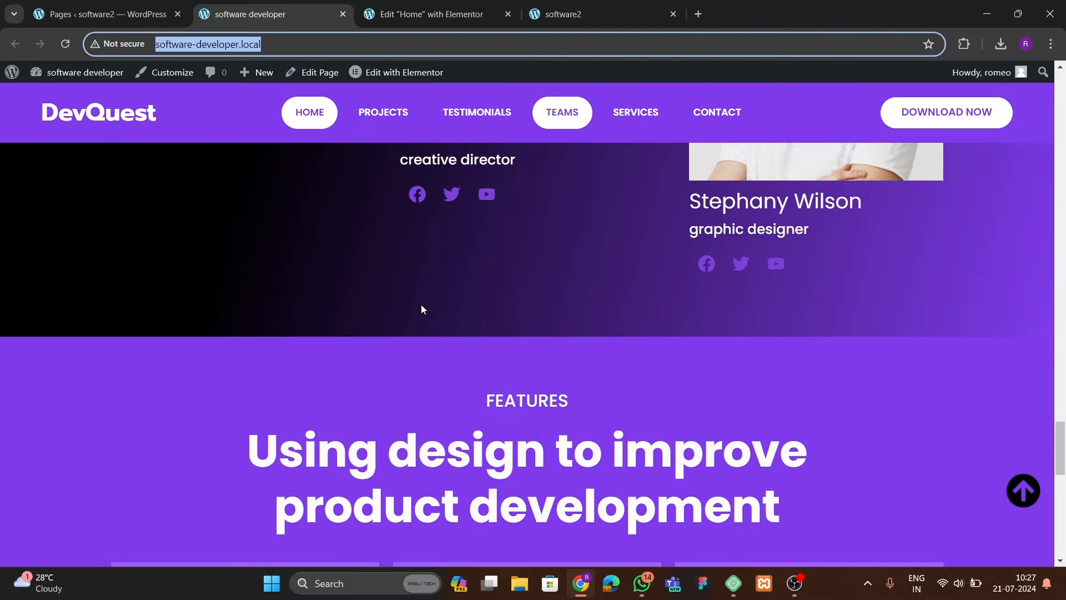
pyautogui.scroll(8, 421, 305)
pyautogui.scroll(4, 421, 305)
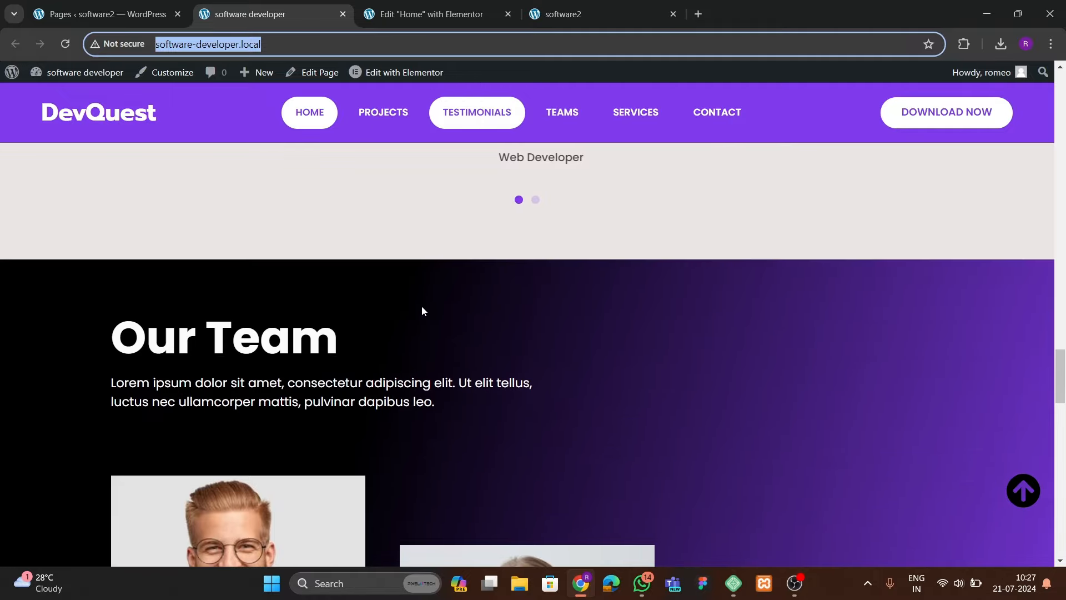
pyautogui.scroll(-4, 421, 305)
pyautogui.click(430, 13)
pyautogui.scroll(-2, 476, 384)
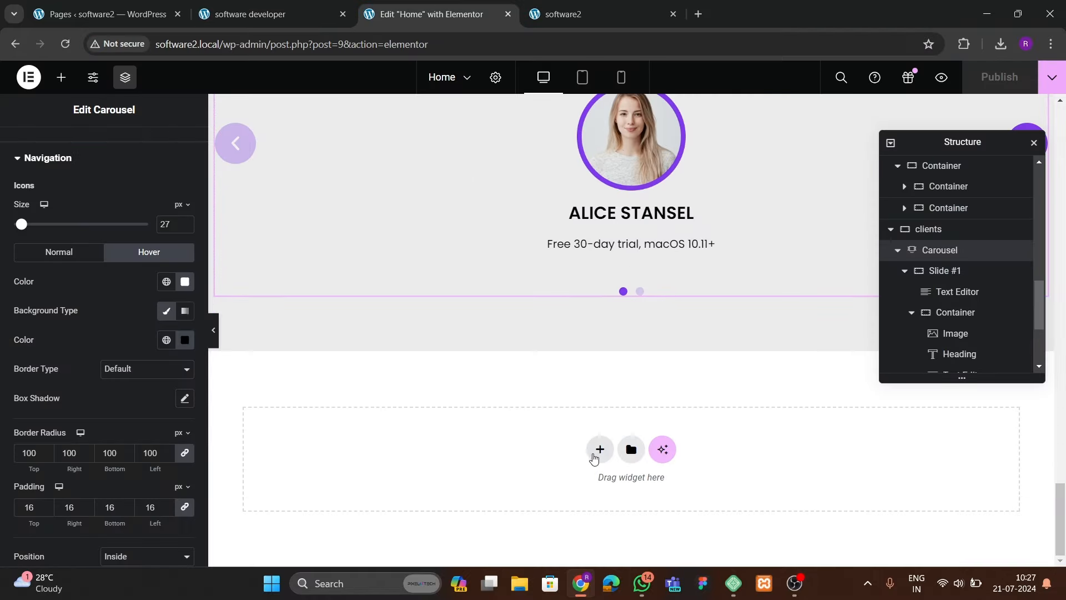
pyautogui.click(598, 455)
pyautogui.scroll(-1, 573, 442)
pyautogui.click(578, 442)
pyautogui.click(468, 438)
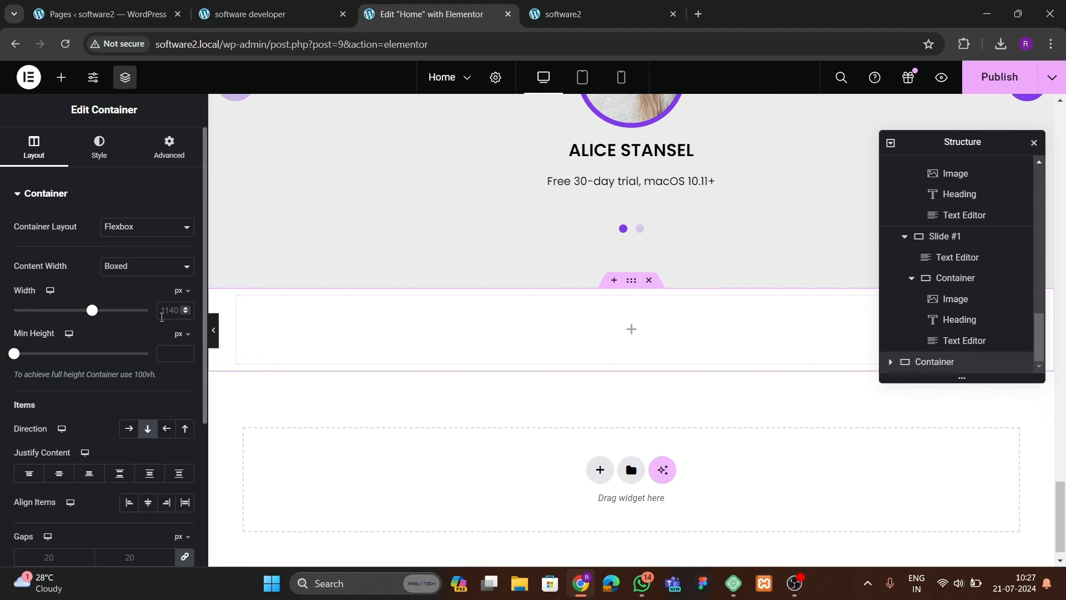
# - Unlink the new container's padding values and set 80 px at the top and bottom with 0 on the sides
pyautogui.click(169, 147)
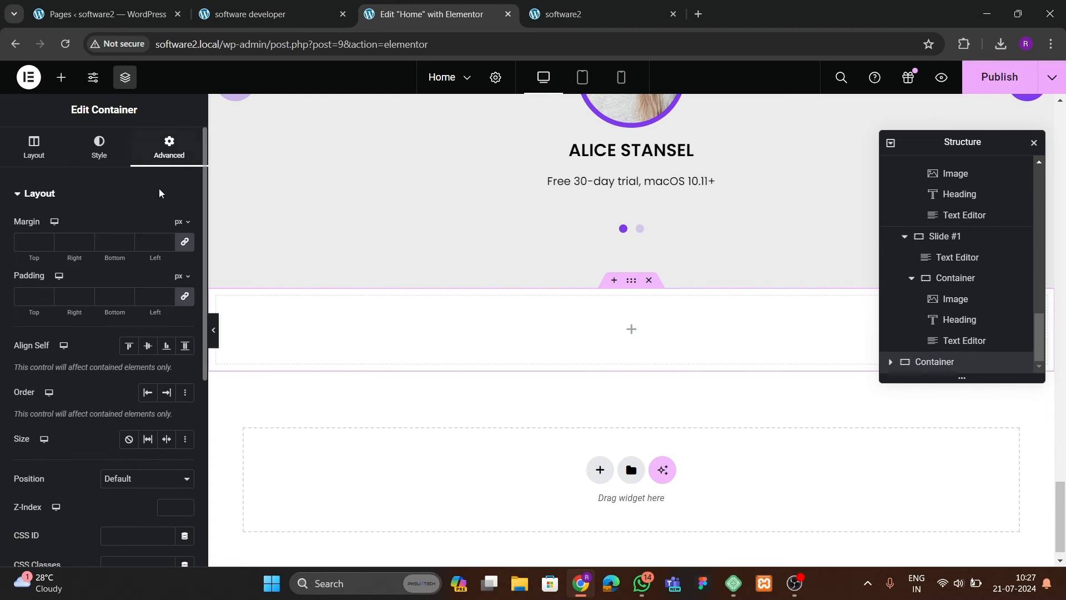
pyautogui.click(184, 296)
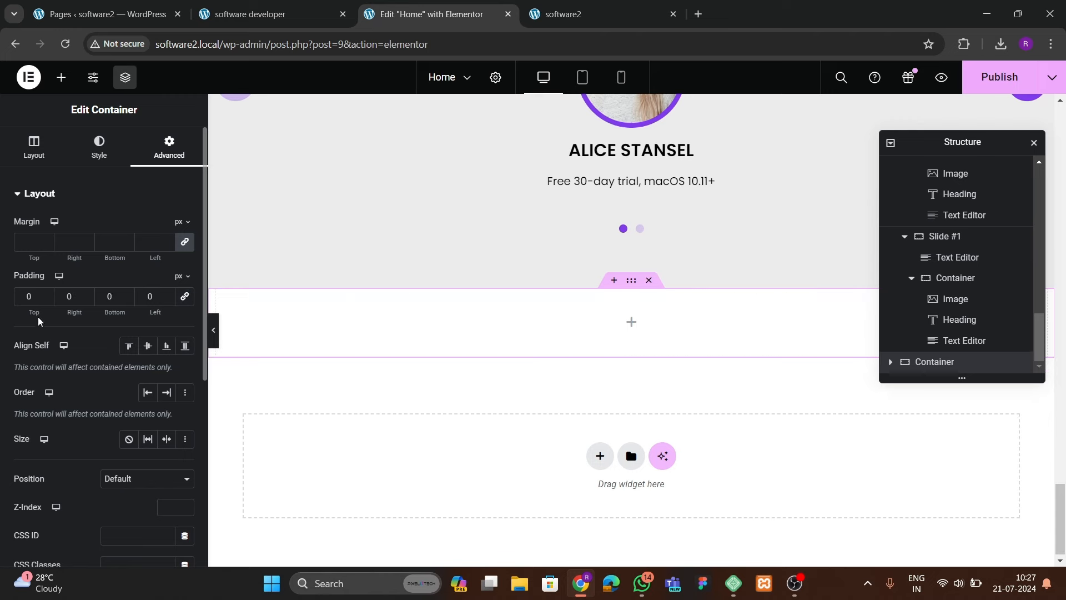
pyautogui.write('80')
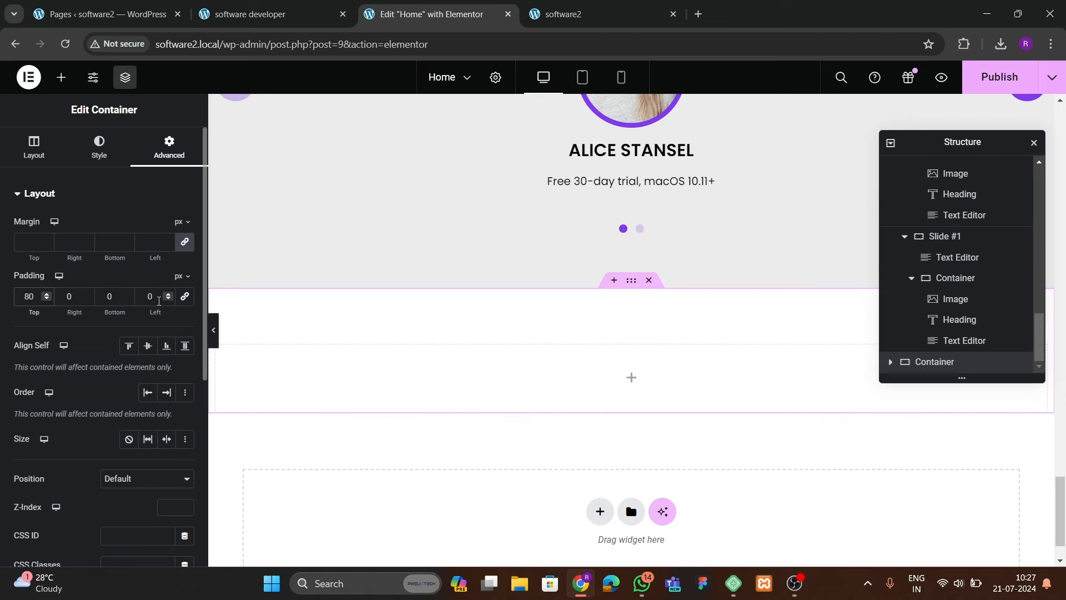
pyautogui.write('80')
# - Copy the "projects main" container and paste its style onto the new container to give it the black-to-purple gradient background
pyautogui.scroll(10, 527, 329)
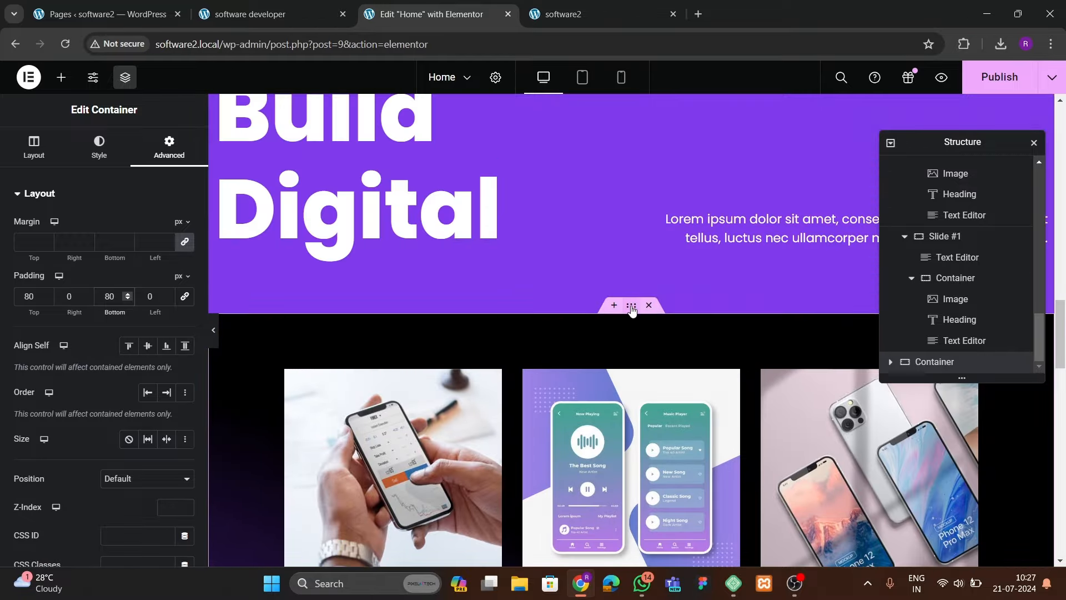
pyautogui.rightClick(652, 314)
pyautogui.click(652, 307)
pyautogui.scroll(-10, 650, 315)
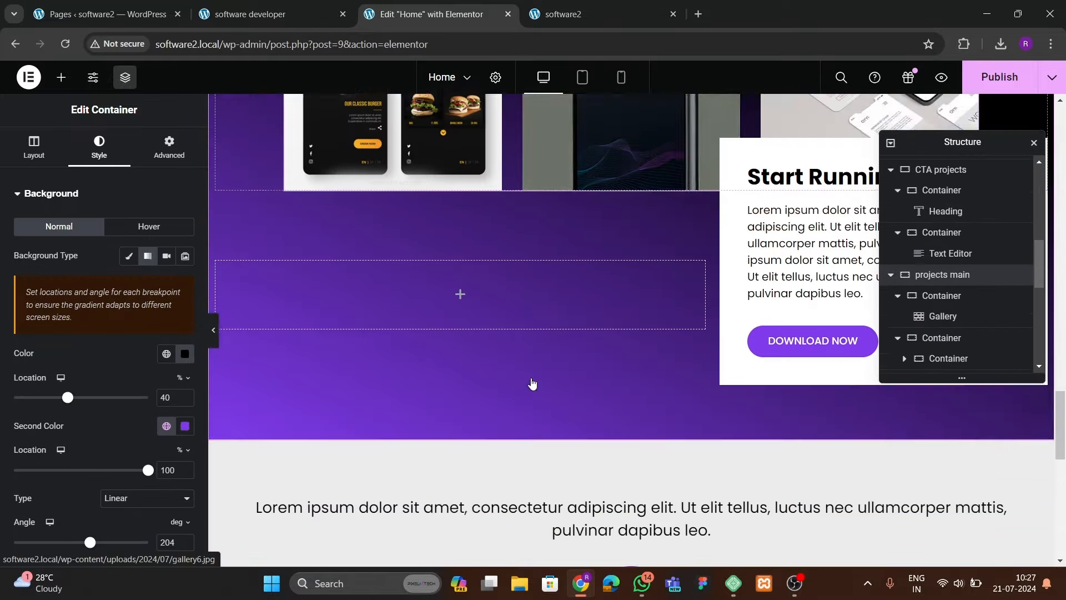
pyautogui.rightClick(629, 218)
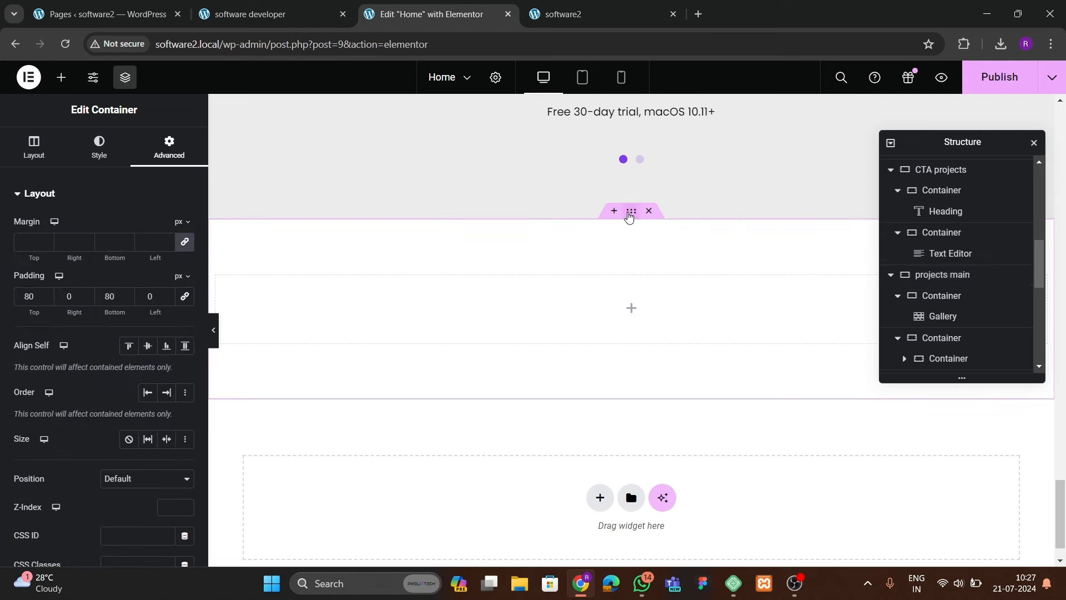
pyautogui.click(674, 362)
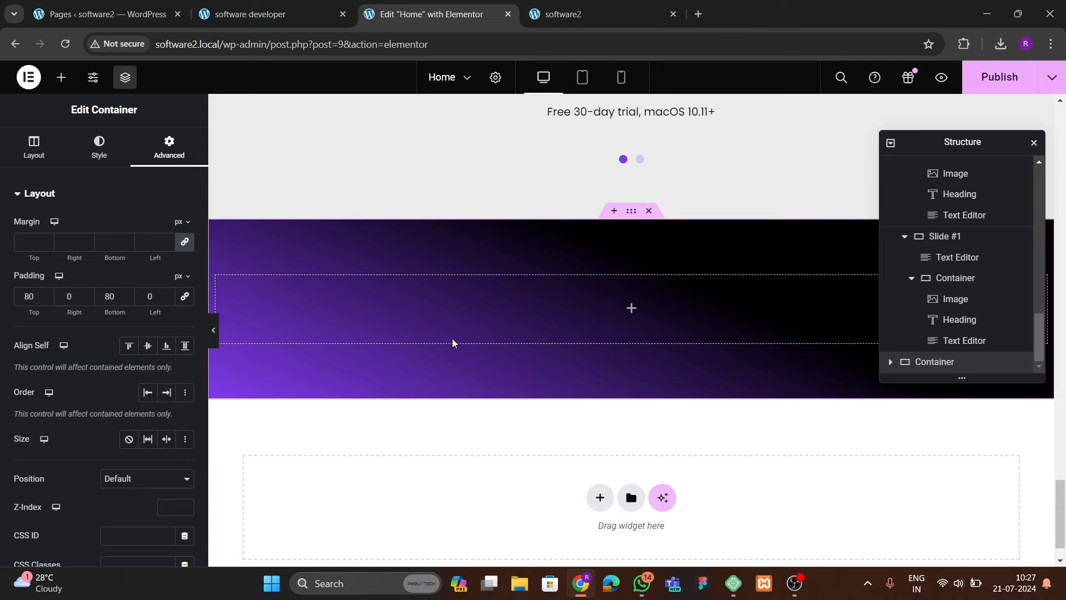
# - Check the reference Our Team section, then copy the "Make Things You Love" heading and paste it into the new gradient container
pyautogui.click(261, 14)
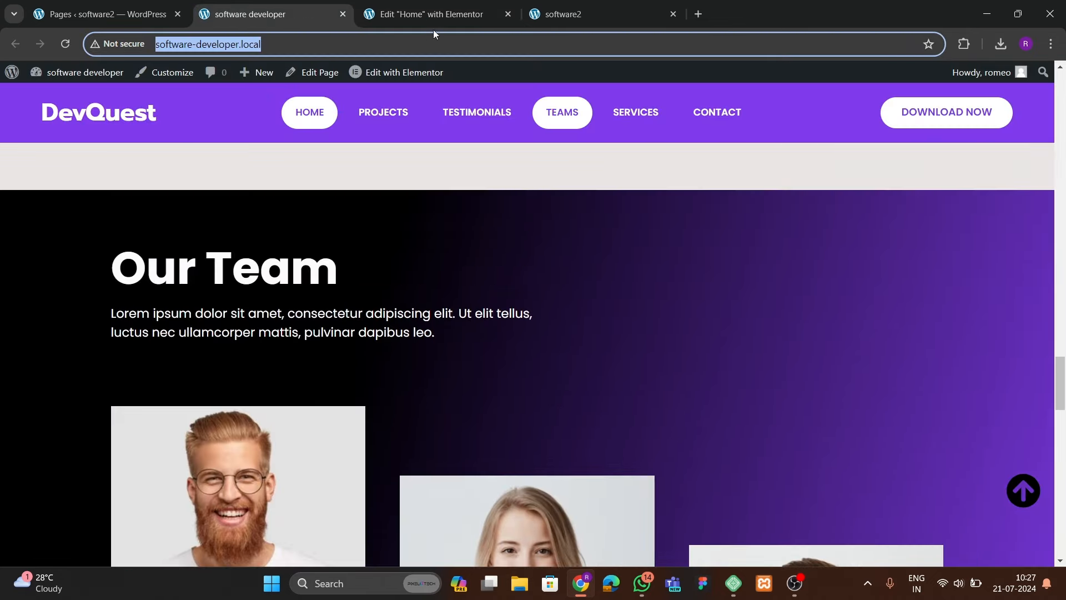
pyautogui.click(433, 20)
pyautogui.scroll(15, 442, 271)
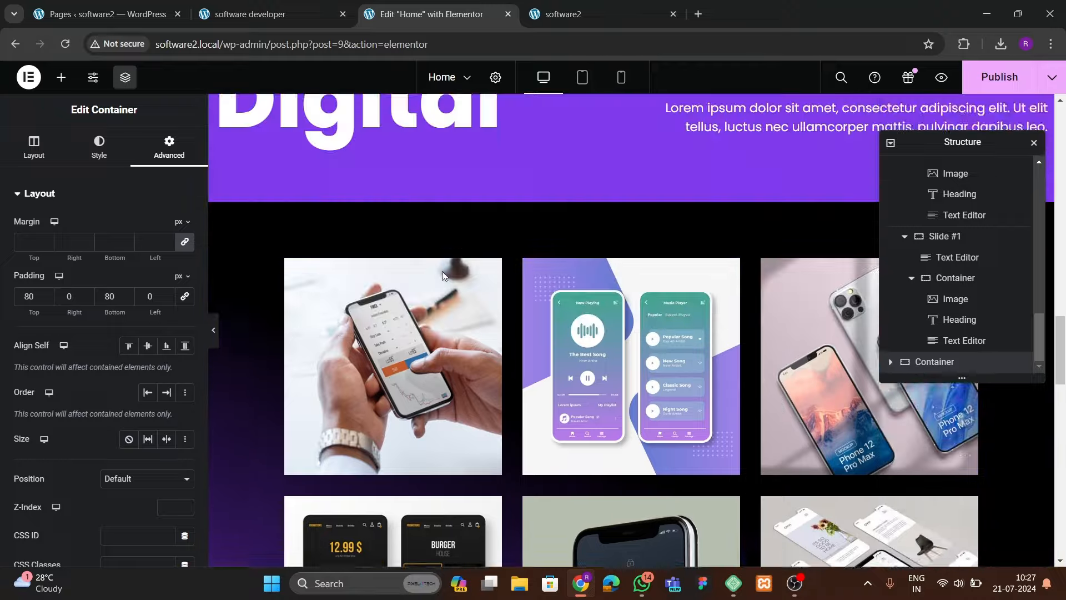
pyautogui.scroll(4, 442, 271)
pyautogui.scroll(-8, 441, 271)
pyautogui.scroll(15, 442, 271)
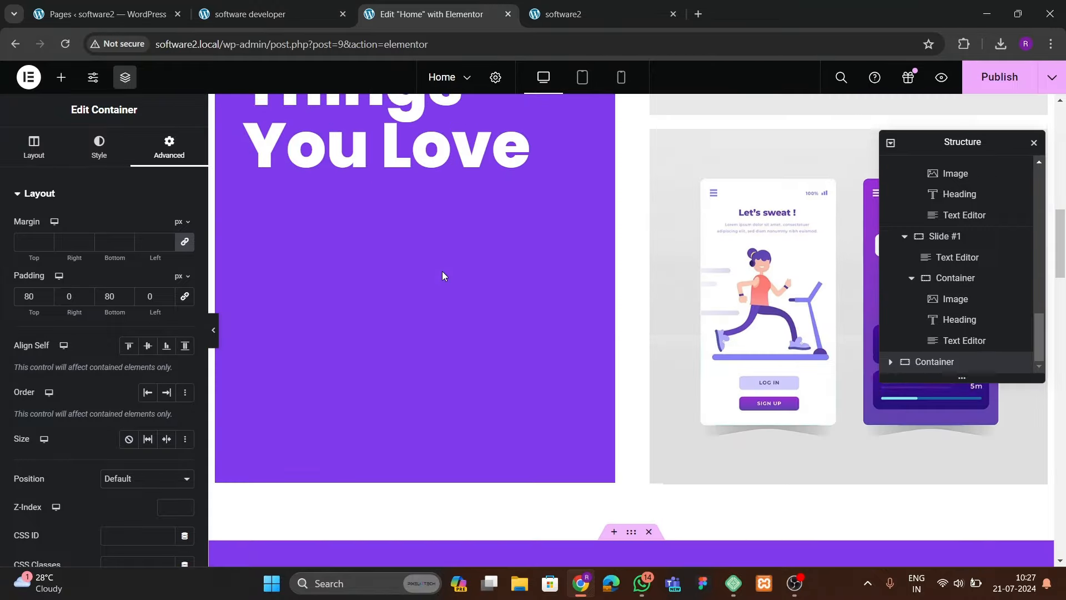
pyautogui.scroll(3, 442, 271)
pyautogui.rightClick(444, 269)
pyautogui.click(469, 335)
pyautogui.scroll(-5, 485, 361)
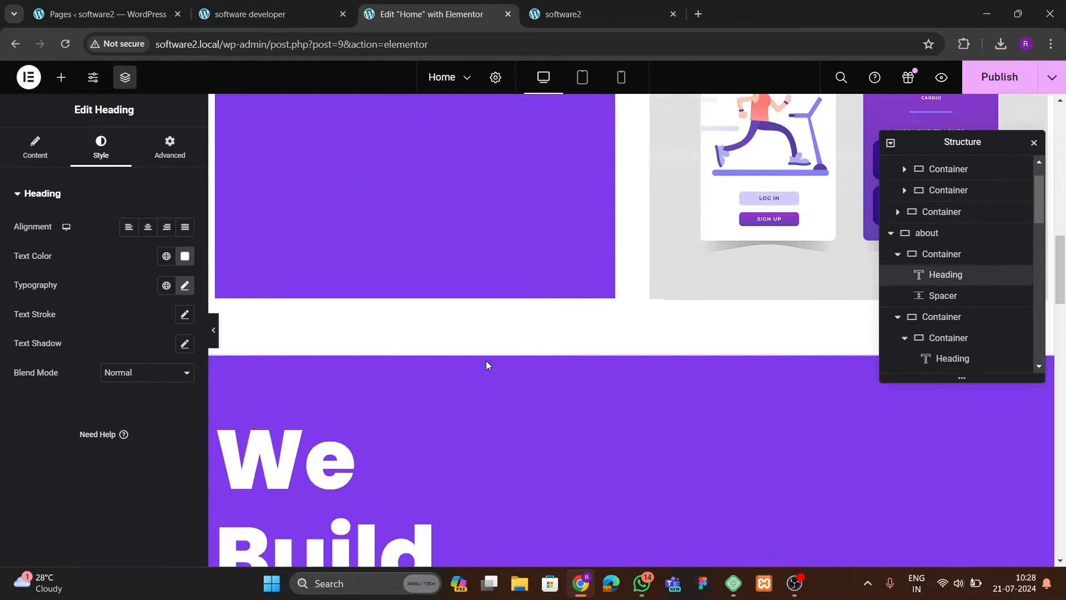
pyautogui.scroll(-10, 495, 374)
pyautogui.rightClick(368, 263)
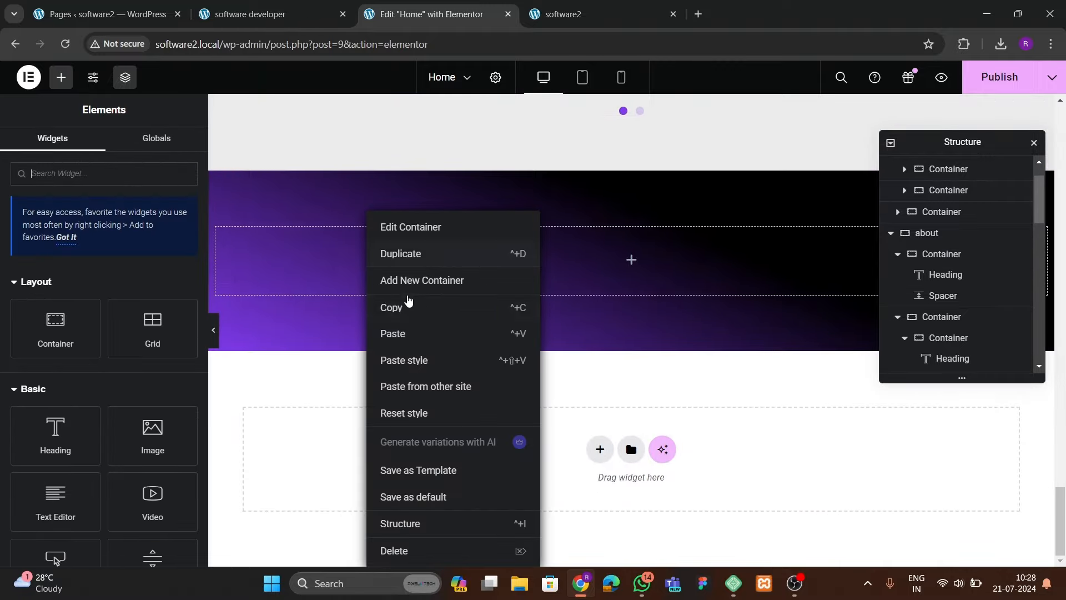
pyautogui.click(419, 333)
# - Check the reference section's title and change the pasted heading's text to "Our Team"
pyautogui.click(283, 16)
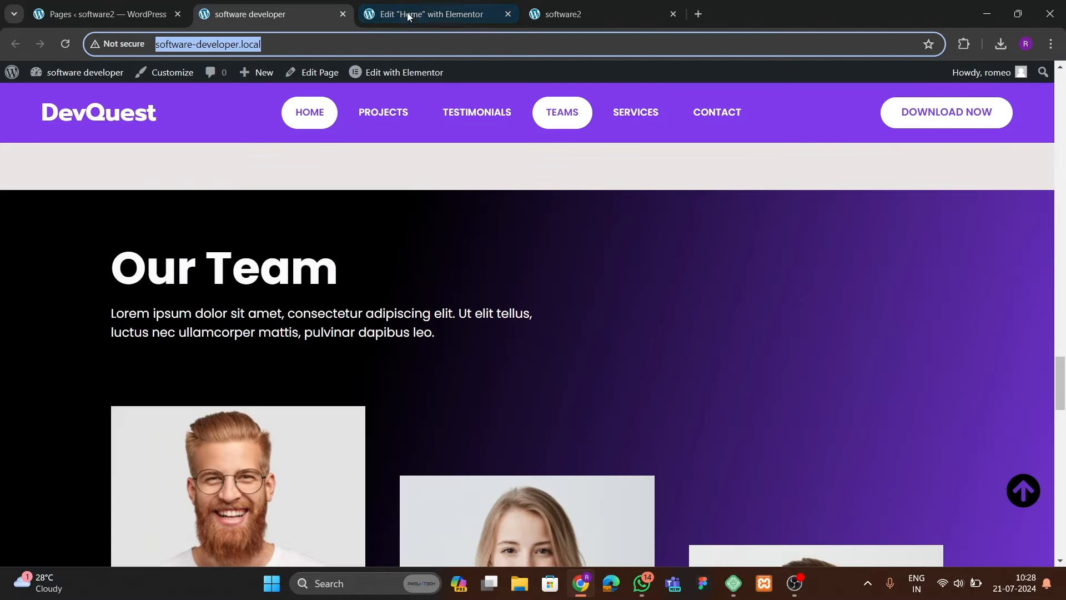
pyautogui.click(471, 15)
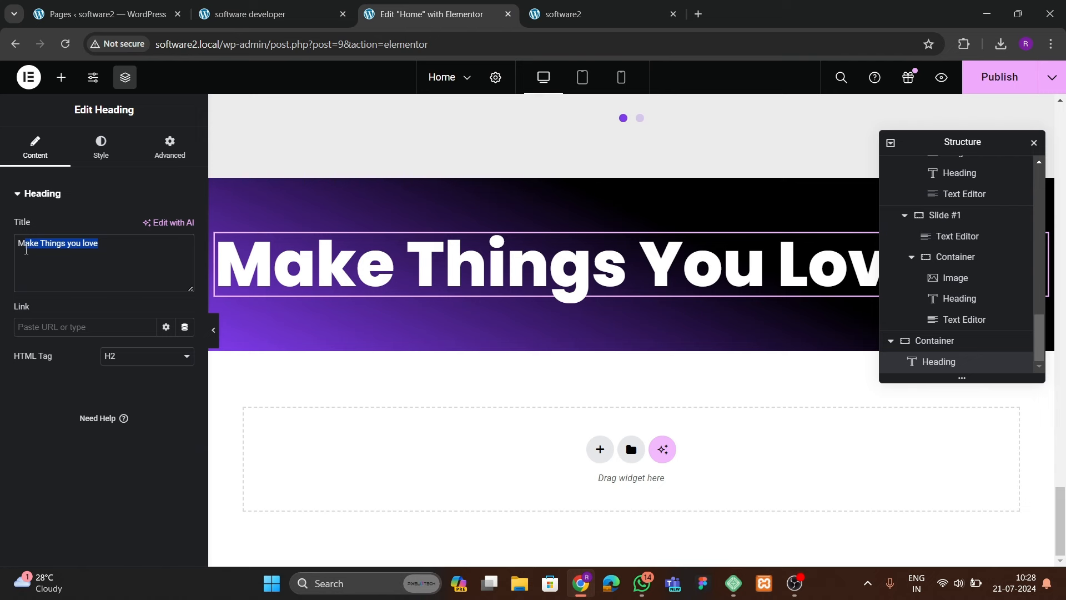
pyautogui.write('Our Team')
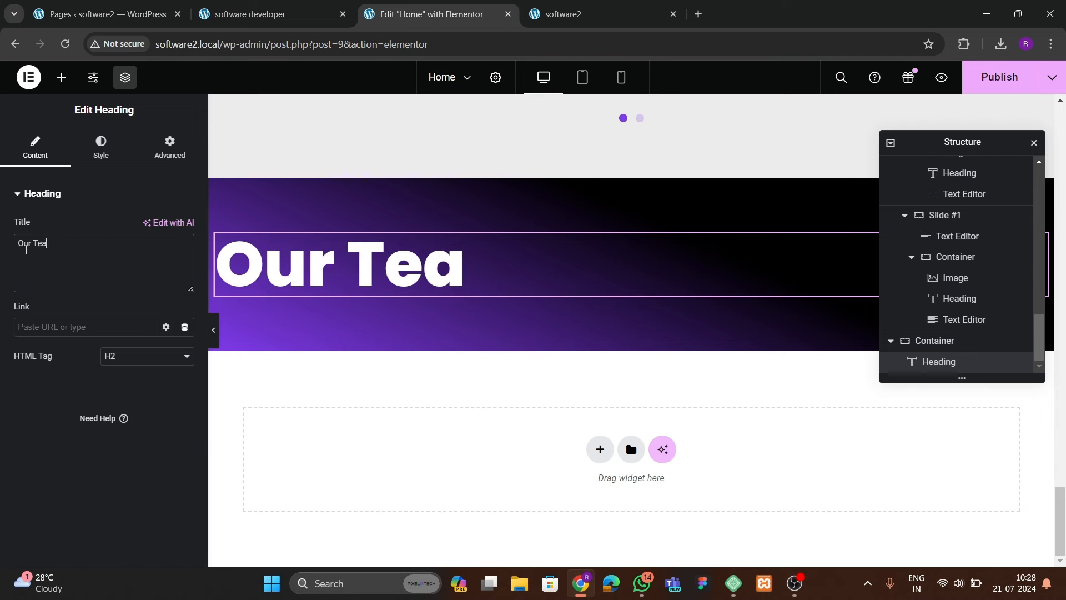
# - Open the style settings of the "Our Team" heading
pyautogui.click(100, 149)
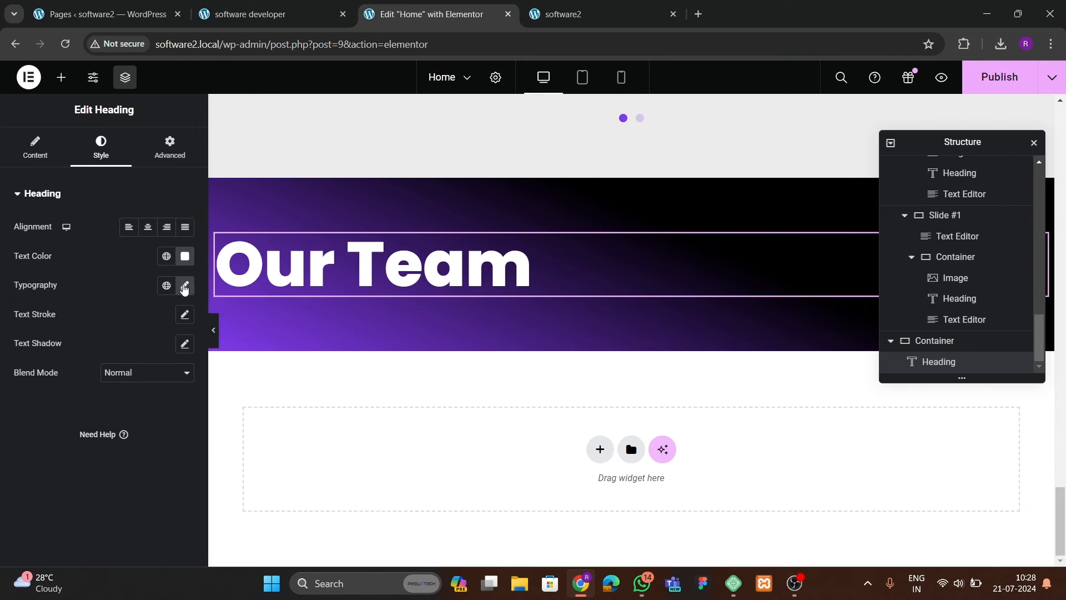
# - Set the font size of the "Our Team" heading to 70 px
pyautogui.click(185, 285)
pyautogui.press('BackSpace')
pyautogui.press('BackSpace')
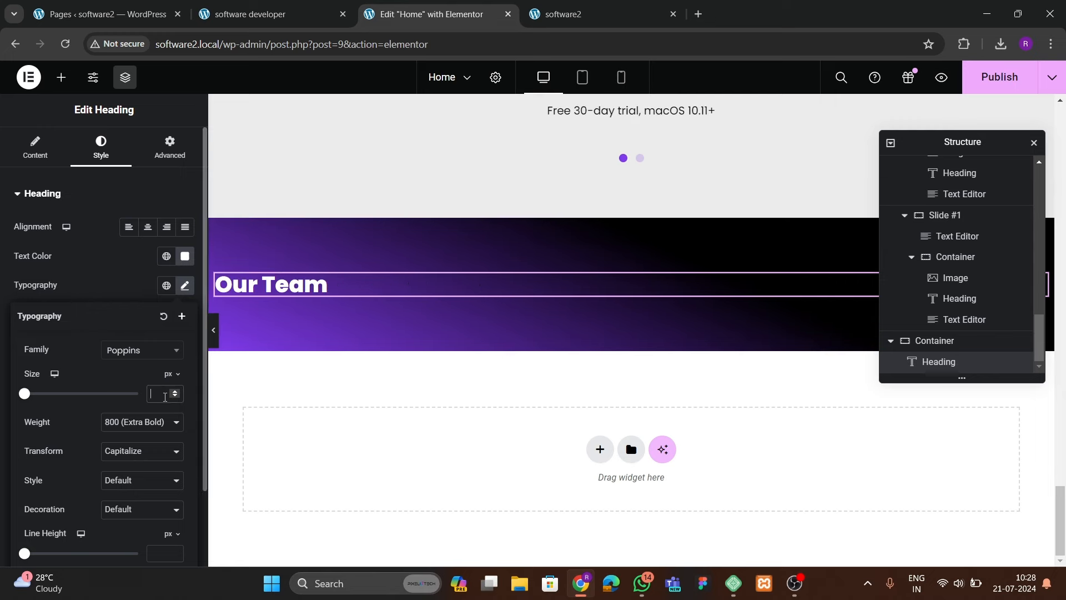
pyautogui.write('70')
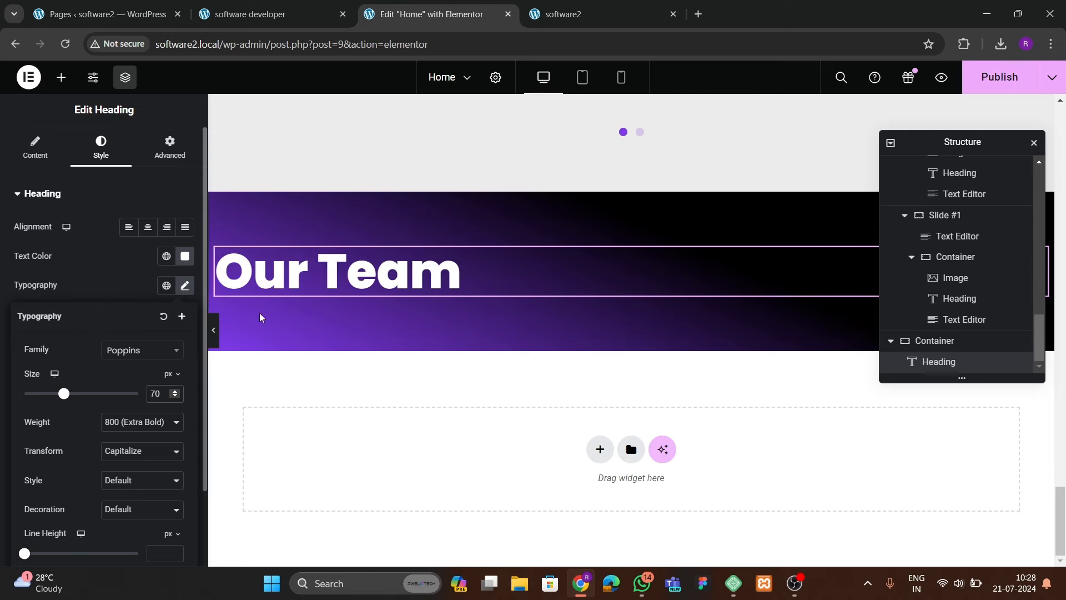
# - Copy the lorem ipsum paragraph from the "We Build Digital" section and paste it below the "Our Team" heading
pyautogui.click(266, 14)
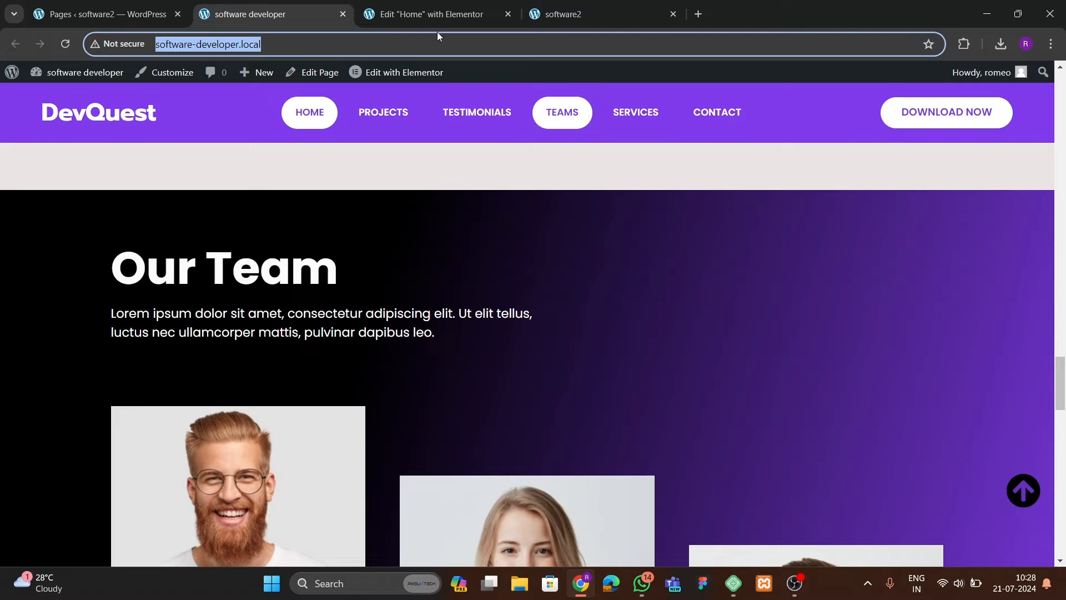
pyautogui.click(447, 12)
pyautogui.scroll(11, 654, 359)
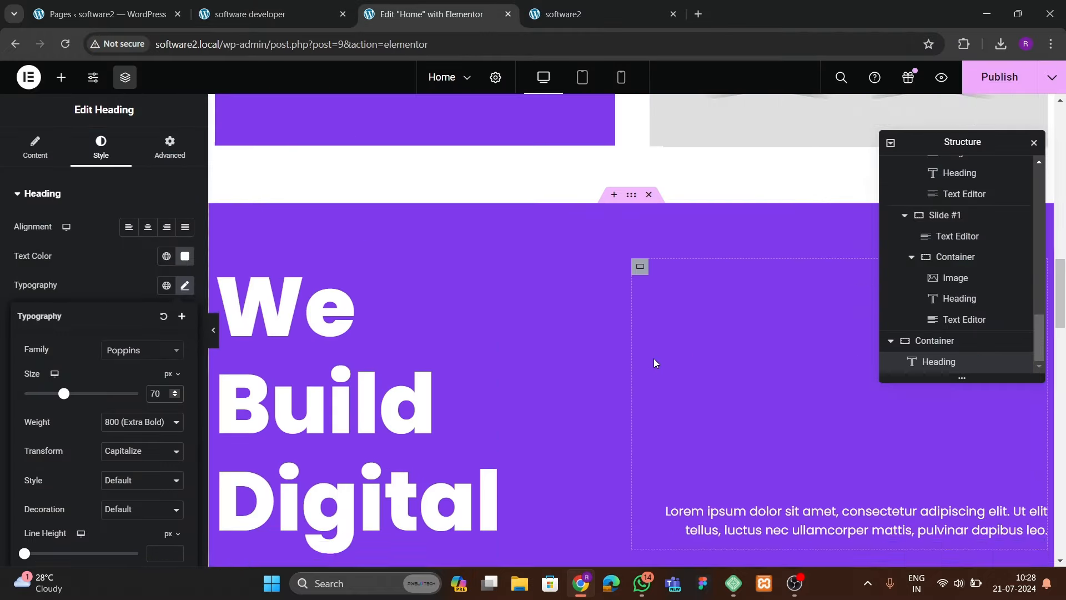
pyautogui.scroll(-5, 653, 360)
pyautogui.rightClick(728, 205)
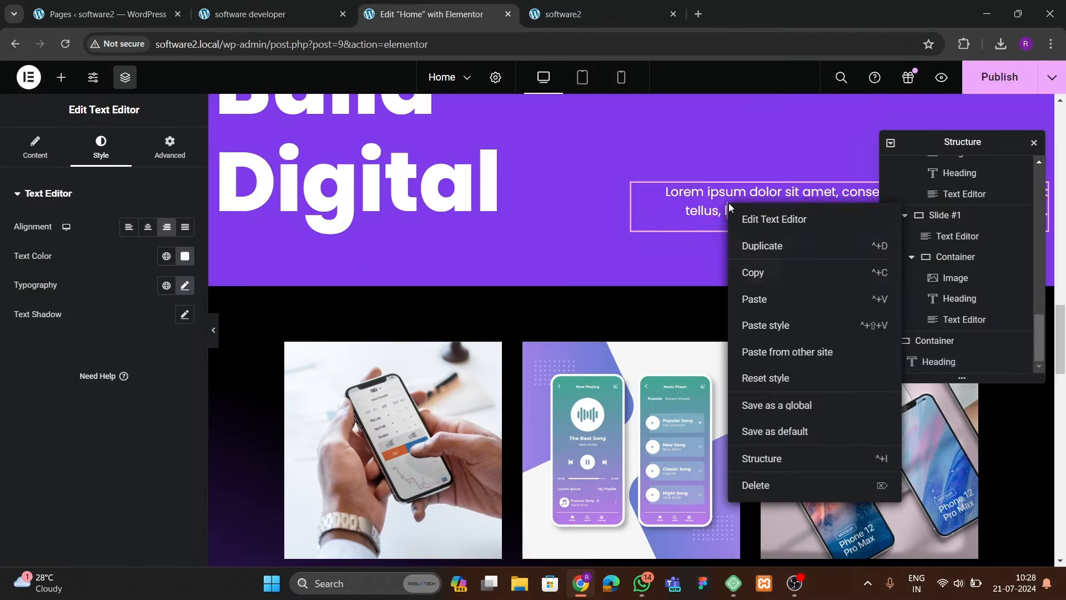
pyautogui.click(744, 278)
pyautogui.scroll(-10, 424, 344)
pyautogui.scroll(-5, 424, 344)
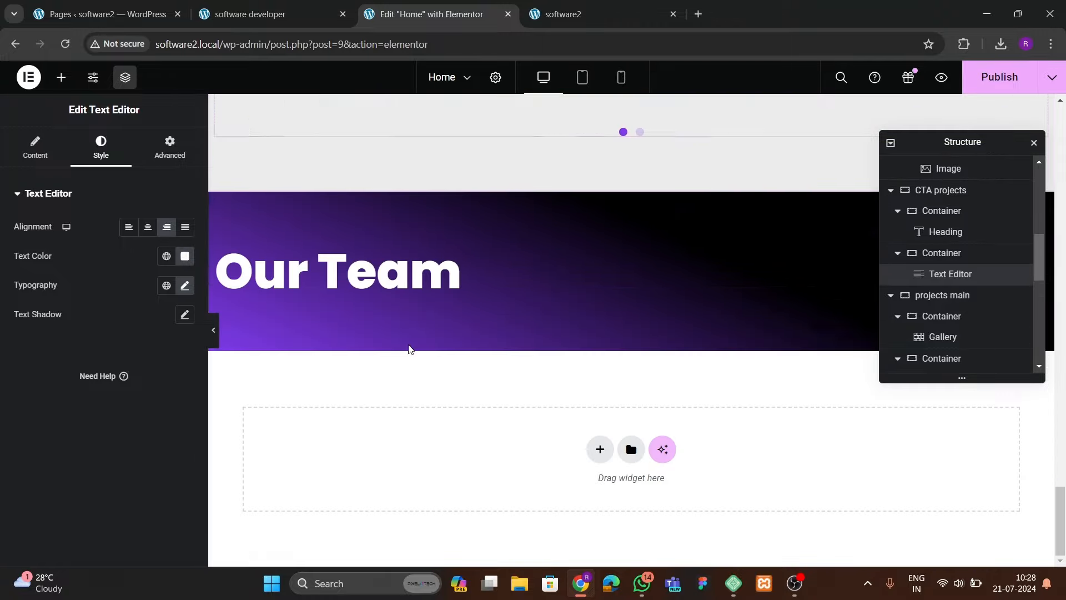
pyautogui.click(317, 272)
pyautogui.rightClick(328, 269)
pyautogui.click(375, 358)
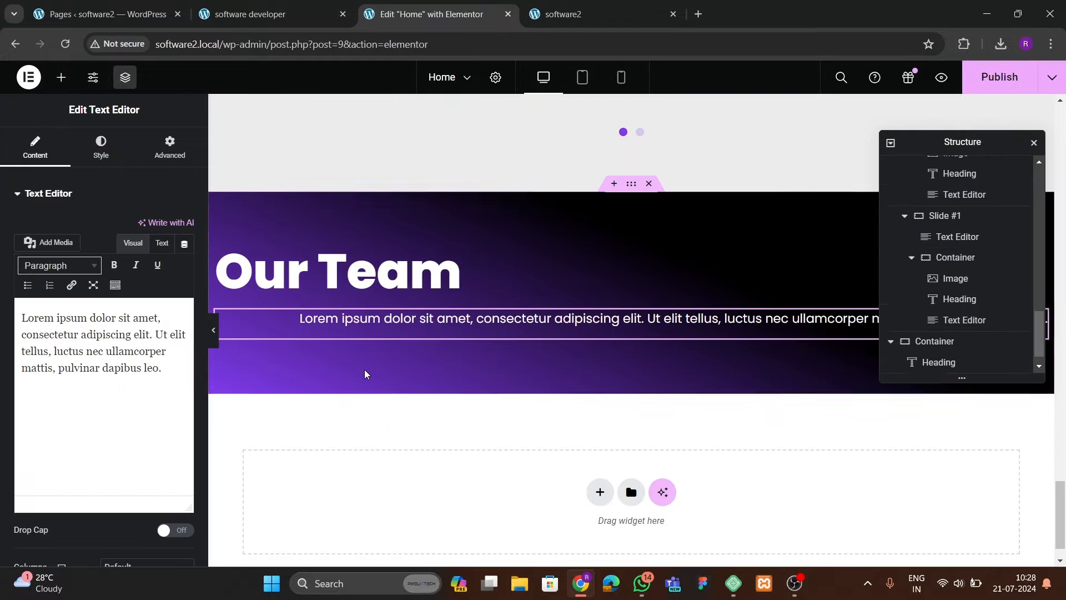
# - Left-align the pasted paragraph and insert a <br> line break before "ullamcorper" in its text
pyautogui.click(103, 148)
pyautogui.click(128, 227)
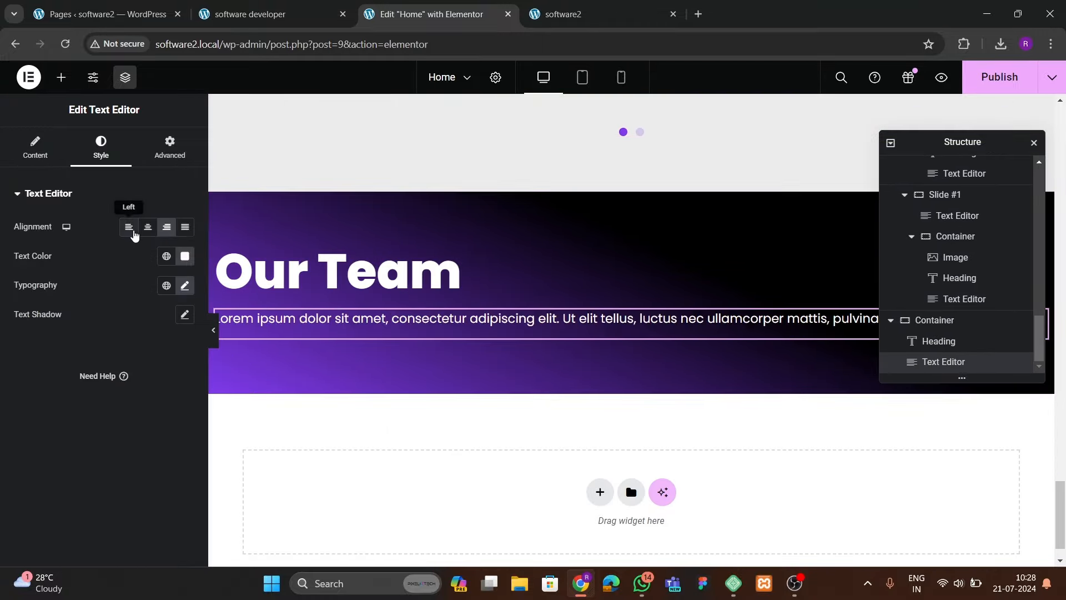
pyautogui.click(266, 22)
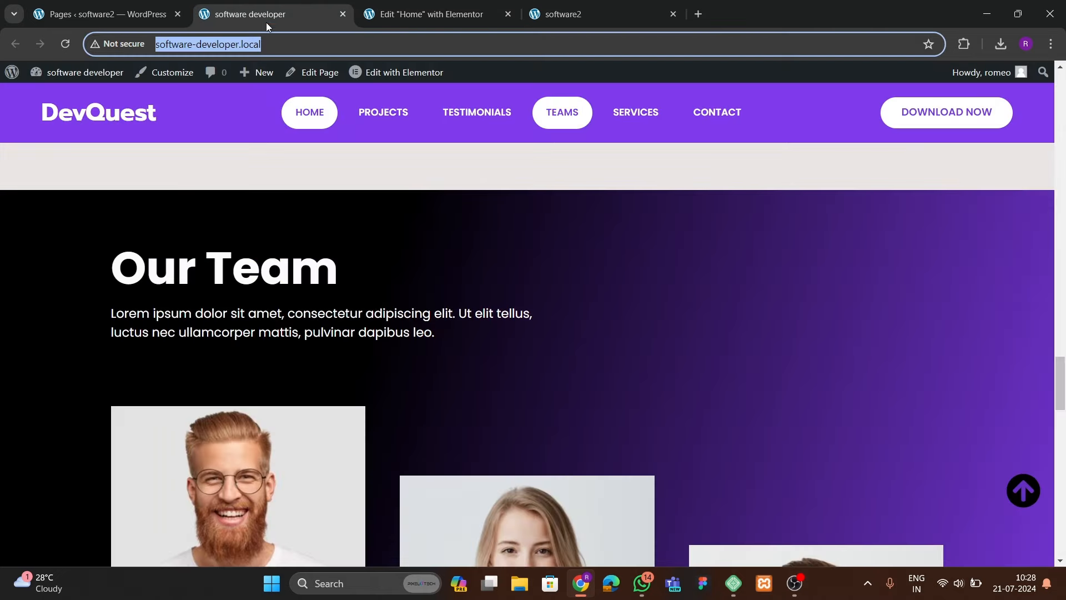
pyautogui.click(419, 15)
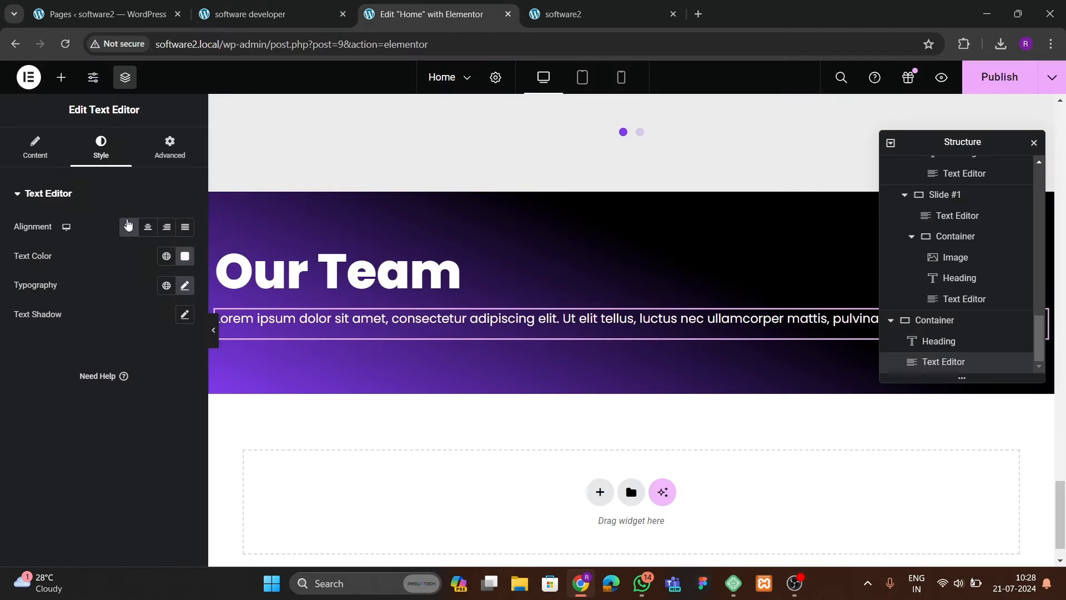
pyautogui.click(34, 162)
pyautogui.click(161, 242)
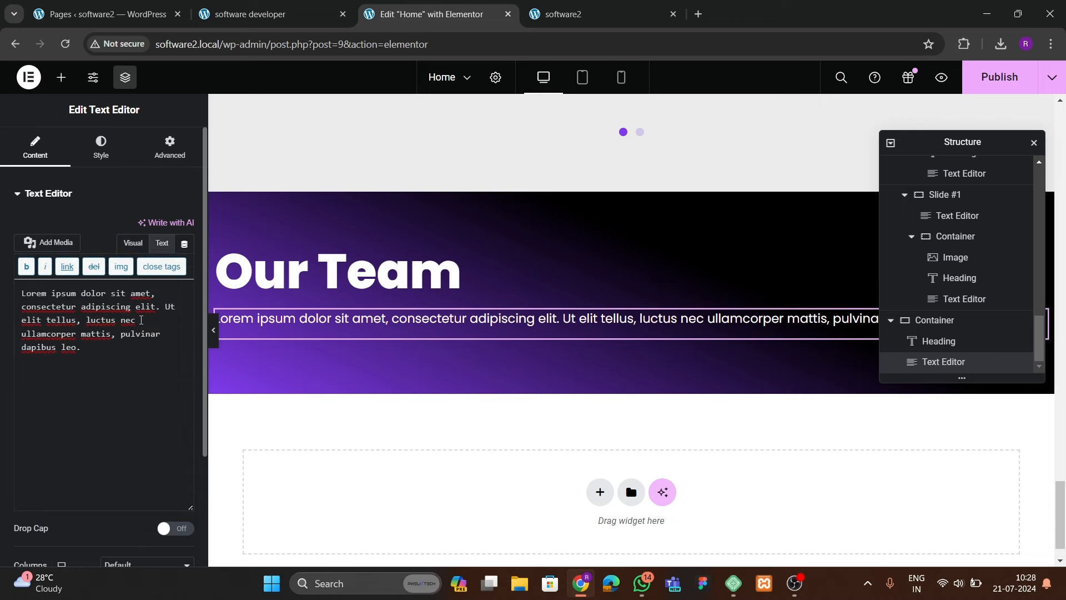
pyautogui.write('<br>')
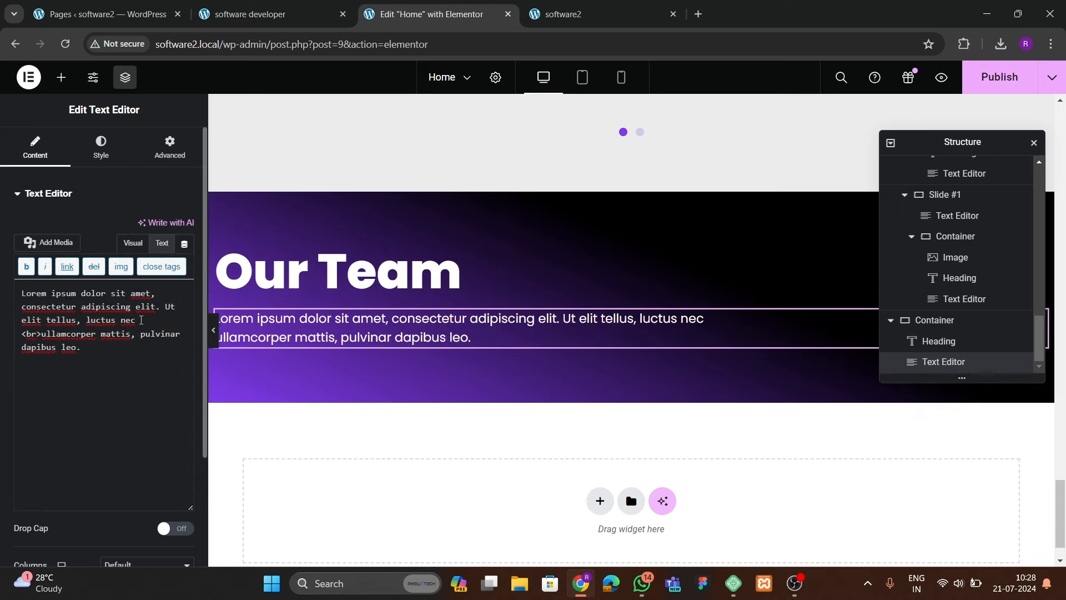
pyautogui.click(213, 330)
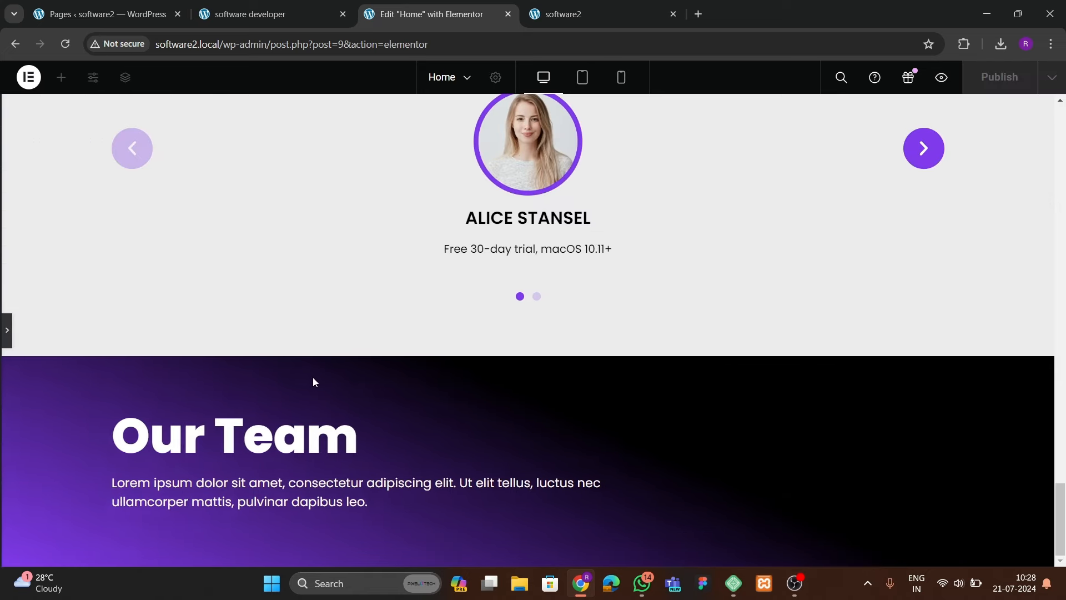
pyautogui.click(5, 330)
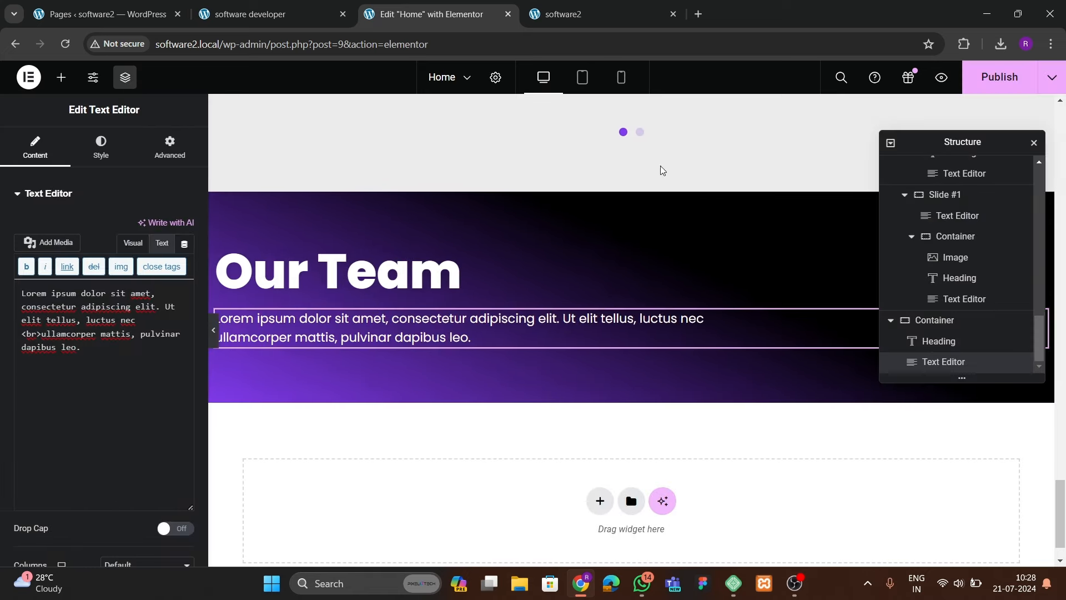
# - Check the team layout on the reference site, then add a Grid below the "Our Team" paragraph with padding 0 on all sides
pyautogui.click(250, 14)
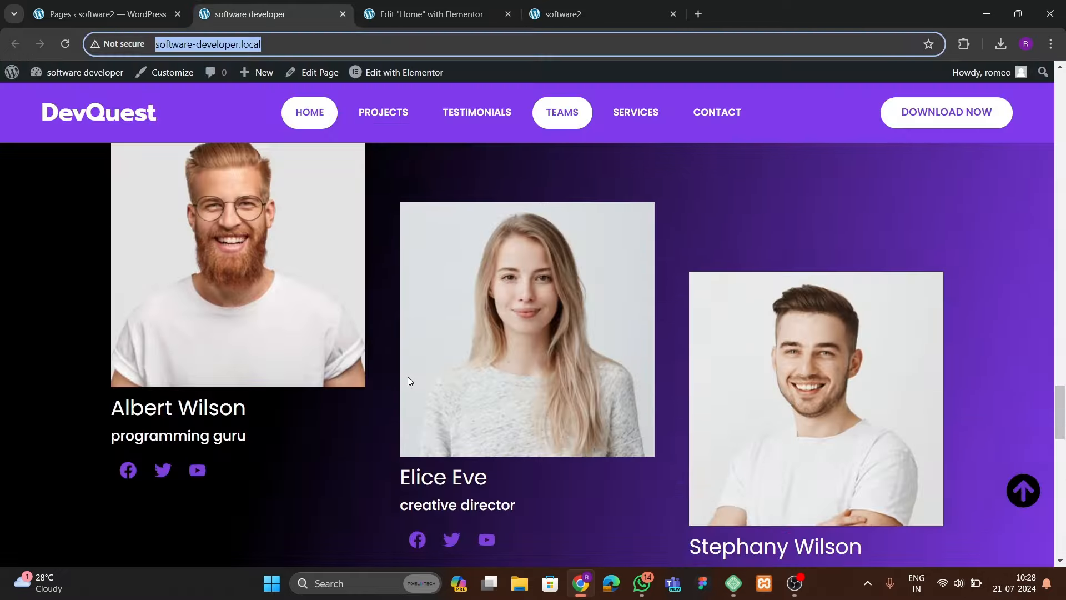
pyautogui.scroll(4, 407, 381)
pyautogui.scroll(-5, 407, 381)
pyautogui.scroll(2, 407, 378)
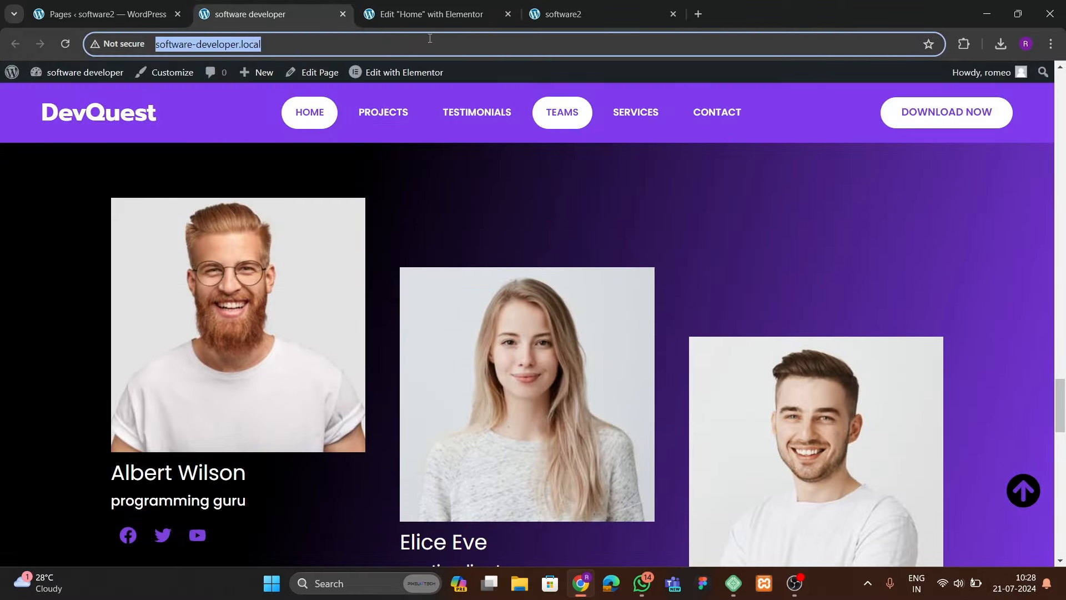
pyautogui.click(433, 14)
pyautogui.scroll(-1, 498, 313)
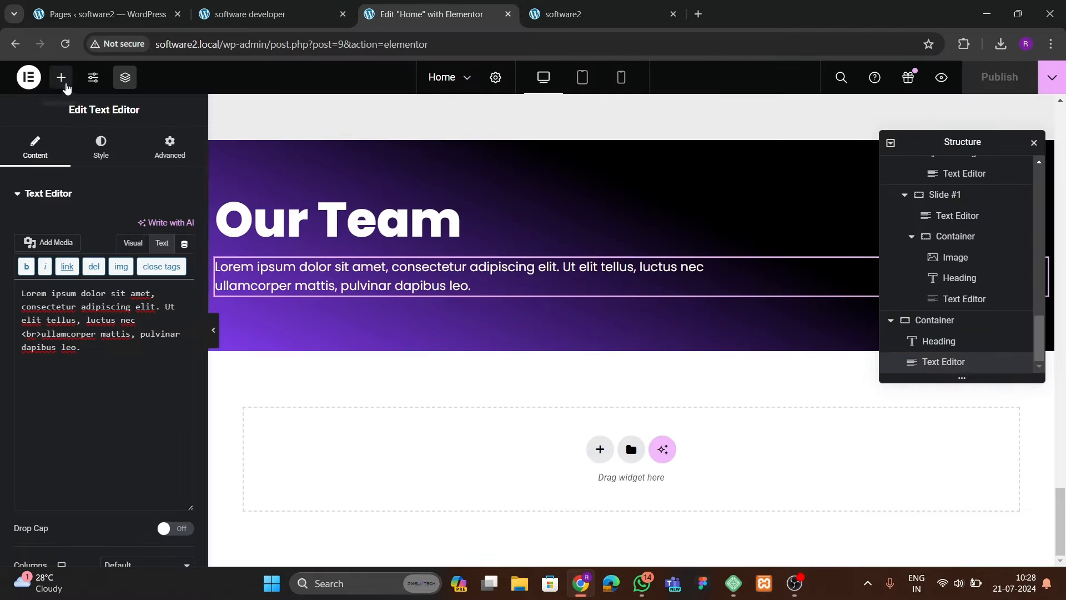
pyautogui.click(62, 79)
pyautogui.moveTo(142, 340); pyautogui.dragTo(334, 355)
pyautogui.scroll(-1, 902, 355)
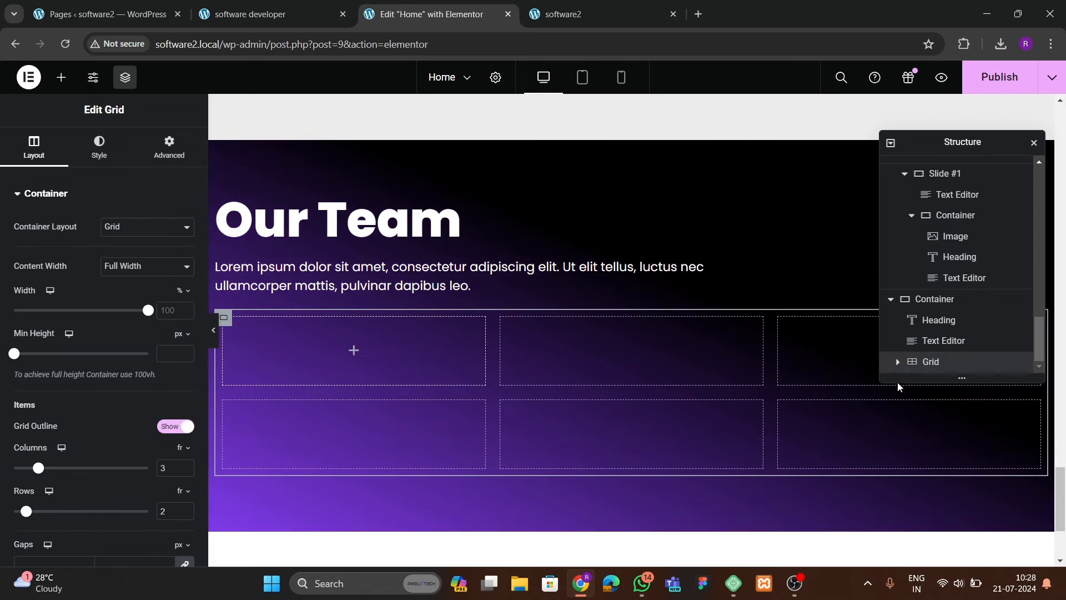
pyautogui.scroll(-3, 266, 344)
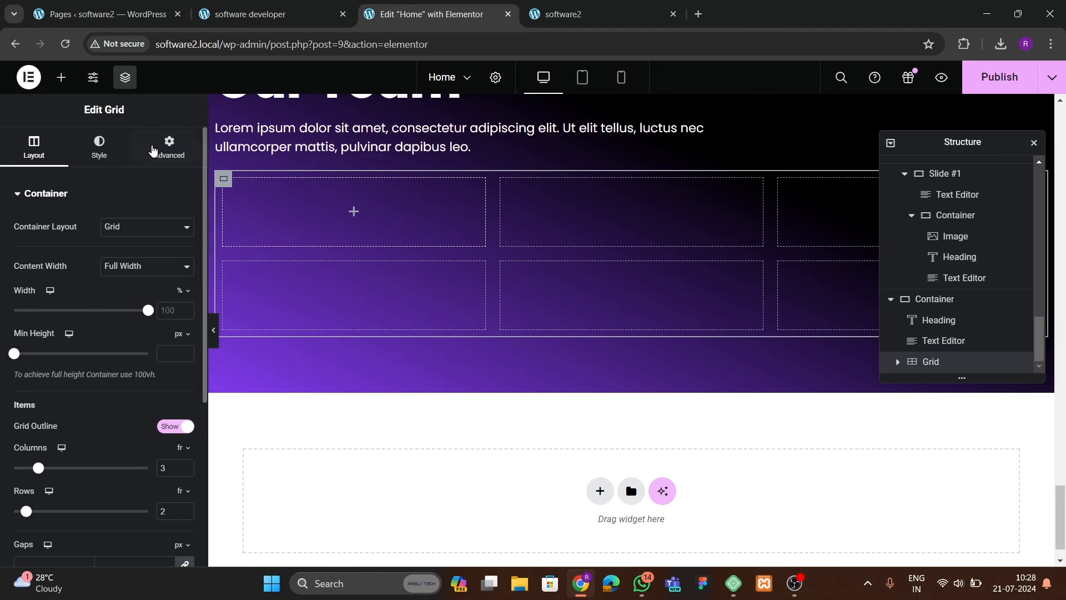
pyautogui.click(161, 148)
pyautogui.click(184, 295)
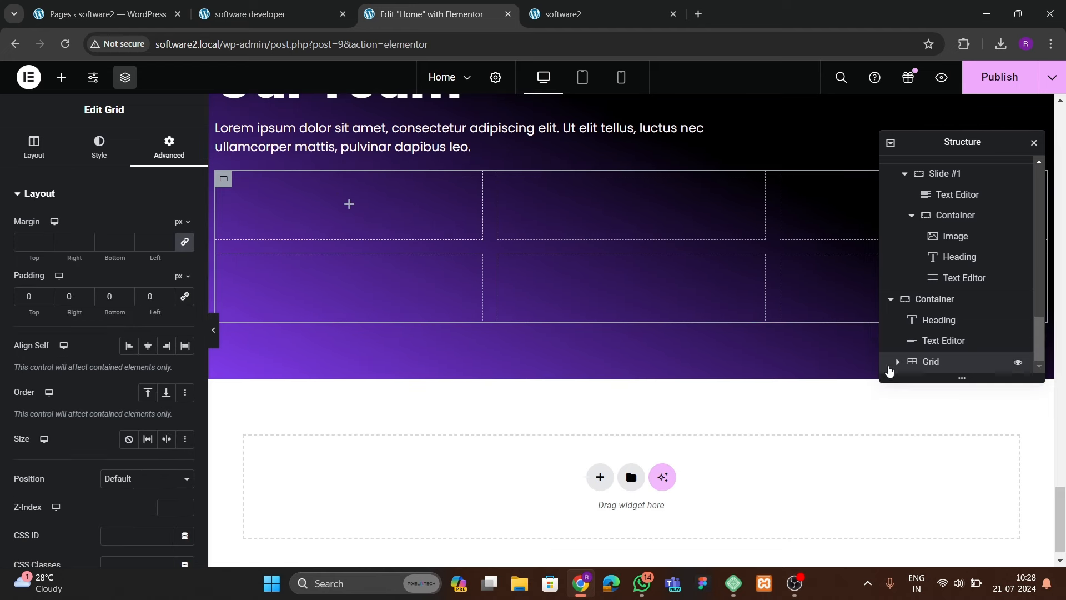
# - Add a container to the grid's first cell and set its padding to 0 on all sides
pyautogui.click(61, 77)
pyautogui.moveTo(55, 327); pyautogui.dragTo(311, 233)
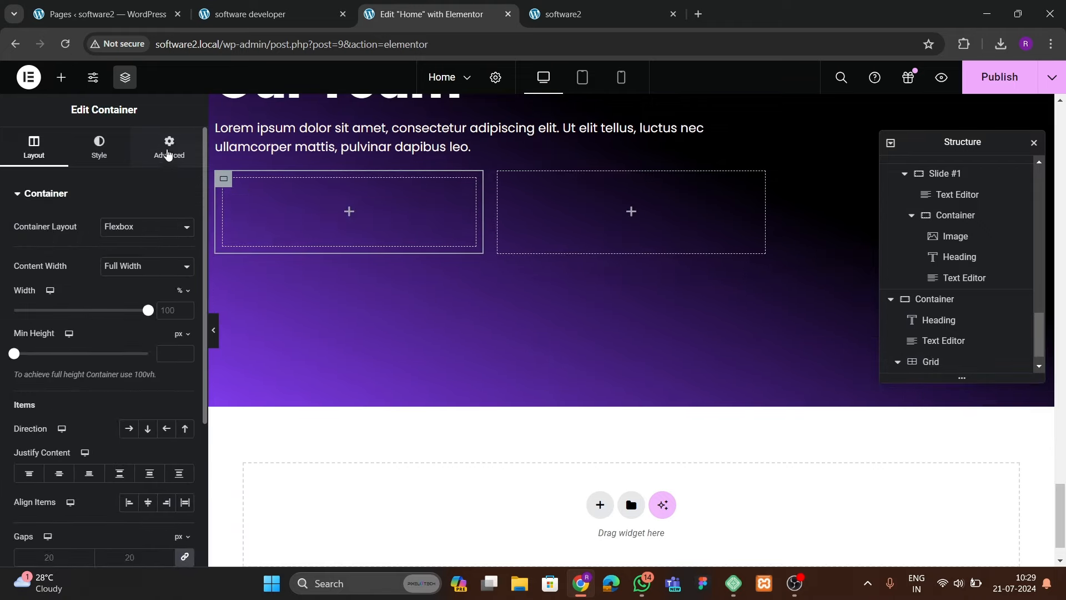
pyautogui.click(168, 153)
pyautogui.click(183, 296)
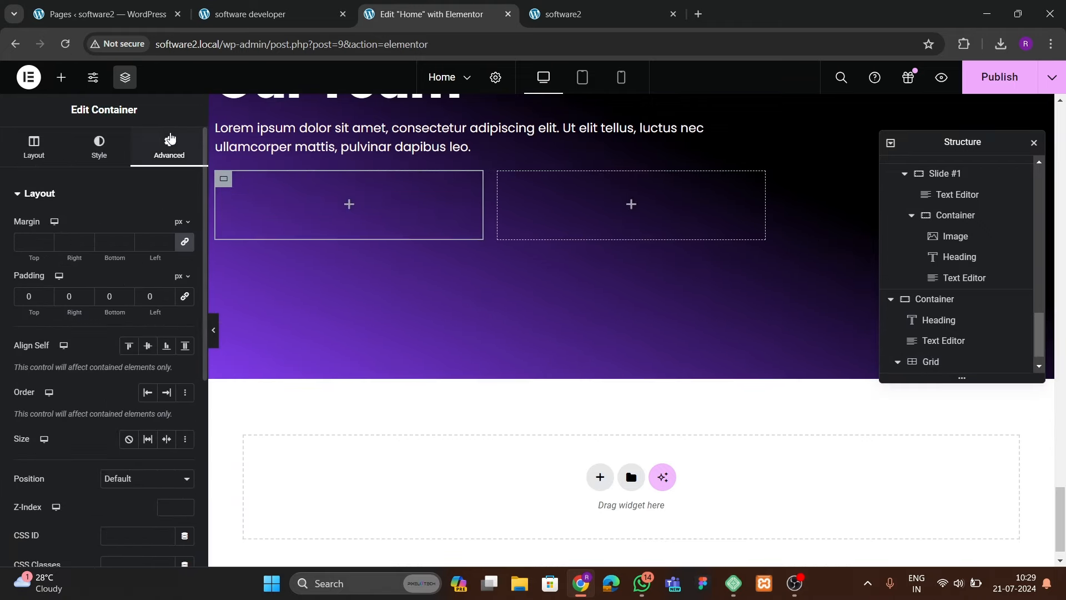
# - Add an Image widget to the first cell's container and insert the photo of the bearded man with glasses from the media library
pyautogui.click(61, 77)
pyautogui.moveTo(149, 434); pyautogui.dragTo(335, 230)
pyautogui.click(91, 276)
pyautogui.click(547, 365)
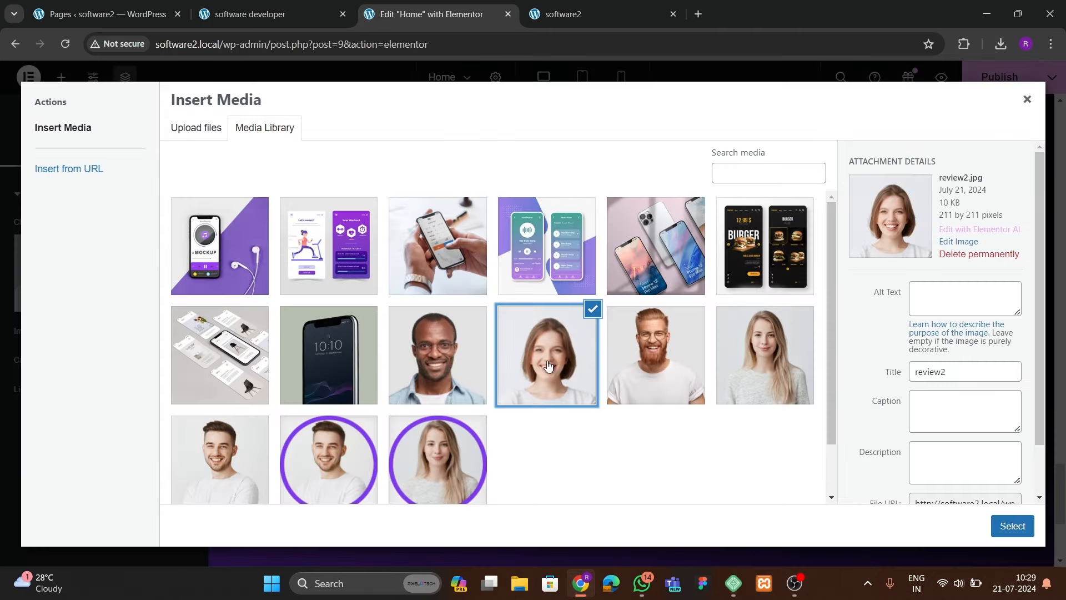
pyautogui.click(669, 375)
pyautogui.click(1030, 526)
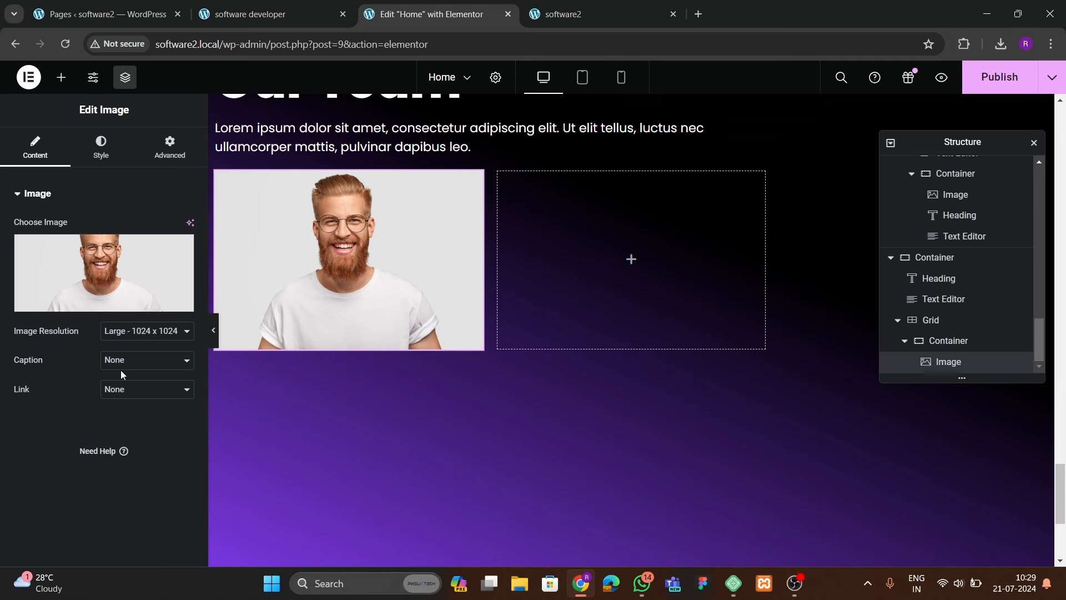
# - Set the team photo's resolution to a custom size of 400 x 400 and apply it
pyautogui.click(144, 331)
pyautogui.click(122, 417)
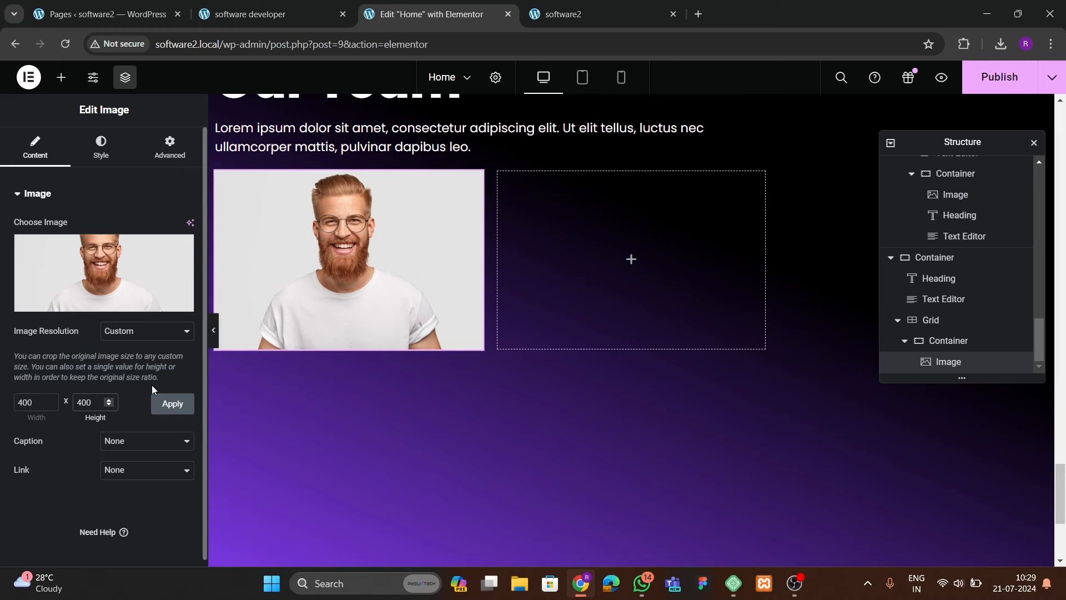
pyautogui.click(168, 405)
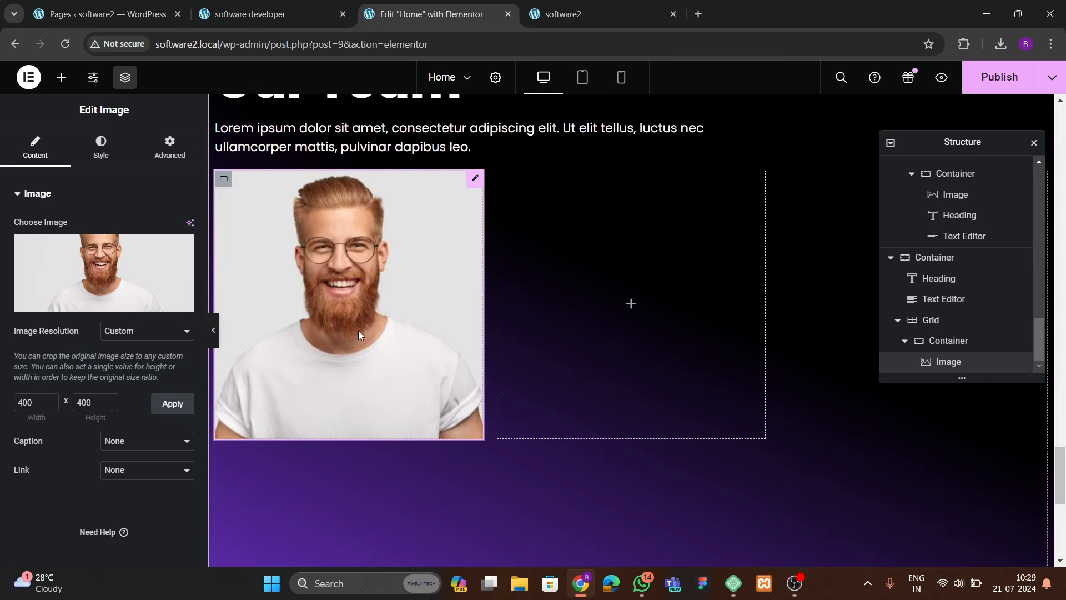
# - Add a Heading widget below the team photo and enter the team member's full name as its title
pyautogui.click(247, 15)
pyautogui.scroll(-2, 281, 362)
pyautogui.click(421, 14)
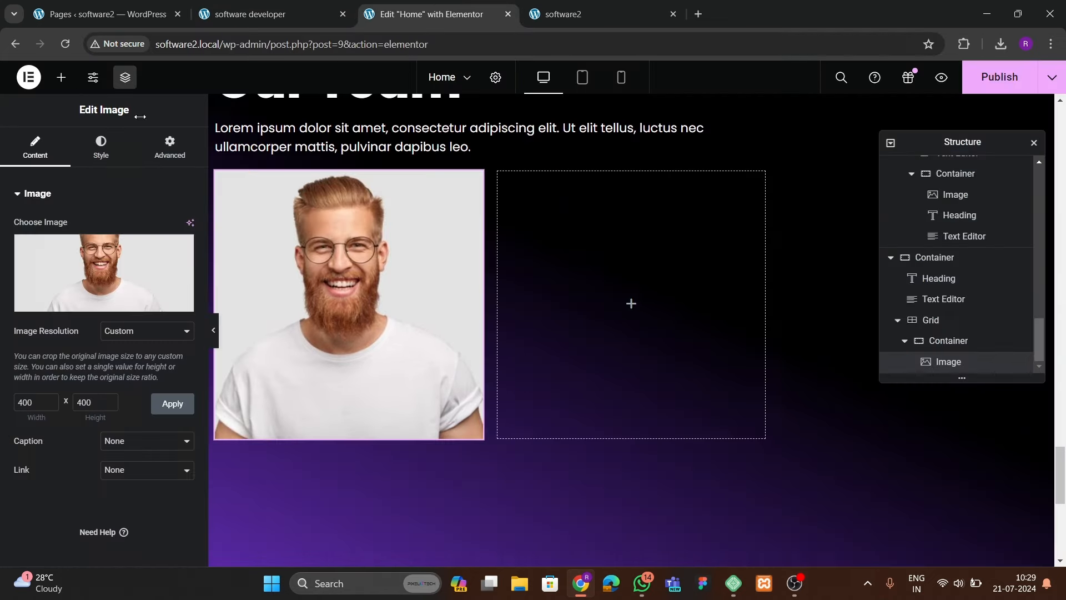
pyautogui.click(61, 77)
pyautogui.scroll(-1, 67, 333)
pyautogui.moveTo(67, 369); pyautogui.dragTo(324, 363)
pyautogui.press('BackSpace')
pyautogui.press('BackSpace')
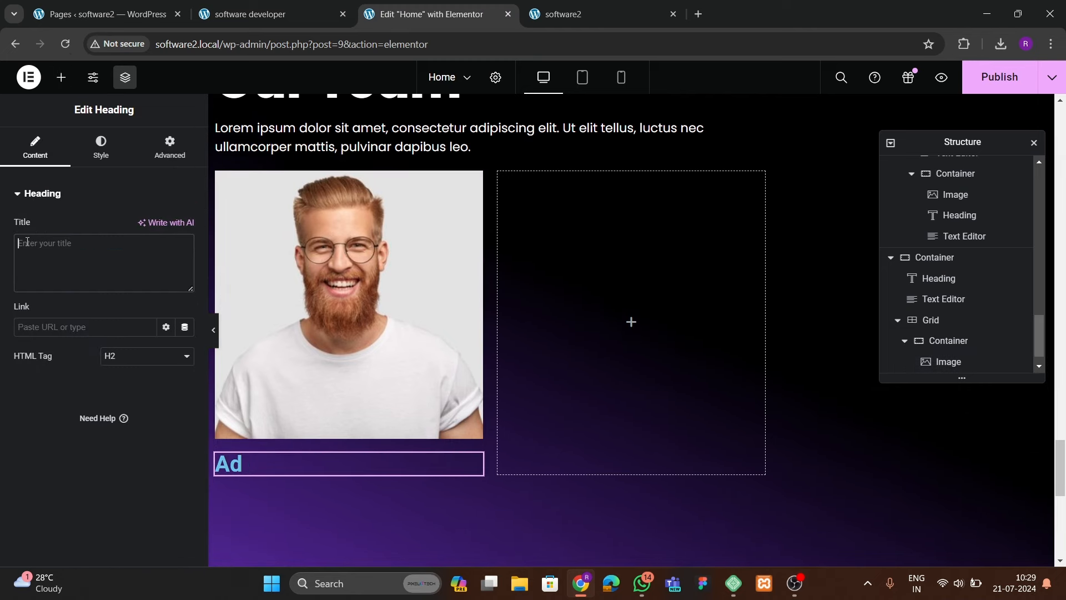
pyautogui.write('Andre Simson')
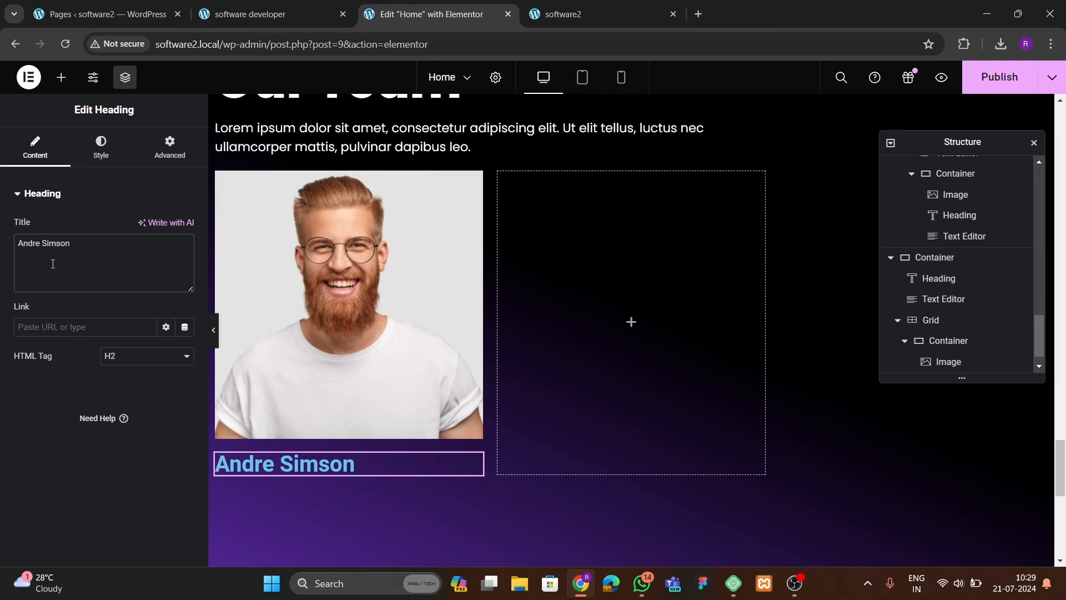
# - Set the text color of the team member's name heading to white (#FFFFFF)
pyautogui.click(100, 148)
pyautogui.click(185, 256)
pyautogui.moveTo(174, 369); pyautogui.dragTo(101, 303)
pyautogui.click(21, 443)
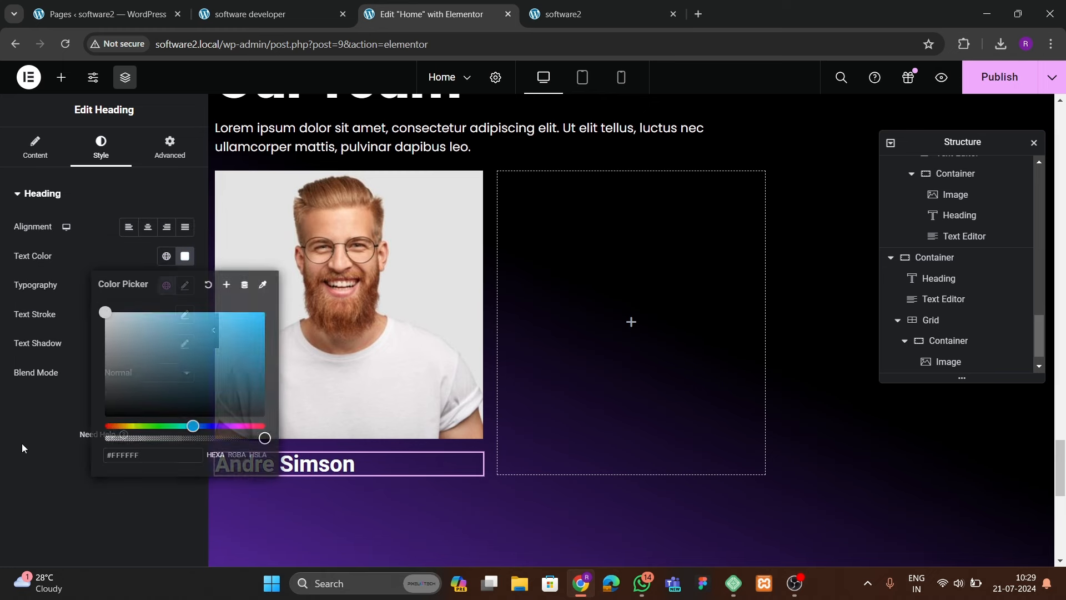
# - Set the name heading's font family to Poppins and its weight to 500 (Medium)
pyautogui.click(185, 286)
pyautogui.click(133, 349)
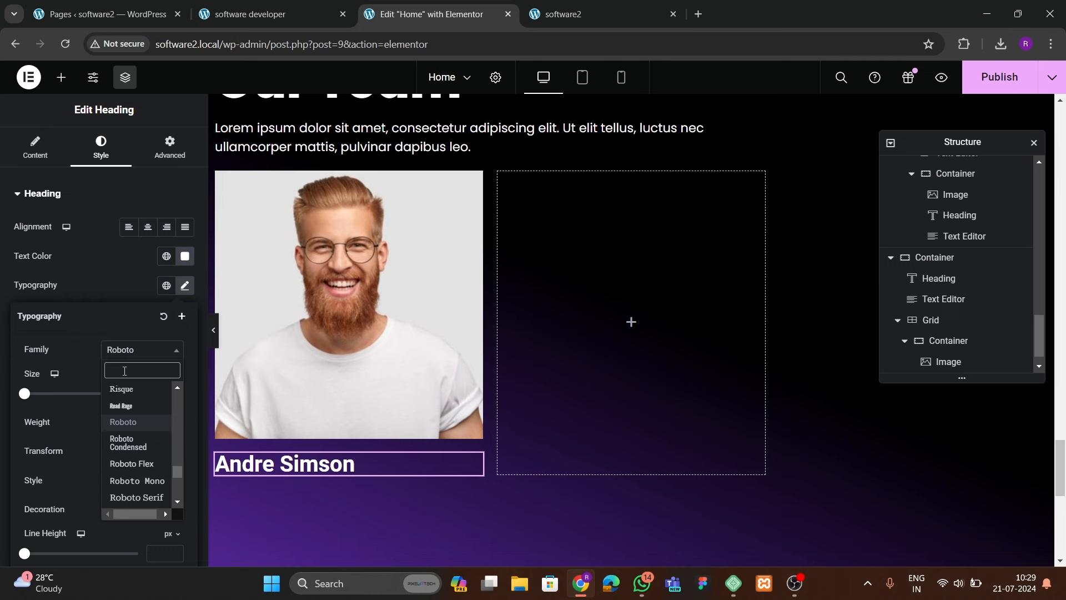
pyautogui.write('poppi')
pyautogui.press('Return')
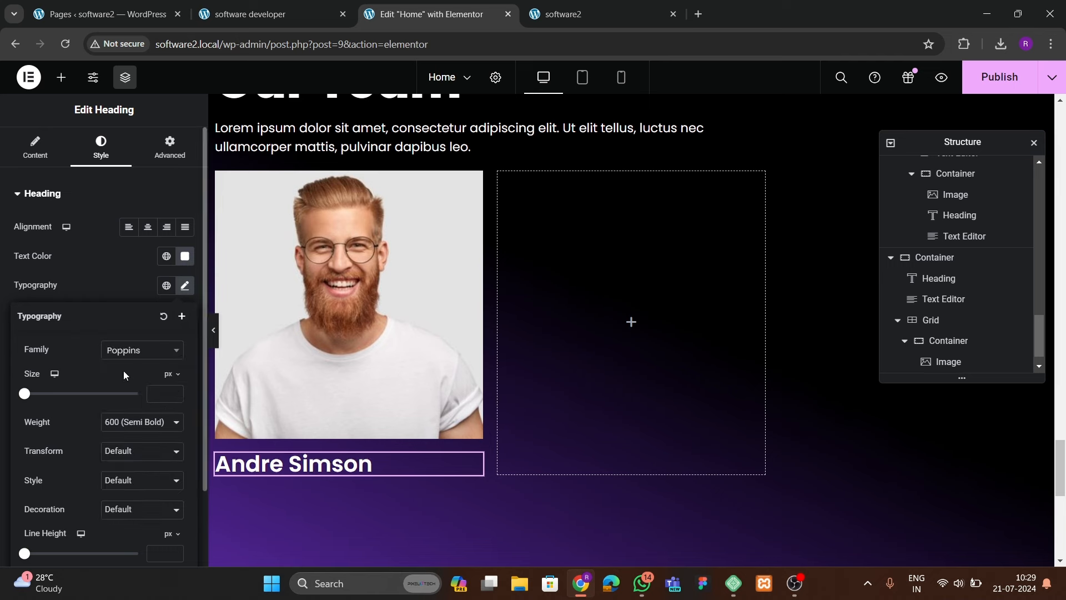
pyautogui.click(120, 422)
pyautogui.click(123, 479)
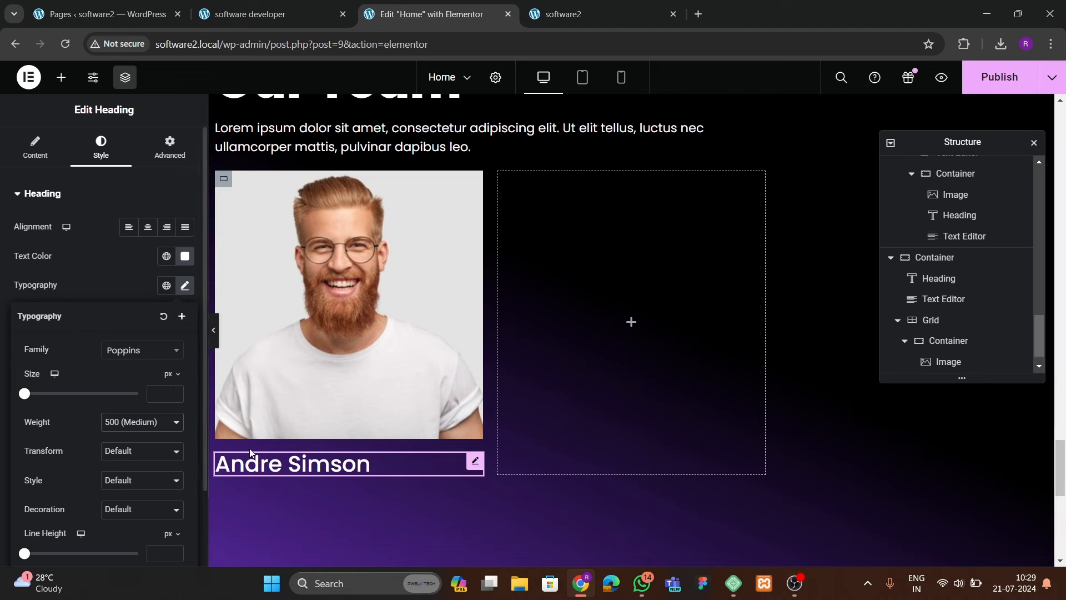
# - Duplicate the name heading and change the copy's title to "Web Developer"
pyautogui.click(261, 463)
pyautogui.rightClick(261, 463)
pyautogui.click(300, 309)
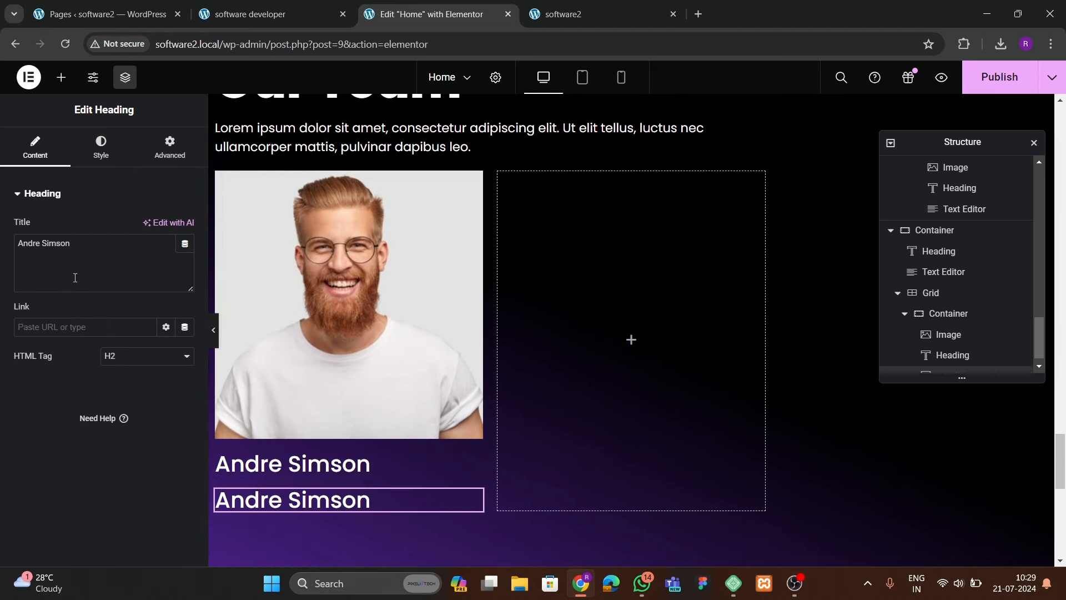
pyautogui.moveTo(71, 243); pyautogui.dragTo(1, 251)
pyautogui.write('Web Developer')
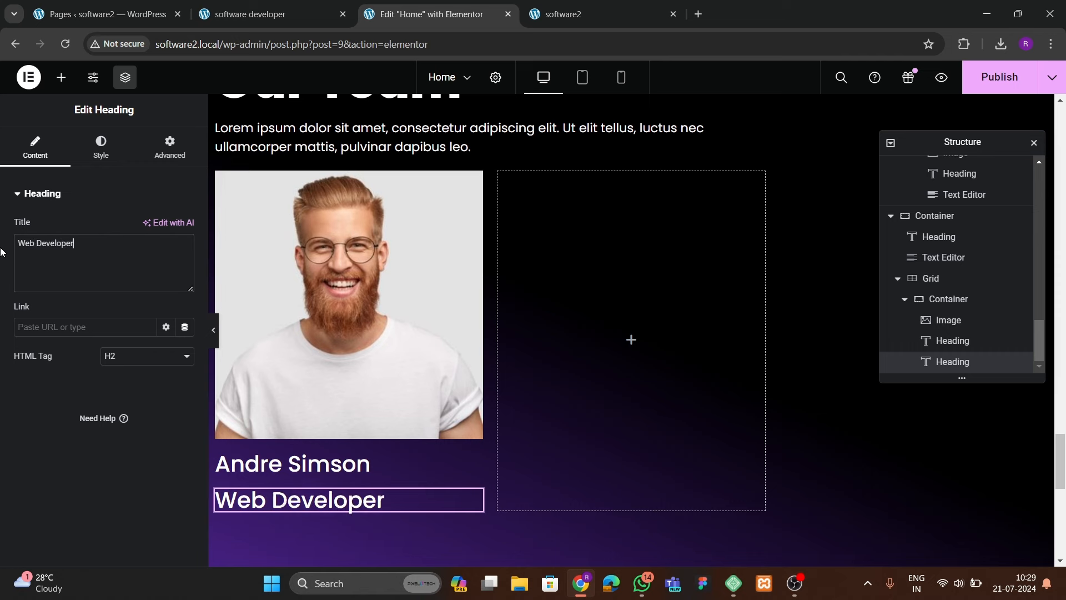
# - Set the font size of the "Web Developer" heading to 20 px
pyautogui.click(101, 147)
pyautogui.click(185, 285)
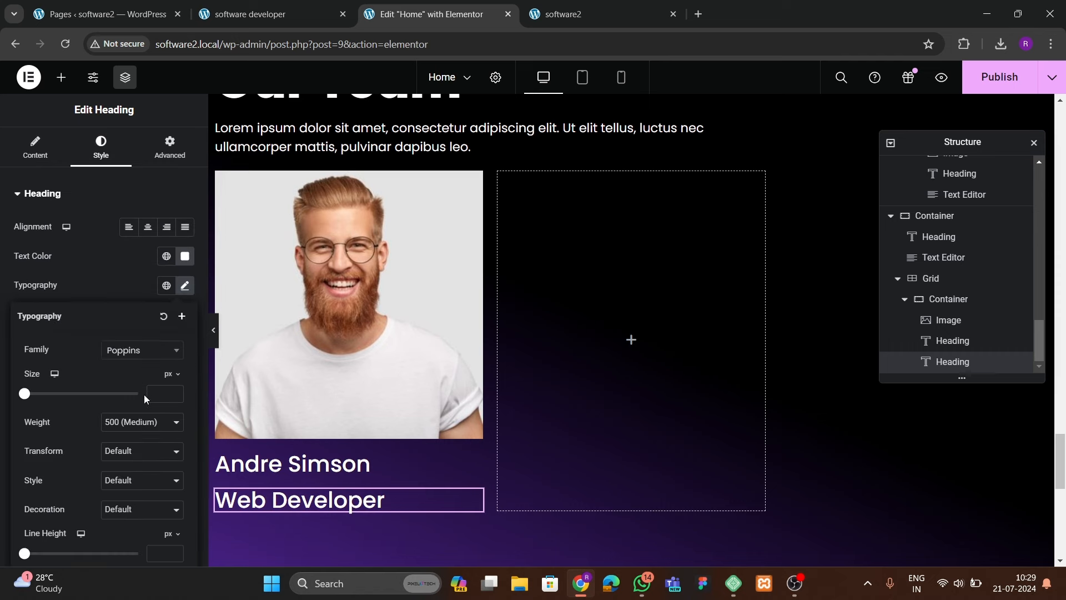
pyautogui.click(176, 392)
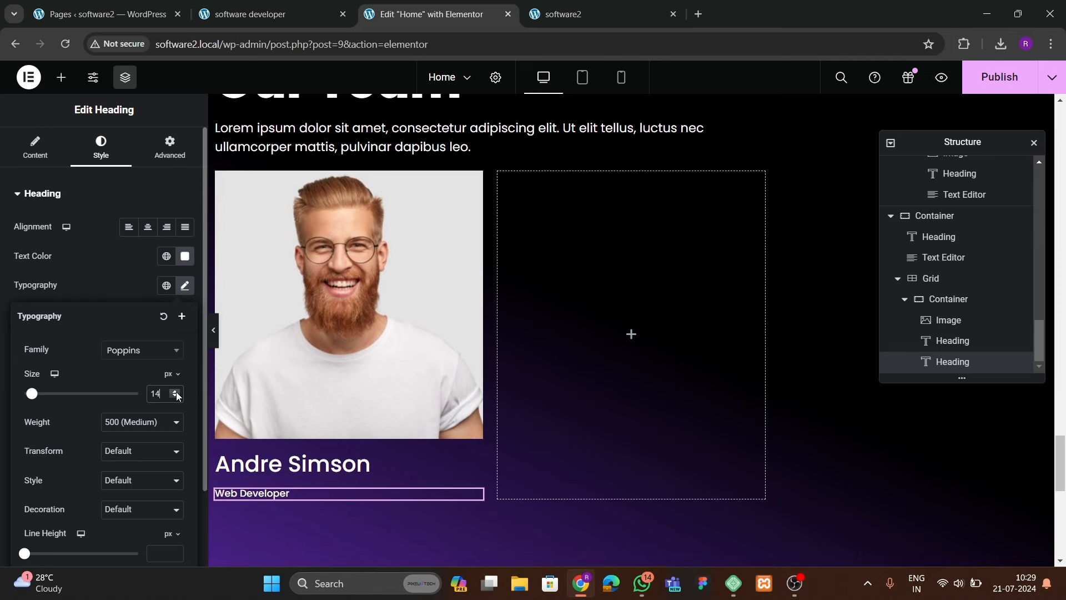
pyautogui.click(176, 392)
pyautogui.click(175, 392)
pyautogui.click(176, 392)
pyautogui.click(175, 392)
pyautogui.click(176, 392)
pyautogui.click(175, 392)
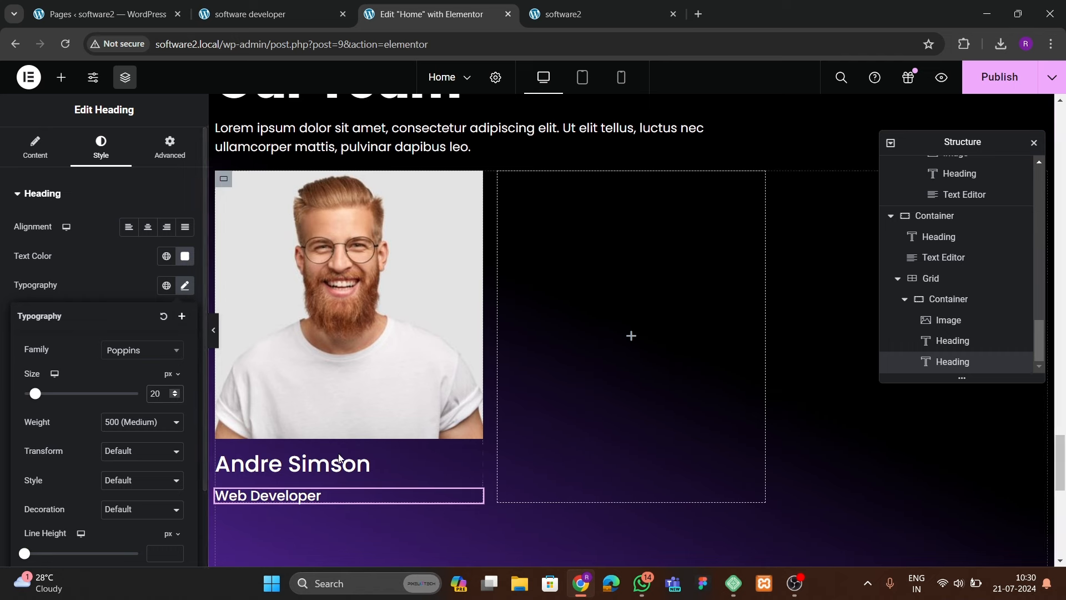
# - Add a Social Icons widget below the "Web Developer" heading and align its icons left
pyautogui.click(238, 14)
pyautogui.click(427, 12)
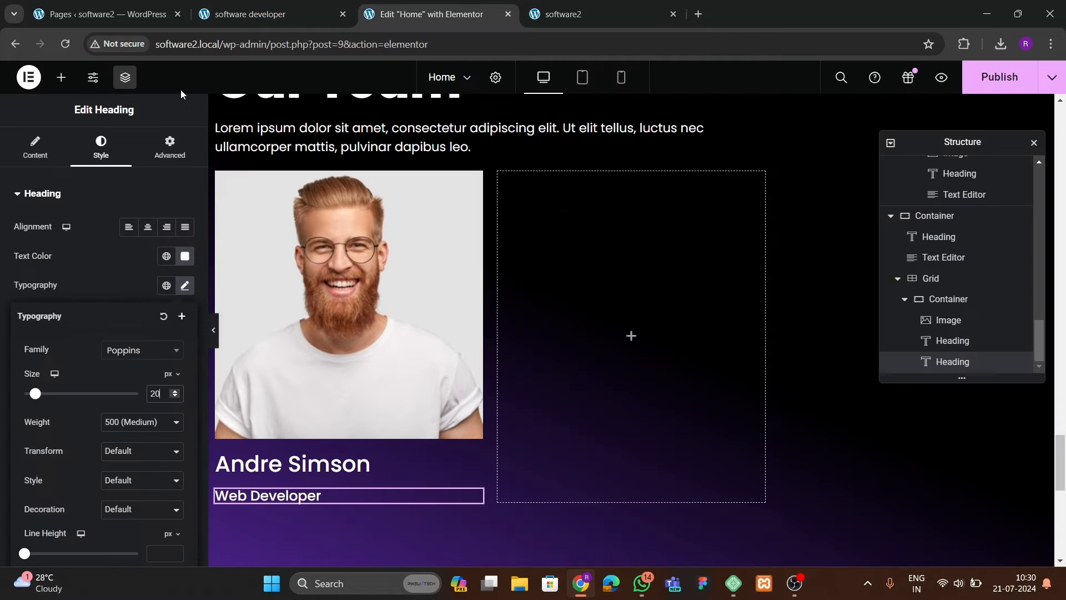
pyautogui.click(60, 78)
pyautogui.write('social')
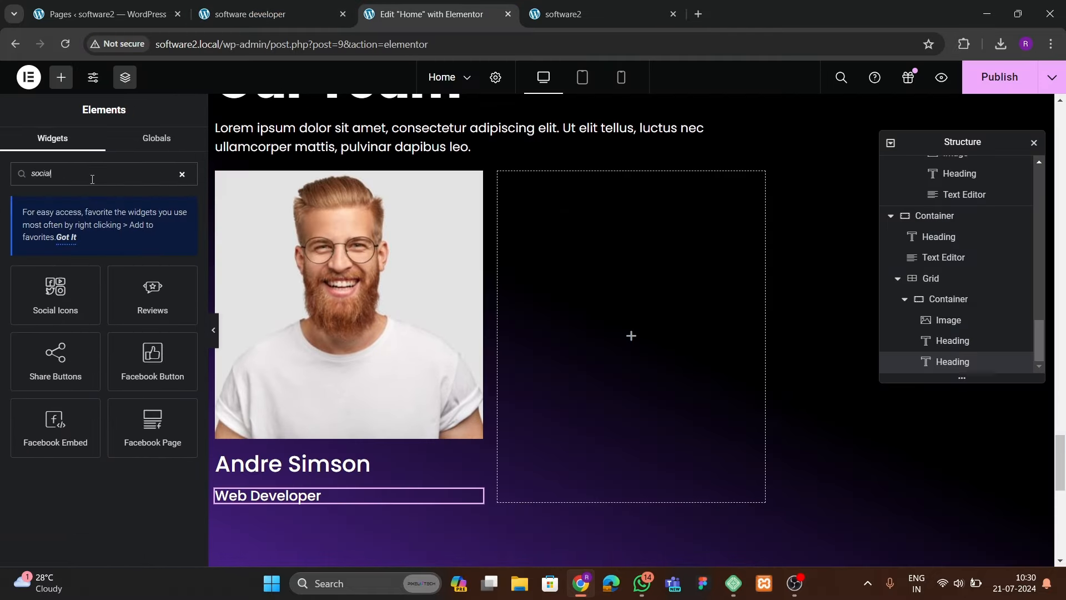
pyautogui.moveTo(69, 305); pyautogui.dragTo(322, 497)
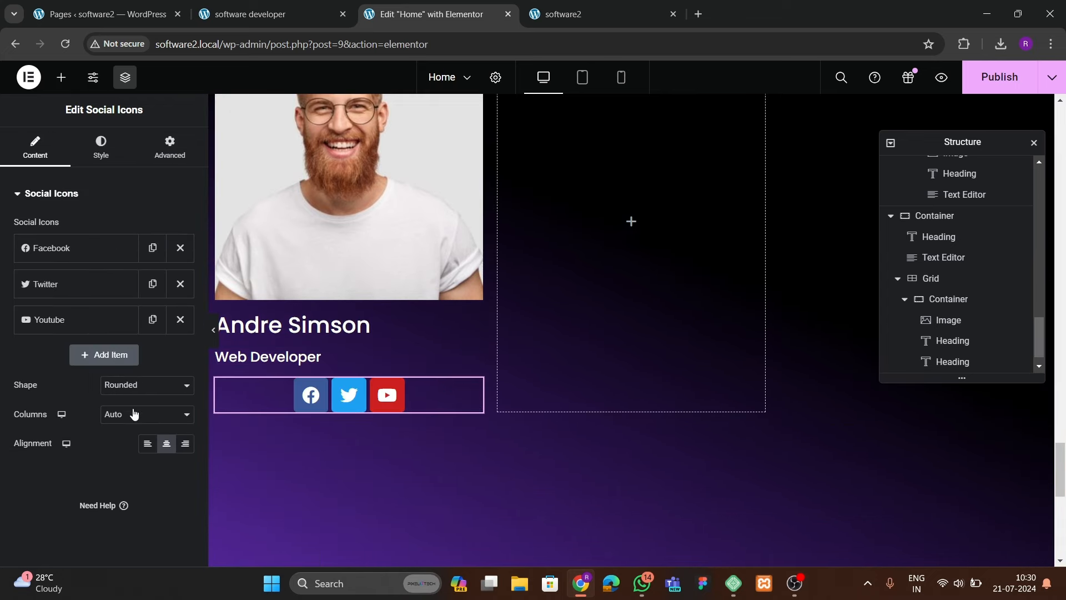
pyautogui.click(148, 447)
# - Switch the social icons' color setting from Official Color to Custom
pyautogui.click(100, 164)
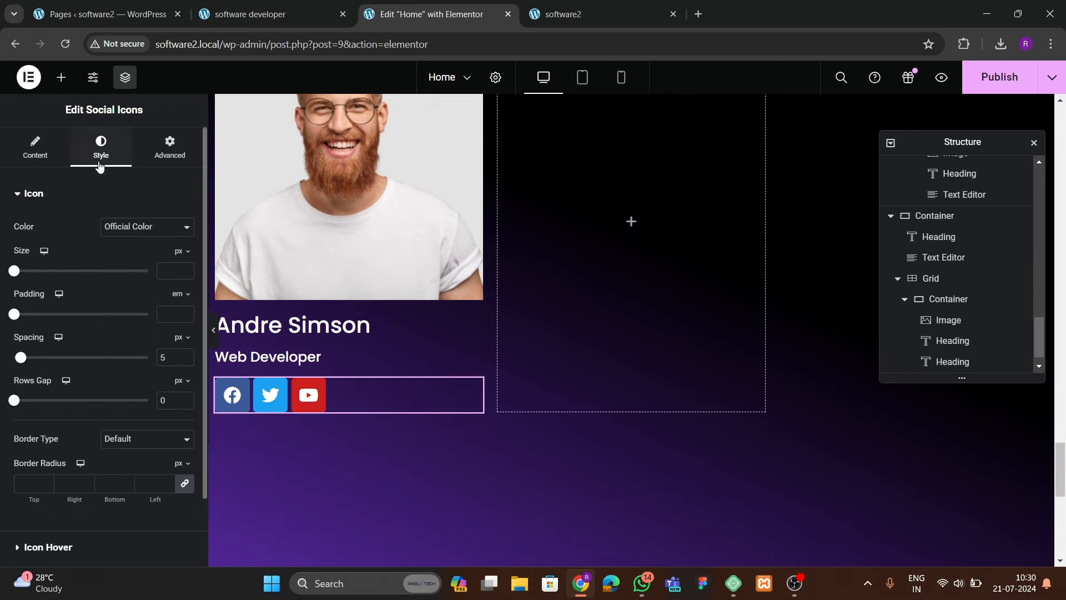
pyautogui.click(155, 232)
pyautogui.click(133, 255)
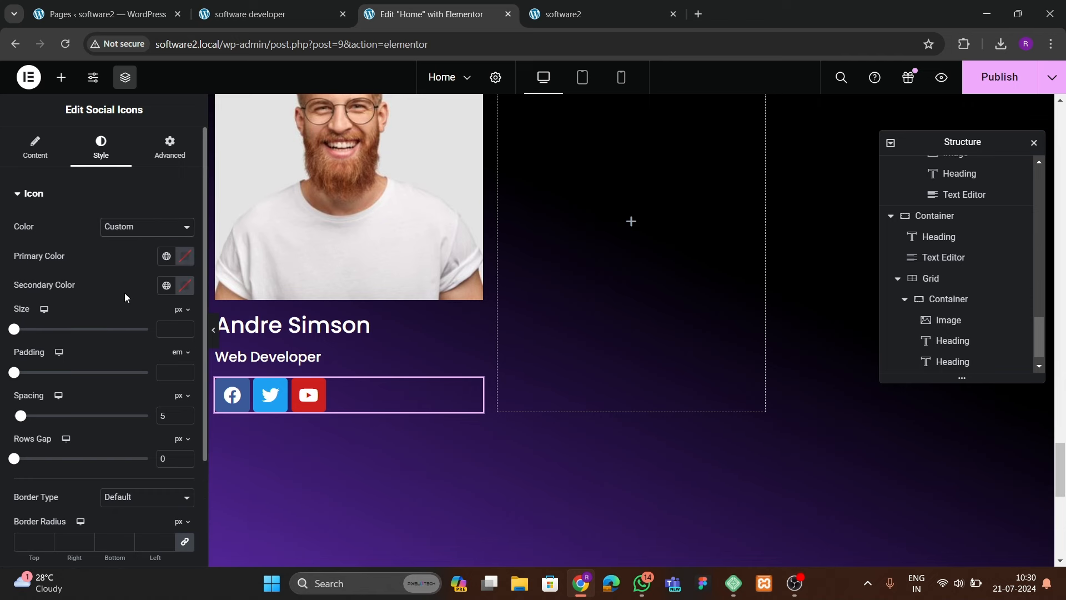
# - Try a near-black secondary color on the social icons at different opacity levels
pyautogui.click(183, 286)
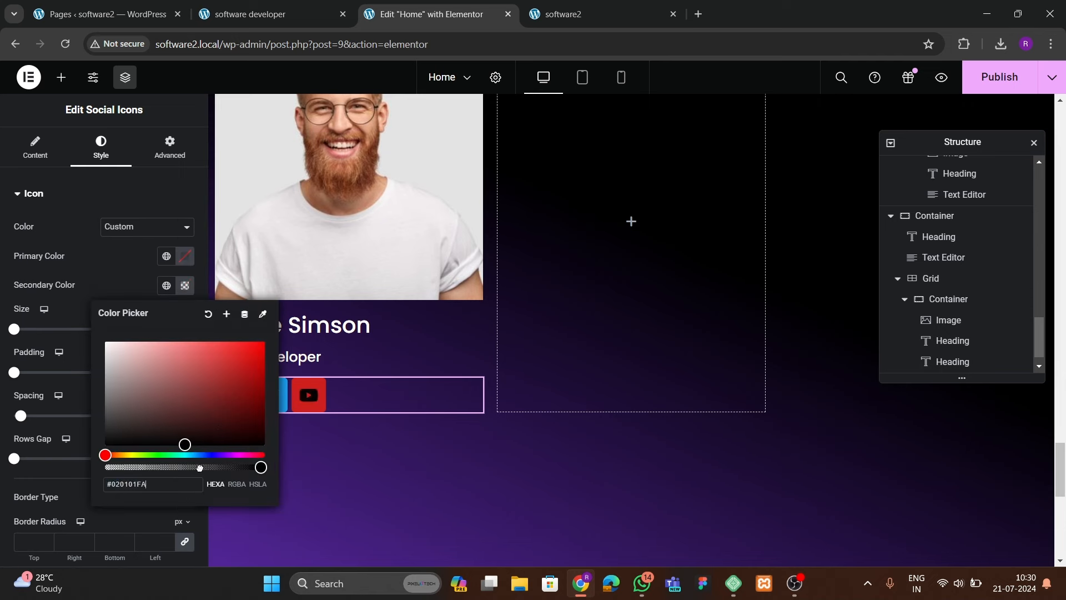
pyautogui.moveTo(200, 468)
pyautogui.mouseDown()
pyautogui.moveTo(68, 474)
pyautogui.moveTo(277, 468)
pyautogui.moveTo(183, 467)
pyautogui.mouseUp()
pyautogui.click(128, 274)
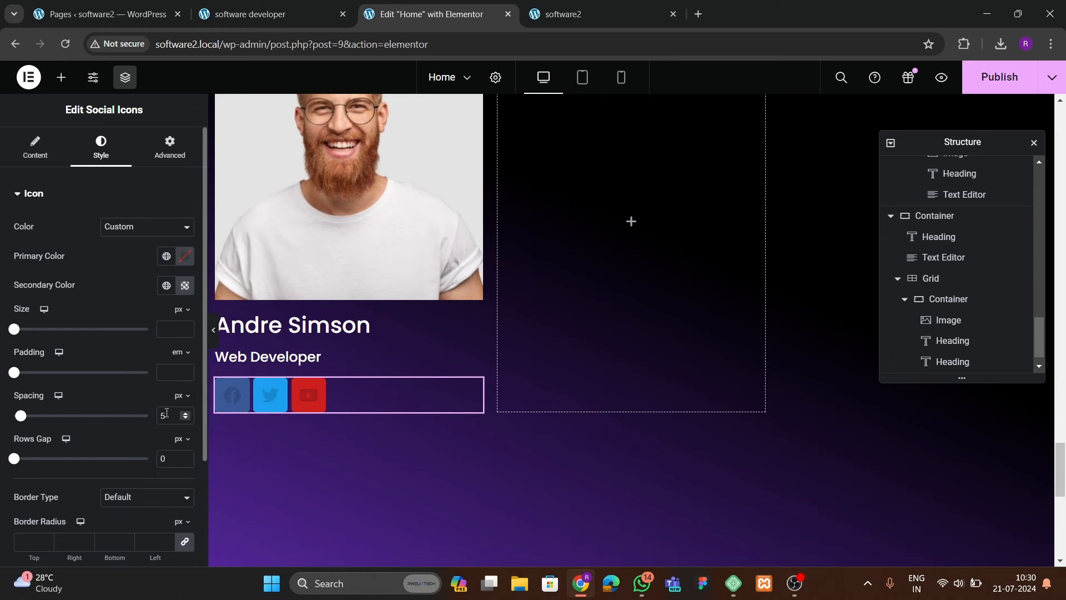
pyautogui.click(185, 289)
pyautogui.moveTo(129, 469); pyautogui.dragTo(265, 476)
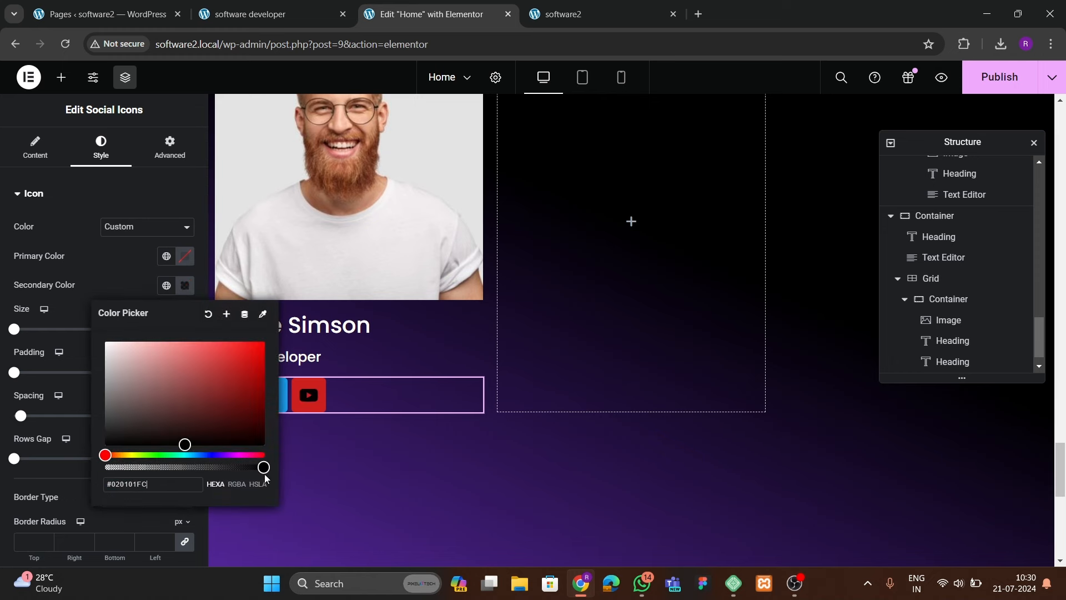
# - Make the social icons' primary color fully transparent (#02010100) and assign the purple global color as their secondary color
pyautogui.click(185, 256)
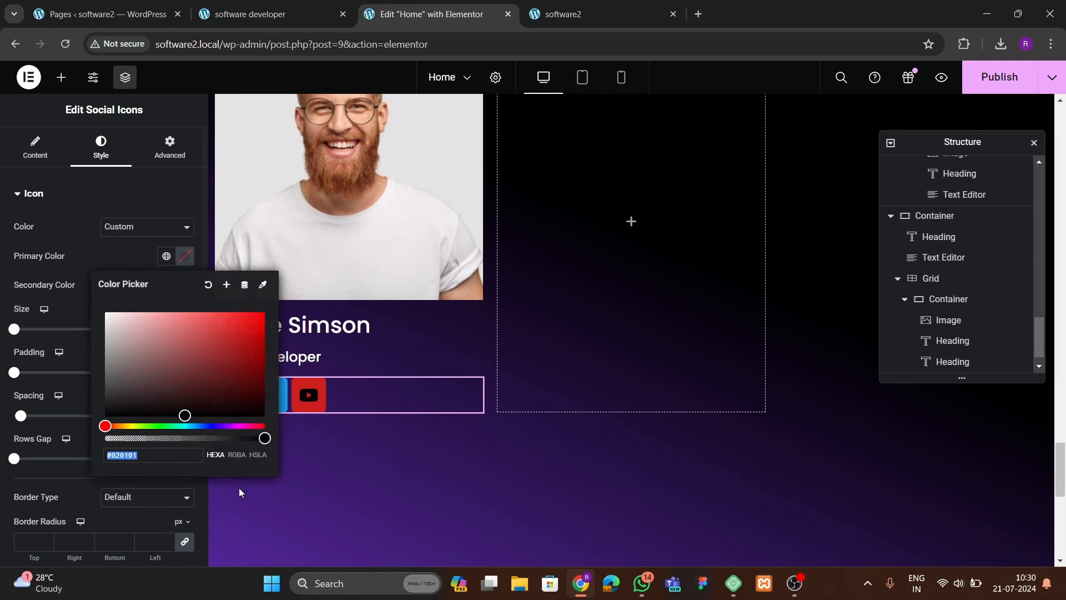
pyautogui.moveTo(264, 437); pyautogui.dragTo(41, 445)
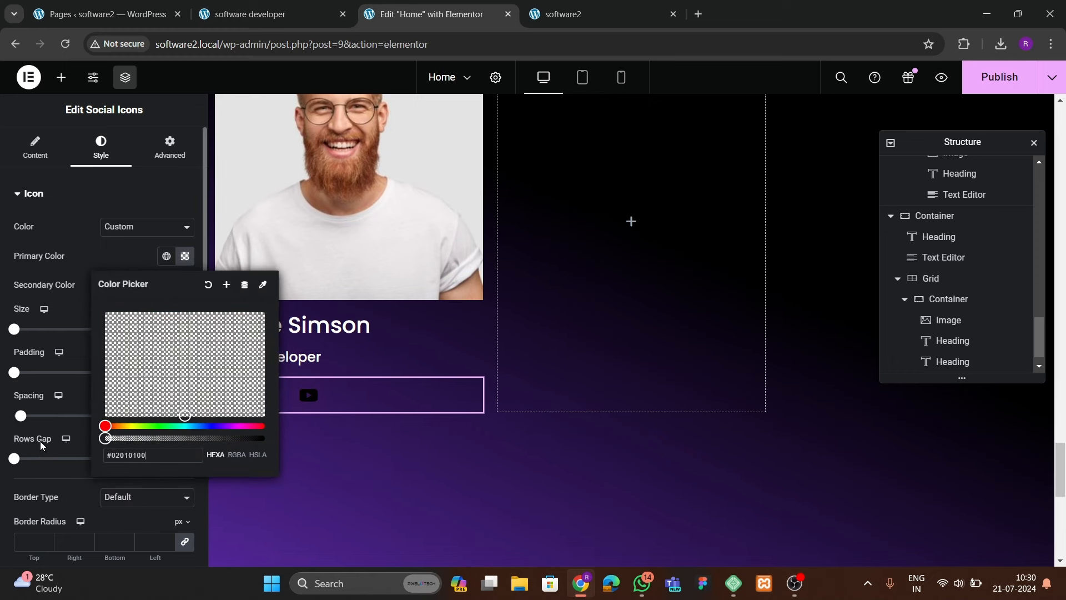
pyautogui.click(119, 257)
pyautogui.click(166, 285)
pyautogui.click(55, 455)
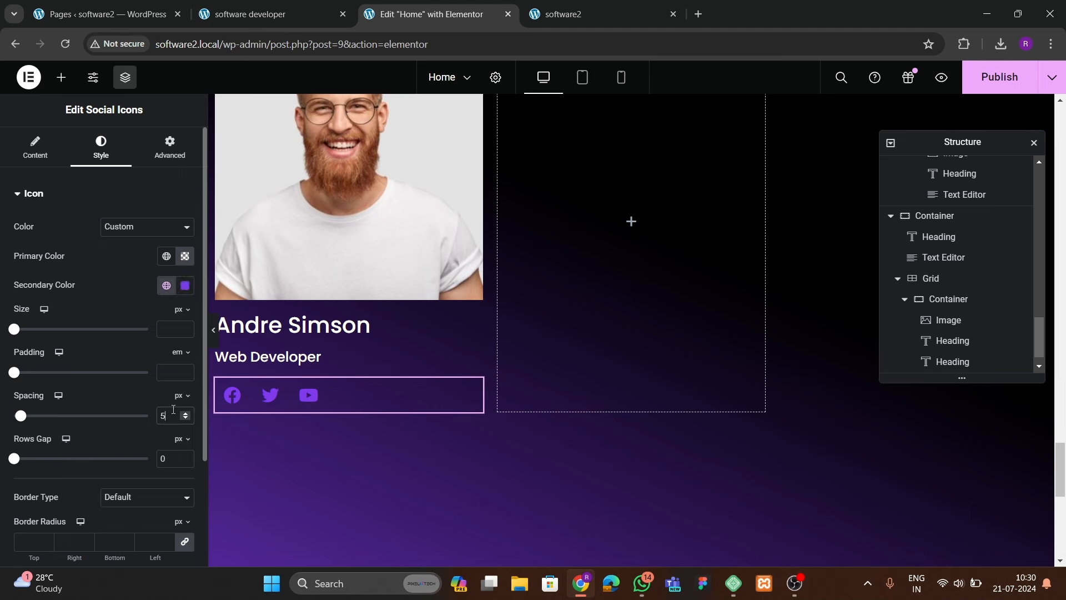
# - Clear the social icons' spacing value and make their primary hover color a fully transparent white
pyautogui.scroll(-3, 116, 334)
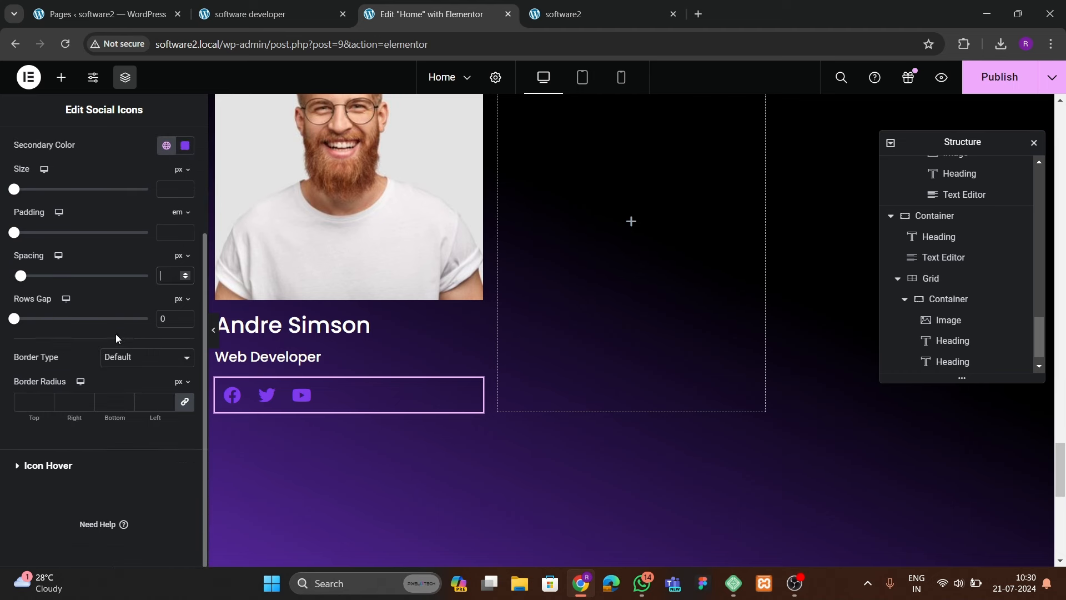
pyautogui.click(49, 465)
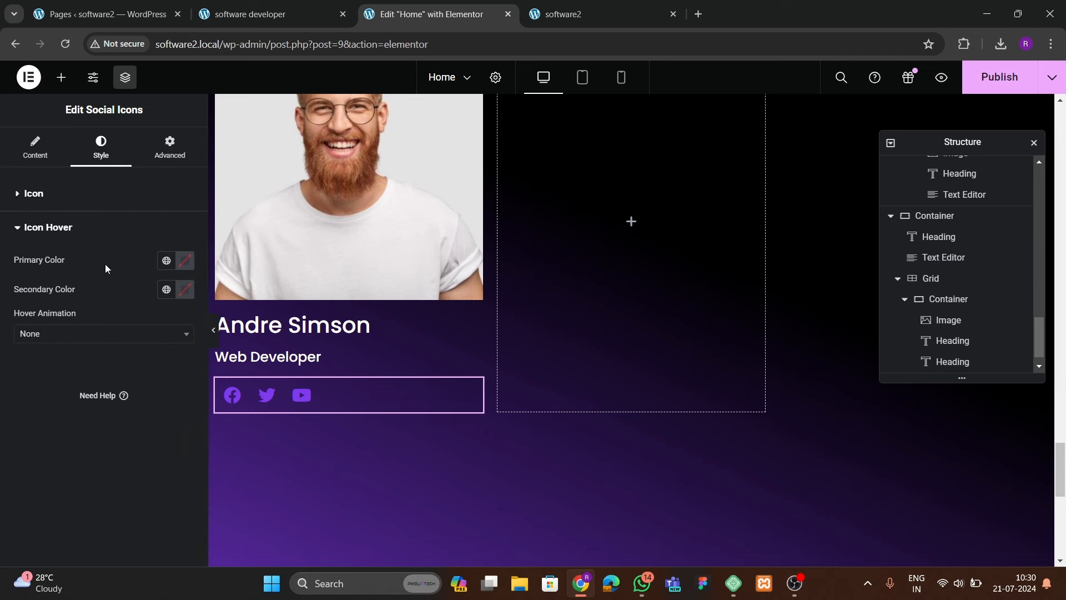
pyautogui.click(184, 261)
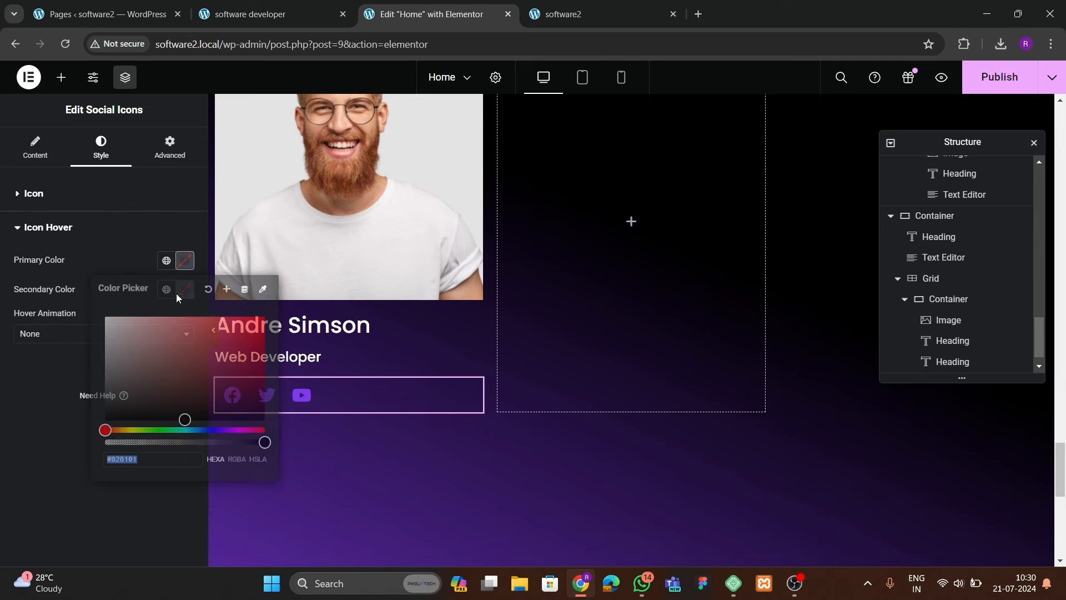
pyautogui.moveTo(123, 331); pyautogui.dragTo(88, 300)
pyautogui.click(43, 411)
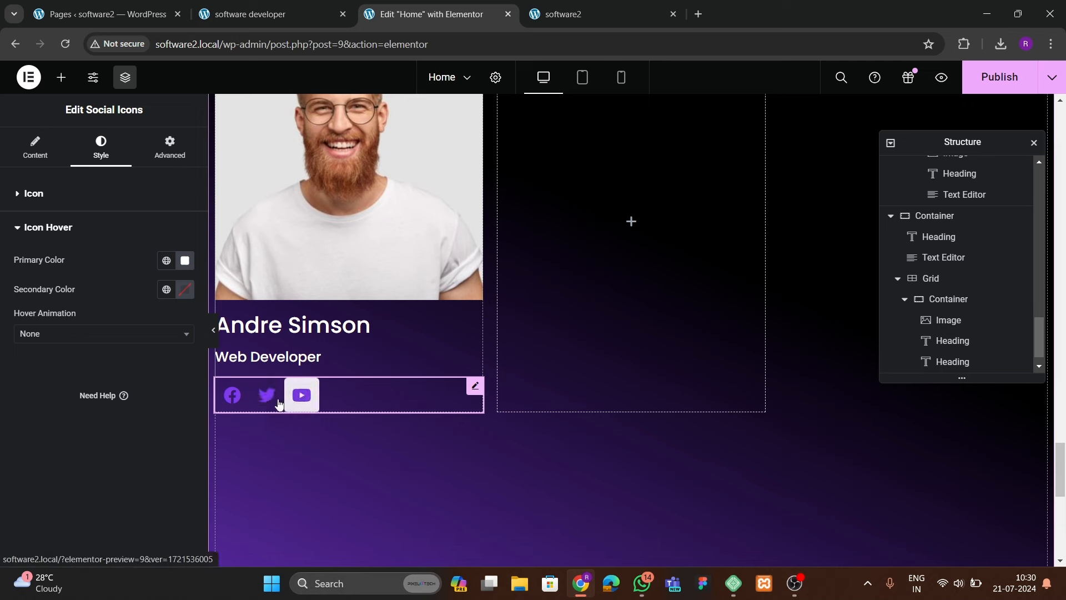
pyautogui.click(185, 289)
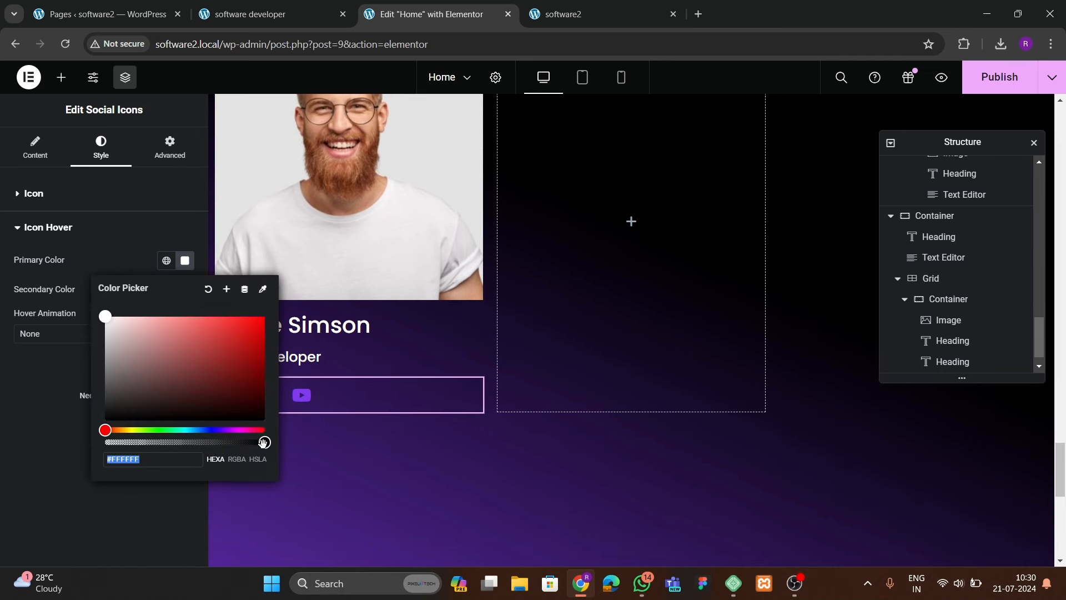
pyautogui.moveTo(264, 441); pyautogui.dragTo(83, 438)
pyautogui.click(83, 437)
# - Set the social icons' secondary hover color to white and their hover animation to Grow Rotate
pyautogui.click(185, 289)
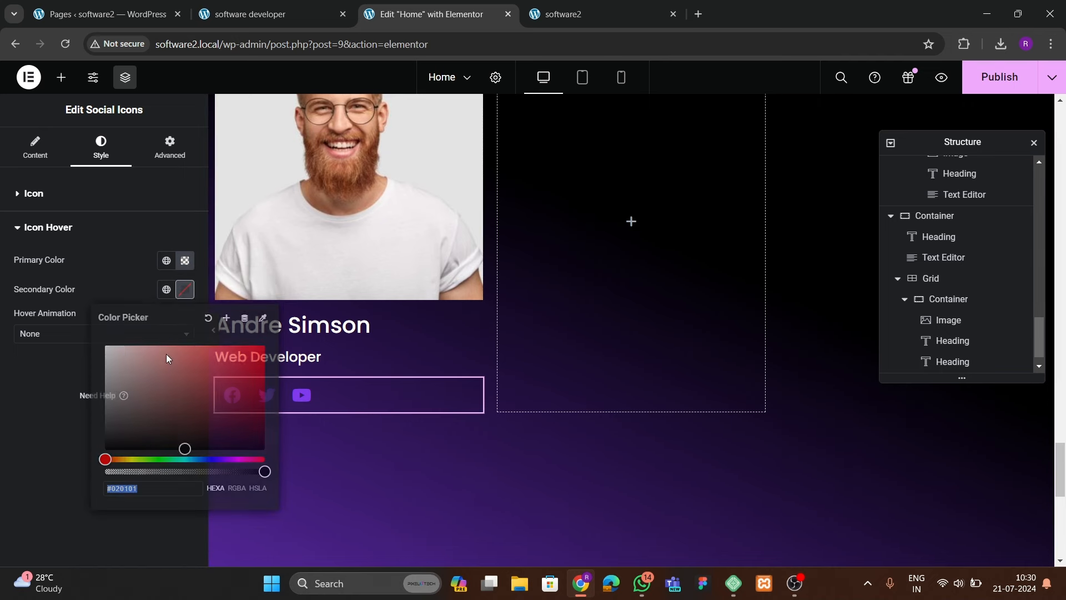
pyautogui.click(76, 313)
pyautogui.click(67, 334)
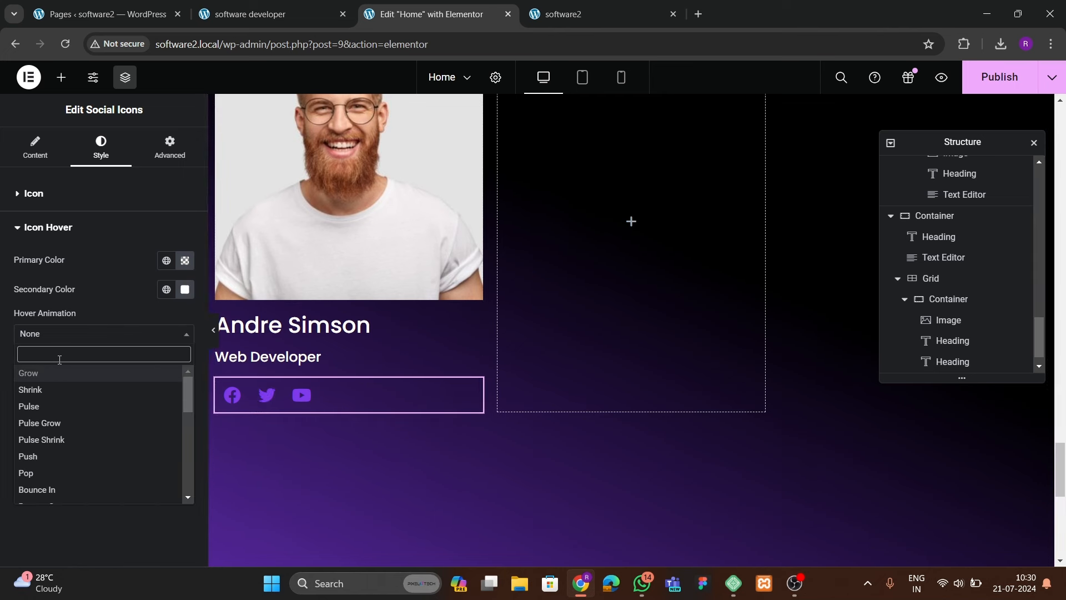
pyautogui.write('grow')
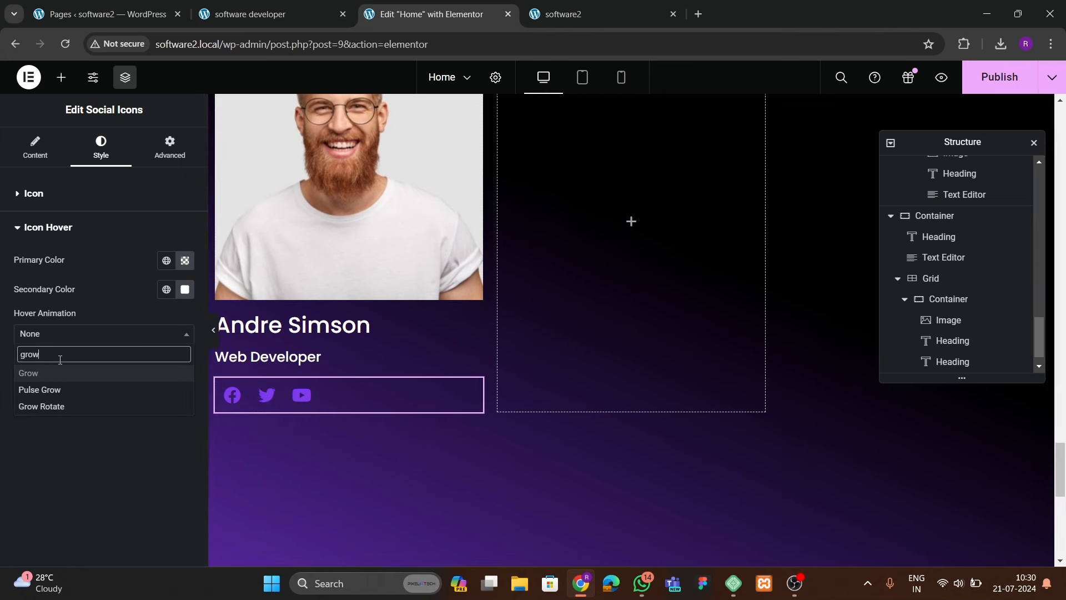
pyautogui.press('Down')
pyautogui.press('Down')
pyautogui.press('Return')
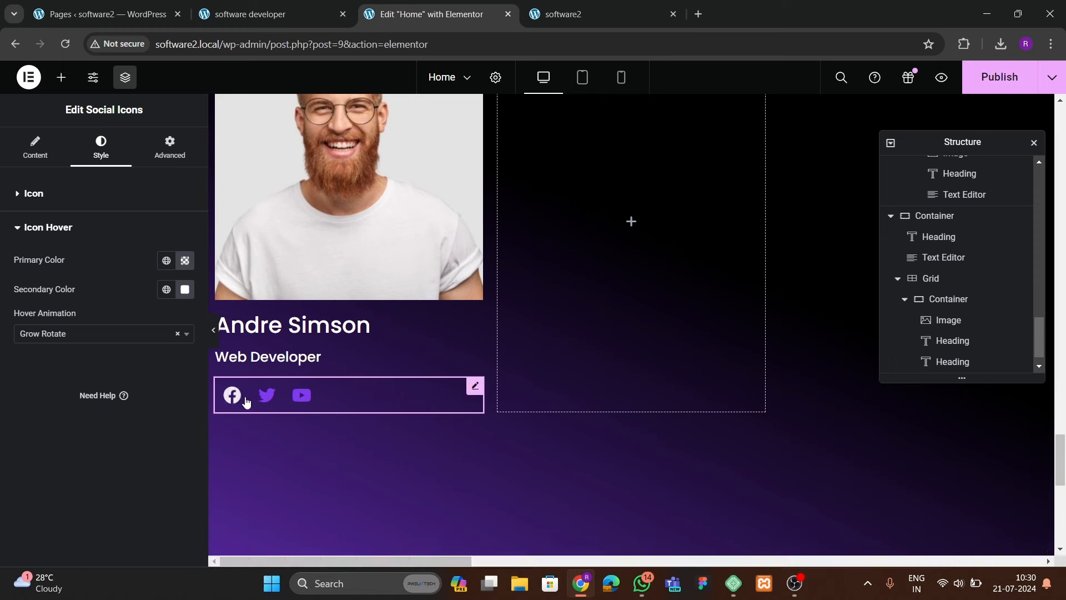
# - Set the team card container's content justification to center and its item alignment to start
pyautogui.scroll(2, 437, 312)
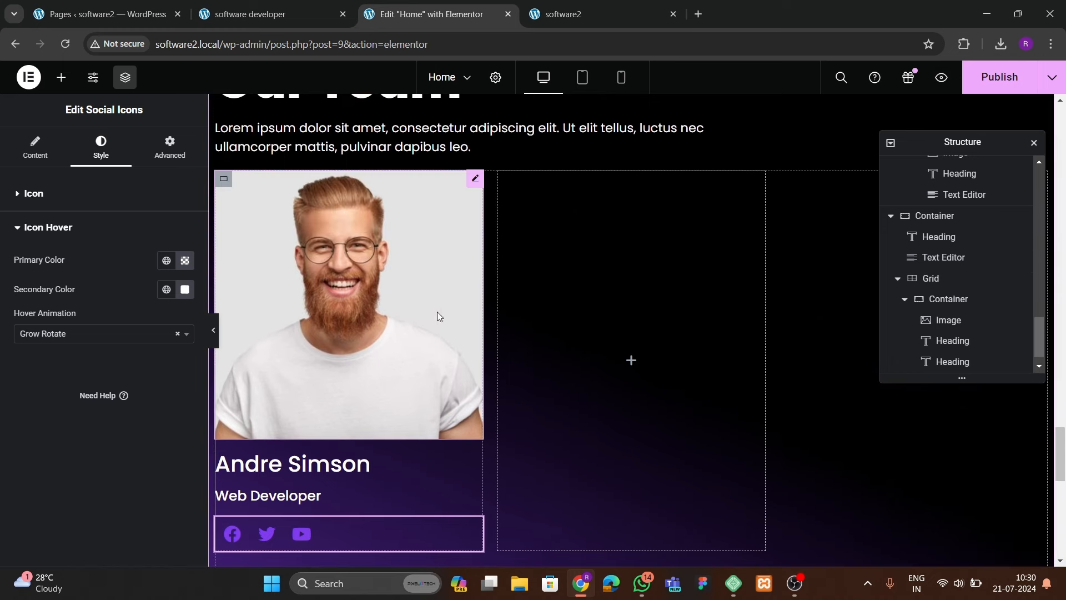
pyautogui.scroll(-2, 388, 344)
pyautogui.scroll(1, 303, 331)
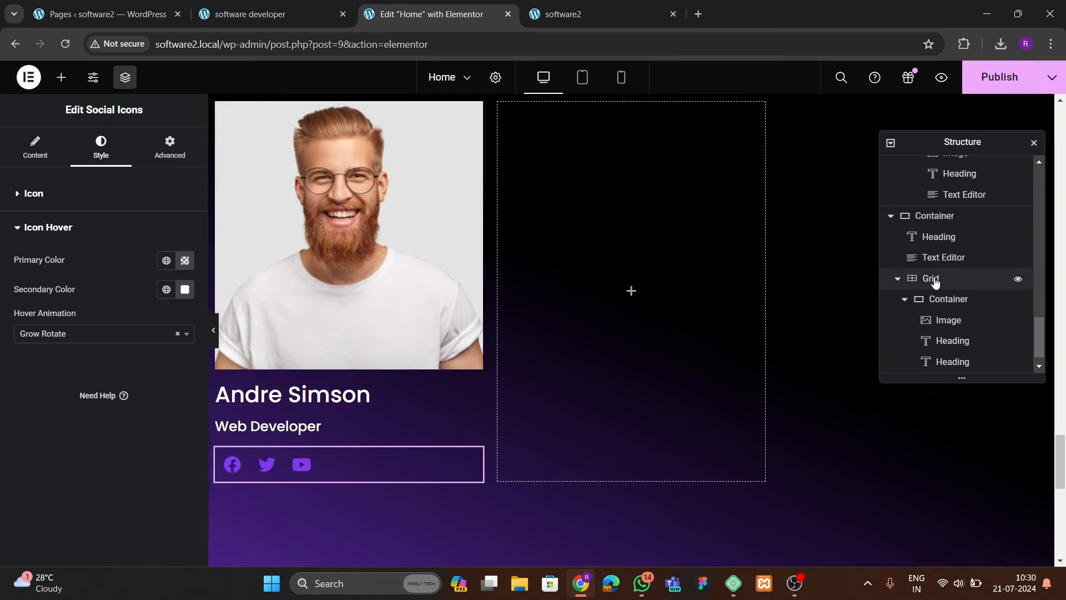
pyautogui.scroll(-1, 951, 314)
pyautogui.scroll(1, 293, 315)
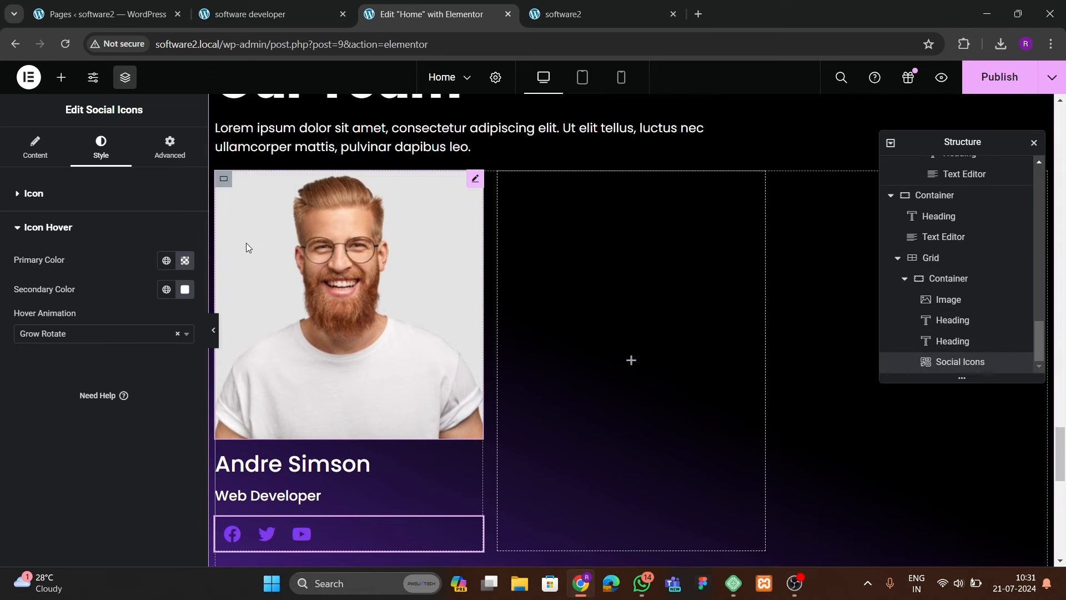
pyautogui.click(224, 179)
pyautogui.click(34, 147)
pyautogui.scroll(-3, 109, 315)
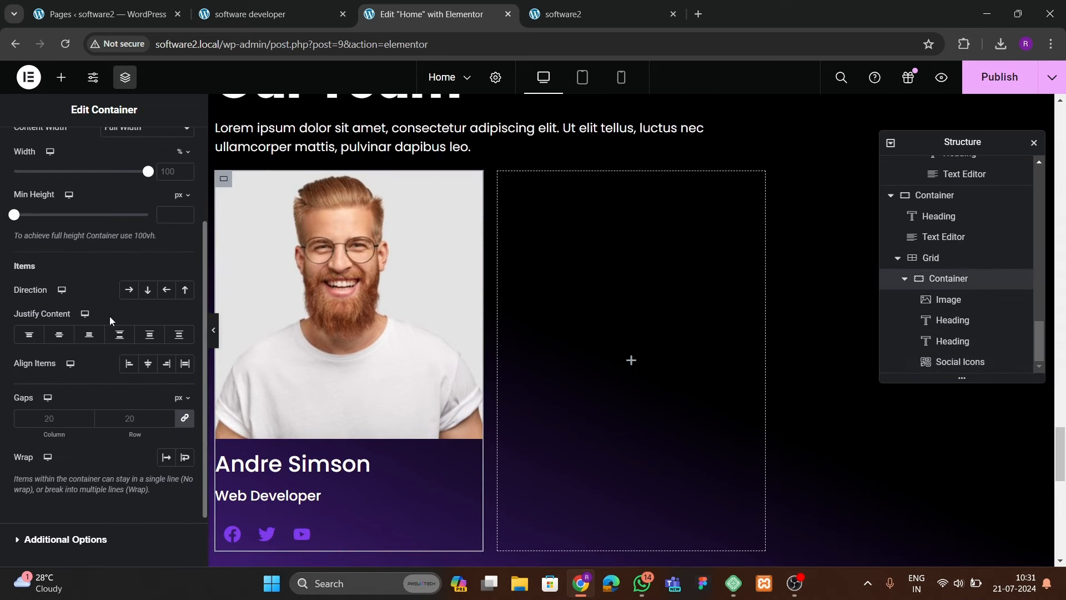
pyautogui.click(60, 334)
pyautogui.click(148, 363)
pyautogui.click(129, 363)
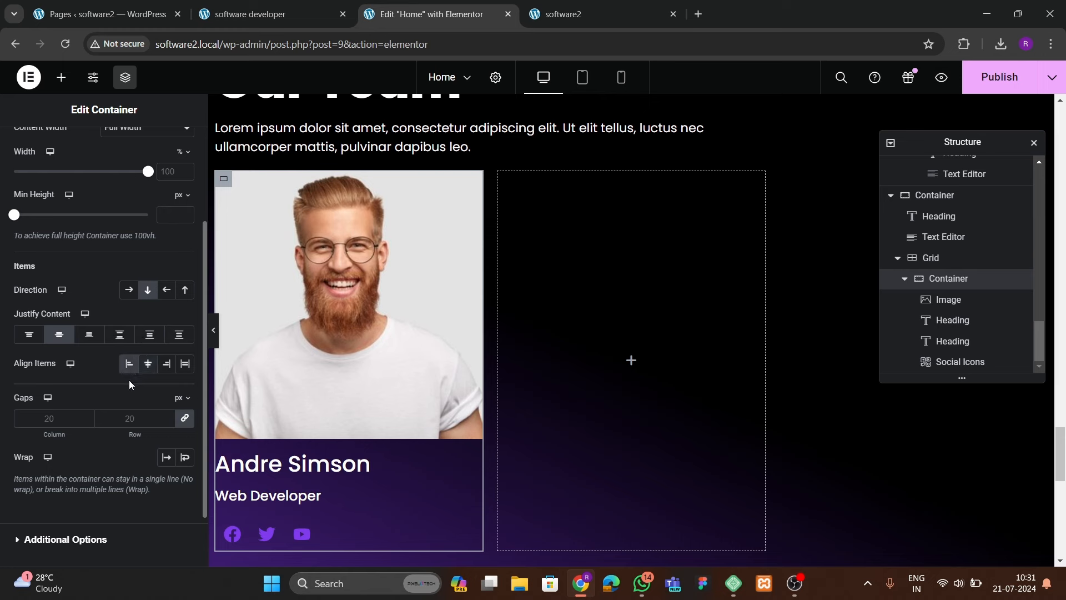
# - Set the team card container's column and row gaps to 15 px and publish the page
pyautogui.click(134, 412)
pyautogui.write('15')
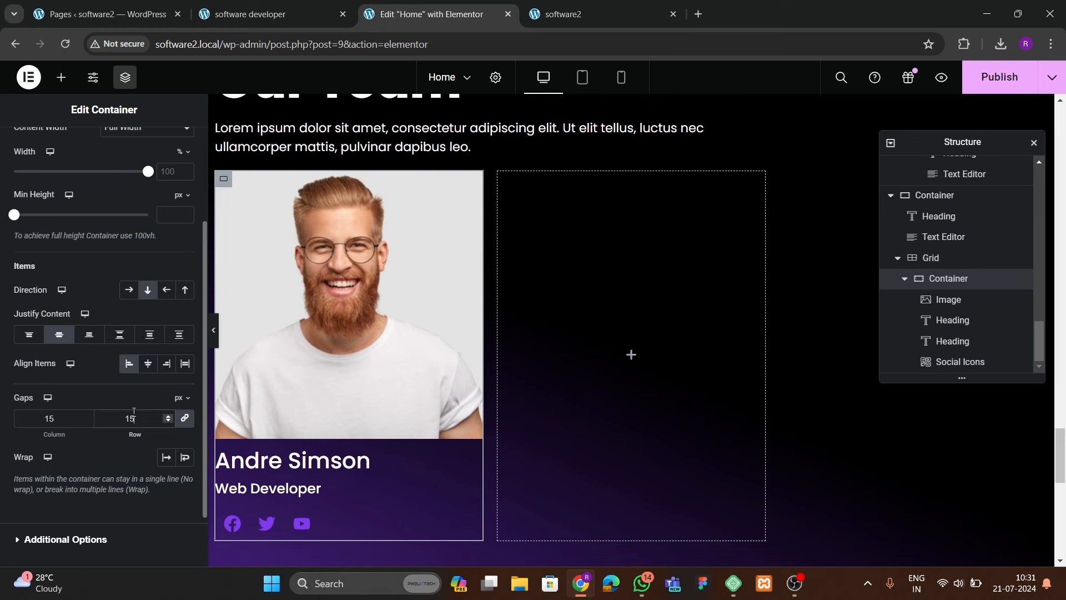
pyautogui.click(986, 83)
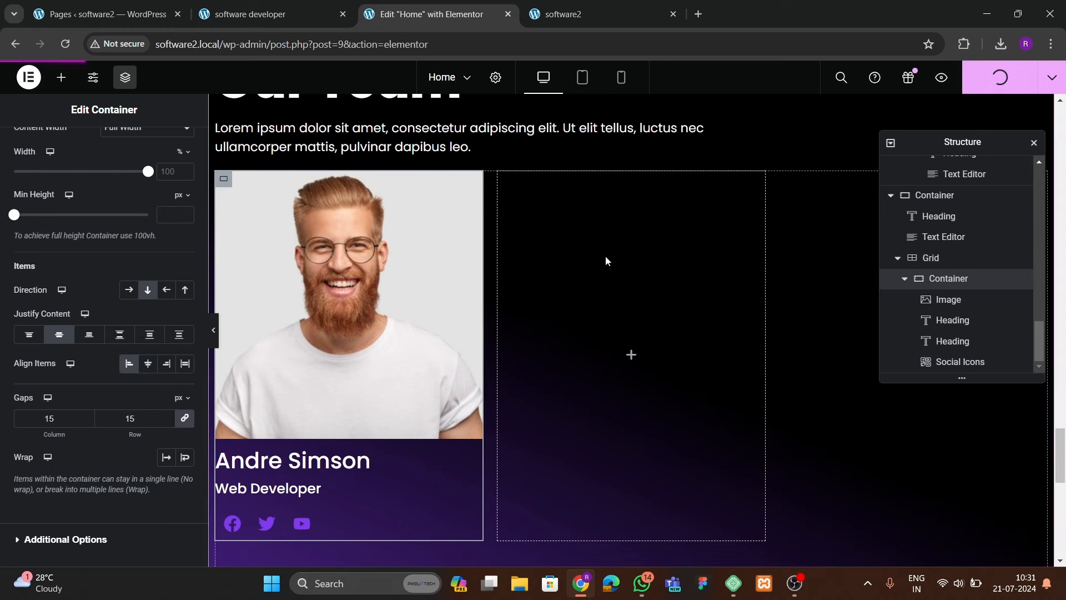
# - Duplicate the team card container twice inside the grid to fill a row of three cards
pyautogui.scroll(3, 910, 288)
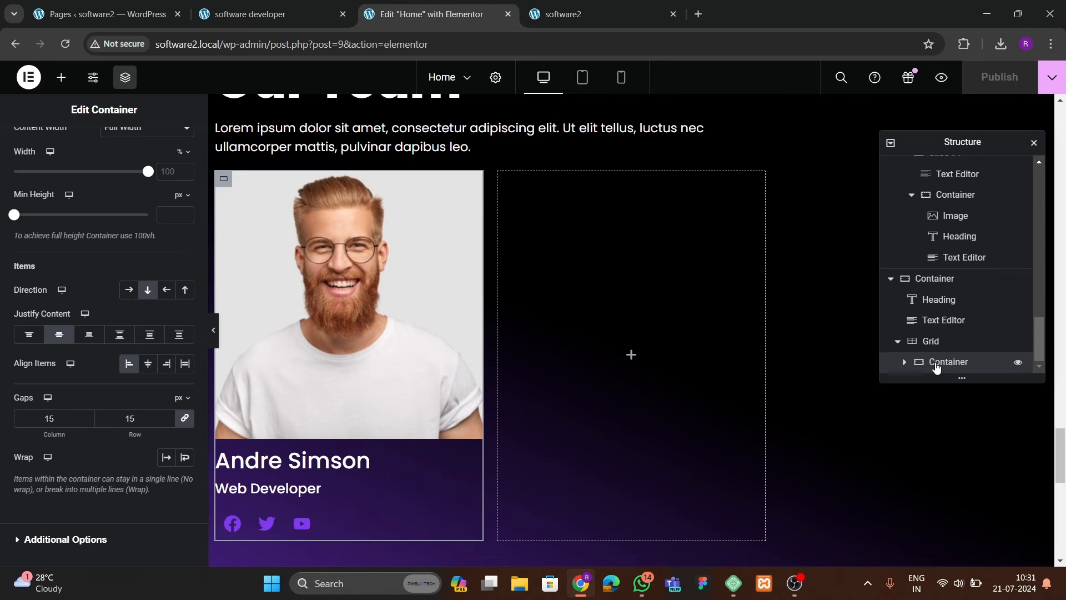
pyautogui.rightClick(937, 362)
pyautogui.click(966, 255)
pyautogui.scroll(-1, 946, 344)
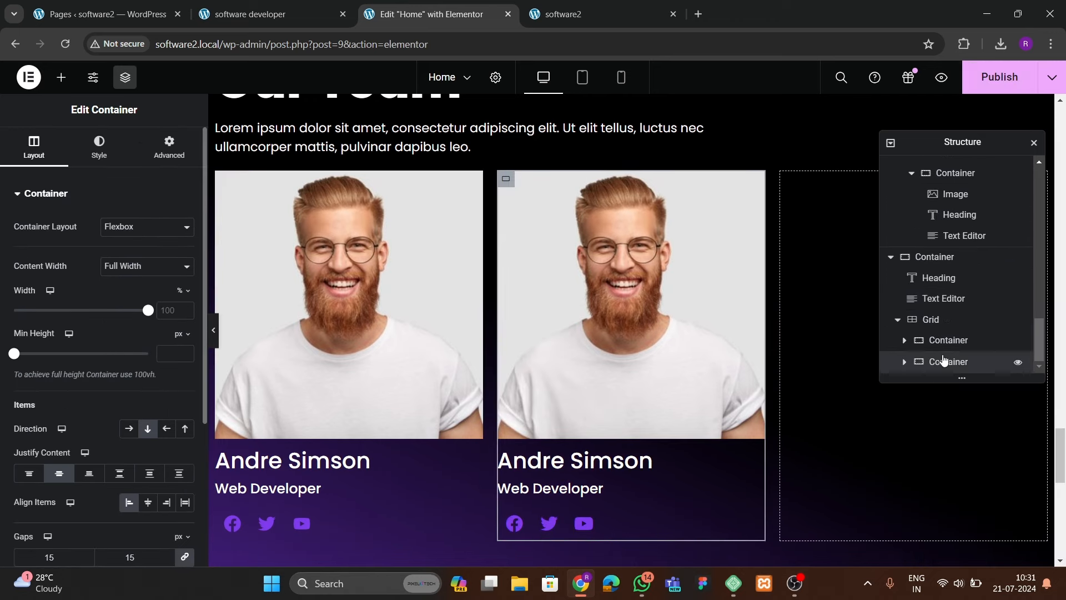
pyautogui.rightClick(947, 358)
pyautogui.click(949, 267)
pyautogui.scroll(-2, 926, 362)
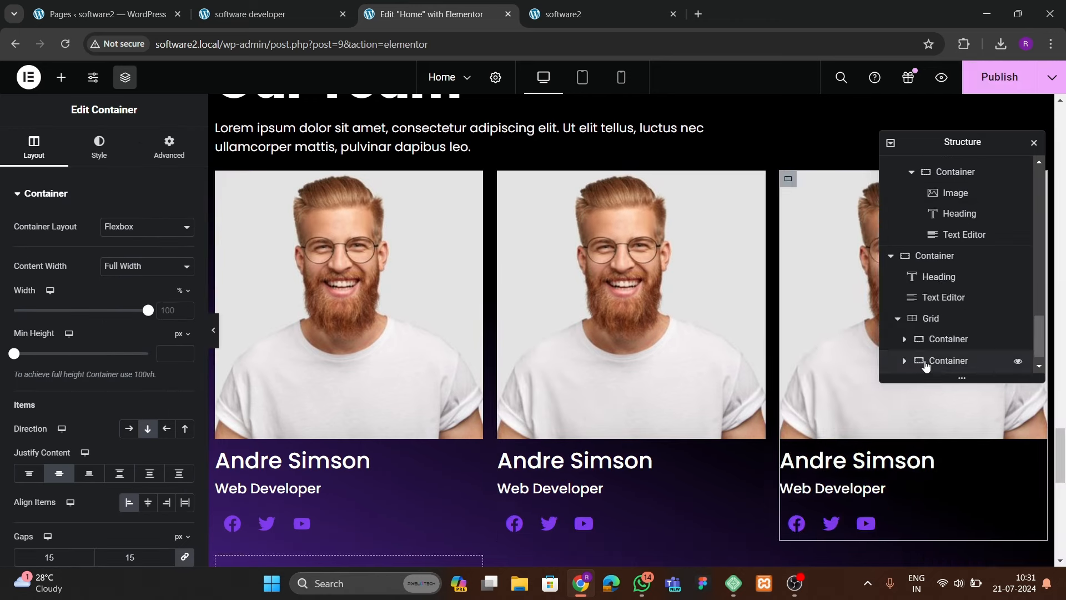
# - Set the middle team card container's padding to 50 px at the top and 0 on the other sides
pyautogui.click(168, 147)
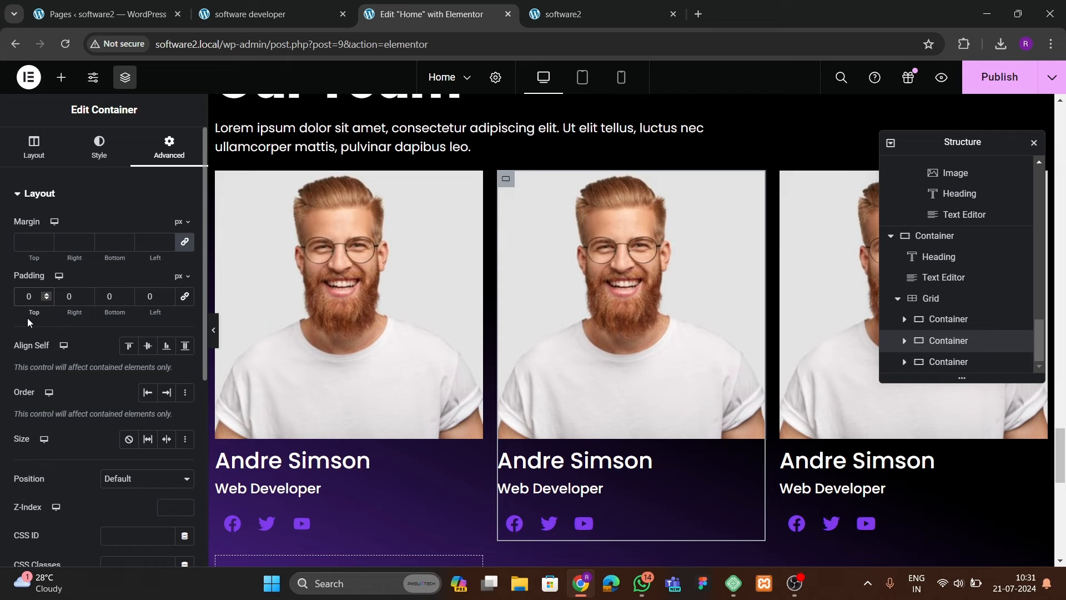
pyautogui.write('3')
pyautogui.press('BackSpace')
pyautogui.write('5')
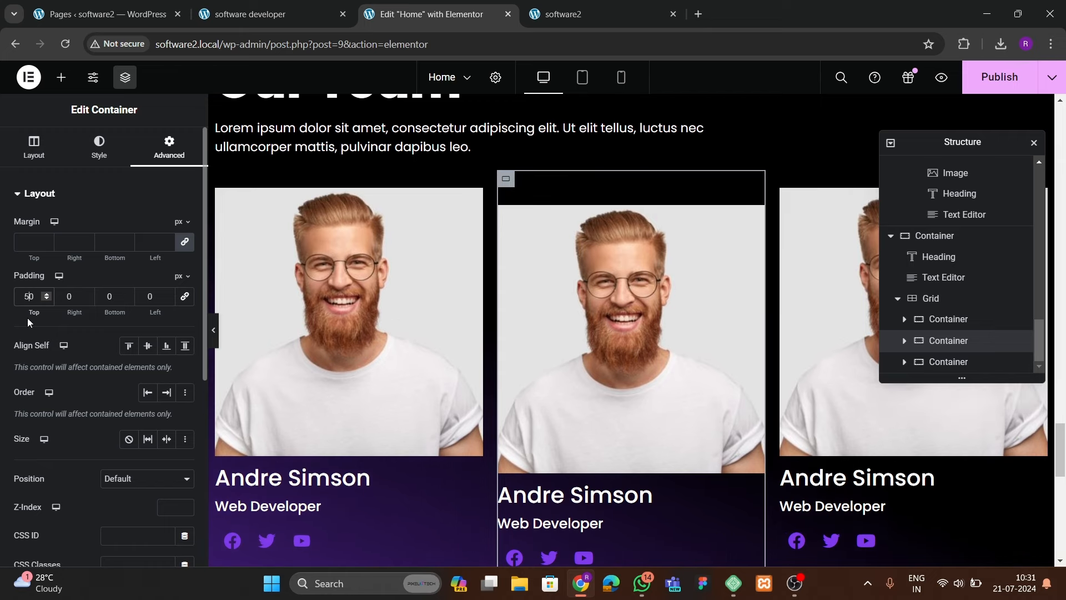
# - Set the middle team card container's top padding to 100 px
pyautogui.press('BackSpace')
pyautogui.write('100')
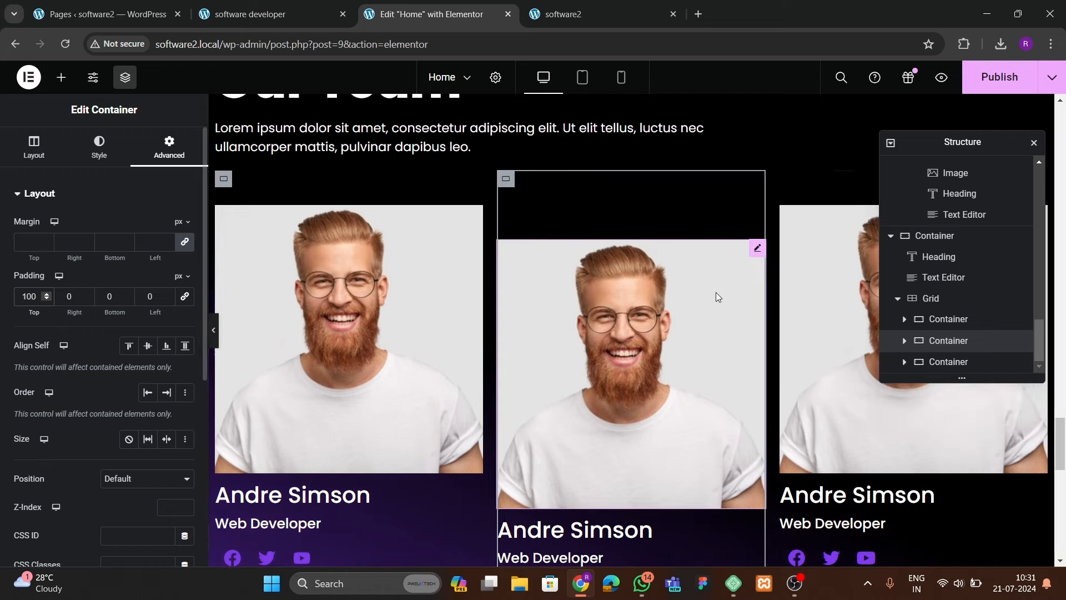
# - Set the third team card container's margins to 0 and its top padding to 200 px
pyautogui.click(948, 362)
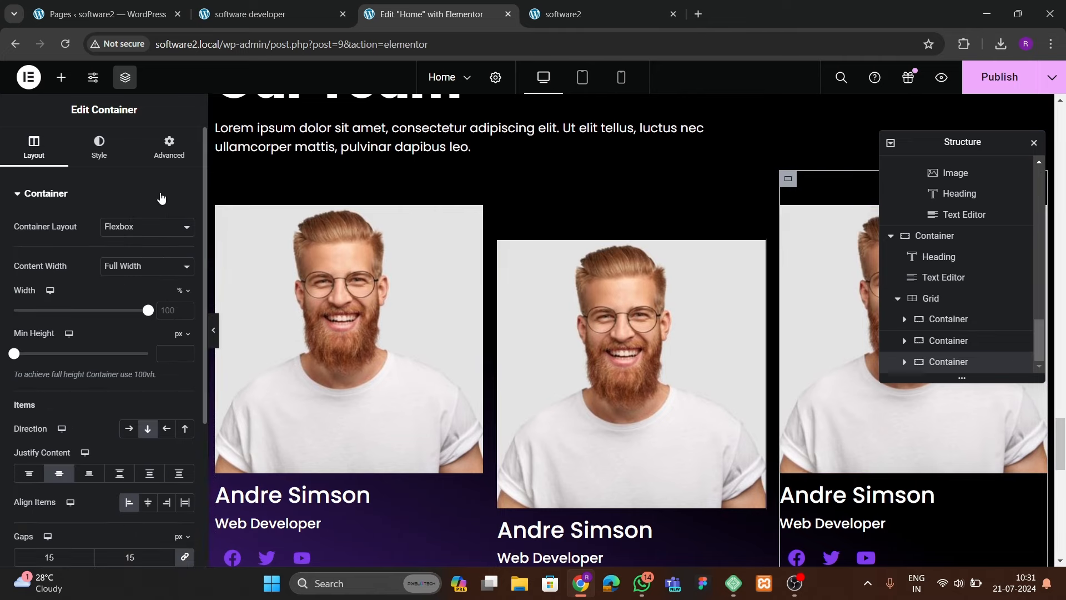
pyautogui.click(167, 149)
pyautogui.click(186, 243)
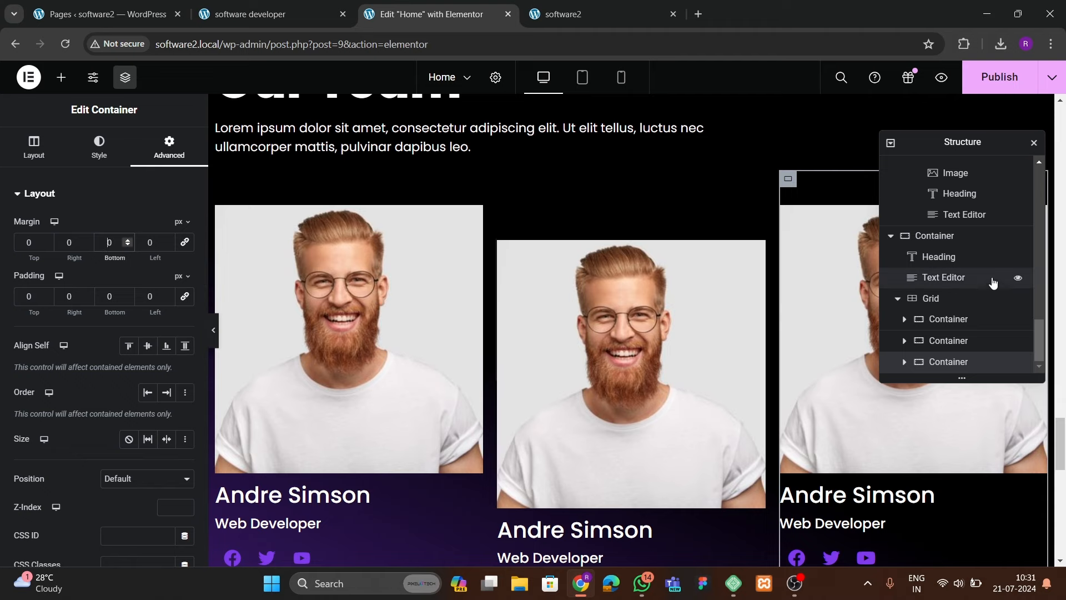
pyautogui.click(948, 340)
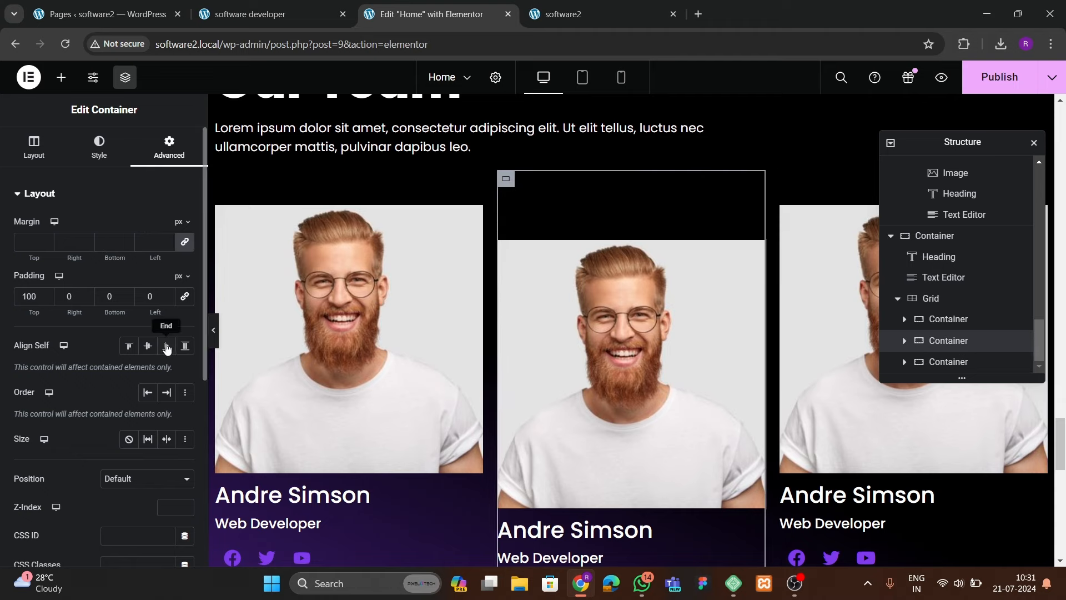
pyautogui.click(949, 362)
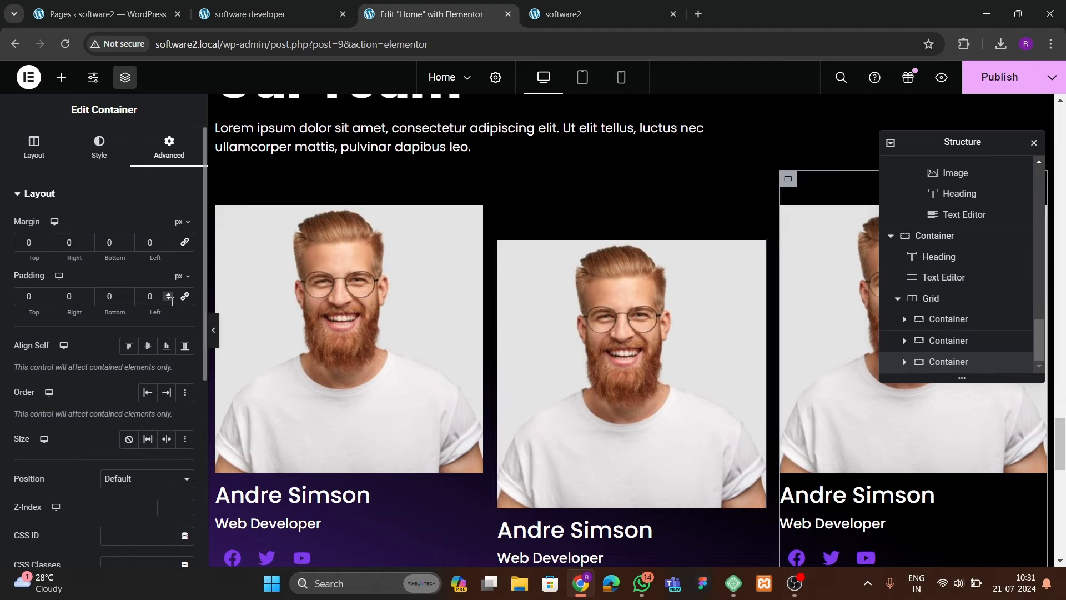
pyautogui.click(16, 296)
pyautogui.write('100')
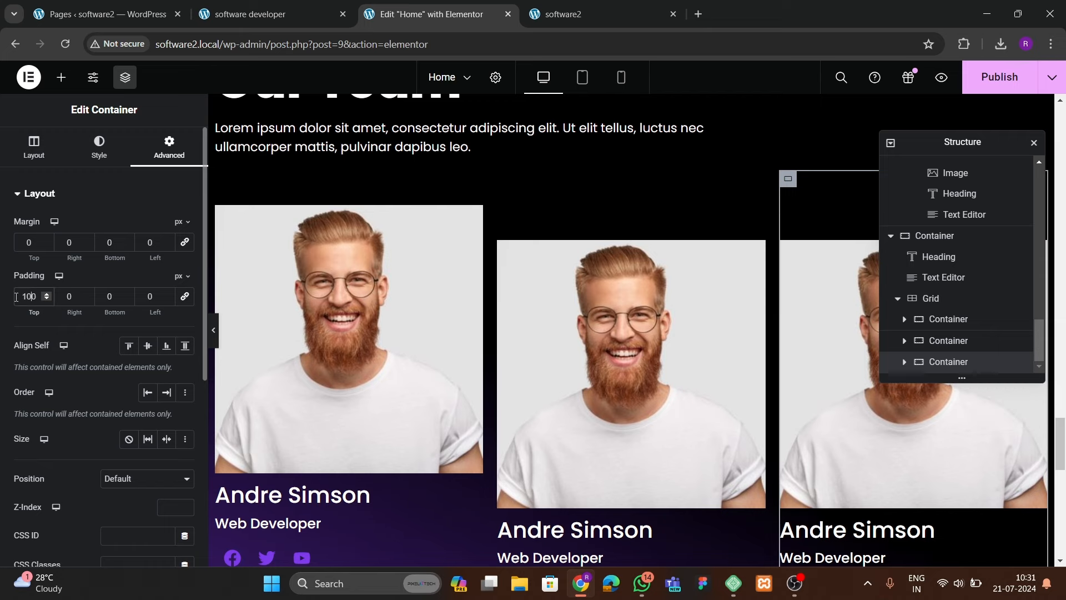
pyautogui.press('BackSpace')
pyautogui.press('BackSpace')
pyautogui.write('2000')
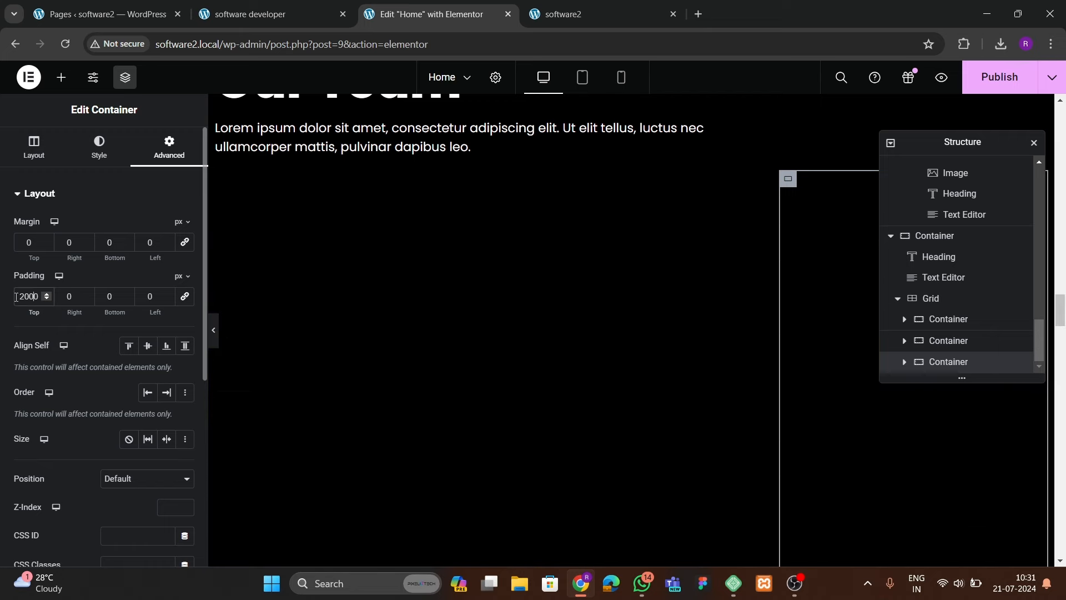
pyautogui.press('Delete')
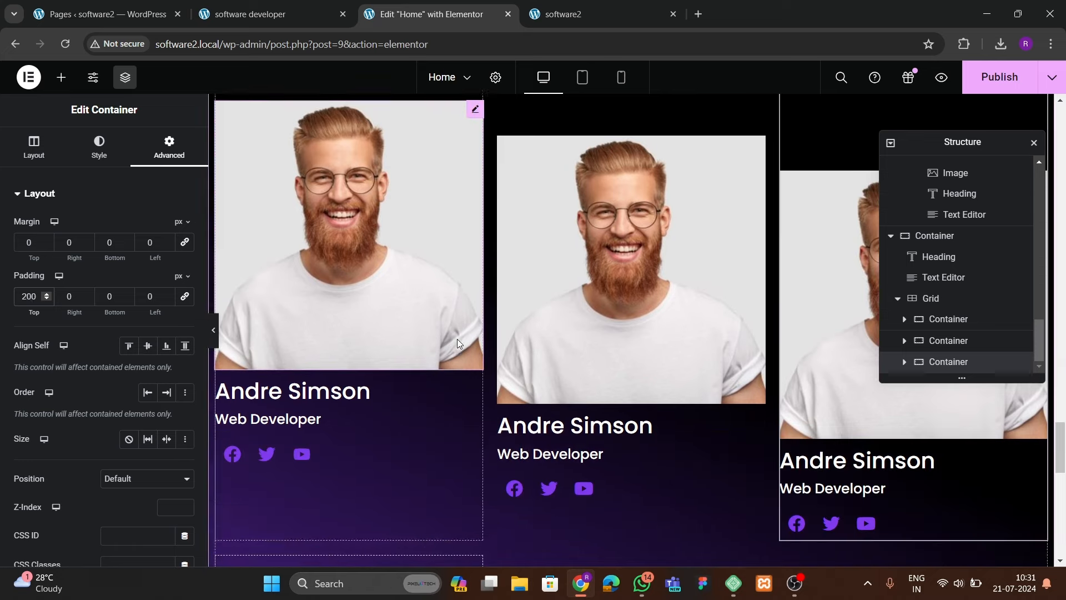
# - Set the top padding to 200 px on the middle team card container and 400 px on the third one
pyautogui.click(948, 341)
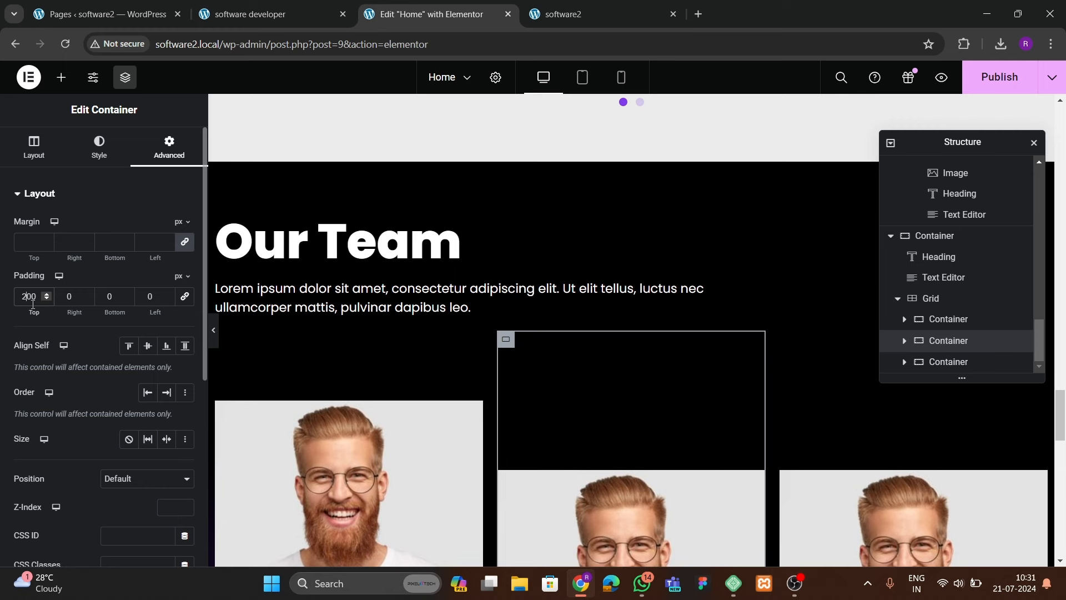
pyautogui.click(983, 361)
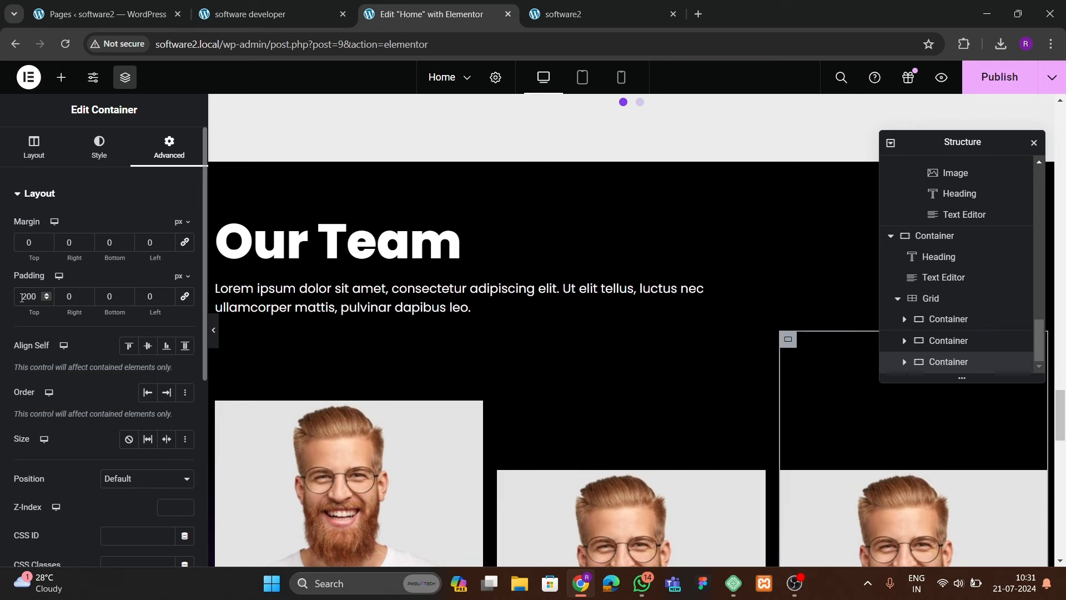
pyautogui.click(30, 298)
pyautogui.press('BackSpace')
pyautogui.write('4')
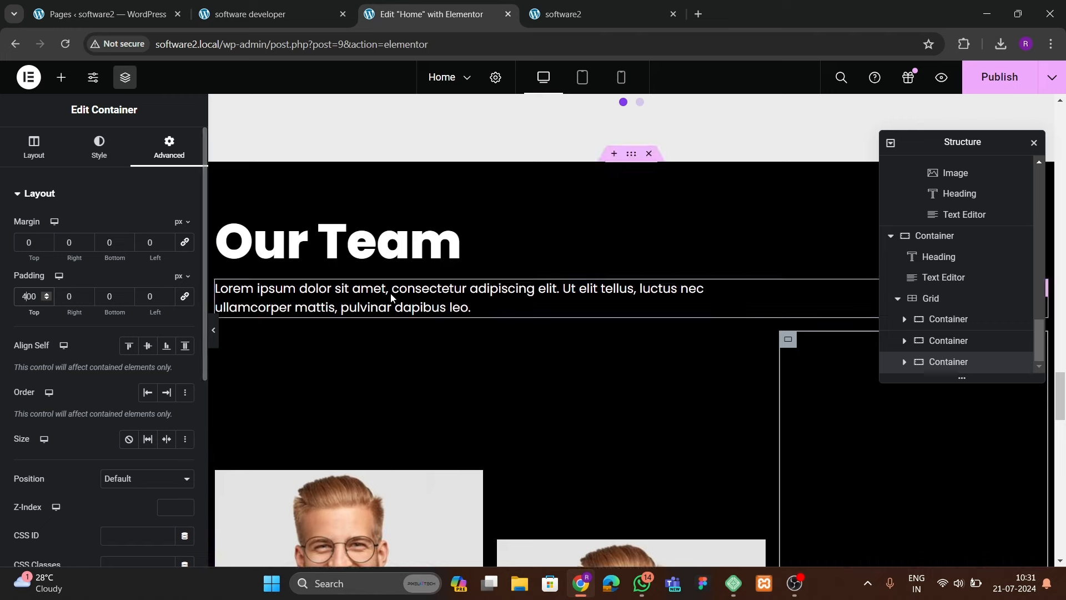
pyautogui.scroll(-4, 501, 284)
pyautogui.scroll(2, 434, 272)
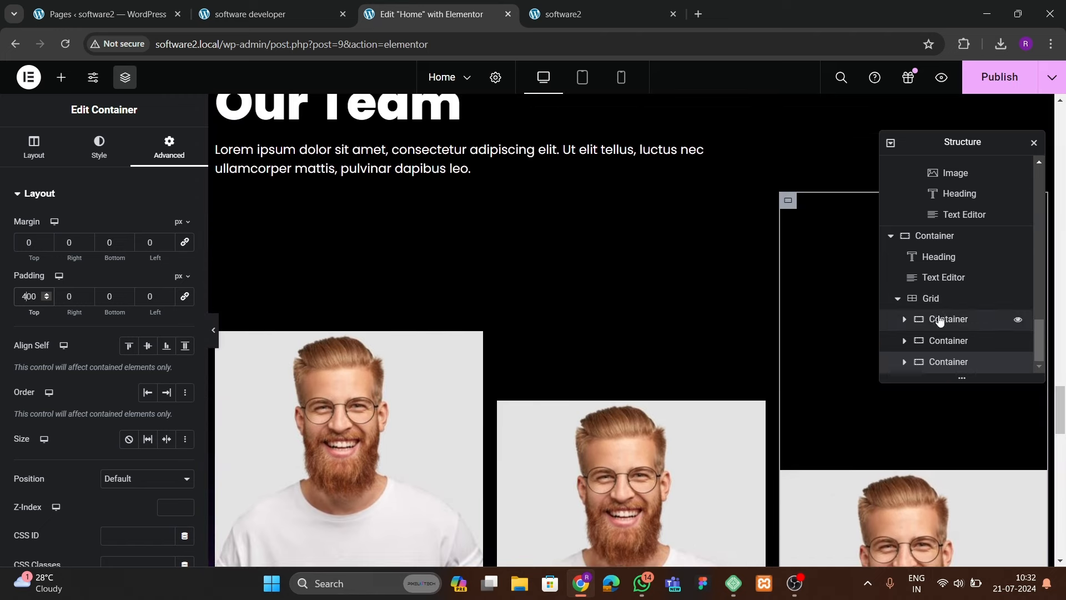
# - Set the team grid's top margin to -9 em, with the other margins at 0
pyautogui.click(932, 300)
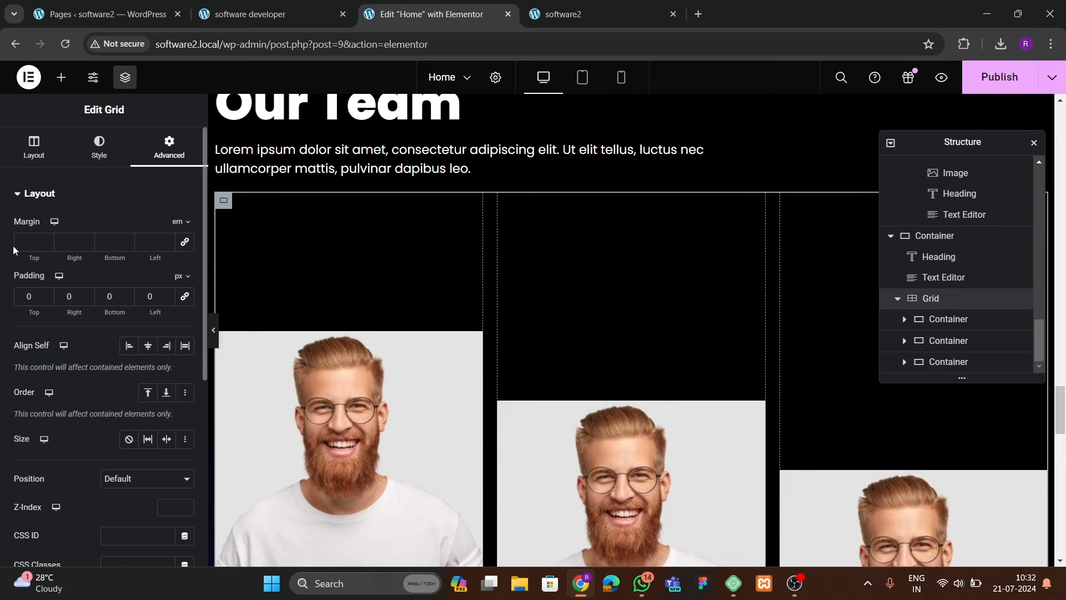
pyautogui.click(45, 244)
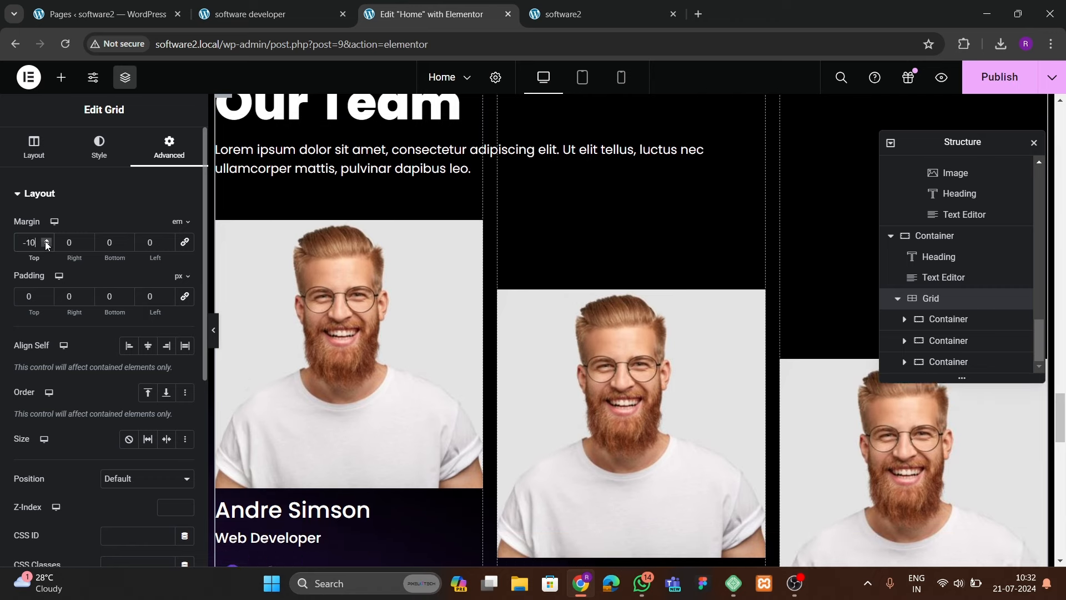
pyautogui.click(45, 240)
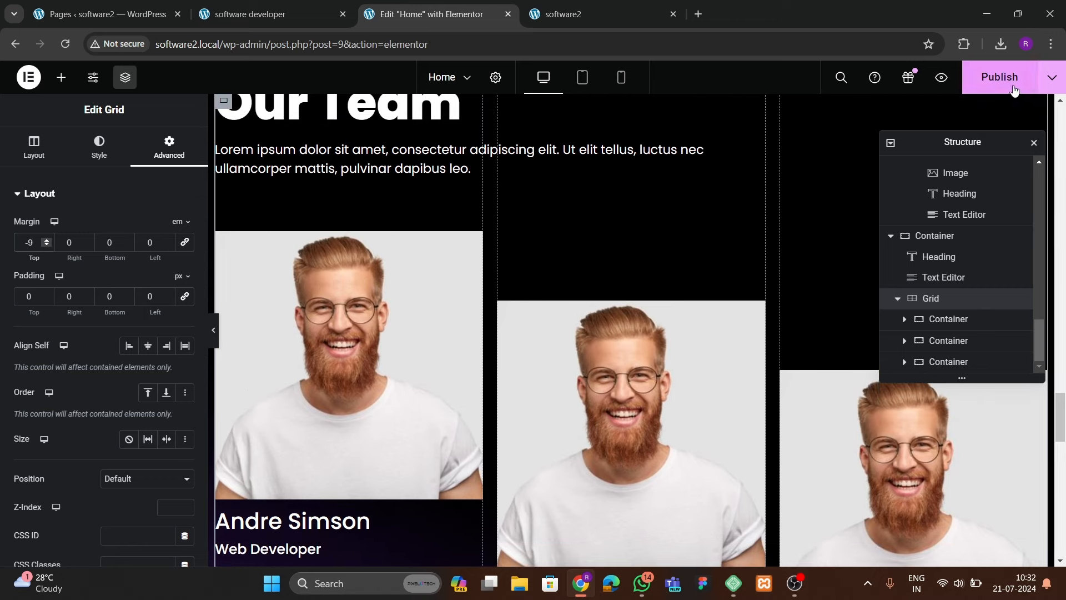
# - Publish the page, reload the live software2 site and examine the staggered team cards
pyautogui.click(999, 77)
pyautogui.click(598, 12)
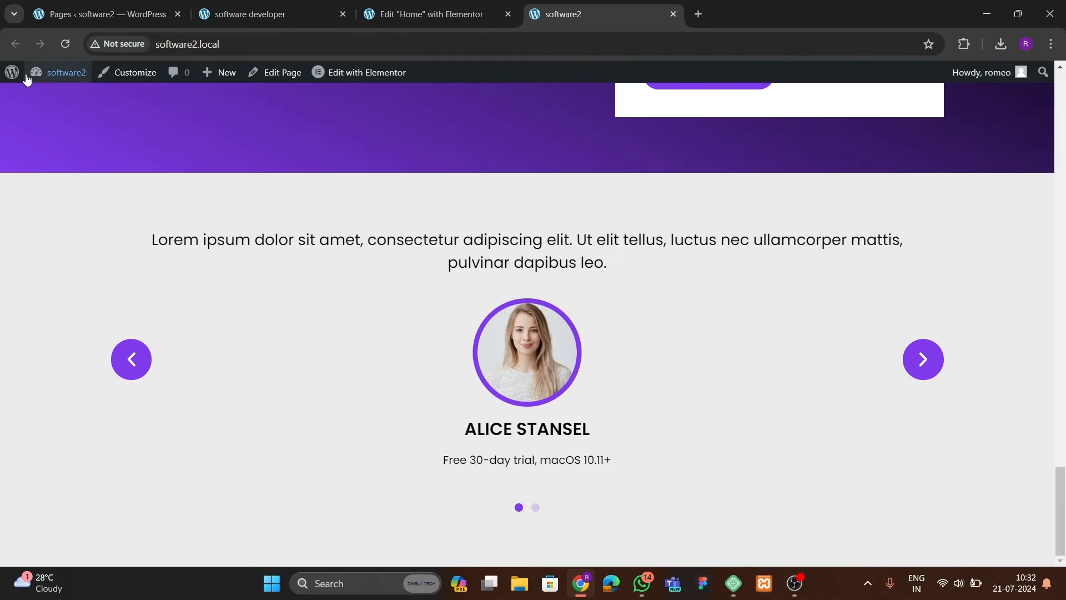
pyautogui.click(58, 43)
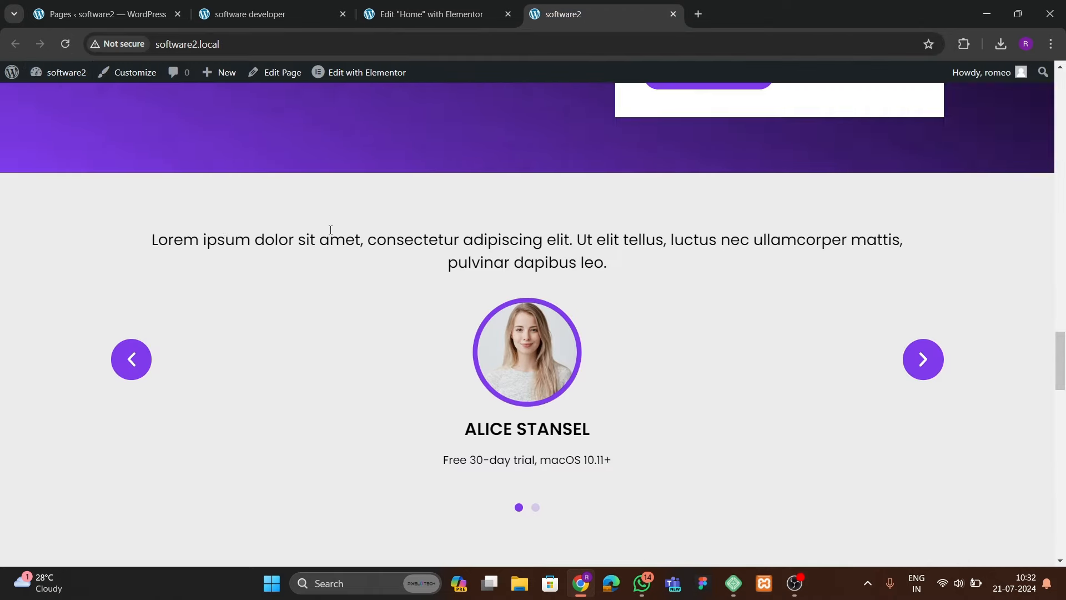
pyautogui.scroll(-5, 545, 417)
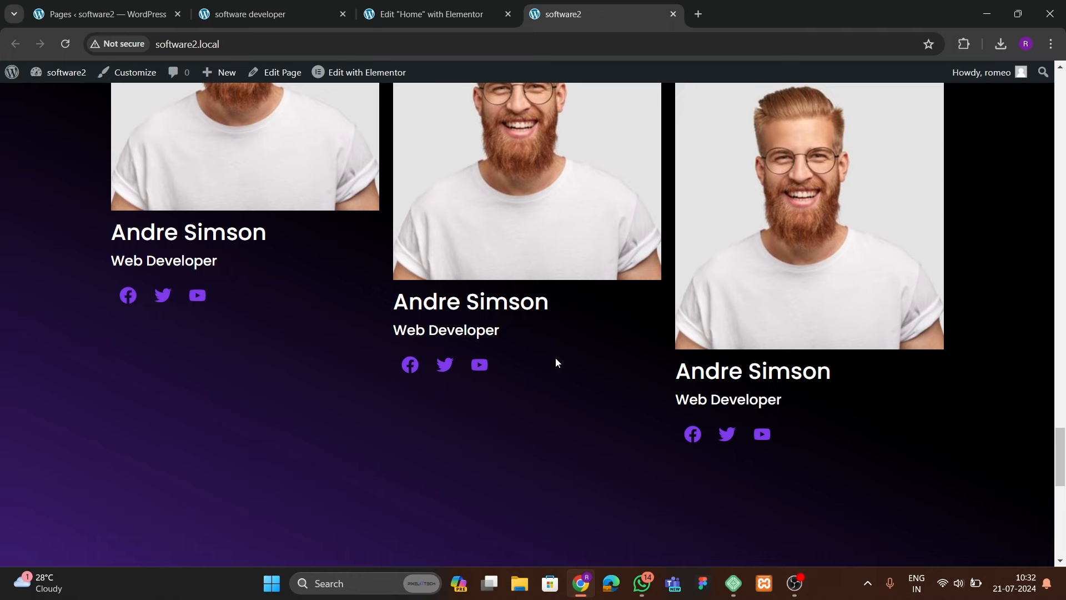
pyautogui.scroll(5, 555, 357)
# - Back in the Elementor editor, set the team grid to 1 row with column and row gaps of 50 px
pyautogui.click(381, 7)
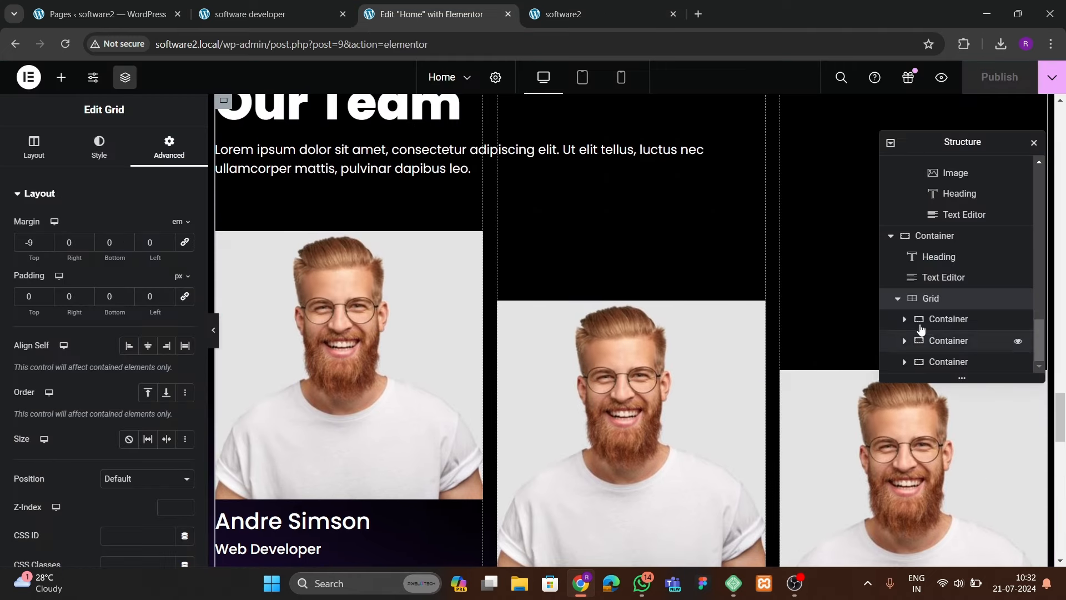
pyautogui.click(37, 161)
pyautogui.scroll(-3, 85, 355)
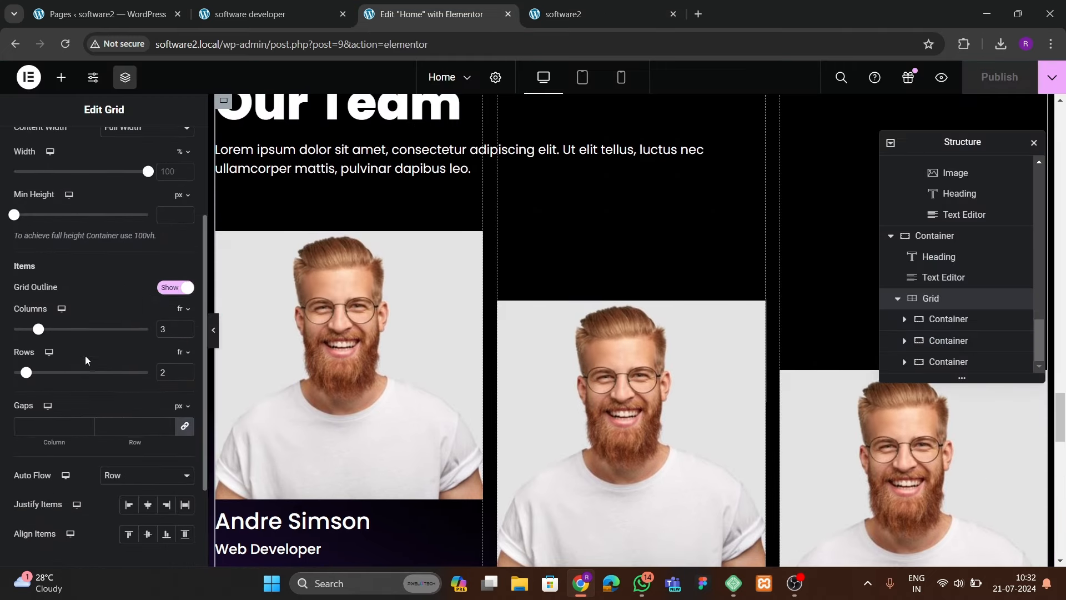
pyautogui.click(186, 376)
pyautogui.scroll(-3, 420, 357)
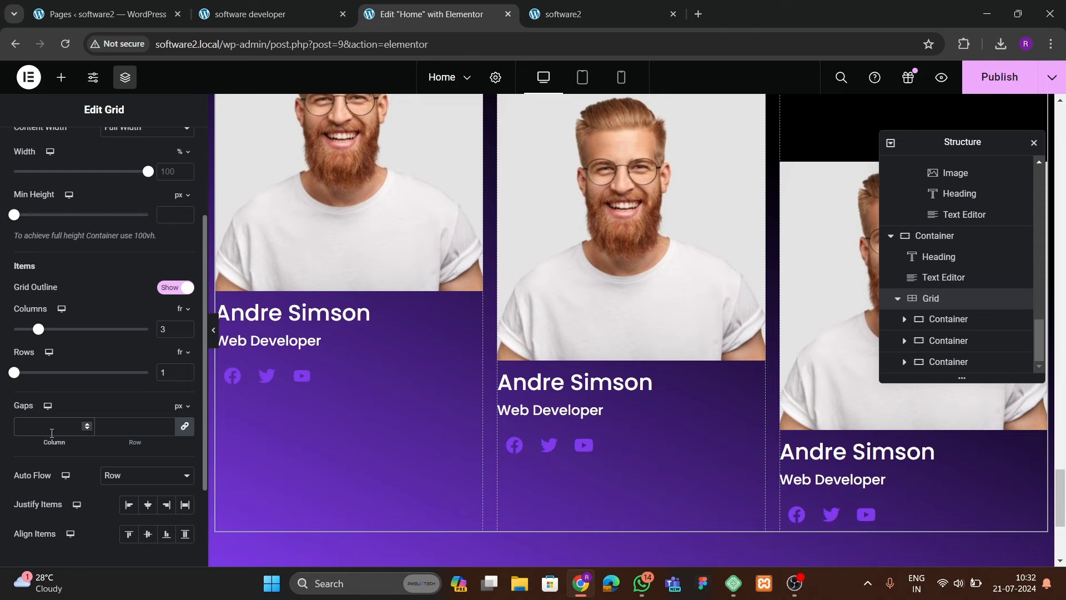
pyautogui.write('50')
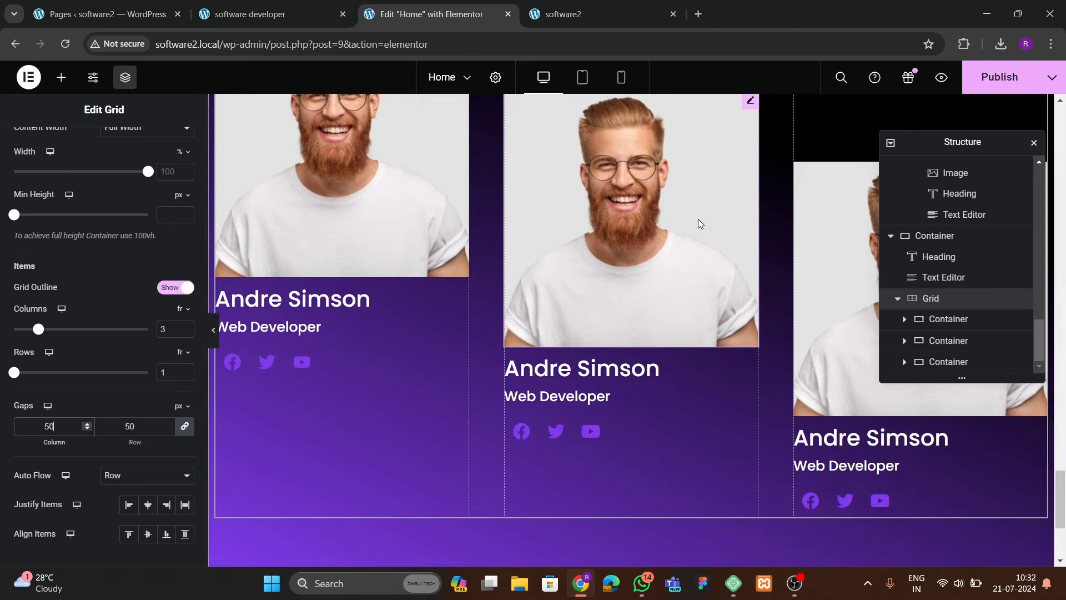
# - Replace the middle card's image with the media library portrait of the woman with long blonde hair
pyautogui.click(625, 222)
pyautogui.click(115, 278)
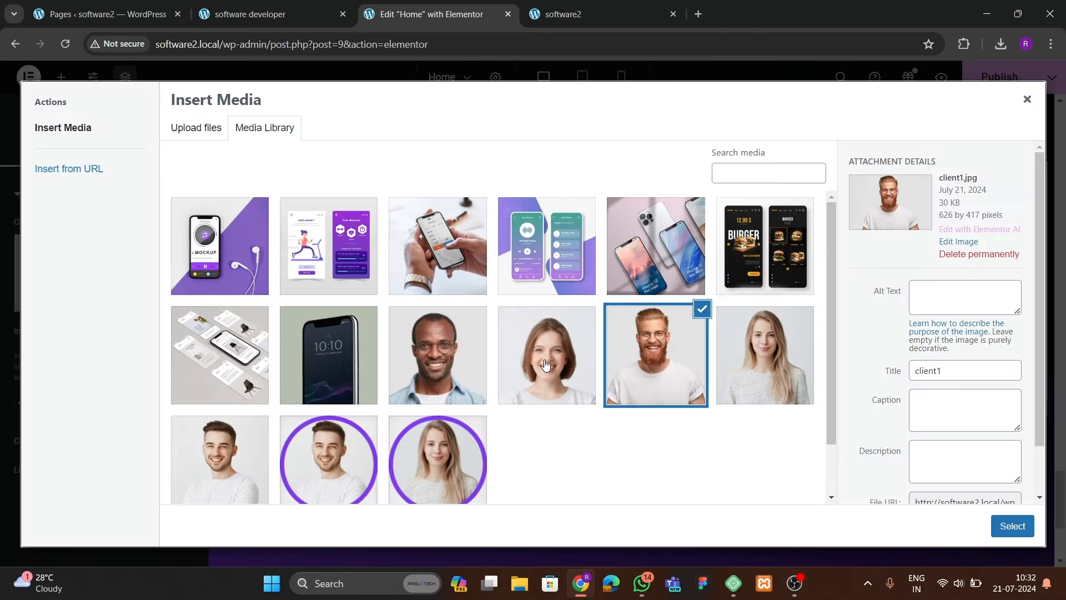
pyautogui.click(787, 366)
pyautogui.click(1014, 525)
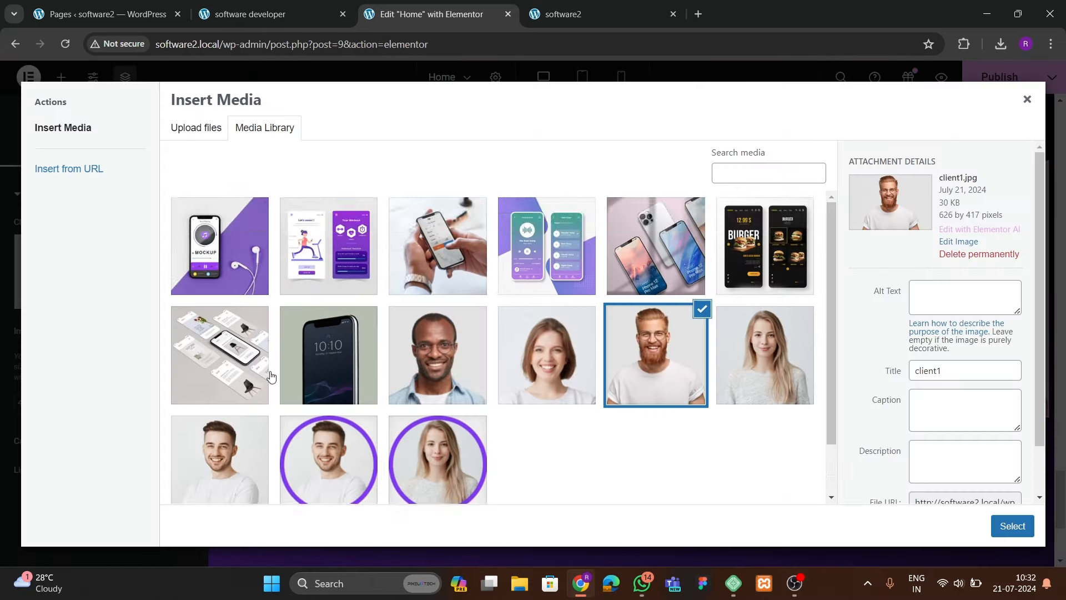
# - Replace the third card's image with the uncropped media library portrait of the dark-haired young man
pyautogui.scroll(-1, 271, 376)
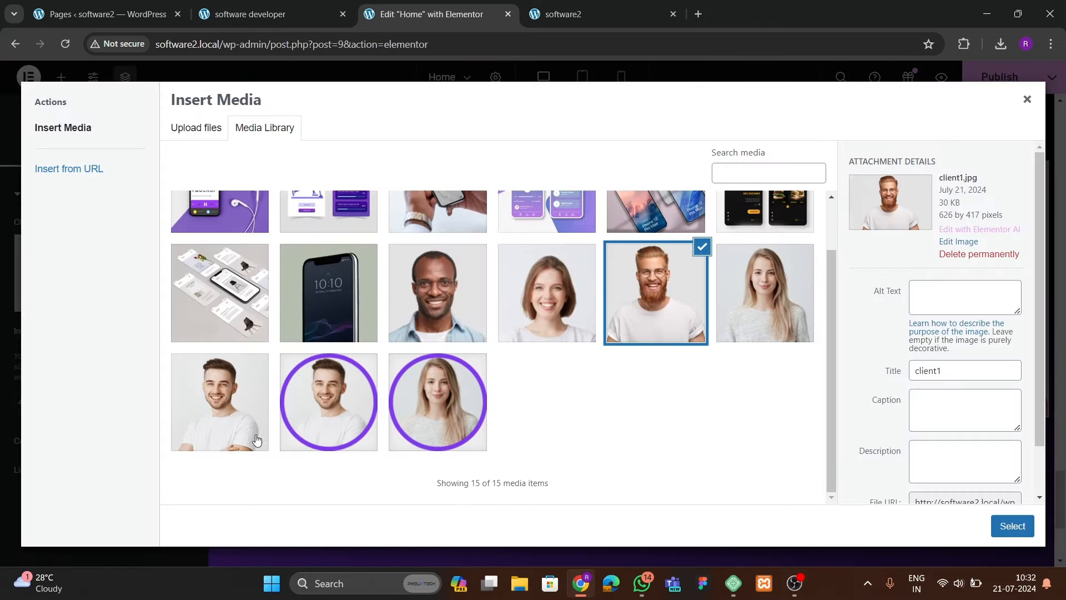
pyautogui.click(244, 394)
pyautogui.click(1013, 525)
pyautogui.scroll(5, 588, 342)
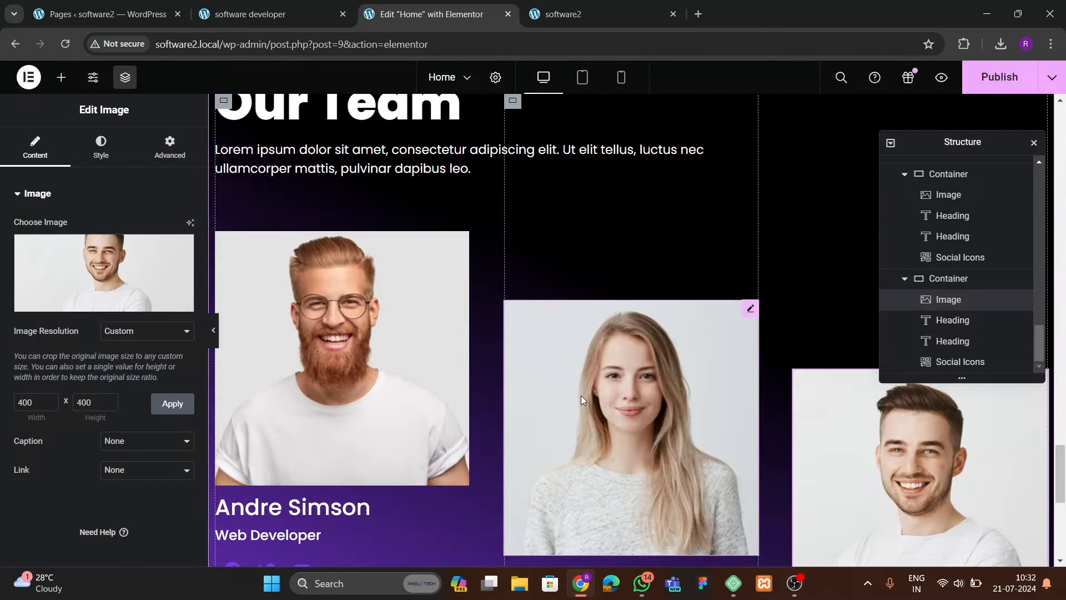
# - Check the reference site's team cards, and use CSS filters to turn the first team card's image grayscale in the hover state
pyautogui.click(267, 16)
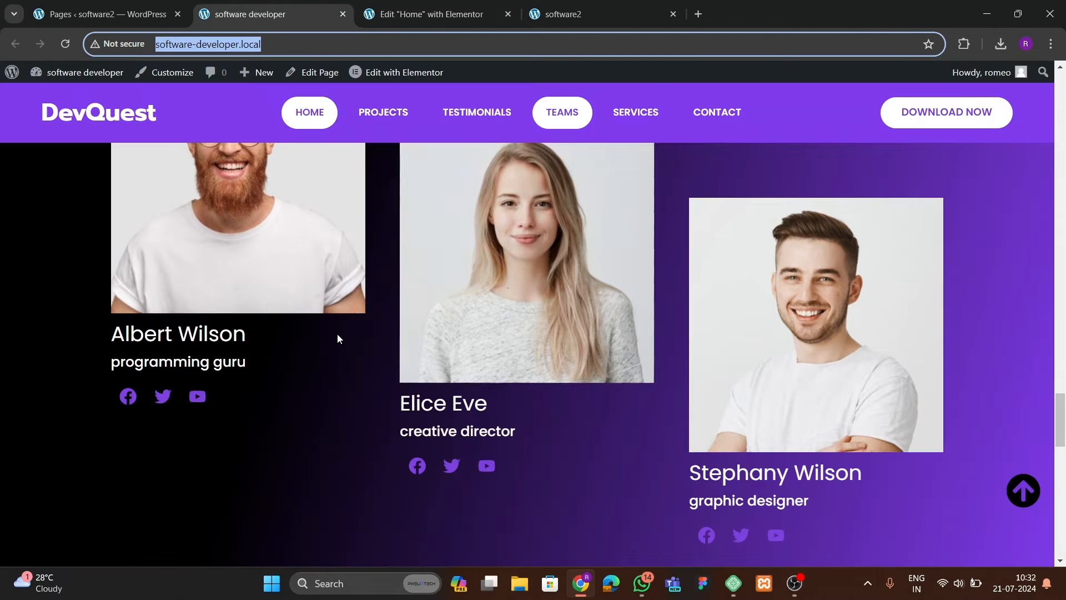
pyautogui.click(432, 14)
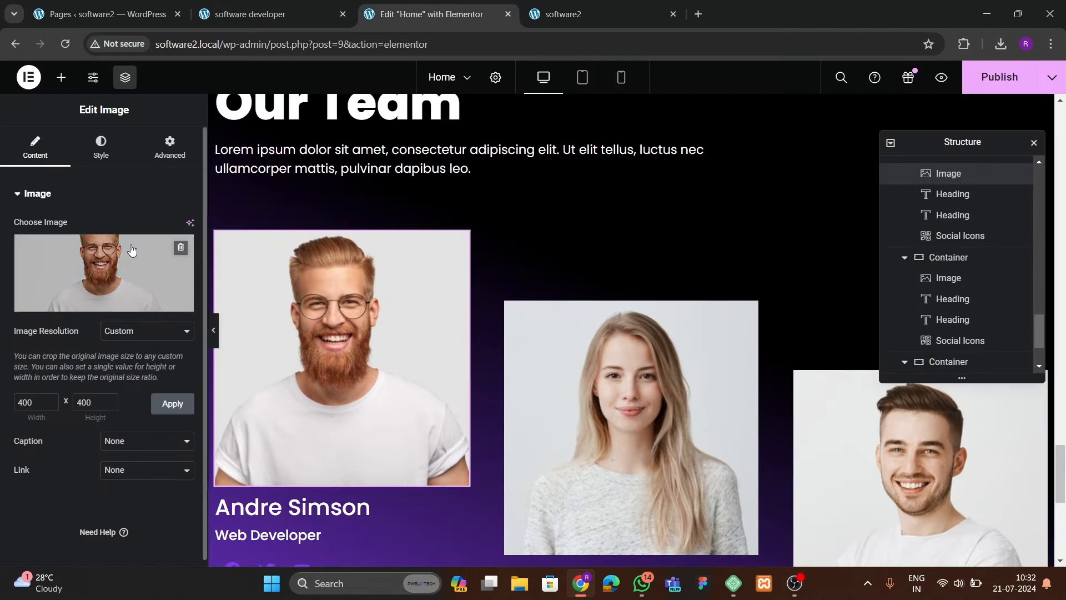
pyautogui.click(100, 147)
pyautogui.scroll(-2, 133, 294)
pyautogui.click(148, 268)
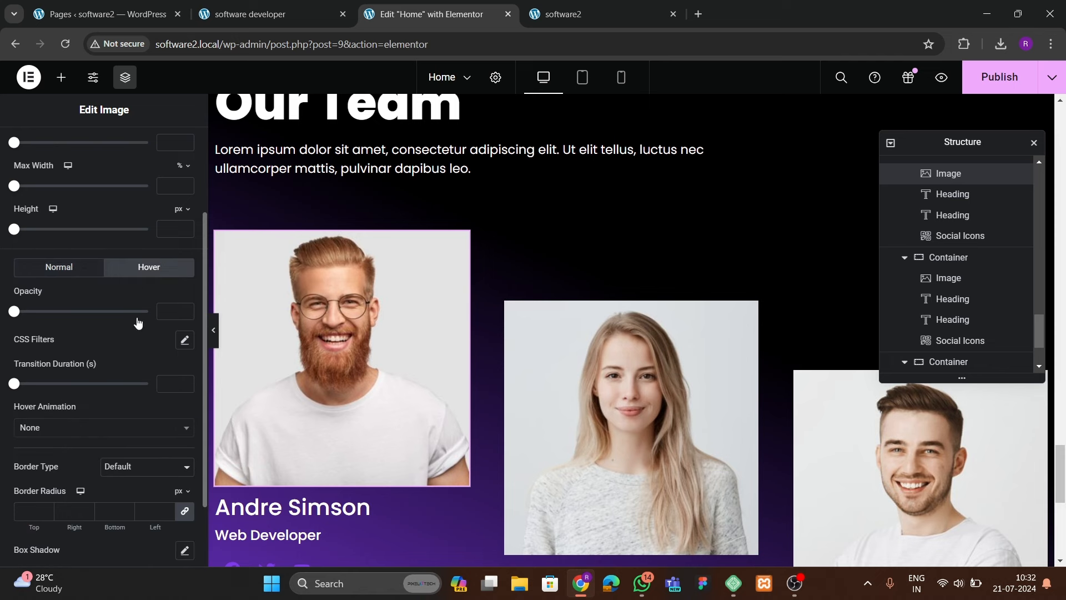
pyautogui.click(184, 340)
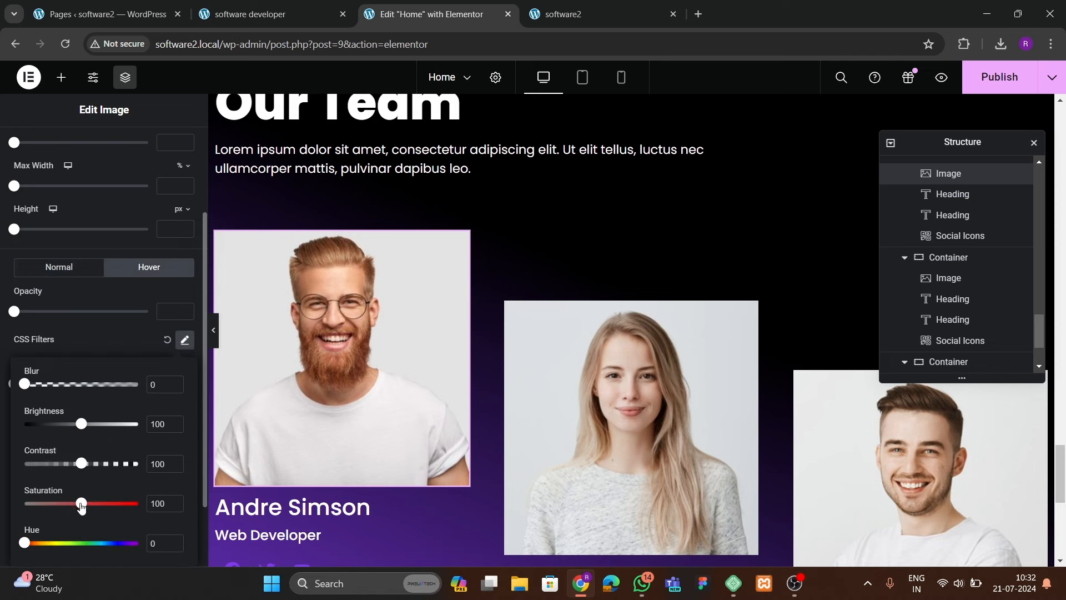
pyautogui.click(60, 332)
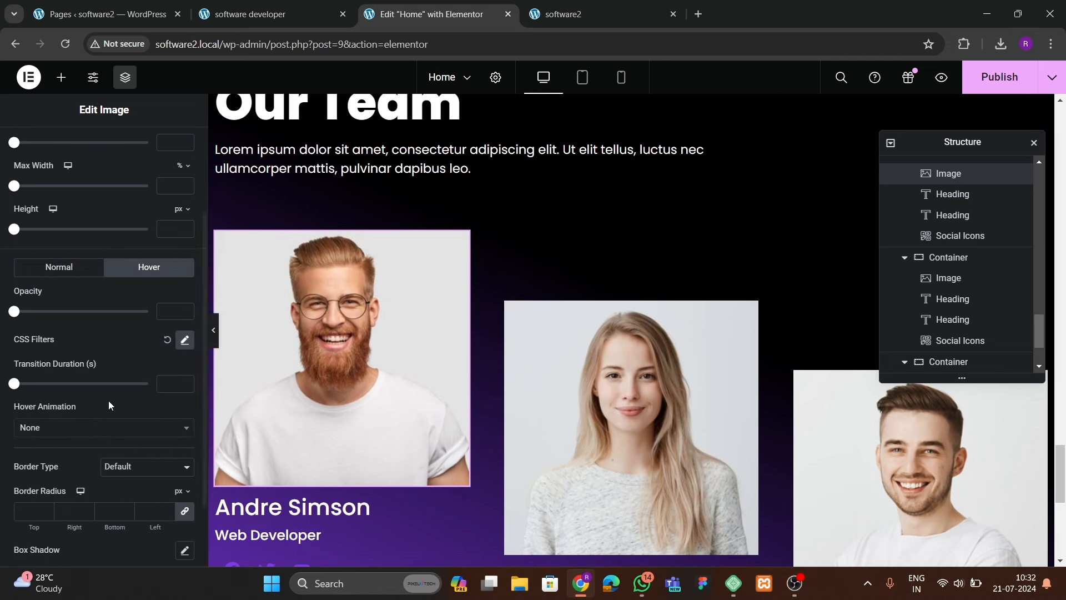
# - Set the first team card image's hover animation to Grow Rotate
pyautogui.scroll(-3, 108, 401)
pyautogui.click(54, 341)
pyautogui.write('grow ro')
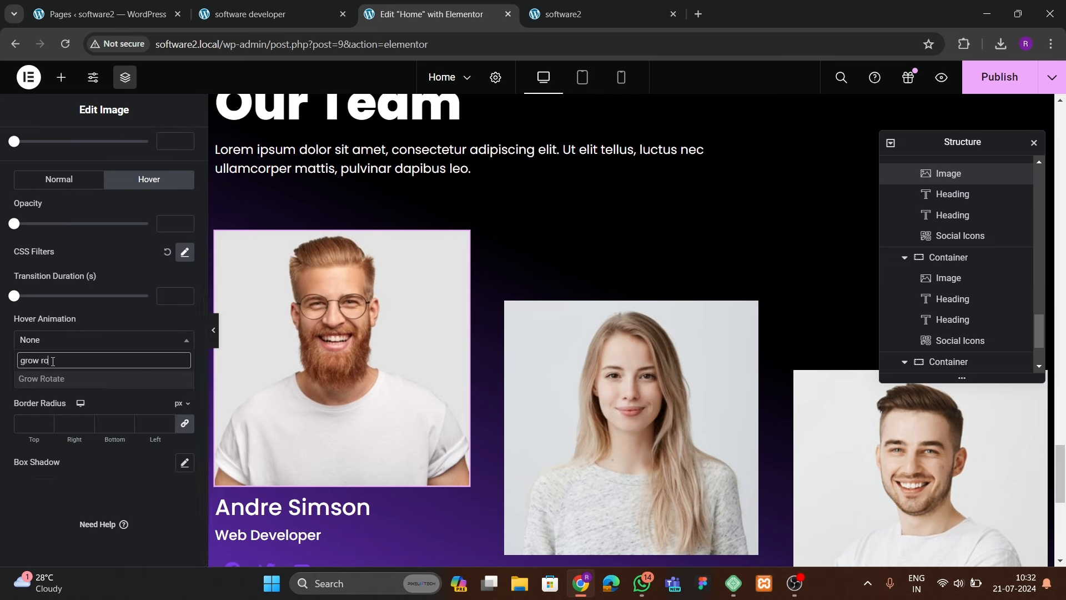
pyautogui.press('Return')
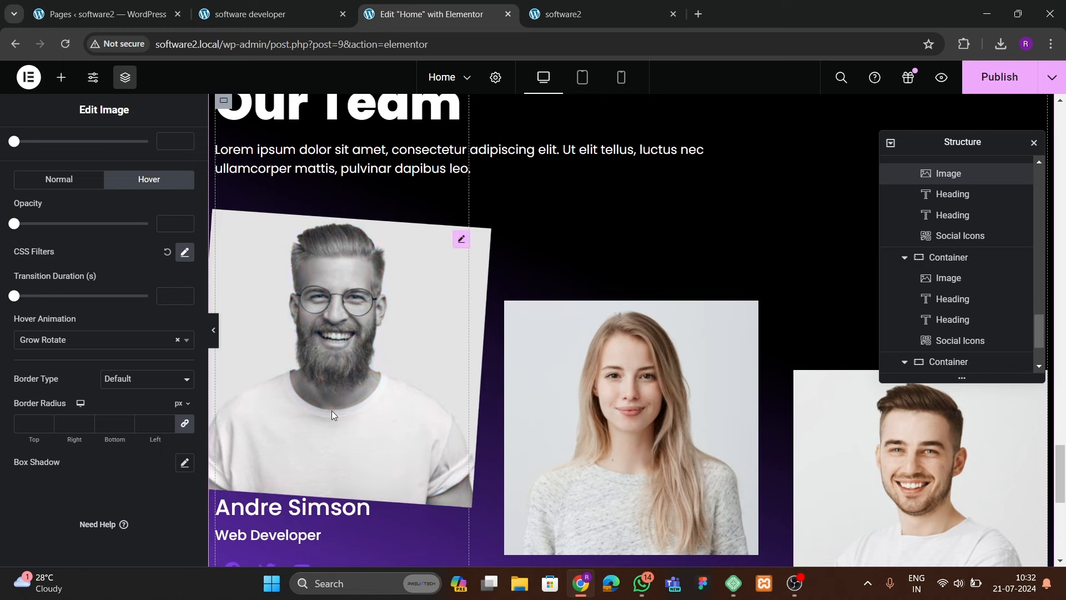
# - Change the first team card image's hover animation to Rotate
pyautogui.click(75, 340)
pyautogui.write('grow')
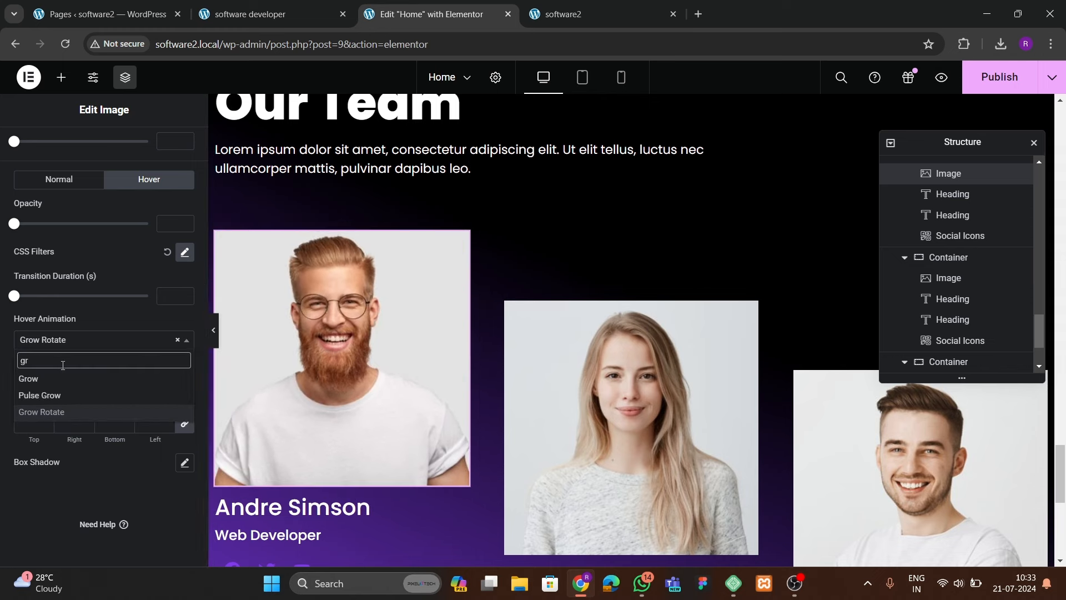
pyautogui.press('BackSpace')
pyautogui.press('BackSpace')
pyautogui.write('rotate')
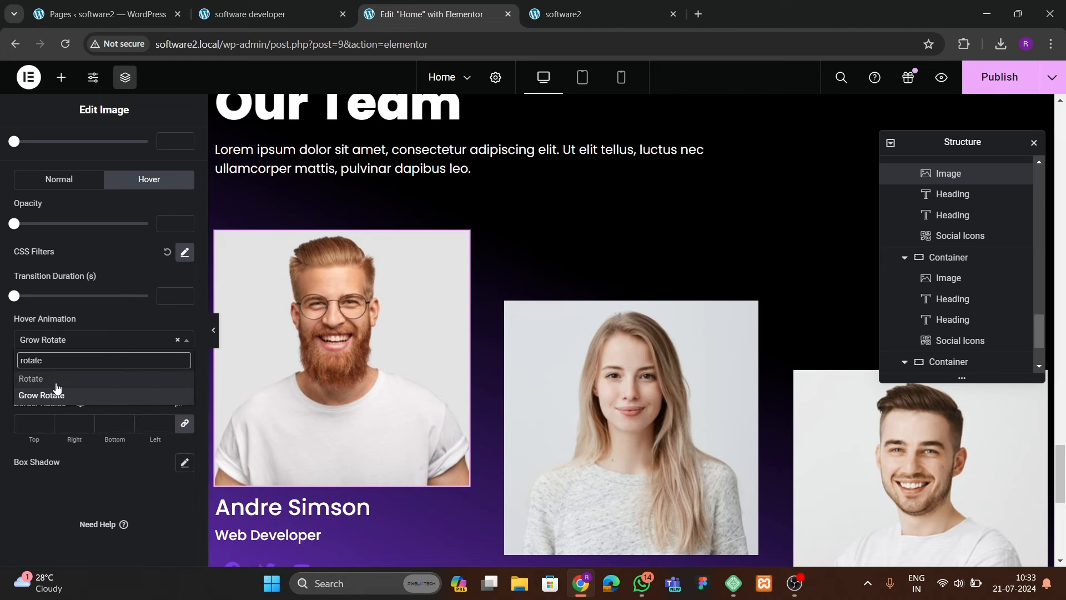
pyautogui.click(50, 379)
# - Copy the first team card image's style to the second and third card images, and save the page
pyautogui.rightClick(342, 387)
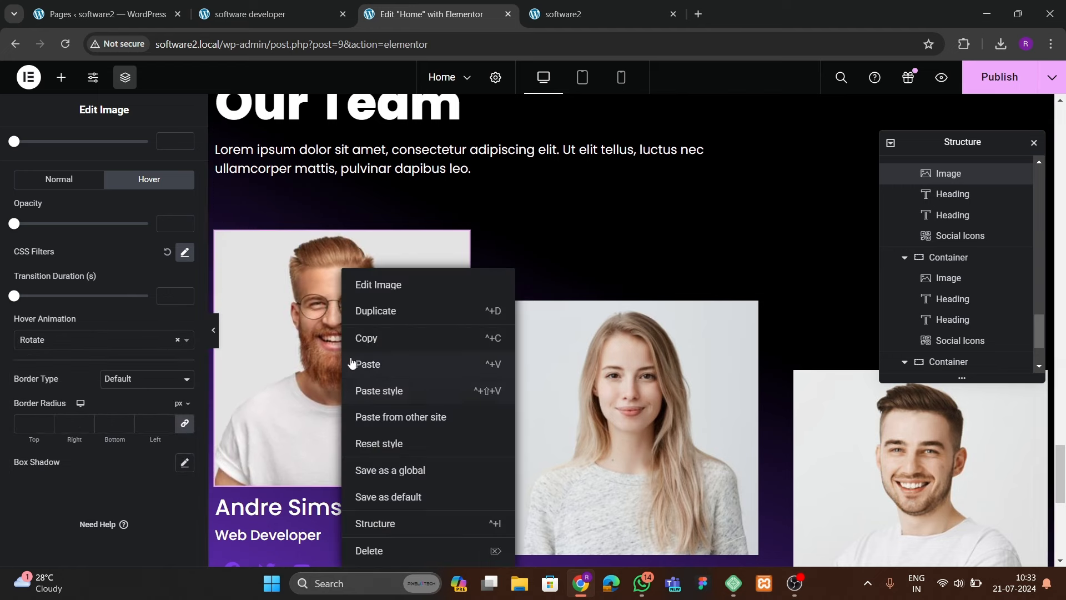
pyautogui.click(361, 338)
pyautogui.rightClick(623, 389)
pyautogui.click(654, 401)
pyautogui.click(802, 437)
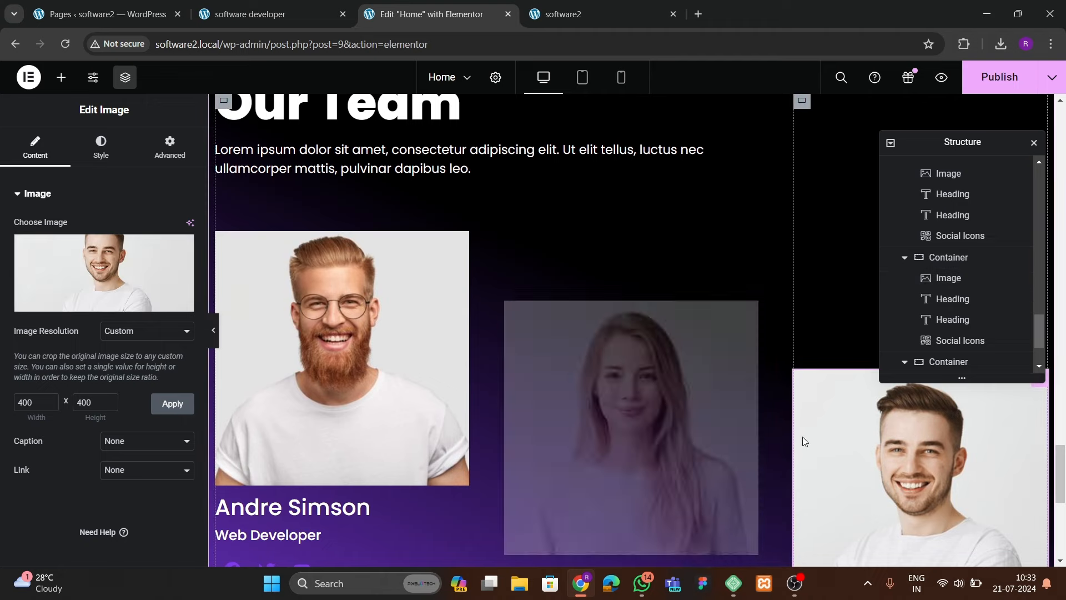
pyautogui.rightClick(838, 447)
pyautogui.click(876, 396)
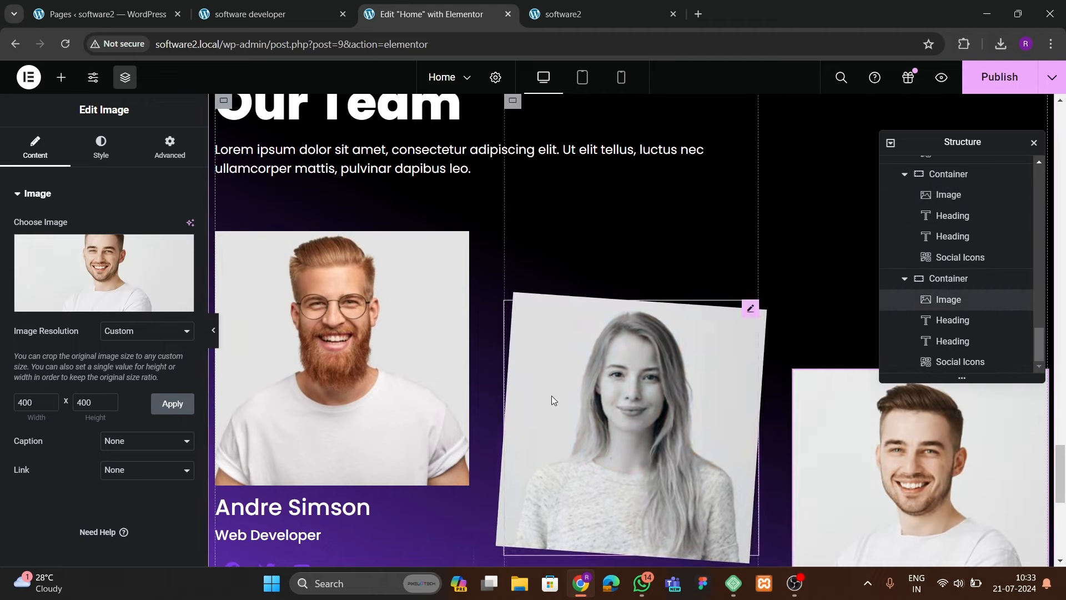
pyautogui.scroll(-3, 414, 376)
pyautogui.hotkey('ctrl', 's')
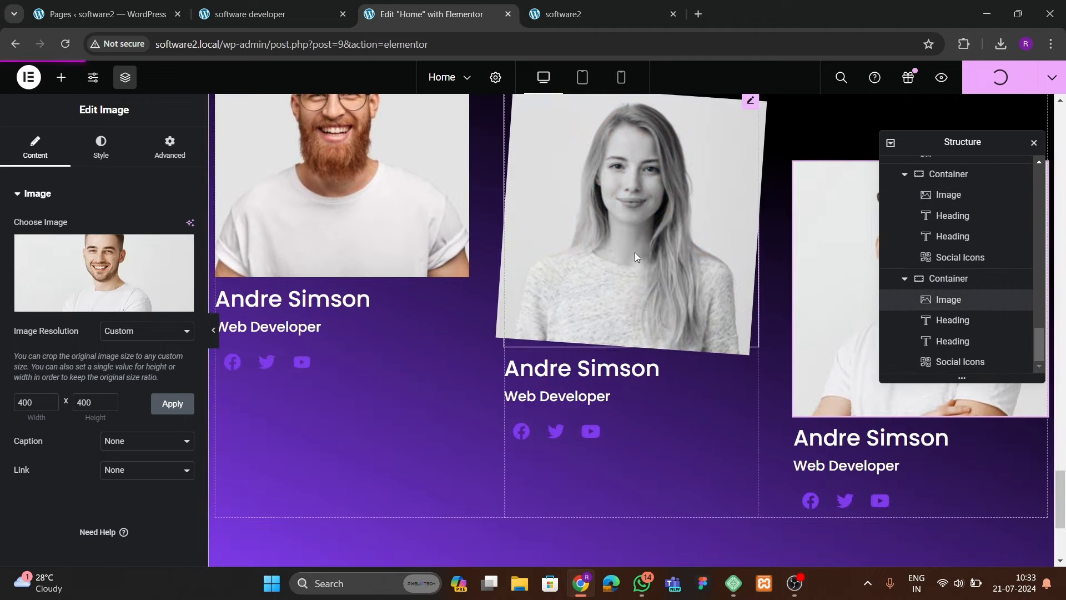
# - Reload the live page and examine the hover effects on the team card images
pyautogui.click(588, 15)
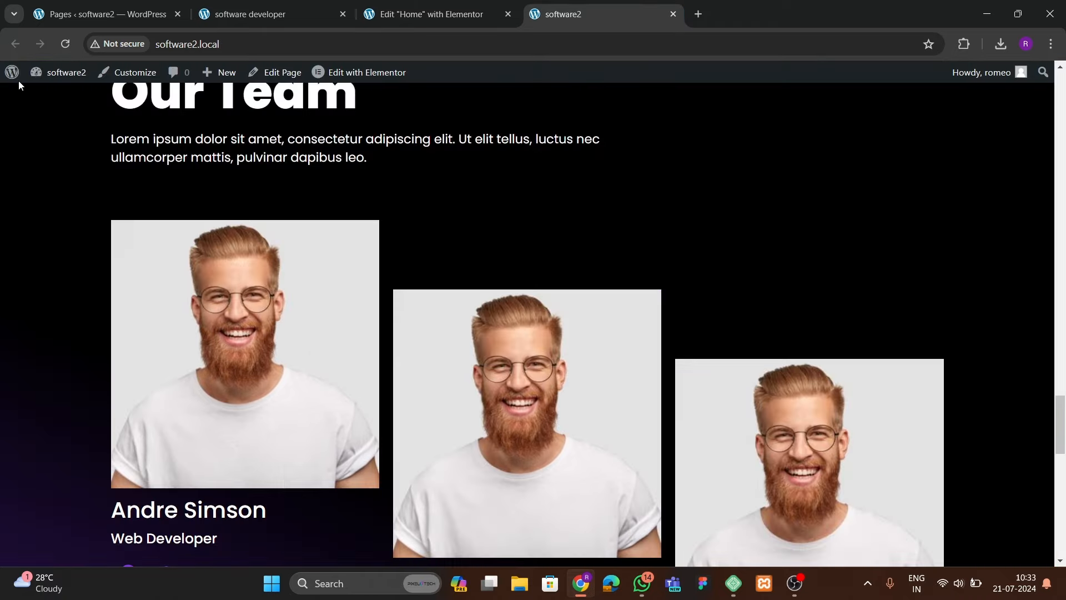
pyautogui.click(65, 44)
pyautogui.scroll(-10, 338, 355)
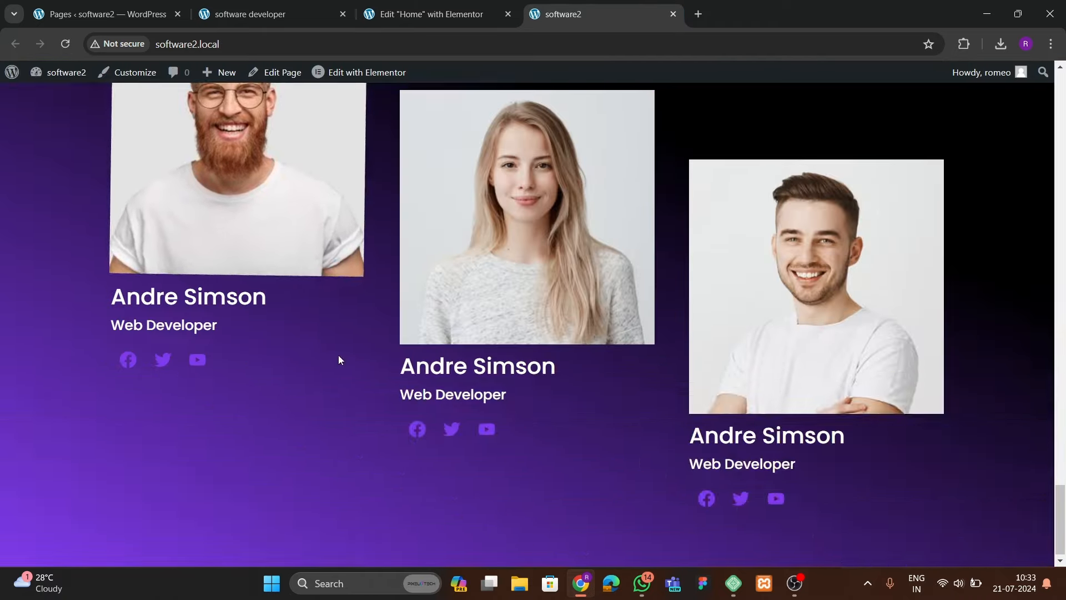
pyautogui.scroll(4, 338, 355)
pyautogui.scroll(-14, 338, 355)
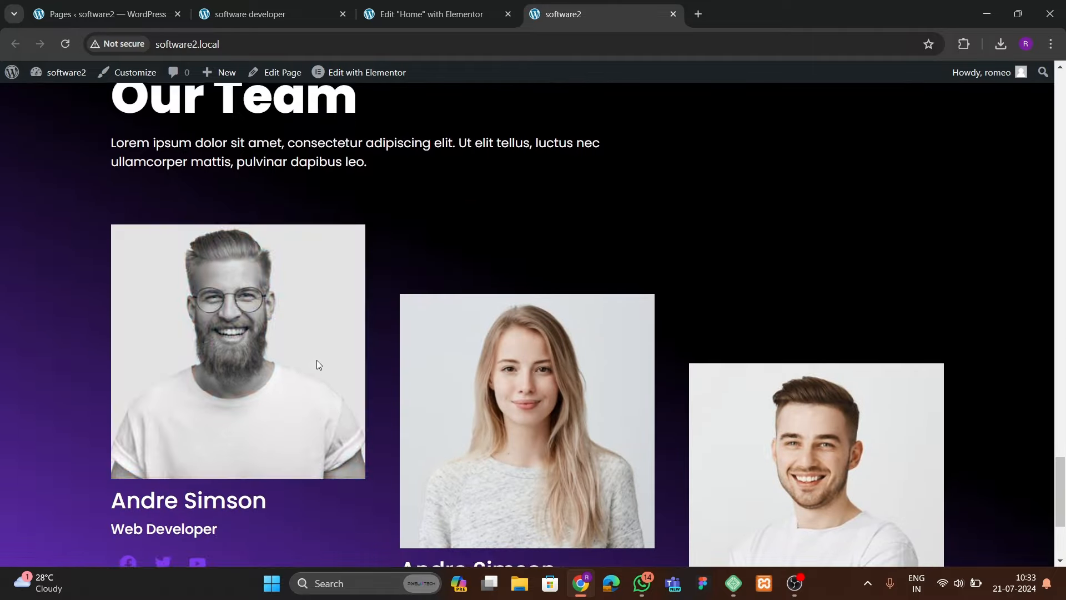
pyautogui.scroll(-3, 254, 318)
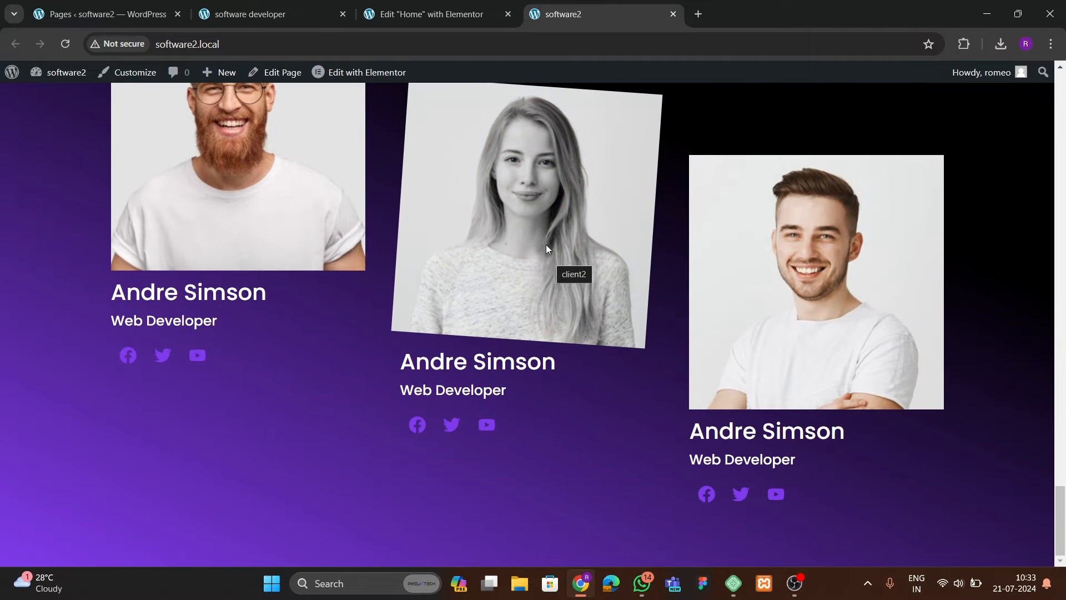
pyautogui.scroll(4, 238, 211)
pyautogui.scroll(-4, 274, 299)
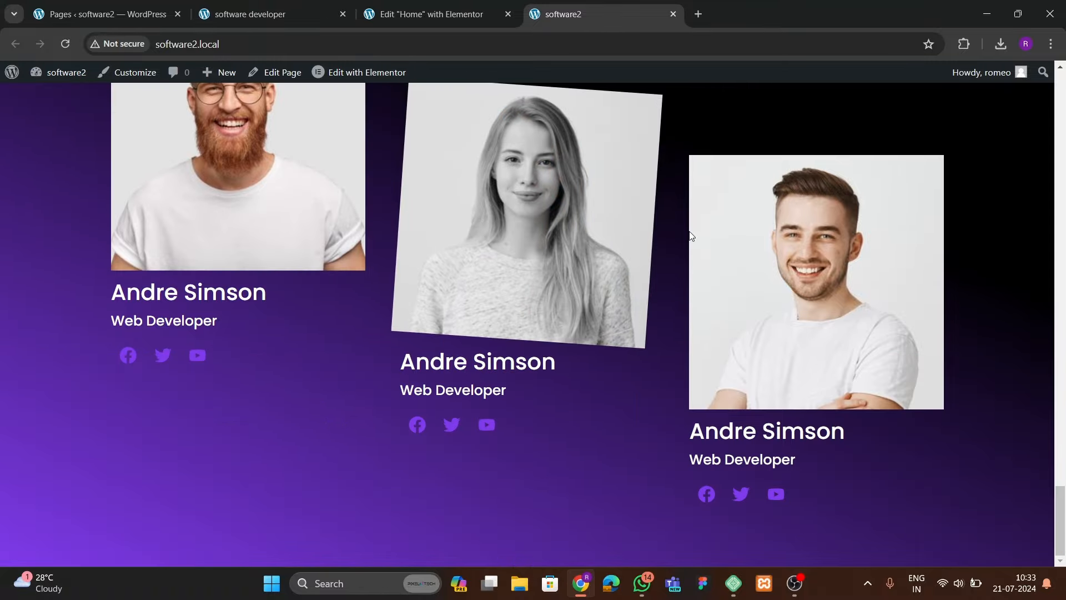
pyautogui.scroll(10, 505, 269)
pyautogui.scroll(-9, 504, 269)
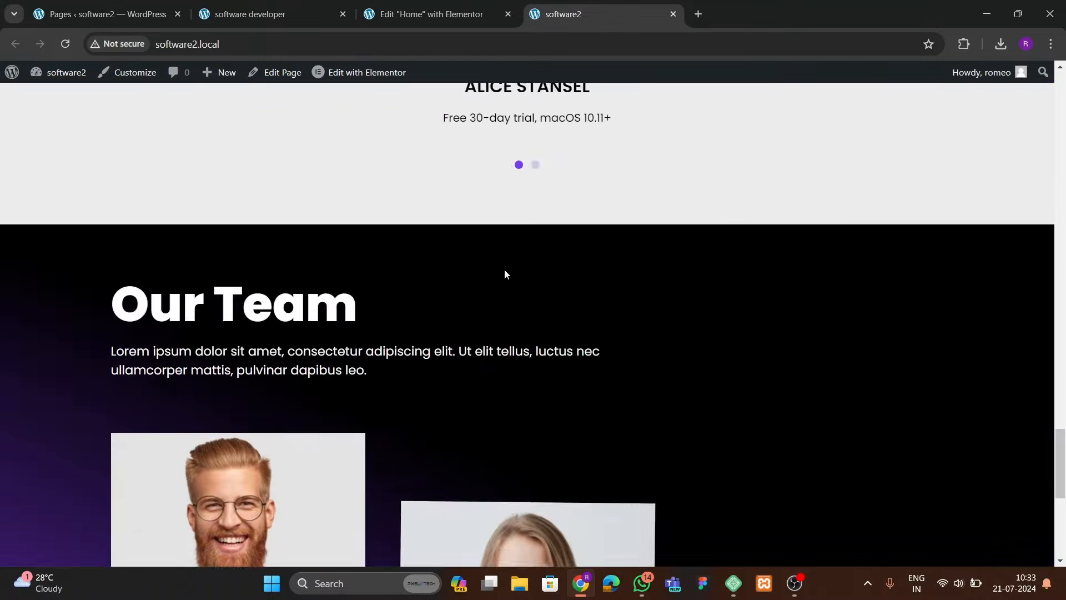
# - Review the reference site's features section, and add a single-column flexbox container 1200 px wide below the team section
pyautogui.click(299, 14)
pyautogui.scroll(-10, 422, 312)
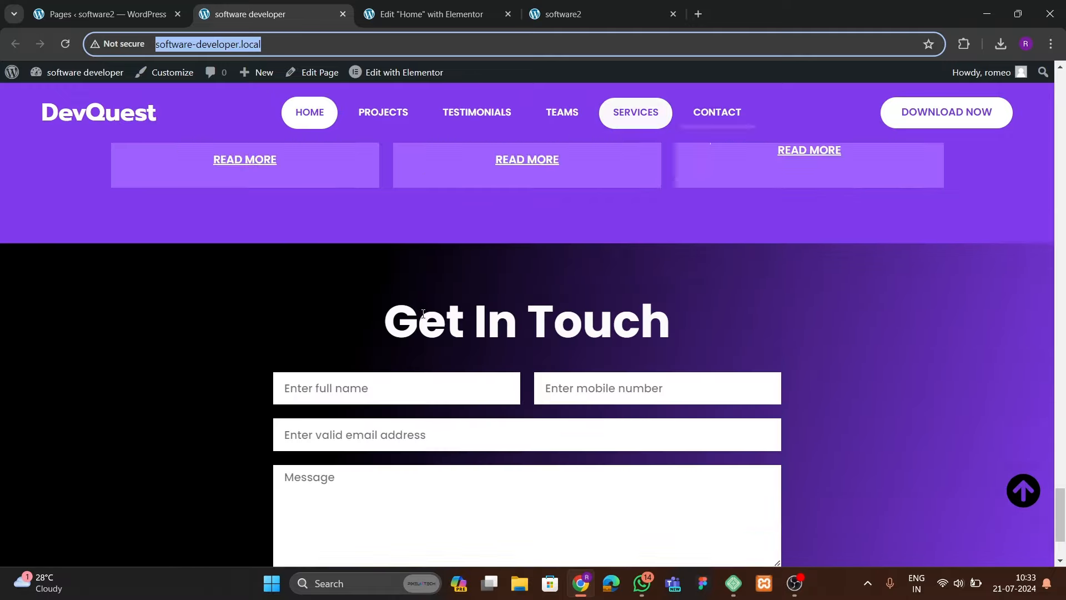
pyautogui.scroll(8, 383, 281)
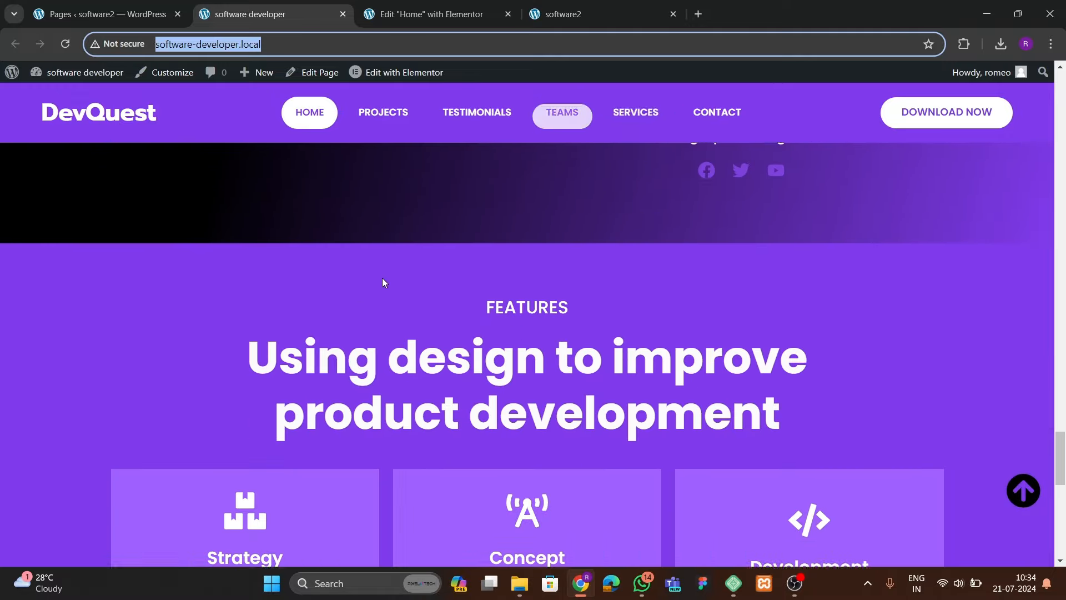
pyautogui.scroll(-4, 382, 278)
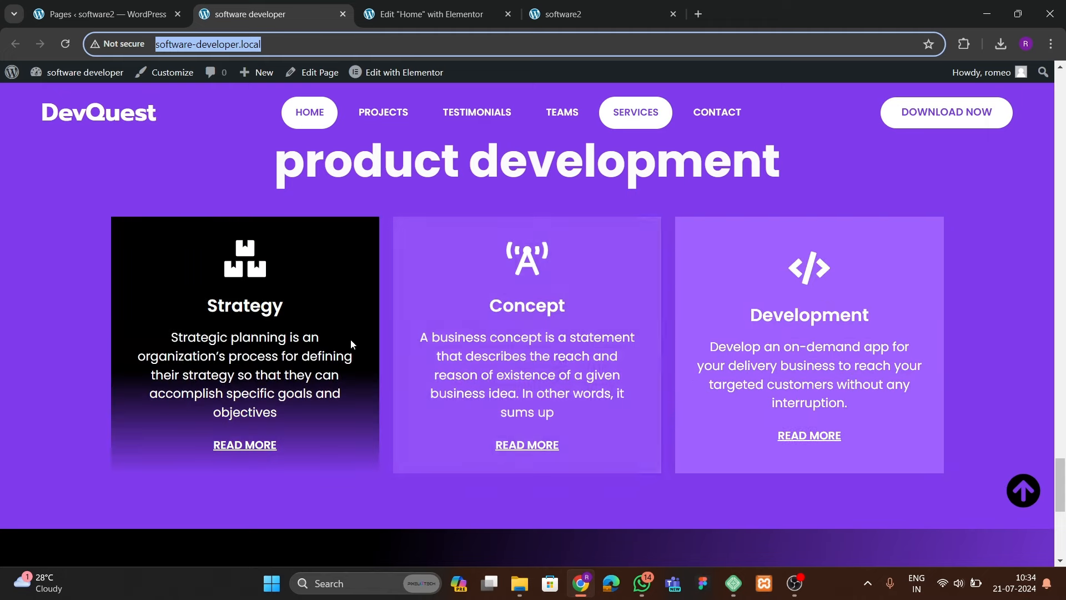
pyautogui.scroll(-4, 350, 340)
pyautogui.scroll(4, 346, 345)
pyautogui.click(405, 15)
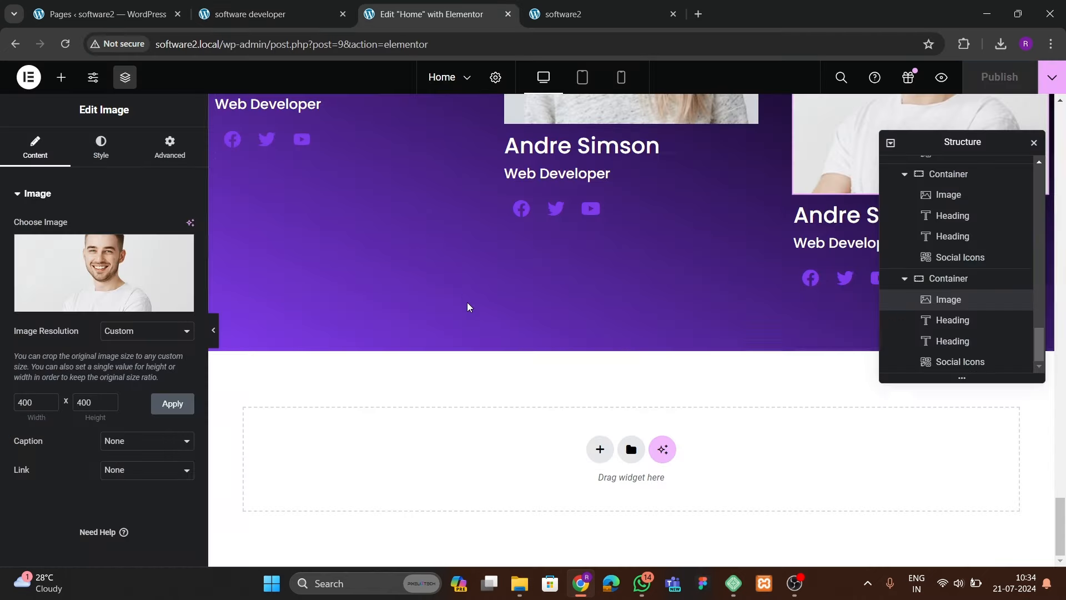
pyautogui.click(600, 449)
pyautogui.scroll(-1, 488, 372)
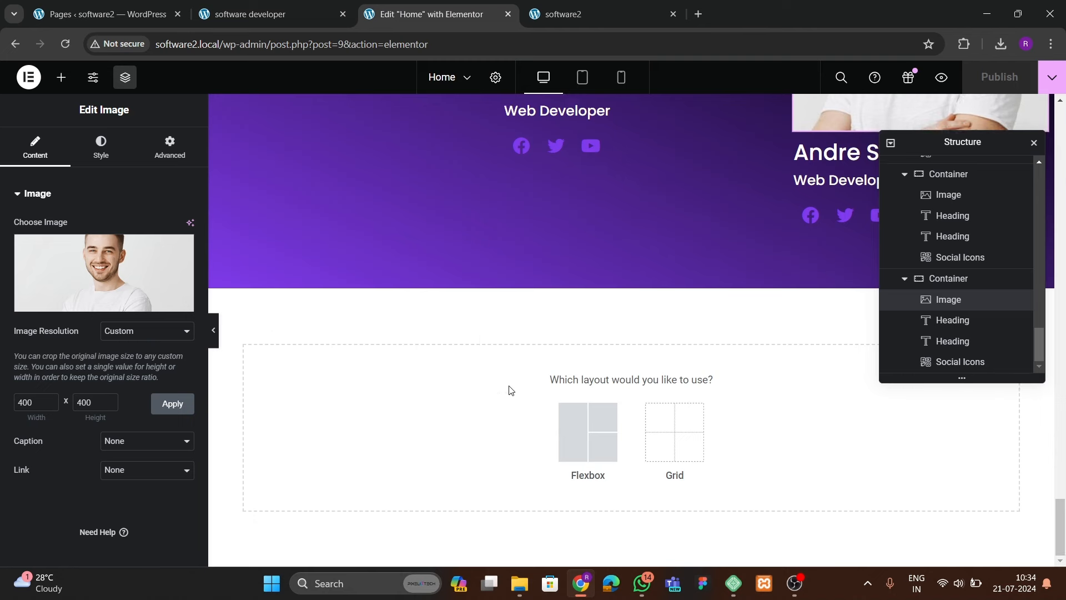
pyautogui.click(580, 430)
pyautogui.click(425, 431)
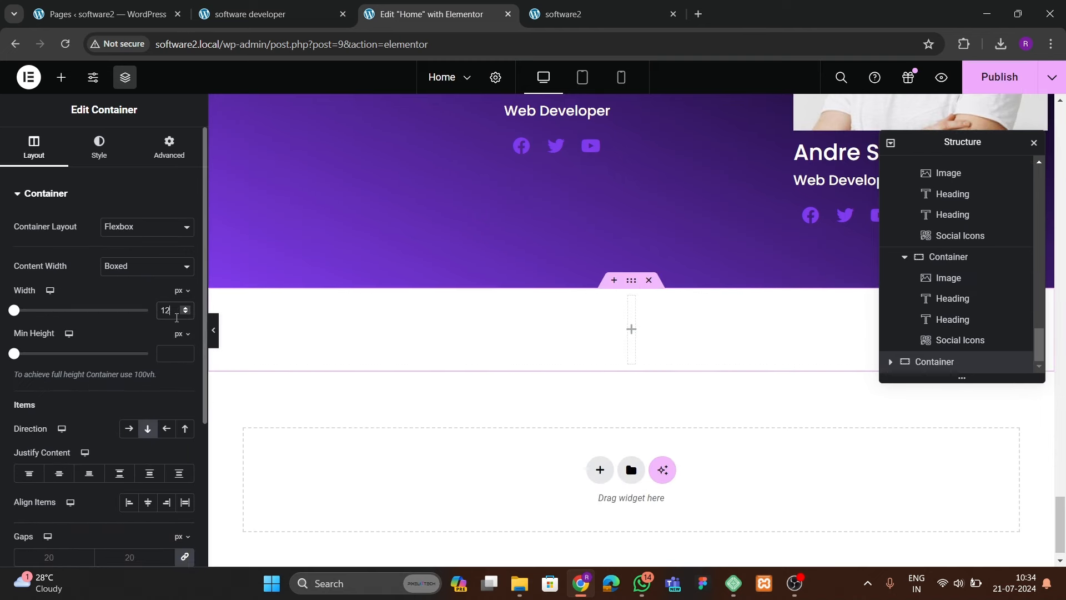
# - Set the new container's top and bottom padding to 80 px with 0 px on the sides, and rename it services
pyautogui.click(170, 147)
pyautogui.click(185, 296)
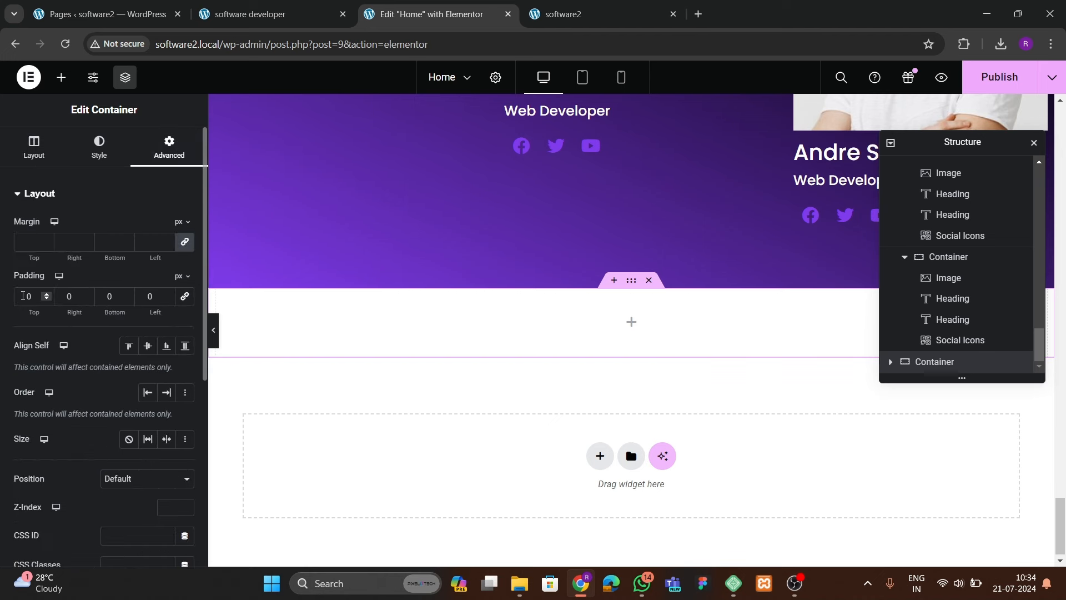
pyautogui.write('8')
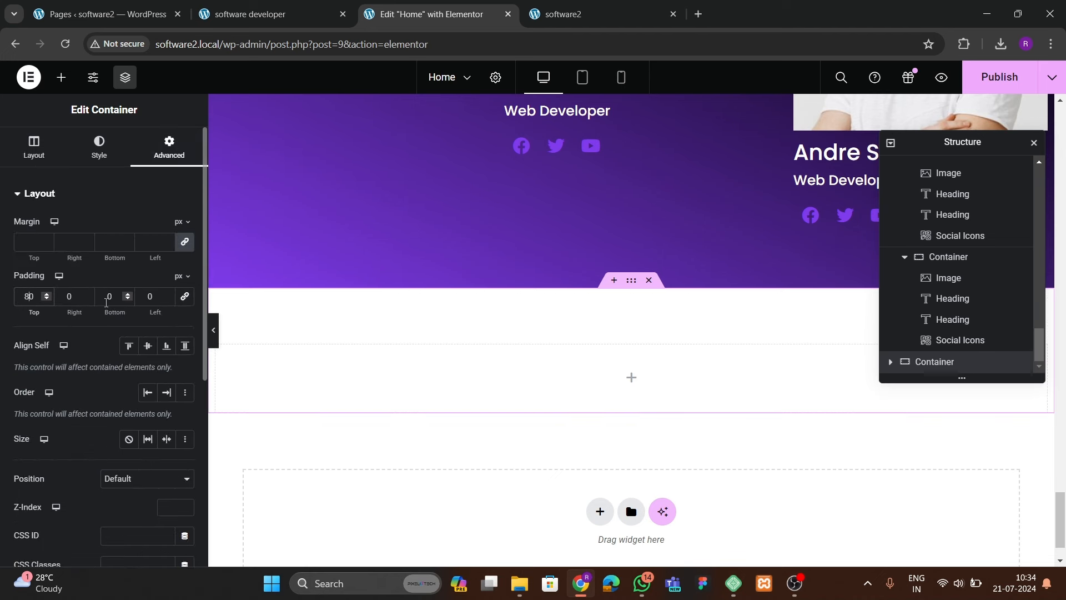
pyautogui.write('8')
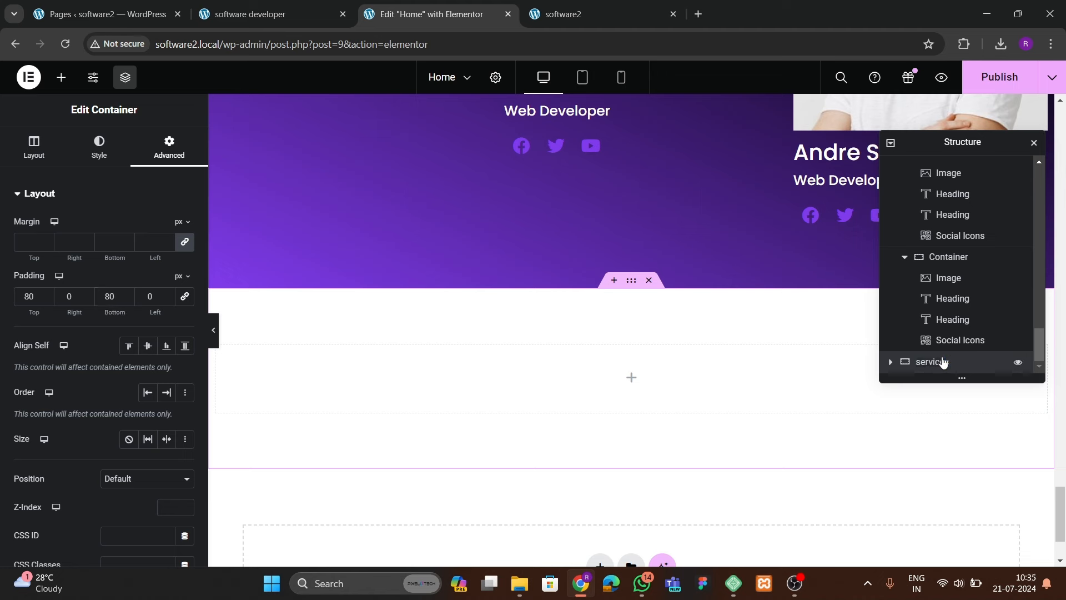
# - Check the reference site's features heading, and add a heading widget titled SERVICES to the services container
pyautogui.click(281, 17)
pyautogui.scroll(4, 527, 449)
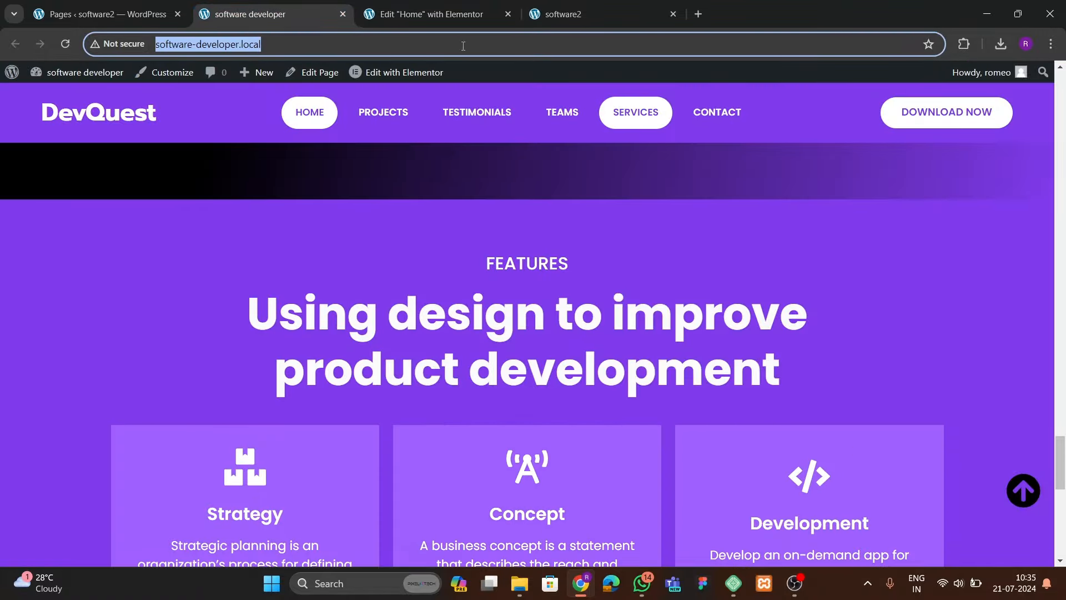
pyautogui.click(422, 14)
pyautogui.click(62, 78)
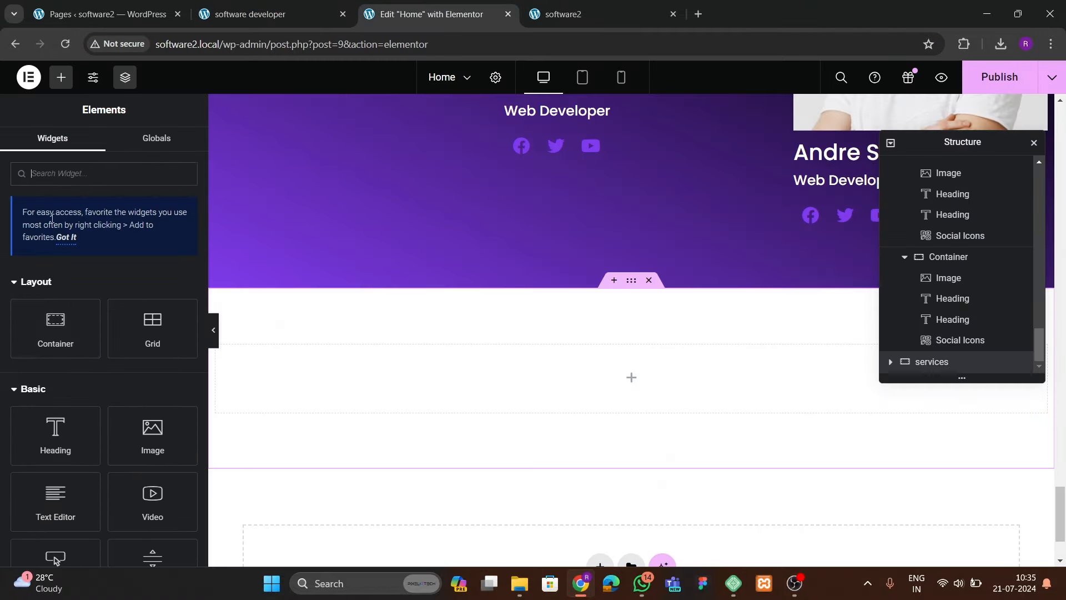
pyautogui.scroll(-2, 67, 333)
pyautogui.moveTo(53, 357); pyautogui.dragTo(413, 442)
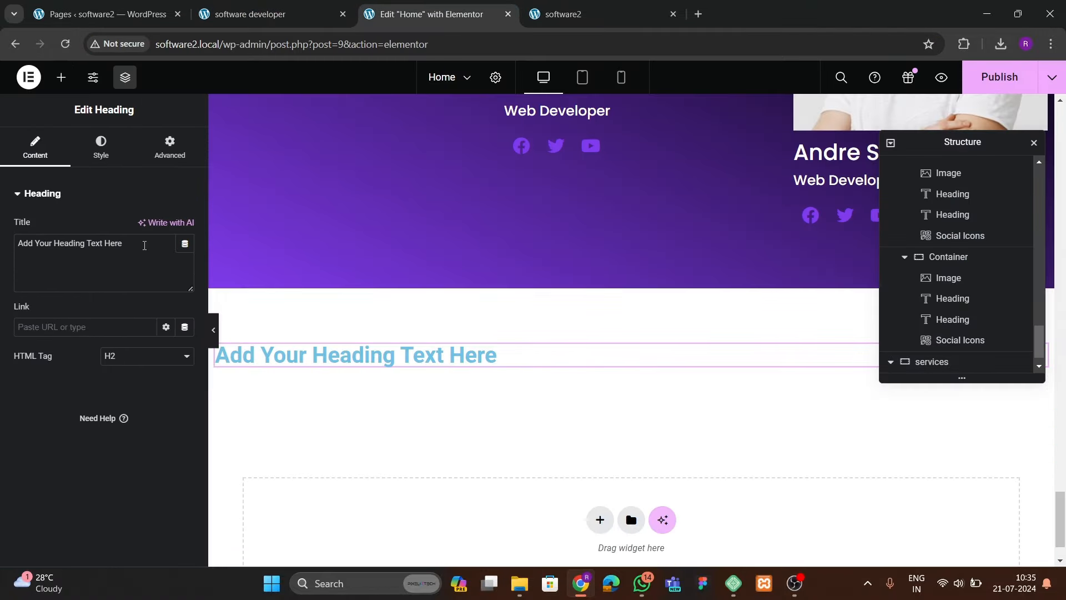
pyautogui.write('FE')
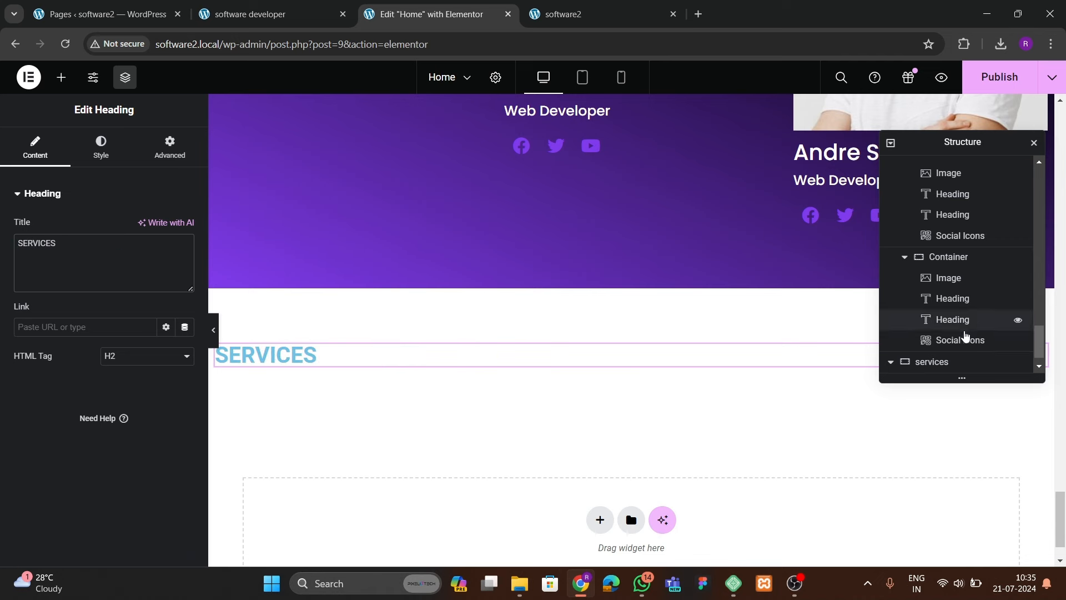
# - Center the services container's items with both justify content and align items
pyautogui.click(932, 361)
pyautogui.scroll(-4, 98, 283)
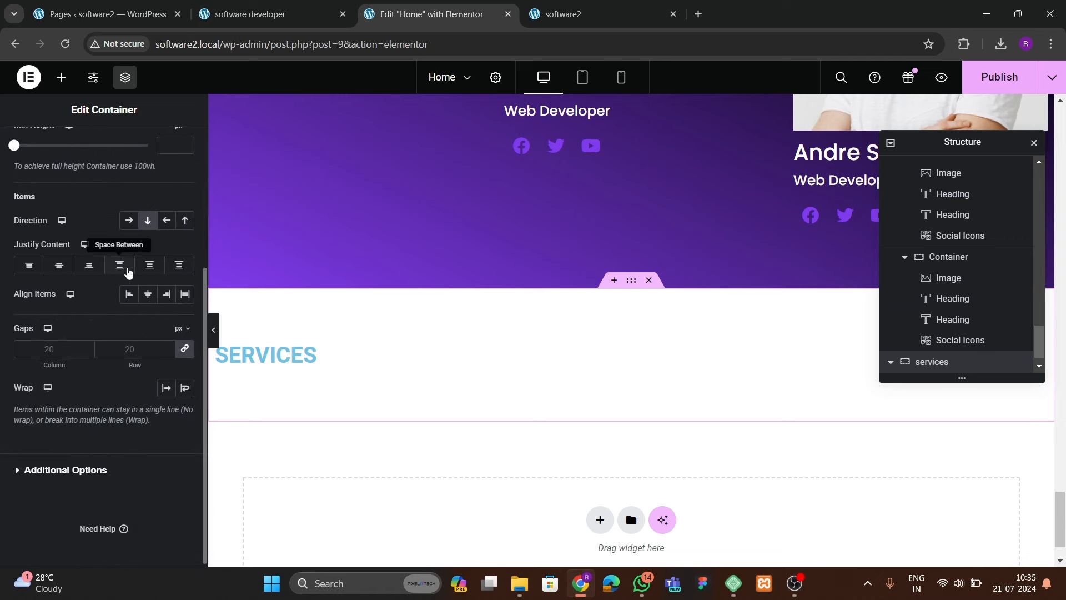
pyautogui.click(58, 266)
pyautogui.click(148, 293)
# - Check the reference section's color, and set the services container's background to the global color theme1
pyautogui.click(671, 358)
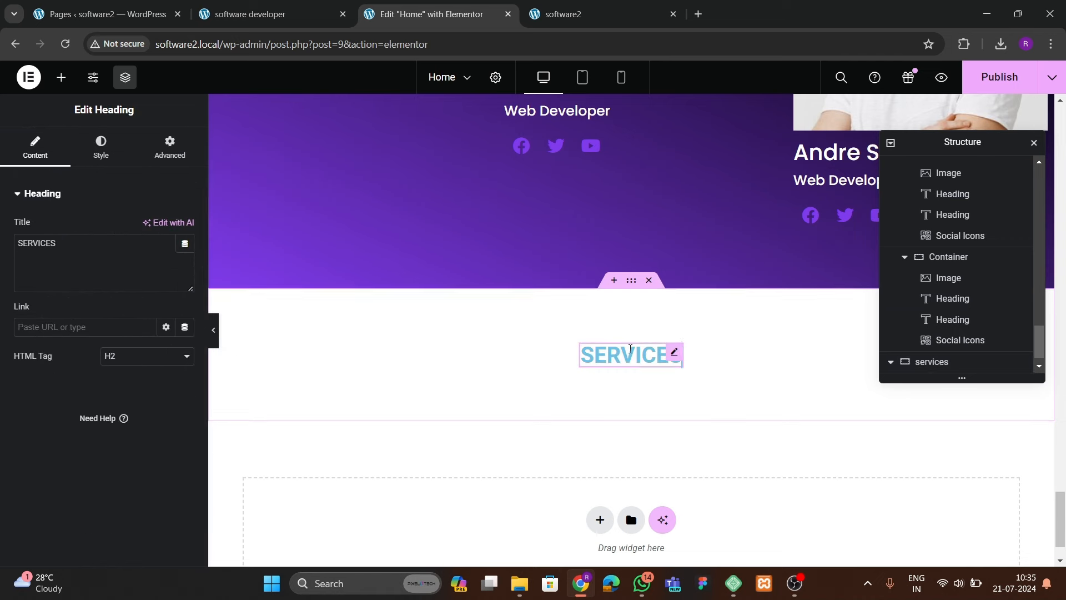
pyautogui.click(250, 13)
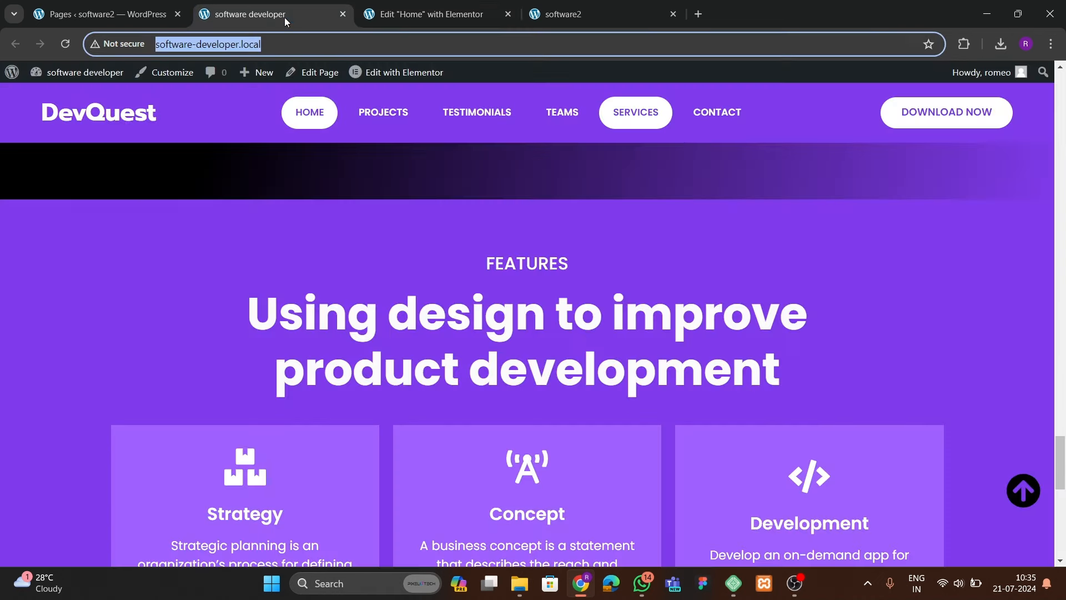
pyautogui.click(425, 14)
pyautogui.click(637, 296)
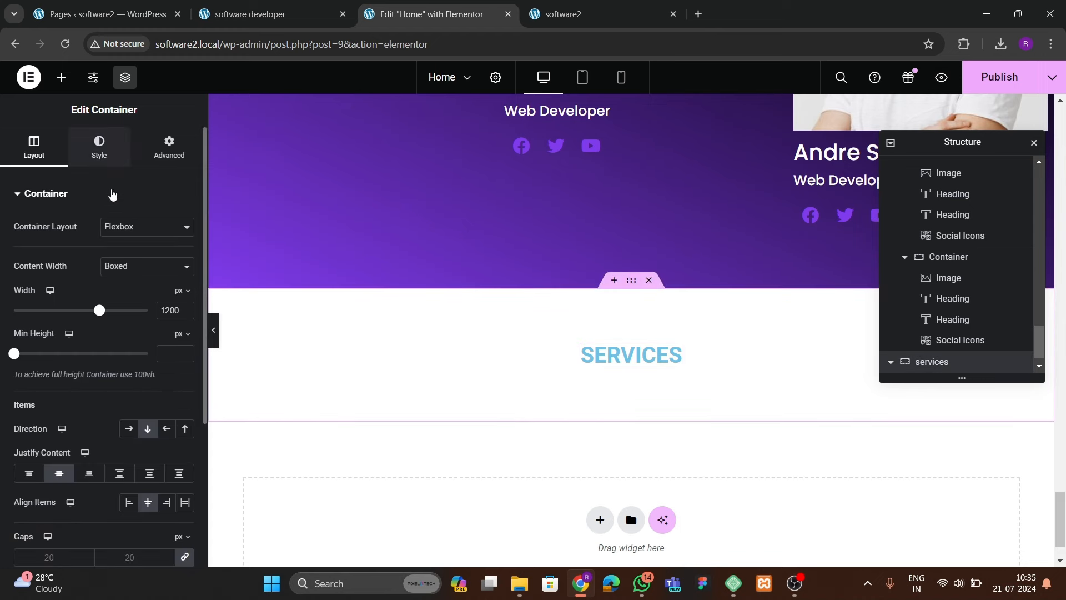
pyautogui.click(99, 147)
pyautogui.click(169, 290)
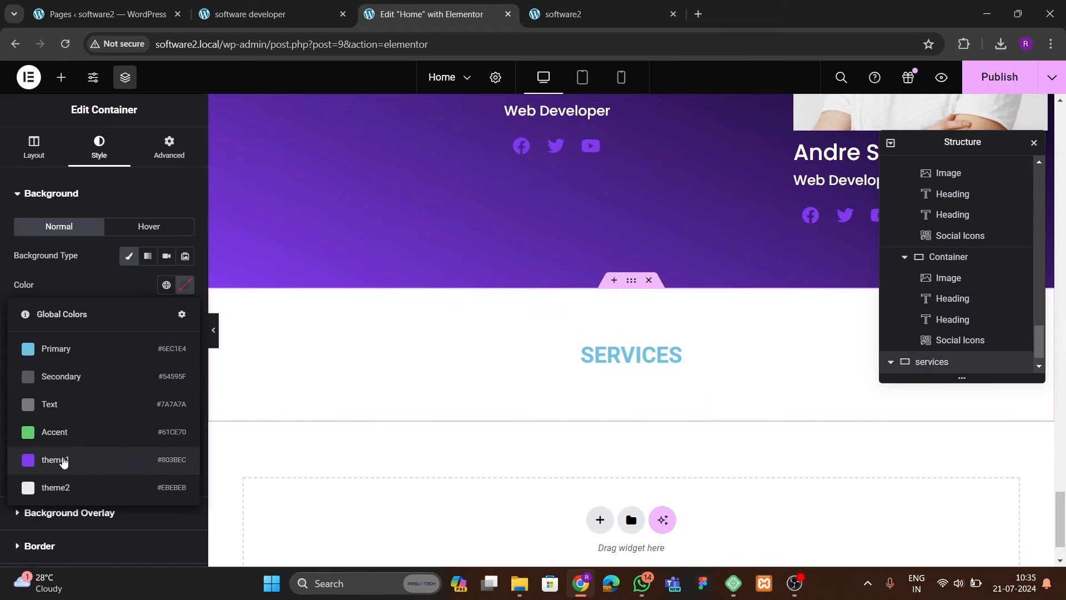
pyautogui.click(65, 459)
# - Set the SERVICES heading's text color to white
pyautogui.click(629, 364)
pyautogui.click(108, 145)
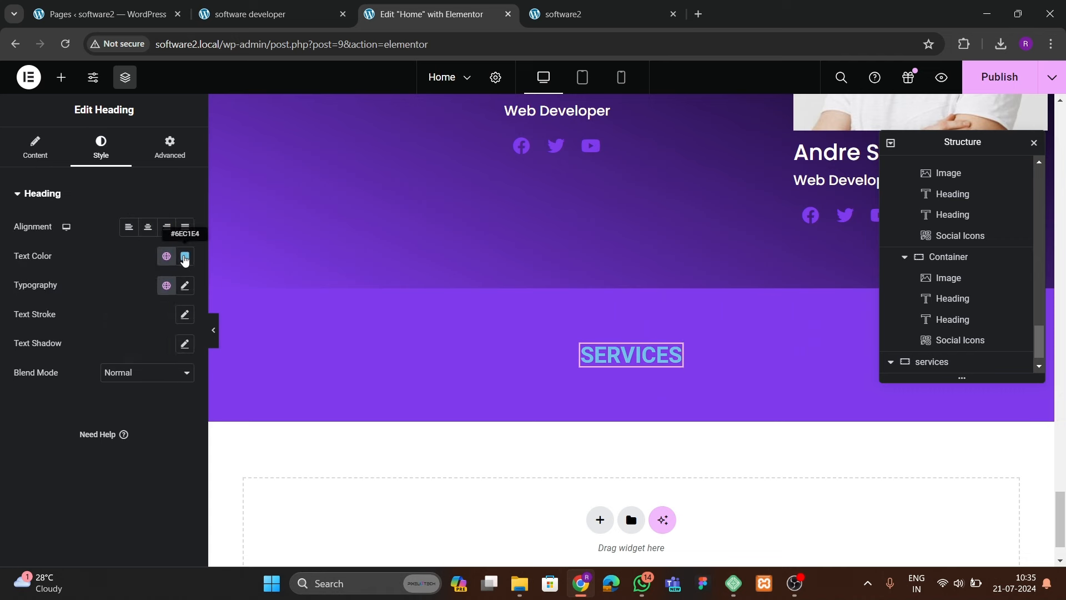
pyautogui.click(185, 255)
pyautogui.click(82, 309)
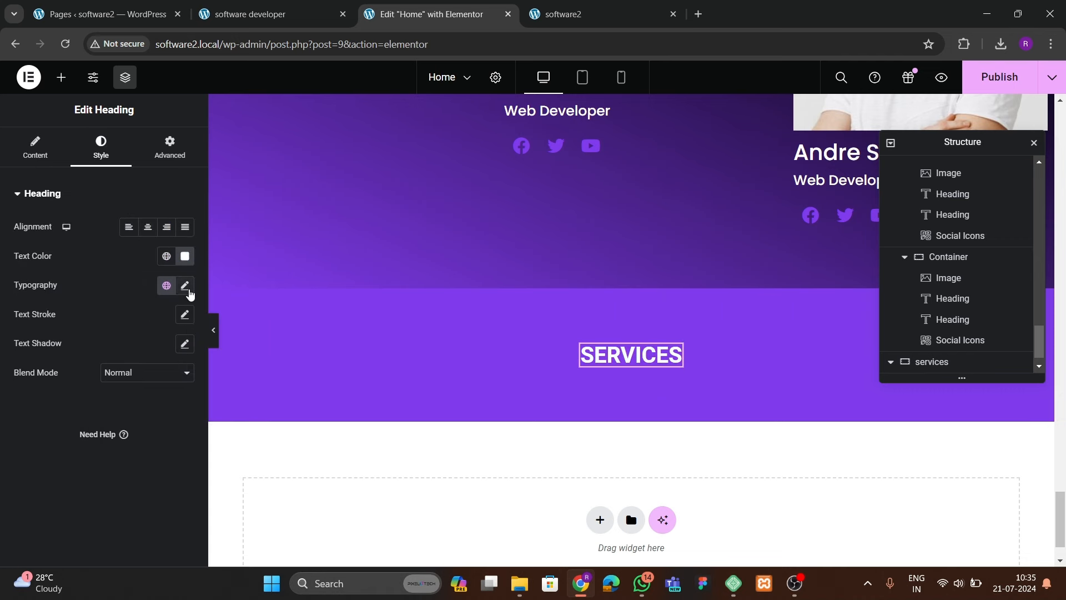
# - Set the SERVICES heading's font family to Poppins with weight 500 (Medium)
pyautogui.click(185, 285)
pyautogui.click(144, 349)
pyautogui.write('poppins')
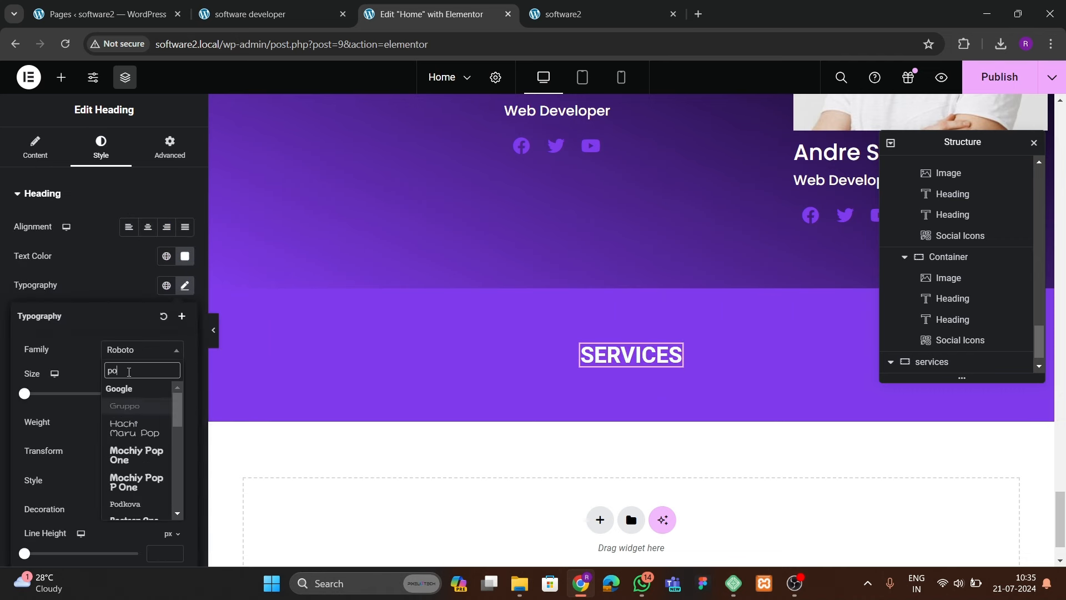
pyautogui.press('Return')
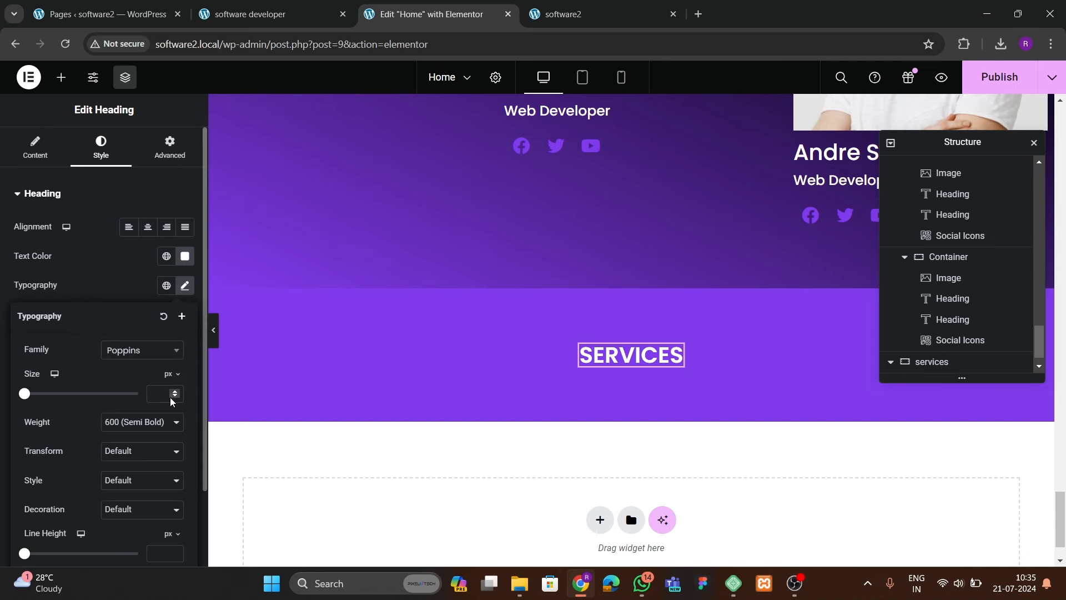
pyautogui.scroll(20, 179, 391)
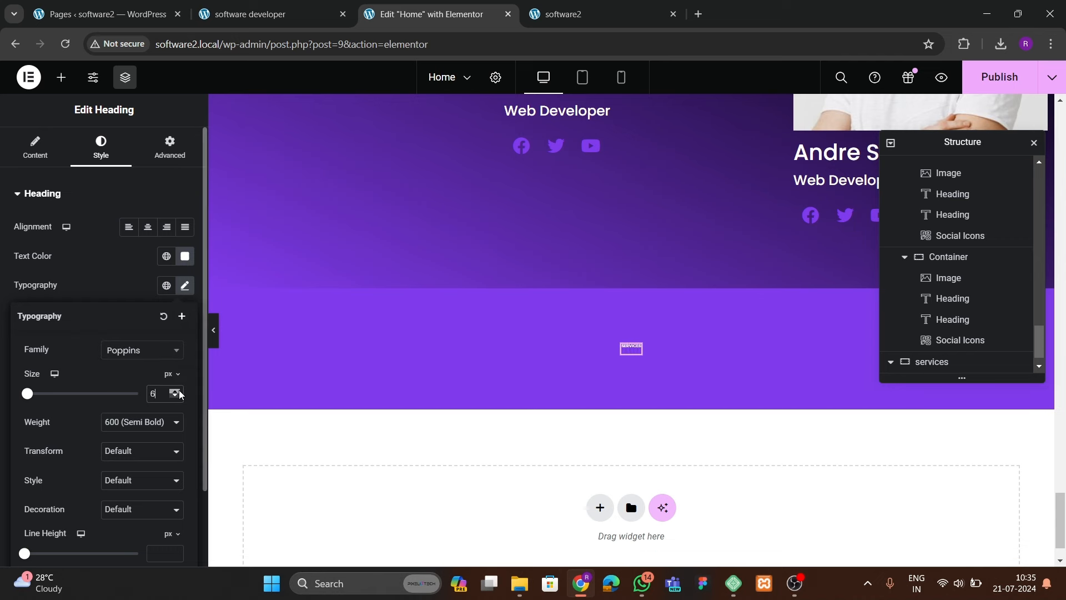
pyautogui.click(140, 423)
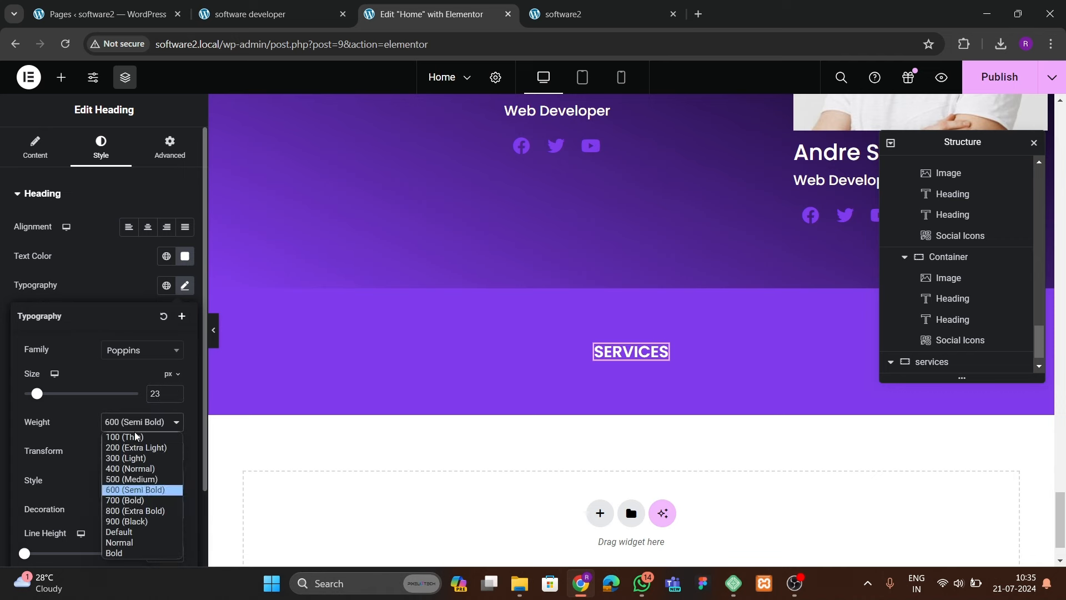
pyautogui.click(128, 481)
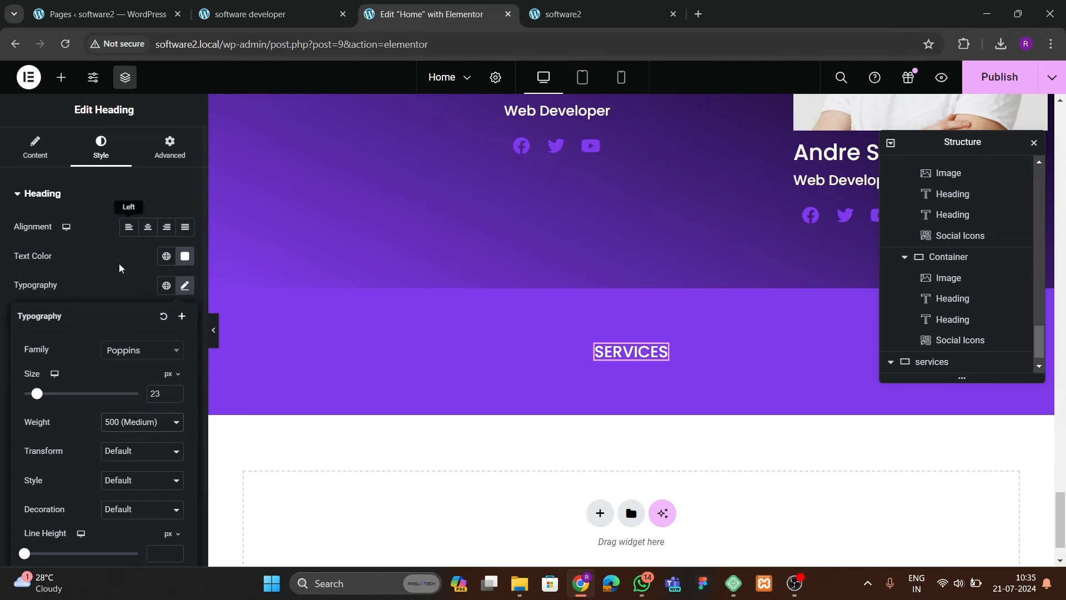
# - Set the SERVICES heading's font size to 25 px
pyautogui.doubleClick(162, 396)
pyautogui.write('265')
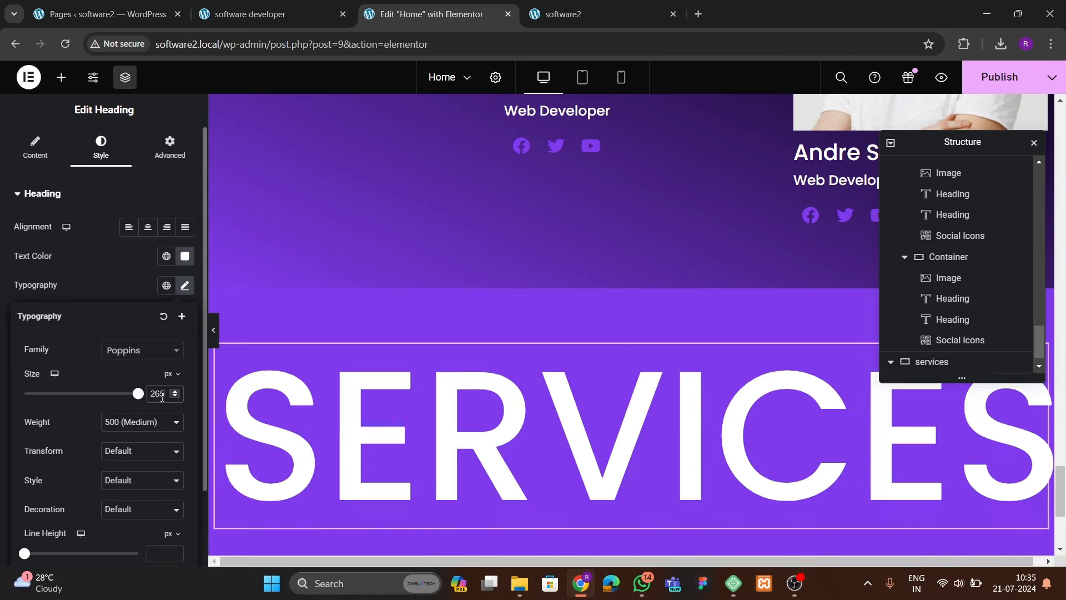
pyautogui.press('BackSpace')
pyautogui.press('BackSpace')
pyautogui.press('BackSpace')
pyautogui.write('25')
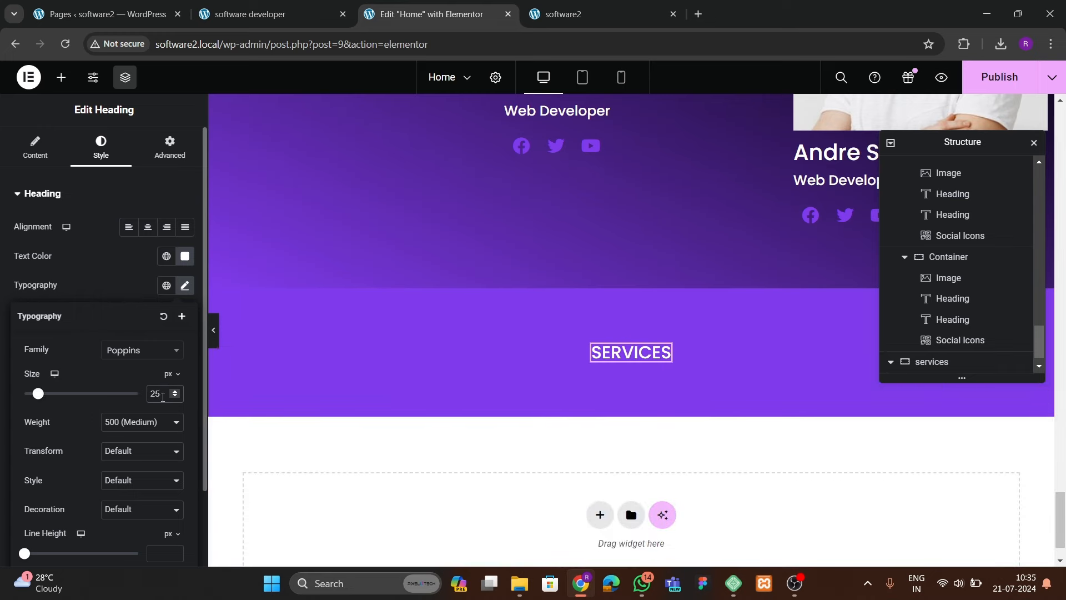
# - Copy the "Our Team" heading and paste it below the SERVICES heading in the services container
pyautogui.click(243, 16)
pyautogui.click(427, 14)
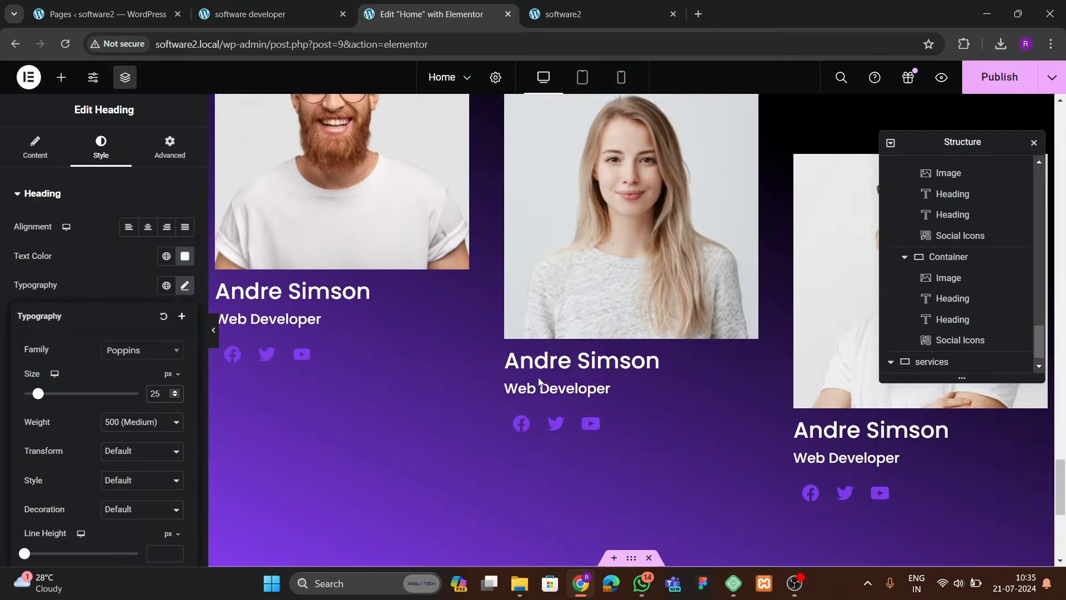
pyautogui.scroll(5, 538, 378)
pyautogui.click(439, 363)
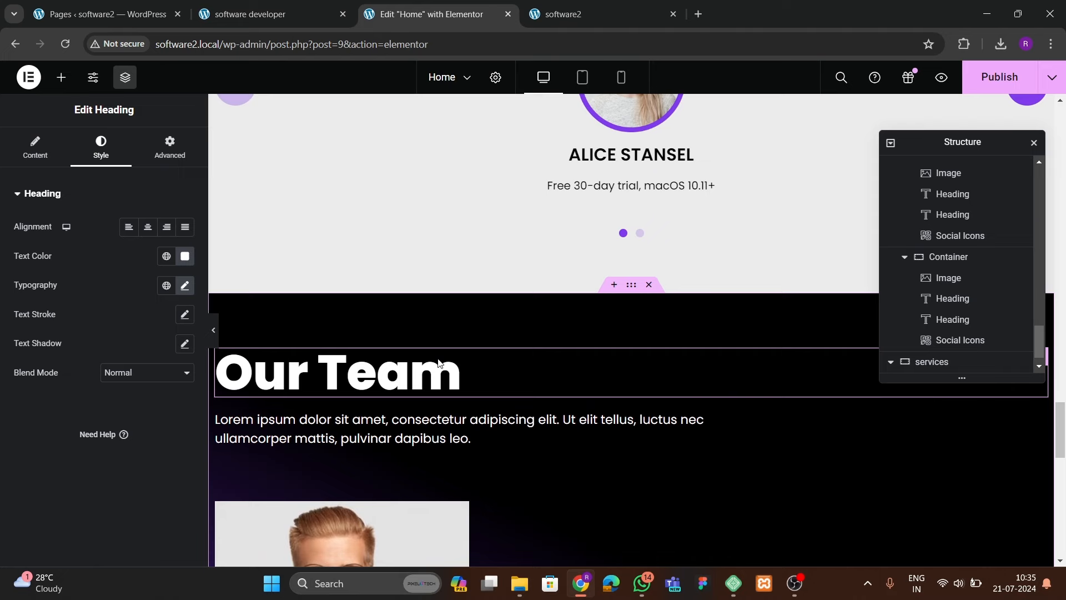
pyautogui.rightClick(439, 364)
pyautogui.click(458, 341)
pyautogui.scroll(-10, 489, 378)
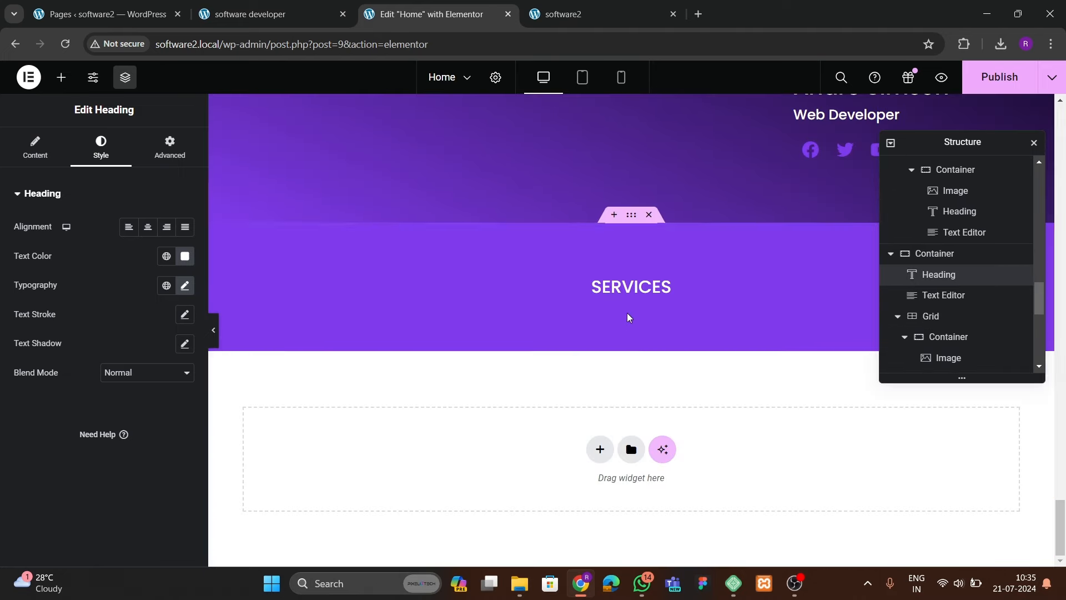
pyautogui.rightClick(633, 280)
pyautogui.click(656, 362)
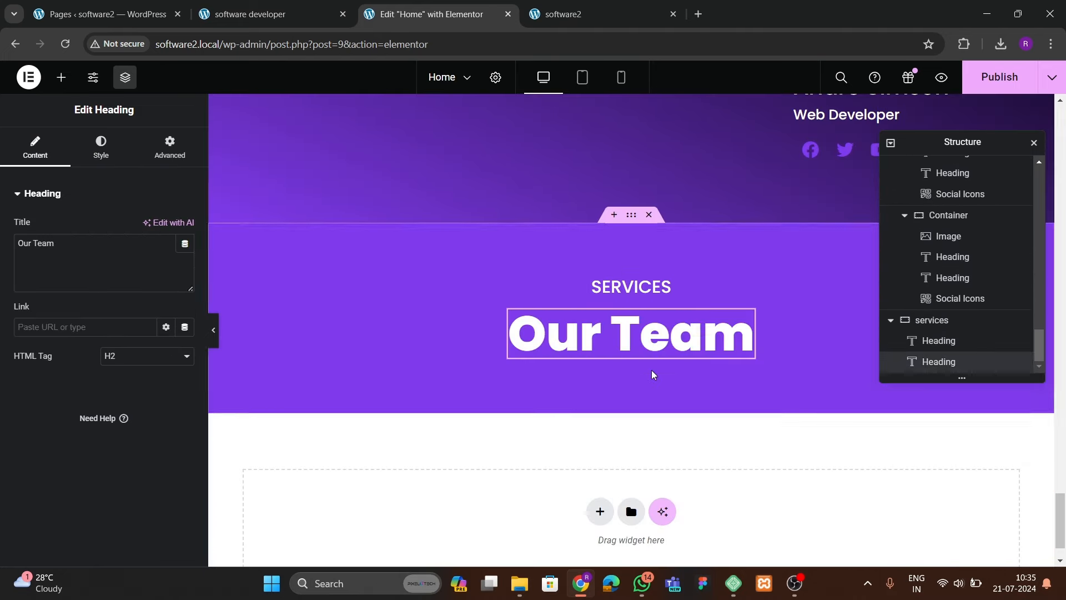
# - Replace the pasted heading's title with the reference site's text "Using design to improve product development"
pyautogui.click(351, 15)
pyautogui.moveTo(252, 317); pyautogui.dragTo(794, 359)
pyautogui.hotkey('ctrl', 'c')
pyautogui.click(474, 12)
pyautogui.hotkey('ctrl', 'v')
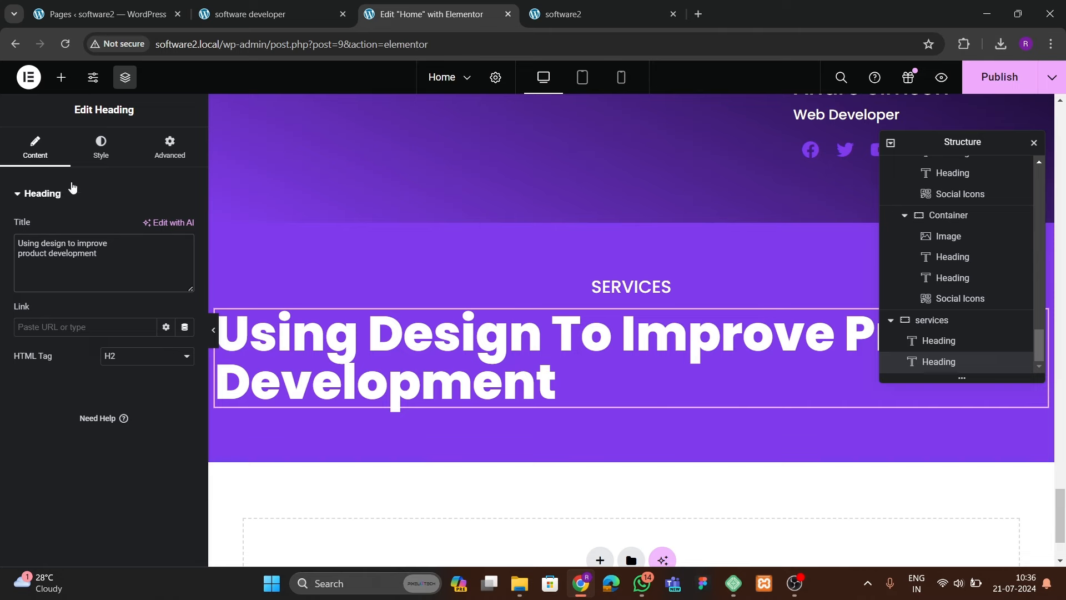
# - Center-align the new heading and insert a <br> line break after "improve" in its title, matching the reference site
pyautogui.click(100, 147)
pyautogui.click(145, 230)
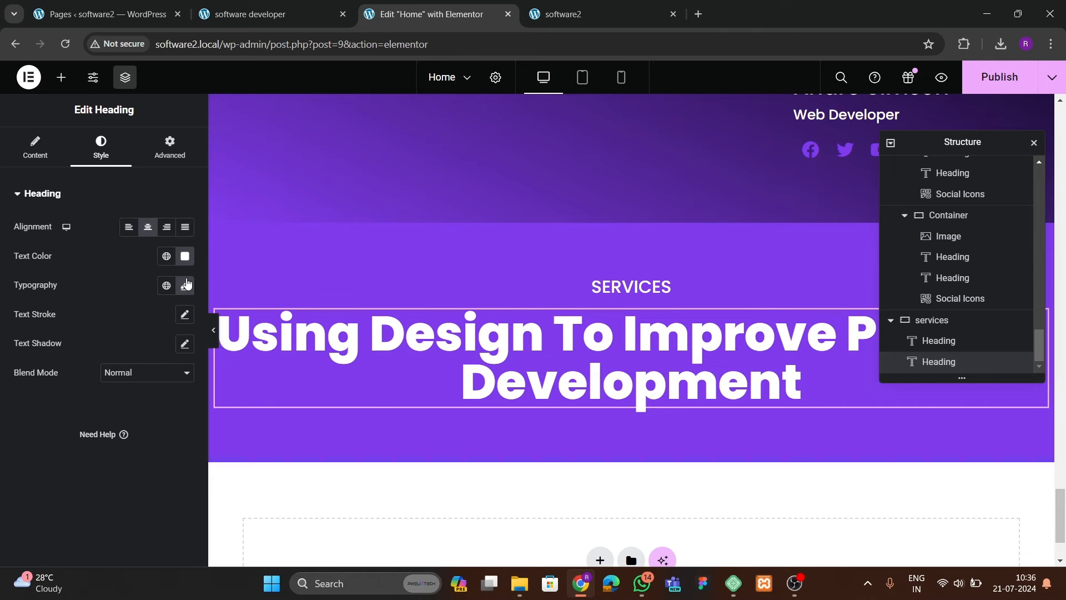
pyautogui.click(250, 14)
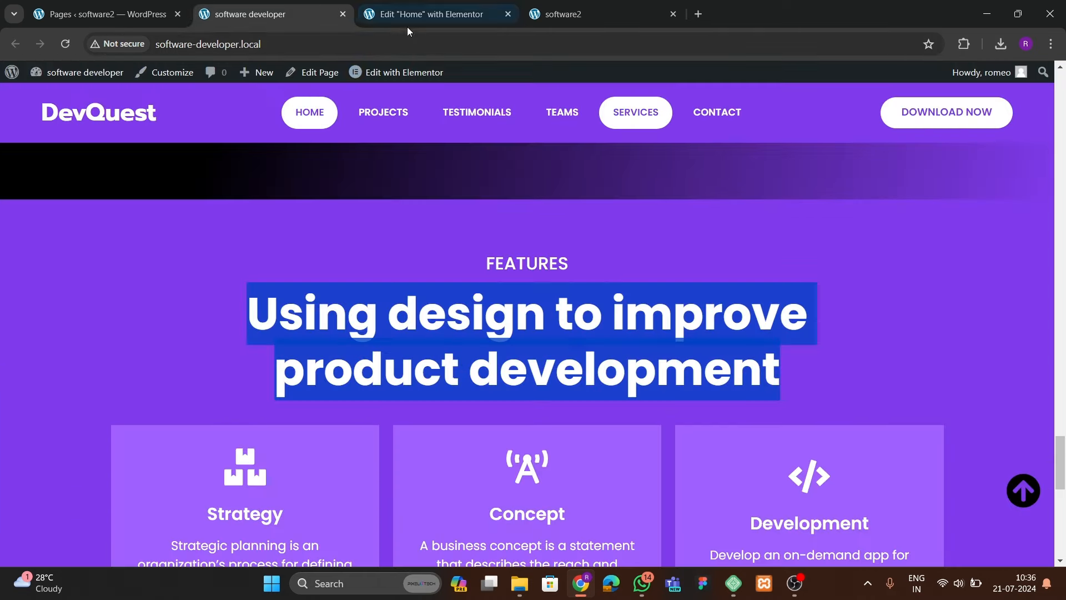
pyautogui.click(428, 15)
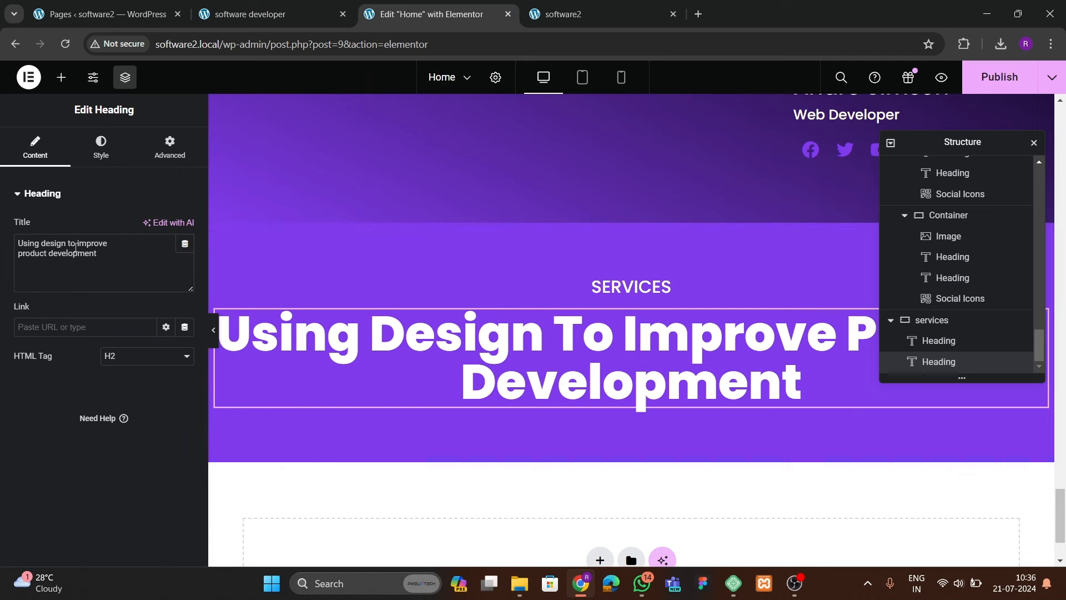
pyautogui.click(113, 246)
pyautogui.write('<br>')
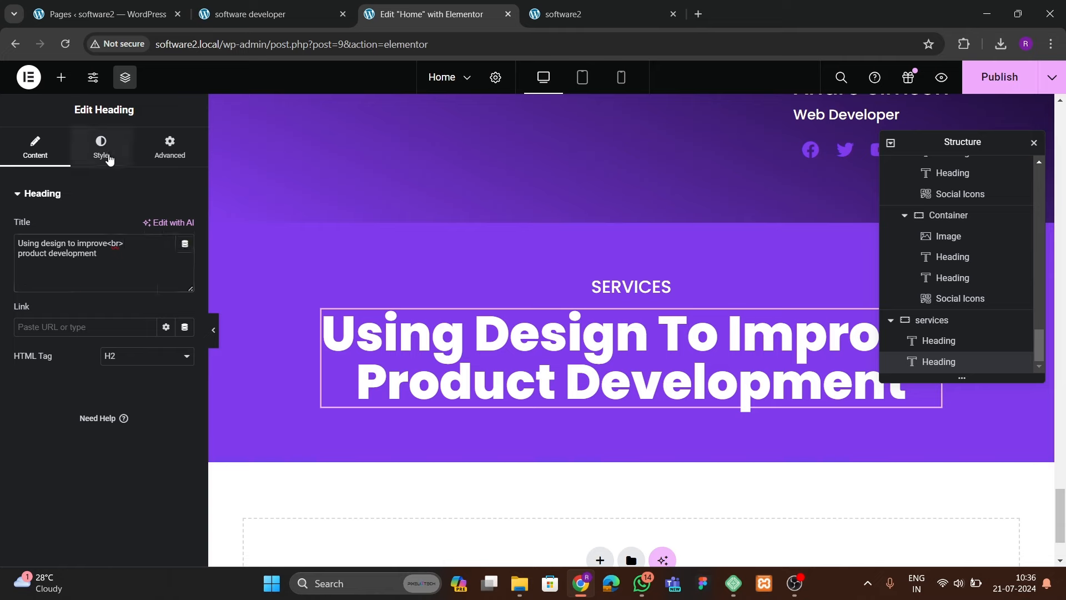
# - Set the "Using design to improve product development" heading's line height to 85 px and publish the page
pyautogui.click(109, 156)
pyautogui.click(185, 286)
pyautogui.scroll(-2, 170, 472)
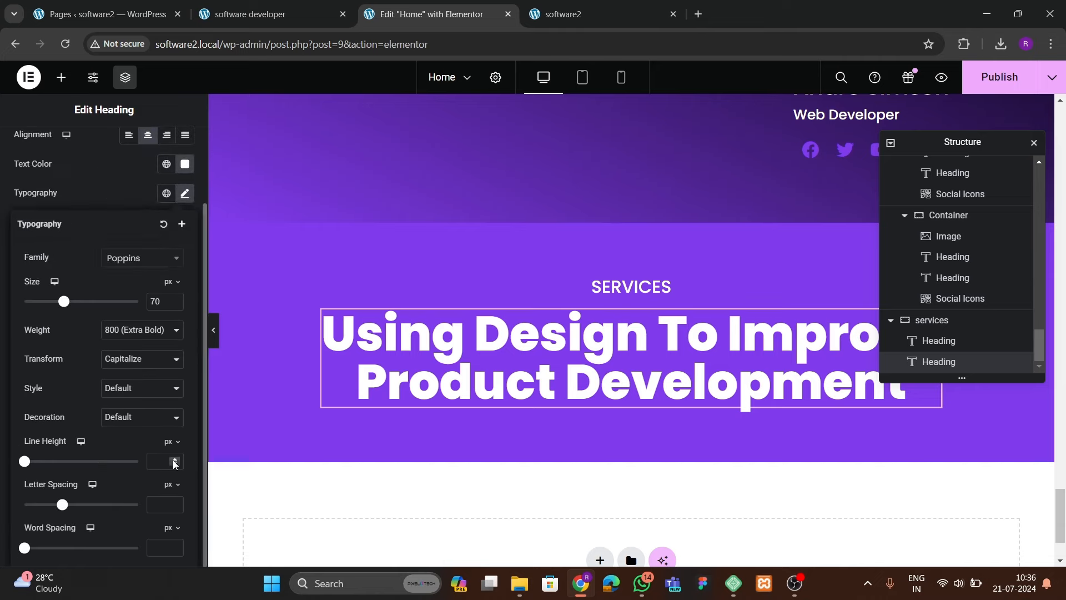
pyautogui.click(173, 461)
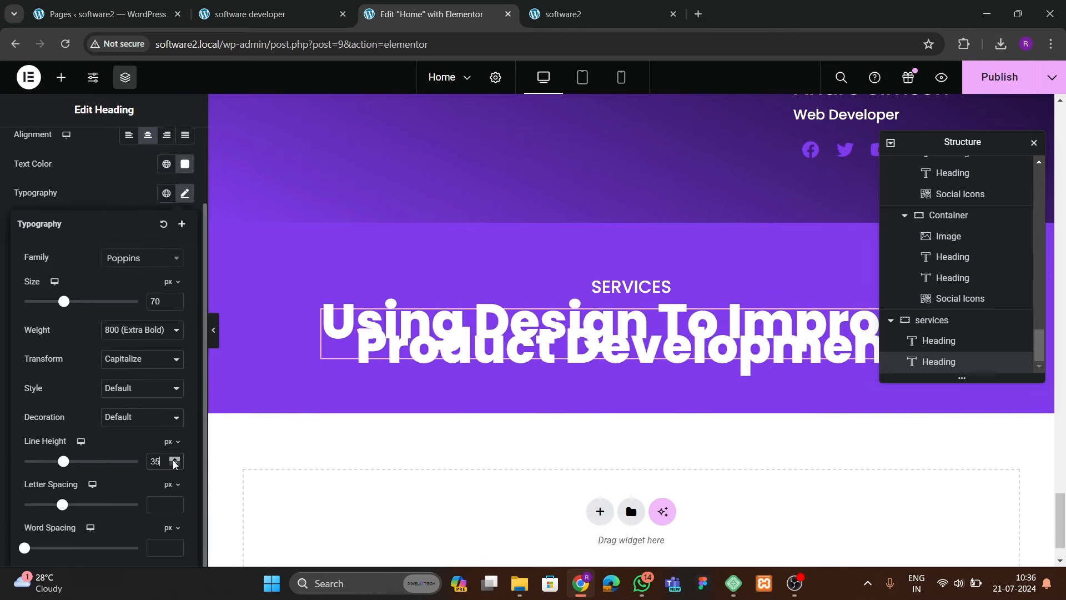
pyautogui.moveTo(174, 461); pyautogui.dragTo(174, 461)
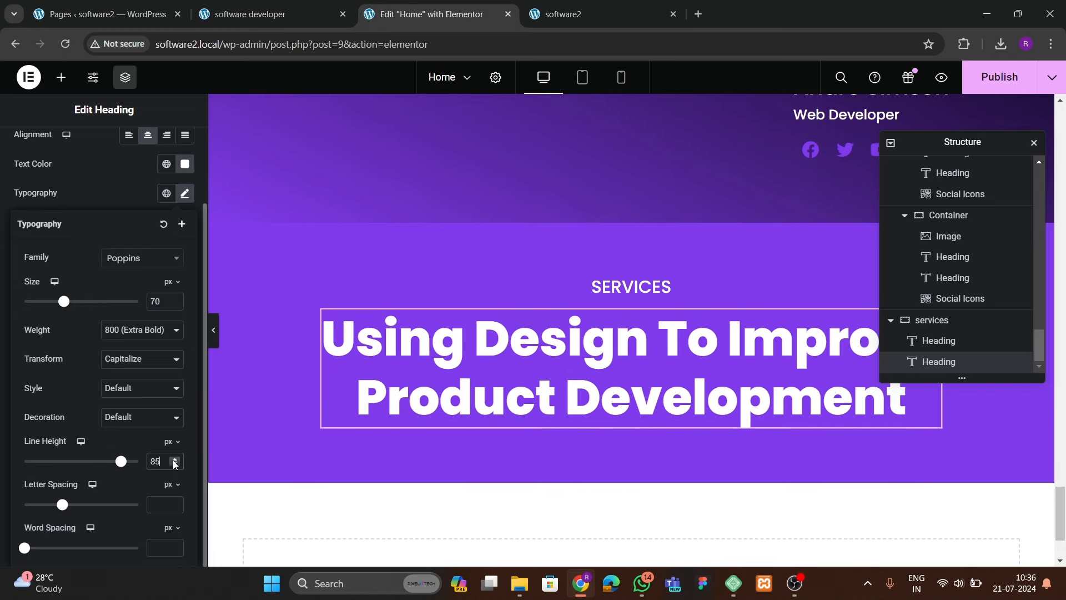
pyautogui.click(1000, 77)
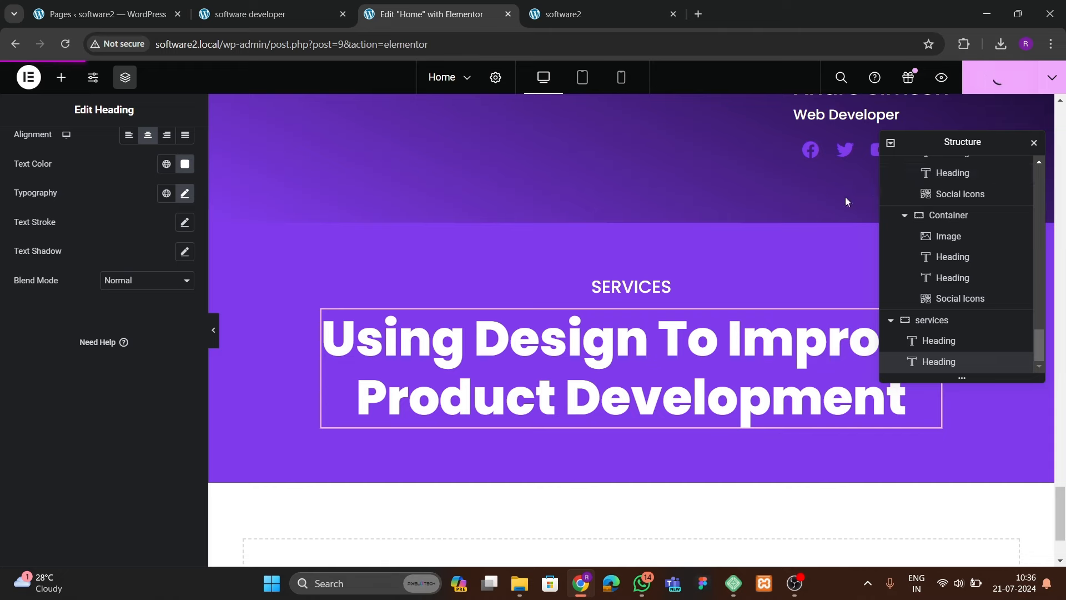
# - Check the reference site's service cards, and add a grid with 0 padding below the services headings
pyautogui.click(288, 19)
pyautogui.scroll(-4, 397, 114)
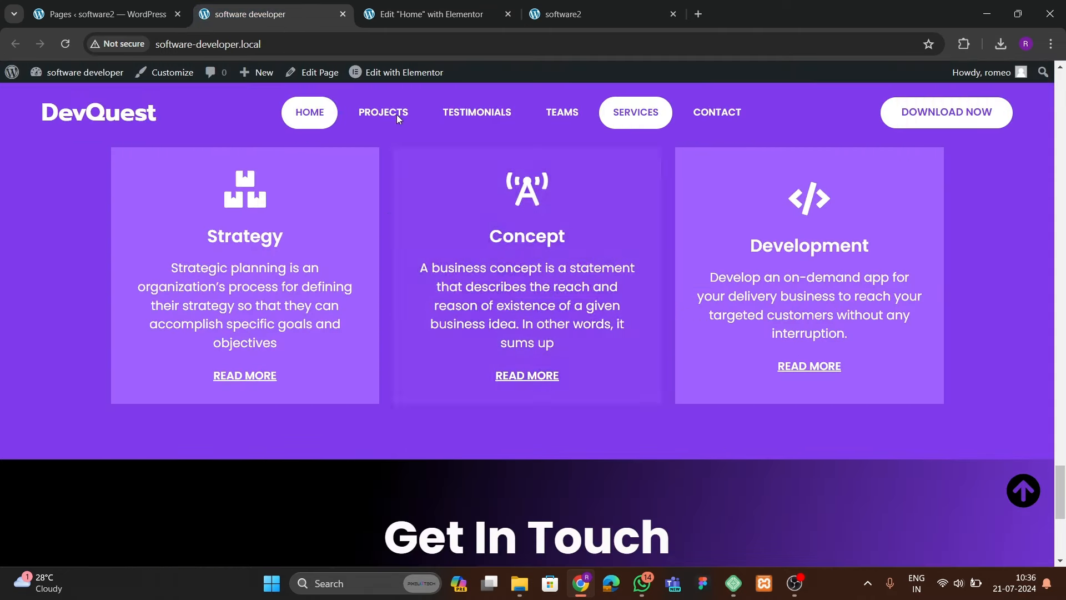
pyautogui.hotkey('ctrl', 'Tab')
pyautogui.click(61, 77)
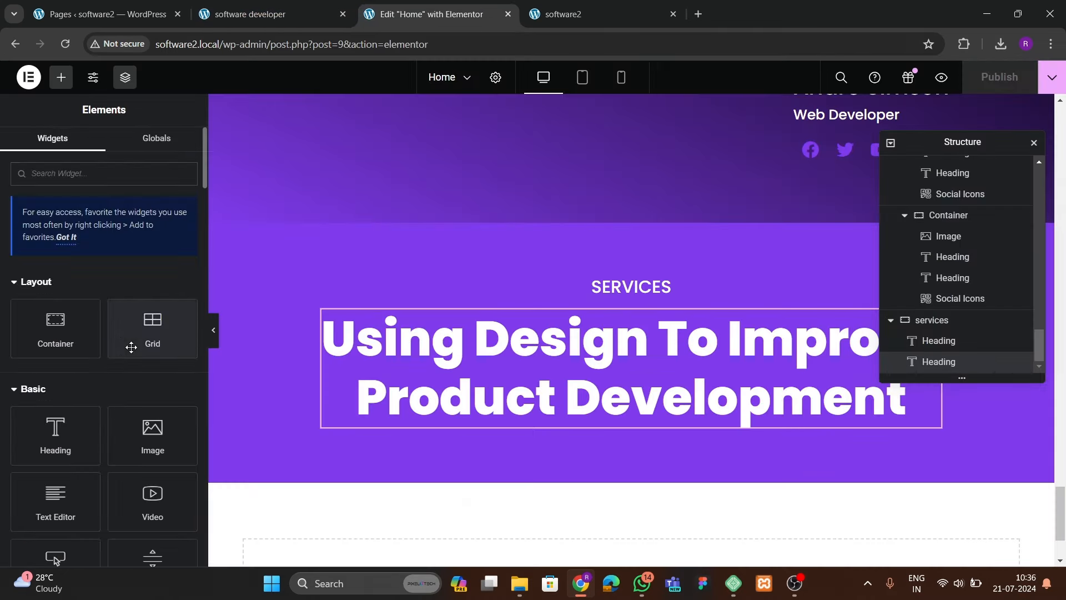
pyautogui.moveTo(131, 347); pyautogui.dragTo(552, 441)
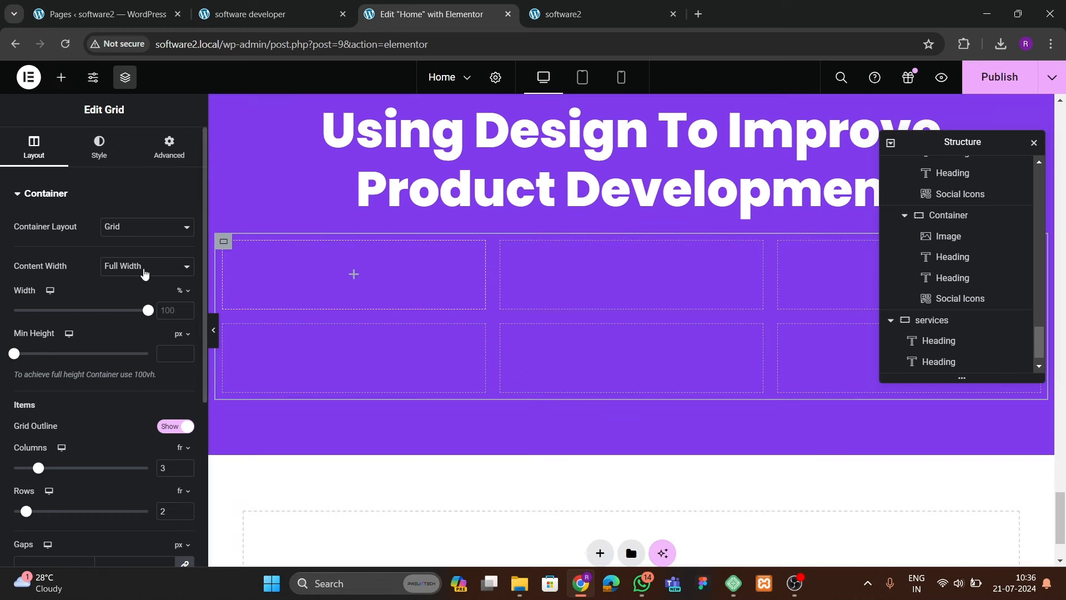
pyautogui.click(165, 165)
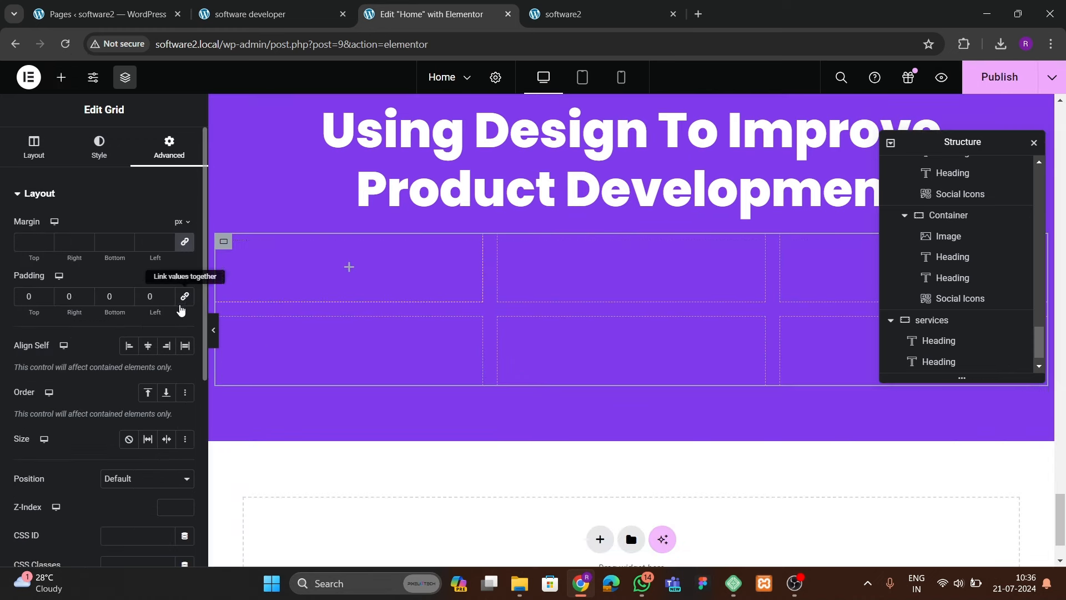
# - Add a container to the grid's first cell and set its padding to 0 on all sides
pyautogui.click(61, 76)
pyautogui.moveTo(55, 260); pyautogui.dragTo(355, 275)
pyautogui.click(164, 161)
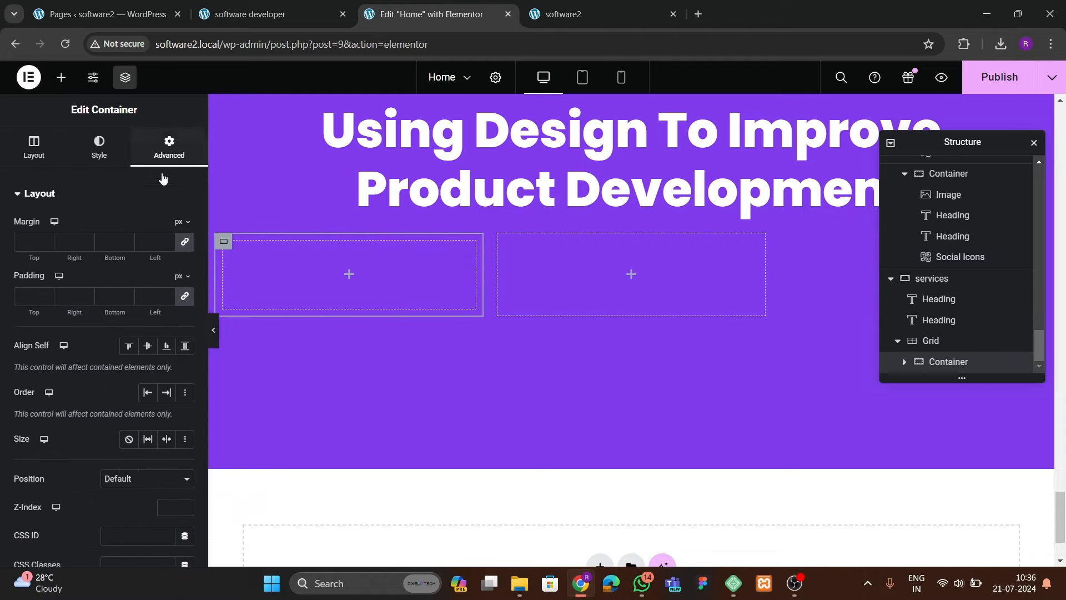
pyautogui.click(185, 304)
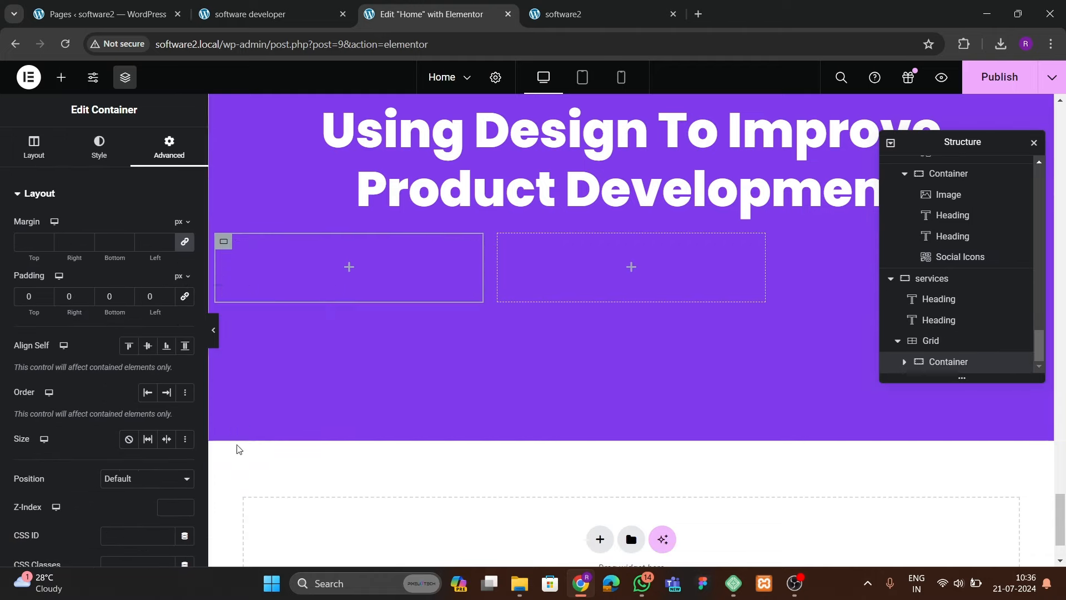
# - Check the reference card color, and give the first cell's container a solid light purple background, #A673F7, derived from theme1
pyautogui.click(250, 14)
pyautogui.click(432, 14)
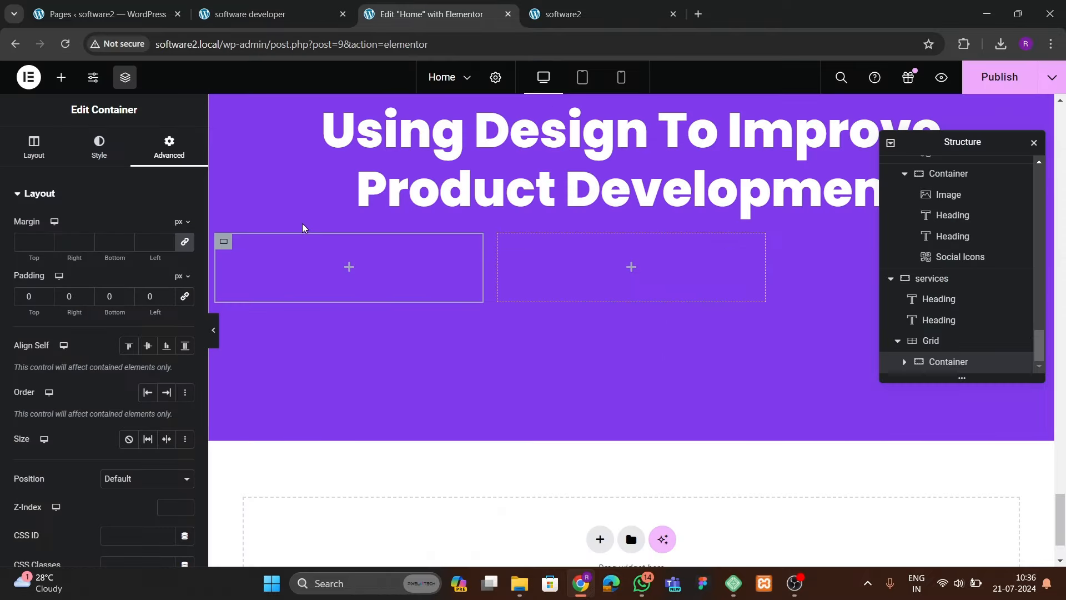
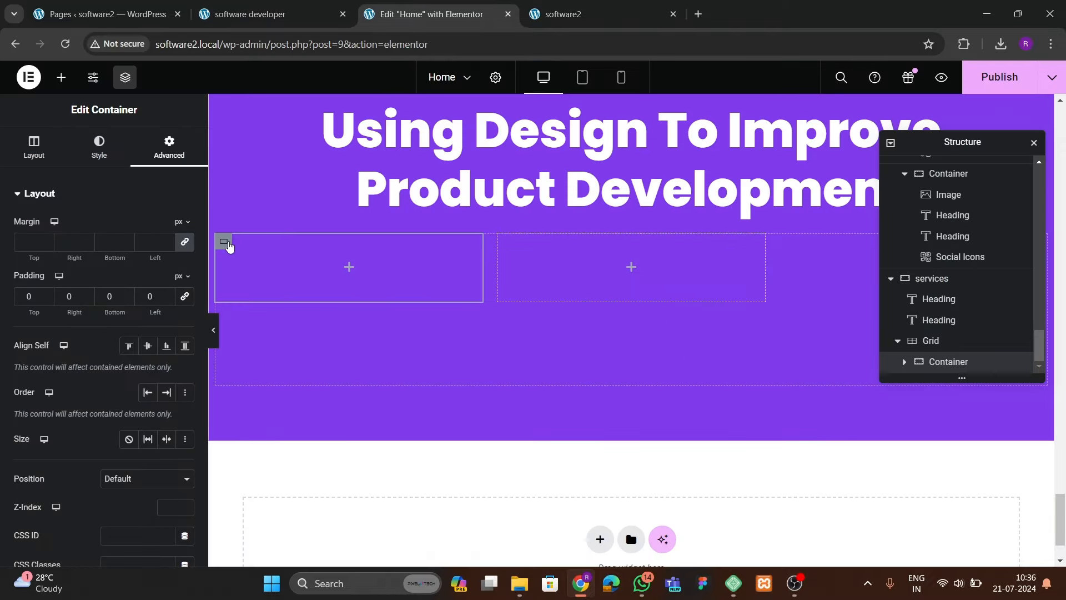
pyautogui.click(102, 148)
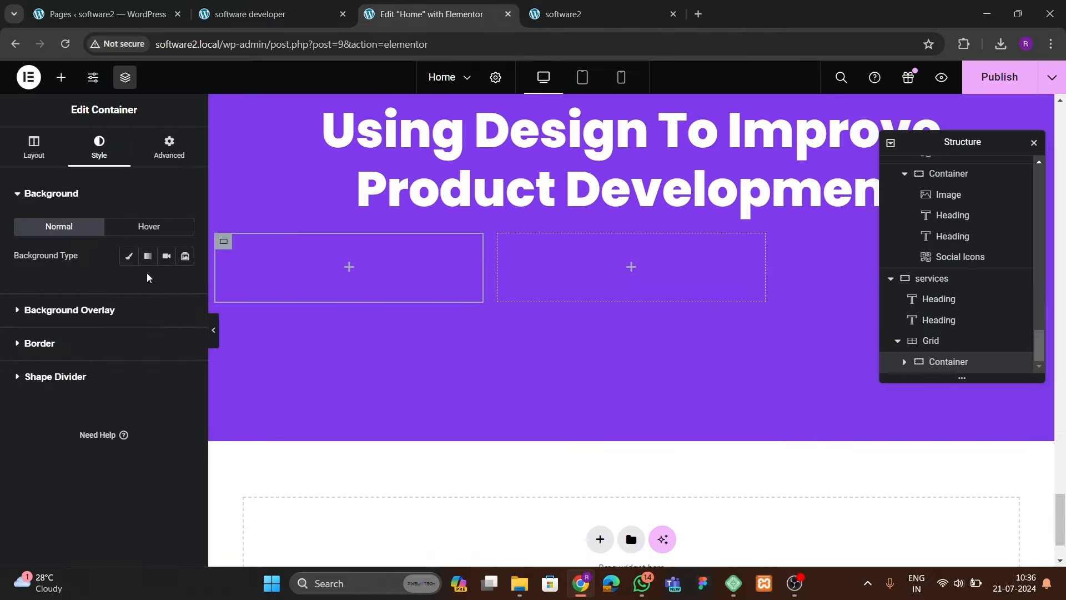
pyautogui.click(129, 256)
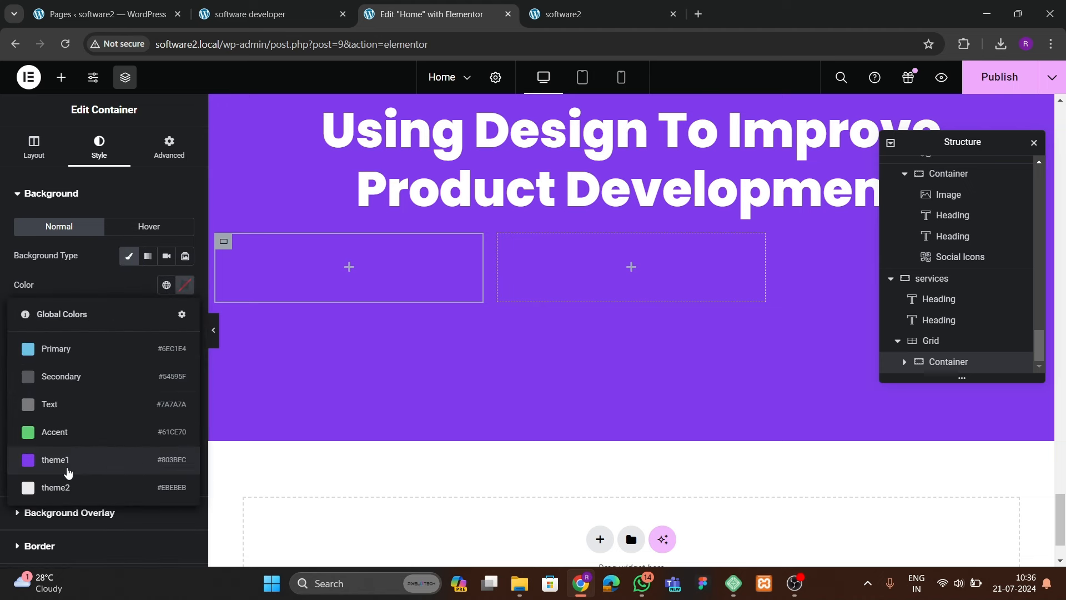
pyautogui.click(61, 460)
pyautogui.click(185, 285)
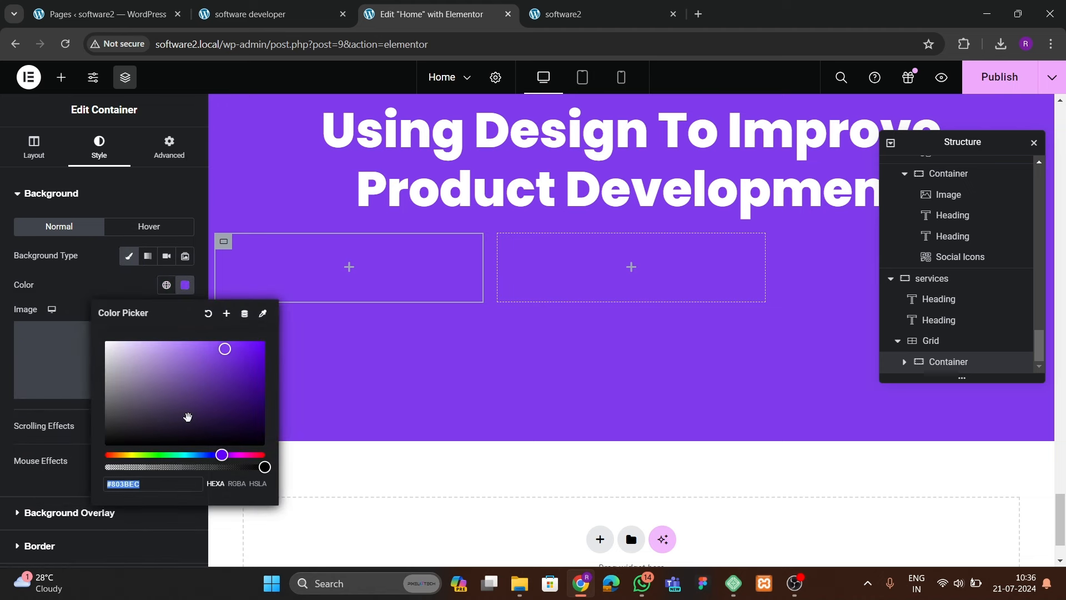
pyautogui.moveTo(188, 417); pyautogui.dragTo(190, 345)
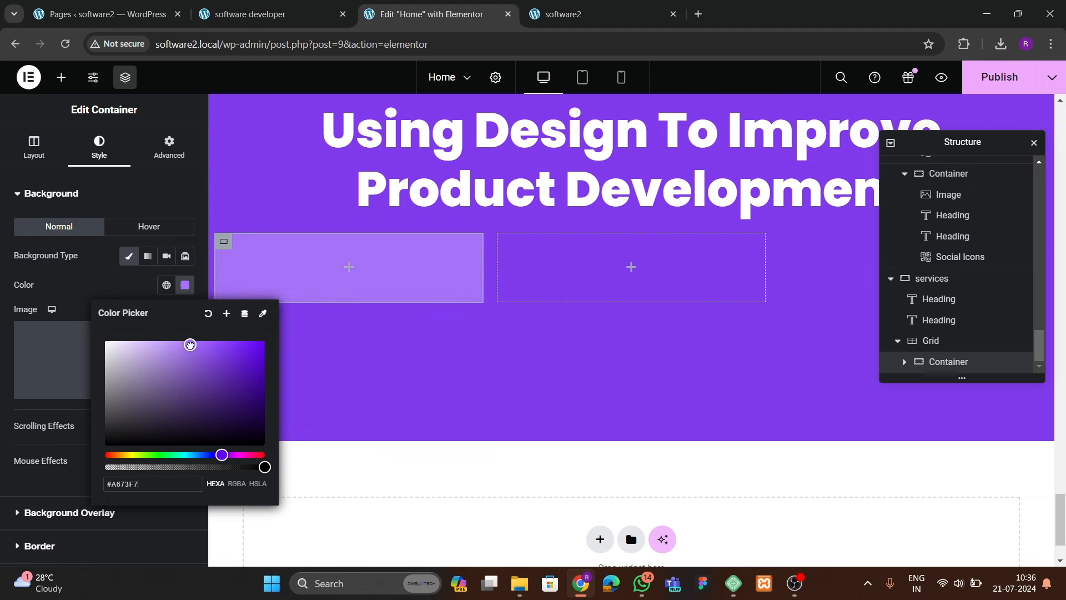
pyautogui.click(141, 192)
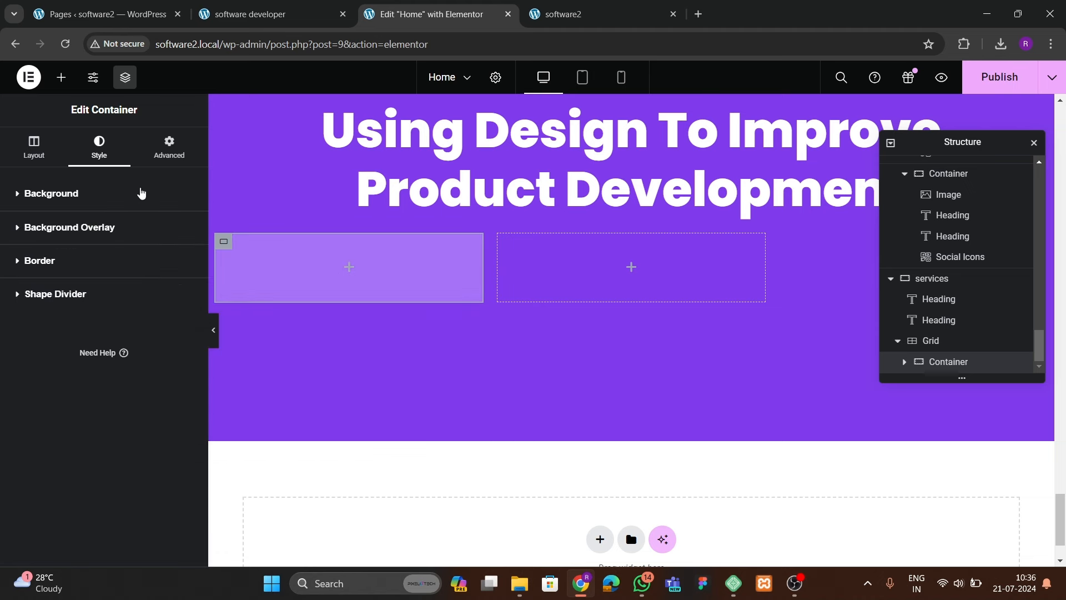
pyautogui.click(141, 192)
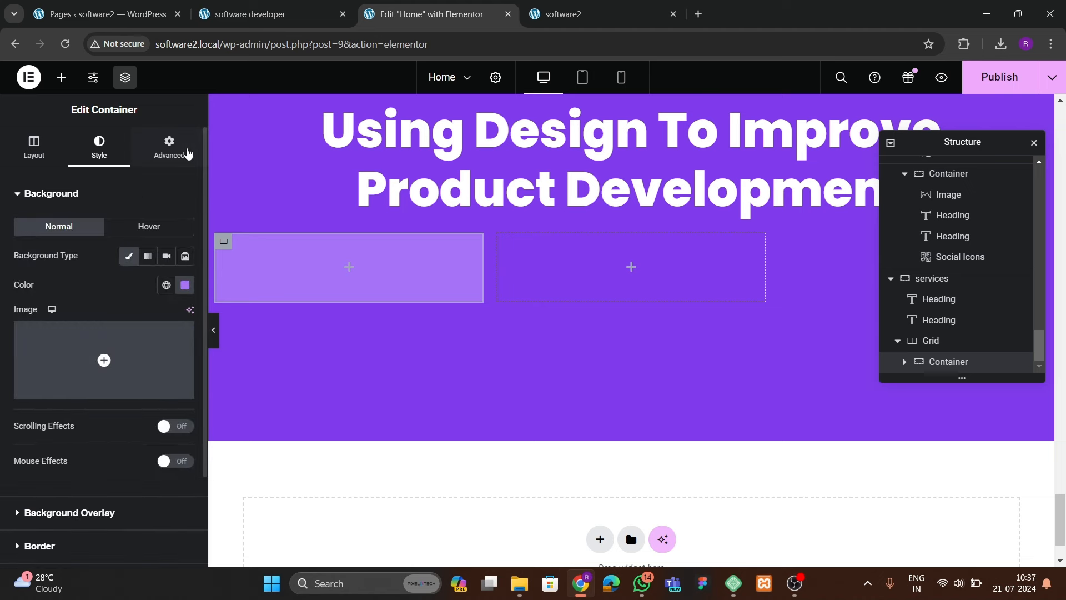
# - Increase the first card container's padding equally on all sides and add an Icon widget inside it
pyautogui.click(186, 152)
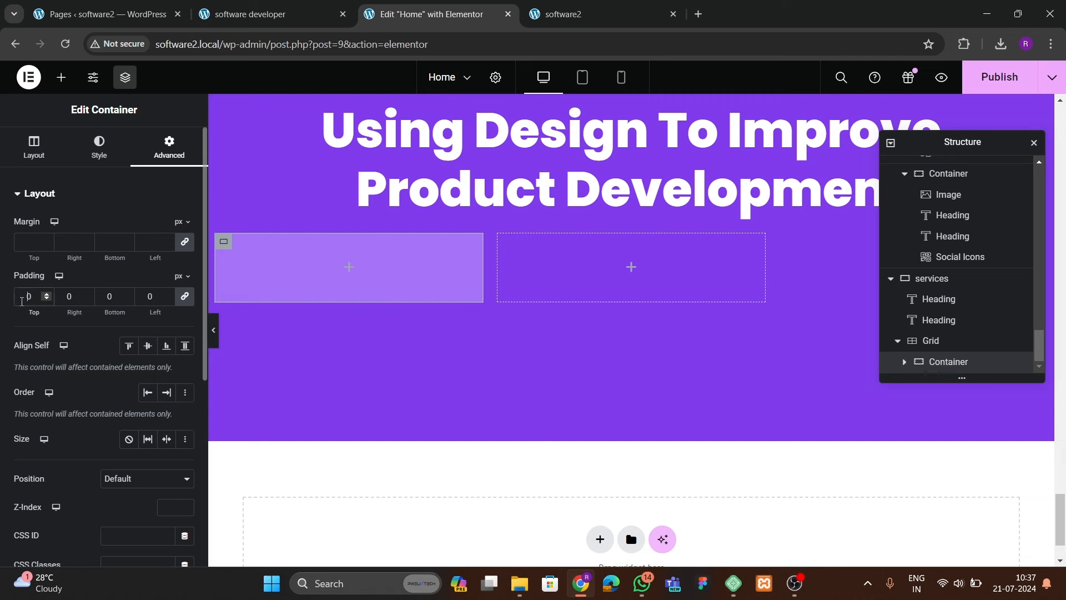
pyautogui.write('4')
pyautogui.click(61, 76)
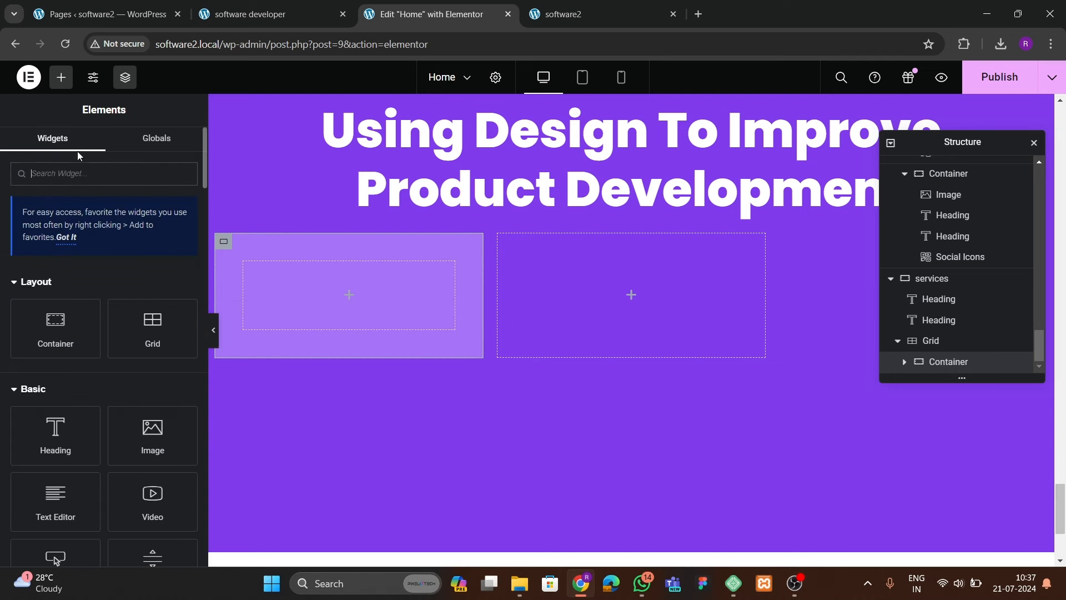
pyautogui.write('icon')
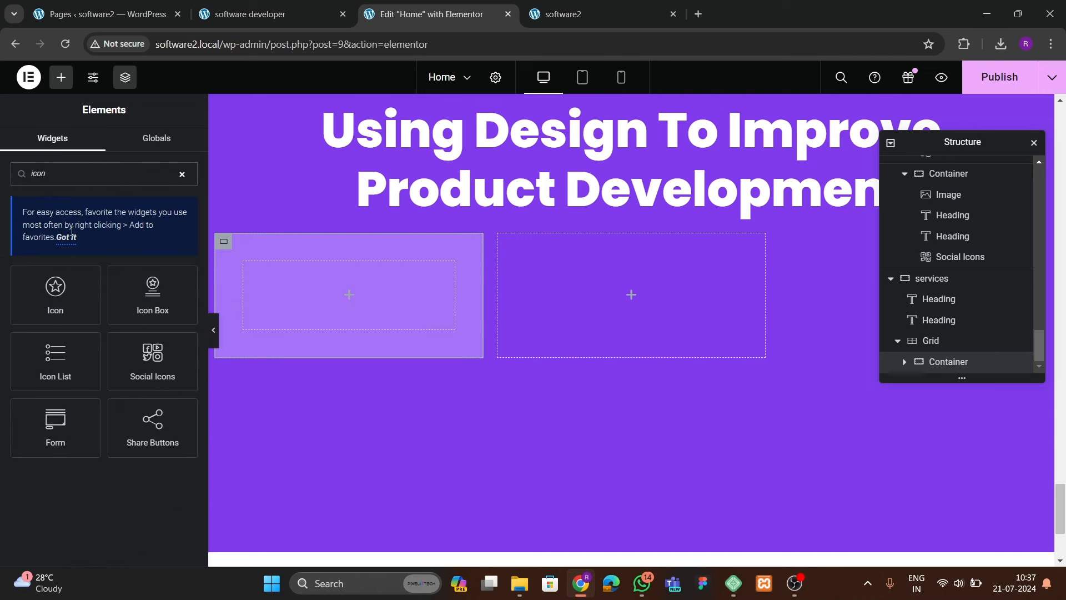
pyautogui.moveTo(56, 291); pyautogui.dragTo(351, 291)
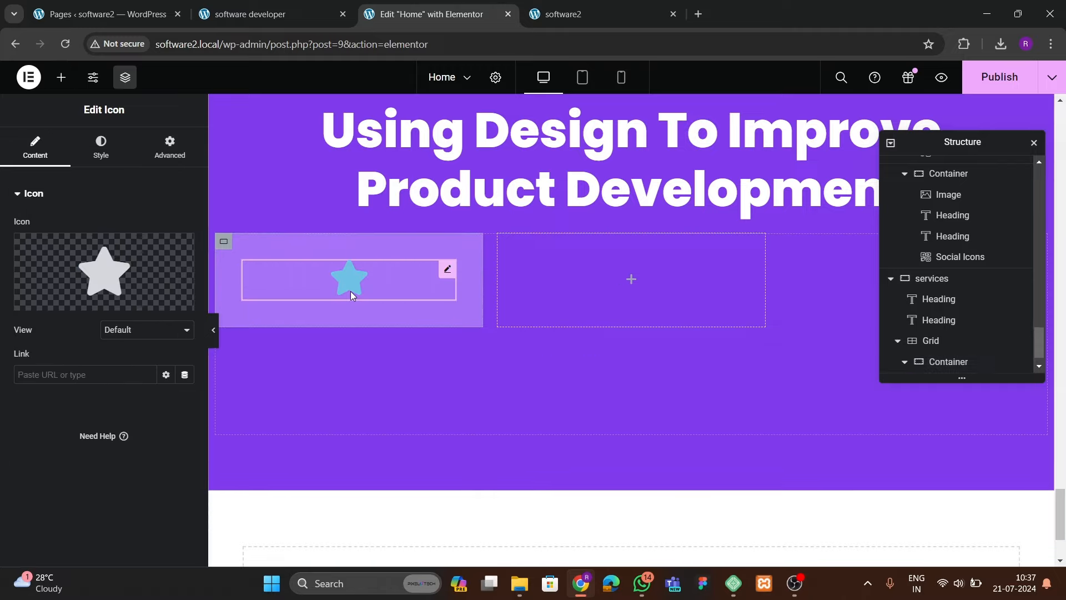
# - Check the reference card's icon, and replace the default star in the first card with the university building icon
pyautogui.click(285, 14)
pyautogui.click(411, 14)
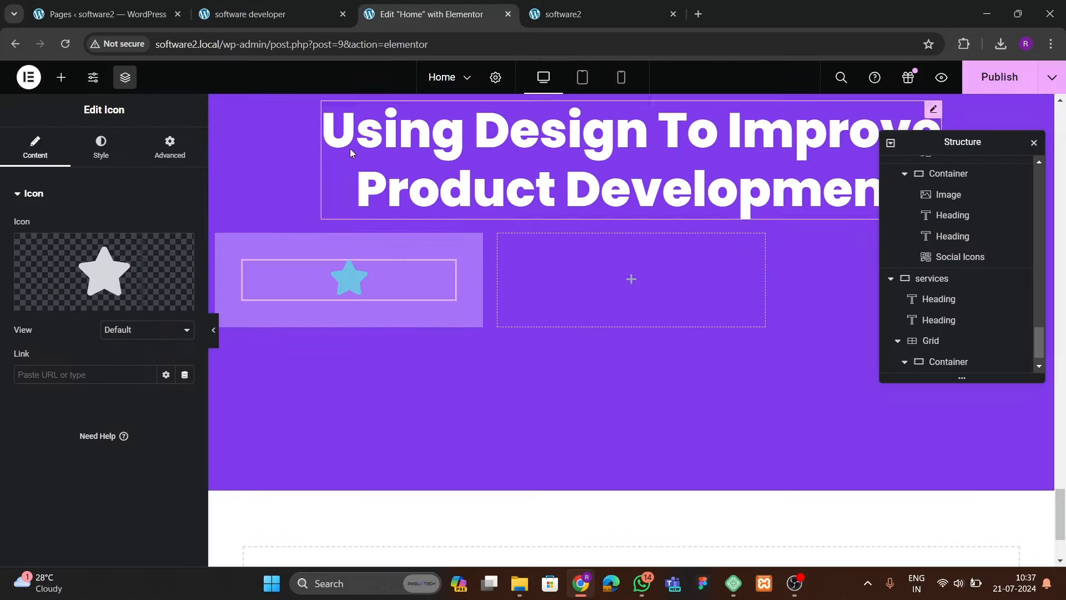
pyautogui.click(130, 282)
pyautogui.scroll(-4, 626, 377)
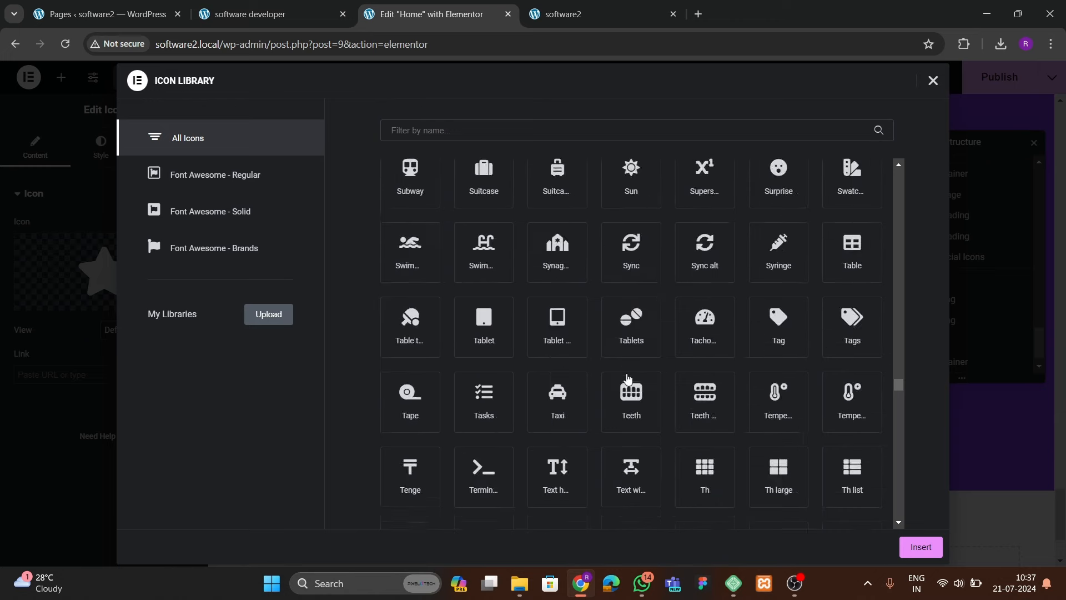
pyautogui.scroll(-3, 626, 377)
pyautogui.scroll(-3, 638, 400)
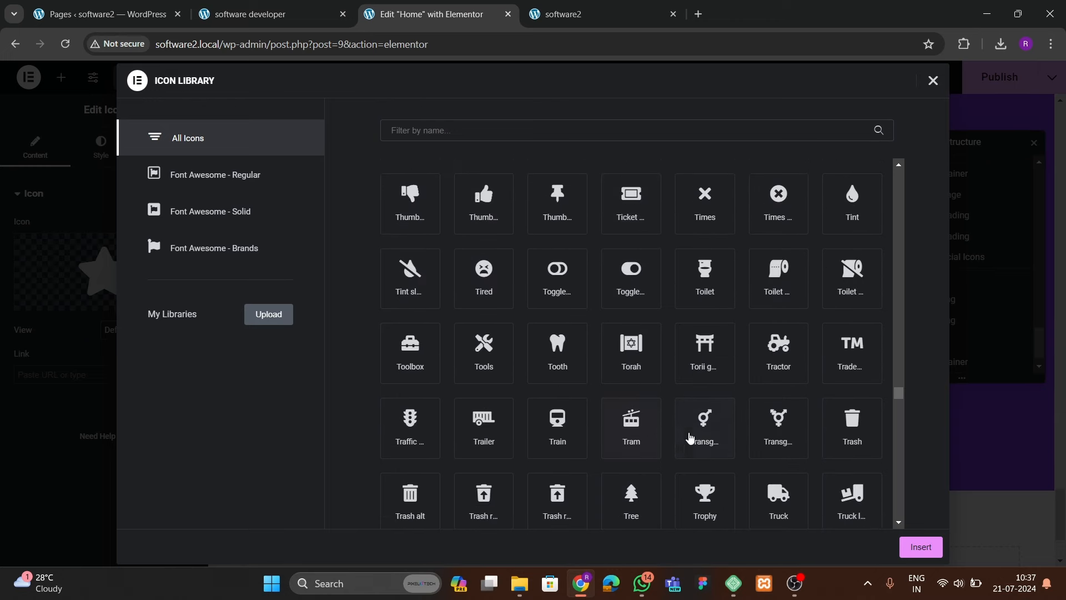
pyautogui.scroll(-2, 802, 317)
pyautogui.click(785, 230)
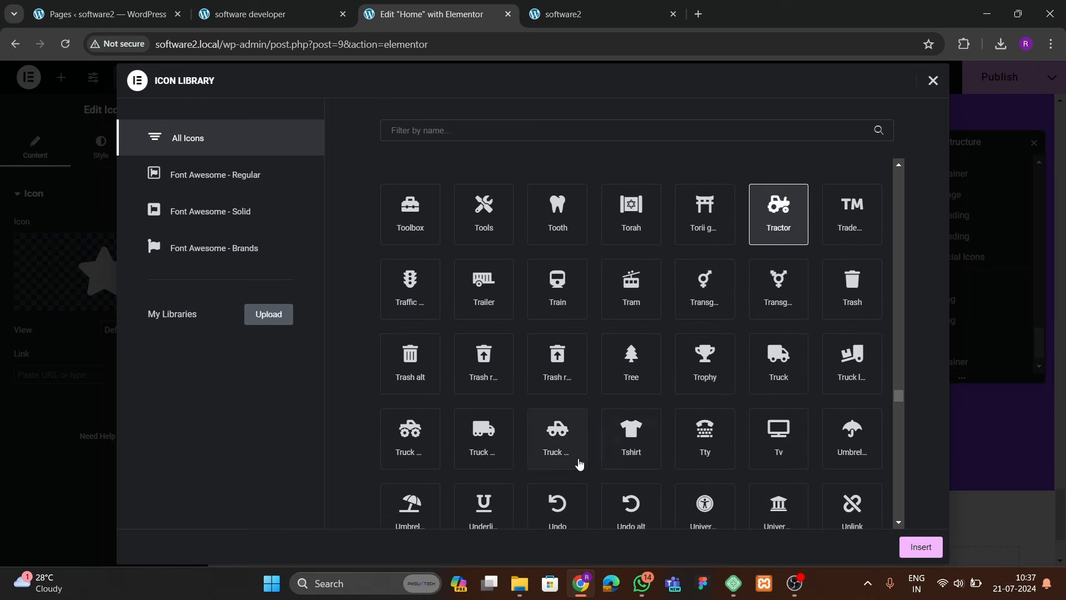
pyautogui.scroll(-2, 579, 464)
pyautogui.click(782, 389)
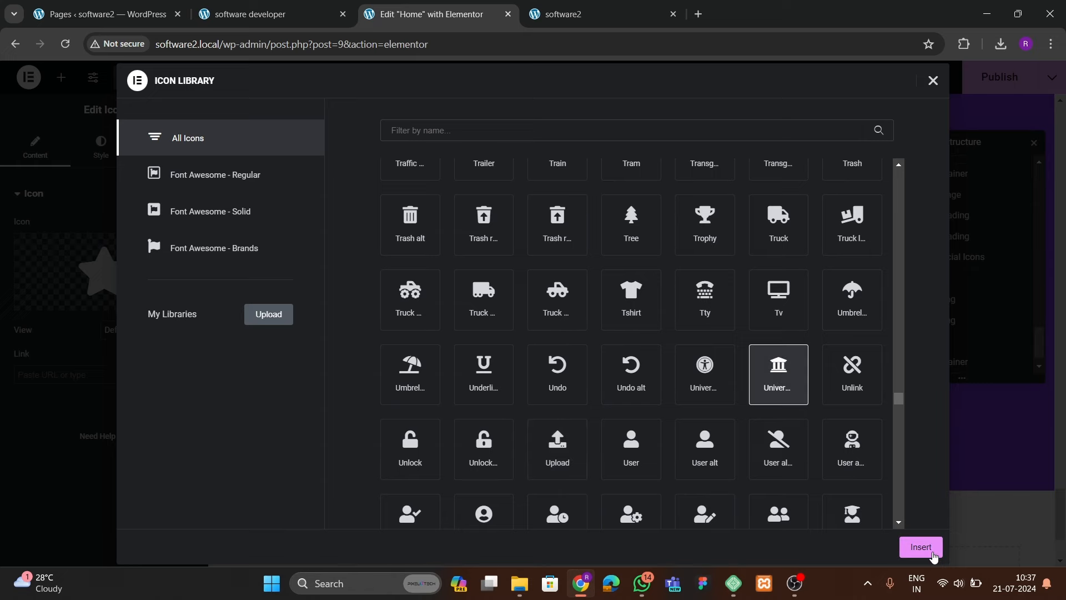
pyautogui.click(921, 547)
# - Set the university icon's primary color to near-white, #F8FDFF
pyautogui.click(100, 145)
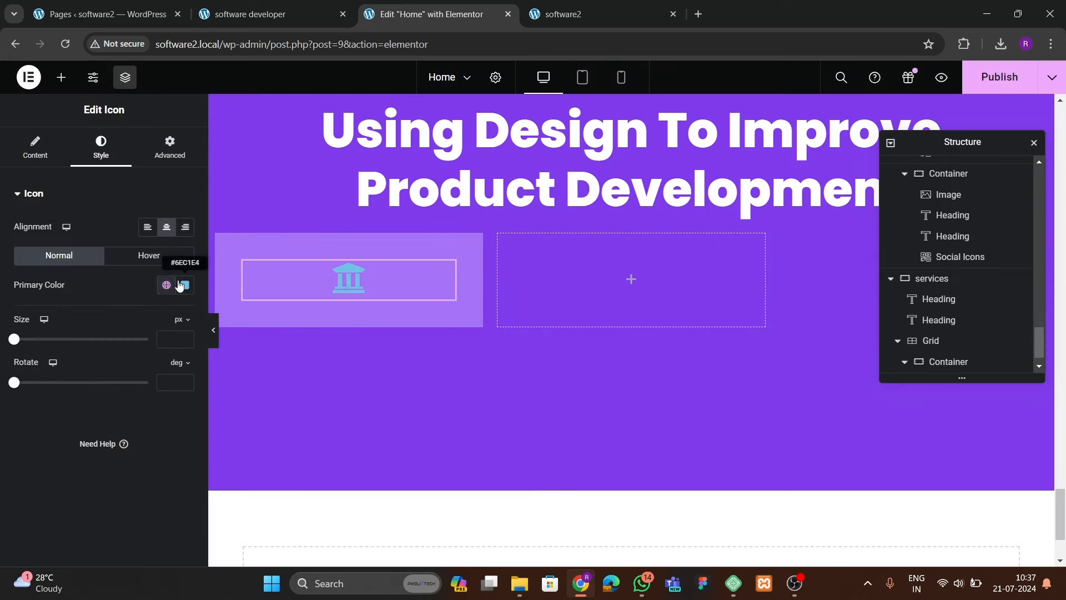
pyautogui.click(180, 285)
pyautogui.moveTo(164, 365); pyautogui.dragTo(110, 318)
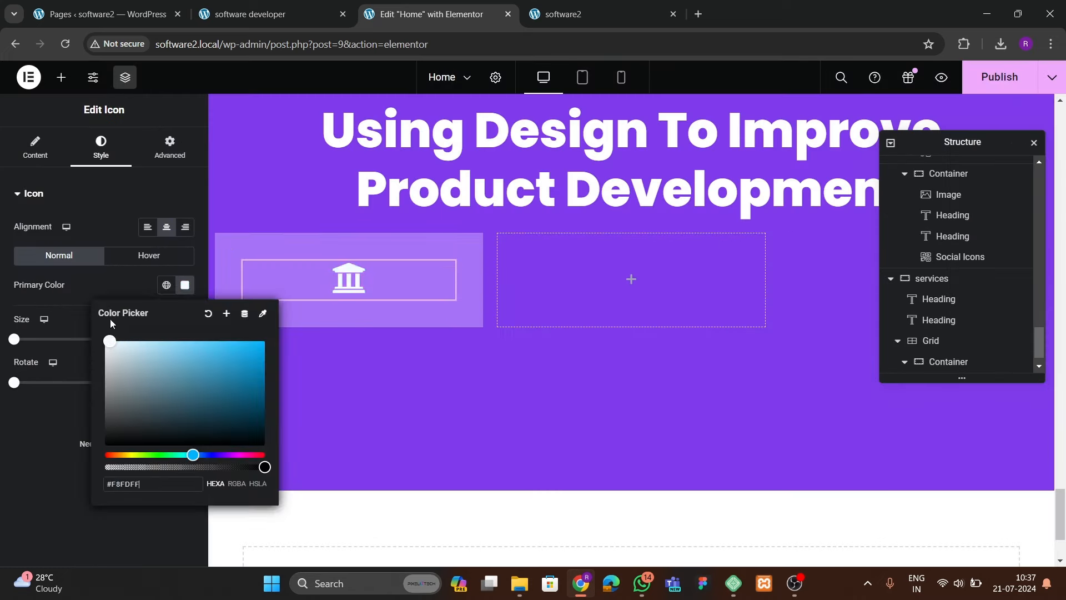
pyautogui.click(3, 492)
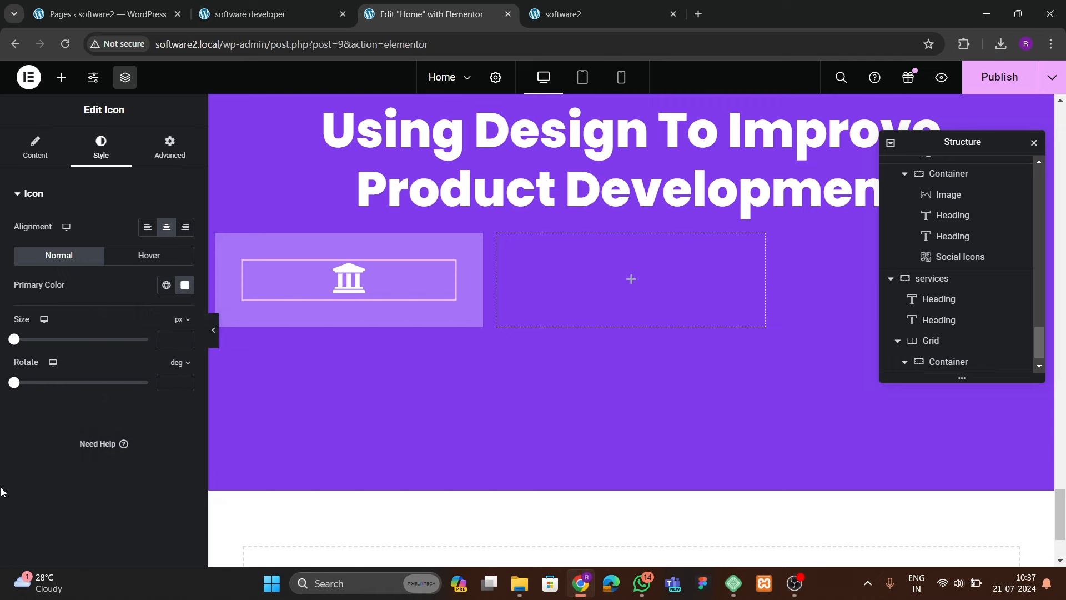
# - Set the first card container's background color to a deeper purple, #9158EC
pyautogui.click(940, 363)
pyautogui.click(99, 145)
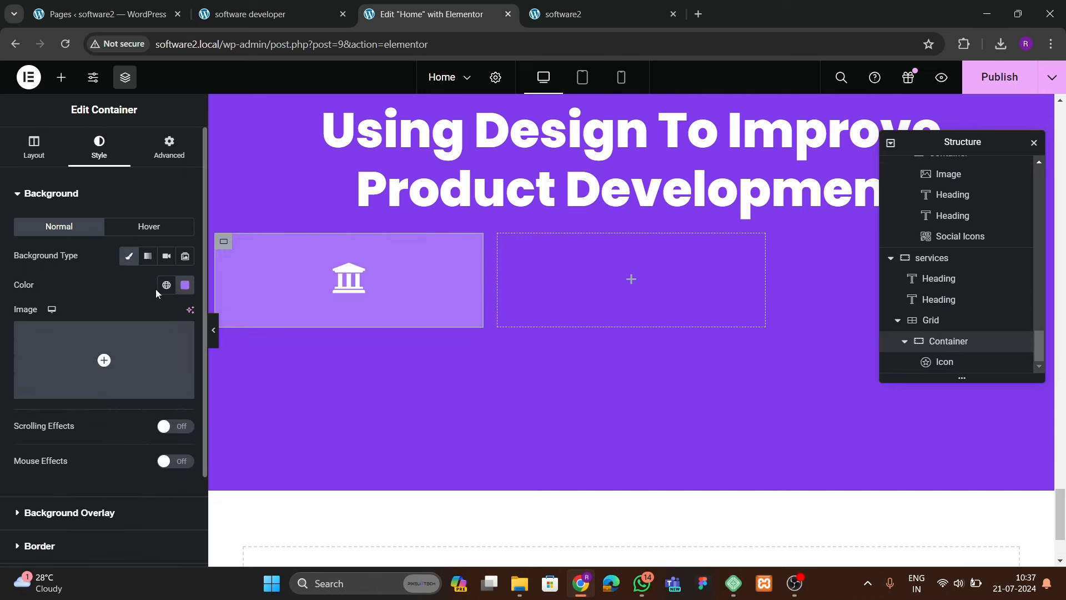
pyautogui.click(185, 286)
pyautogui.moveTo(213, 382); pyautogui.dragTo(206, 349)
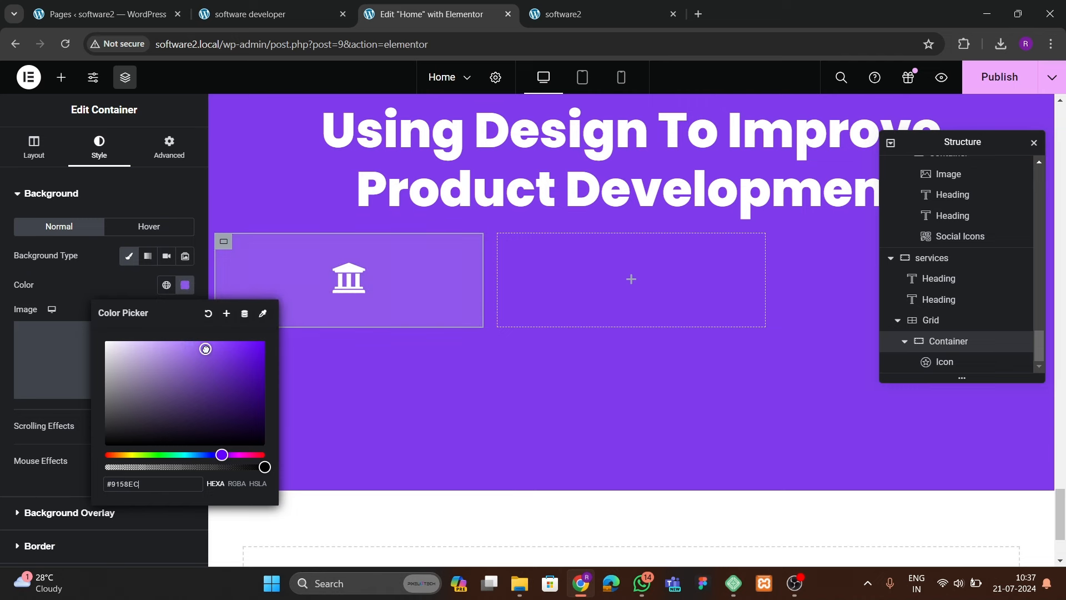
pyautogui.click(88, 276)
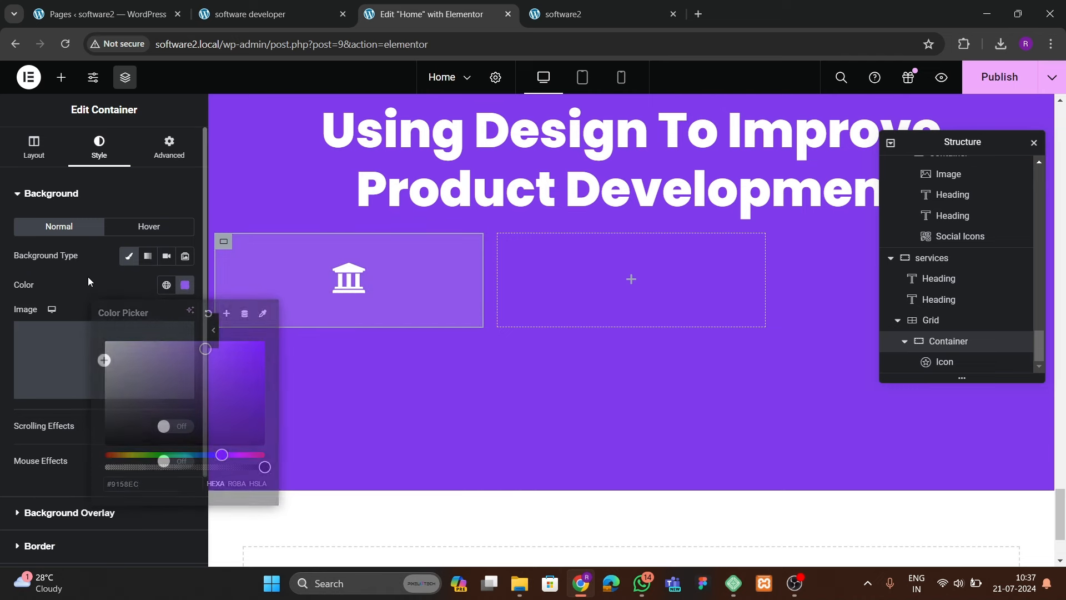
# - Set the university icon's size to 65 px and compare it with the reference site's service cards
pyautogui.click(284, 269)
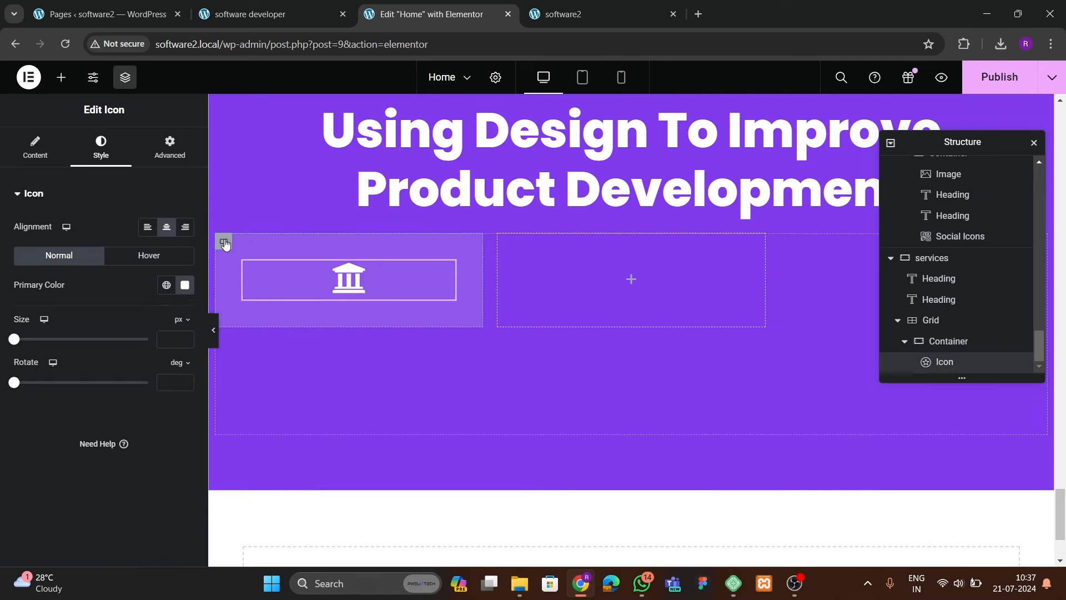
pyautogui.click(185, 337)
pyautogui.moveTo(186, 337); pyautogui.dragTo(185, 338)
pyautogui.click(280, 14)
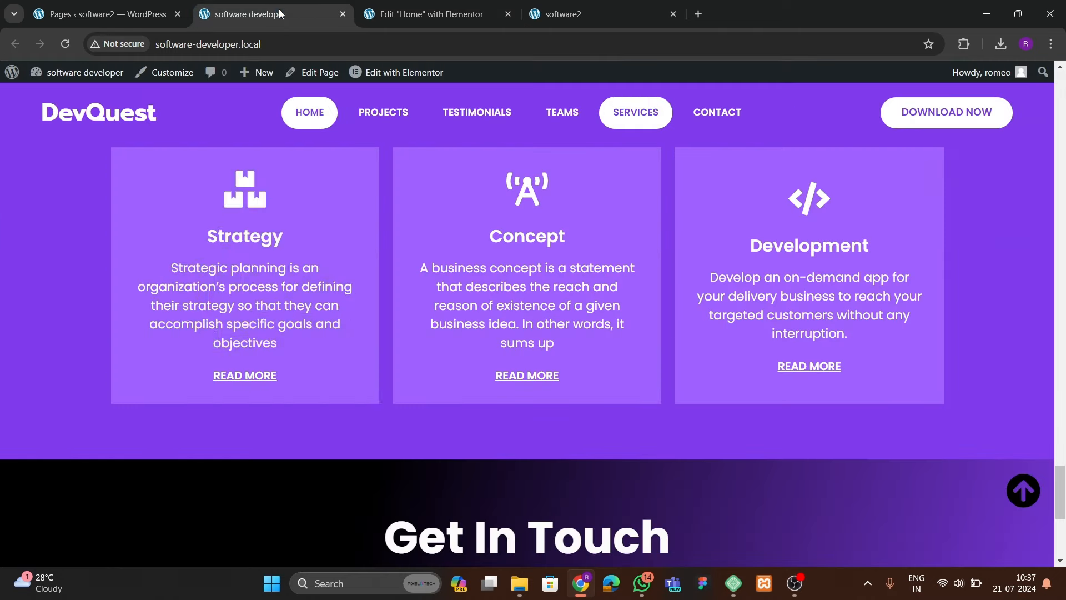
pyautogui.click(380, 14)
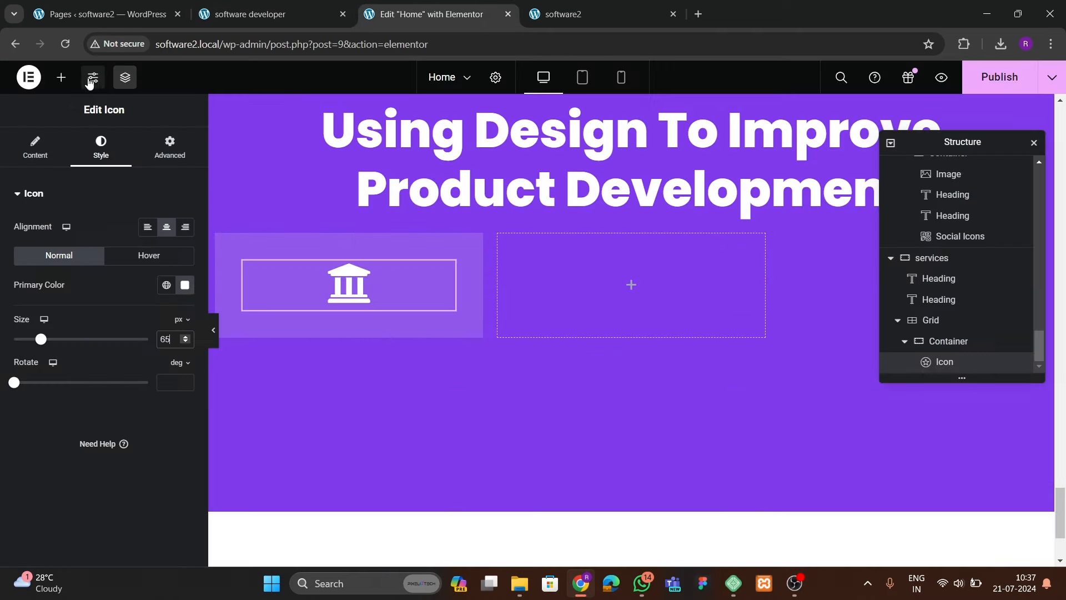
# - Add a heading below the icon in the first card and set its title to "Strategy"
pyautogui.click(61, 77)
pyautogui.moveTo(55, 434); pyautogui.dragTo(303, 281)
pyautogui.moveTo(961, 372); pyautogui.dragTo(955, 364)
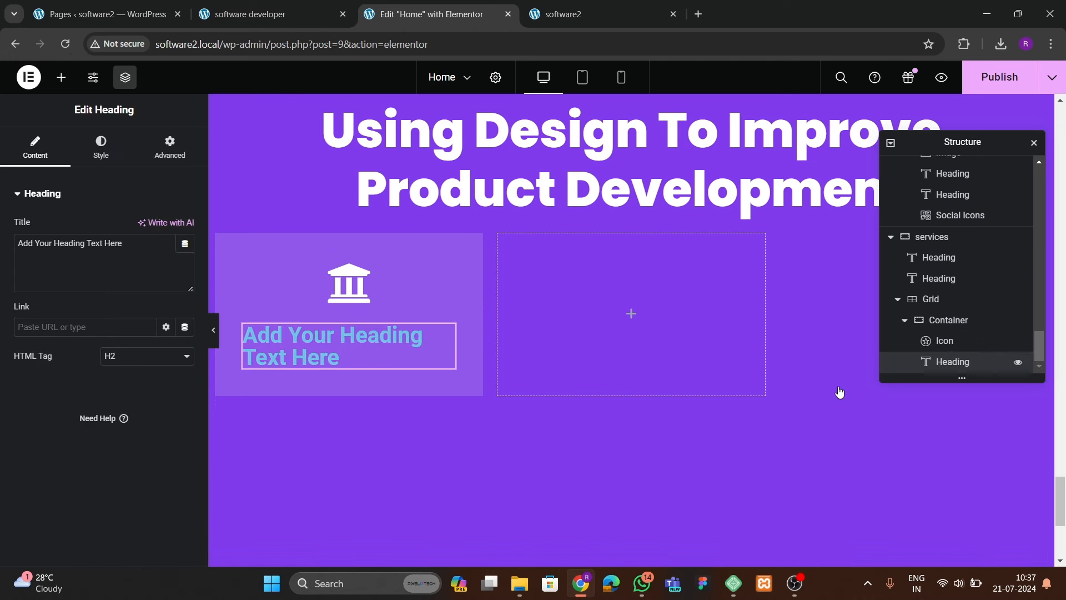
pyautogui.tripleClick(120, 250)
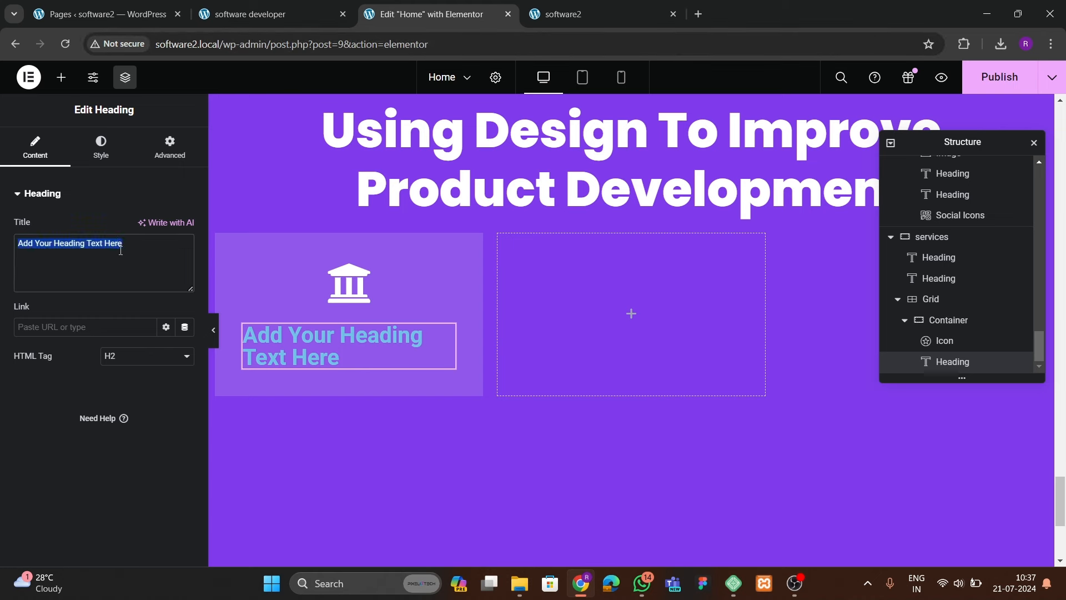
pyautogui.press('BackSpace')
pyautogui.write('Strategy')
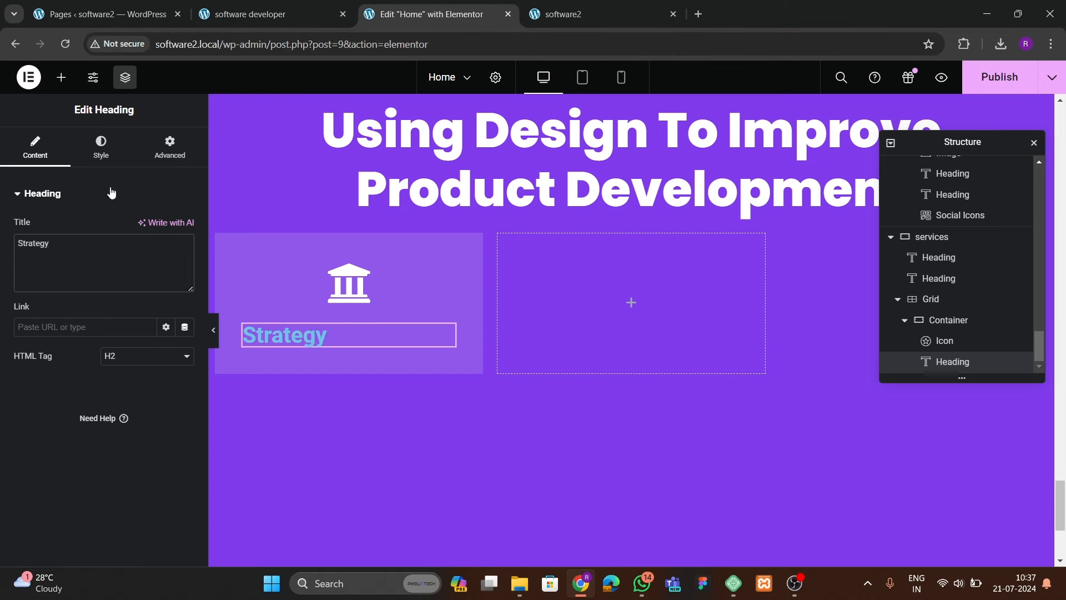
# - Set the Strategy heading's text color to white, #FFFFFF, and center-align it
pyautogui.click(100, 147)
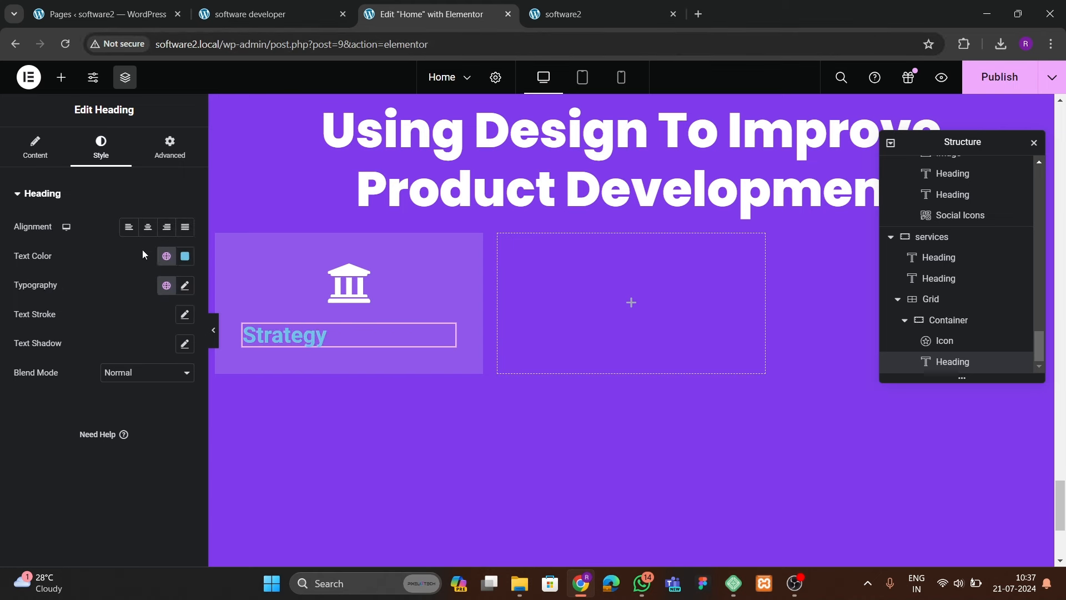
pyautogui.click(185, 257)
pyautogui.write('#FFFFFF')
pyautogui.click(51, 429)
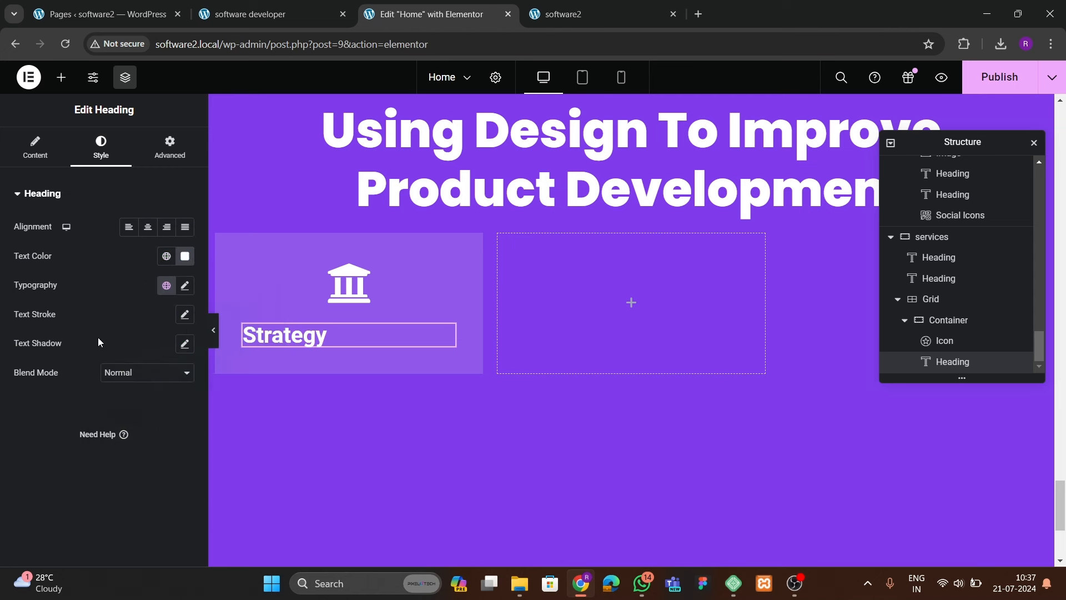
pyautogui.click(148, 227)
# - Set the Strategy heading's font to Poppins at 23 px and compare it with the reference cards
pyautogui.click(184, 284)
pyautogui.click(142, 348)
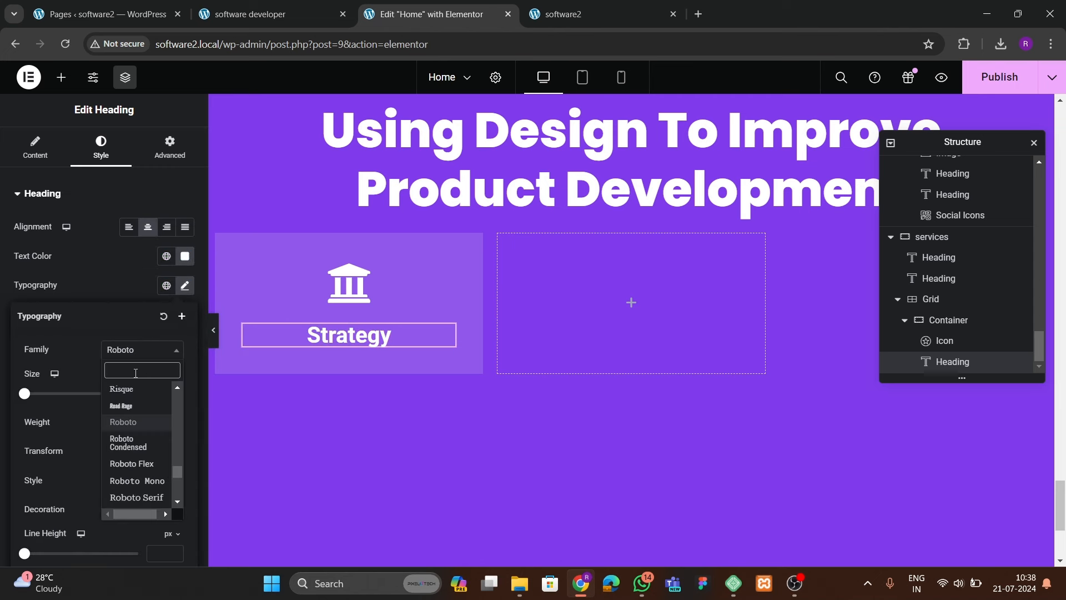
pyautogui.write('poppins')
pyautogui.press('Return')
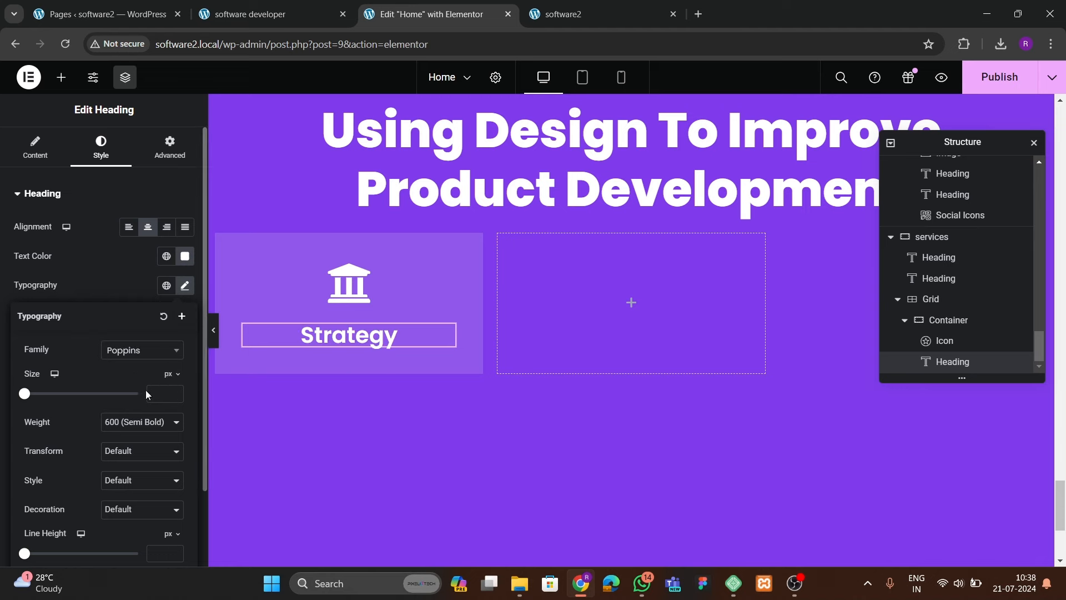
pyautogui.click(179, 390)
pyautogui.moveTo(179, 392); pyautogui.dragTo(178, 392)
pyautogui.click(258, 24)
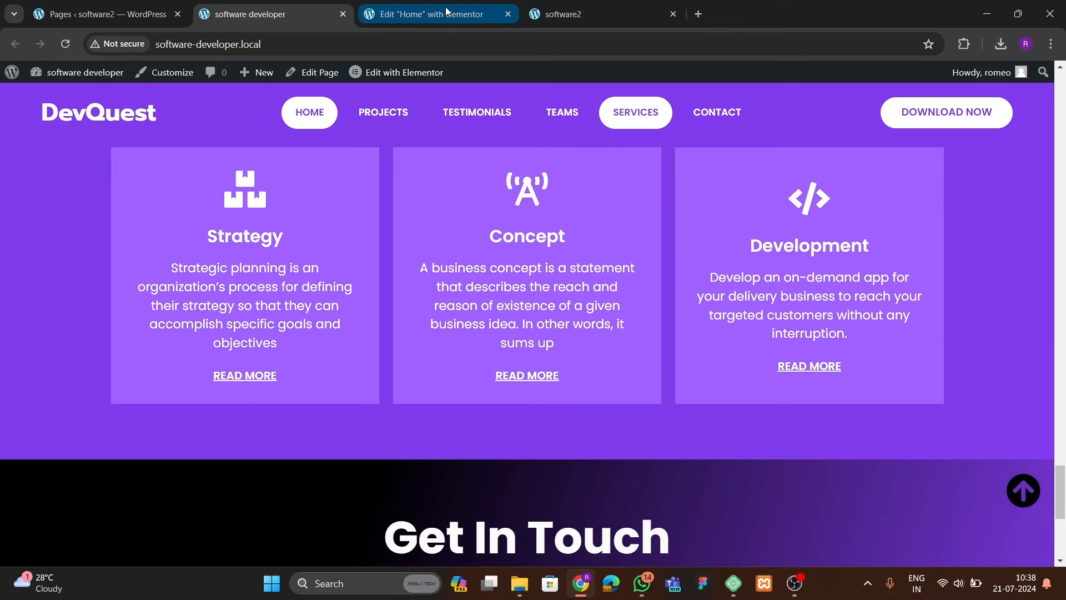
pyautogui.click(424, 14)
# - Copy the lorem ipsum text editor element under the "Our Team" heading
pyautogui.scroll(8, 650, 349)
pyautogui.scroll(10, 659, 355)
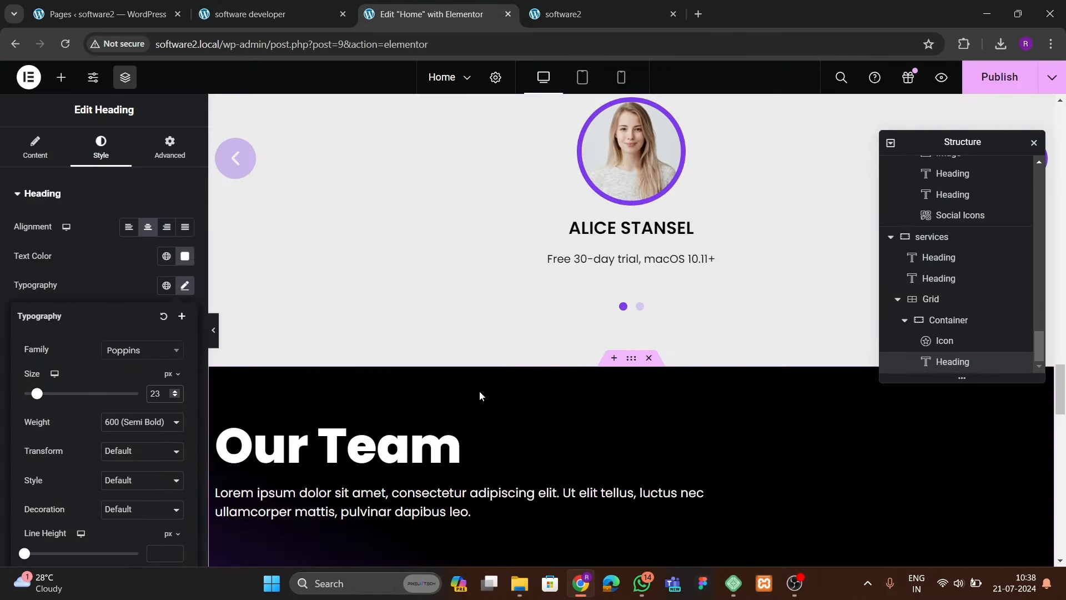
pyautogui.scroll(-4, 410, 341)
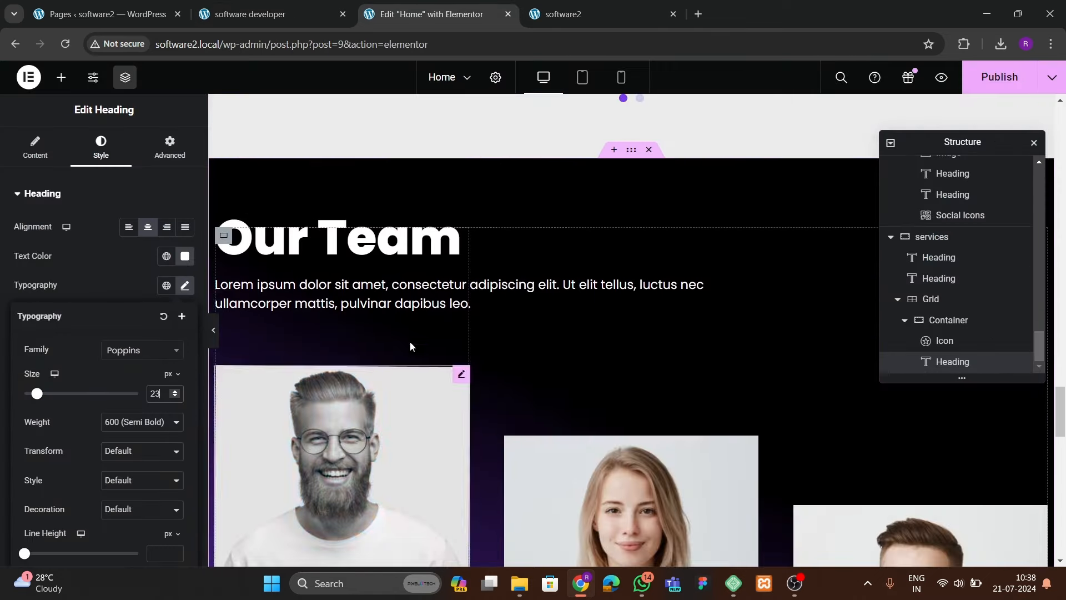
pyautogui.click(427, 234)
pyautogui.scroll(6, 994, 279)
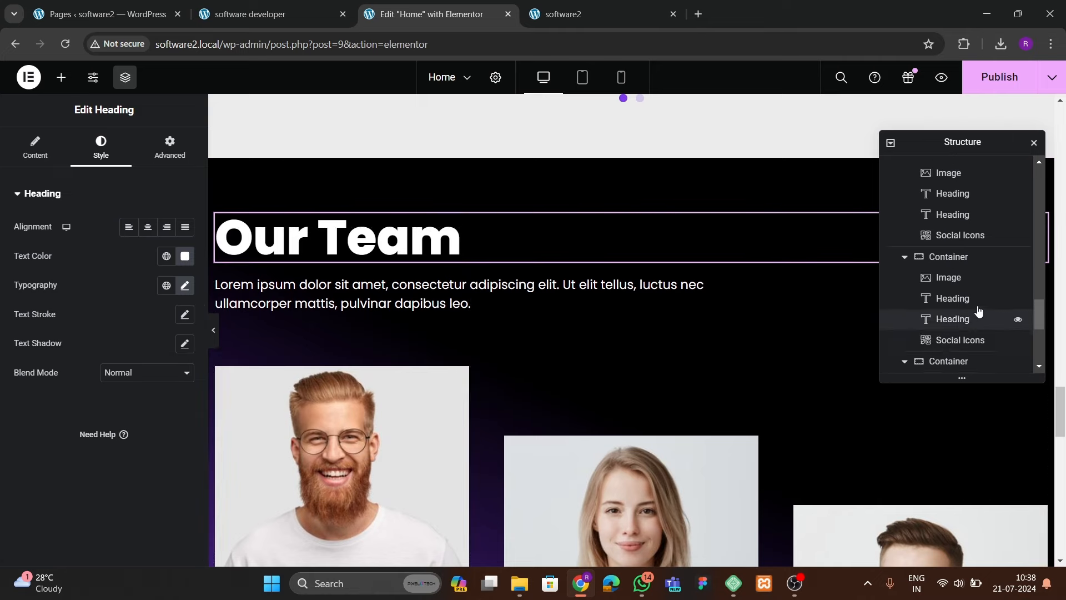
pyautogui.click(950, 295)
pyautogui.rightClick(951, 295)
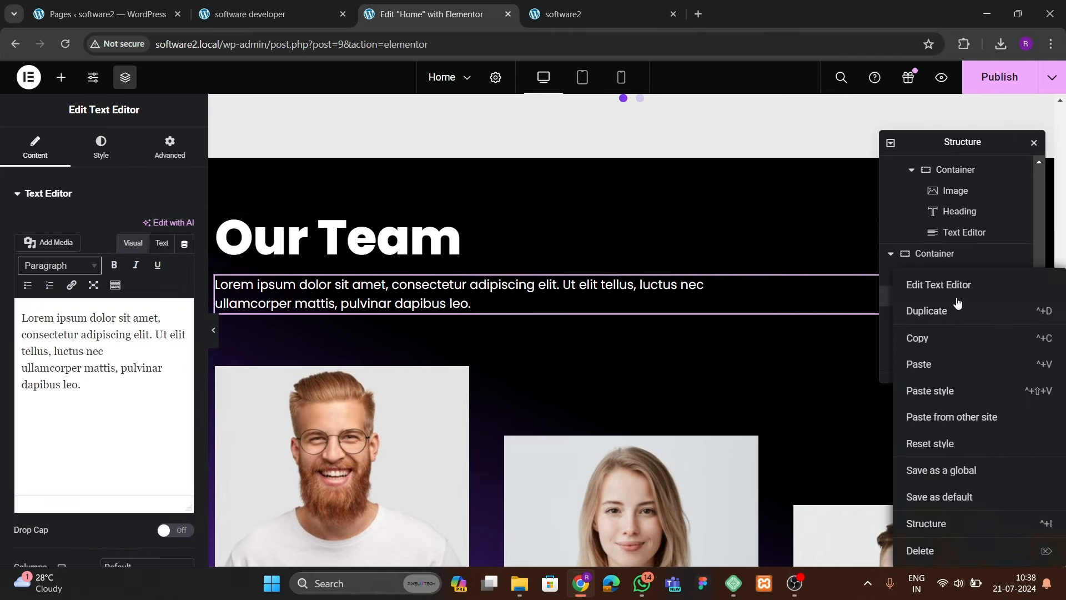
pyautogui.click(941, 336)
# - Paste the copied text editor below the Strategy heading in the first card and center-align its text
pyautogui.scroll(-15, 401, 355)
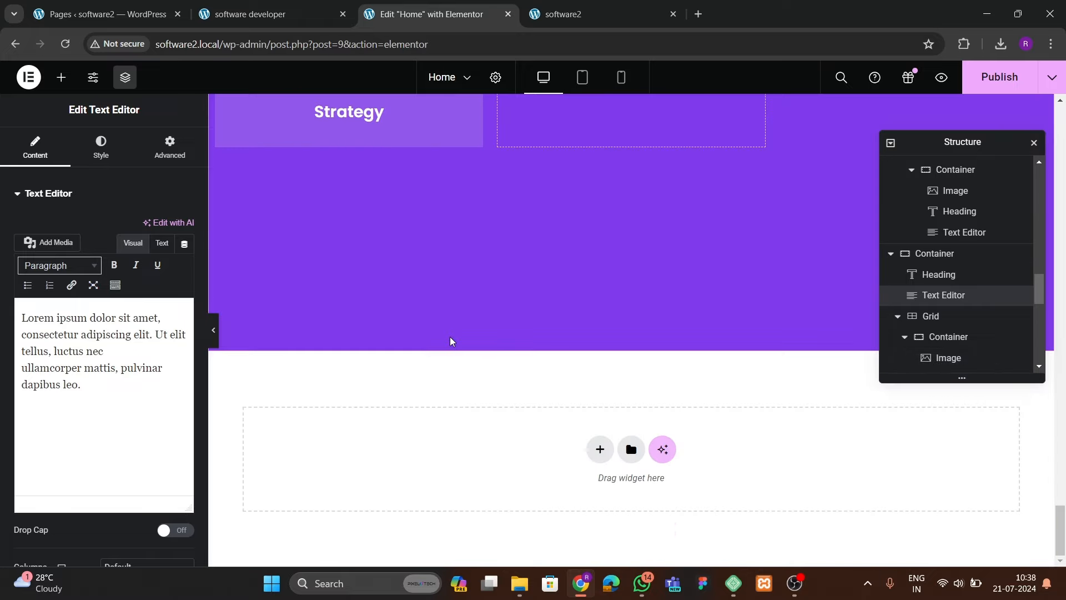
pyautogui.scroll(4, 398, 330)
pyautogui.rightClick(352, 323)
pyautogui.click(375, 361)
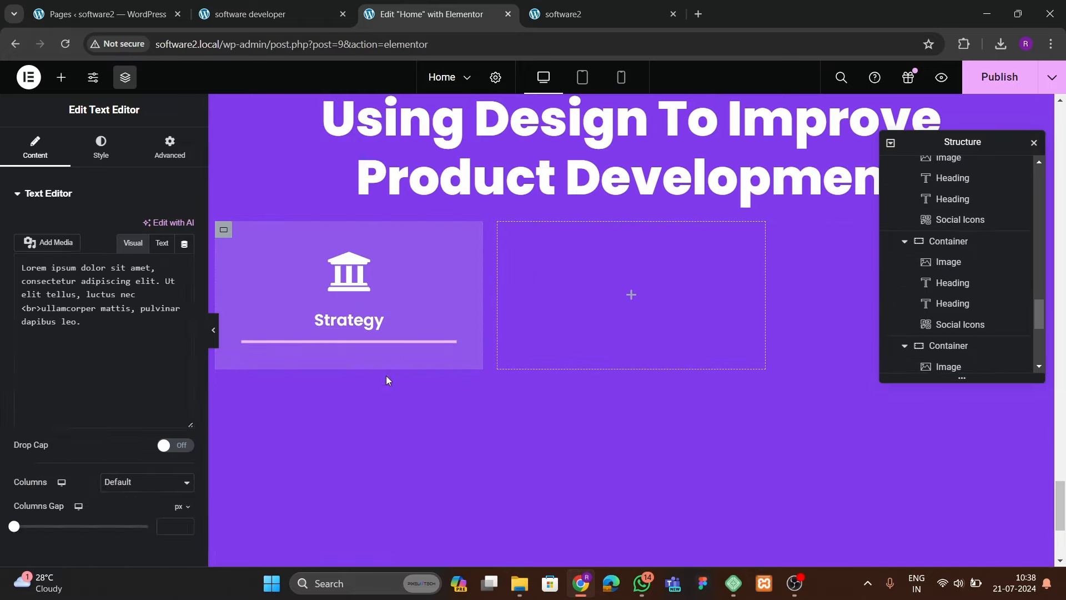
pyautogui.click(101, 145)
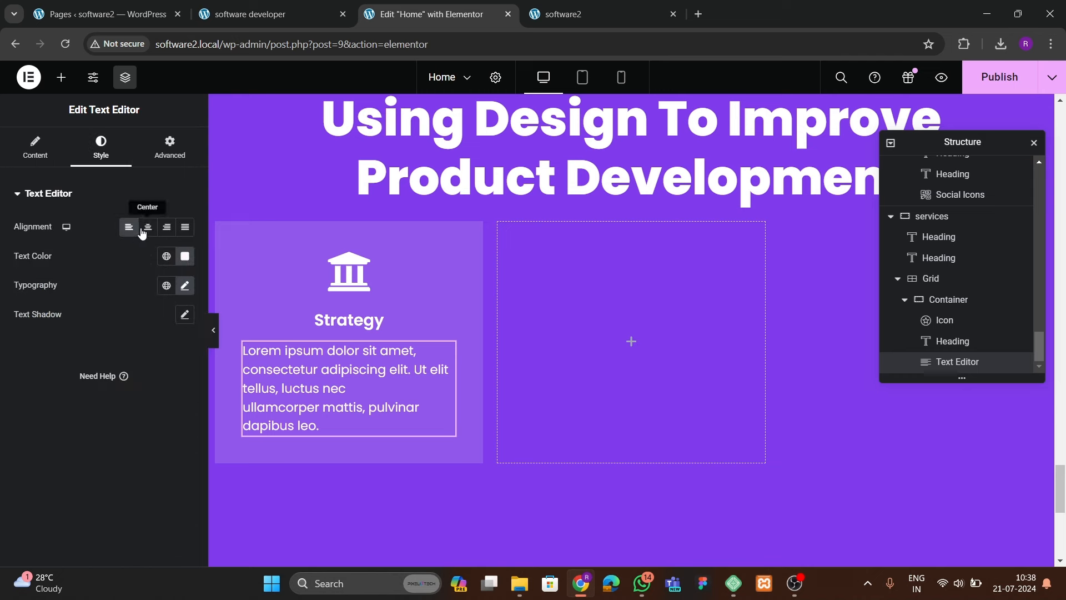
pyautogui.click(148, 227)
# - Slightly enlarge the Strategy heading's font and set the lorem ipsum text in the card to 16 px
pyautogui.click(383, 321)
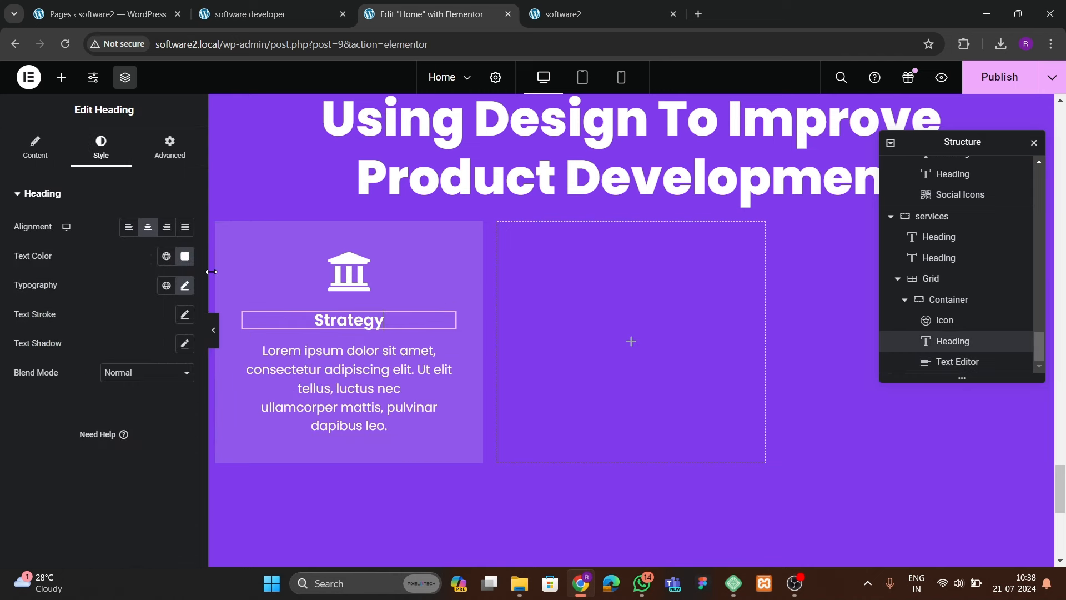
pyautogui.click(185, 285)
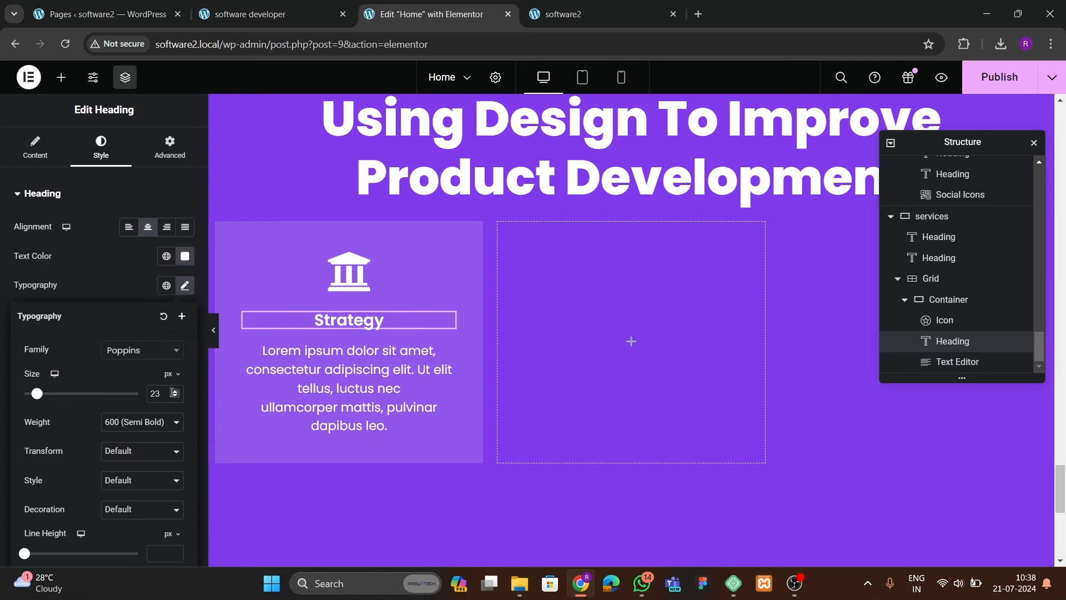
pyautogui.click(345, 391)
pyautogui.click(186, 287)
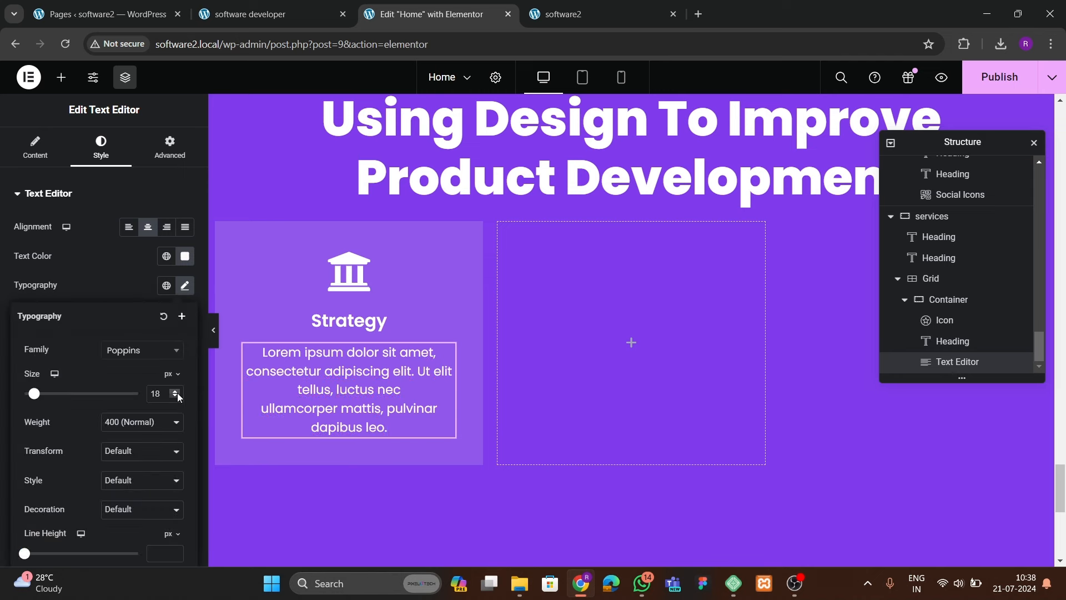
pyautogui.click(176, 396)
pyautogui.click(176, 396)
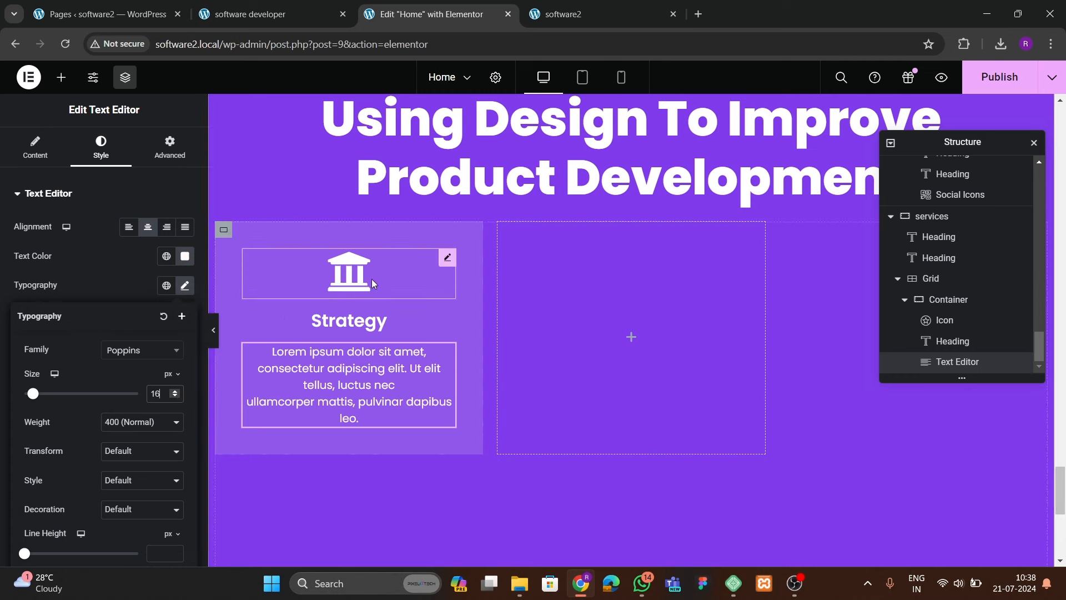
# - Set the first card container to a vertical column with centered justification and alignment, and gaps of 15 px
pyautogui.click(943, 299)
pyautogui.click(33, 156)
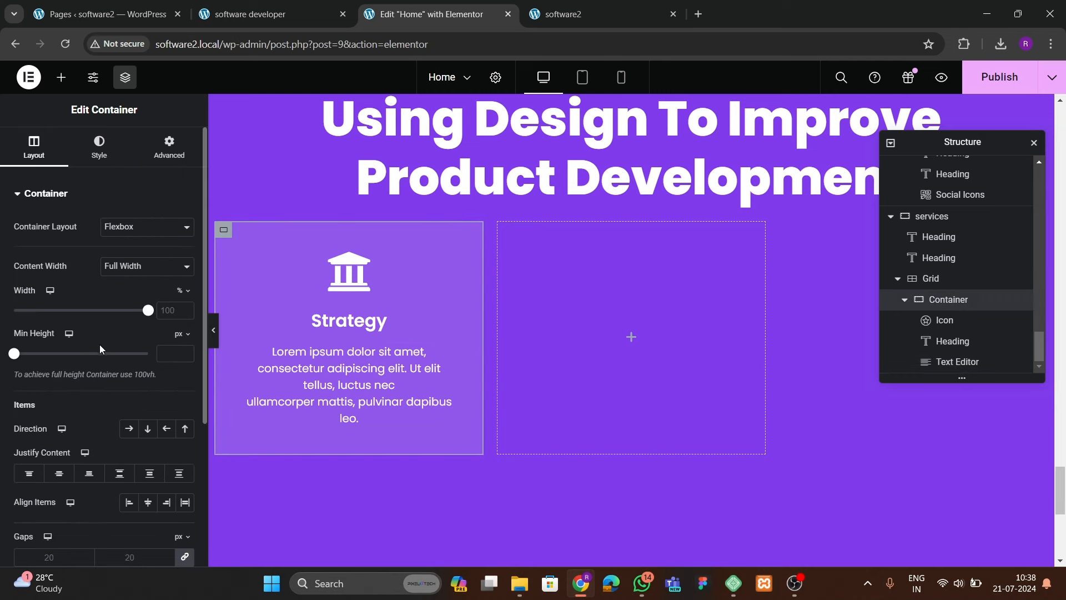
pyautogui.scroll(-4, 100, 289)
pyautogui.click(60, 265)
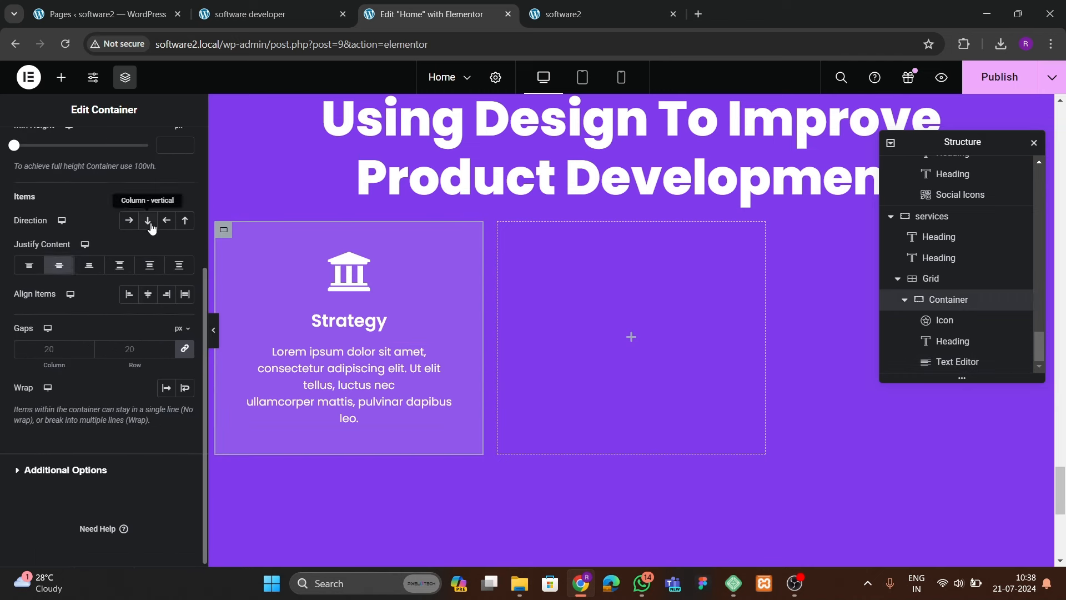
pyautogui.click(148, 220)
pyautogui.click(147, 294)
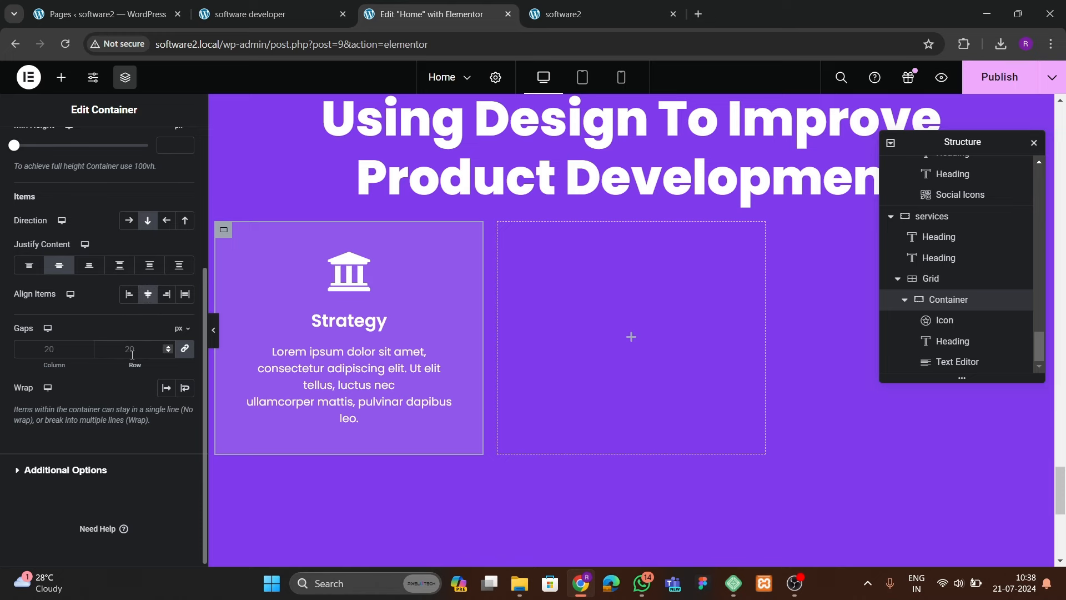
pyautogui.click(132, 349)
pyautogui.write('15')
# - Check the reference cards, then add a button labelled "Read more" below the text in the Strategy card
pyautogui.click(250, 14)
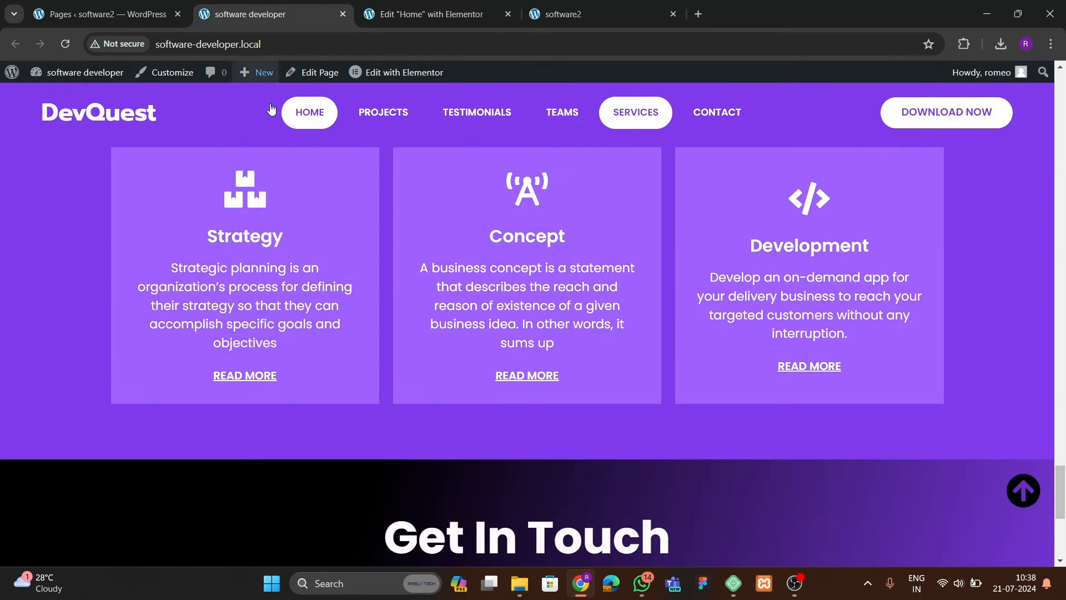
pyautogui.click(428, 14)
pyautogui.click(61, 77)
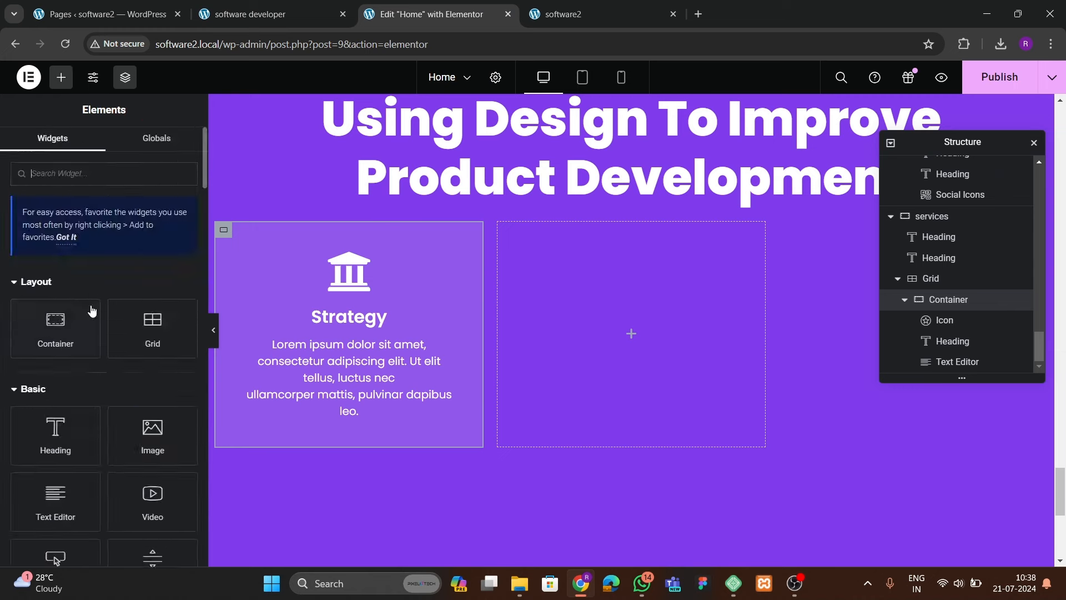
pyautogui.scroll(-3, 90, 309)
pyautogui.moveTo(55, 427); pyautogui.dragTo(333, 400)
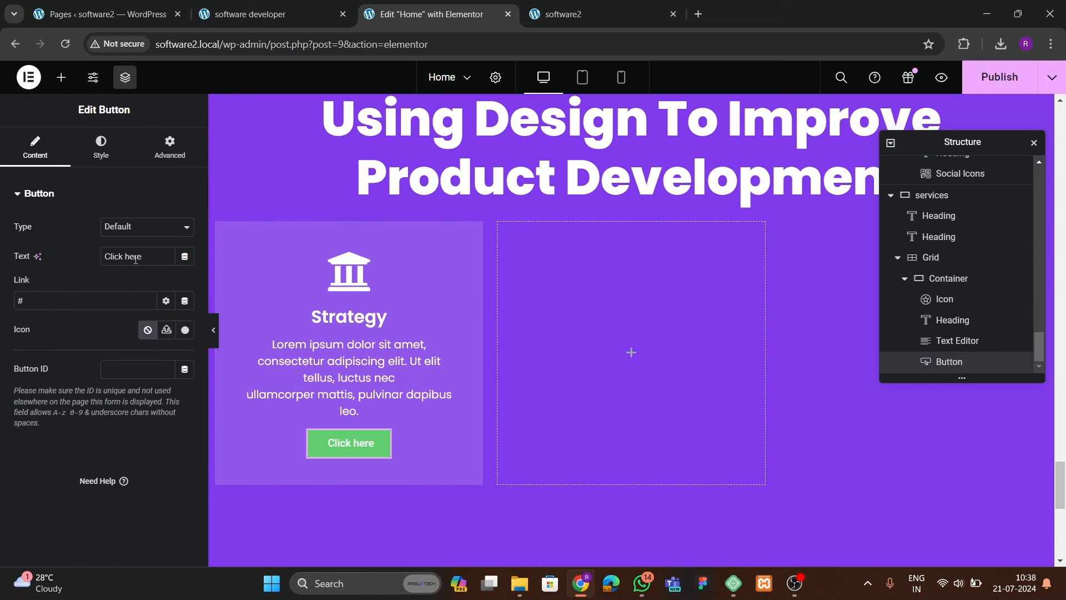
pyautogui.hotkey('ctrl', 'a')
pyautogui.press('BackSpace')
pyautogui.write('Read')
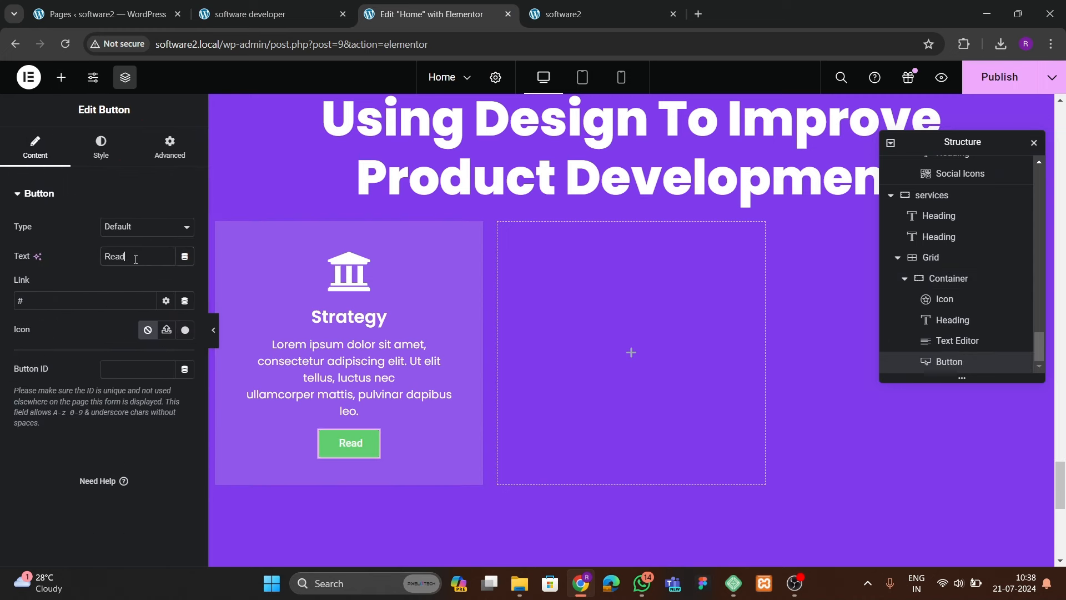
pyautogui.write(' more')
# - Make the Read more button's background fully transparent (#61CE7000) and set its padding to 0 on all sides
pyautogui.click(101, 147)
pyautogui.scroll(-3, 105, 233)
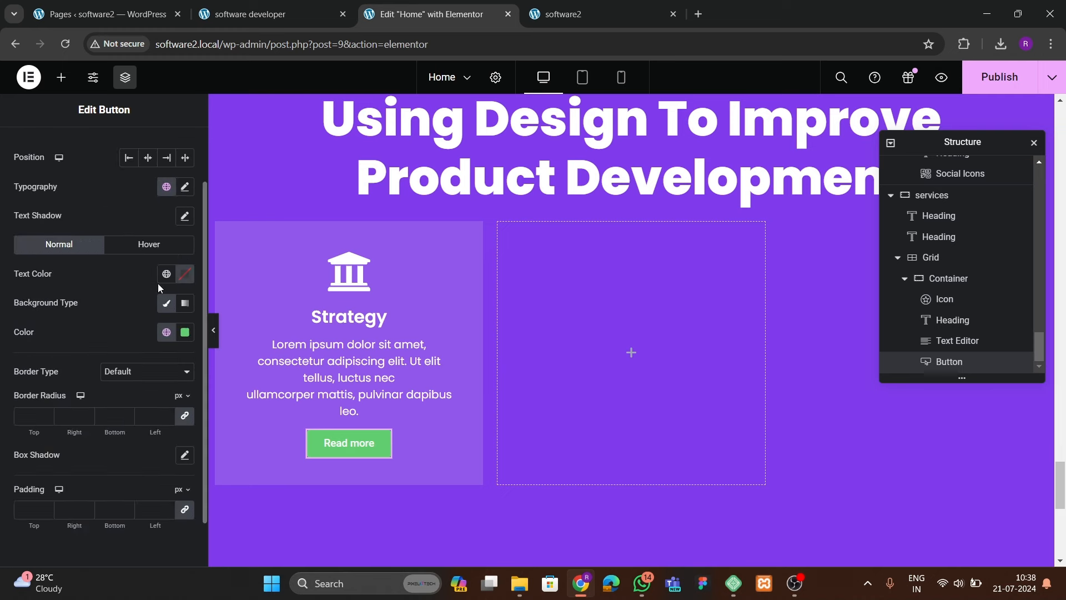
pyautogui.click(185, 332)
pyautogui.moveTo(265, 514); pyautogui.dragTo(88, 509)
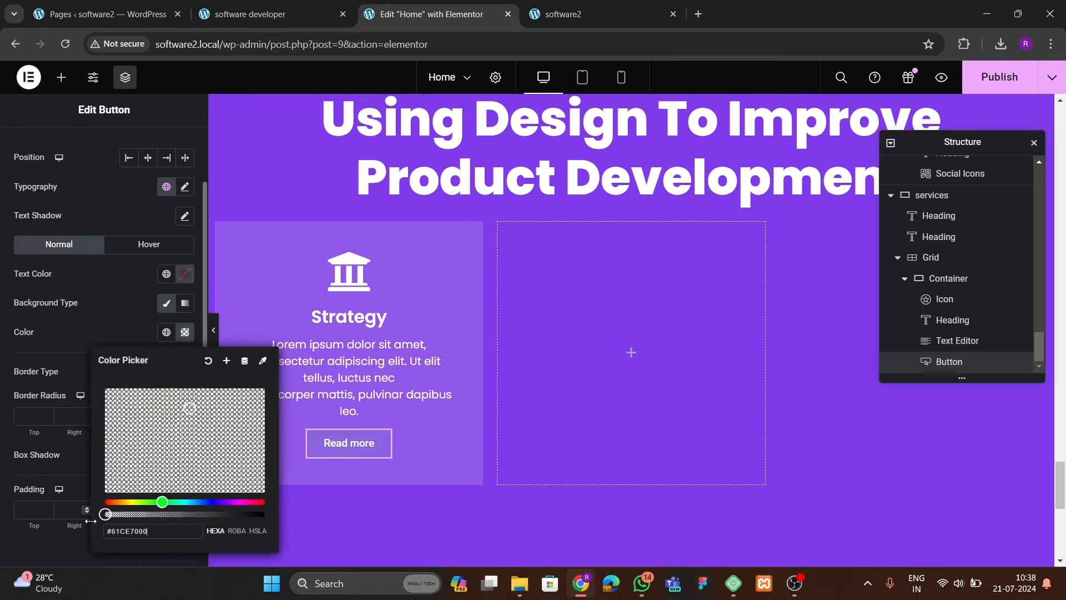
pyautogui.click(101, 327)
pyautogui.scroll(-2, 83, 339)
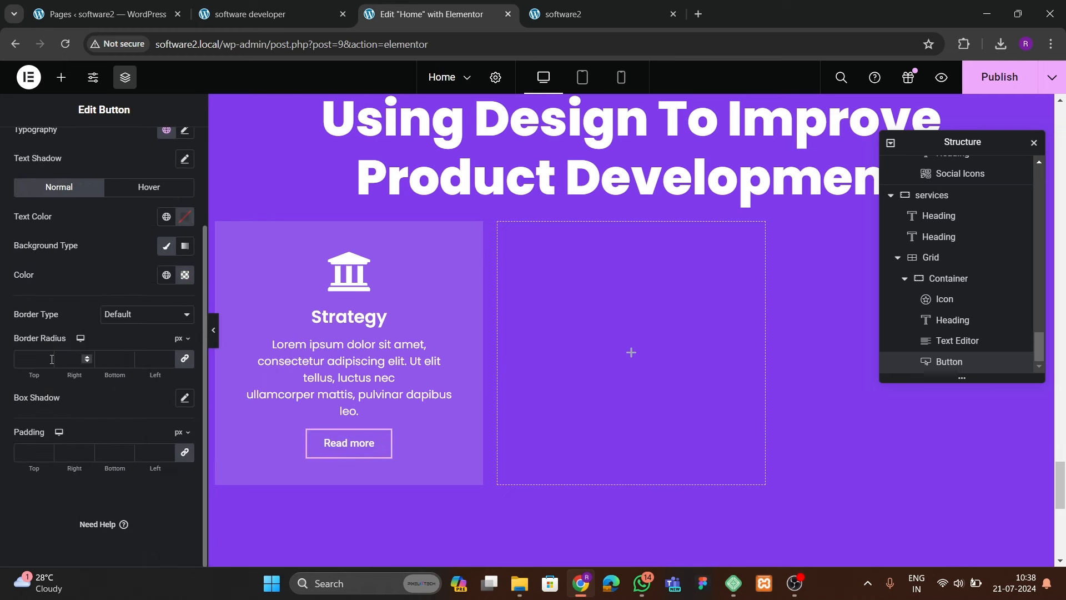
pyautogui.click(35, 451)
pyautogui.write('0')
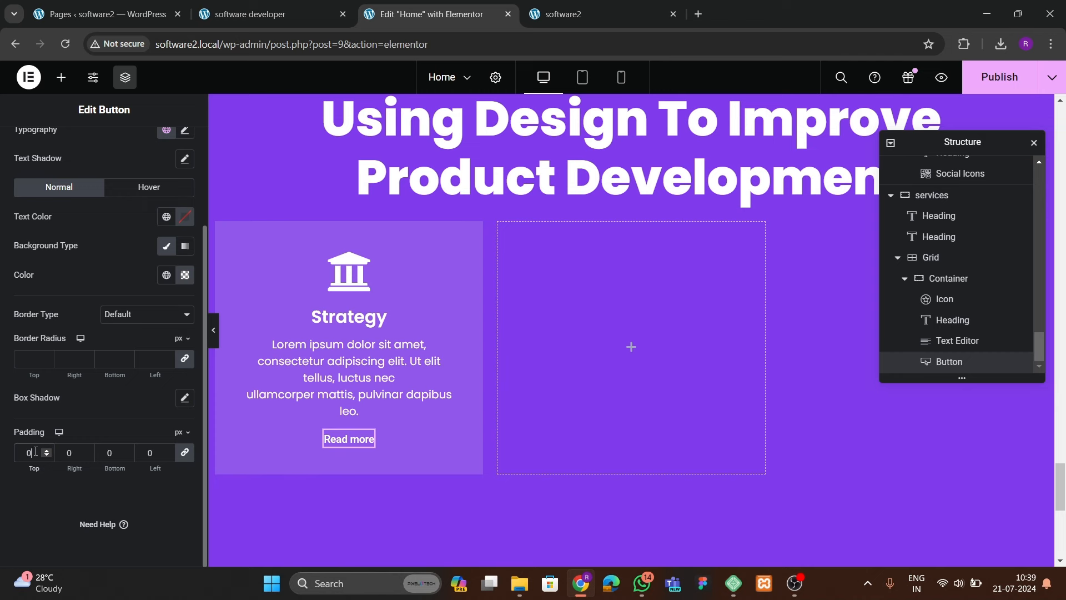
# - Set the Read more button's font family to Poppins and its text transform to uppercase
pyautogui.scroll(2, 143, 324)
pyautogui.scroll(-2, 143, 323)
pyautogui.scroll(2, 144, 324)
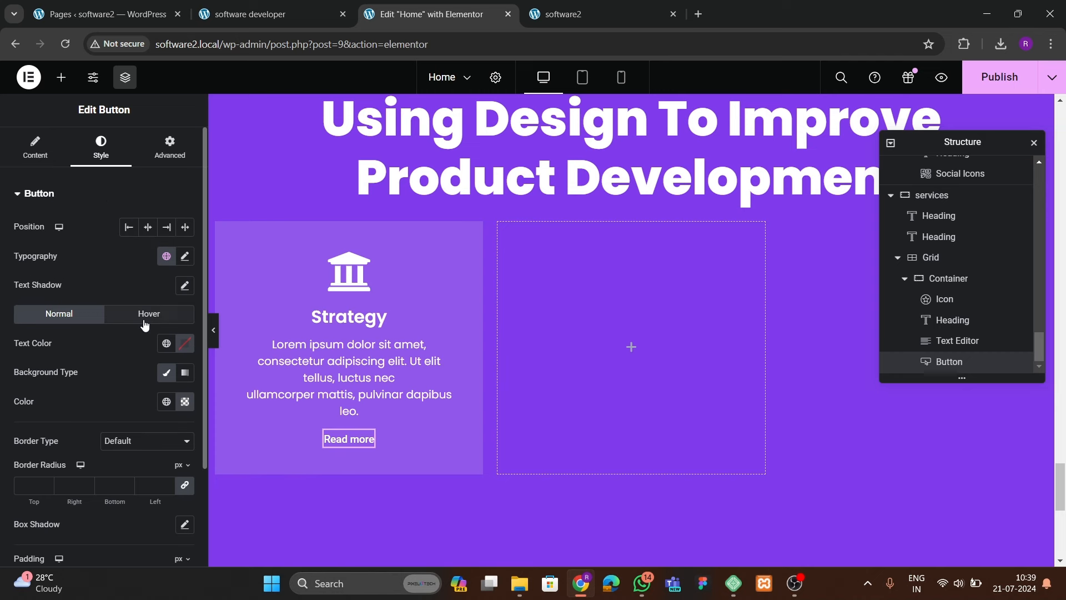
pyautogui.click(185, 257)
pyautogui.click(139, 324)
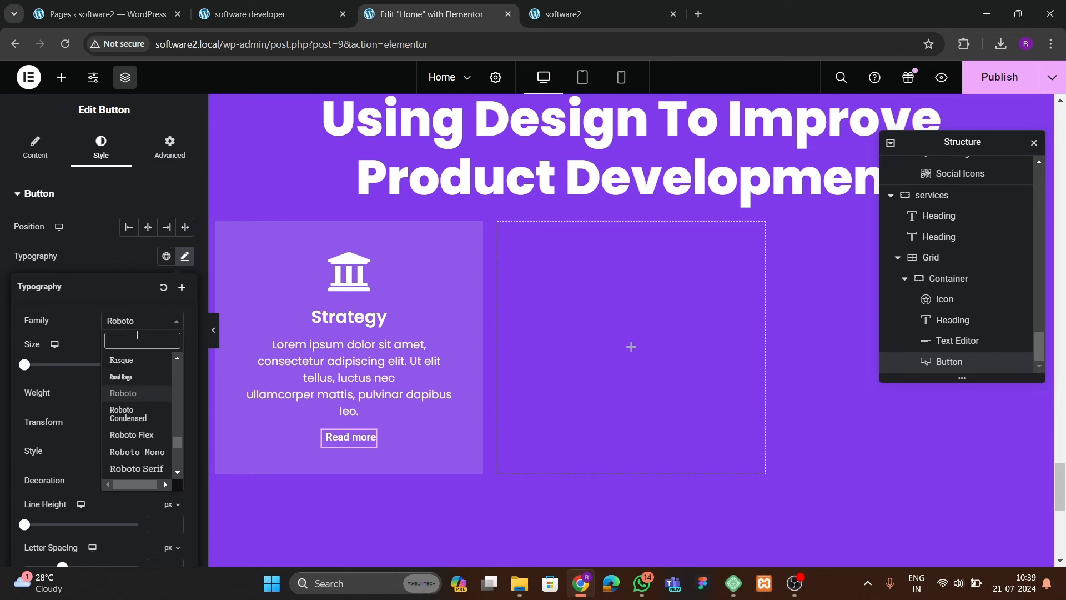
pyautogui.write('poppins')
pyautogui.press('Return')
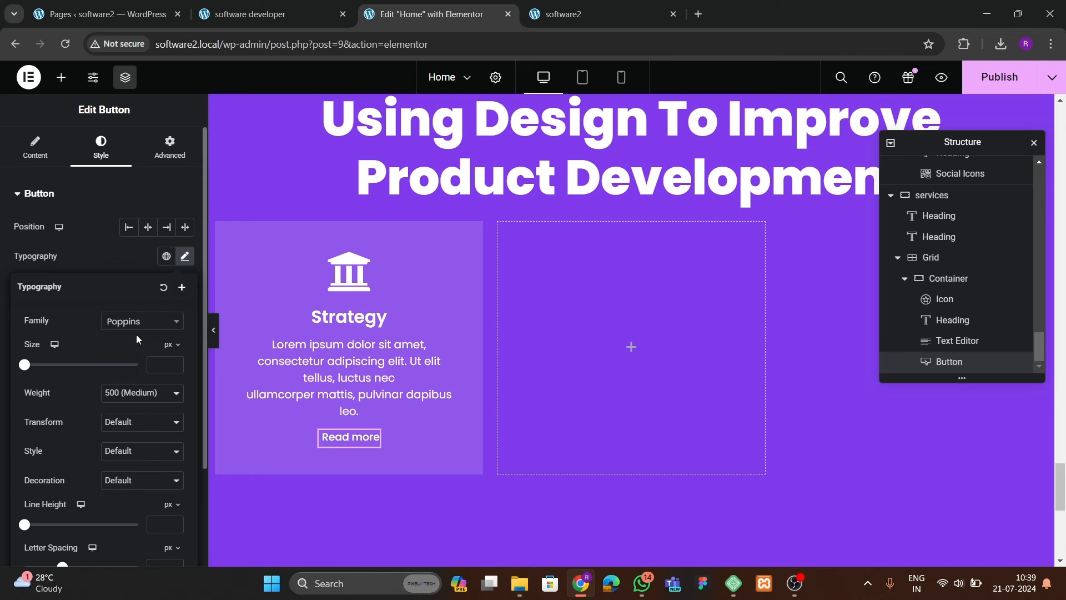
pyautogui.click(126, 426)
pyautogui.click(123, 437)
pyautogui.click(104, 257)
# - Underline the Read more button's text, enlarge its font slightly, and preview the card without the editing panel
pyautogui.scroll(-3, 104, 258)
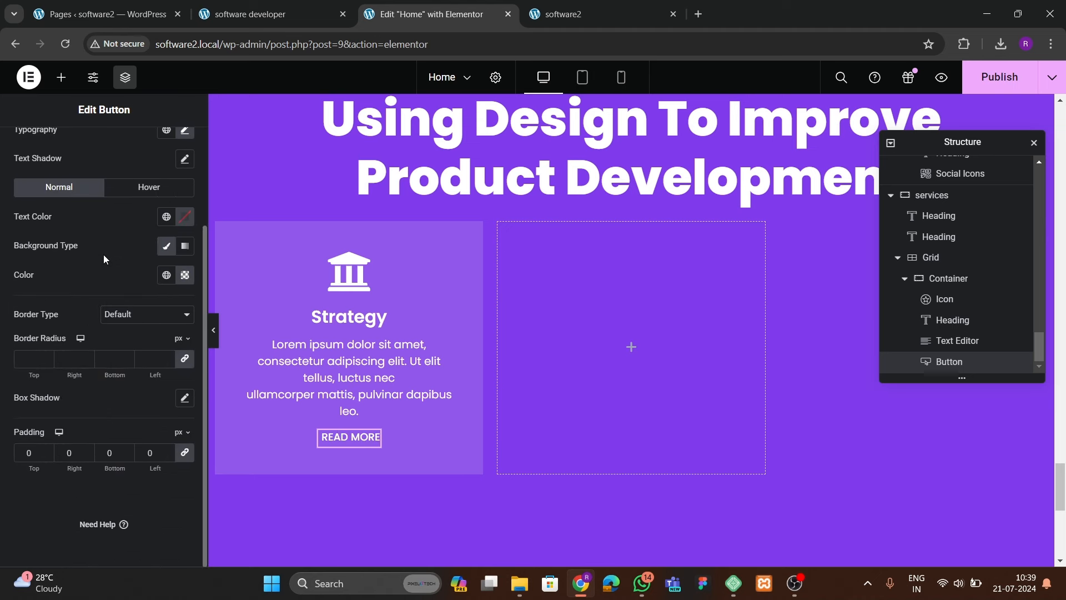
pyautogui.scroll(2, 169, 284)
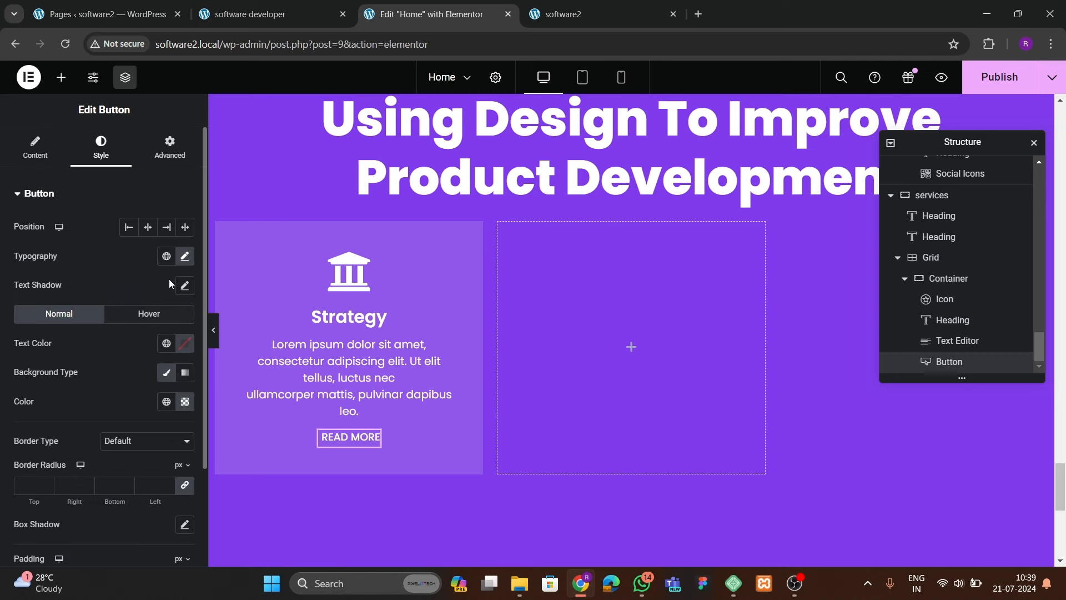
pyautogui.click(185, 257)
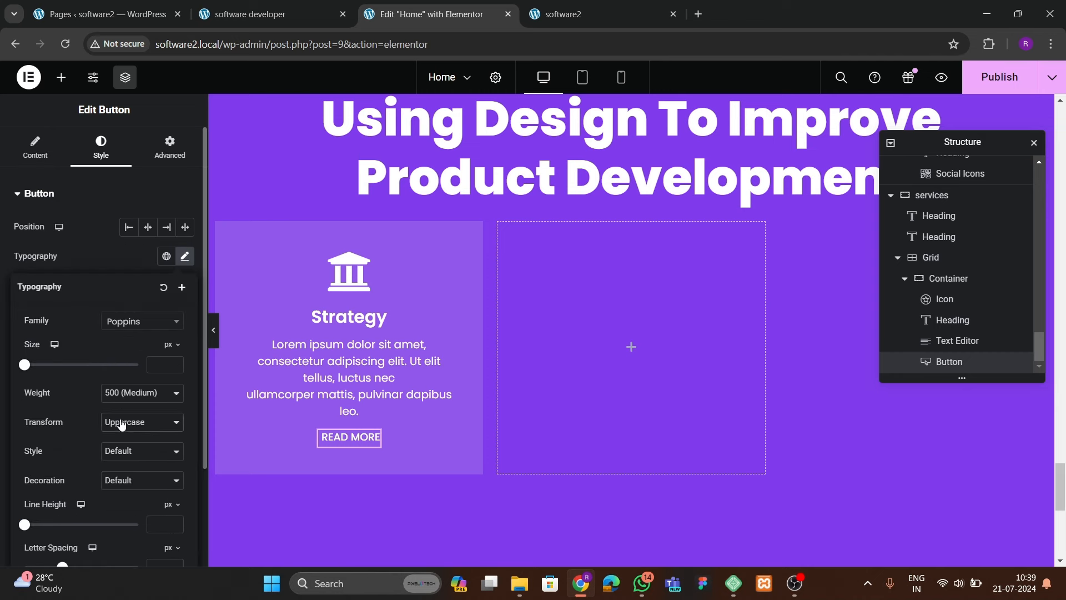
pyautogui.click(121, 449)
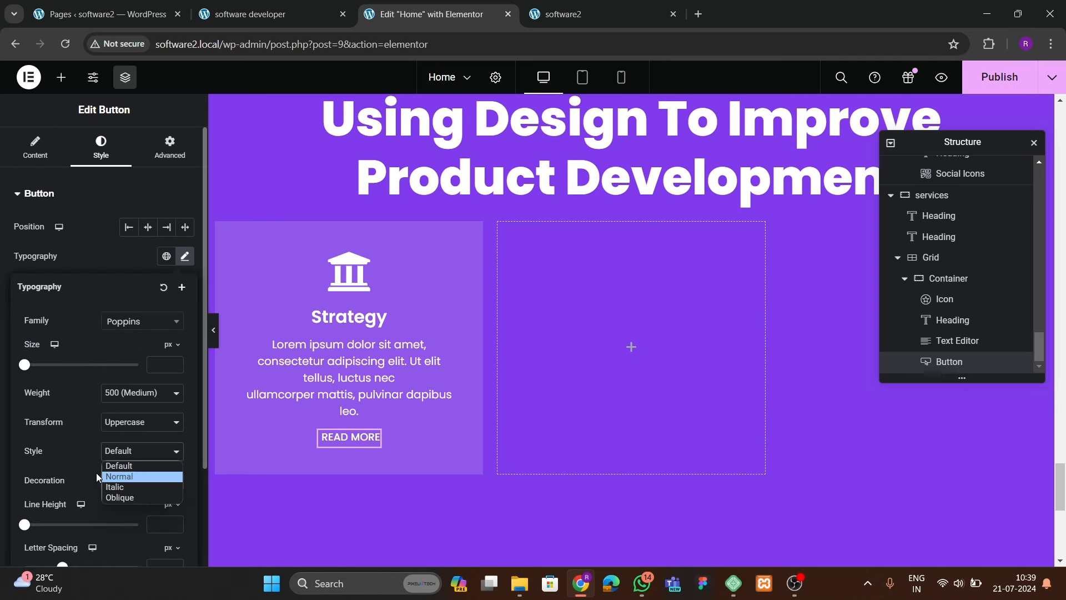
pyautogui.click(95, 472)
pyautogui.click(120, 481)
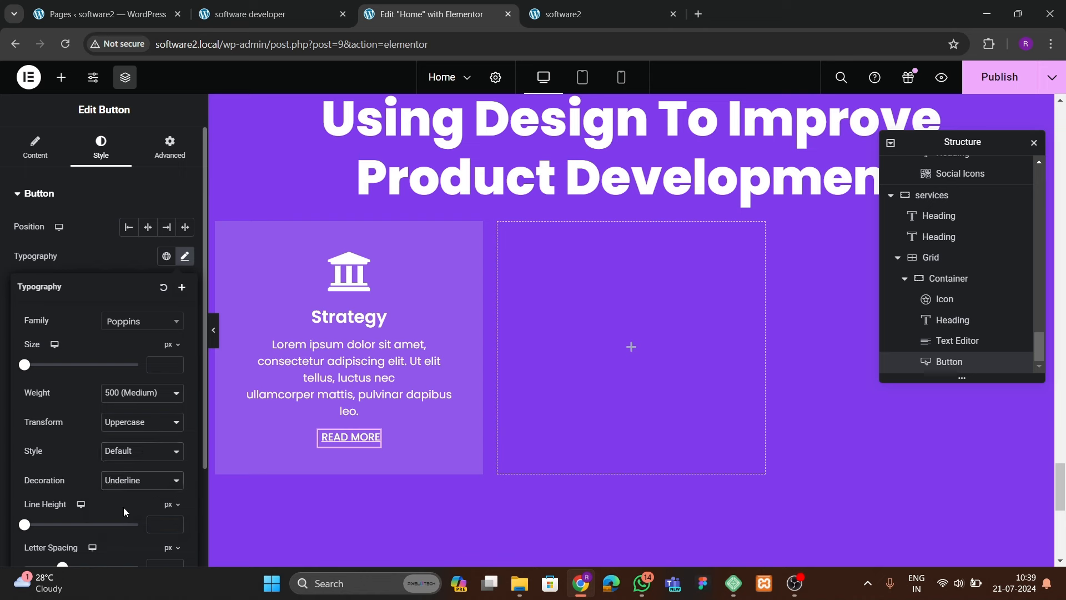
pyautogui.click(174, 363)
pyautogui.click(174, 364)
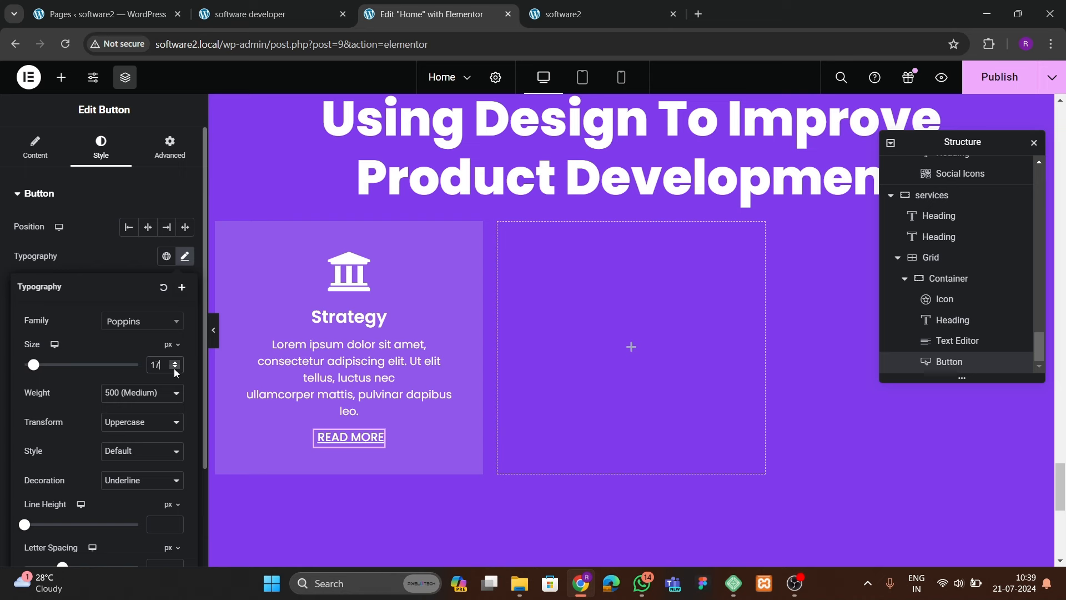
pyautogui.click(174, 368)
pyautogui.click(216, 334)
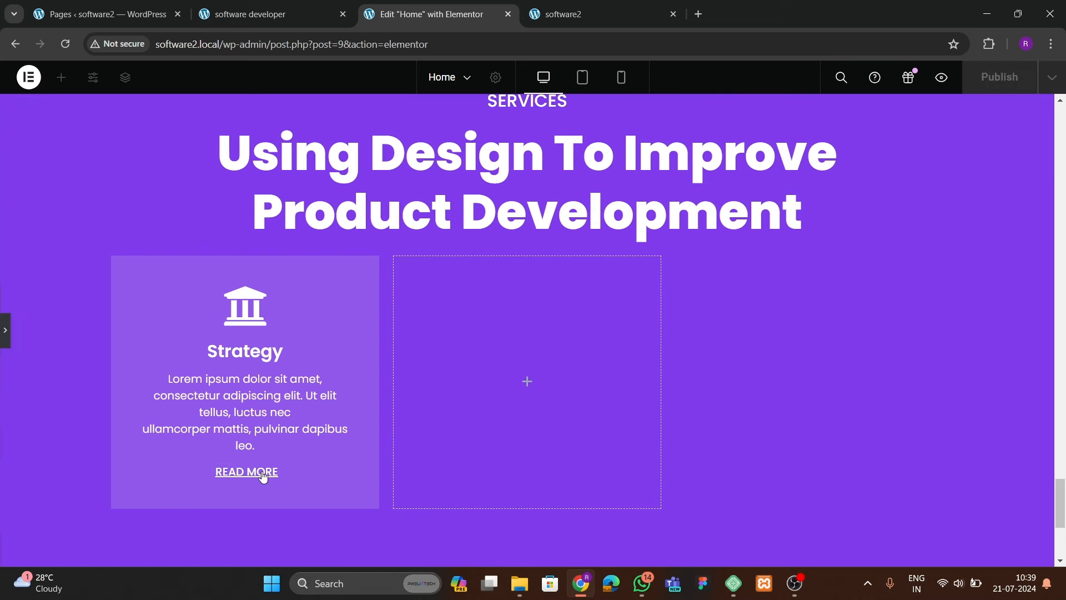
pyautogui.click(7, 339)
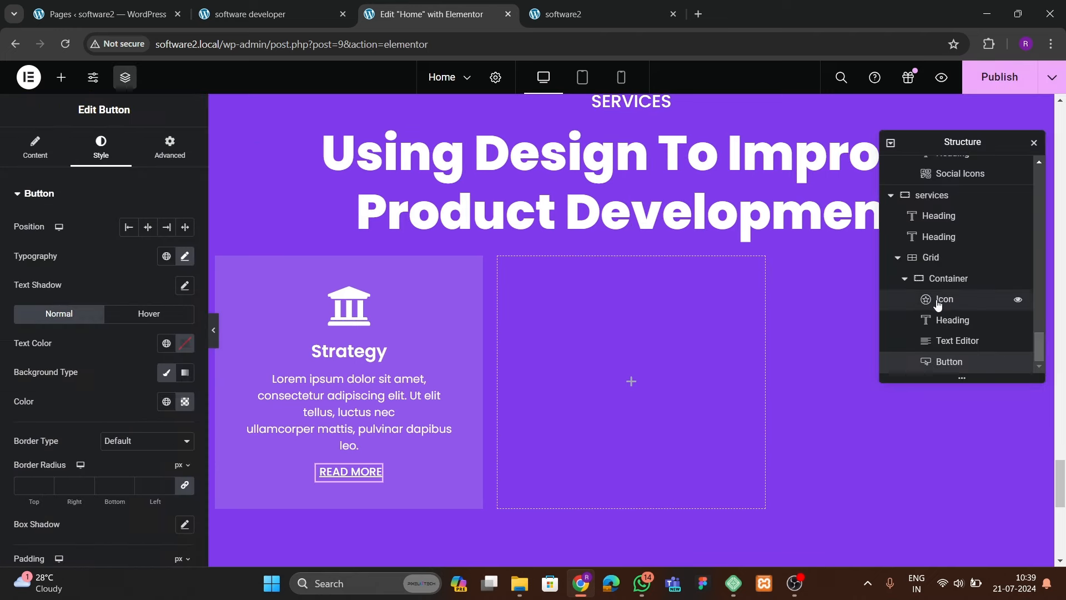
# - Set the first card container's column and row gaps to 18 px and publish the page
pyautogui.click(948, 278)
pyautogui.scroll(-3, 88, 321)
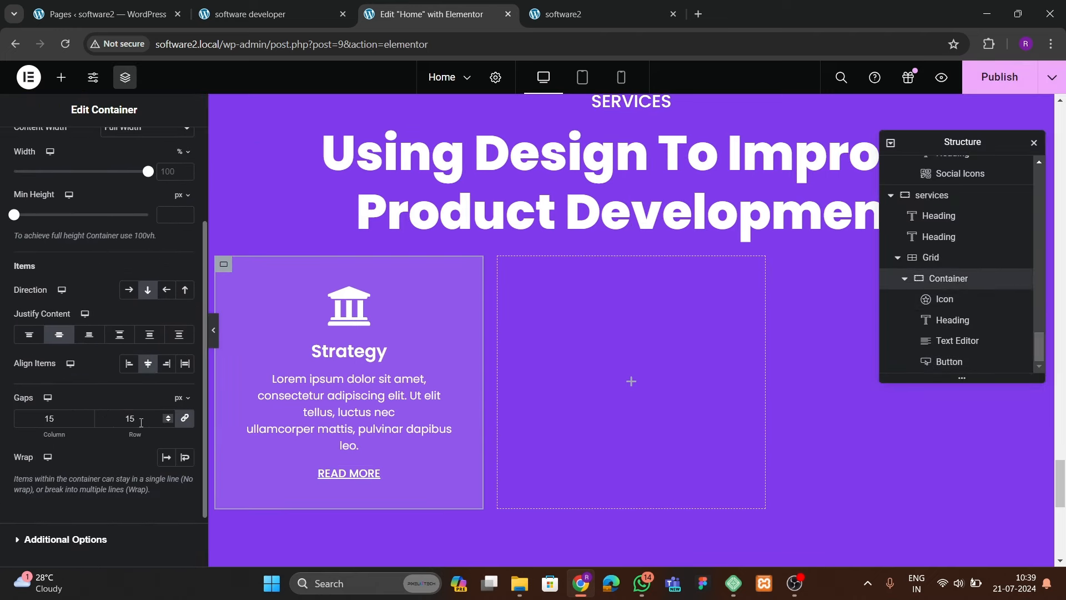
pyautogui.press('BackSpace')
pyautogui.press('BackSpace')
pyautogui.write('18')
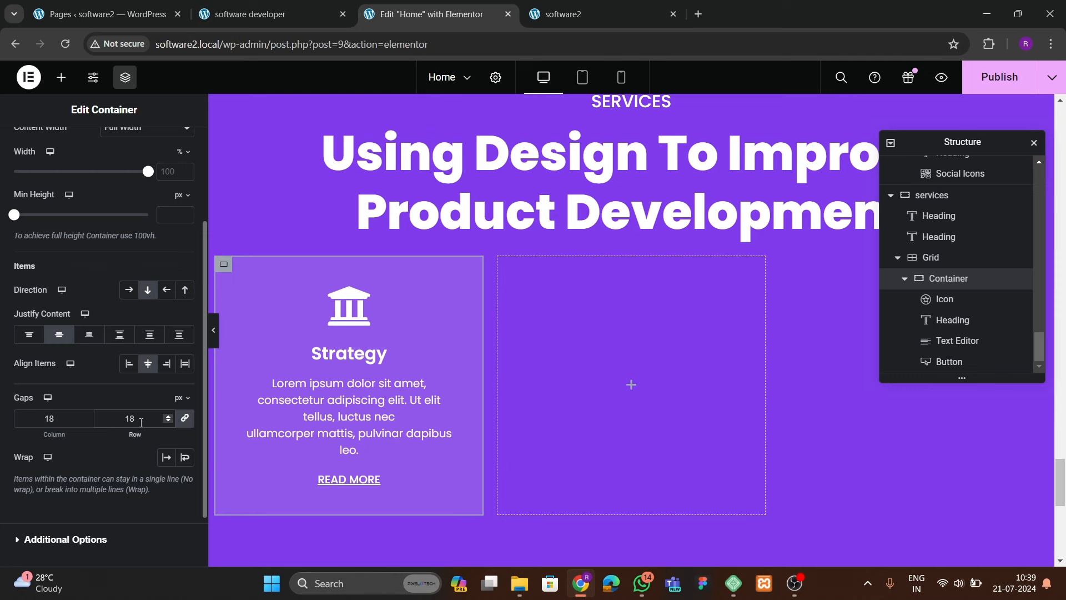
pyautogui.click(966, 93)
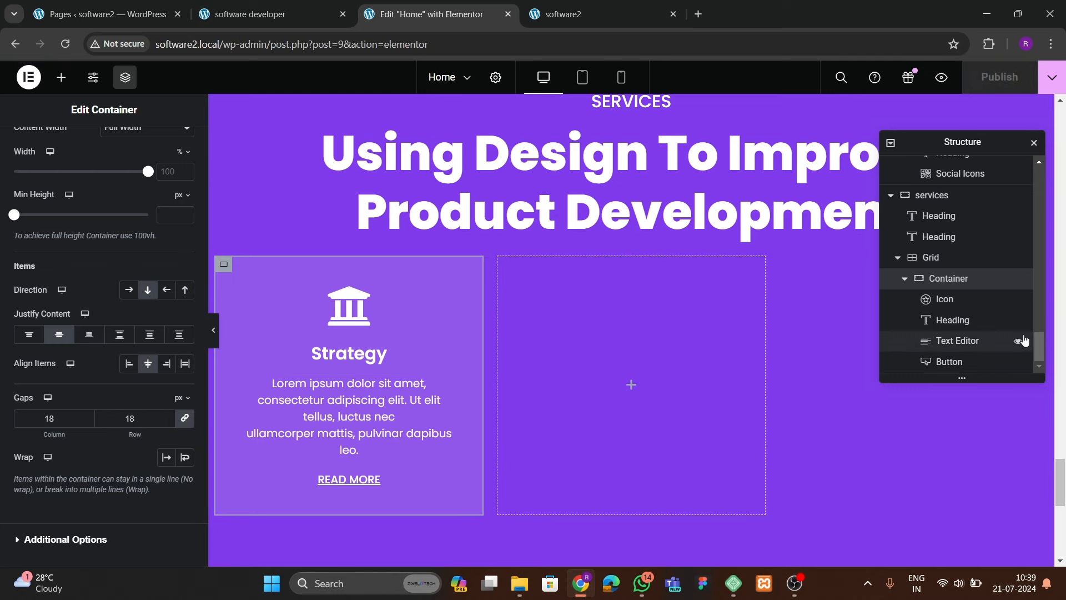
pyautogui.scroll(2, 916, 280)
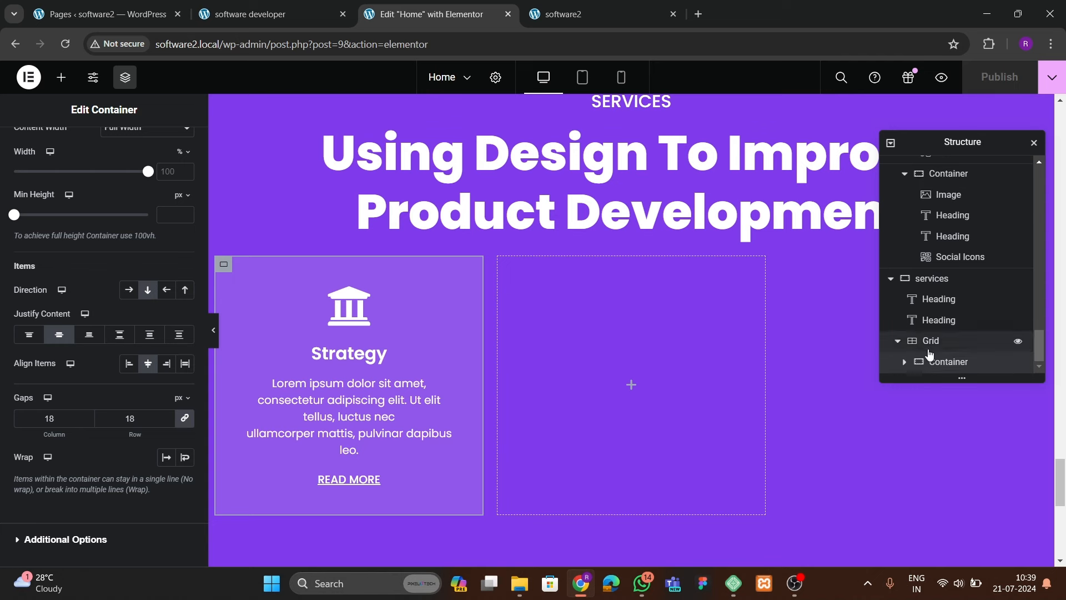
pyautogui.rightClick(940, 363)
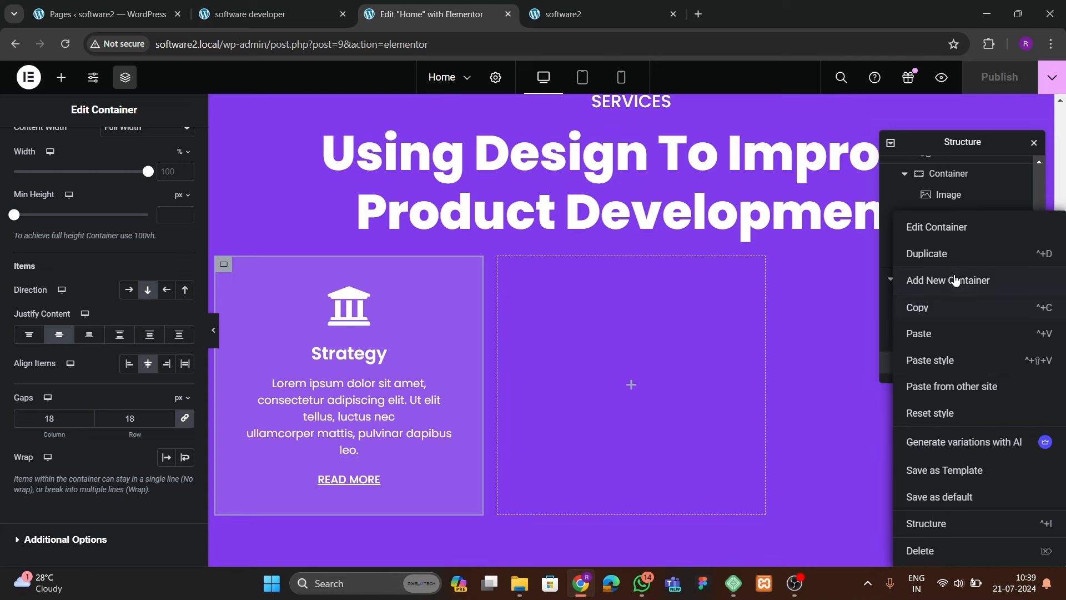
pyautogui.click(836, 350)
# - Give the first service card a hover background gradient running from near-black to the purple global color, following the reference site's card
pyautogui.click(261, 14)
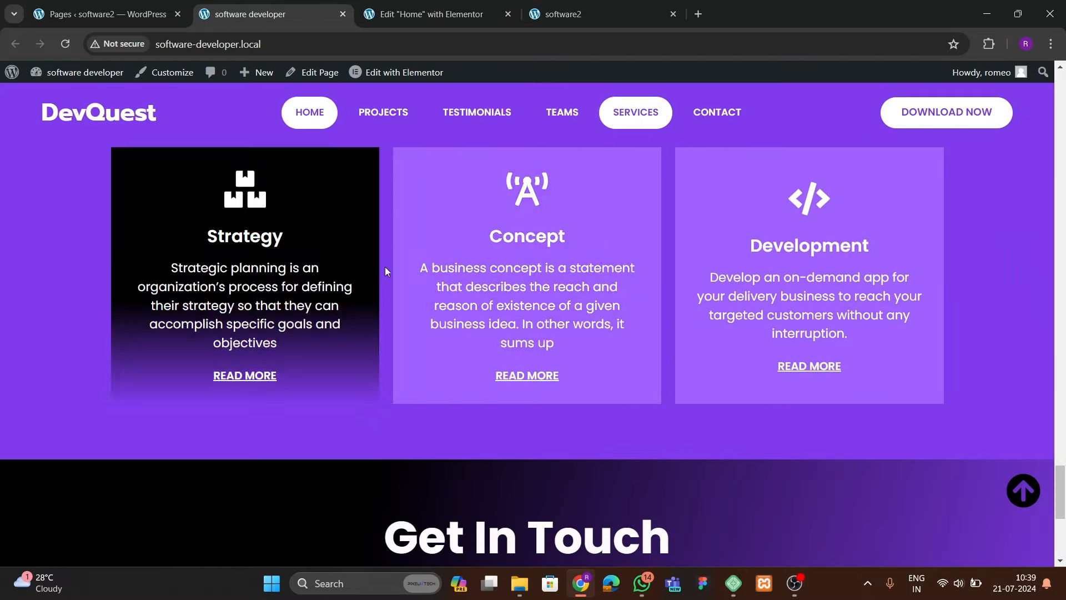
pyautogui.hotkey('ctrl', 'Tab')
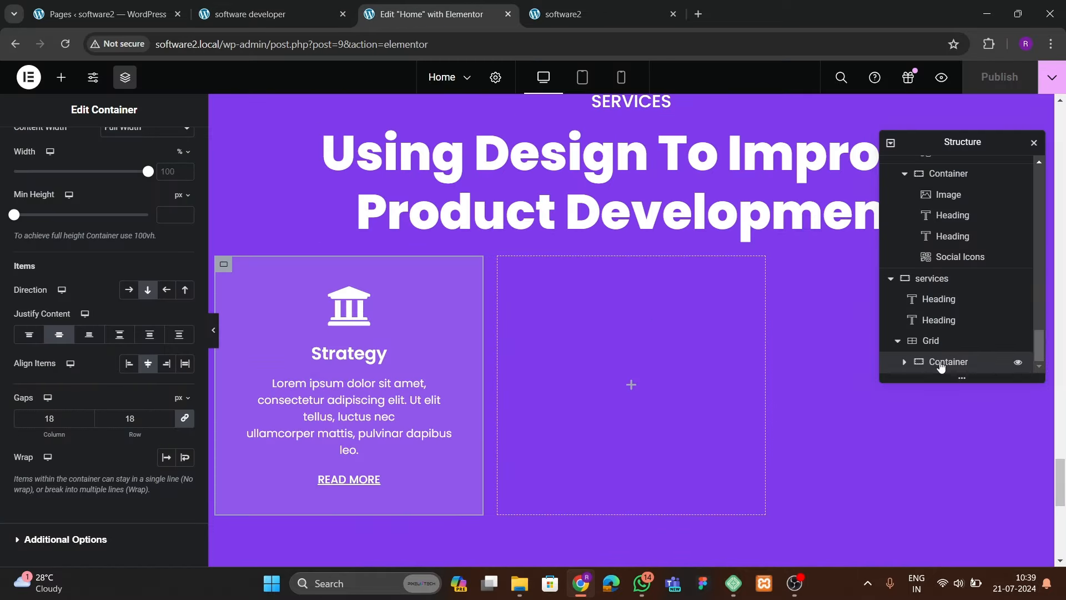
pyautogui.scroll(3, 90, 209)
pyautogui.click(99, 149)
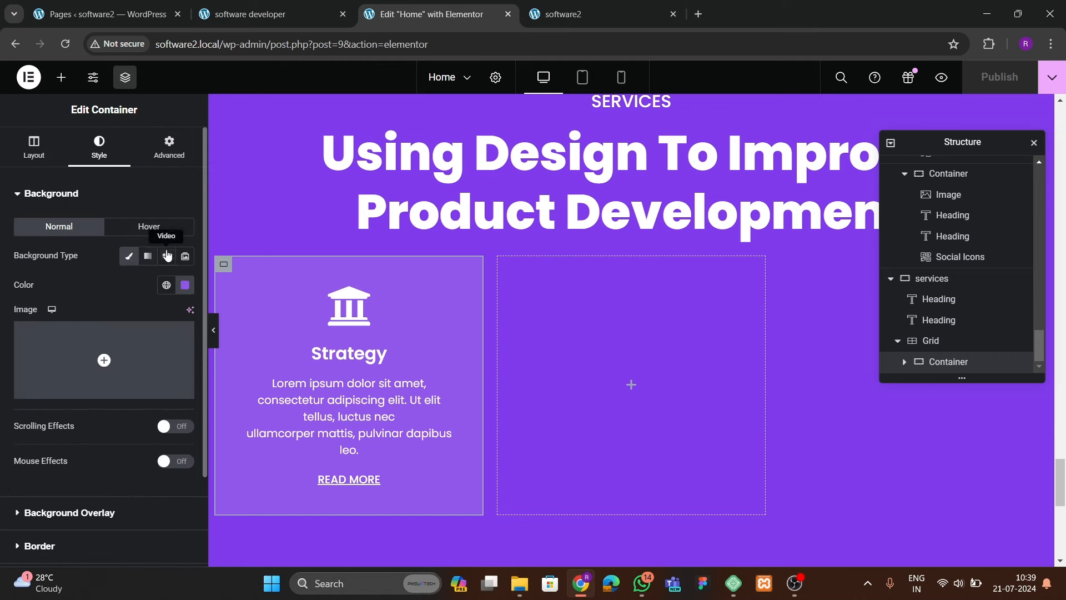
pyautogui.click(158, 228)
pyautogui.click(185, 255)
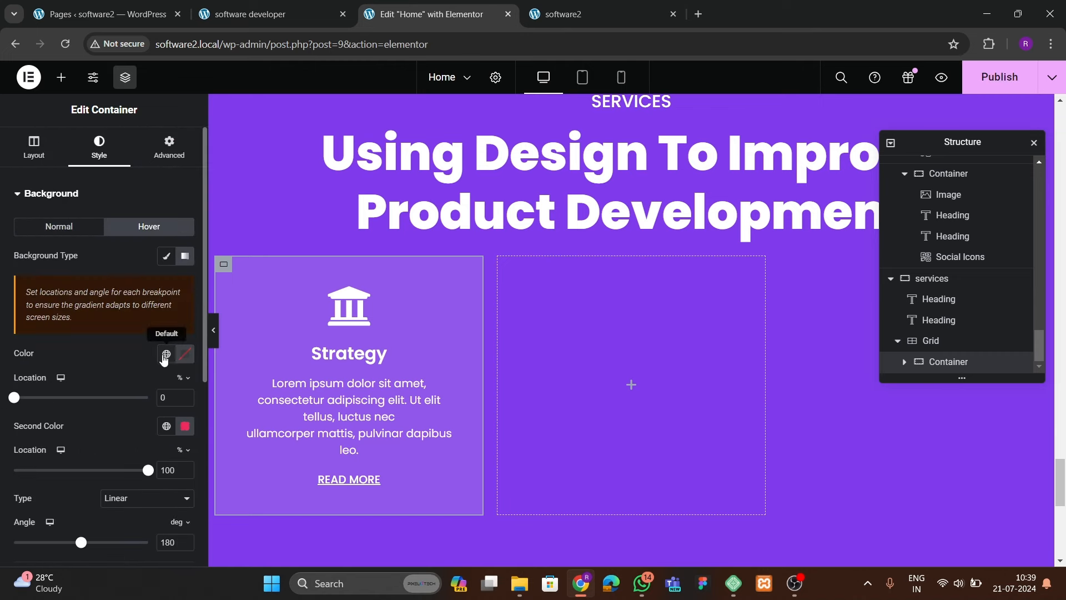
pyautogui.scroll(-1, 161, 332)
pyautogui.click(181, 286)
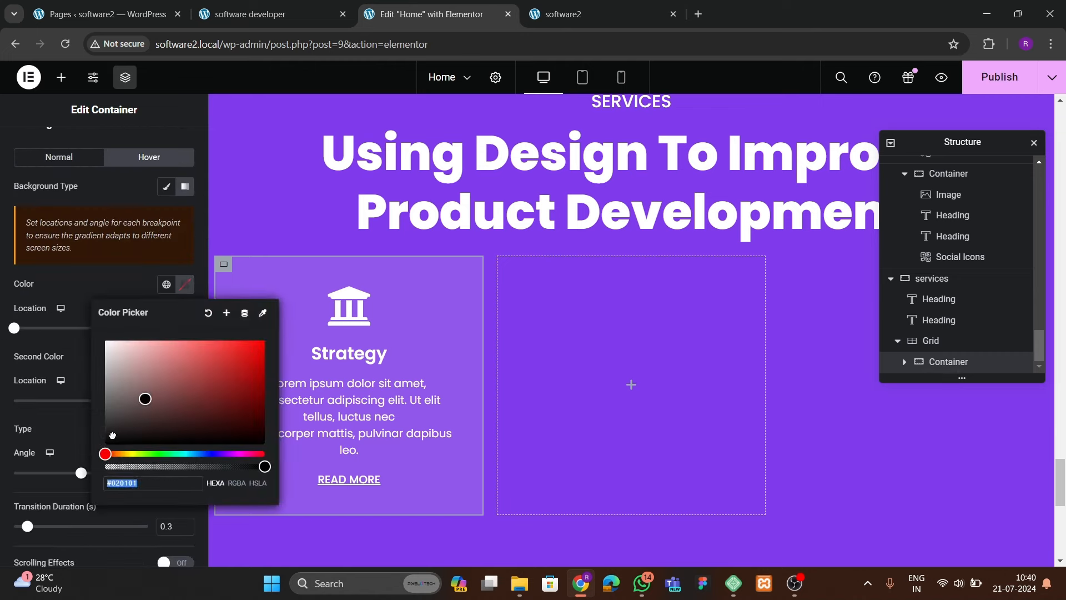
pyautogui.click(138, 289)
pyautogui.click(166, 357)
# - Set the card's hover gradient to a first color location of 37% and an angle of 225 degrees
pyautogui.scroll(-3, 94, 385)
pyautogui.click(77, 300)
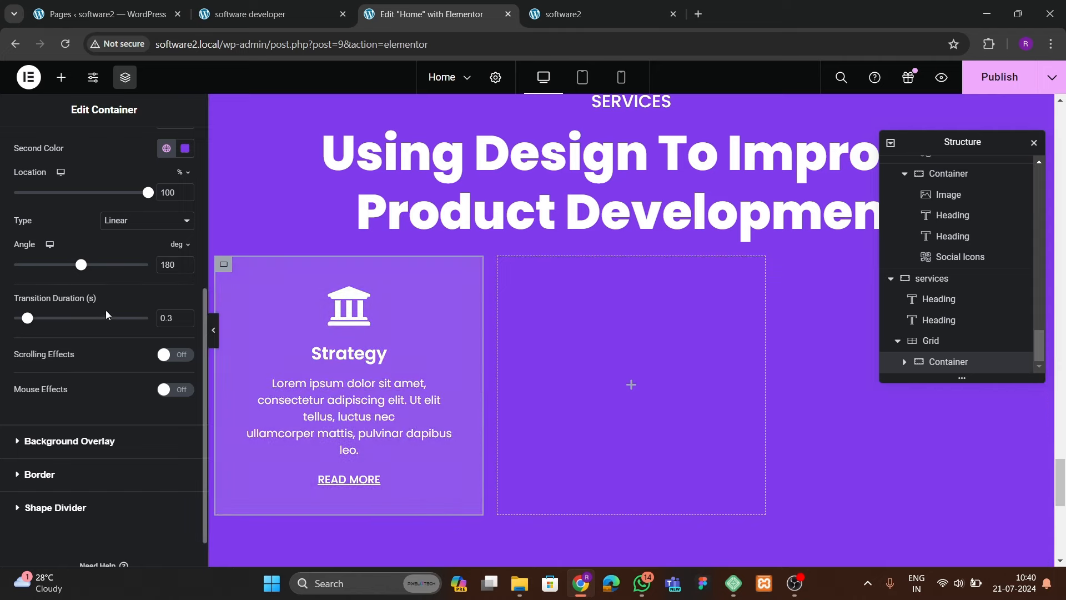
pyautogui.scroll(3, 102, 298)
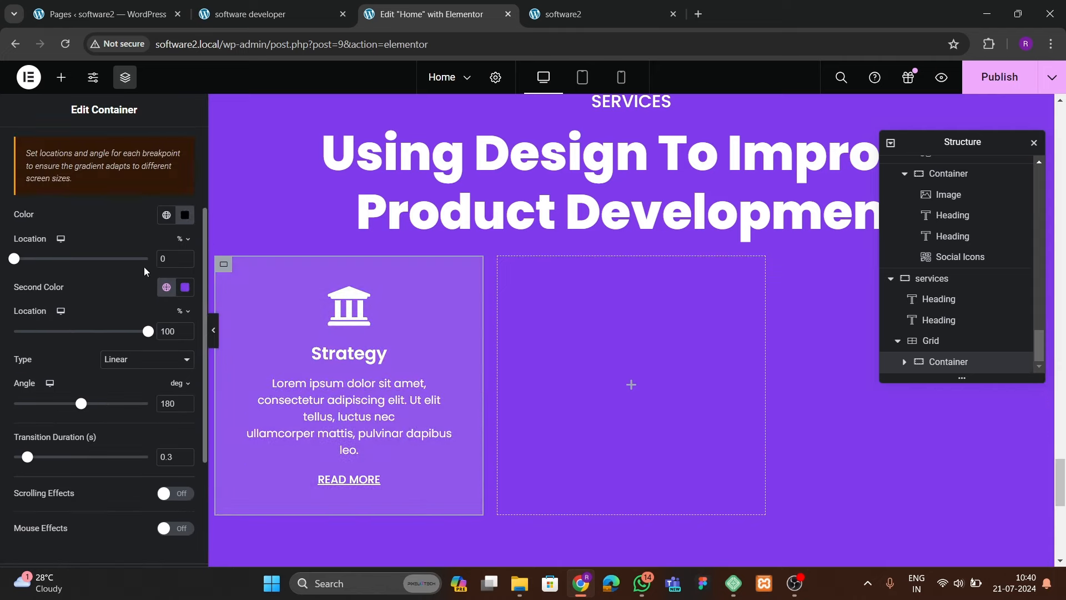
pyautogui.click(73, 264)
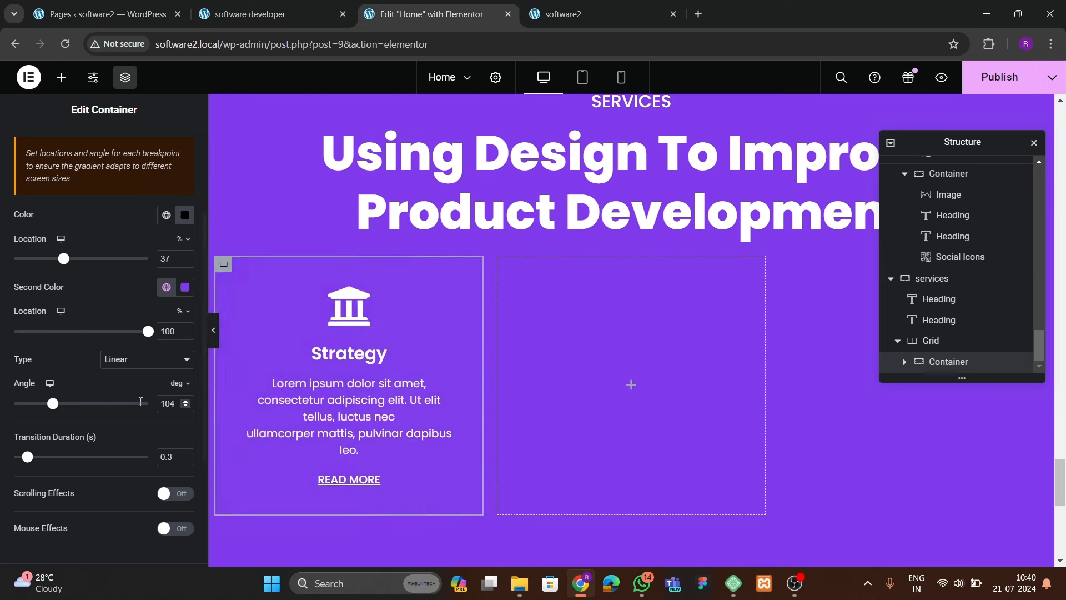
pyautogui.click(97, 404)
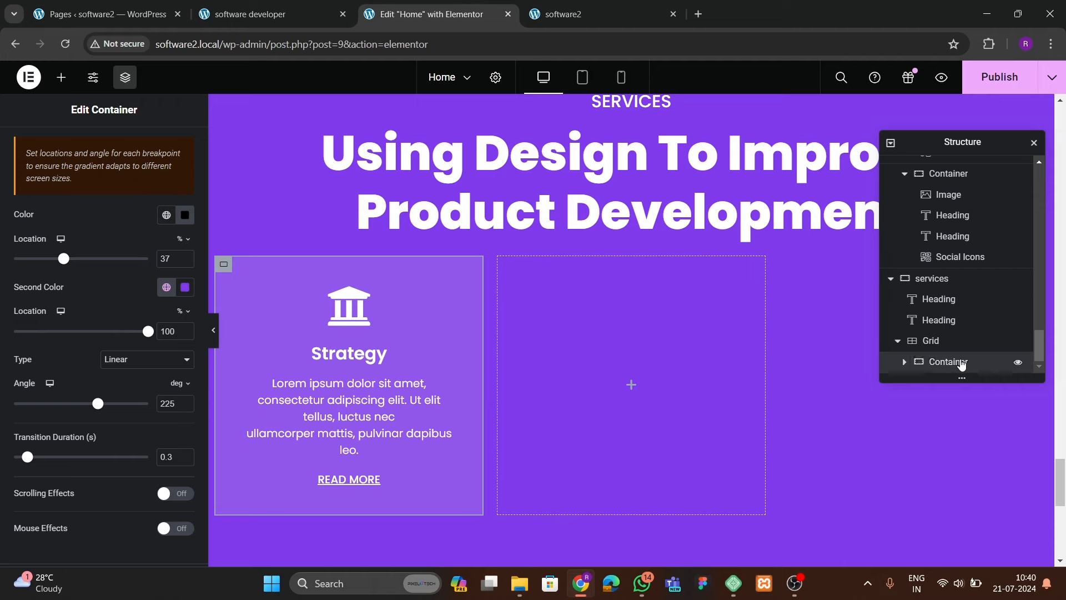
# - Duplicate the Strategy card container twice so that three cards fill the services grid row
pyautogui.rightClick(961, 364)
pyautogui.click(943, 254)
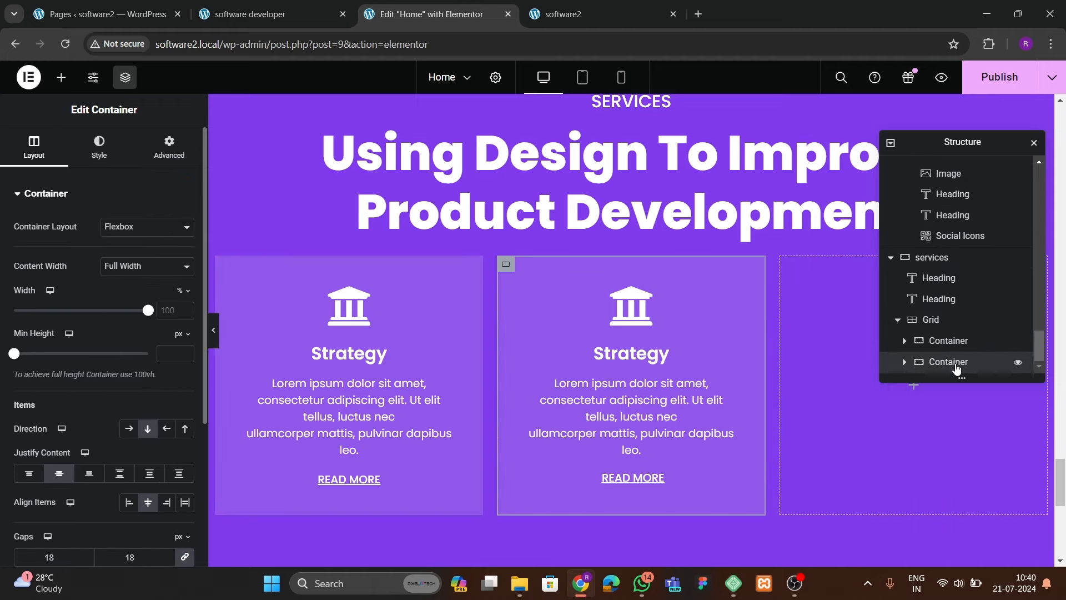
pyautogui.rightClick(955, 367)
pyautogui.click(943, 283)
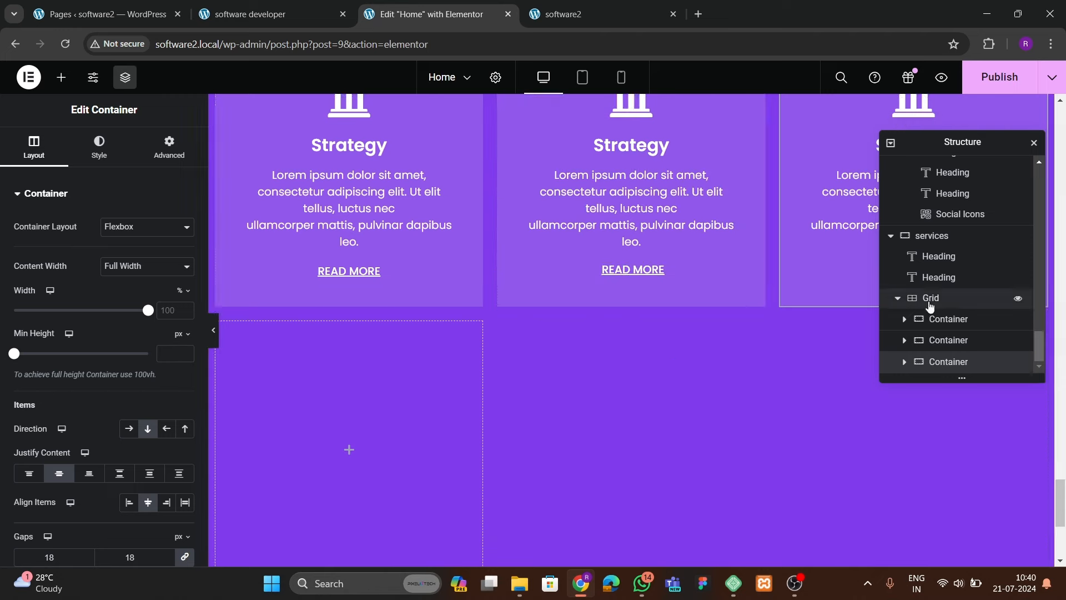
# - Reduce the services grid to 1 row and publish the page
pyautogui.click(930, 306)
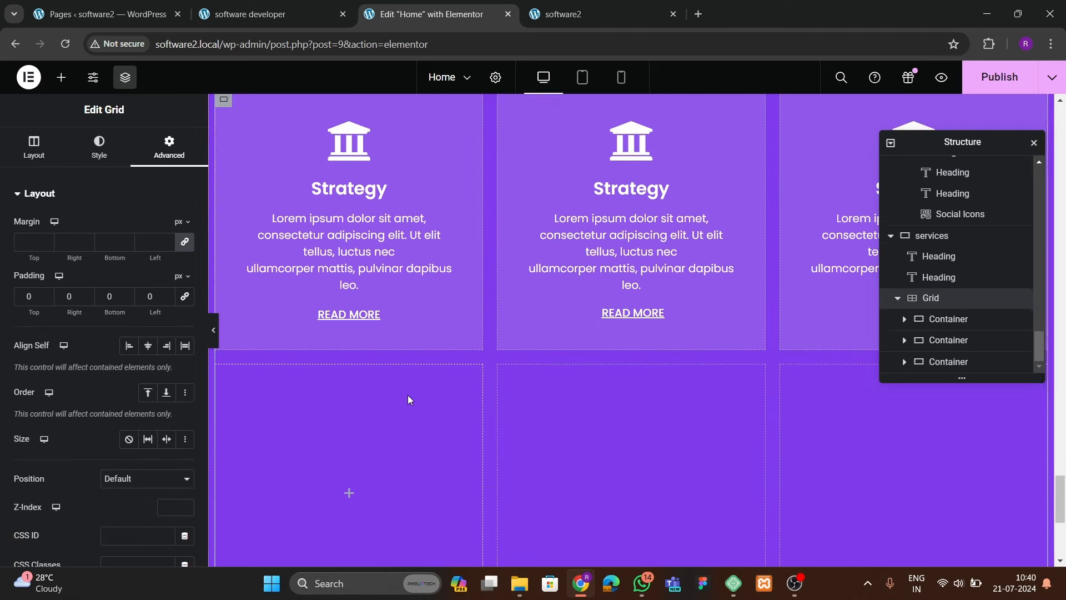
pyautogui.click(33, 147)
pyautogui.scroll(-2, 140, 405)
pyautogui.scroll(-1, 140, 404)
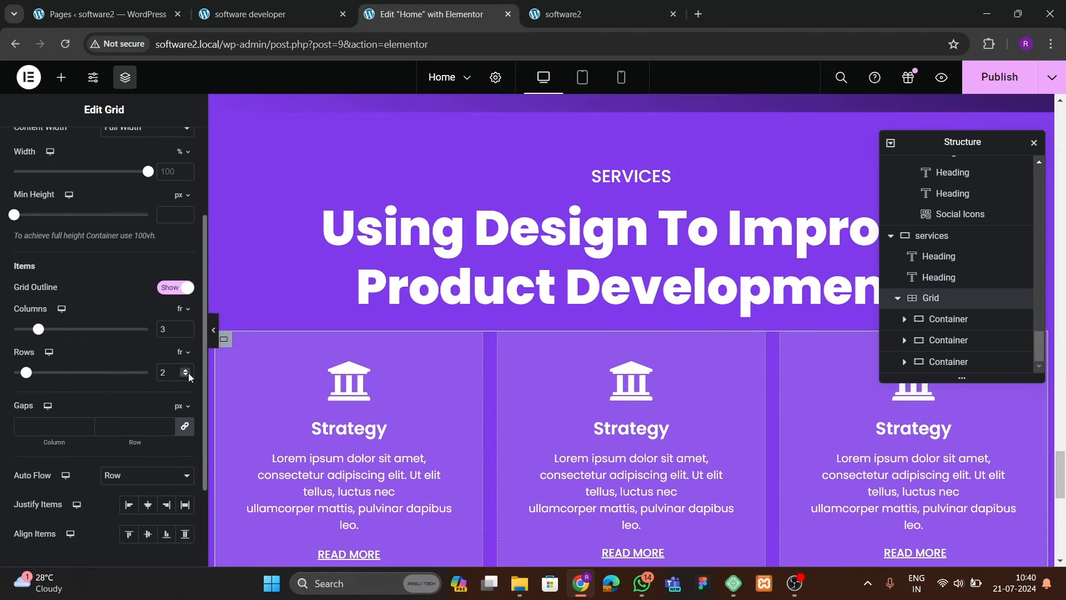
pyautogui.click(185, 375)
pyautogui.scroll(-3, 561, 340)
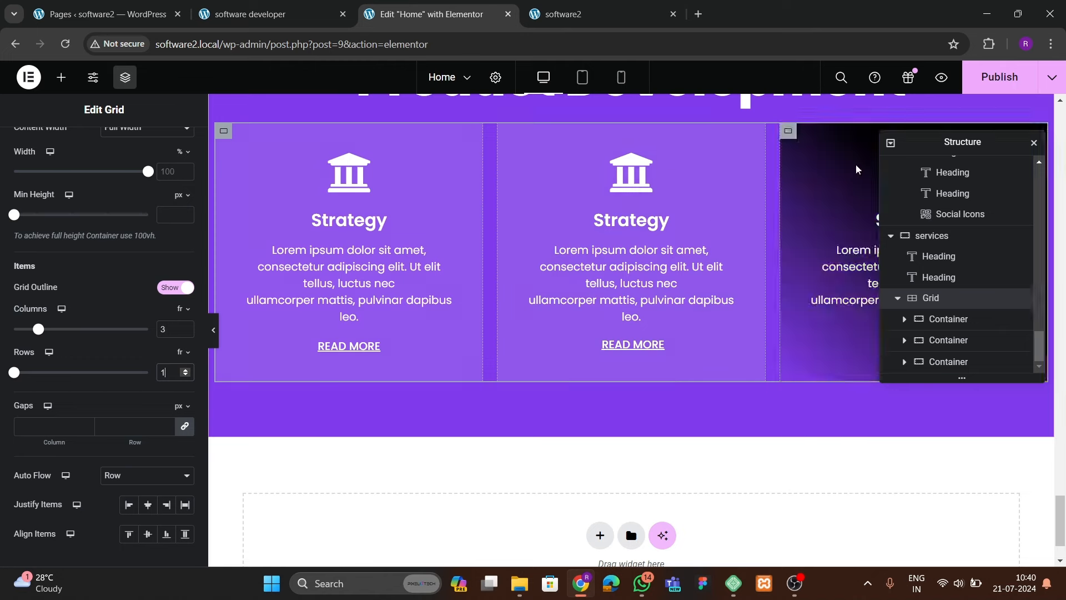
pyautogui.click(981, 82)
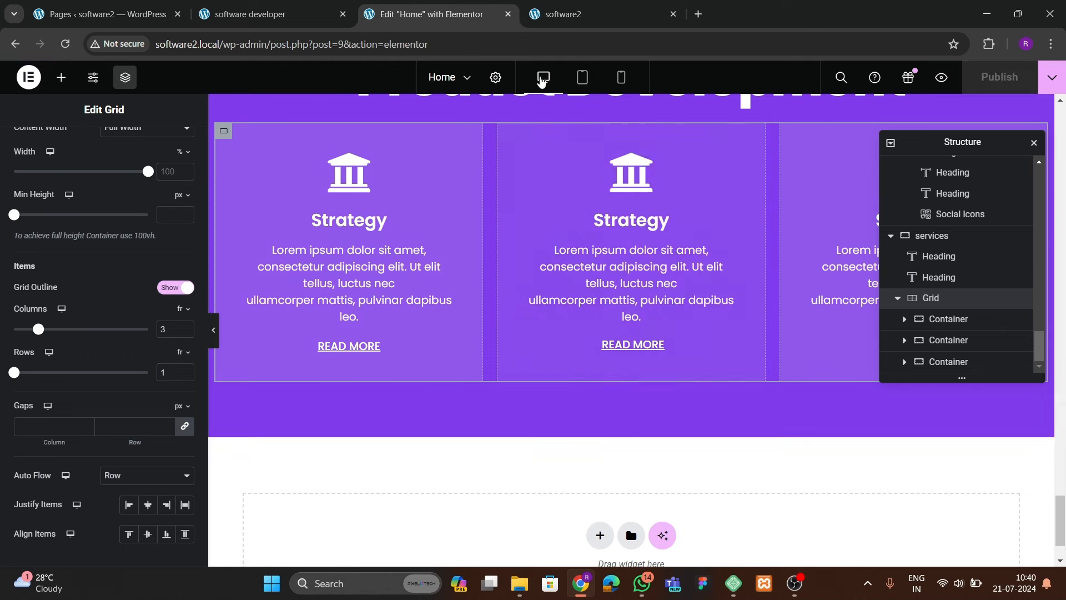
# - Check the service cards and their hover gradient on the reloaded live page, and review the reference site down to its Get In Touch section
pyautogui.hotkey('ctrl', 'Tab')
pyautogui.click(65, 34)
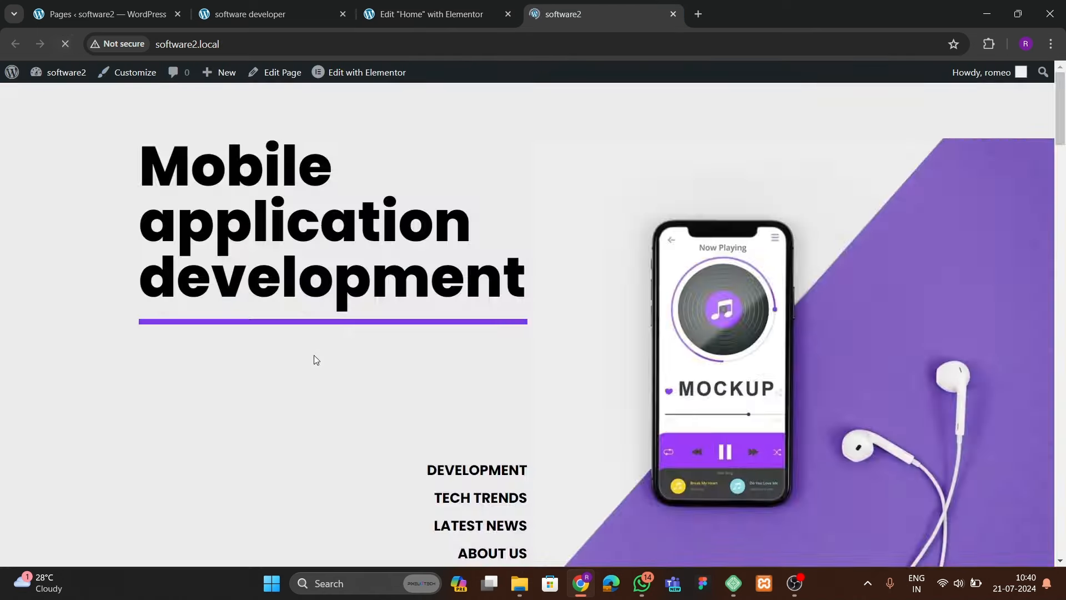
pyautogui.scroll(-4, 316, 360)
pyautogui.scroll(-7, 316, 361)
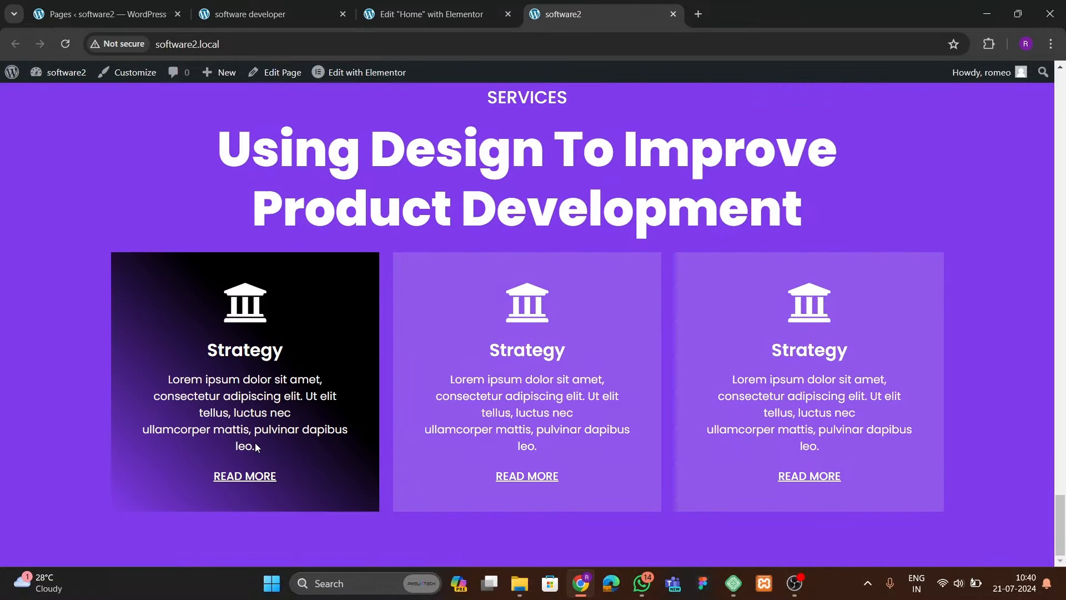
pyautogui.scroll(10, 575, 383)
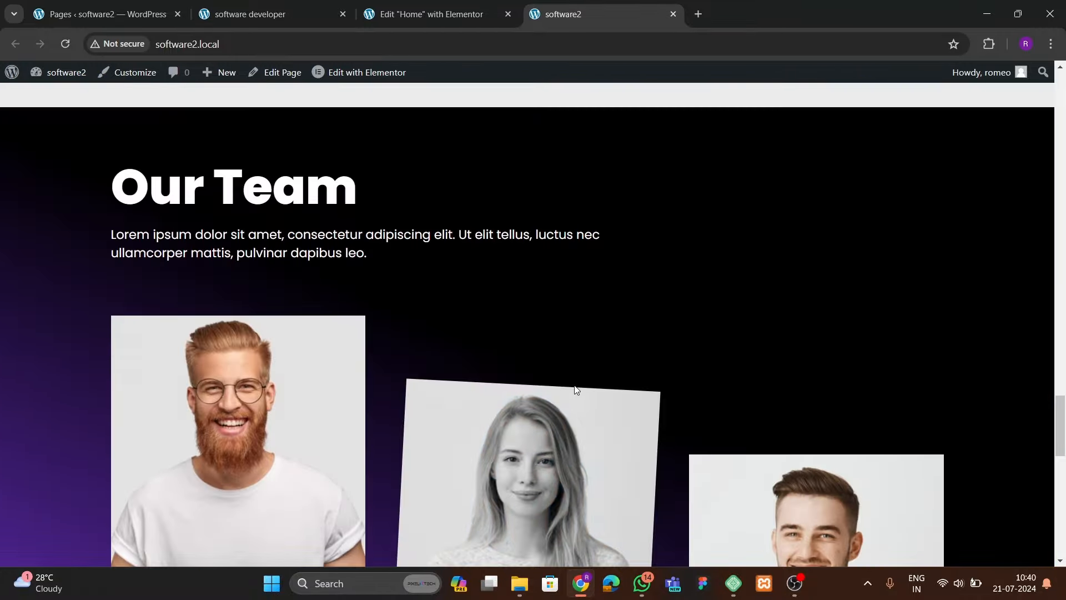
pyautogui.scroll(15, 575, 387)
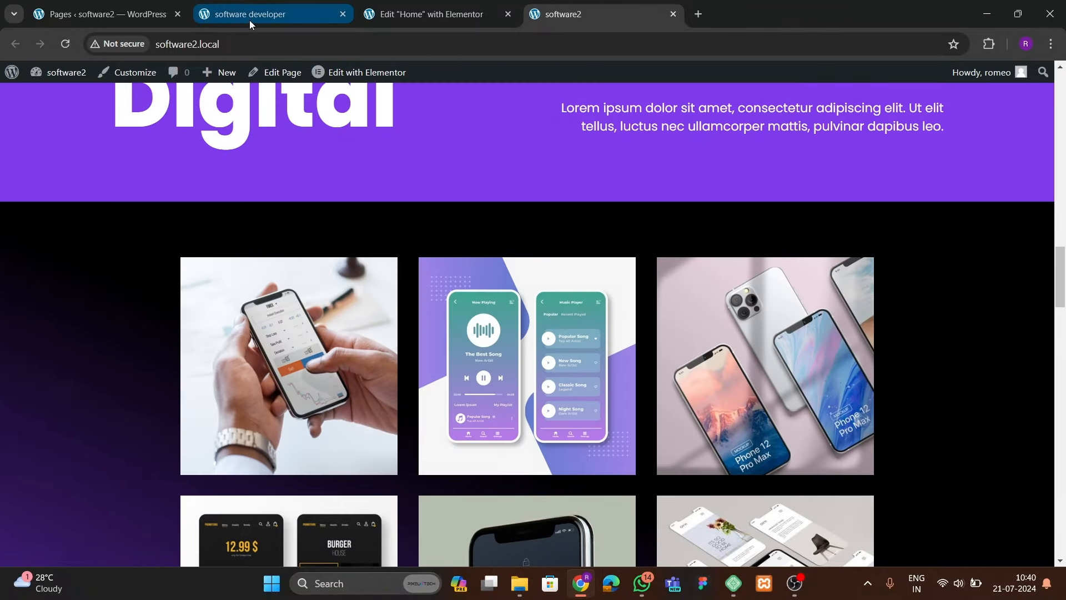
pyautogui.click(249, 20)
pyautogui.scroll(-5, 406, 349)
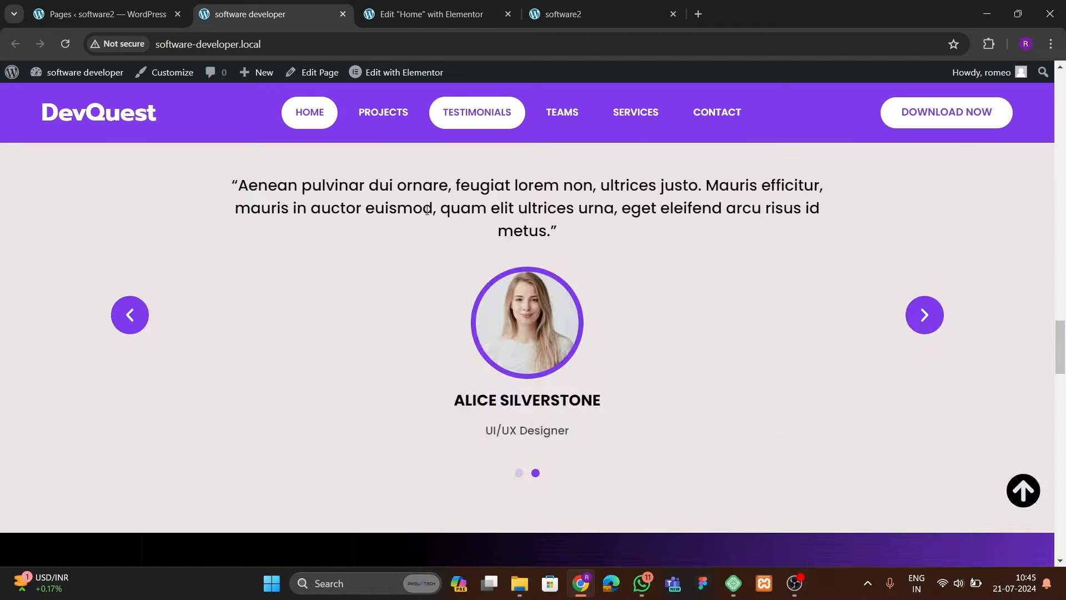
pyautogui.scroll(-10, 402, 336)
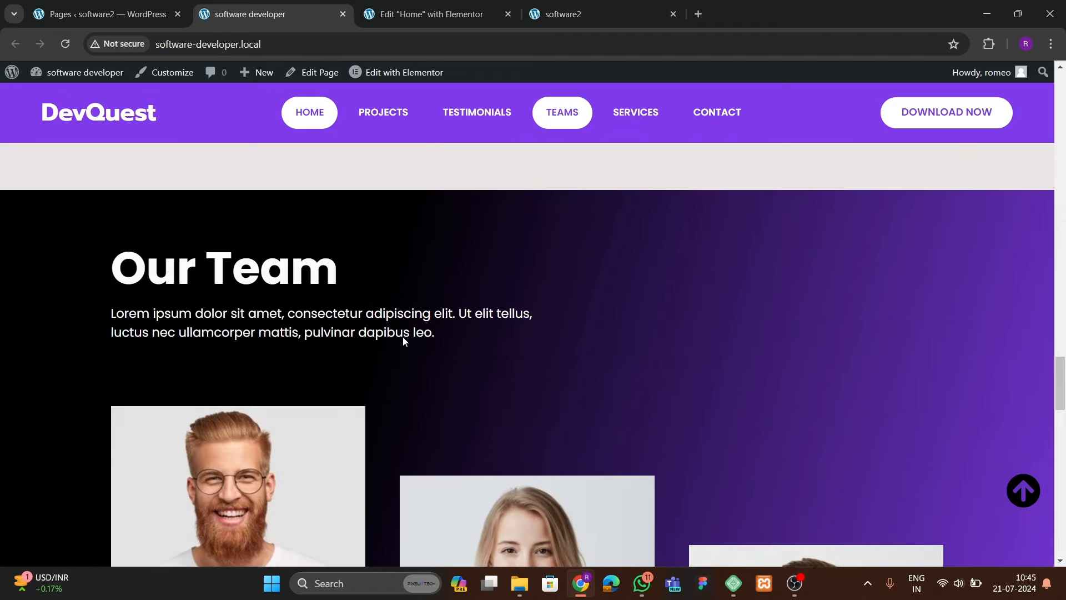
pyautogui.scroll(-5, 409, 390)
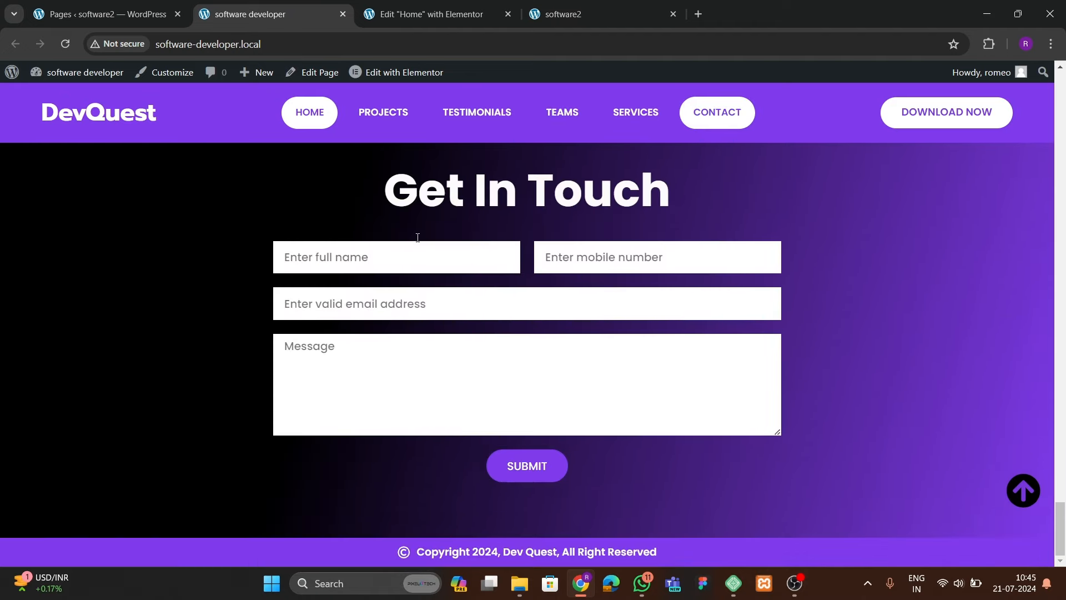
# - Add a new single-column flexbox container below the services section in the Elementor editor
pyautogui.click(427, 14)
pyautogui.scroll(-1, 538, 355)
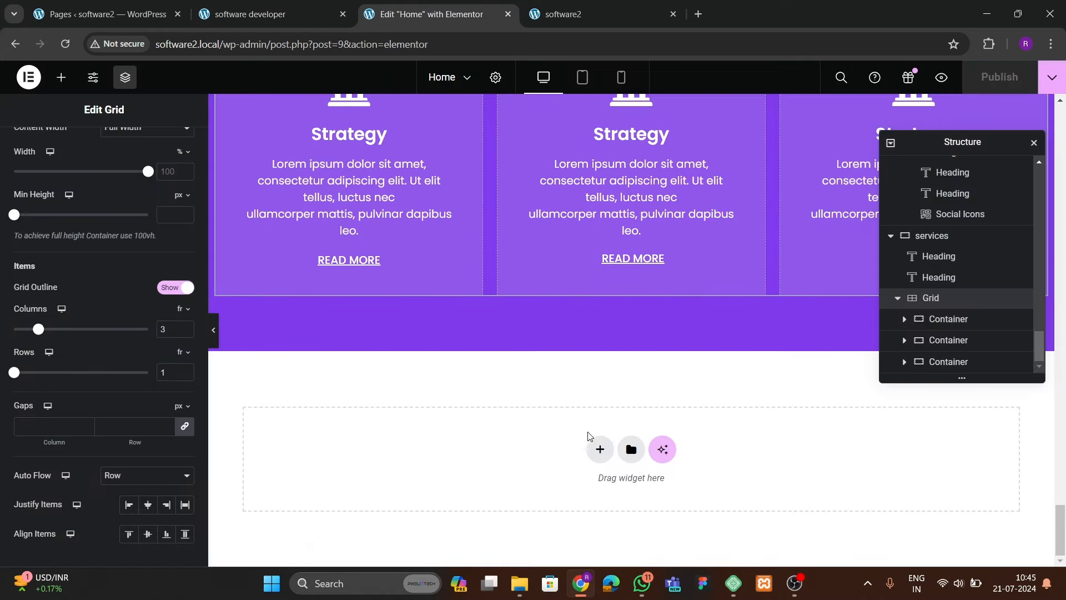
pyautogui.click(598, 448)
pyautogui.click(572, 478)
pyautogui.scroll(-1, 454, 440)
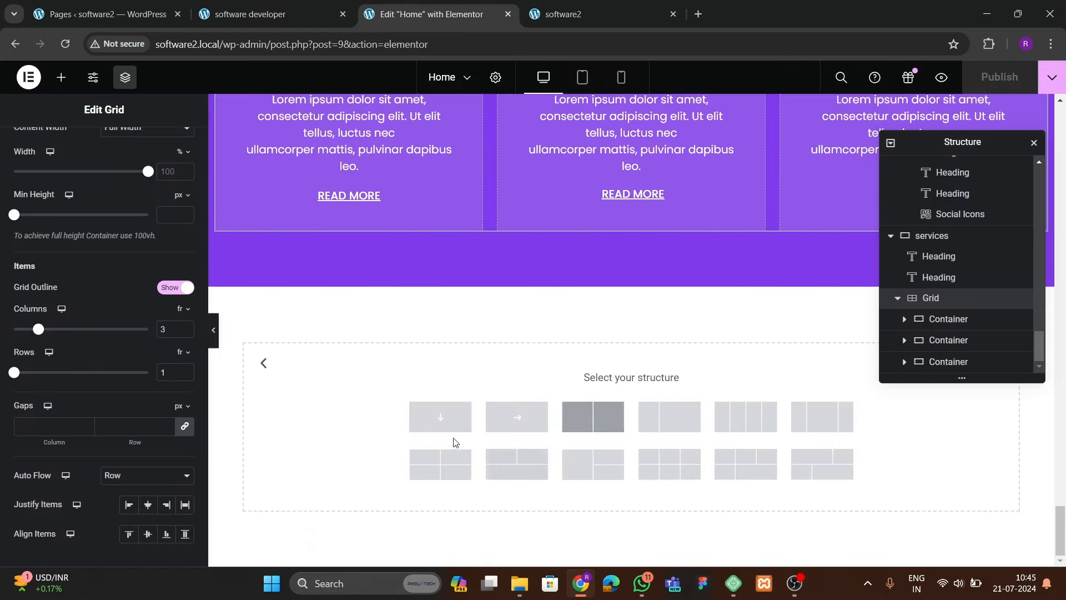
pyautogui.click(467, 417)
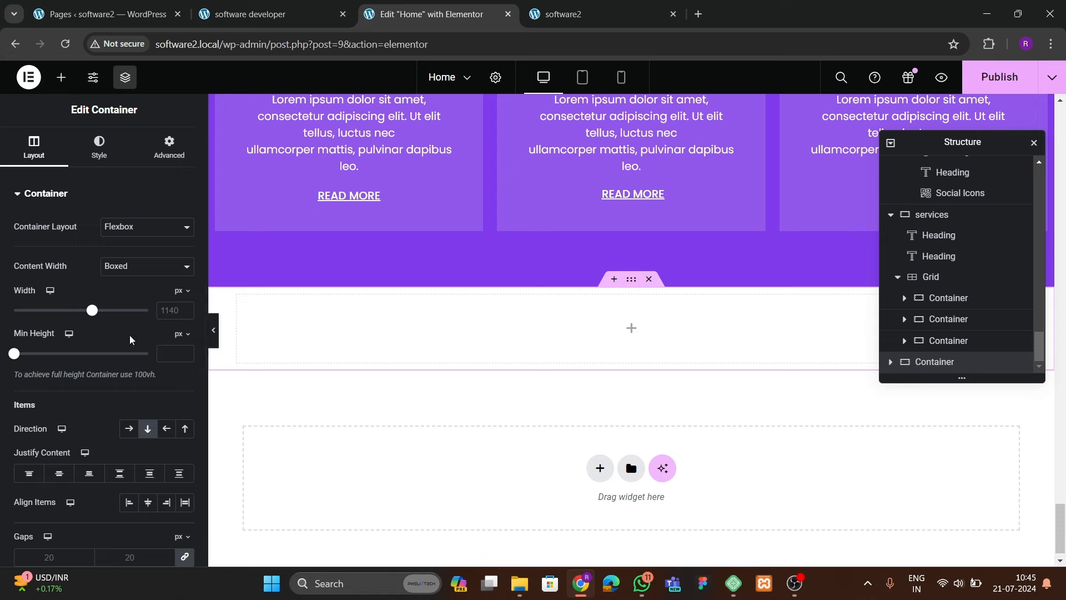
# - Copy the Our Team section container and paste its style onto the new container below the services section
pyautogui.scroll(20, 684, 336)
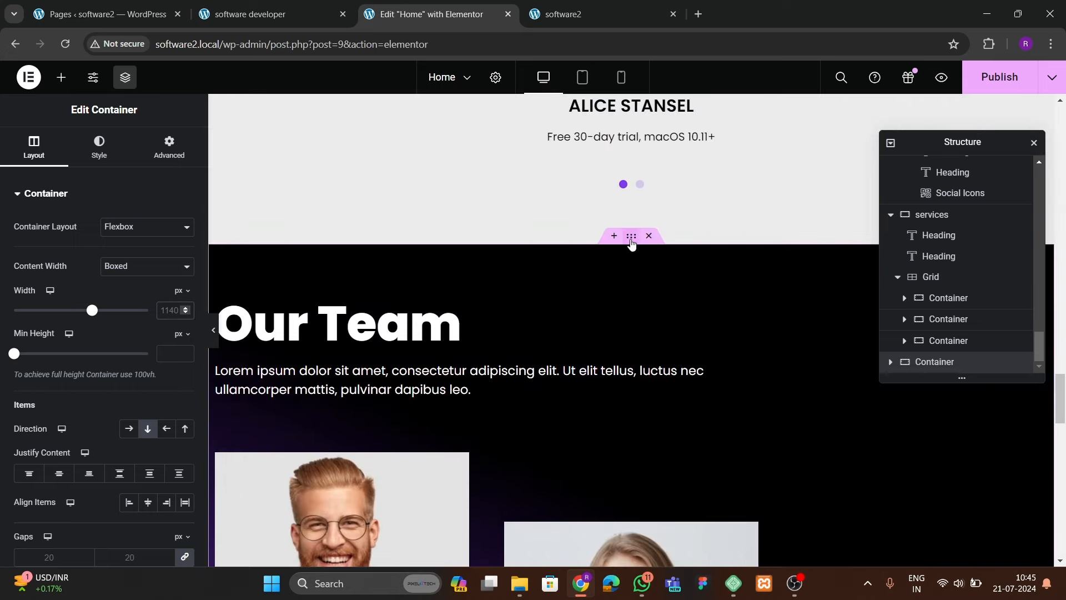
pyautogui.rightClick(631, 236)
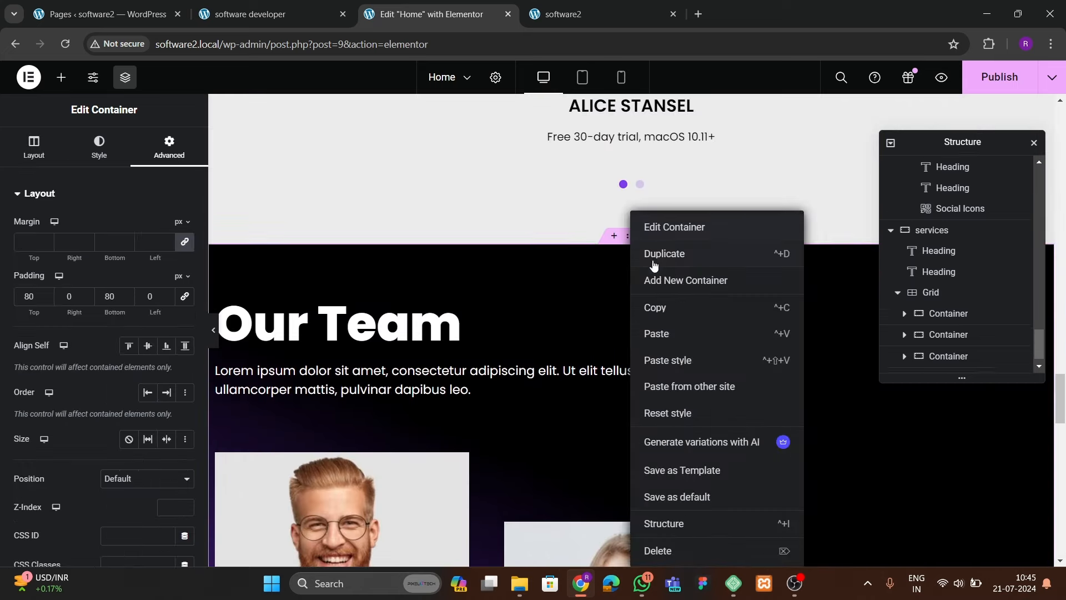
pyautogui.click(652, 304)
pyautogui.scroll(-10, 478, 378)
pyautogui.scroll(-6, 498, 398)
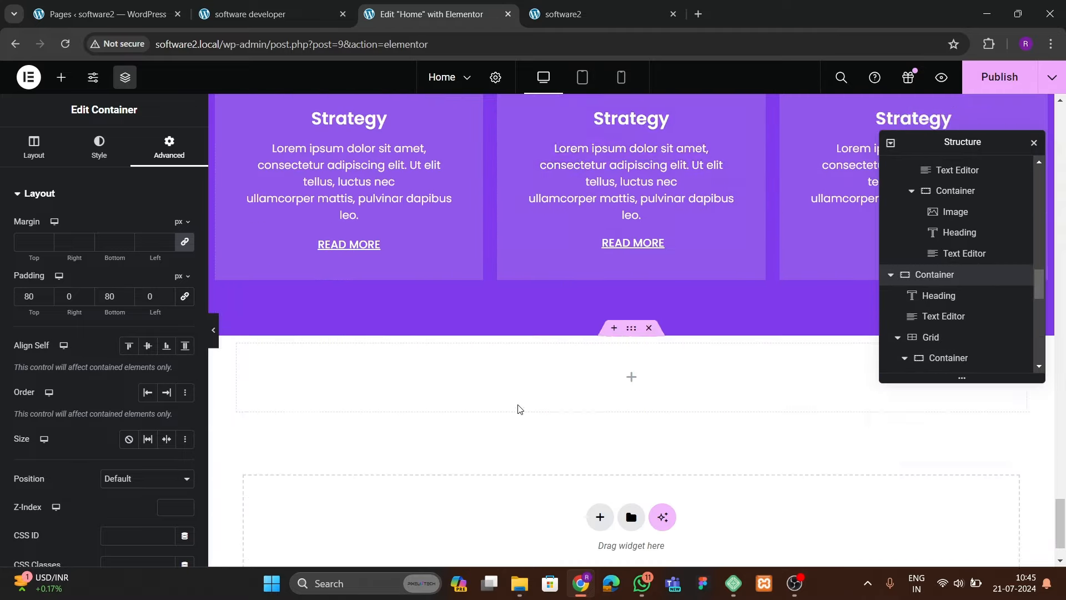
pyautogui.rightClick(631, 266)
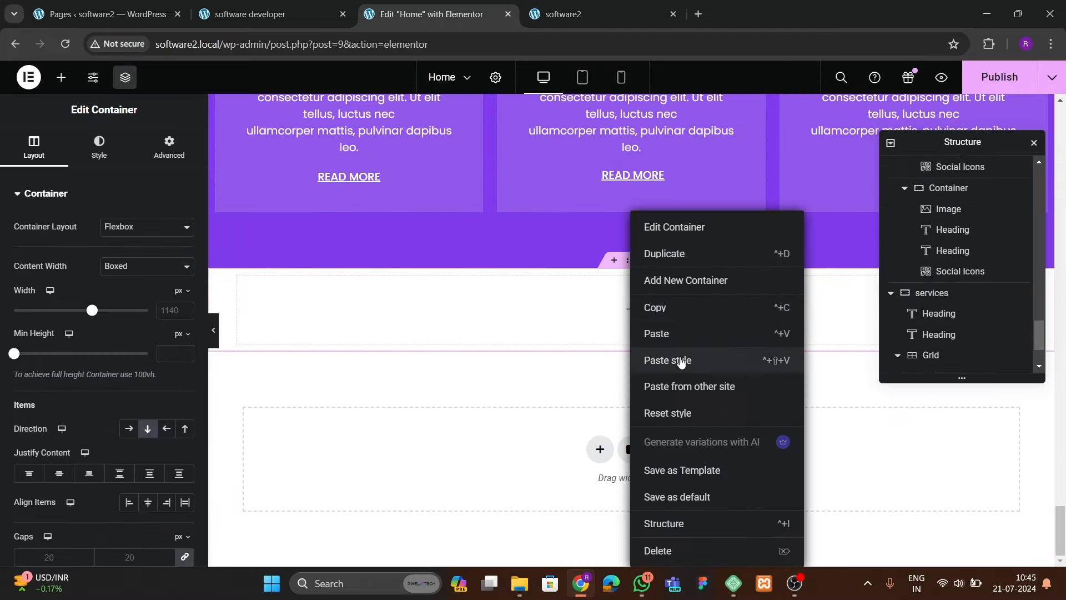
pyautogui.click(677, 359)
# - Check the reference's Get In Touch section and paste a copy of the Our Team heading into the new gradient container
pyautogui.click(250, 14)
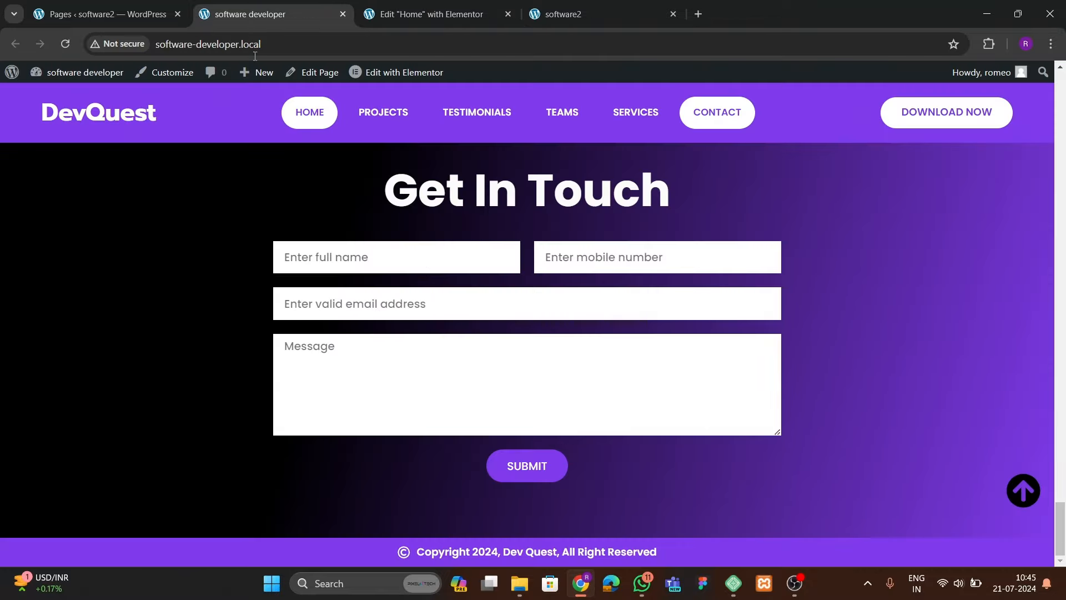
pyautogui.click(471, 15)
pyautogui.scroll(10, 572, 317)
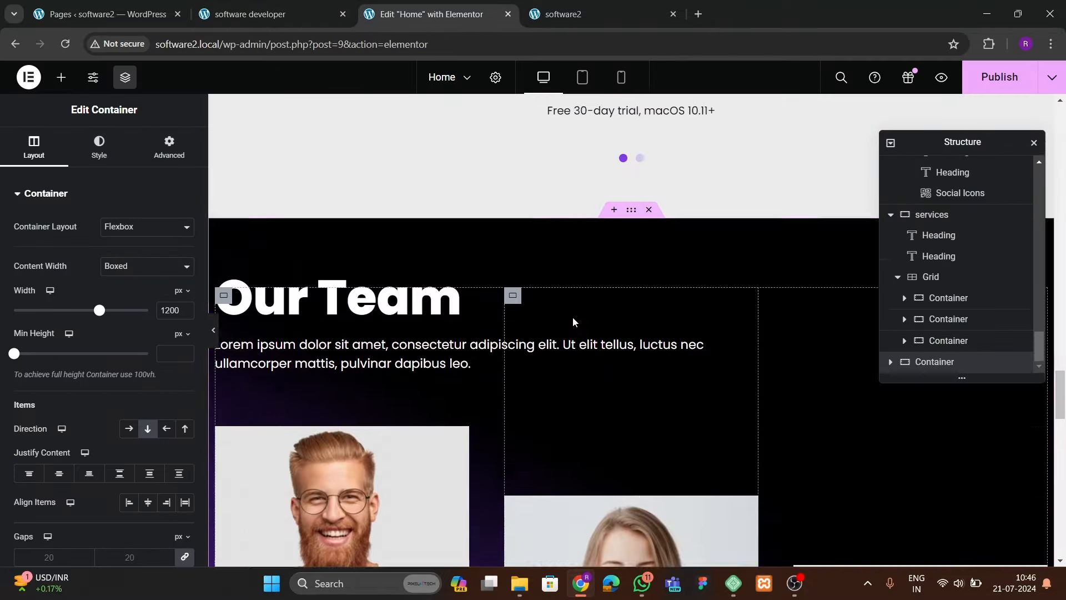
pyautogui.scroll(5, 573, 318)
pyautogui.scroll(-5, 573, 318)
pyautogui.click(412, 297)
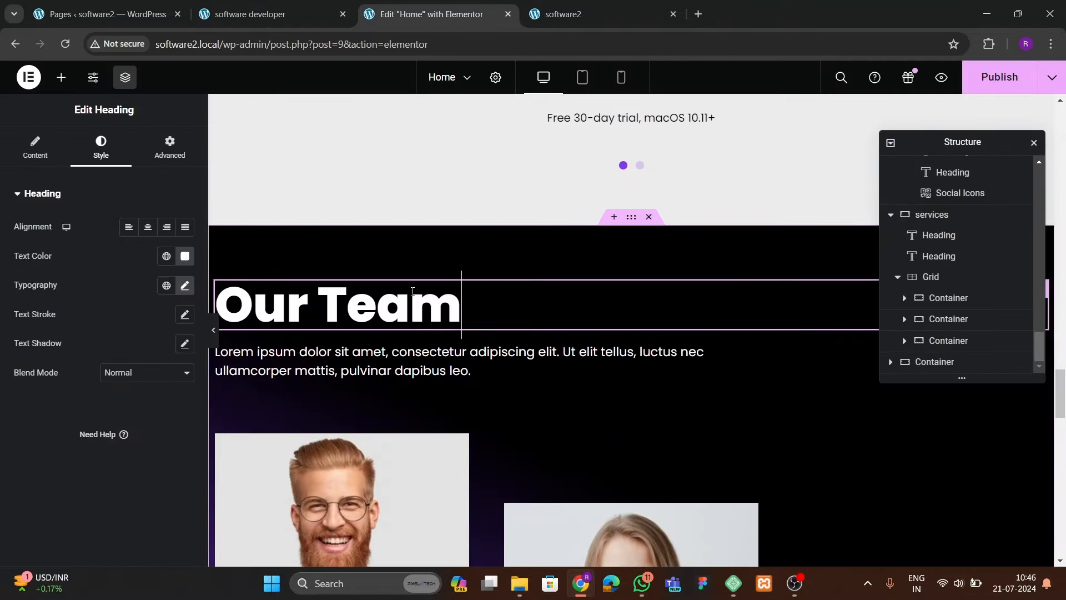
pyautogui.rightClick(410, 297)
pyautogui.click(436, 336)
pyautogui.scroll(-10, 616, 350)
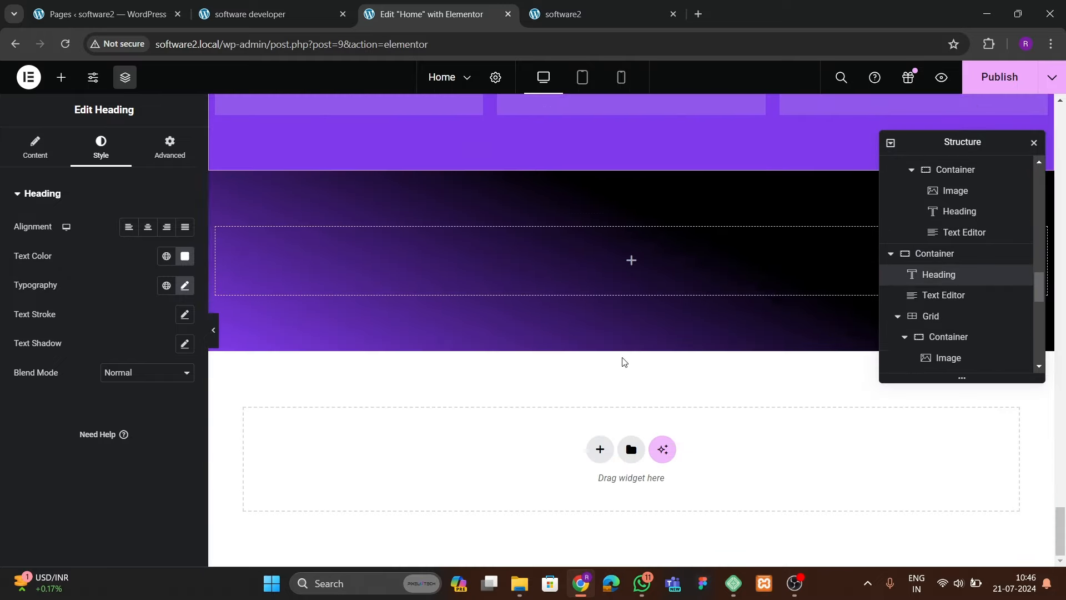
pyautogui.rightClick(547, 271)
pyautogui.click(581, 334)
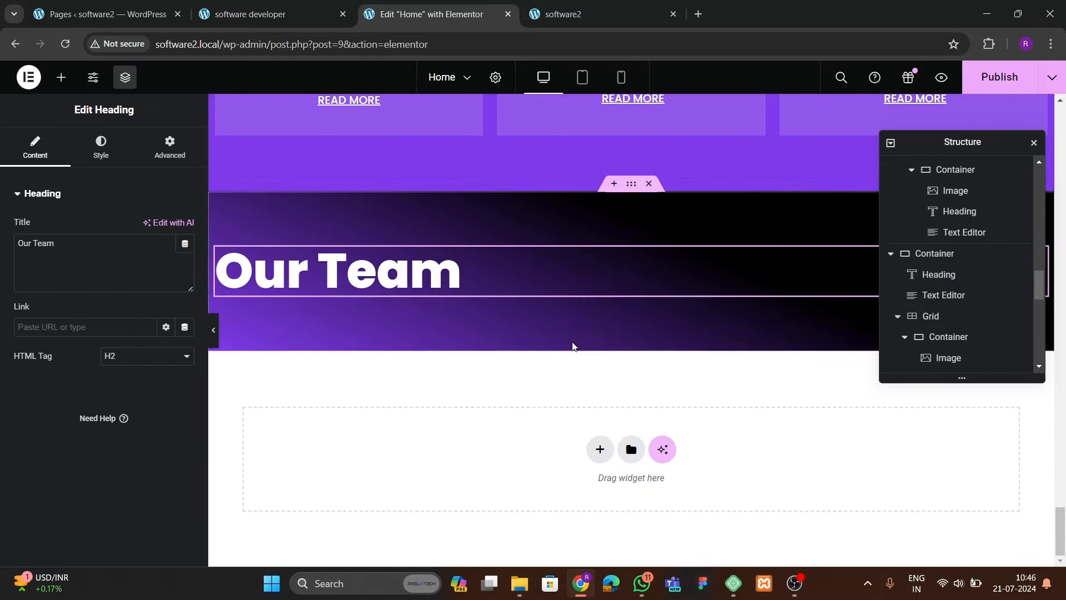
# - Centre the content of the new gradient container with centred justification and centred item alignment
pyautogui.click(631, 185)
pyautogui.scroll(-1, 87, 360)
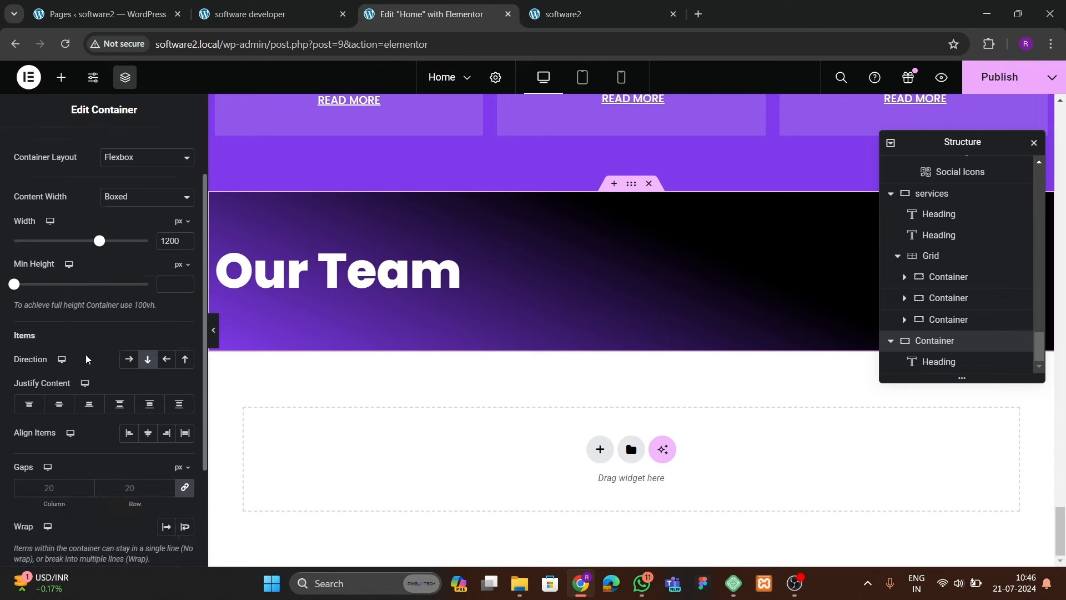
pyautogui.click(59, 404)
pyautogui.click(147, 432)
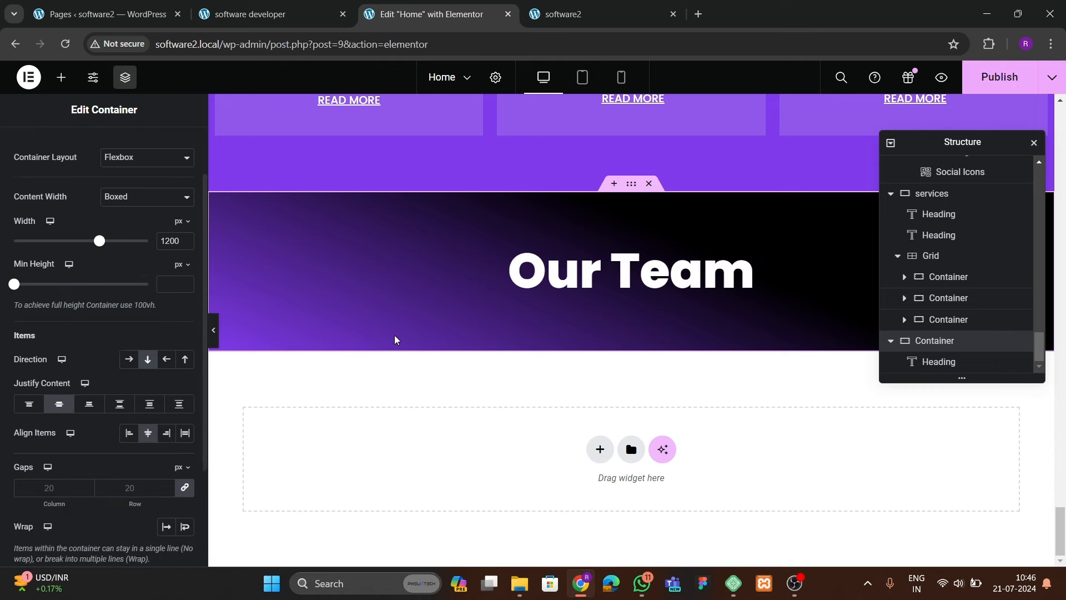
# - Check the reference's contact section and change the copied Our Team heading's text to "Get In Touch"
pyautogui.click(514, 287)
pyautogui.hotkey('ctrl', 'shift', 'Tab')
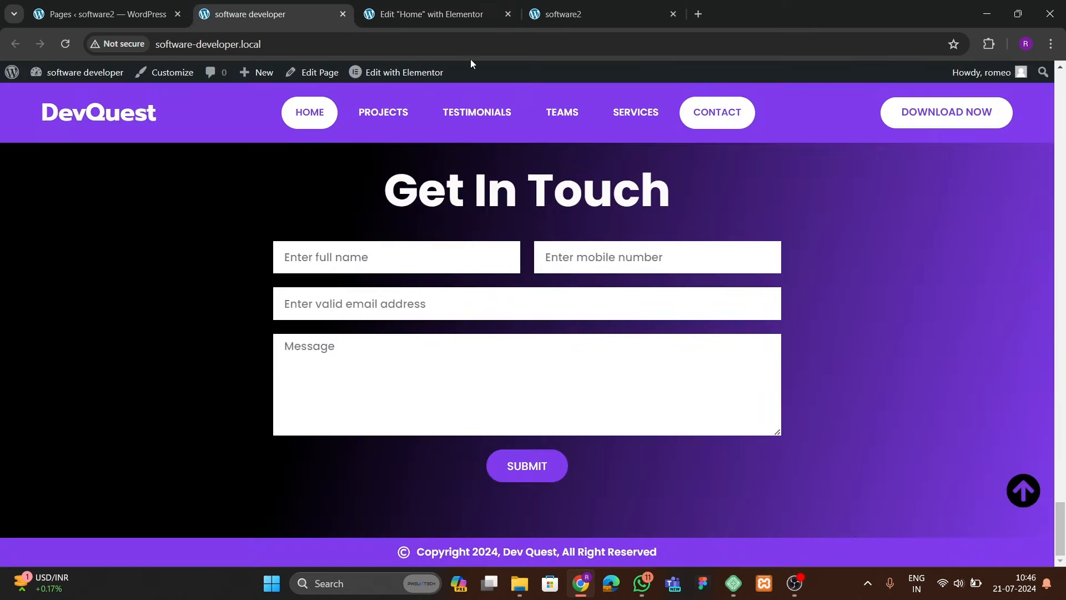
pyautogui.click(470, 14)
pyautogui.moveTo(39, 247); pyautogui.dragTo(1, 254)
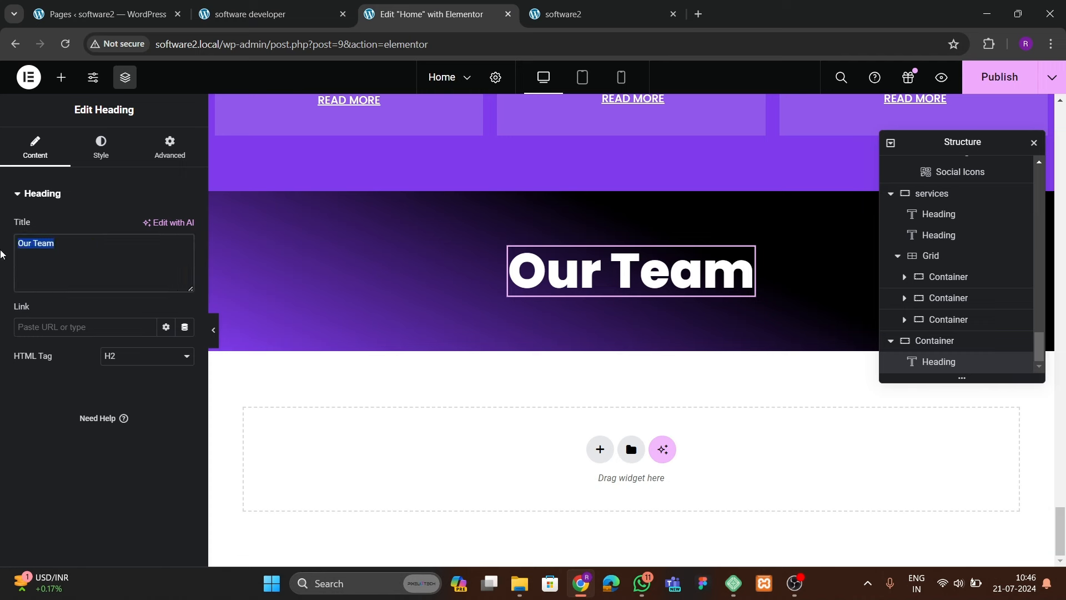
pyautogui.write('Get In Touch')
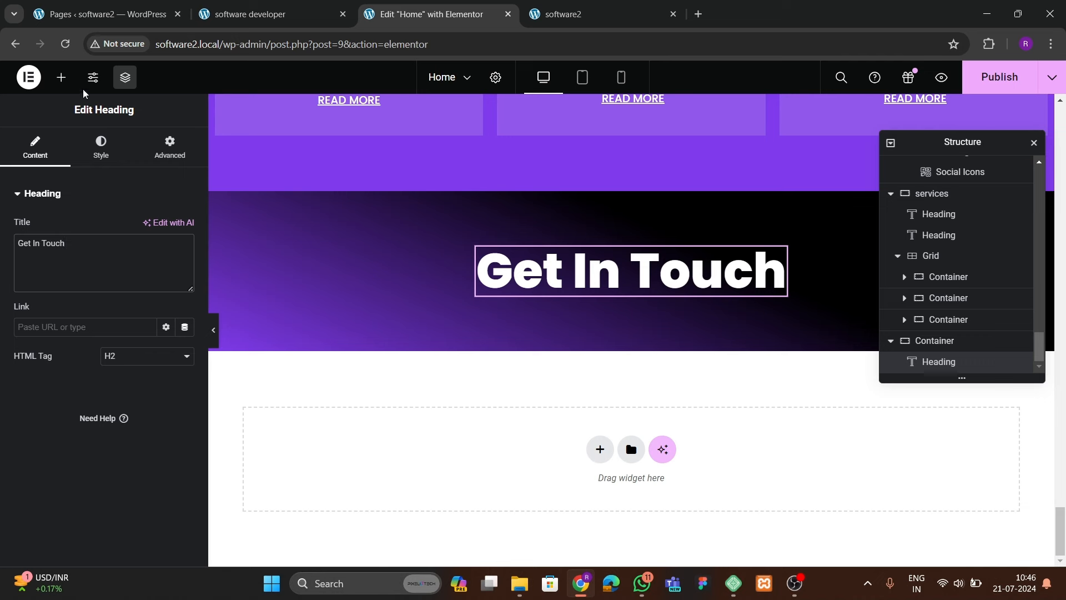
# - Add a Form widget below the Get In Touch heading and hide its field labels
pyautogui.click(62, 77)
pyautogui.write('f')
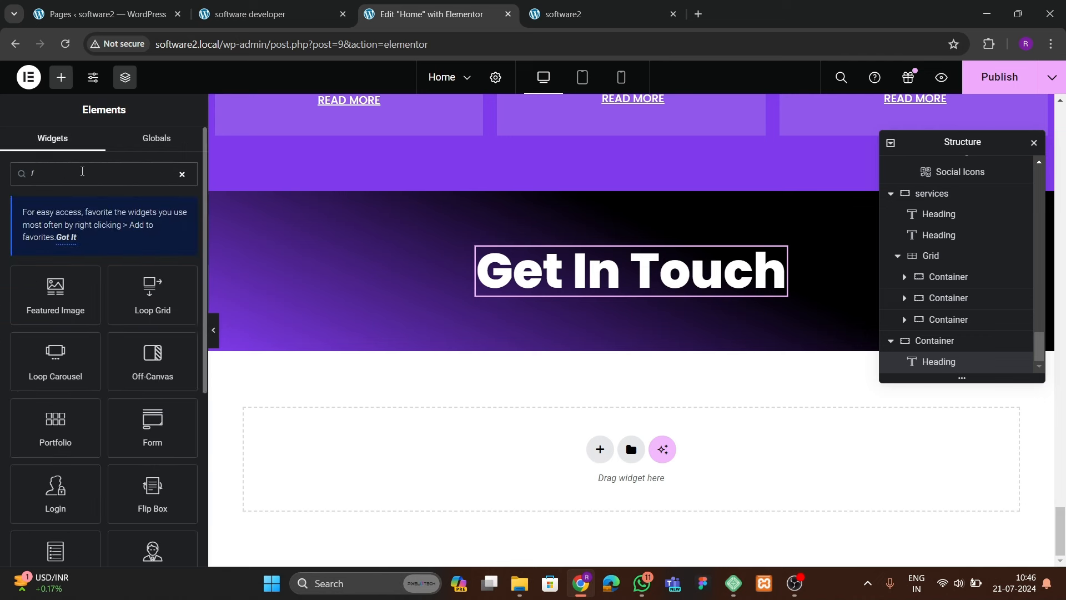
pyautogui.write('oiorm')
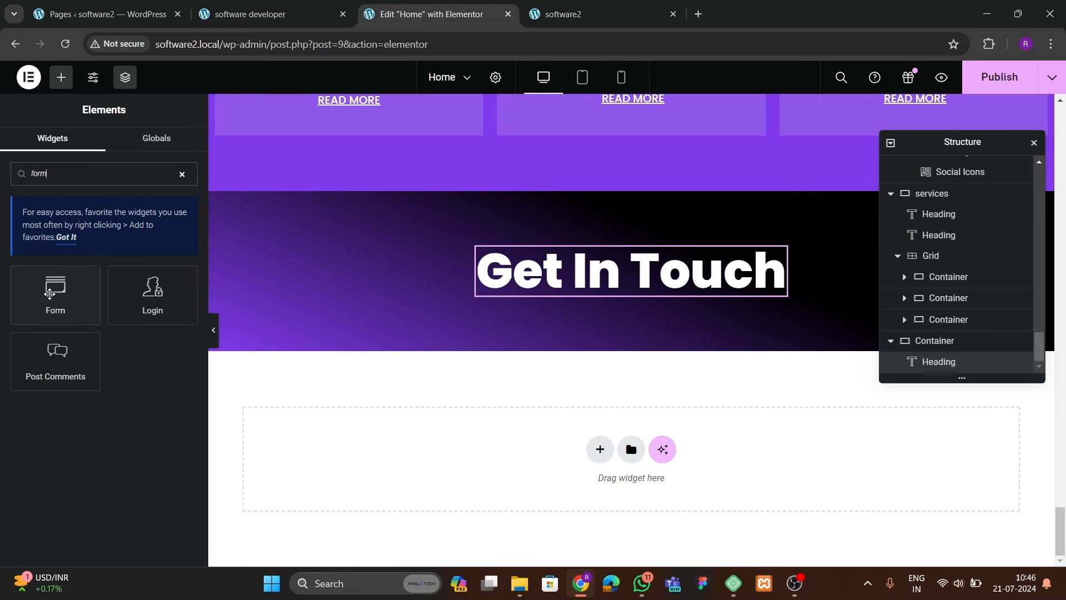
pyautogui.moveTo(50, 293); pyautogui.dragTo(668, 295)
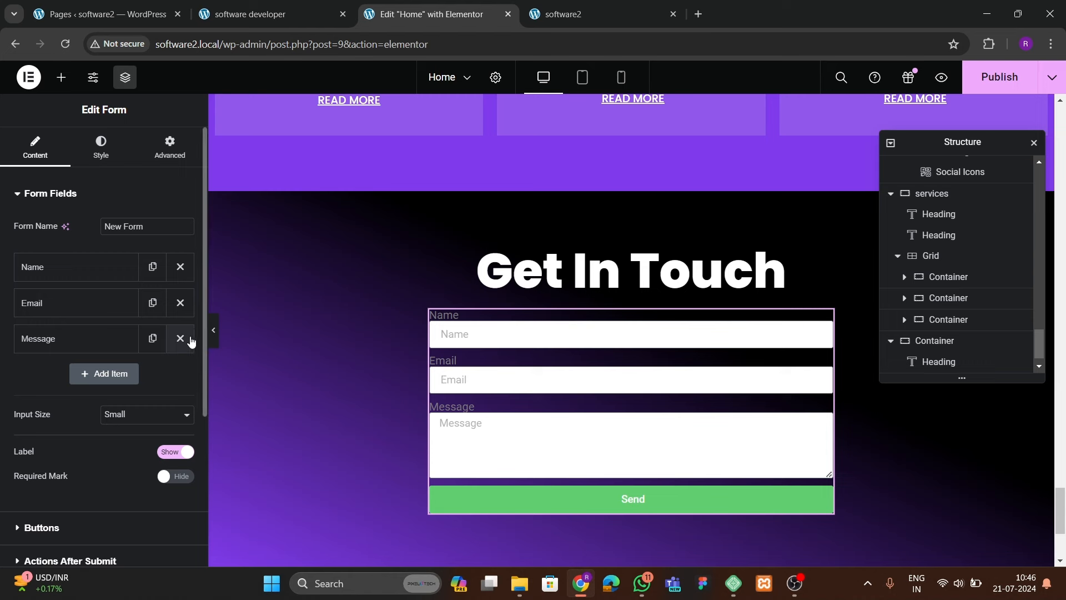
pyautogui.click(175, 452)
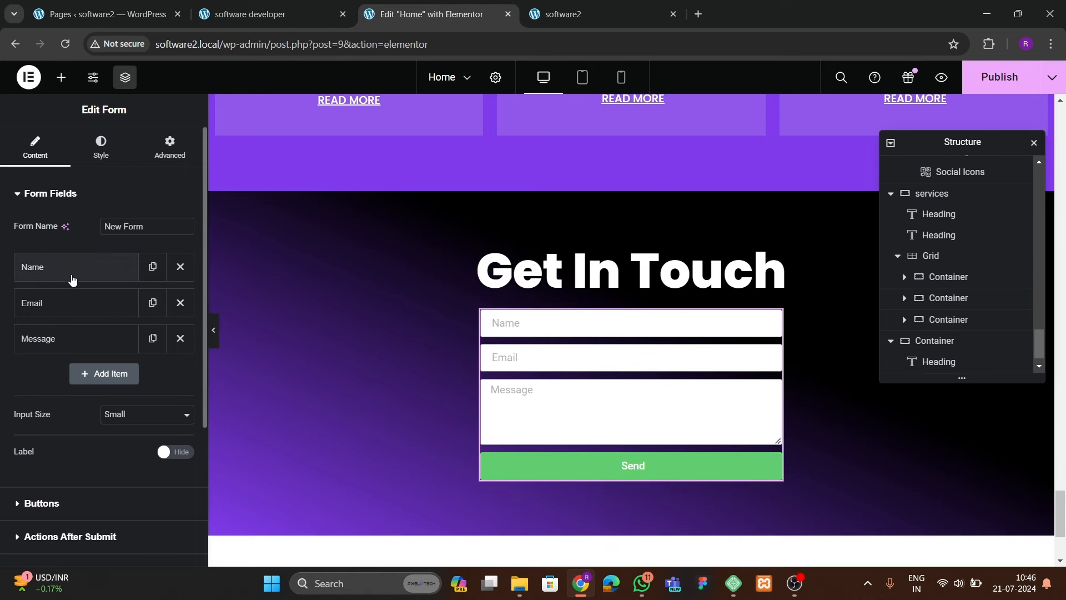
# - Add a Number field to the form with the label "Mob no." and the placeholder "Enter valid mobile number"
pyautogui.click(105, 374)
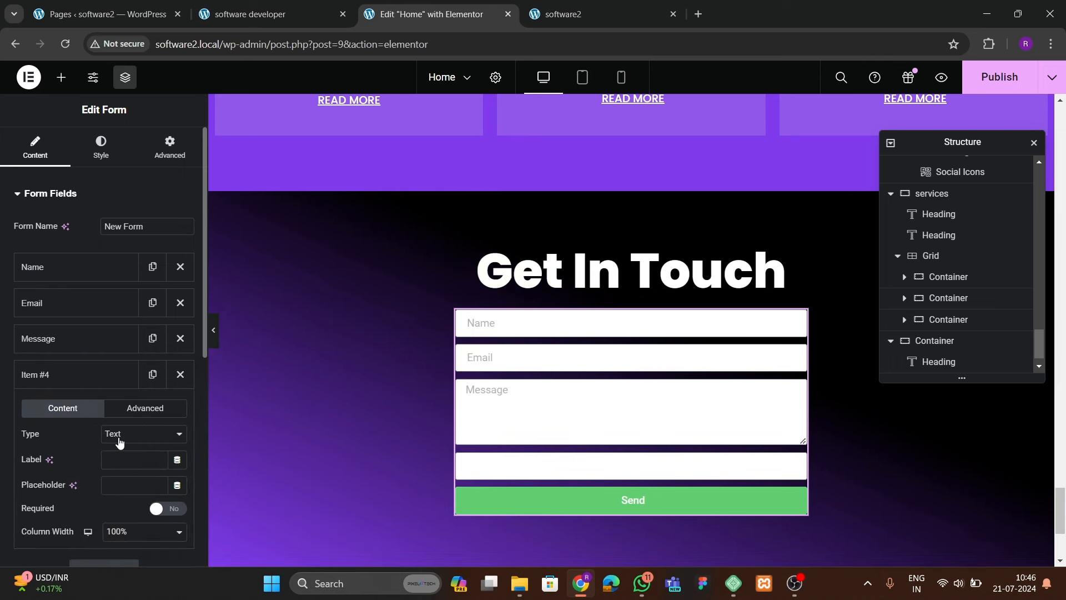
pyautogui.click(118, 438)
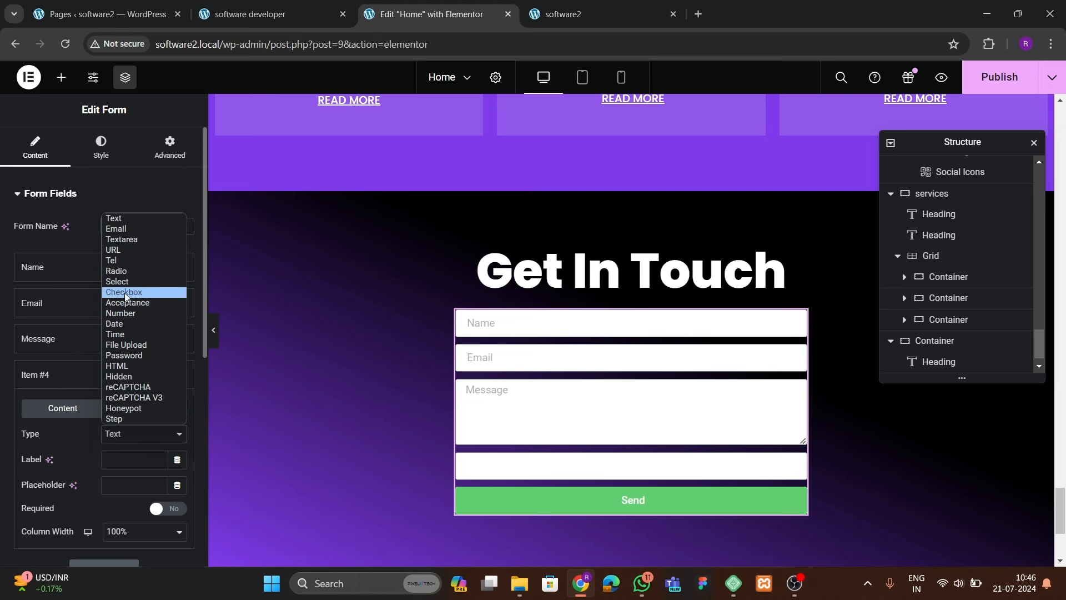
pyautogui.click(124, 313)
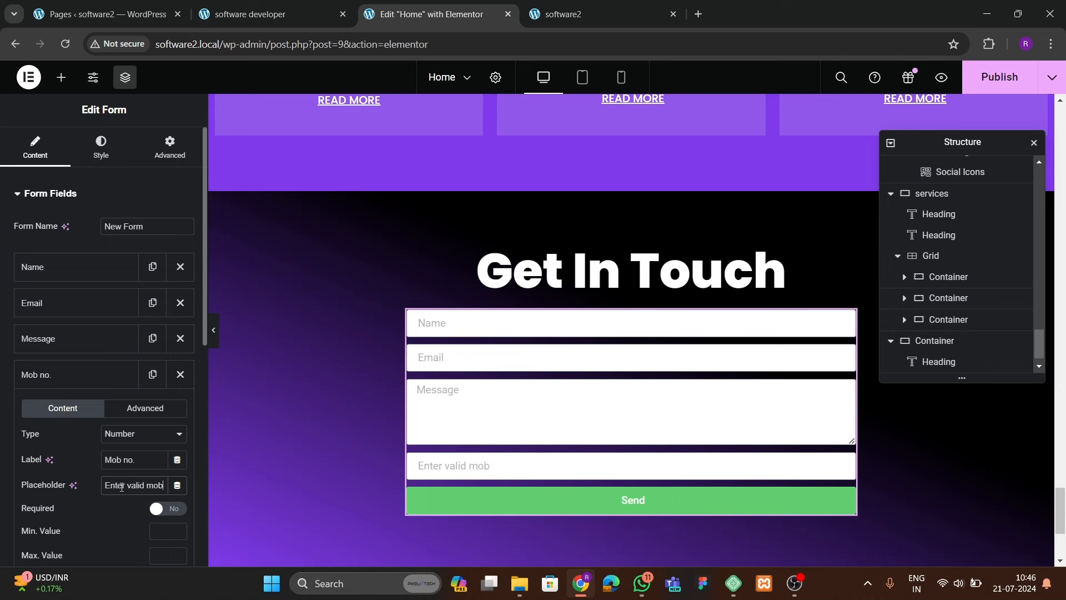
pyautogui.write('iulile number')
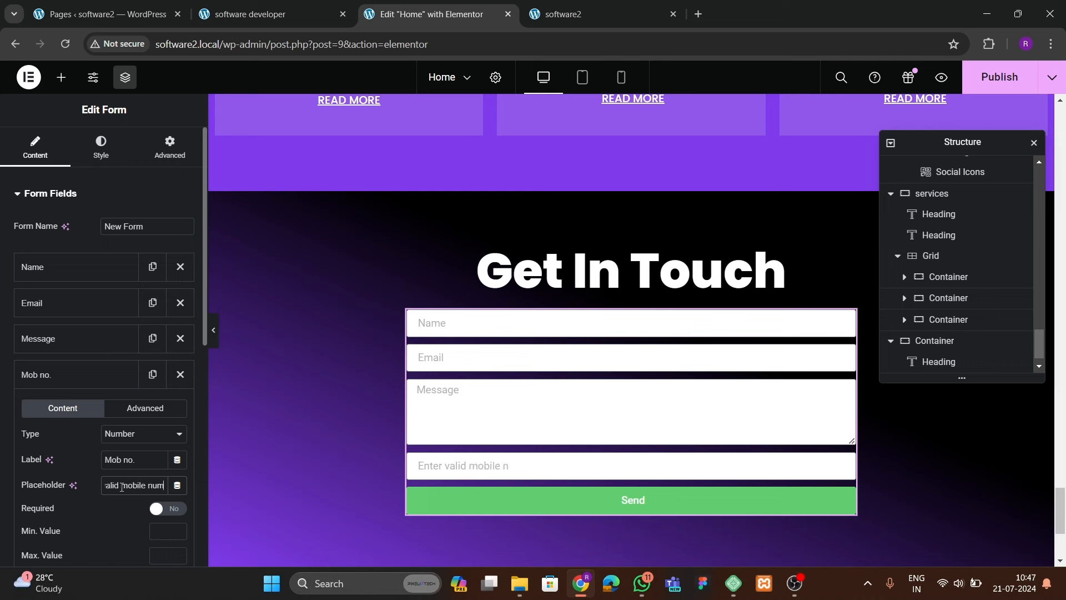
pyautogui.click(111, 376)
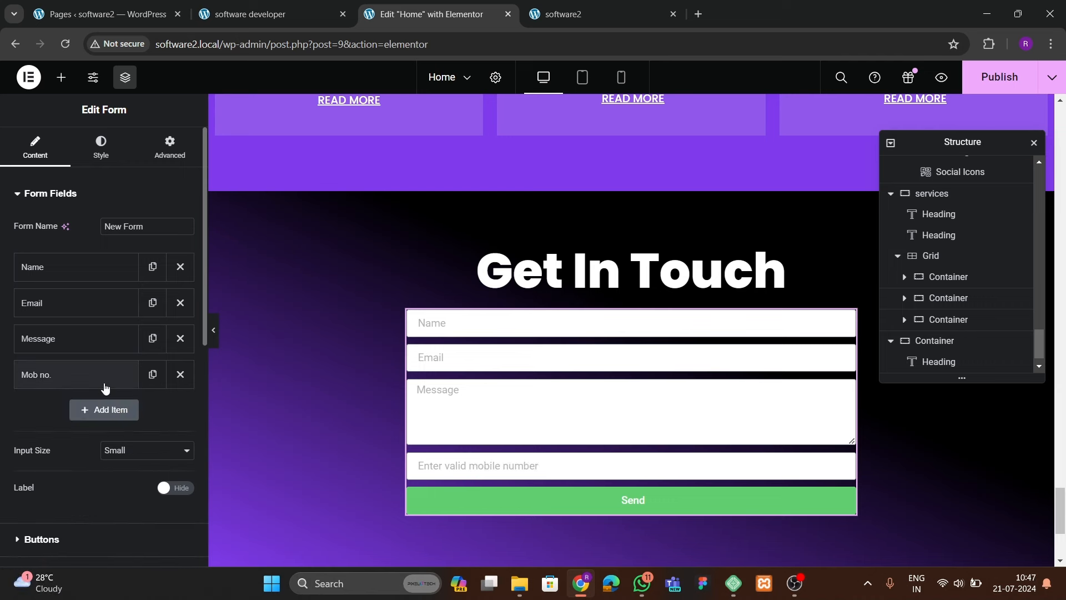
# - Set the Name field's placeholder to "Enter your full name" and its column width to 50%
pyautogui.click(57, 270)
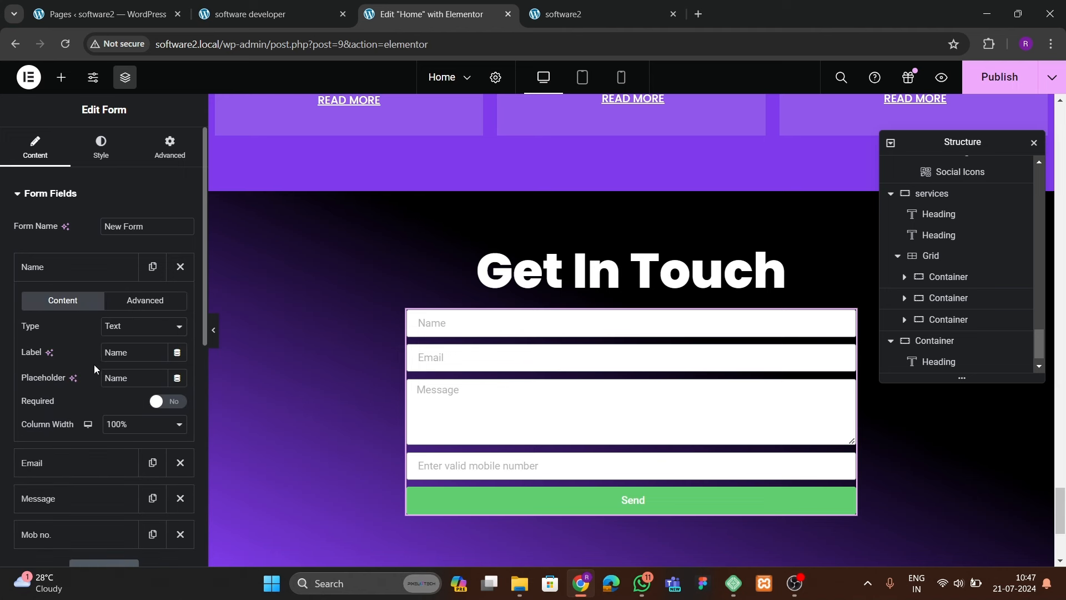
pyautogui.write('Enter your full name')
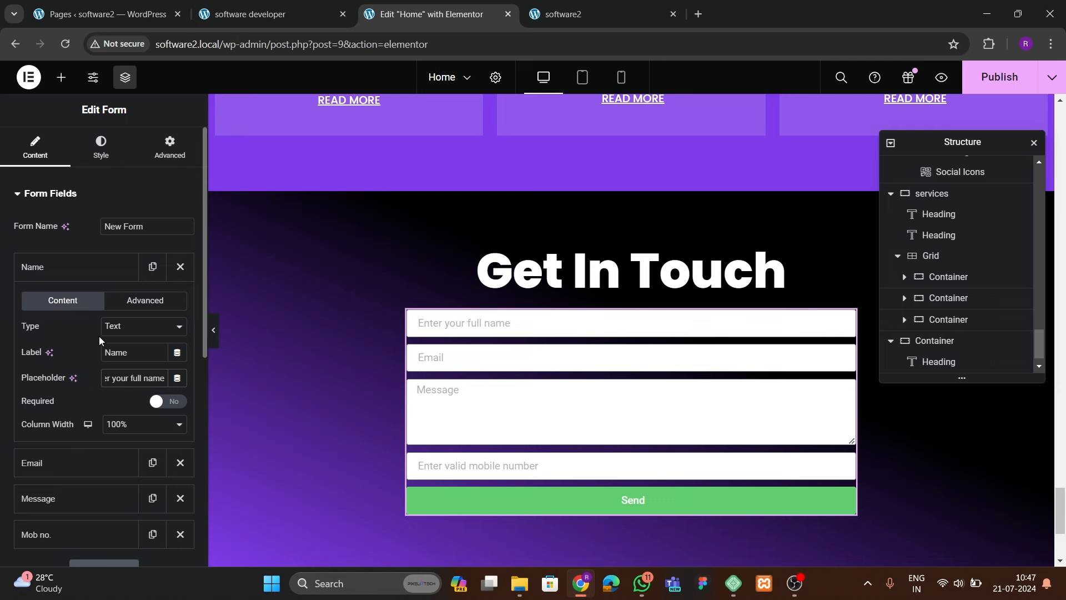
pyautogui.click(90, 274)
pyautogui.click(91, 274)
pyautogui.click(120, 428)
pyautogui.click(115, 344)
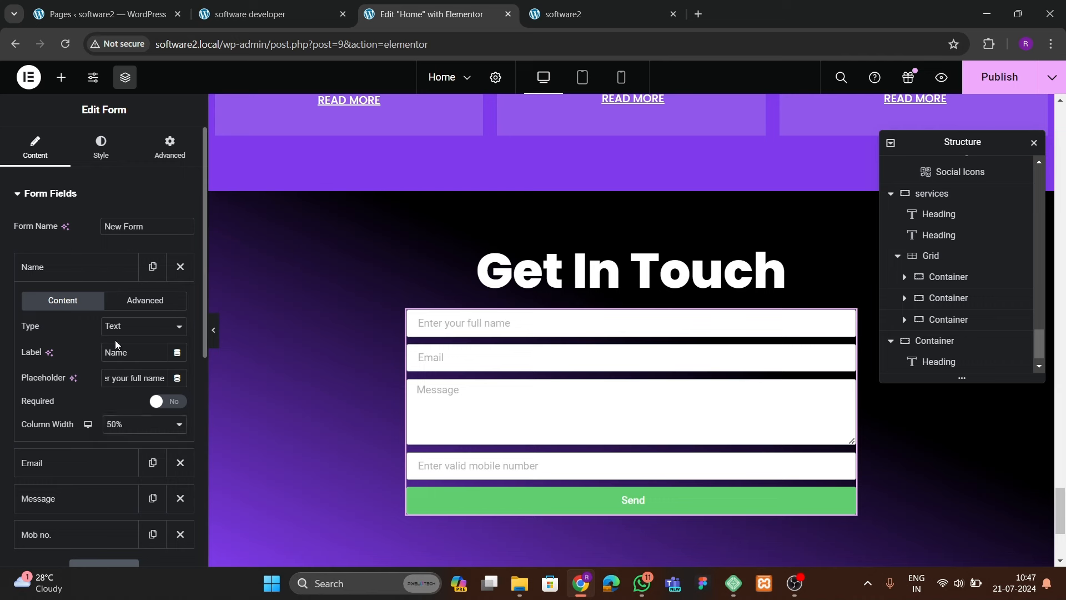
pyautogui.click(83, 272)
# - Set the Email field's placeholder to "Enter a valid email" and its column width to 50%
pyautogui.click(74, 314)
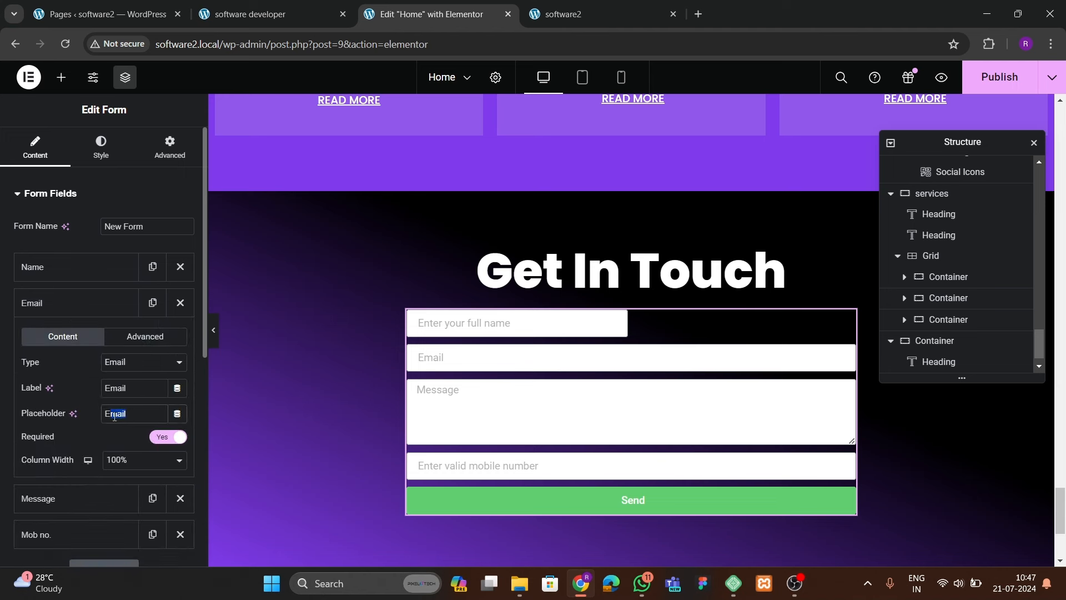
pyautogui.press('BackSpace')
pyautogui.write('Enter a valid emai')
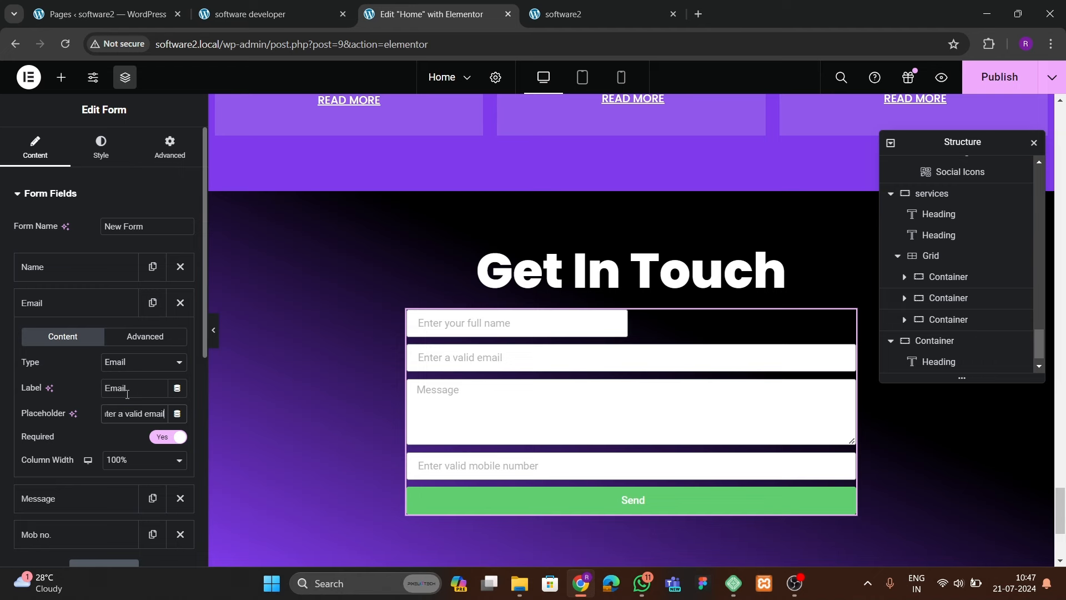
pyautogui.click(124, 462)
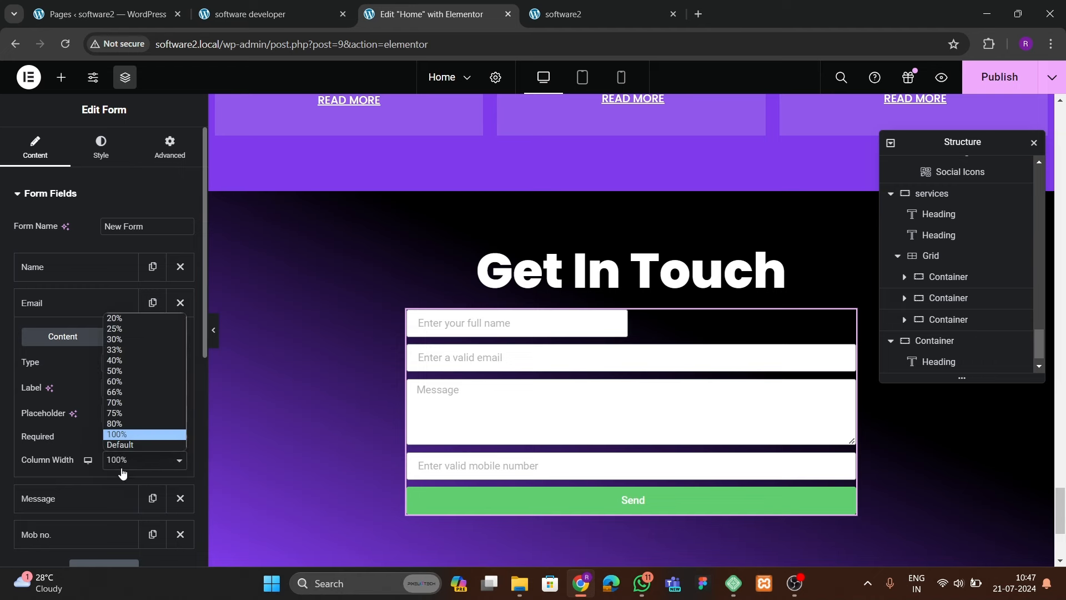
pyautogui.click(115, 371)
pyautogui.click(72, 304)
# - Move the Mob no. field above the Message field and compare the form with the reference site
pyautogui.click(80, 342)
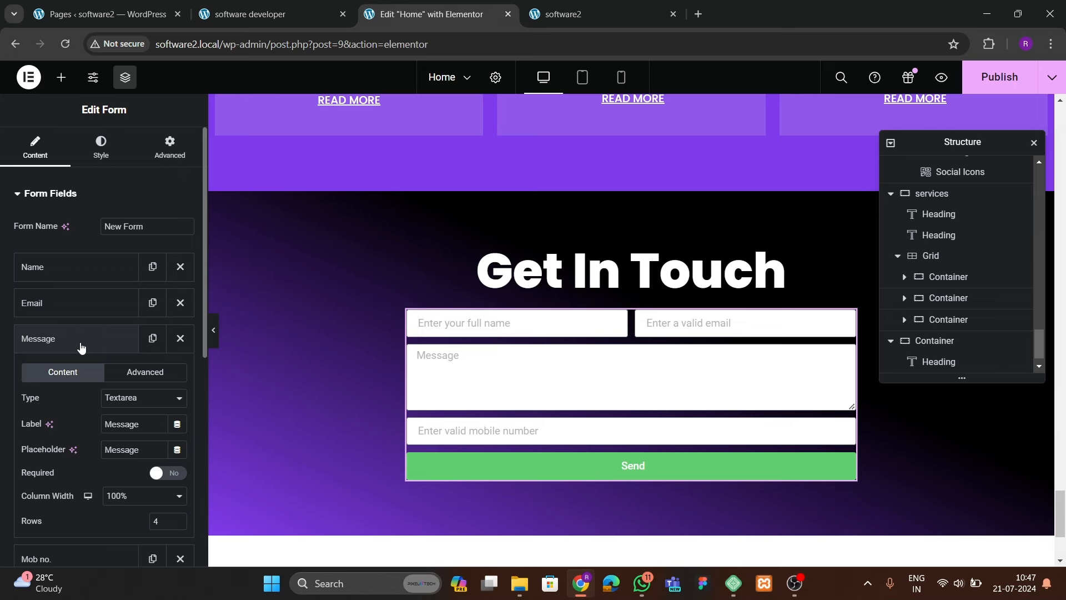
pyautogui.click(81, 347)
pyautogui.moveTo(72, 374); pyautogui.dragTo(67, 340)
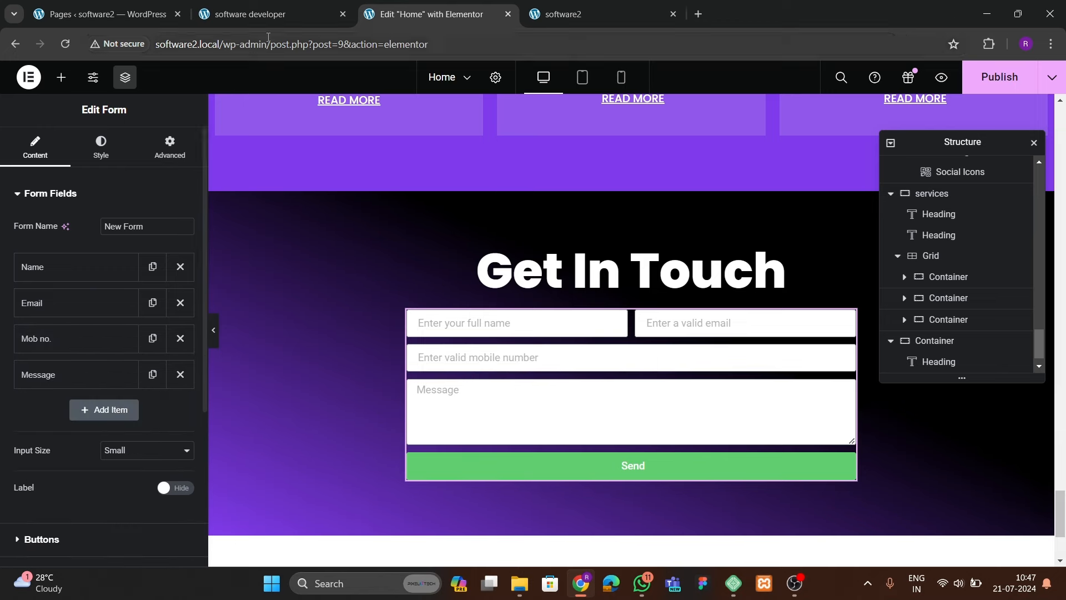
pyautogui.click(261, 14)
pyautogui.click(442, 16)
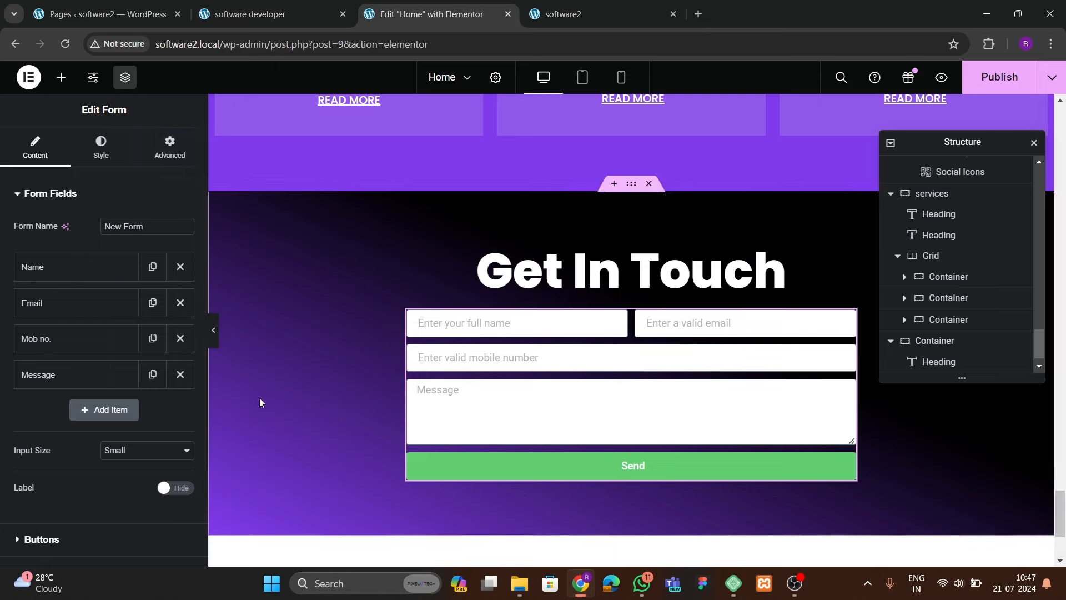
# - Set the form's input size and button size to Medium, and the button's column width to Default
pyautogui.scroll(-3, 82, 363)
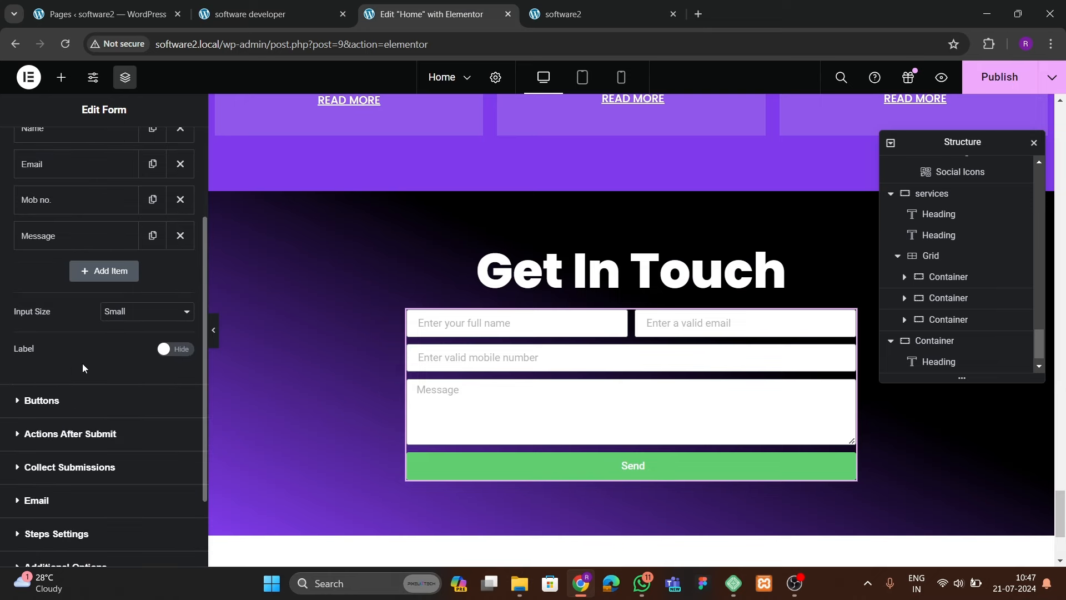
pyautogui.click(130, 345)
pyautogui.scroll(-2, 109, 387)
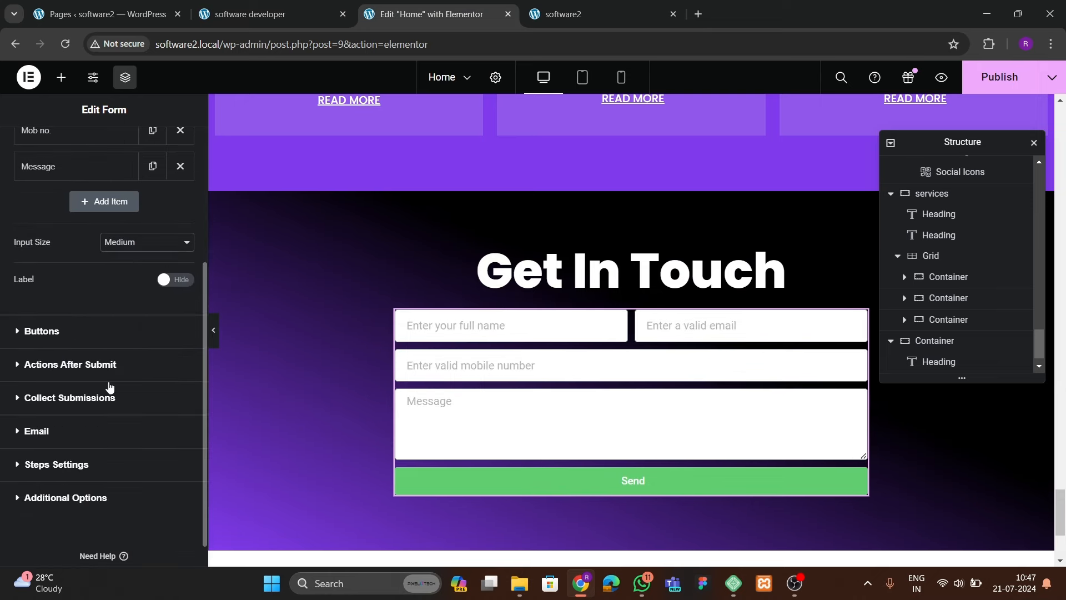
pyautogui.click(41, 330)
pyautogui.click(134, 266)
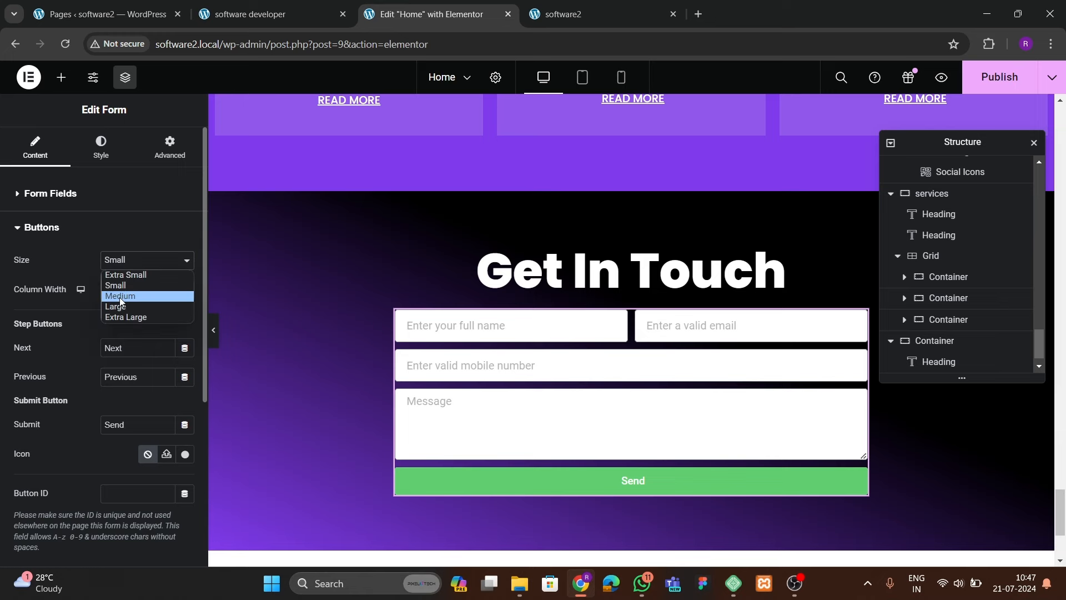
pyautogui.click(120, 297)
pyautogui.click(125, 298)
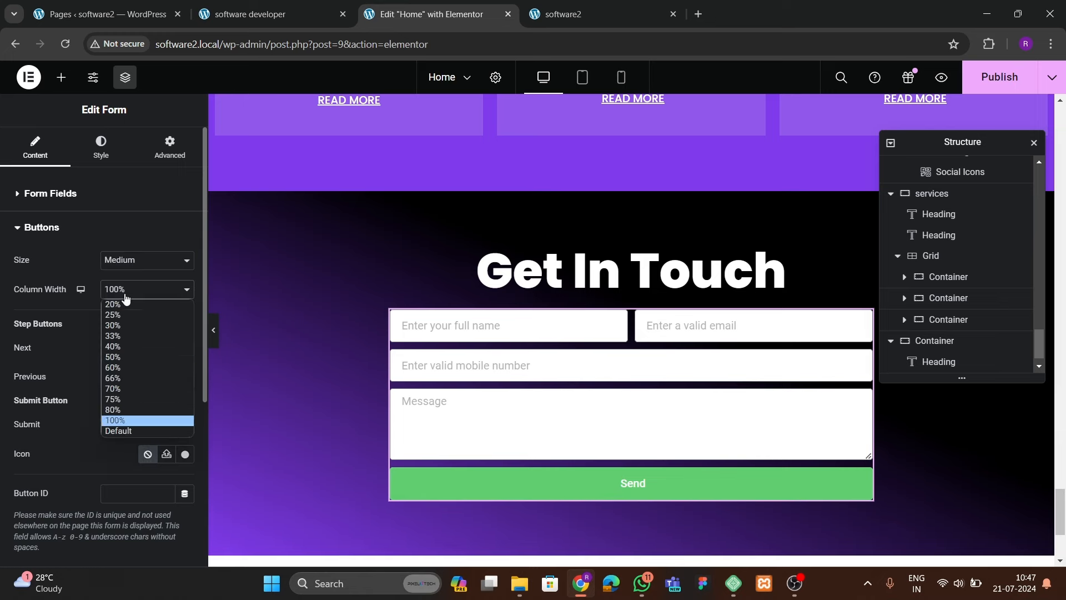
pyautogui.click(137, 425)
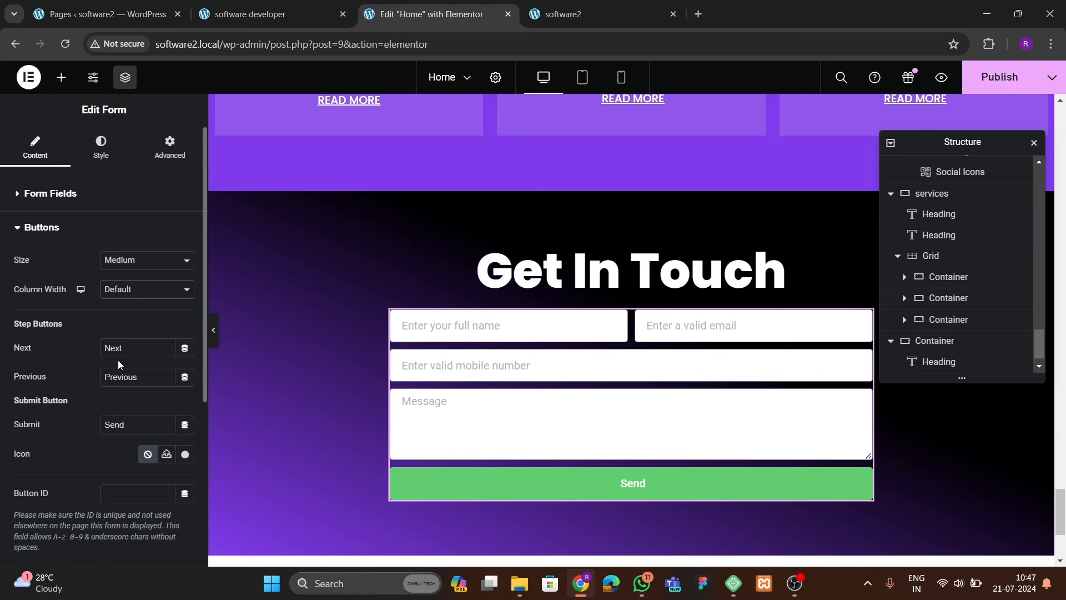
# - Change the form's submit button text to "SUBMIT"
pyautogui.moveTo(137, 425); pyautogui.dragTo(18, 415)
pyautogui.press('BackSpace')
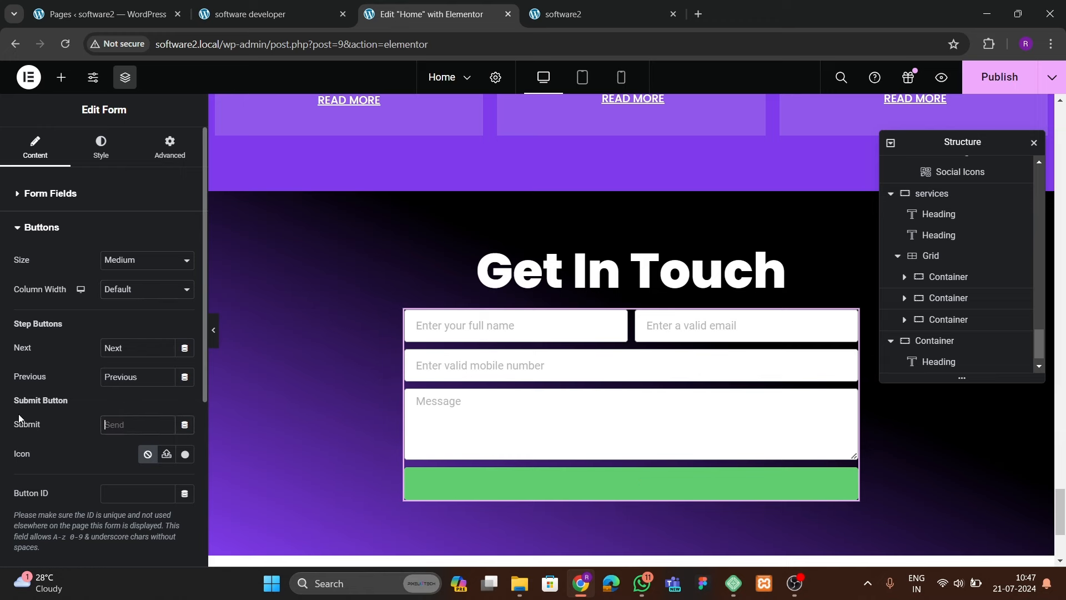
pyautogui.write('SUBMIT')
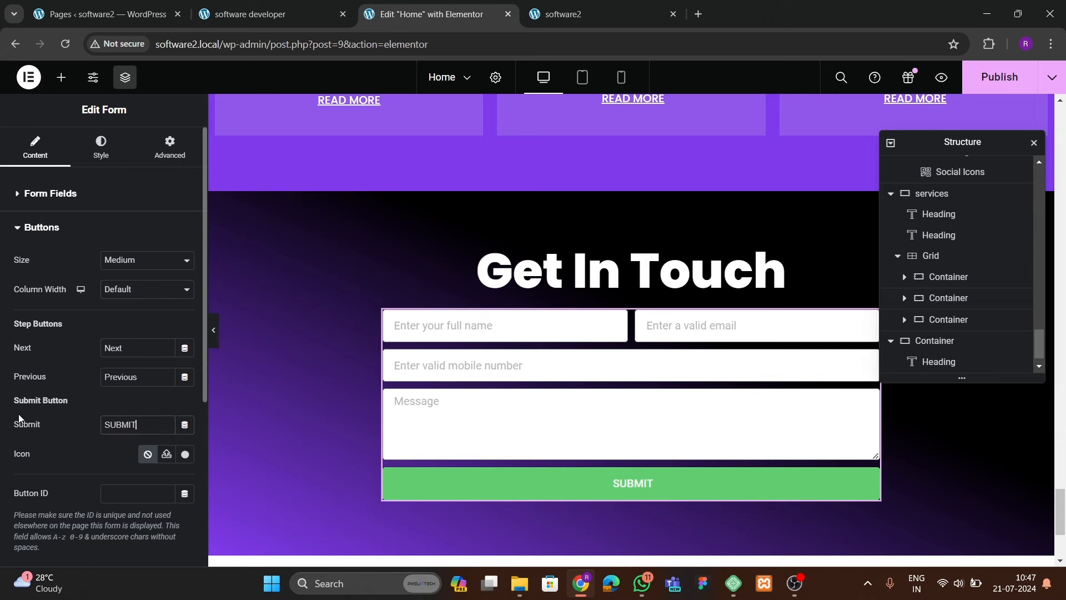
pyautogui.scroll(-3, 75, 358)
pyautogui.scroll(3, 76, 357)
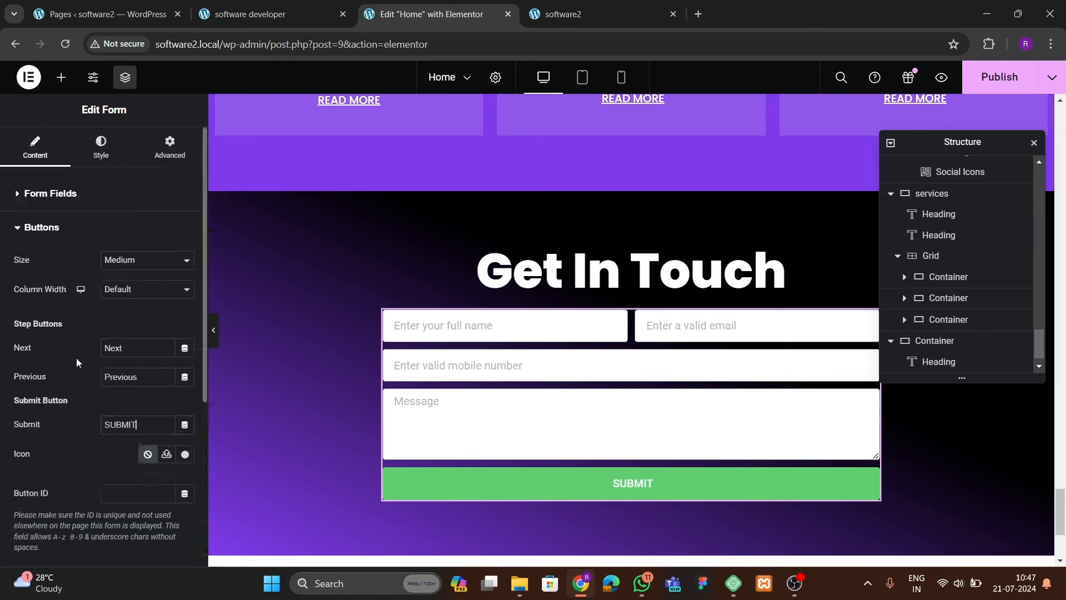
# - Set the form's columns gap and rows gap to 20 px each
pyautogui.click(93, 156)
pyautogui.scroll(-3, 96, 291)
pyautogui.scroll(3, 96, 291)
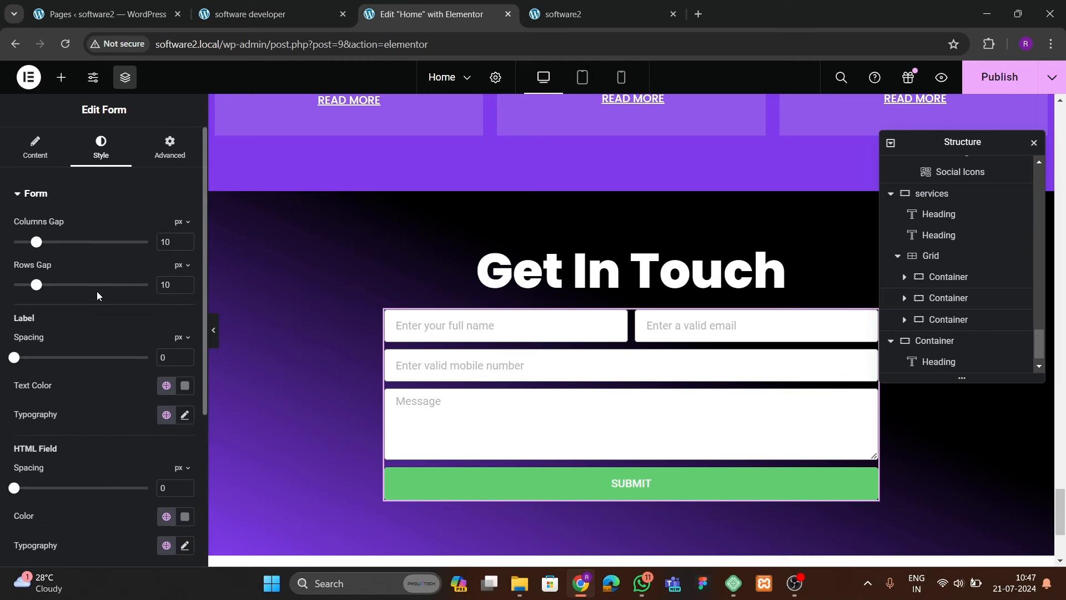
pyautogui.press('BackSpace')
pyautogui.press('BackSpace')
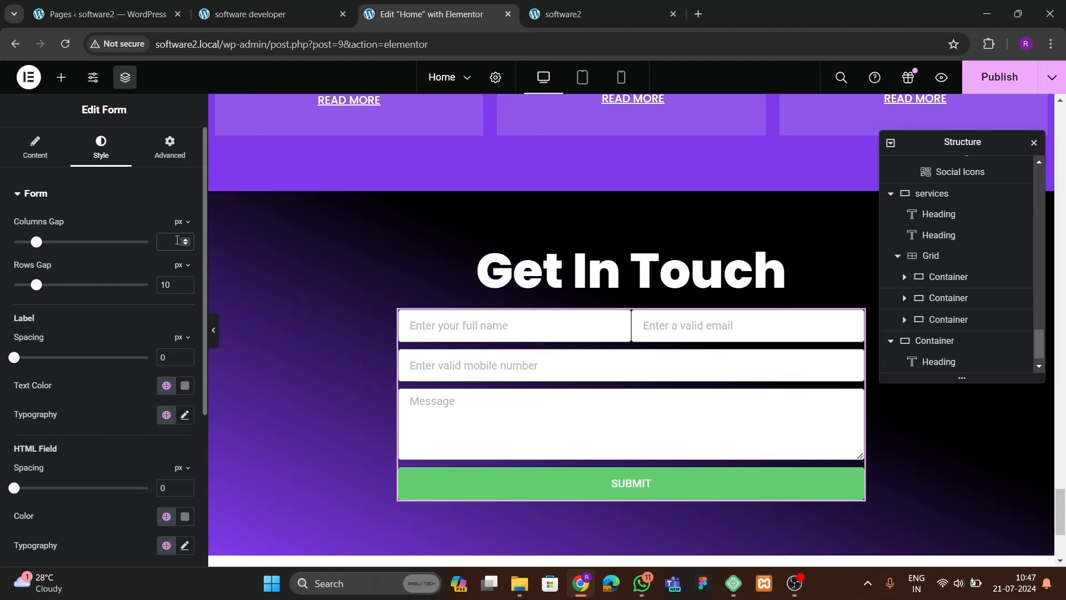
pyautogui.write('20')
pyautogui.press('BackSpace')
pyautogui.press('BackSpace')
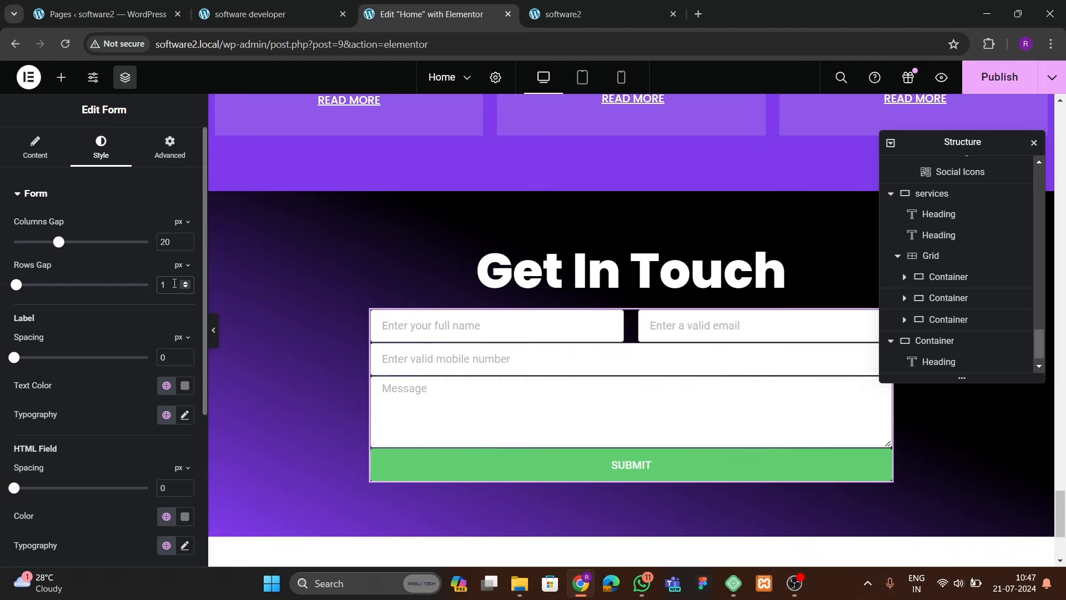
pyautogui.write('20')
pyautogui.scroll(-1, 167, 291)
pyautogui.scroll(-1, 155, 300)
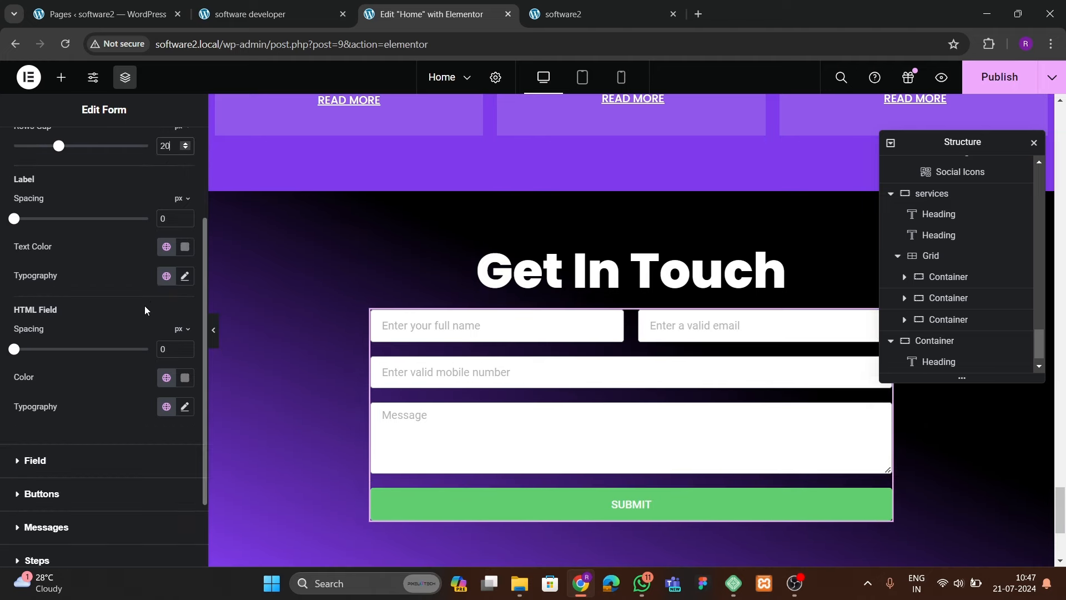
# - Set the form fields' border width and border radius to 0 px on all sides
pyautogui.scroll(-1, 81, 295)
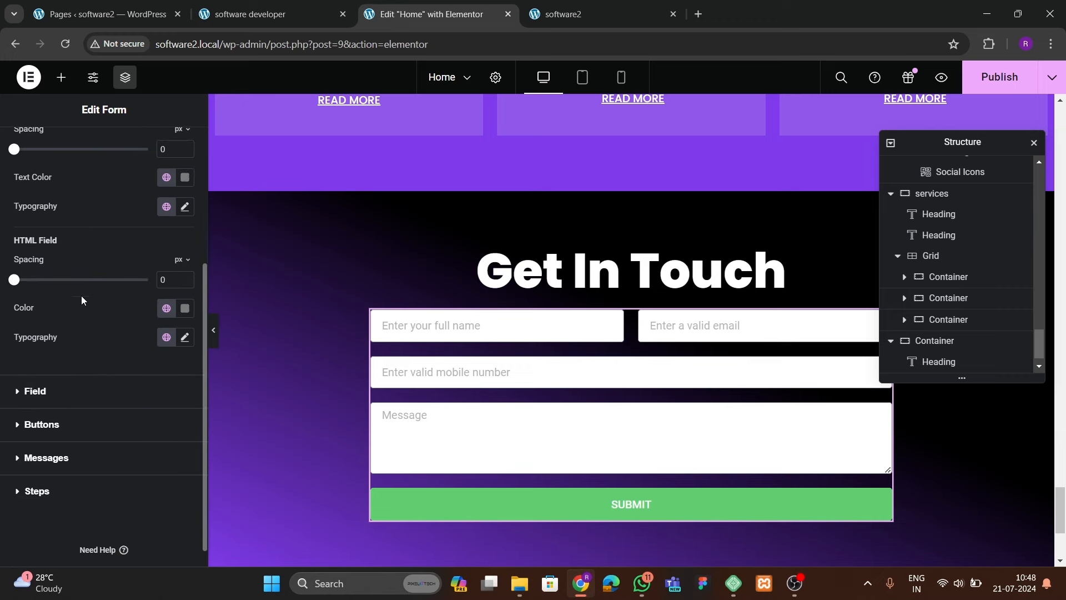
pyautogui.click(42, 388)
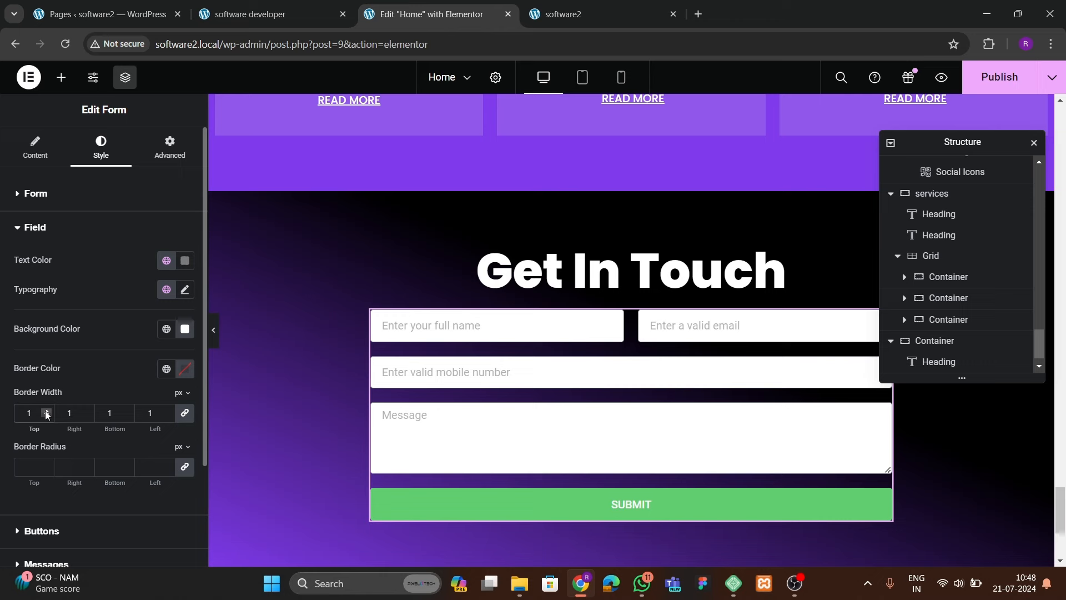
pyautogui.press('BackSpace')
pyautogui.press('BackSpace')
pyautogui.write('0')
pyautogui.click(27, 467)
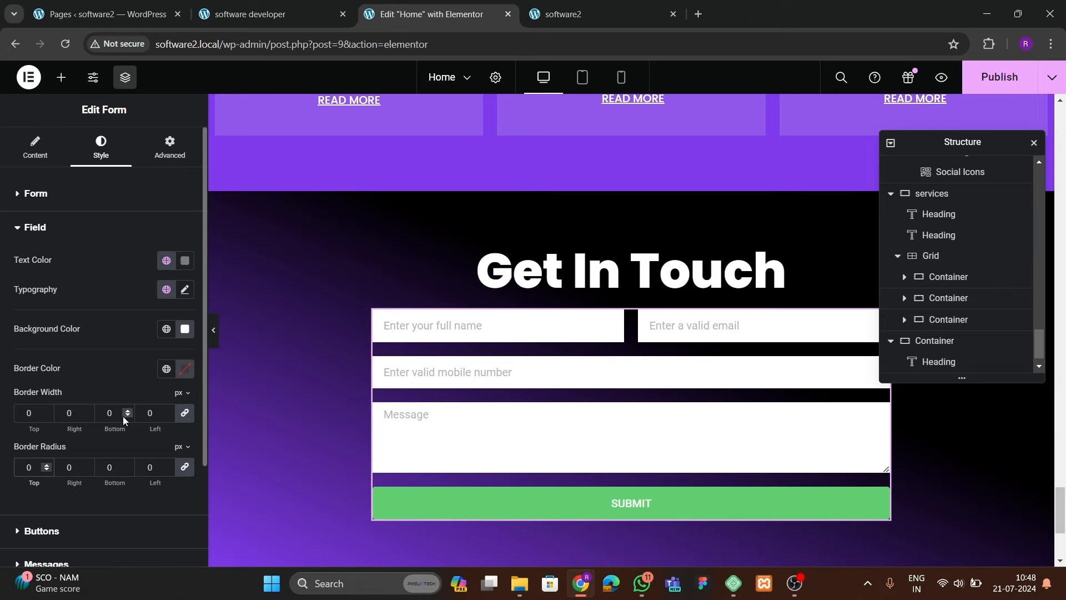
# - Center the form's submit button and give it the purple global color as its background
pyautogui.scroll(-2, 122, 415)
pyautogui.click(69, 405)
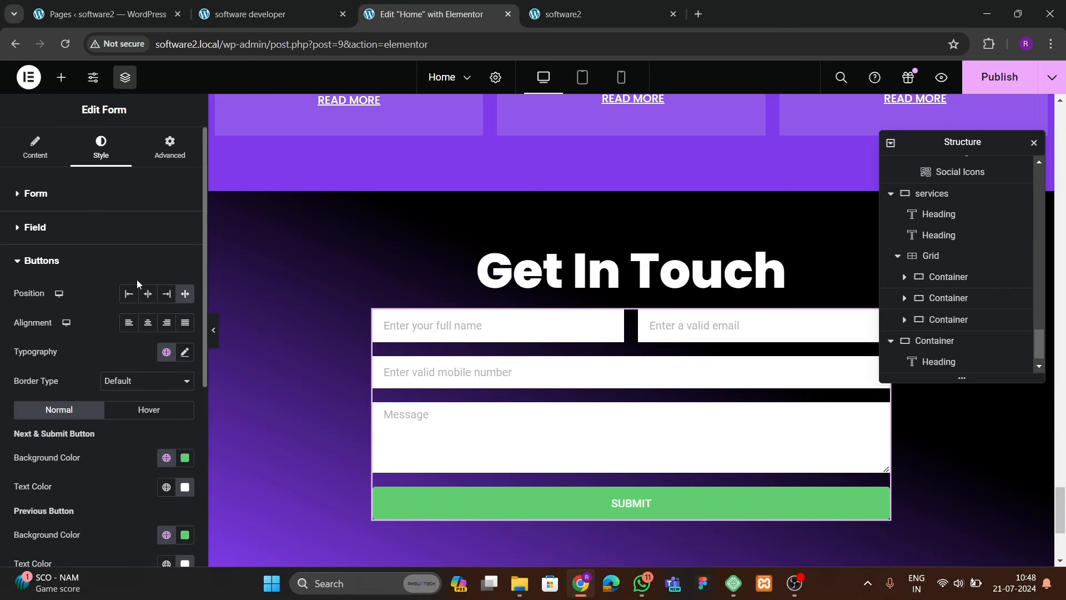
pyautogui.click(147, 295)
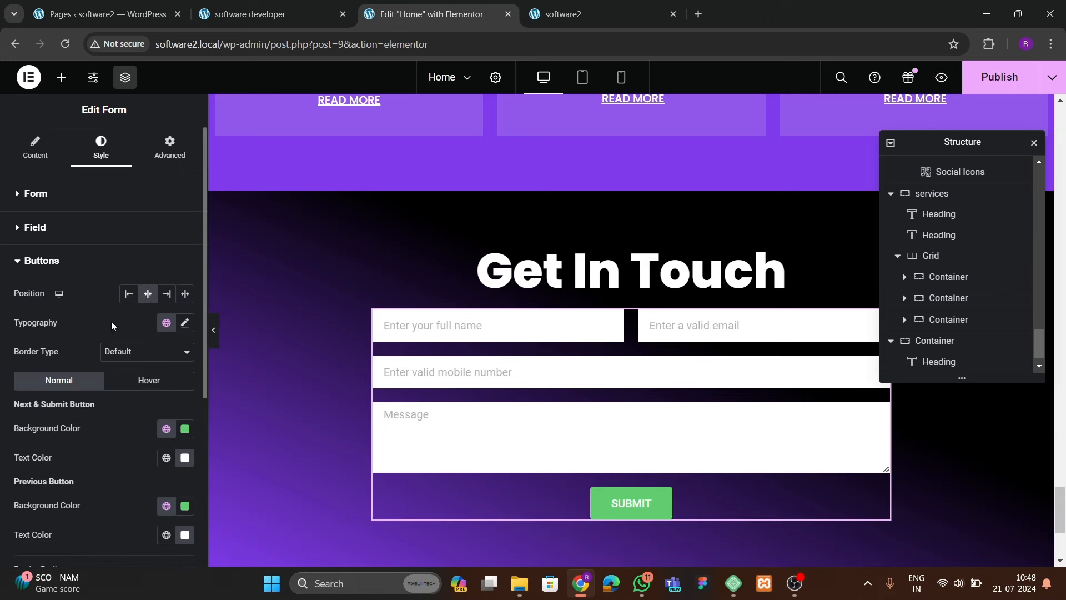
pyautogui.scroll(-3, 111, 323)
pyautogui.click(166, 289)
pyautogui.click(55, 464)
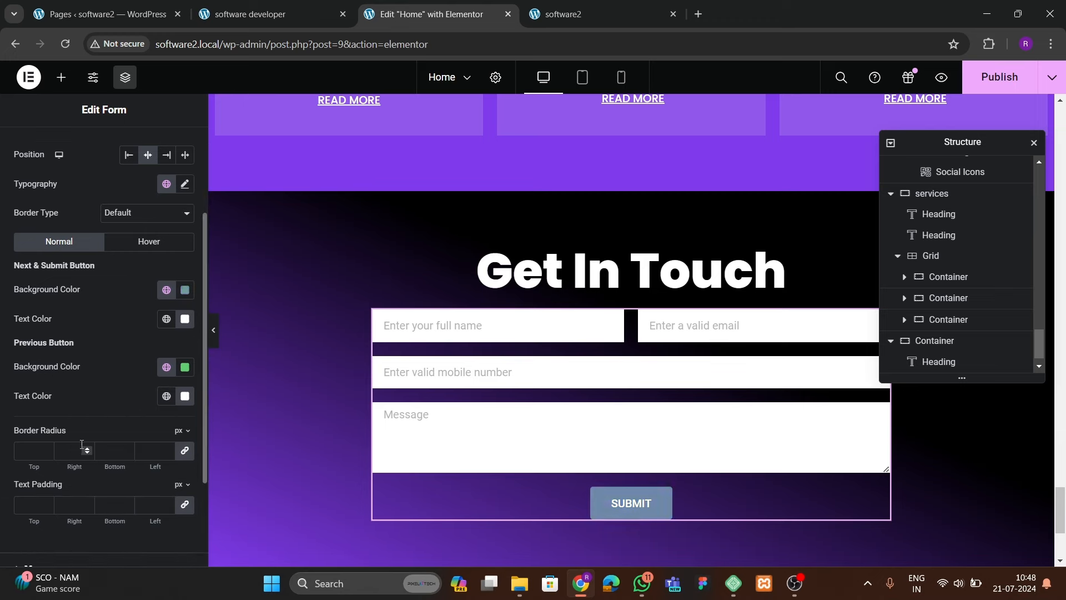
# - Set the submit button's border radius to 100 px on all corners and compare the form with the reference site
pyautogui.scroll(-2, 149, 375)
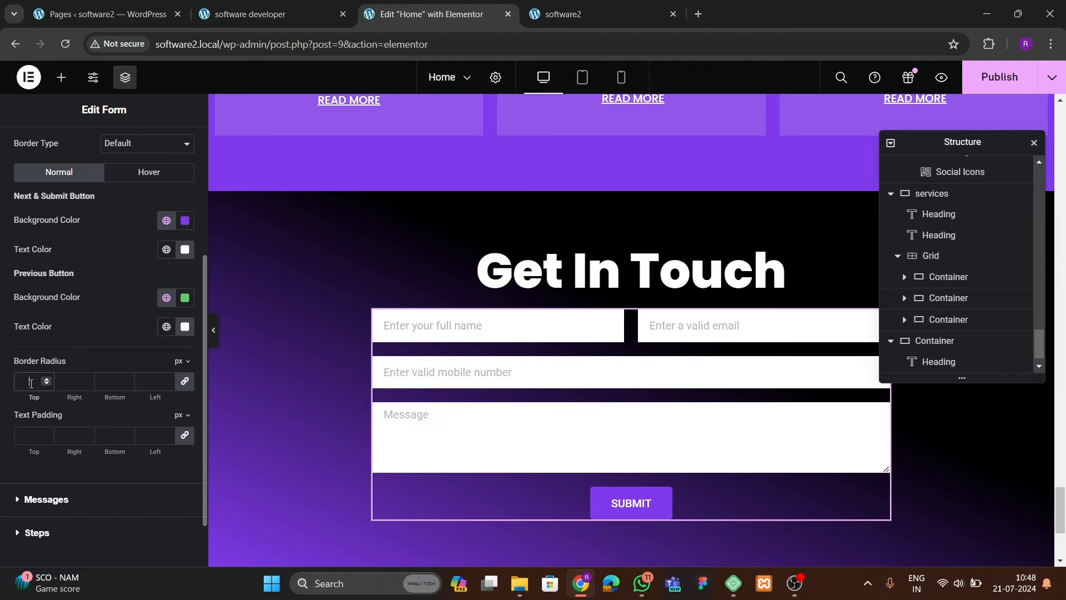
pyautogui.write('100')
pyautogui.click(300, 12)
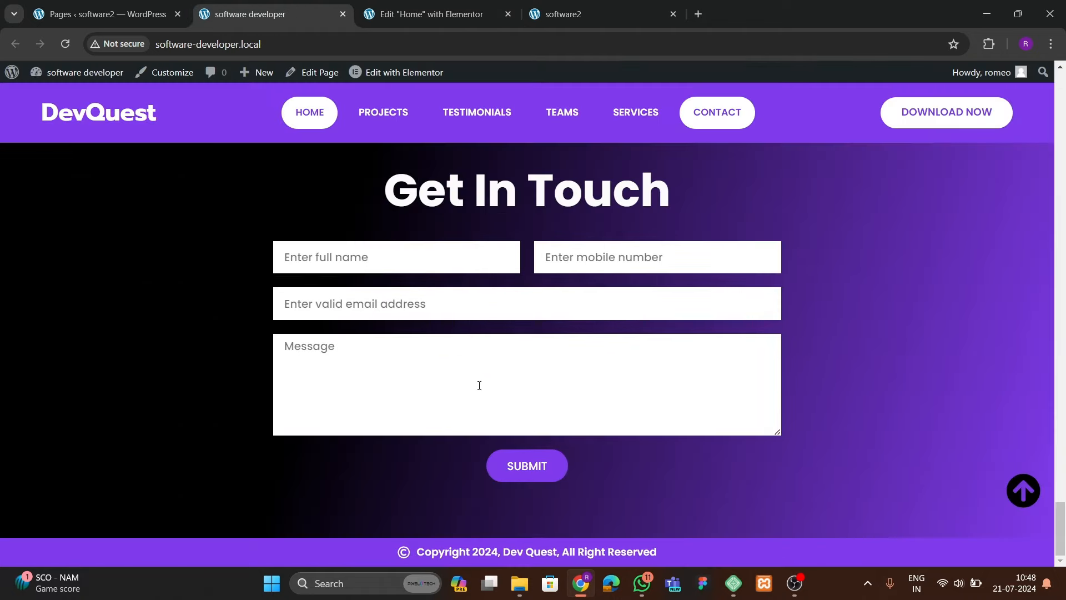
pyautogui.click(418, 20)
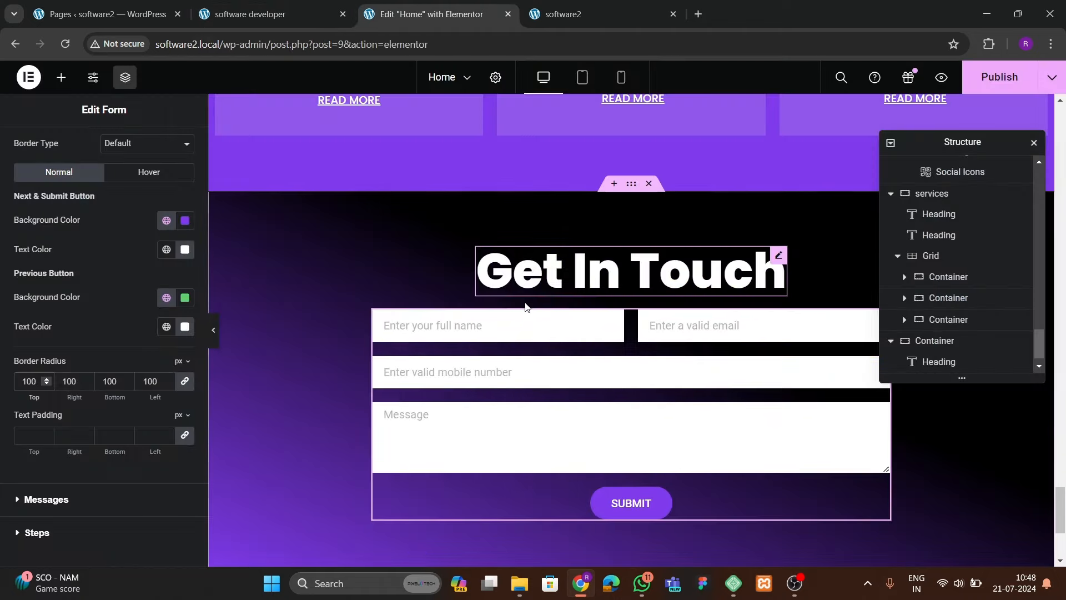
# - Set the form fields' text color to black, #000000
pyautogui.scroll(5, 121, 300)
pyautogui.click(36, 227)
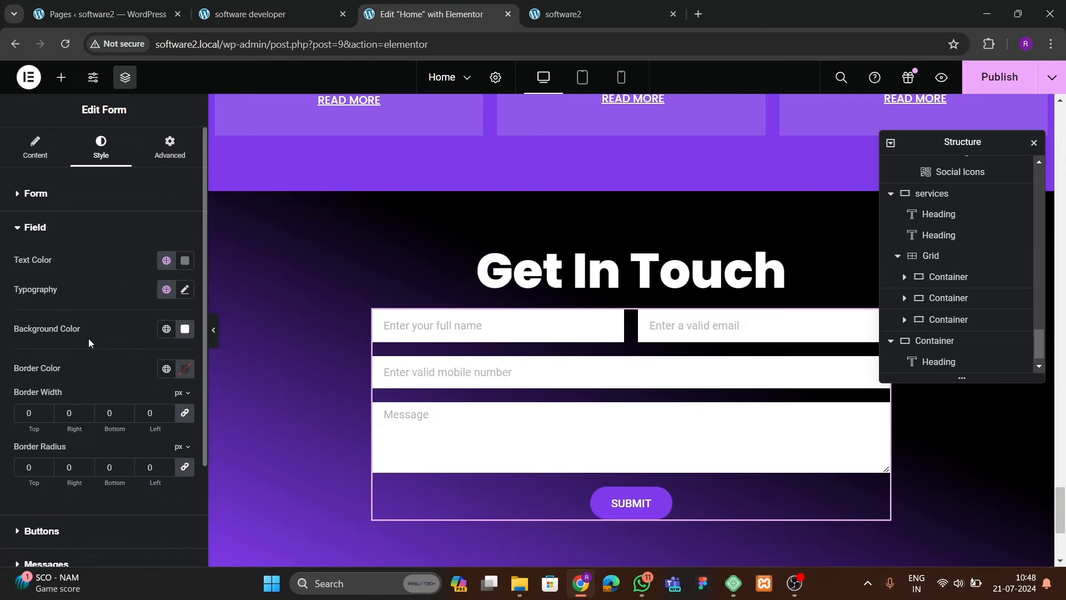
pyautogui.click(185, 260)
pyautogui.moveTo(161, 366); pyautogui.dragTo(81, 442)
pyautogui.click(98, 271)
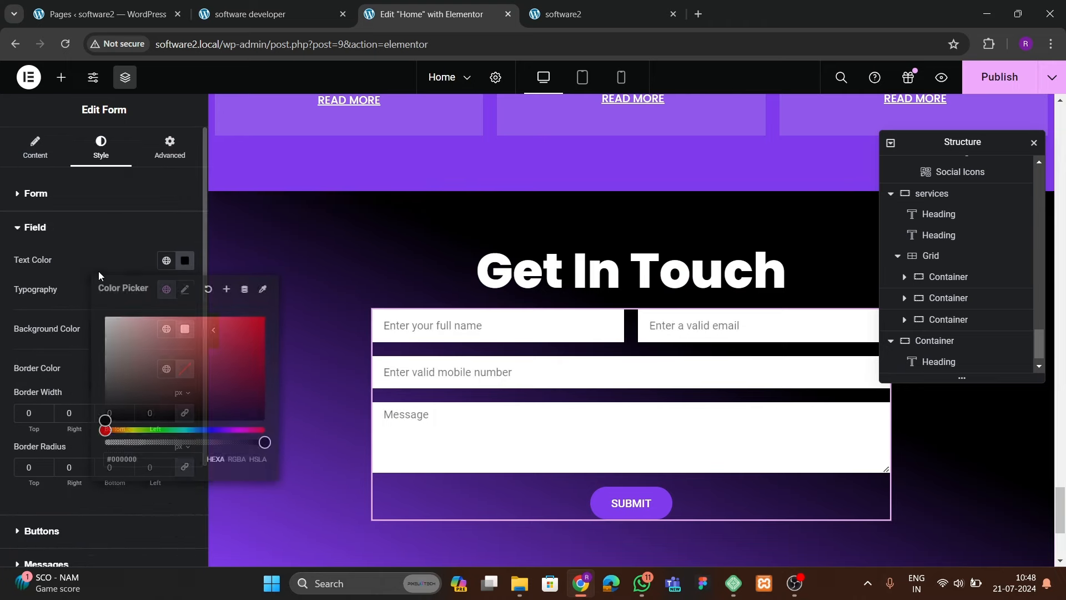
# - Set the form fields' font family to Poppins, keeping the 400 (Normal) weight
pyautogui.click(185, 289)
pyautogui.click(137, 355)
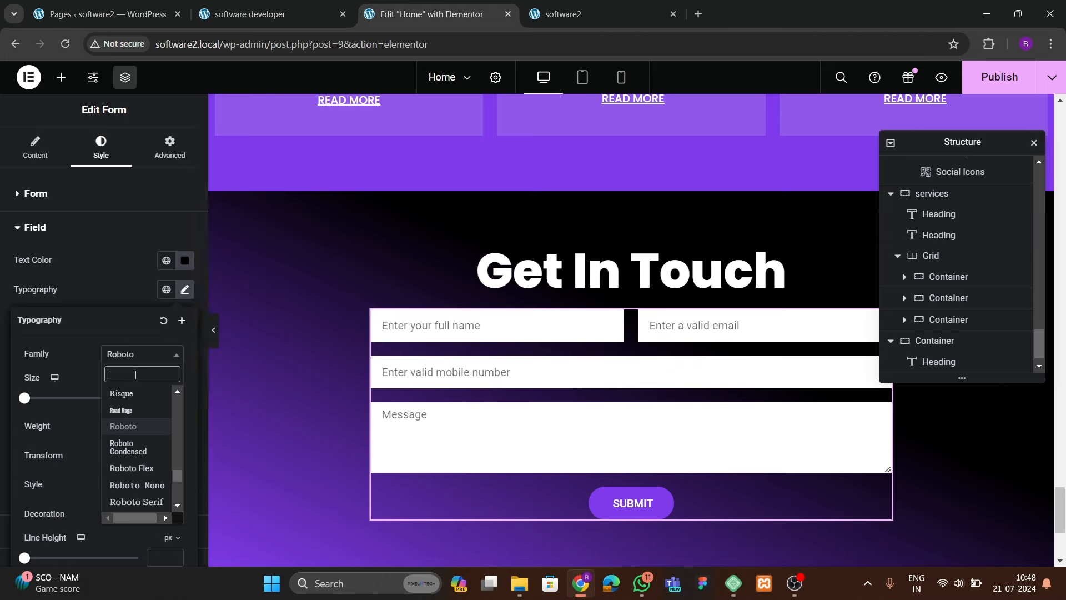
pyautogui.write('poppins')
pyautogui.press('Return')
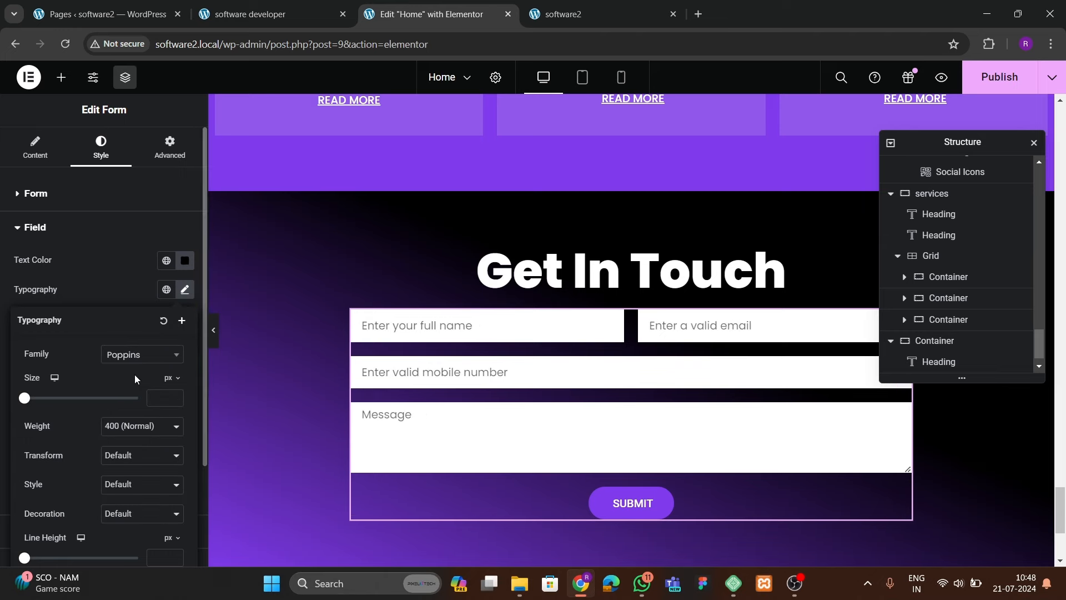
pyautogui.click(138, 426)
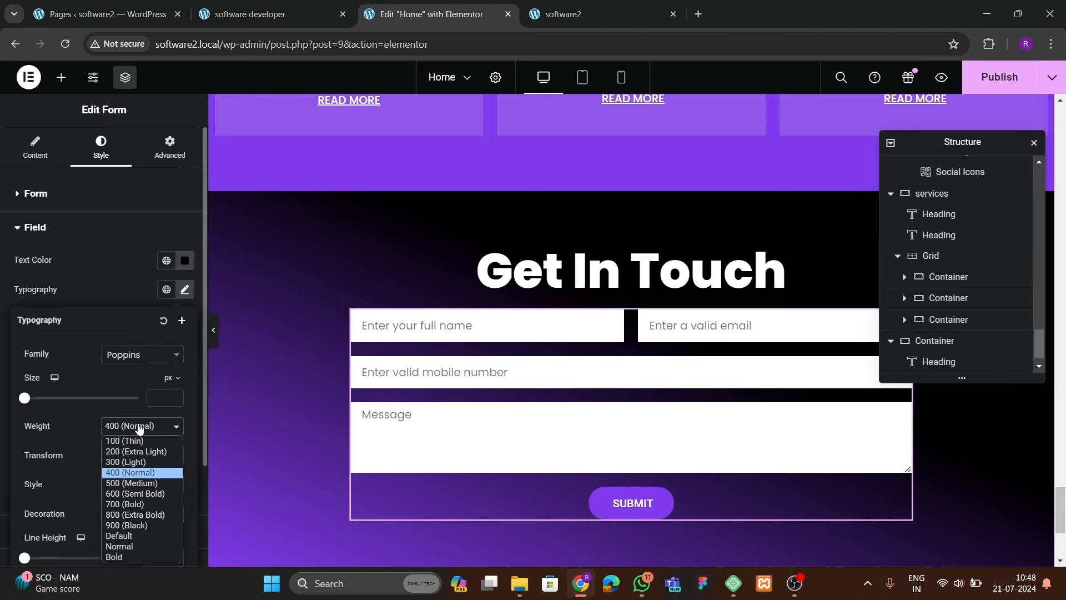
pyautogui.click(138, 427)
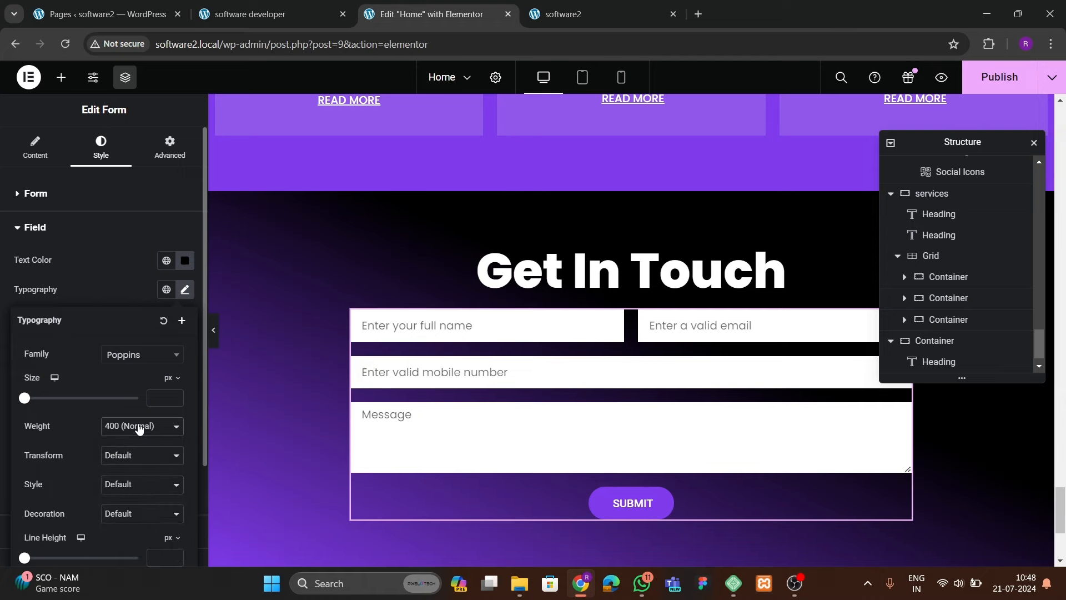
pyautogui.click(20, 198)
# - Set the Message field to 6 rows and preview the form across the full canvas width
pyautogui.click(35, 147)
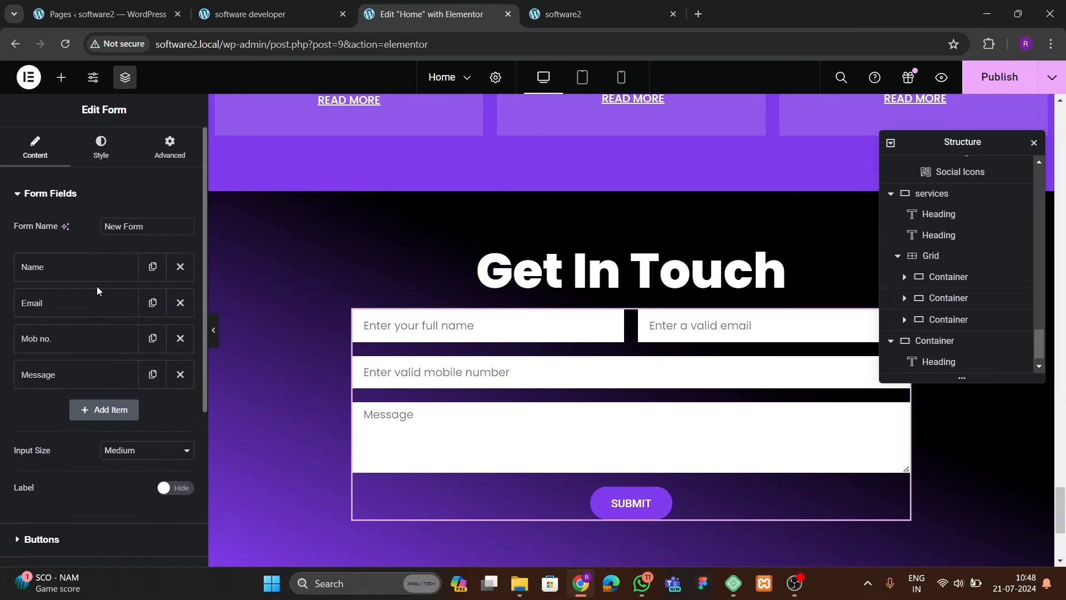
pyautogui.scroll(-3, 97, 288)
pyautogui.click(78, 242)
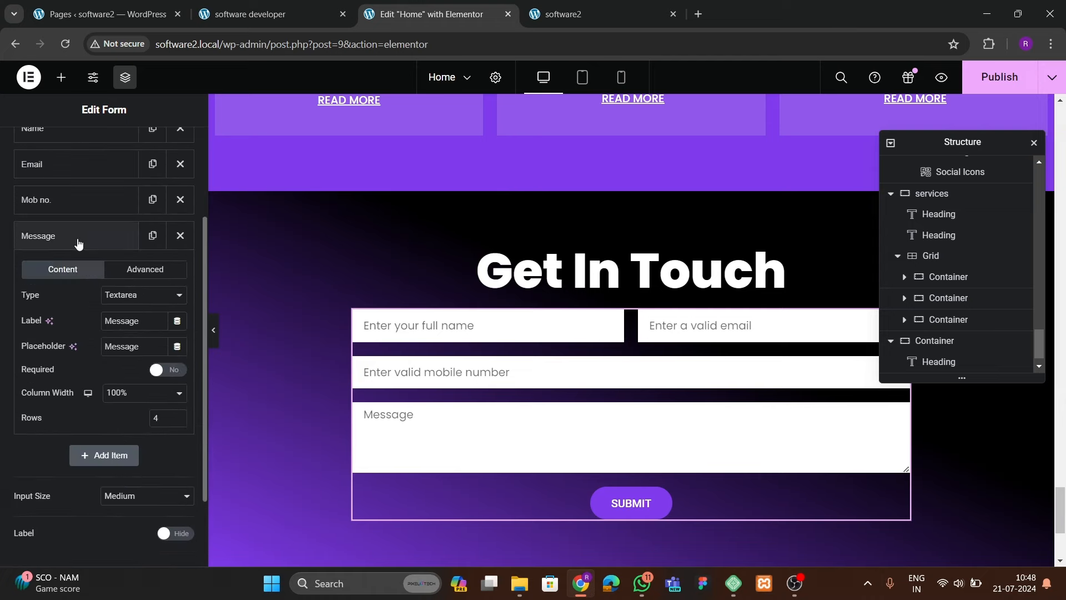
pyautogui.click(162, 417)
pyautogui.press('BackSpace')
pyautogui.write('6')
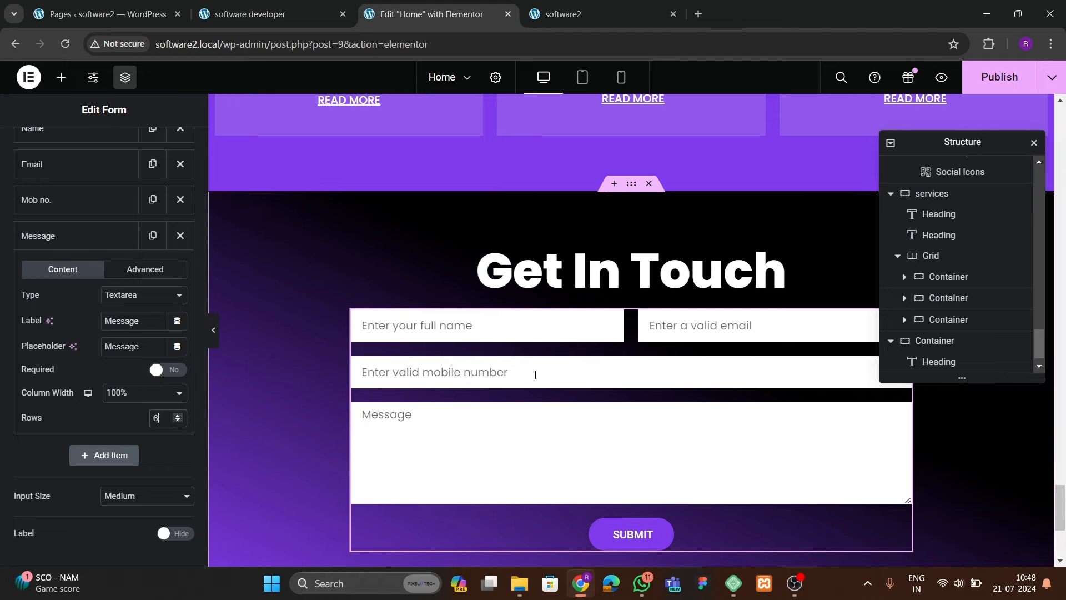
pyautogui.click(214, 330)
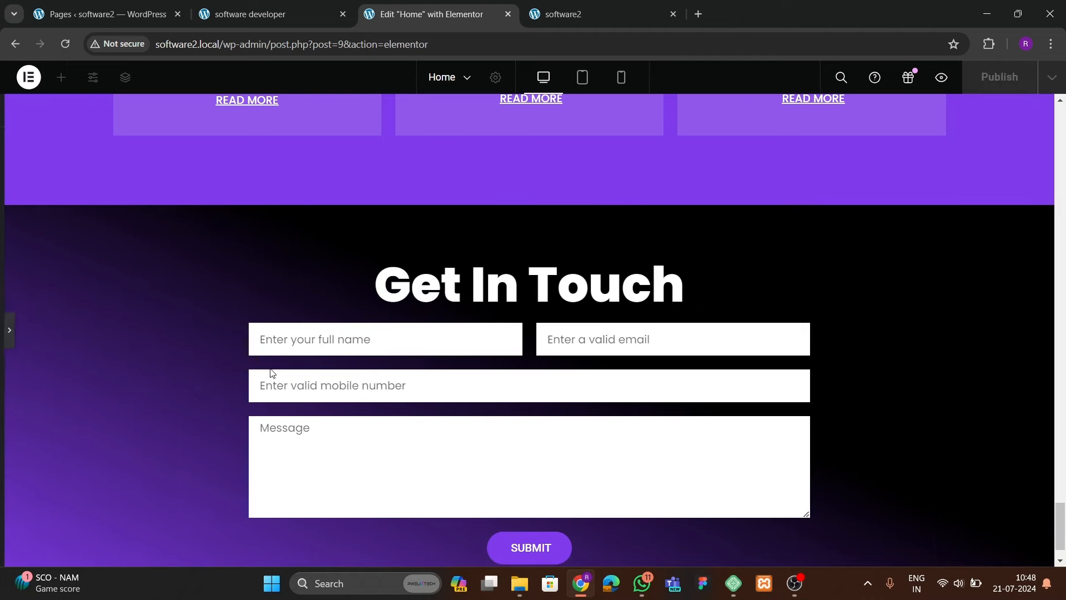
pyautogui.click(5, 331)
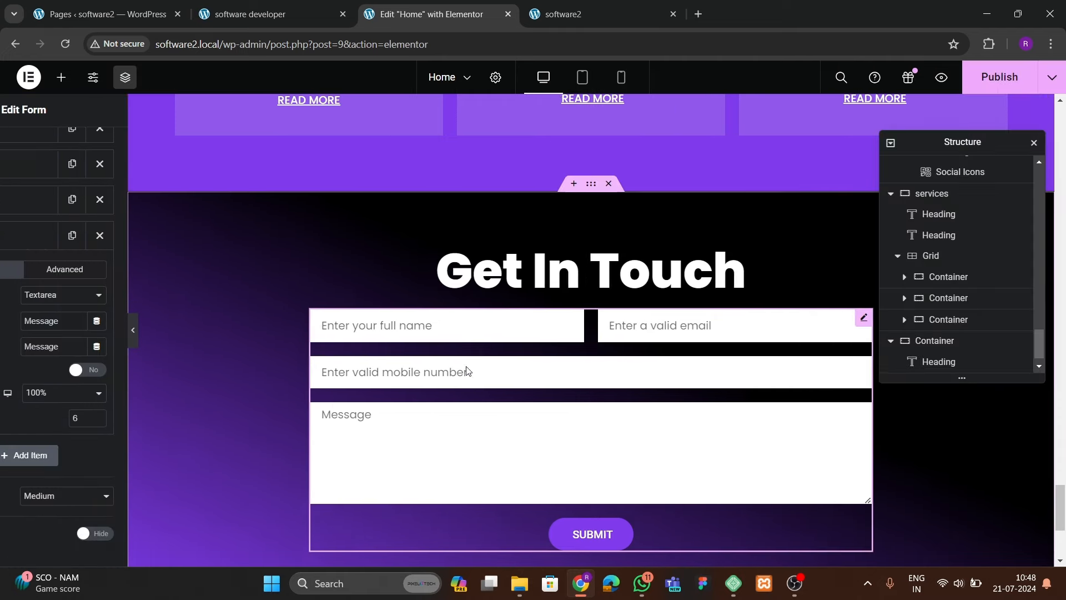
# - Rename the container holding the Get In Touch heading and form as "contact"
pyautogui.scroll(-1, 938, 344)
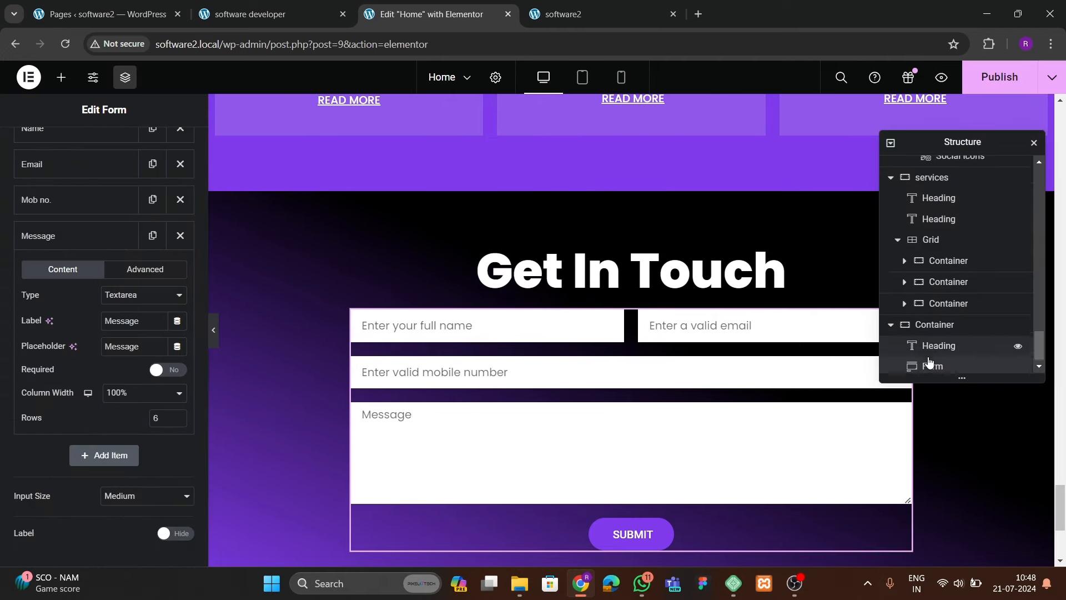
pyautogui.doubleClick(937, 321)
pyautogui.write('ontact')
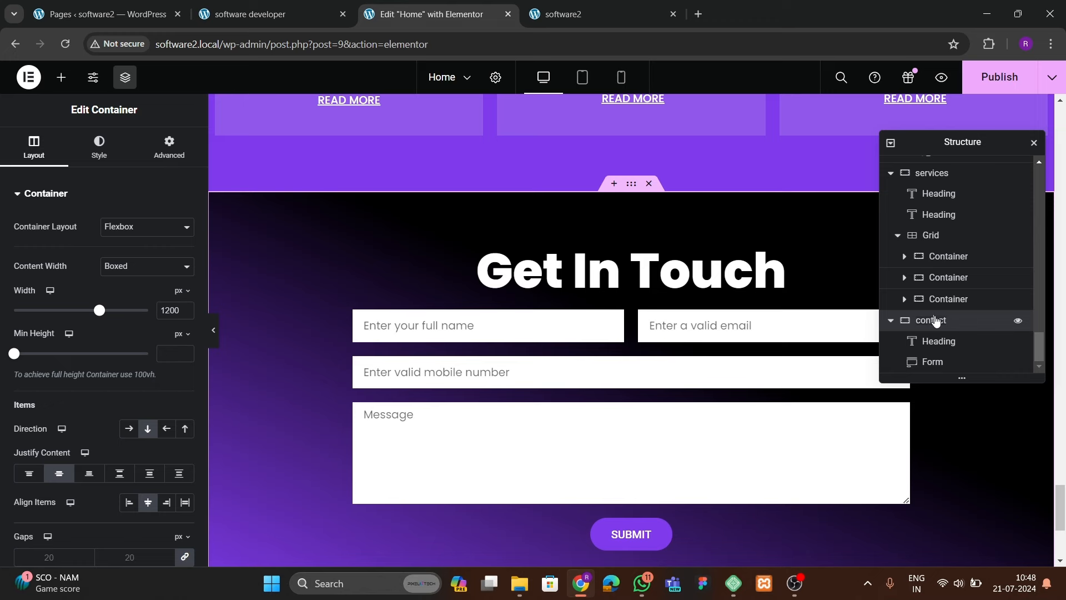
# - Set the contact container's column and row gaps to 40 px
pyautogui.scroll(-3, 111, 322)
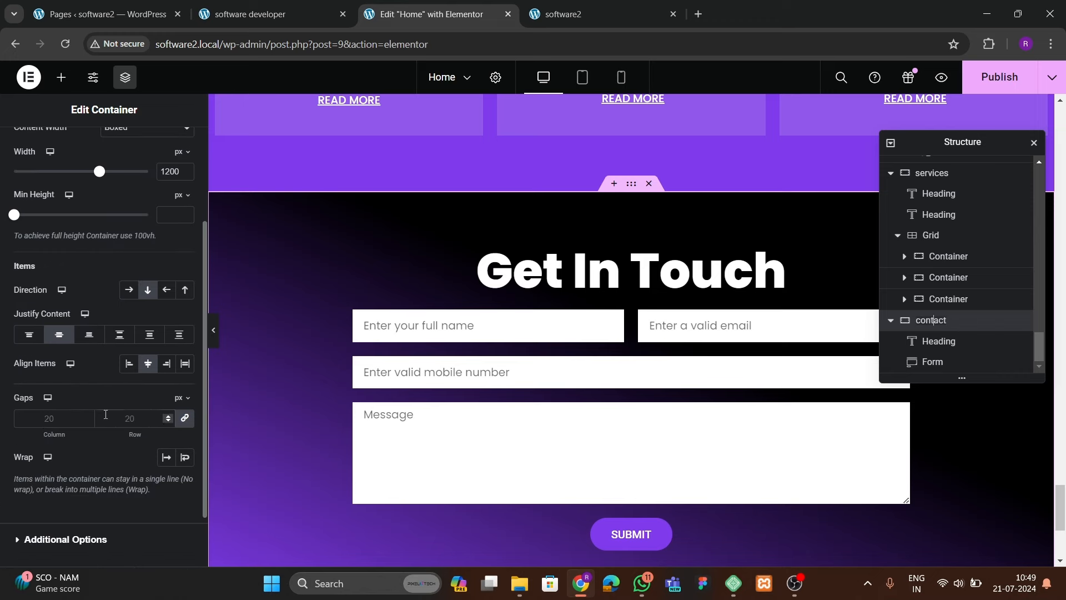
pyautogui.write('30')
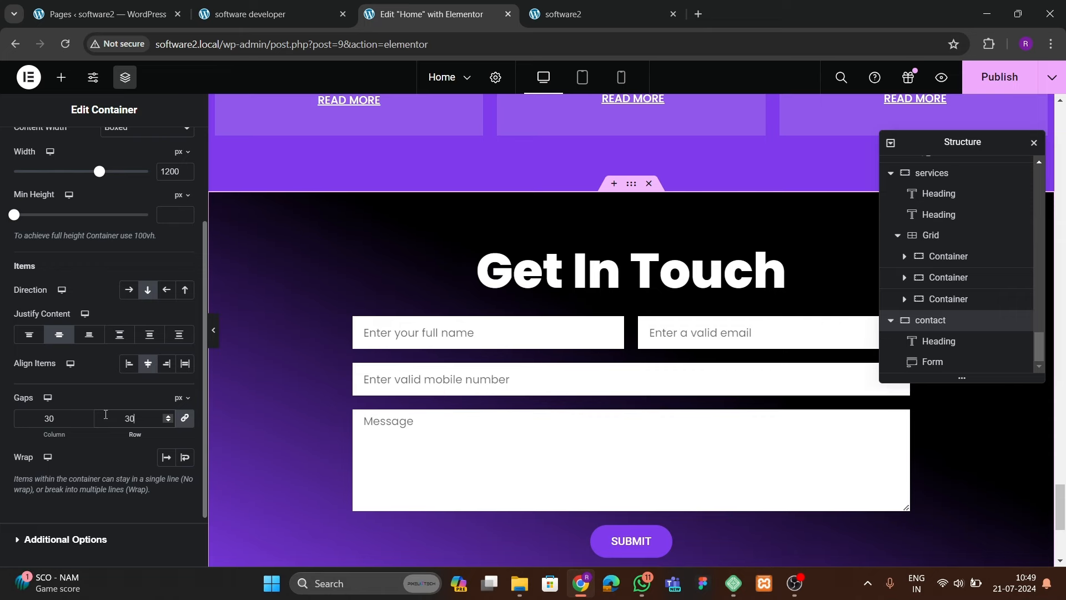
pyautogui.press('BackSpace')
pyautogui.press('BackSpace')
pyautogui.write('40')
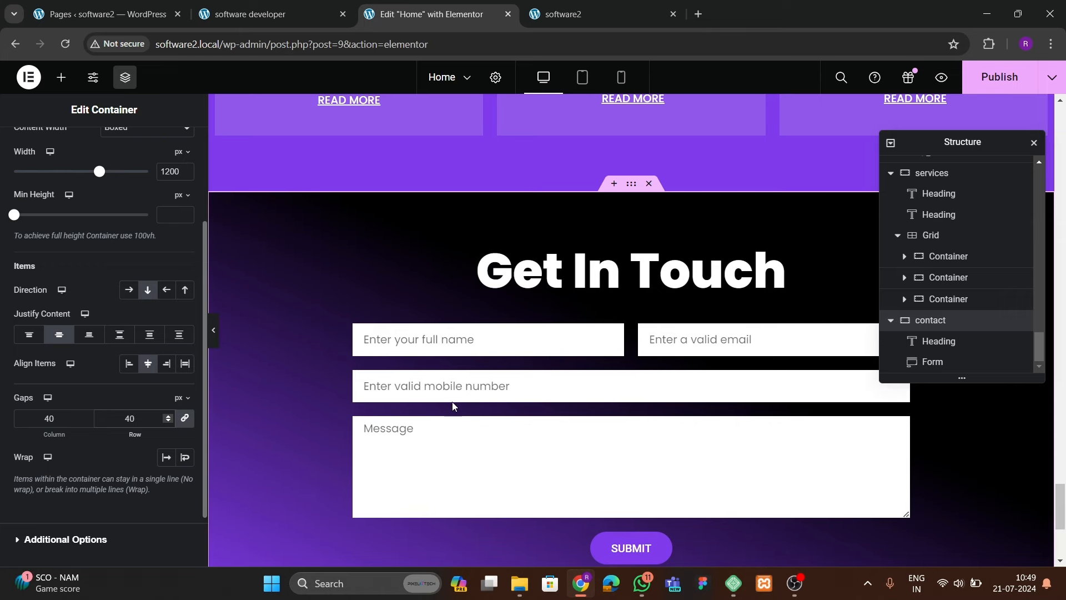
# - Publish the page, reload the live site and compare its Get In Touch section with the reference site
pyautogui.click(996, 78)
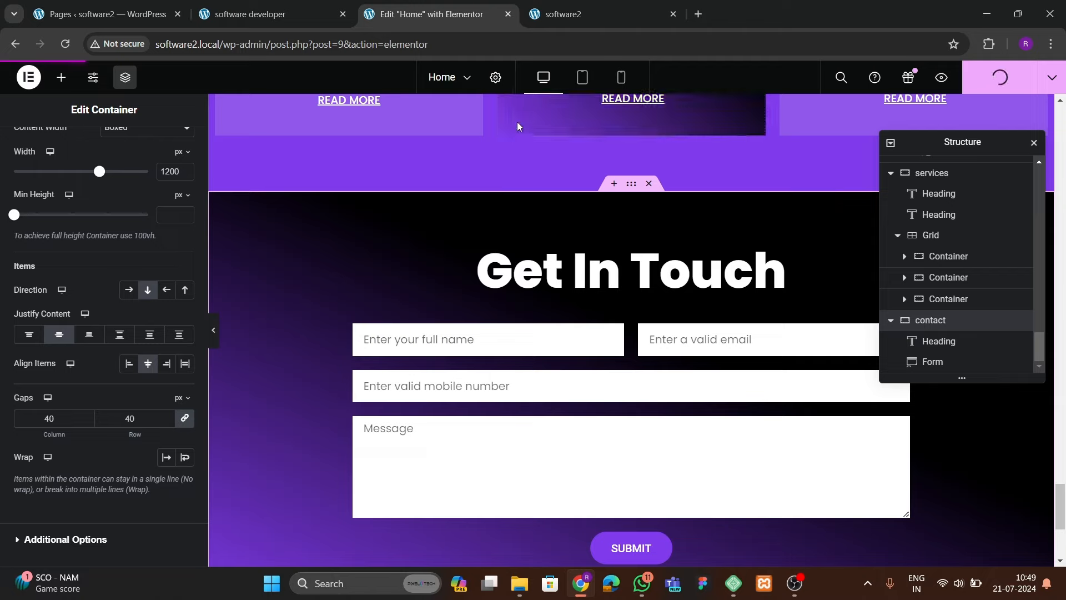
pyautogui.click(566, 15)
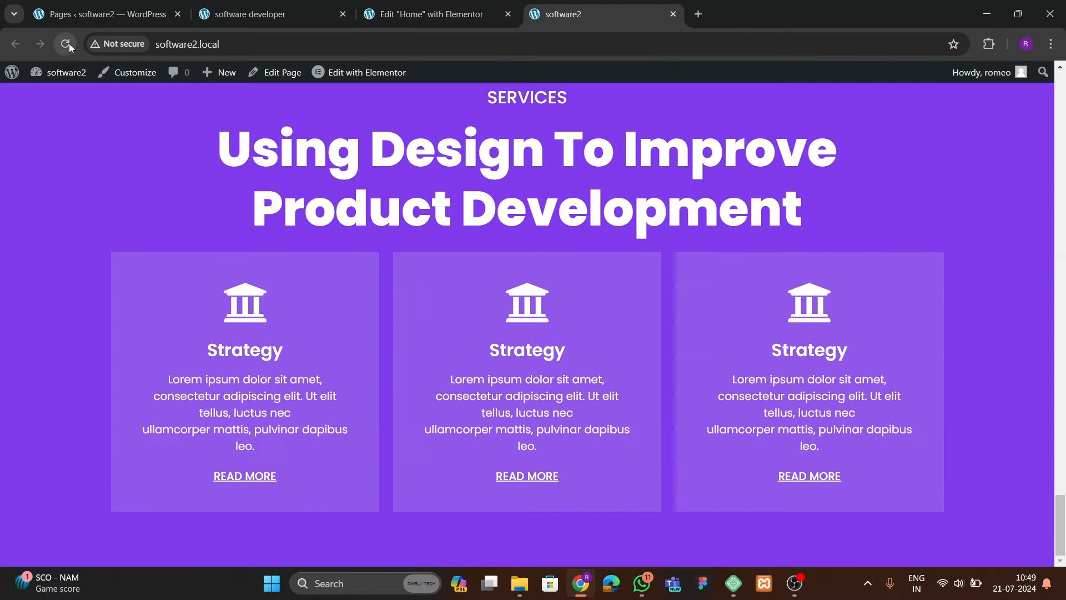
pyautogui.scroll(-7, 424, 410)
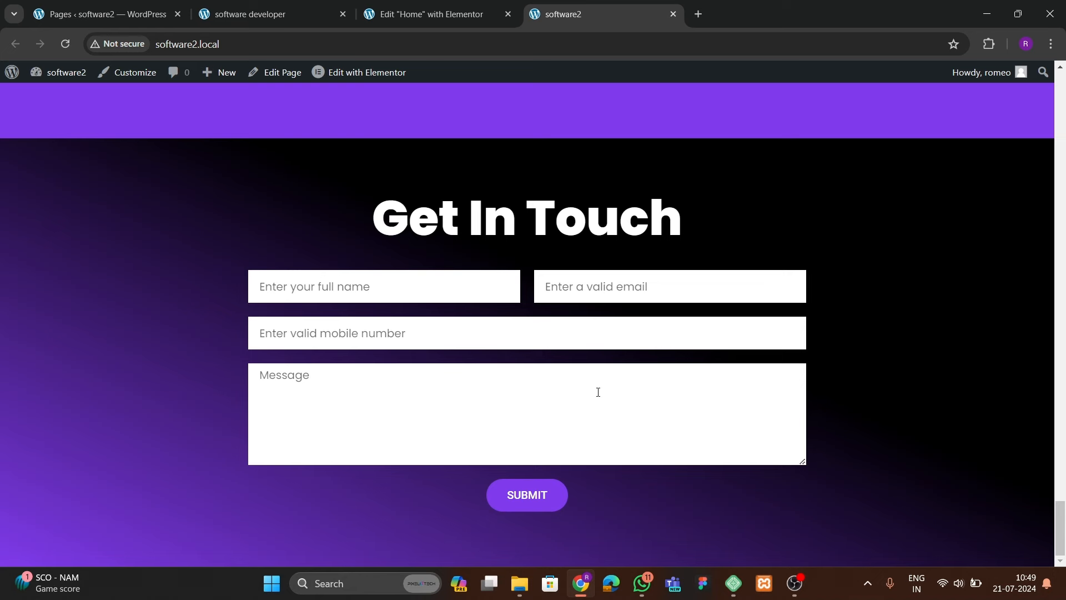
pyautogui.click(251, 14)
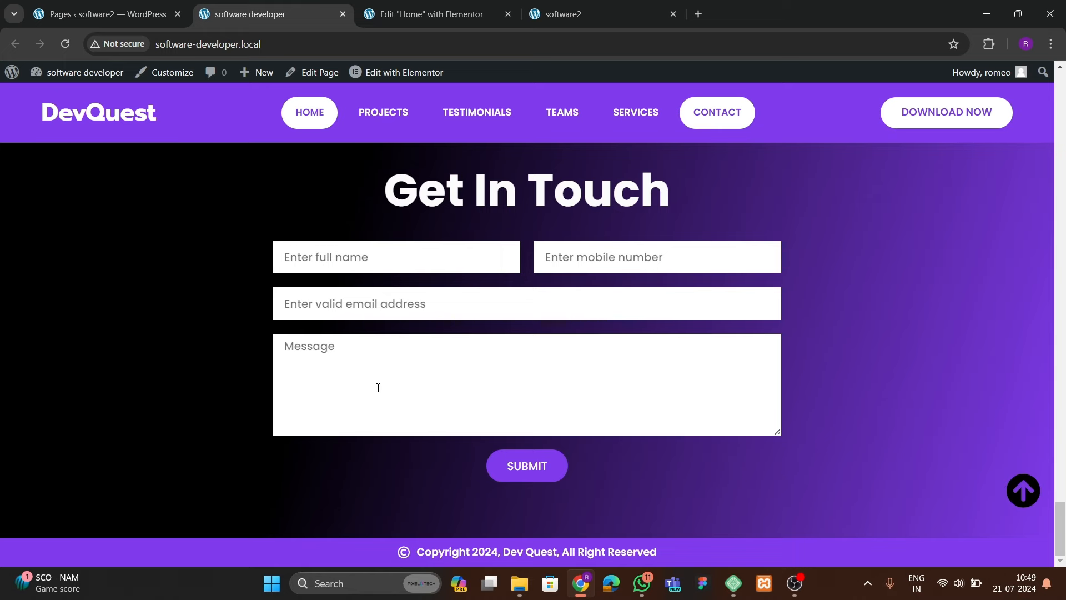
# - Set the submit button's hover background color to black in the contact form
pyautogui.click(462, 22)
pyautogui.scroll(-1, 653, 348)
pyautogui.click(424, 276)
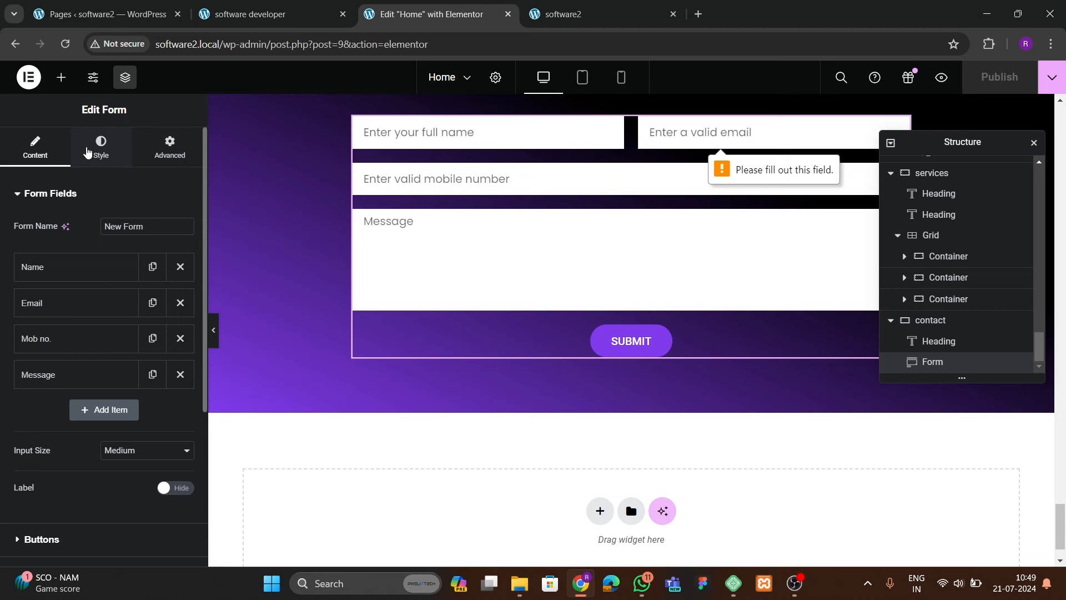
pyautogui.click(103, 147)
pyautogui.scroll(-3, 144, 414)
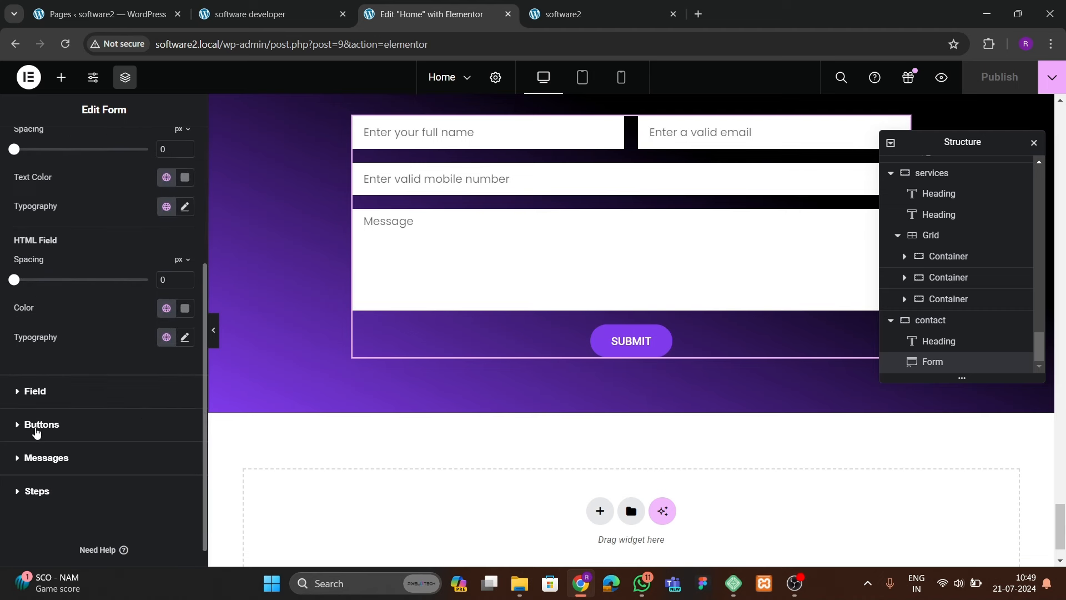
pyautogui.scroll(3, 71, 407)
pyautogui.scroll(-4, 65, 402)
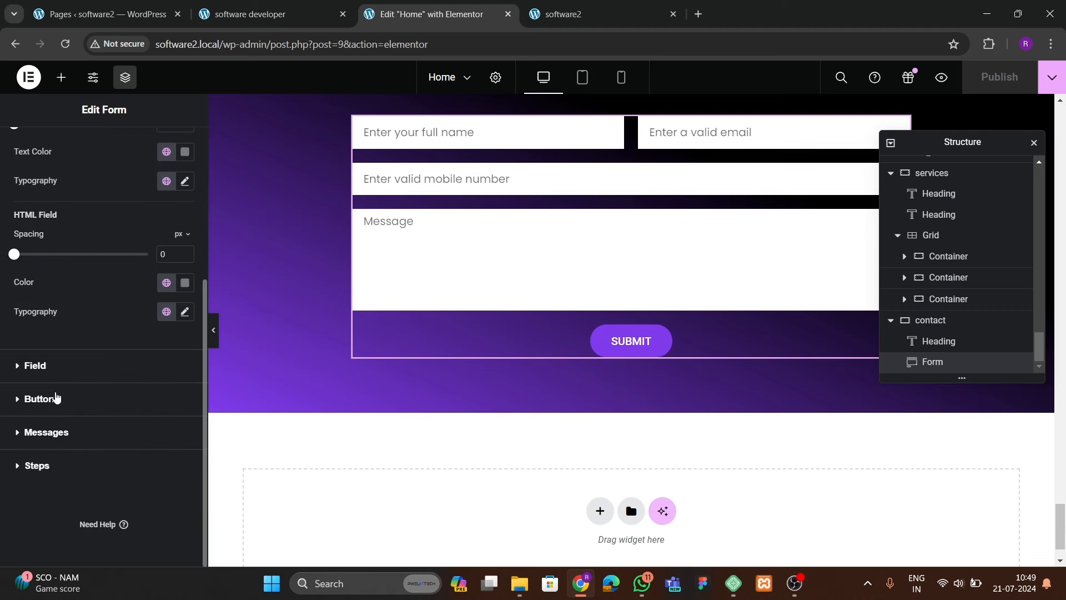
pyautogui.click(59, 398)
pyautogui.click(143, 377)
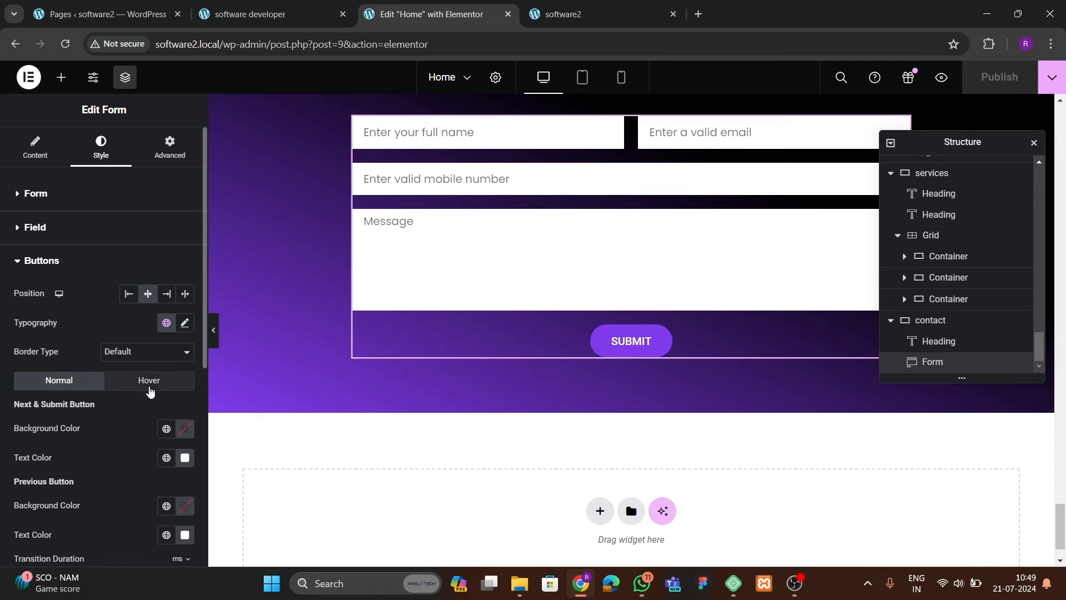
pyautogui.scroll(-2, 116, 379)
pyautogui.click(180, 296)
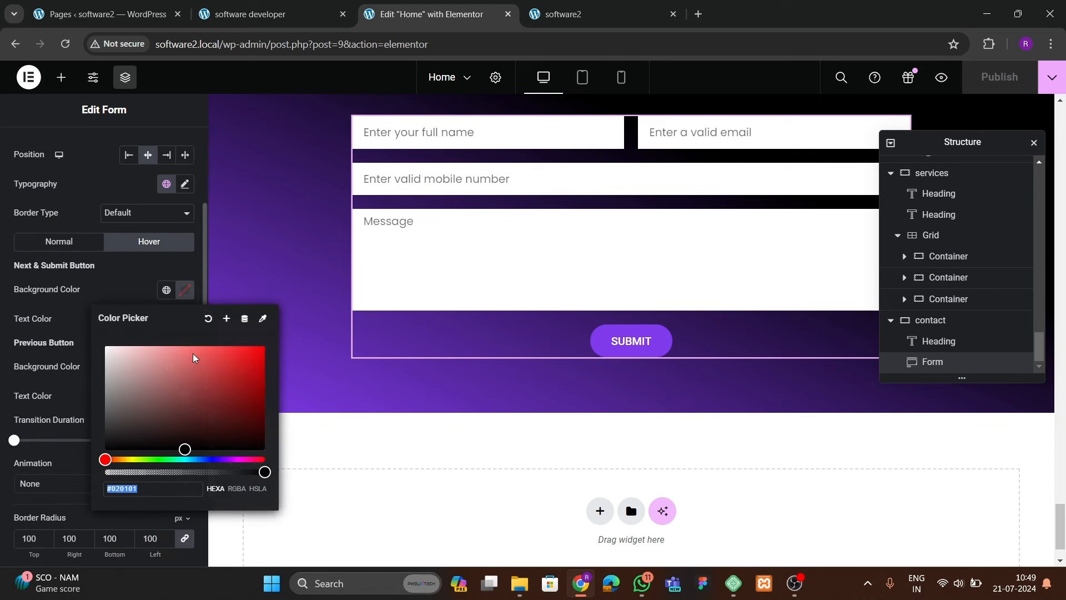
pyautogui.moveTo(184, 448); pyautogui.dragTo(103, 450)
pyautogui.click(107, 301)
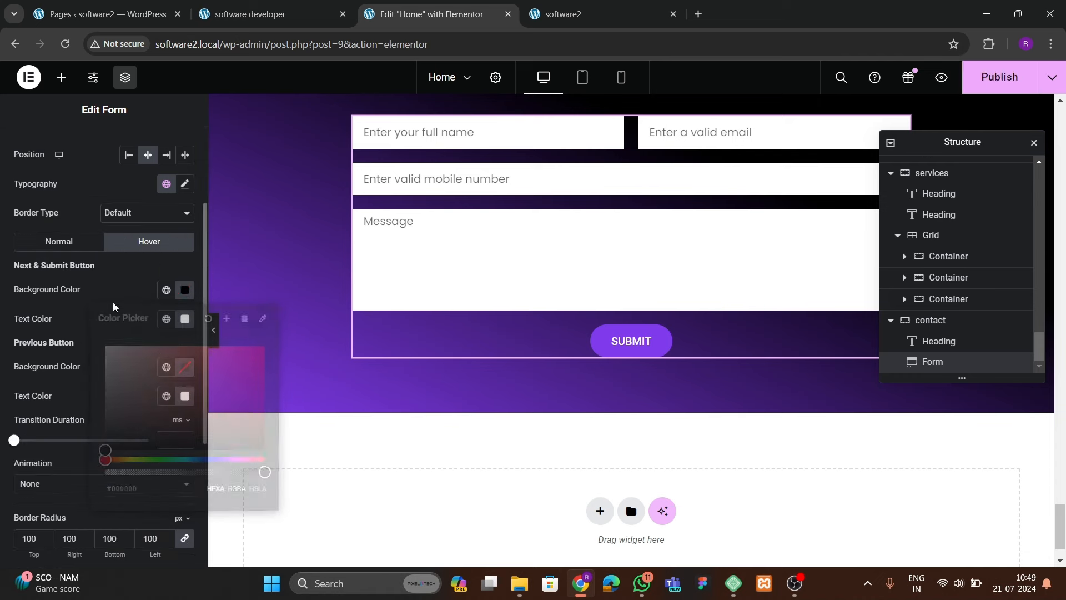
# - Set the contact form submit button's hover background color to white
pyautogui.click(186, 321)
pyautogui.click(60, 337)
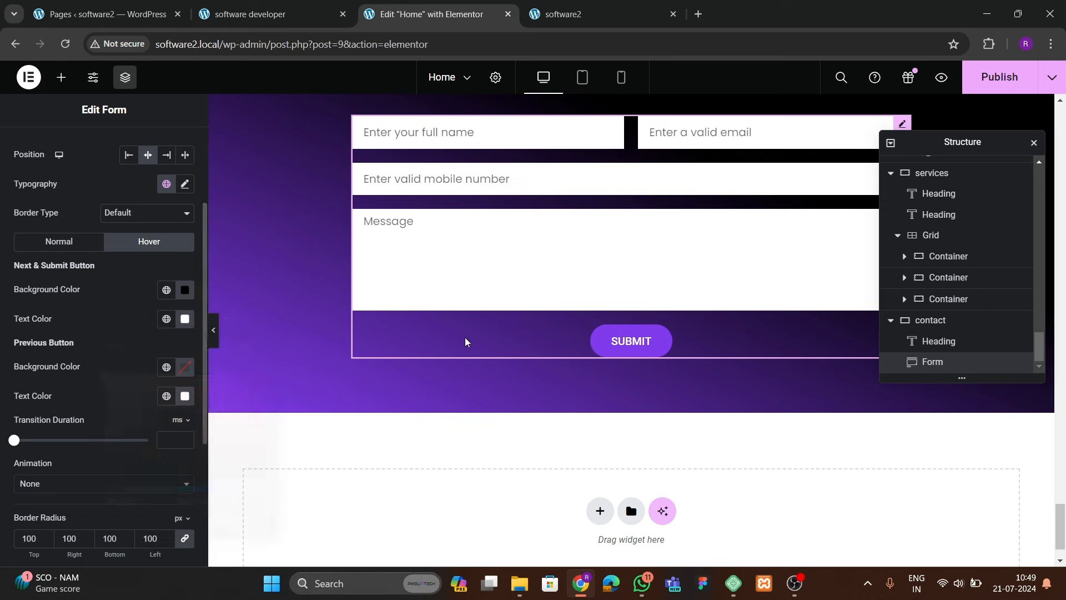
pyautogui.click(185, 291)
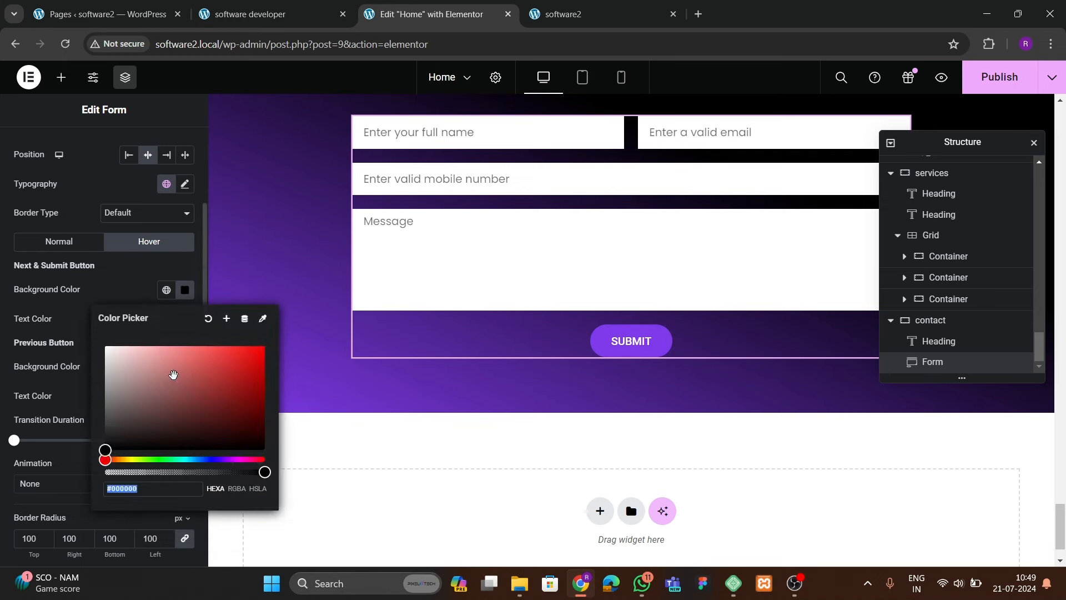
pyautogui.moveTo(171, 378); pyautogui.dragTo(99, 339)
pyautogui.click(95, 303)
# - Set the submit button's hover text color to the global color theme1
pyautogui.click(183, 321)
pyautogui.moveTo(176, 409); pyautogui.dragTo(101, 481)
pyautogui.click(101, 338)
pyautogui.click(166, 319)
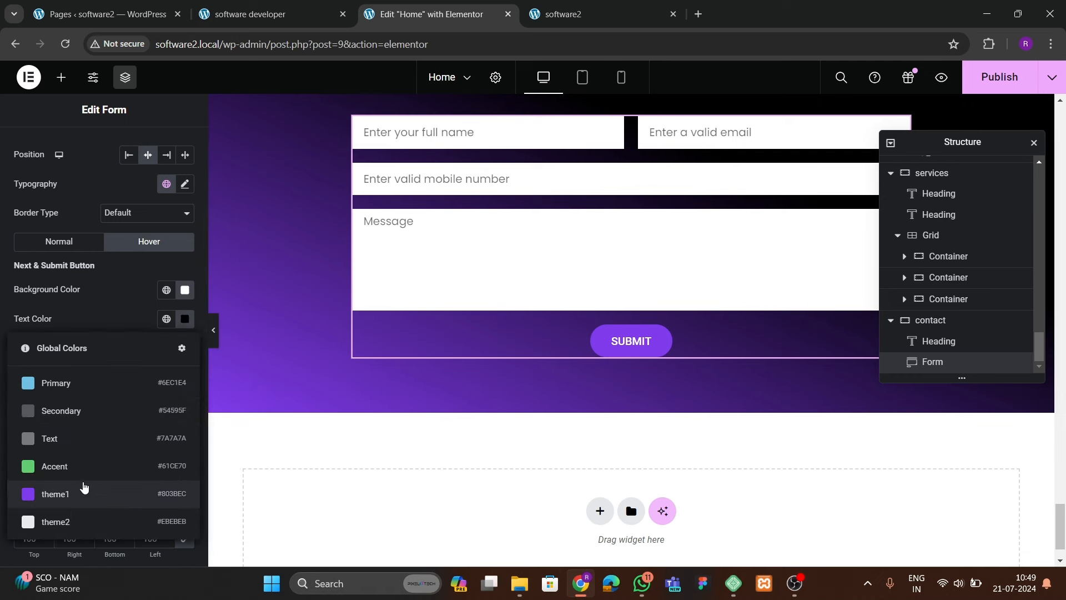
pyautogui.click(86, 492)
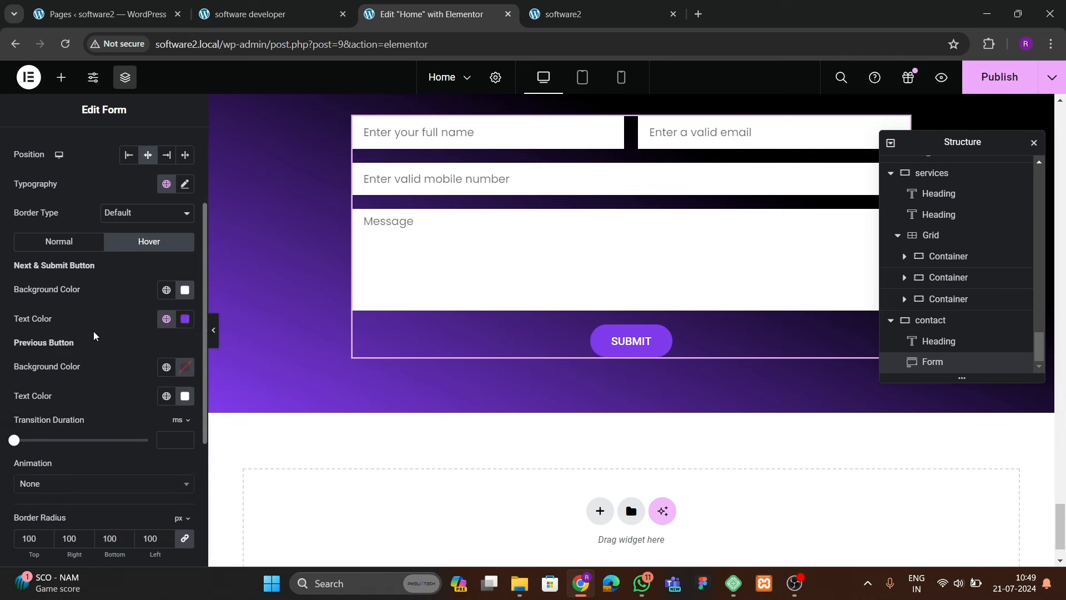
# - Change the submit button's typography to the Poppins font family
pyautogui.click(185, 185)
pyautogui.click(143, 248)
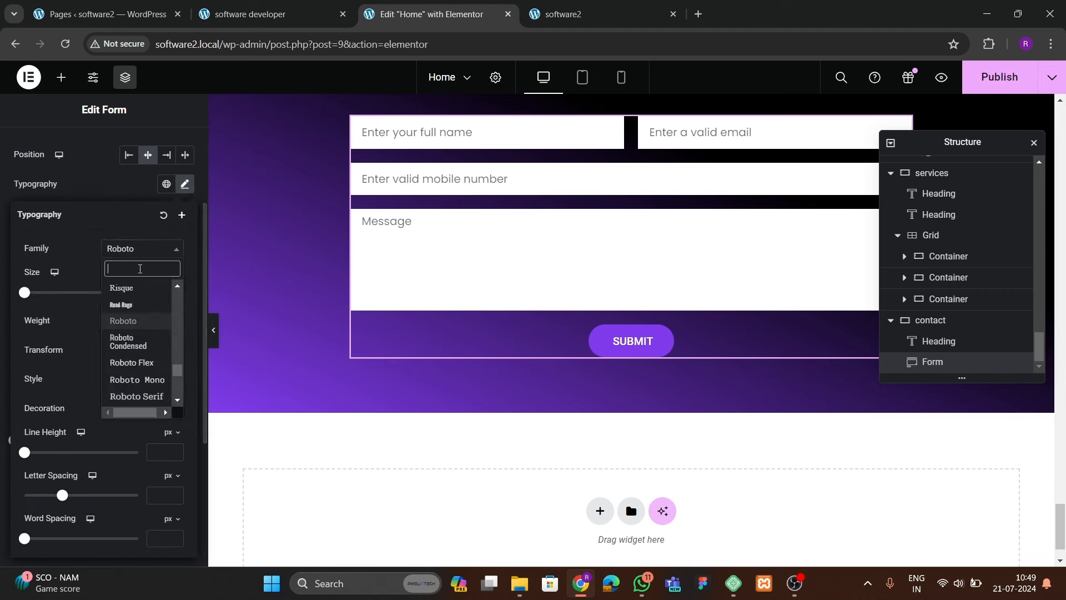
pyautogui.write('poppins')
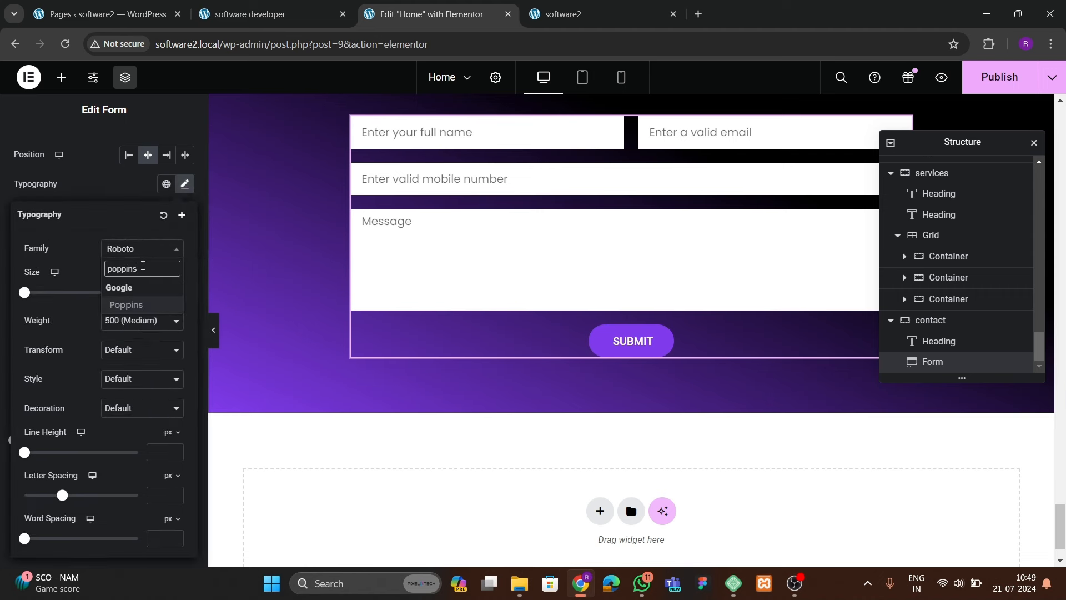
pyautogui.press('Return')
pyautogui.click(121, 193)
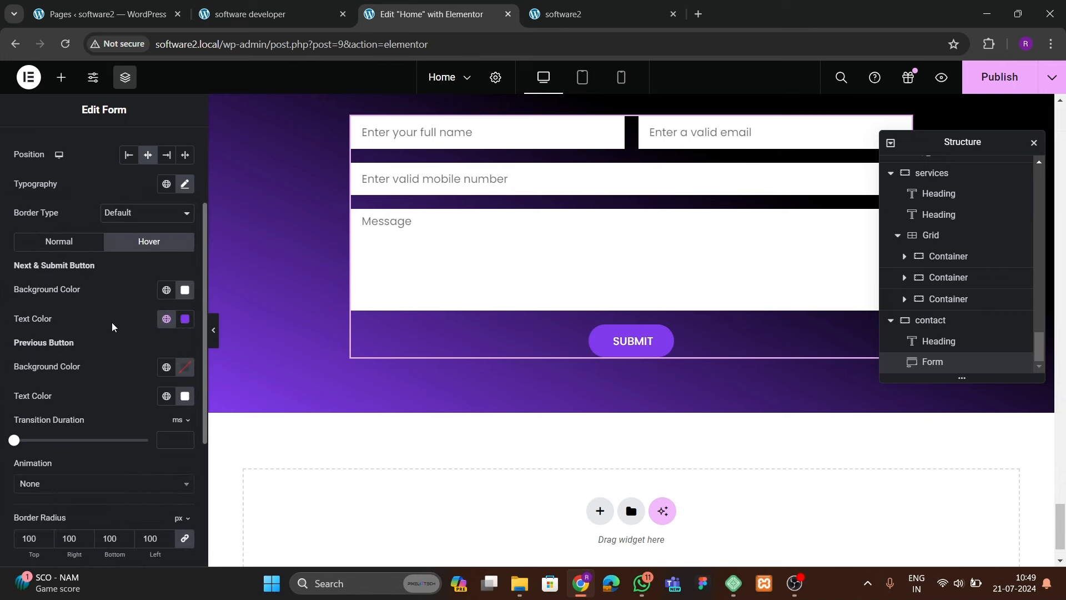
# - Apply the Bob hover animation to the contact form's submit button
pyautogui.scroll(-3, 86, 348)
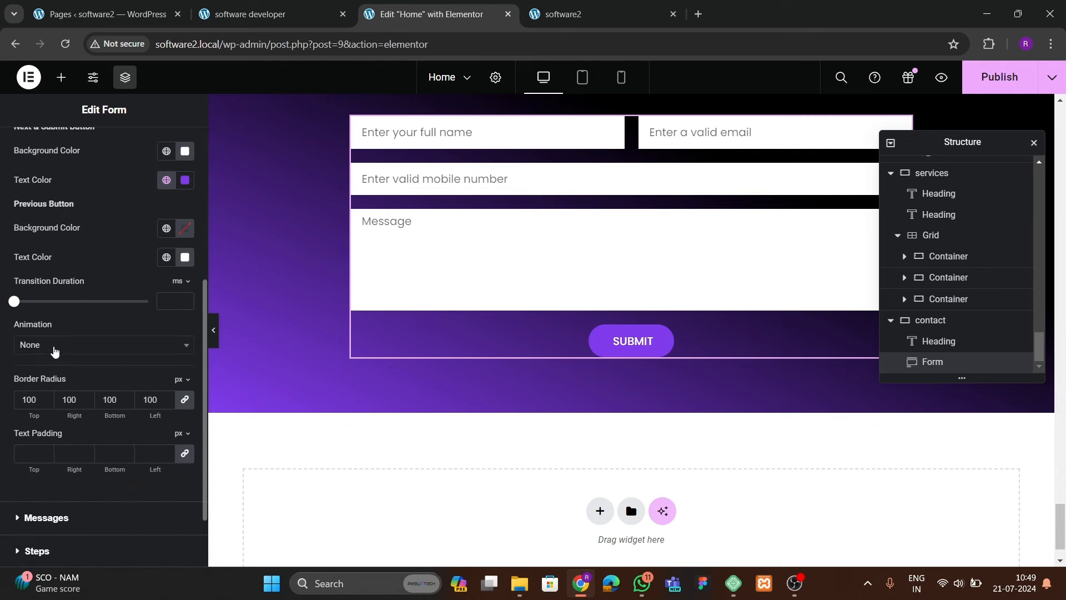
pyautogui.click(54, 348)
pyautogui.write('bob')
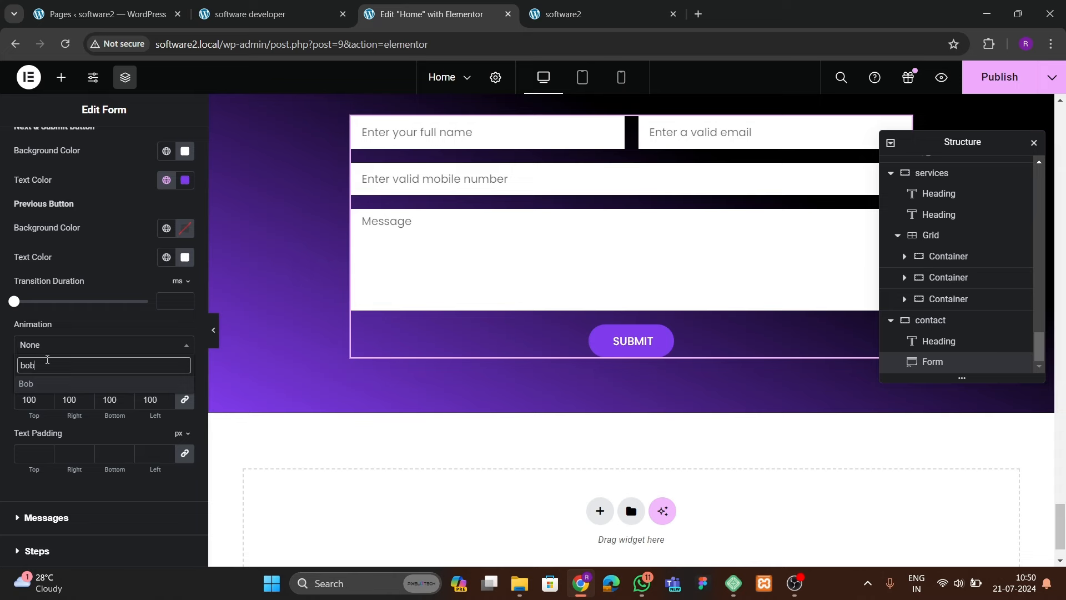
pyautogui.press('Return')
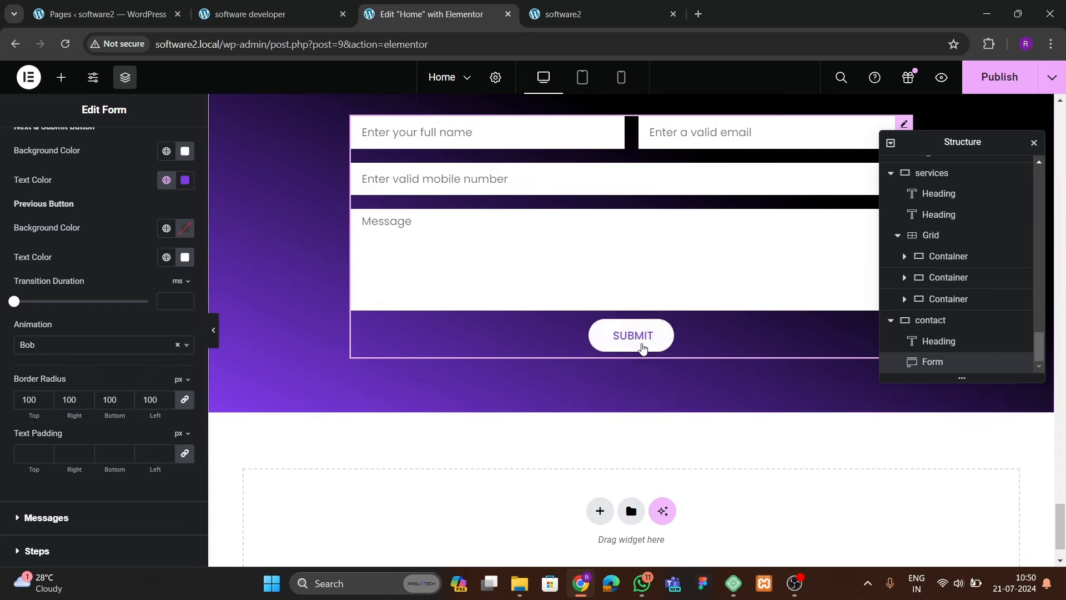
# - Publish the page and reload the live site to check the Get In Touch form
pyautogui.scroll(2, 517, 345)
pyautogui.click(997, 88)
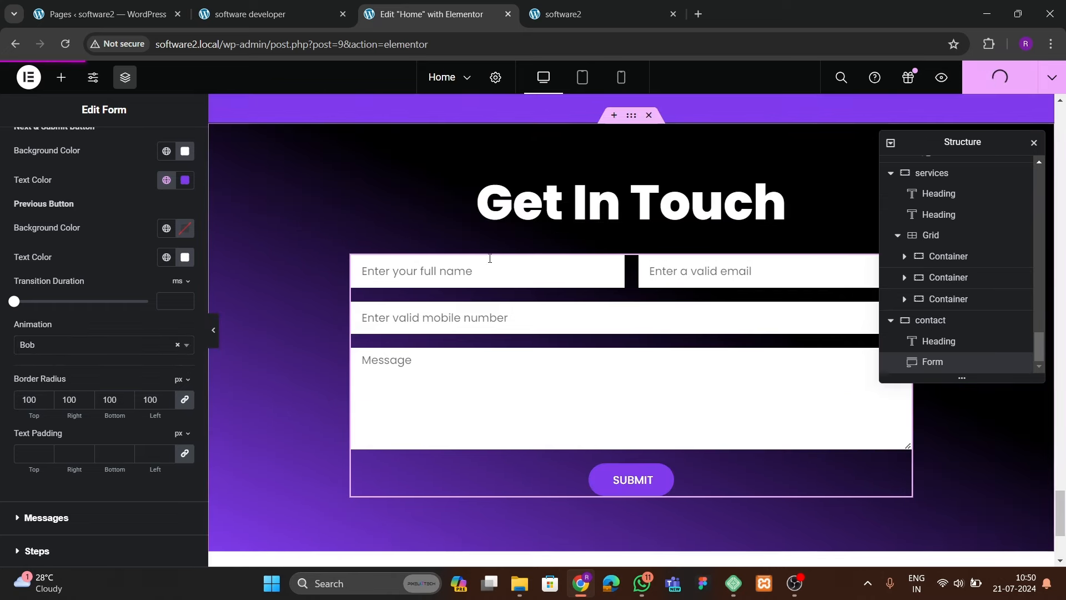
pyautogui.scroll(5, 423, 304)
pyautogui.click(563, 14)
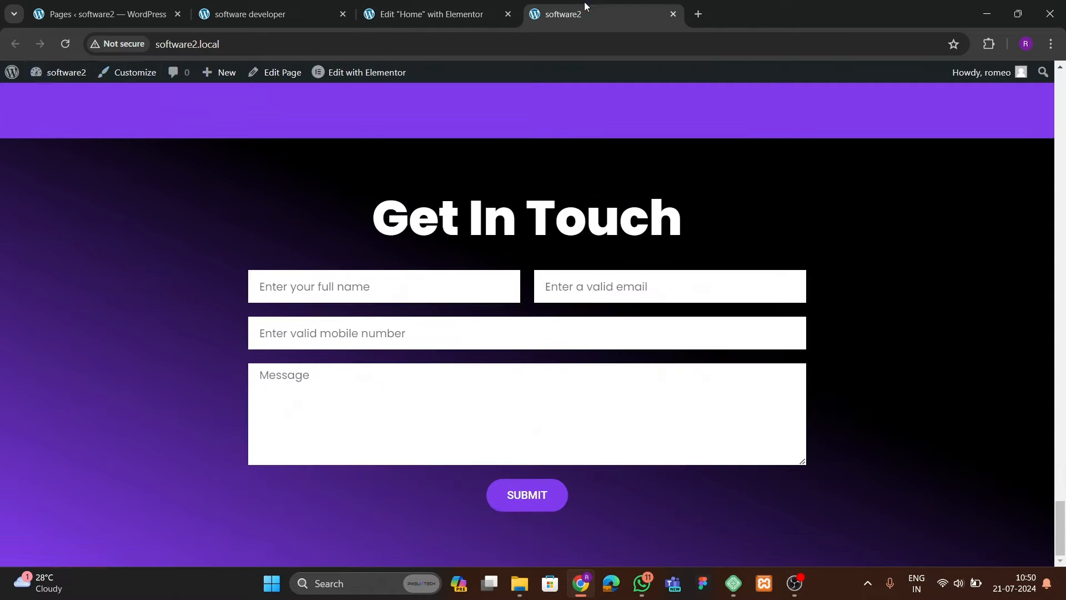
pyautogui.click(68, 45)
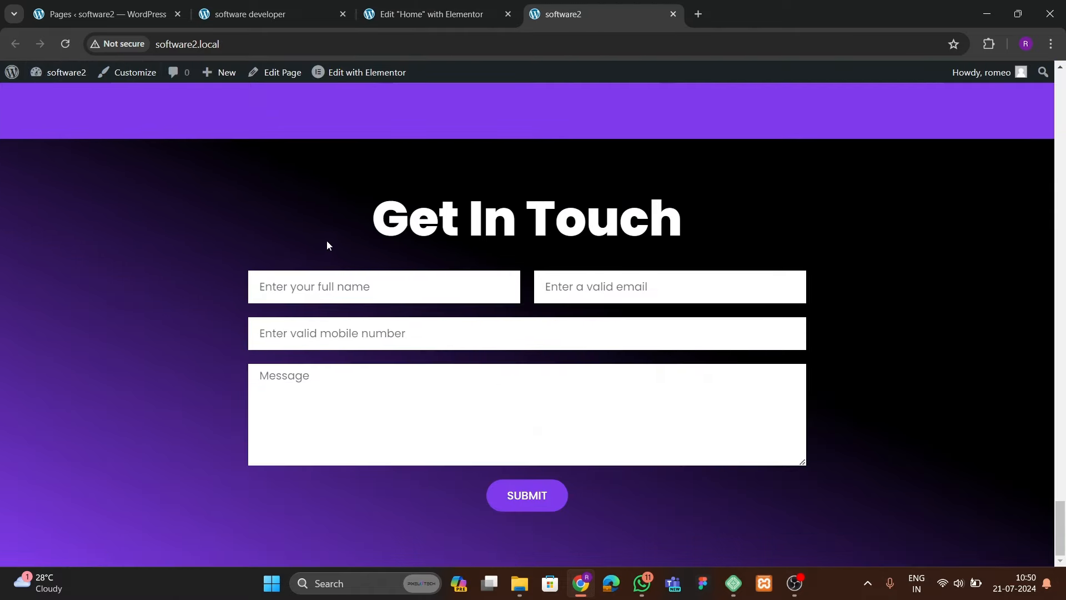
# - Review the live home page's sections from Get In Touch up to the Start Running Today block
pyautogui.scroll(10, 416, 371)
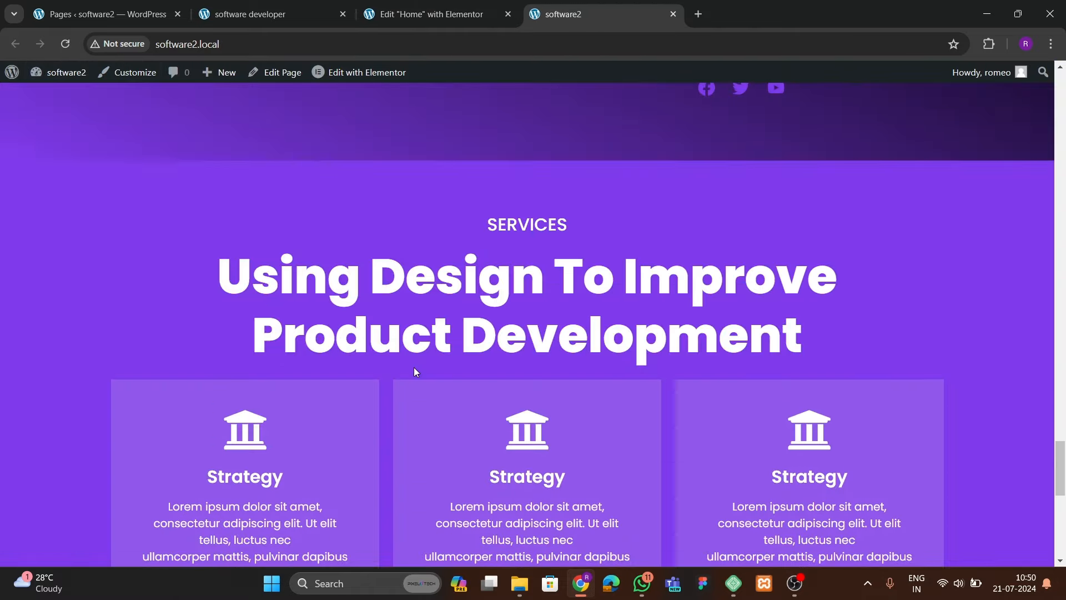
pyautogui.scroll(3, 538, 387)
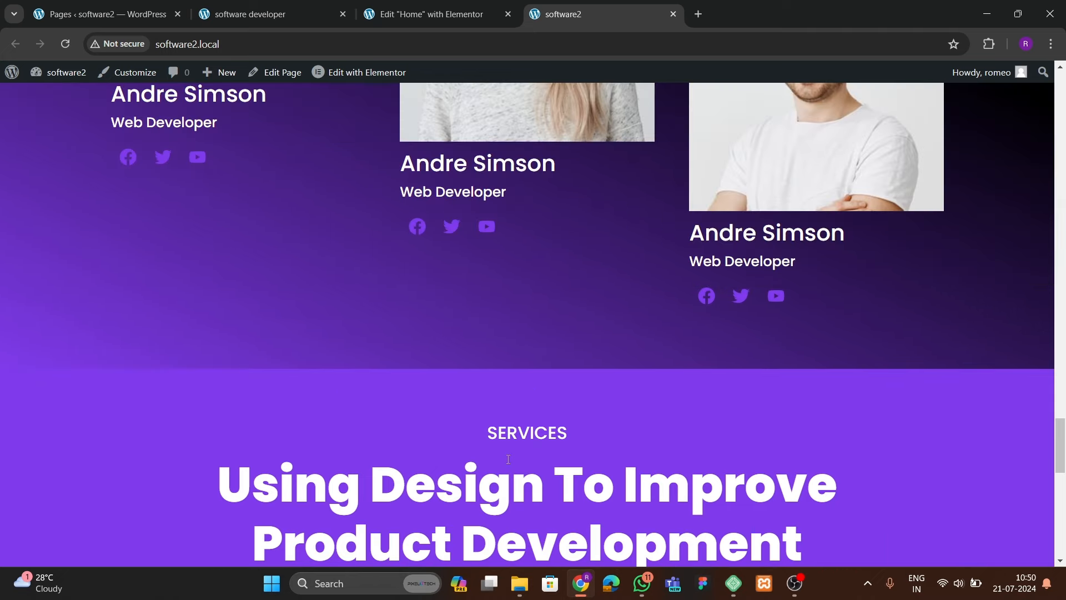
pyautogui.scroll(3, 547, 407)
pyautogui.scroll(5, 548, 407)
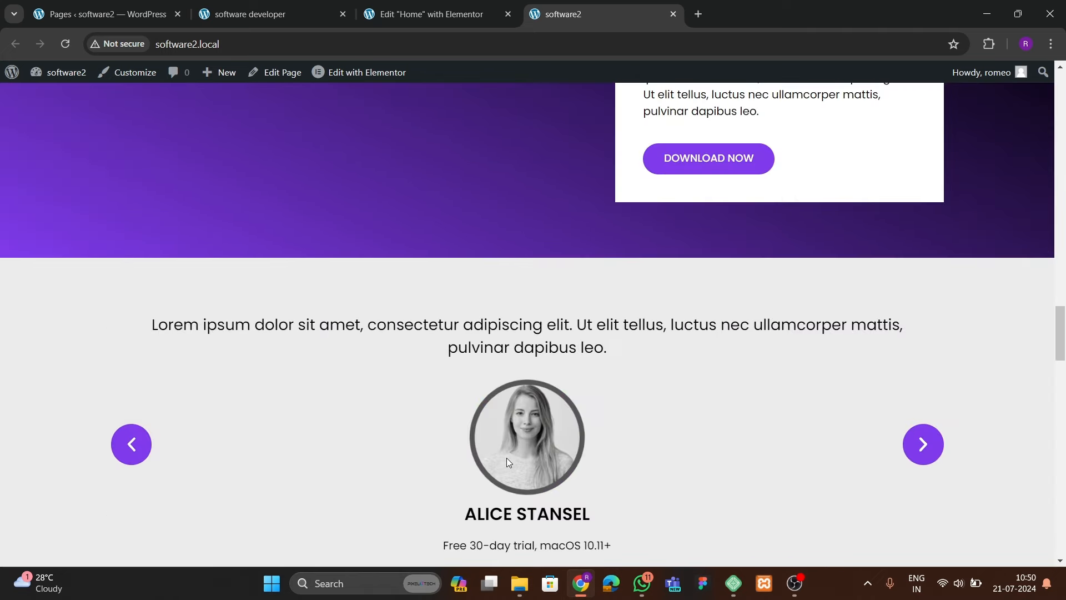
pyautogui.scroll(3, 651, 442)
pyautogui.scroll(10, 677, 377)
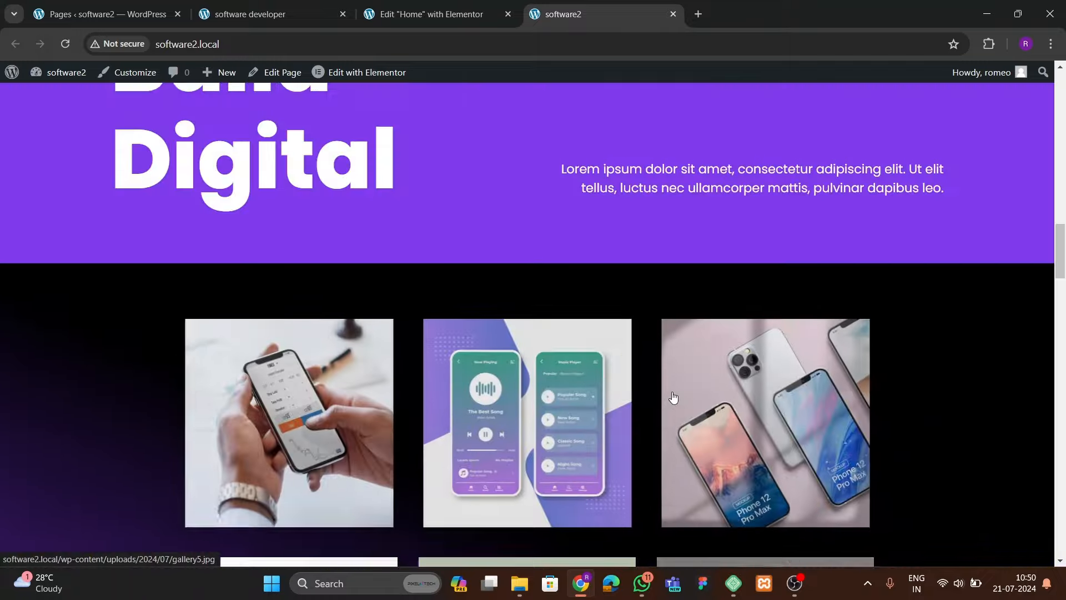
pyautogui.scroll(8, 644, 362)
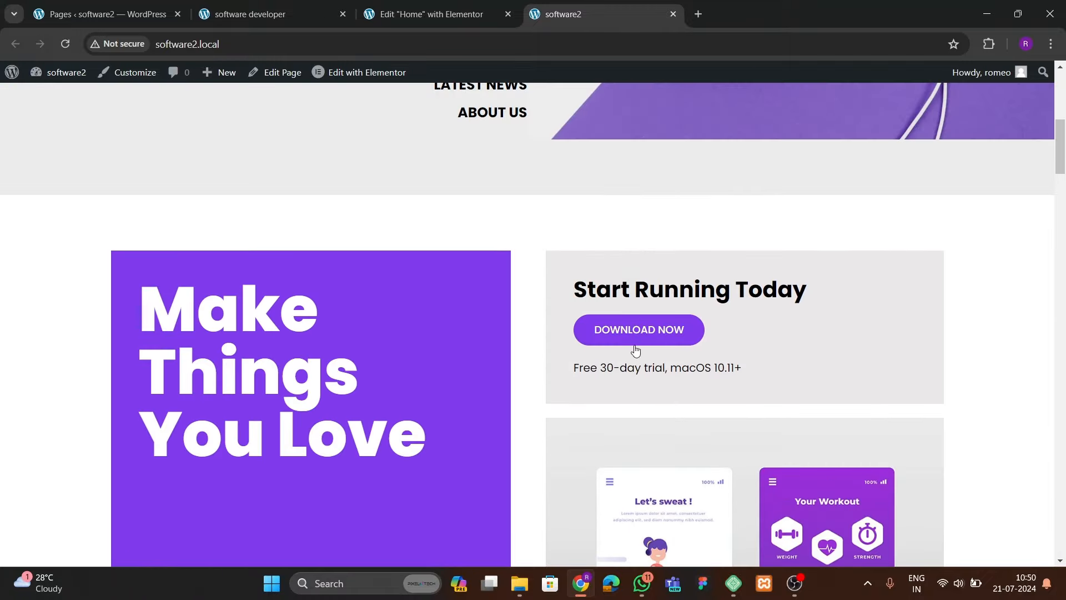
# - In the editor, set the hover background color of the Download Now button below the gallery to black
pyautogui.click(497, 17)
pyautogui.scroll(5, 614, 341)
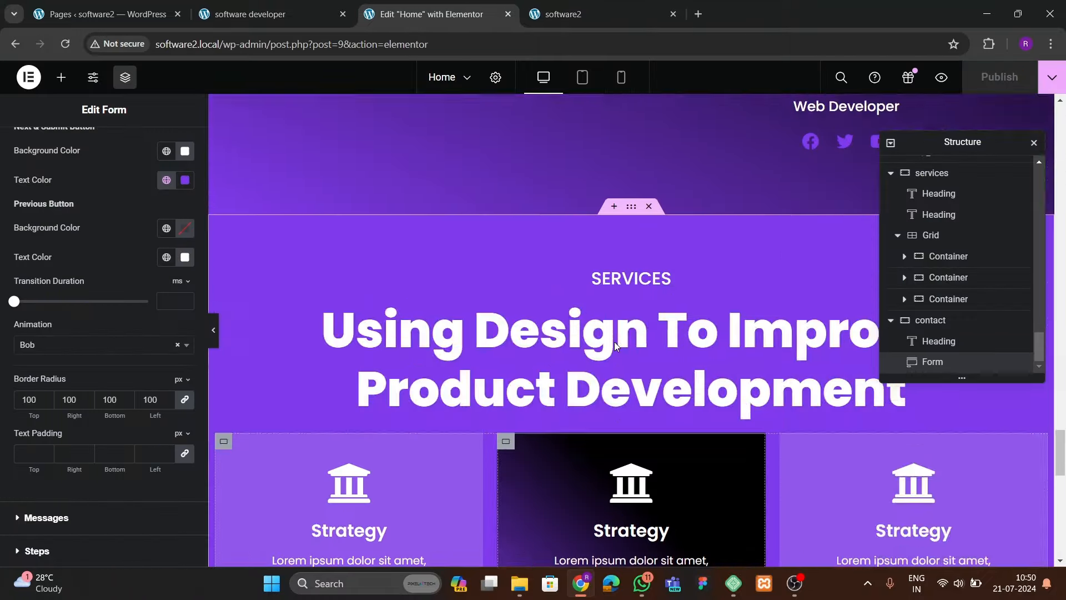
pyautogui.scroll(6, 614, 342)
pyautogui.scroll(-2, 614, 341)
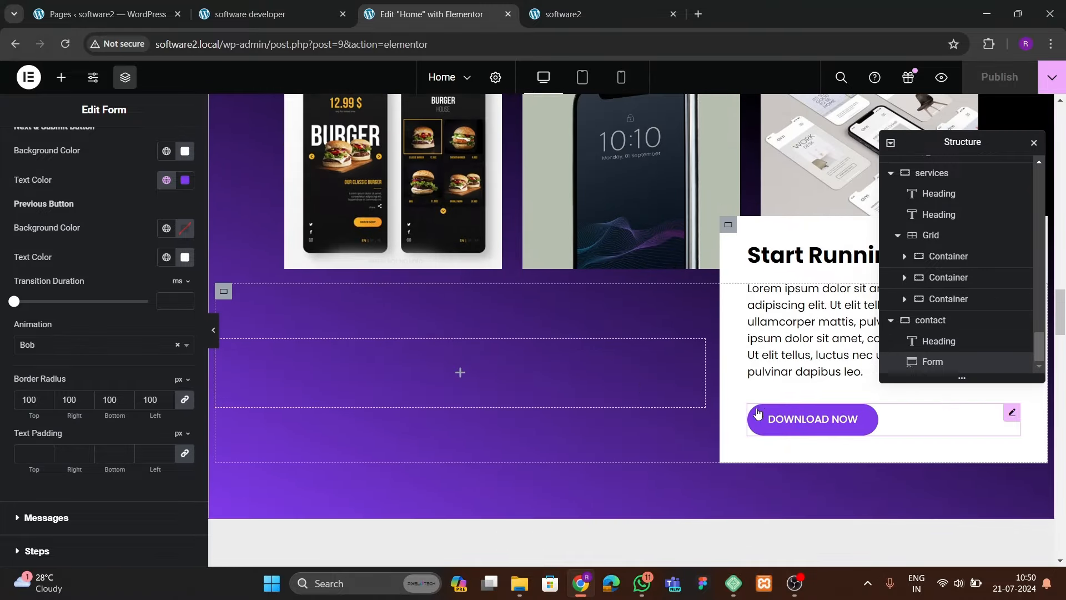
pyautogui.click(812, 419)
pyautogui.click(101, 147)
pyautogui.click(147, 314)
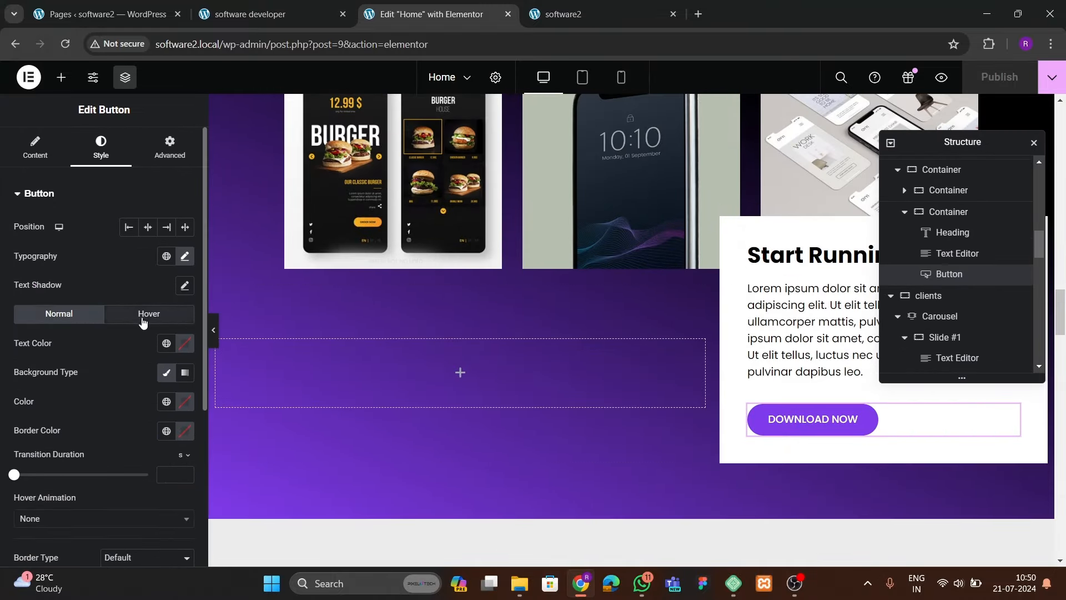
pyautogui.click(184, 401)
pyautogui.click(102, 325)
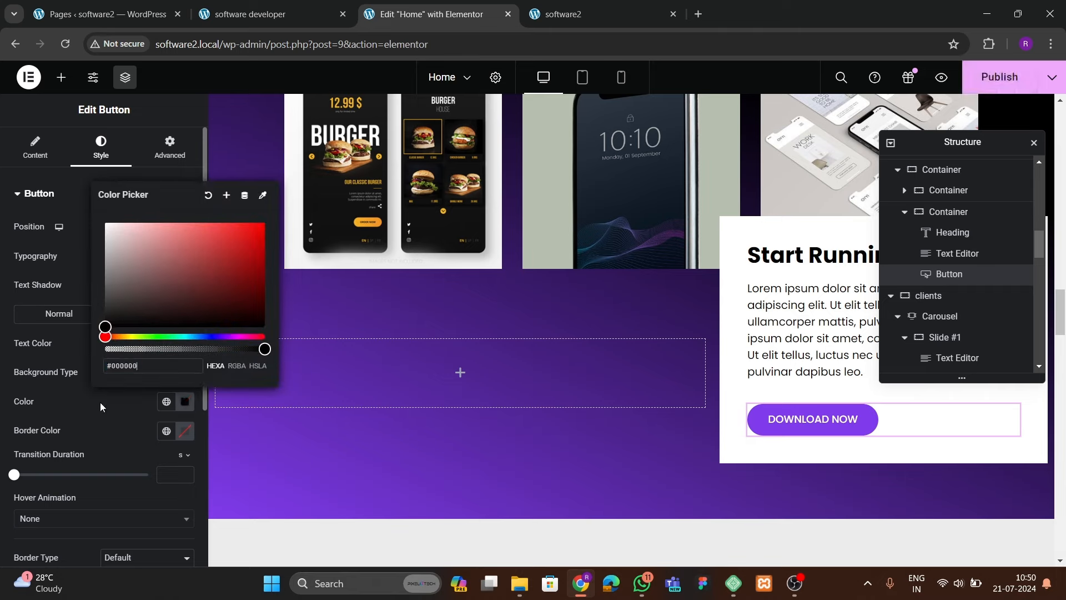
# - Set the hover text color of the Download Now button in the projects section to white (#FFFFFF)
pyautogui.click(119, 375)
pyautogui.click(183, 347)
pyautogui.moveTo(167, 448); pyautogui.dragTo(87, 367)
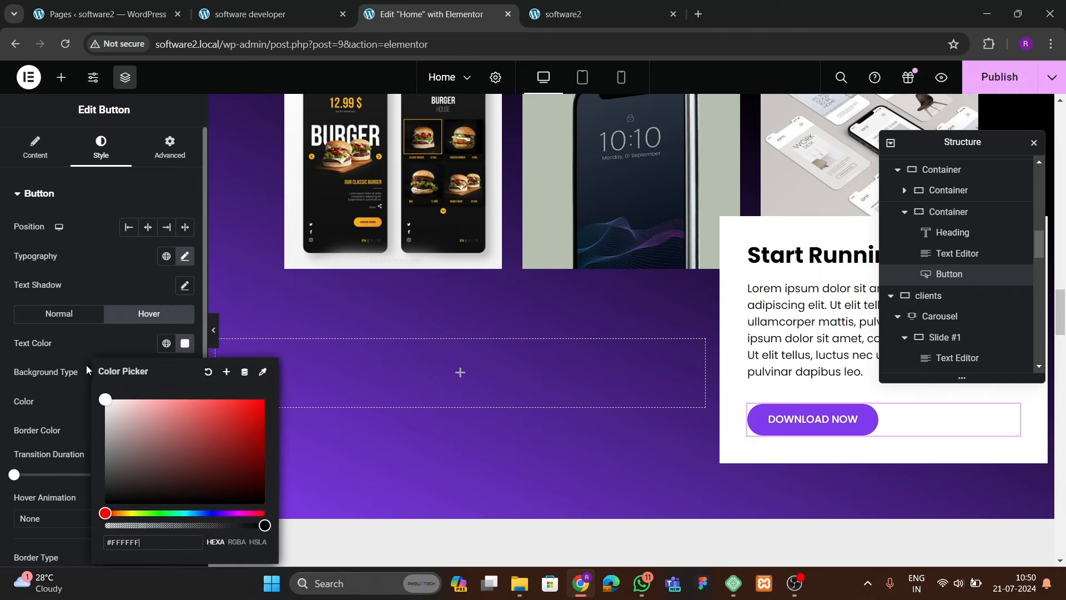
pyautogui.click(84, 365)
# - Set the button's hover animation to Bob
pyautogui.scroll(-3, 113, 402)
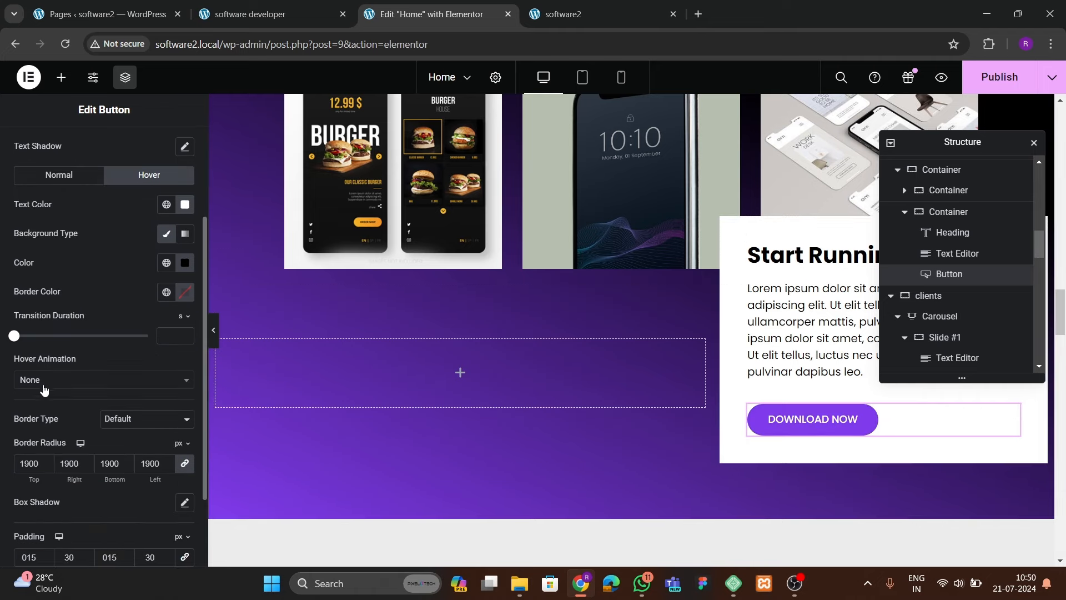
pyautogui.click(44, 382)
pyautogui.write('bob')
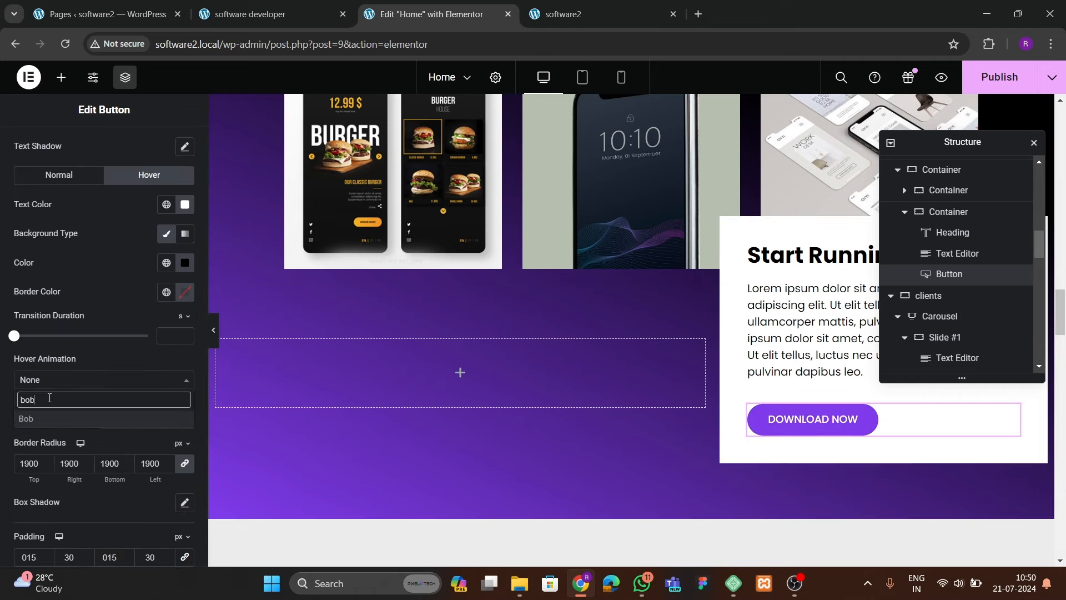
pyautogui.press('Return')
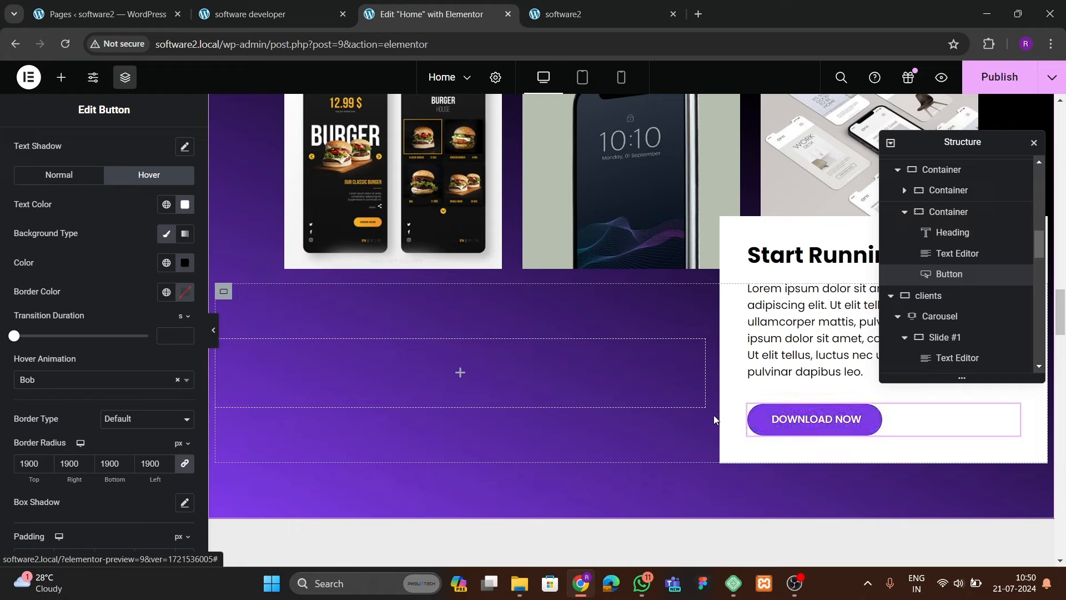
# - Copy the styled Download Now button and paste its style onto the Download Now button beside the Make Things You Love block
pyautogui.rightClick(923, 428)
pyautogui.press('Escape')
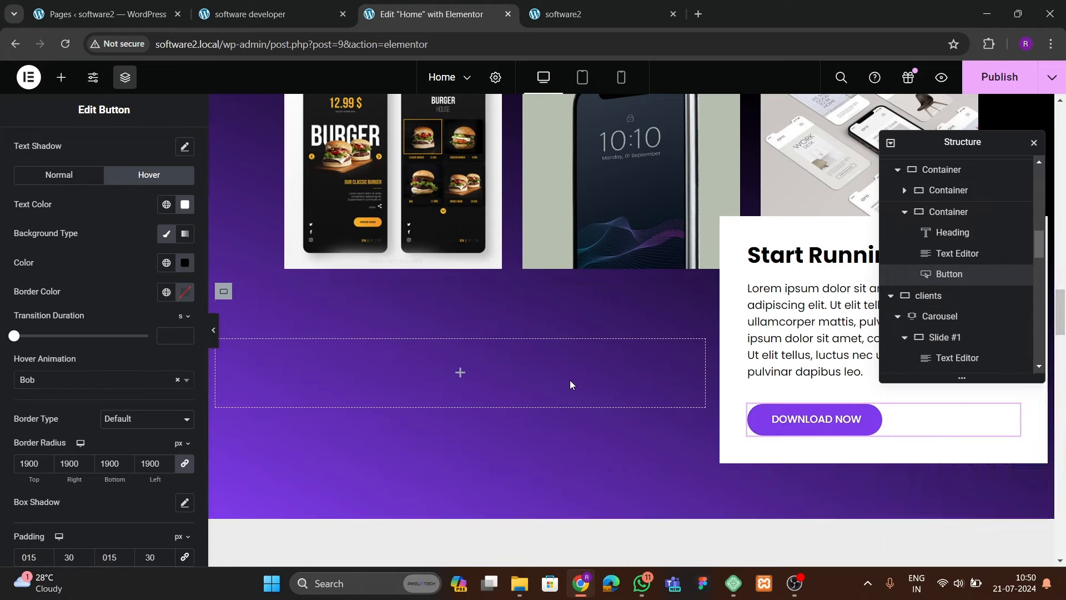
pyautogui.scroll(-15, 508, 385)
pyautogui.scroll(10, 511, 388)
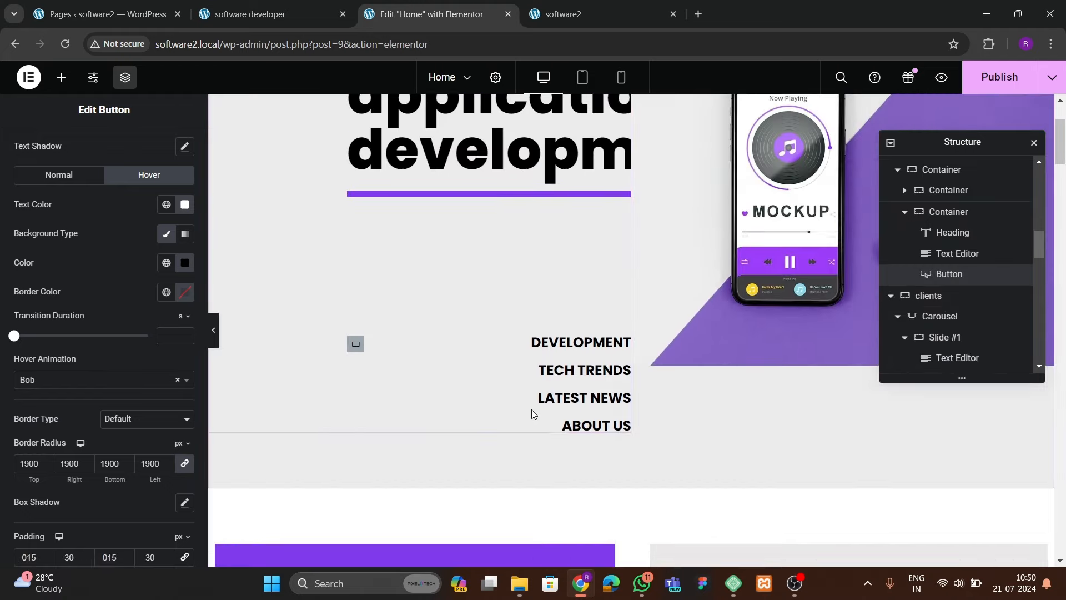
pyautogui.scroll(-5, 739, 436)
pyautogui.scroll(1, 689, 351)
pyautogui.rightClick(688, 351)
pyautogui.press('Escape')
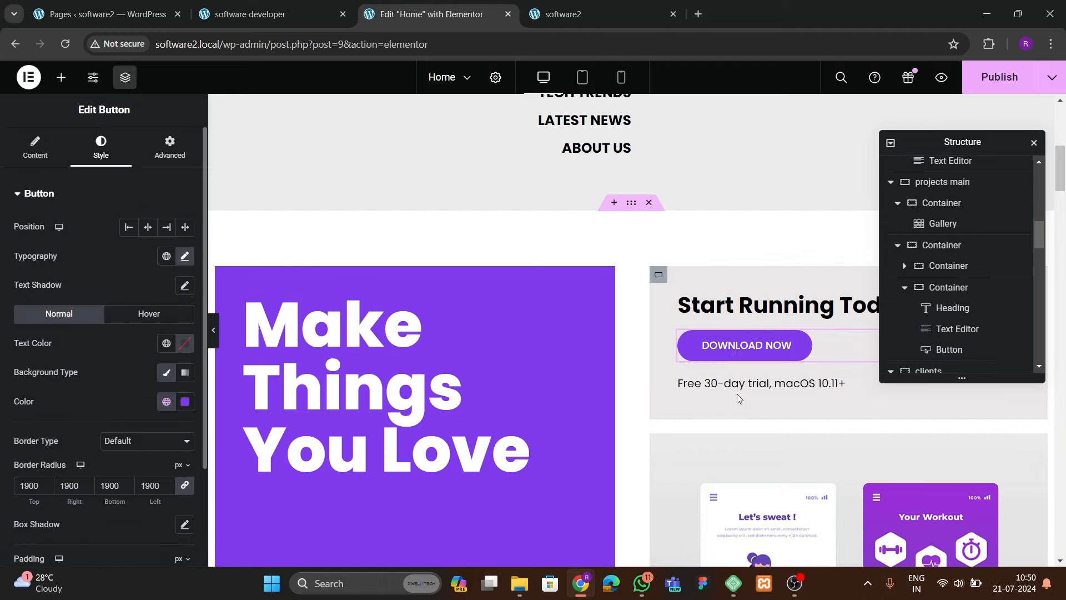
# - Publish the updated Home page
pyautogui.scroll(5, 588, 381)
pyautogui.scroll(3, 588, 382)
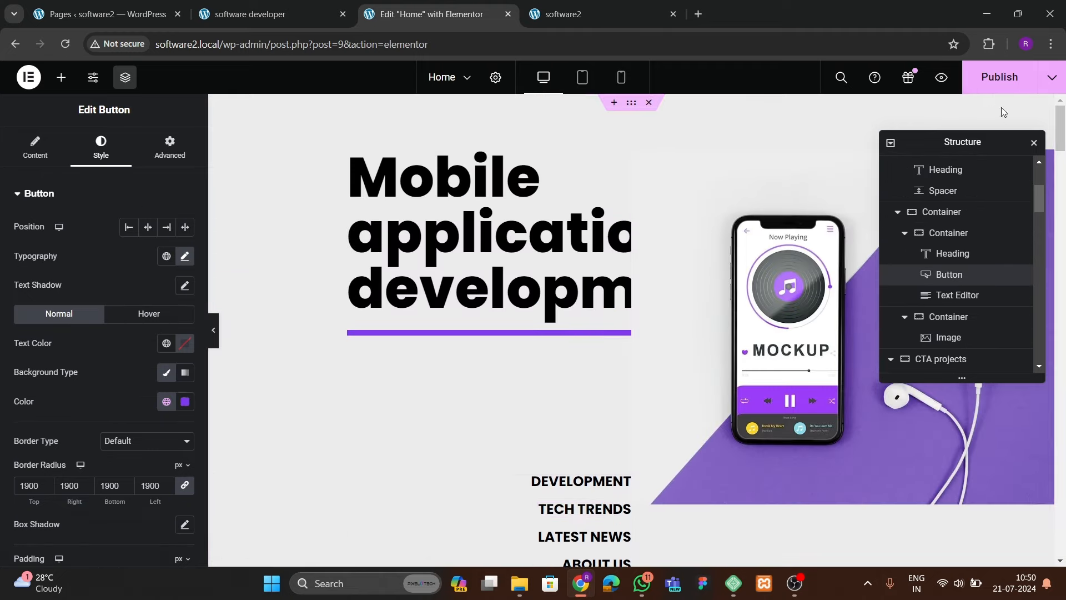
pyautogui.click(999, 78)
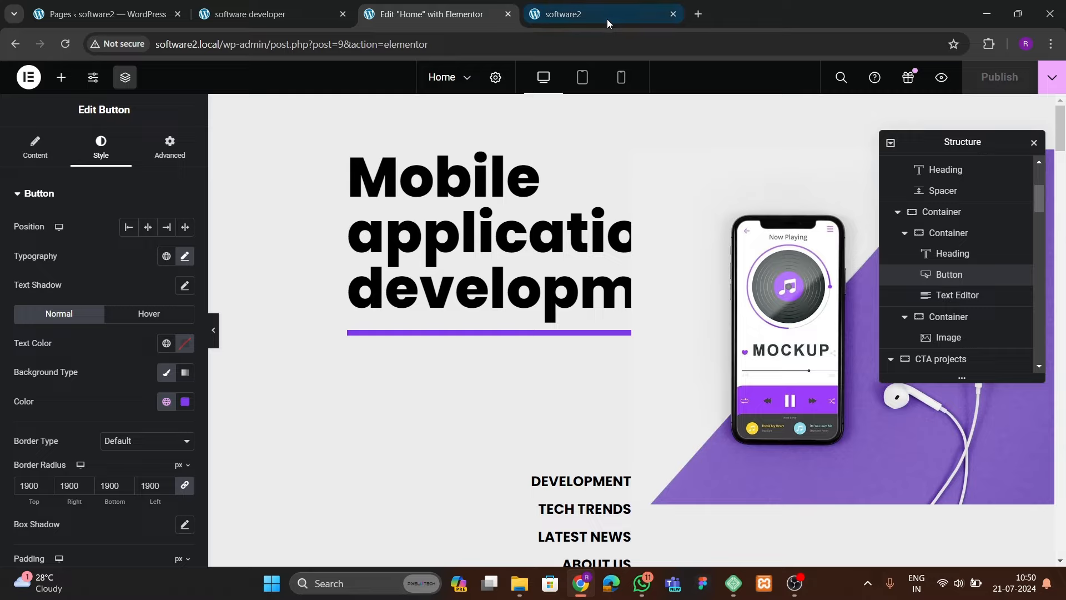
# - Review the live software2 page from the hero to the contact form, checking the button hover effects, testimonial carousel and team images
pyautogui.click(608, 19)
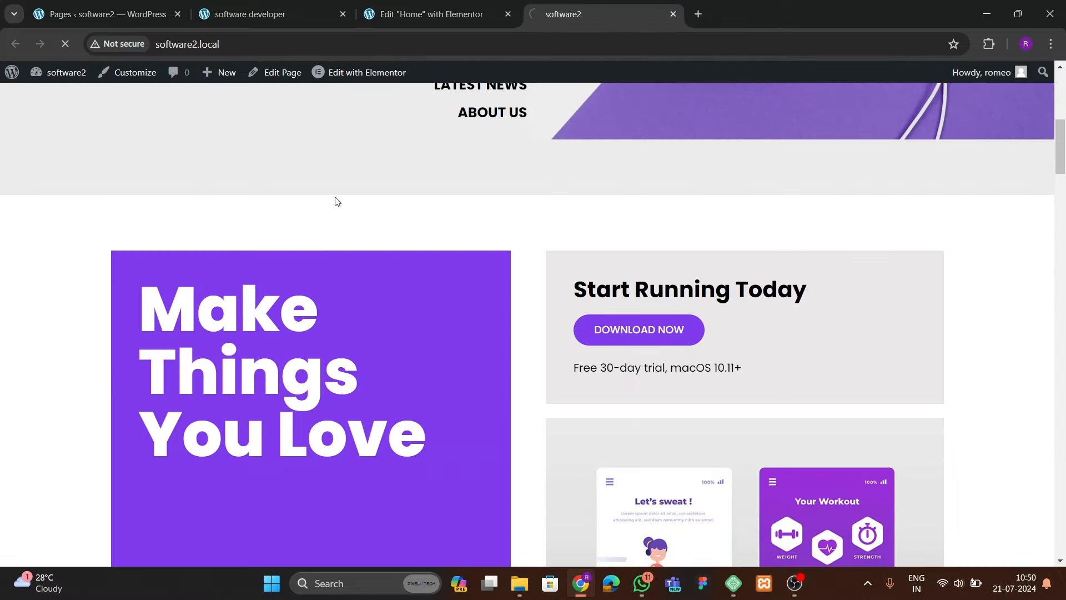
pyautogui.scroll(-6, 413, 255)
pyautogui.scroll(14, 530, 291)
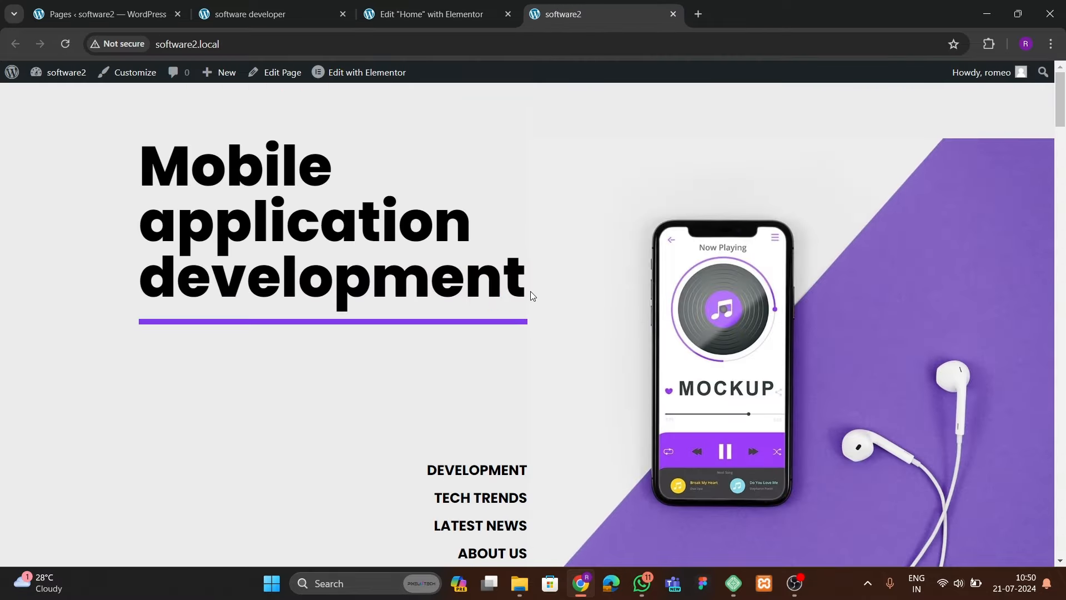
pyautogui.scroll(-10, 531, 291)
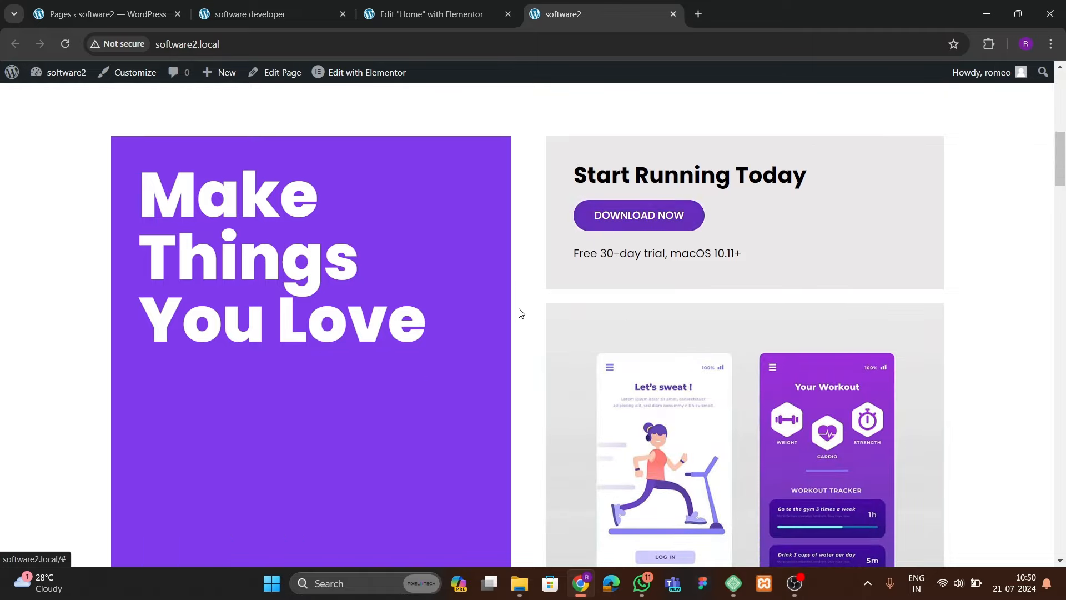
pyautogui.scroll(-15, 519, 313)
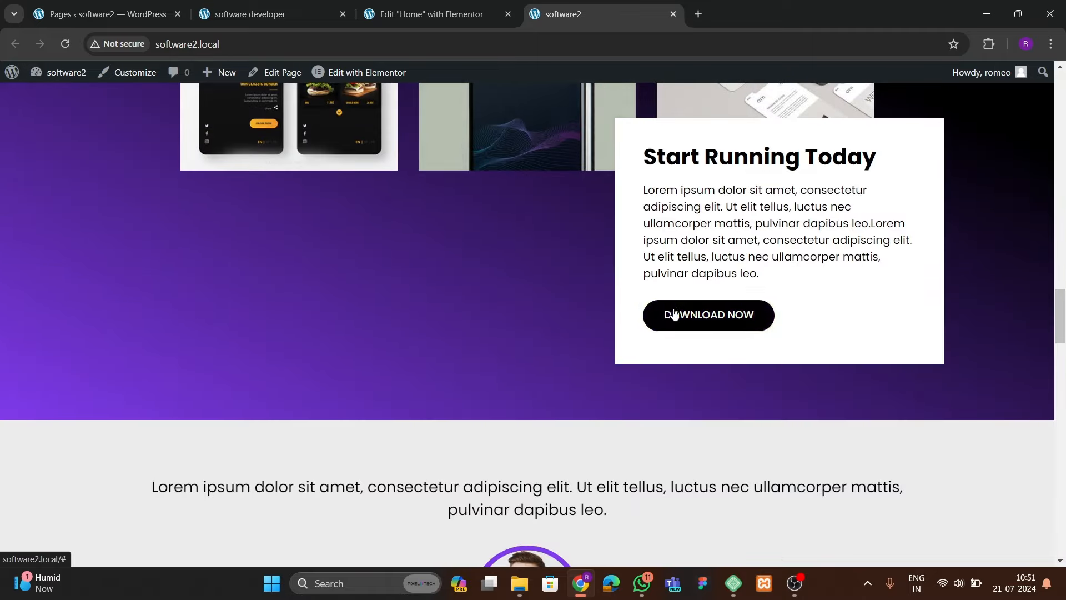
pyautogui.scroll(-20, 375, 322)
pyautogui.scroll(10, 374, 322)
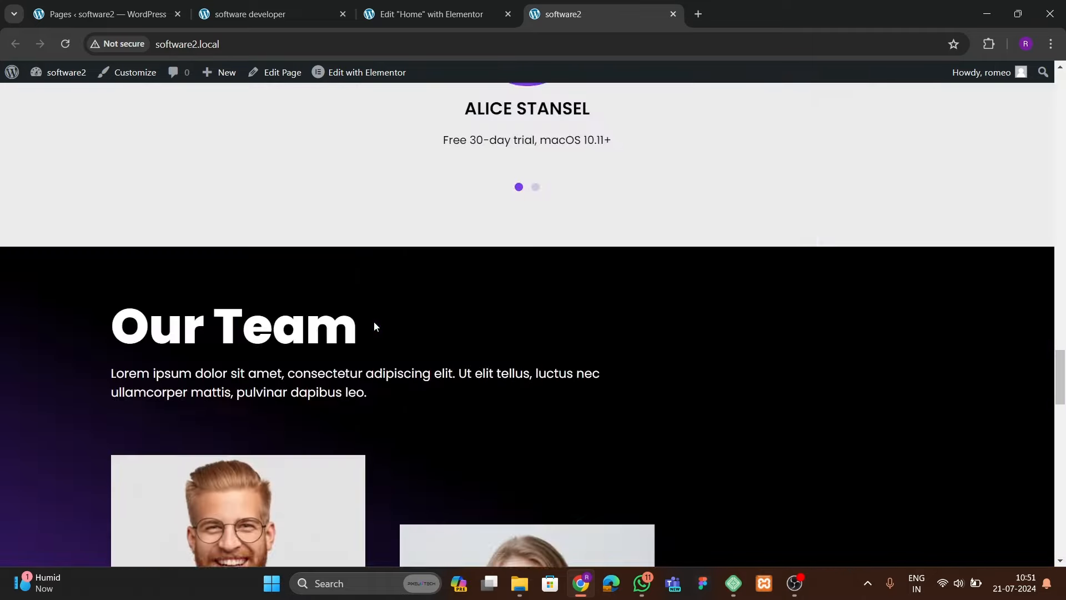
pyautogui.scroll(6, 374, 321)
pyautogui.click(937, 402)
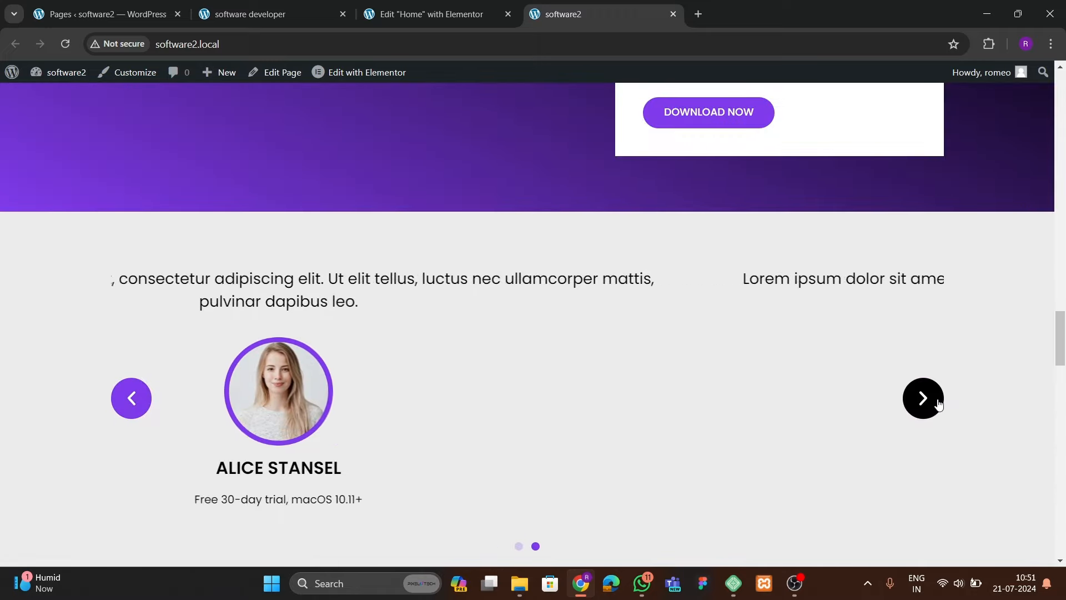
pyautogui.scroll(-8, 456, 398)
pyautogui.scroll(4, 232, 246)
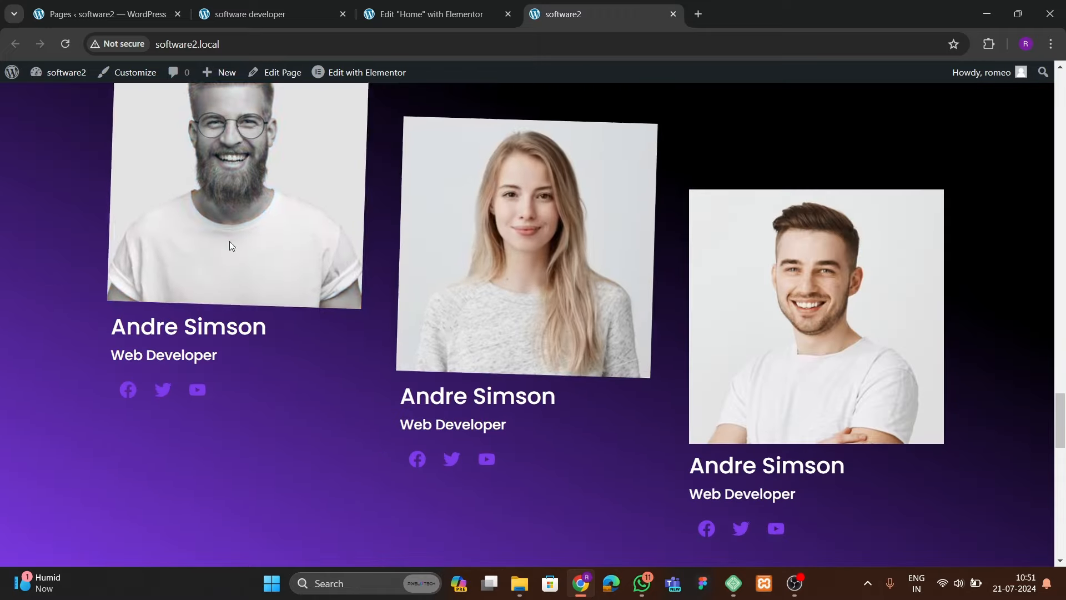
pyautogui.scroll(-15, 232, 246)
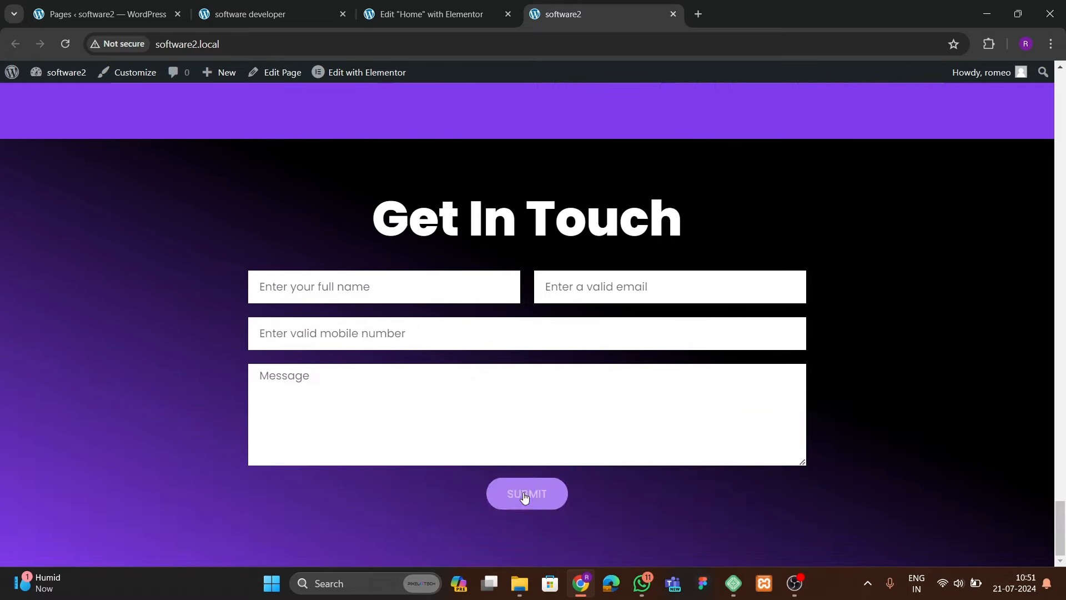
pyautogui.scroll(20, 524, 497)
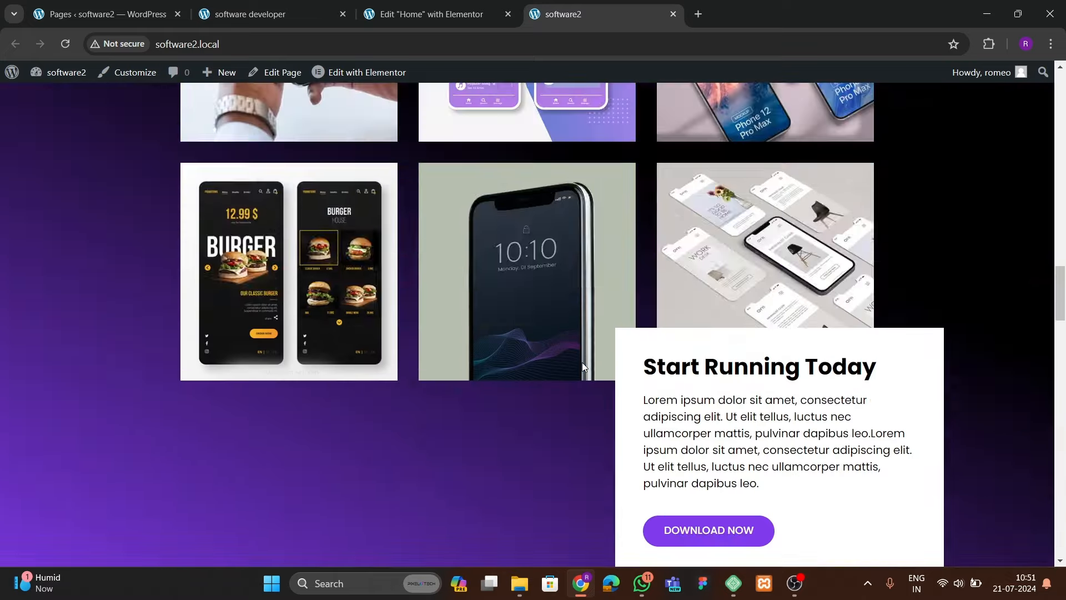
pyautogui.scroll(15, 582, 362)
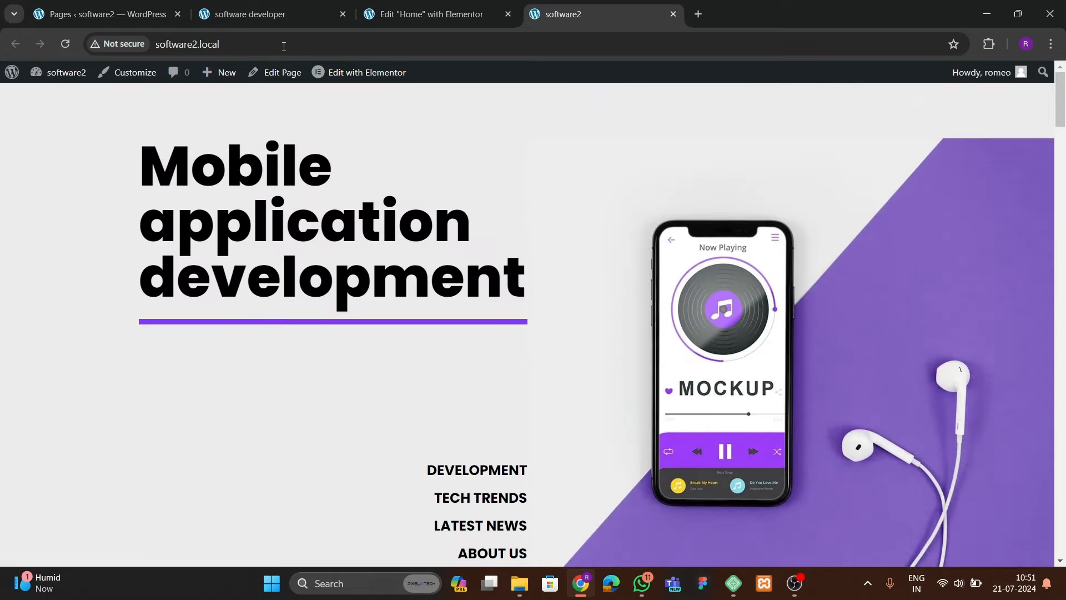
# - Glance at the reference software developer site, then open the Menus settings in the software2 WordPress dashboard
pyautogui.click(248, 21)
pyautogui.scroll(5, 416, 305)
pyautogui.click(99, 16)
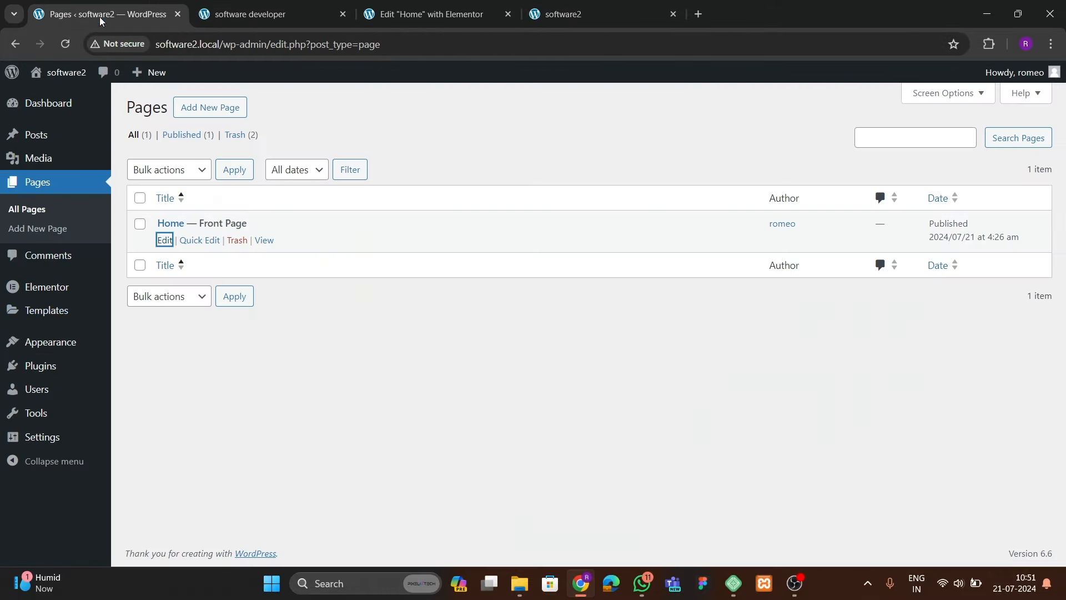
pyautogui.moveTo(69, 389)
pyautogui.moveTo(50, 341)
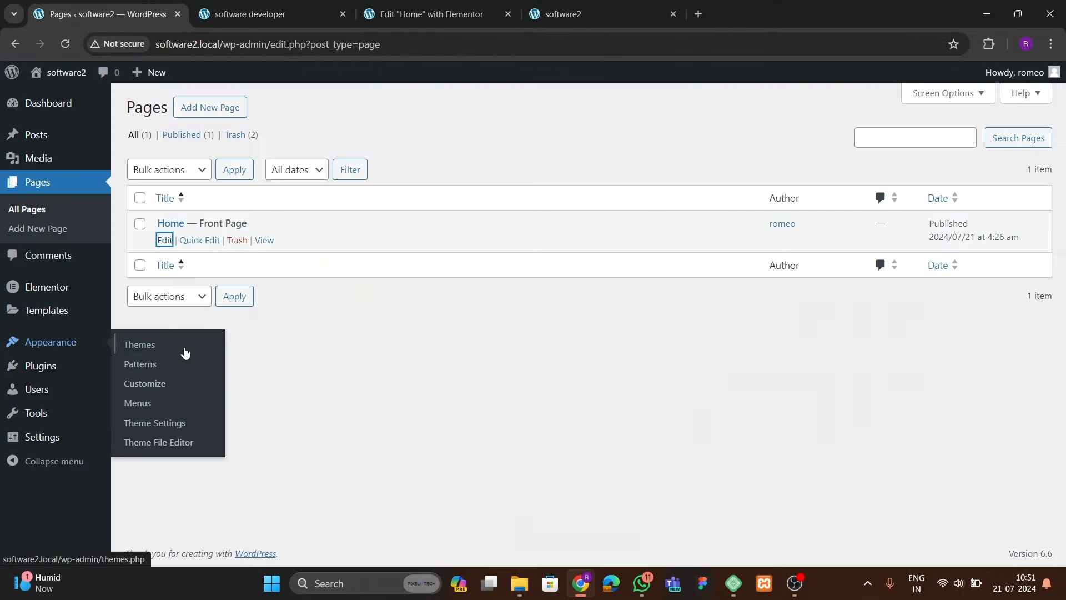
pyautogui.click(144, 402)
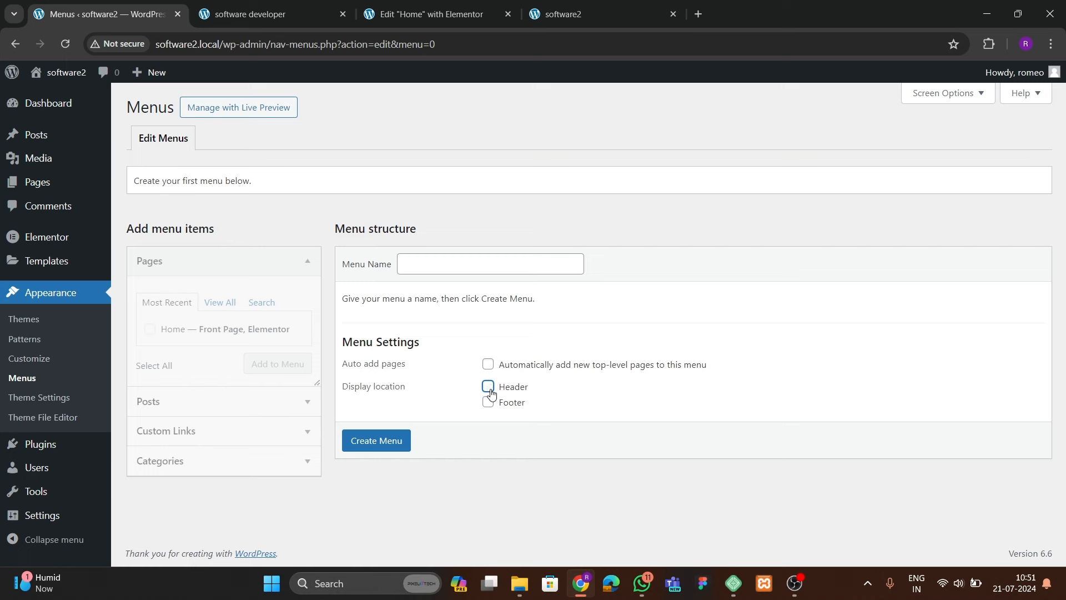
# - Create a menu named "final menu" assigned to the Header display location
pyautogui.click(471, 264)
pyautogui.click(482, 301)
pyautogui.click(377, 440)
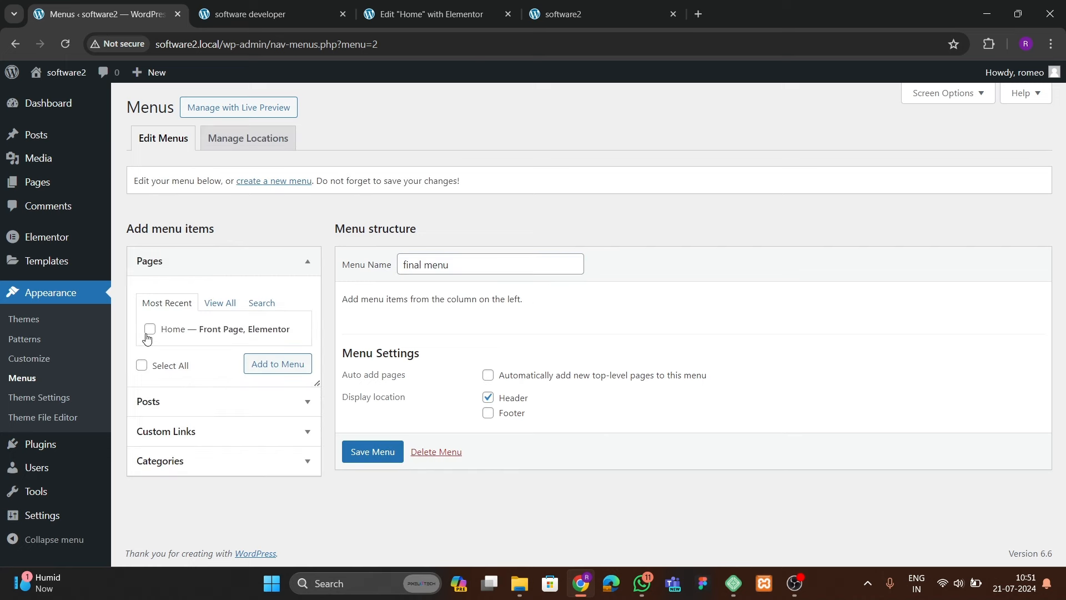
# - Check the navigation items on the reference software developer site and add the Home page to the menu
pyautogui.click(272, 14)
pyautogui.scroll(4, 438, 235)
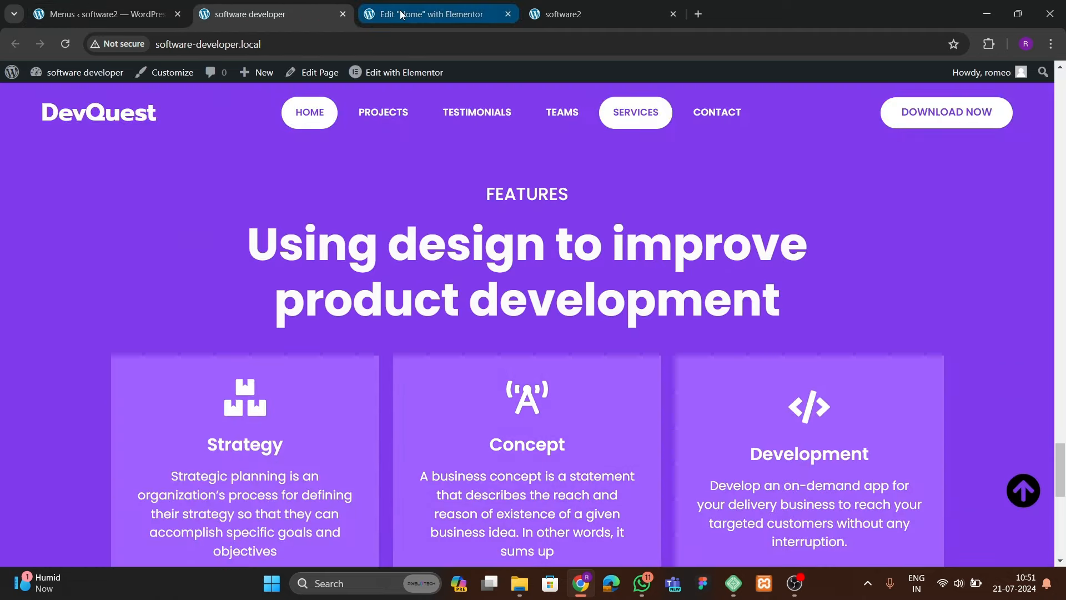
pyautogui.click(136, 17)
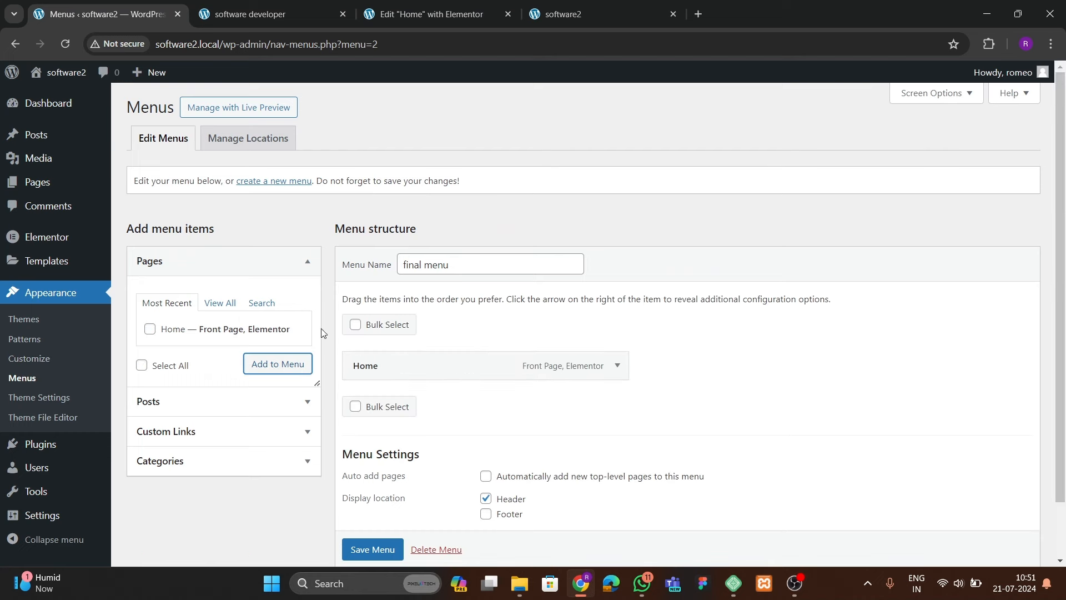
# - Add a custom link to the menu with the URL #projects and the link text Projects
pyautogui.click(181, 433)
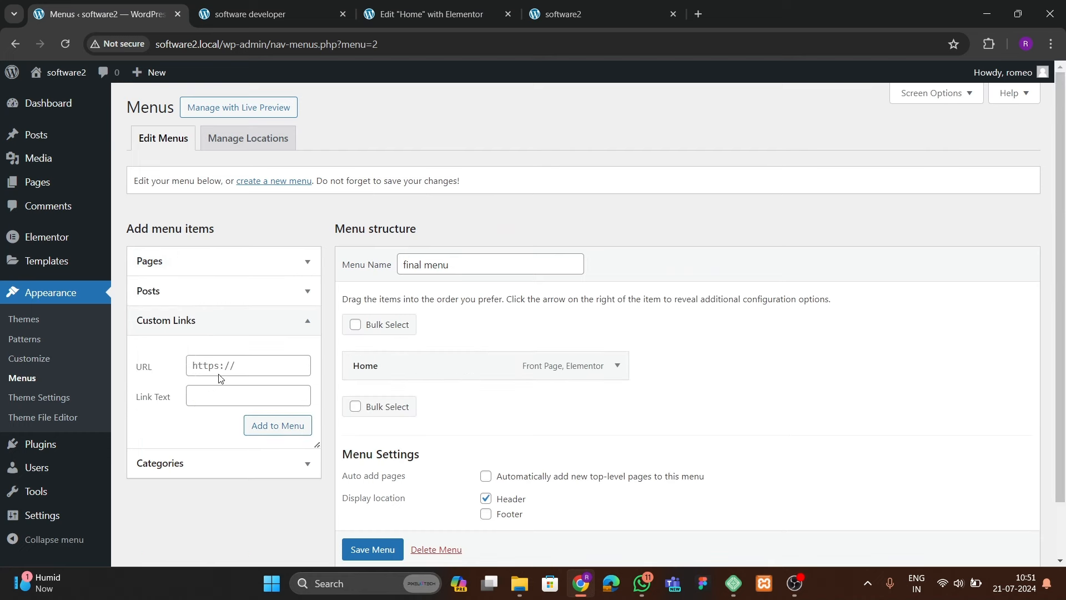
pyautogui.click(222, 366)
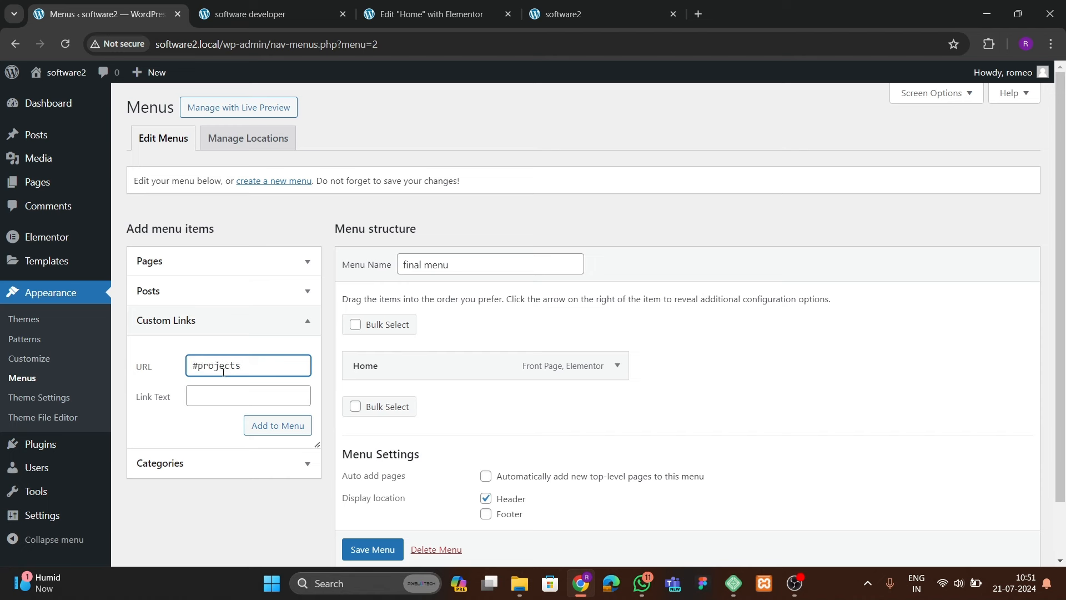
pyautogui.click(222, 396)
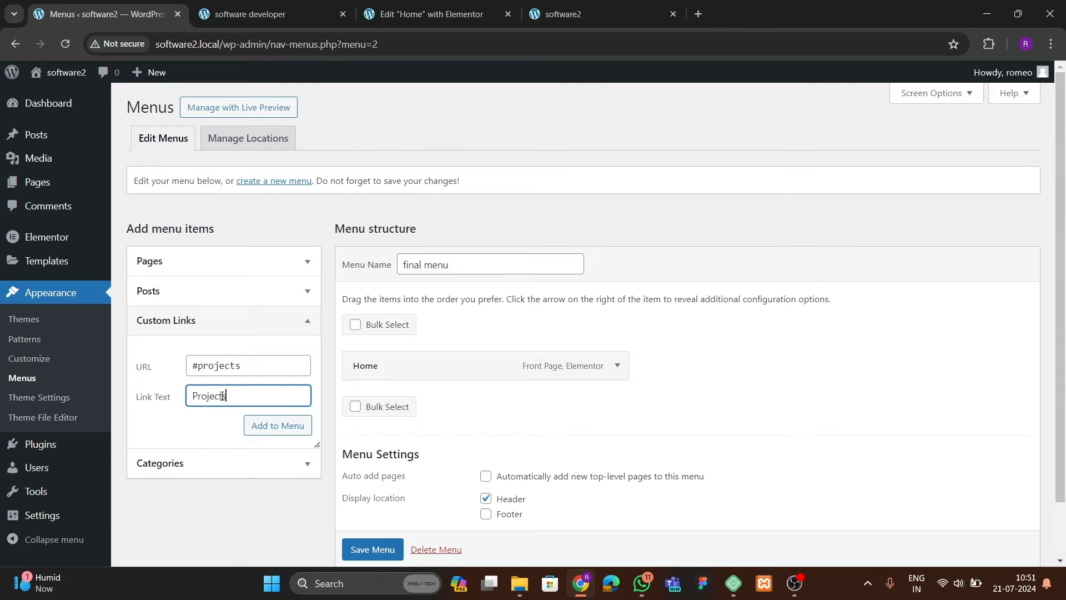
pyautogui.click(261, 425)
# - Check the reference site's navigation and add a custom link with the URL #testimonials and the link text Testimonials
pyautogui.click(333, 16)
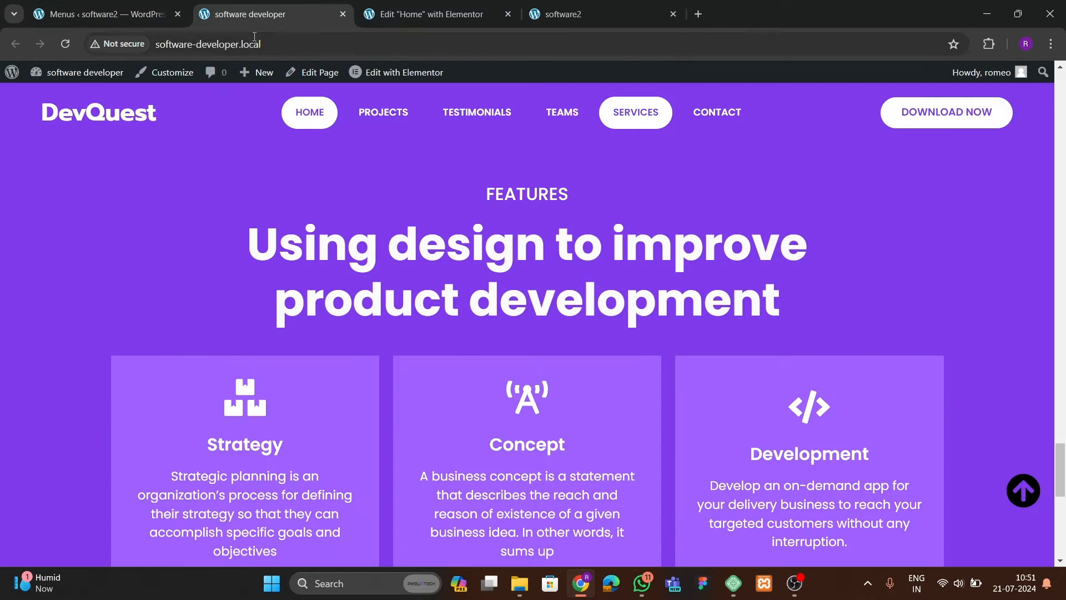
pyautogui.click(125, 15)
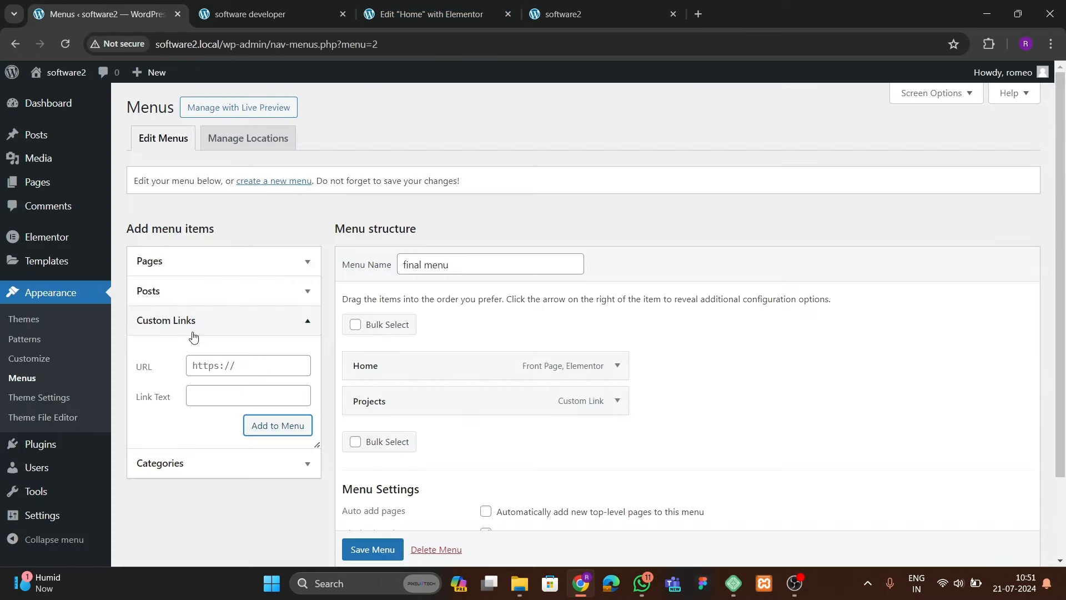
pyautogui.click(208, 364)
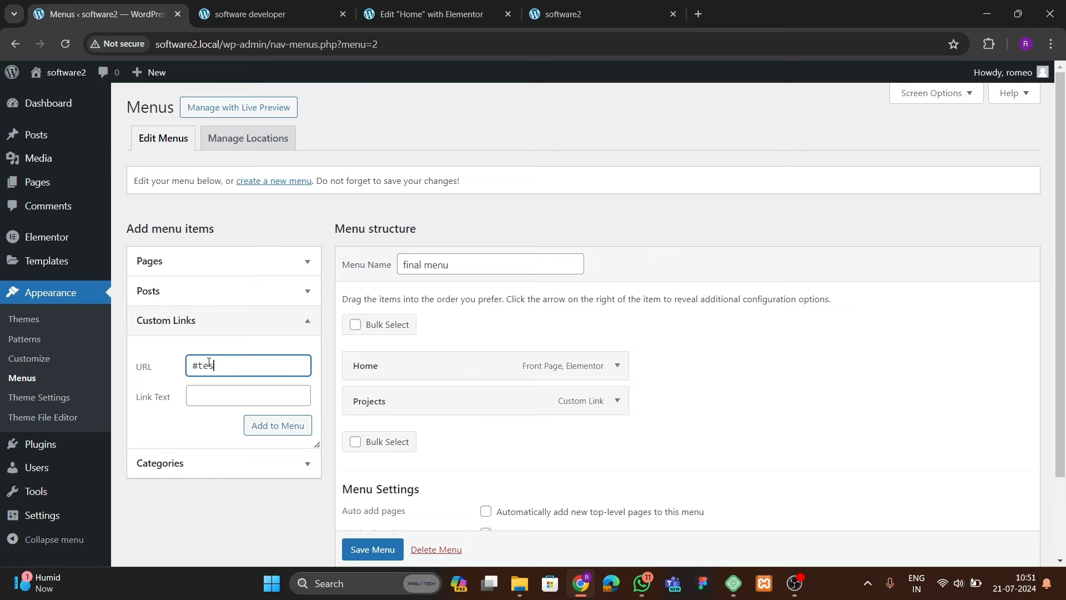
pyautogui.press('Tab')
pyautogui.write('T')
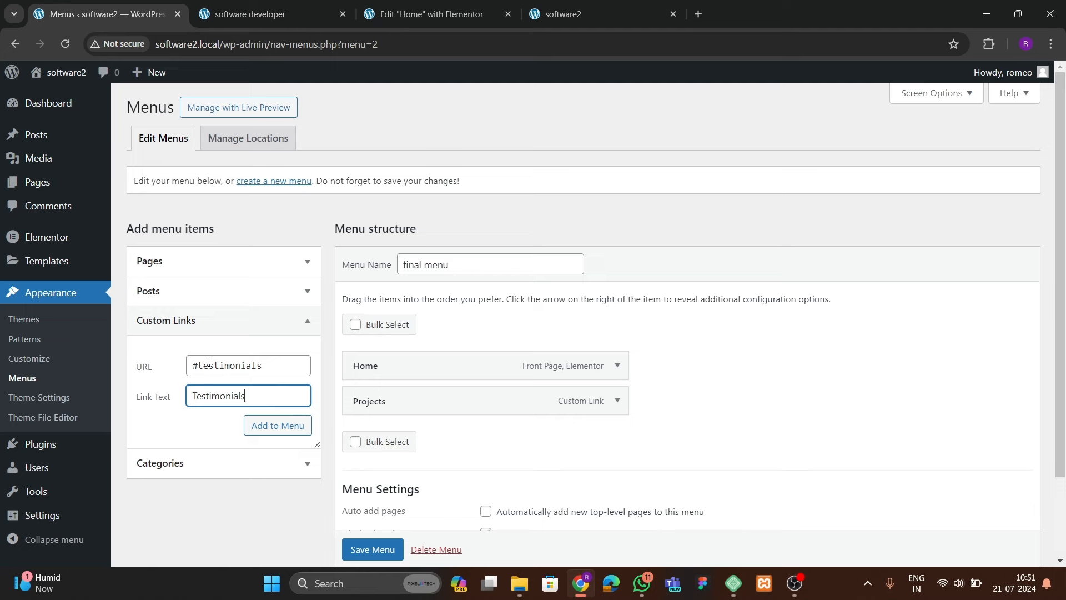
pyautogui.click(270, 430)
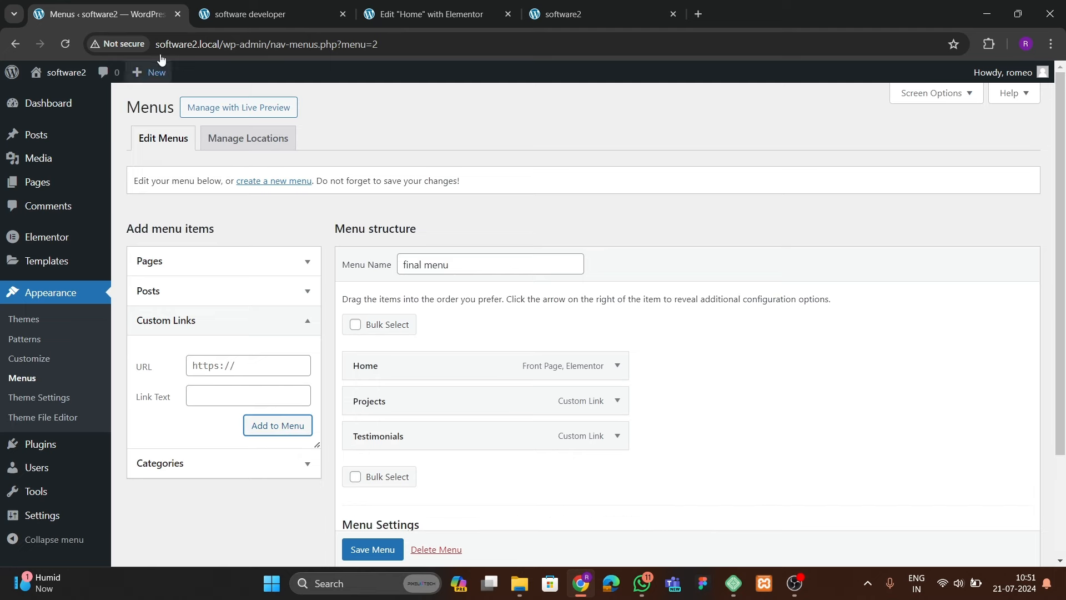
# - Check the reference site's navigation and add a custom link with the URL #teams and the link text Teams
pyautogui.click(253, 14)
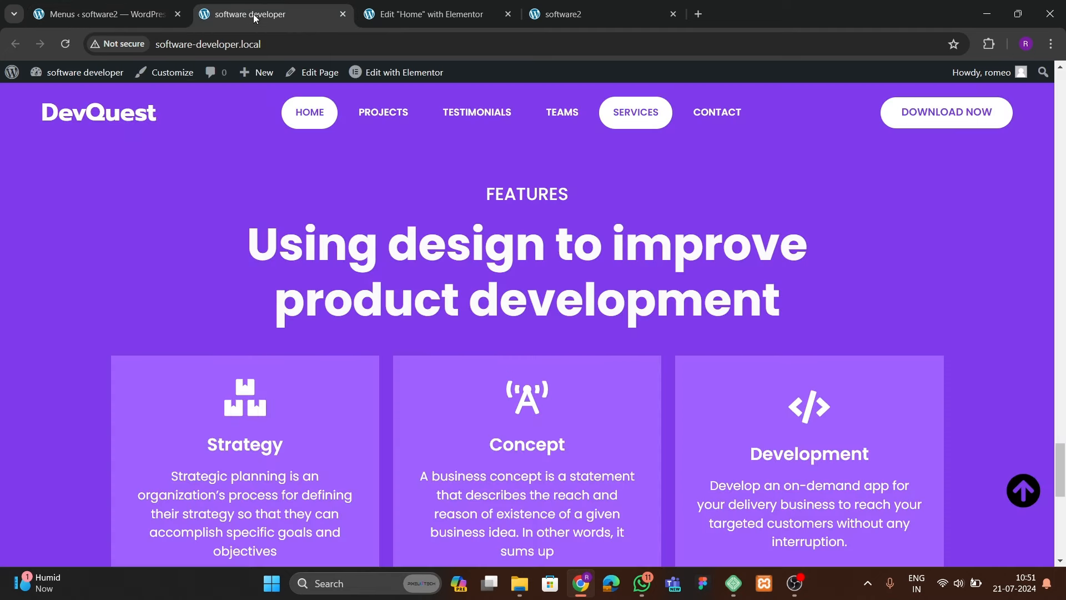
pyautogui.click(120, 21)
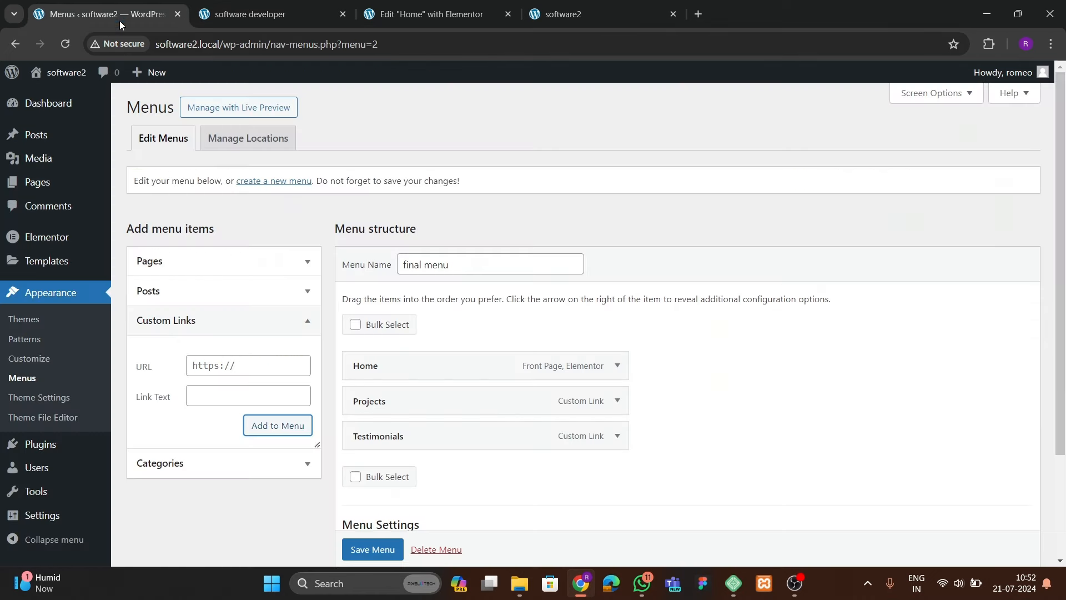
pyautogui.click(195, 362)
pyautogui.write('#te')
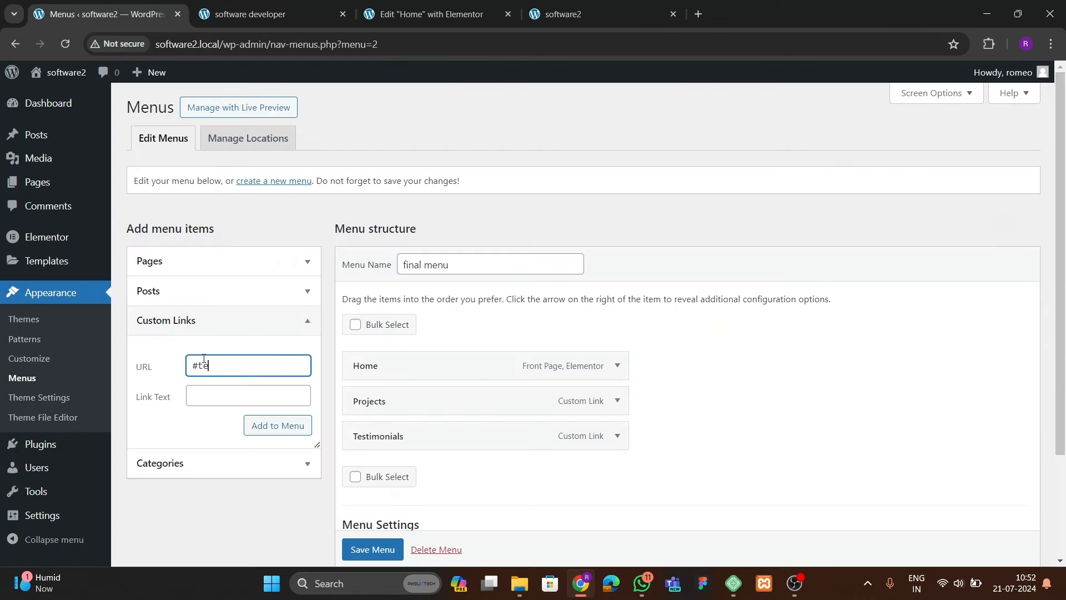
pyautogui.write('ams')
pyautogui.press('Tab')
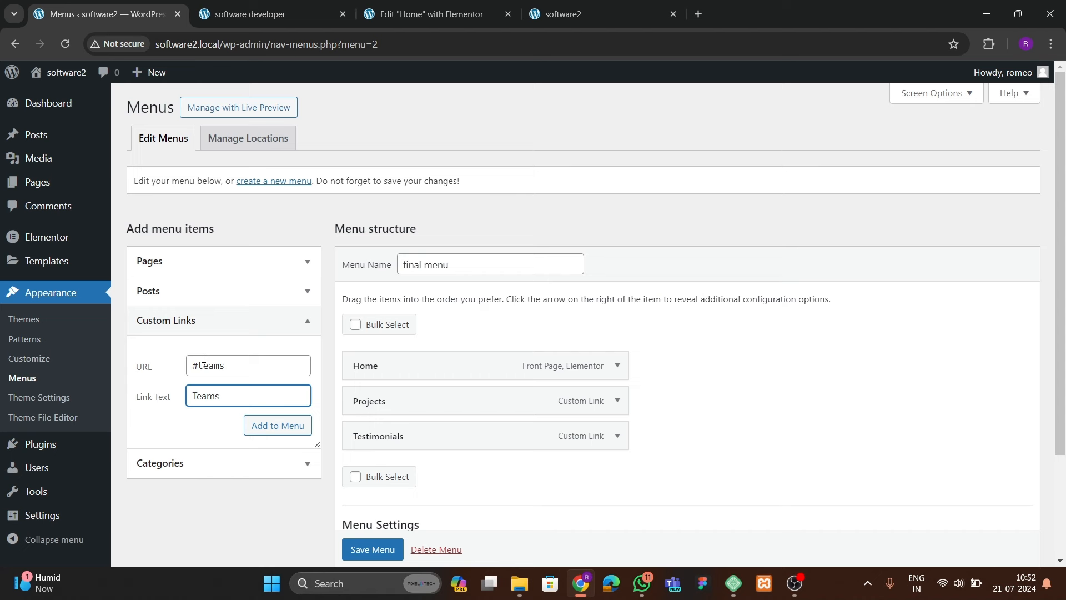
pyautogui.write('Teams')
pyautogui.click(261, 425)
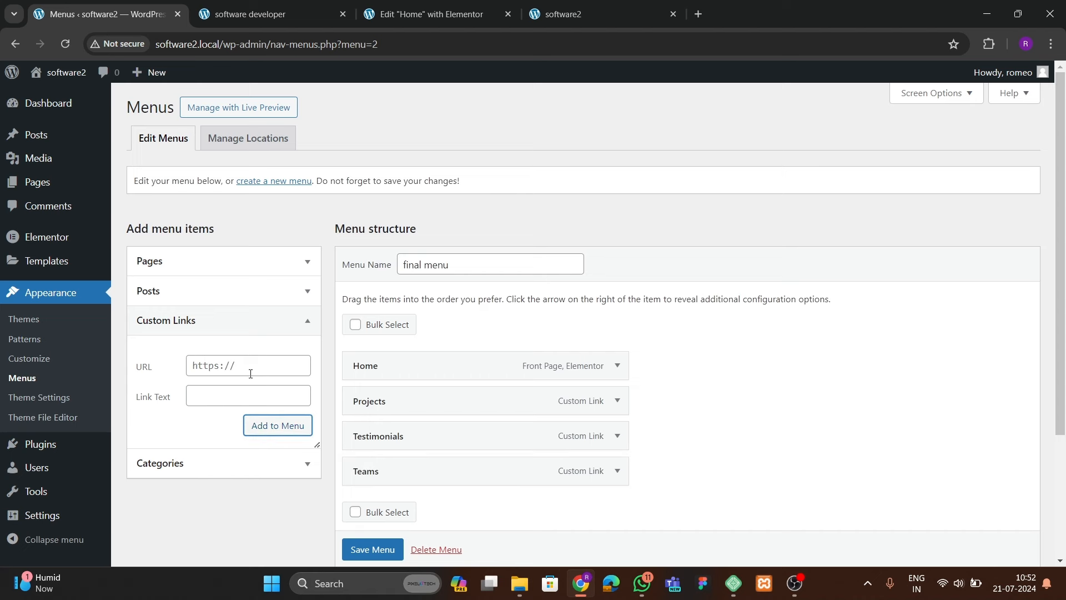
# - Add a custom link to the menu with the URL #services and the link text Services
pyautogui.click(250, 373)
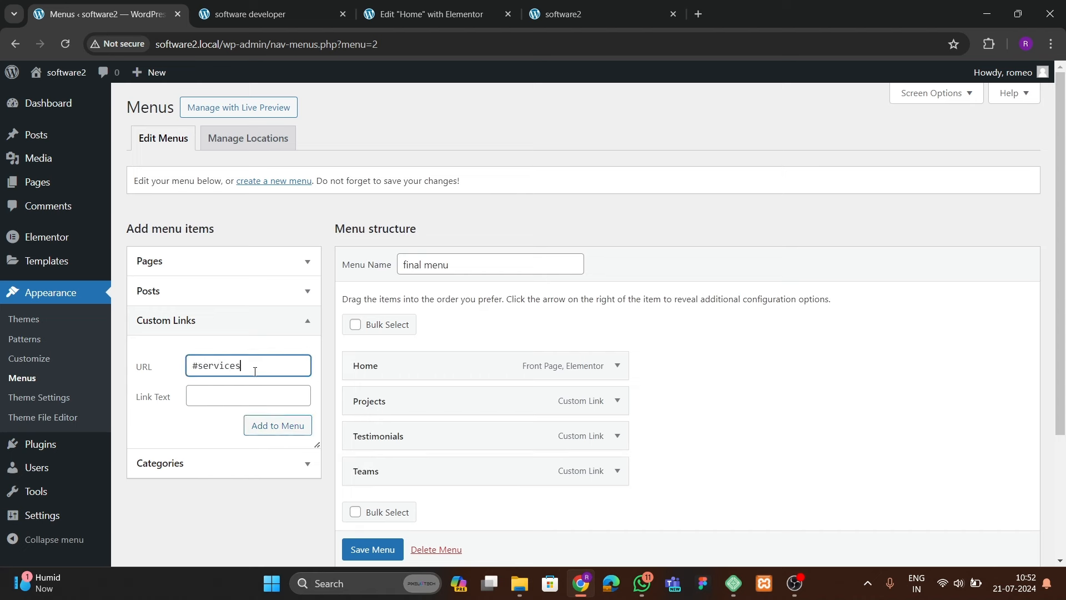
pyautogui.press('Tab')
pyautogui.write('s')
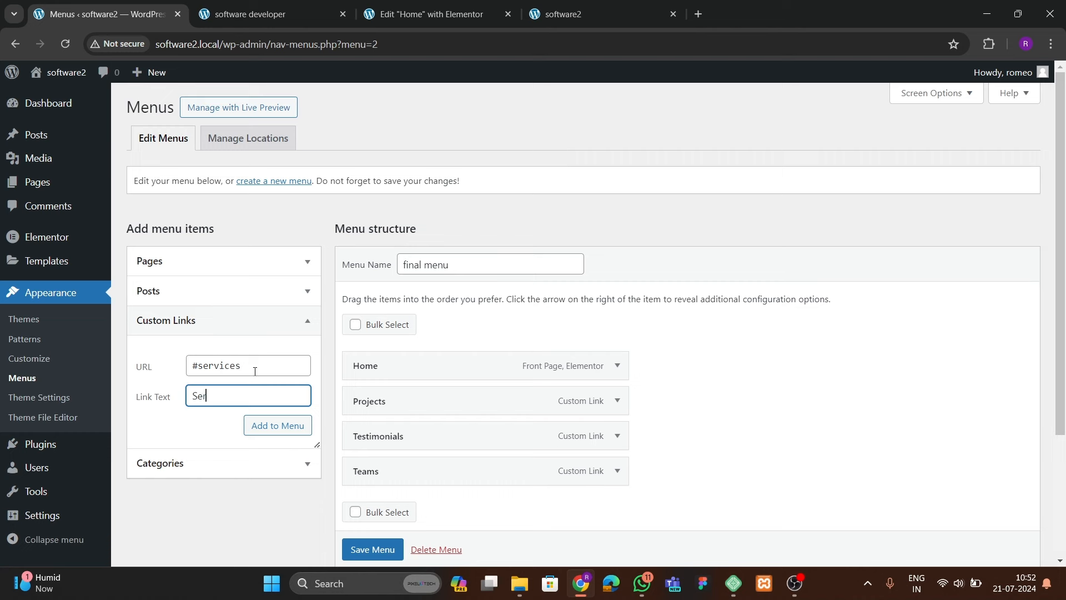
pyautogui.click(257, 420)
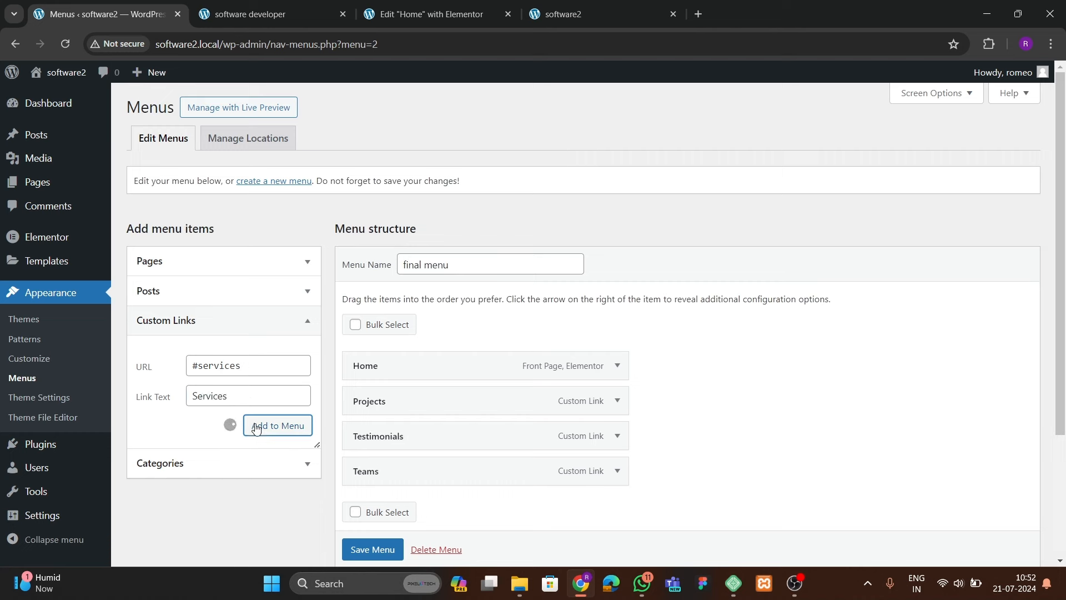
# - Add a custom link to the menu with the URL #contact and the link text Contact
pyautogui.click(227, 371)
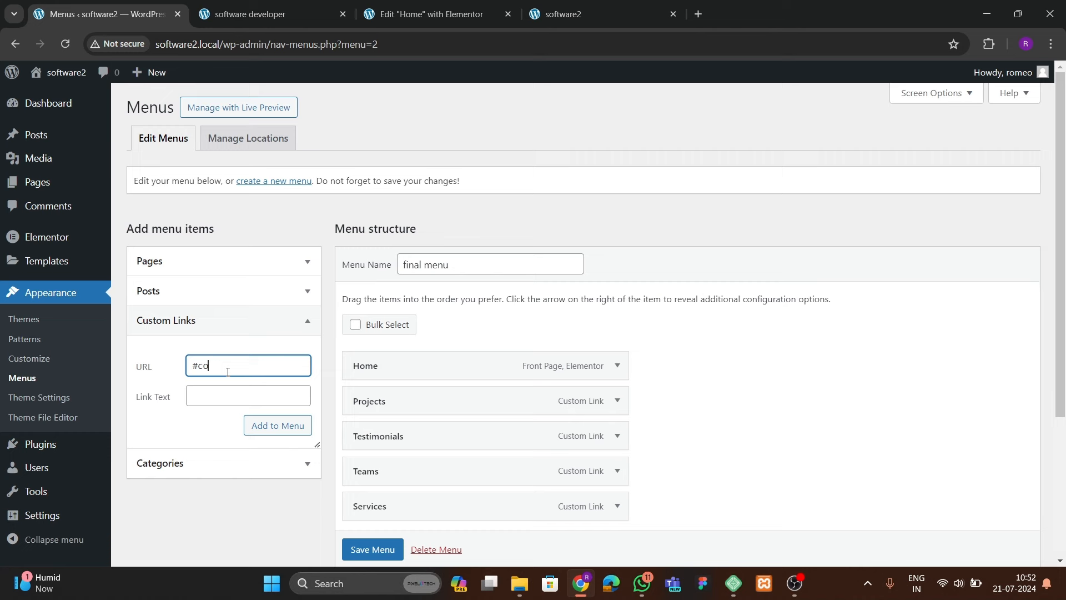
pyautogui.write('#contact')
pyautogui.press('Tab')
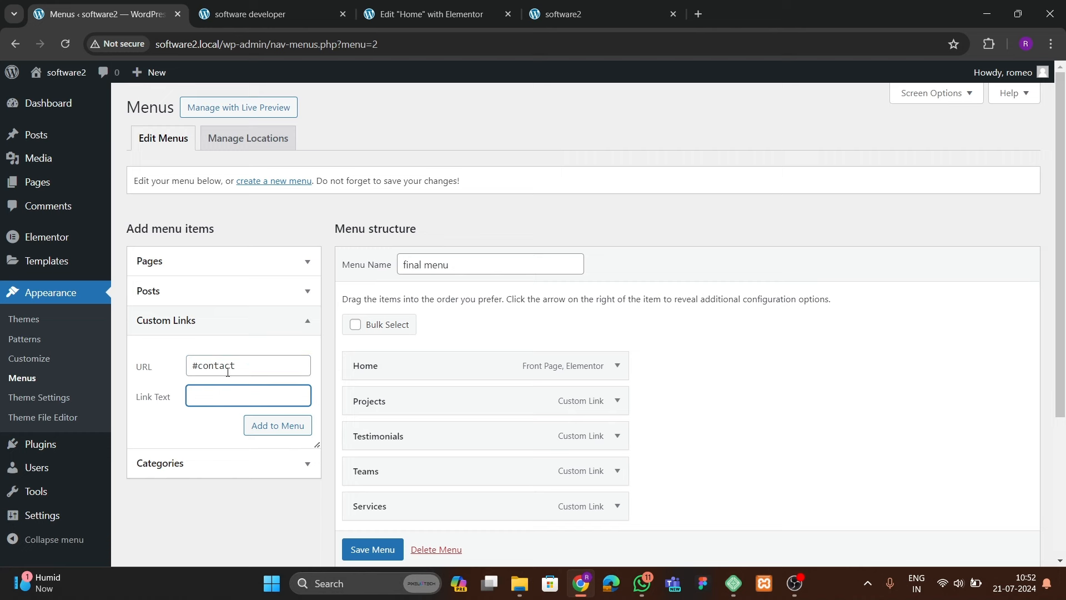
pyautogui.click(254, 432)
# - Review the Projects menu item's URL and try the section links in the reference site's navigation
pyautogui.scroll(-2, 438, 399)
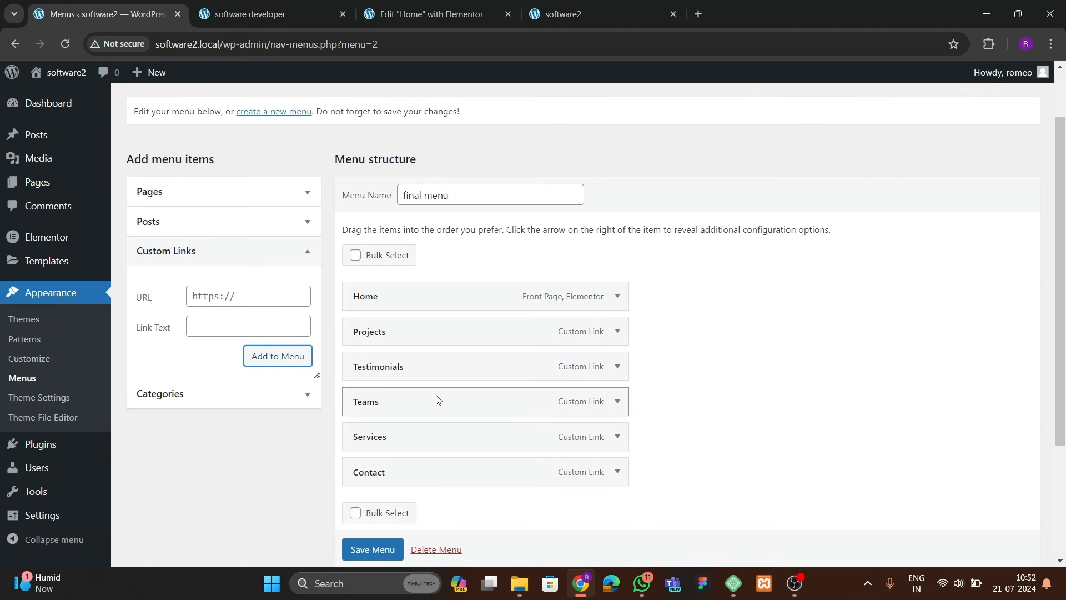
pyautogui.click(616, 331)
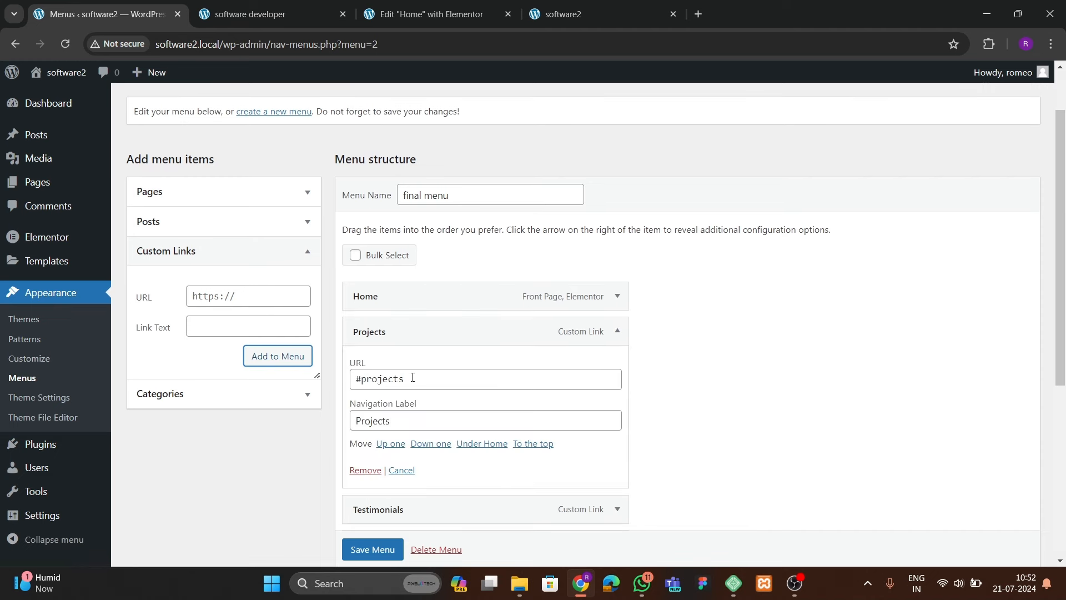
pyautogui.click(617, 333)
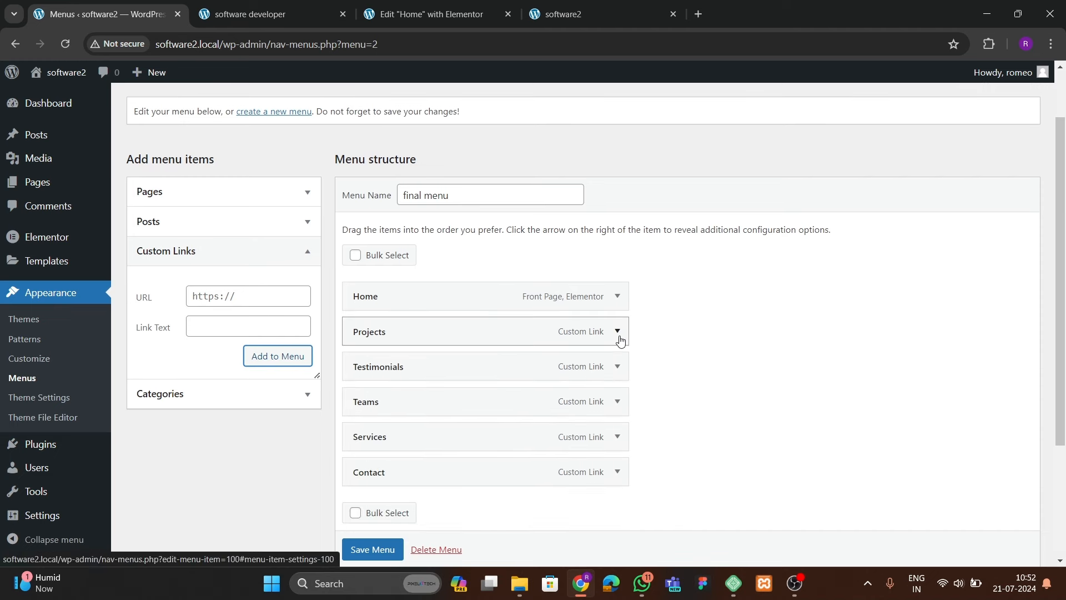
pyautogui.click(272, 14)
pyautogui.click(405, 113)
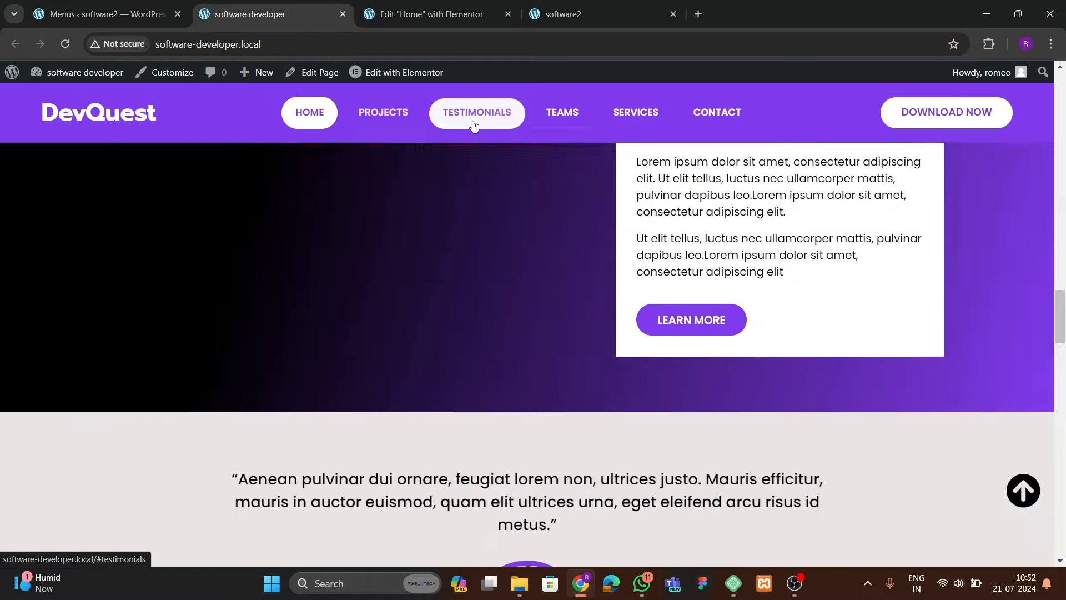
pyautogui.click(596, 122)
# - Save the final menu with its Home page and custom links
pyautogui.click(451, 24)
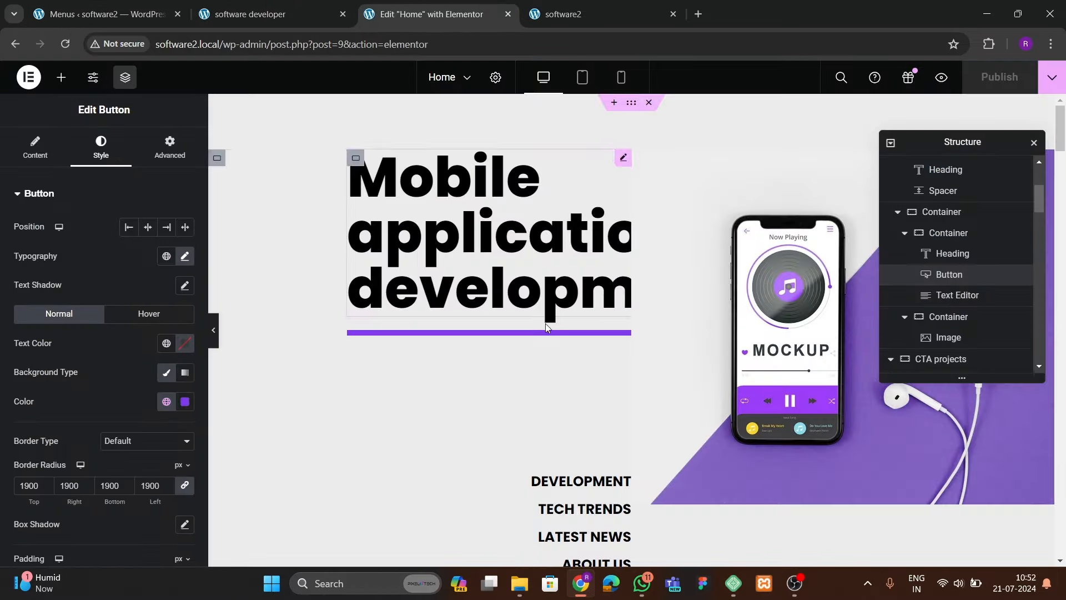
pyautogui.click(139, 11)
pyautogui.scroll(-3, 380, 439)
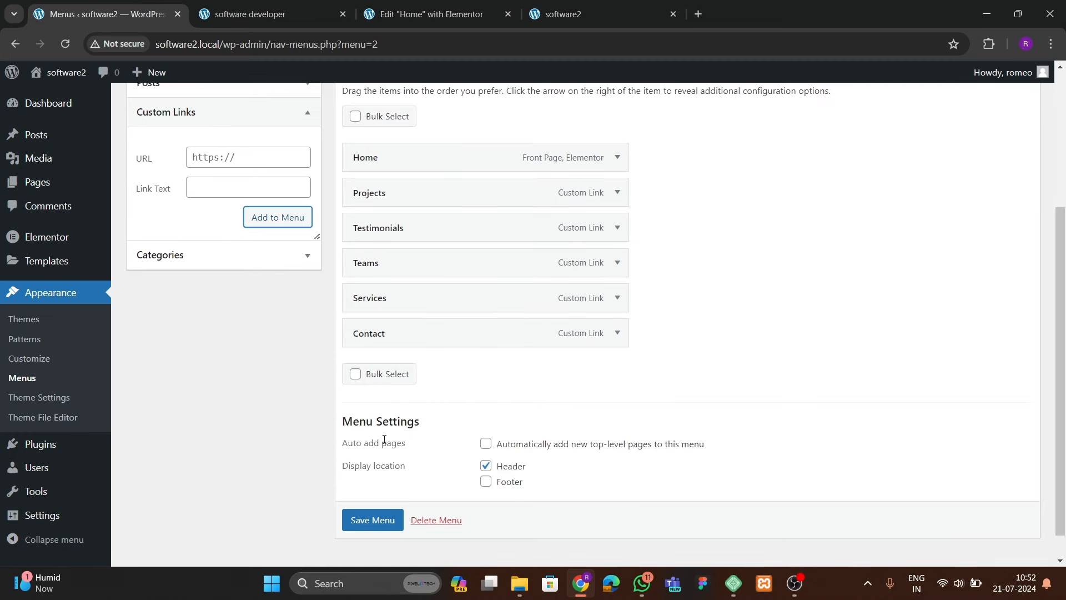
pyautogui.click(370, 506)
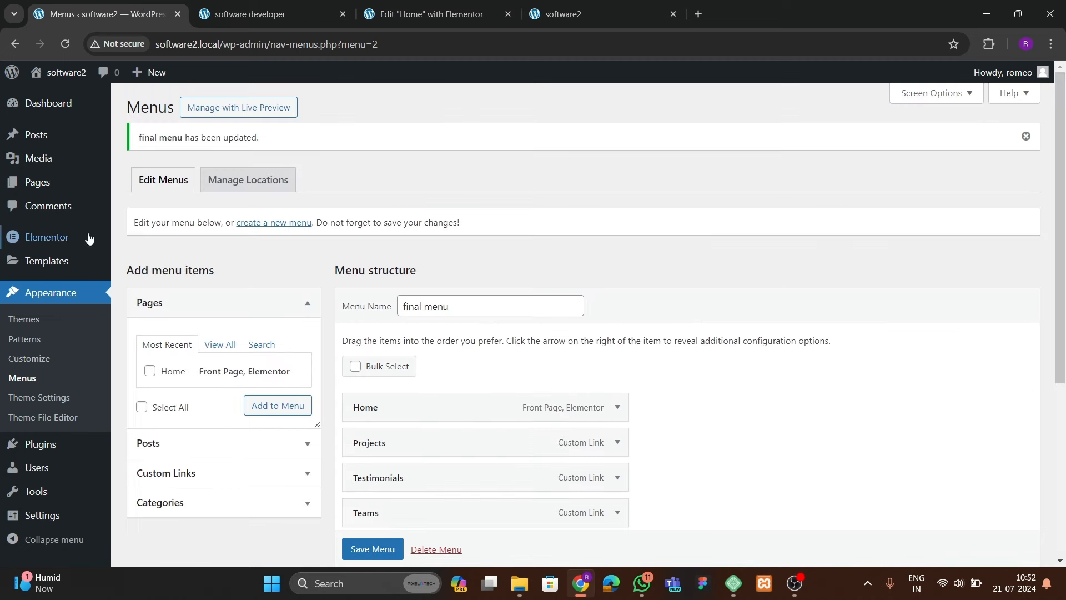
# - Open the Theme Builder in a new browser tab and create a blank Header template
pyautogui.moveTo(47, 262)
pyautogui.rightClick(156, 300)
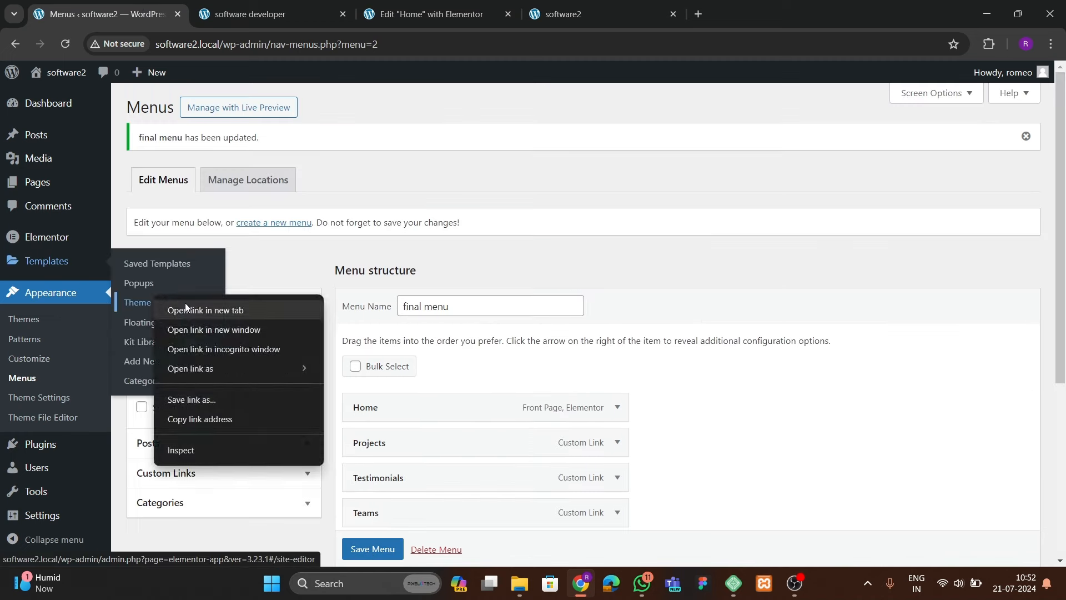
pyautogui.click(186, 310)
pyautogui.click(257, 15)
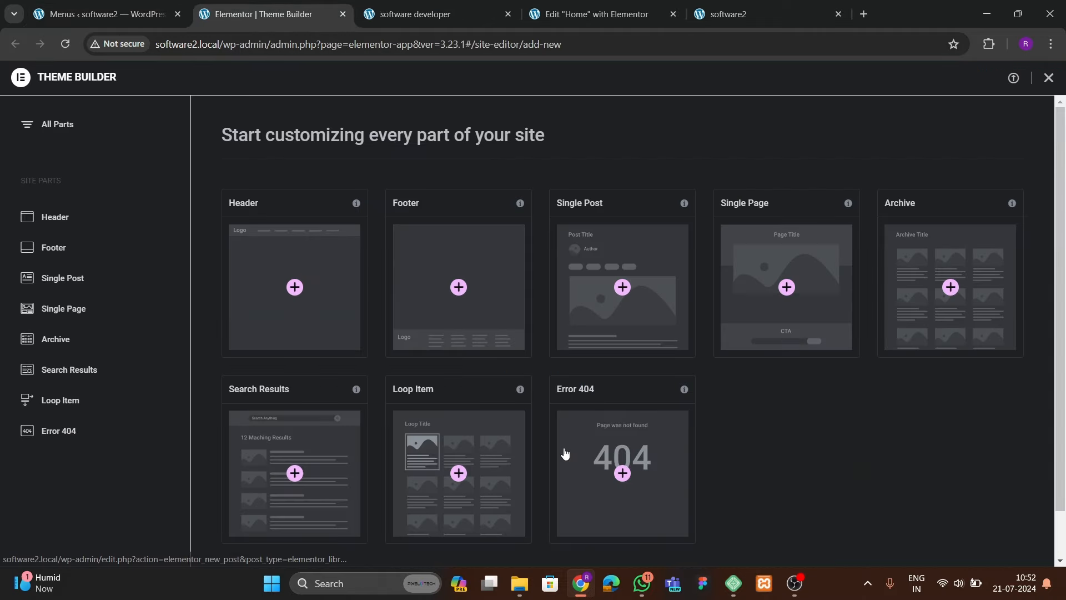
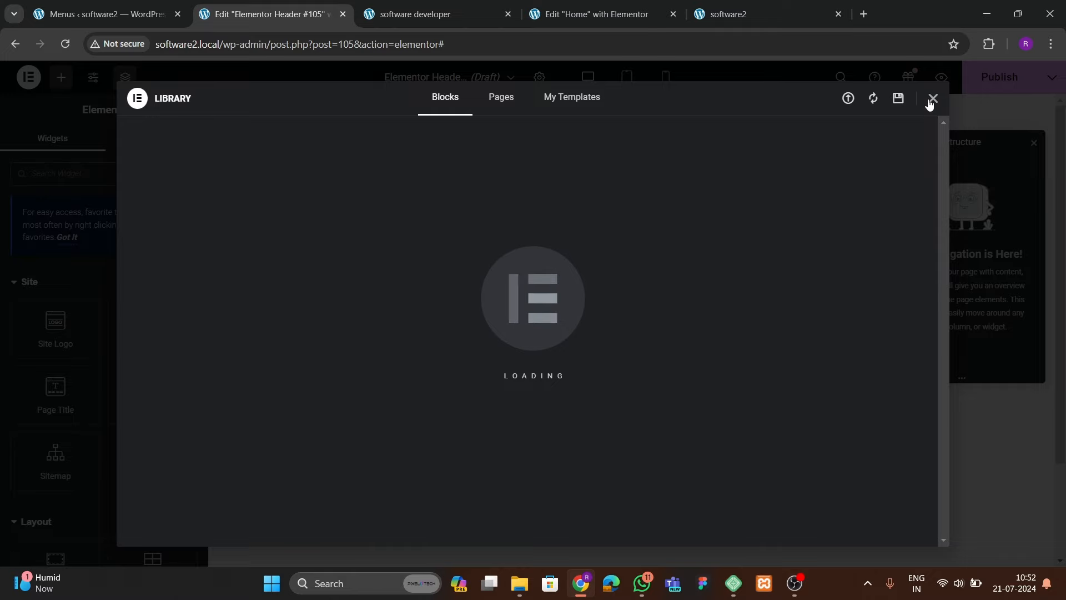
pyautogui.click(932, 98)
# - Add a row-direction Flexbox container to the header and set its boxed content width to 1400 px
pyautogui.click(598, 210)
pyautogui.click(583, 253)
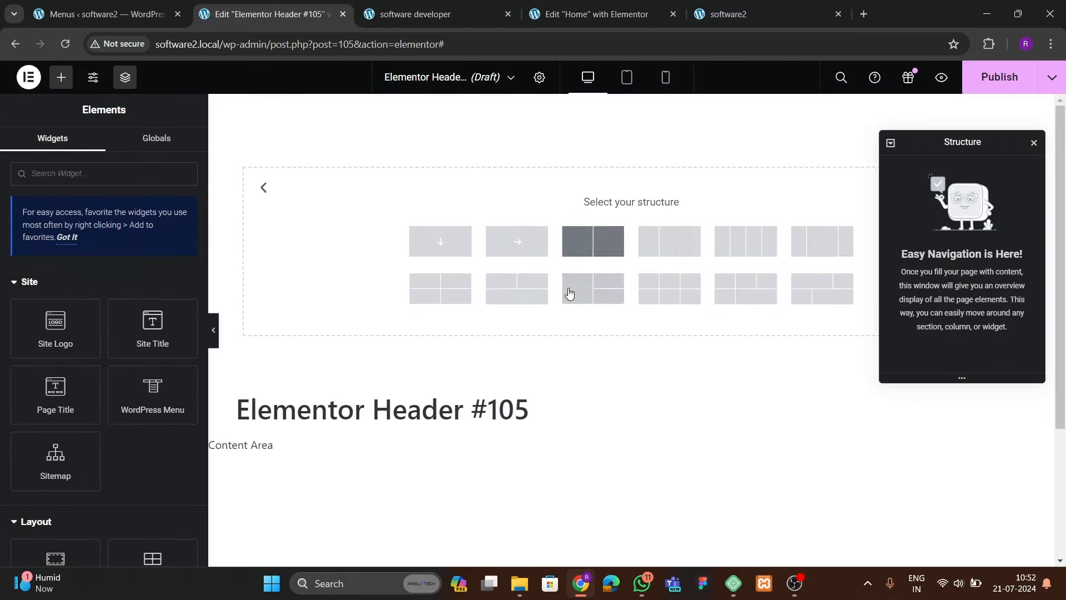
pyautogui.click(516, 240)
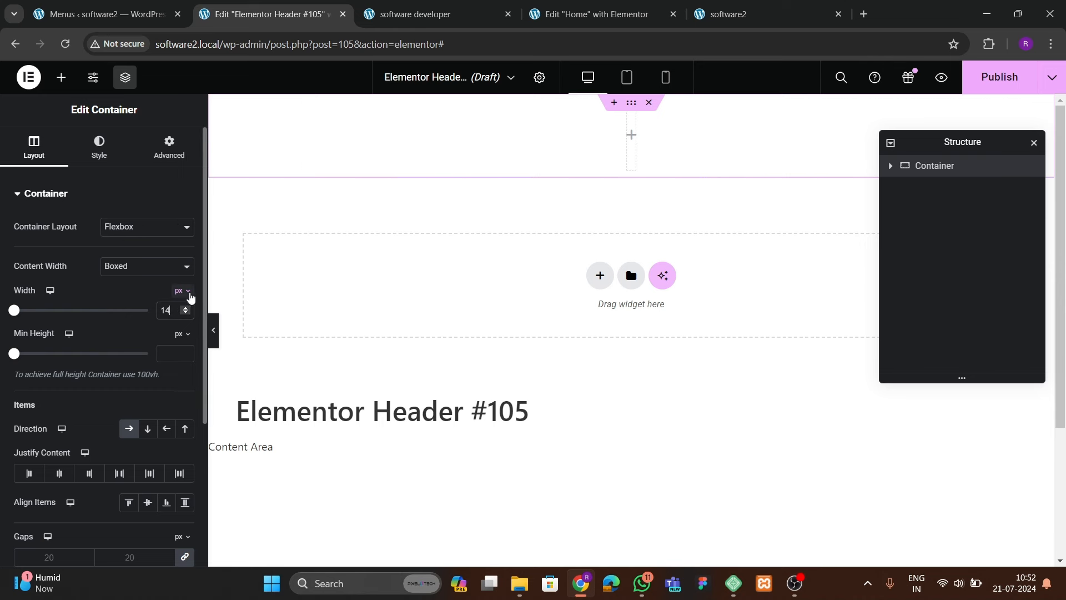
pyautogui.write('00')
# - Set the header container's padding to 0 on all sides and give it a classic background in the purple global color
pyautogui.click(169, 145)
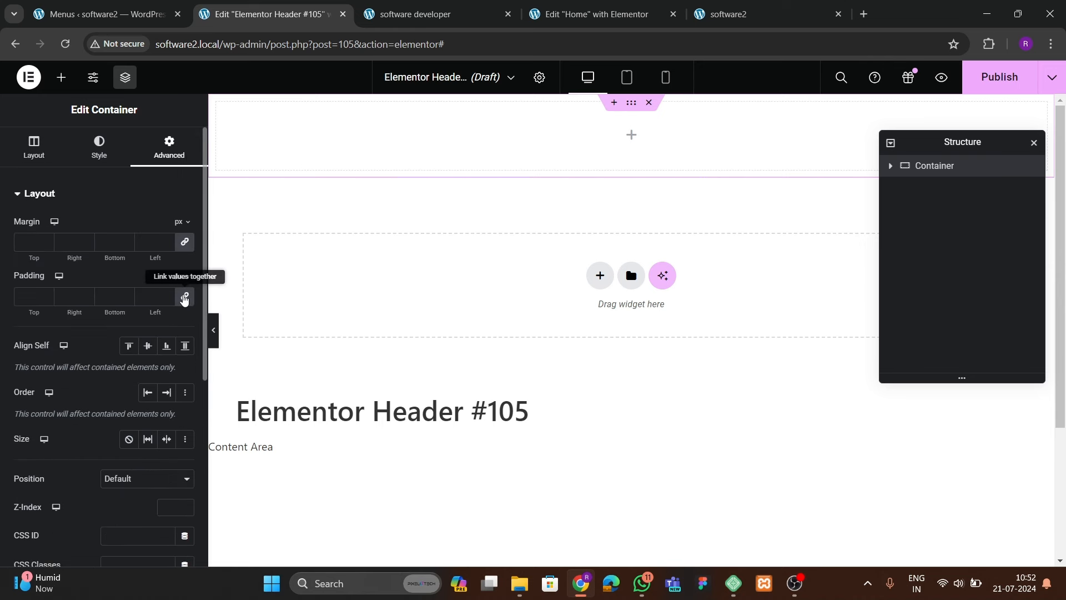
pyautogui.click(184, 298)
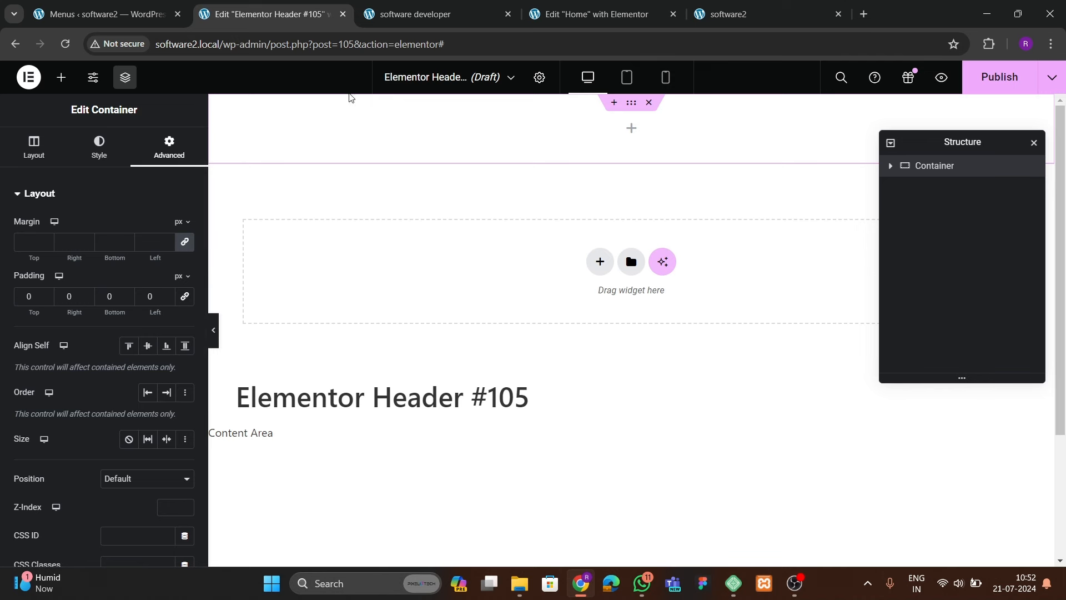
pyautogui.click(81, 158)
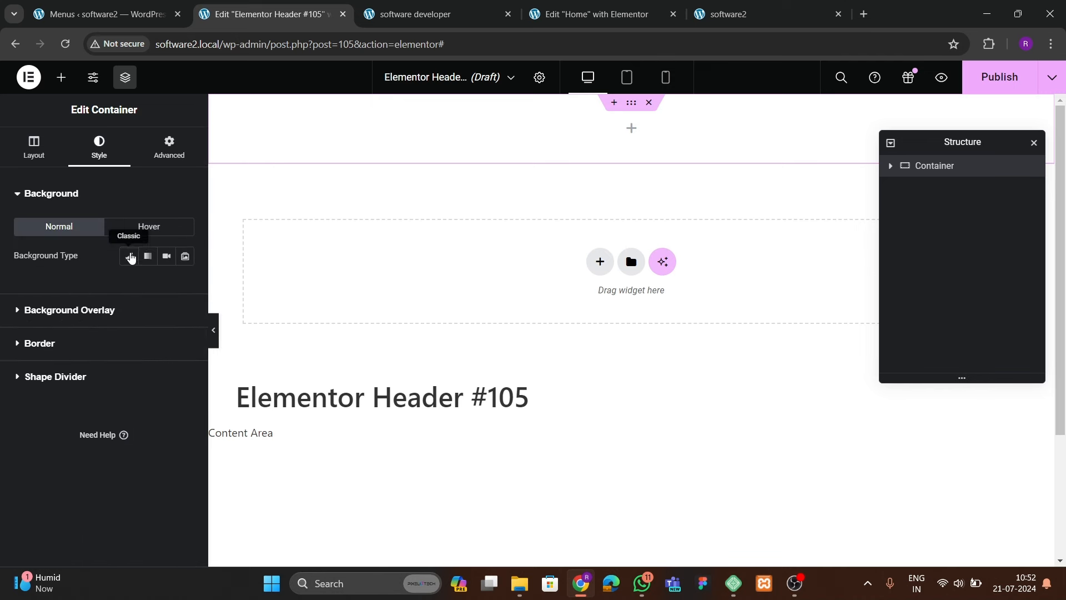
pyautogui.click(131, 256)
pyautogui.click(166, 285)
pyautogui.click(90, 455)
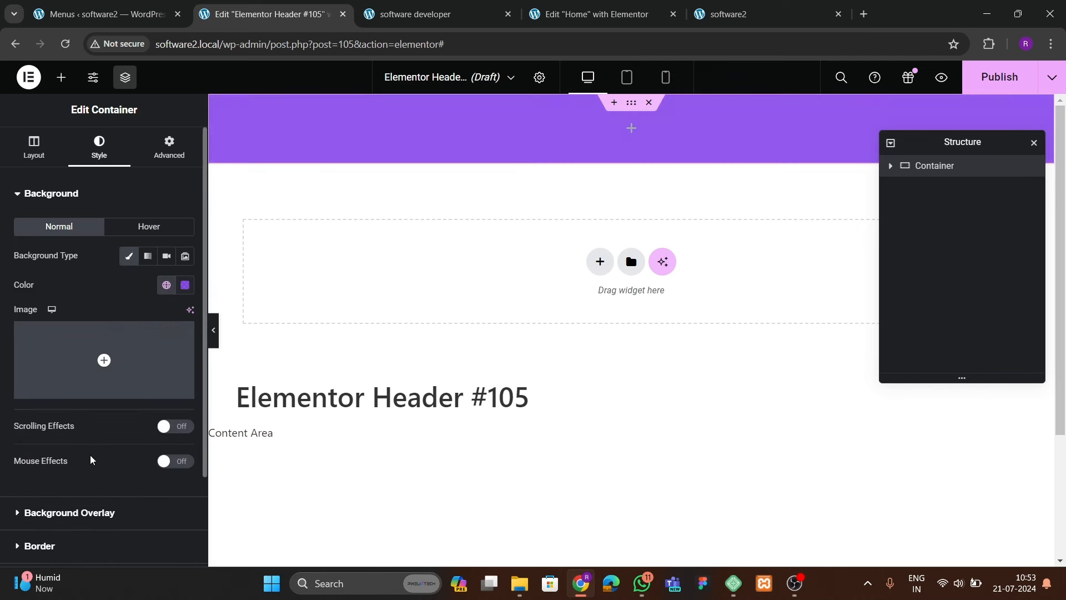
# - Add a Heading widget to the header container and set its title to DevQuest, matching the reference site's logo text
pyautogui.click(61, 77)
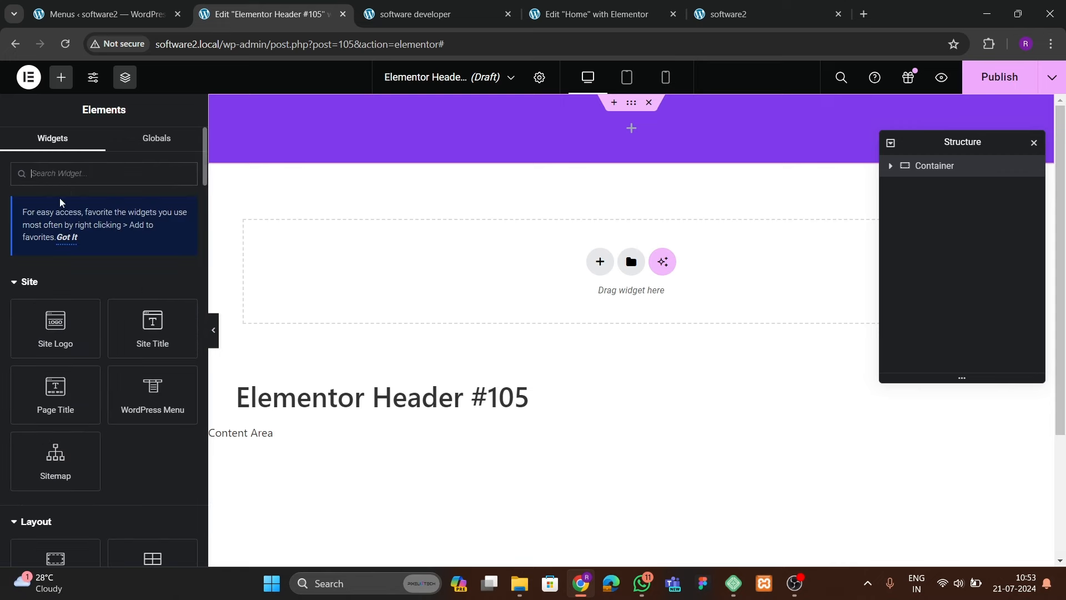
pyautogui.scroll(-3, 61, 333)
pyautogui.moveTo(56, 533); pyautogui.dragTo(348, 118)
pyautogui.click(422, 17)
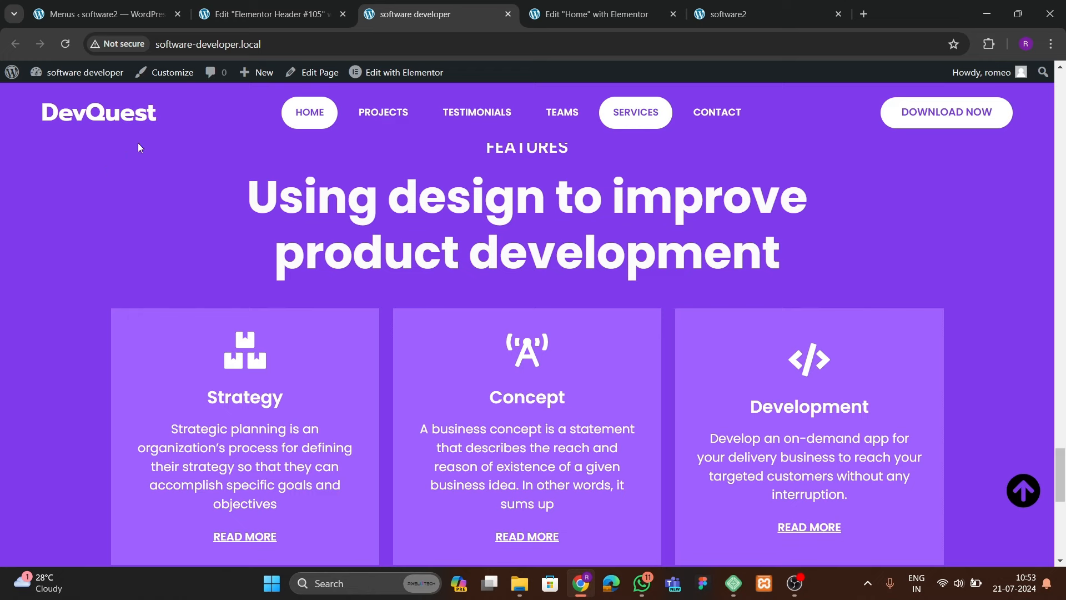
pyautogui.click(555, 14)
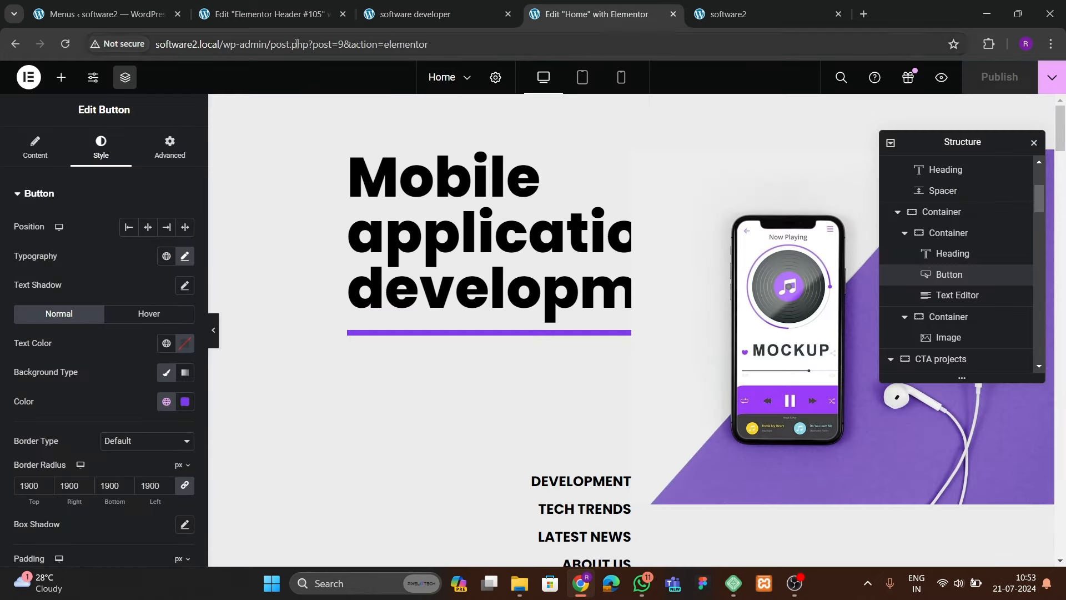
pyautogui.click(266, 14)
pyautogui.moveTo(135, 269); pyautogui.dragTo(7, 271)
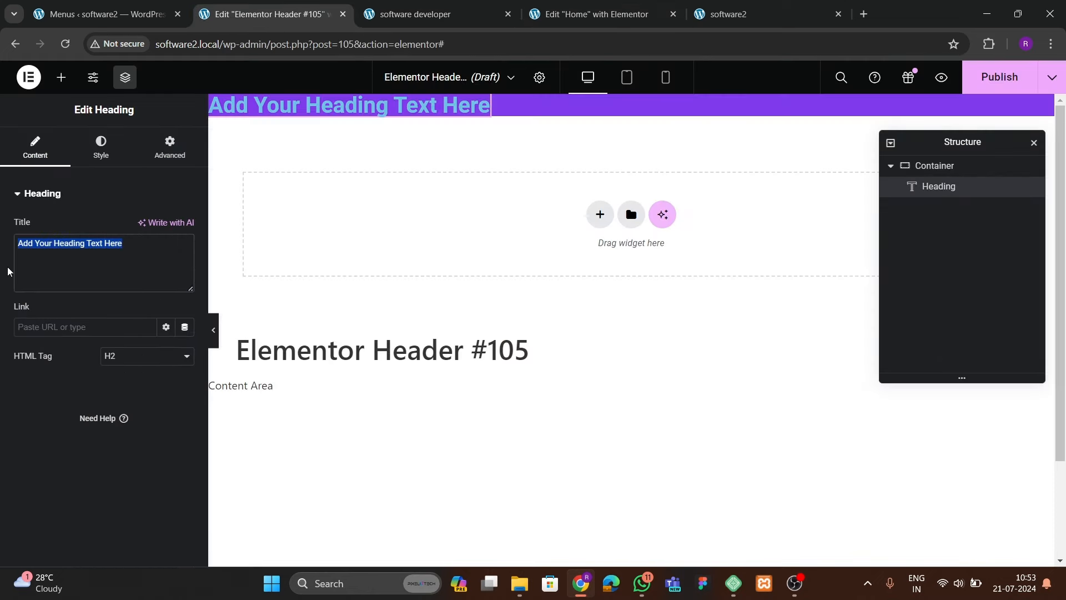
pyautogui.write('DevQuest')
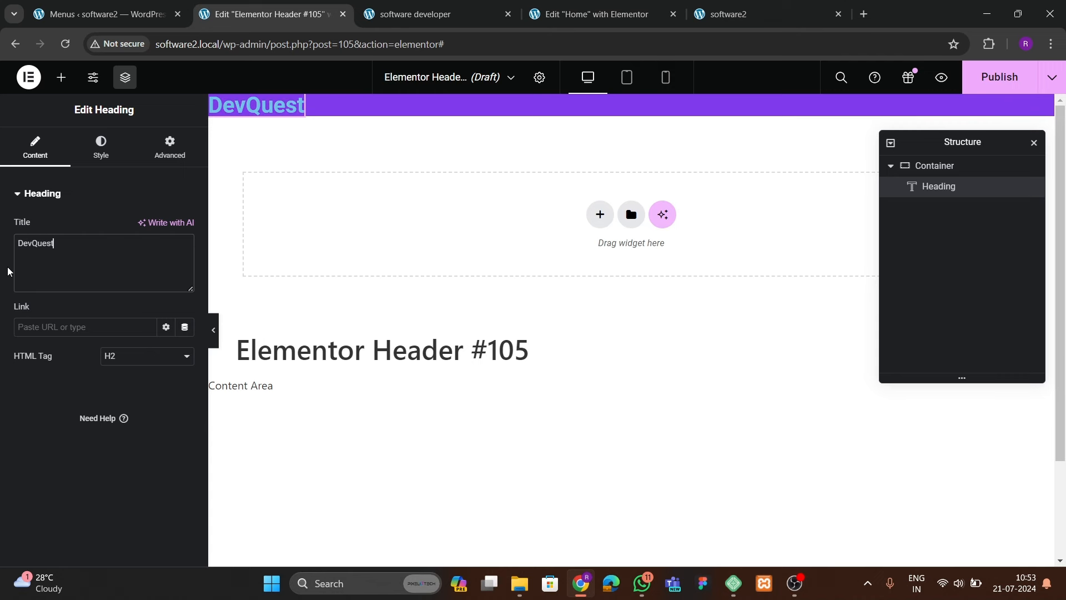
# - Set the DevQuest heading's text color to white
pyautogui.click(100, 148)
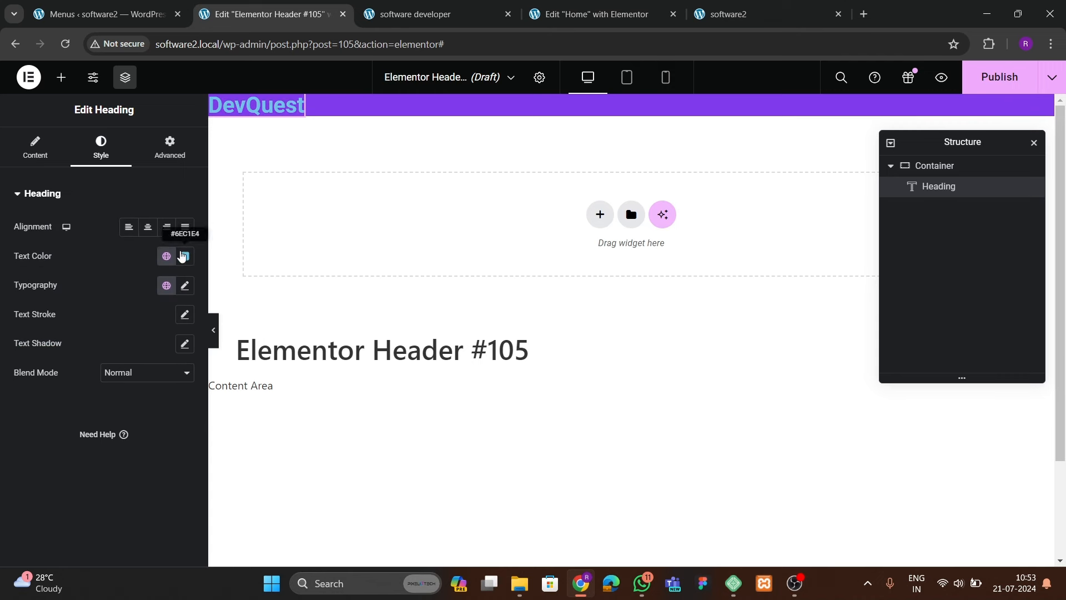
pyautogui.click(184, 256)
pyautogui.click(106, 312)
pyautogui.click(46, 423)
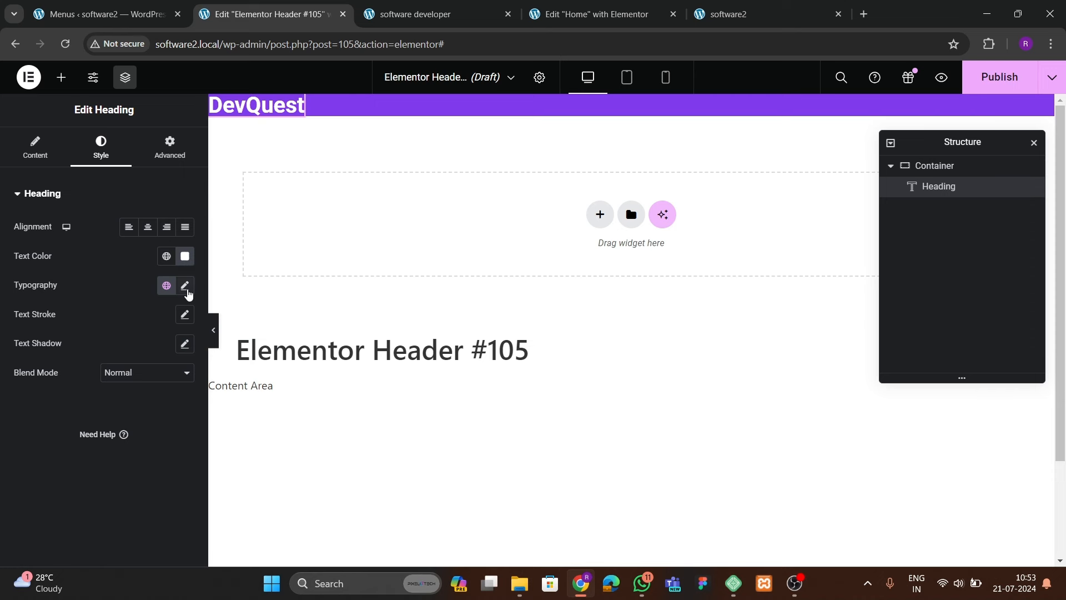
# - Try the Rock 3D and Rosarivo font families on the DevQuest heading
pyautogui.click(186, 287)
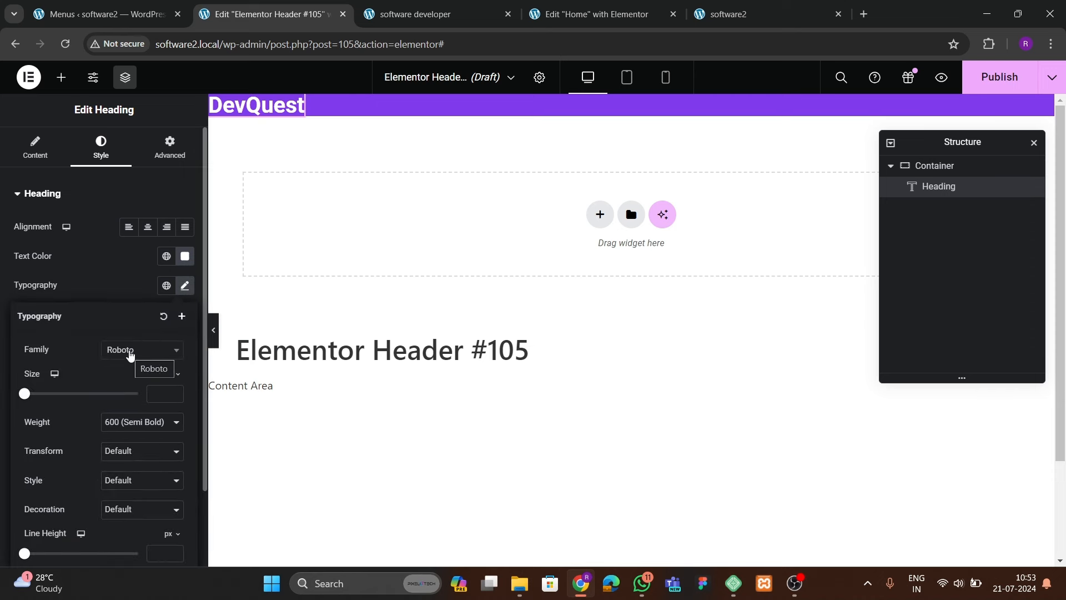
pyautogui.click(130, 354)
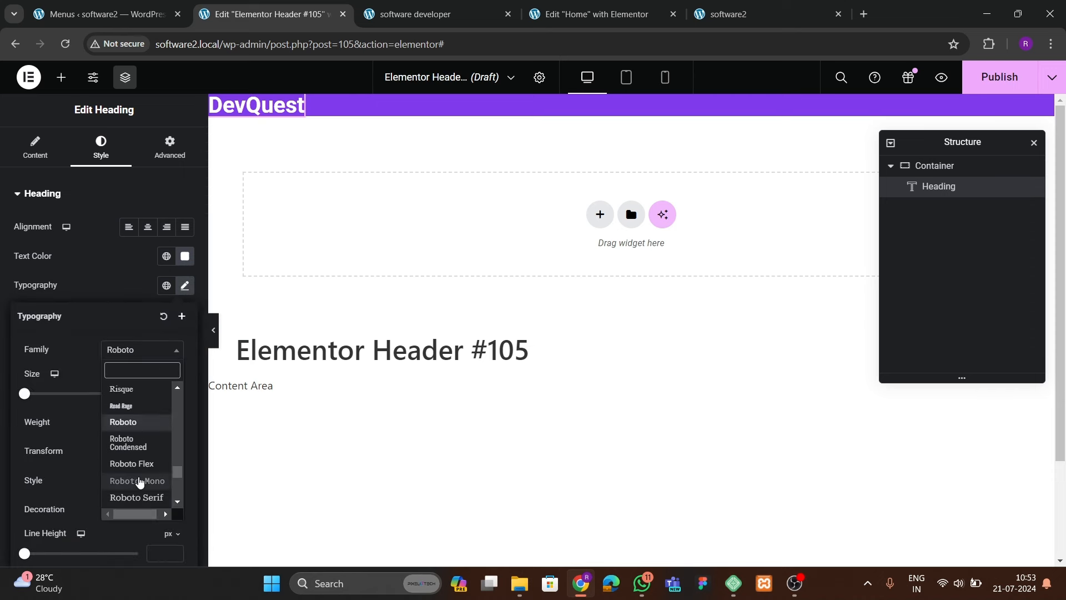
pyautogui.scroll(-2, 145, 469)
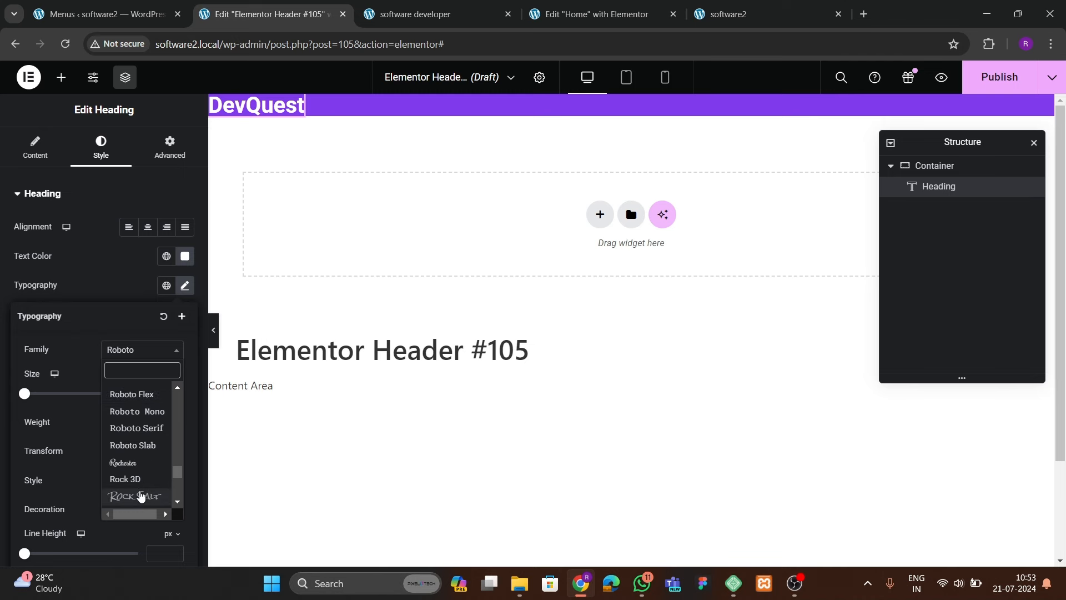
pyautogui.click(139, 481)
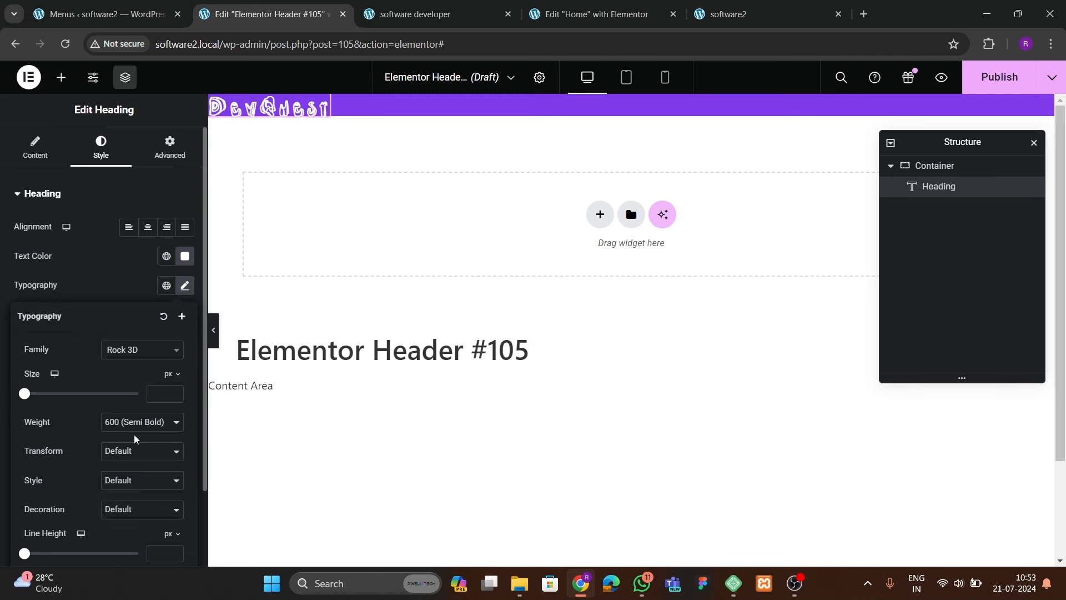
pyautogui.click(133, 358)
pyautogui.scroll(-2, 144, 472)
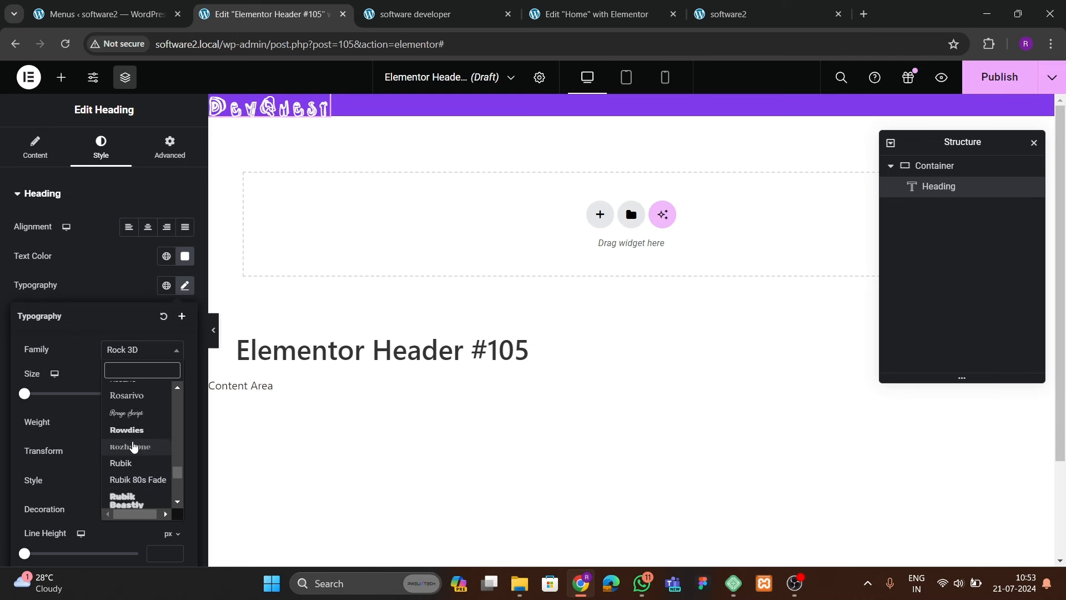
pyautogui.click(134, 395)
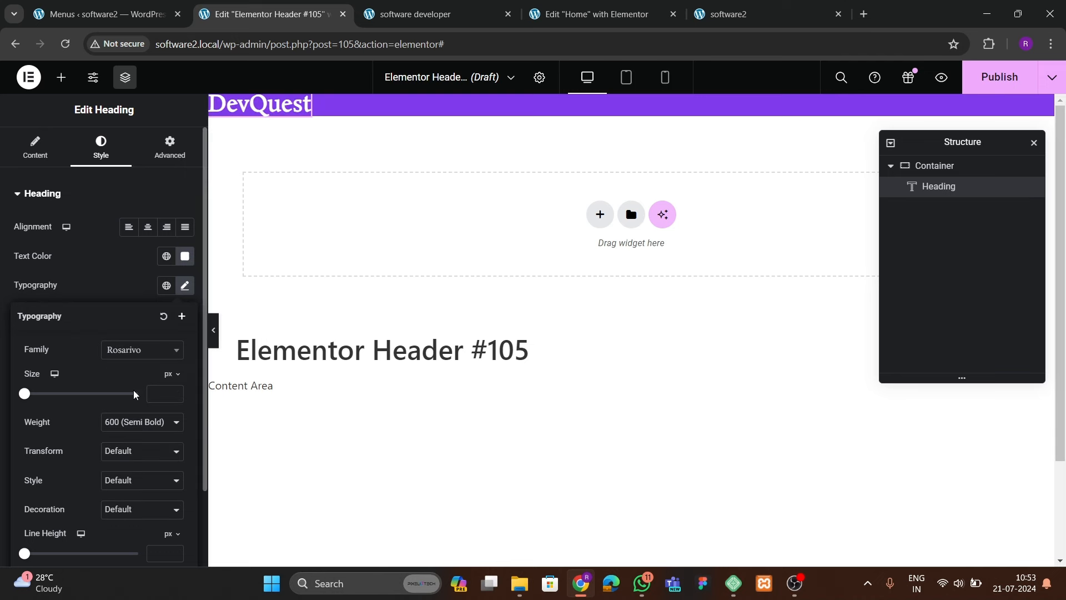
# - Set the DevQuest heading's font weight to 700 (Bold) and its font family to Poppins
pyautogui.click(128, 426)
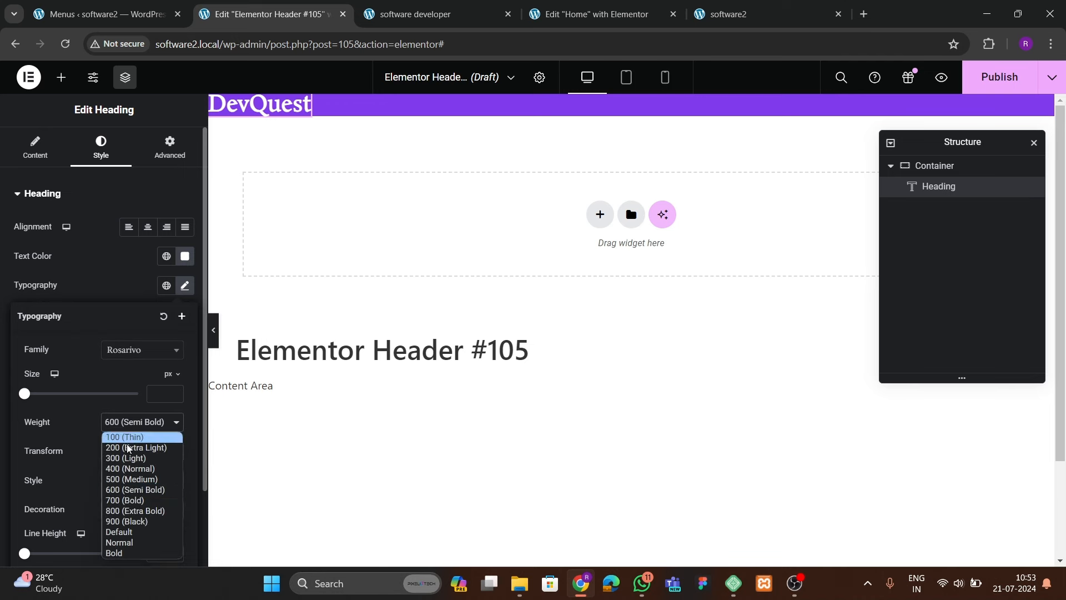
pyautogui.click(129, 502)
pyautogui.click(133, 353)
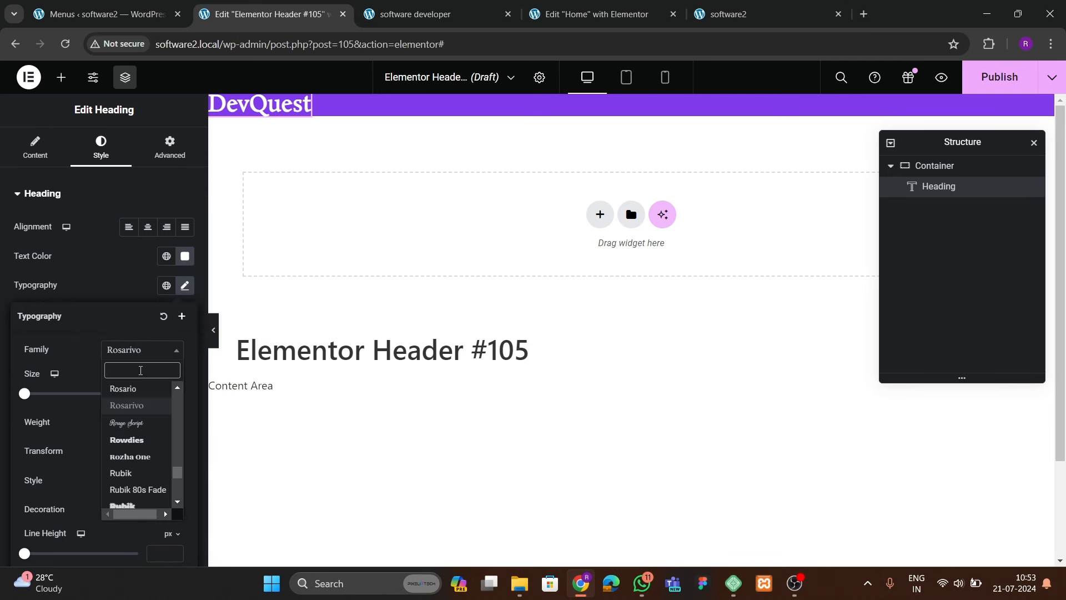
pyautogui.write('poppins')
pyautogui.press('Return')
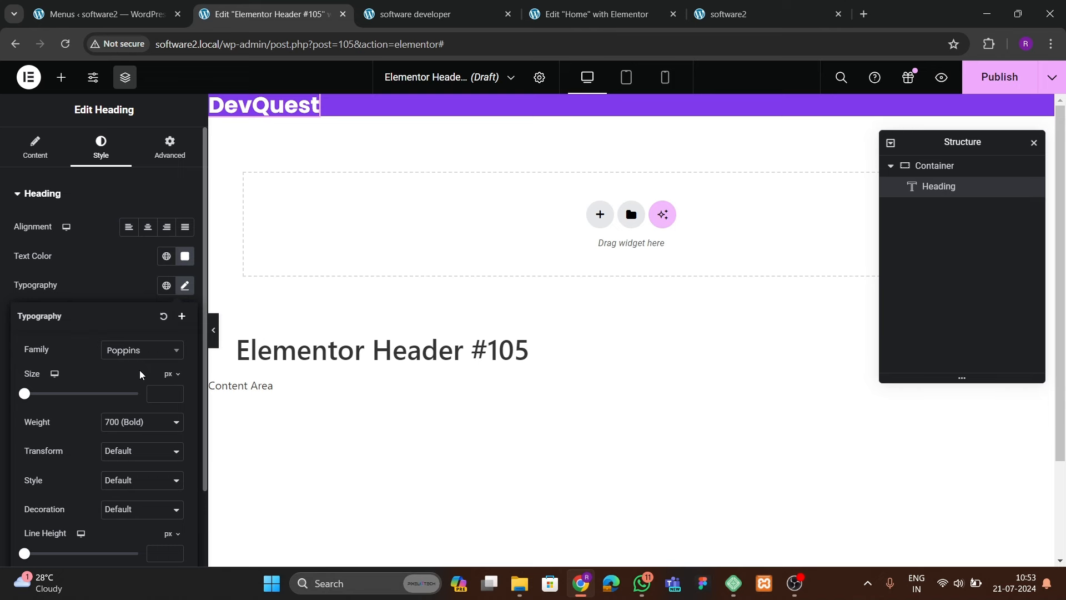
# - Set the header container's top and bottom padding to 10 px
pyautogui.click(961, 166)
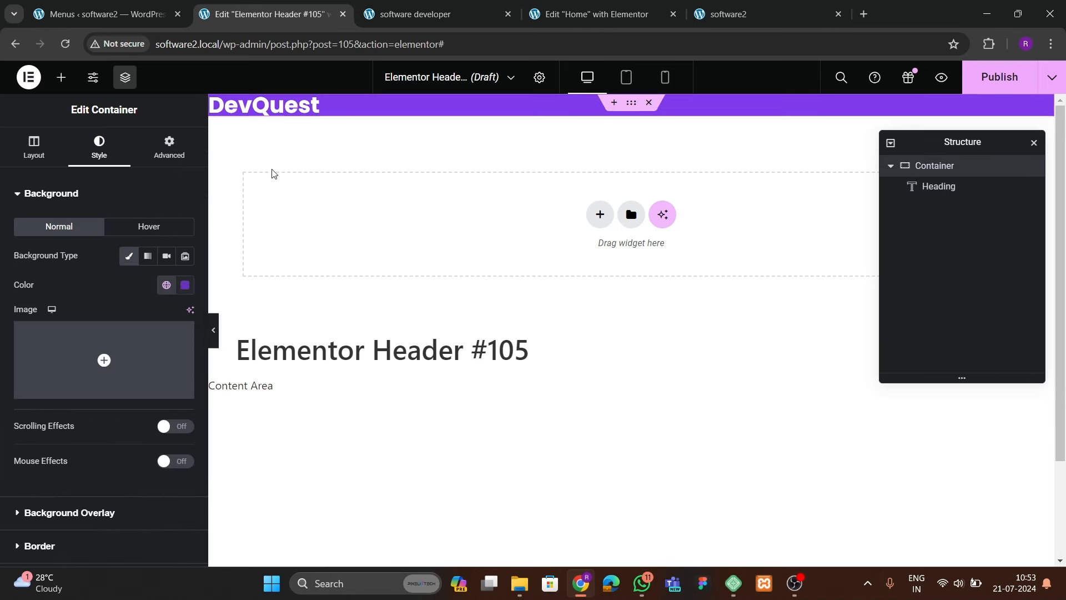
pyautogui.click(169, 152)
pyautogui.click(32, 309)
pyautogui.write('10')
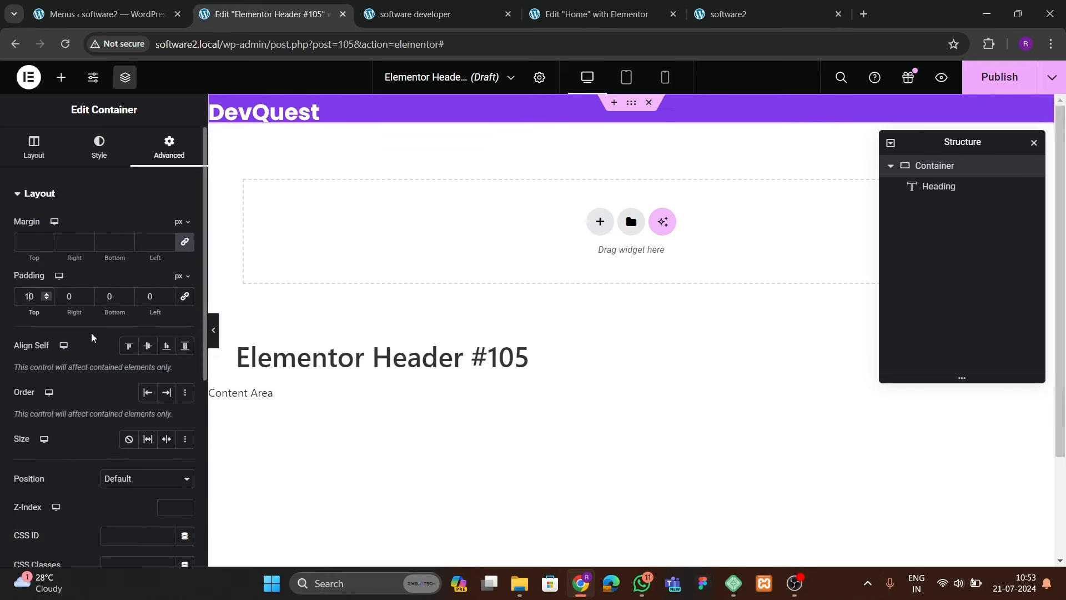
pyautogui.click(101, 313)
pyautogui.write('1')
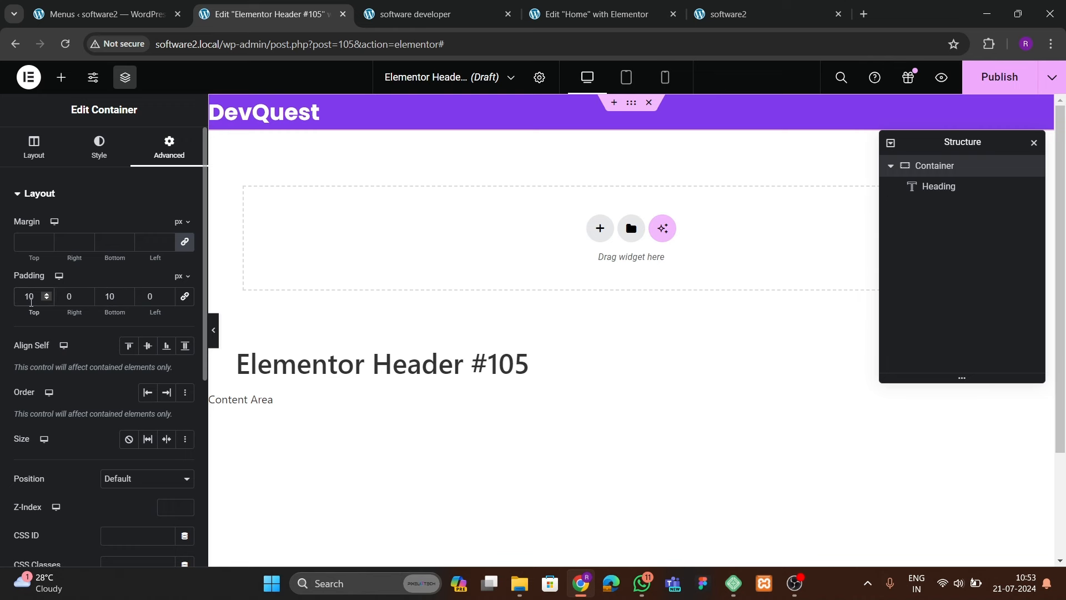
# - Set the header container's top and bottom padding to 25 px
pyautogui.press('BackSpace')
pyautogui.write('2')
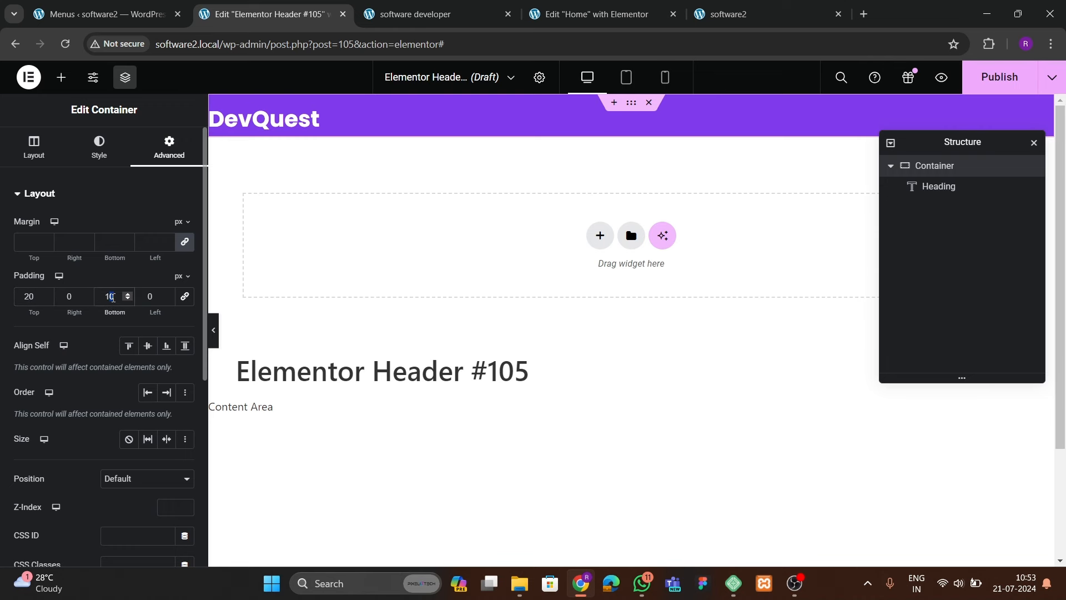
pyautogui.click(112, 297)
pyautogui.press('BackSpace')
pyautogui.write('2')
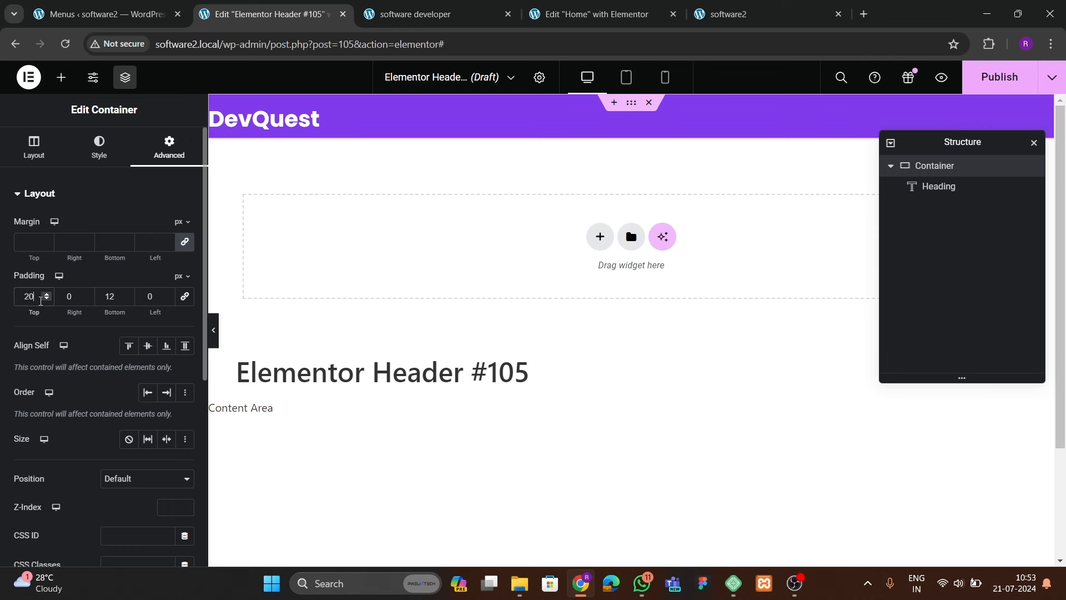
pyautogui.click(41, 300)
pyautogui.press('BackSpace')
pyautogui.write('5')
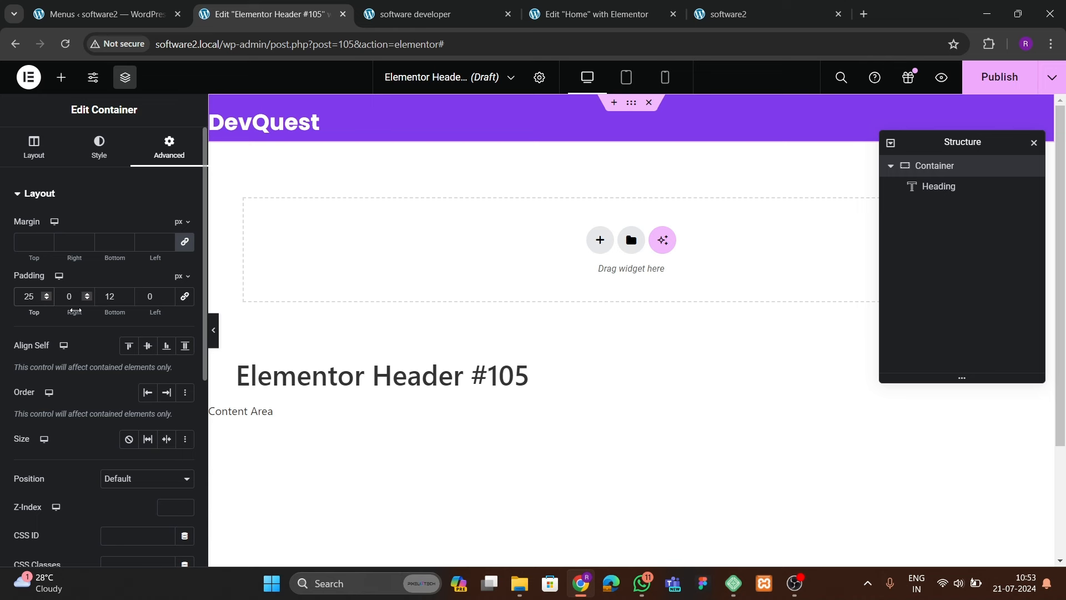
pyautogui.press('BackSpace')
pyautogui.press('BackSpace')
pyautogui.write('020')
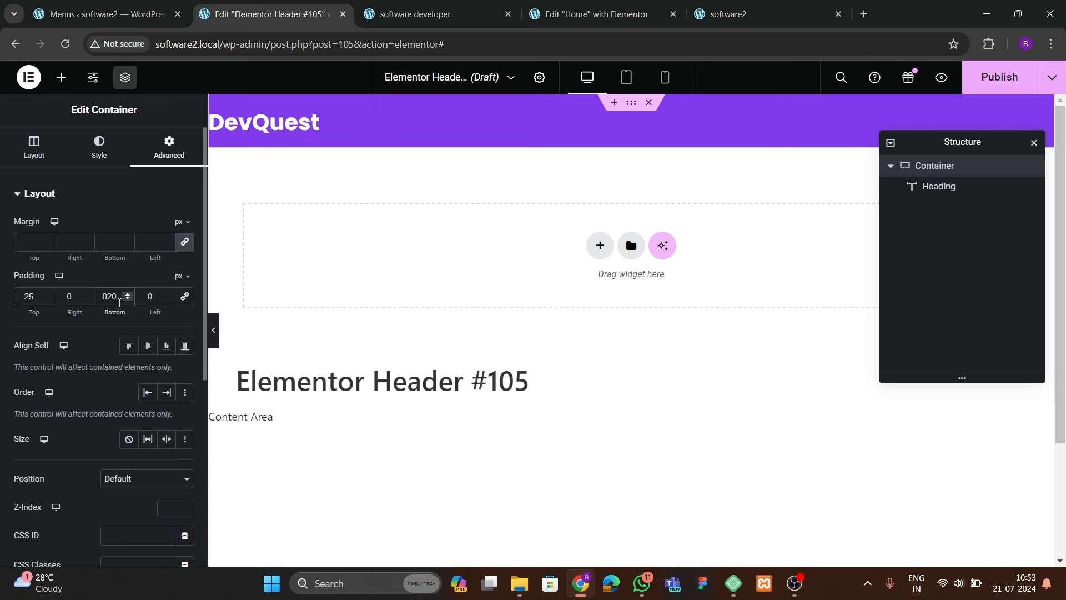
pyautogui.press('BackSpace')
pyautogui.write('5')
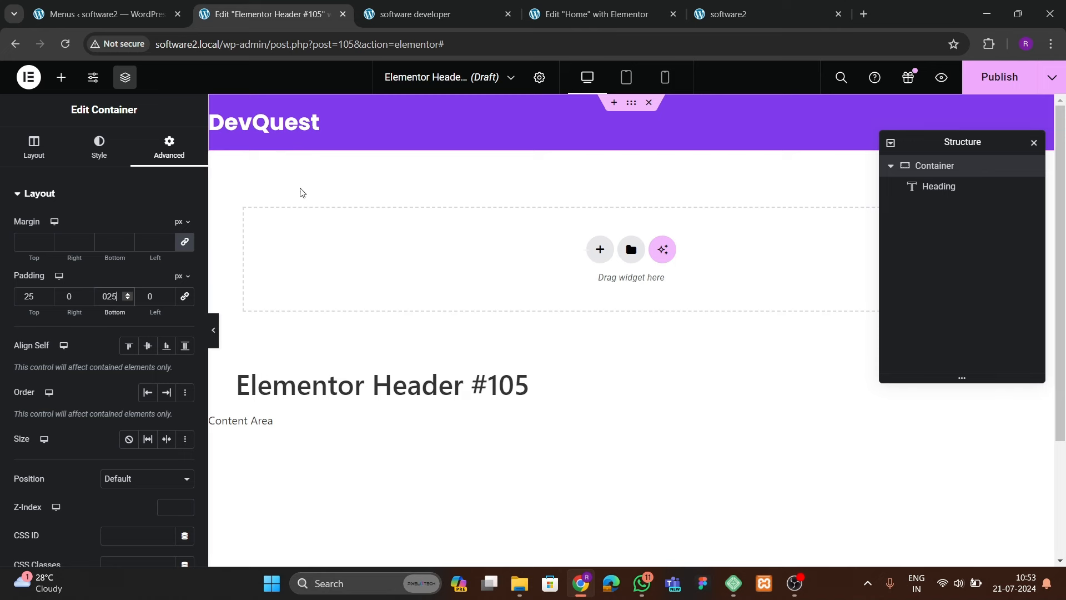
# - Set the DevQuest heading's font size to 38 px
pyautogui.click(288, 124)
pyautogui.click(185, 286)
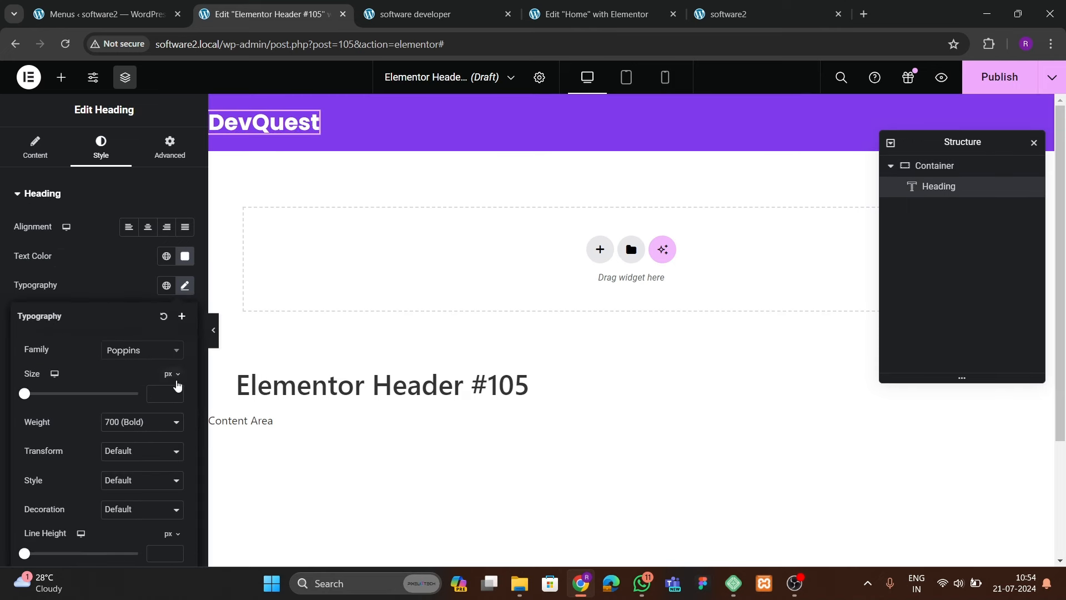
pyautogui.click(176, 392)
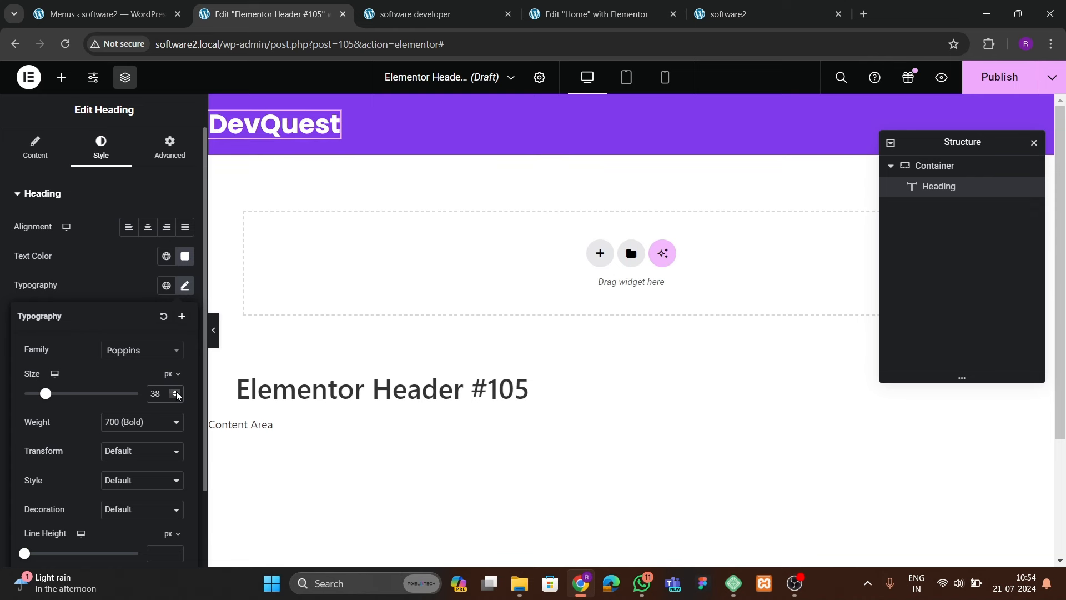
pyautogui.click(176, 392)
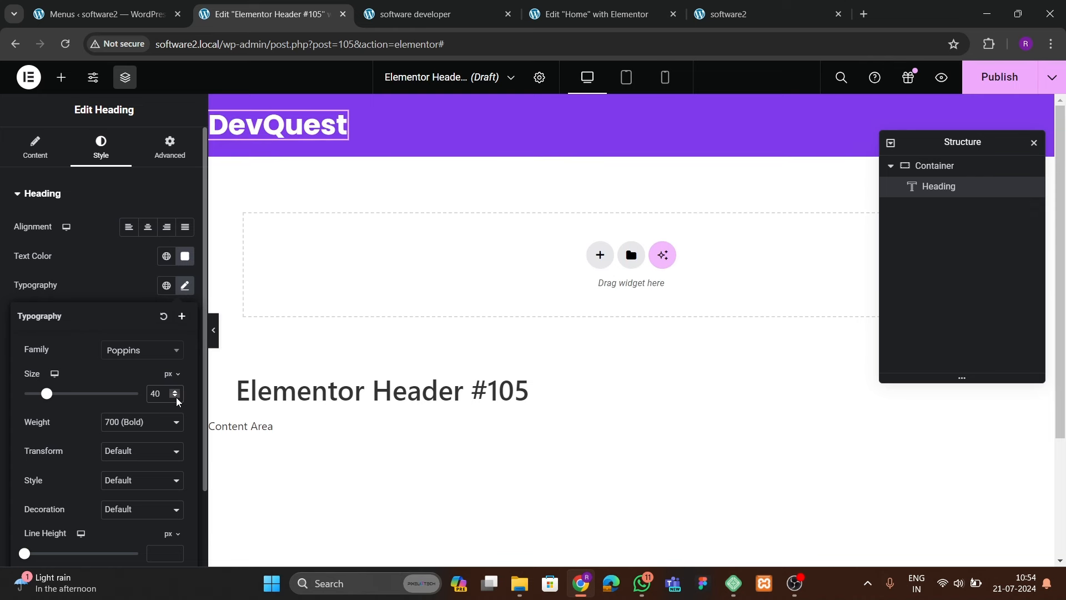
pyautogui.click(176, 397)
pyautogui.click(176, 391)
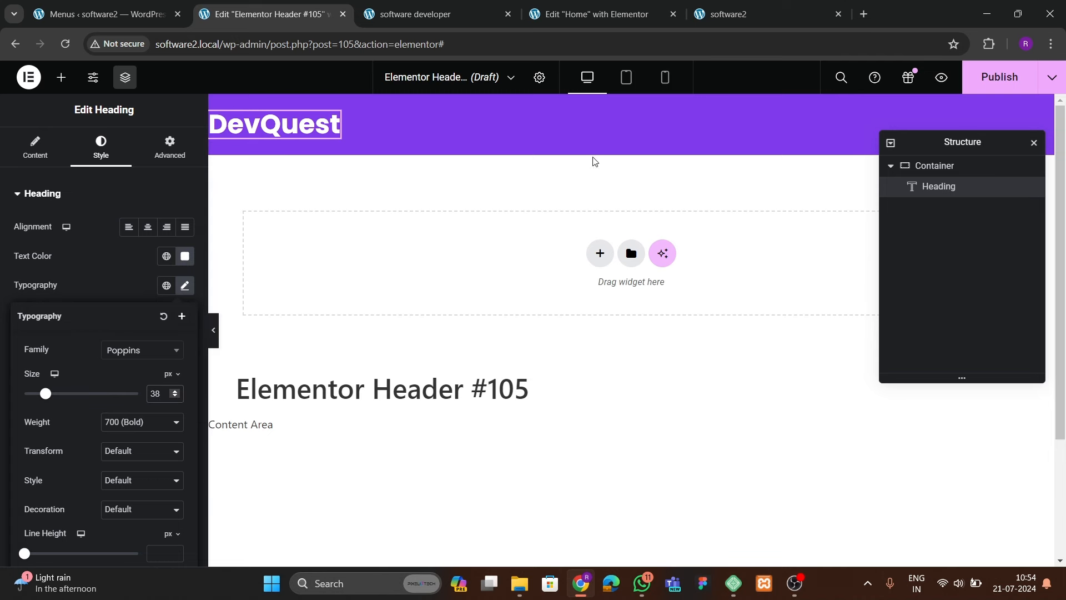
# - Add a WordPress Menu widget to the header container, right after the DevQuest heading
pyautogui.click(61, 77)
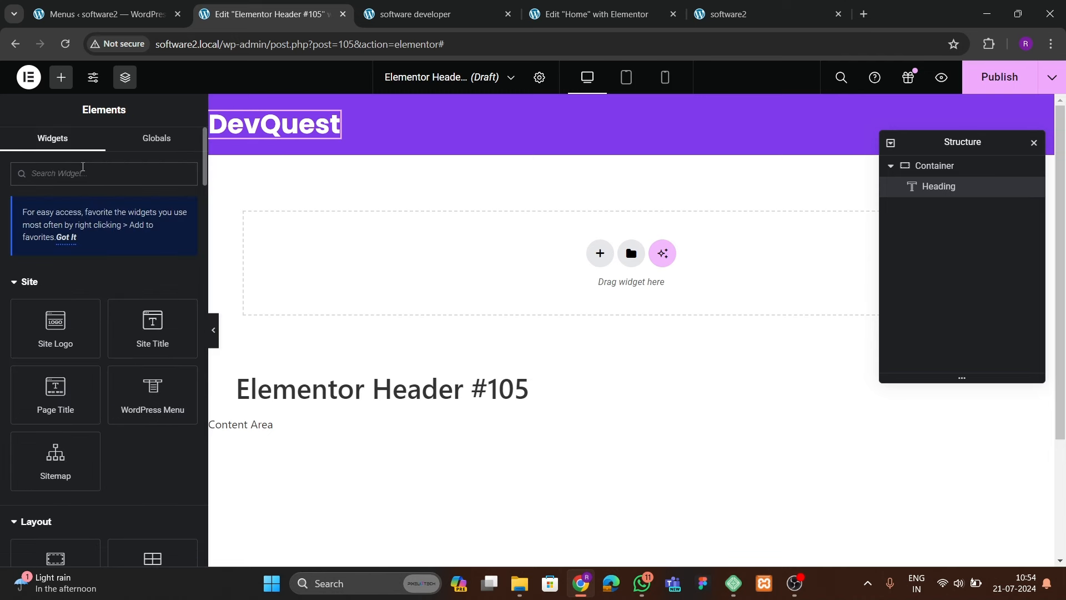
pyautogui.write('menu')
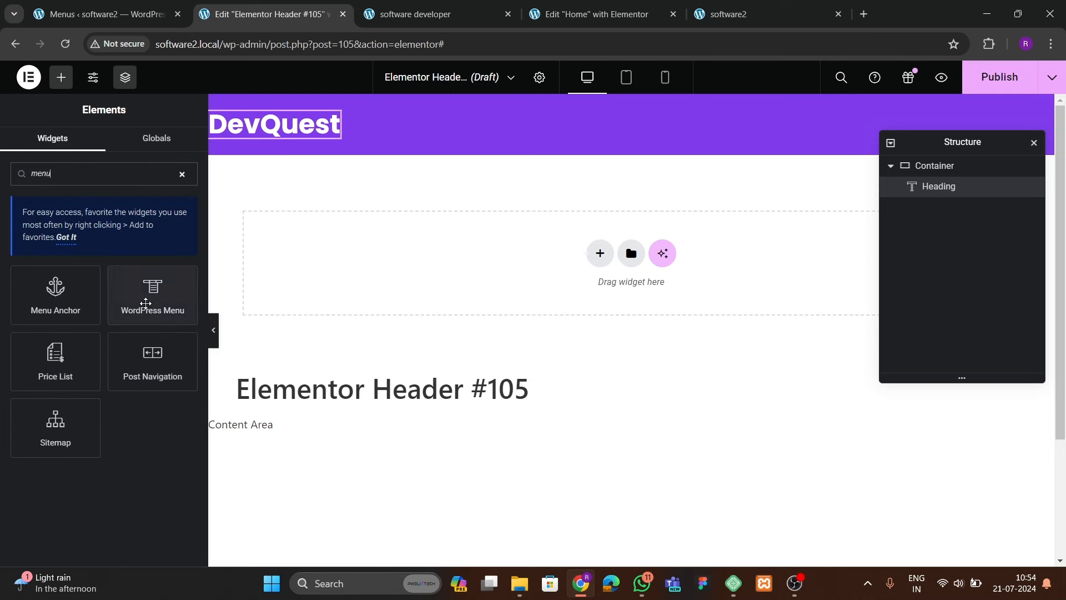
pyautogui.moveTo(148, 302); pyautogui.dragTo(302, 137)
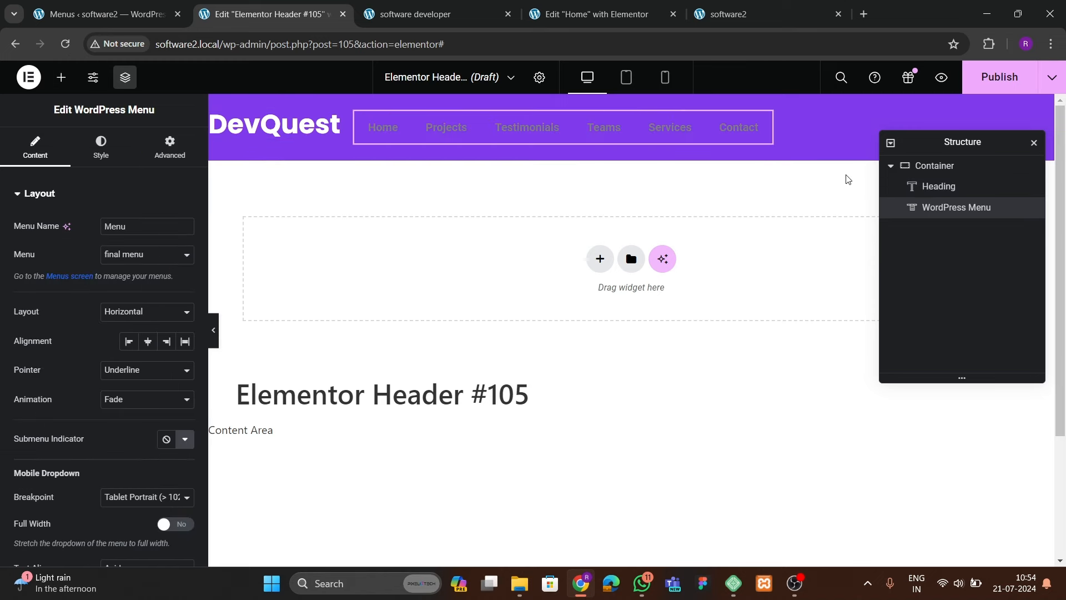
# - Rename the header template's container as header and distribute its items with Space Between justification and Center alignment
pyautogui.click(955, 167)
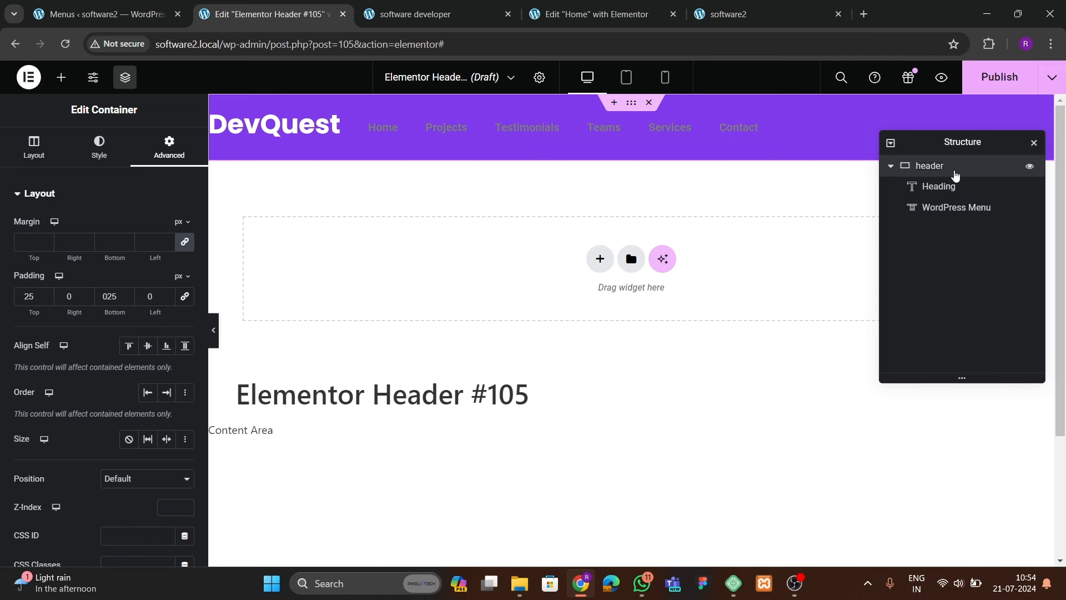
pyautogui.click(34, 147)
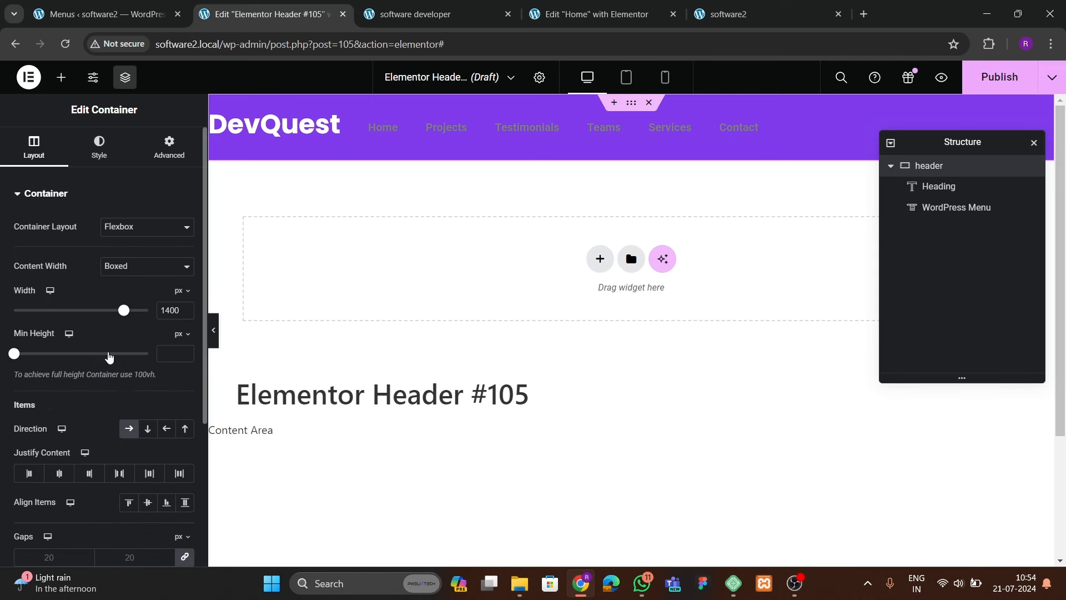
pyautogui.click(118, 473)
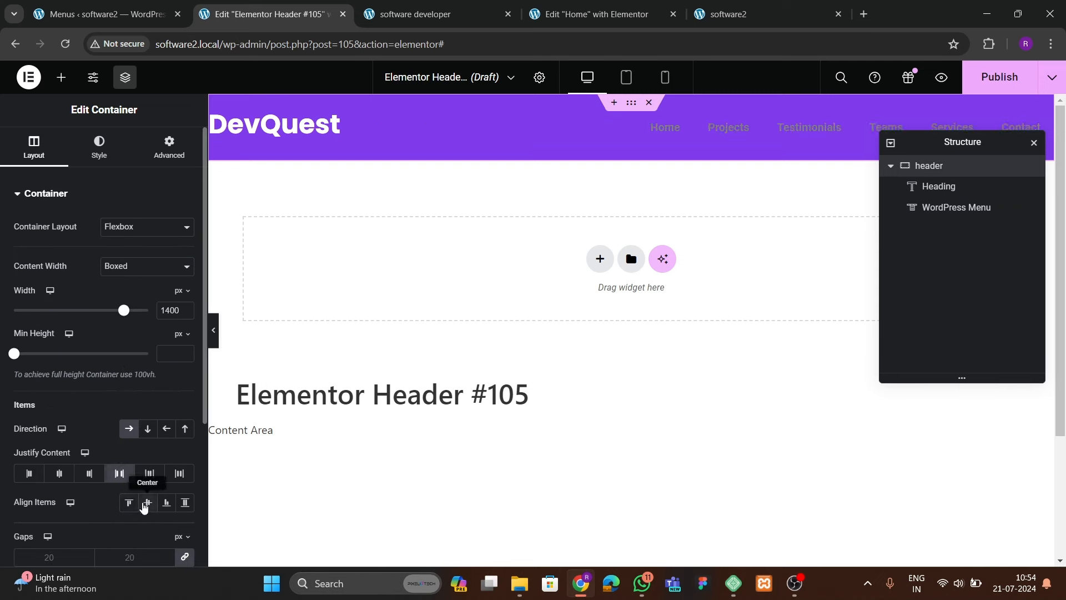
pyautogui.click(147, 502)
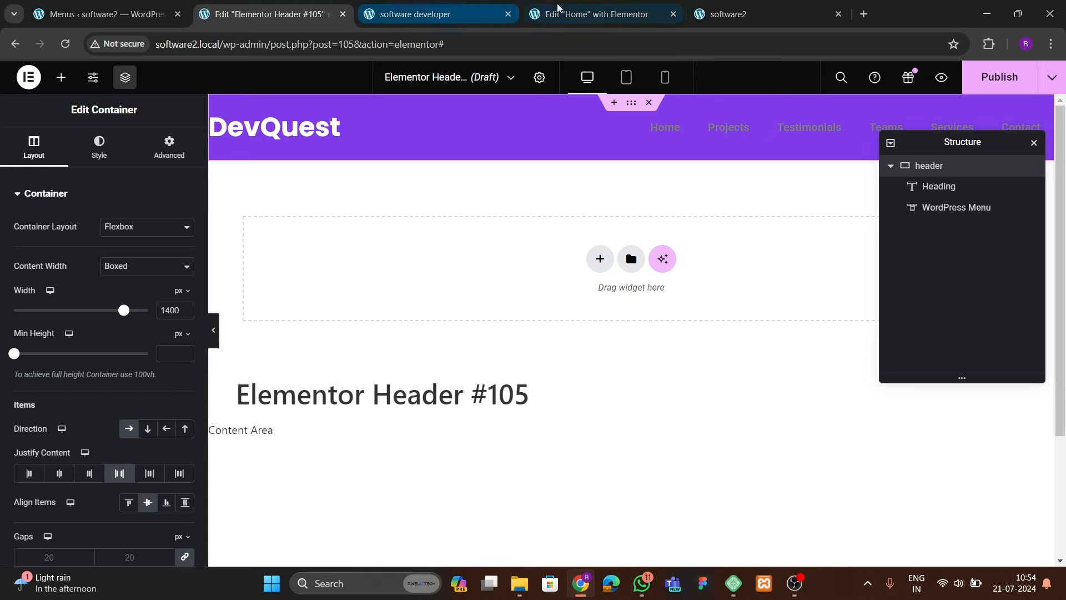
# - Copy the DOWNLOAD NOW button from the Home page and paste it into the header container after the menu
pyautogui.click(591, 14)
pyautogui.scroll(-7, 590, 394)
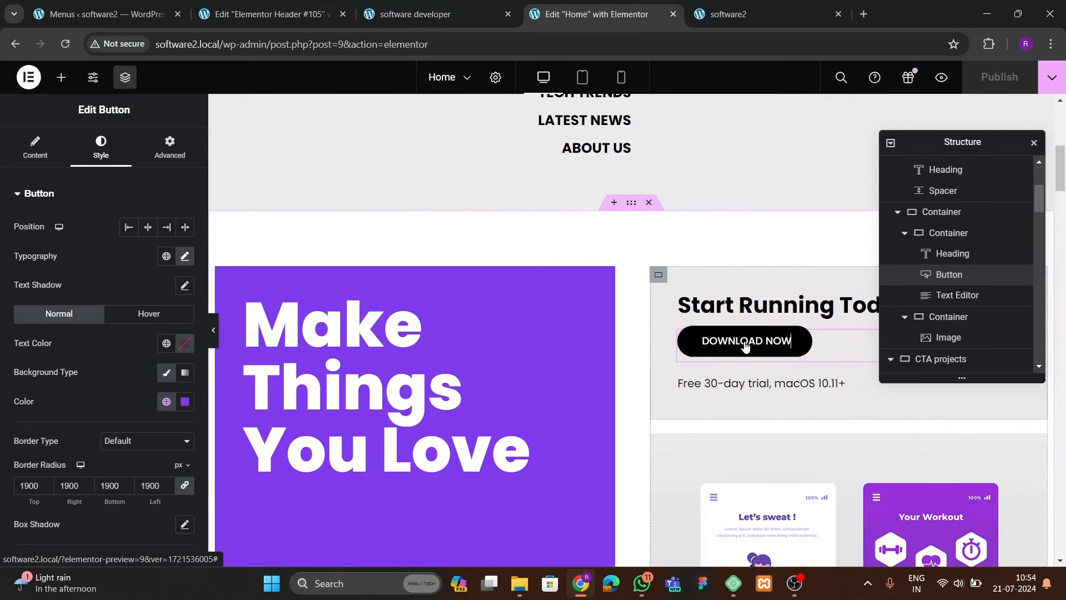
pyautogui.rightClick(745, 341)
pyautogui.click(798, 346)
pyautogui.click(278, 16)
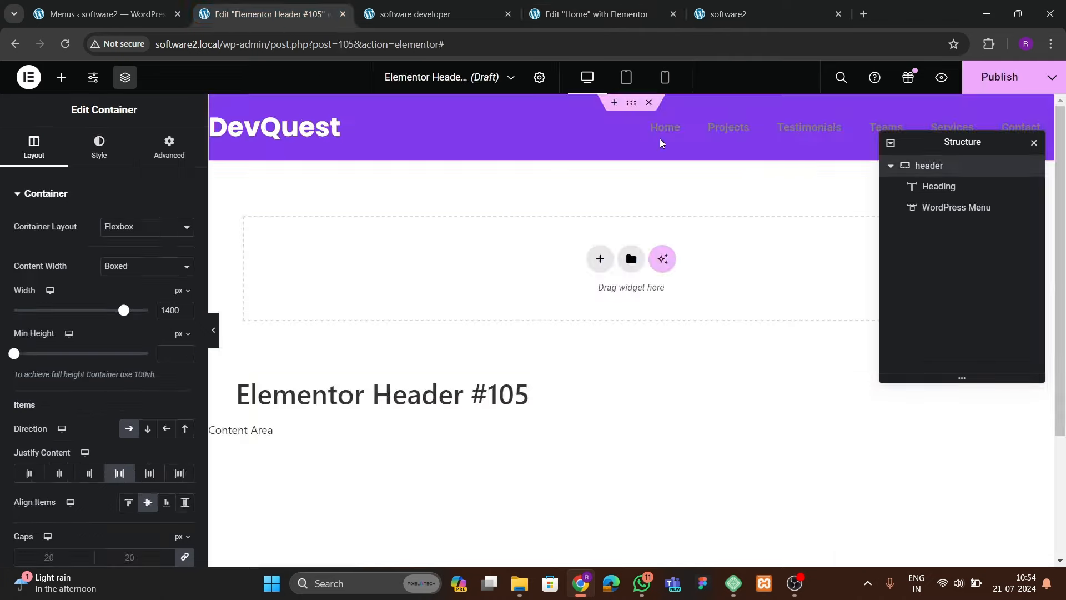
pyautogui.rightClick(811, 139)
pyautogui.click(844, 228)
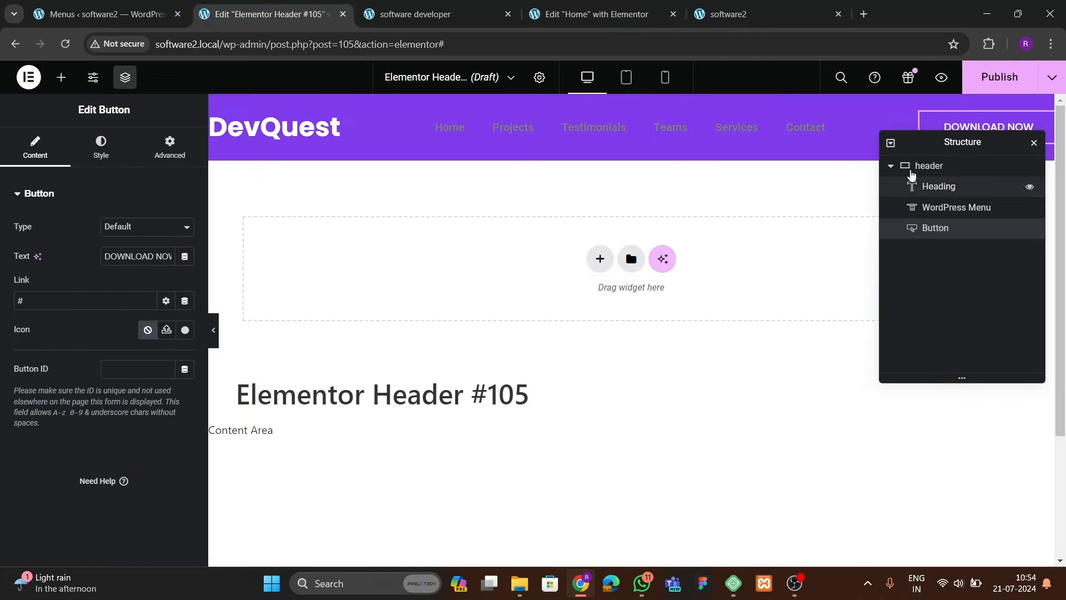
# - Set the header DOWNLOAD NOW button's background color to white
pyautogui.click(100, 146)
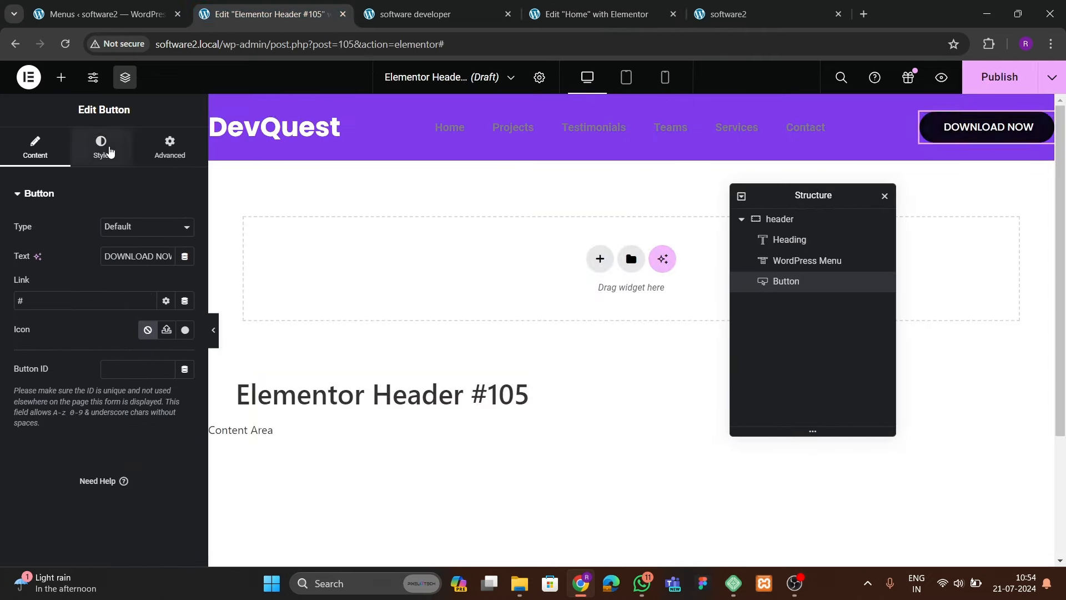
pyautogui.click(185, 401)
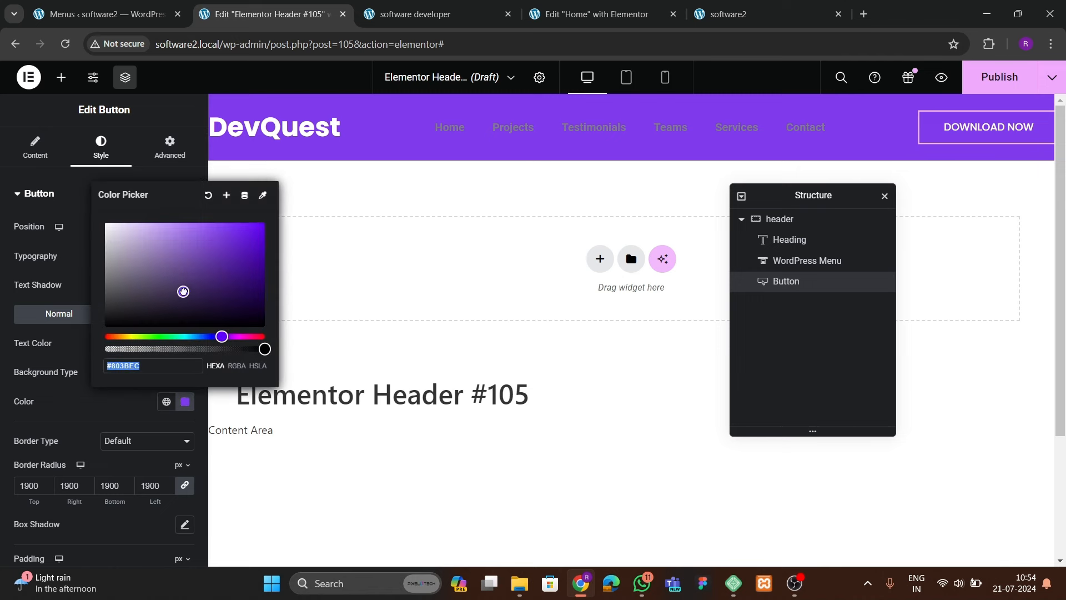
pyautogui.moveTo(183, 290); pyautogui.dragTo(91, 218)
pyautogui.click(114, 420)
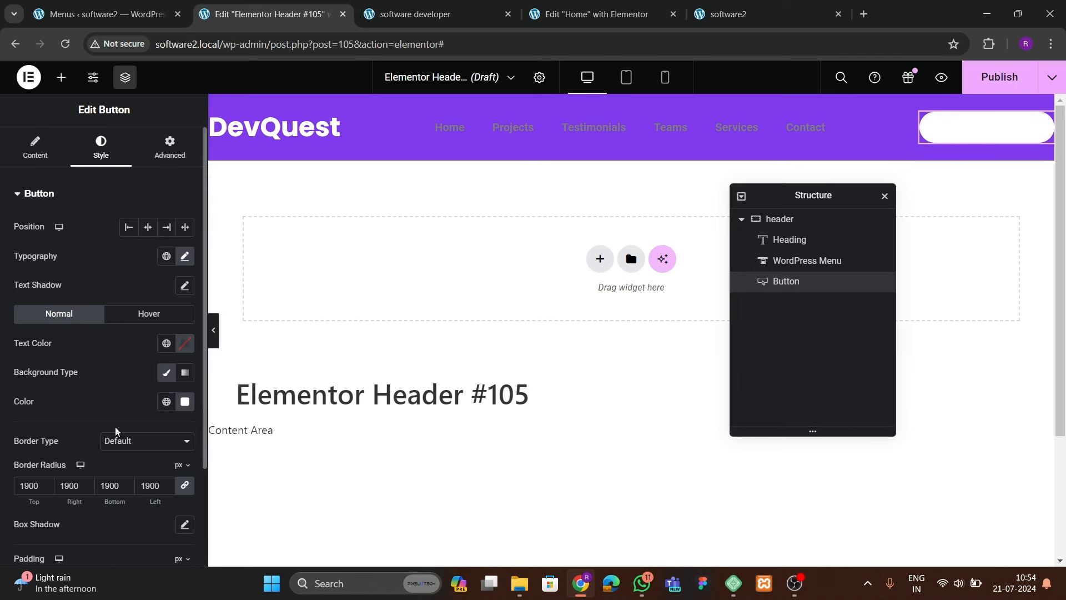
# - Set the header DOWNLOAD NOW button's text color to theme1 and its font weight to 600 (Semi Bold)
pyautogui.click(166, 343)
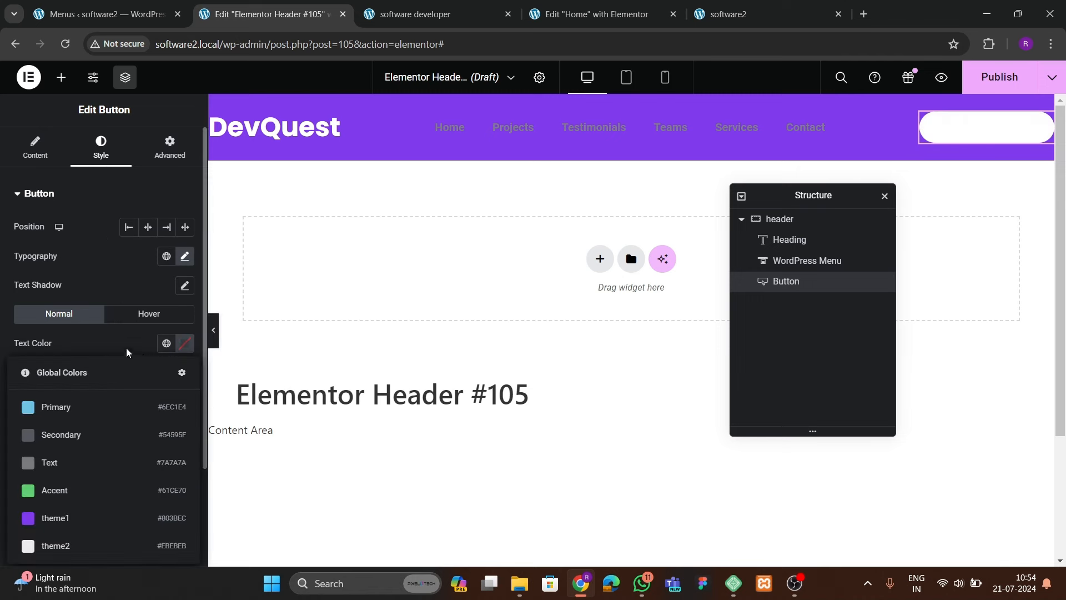
pyautogui.click(30, 523)
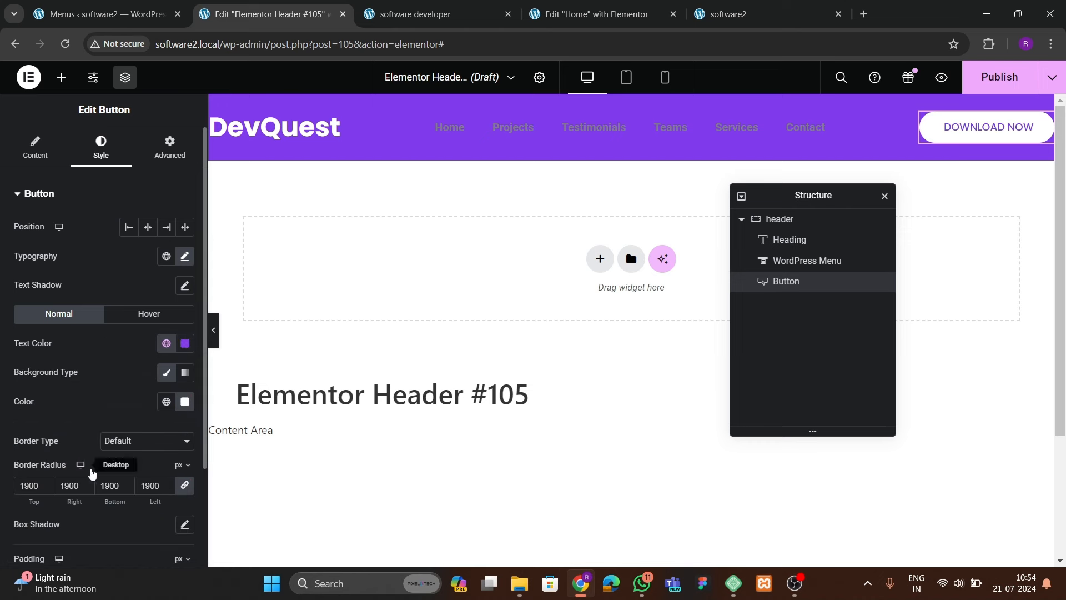
pyautogui.click(185, 257)
pyautogui.click(133, 393)
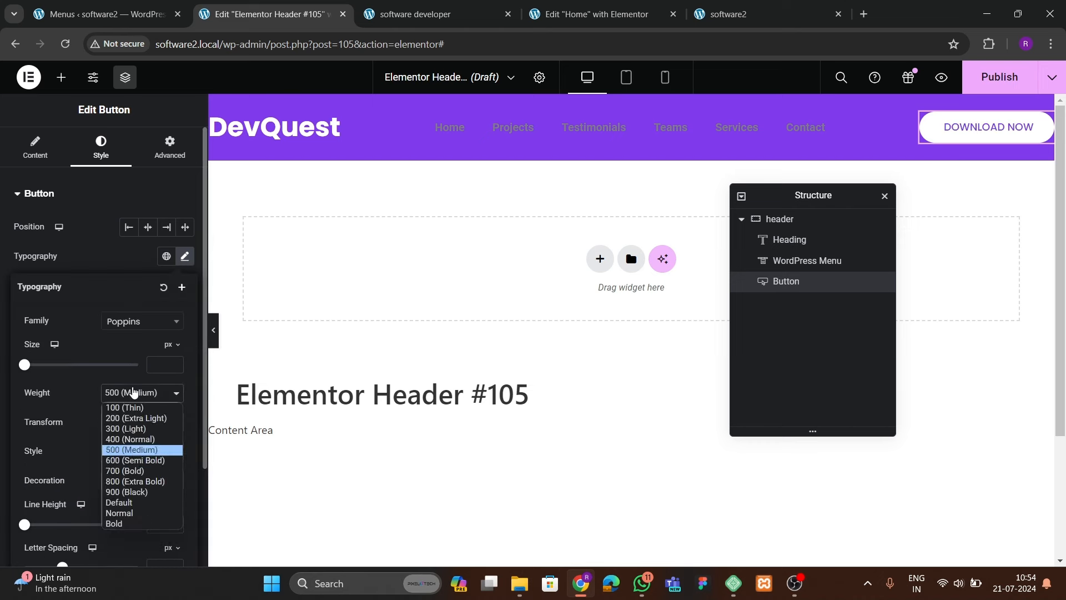
pyautogui.click(132, 463)
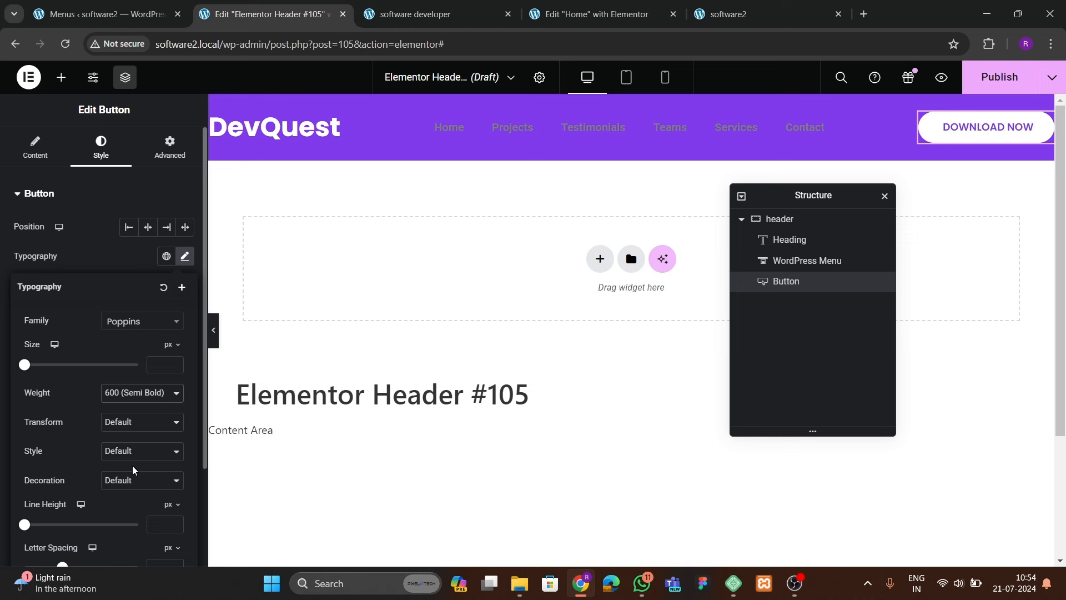
pyautogui.click(126, 261)
pyautogui.click(154, 325)
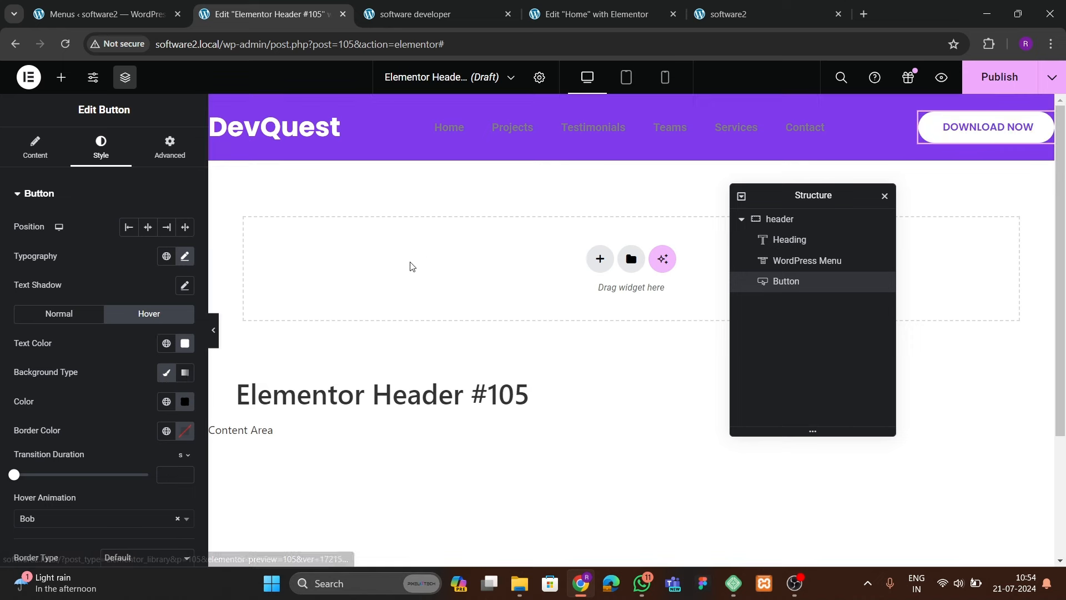
# - Set the header menu's pointer to Background with the Sweep Right animation
pyautogui.click(592, 129)
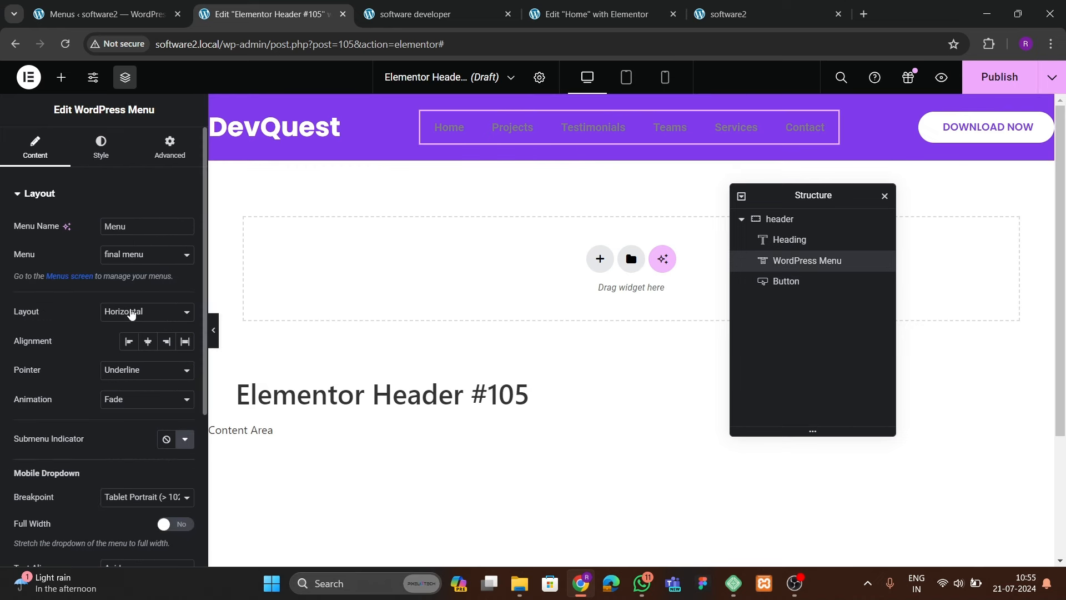
pyautogui.click(124, 373)
pyautogui.click(125, 436)
pyautogui.click(122, 401)
pyautogui.click(128, 456)
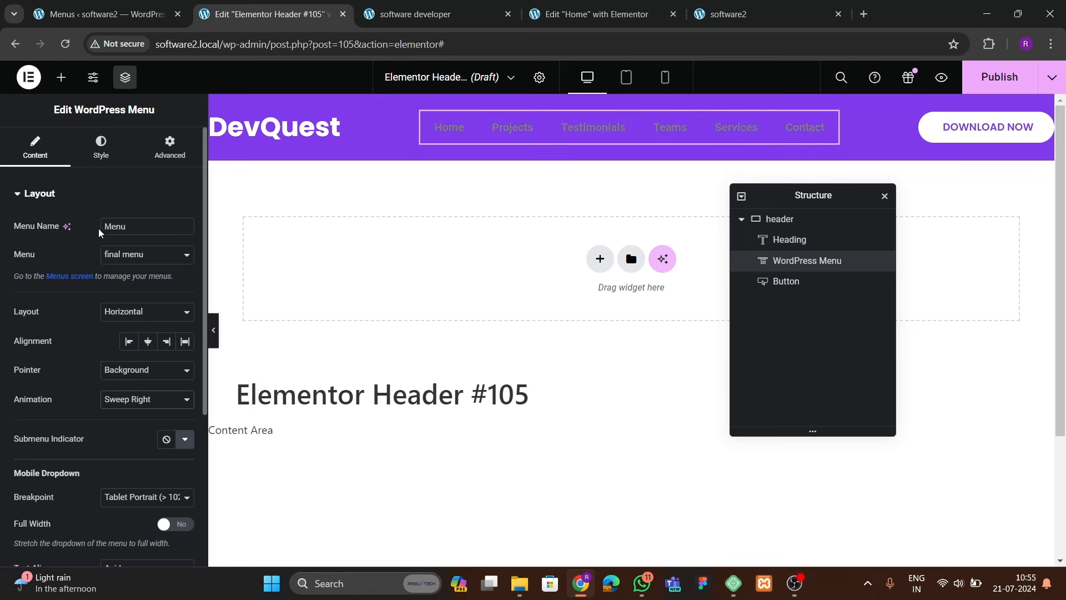
# - Set the header menu's typography to the Poppins family with Uppercase transform
pyautogui.click(99, 151)
pyautogui.click(183, 228)
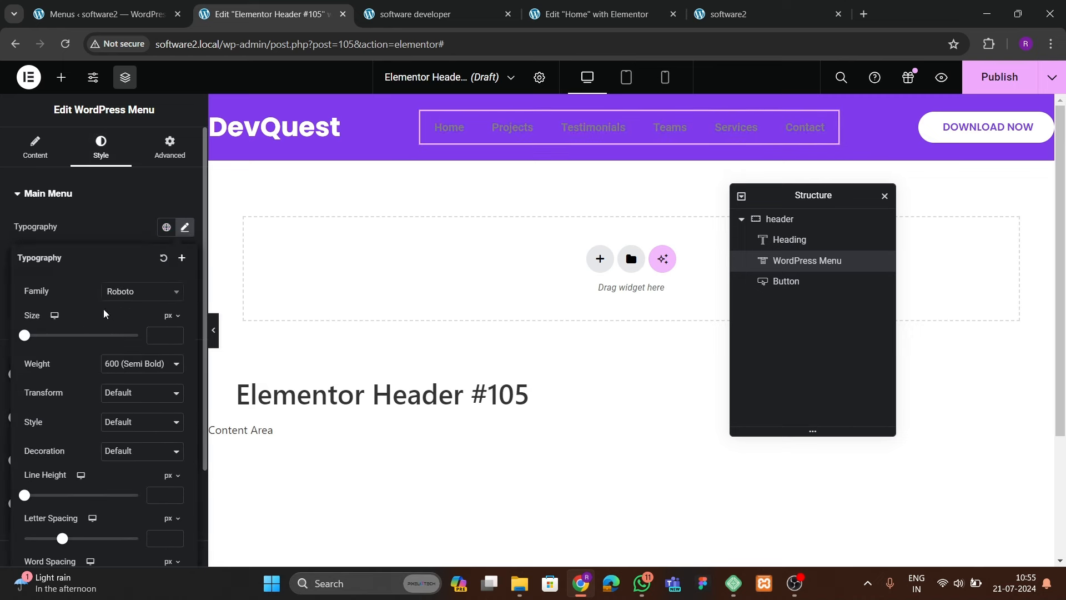
pyautogui.click(128, 291)
pyautogui.write('poppi')
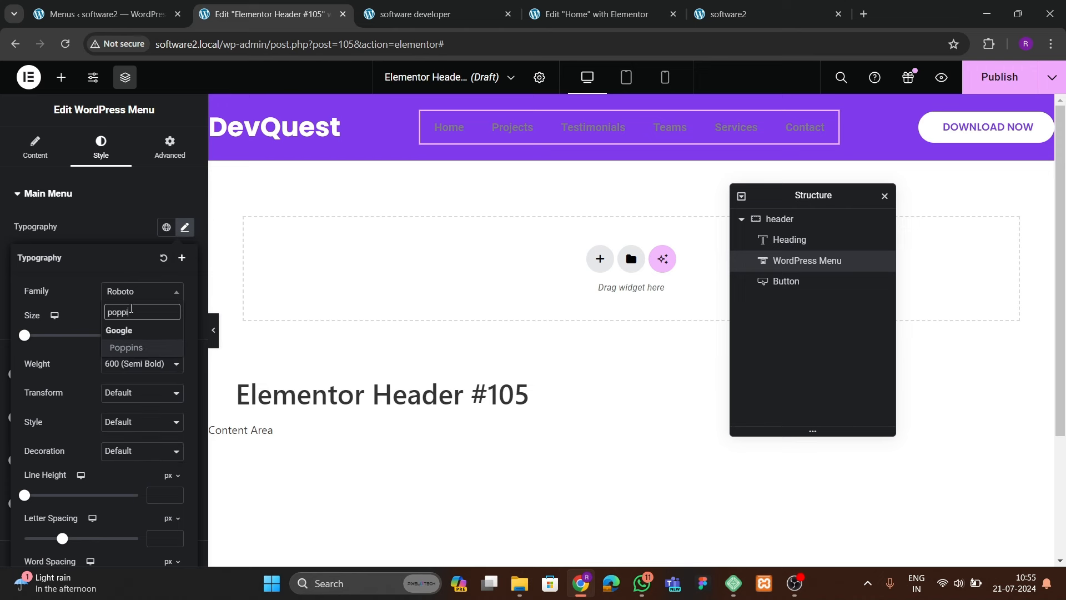
pyautogui.press('Return')
pyautogui.click(137, 396)
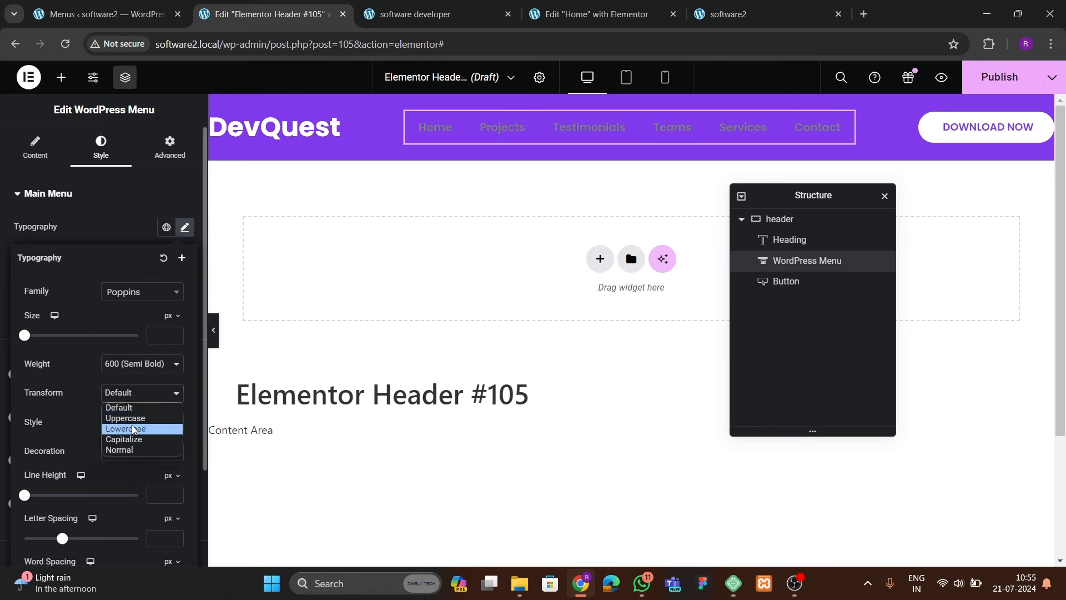
pyautogui.click(134, 421)
pyautogui.click(129, 226)
# - Make the header menu's normal text color white and set its font size to 15 px
pyautogui.click(183, 284)
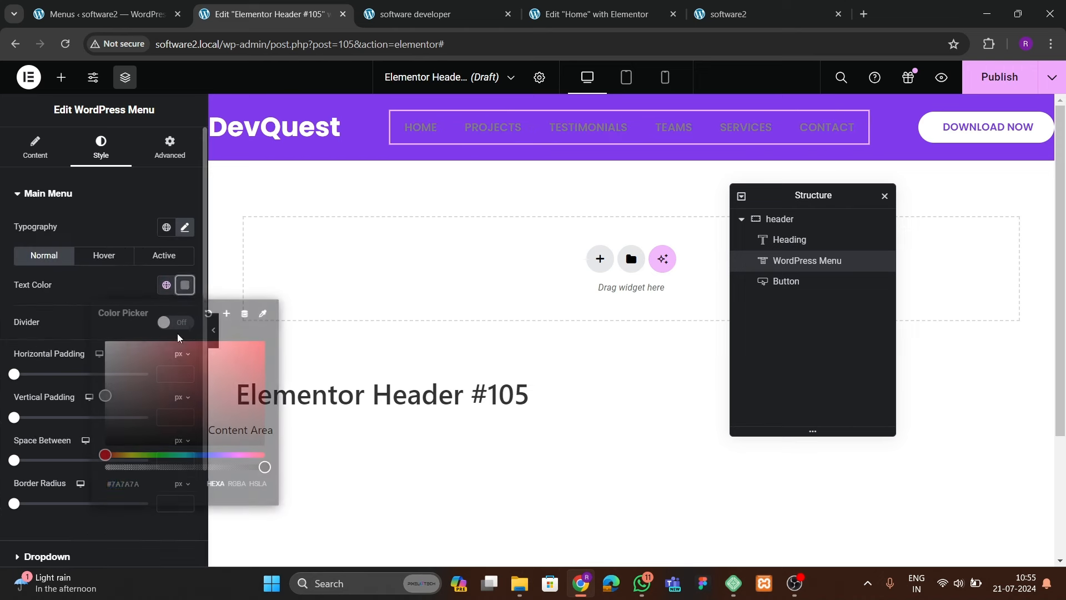
pyautogui.moveTo(133, 355); pyautogui.dragTo(56, 325)
pyautogui.click(91, 287)
pyautogui.click(185, 227)
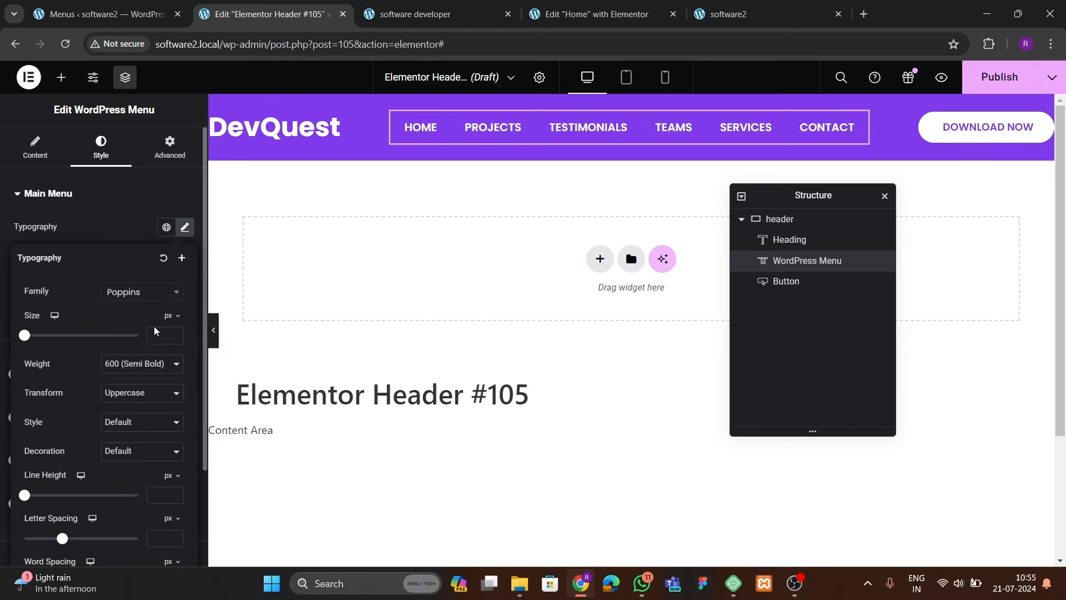
pyautogui.click(177, 334)
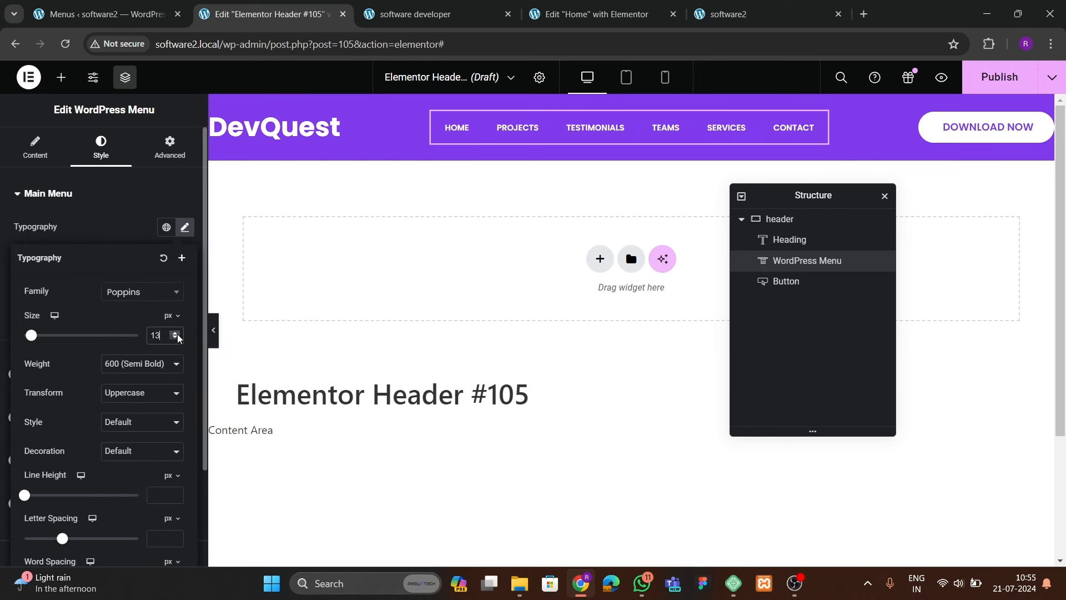
pyautogui.click(178, 334)
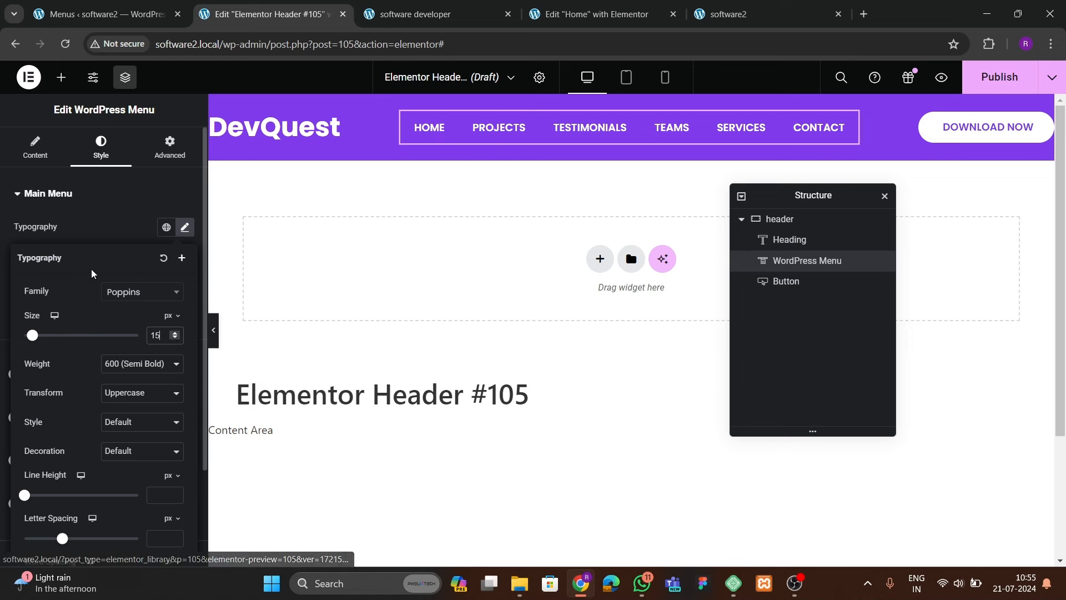
pyautogui.click(80, 239)
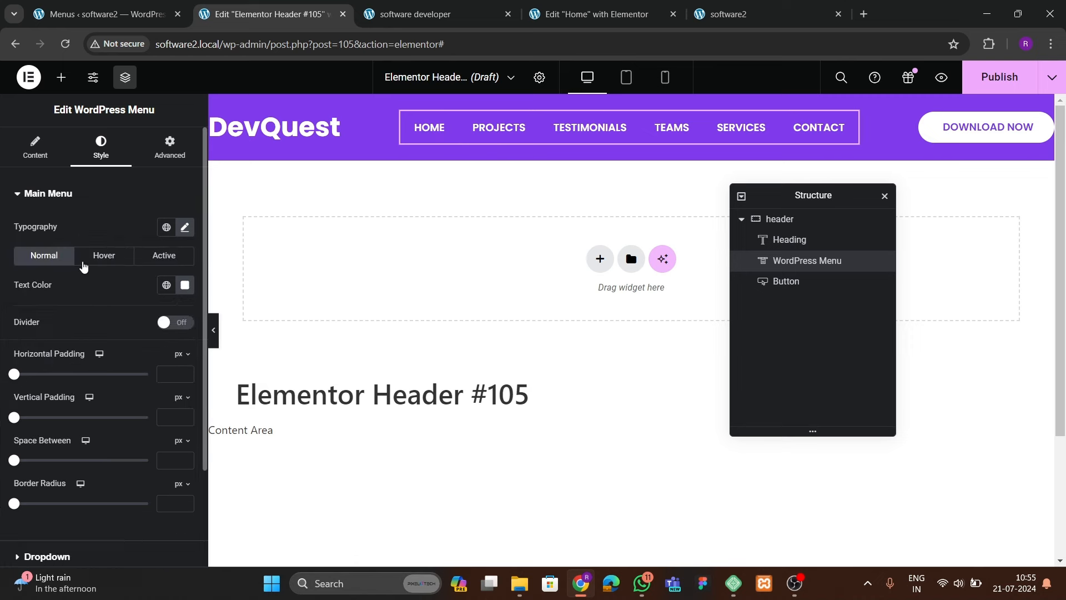
# - For the menu's hover state, set the pointer color to white and the text color to theme1
pyautogui.click(103, 254)
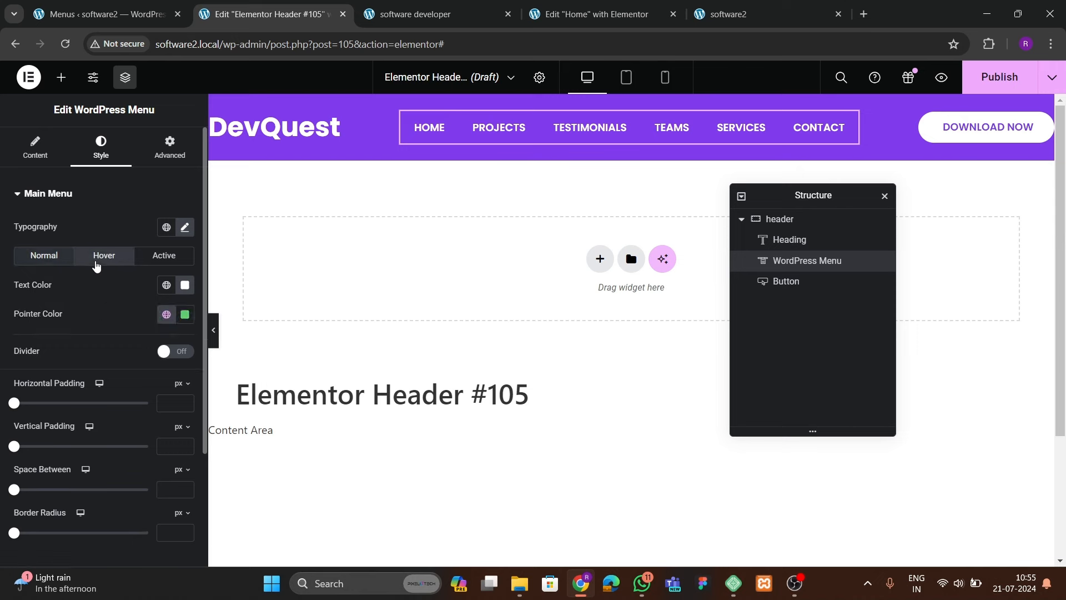
pyautogui.click(185, 314)
pyautogui.moveTo(165, 413); pyautogui.dragTo(76, 339)
pyautogui.click(76, 339)
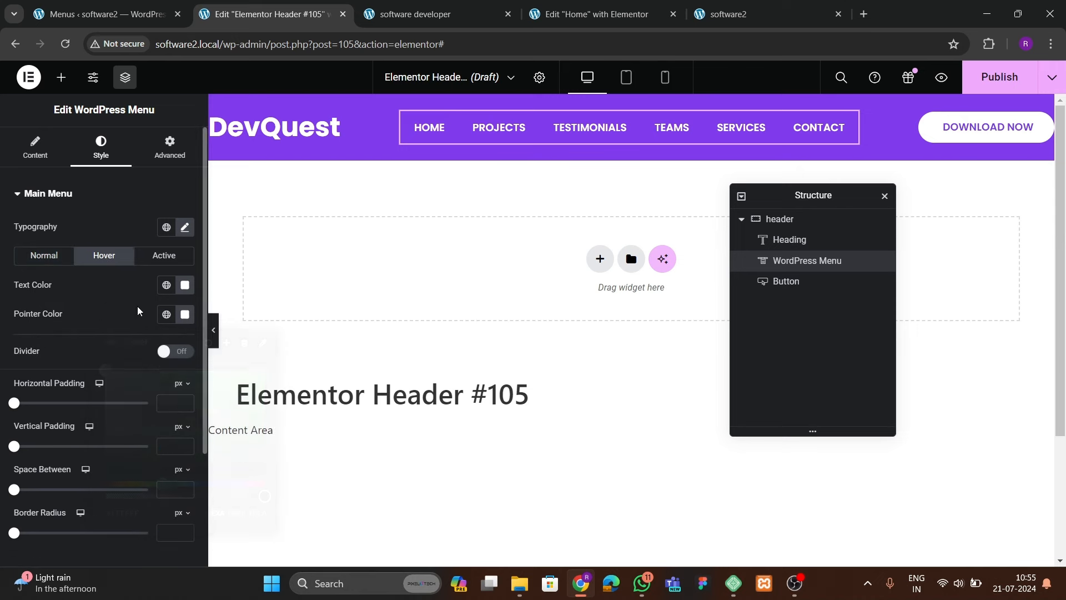
pyautogui.click(166, 286)
pyautogui.click(56, 460)
# - For the menu's active state, set the pointer color to white and the text color to theme1
pyautogui.click(164, 256)
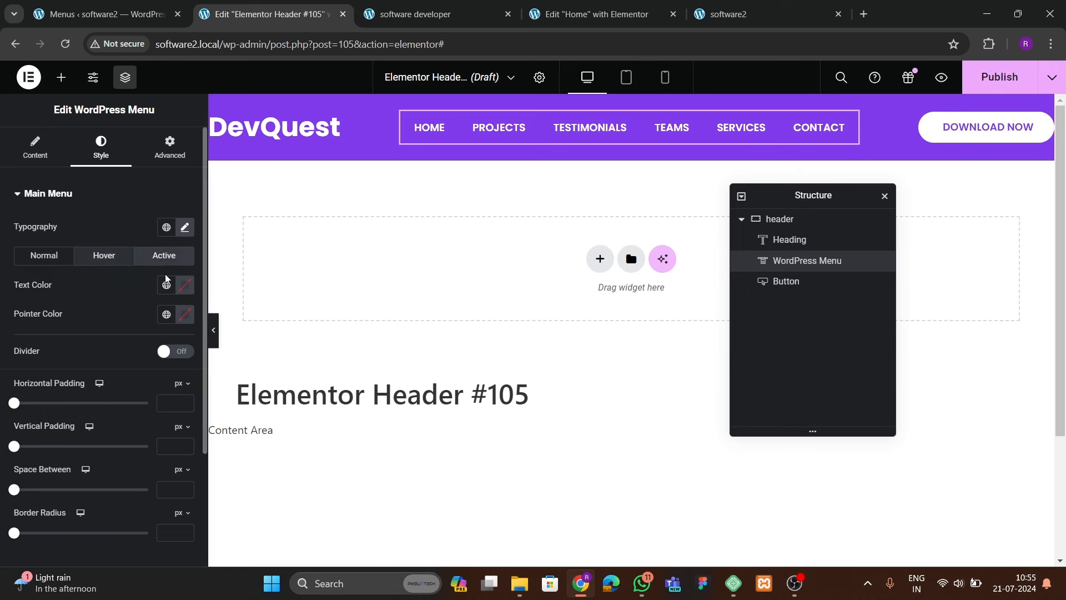
pyautogui.click(185, 314)
pyautogui.moveTo(162, 416); pyautogui.dragTo(109, 305)
pyautogui.click(109, 306)
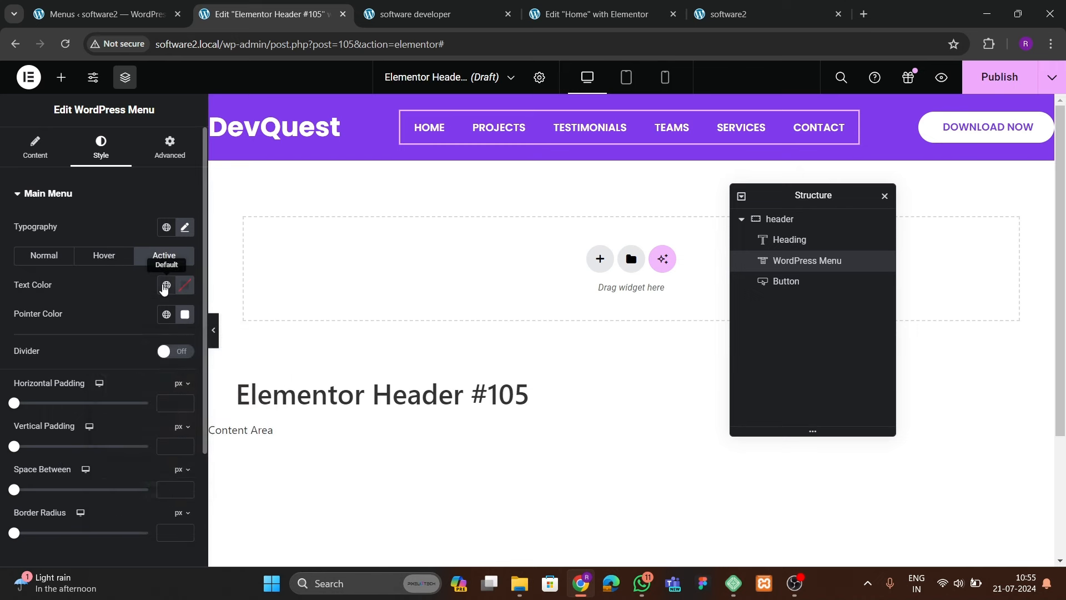
pyautogui.click(166, 284)
pyautogui.click(55, 458)
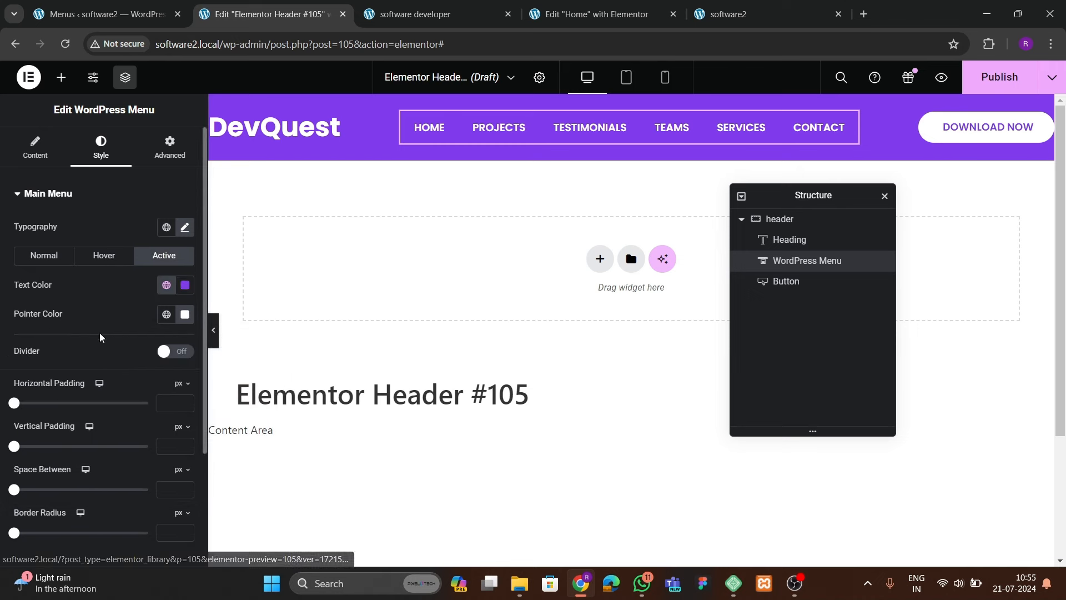
# - Set the menu items' border radius to 100 px and the space between them to 20 px
pyautogui.scroll(-3, 85, 345)
pyautogui.click(166, 392)
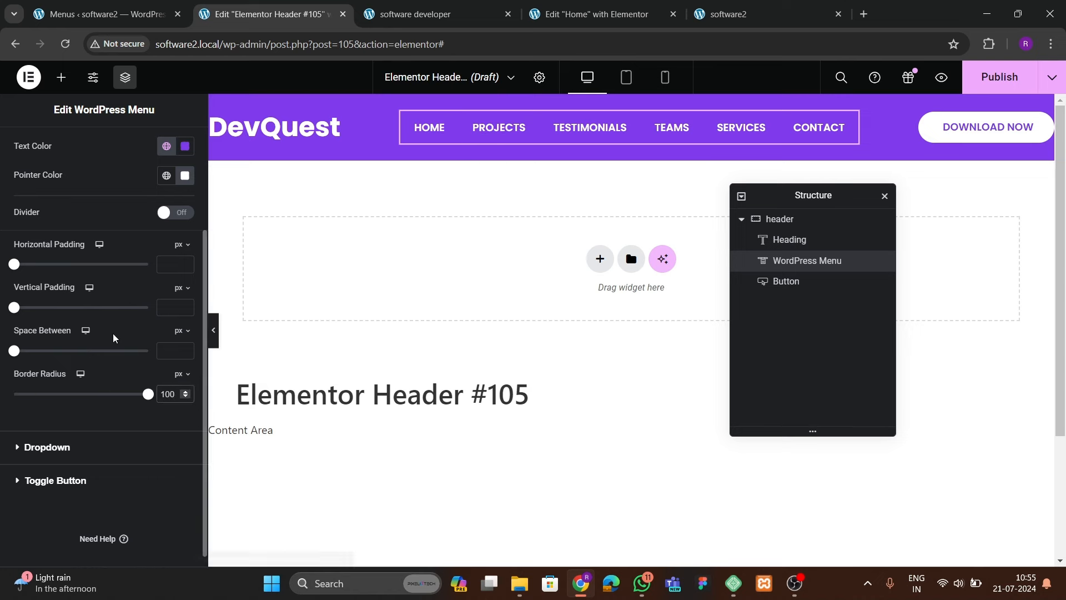
pyautogui.write('20')
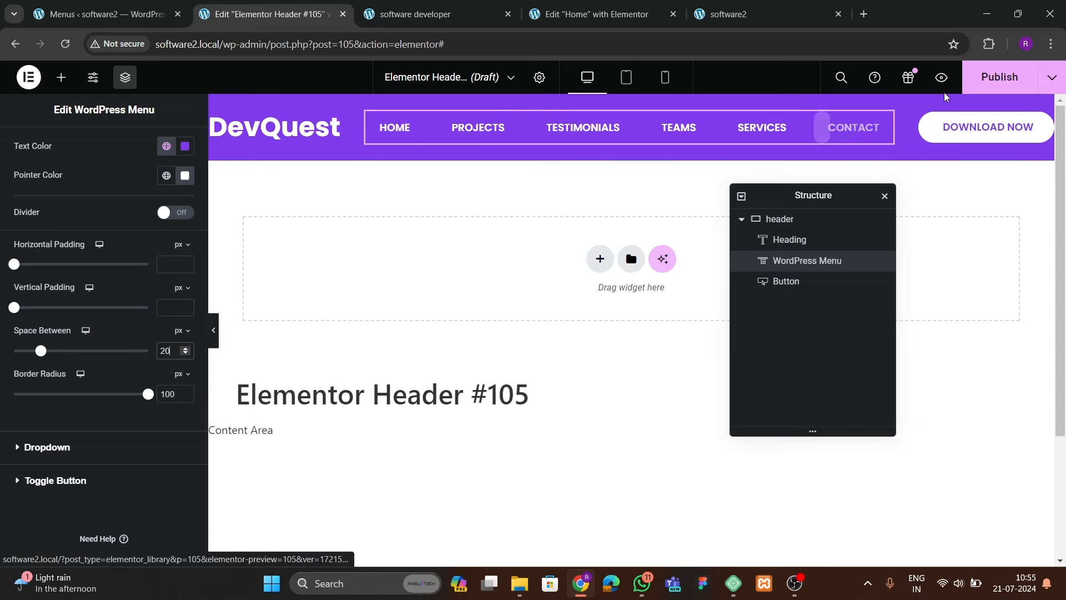
# - Publish the header template with a display condition that includes the Entire Site
pyautogui.click(997, 78)
pyautogui.click(527, 388)
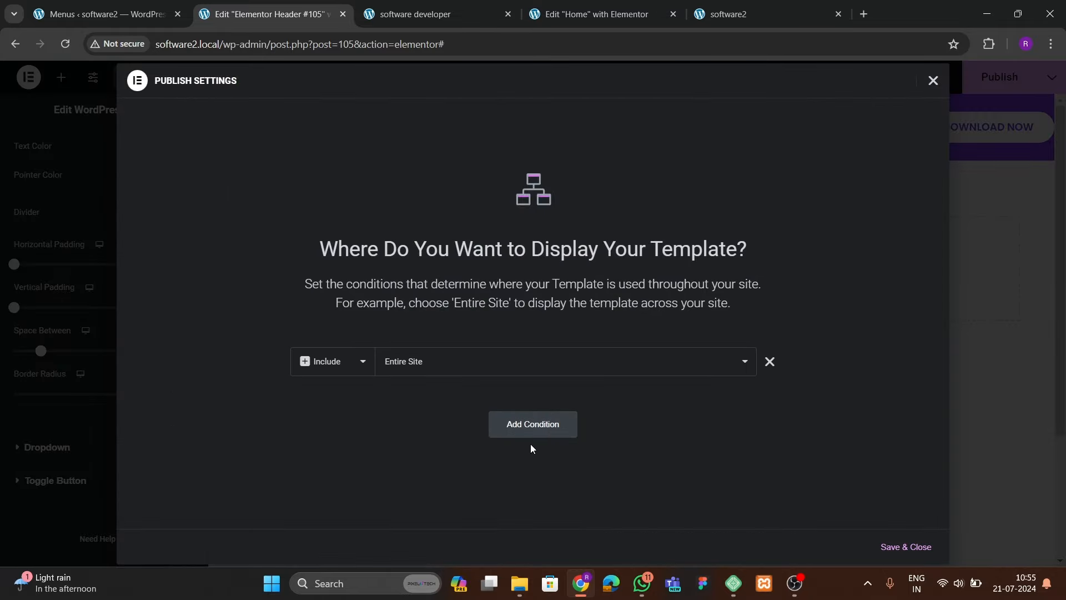
pyautogui.click(891, 548)
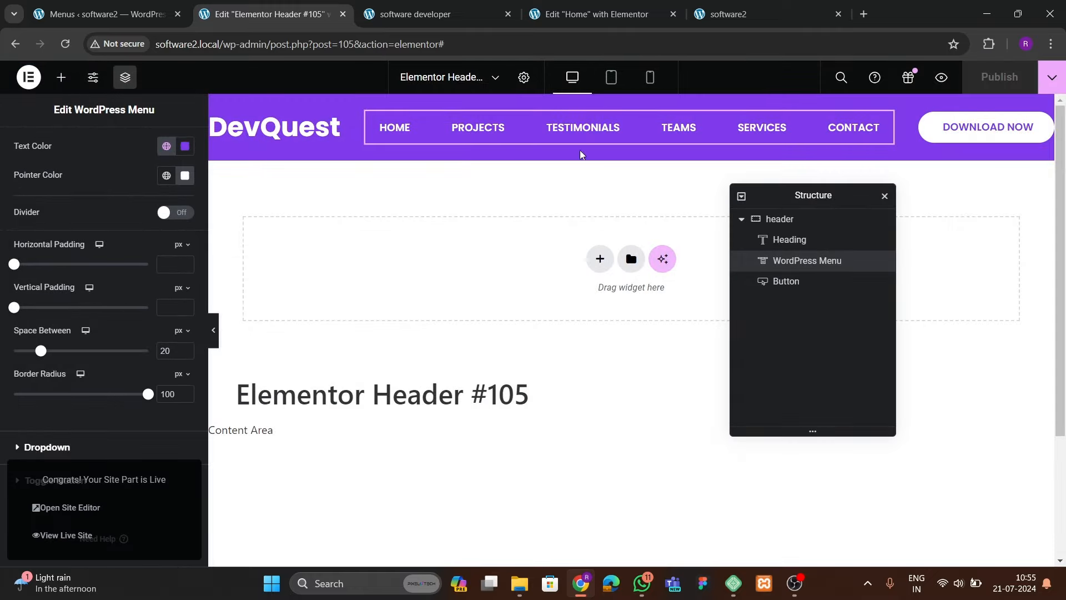
# - Switch to the Home page editor and set the page layout to Theme
pyautogui.click(445, 16)
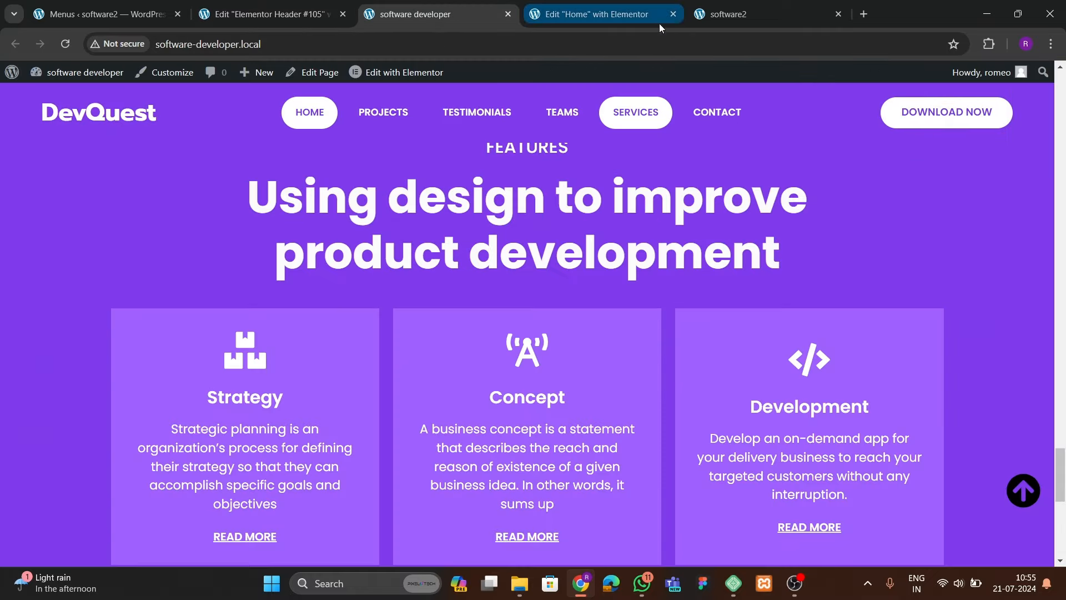
pyautogui.click(766, 14)
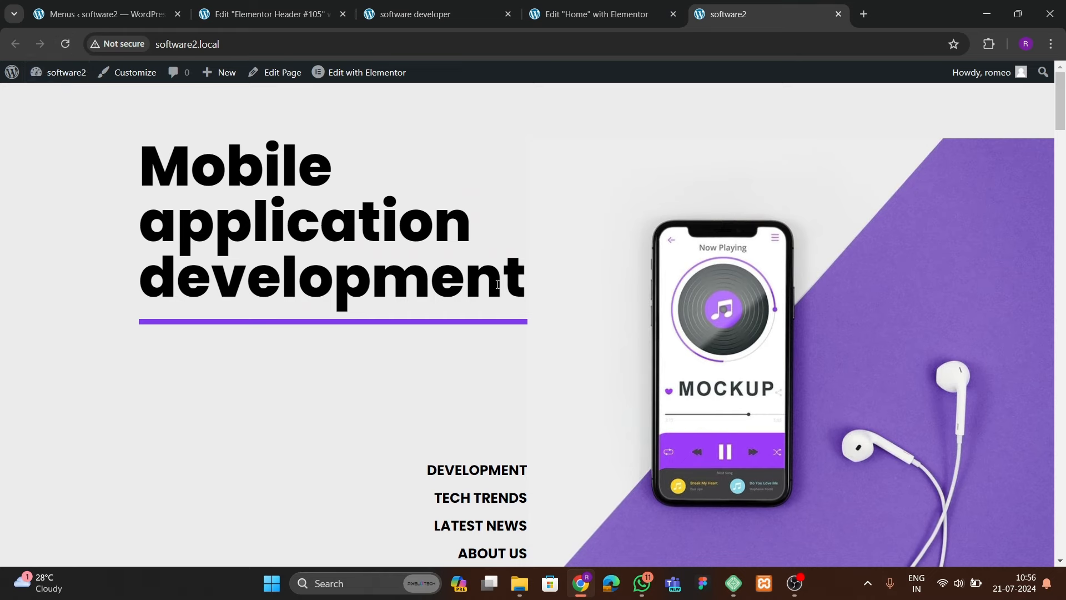
pyautogui.click(633, 12)
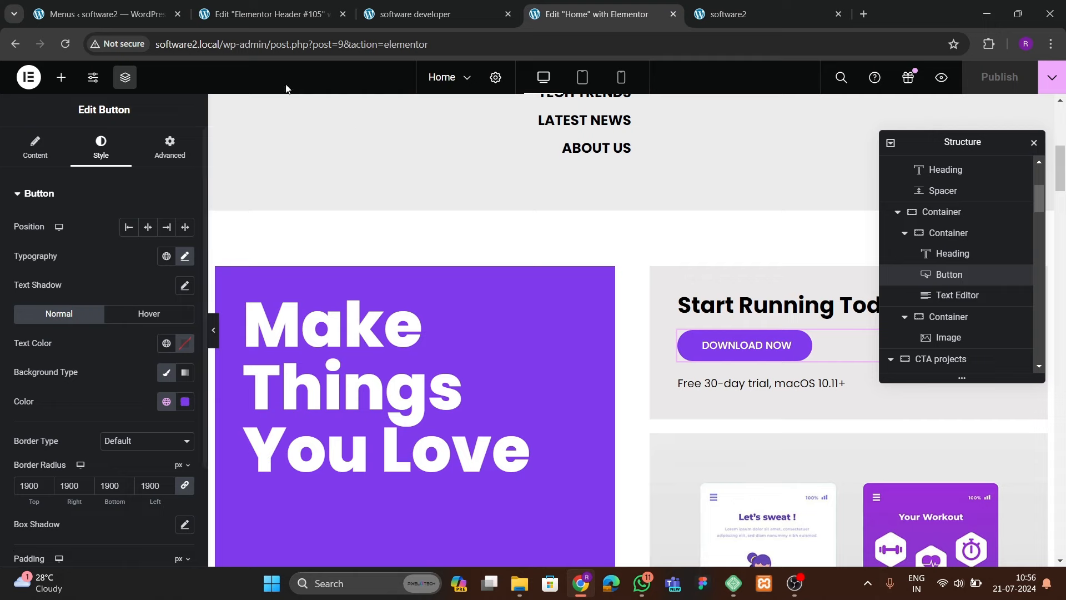
pyautogui.click(495, 77)
pyautogui.scroll(-2, 130, 462)
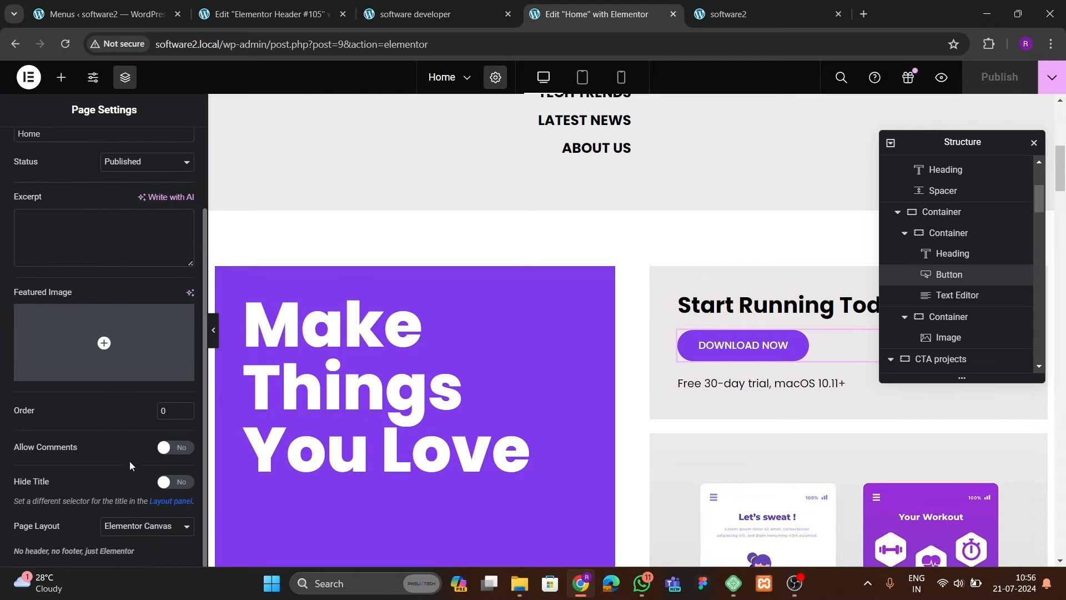
pyautogui.click(137, 533)
pyautogui.click(139, 510)
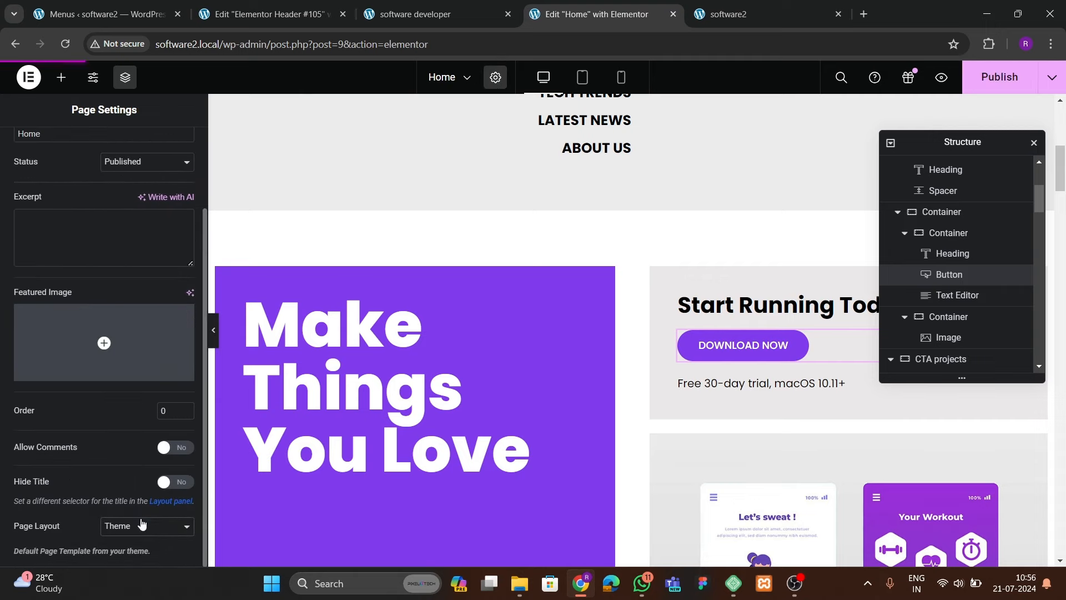
pyautogui.click(141, 526)
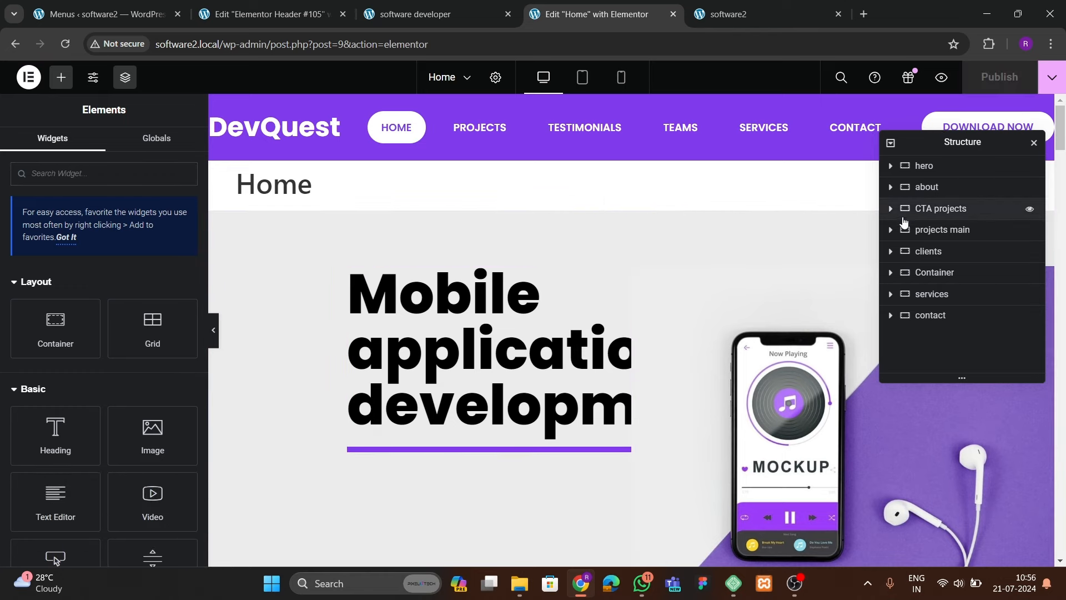
# - Change the Home page's layout to the option that shows the header without the page title, and publish the page
pyautogui.click(492, 79)
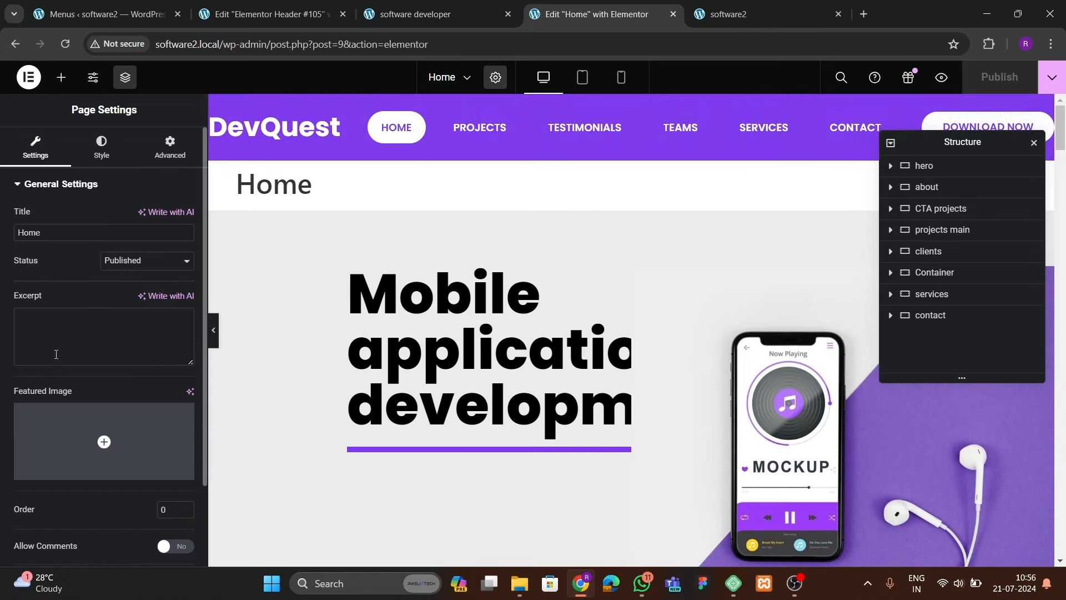
pyautogui.scroll(-2, 95, 337)
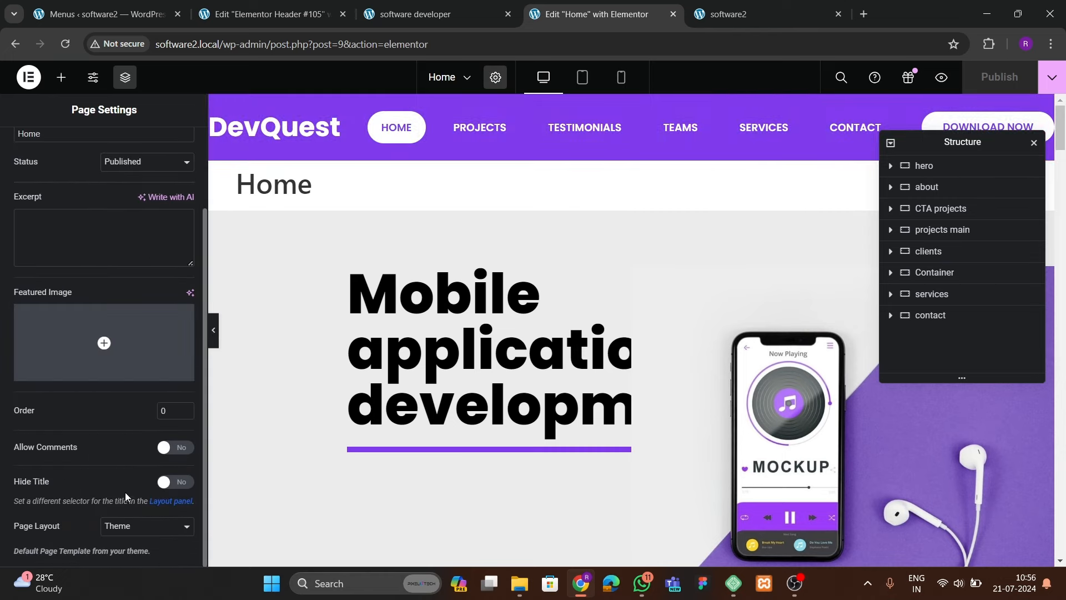
pyautogui.click(126, 526)
pyautogui.click(126, 499)
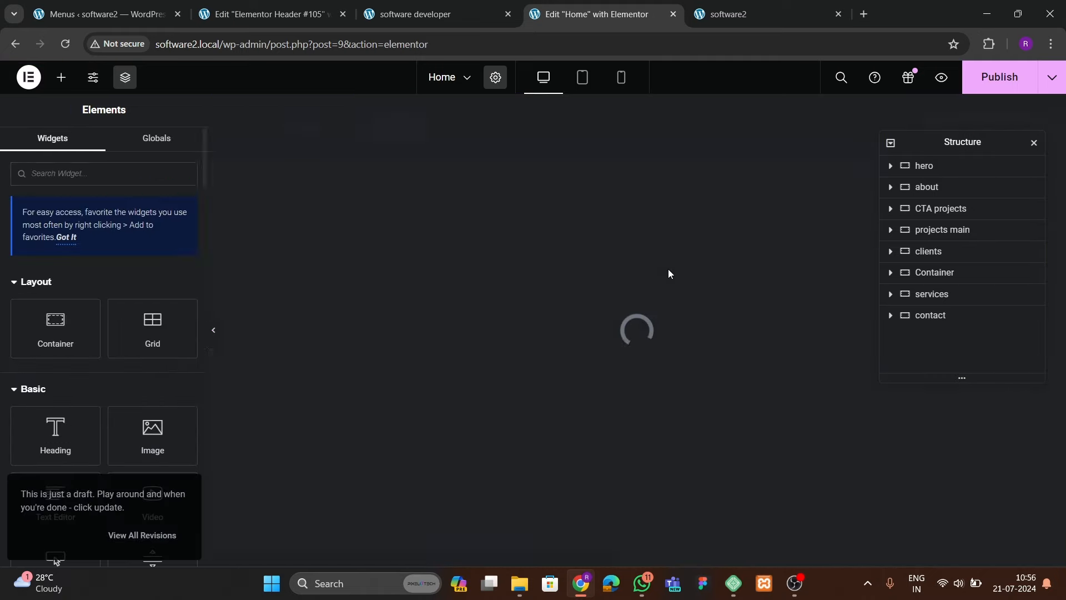
pyautogui.scroll(-5, 704, 321)
pyautogui.scroll(6, 704, 321)
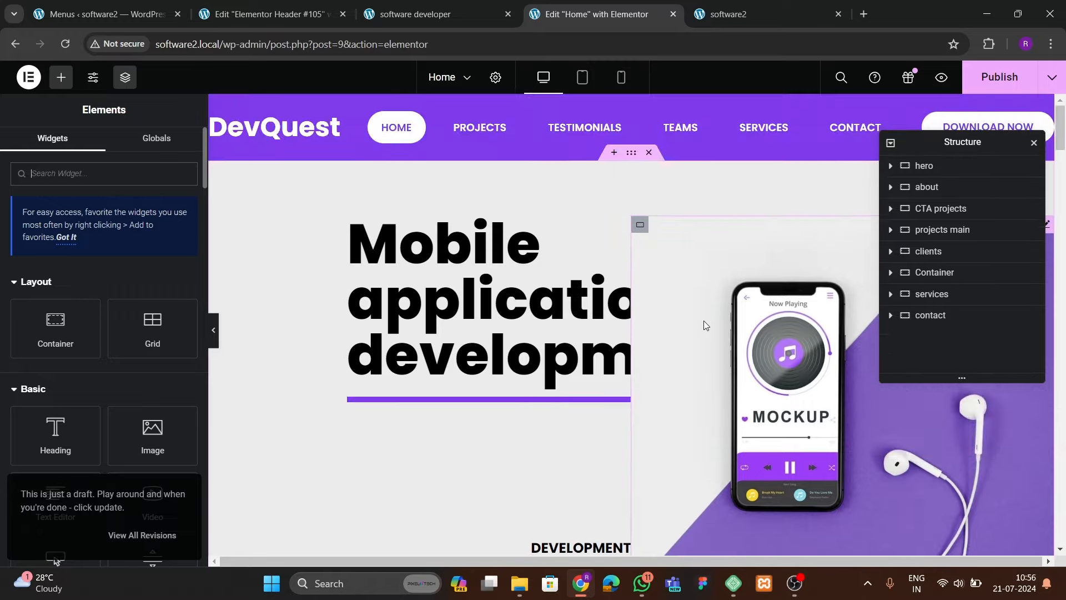
pyautogui.scroll(-4, 704, 321)
pyautogui.scroll(4, 704, 320)
pyautogui.click(989, 81)
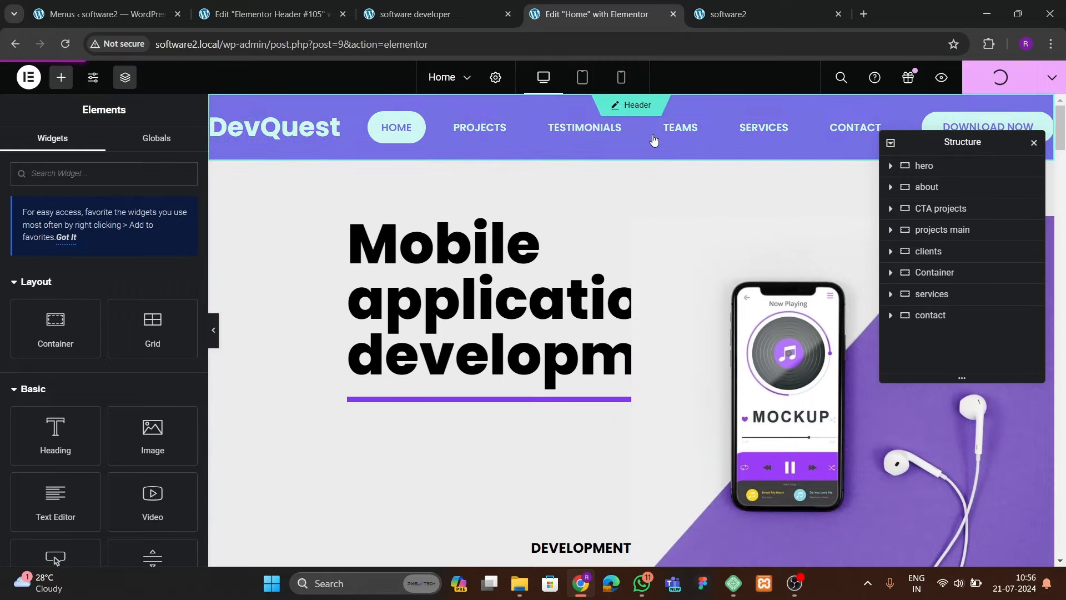
# - Check the header on the live Home page and compare it with the reference software developer site
pyautogui.click(715, 5)
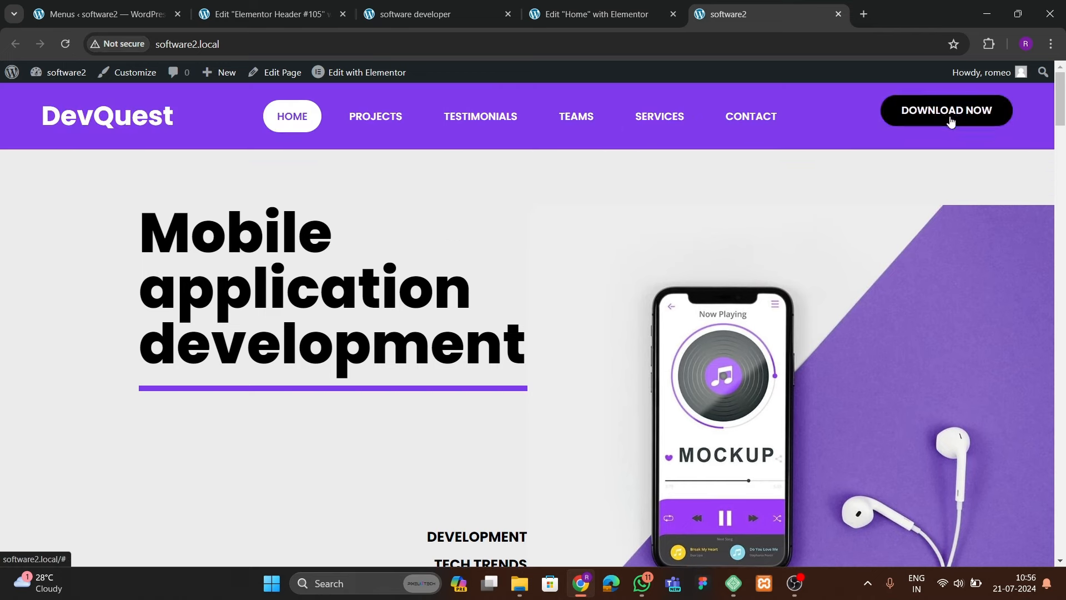
pyautogui.scroll(-5, 322, 348)
pyautogui.scroll(5, 328, 344)
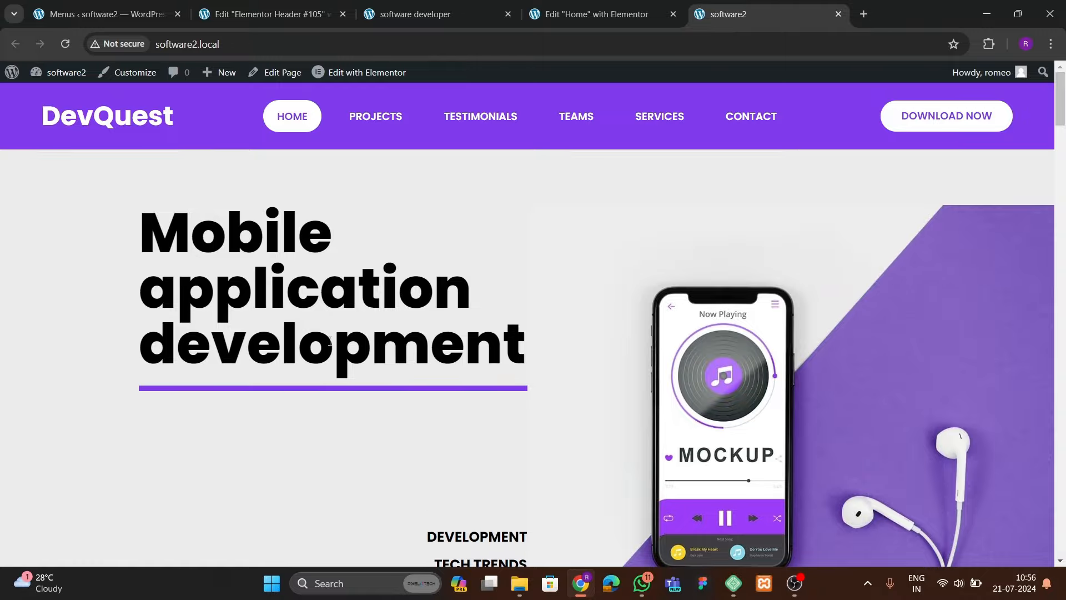
pyautogui.scroll(-1, 329, 350)
pyautogui.click(422, 14)
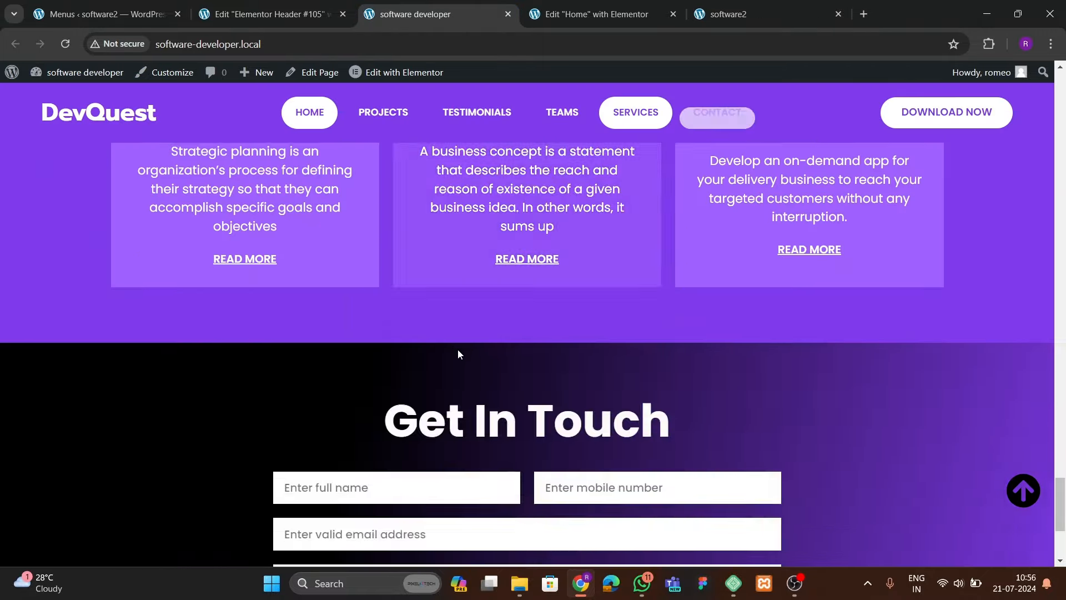
pyautogui.scroll(20, 459, 347)
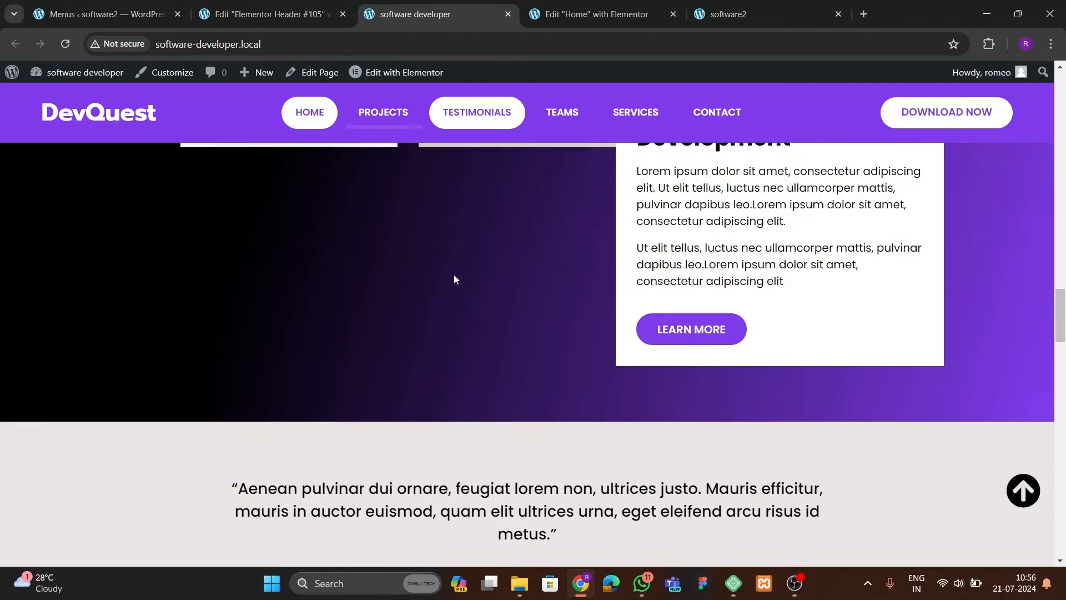
pyautogui.click(597, 16)
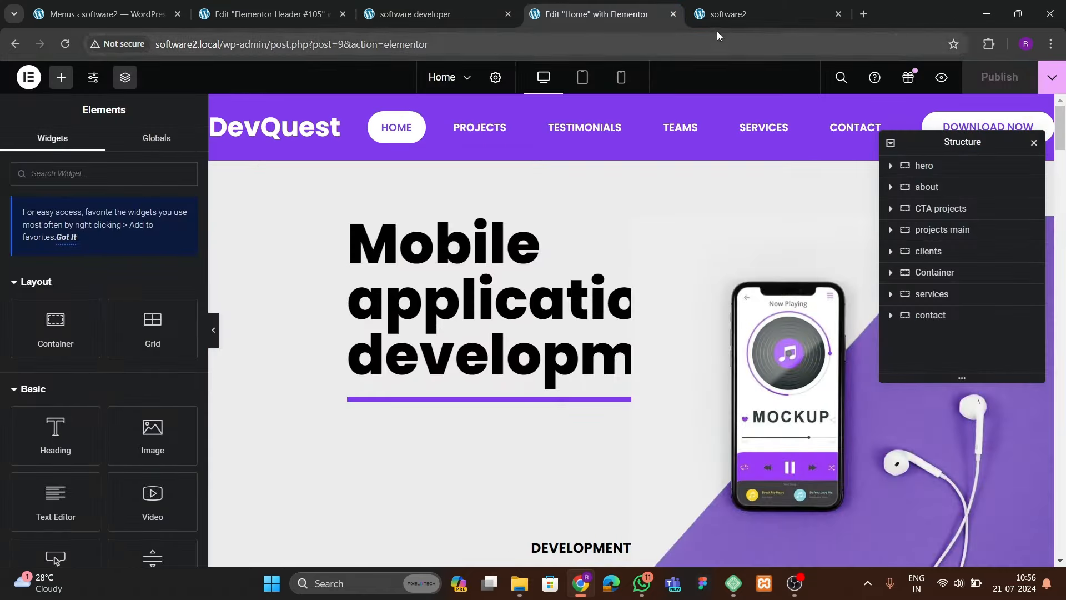
# - In the header template, make the header container sticky to the top and publish the change
pyautogui.click(241, 11)
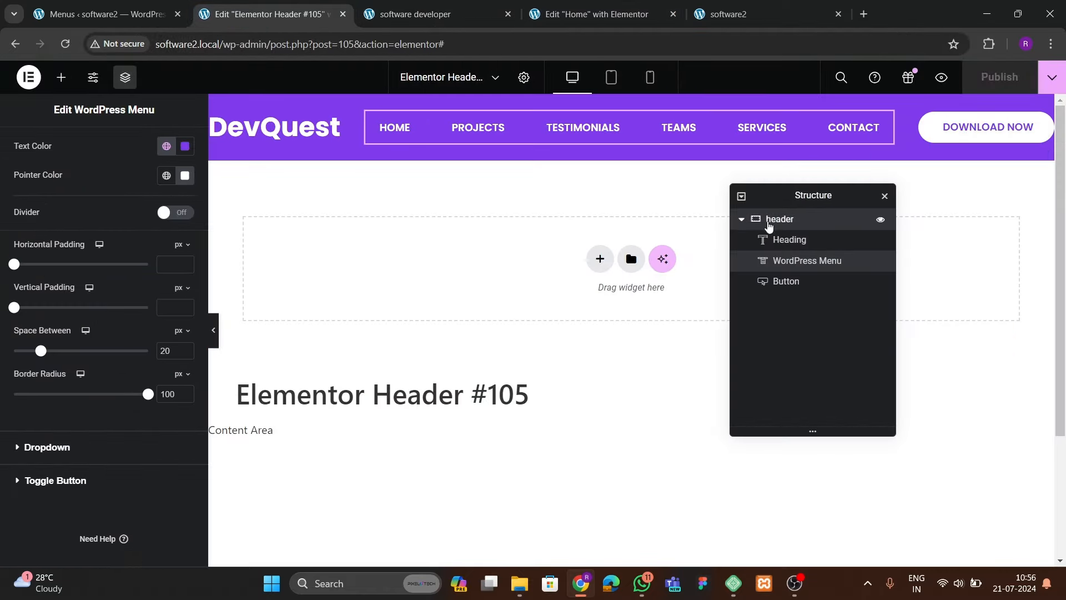
pyautogui.click(767, 219)
pyautogui.click(161, 143)
pyautogui.scroll(-3, 99, 315)
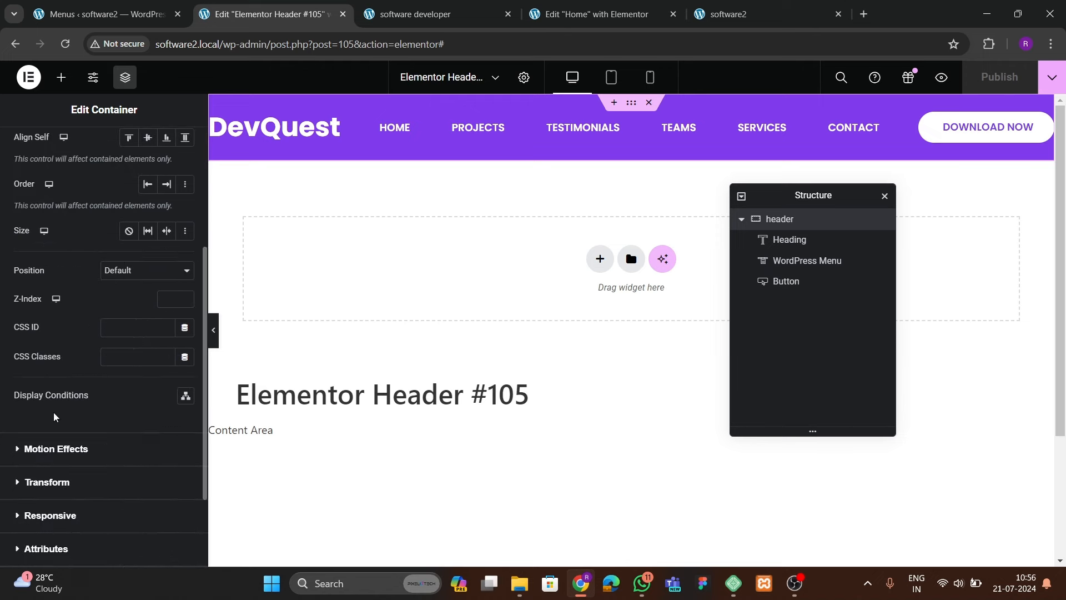
pyautogui.click(49, 450)
pyautogui.click(132, 330)
pyautogui.click(129, 353)
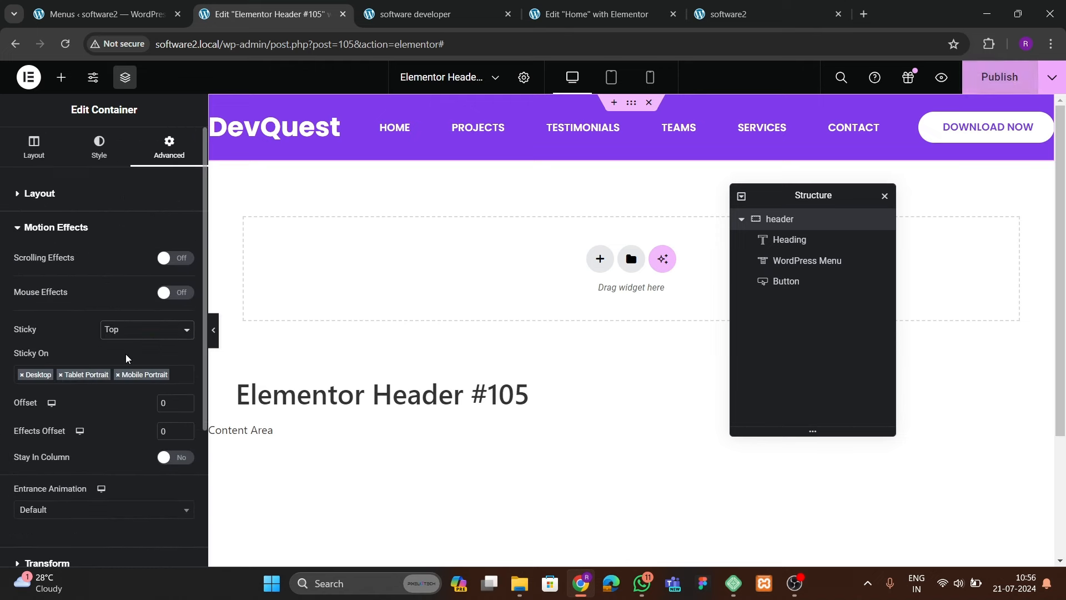
pyautogui.click(989, 84)
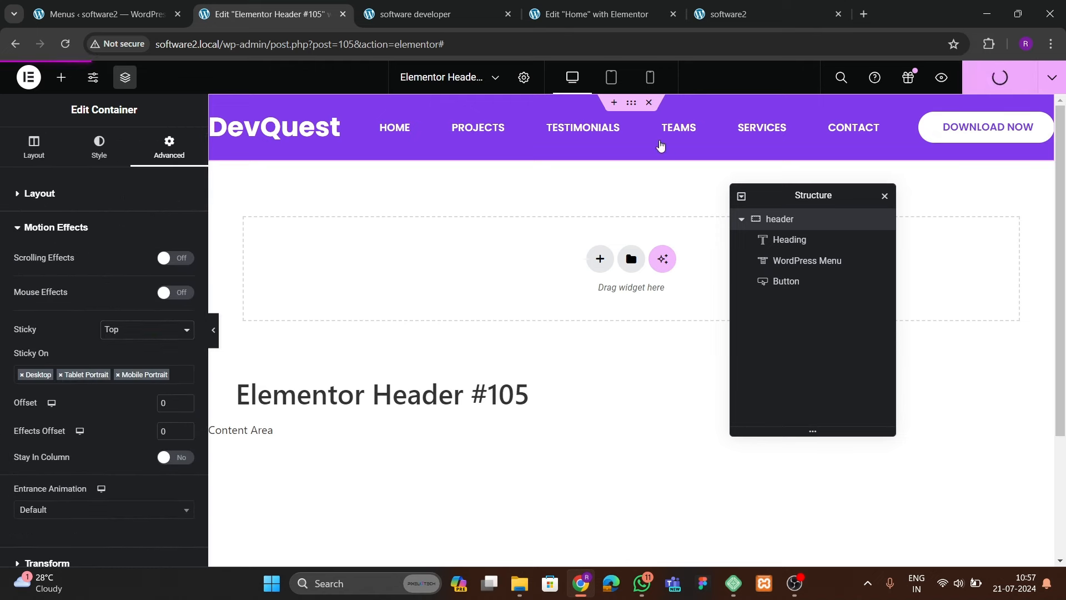
# - Reload the live Home page and check how the header behaves from the hero section down to the contact form
pyautogui.click(722, 15)
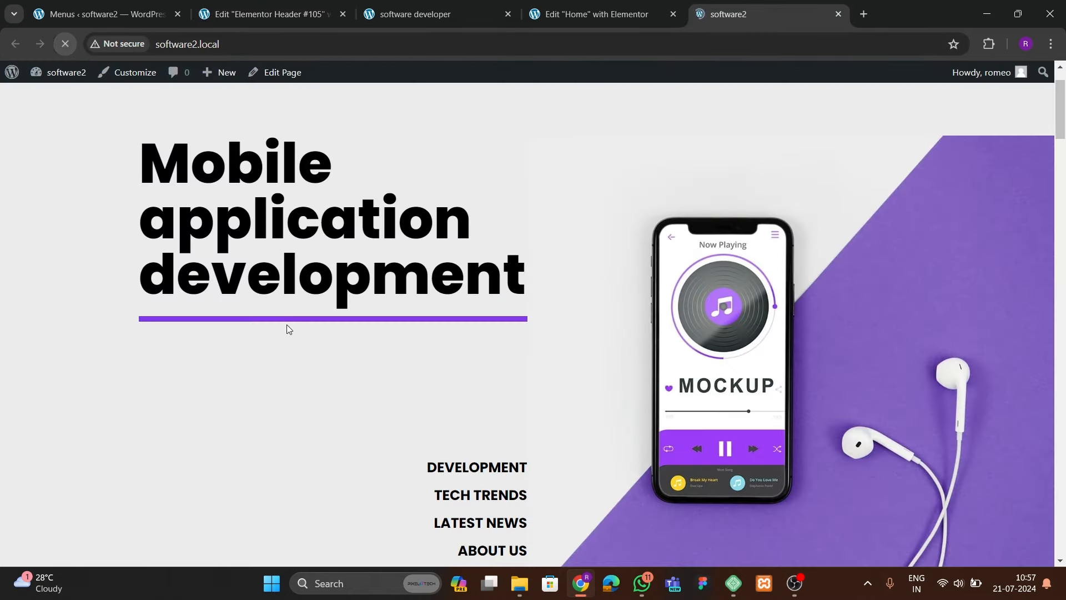
pyautogui.scroll(-10, 360, 333)
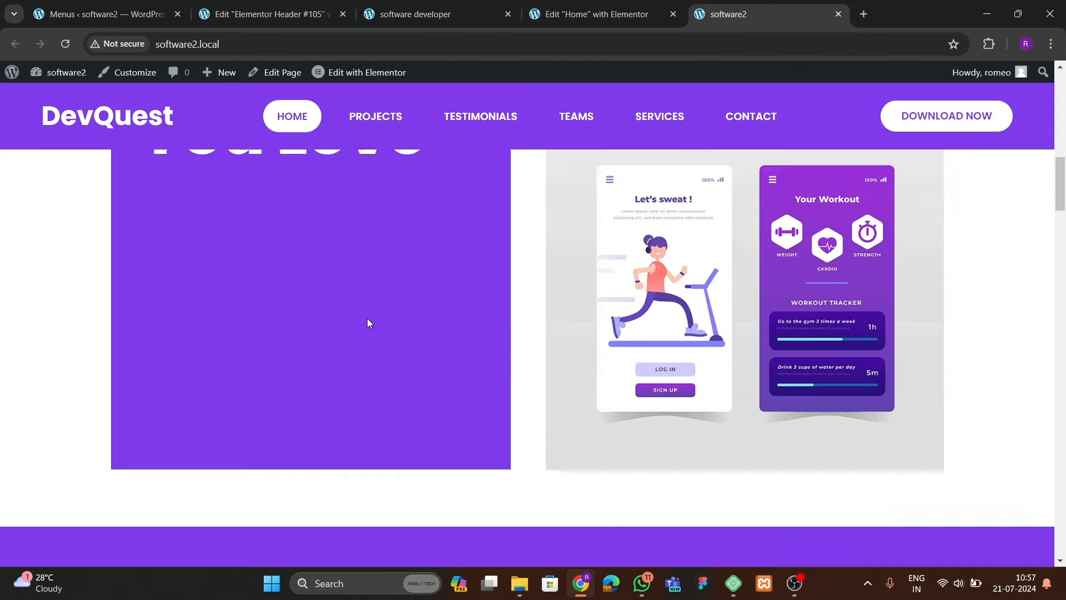
pyautogui.scroll(-3, 368, 322)
pyautogui.scroll(18, 370, 319)
pyautogui.scroll(-13, 376, 294)
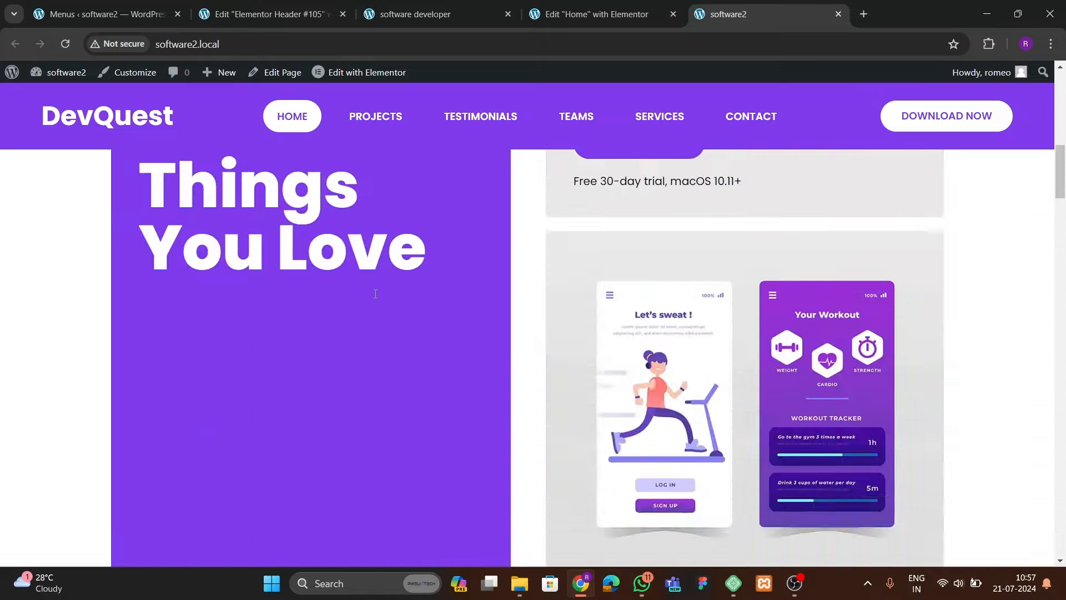
pyautogui.scroll(5, 376, 293)
pyautogui.scroll(-10, 372, 312)
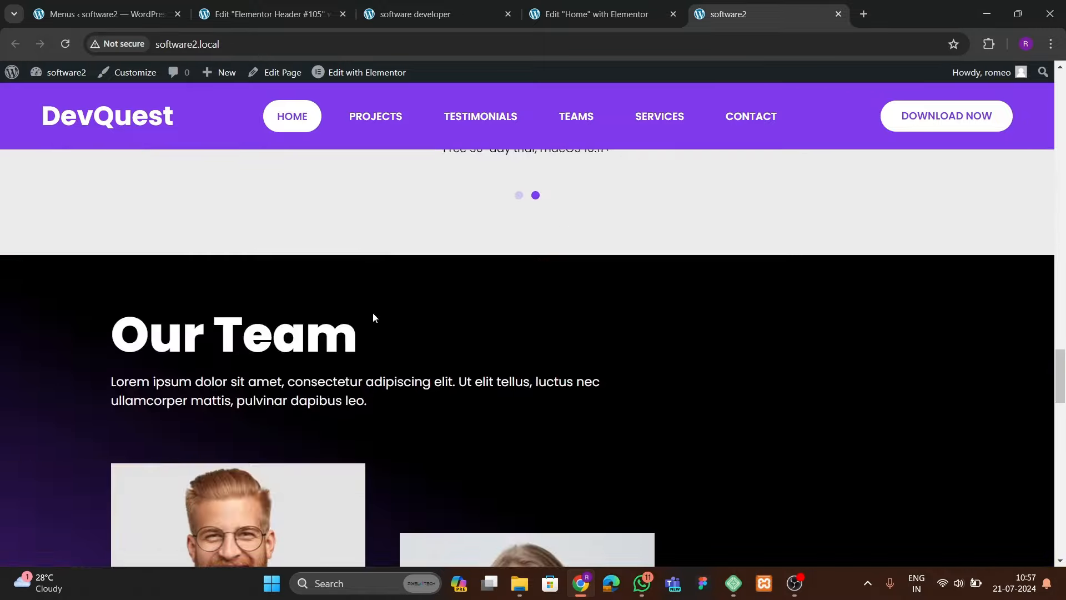
pyautogui.scroll(-15, 372, 312)
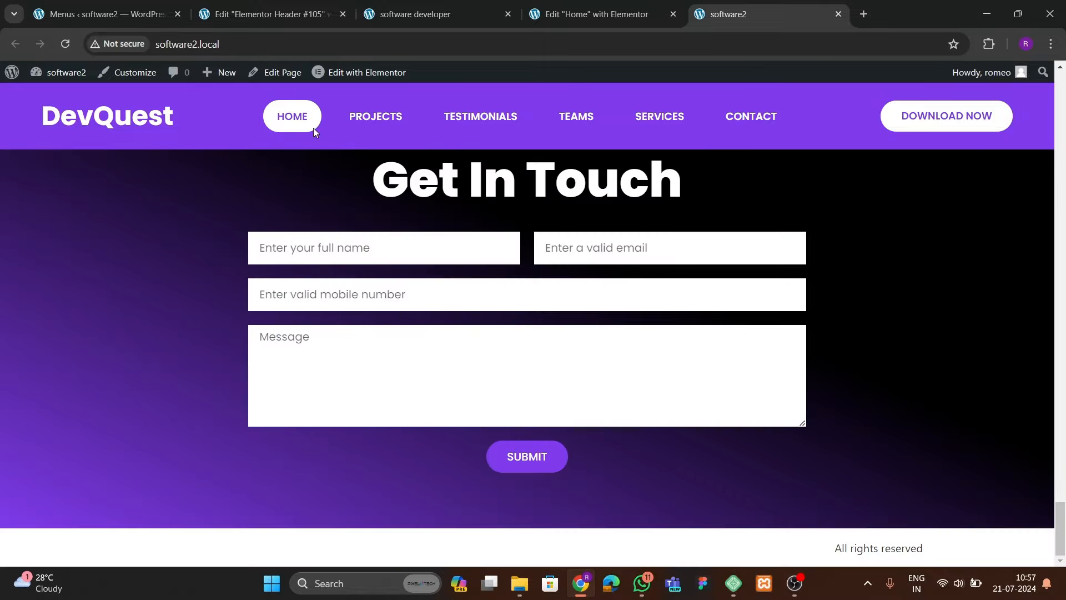
# - Open the Theme Builder in a new browser tab and create a new Footer template
pyautogui.click(274, 22)
pyautogui.click(134, 15)
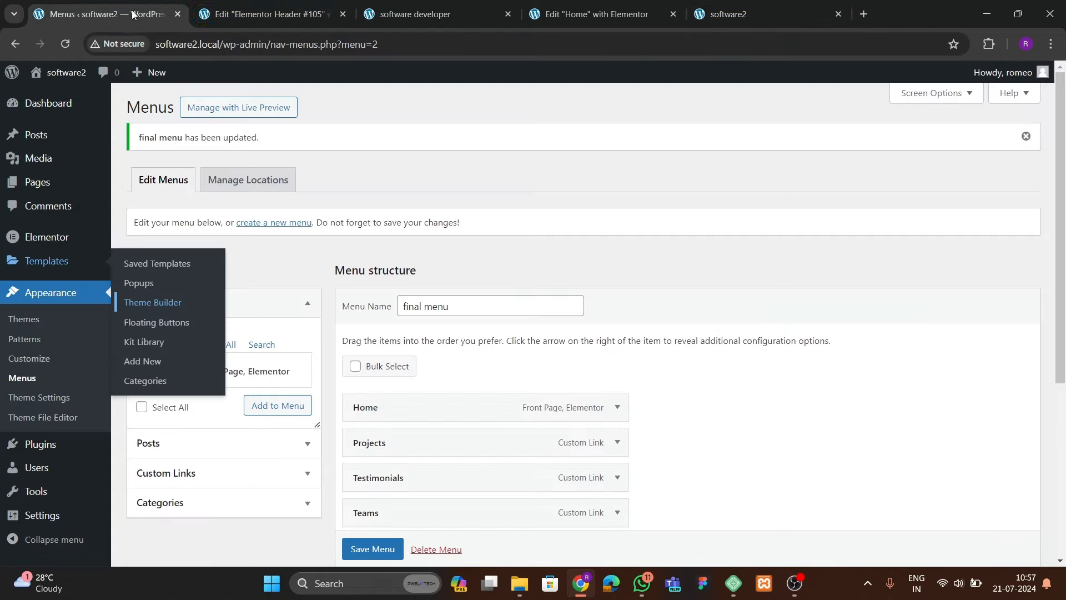
pyautogui.click(248, 13)
pyautogui.click(93, 18)
pyautogui.rightClick(165, 303)
pyautogui.click(205, 315)
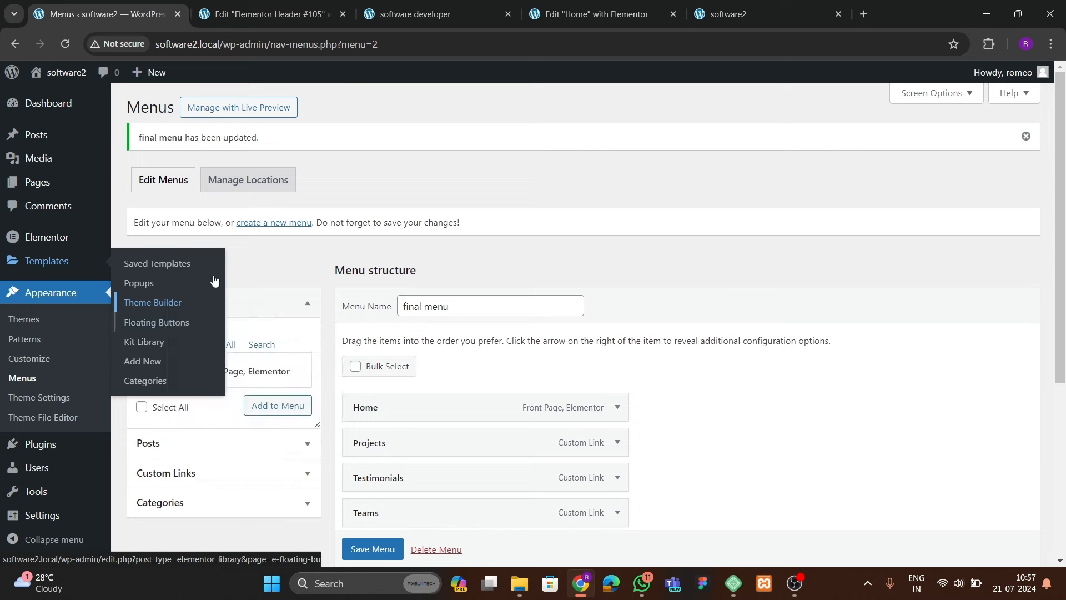
pyautogui.click(252, 15)
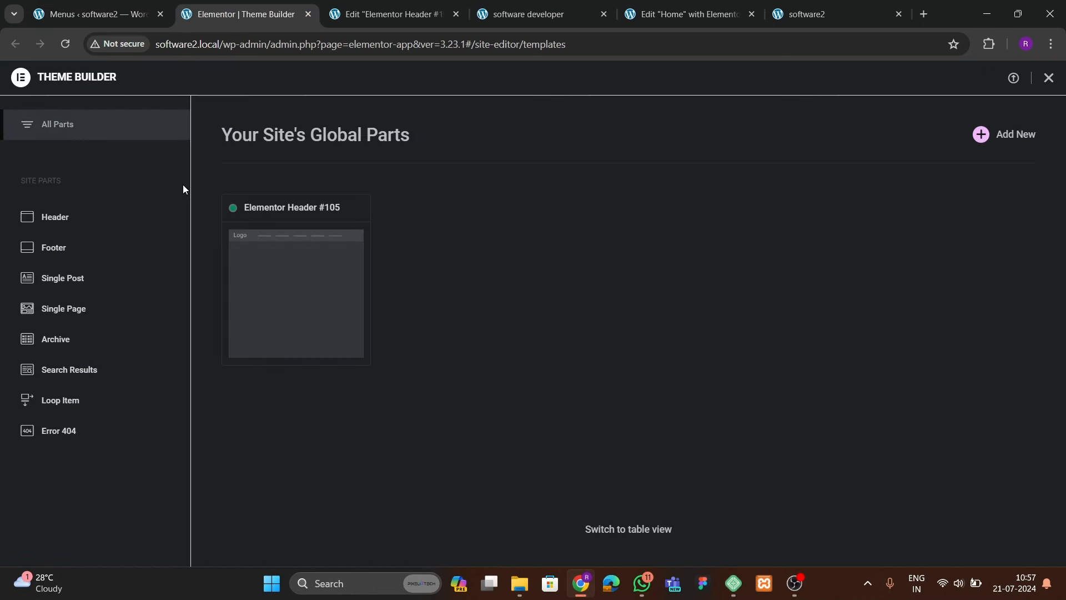
pyautogui.click(79, 249)
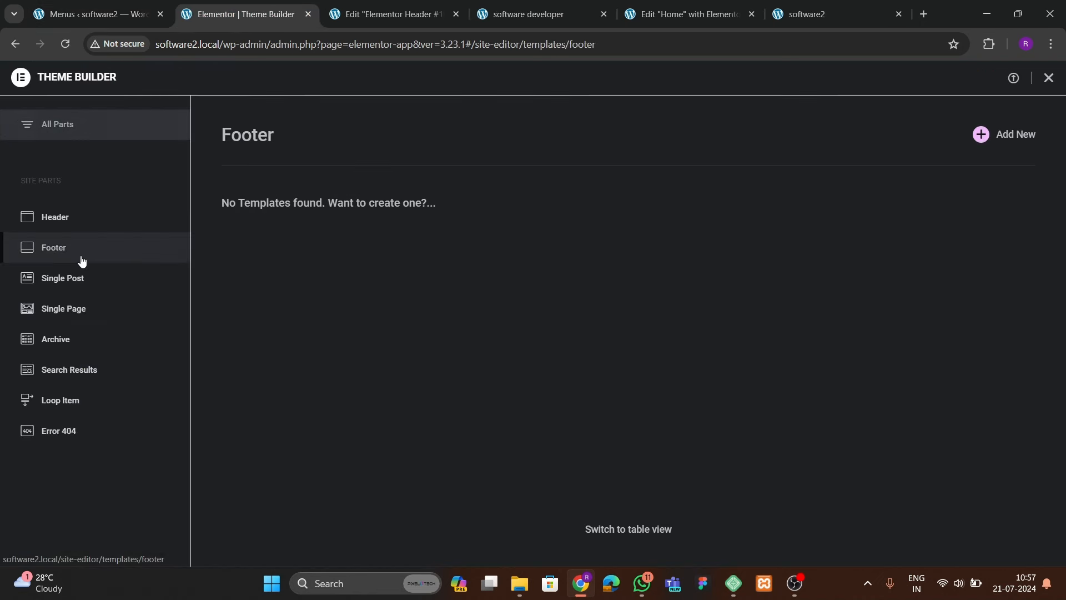
pyautogui.click(983, 136)
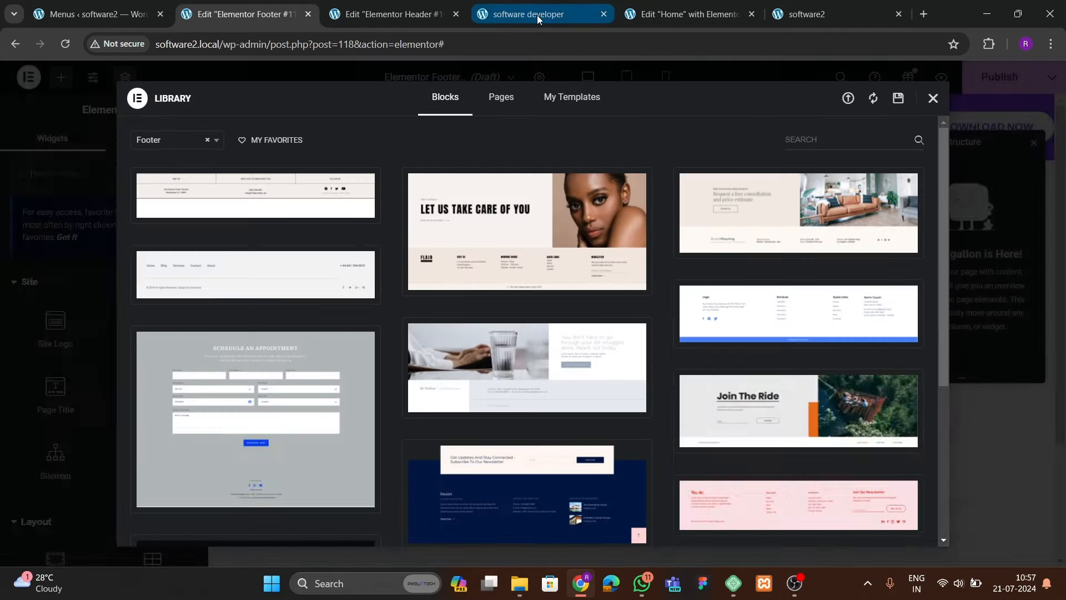
# - Review the copyright footer on the reference software developer site and return to the footer template
pyautogui.click(537, 15)
pyautogui.scroll(-15, 565, 399)
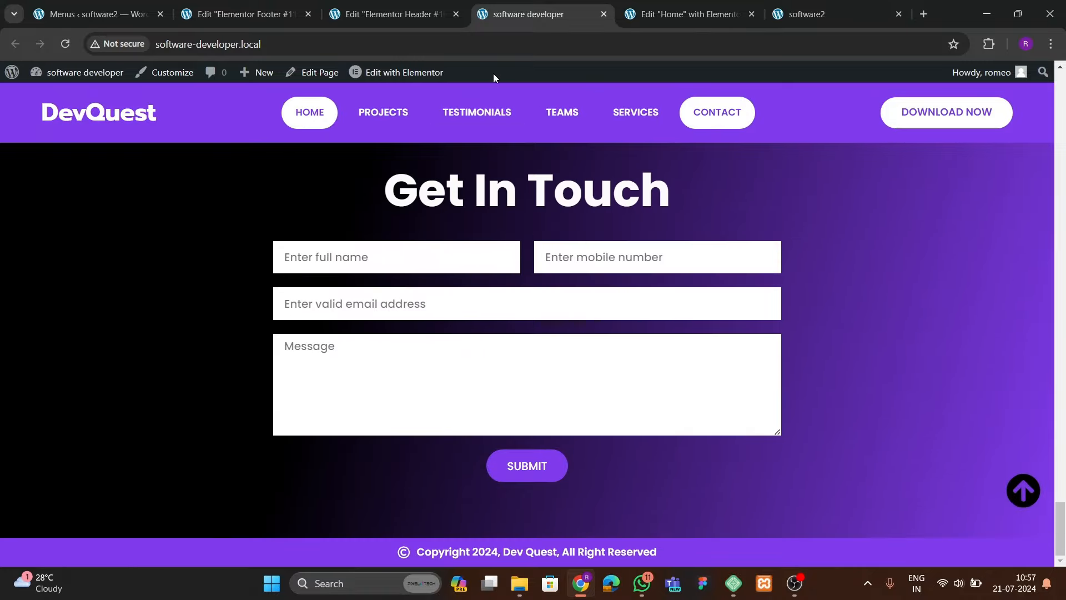
pyautogui.click(388, 14)
pyautogui.click(245, 13)
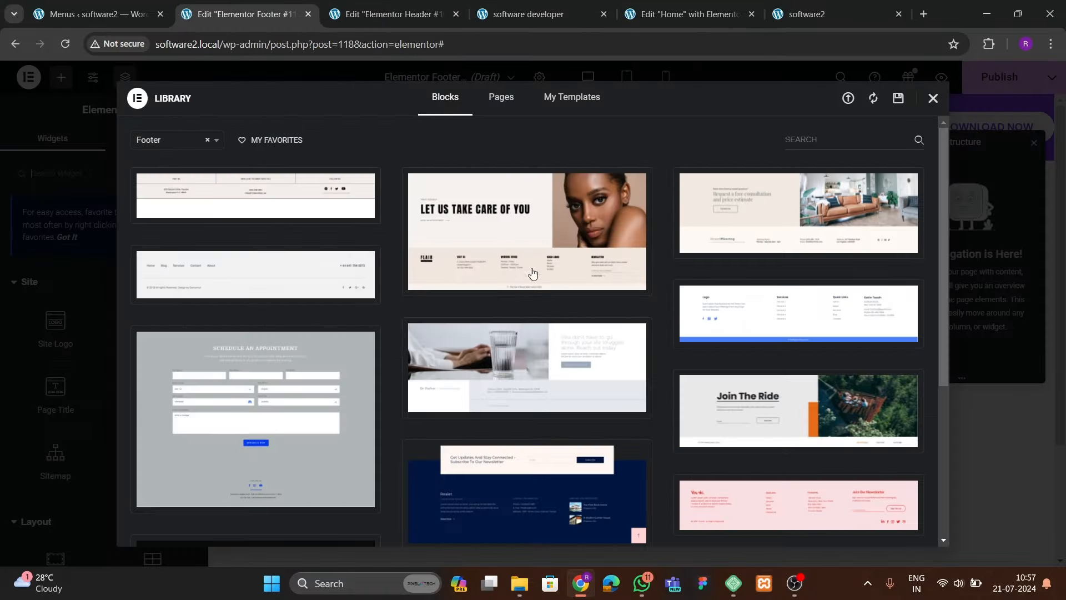
# - Dismiss the footer block library and add a row-direction Flexbox container to the footer template
pyautogui.click(934, 98)
pyautogui.scroll(-3, 531, 340)
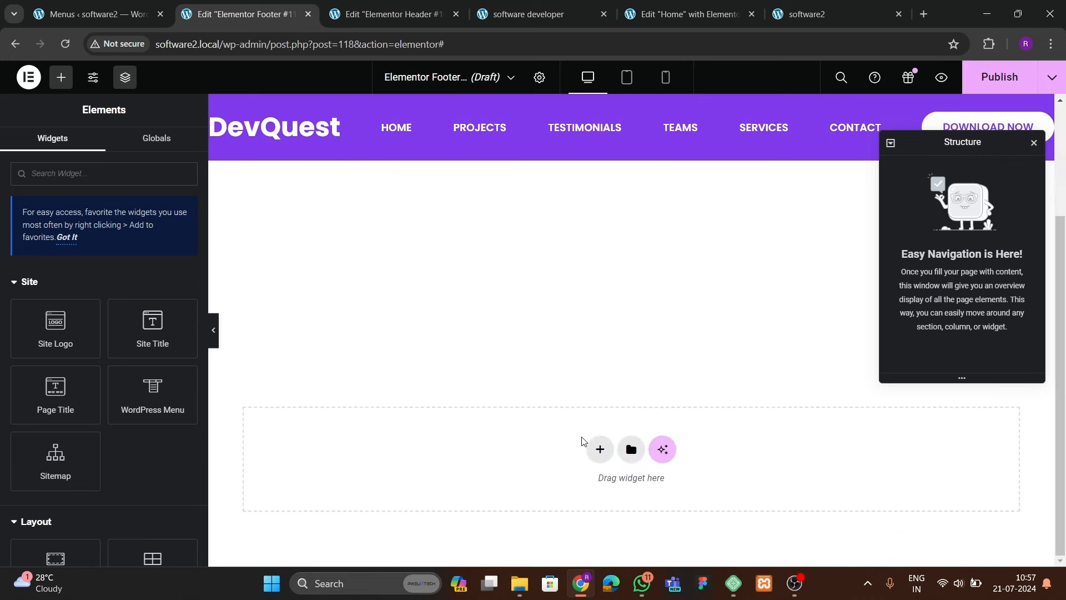
pyautogui.click(597, 447)
pyautogui.click(589, 490)
pyautogui.click(541, 475)
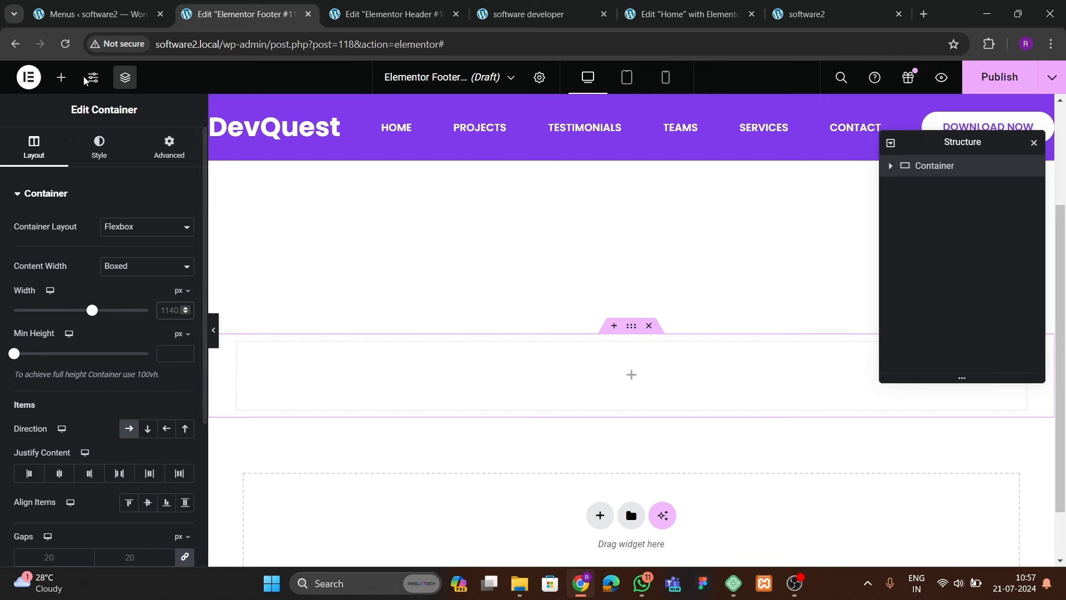
# - Set the footer container's padding to 10 px on all sides
pyautogui.click(161, 145)
pyautogui.click(182, 298)
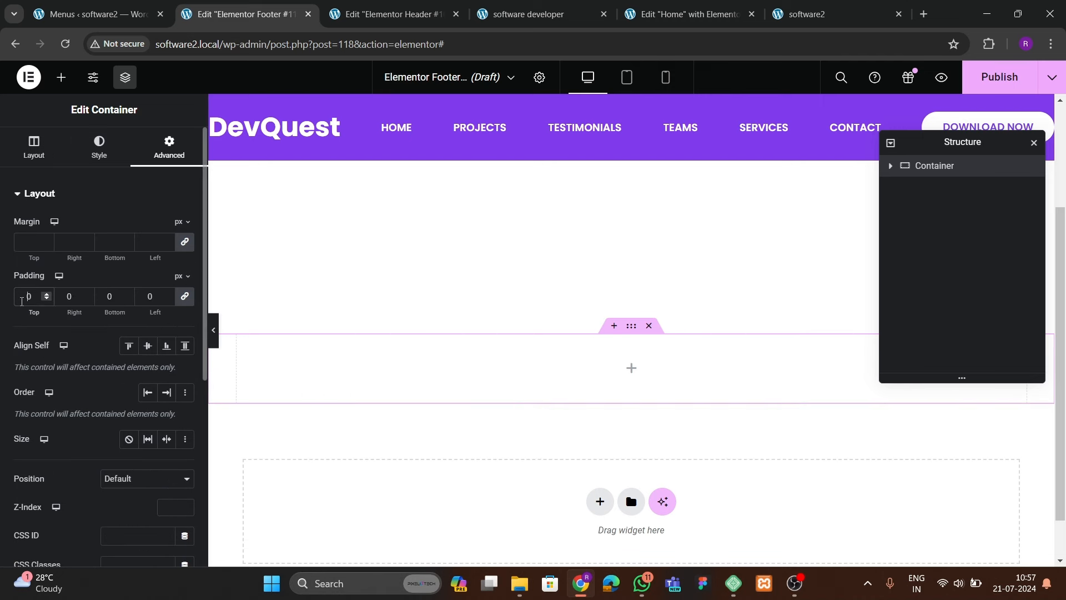
pyautogui.write('10')
# - Give the footer container a classic background in the purple global theme color (#803BEC)
pyautogui.click(93, 165)
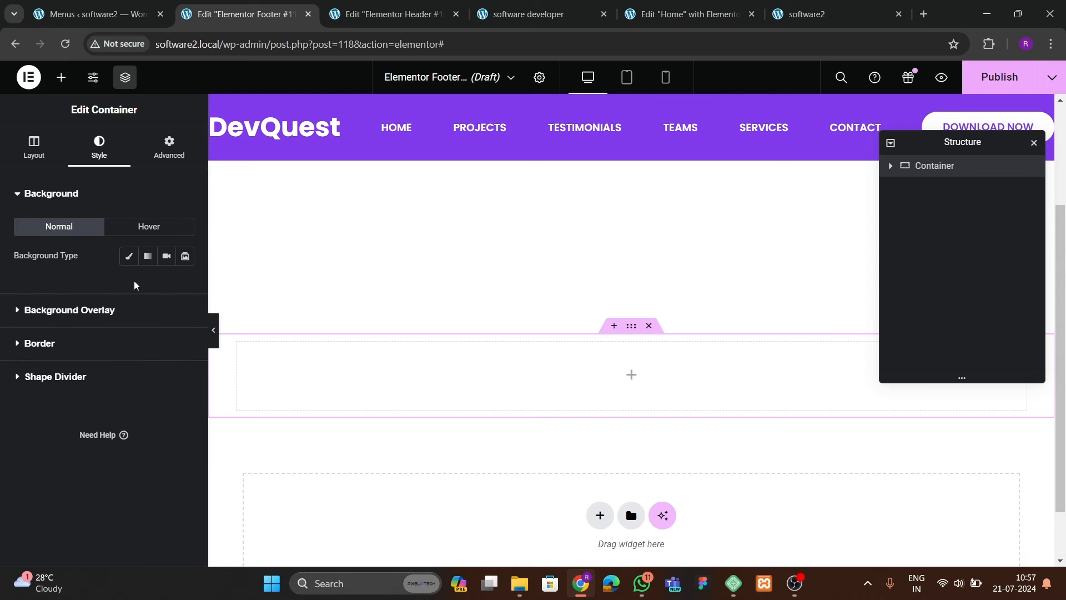
pyautogui.click(135, 261)
pyautogui.click(166, 285)
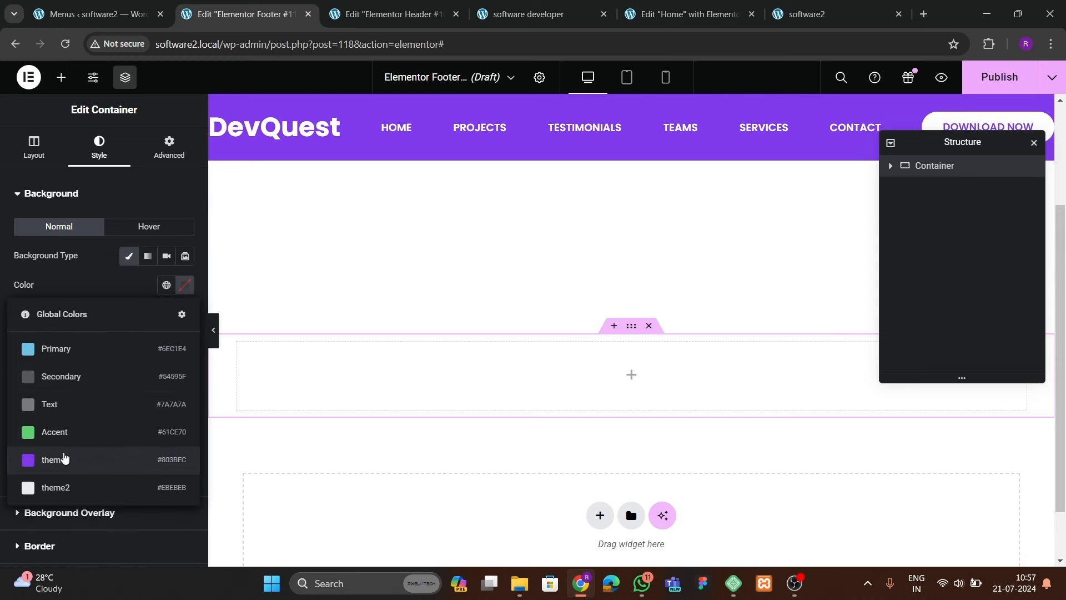
pyautogui.click(67, 456)
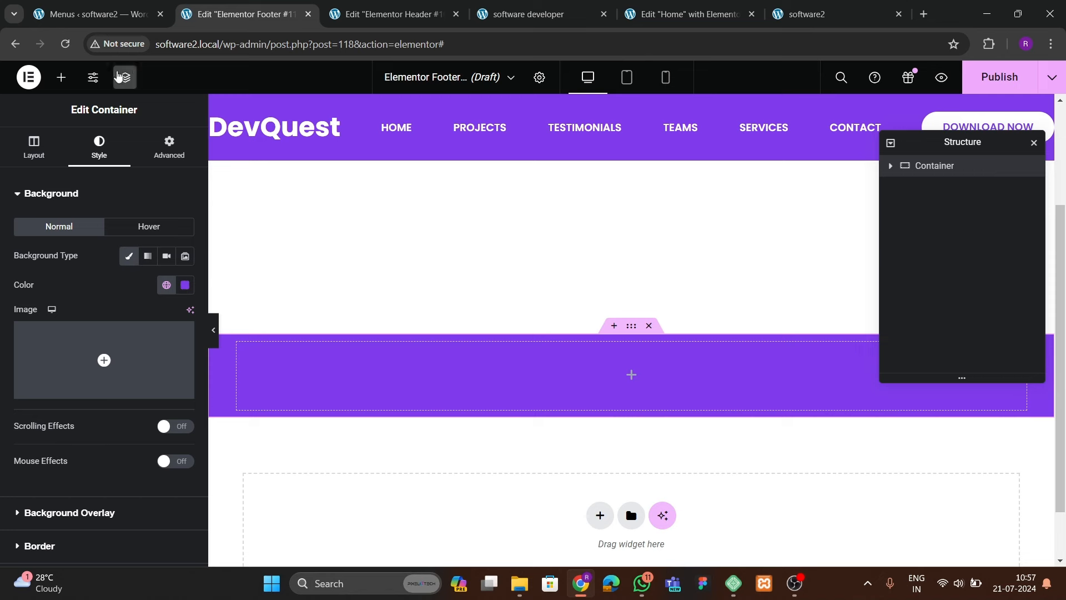
# - Add an Icon List widget to the footer container and remove its second and third items
pyautogui.click(61, 77)
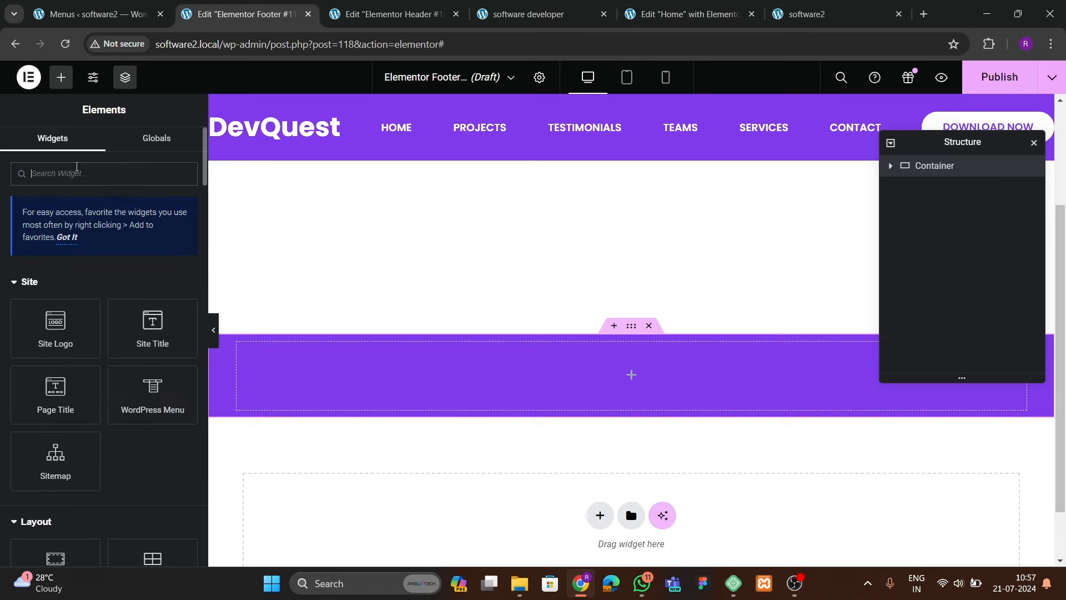
pyautogui.write('list')
pyautogui.moveTo(47, 281); pyautogui.dragTo(444, 357)
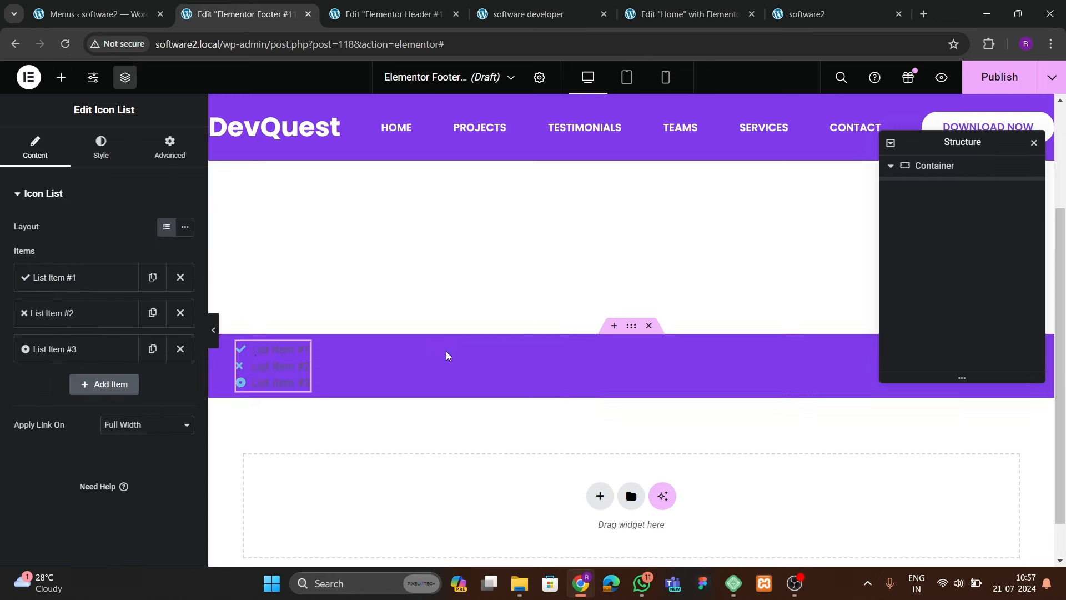
pyautogui.click(180, 313)
pyautogui.click(180, 313)
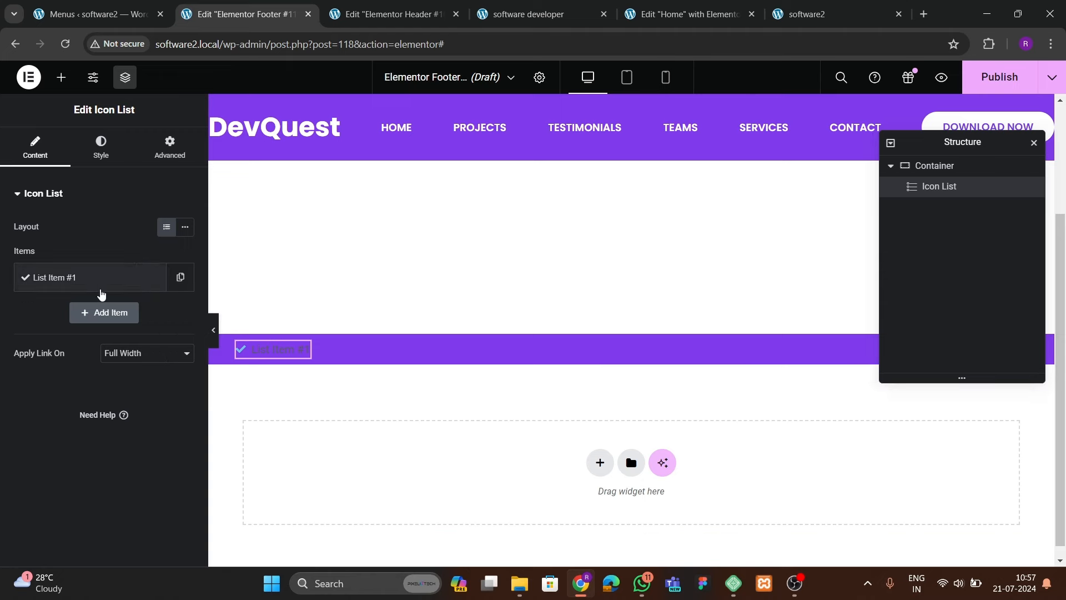
# - Set the remaining list item's text to "Copyright 2024, DevQuest, All Rights Reserved" and its icon to the solid copyright symbol
pyautogui.click(97, 278)
pyautogui.write('C')
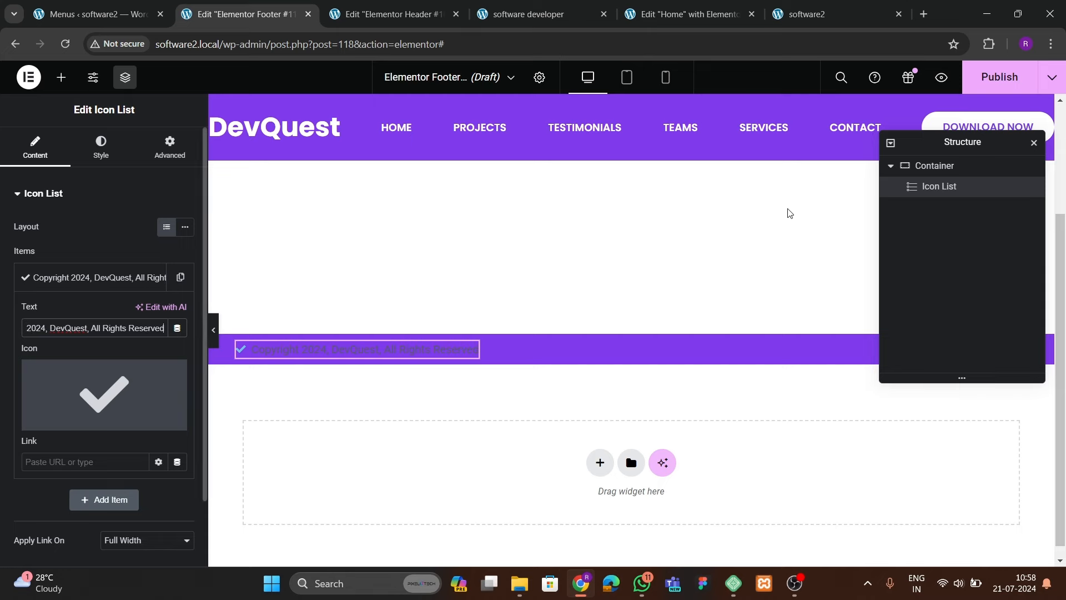
pyautogui.click(95, 389)
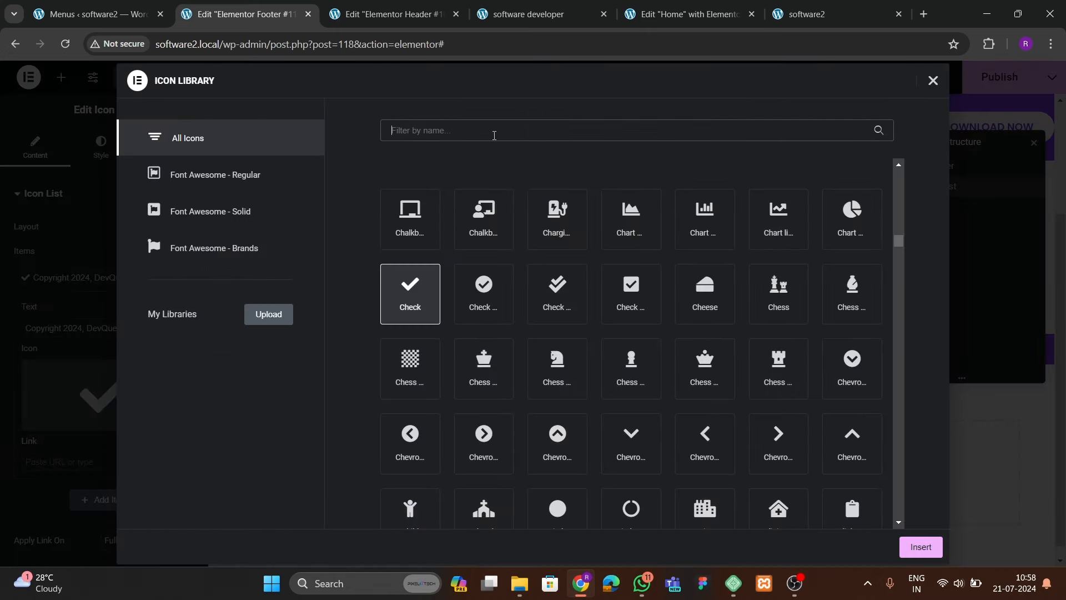
pyautogui.click(494, 135)
pyautogui.write('copy')
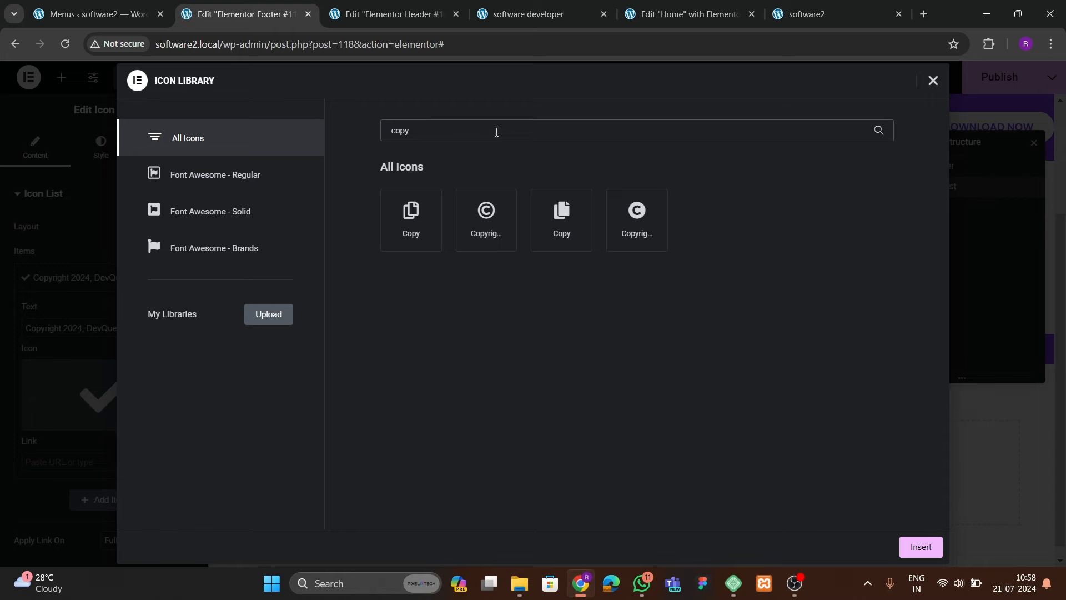
pyautogui.click(615, 198)
pyautogui.click(921, 546)
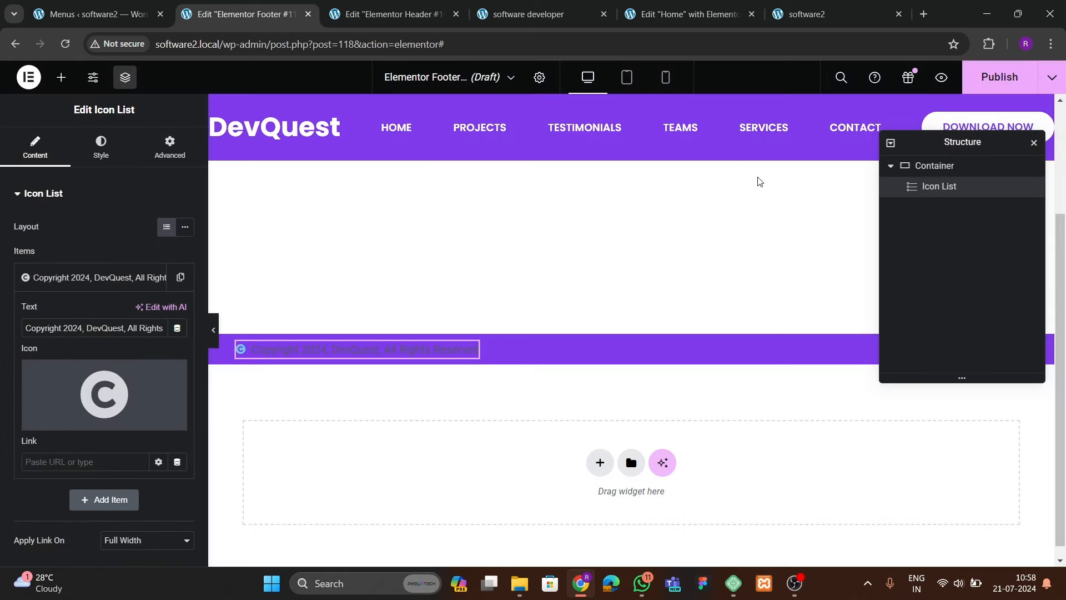
# - Set the copyright list icon's color to white
pyautogui.click(100, 147)
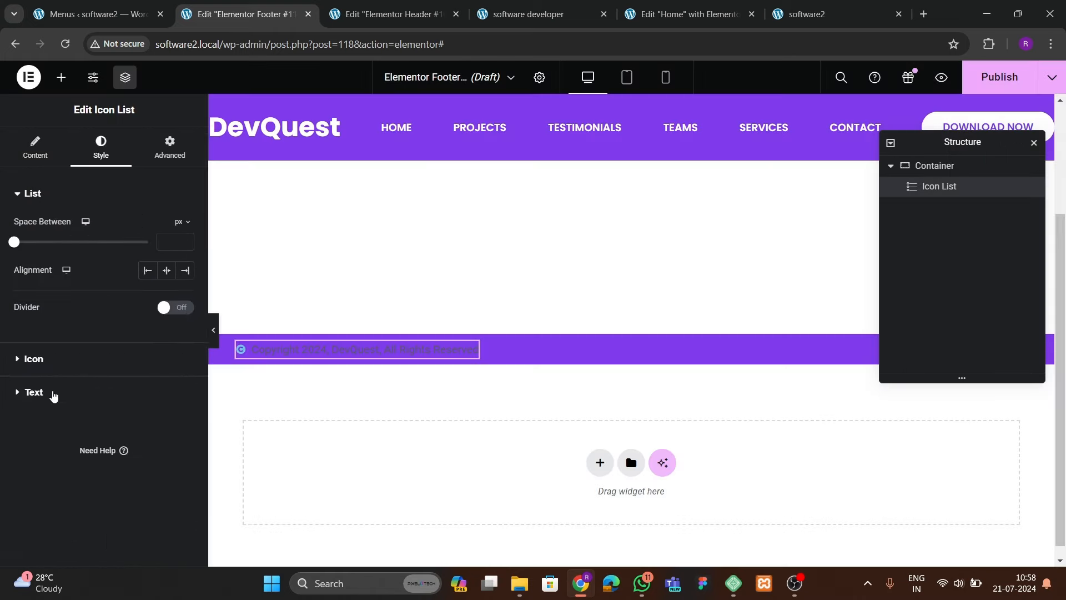
pyautogui.click(50, 360)
pyautogui.click(185, 290)
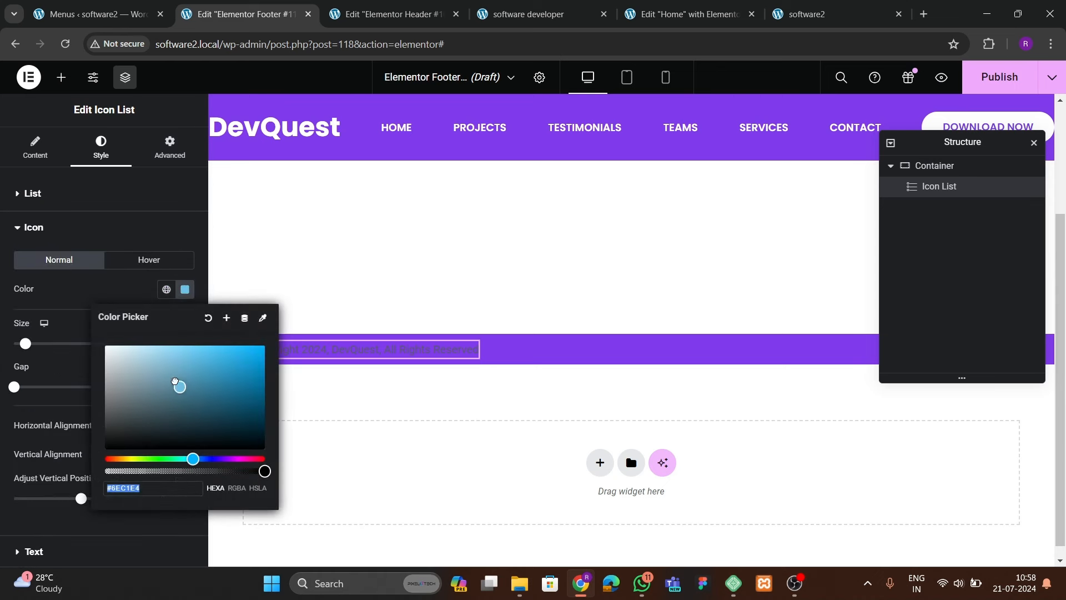
pyautogui.click(97, 295)
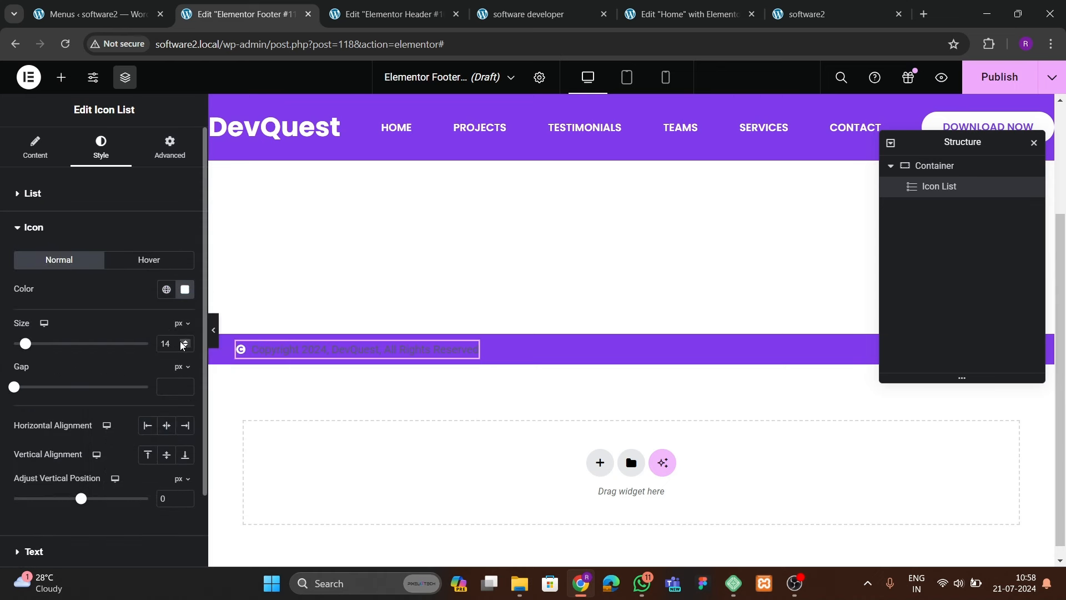
# - Set the copyright text's typography to the Poppins family with a weight of 500 (Medium)
pyautogui.scroll(-2, 122, 431)
pyautogui.click(89, 463)
pyautogui.click(184, 293)
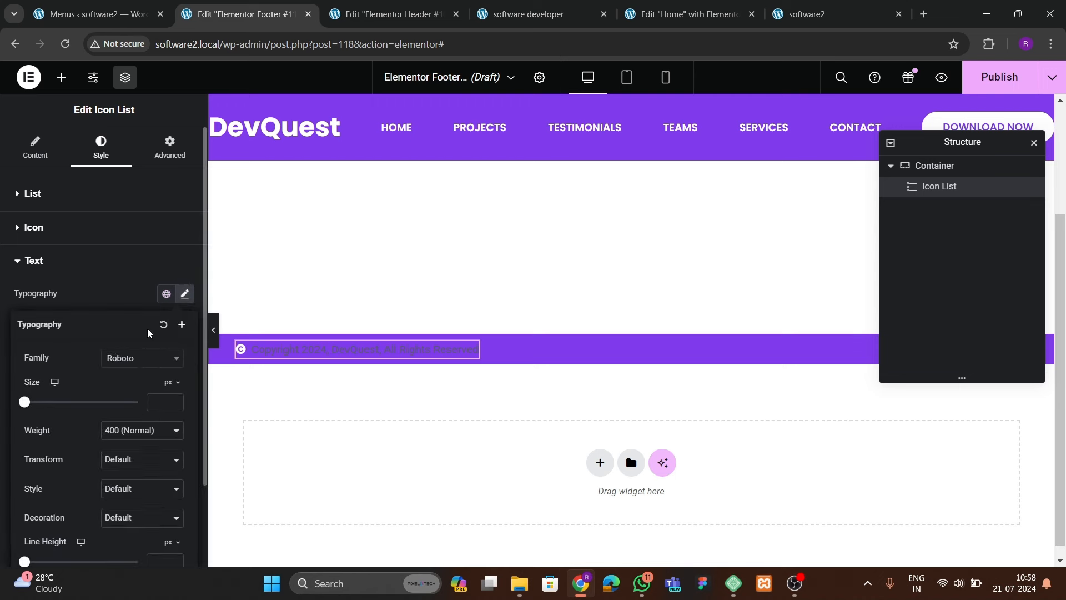
pyautogui.click(127, 358)
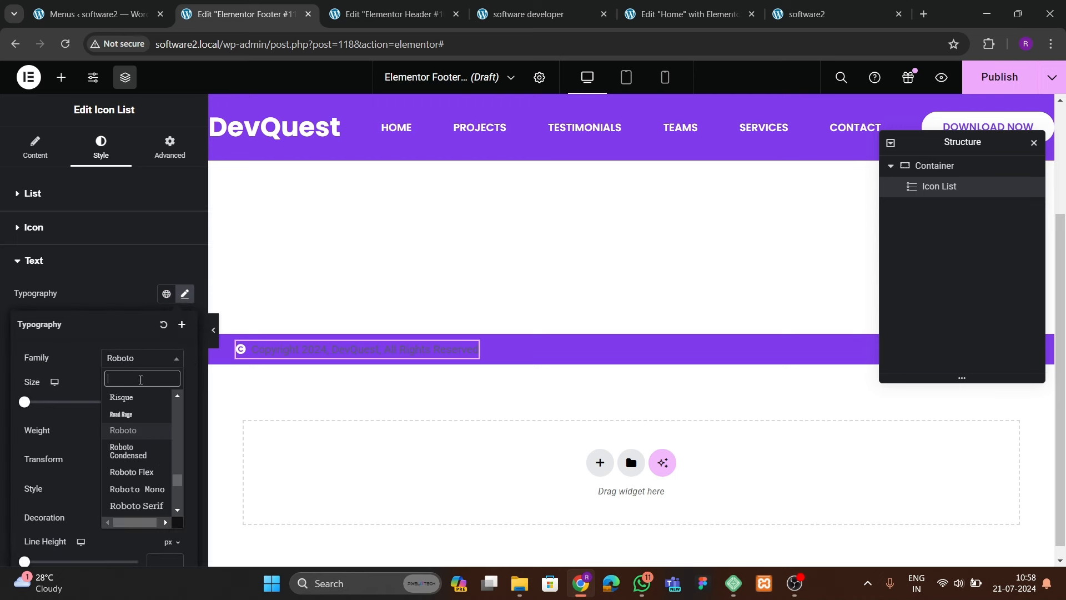
pyautogui.write('poppins')
pyautogui.press('Return')
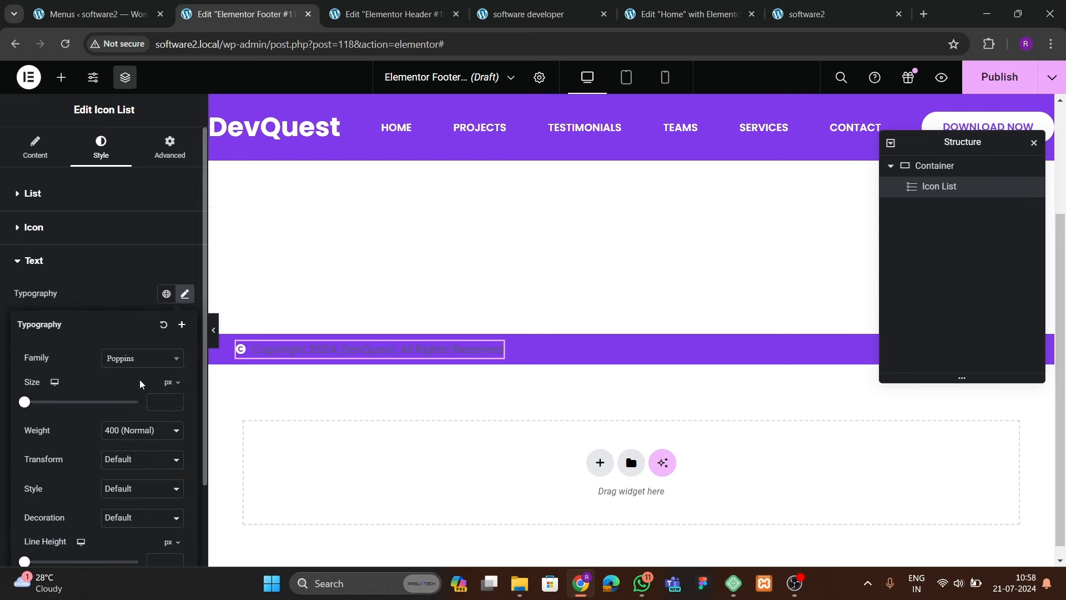
pyautogui.click(133, 431)
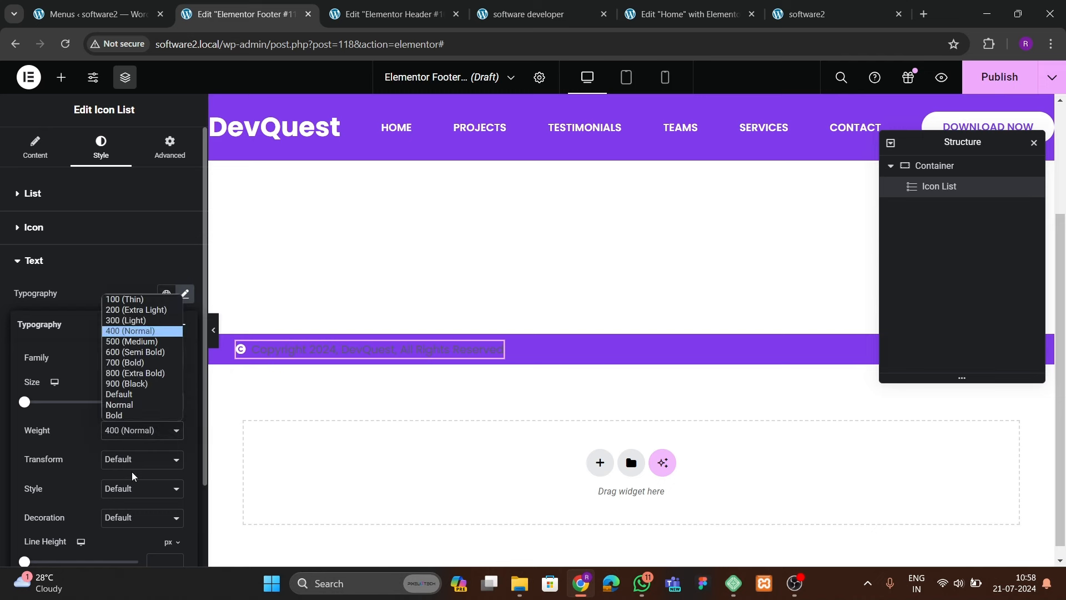
pyautogui.click(130, 350)
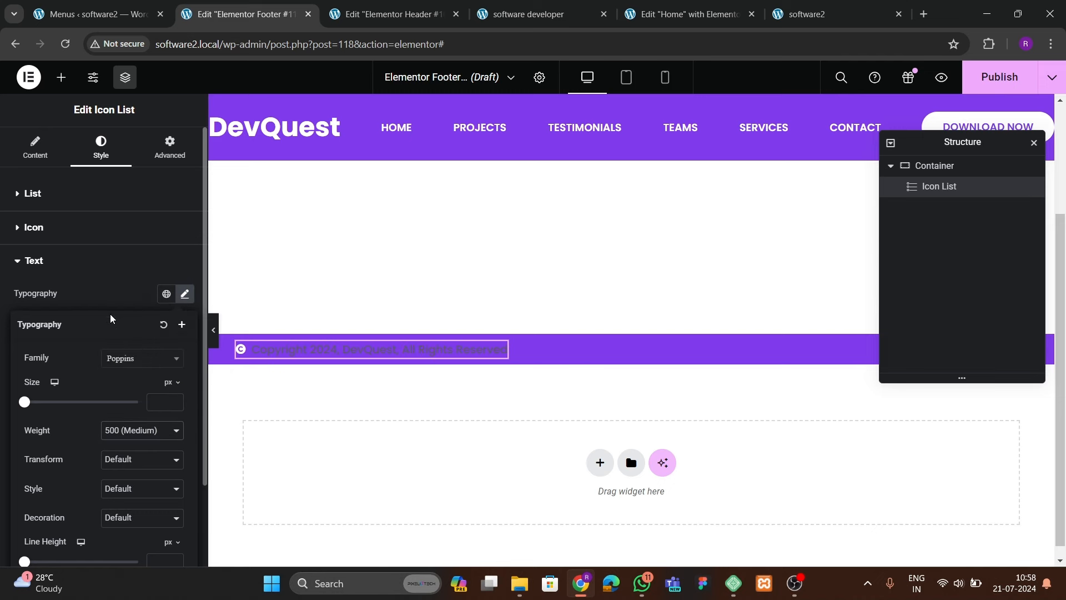
pyautogui.click(82, 276)
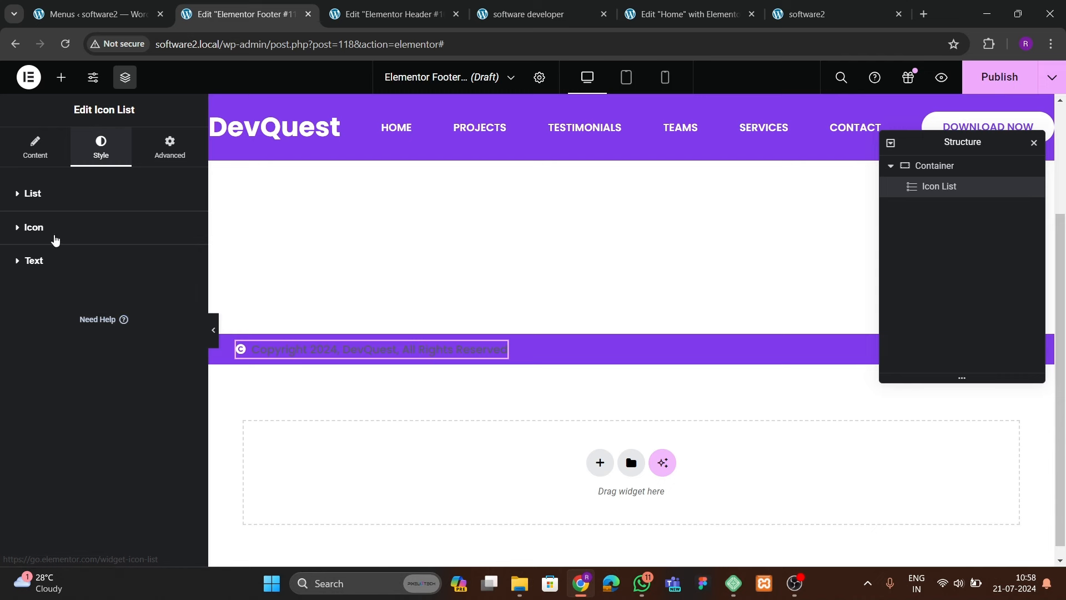
# - Set the copyright text's color to white
pyautogui.click(50, 263)
pyautogui.click(183, 381)
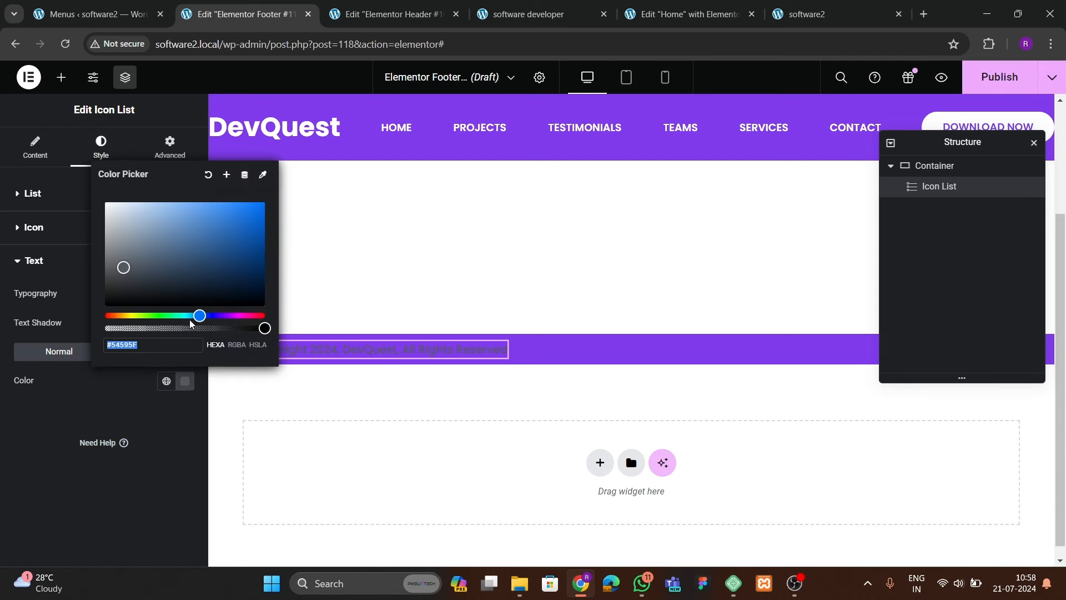
pyautogui.click(106, 201)
pyautogui.click(56, 445)
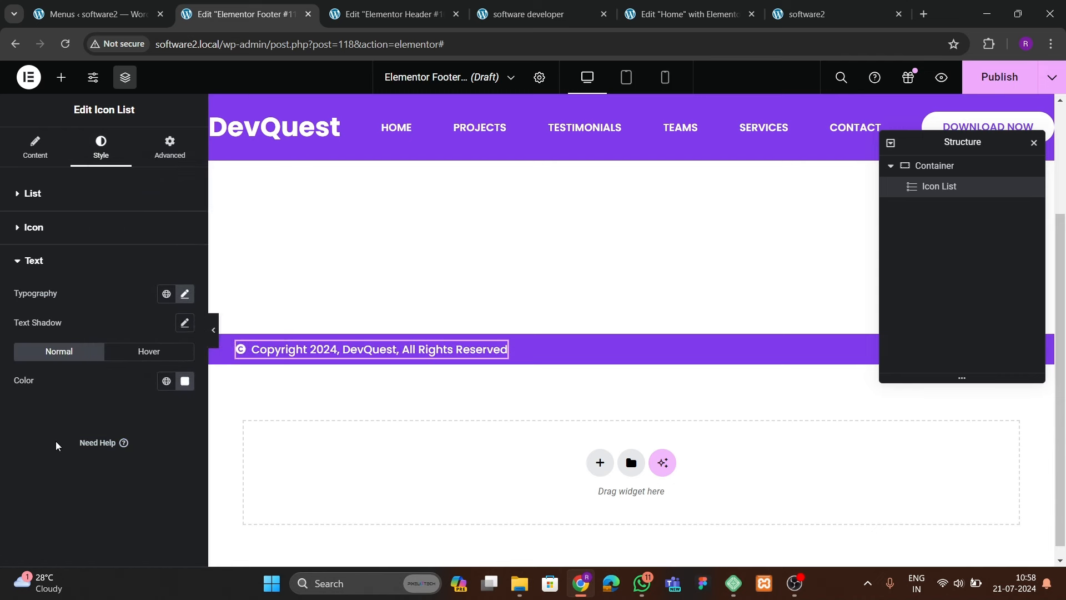
# - Increase the copyright icon's size to 19 px
pyautogui.click(52, 229)
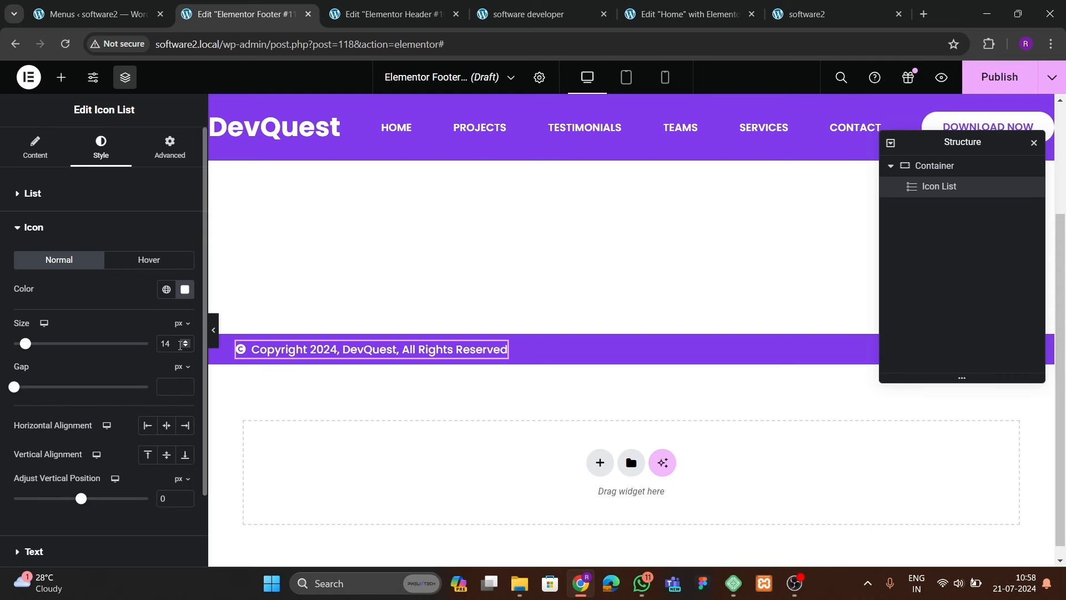
pyautogui.click(186, 341)
pyautogui.click(185, 341)
pyautogui.click(185, 340)
pyautogui.click(185, 341)
pyautogui.click(185, 341)
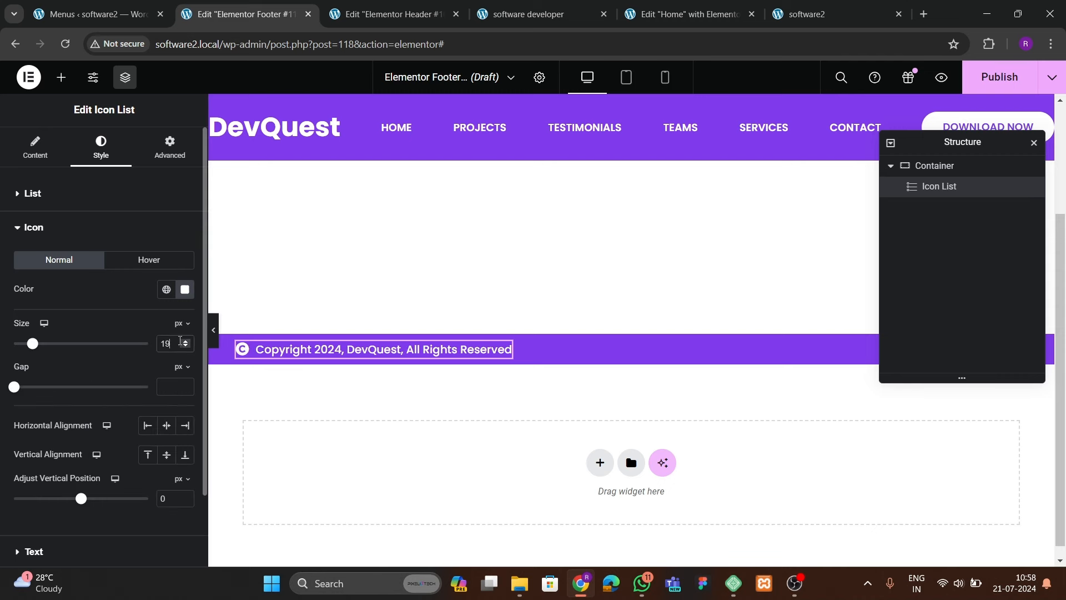
# - Center-justify the footer container's content and set the copyright text's weight to 600 (Semi Bold)
pyautogui.click(961, 164)
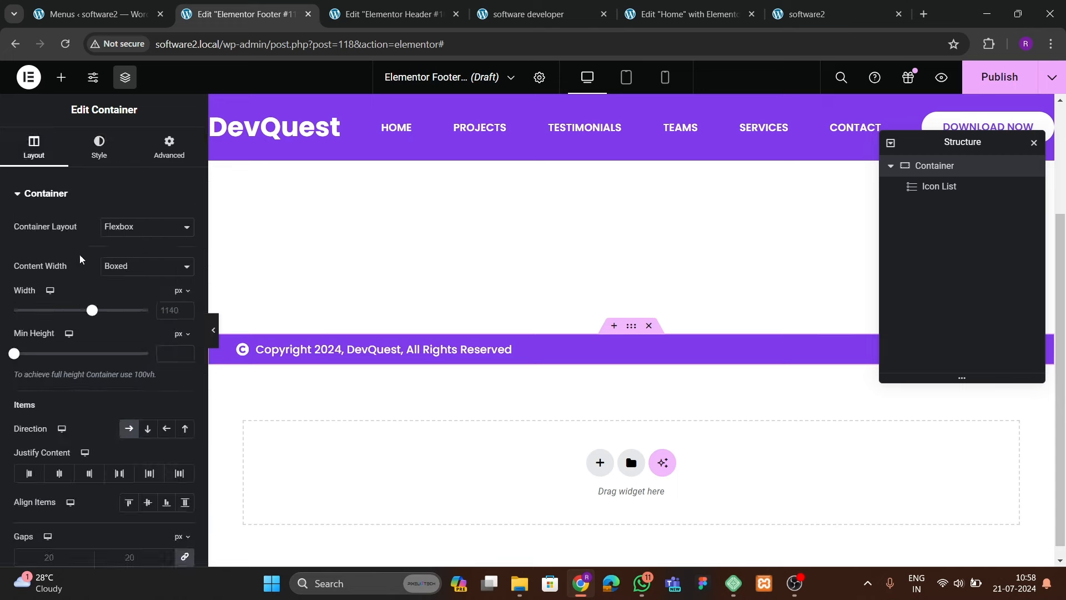
pyautogui.click(60, 479)
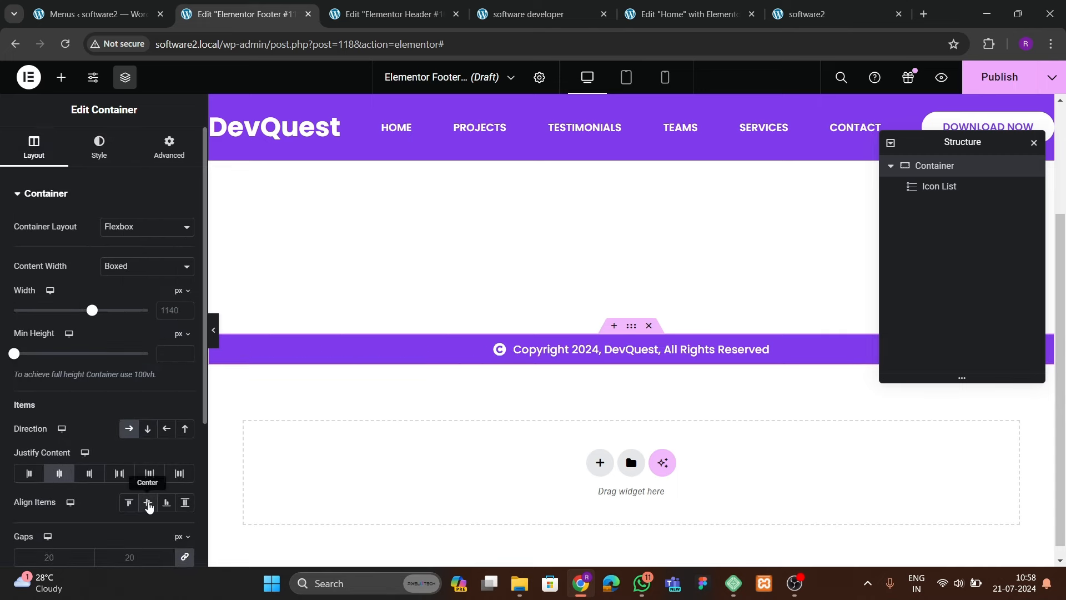
pyautogui.click(609, 354)
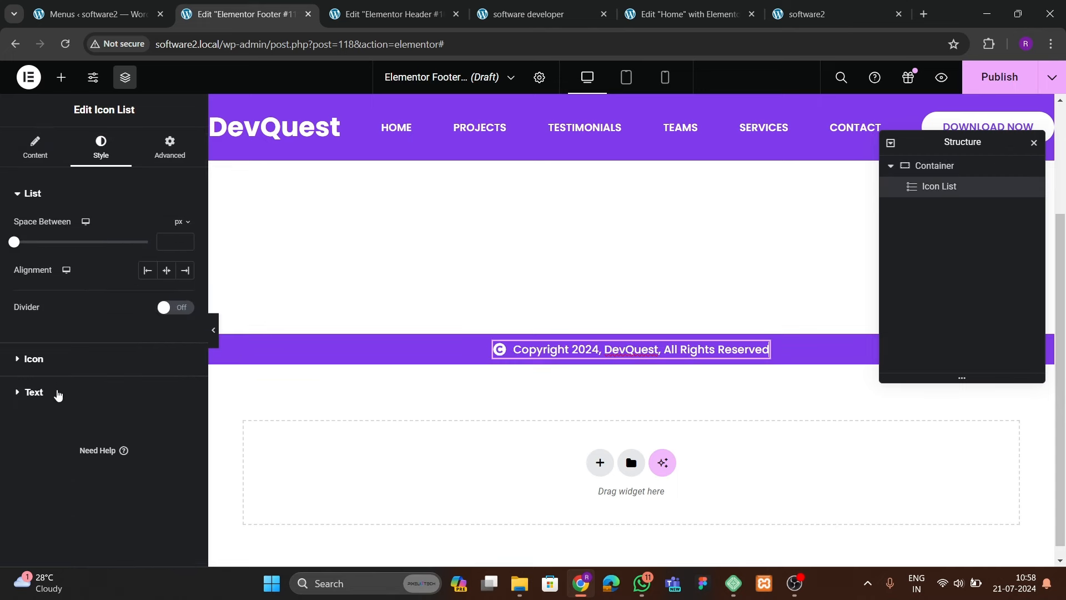
pyautogui.click(58, 394)
pyautogui.click(184, 294)
pyautogui.click(123, 430)
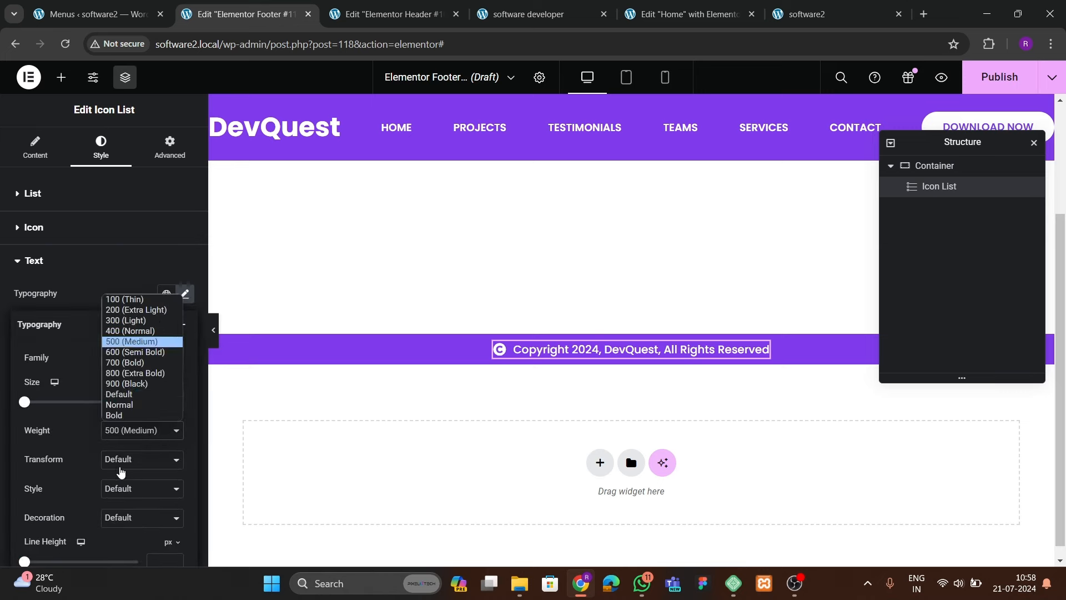
pyautogui.click(124, 352)
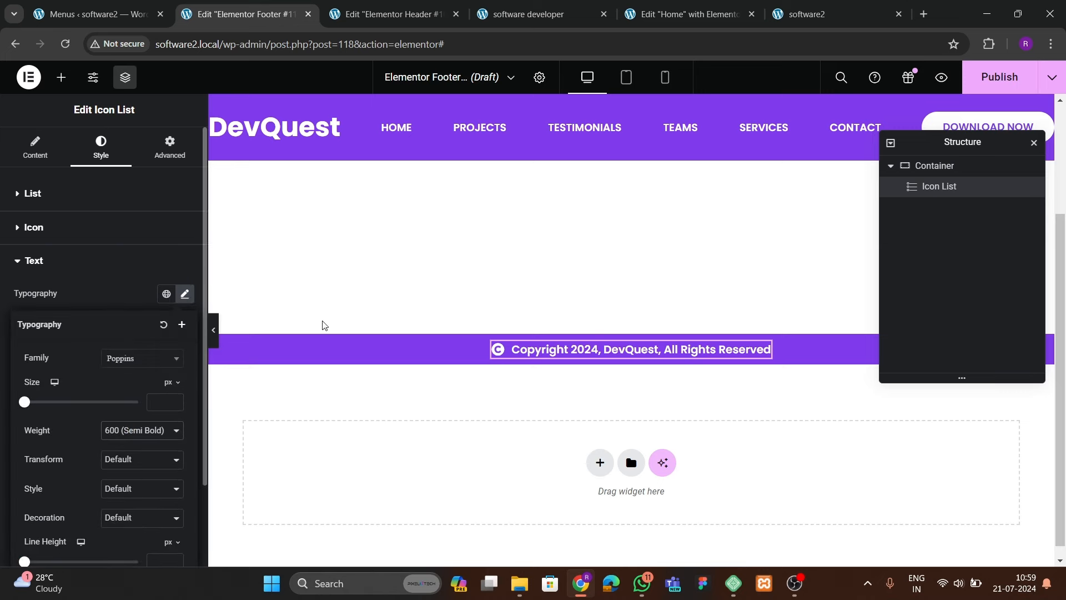
# - Publish the footer template with a display condition added, keeping the condition's default settings
pyautogui.click(999, 77)
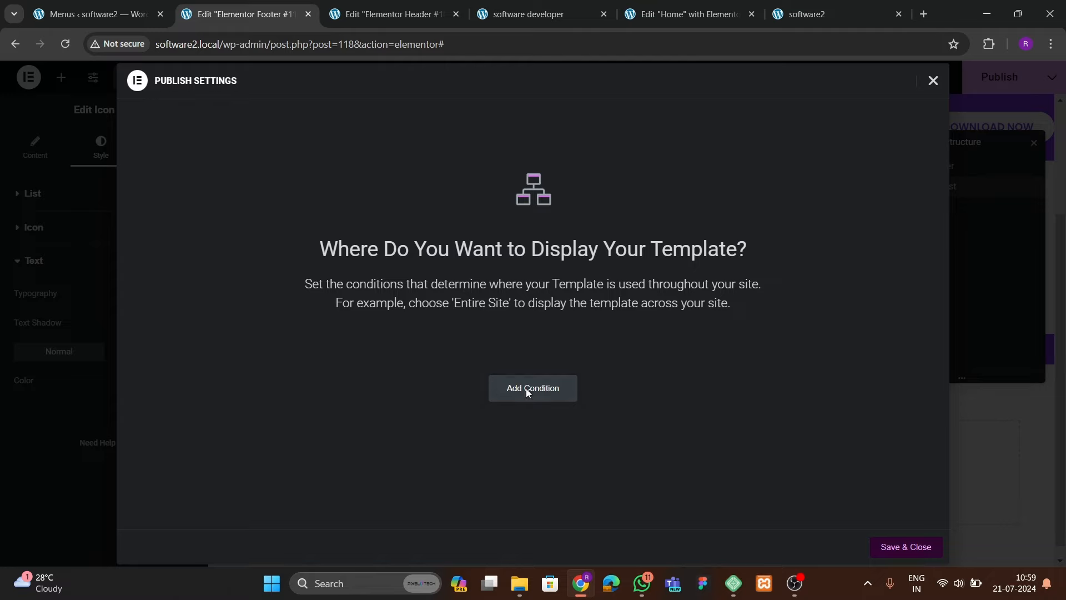
pyautogui.click(525, 388)
pyautogui.click(899, 546)
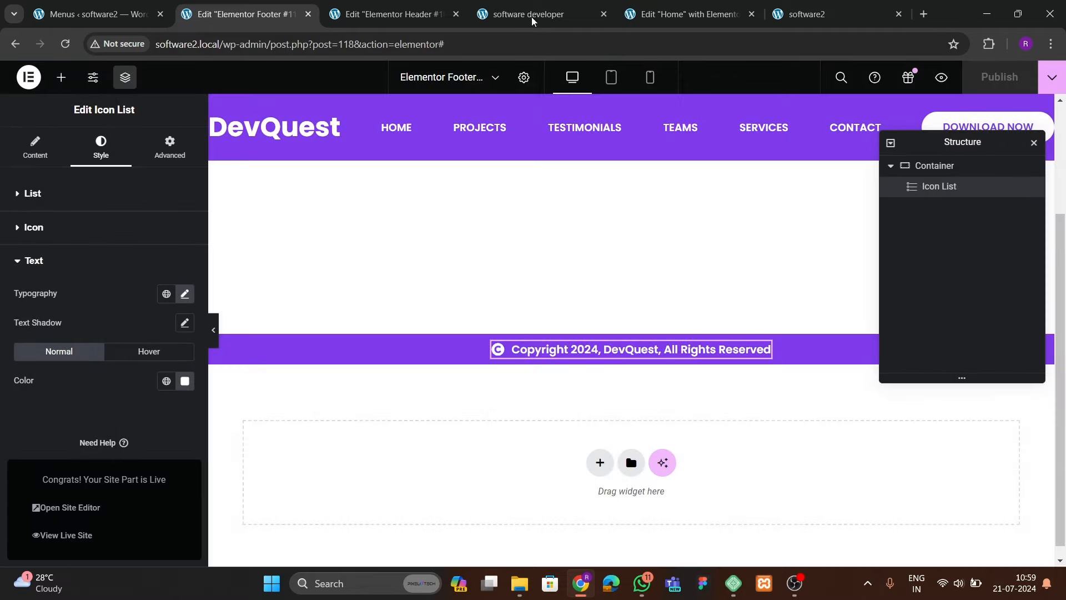
# - Reload the live software2 home page and review it from the footer up to the hero section
pyautogui.click(532, 17)
pyautogui.click(806, 14)
pyautogui.click(65, 44)
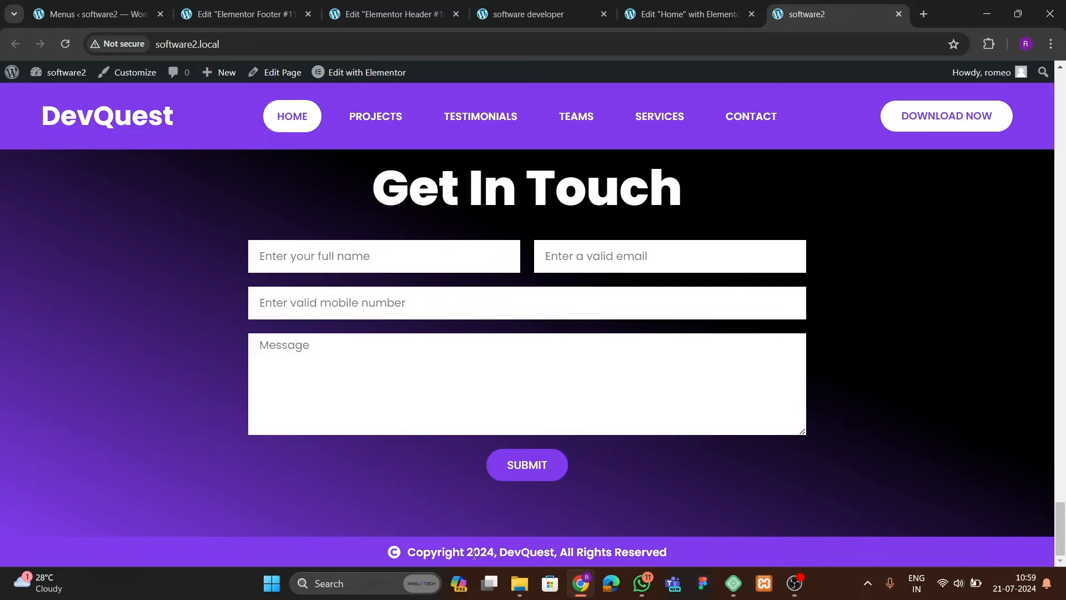
pyautogui.scroll(20, 494, 368)
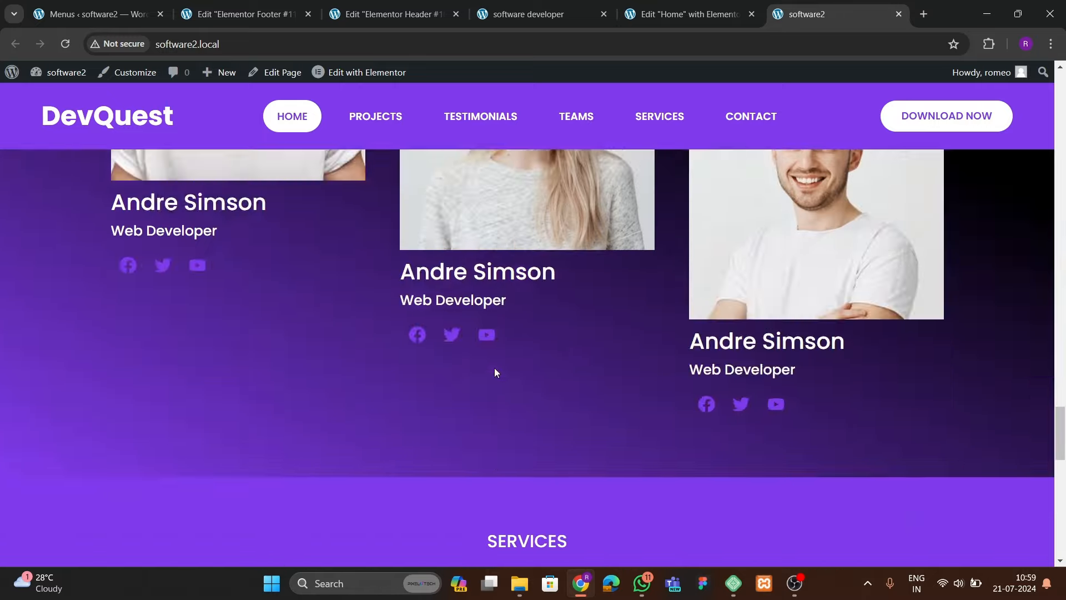
pyautogui.scroll(20, 487, 352)
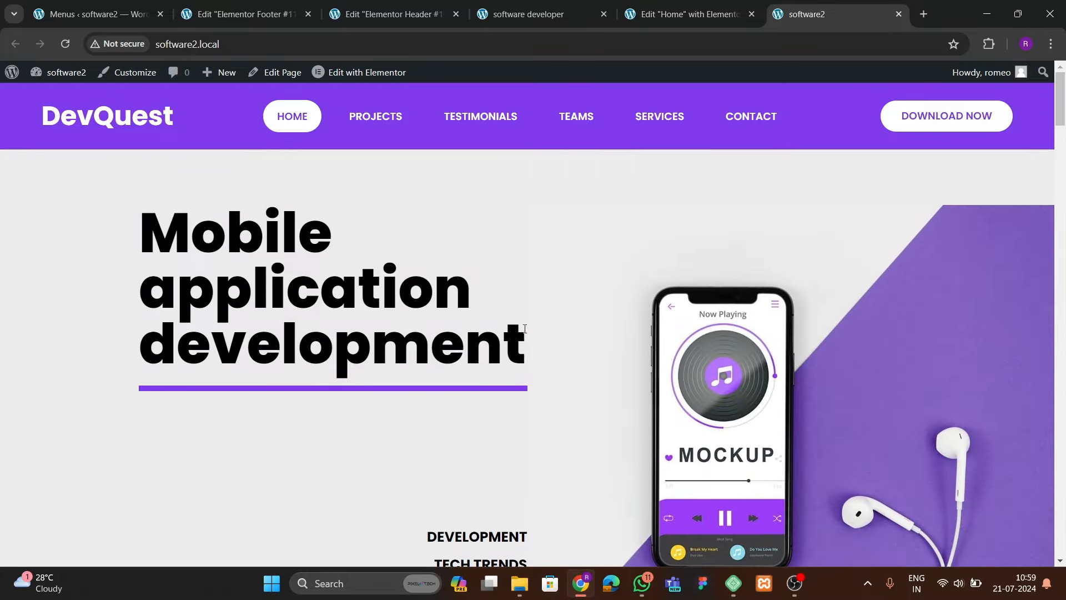
# - Try the Projects and Testimonials menu links on the live page and compare them with the reference software developer site, including its team section
pyautogui.click(367, 116)
pyautogui.click(481, 117)
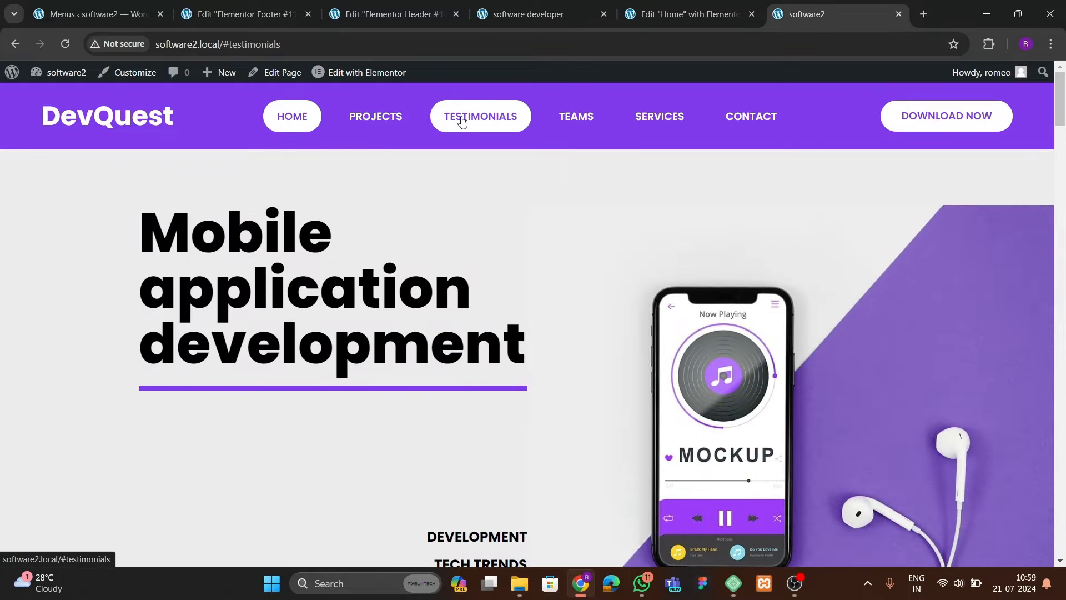
pyautogui.click(512, 19)
pyautogui.click(395, 115)
pyautogui.click(478, 113)
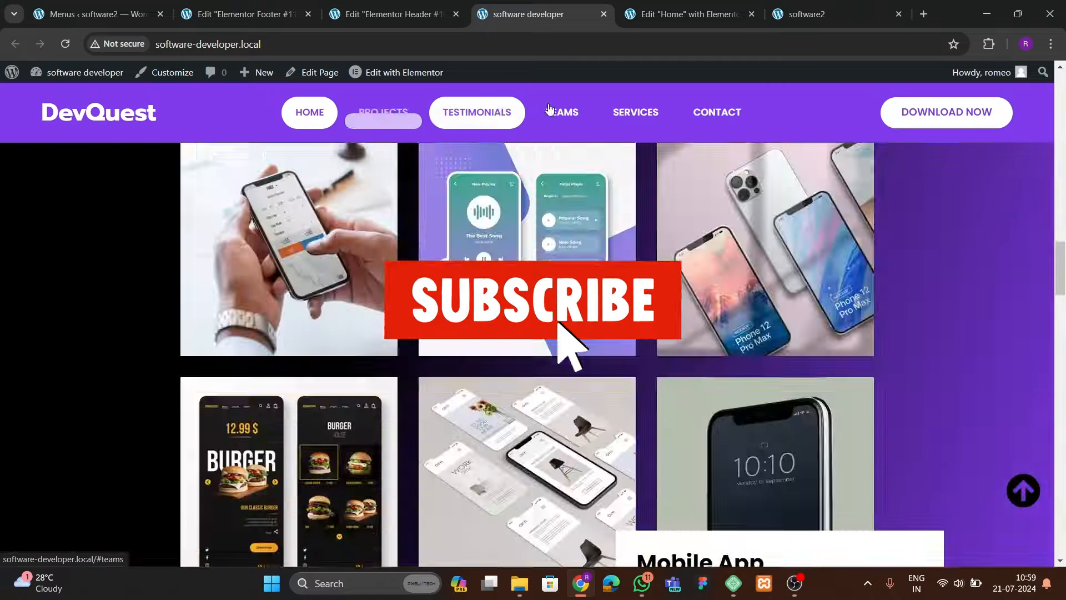
pyautogui.click(682, 16)
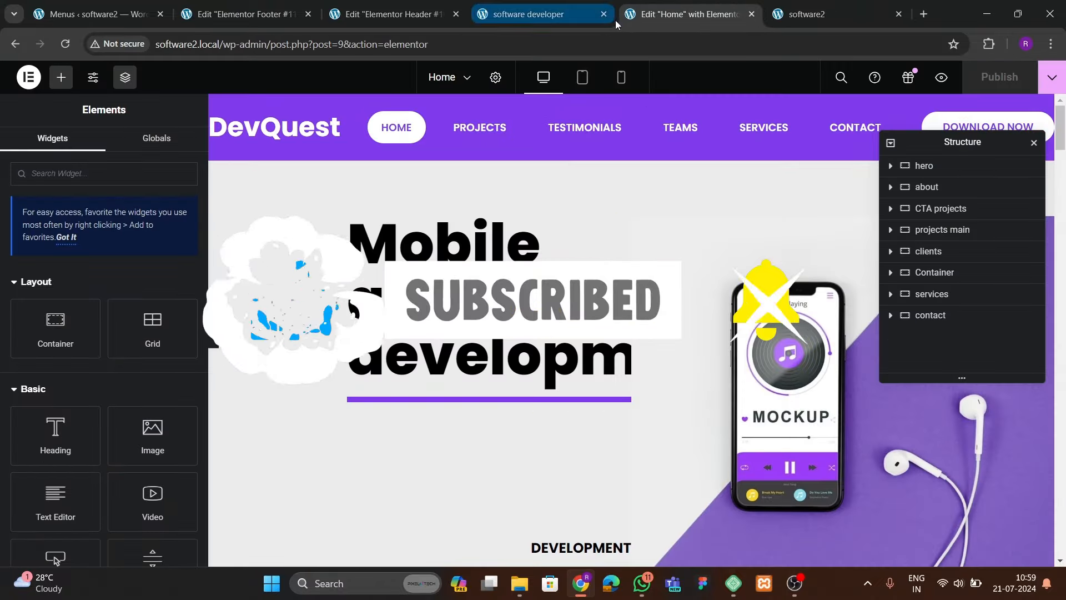
pyautogui.scroll(-5, 582, 270)
pyautogui.scroll(5, 582, 270)
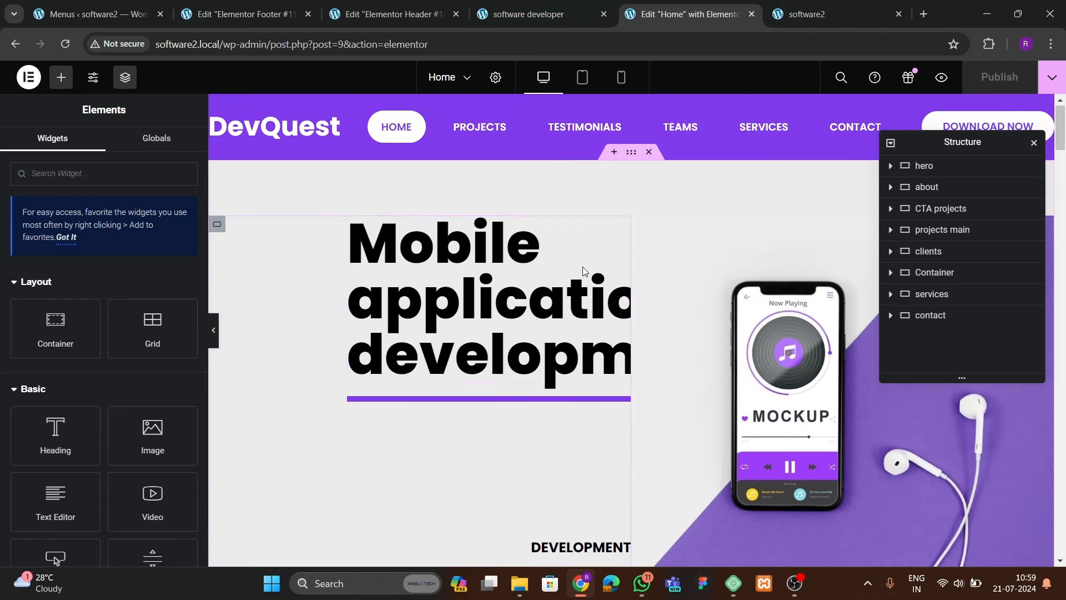
pyautogui.click(491, 20)
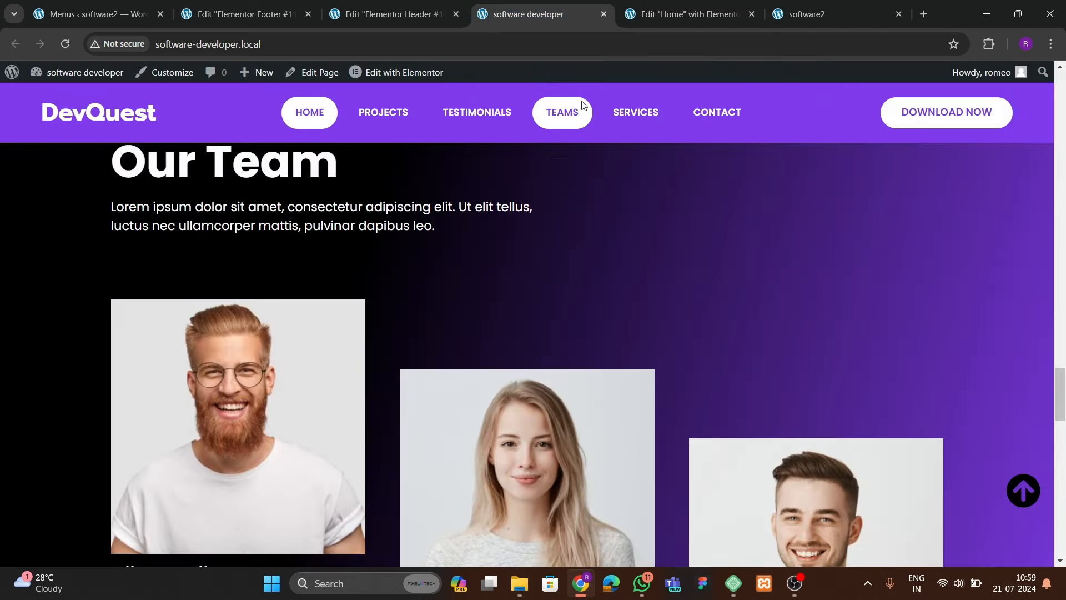
pyautogui.scroll(-4, 1051, 489)
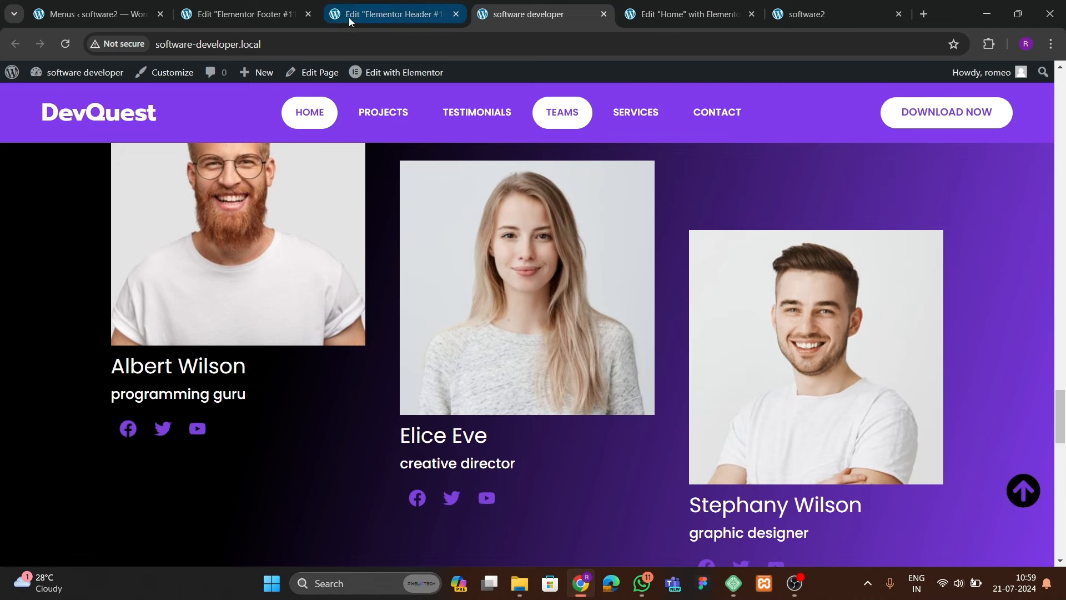
# - Add an Icon widget to the footer container in the footer template and move it below the Icon List
pyautogui.click(261, 13)
pyautogui.click(61, 76)
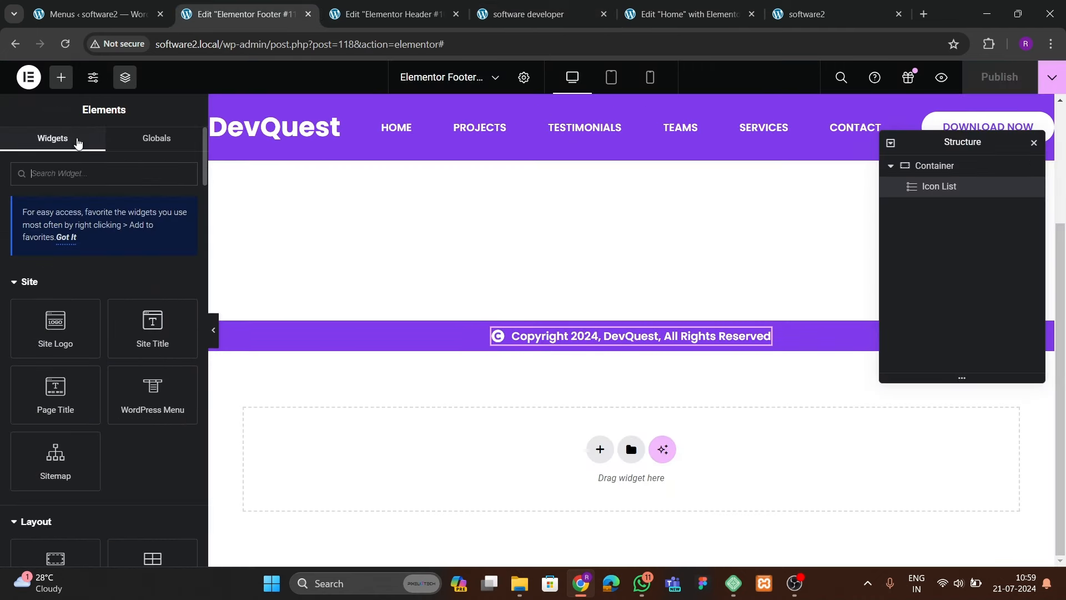
pyautogui.write('icon')
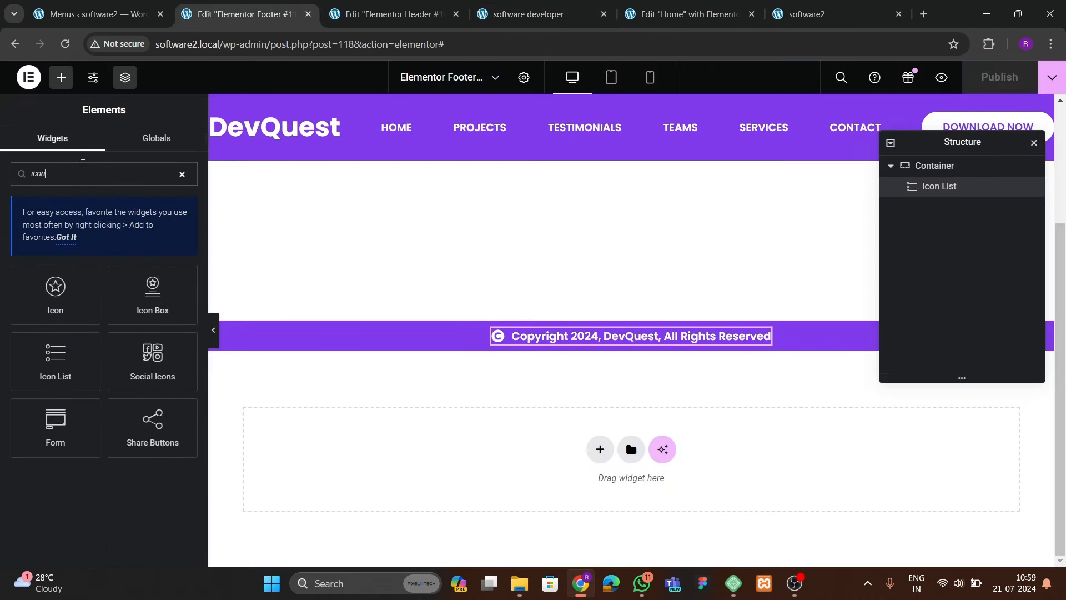
pyautogui.moveTo(55, 294); pyautogui.dragTo(647, 332)
pyautogui.moveTo(921, 186); pyautogui.dragTo(928, 214)
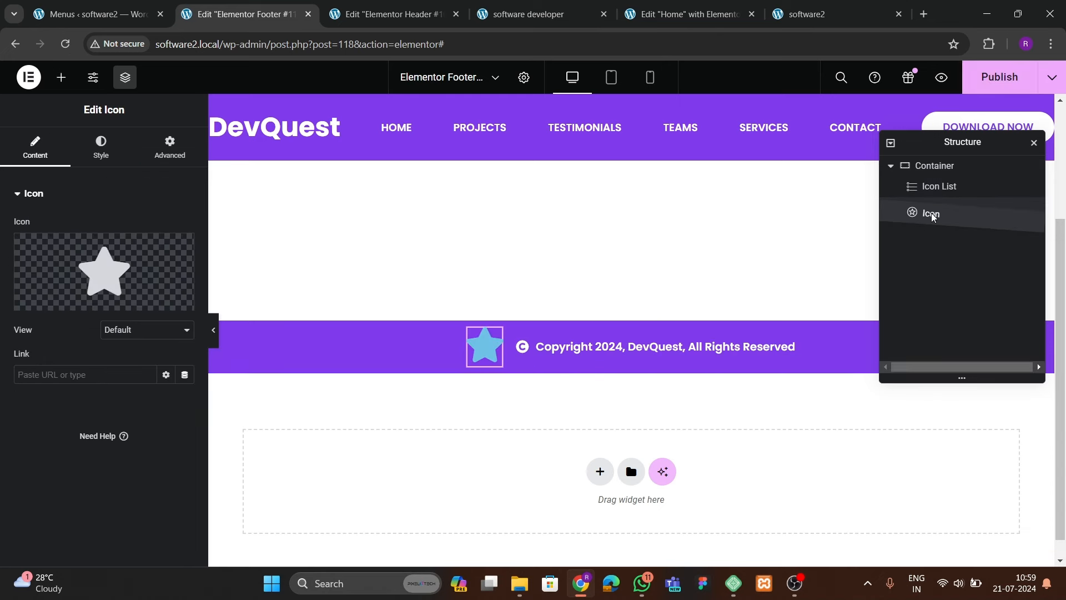
# - Replace the footer's star icon with the circled up arrow from the Icon Library by searching for arrow
pyautogui.click(104, 267)
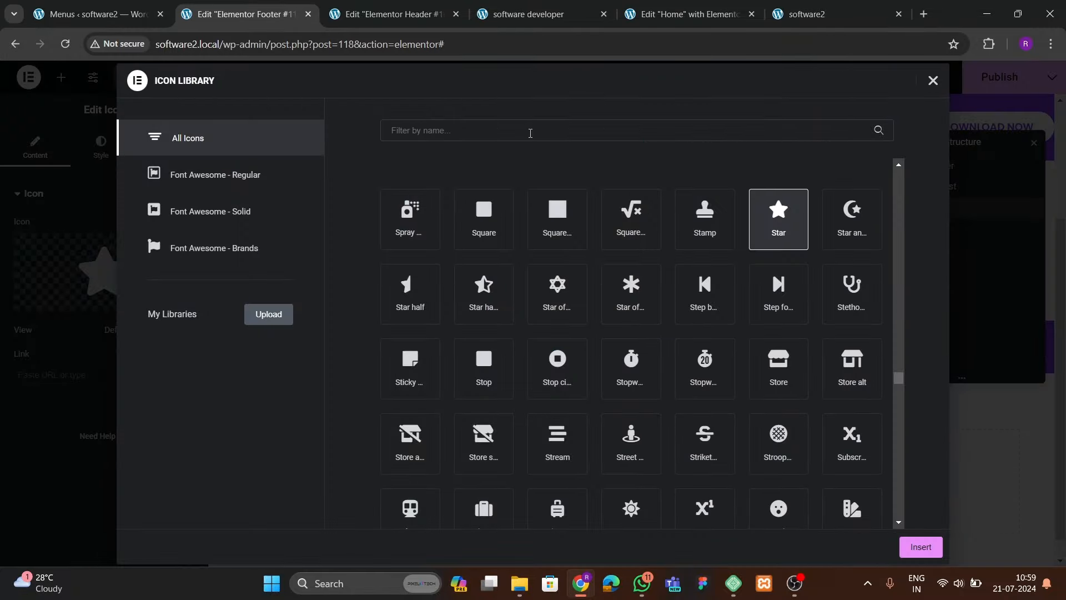
pyautogui.write('top')
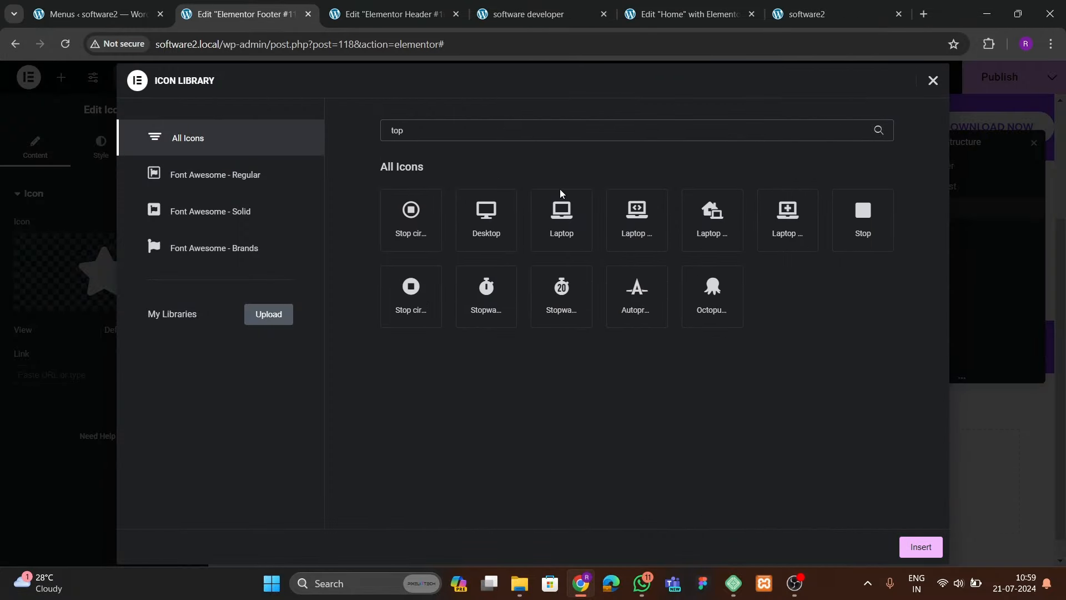
pyautogui.press('BackSpace')
pyautogui.press('BackSpace')
pyautogui.press('BackSpace')
pyautogui.write('arrow')
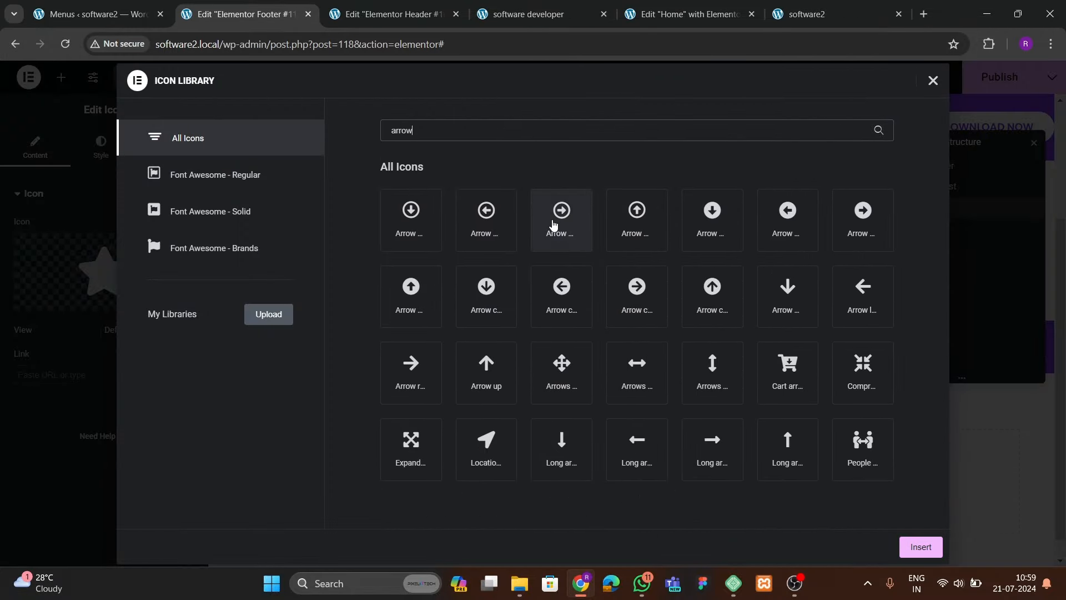
pyautogui.doubleClick(742, 298)
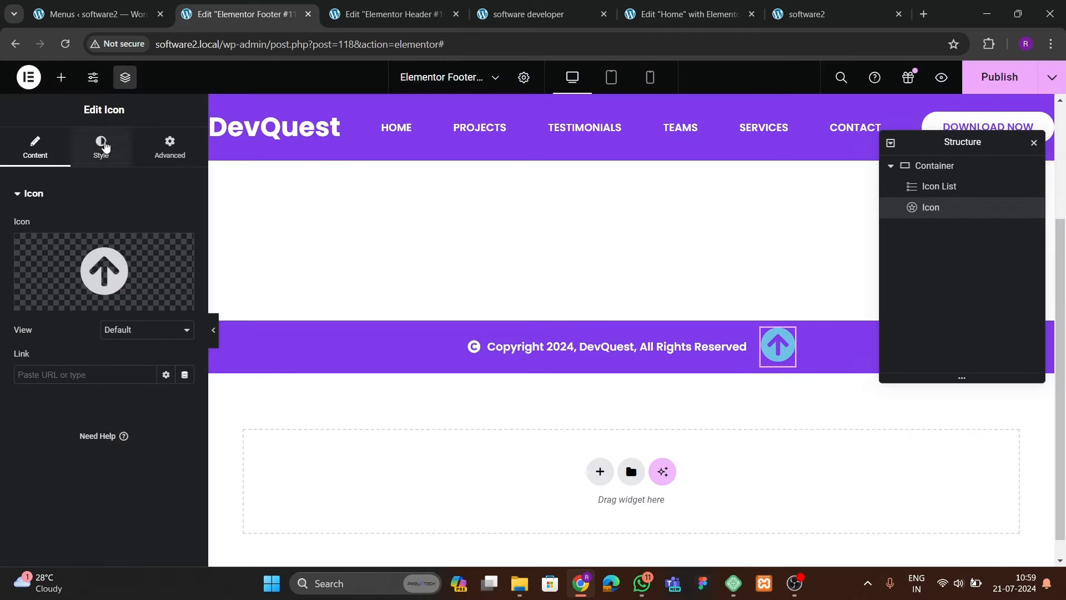
# - Set the up-arrow icon's primary color to black (#000000)
pyautogui.click(101, 145)
pyautogui.click(185, 285)
pyautogui.click(72, 485)
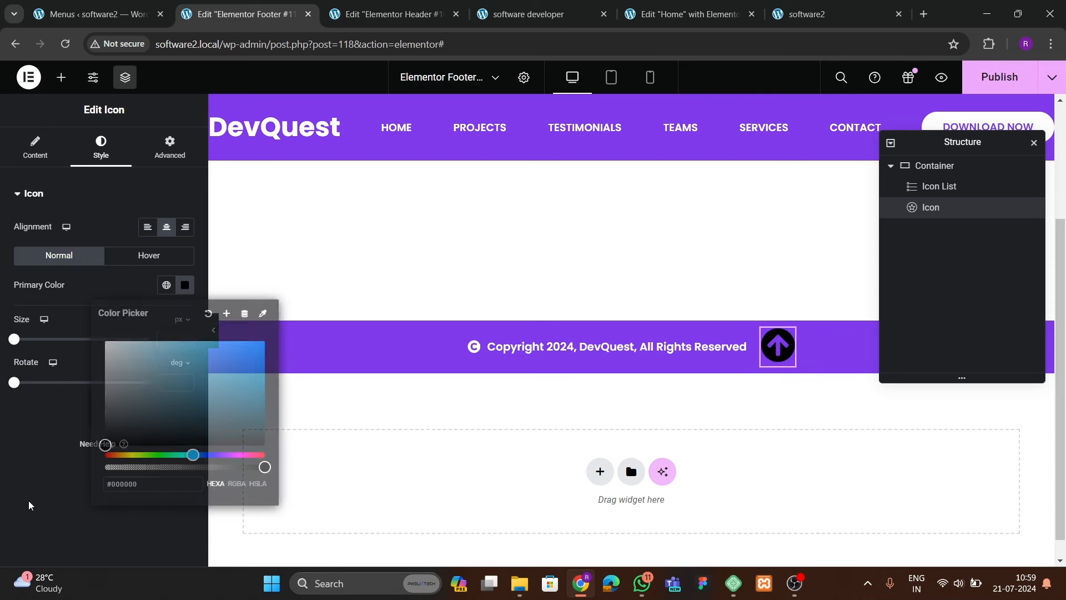
# - Change the arrow icon's position to Fixed and set its horizontal orientation to right
pyautogui.click(168, 151)
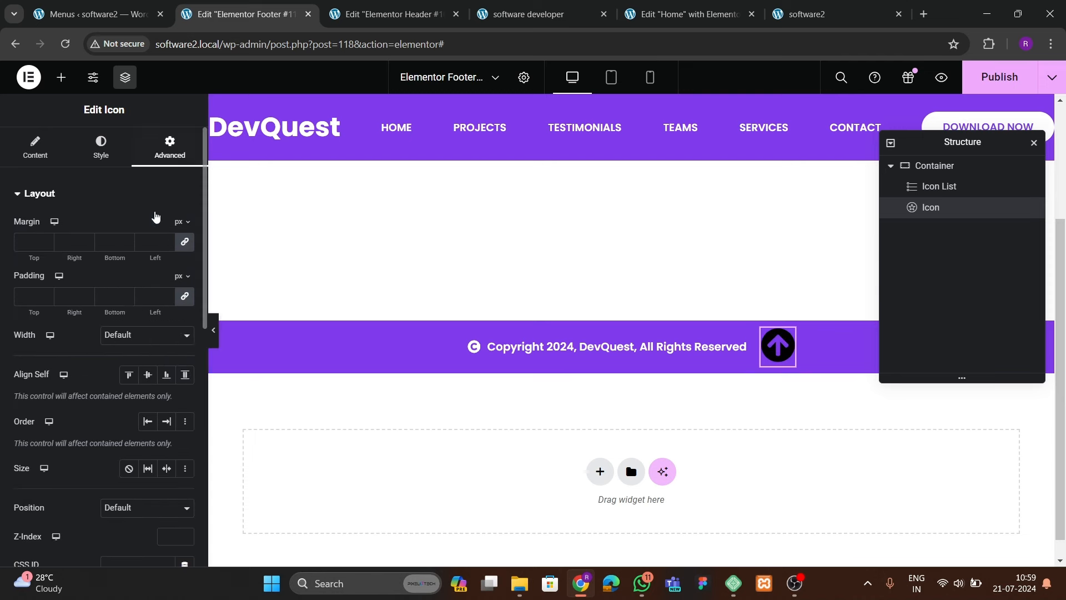
pyautogui.scroll(-3, 133, 367)
pyautogui.click(127, 368)
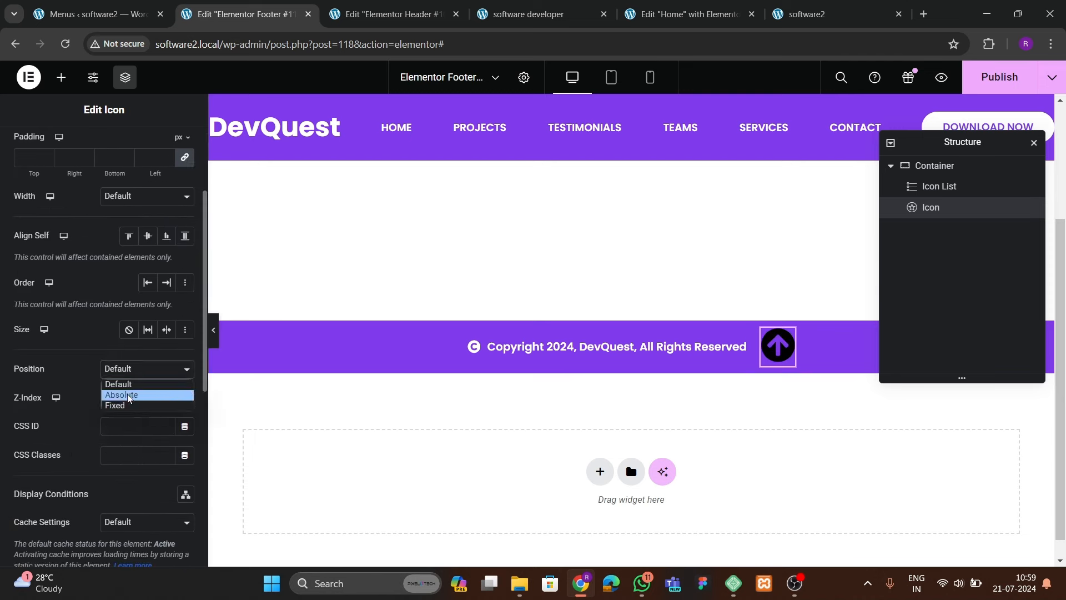
pyautogui.click(129, 409)
pyautogui.scroll(-3, 167, 452)
pyautogui.click(185, 345)
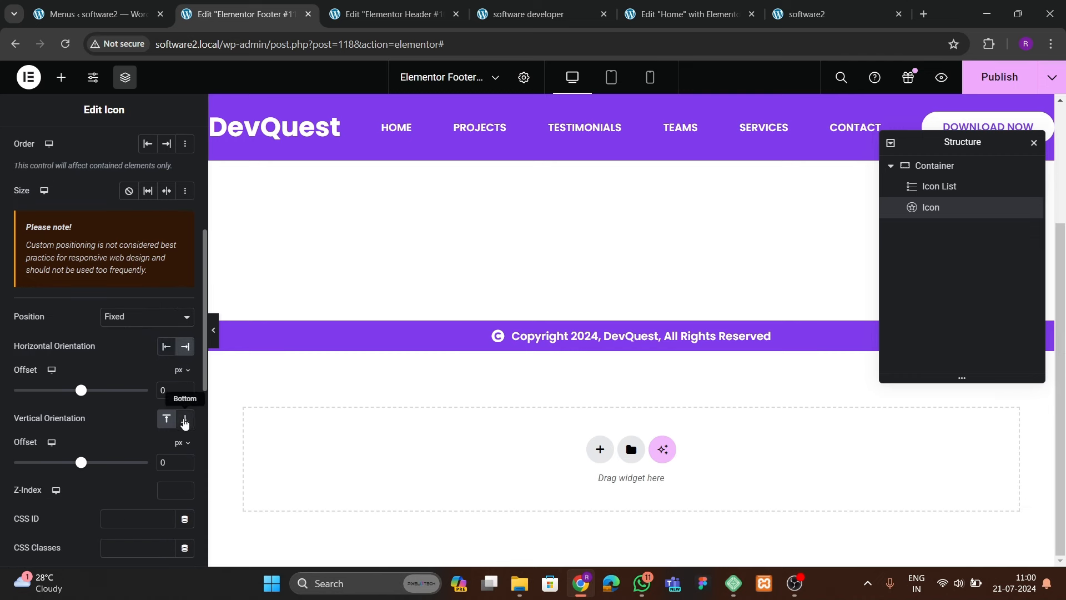
# - Set the arrow icon's vertical orientation to bottom, with a horizontal offset of 20 px and a vertical offset of 100 px
pyautogui.click(184, 418)
pyautogui.write('2')
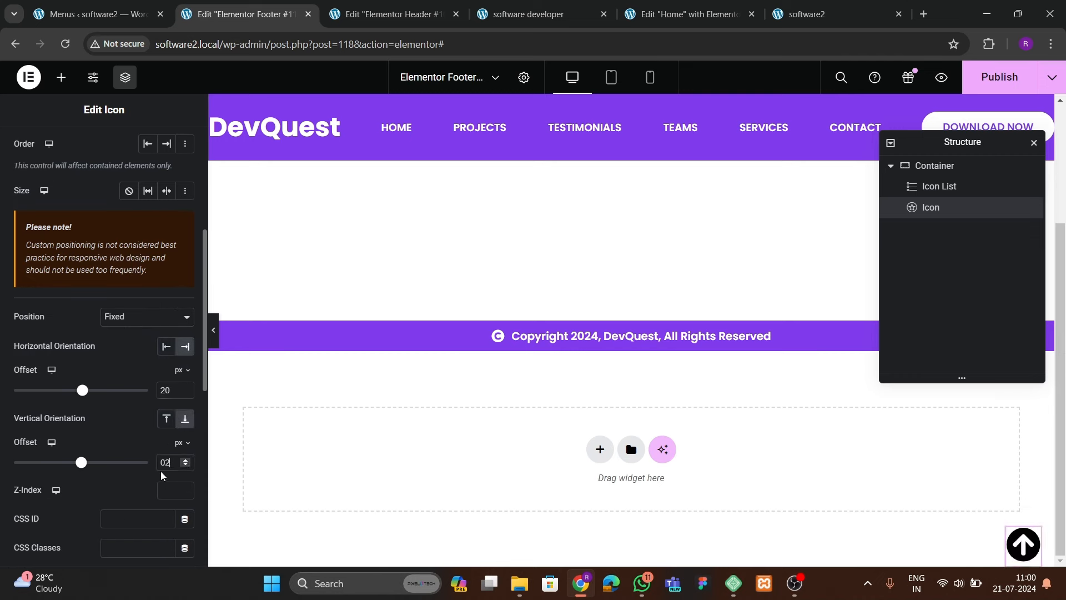
pyautogui.write('0')
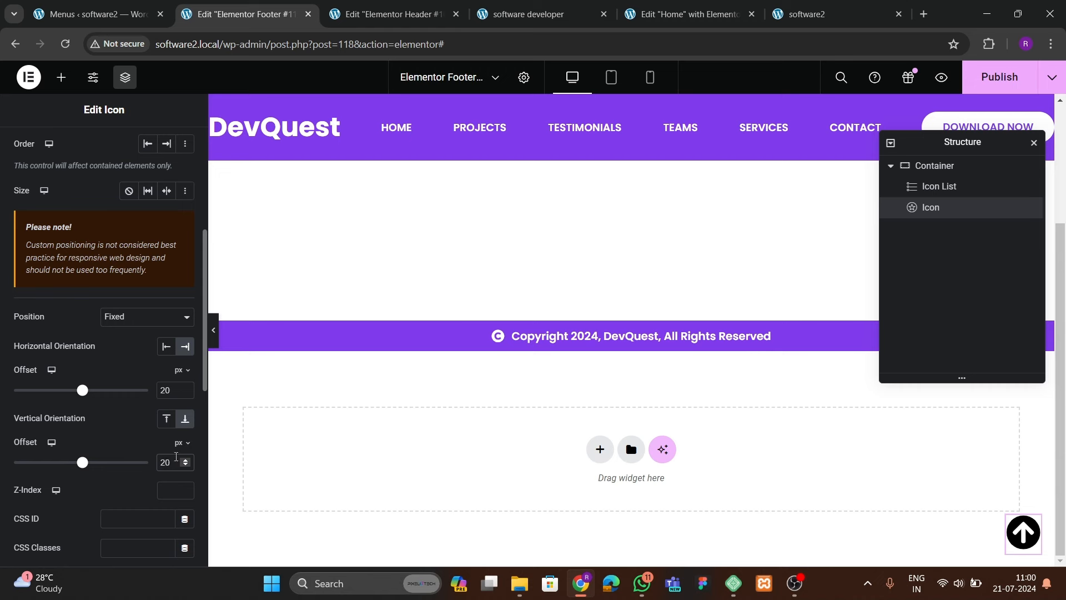
pyautogui.press('BackSpace')
pyautogui.press('BackSpace')
pyautogui.write('10')
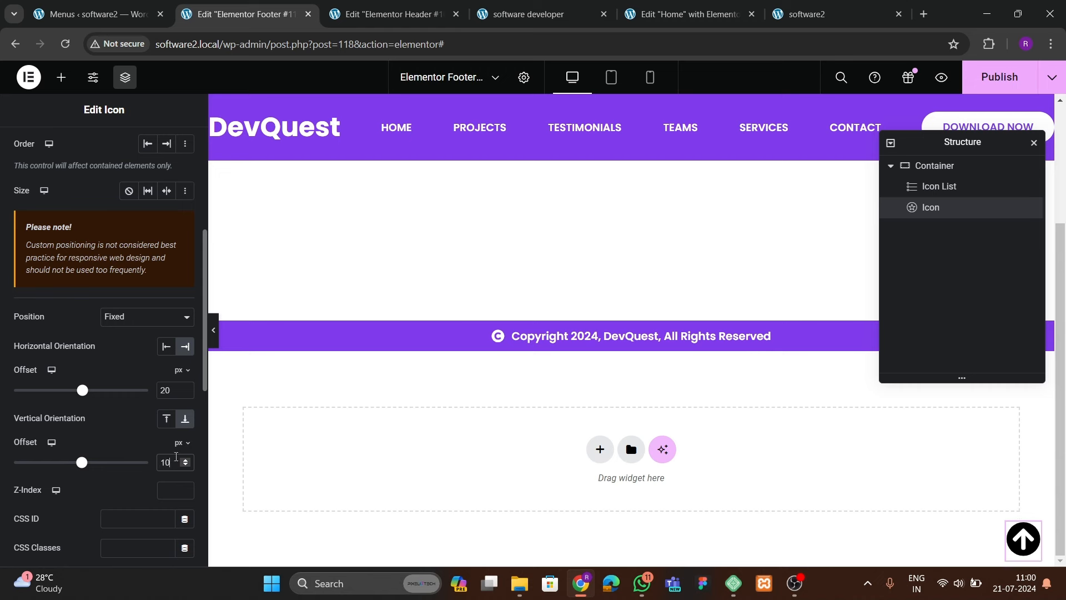
pyautogui.write('0')
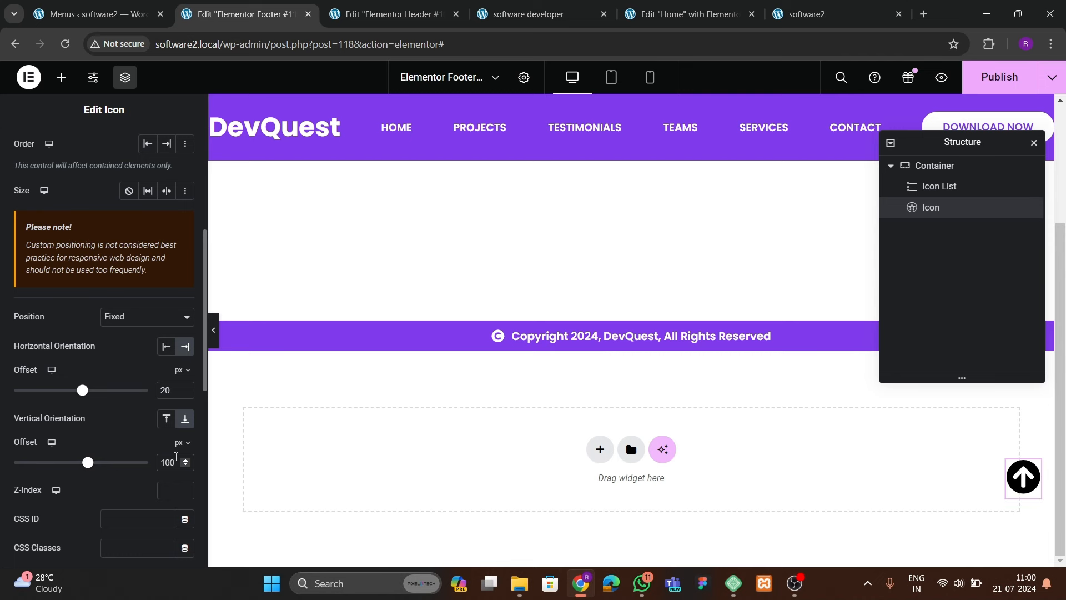
# - Link the arrow icon to #hero and publish the footer template
pyautogui.scroll(5, 53, 389)
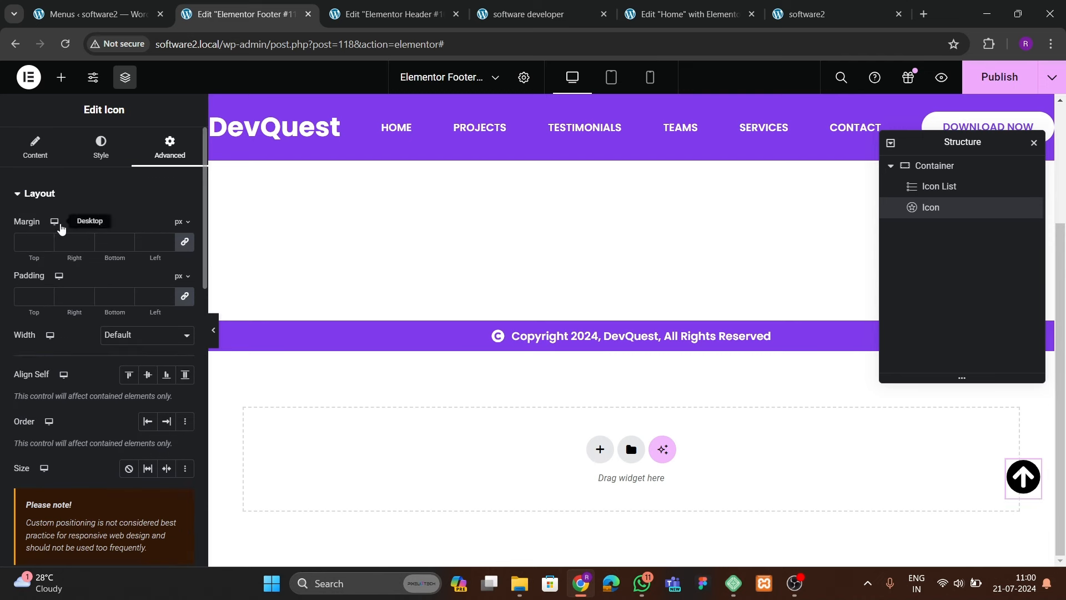
pyautogui.click(48, 156)
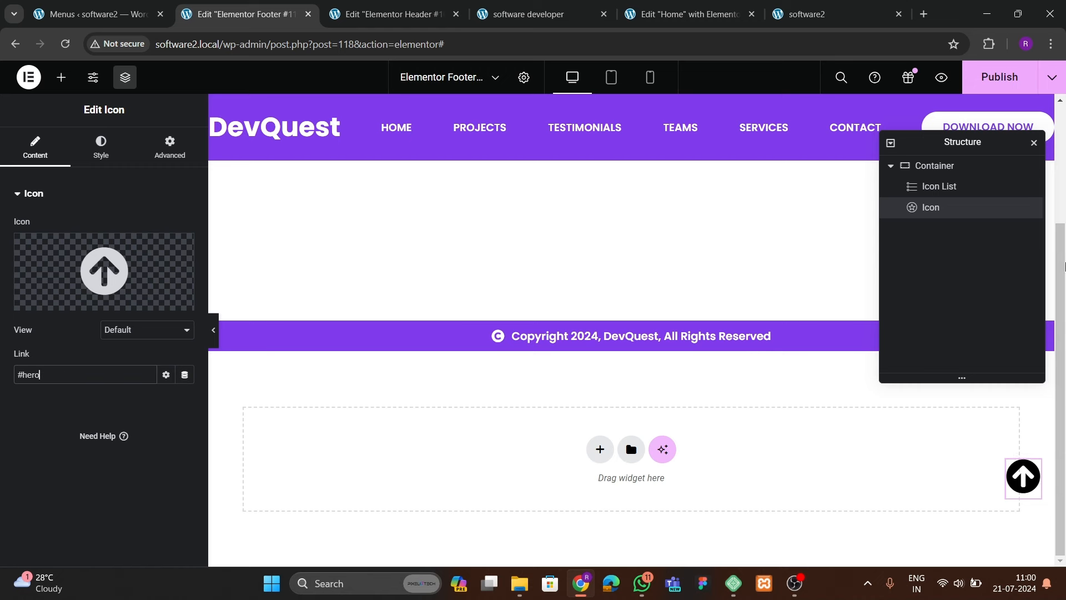
pyautogui.click(999, 76)
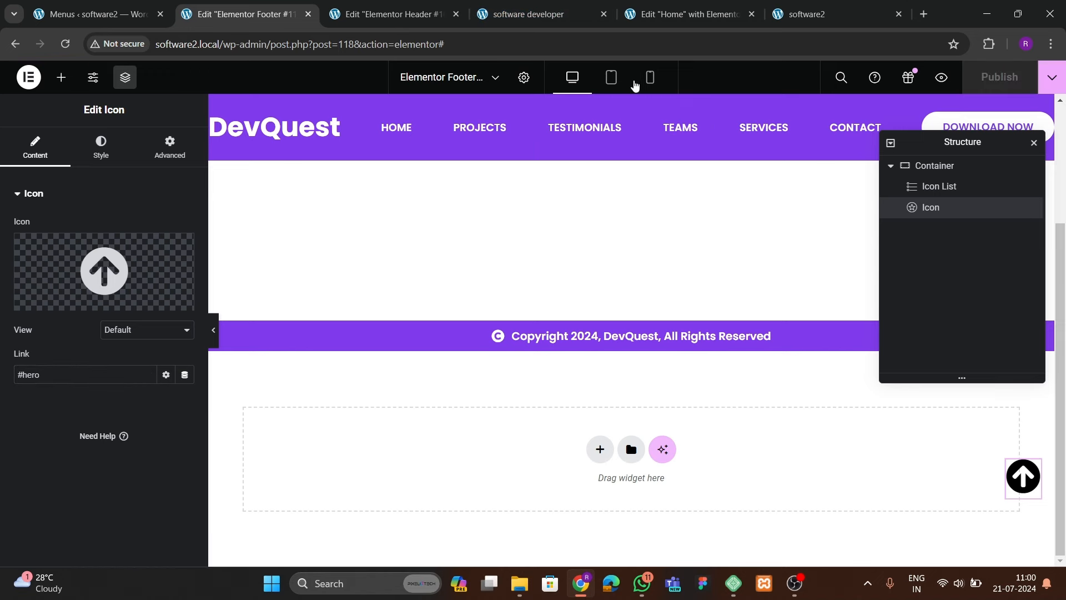
# - Center-align the copyright Icon List in the footer's mobile view
pyautogui.click(648, 79)
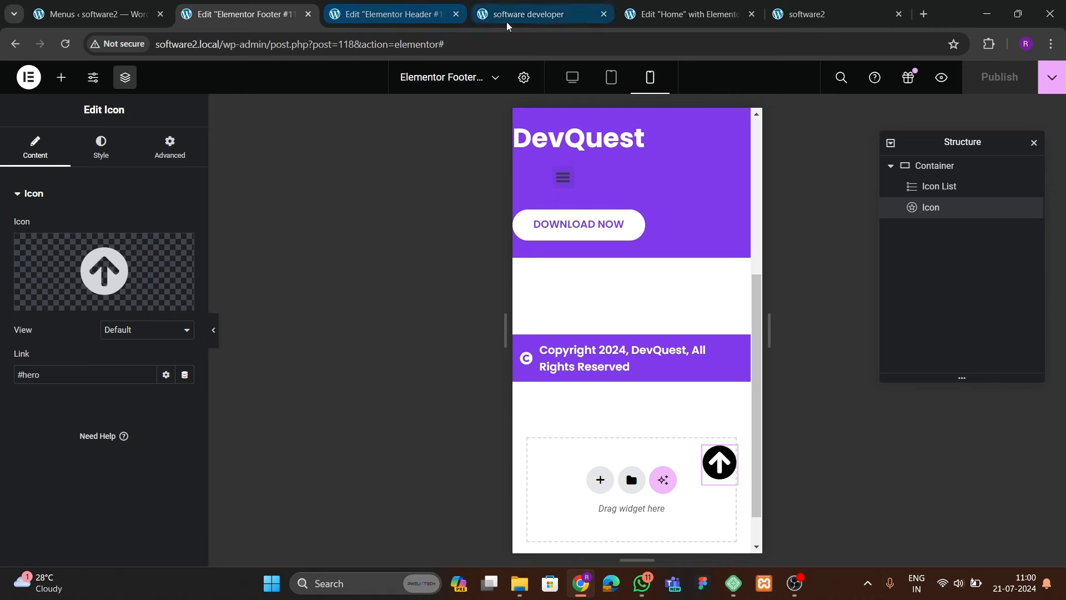
pyautogui.click(600, 356)
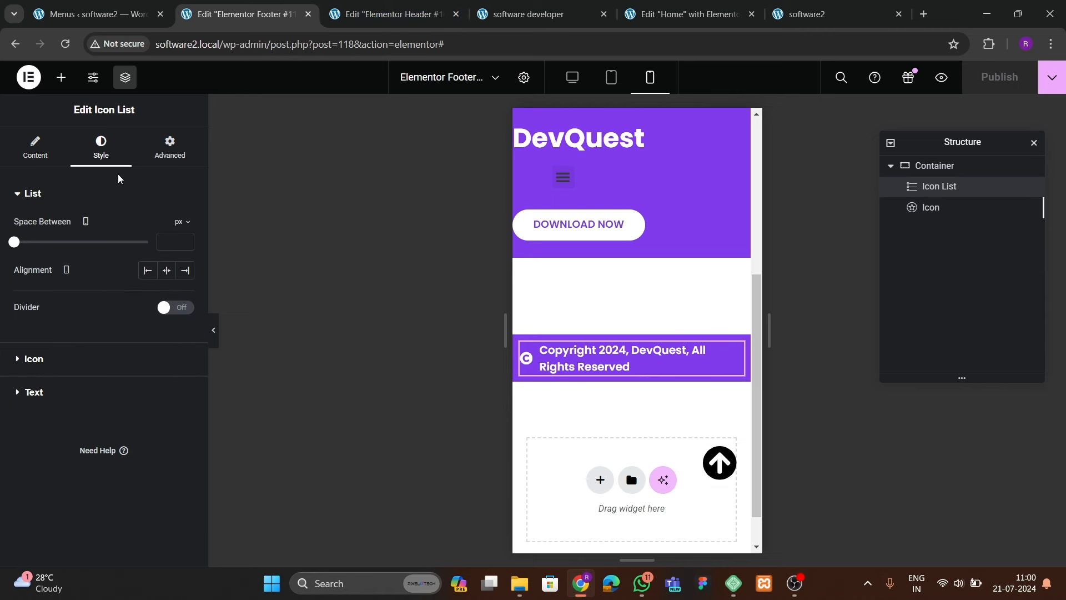
pyautogui.click(168, 272)
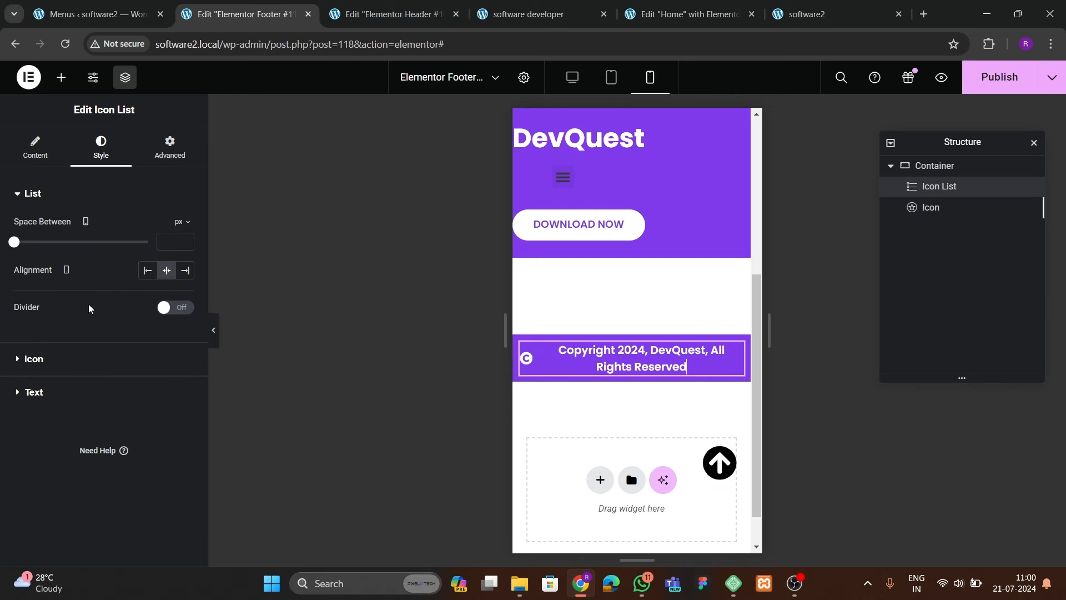
# - Set the copyright icon's mobile size to 35 px and publish the footer template
pyautogui.click(38, 358)
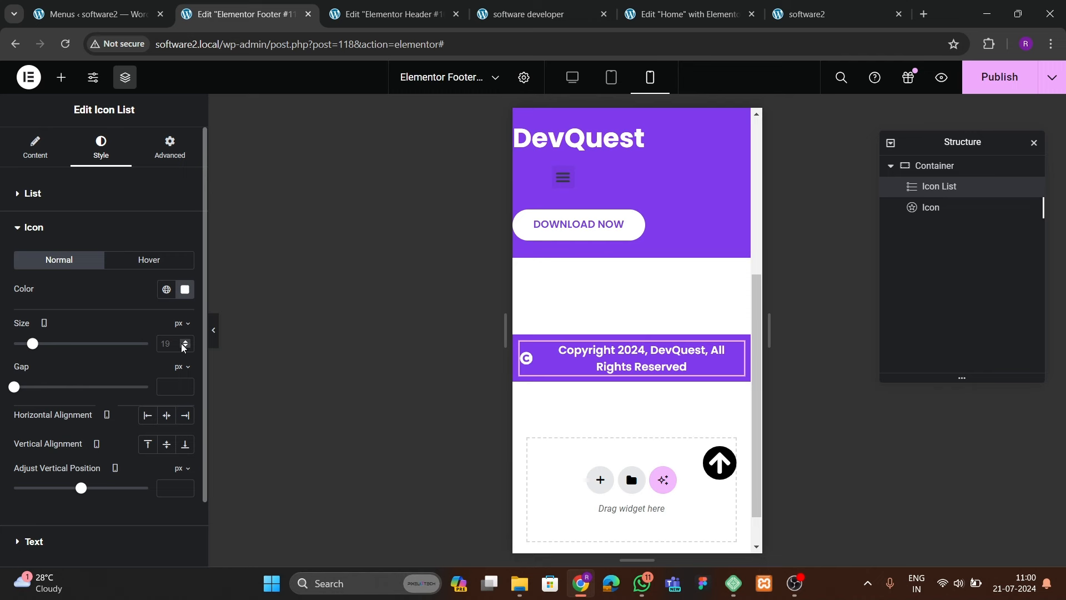
pyautogui.write('6')
pyautogui.moveTo(187, 342); pyautogui.dragTo(187, 342)
pyautogui.click(984, 83)
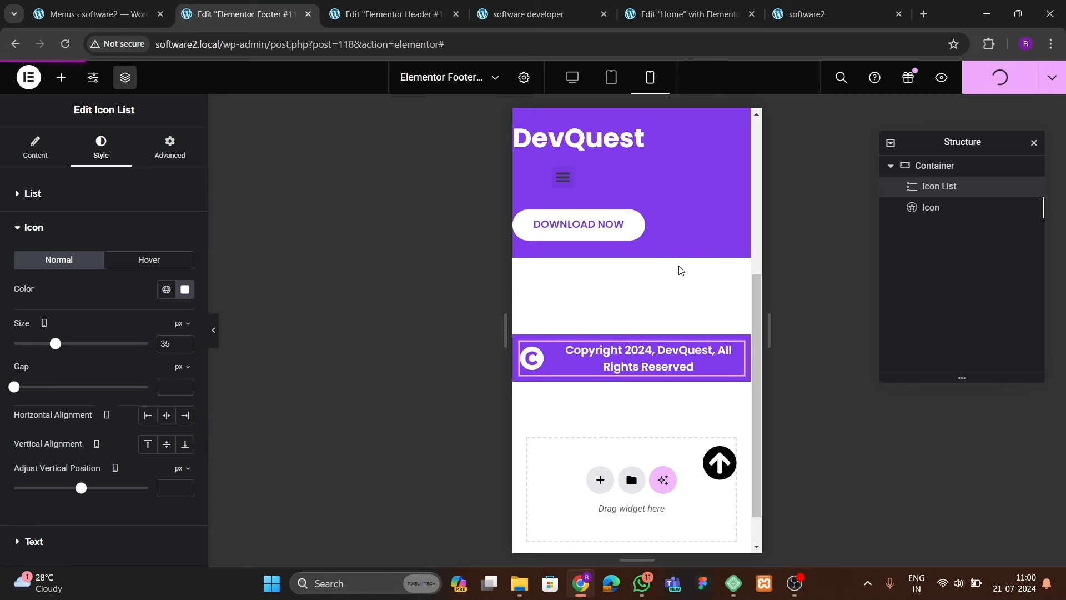
# - Check the arrow on the reference software developer site, then reload the live software2 page and try its back-to-top arrow from the footer
pyautogui.click(526, 20)
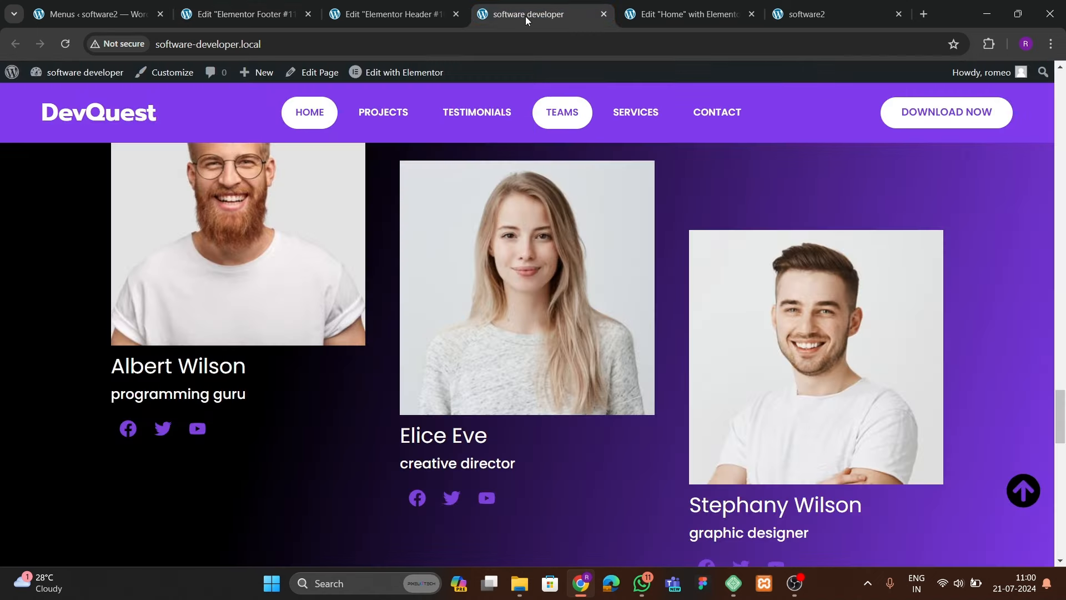
pyautogui.click(872, 14)
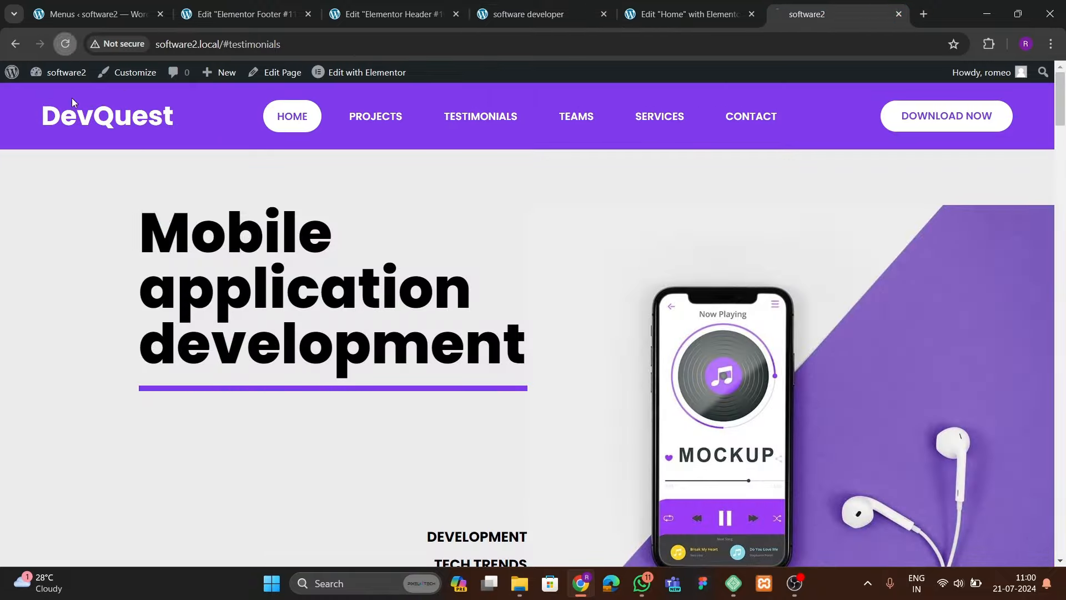
pyautogui.scroll(-20, 441, 272)
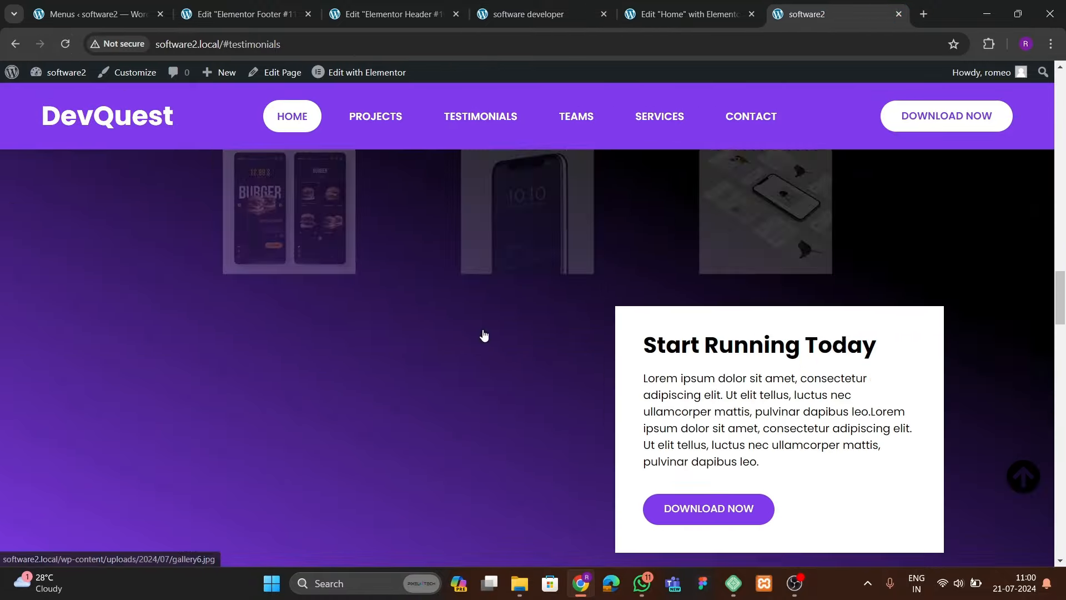
pyautogui.scroll(-15, 494, 353)
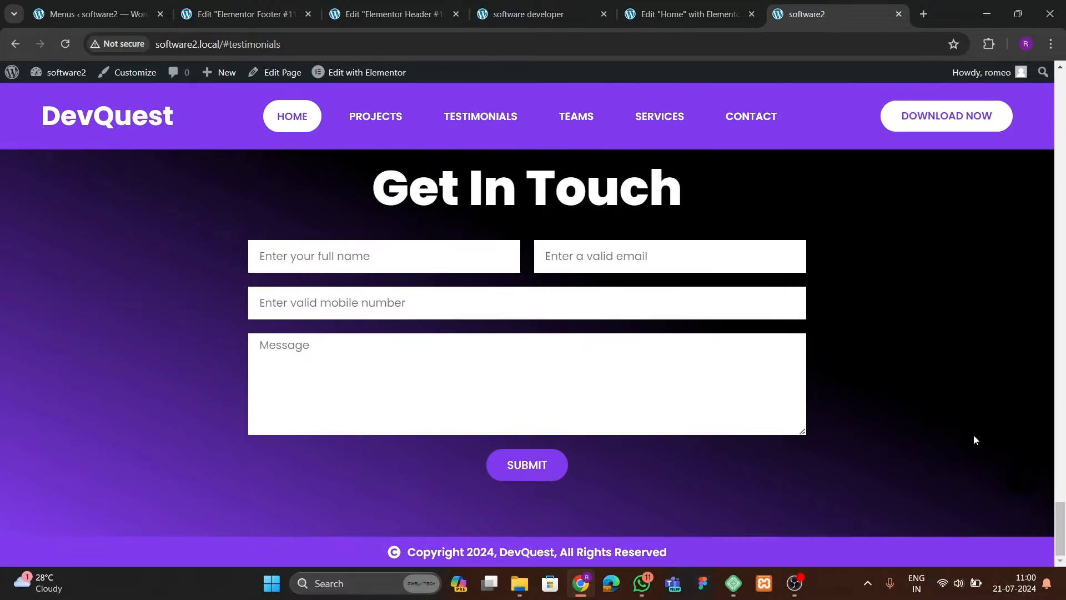
pyautogui.click(1024, 479)
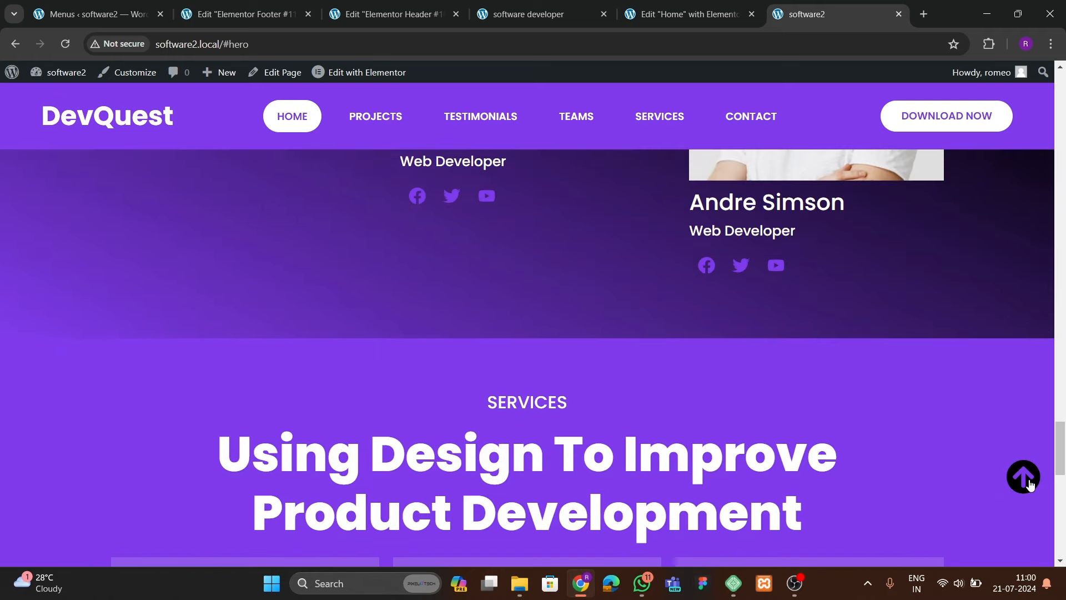
# - Give the hero container of the Home page the CSS ID hero in the Elementor editor
pyautogui.click(666, 13)
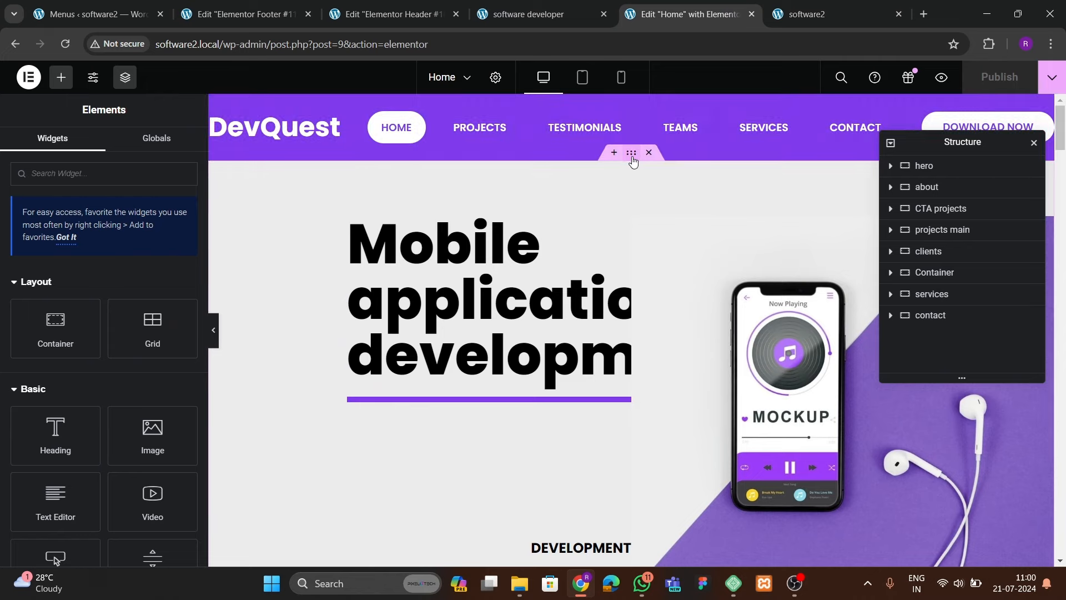
pyautogui.click(631, 156)
pyautogui.click(167, 143)
pyautogui.scroll(-3, 89, 350)
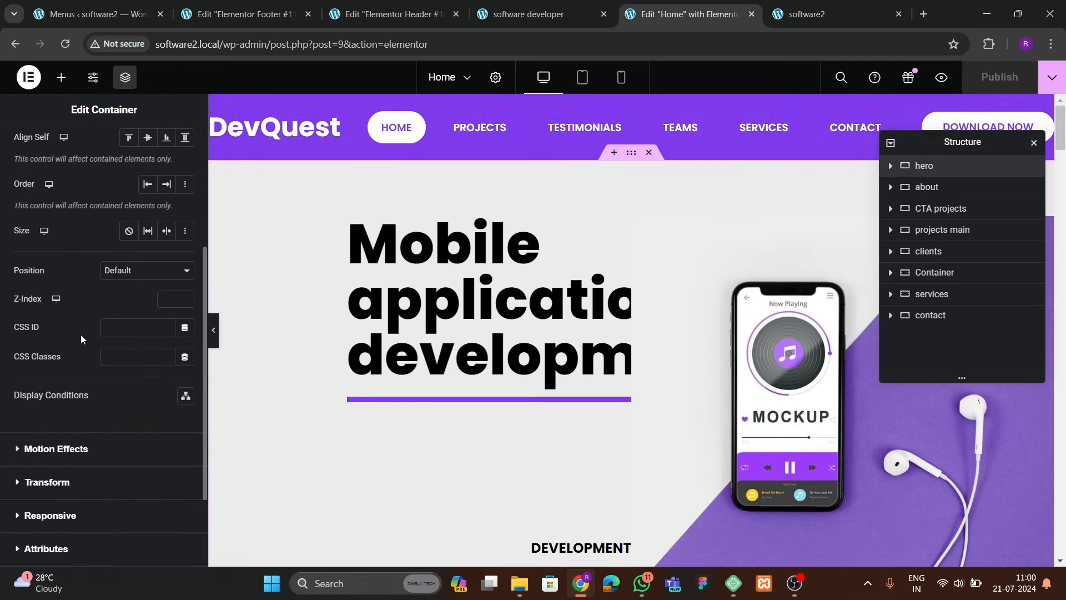
pyautogui.click(113, 329)
pyautogui.write('hero')
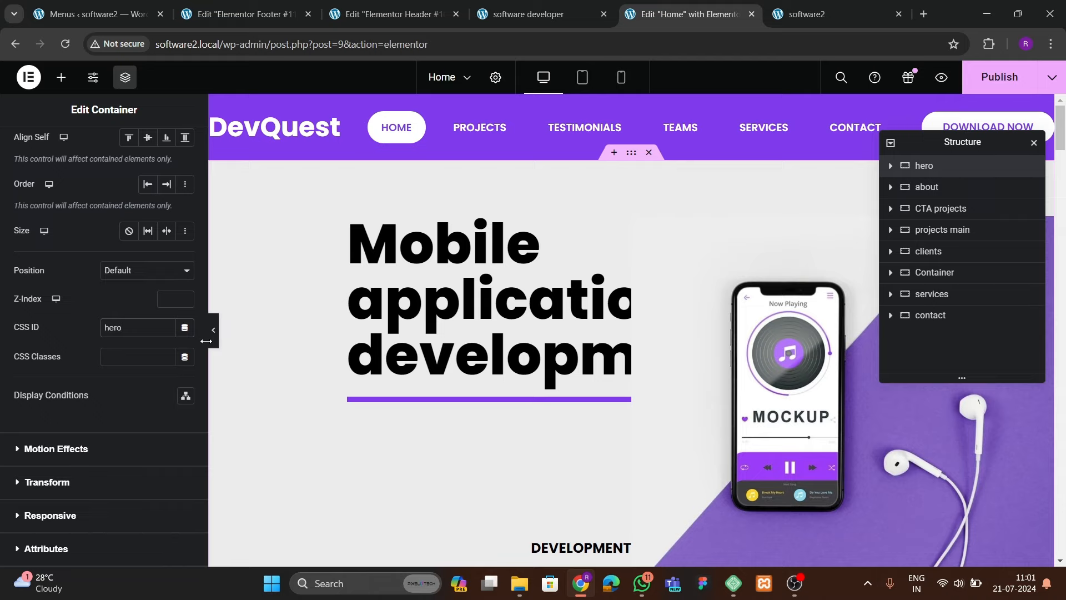
# - Give the projects main container the CSS ID projects
pyautogui.scroll(-15, 548, 335)
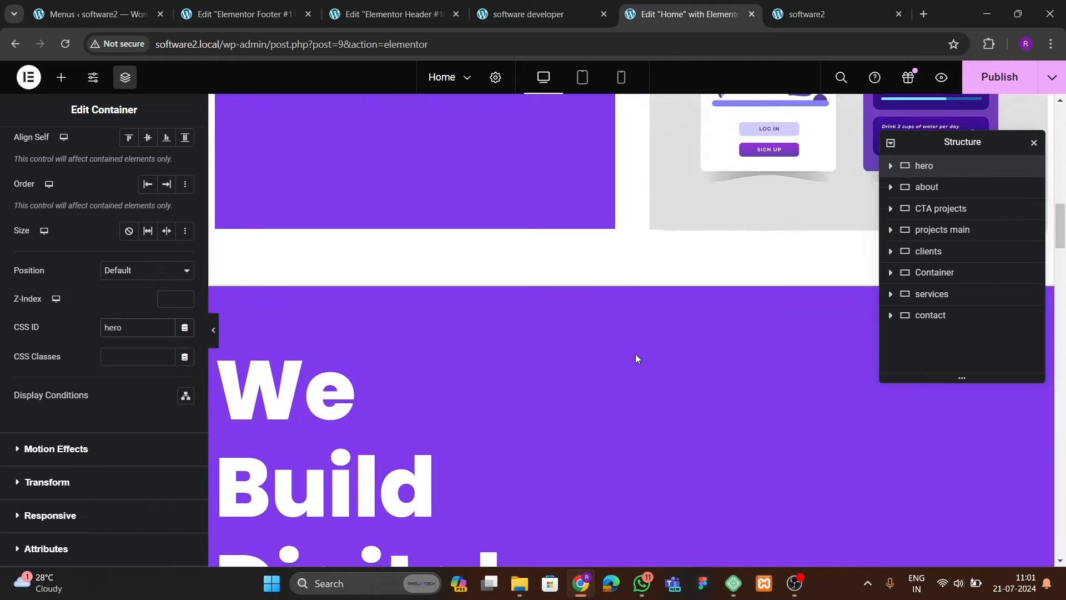
pyautogui.scroll(-15, 616, 358)
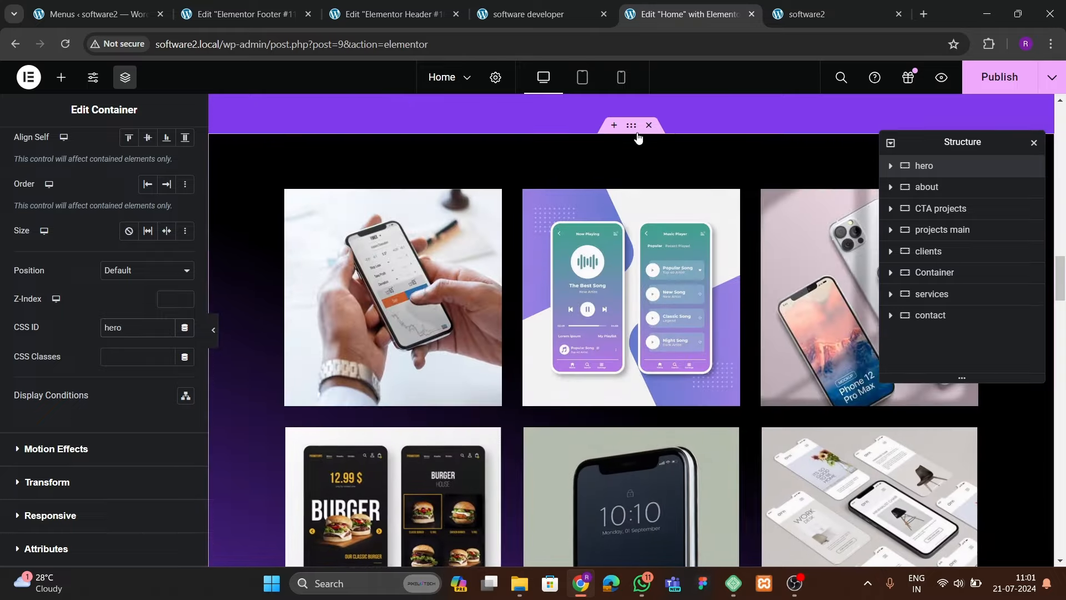
pyautogui.click(632, 126)
pyautogui.click(169, 146)
pyautogui.scroll(-2, 78, 373)
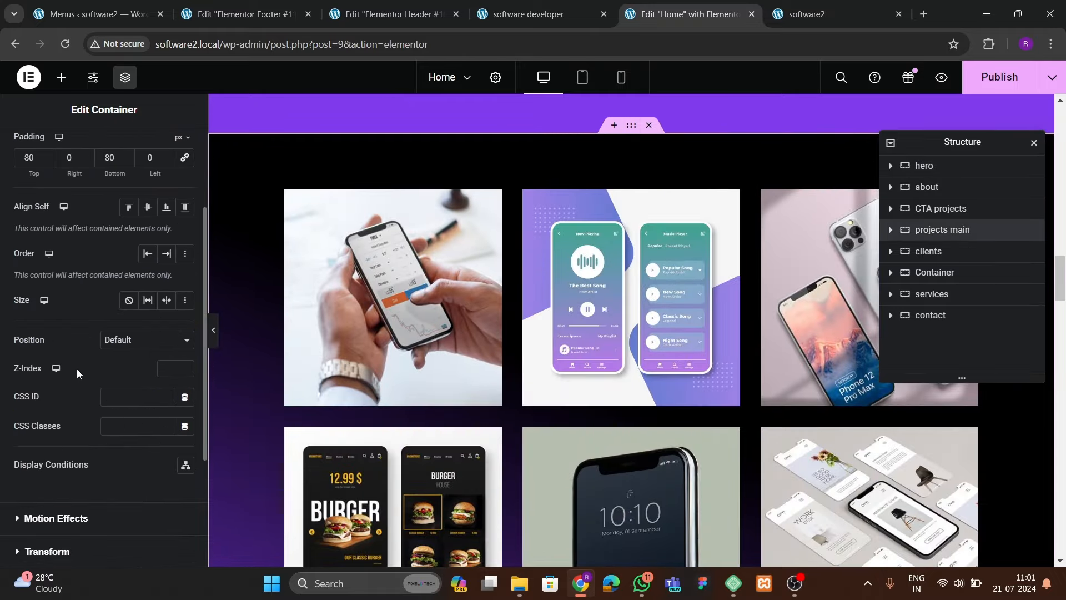
pyautogui.click(124, 395)
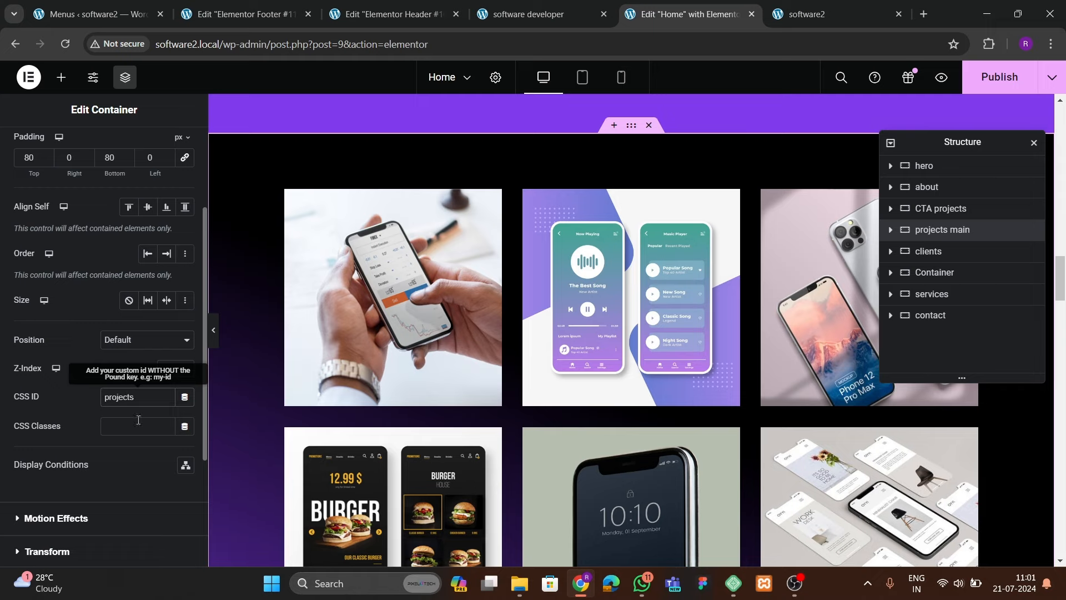
# - Give the clients container of the Home page the CSS ID testimonials
pyautogui.scroll(-12, 616, 344)
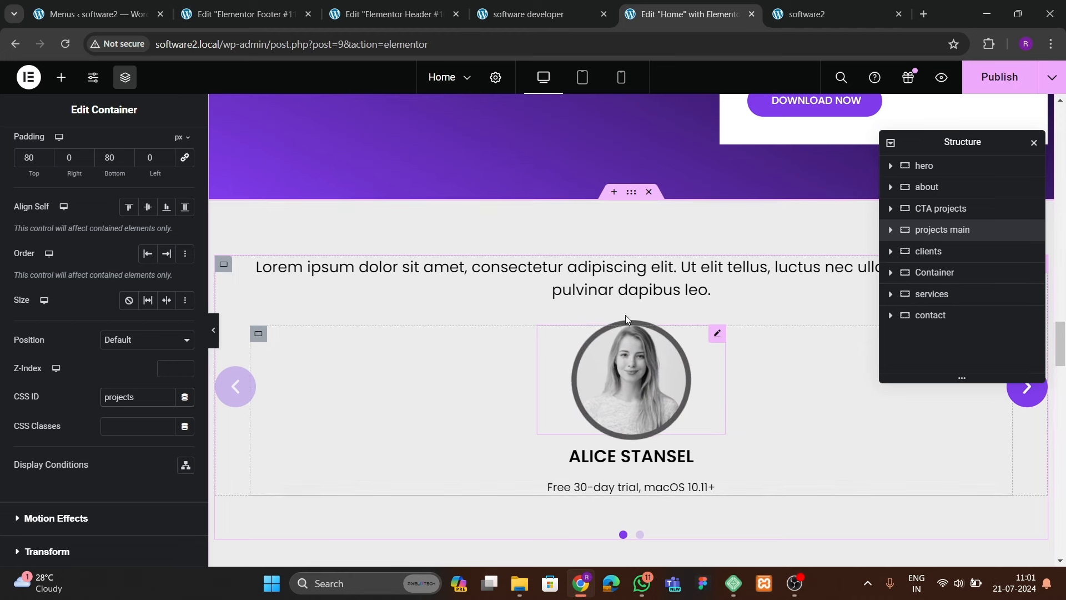
pyautogui.click(504, 266)
pyautogui.click(169, 145)
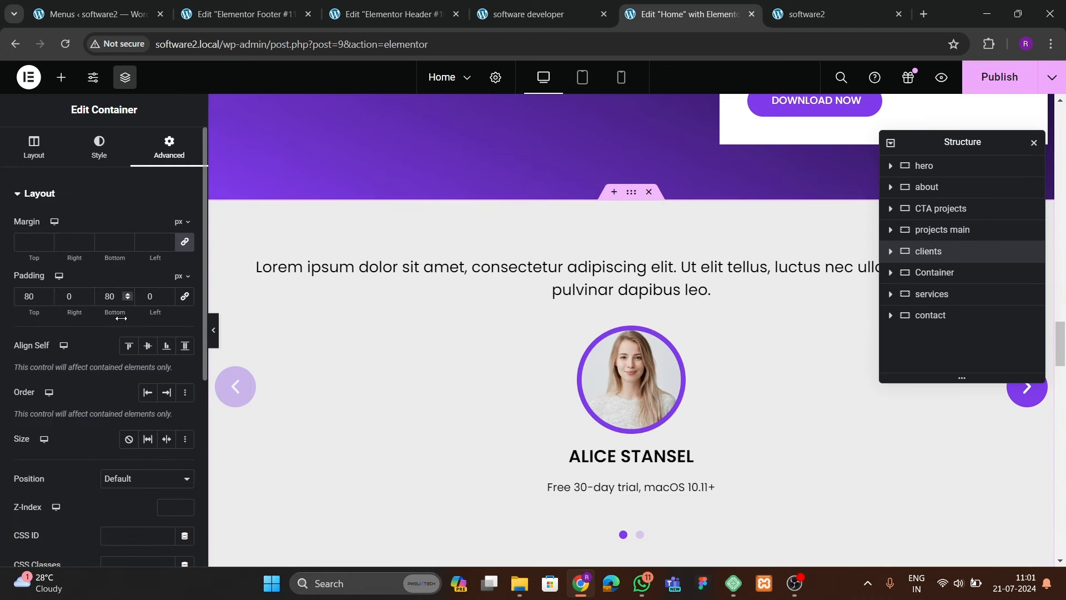
pyautogui.scroll(-5, 113, 367)
pyautogui.click(140, 257)
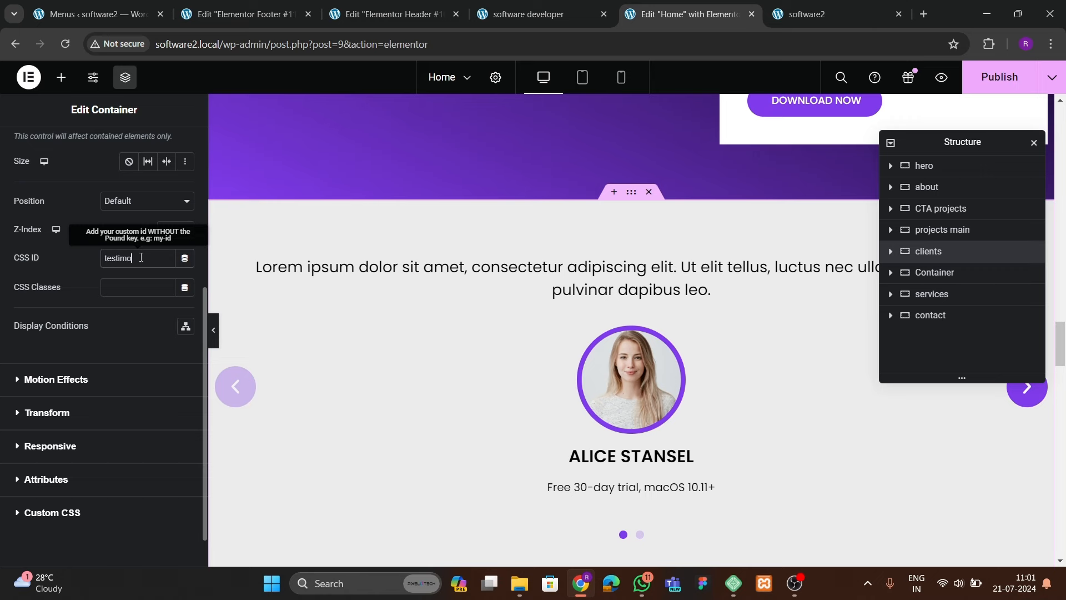
# - Give the container holding the Our Team section the CSS ID teams
pyautogui.scroll(-7, 481, 292)
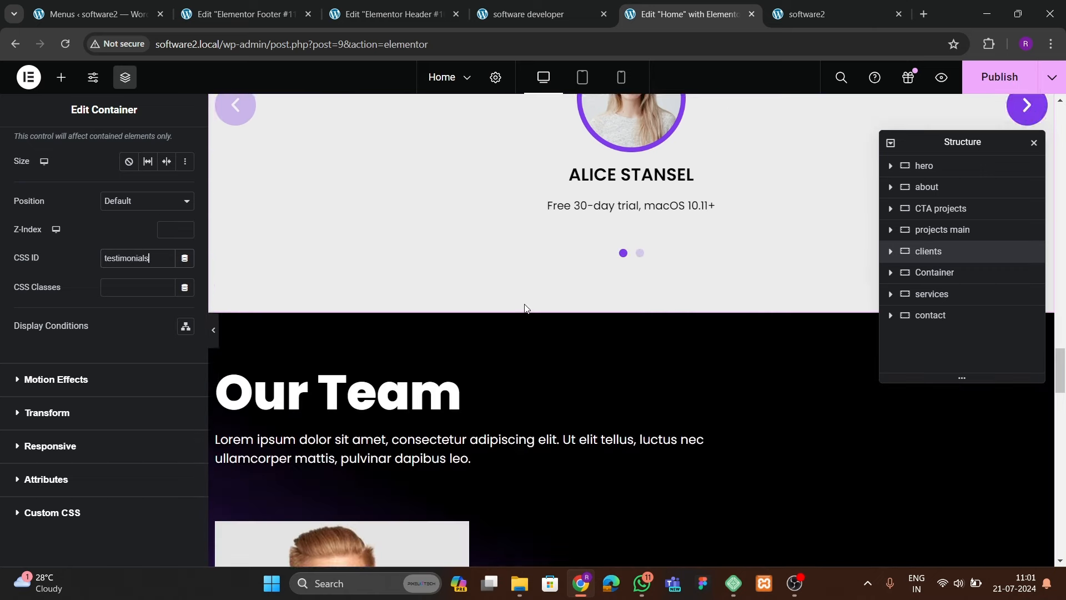
pyautogui.click(631, 173)
pyautogui.scroll(-4, 144, 323)
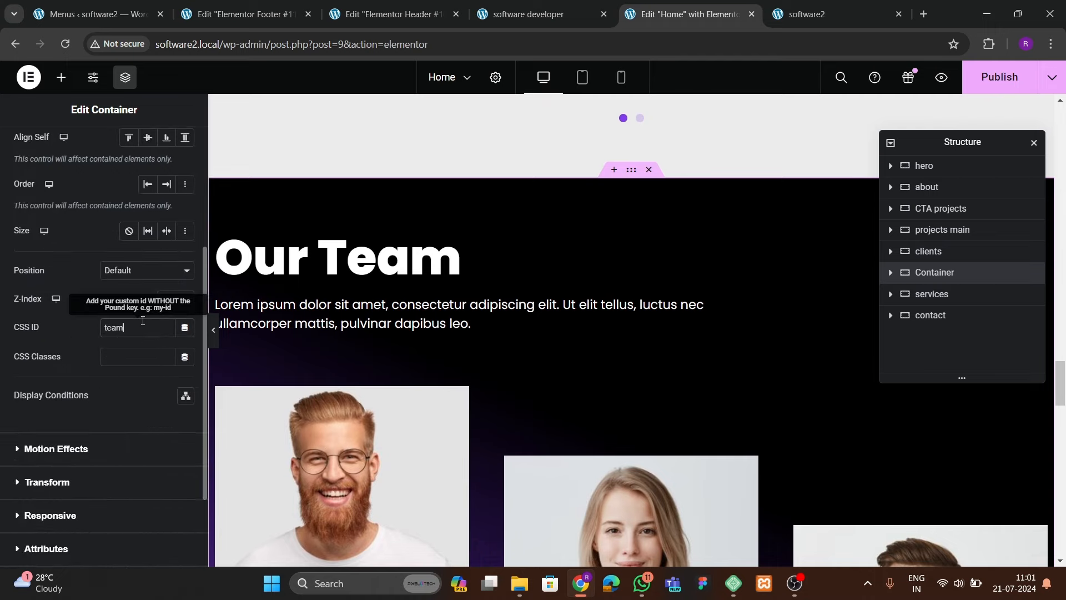
# - Give the services container the CSS ID services
pyautogui.scroll(-10, 644, 292)
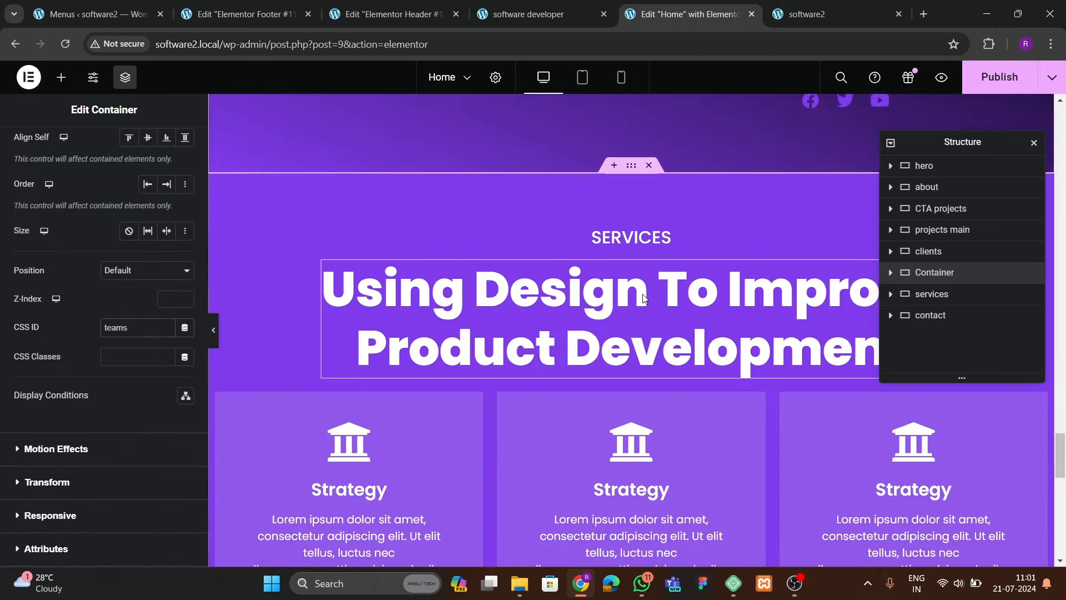
pyautogui.click(148, 159)
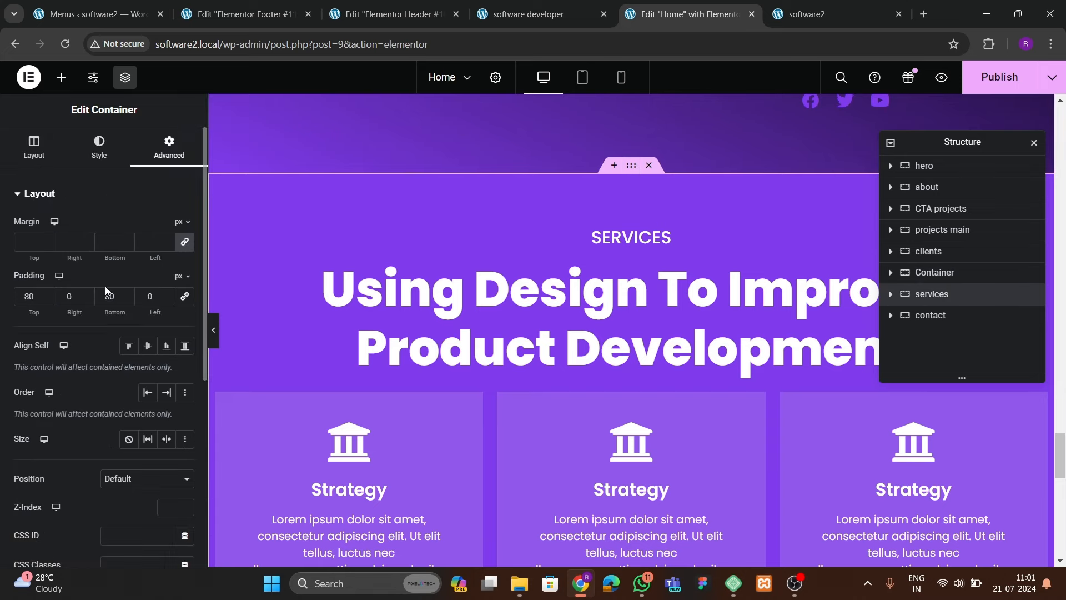
pyautogui.scroll(-4, 105, 287)
pyautogui.click(134, 327)
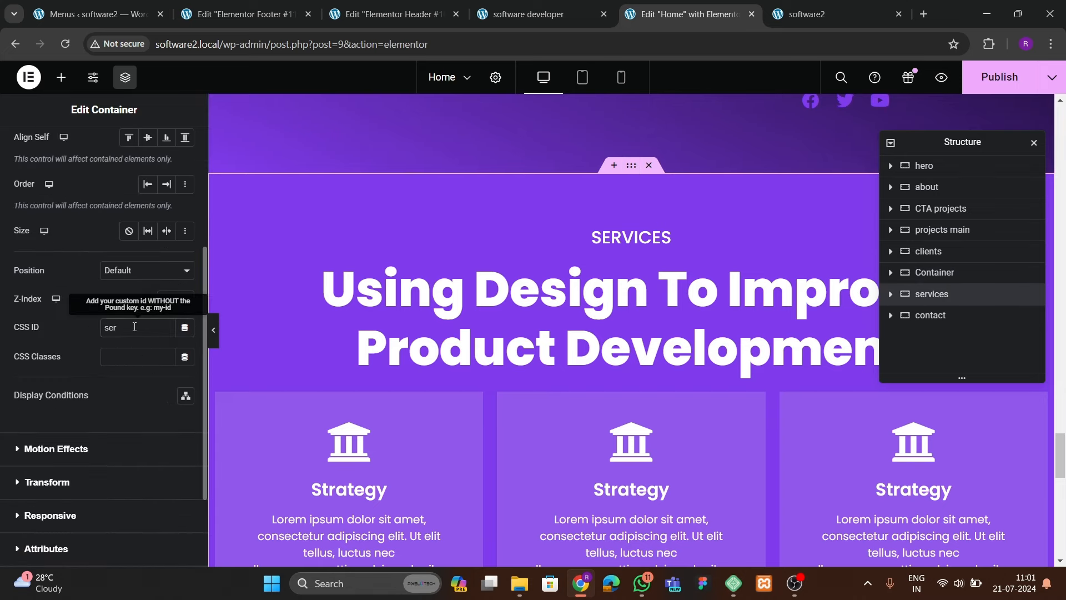
# - Give the contact container with the Get In Touch form the CSS ID contact and publish the Home page
pyautogui.scroll(-12, 546, 352)
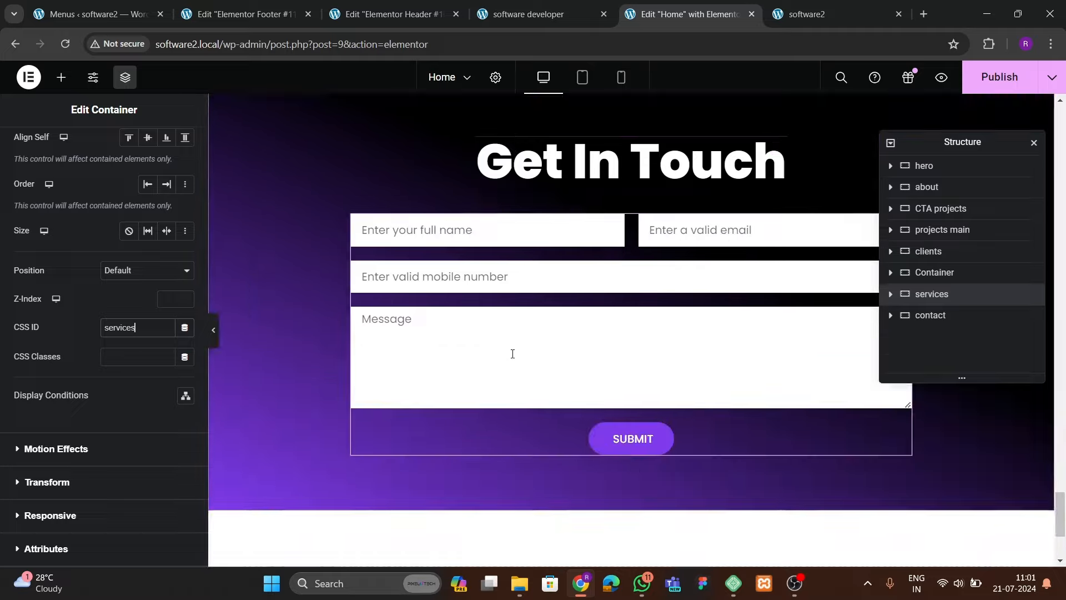
pyautogui.scroll(3, 512, 352)
pyautogui.scroll(4, 134, 148)
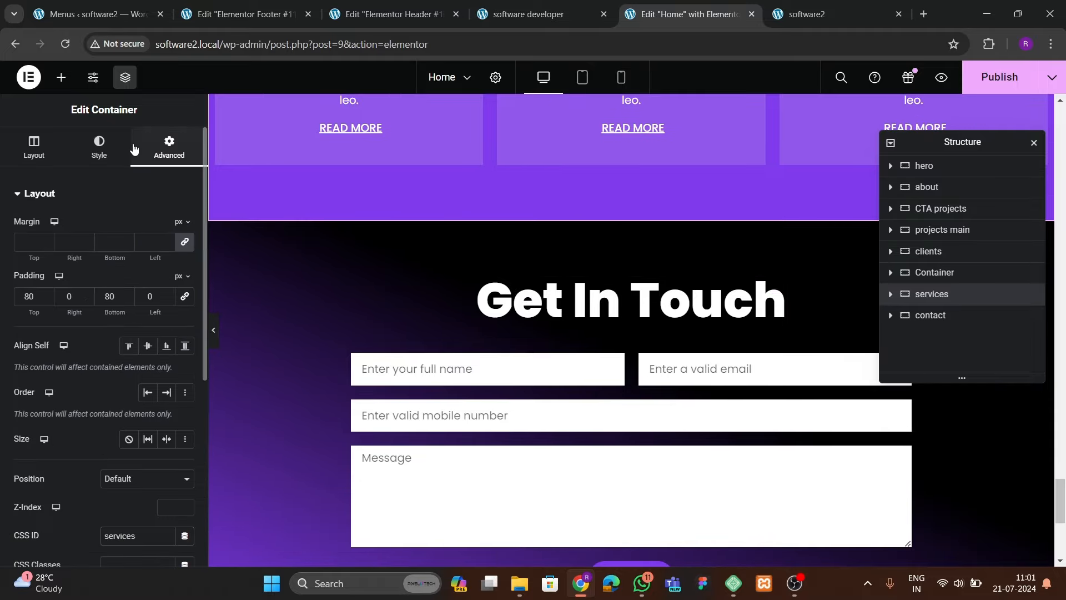
pyautogui.scroll(-5, 119, 279)
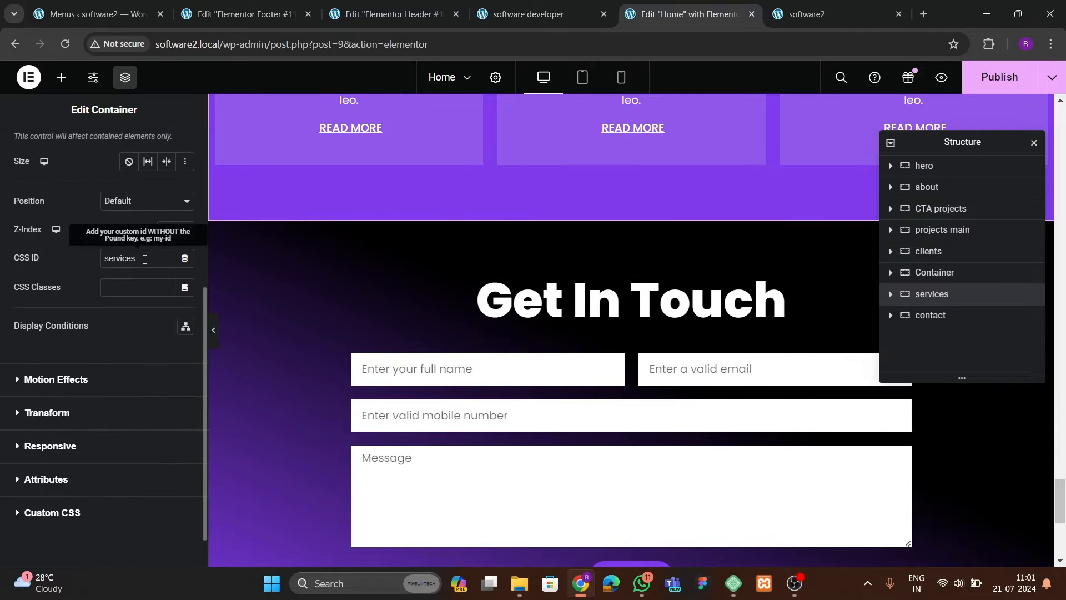
pyautogui.click(631, 214)
pyautogui.click(167, 144)
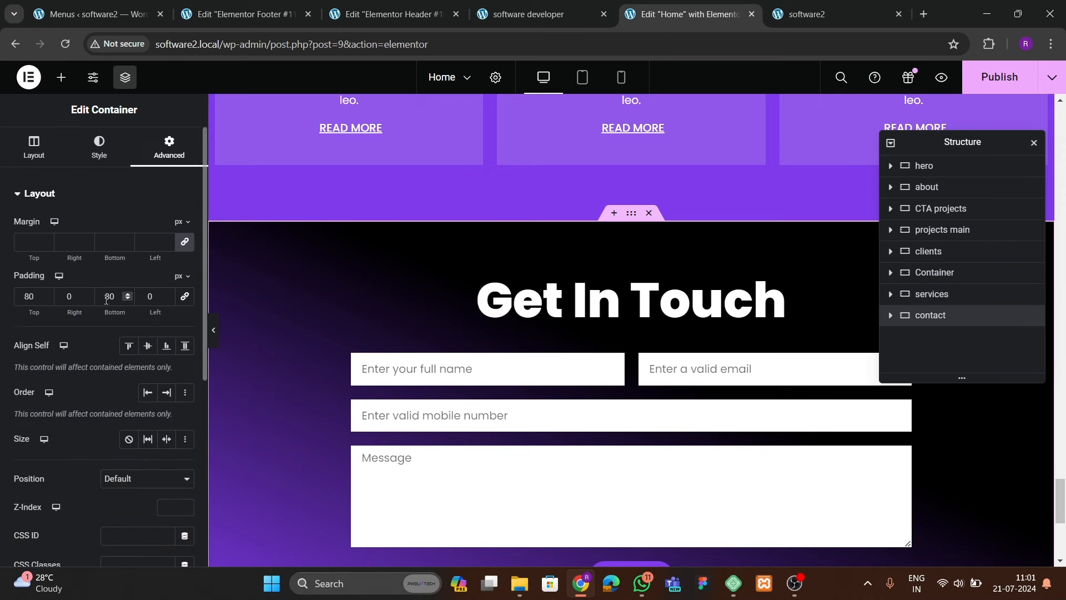
pyautogui.scroll(-5, 123, 333)
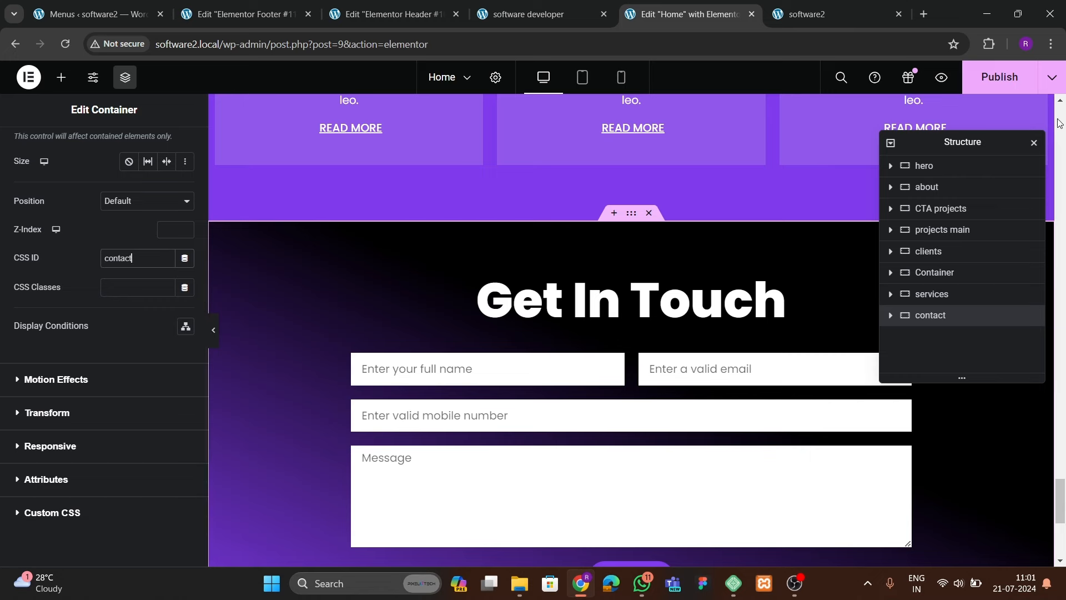
pyautogui.click(987, 63)
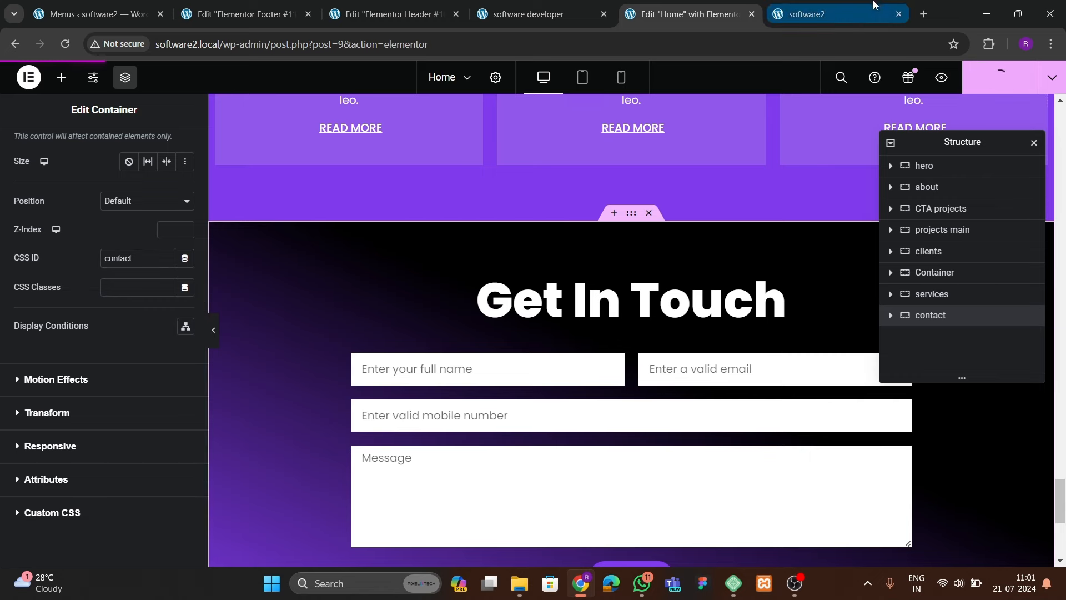
# - Reload the live software2 page and test its back-to-top arrow and the Projects, Testimonials, Teams, Services and Contact menu links
pyautogui.click(833, 11)
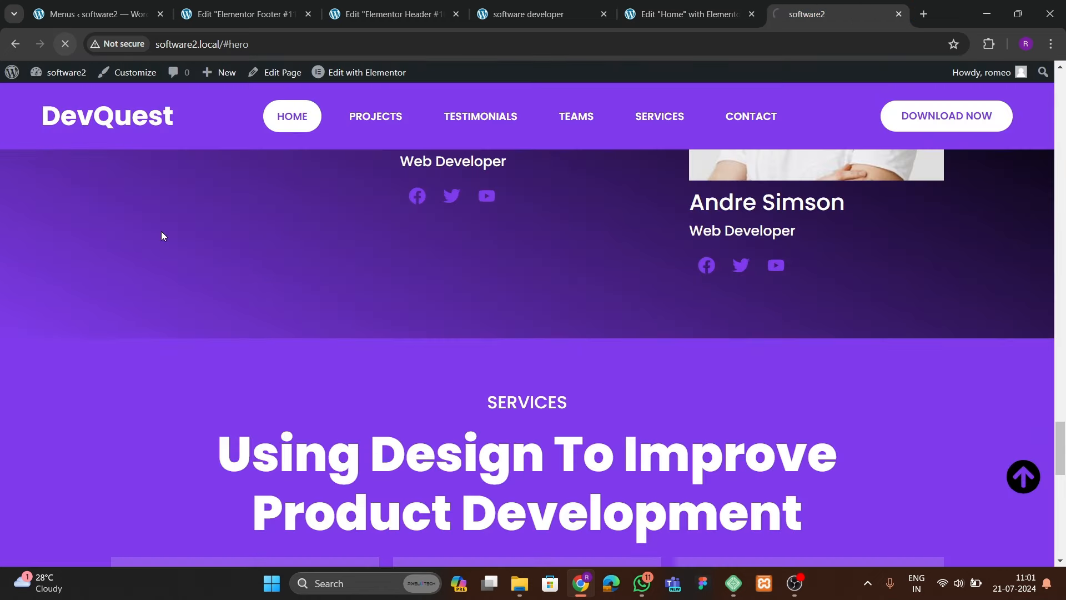
pyautogui.scroll(-12, 355, 225)
pyautogui.scroll(4, 944, 439)
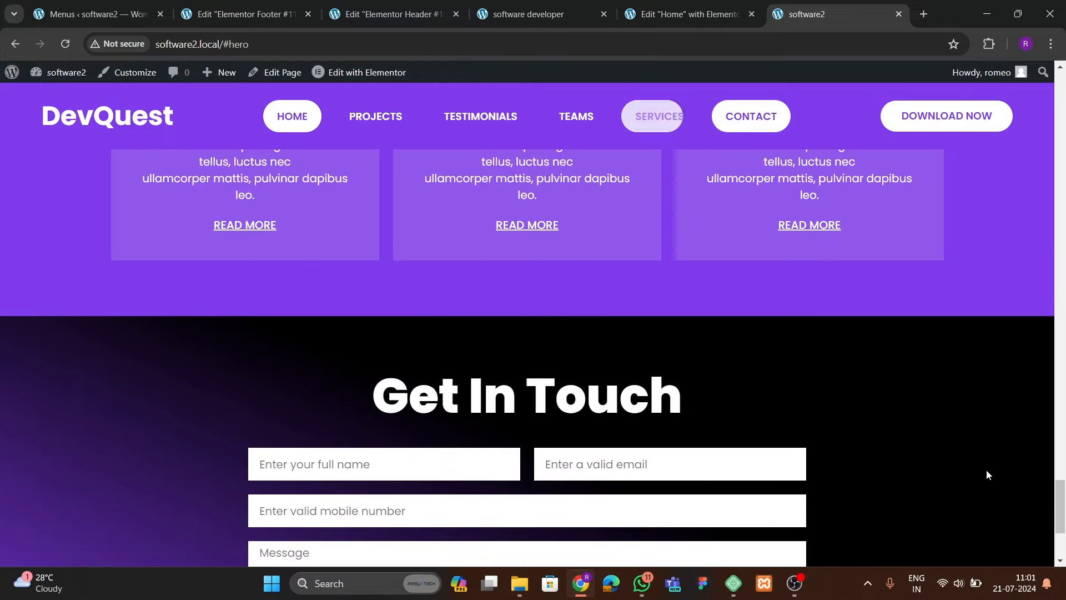
pyautogui.scroll(10, 974, 467)
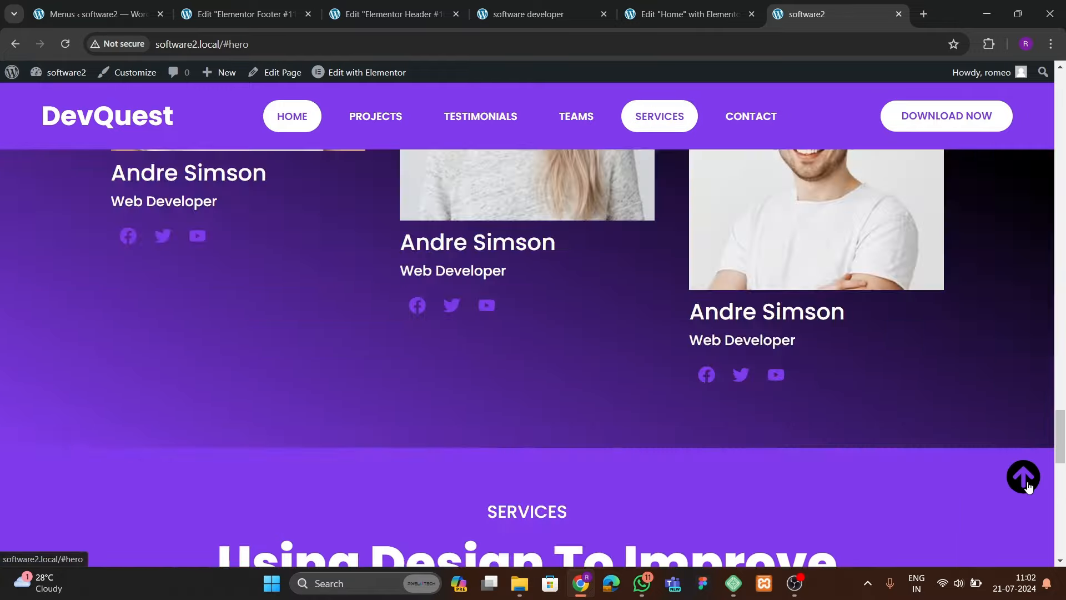
pyautogui.click(1024, 479)
pyautogui.click(375, 118)
pyautogui.click(472, 118)
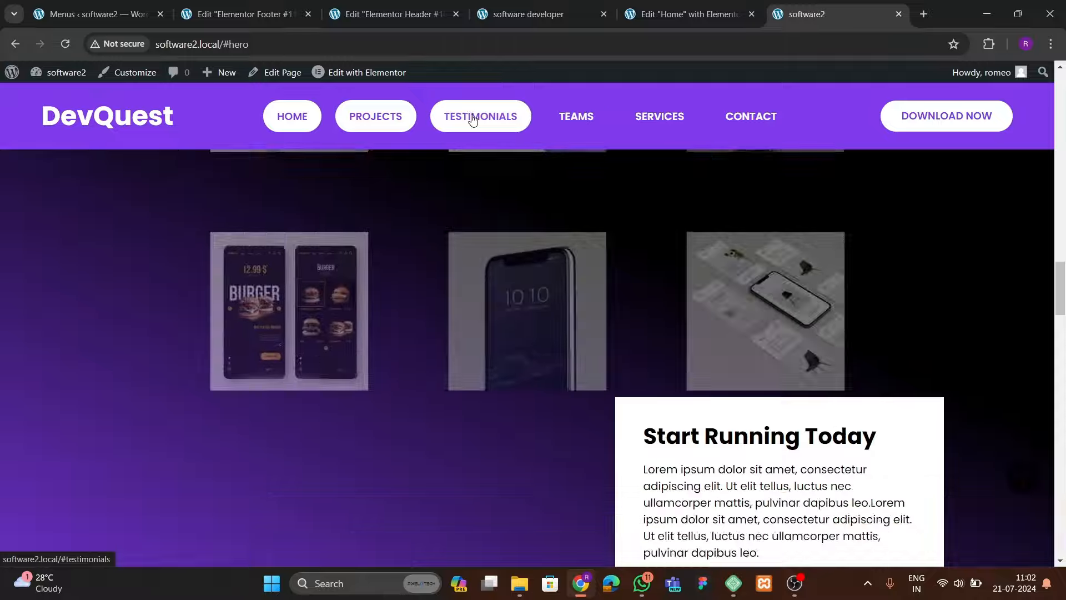
pyautogui.click(576, 116)
pyautogui.click(659, 117)
pyautogui.click(751, 116)
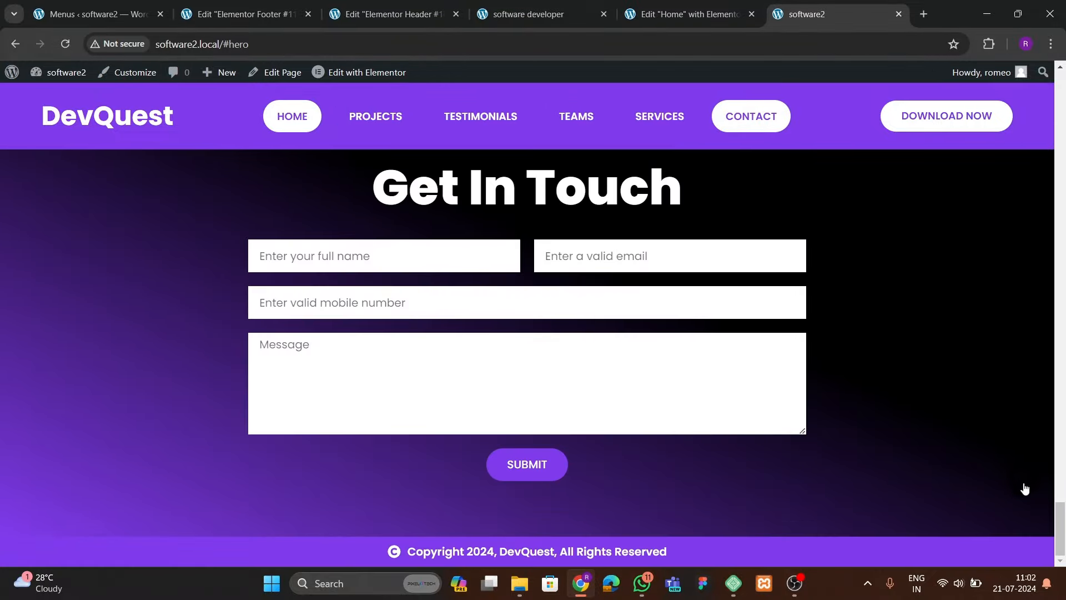
pyautogui.click(1009, 495)
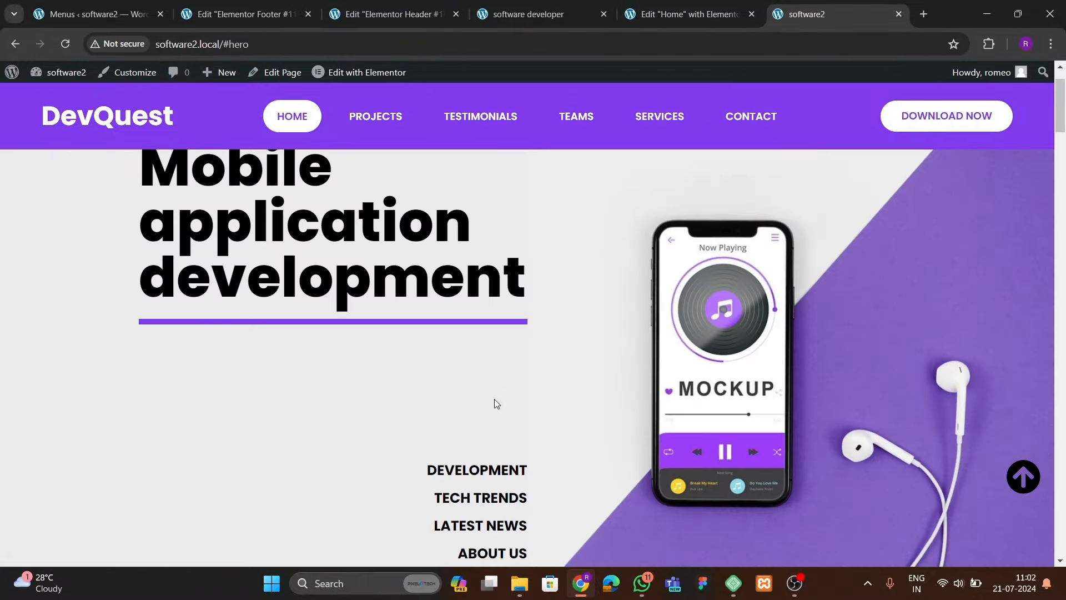
# - Look over the live page from the hero section down to the footer and back up
pyautogui.scroll(-10, 421, 423)
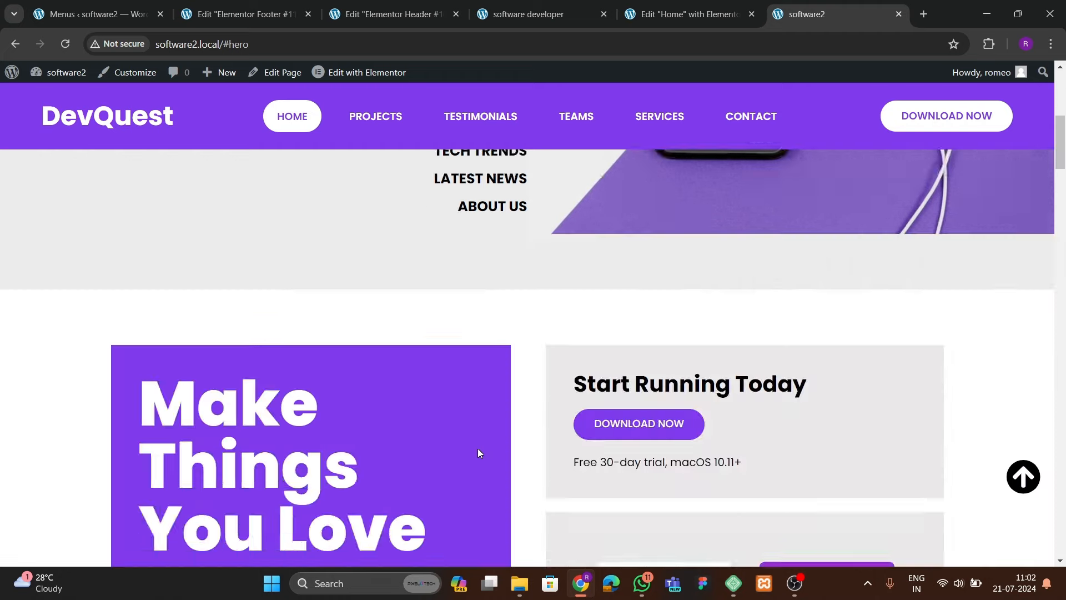
pyautogui.moveTo(1059, 227); pyautogui.dragTo(1061, 562)
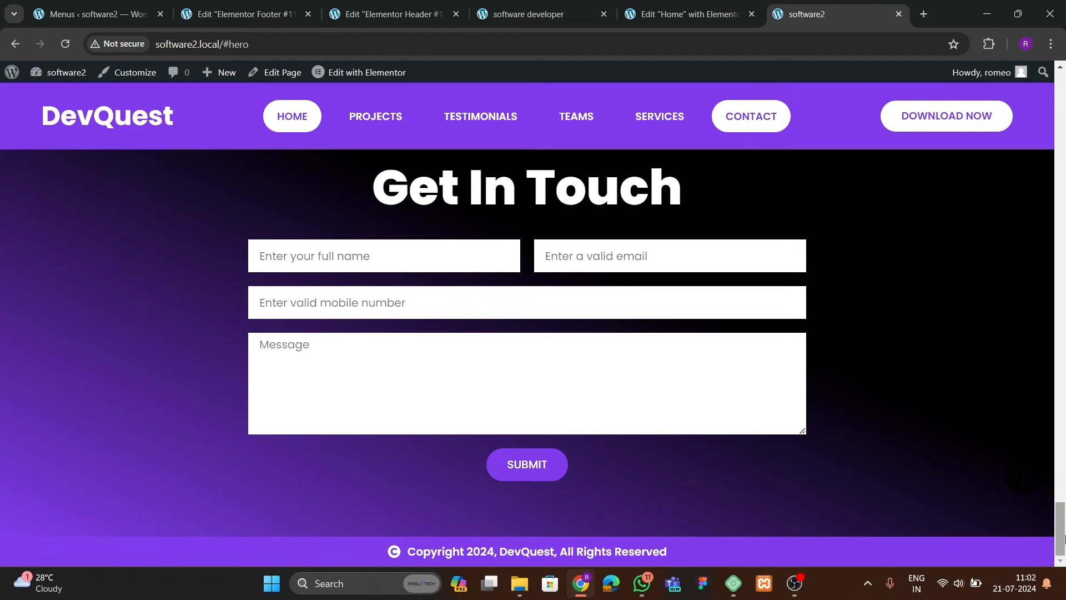
pyautogui.moveTo(1062, 535); pyautogui.dragTo(1060, 114)
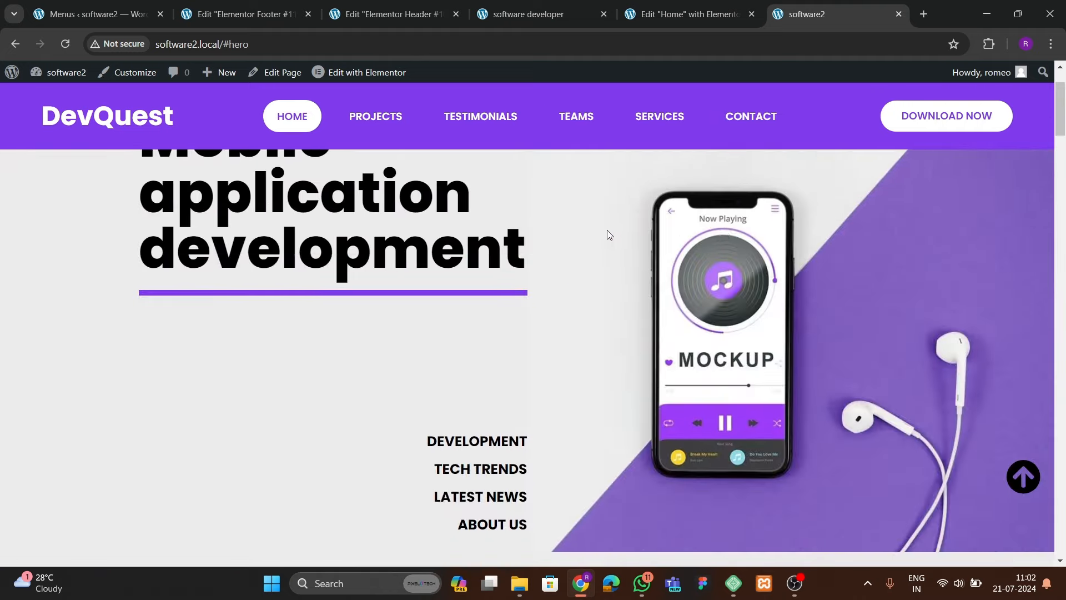
pyautogui.scroll(2, 605, 233)
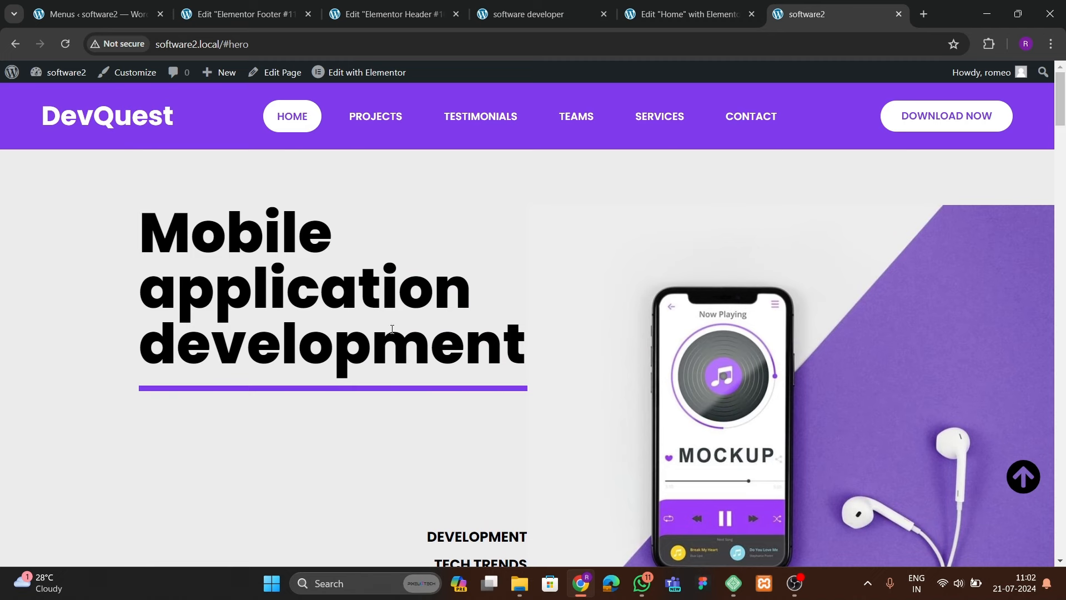
pyautogui.scroll(-5, 453, 334)
pyautogui.scroll(5, 466, 342)
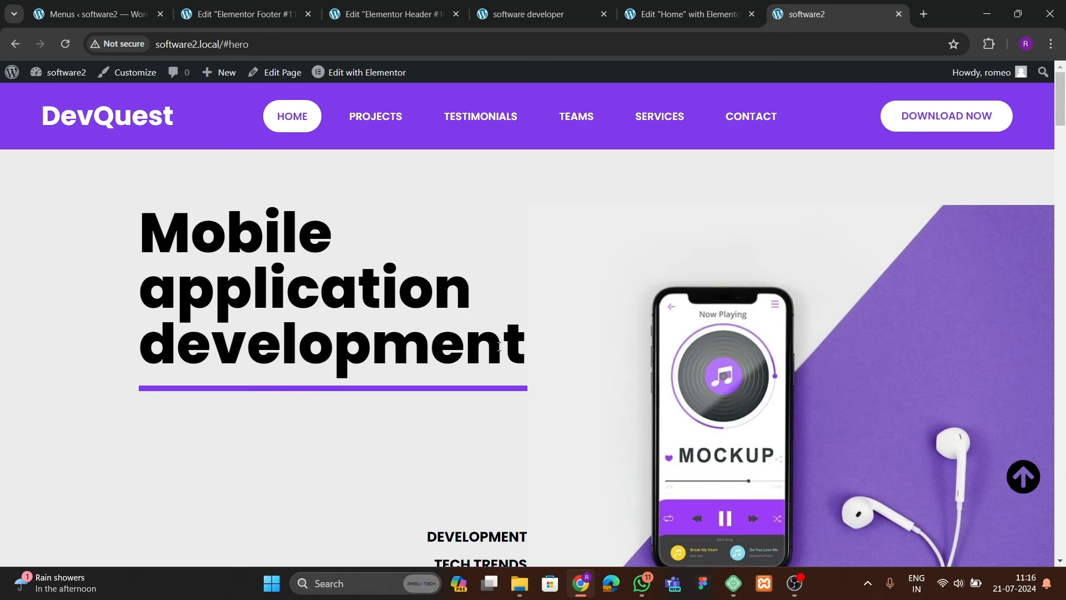
pyautogui.scroll(-13, 491, 352)
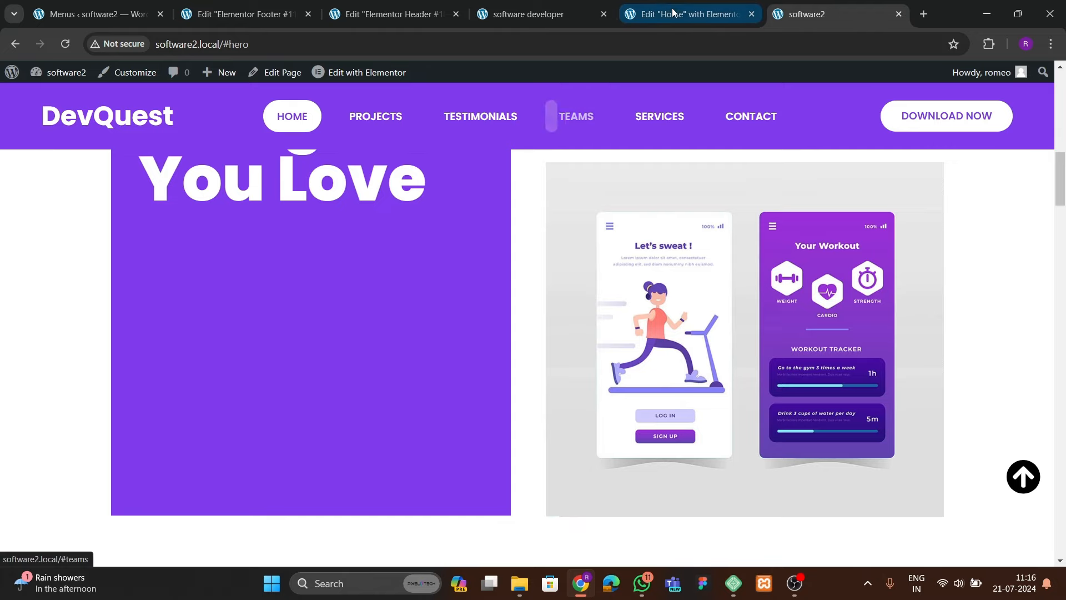
# - Switch to the Home page editor and examine every section in the mobile preview up to the hero
pyautogui.click(689, 14)
pyautogui.scroll(20, 516, 362)
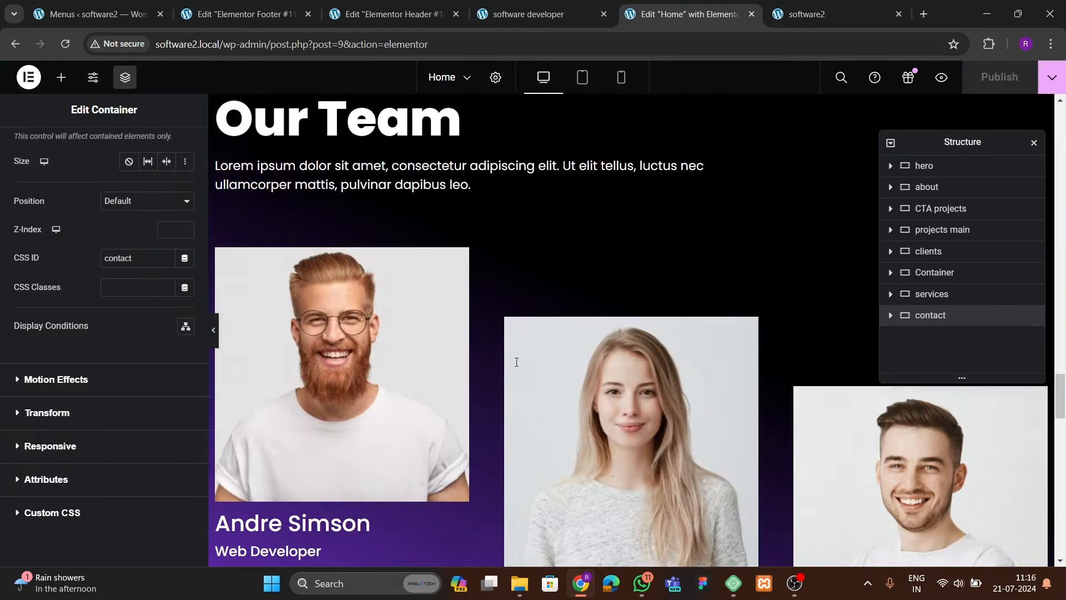
pyautogui.scroll(20, 514, 362)
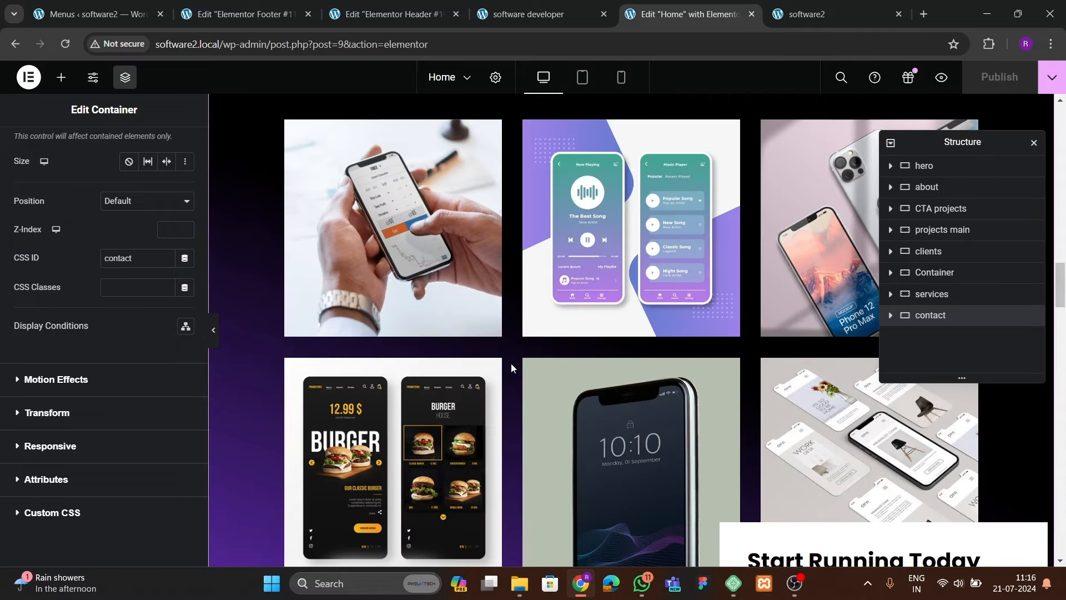
pyautogui.scroll(15, 510, 363)
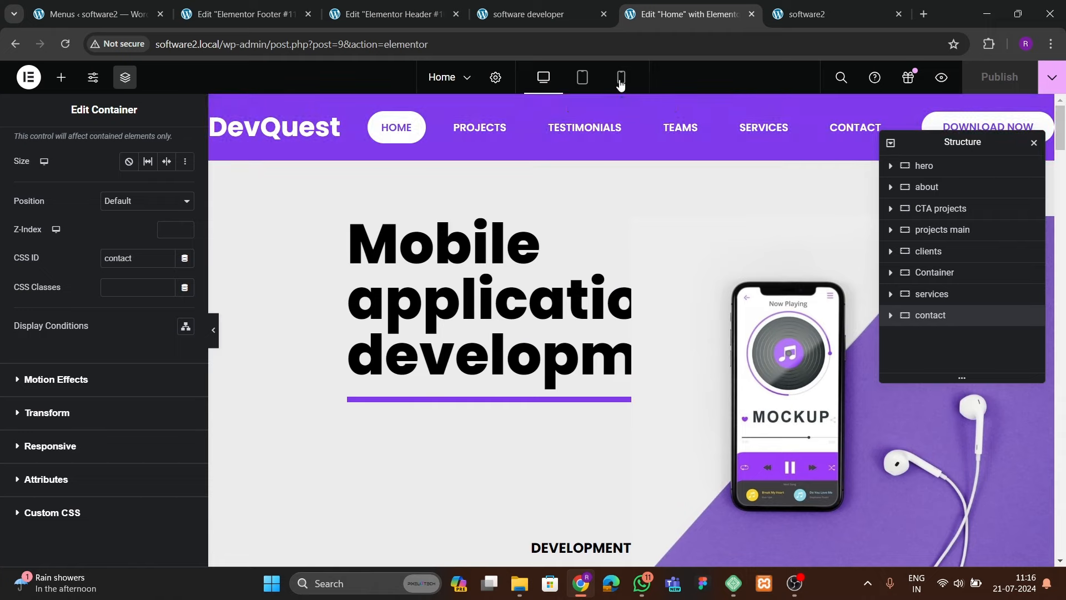
pyautogui.scroll(-15, 589, 308)
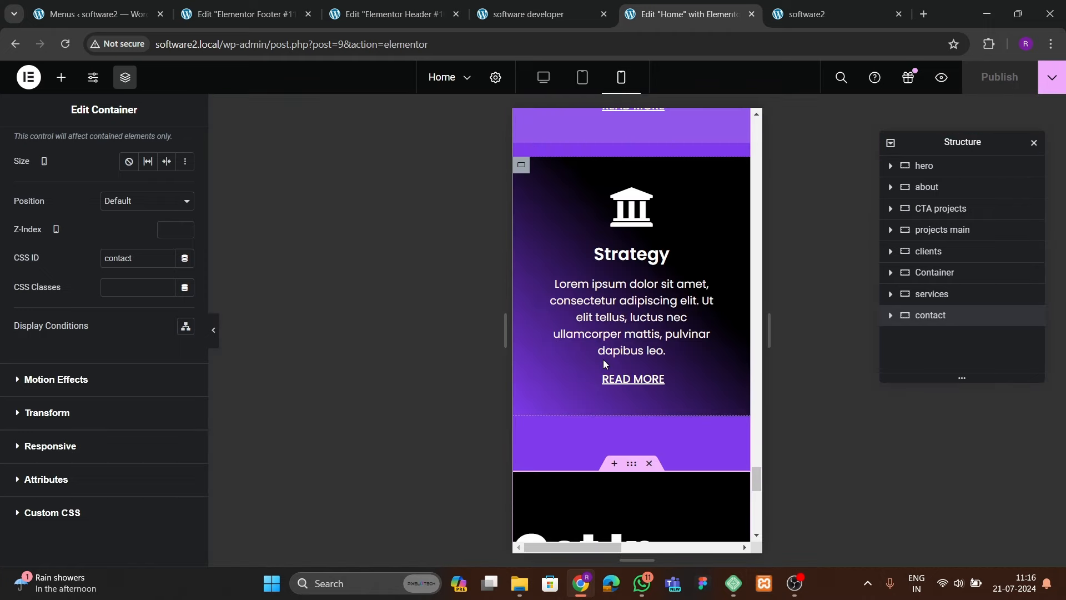
pyautogui.scroll(8, 607, 333)
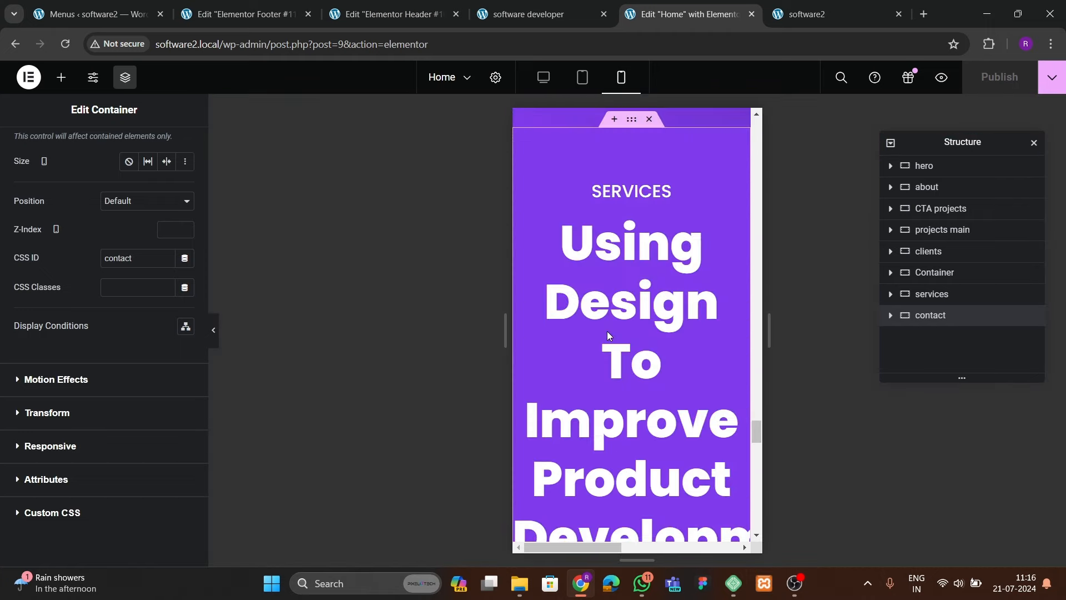
pyautogui.scroll(10, 607, 335)
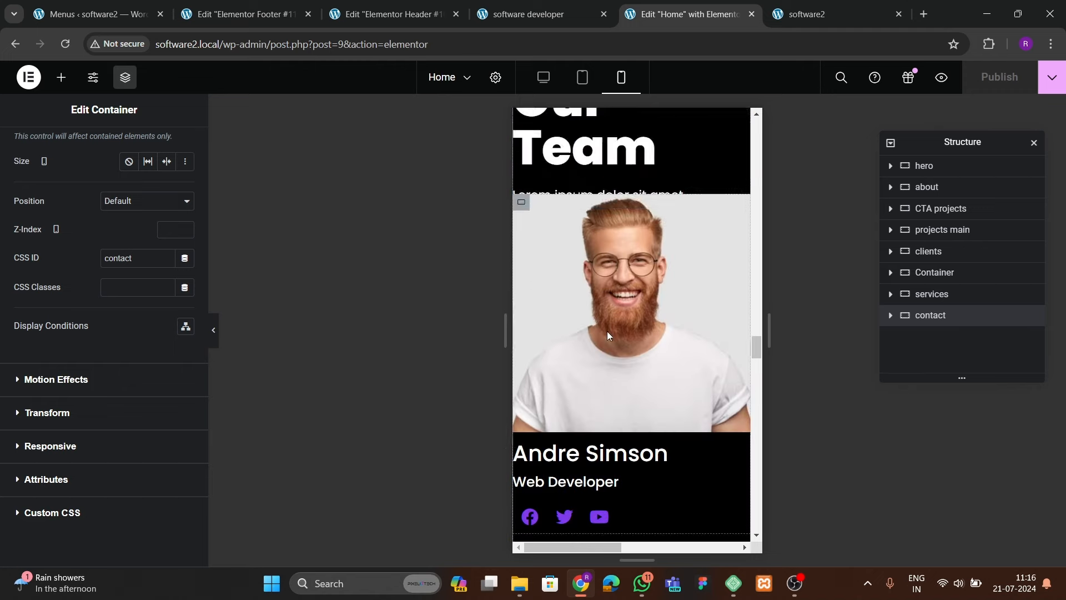
pyautogui.scroll(12, 607, 333)
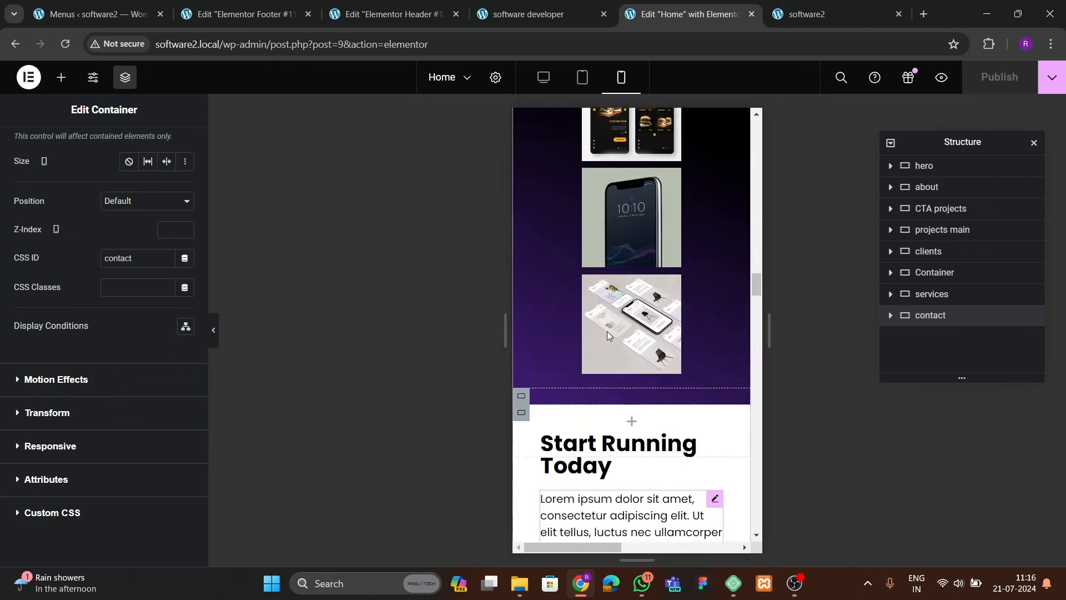
pyautogui.scroll(5, 607, 335)
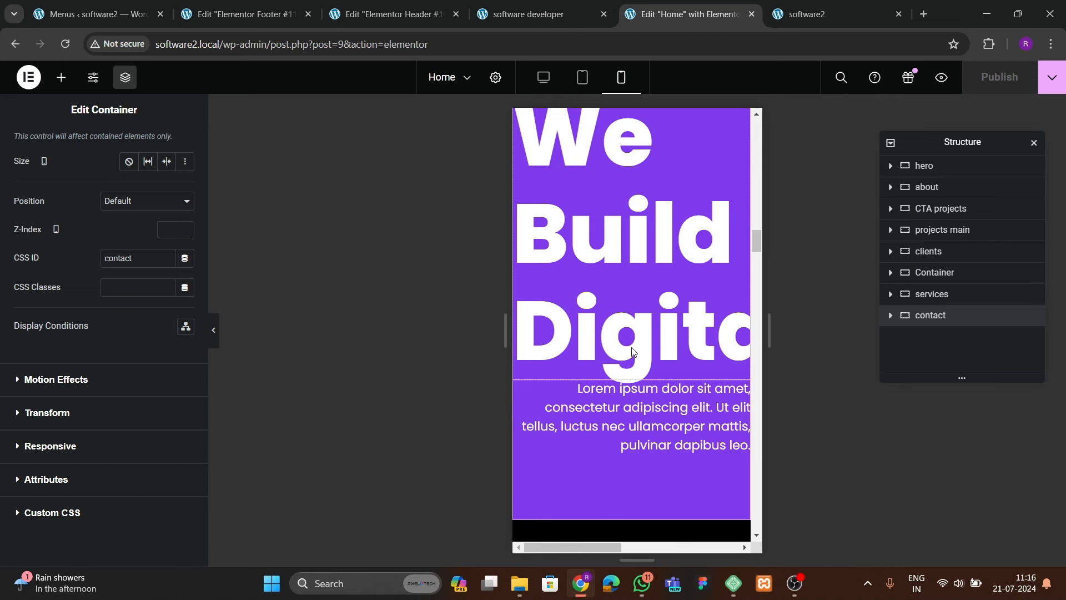
pyautogui.scroll(10, 680, 299)
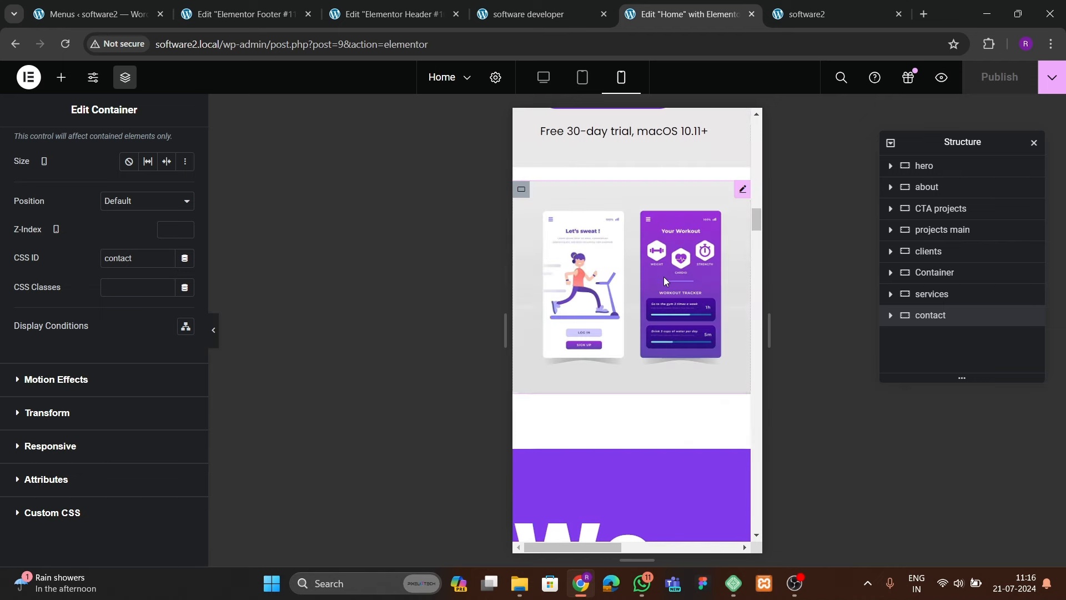
pyautogui.scroll(8, 632, 308)
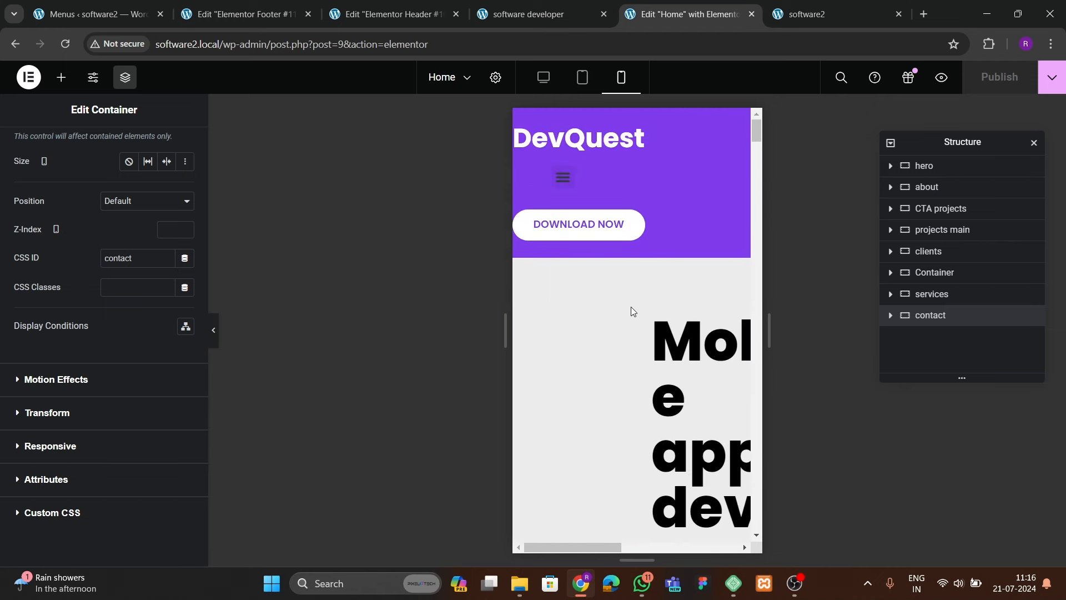
pyautogui.scroll(-3, 623, 368)
pyautogui.scroll(3, 623, 371)
pyautogui.scroll(-3, 623, 371)
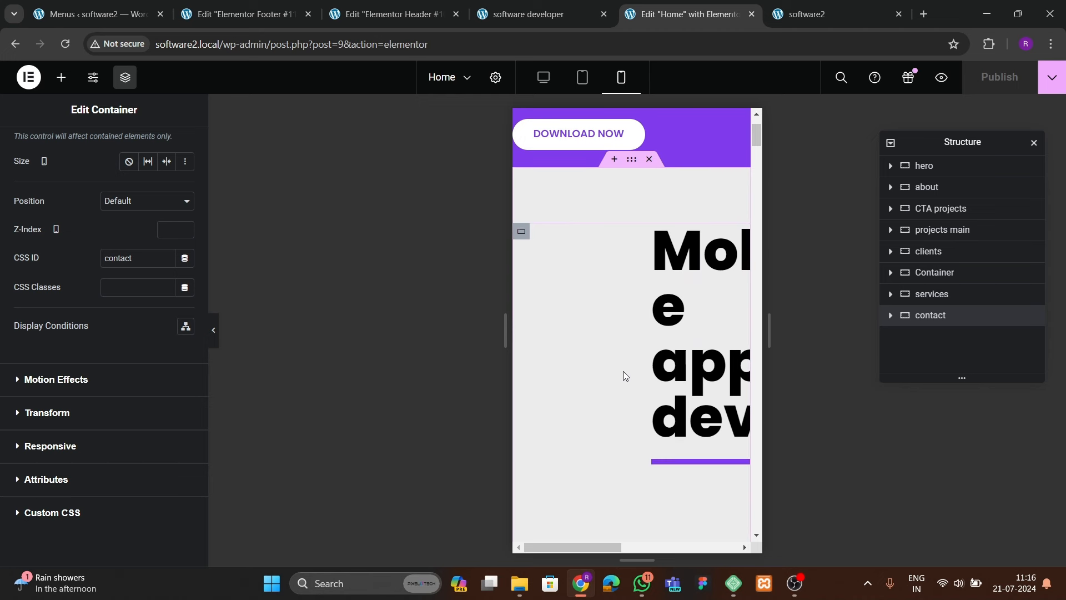
# - Set the mobile padding of the hero's text container to 0 px on all sides
pyautogui.click(523, 188)
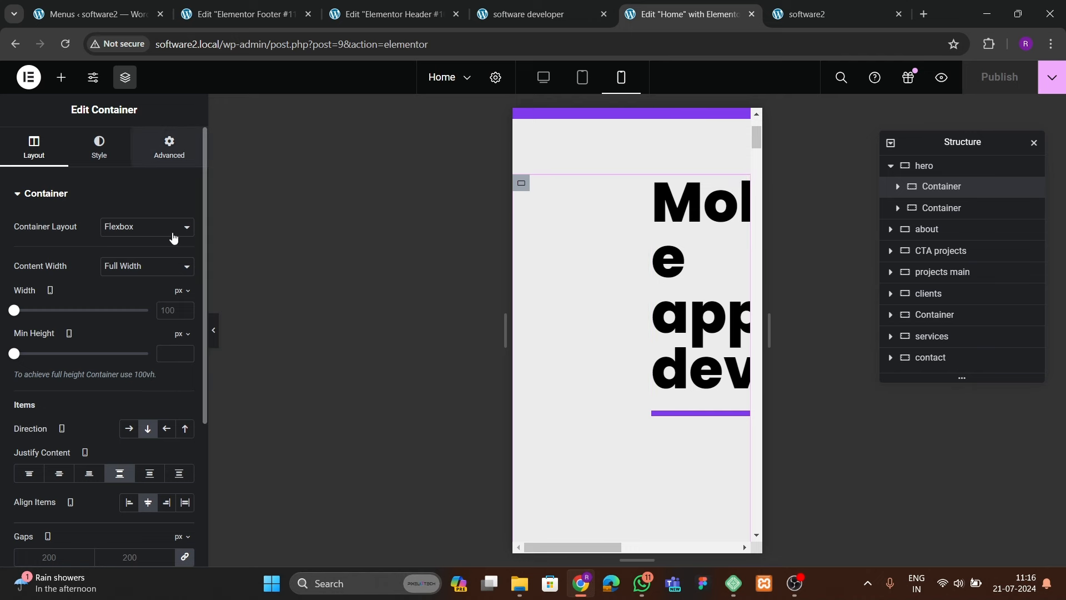
pyautogui.click(169, 147)
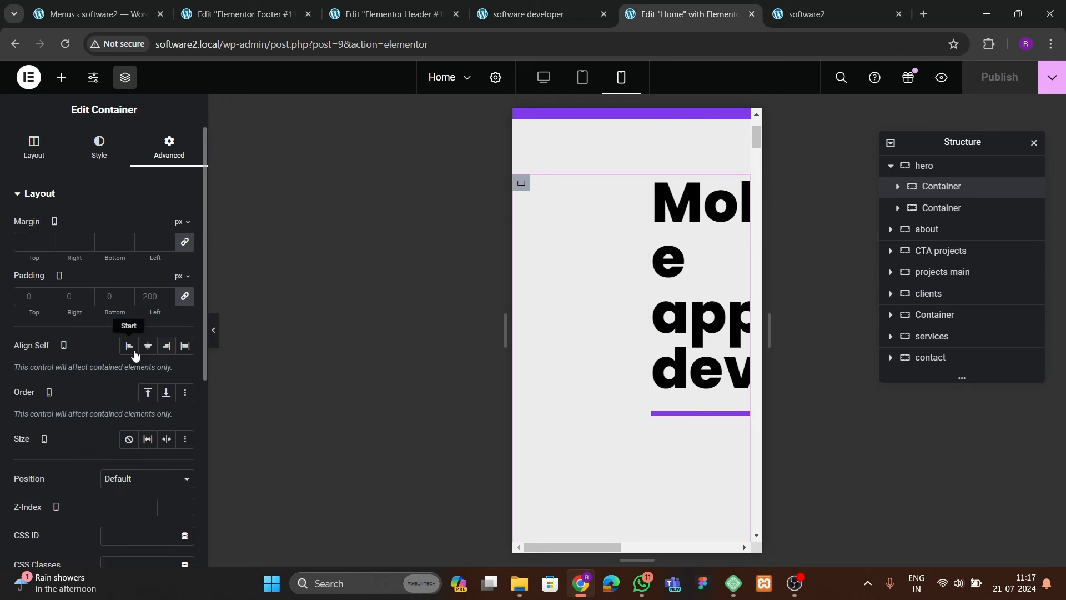
pyautogui.click(151, 297)
pyautogui.write('0')
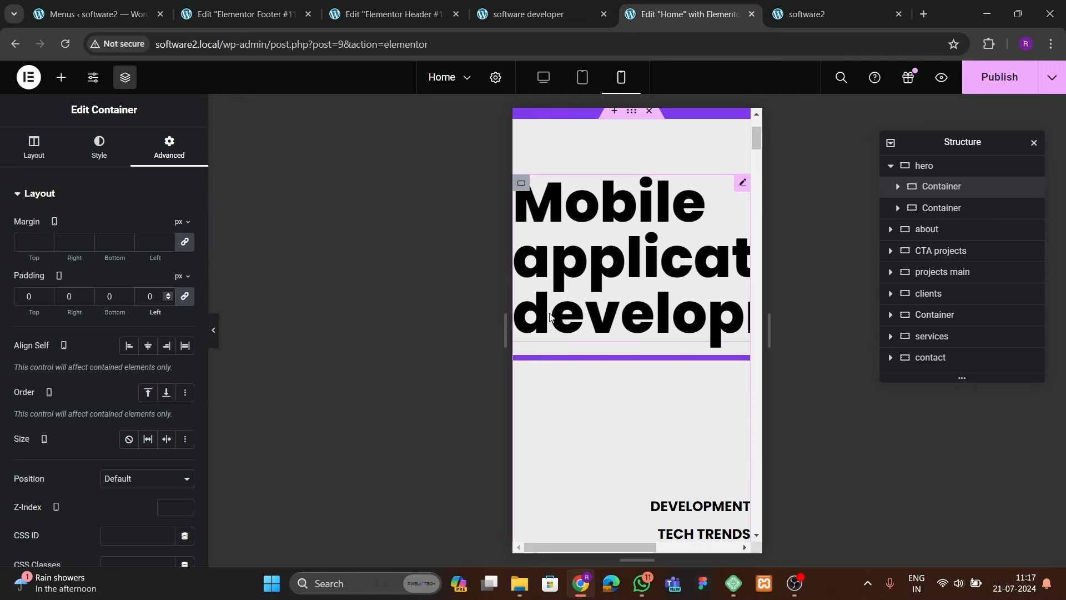
# - Set the mobile font size of the "Mobile application development" heading to 45 px
pyautogui.click(610, 338)
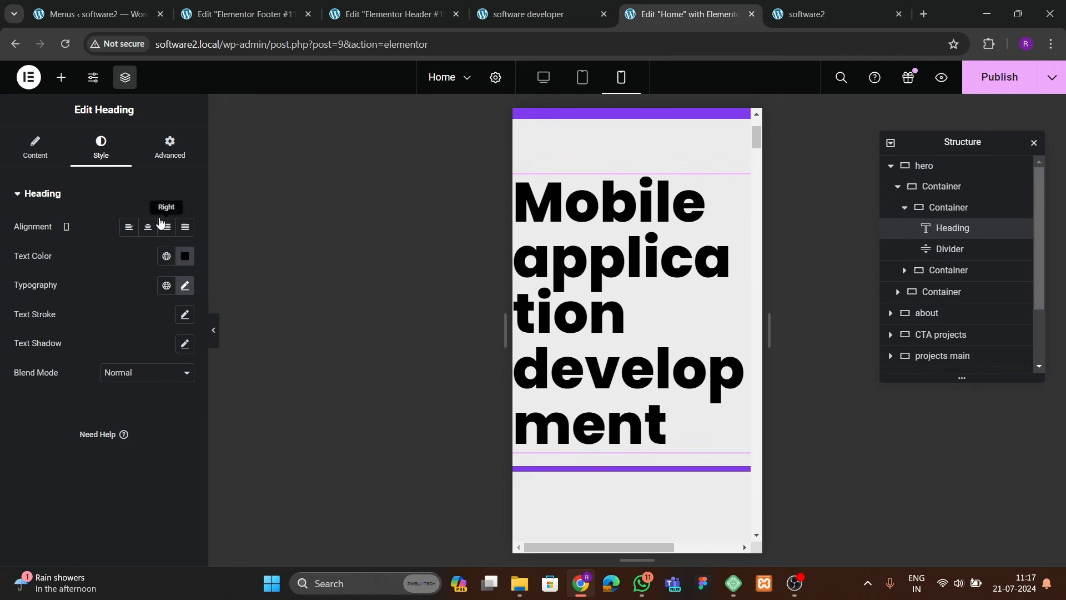
pyautogui.click(185, 285)
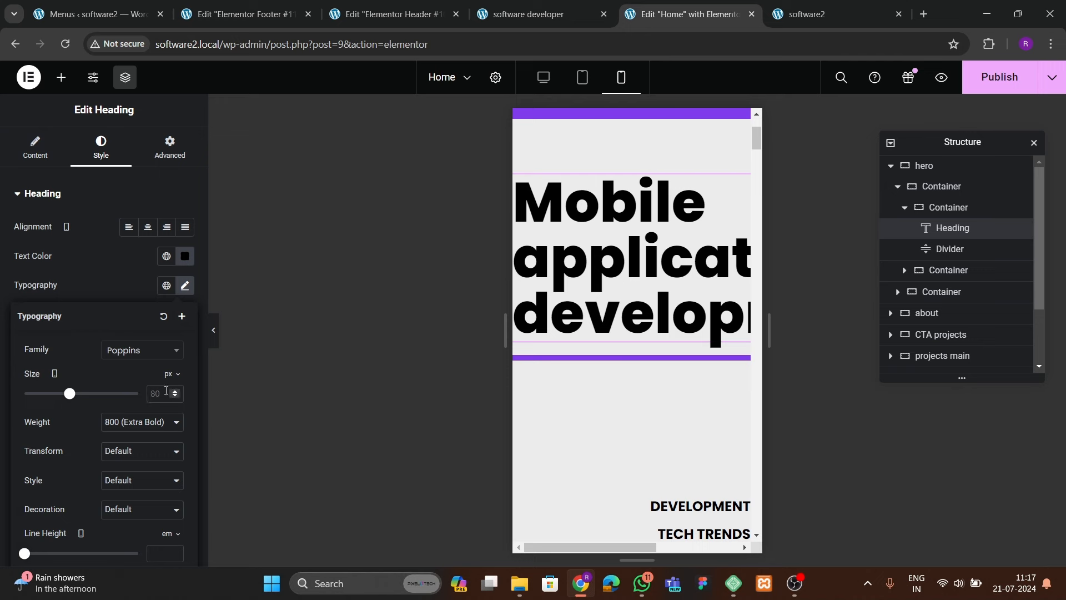
pyautogui.write('37')
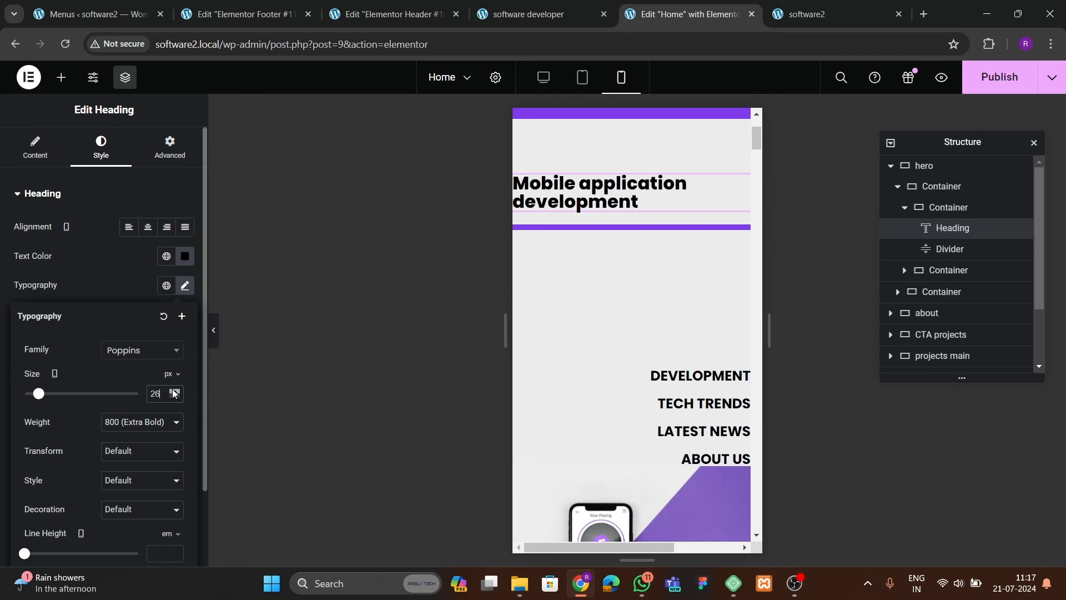
pyautogui.click(174, 390)
pyautogui.click(174, 390)
pyautogui.click(175, 390)
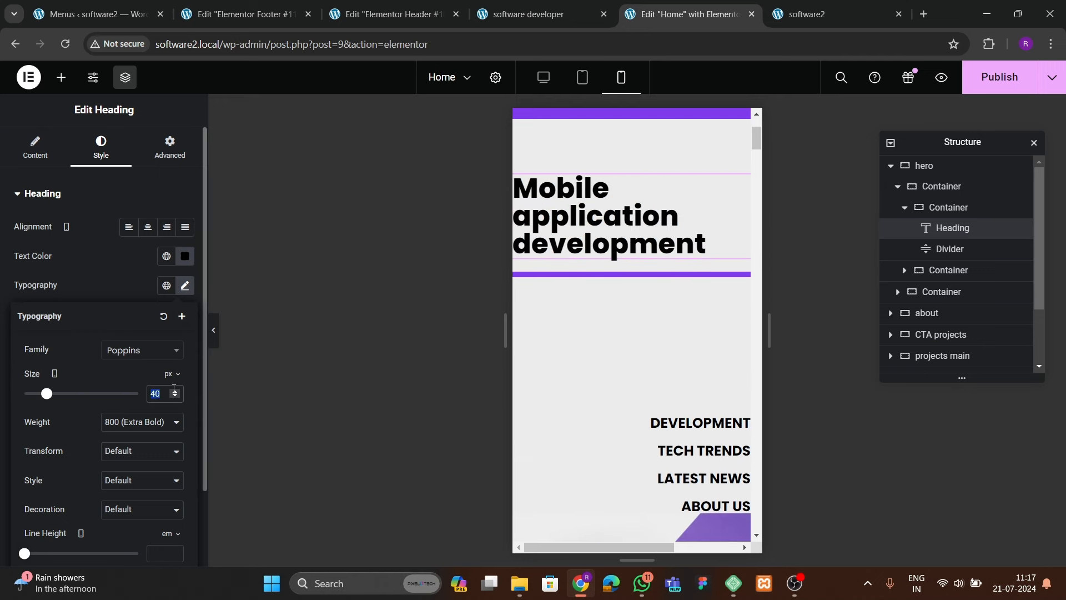
pyautogui.click(174, 390)
pyautogui.click(174, 390)
pyautogui.click(174, 390)
pyautogui.click(174, 390)
pyautogui.click(174, 390)
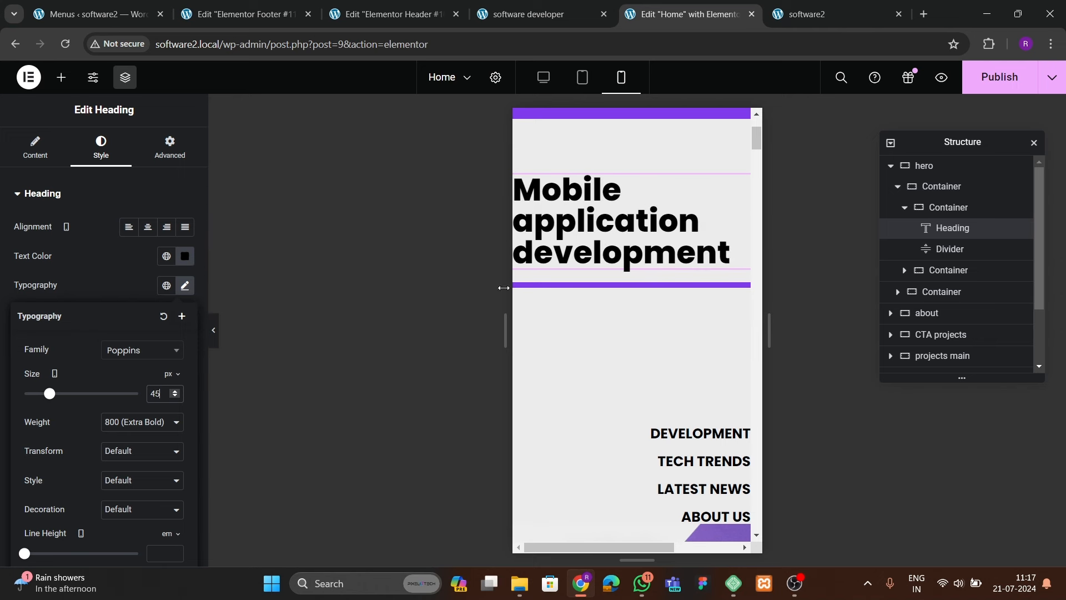
# - Give the hero container unlinked mobile padding of 80 px top and bottom and 20 px right and left
pyautogui.click(904, 207)
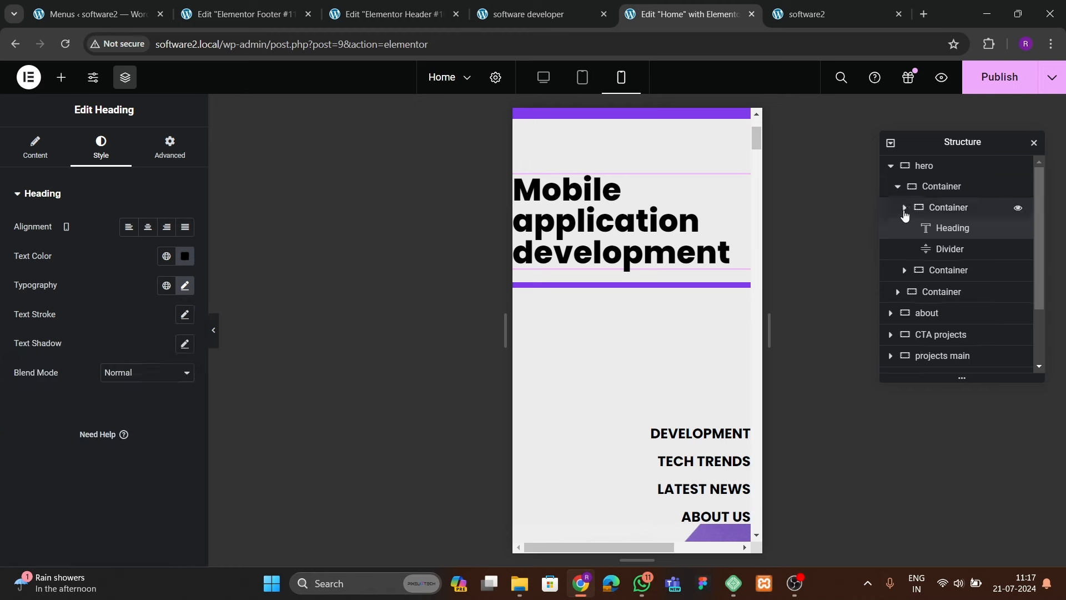
pyautogui.click(949, 190)
pyautogui.click(930, 166)
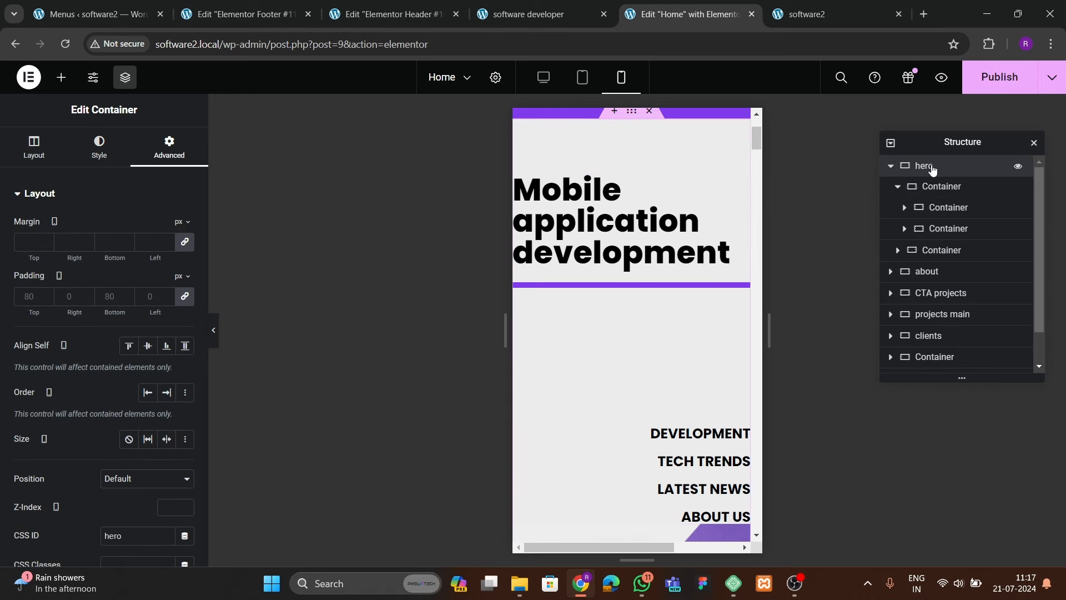
pyautogui.click(185, 296)
pyautogui.write('80')
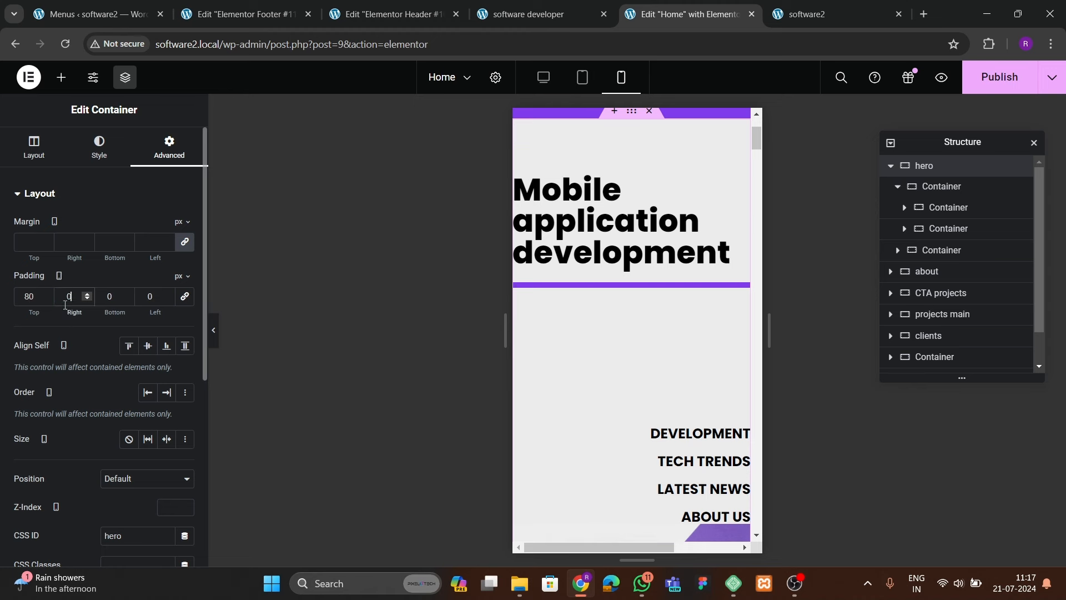
pyautogui.write('2')
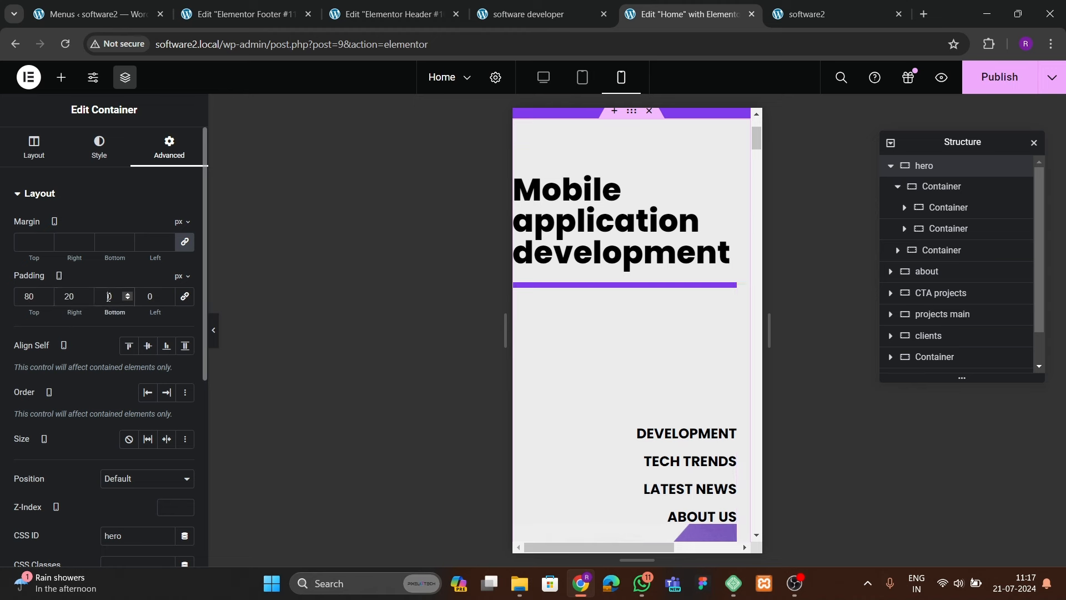
pyautogui.write('2')
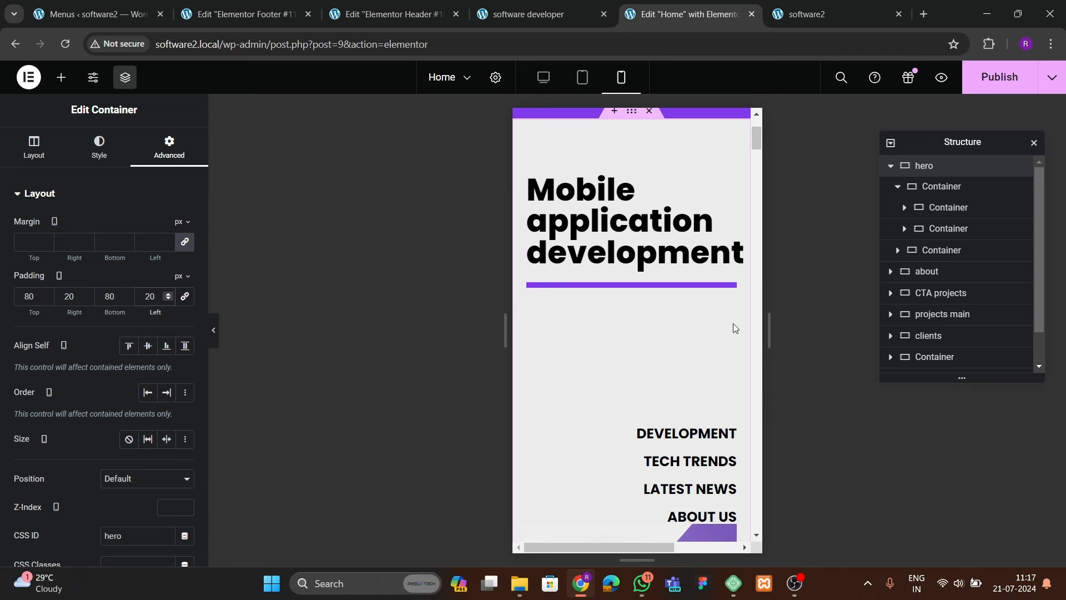
# - Set the mobile column and row gaps of the hero's text container to 50 px
pyautogui.scroll(-2, 624, 311)
pyautogui.scroll(2, 624, 311)
pyautogui.scroll(-1, 587, 404)
pyautogui.scroll(2, 582, 398)
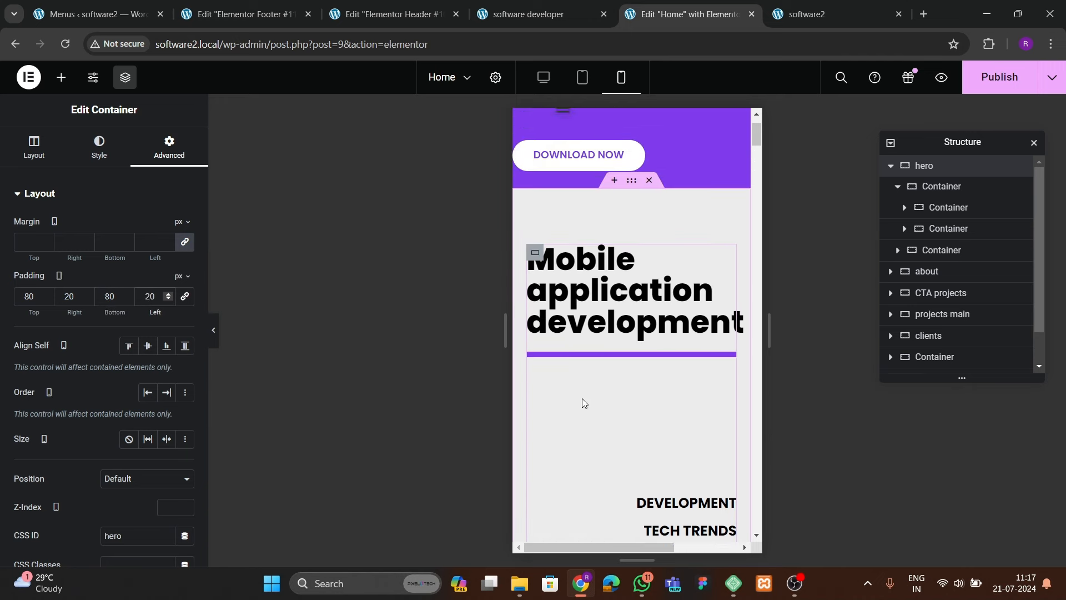
pyautogui.scroll(-2, 582, 398)
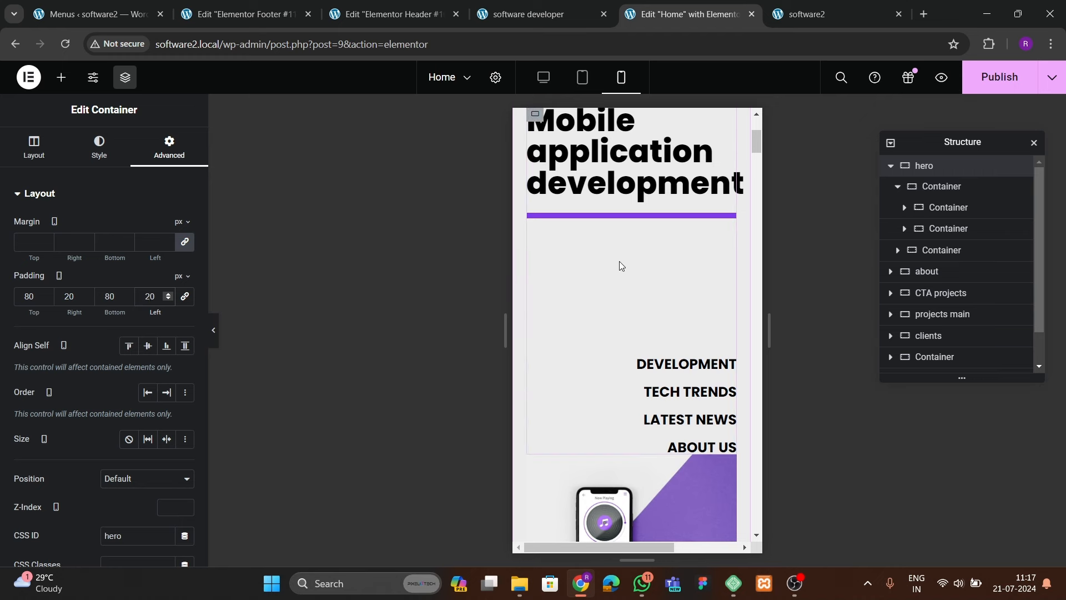
pyautogui.click(926, 191)
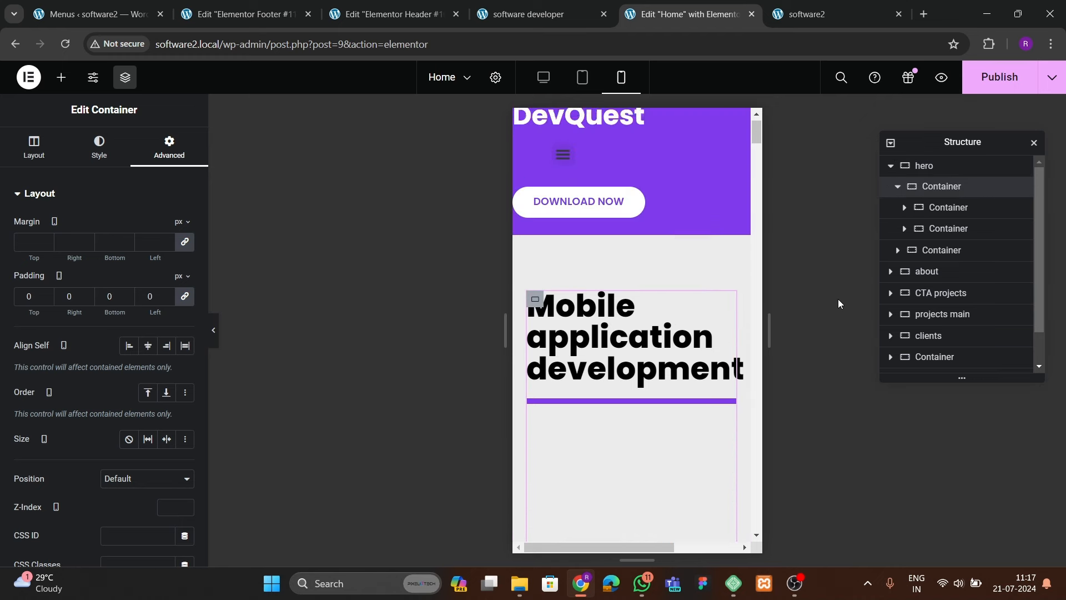
pyautogui.click(11, 160)
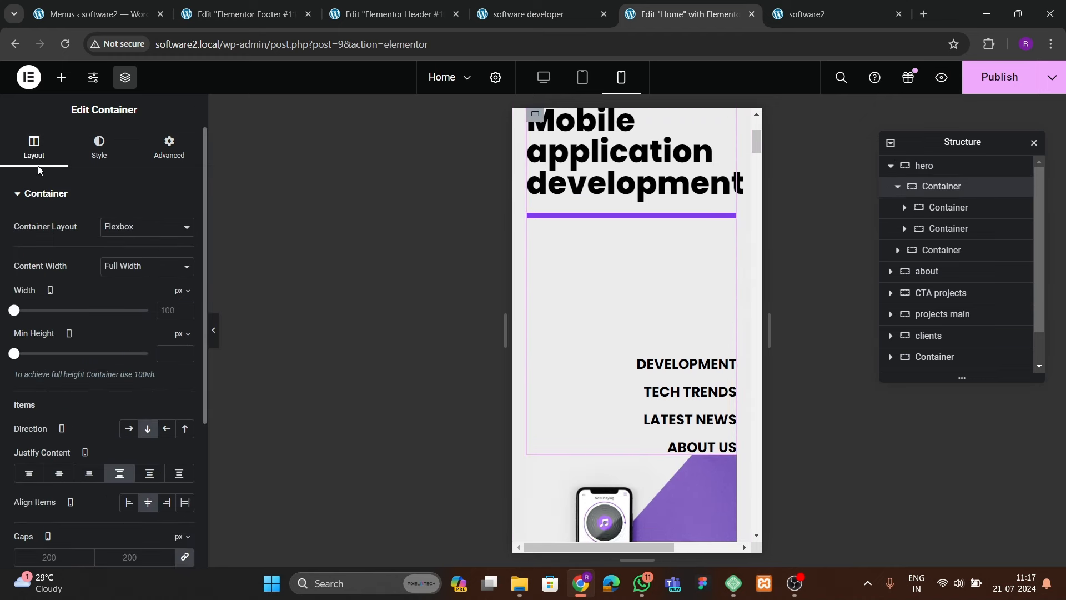
pyautogui.scroll(-3, 89, 318)
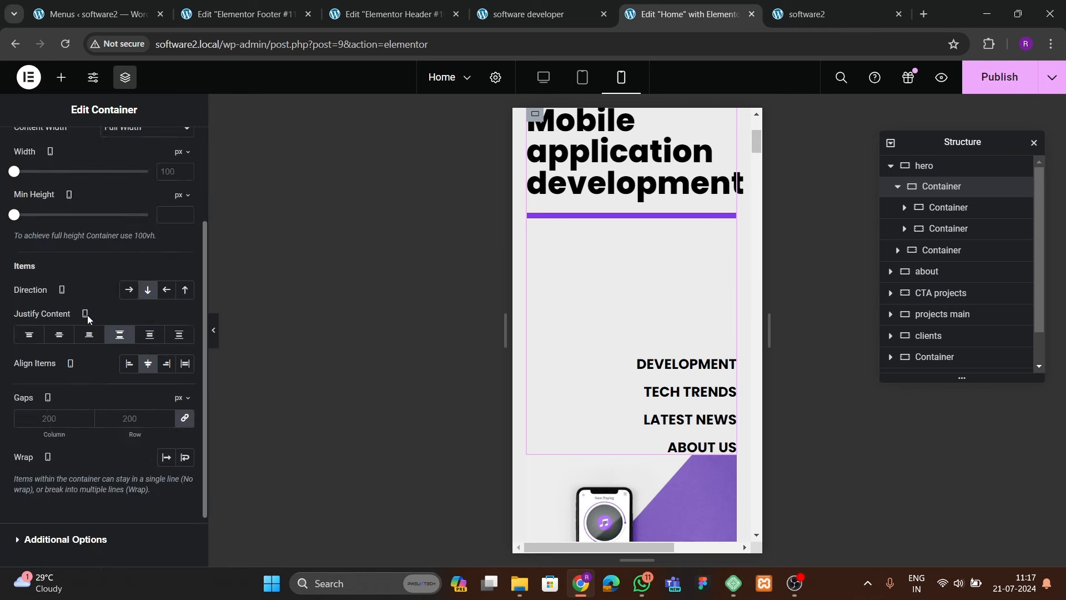
pyautogui.click(146, 417)
pyautogui.write('50')
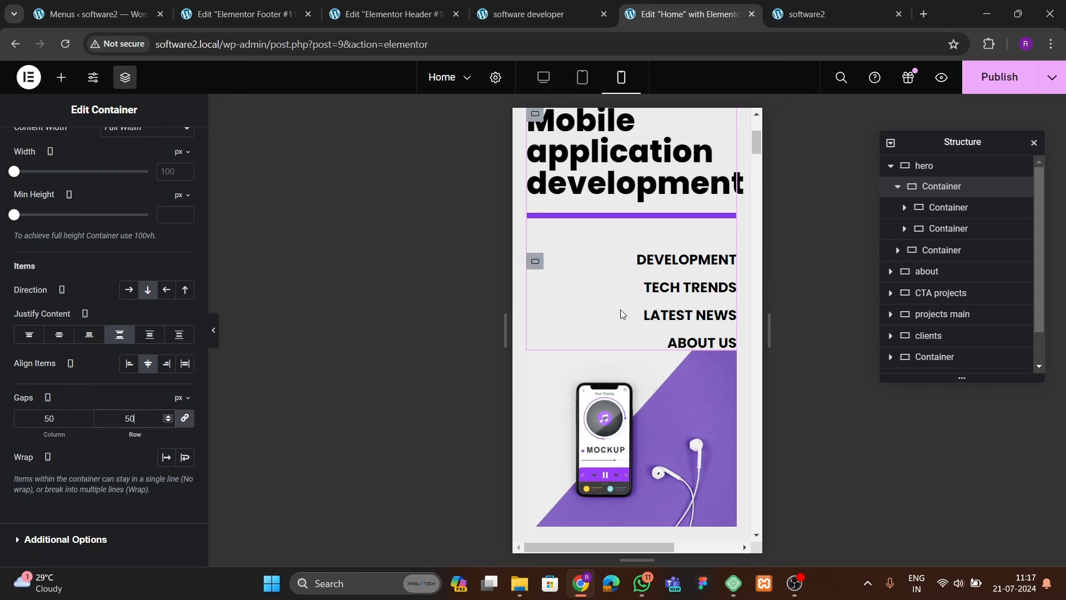
# - Set the mobile font size of the "Make Things You Love" heading in the about section to 50 px
pyautogui.scroll(4, 638, 372)
pyautogui.scroll(-1, 661, 383)
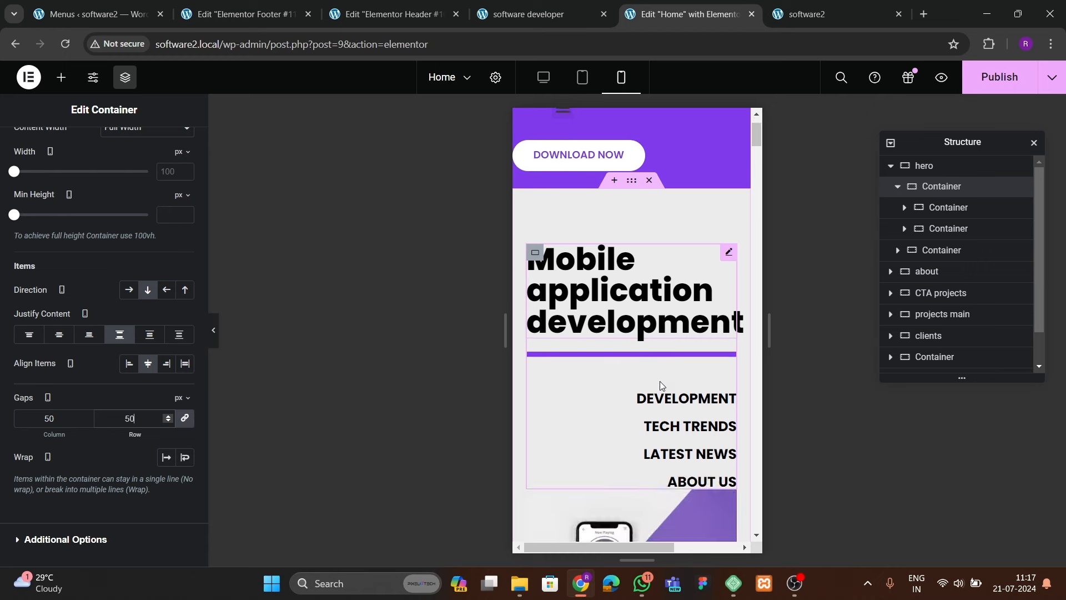
pyautogui.scroll(1, 661, 333)
pyautogui.scroll(-3, 661, 295)
pyautogui.scroll(3, 655, 296)
pyautogui.scroll(-10, 652, 322)
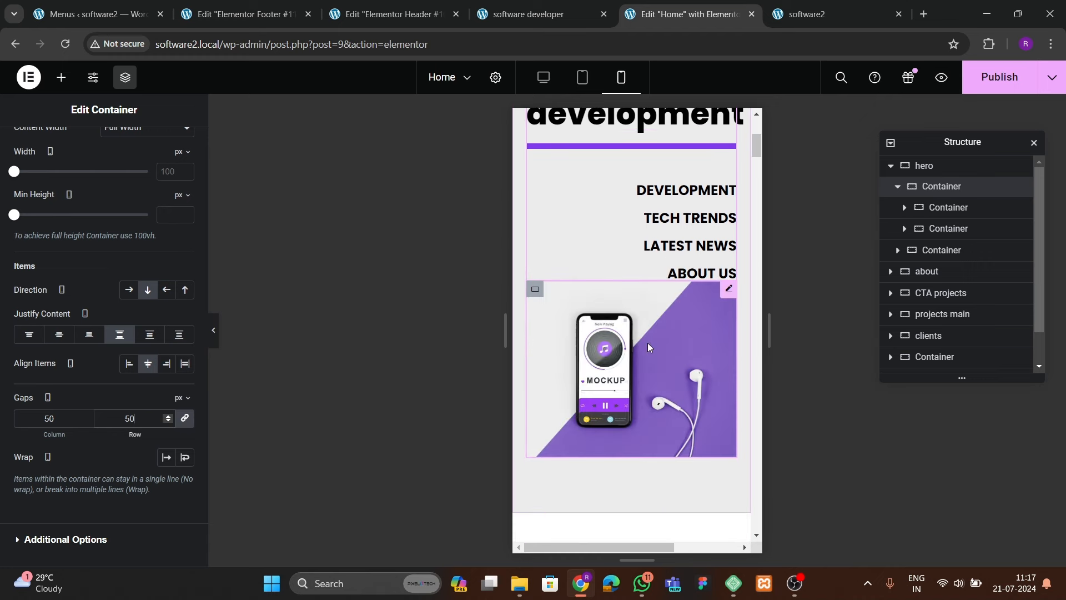
pyautogui.click(620, 412)
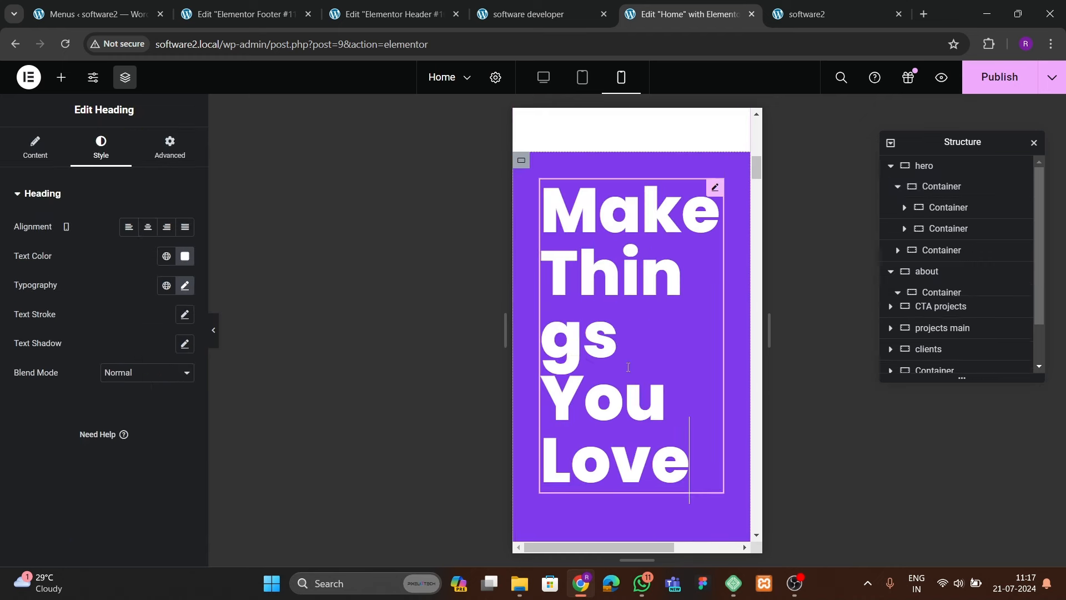
pyautogui.click(185, 285)
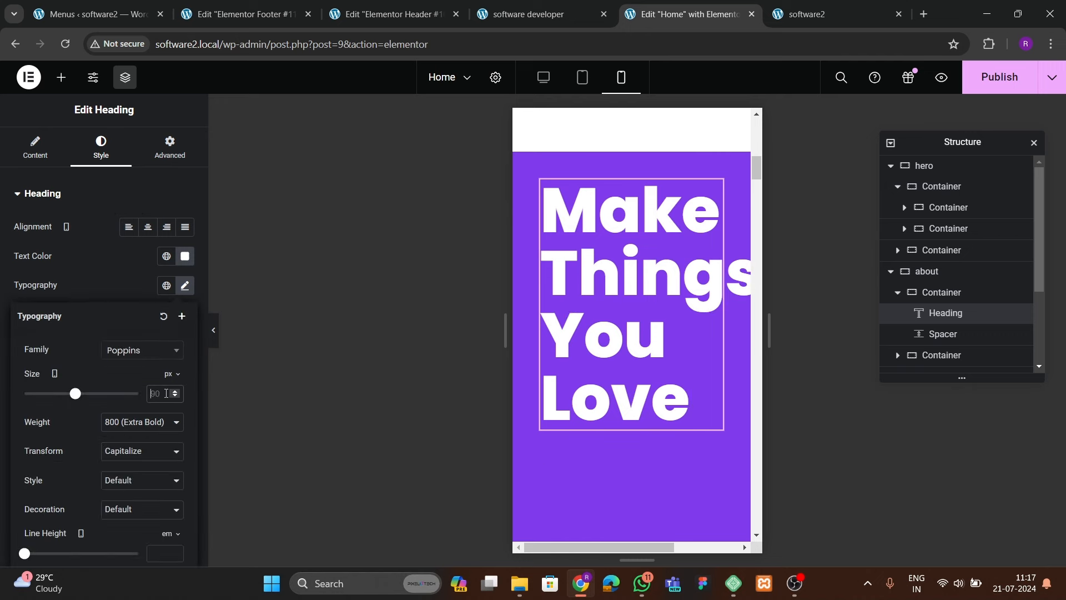
pyautogui.click(166, 393)
pyautogui.write('50')
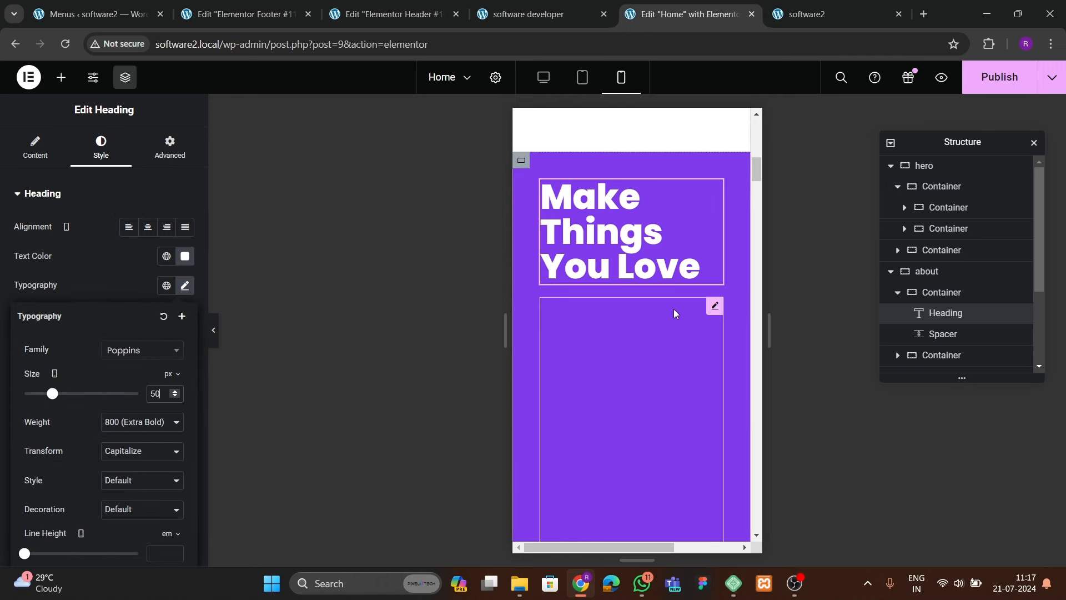
# - Give the about container unlinked mobile padding of 80 px top and bottom and 20 px right and left
pyautogui.click(931, 274)
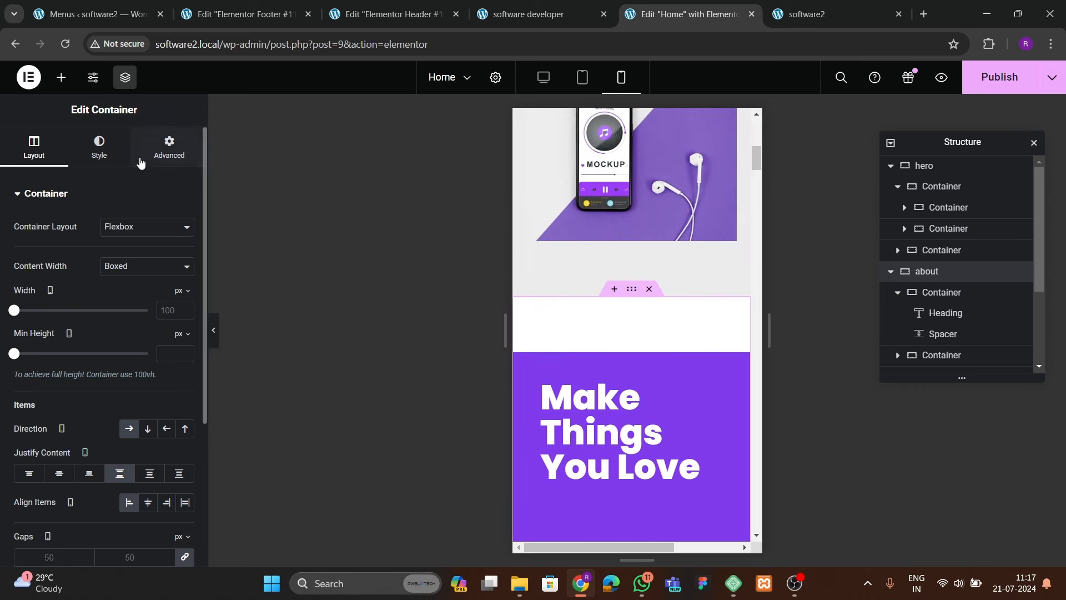
pyautogui.click(169, 149)
pyautogui.click(39, 296)
pyautogui.write('0')
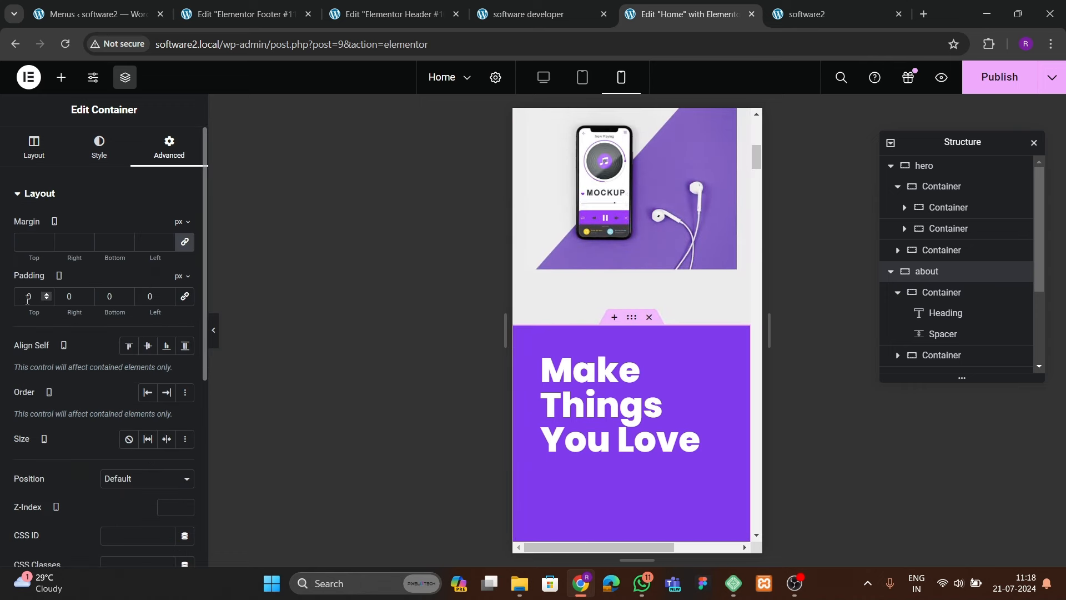
pyautogui.write('8')
pyautogui.click(66, 296)
pyautogui.write('2')
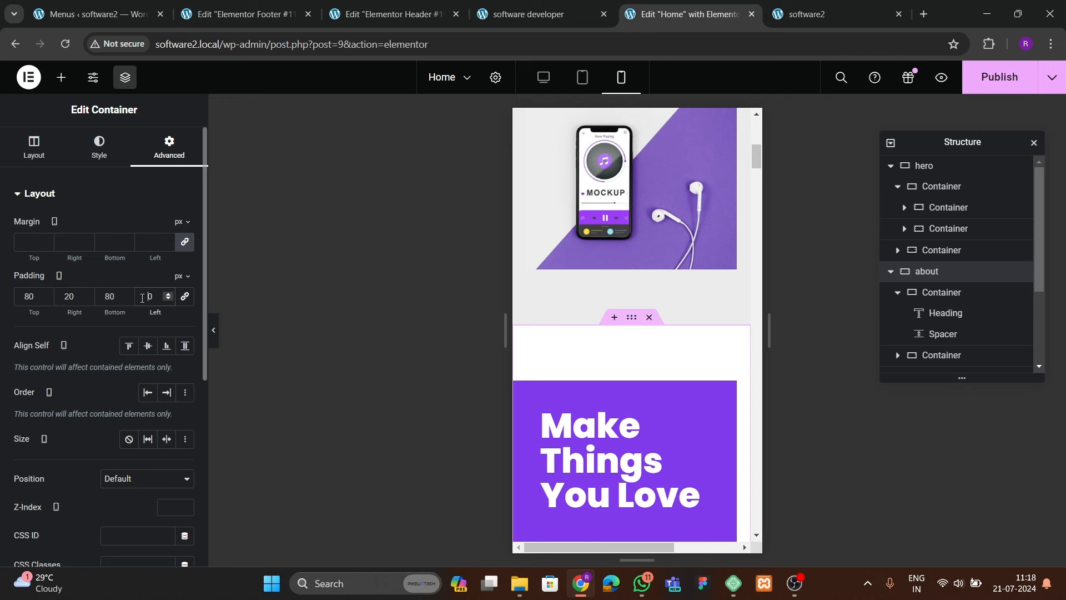
pyautogui.write('2')
# - Set the mobile space of the spacer below the "Make Things You Love" heading to 0 px
pyautogui.scroll(-8, 627, 365)
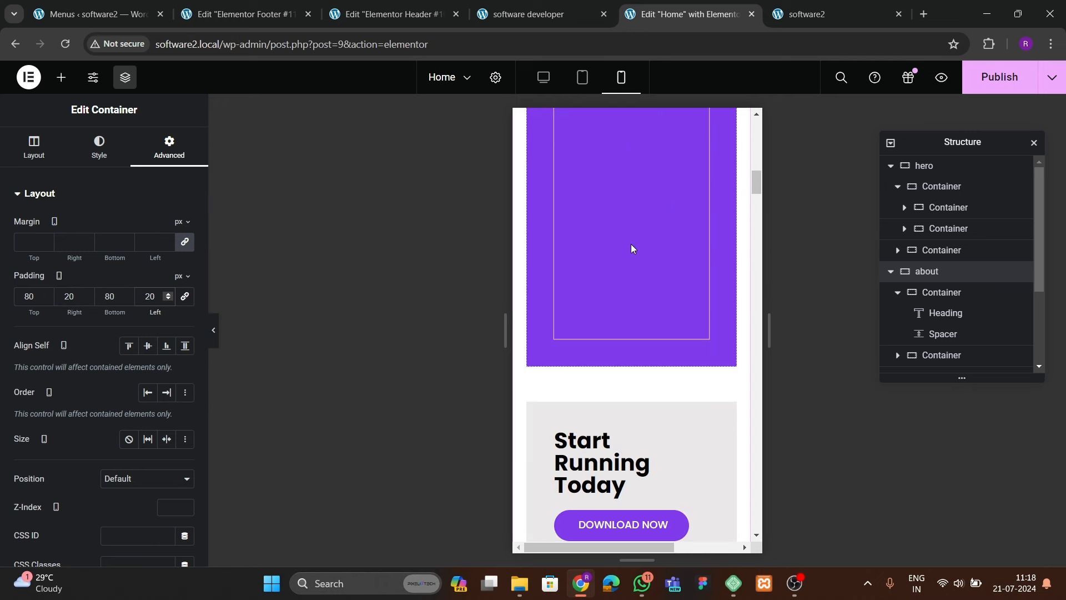
pyautogui.click(631, 248)
pyautogui.scroll(3, 635, 321)
pyautogui.moveTo(96, 248); pyautogui.dragTo(61, 243)
pyautogui.write('380')
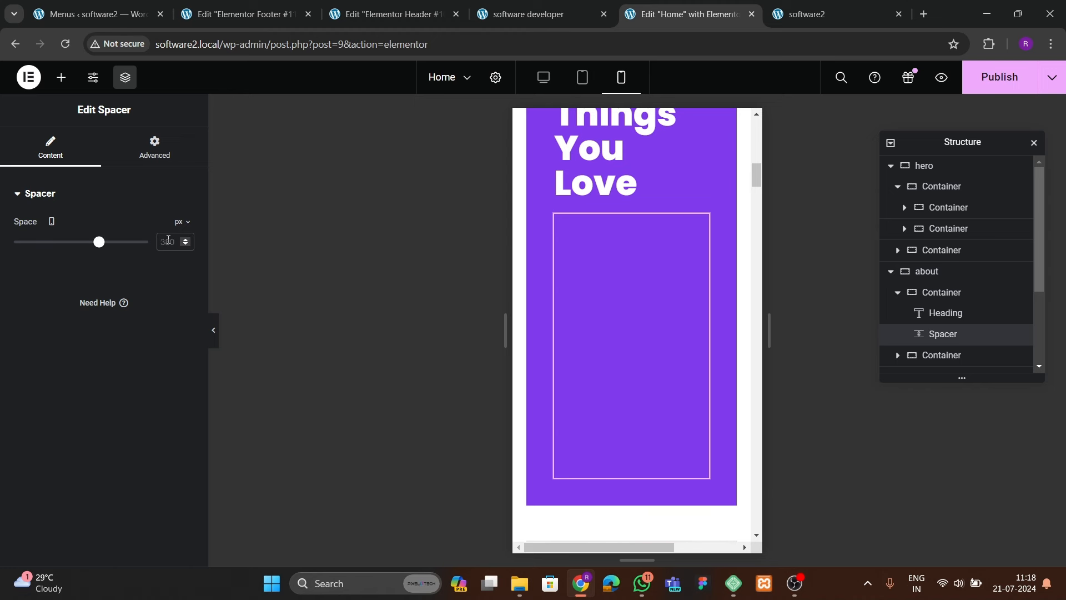
pyautogui.write('0')
pyautogui.scroll(3, 637, 365)
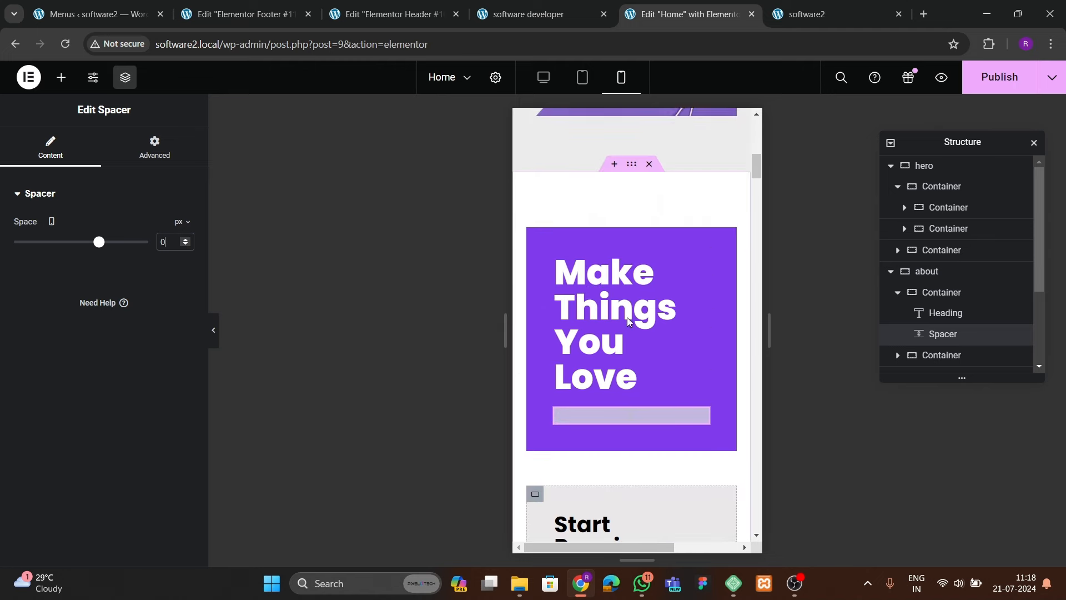
# - Unlink the mobile padding of the gallery container in the projects main section, with 0 px on all sides
pyautogui.scroll(-19, 637, 365)
pyautogui.scroll(-8, 637, 365)
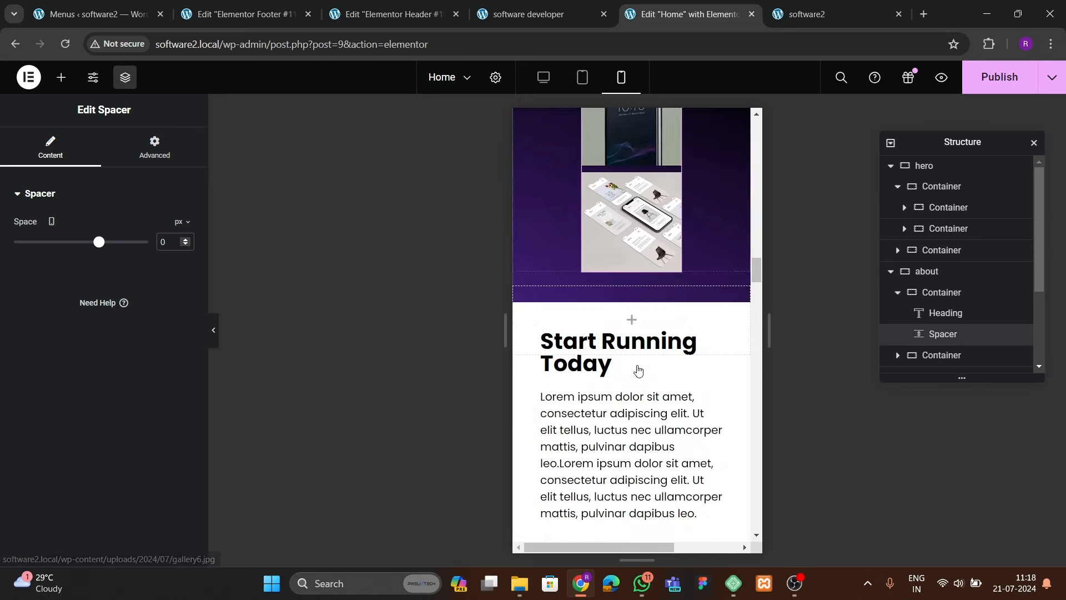
pyautogui.scroll(7, 638, 365)
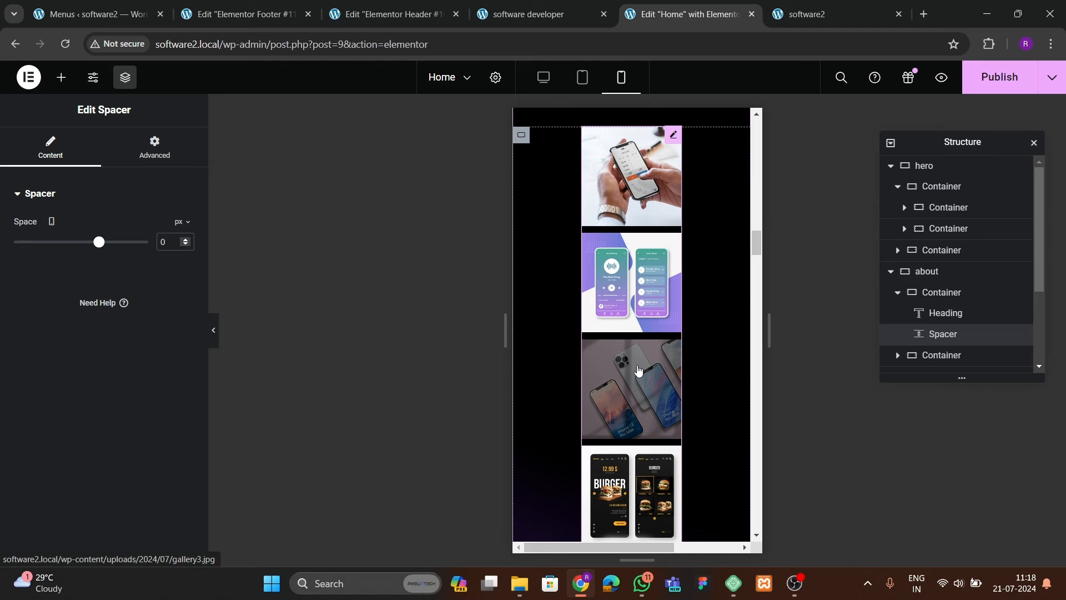
pyautogui.scroll(2, 638, 369)
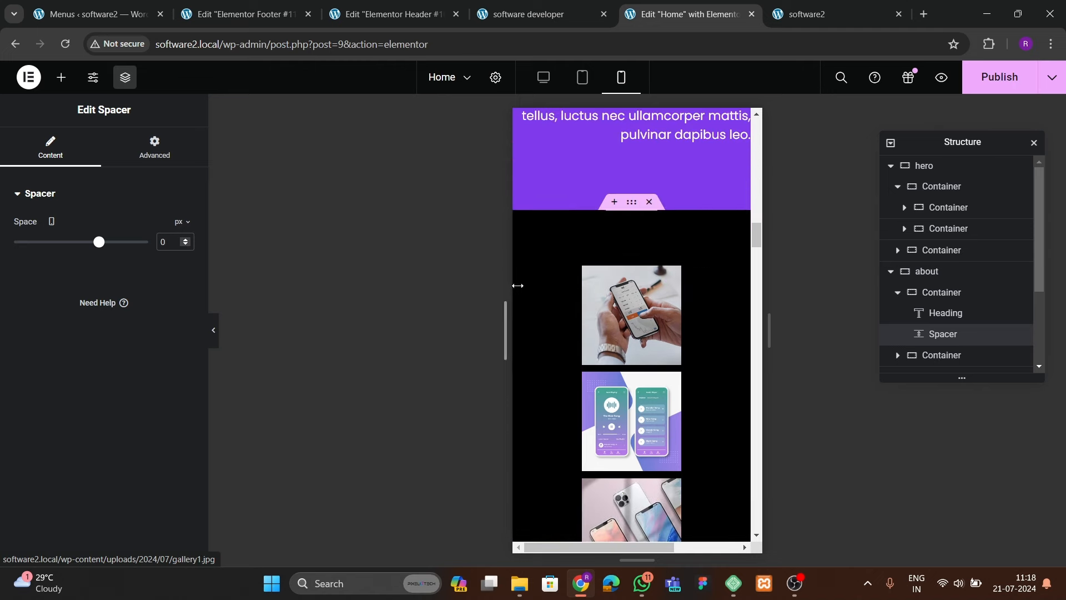
pyautogui.click(522, 276)
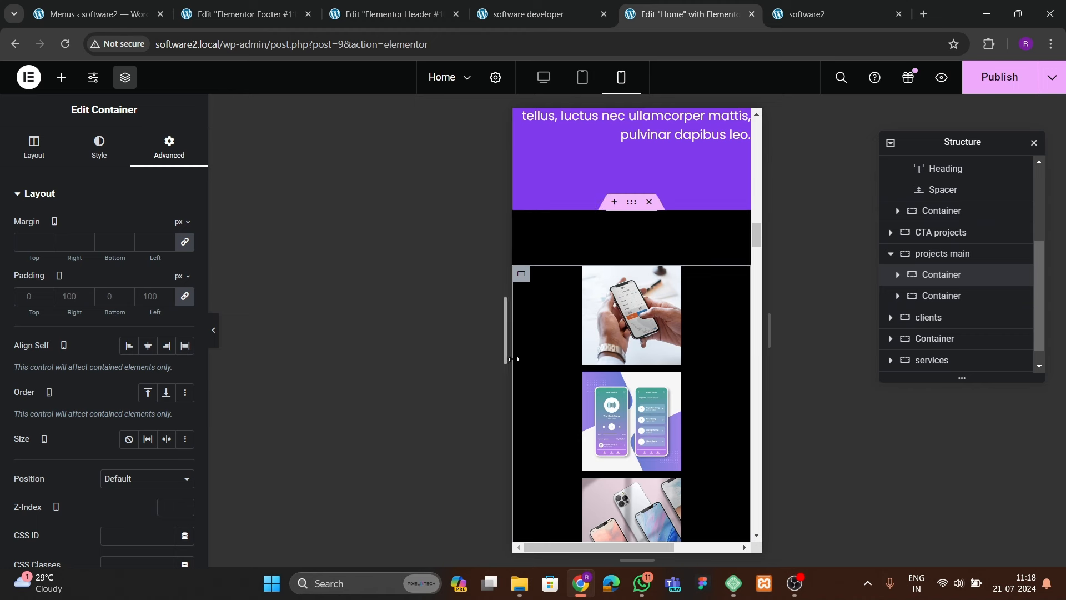
pyautogui.click(184, 298)
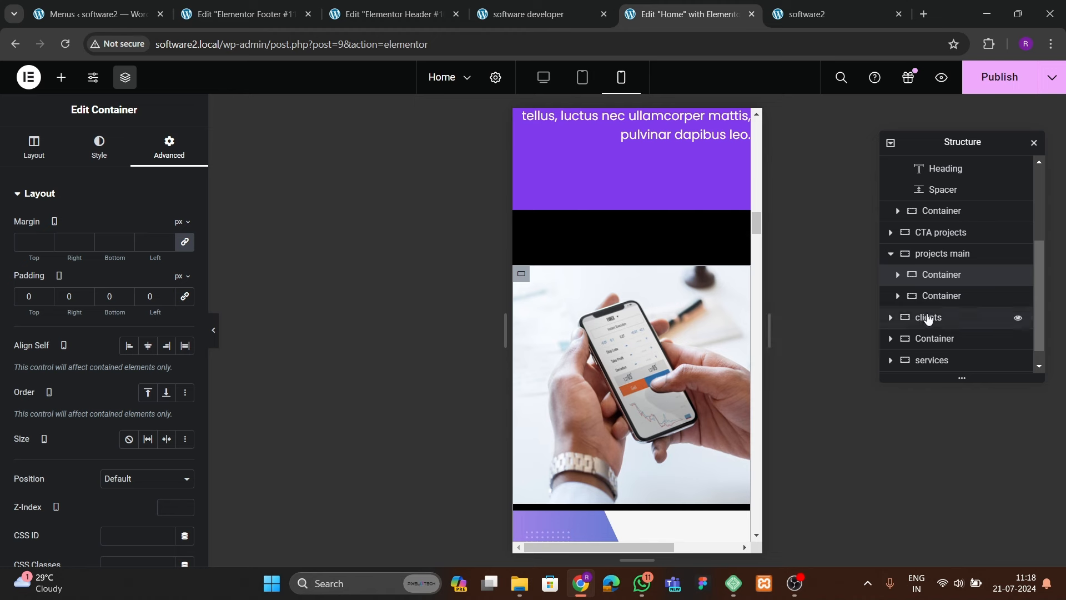
# - Give the projects main container unlinked mobile padding of 80 px top and bottom and 20 px right and left
pyautogui.click(947, 254)
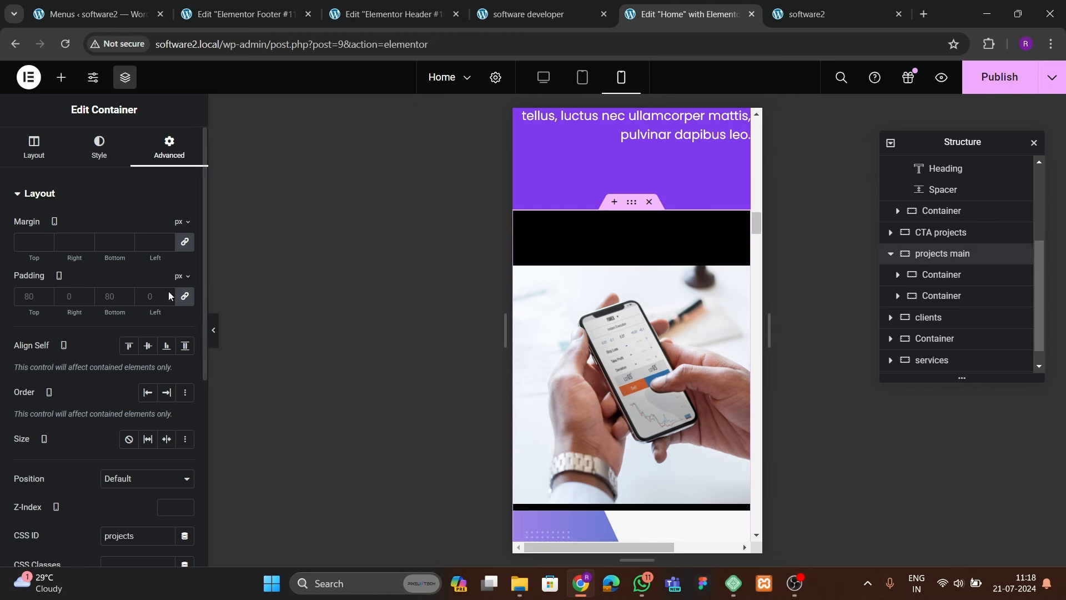
pyautogui.click(184, 296)
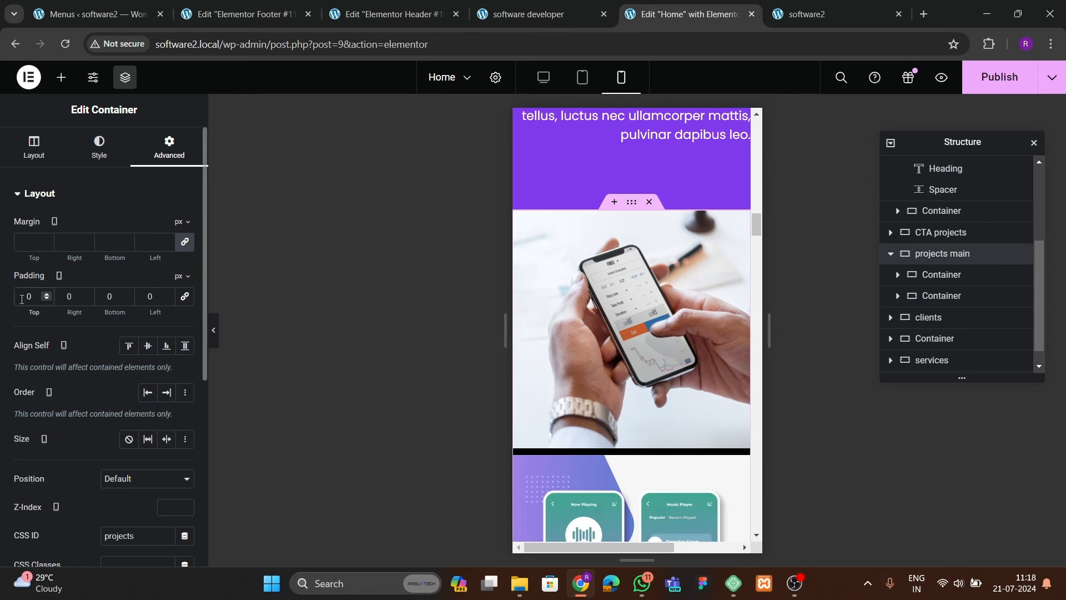
pyautogui.click(22, 299)
pyautogui.write('8')
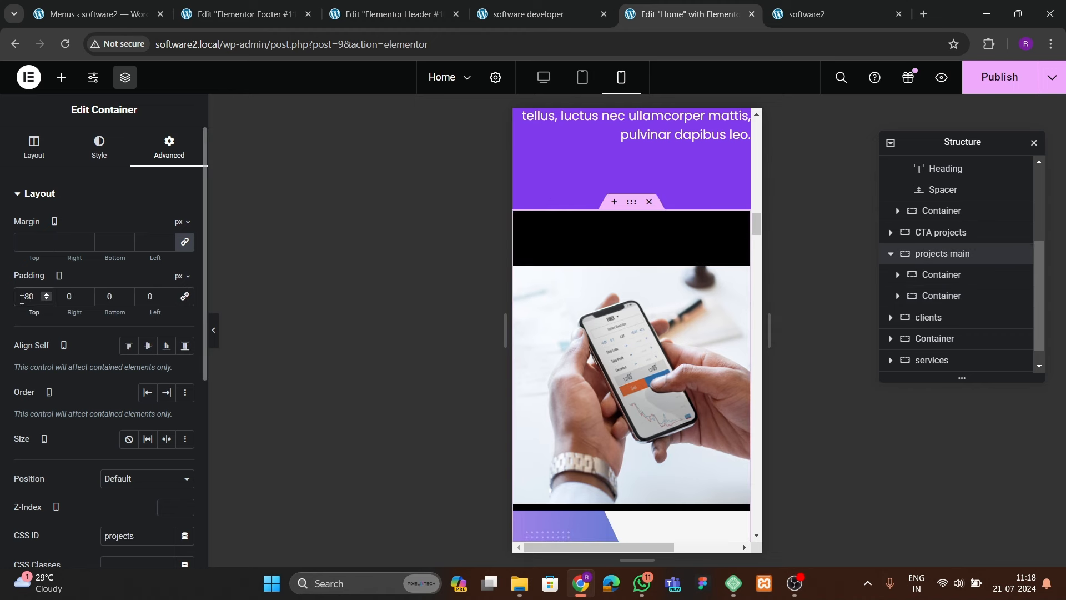
pyautogui.click(62, 297)
pyautogui.write('2')
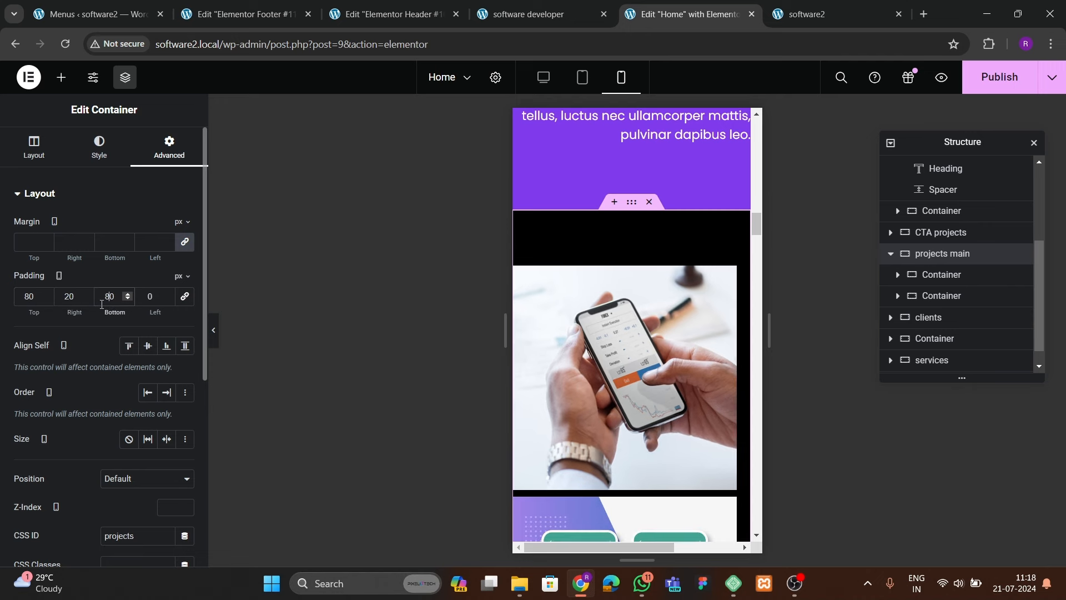
pyautogui.click(149, 298)
pyautogui.write('2')
# - Review the projects and testimonial sections in the mobile preview and publish the Home page changes
pyautogui.scroll(-10, 609, 378)
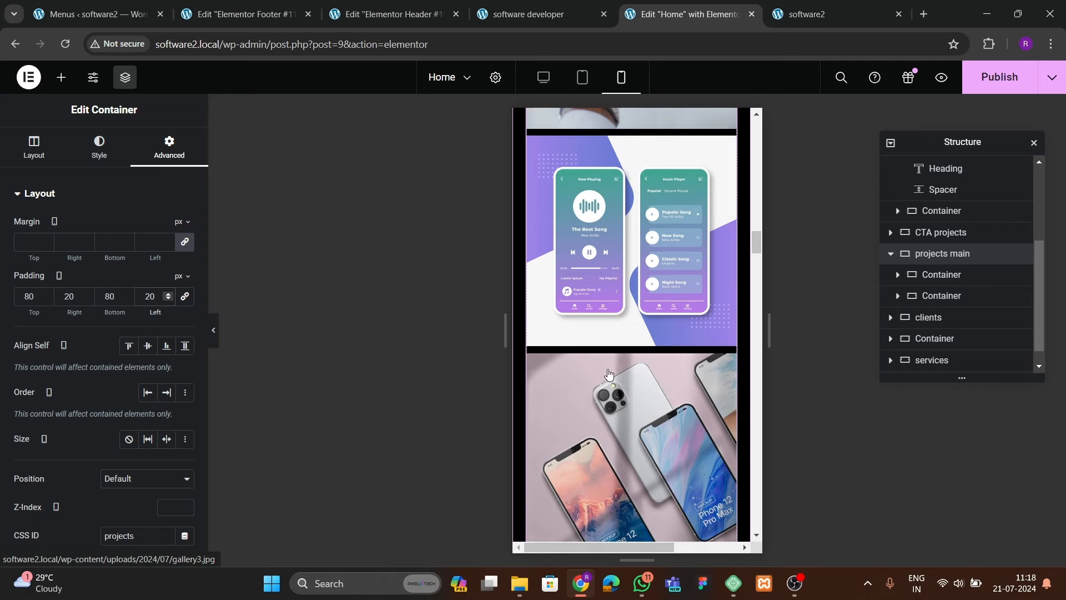
pyautogui.scroll(-10, 609, 378)
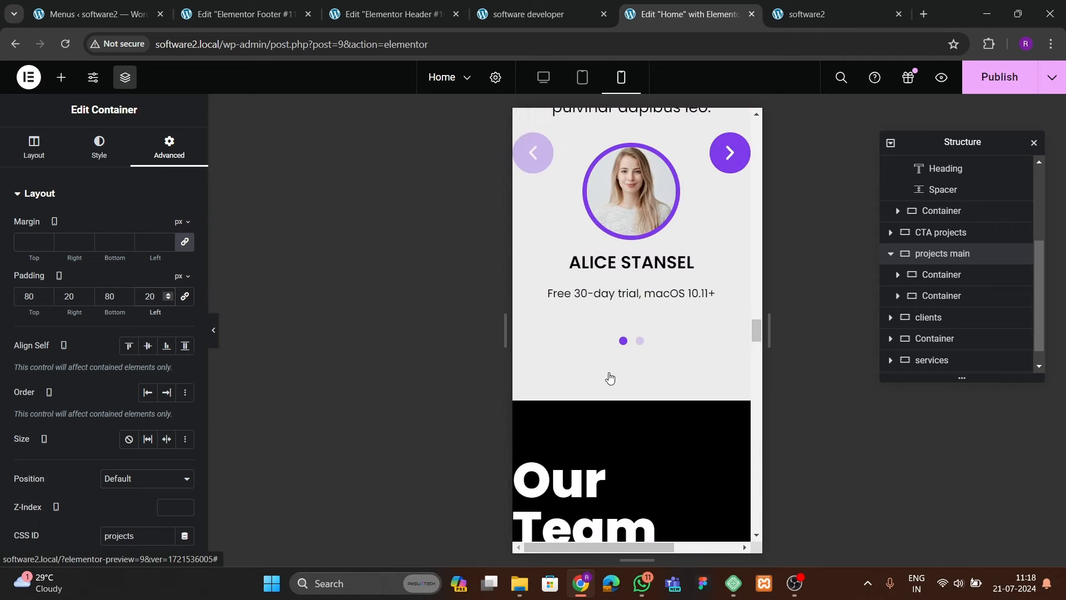
pyautogui.scroll(3, 609, 377)
pyautogui.scroll(15, 609, 377)
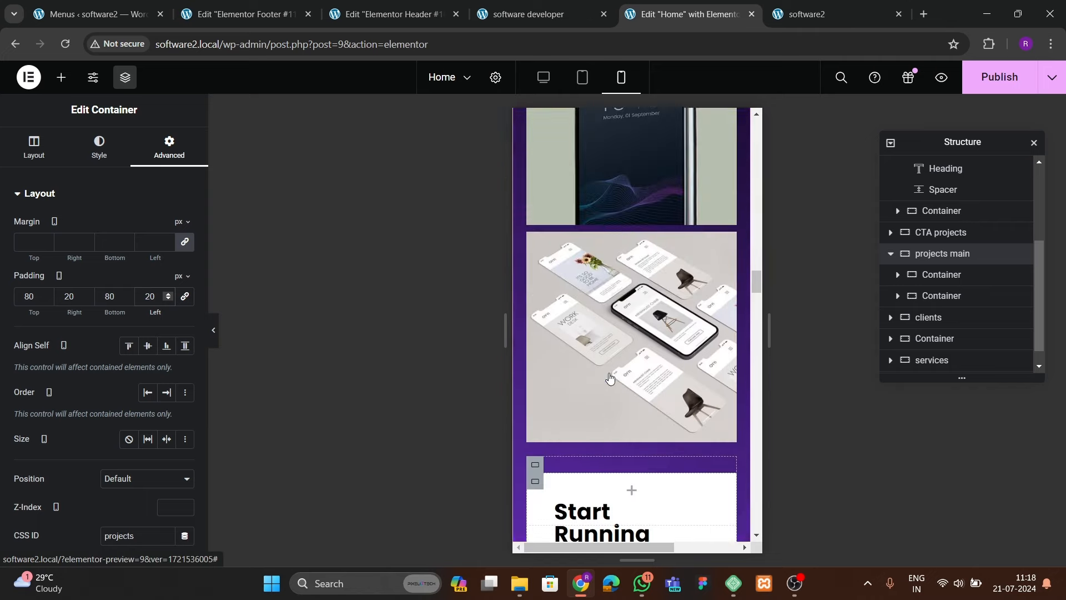
pyautogui.click(999, 77)
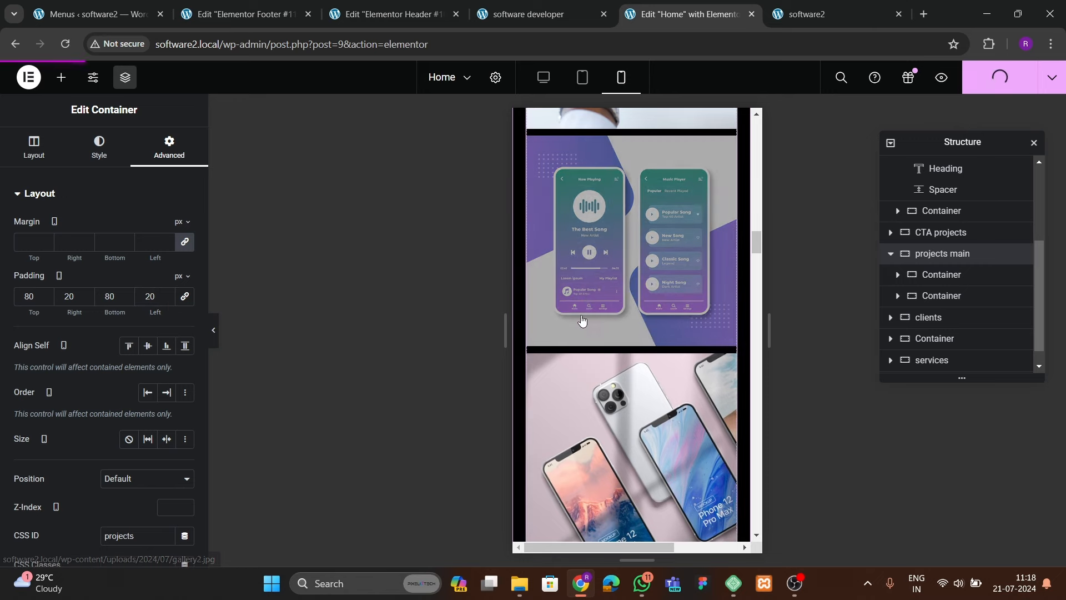
pyautogui.scroll(5, 581, 368)
pyautogui.scroll(20, 579, 364)
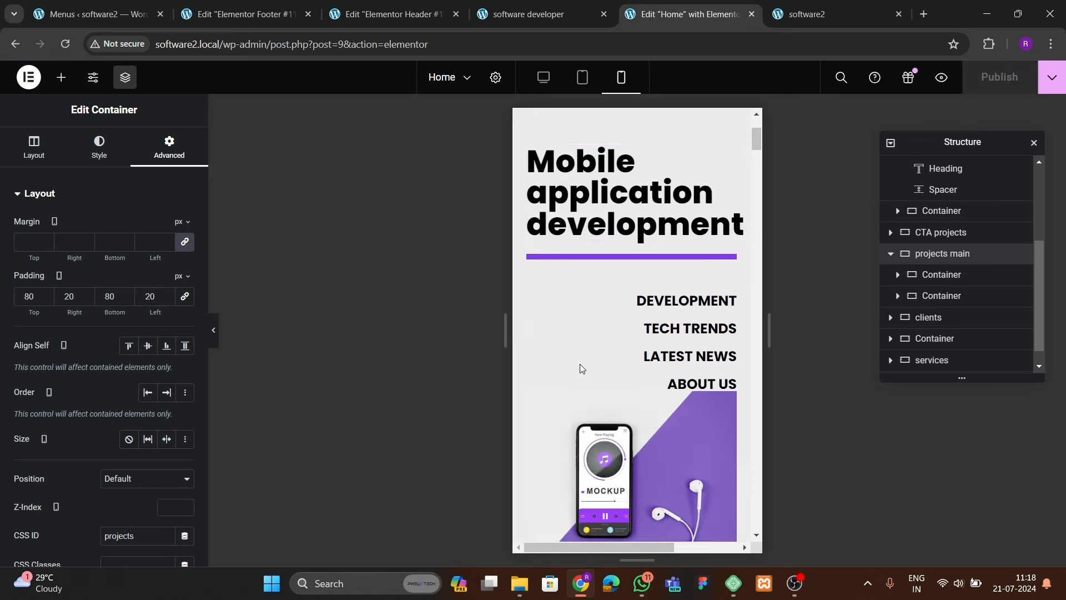
# - Switch the Home page preview to desktop and examine the hero section of the software developer reference site
pyautogui.click(544, 75)
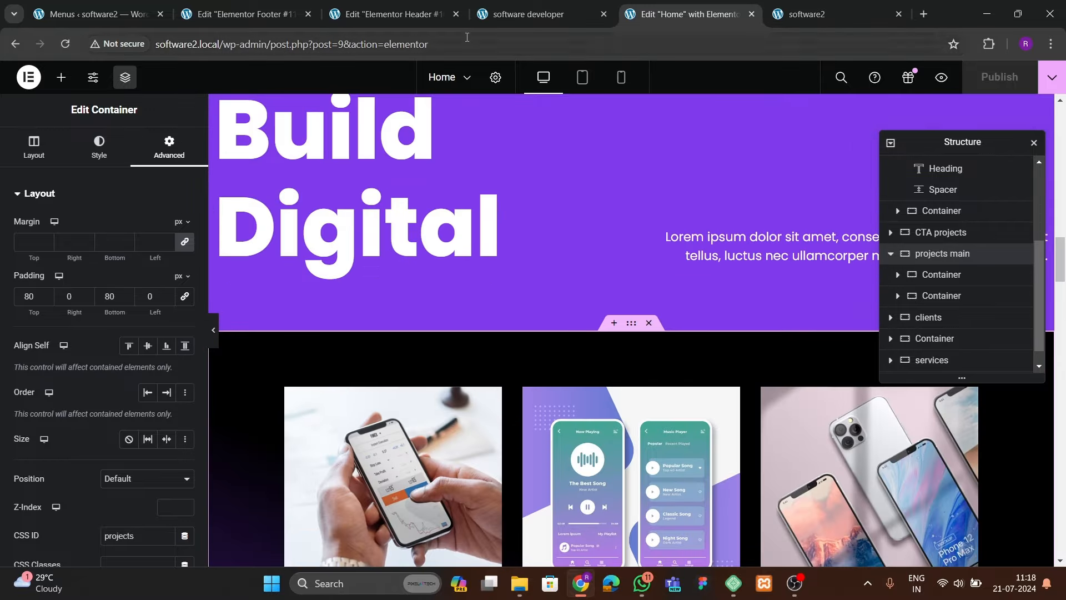
pyautogui.click(527, 17)
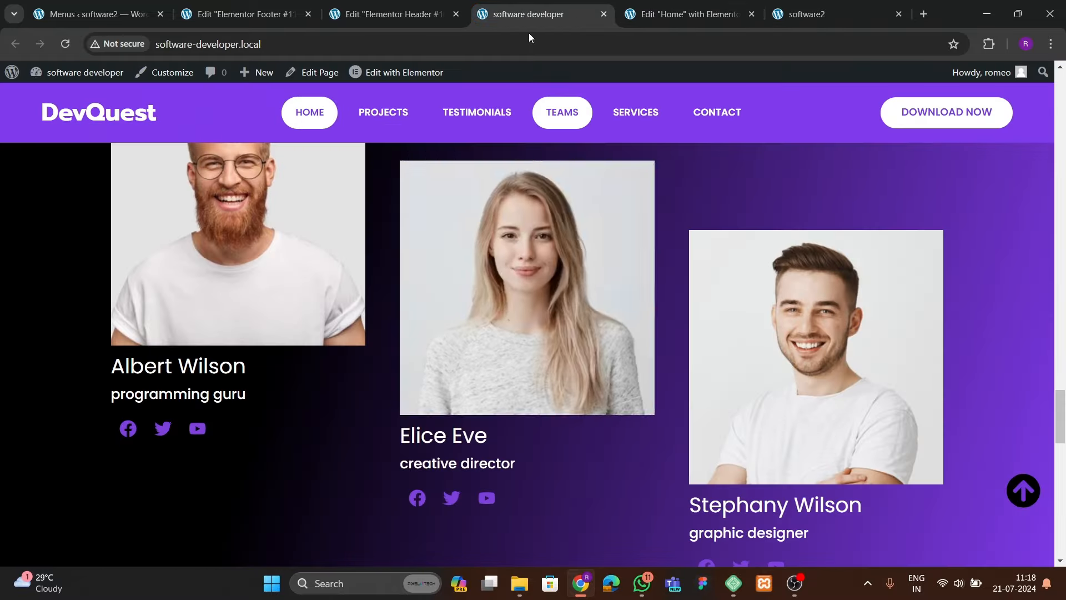
pyautogui.scroll(8, 495, 306)
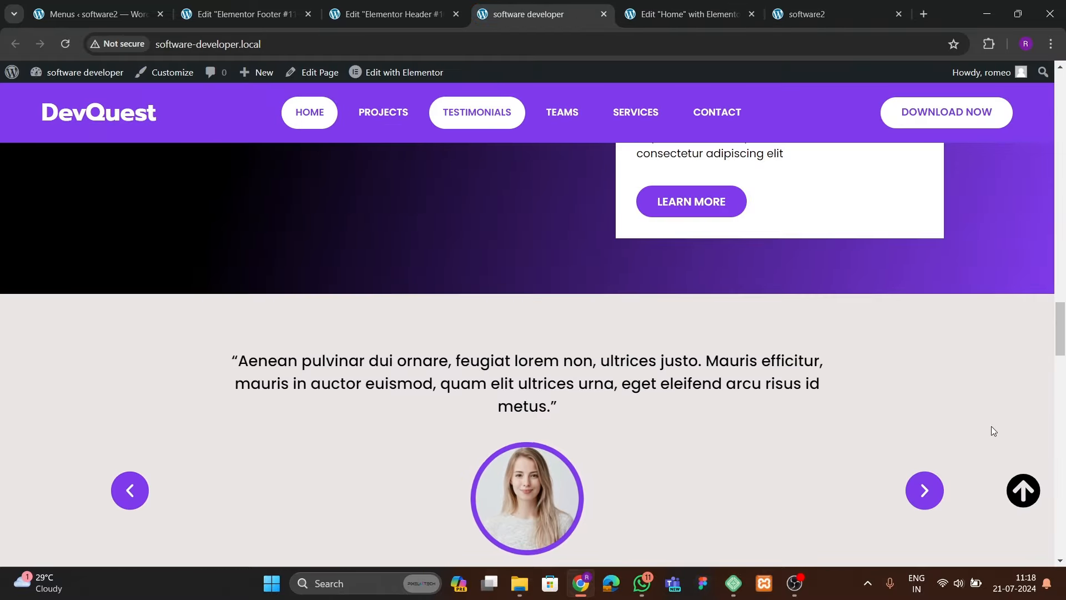
pyautogui.click(1022, 491)
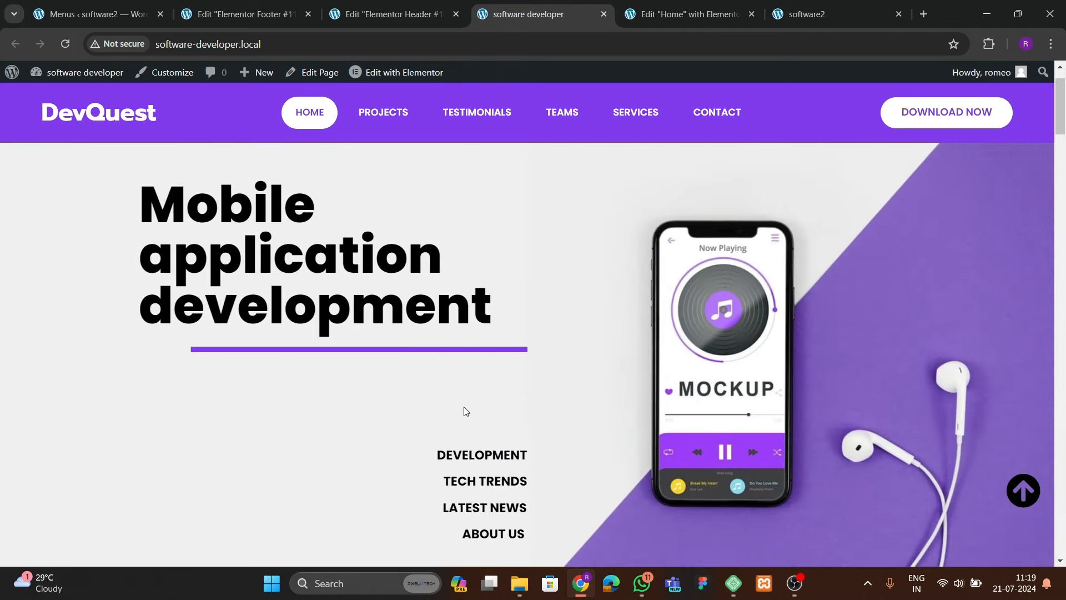
# - Apply a Zoom In entrance animation to the hero's "Mobile application development" heading in the Home page editor
pyautogui.click(671, 16)
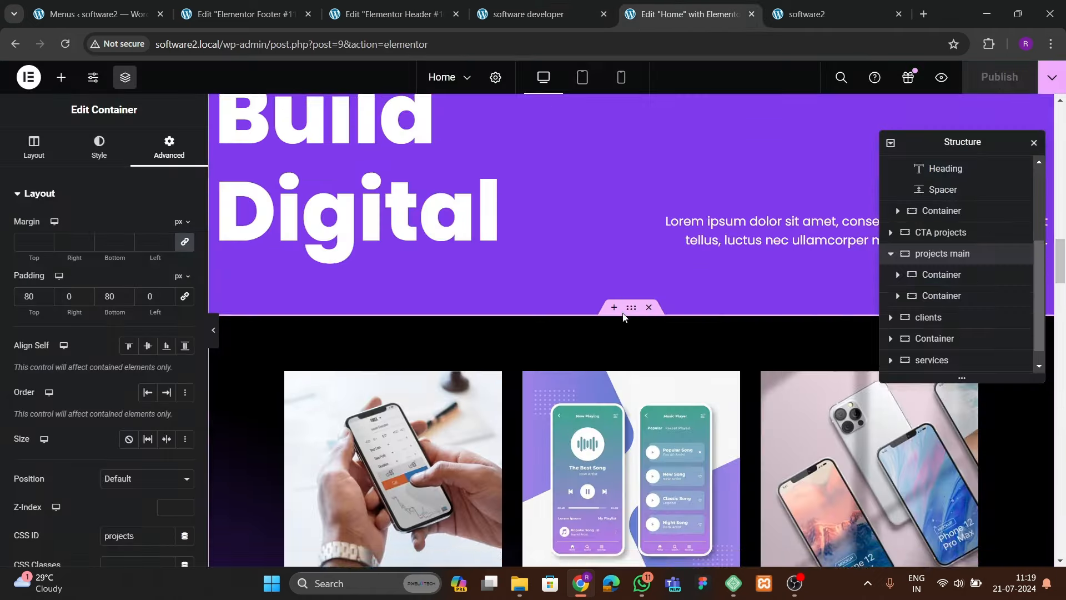
pyautogui.scroll(15, 623, 316)
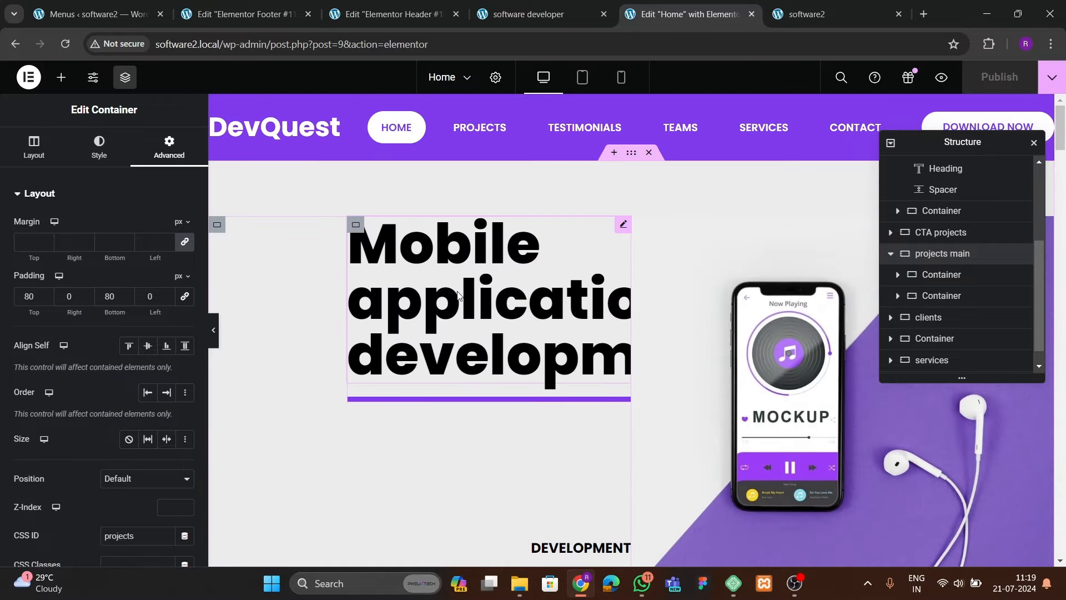
pyautogui.click(457, 295)
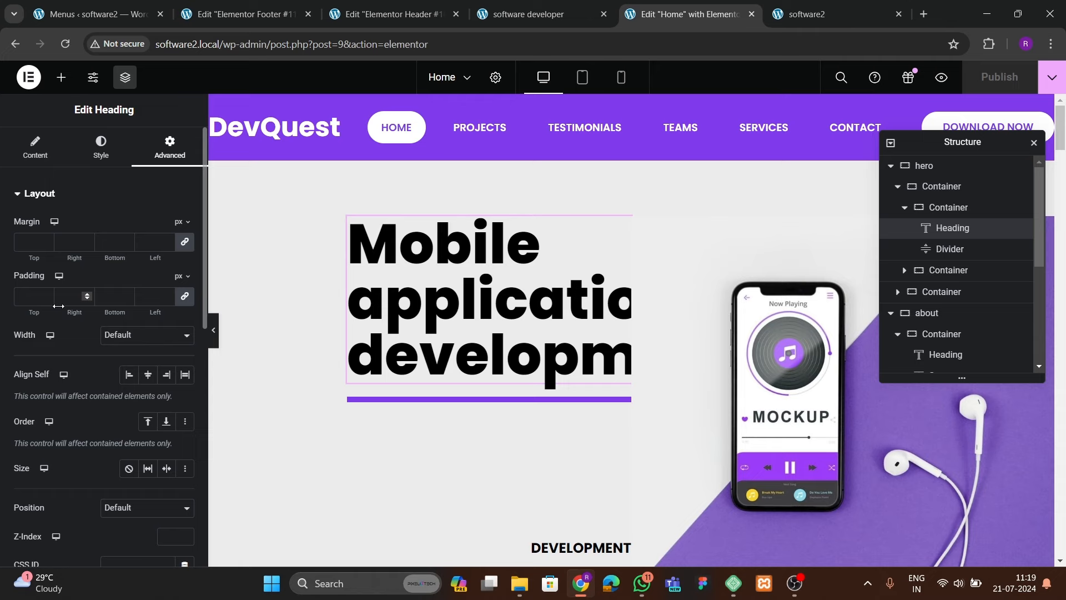
pyautogui.scroll(-4, 58, 306)
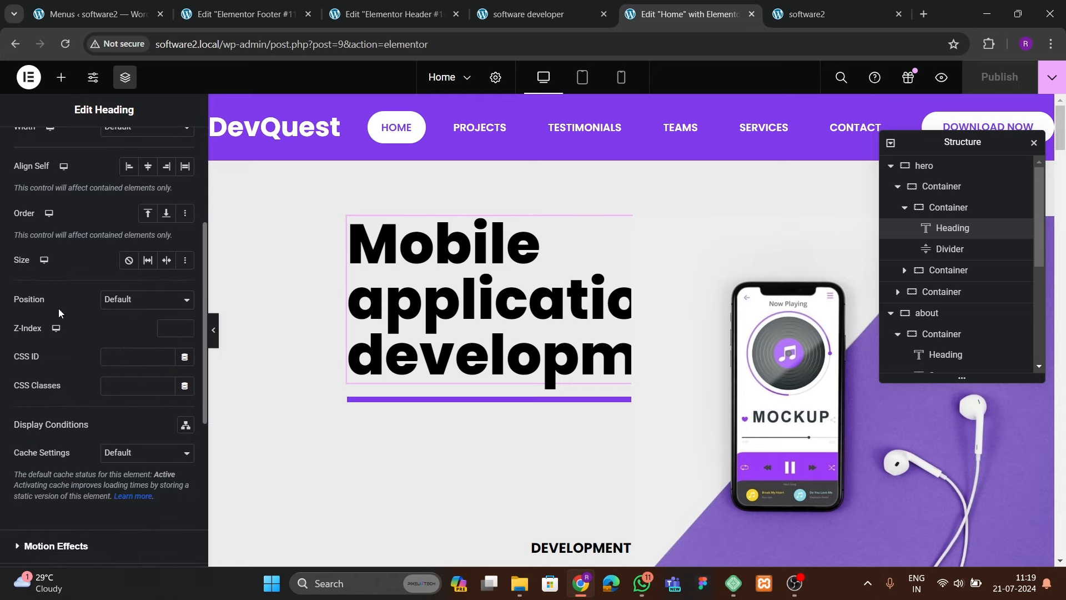
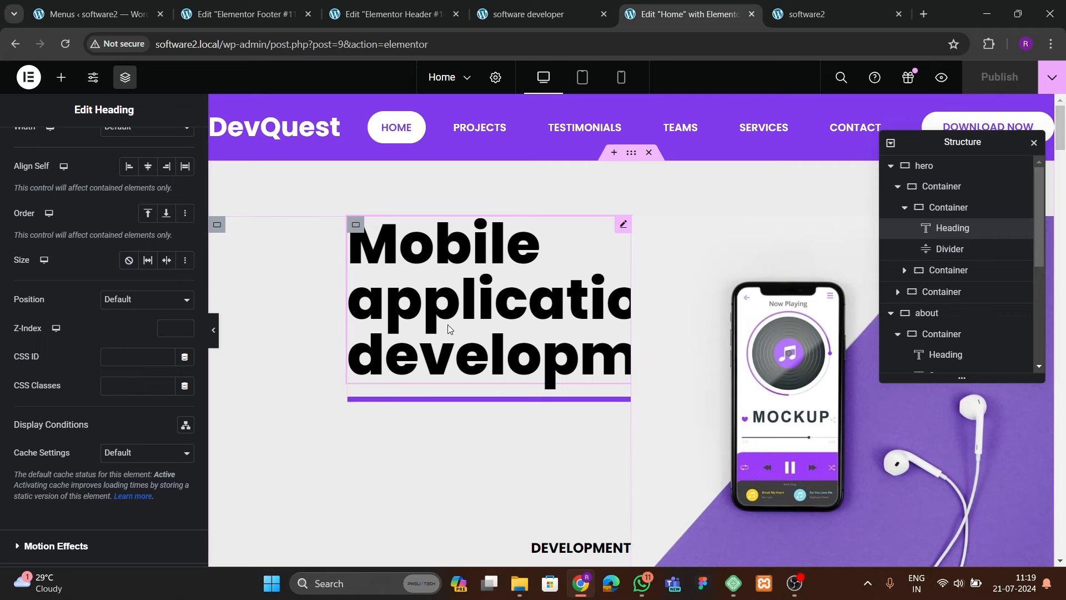
pyautogui.scroll(1, 82, 285)
pyautogui.scroll(3, 82, 285)
pyautogui.scroll(-9, 66, 308)
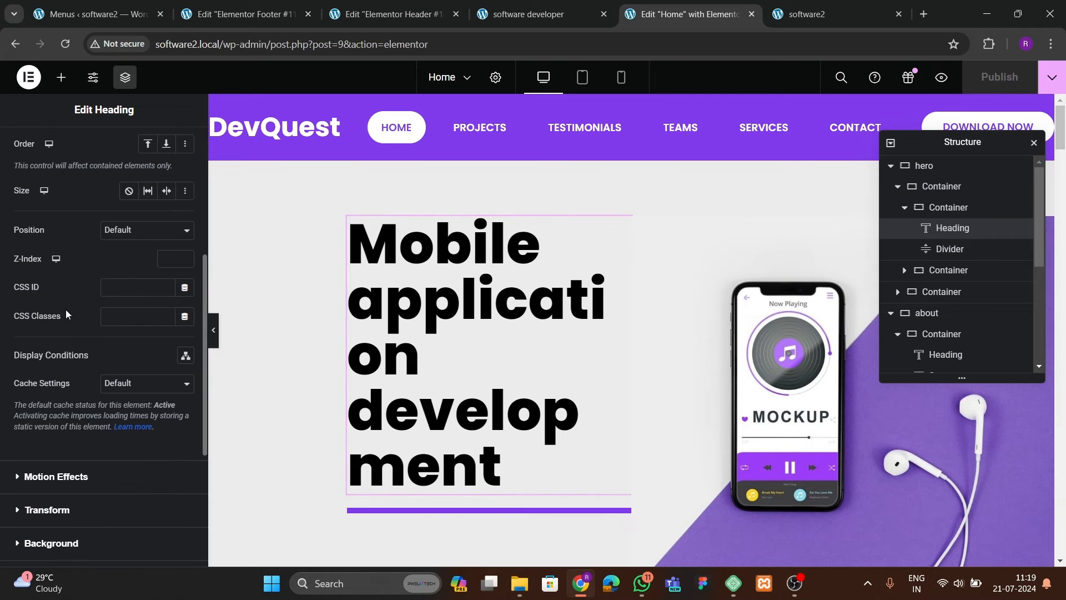
pyautogui.click(55, 268)
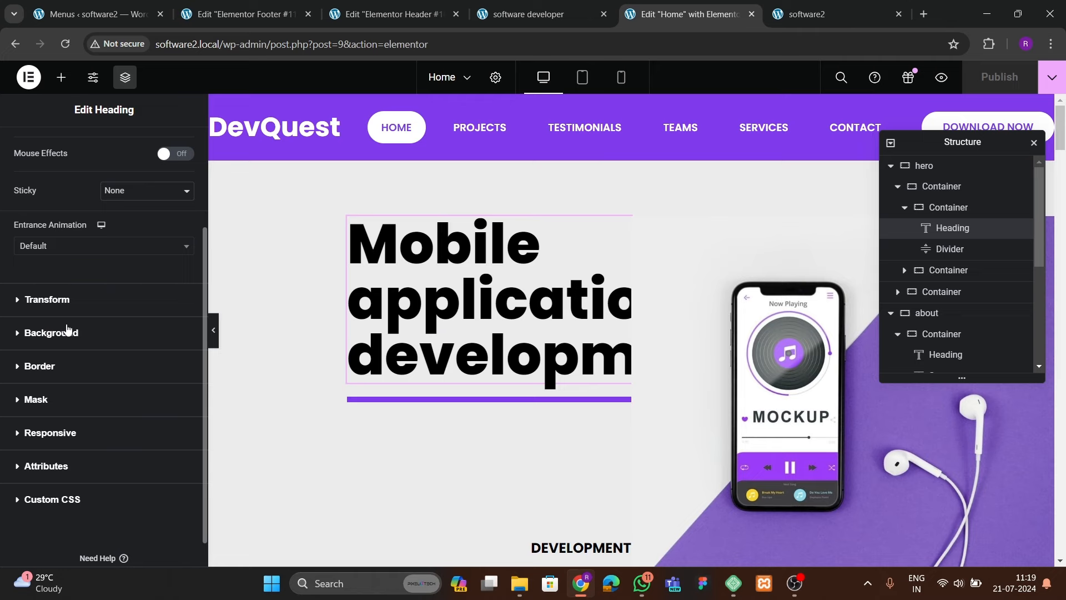
pyautogui.click(60, 252)
pyautogui.write('zoon')
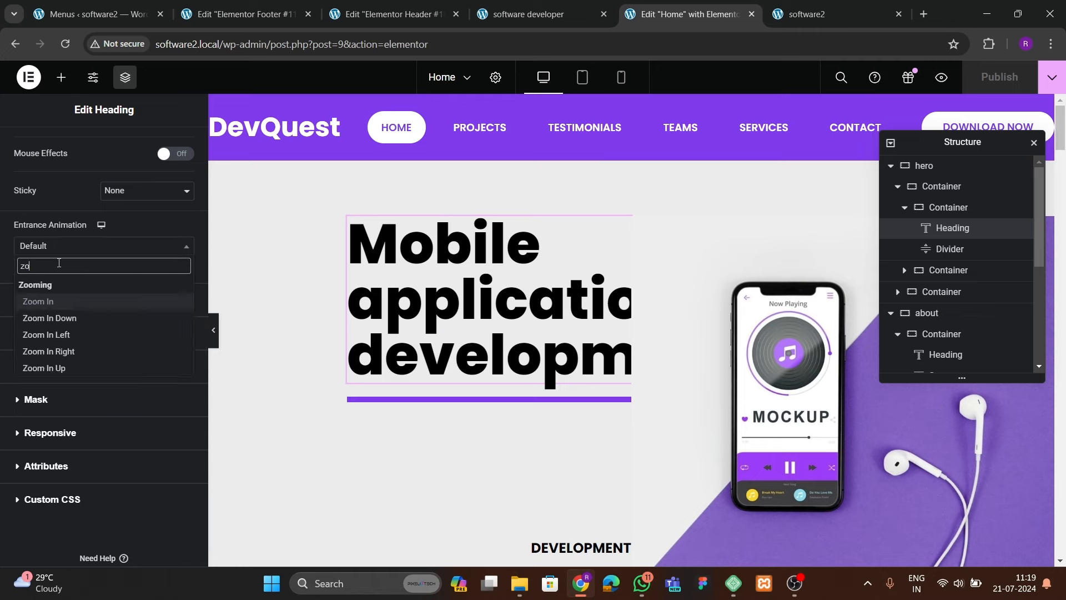
pyautogui.press('BackSpace')
pyautogui.write('m')
pyautogui.press('Return')
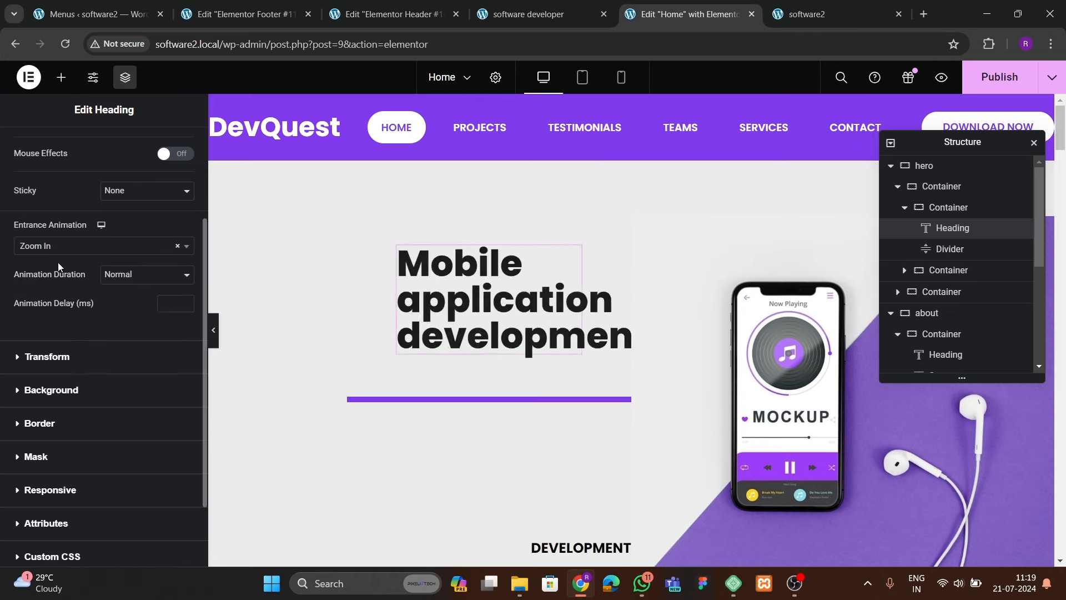
# - Set the hero heading's animation delay to 200 ms
pyautogui.click(163, 303)
pyautogui.write('200')
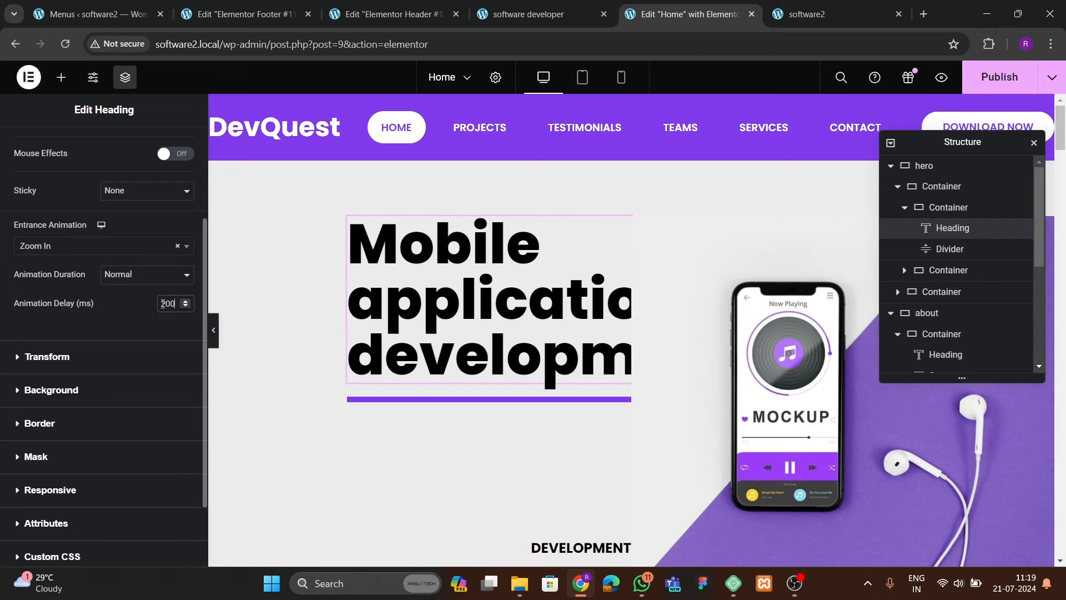
pyautogui.scroll(-5, 459, 362)
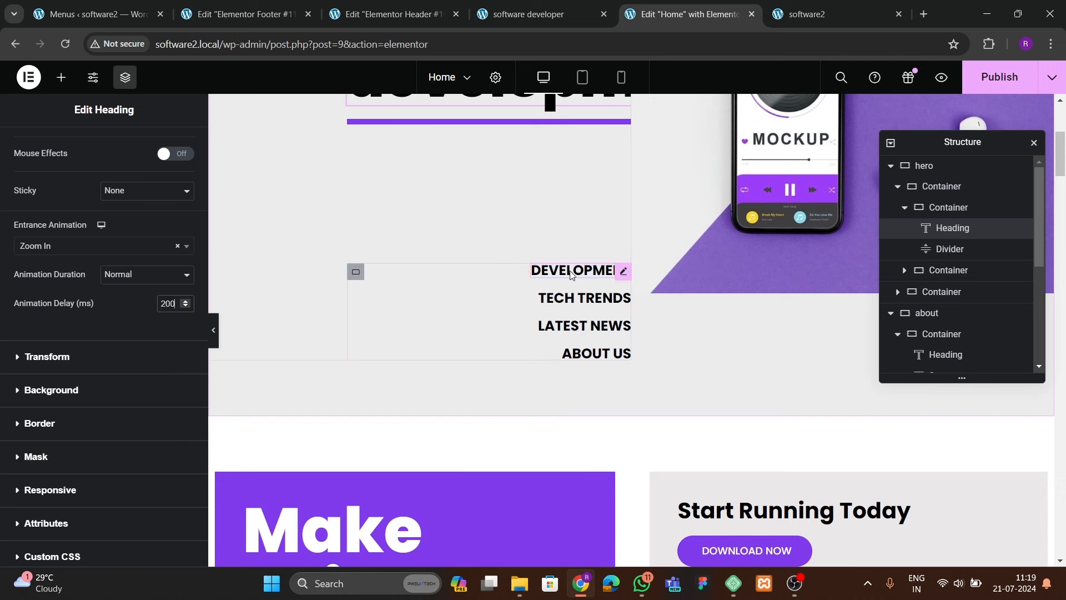
# - Apply a Slide In Left entrance animation with a 400 ms delay to the container holding the hero's four text links
pyautogui.click(570, 272)
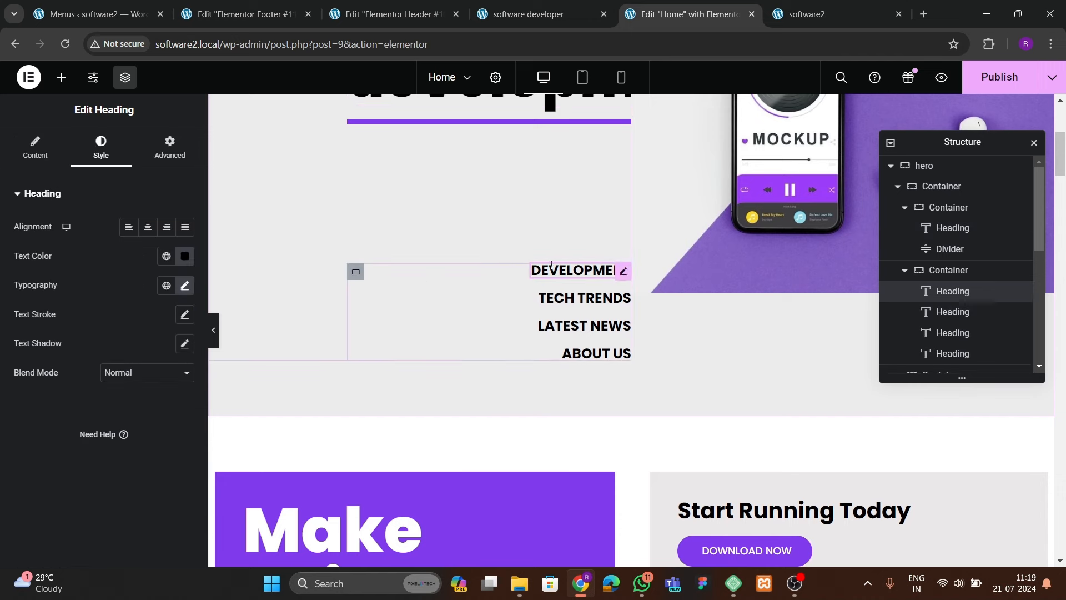
pyautogui.click(355, 272)
pyautogui.click(169, 147)
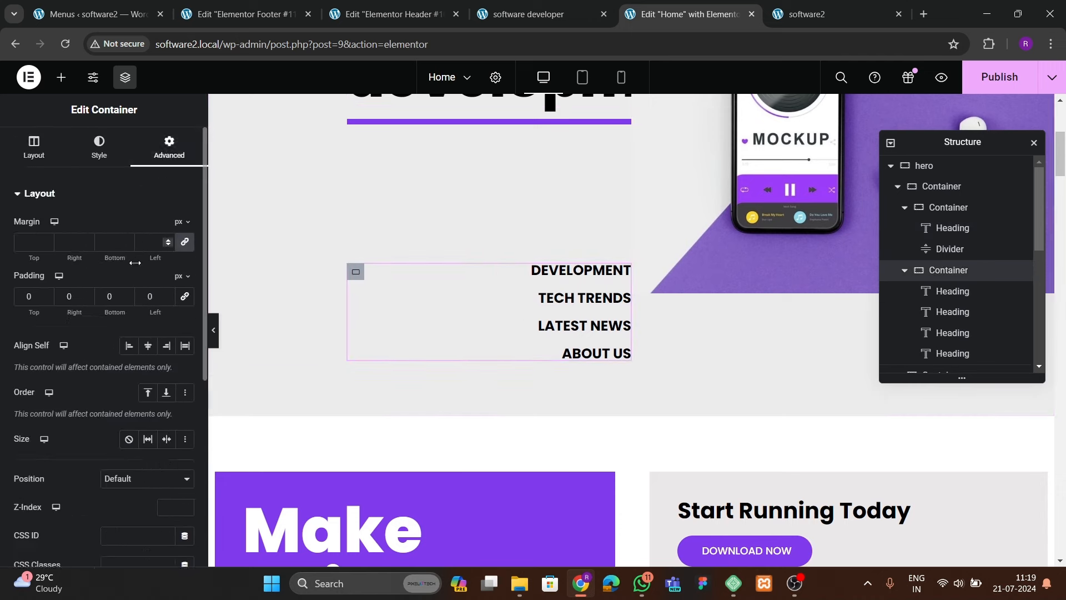
pyautogui.scroll(-6, 101, 310)
pyautogui.click(60, 339)
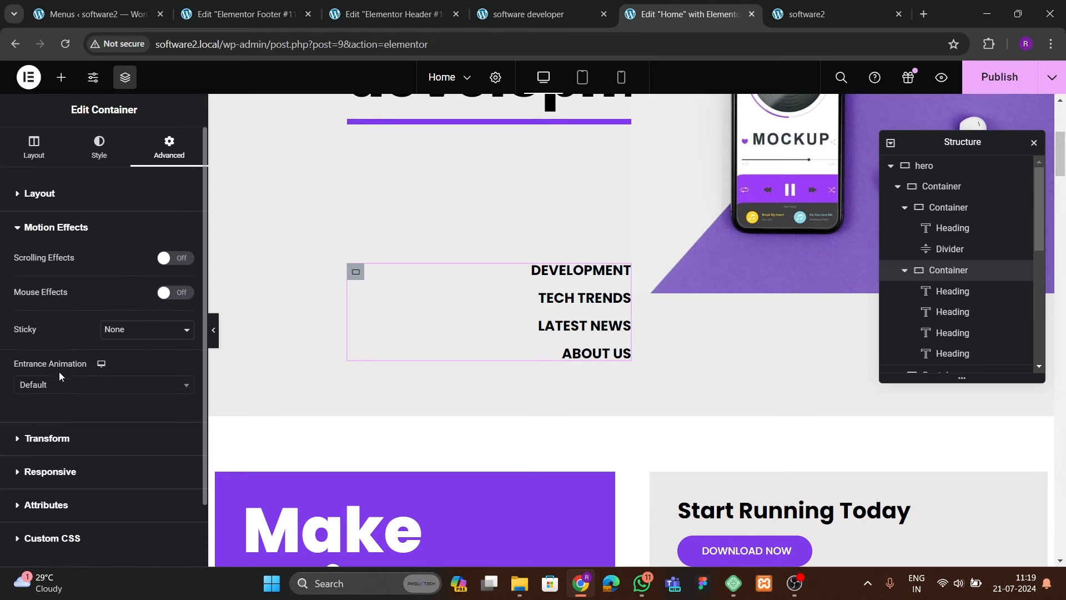
pyautogui.click(60, 383)
pyautogui.write('slid')
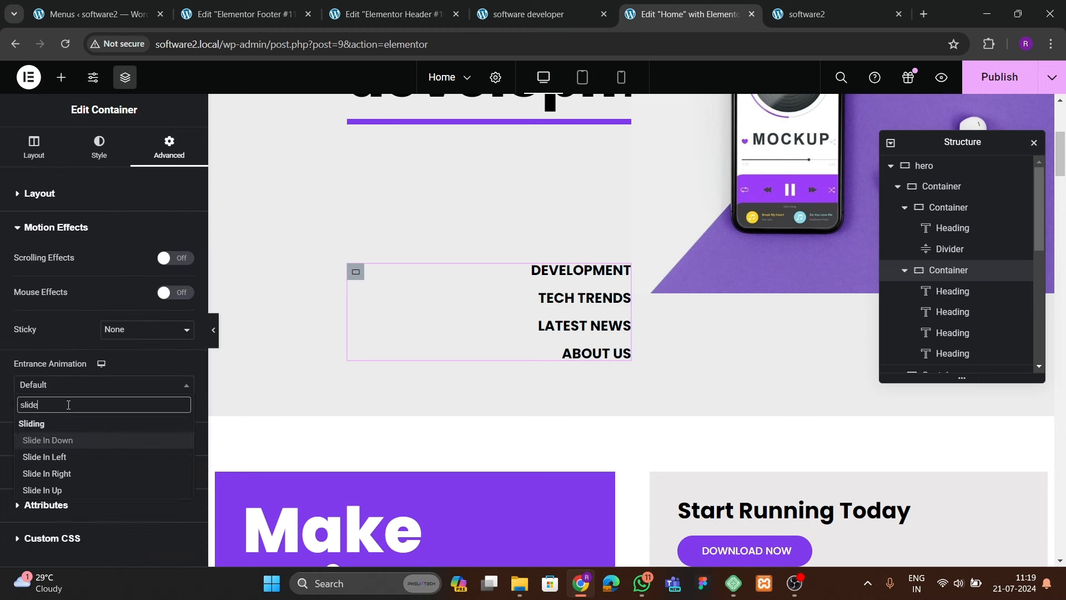
pyautogui.write('e')
pyautogui.press('Down')
pyautogui.press('Down')
pyautogui.press('Up')
pyautogui.press('Return')
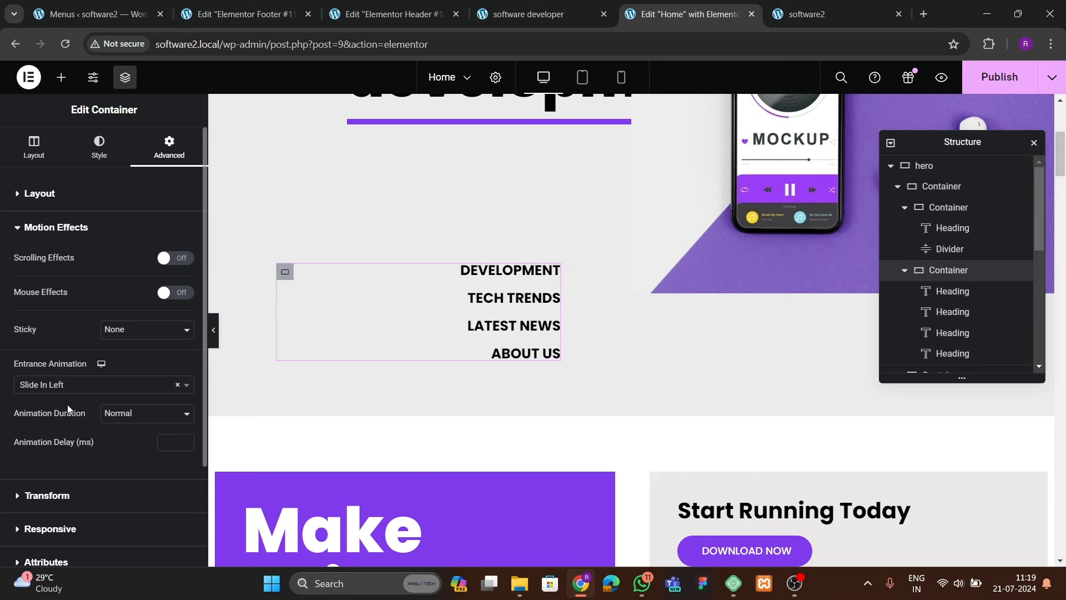
pyautogui.click(170, 444)
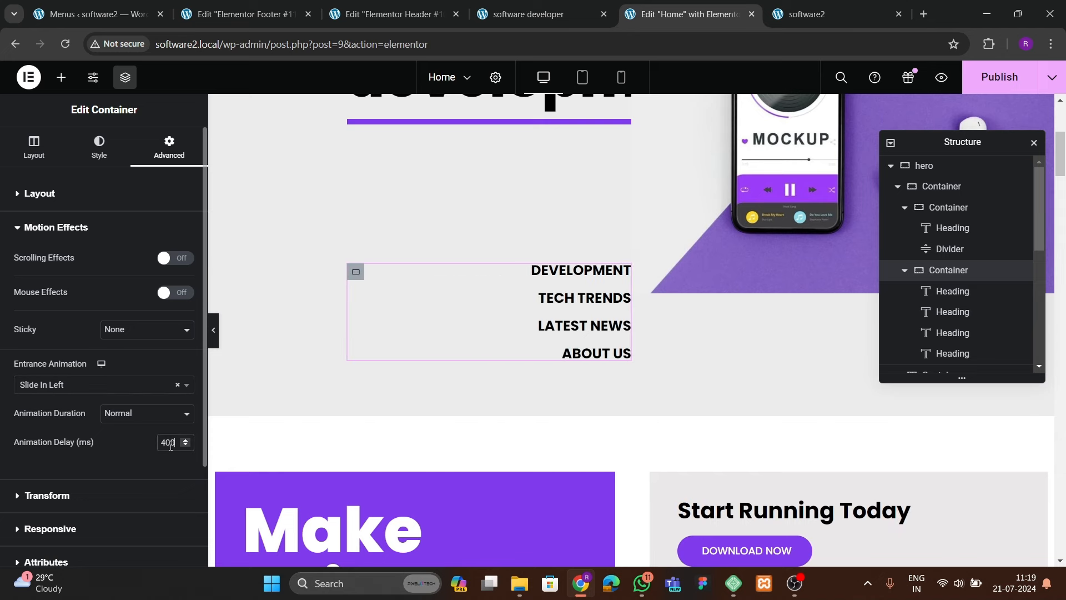
pyautogui.write('400')
# - Select the hero's phone mockup image and open its motion effects settings
pyautogui.scroll(4, 668, 317)
pyautogui.click(704, 393)
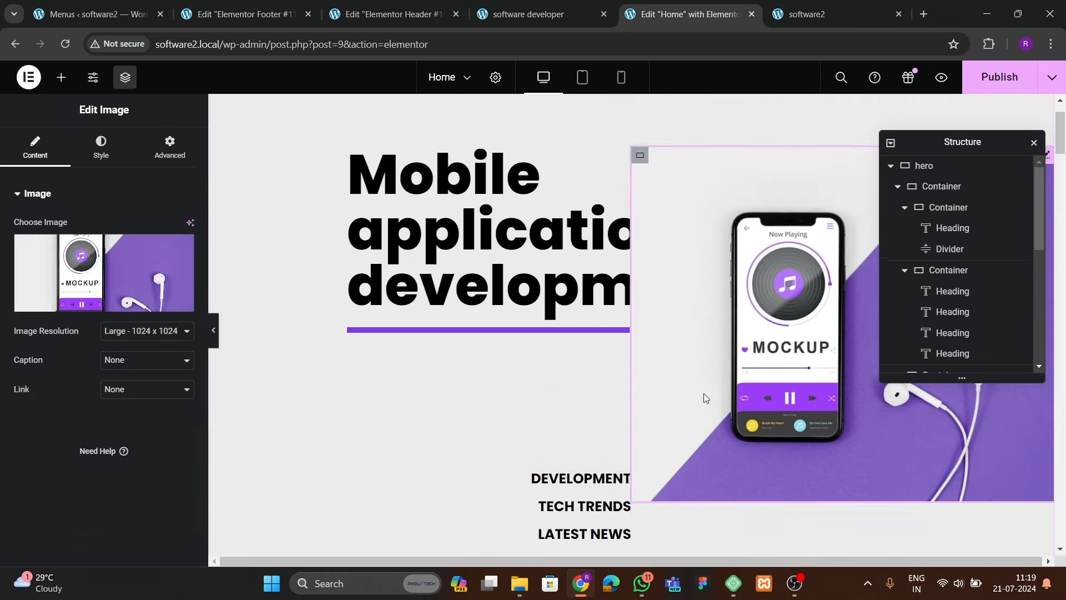
pyautogui.click(169, 143)
pyautogui.scroll(-10, 90, 362)
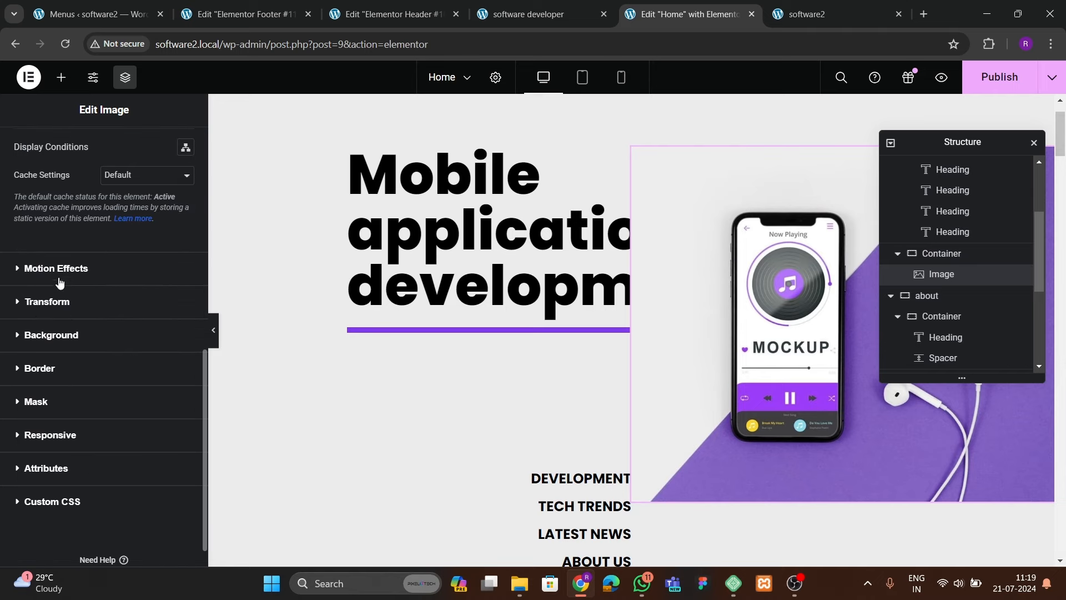
pyautogui.click(59, 272)
# - Try a Zoom In entrance animation on the hero's phone mockup image
pyautogui.click(62, 383)
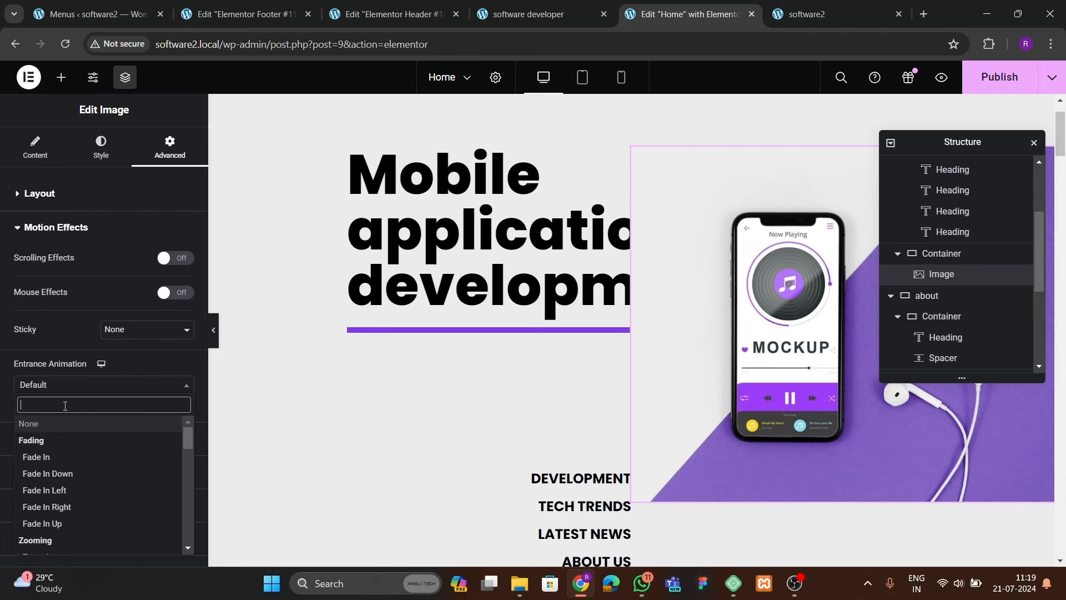
pyautogui.write('slide')
pyautogui.press('BackSpace')
pyautogui.press('BackSpace')
pyautogui.press('BackSpace')
pyautogui.write('zoom')
pyautogui.press('Return')
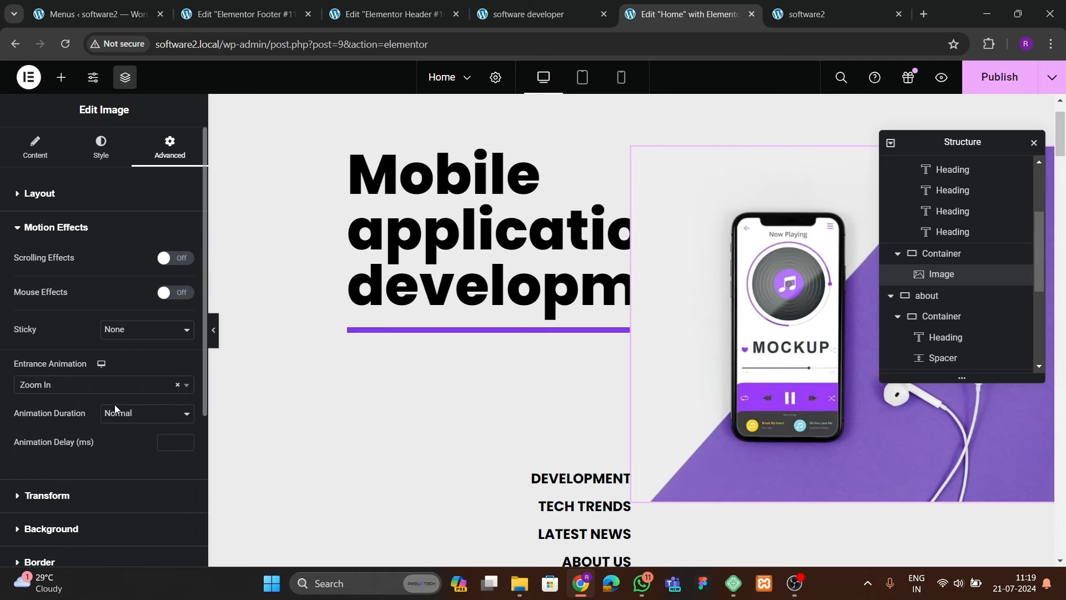
# - Set the phone mockup image's entrance animation to Slide In Right with a 600 ms delay
pyautogui.click(33, 385)
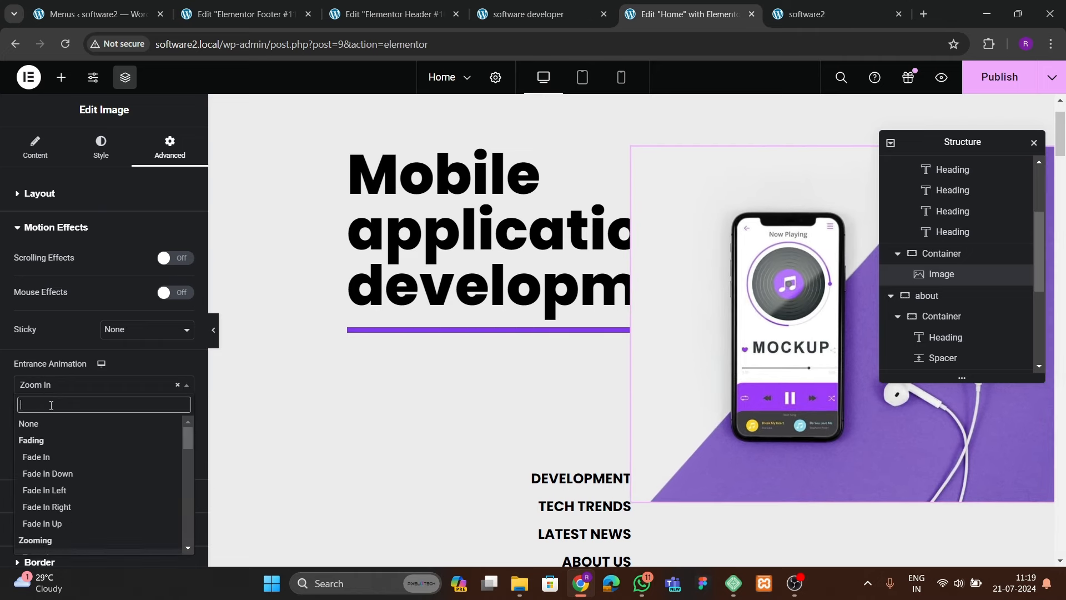
pyautogui.write('slide')
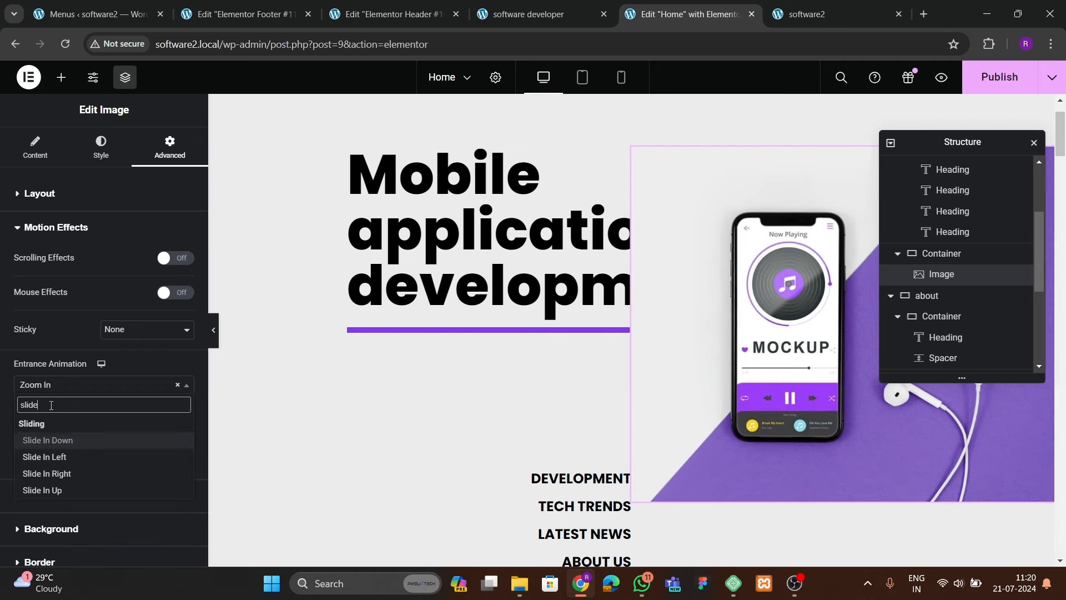
pyautogui.click(64, 473)
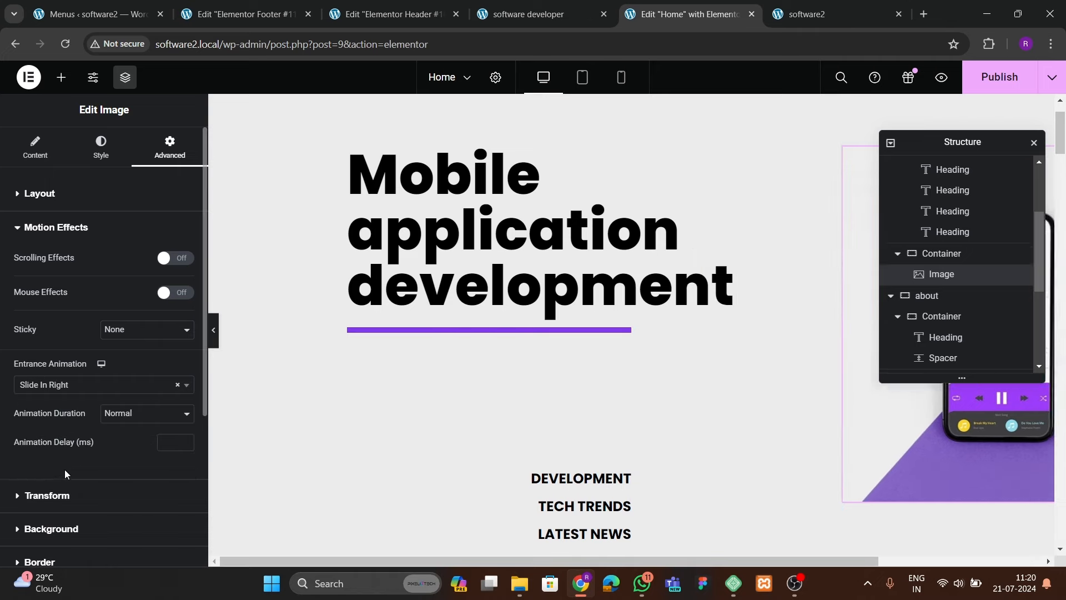
pyautogui.click(174, 444)
pyautogui.write('600')
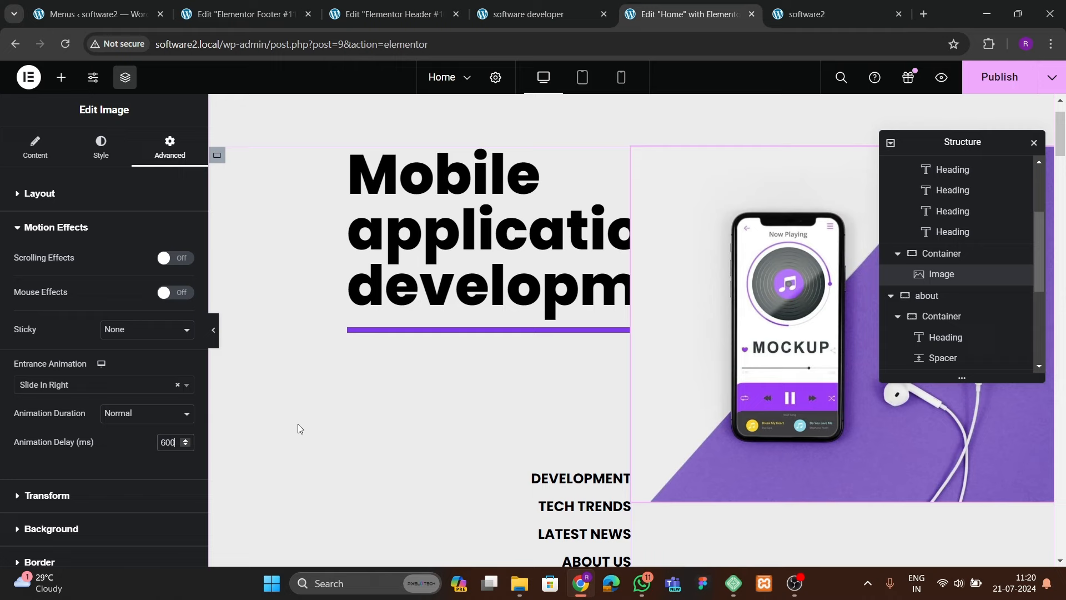
# - Apply a Slide In Right entrance animation with an 800 ms delay to the purple divider under the hero heading
pyautogui.click(464, 330)
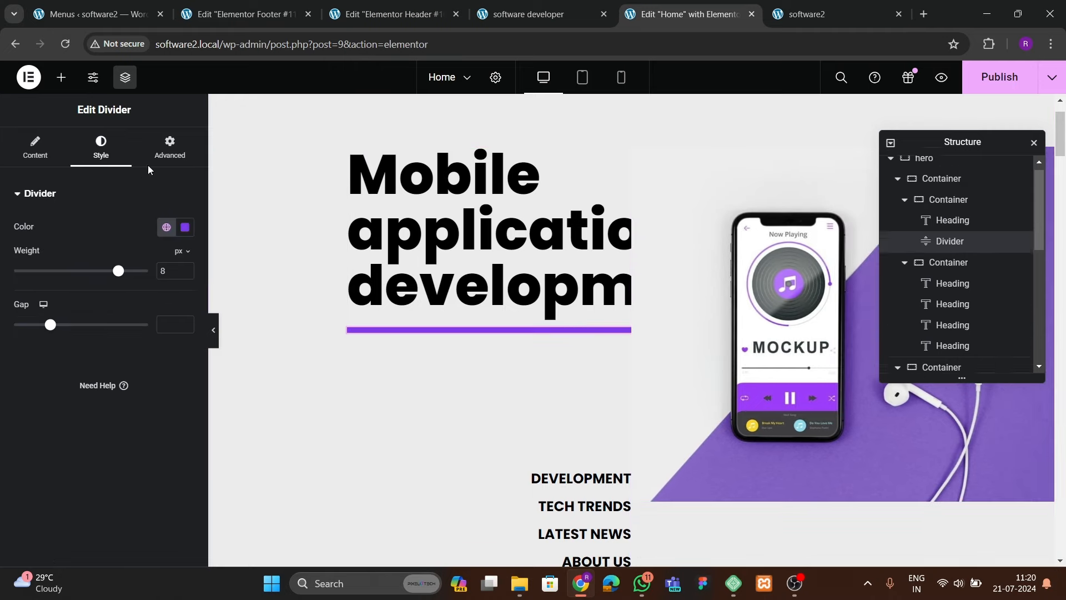
pyautogui.click(161, 153)
pyautogui.scroll(-8, 35, 348)
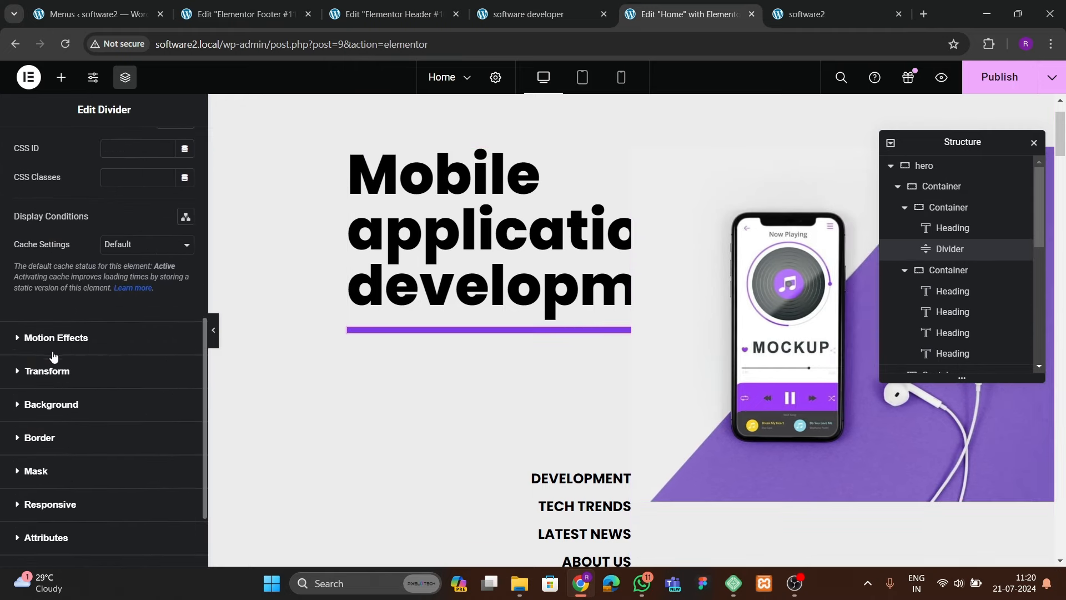
pyautogui.click(54, 356)
pyautogui.scroll(-3, 58, 358)
pyautogui.click(61, 214)
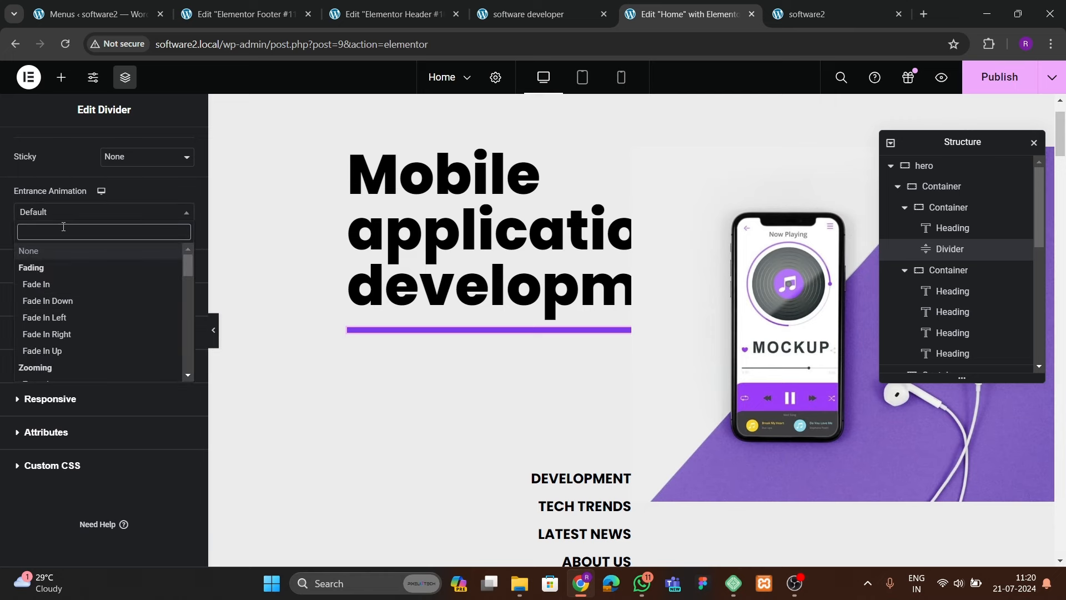
pyautogui.write('slid')
pyautogui.press('Down')
pyautogui.press('Down')
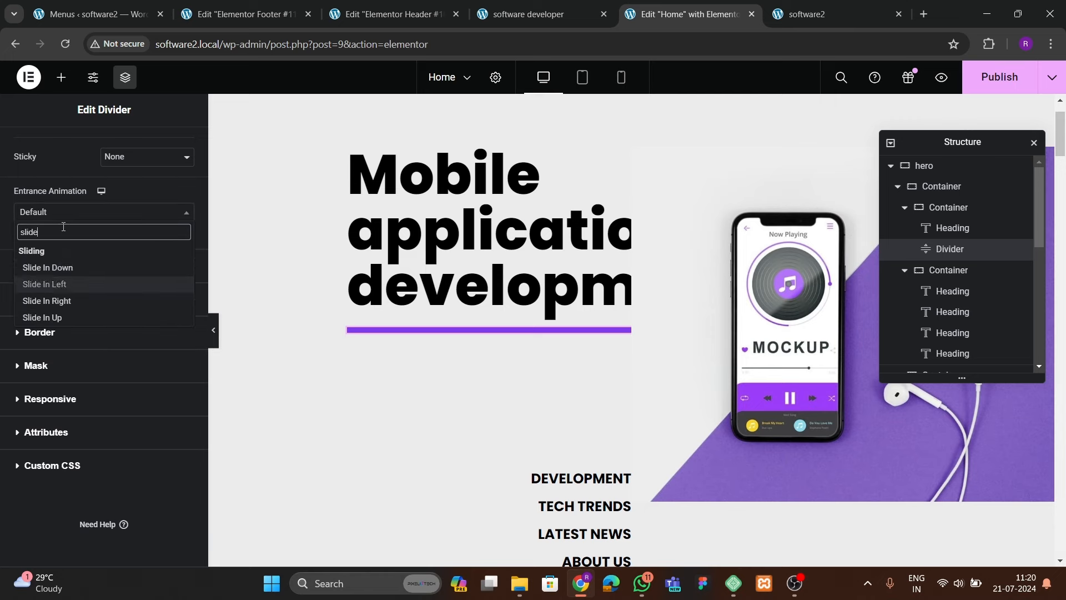
pyautogui.press('Return')
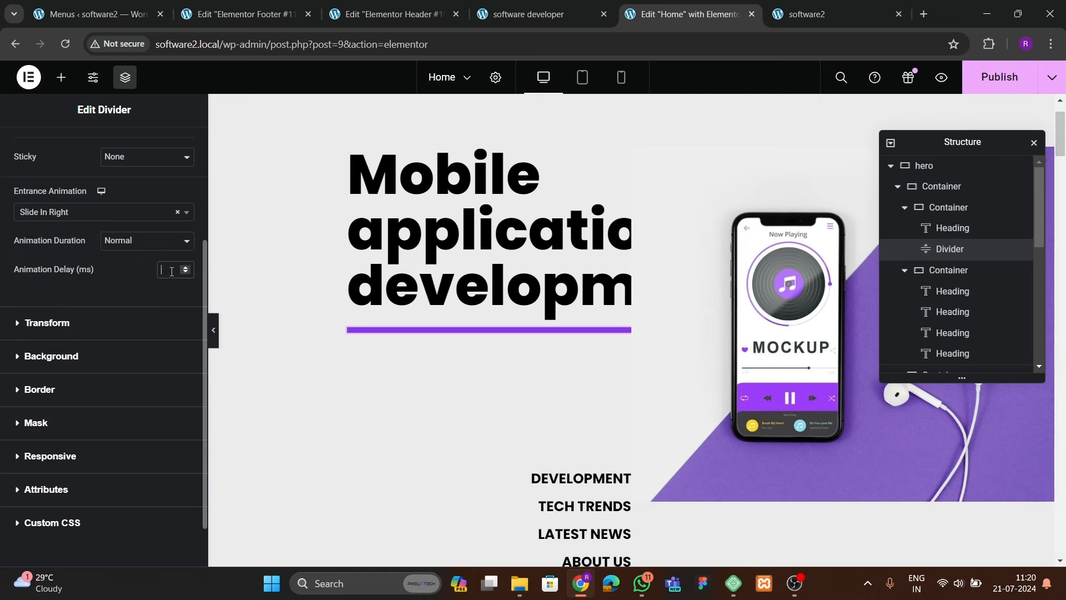
pyautogui.write('800')
# - Publish the Home page changes and check the hero's entrance animations on the reloaded live software2 site
pyautogui.click(991, 85)
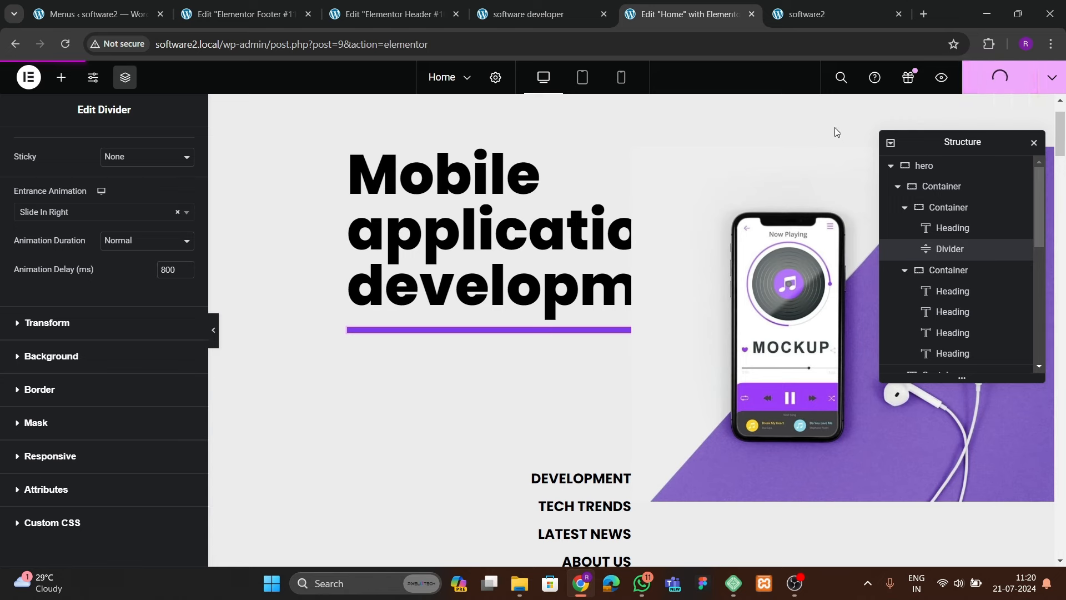
pyautogui.click(812, 13)
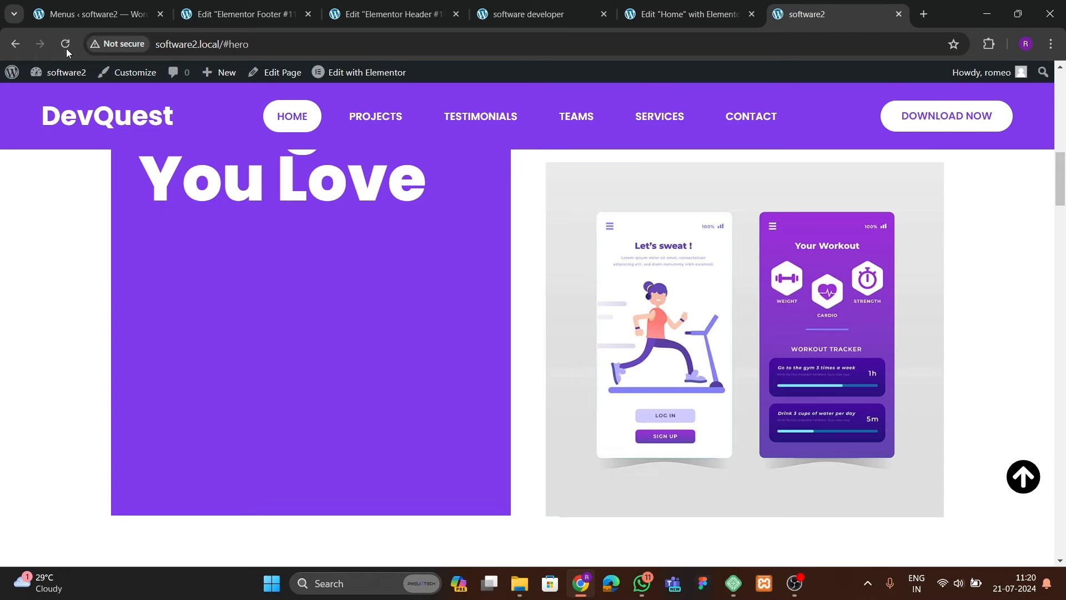
pyautogui.click(65, 45)
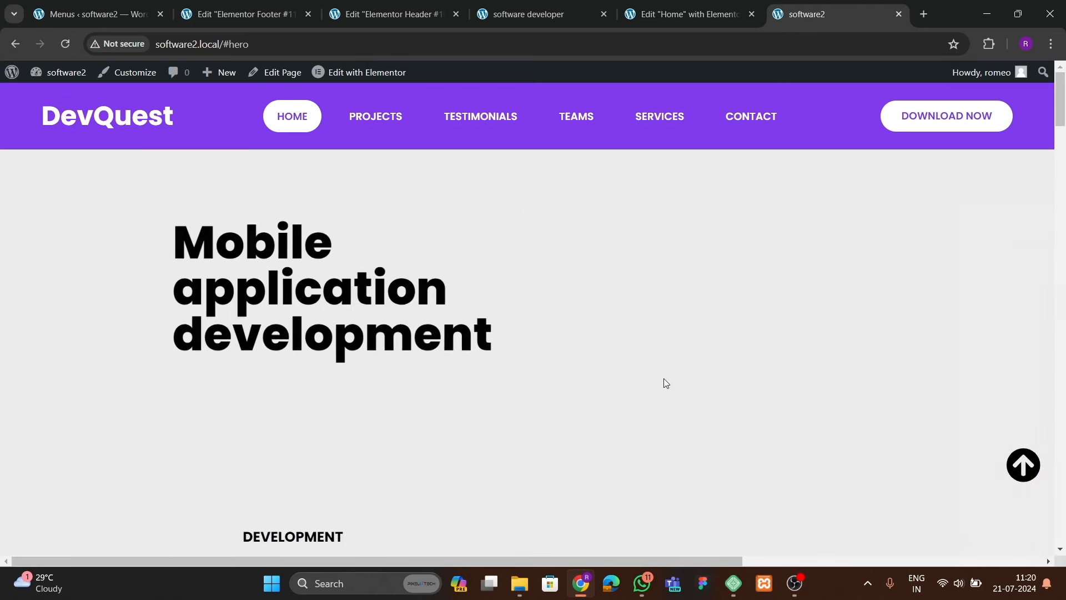
pyautogui.scroll(1, 668, 379)
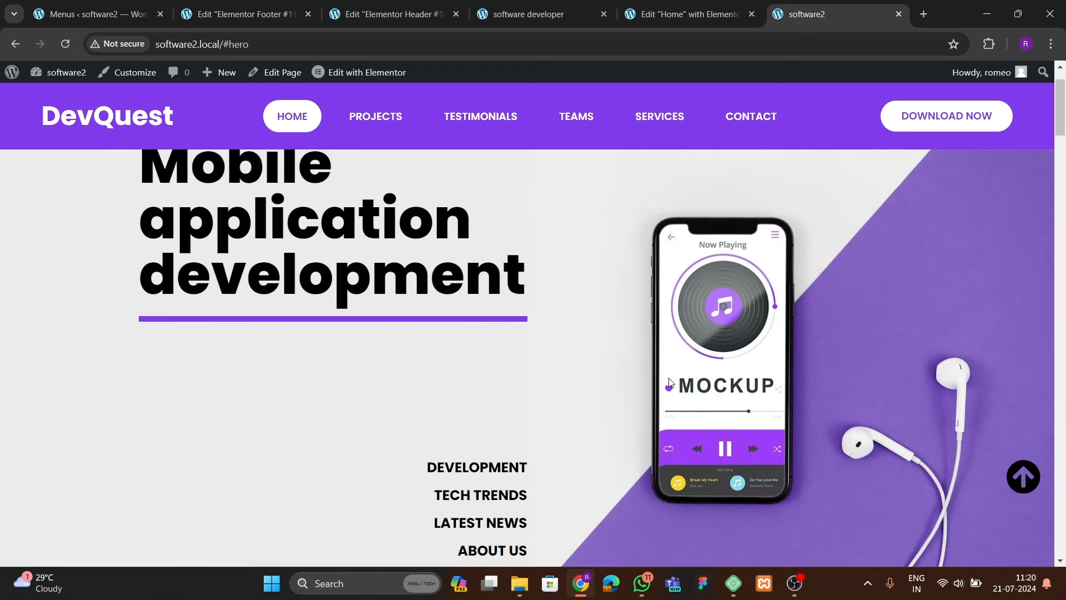
pyautogui.scroll(-2, 668, 378)
pyautogui.scroll(3, 669, 377)
pyautogui.scroll(-3, 165, 384)
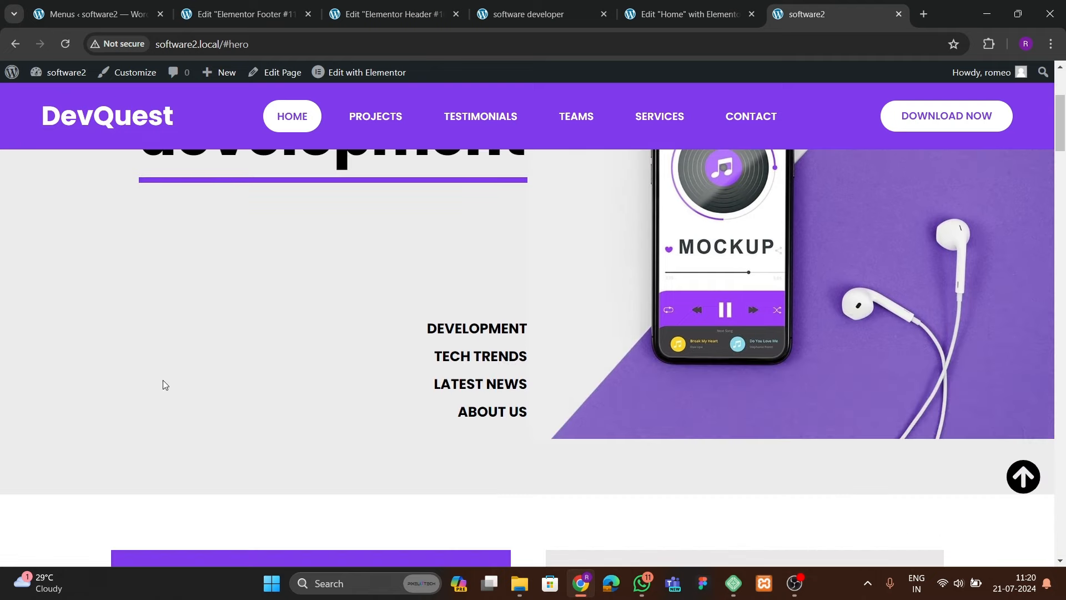
# - Review the live page's sections from the hero down to the contact form and return to the hero
pyautogui.scroll(-7, 165, 384)
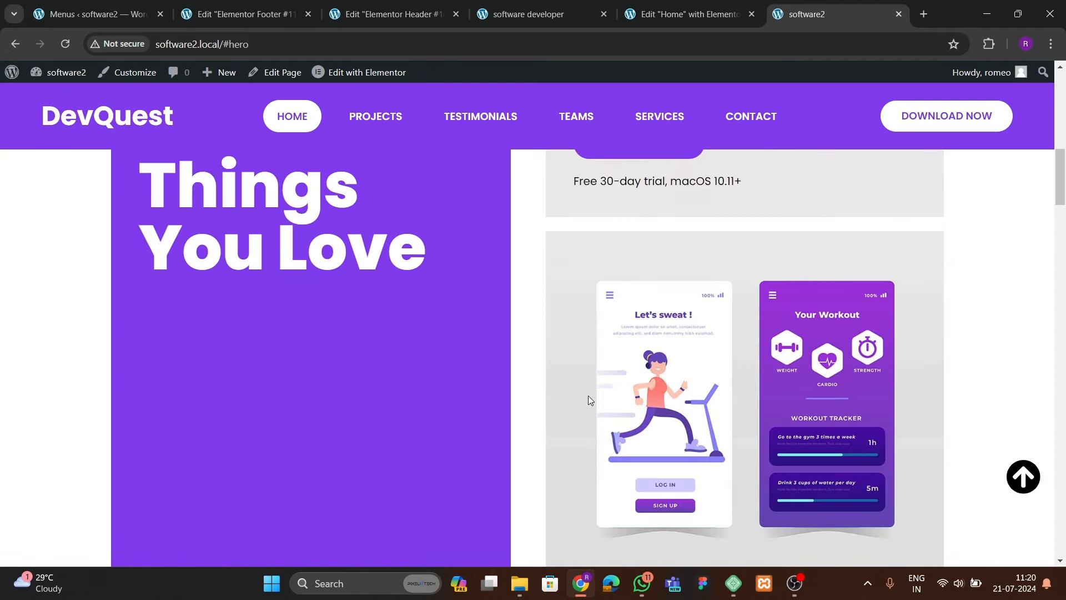
pyautogui.scroll(8, 488, 337)
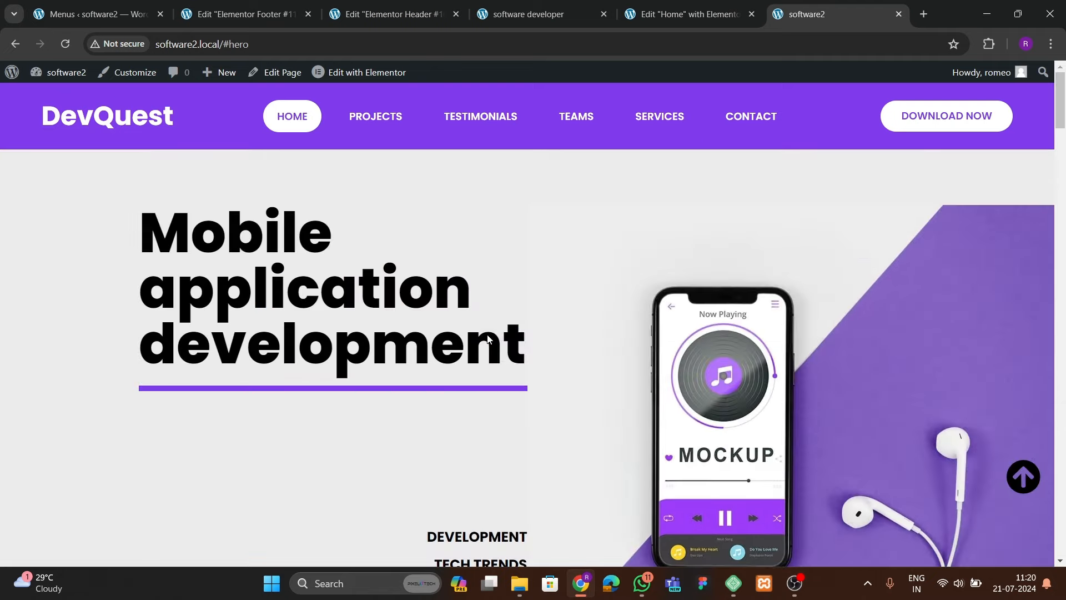
pyautogui.scroll(-15, 488, 337)
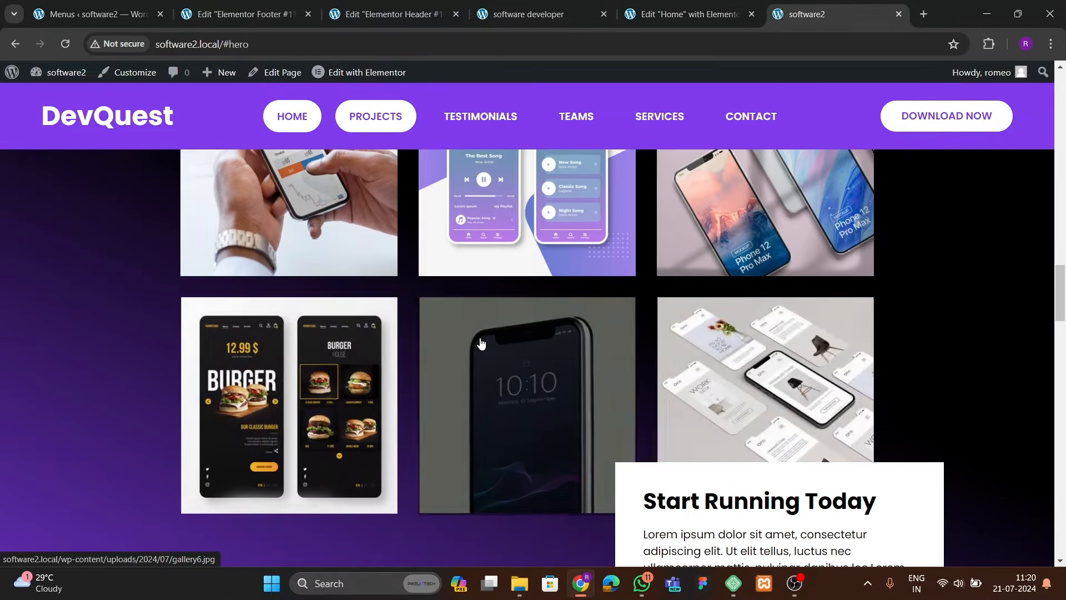
pyautogui.scroll(-15, 481, 343)
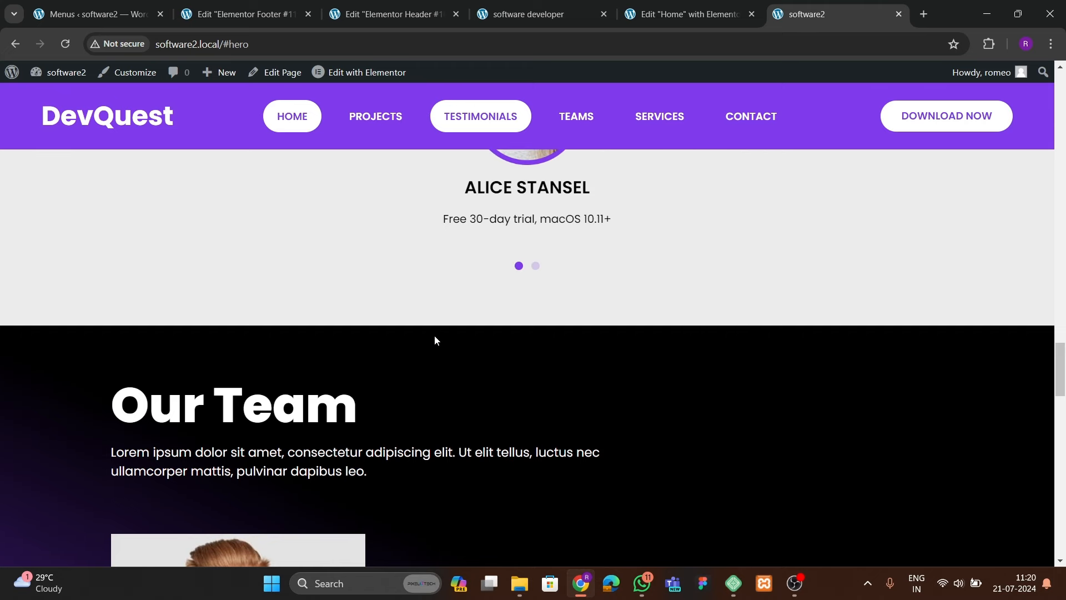
pyautogui.scroll(-15, 435, 336)
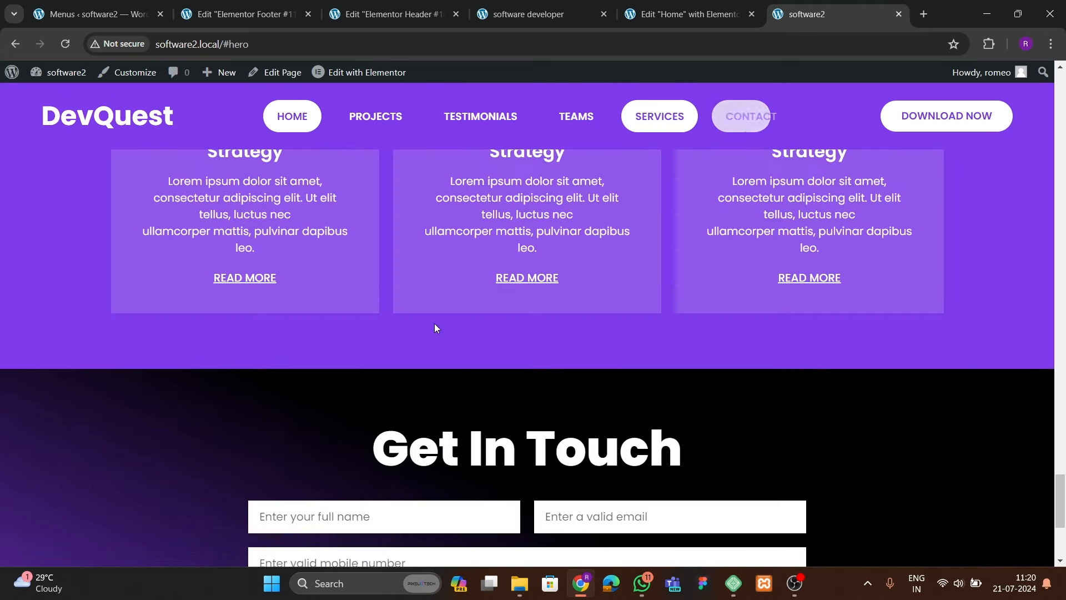
pyautogui.scroll(-4, 434, 327)
pyautogui.scroll(15, 435, 328)
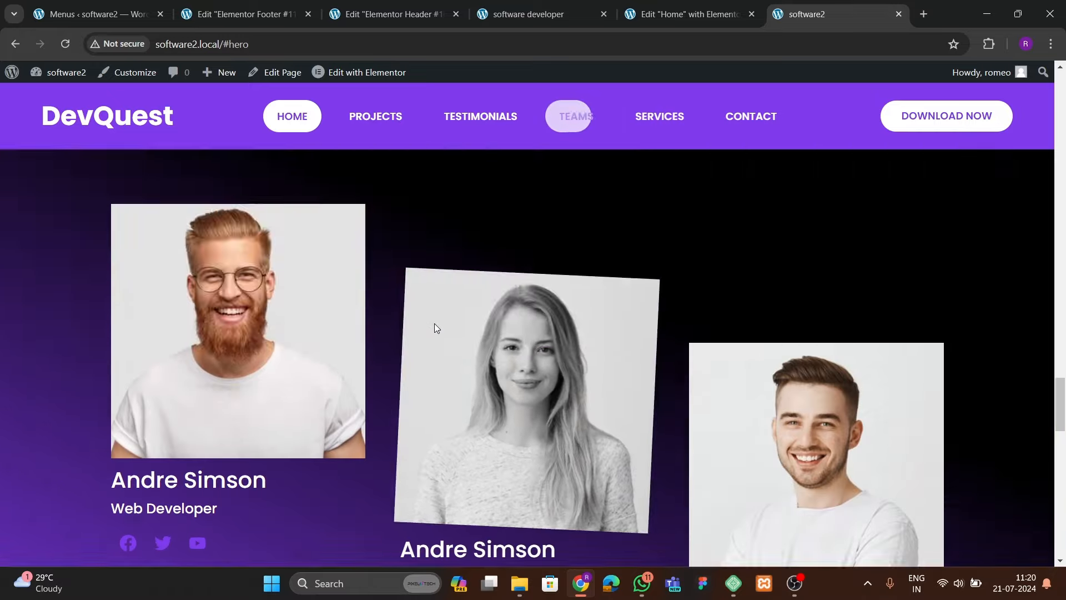
pyautogui.scroll(20, 434, 327)
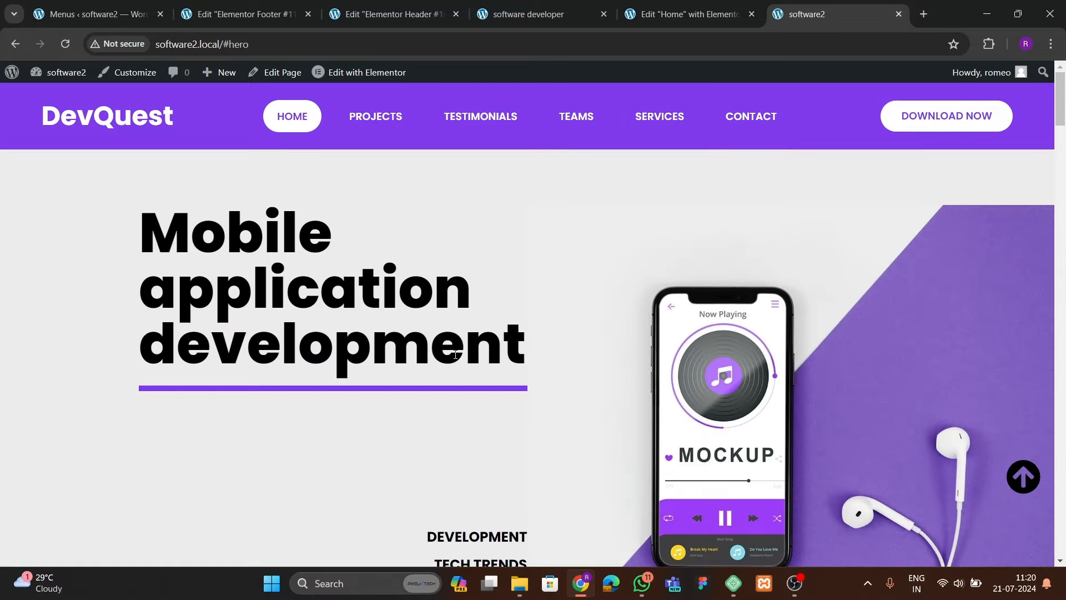